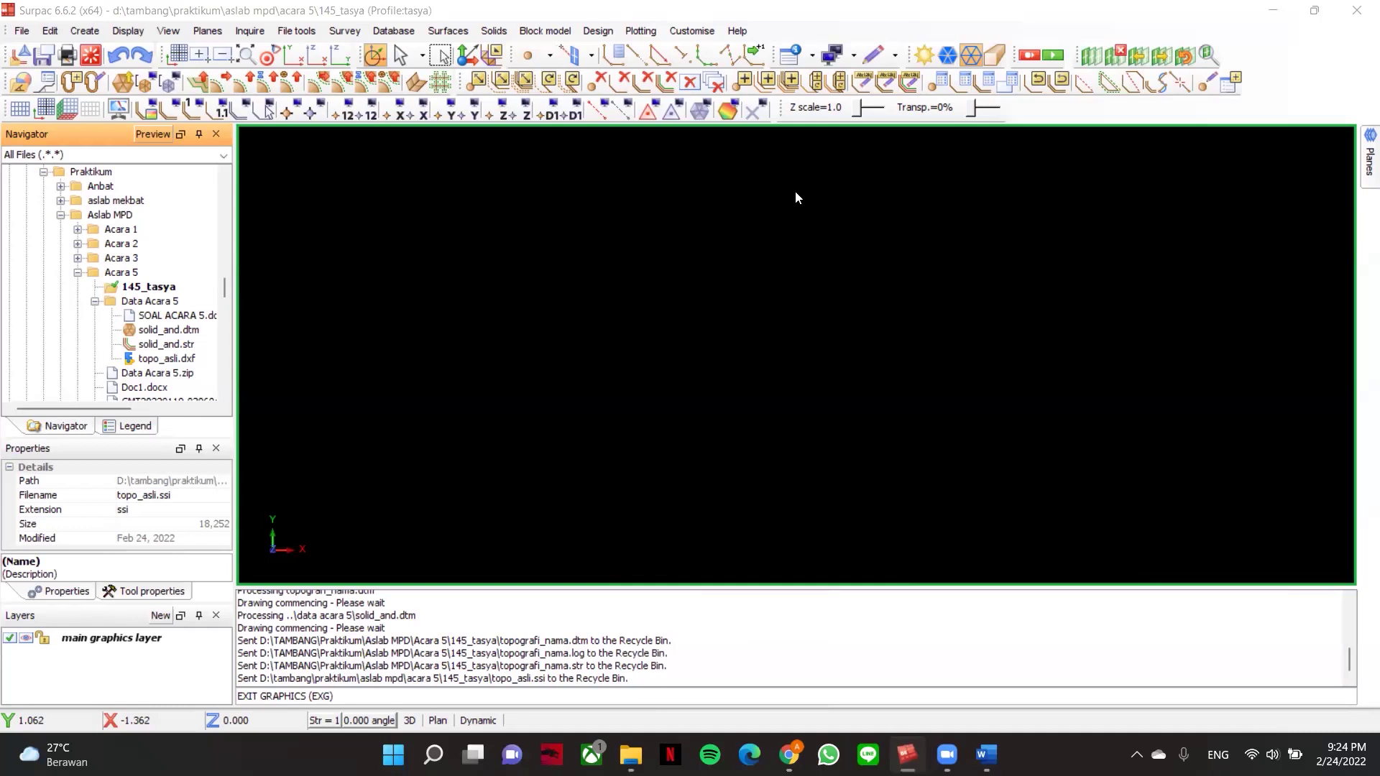
# - Set the numbered subfolder directly above Data Acara 5 in the Acara 5 folder as the work directory
pyautogui.scroll(-2, 180, 327)
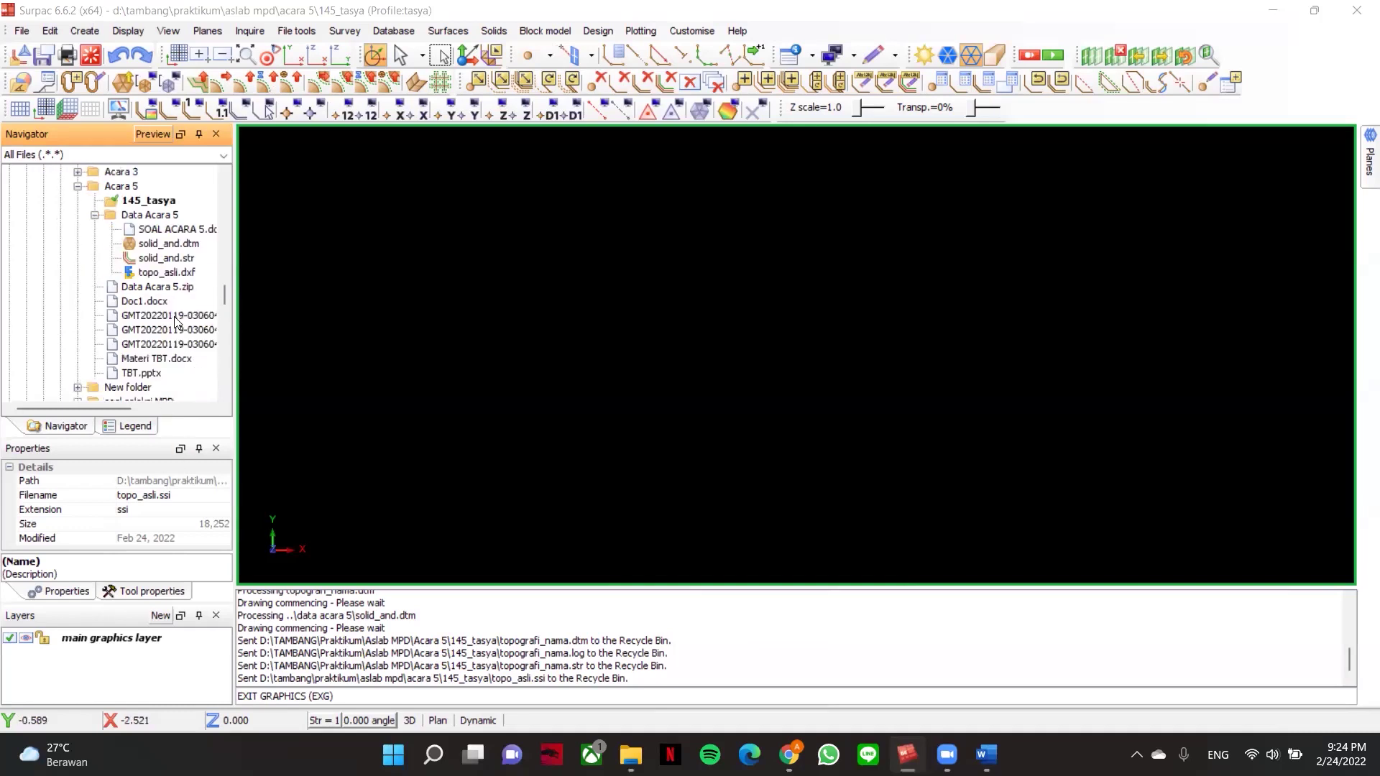
pyautogui.scroll(1, 177, 298)
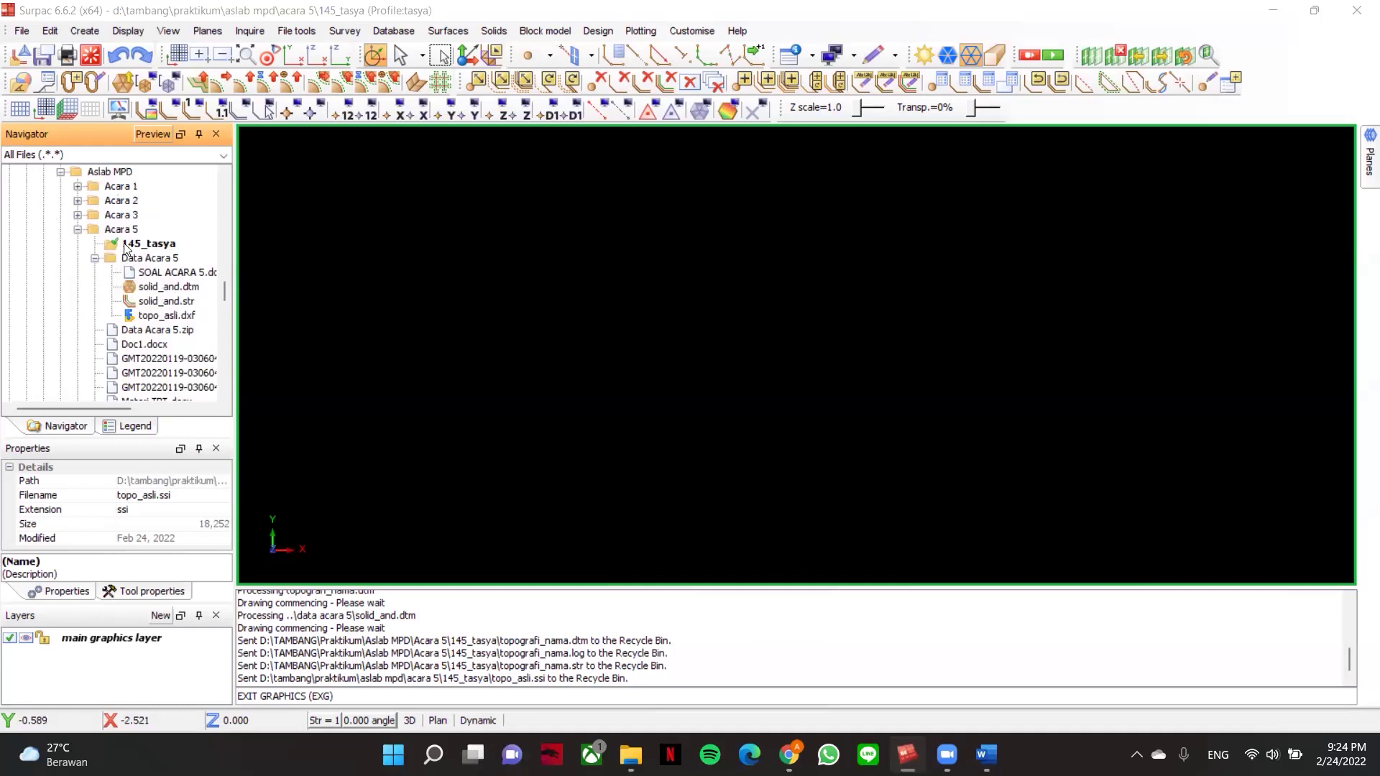
pyautogui.rightClick(163, 246)
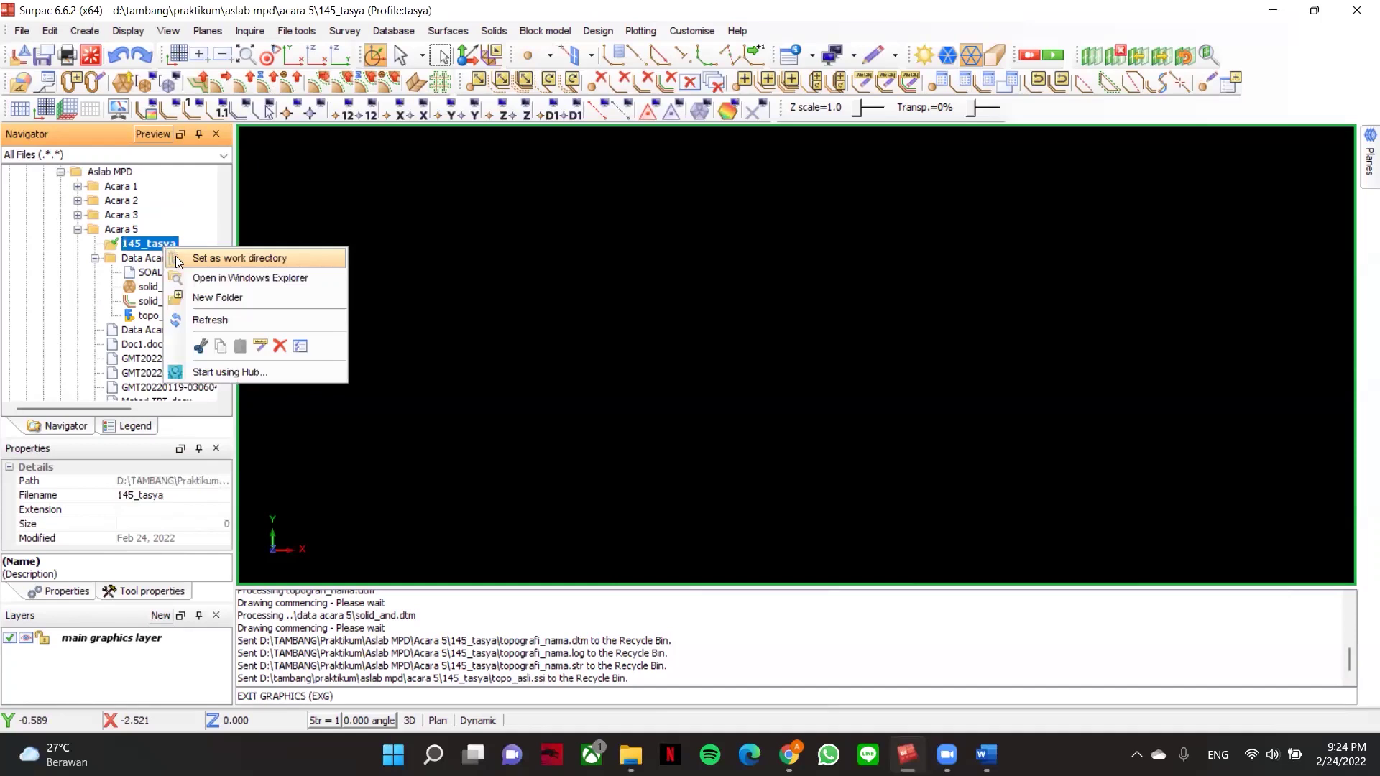
pyautogui.click(179, 260)
pyautogui.click(21, 31)
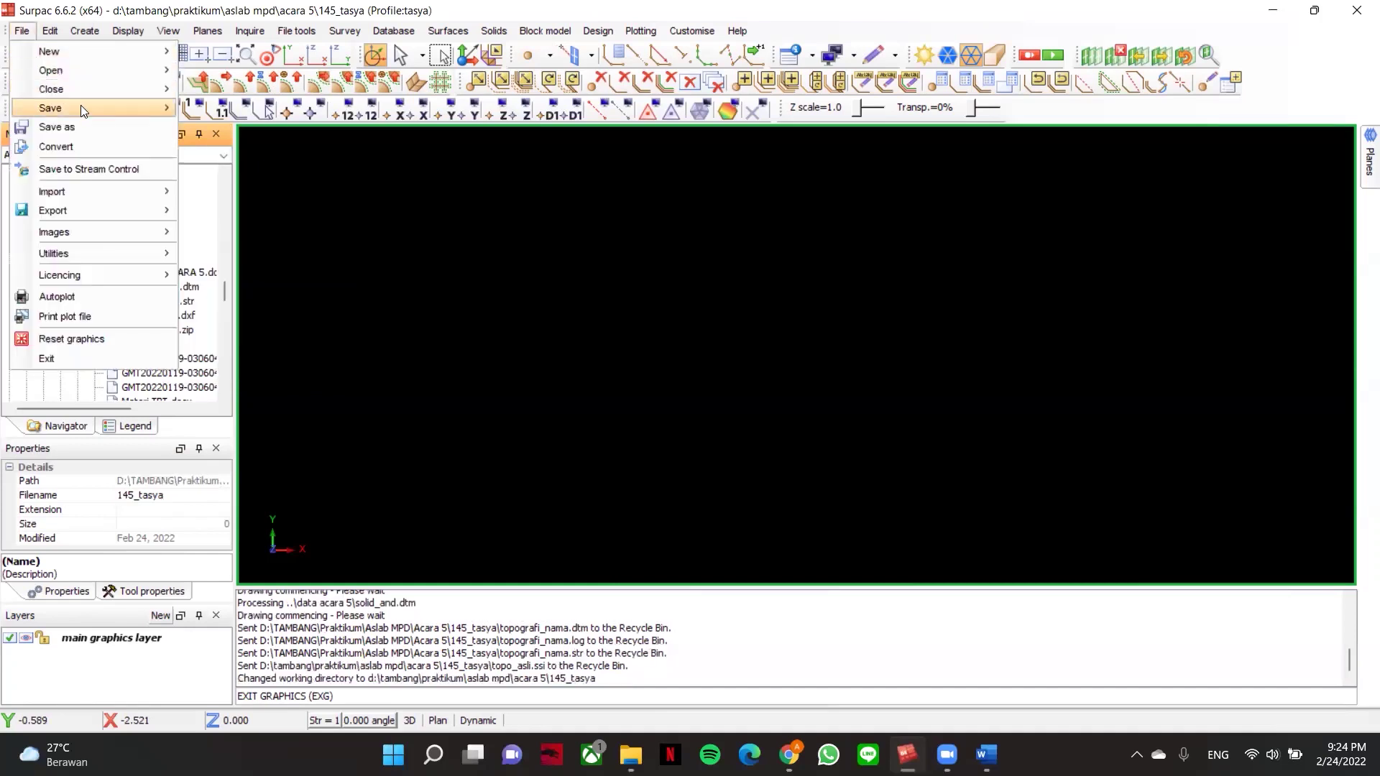
pyautogui.moveTo(79, 191)
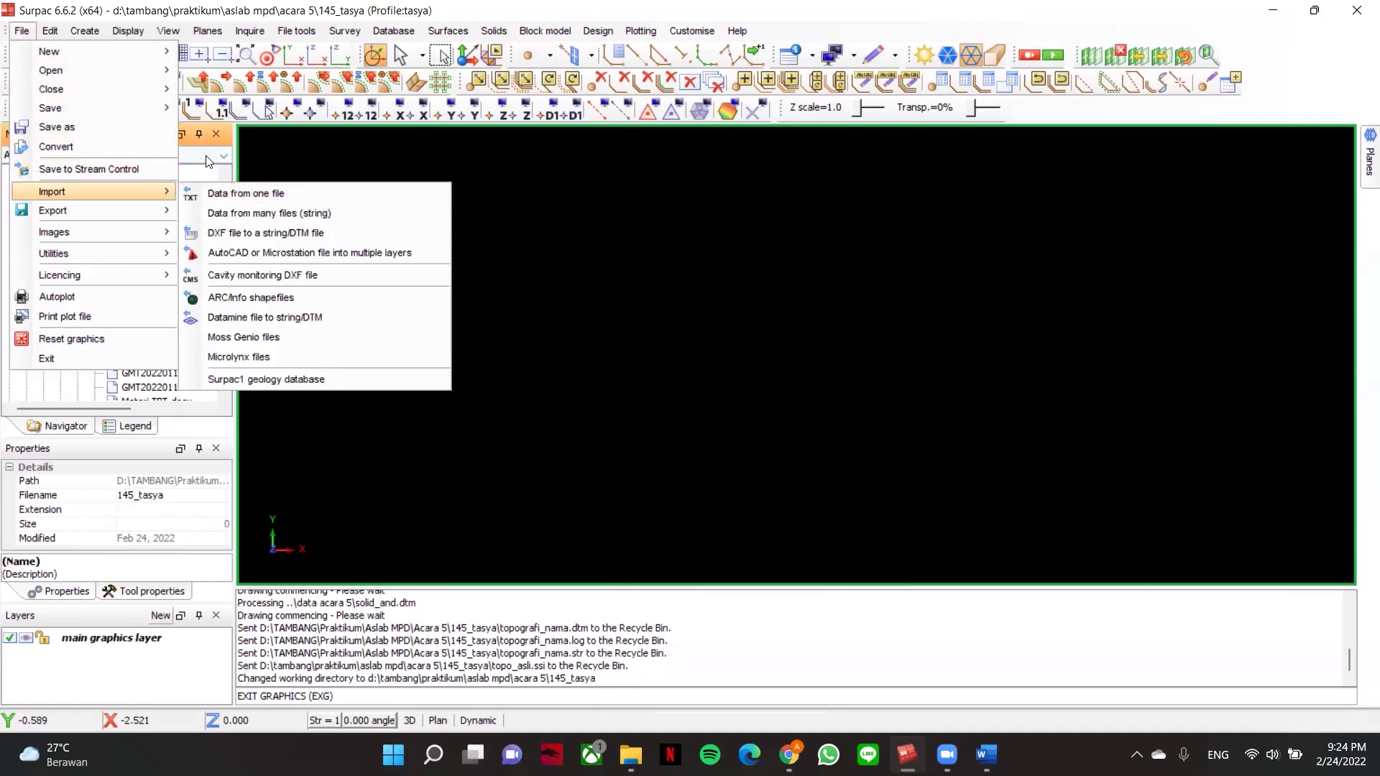
pyautogui.click(208, 159)
pyautogui.click(34, 339)
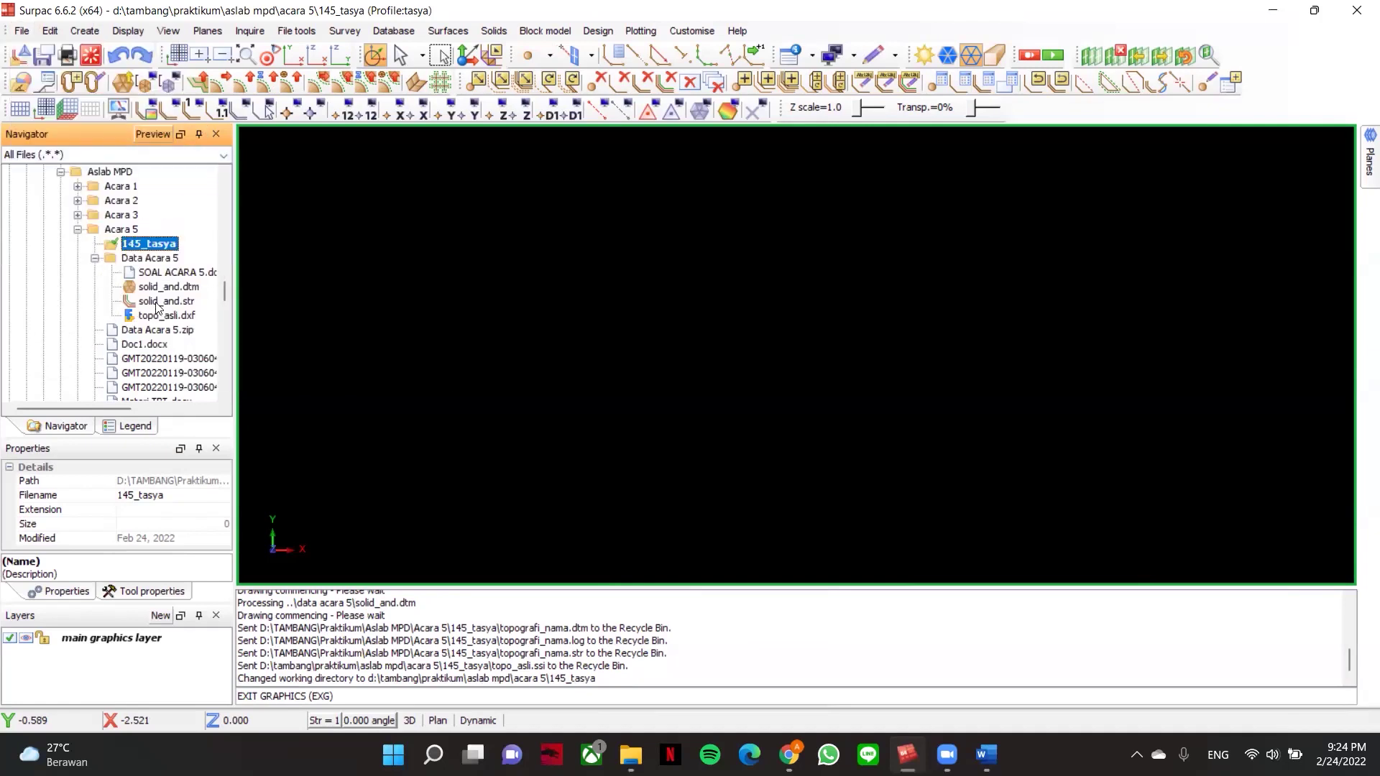
# - Display solid_and.dtm from the Data Acara 5 folder, inspect the solid in 3D, and delete its layer
pyautogui.scroll(1, 156, 316)
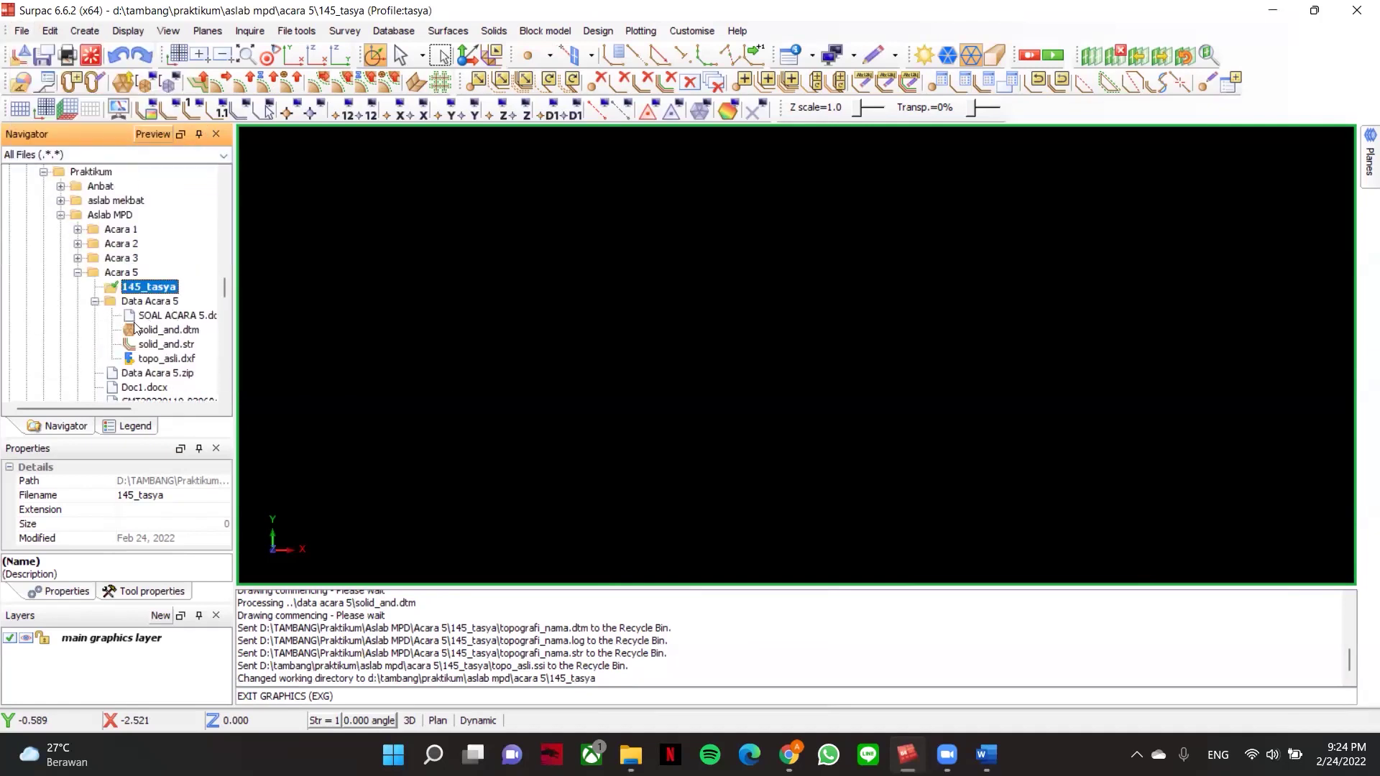
pyautogui.moveTo(161, 333); pyautogui.dragTo(371, 323)
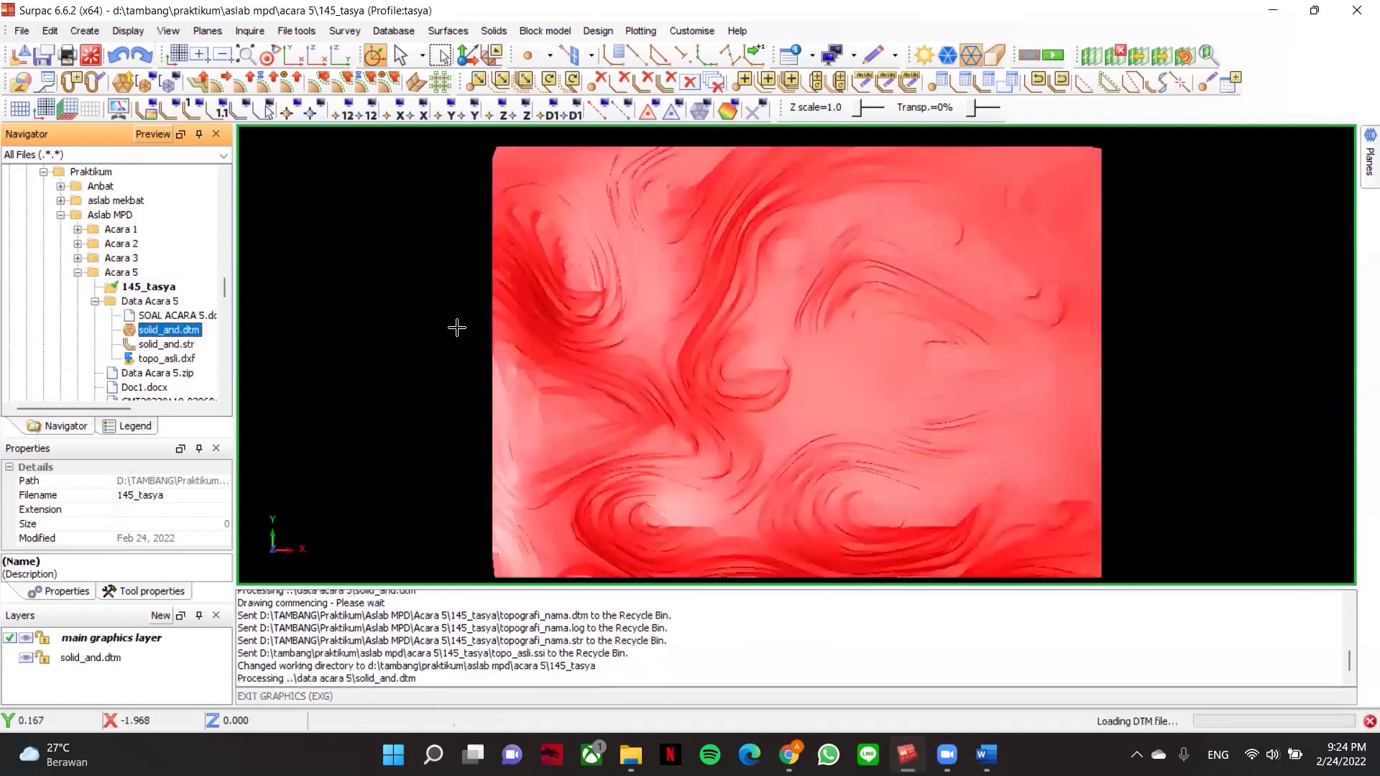
pyautogui.moveTo(551, 421); pyautogui.dragTo(496, 363)
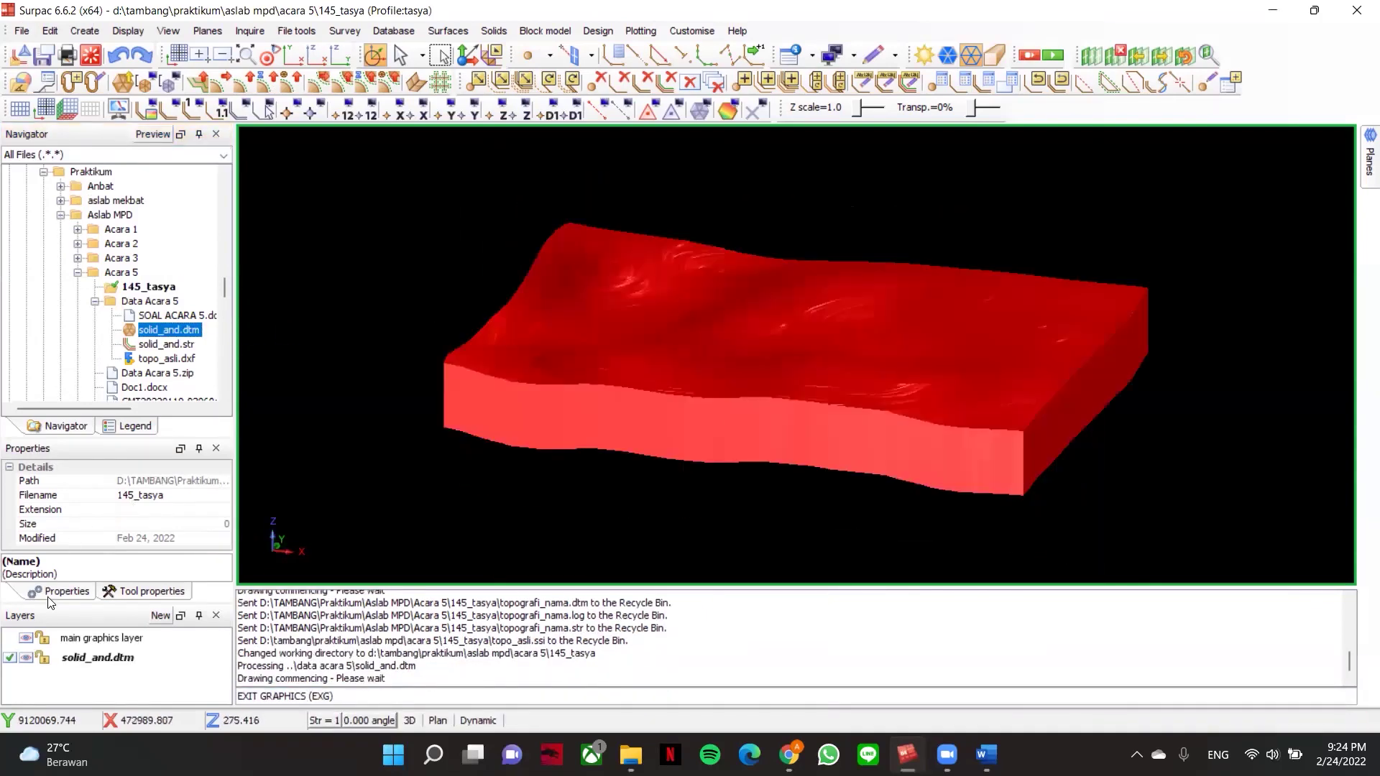
pyautogui.rightClick(98, 663)
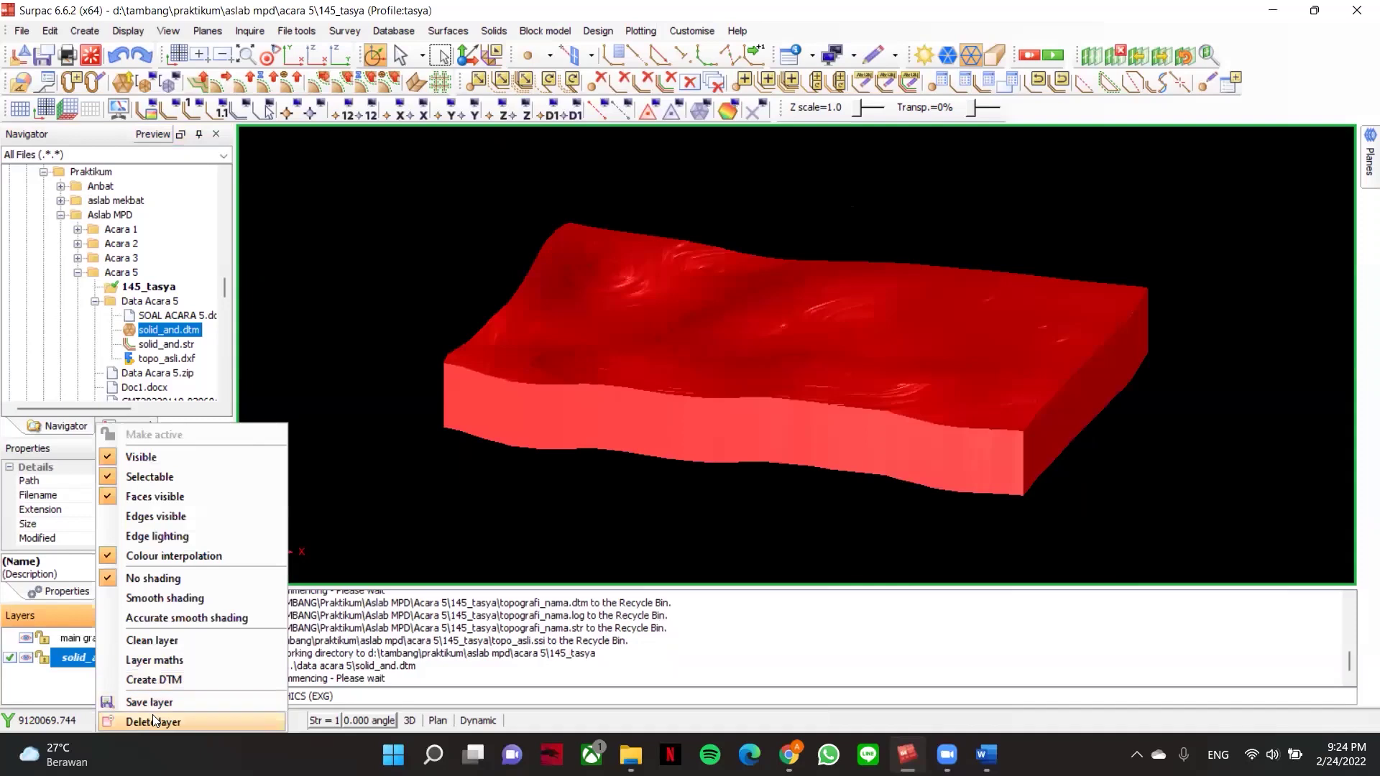
pyautogui.click(153, 720)
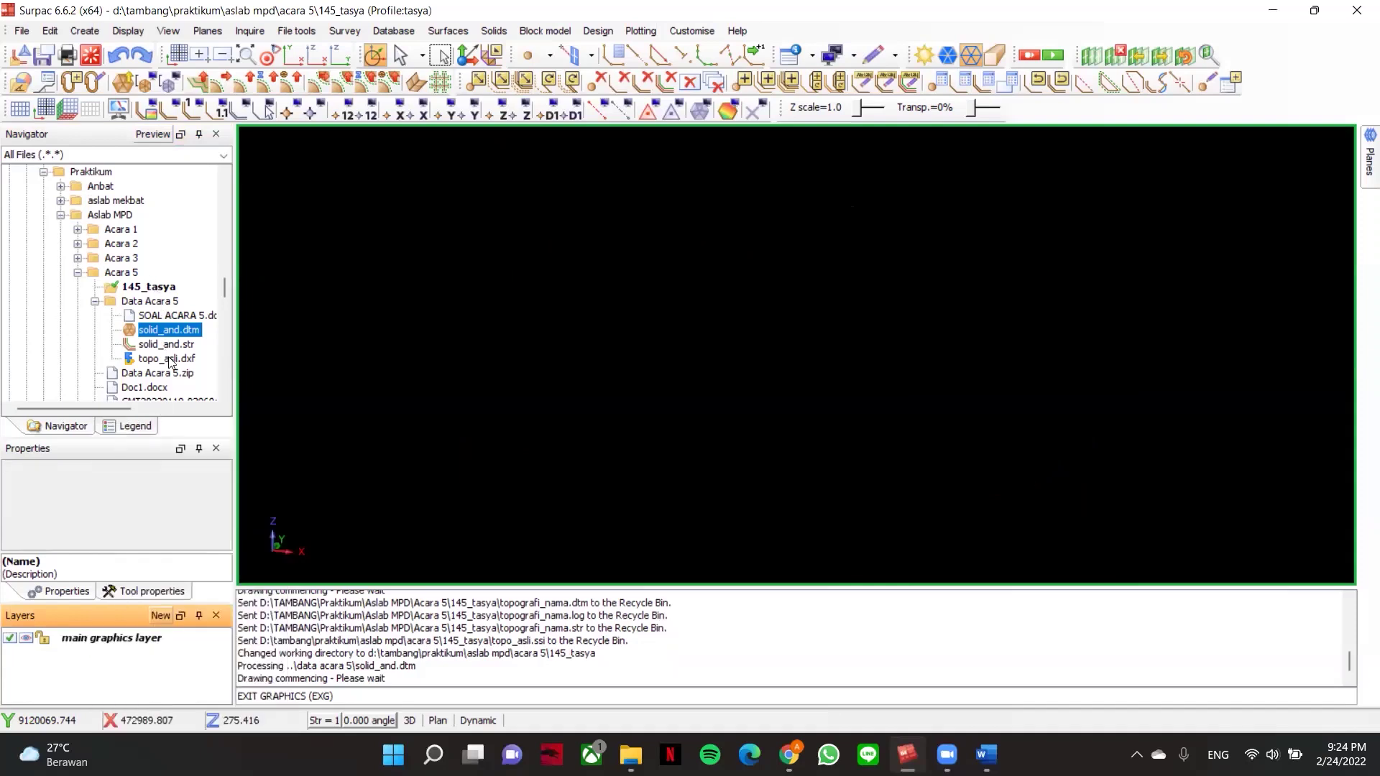
# - Convert topo_asli.dxf to a string file with the output location topografi, and display topografi.str in the graphics area
pyautogui.click(169, 357)
pyautogui.click(14, 33)
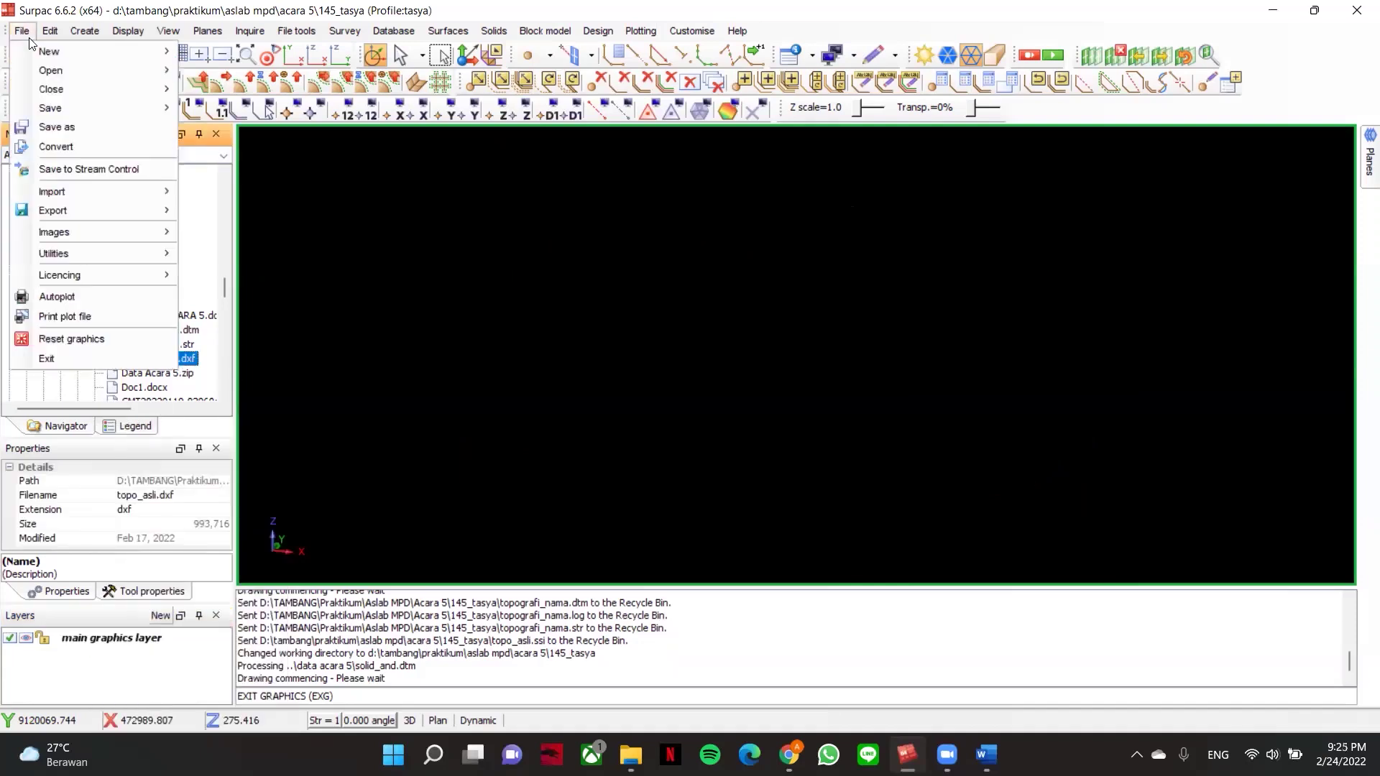
pyautogui.moveTo(115, 191)
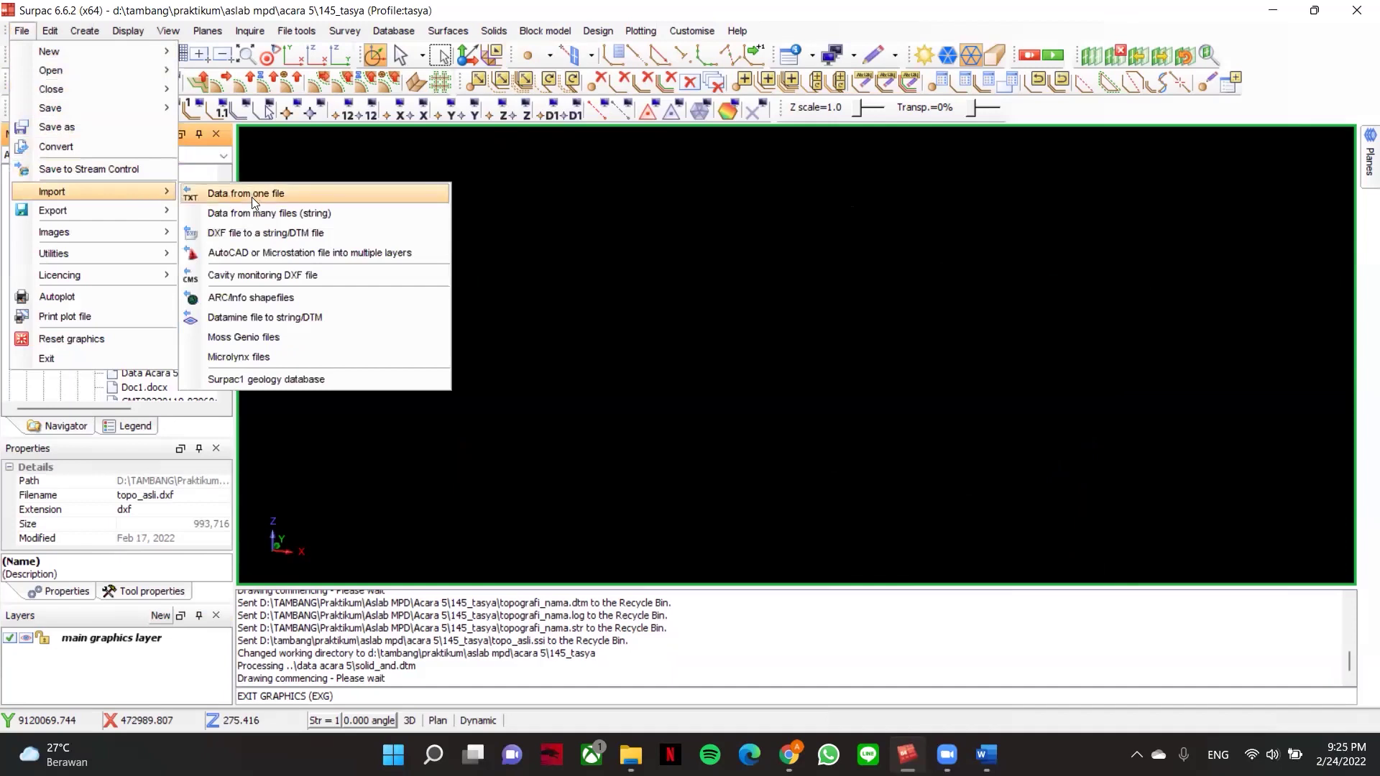
pyautogui.click(261, 235)
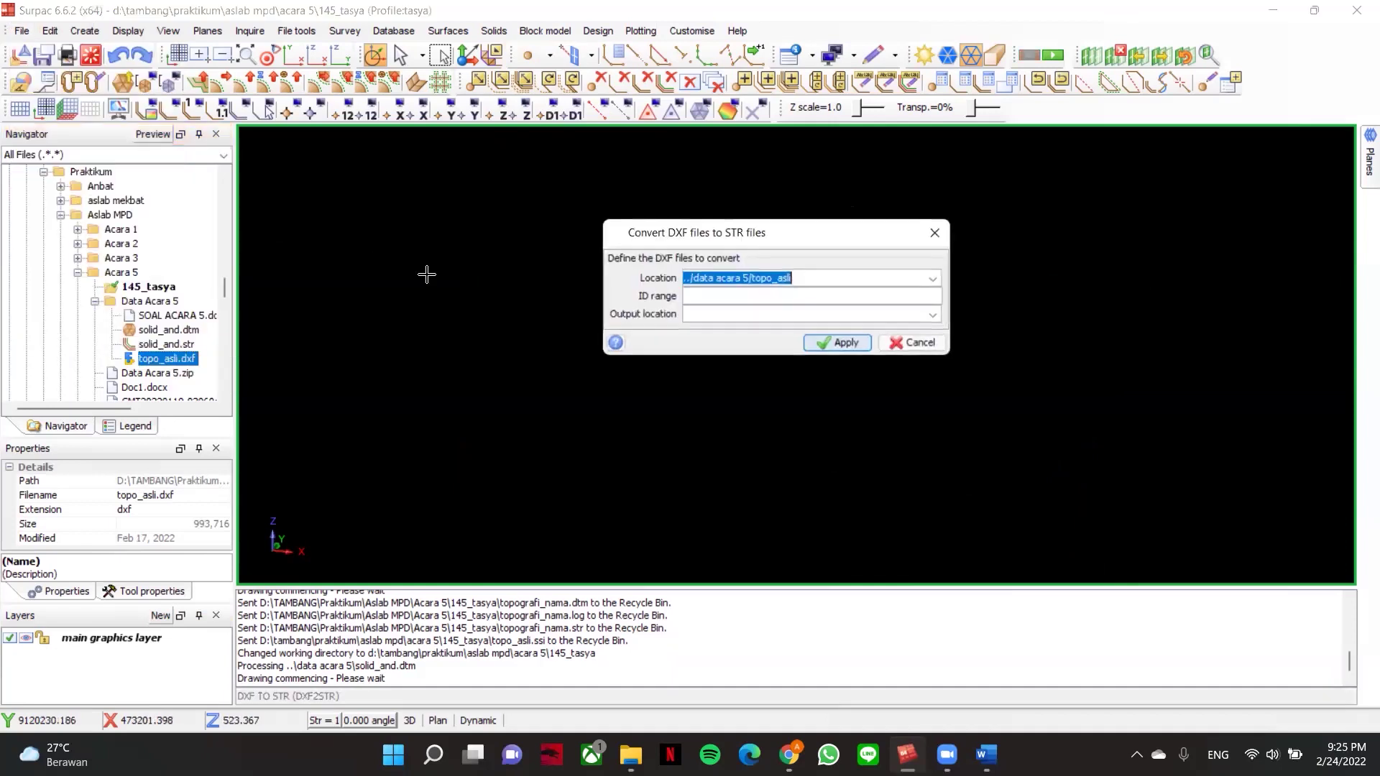
pyautogui.click(850, 314)
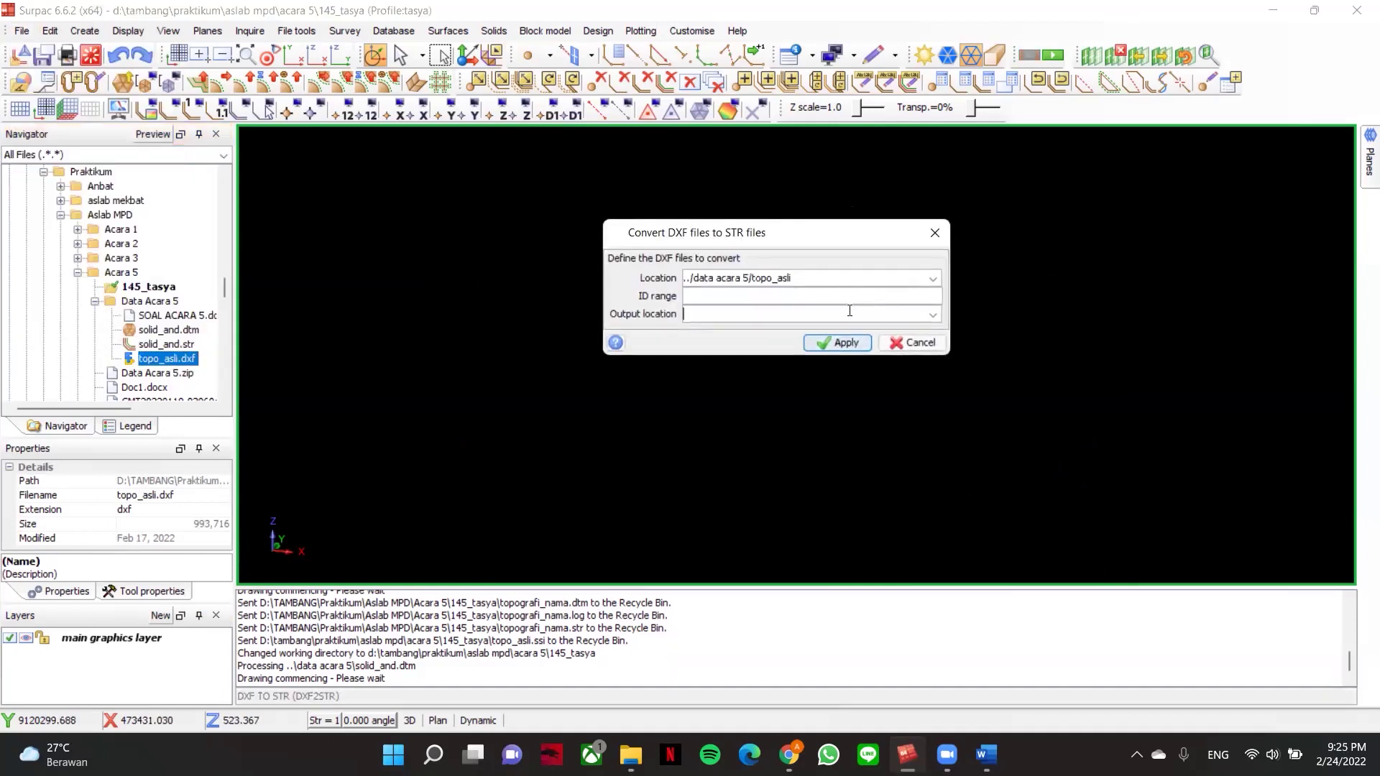
pyautogui.write('topografi')
pyautogui.click(838, 342)
pyautogui.moveTo(169, 316); pyautogui.dragTo(806, 321)
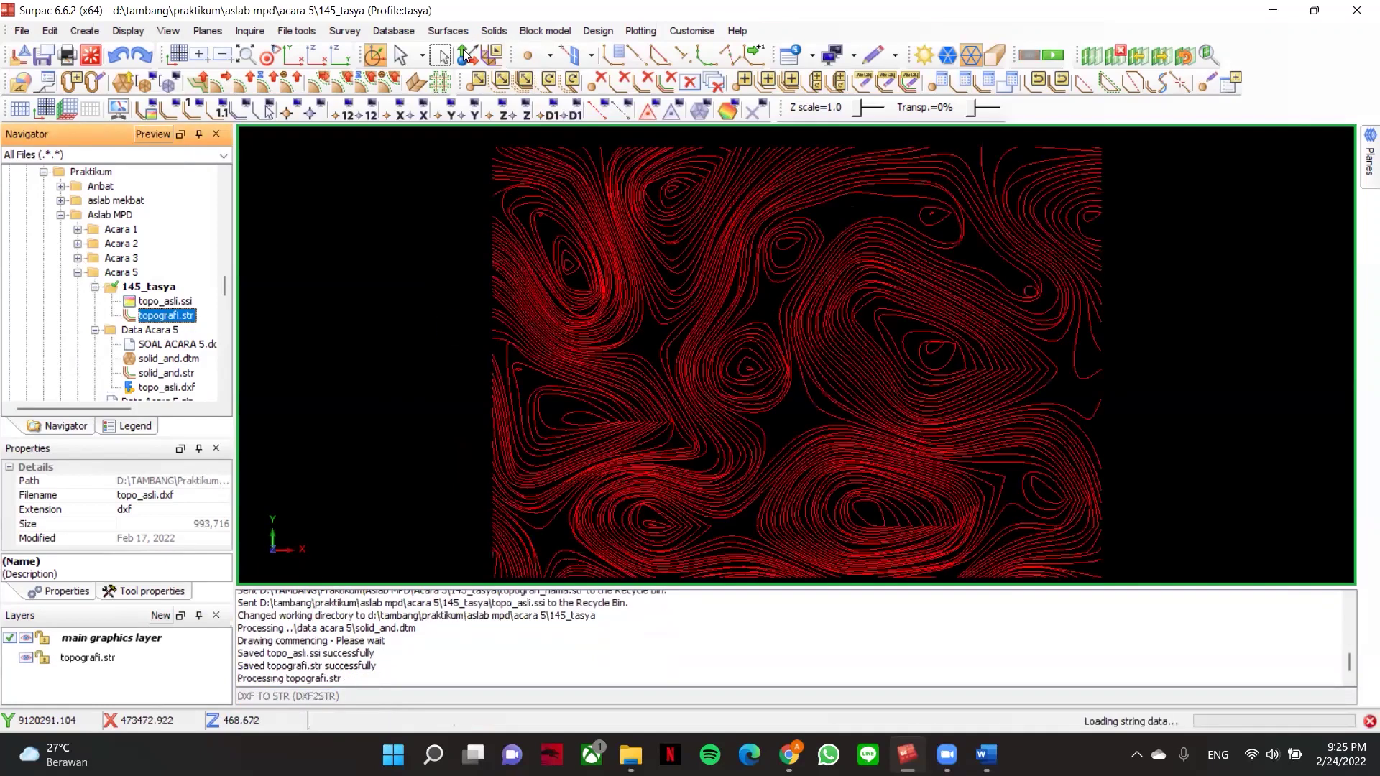
# - Create a DTM from the string file topografi with the default XY plane and break line settings, and dismiss the log report
pyautogui.click(448, 30)
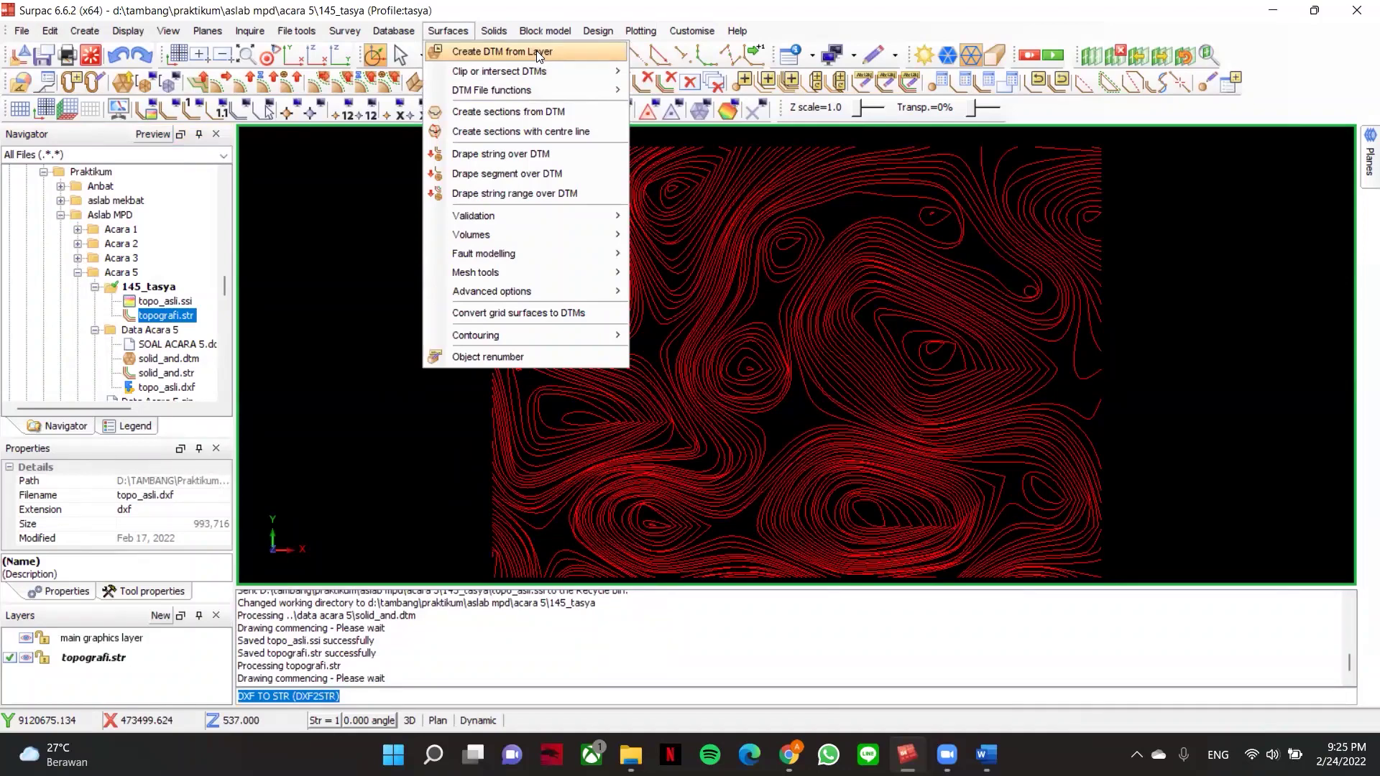
pyautogui.moveTo(539, 92)
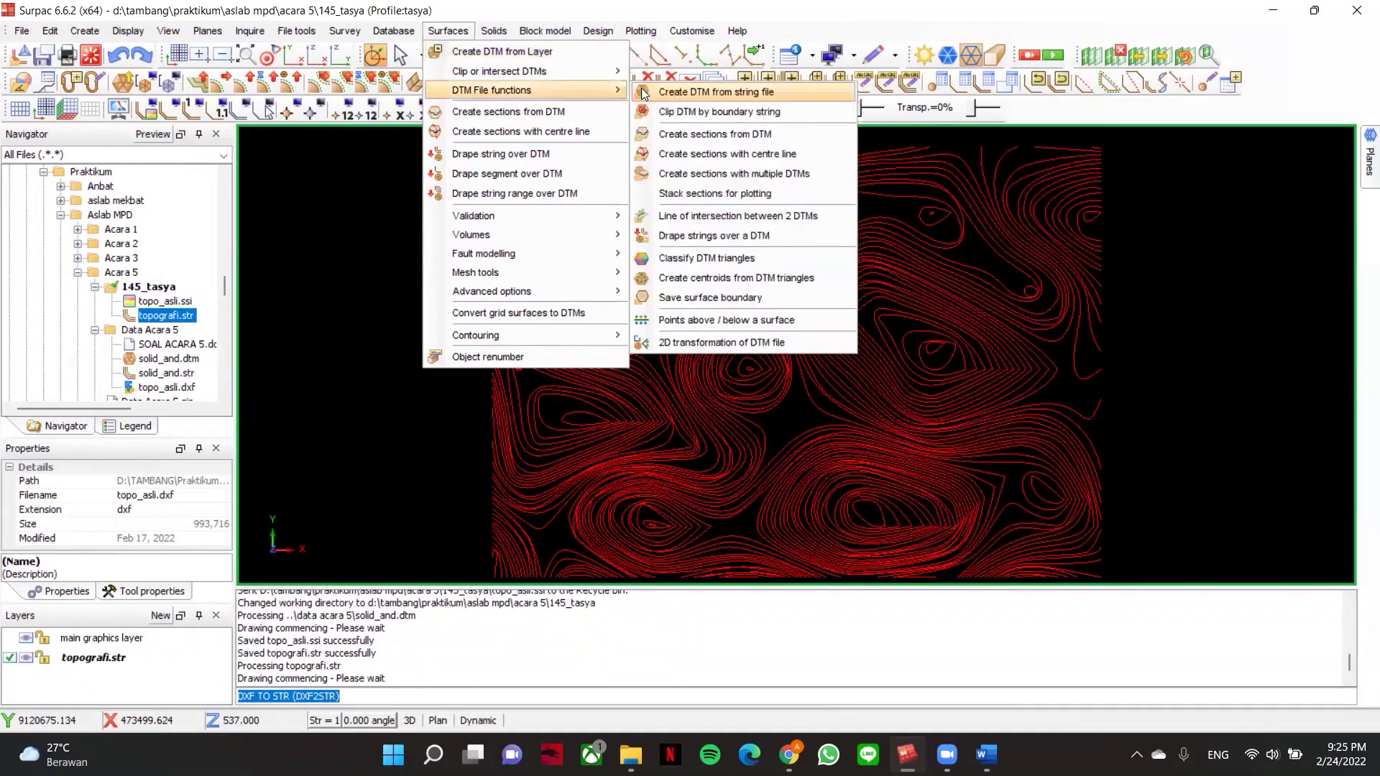
pyautogui.click(642, 92)
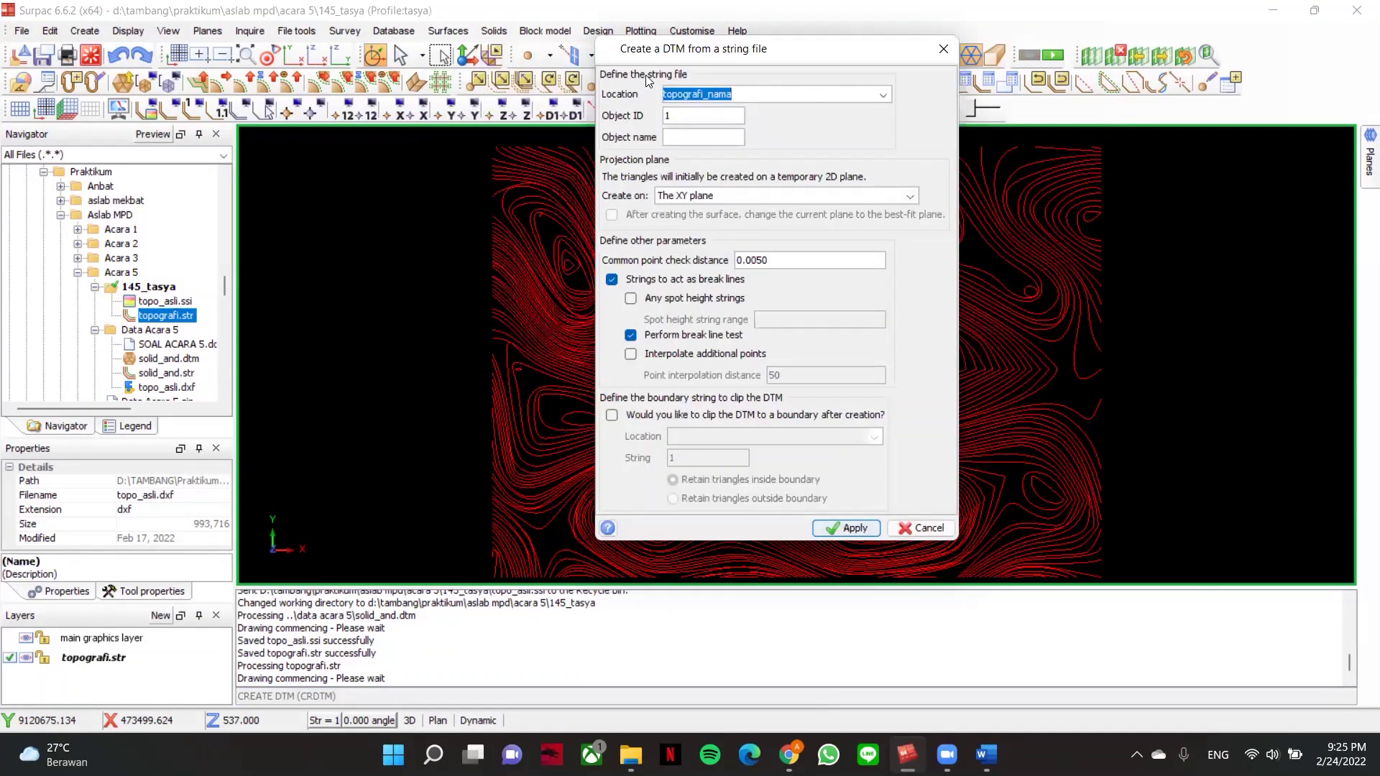
pyautogui.click(884, 94)
pyautogui.click(596, 228)
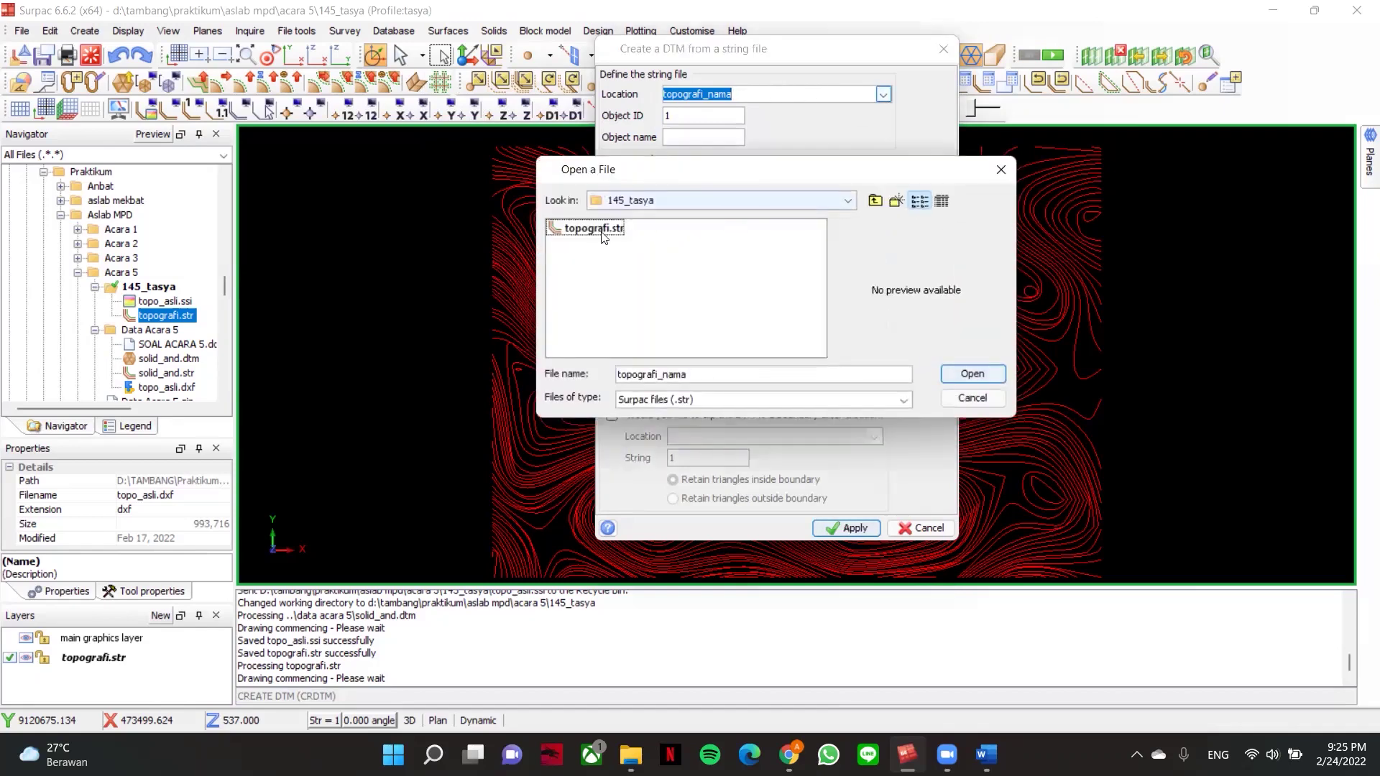
pyautogui.doubleClick(602, 230)
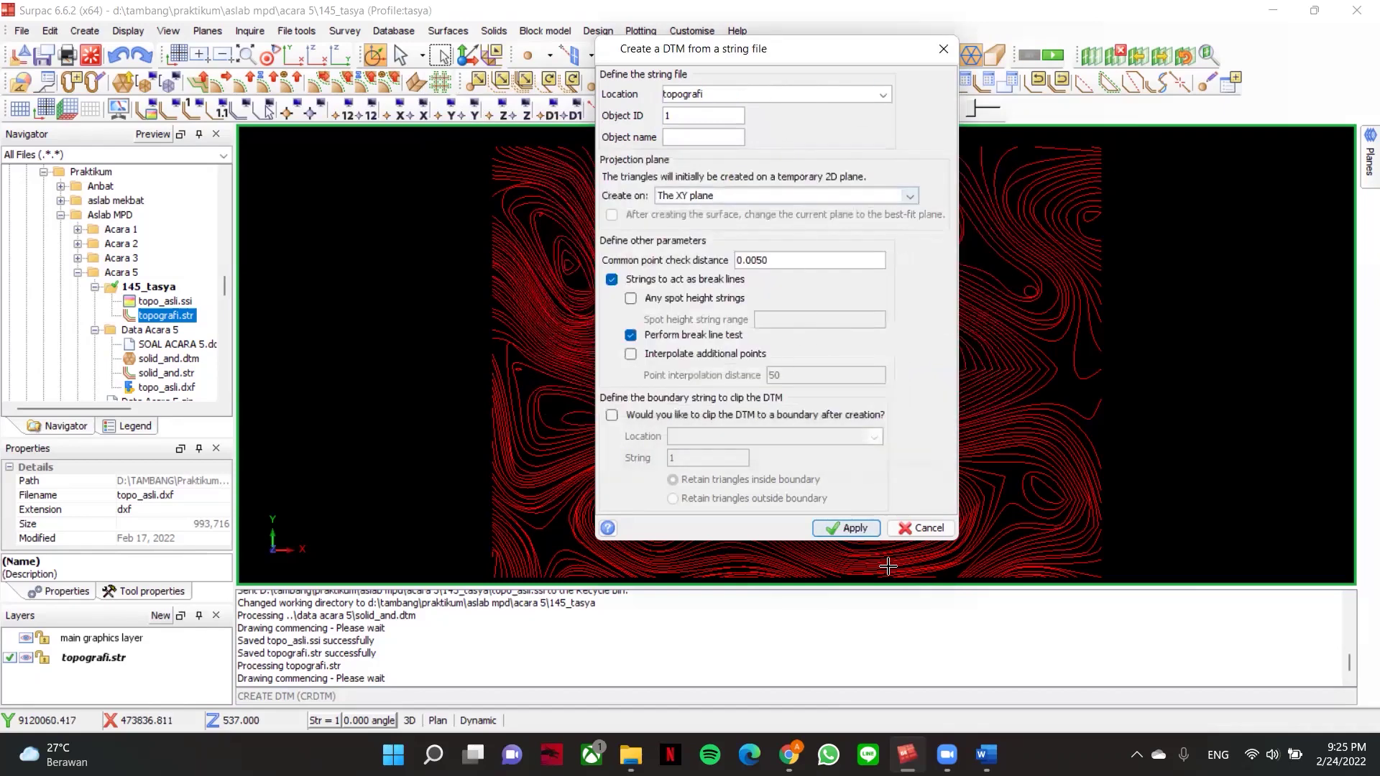
pyautogui.click(862, 529)
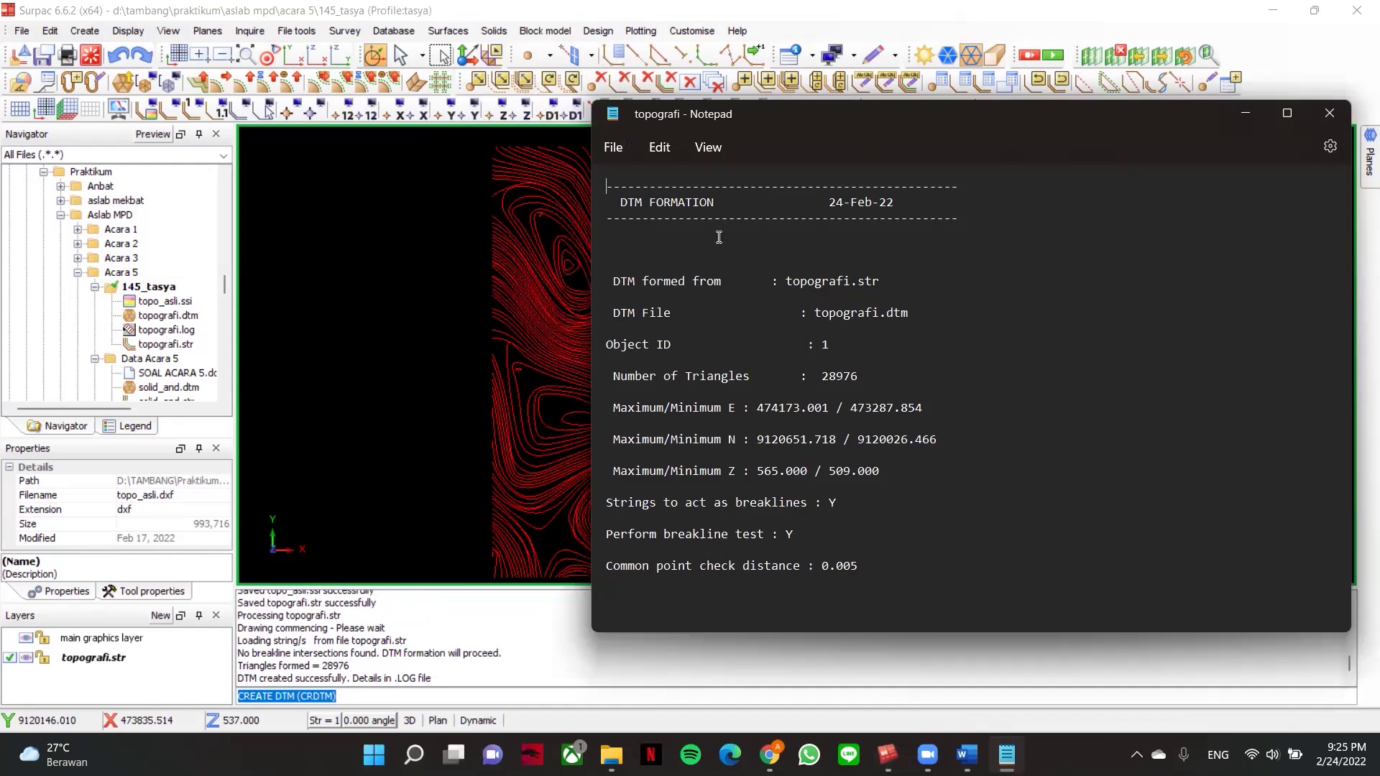
pyautogui.click(1330, 113)
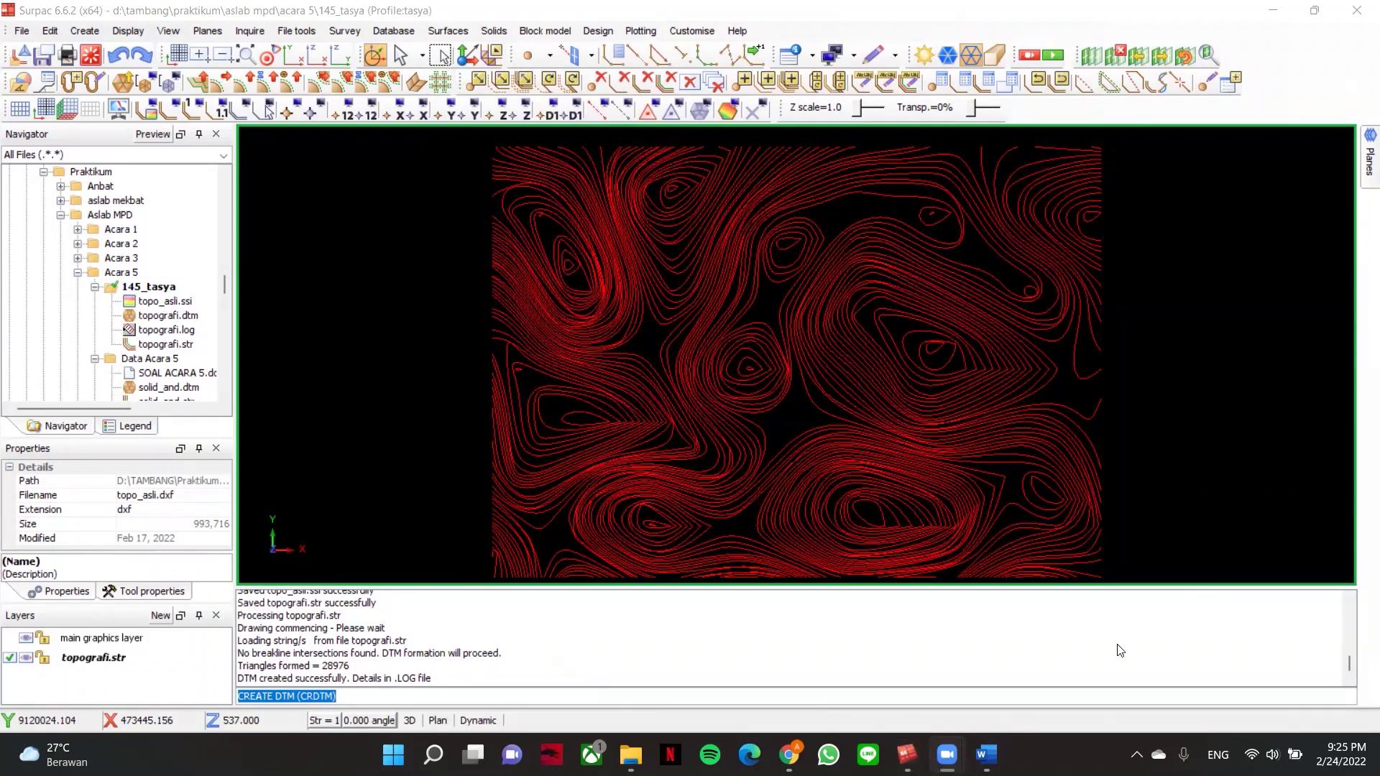
# - Reset the graphics, display topografi.dtm, and inspect the topography surface in 3D and in plan view
pyautogui.click(1086, 58)
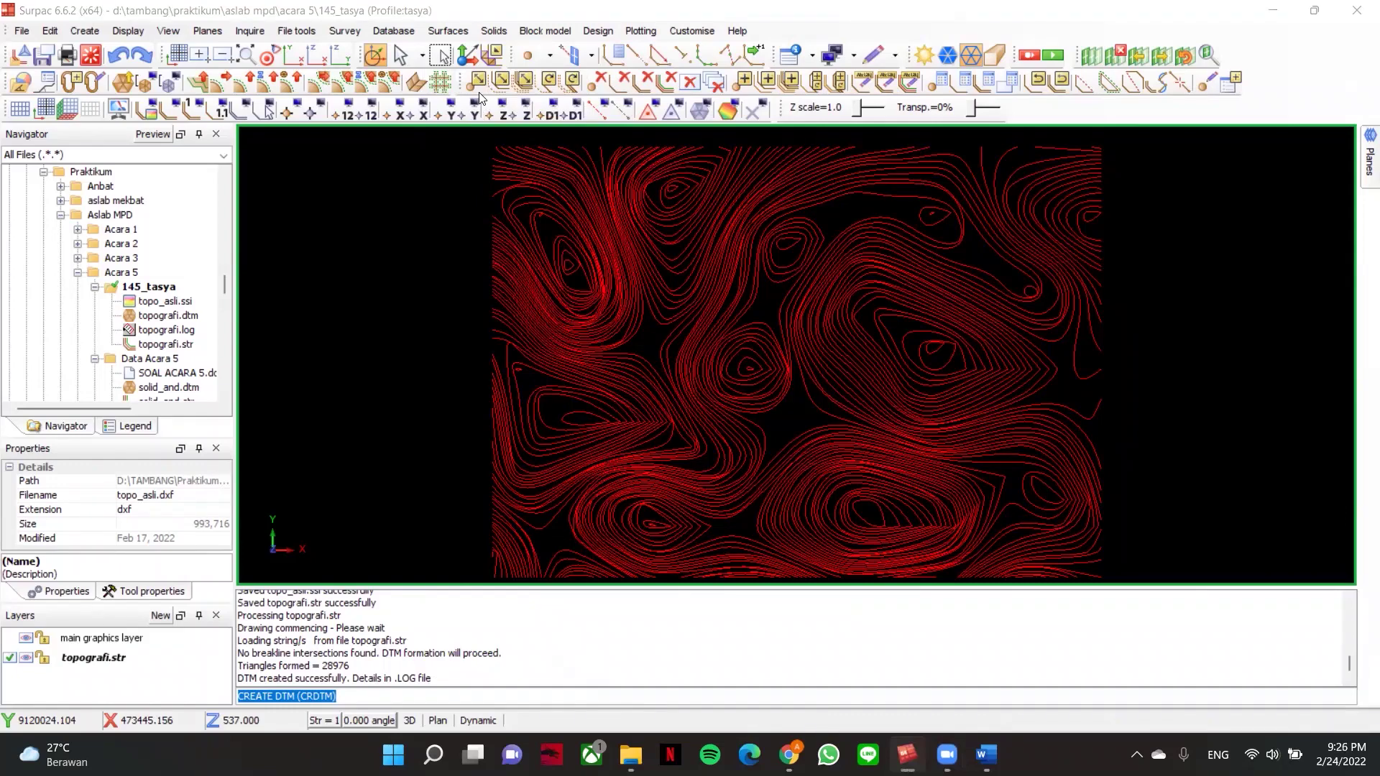
pyautogui.scroll(-1, 766, 260)
pyautogui.click(90, 55)
pyautogui.moveTo(168, 315); pyautogui.dragTo(730, 283)
pyautogui.scroll(-3, 863, 271)
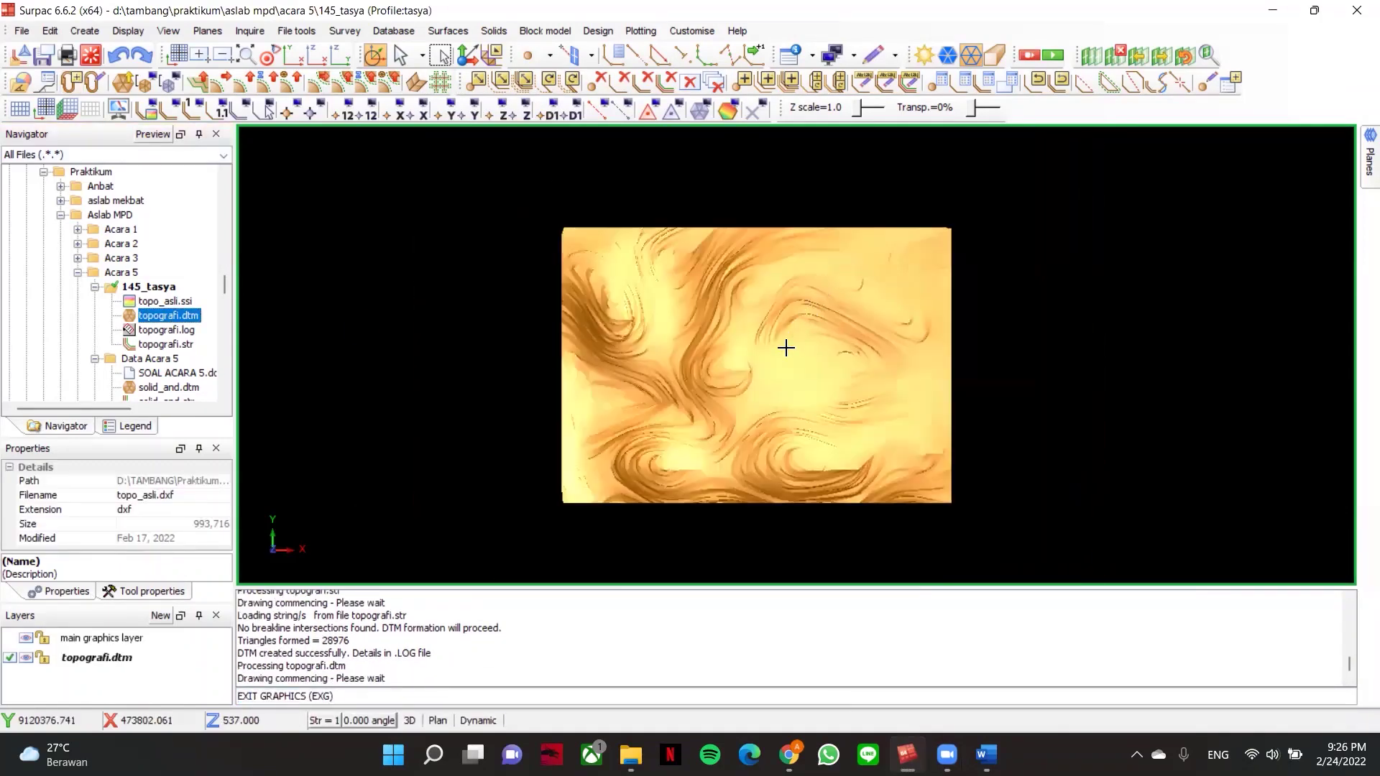
pyautogui.scroll(2, 787, 347)
pyautogui.moveTo(795, 343); pyautogui.dragTo(808, 323, button='middle')
pyautogui.moveTo(732, 362)
pyautogui.mouseDown()
pyautogui.moveTo(702, 317)
pyautogui.moveTo(724, 311)
pyautogui.mouseUp()
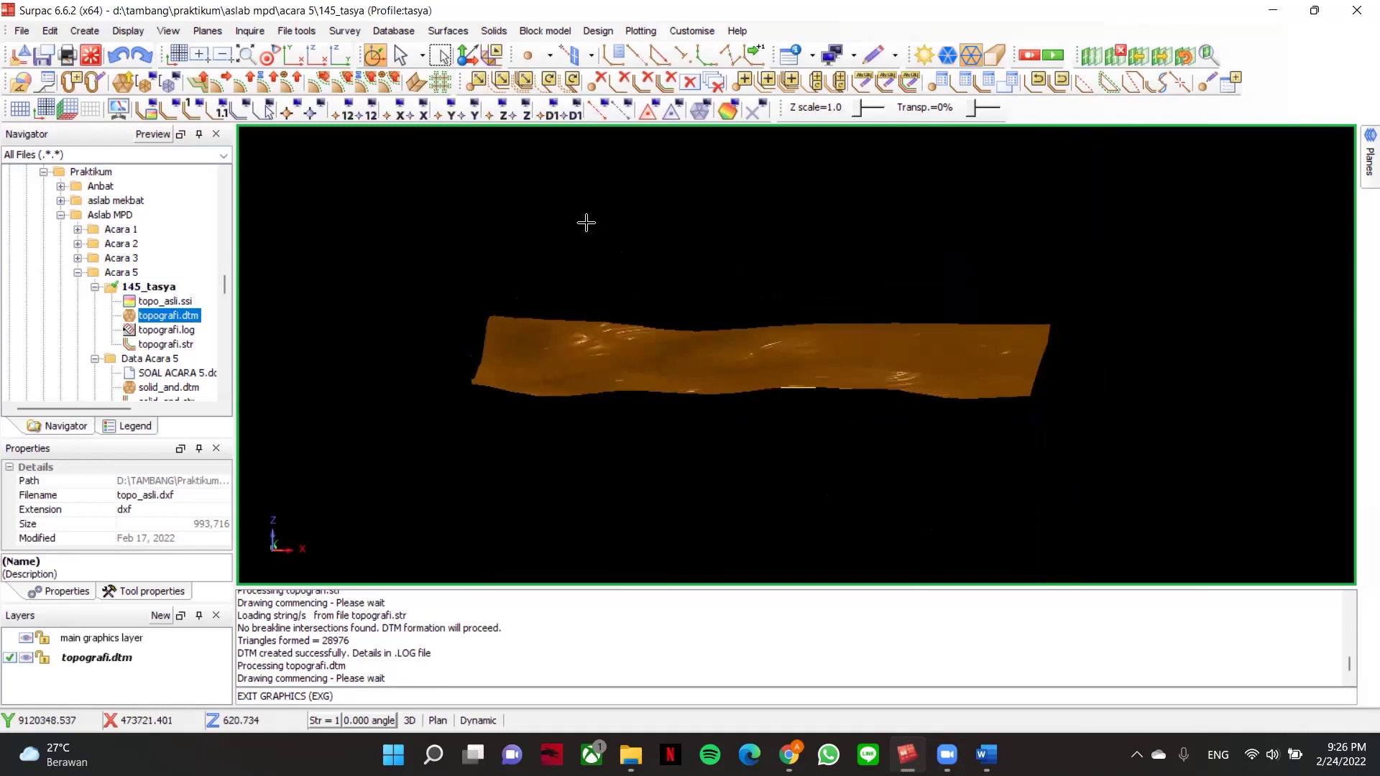
pyautogui.click(291, 56)
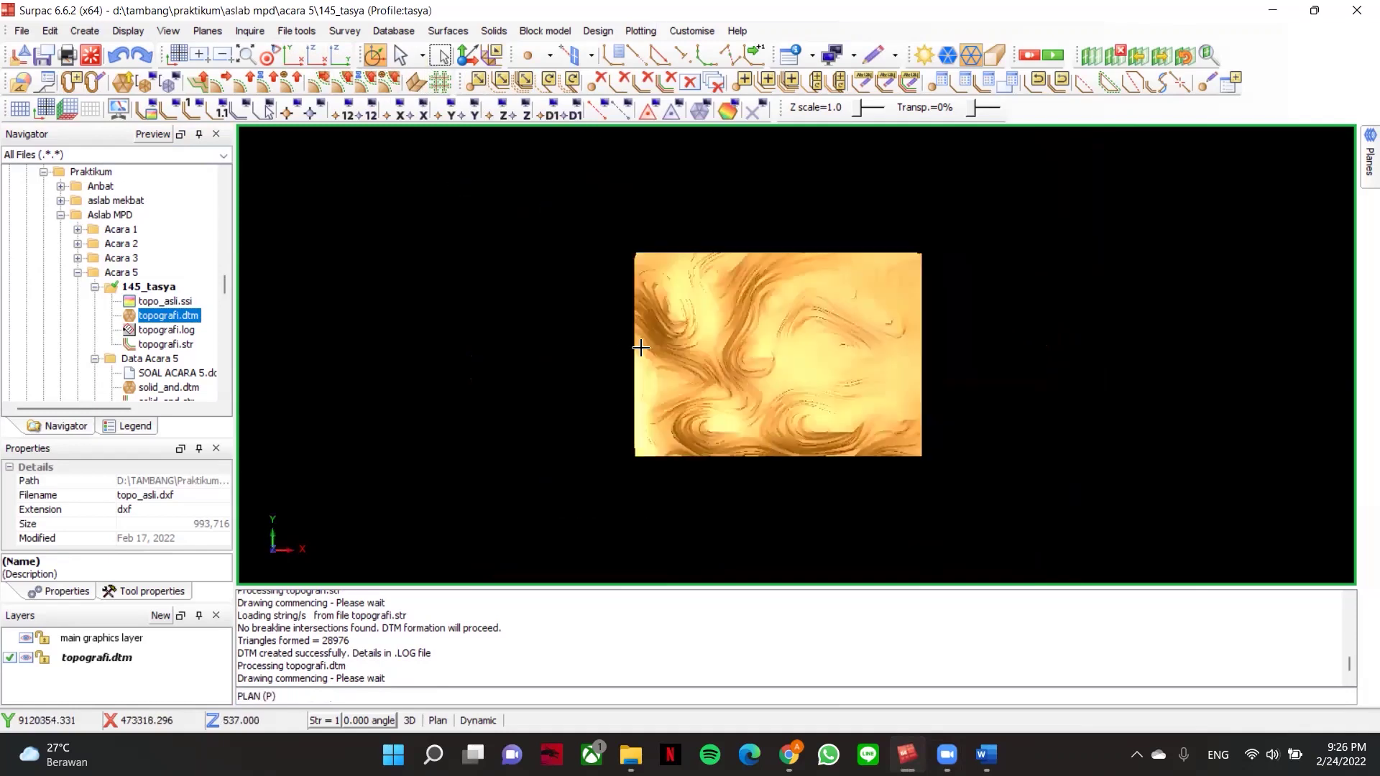
# - Display solid_and.dtm together with the topography surface and compare both in section and plan view
pyautogui.moveTo(640, 348); pyautogui.dragTo(566, 322)
pyautogui.scroll(-1, 155, 351)
pyautogui.scroll(-1, 155, 350)
pyautogui.moveTo(162, 301); pyautogui.dragTo(688, 397)
pyautogui.scroll(1, 696, 461)
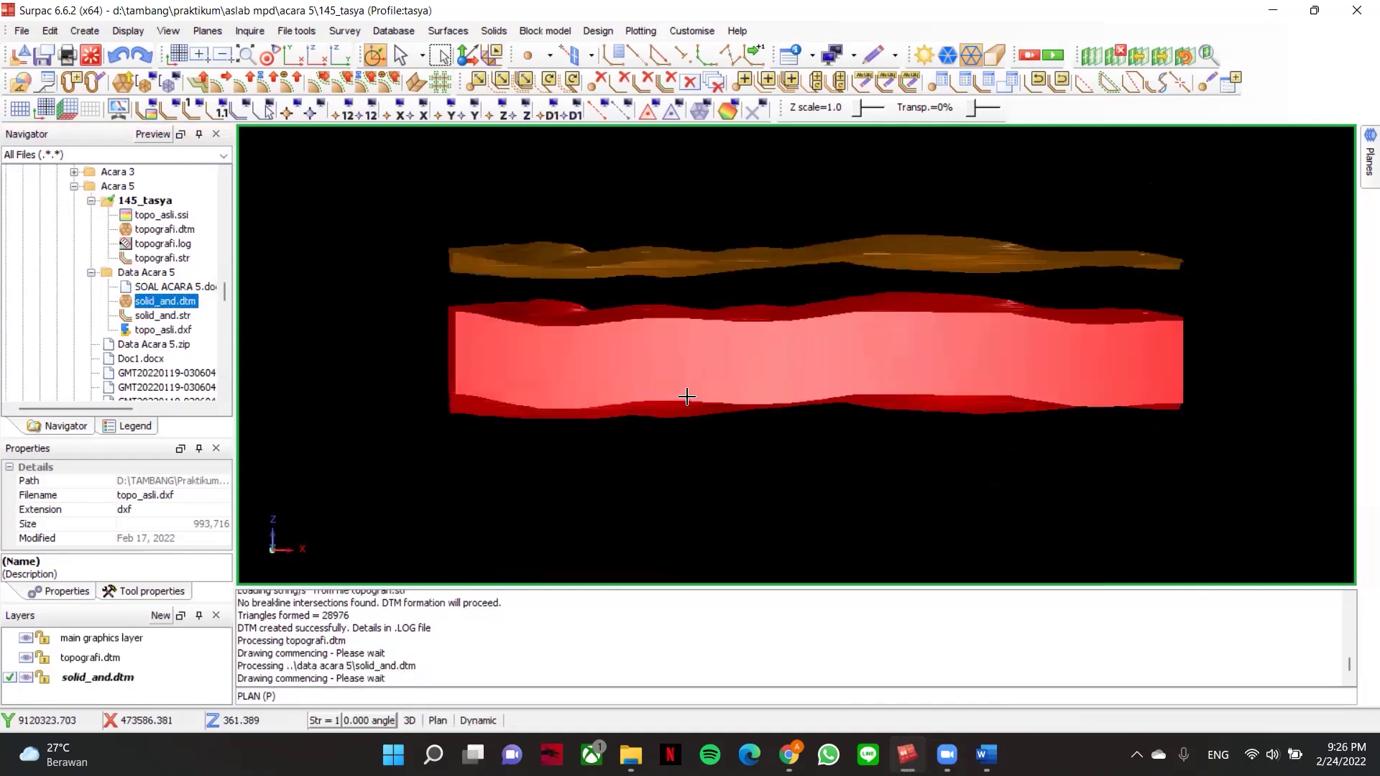
pyautogui.click(291, 55)
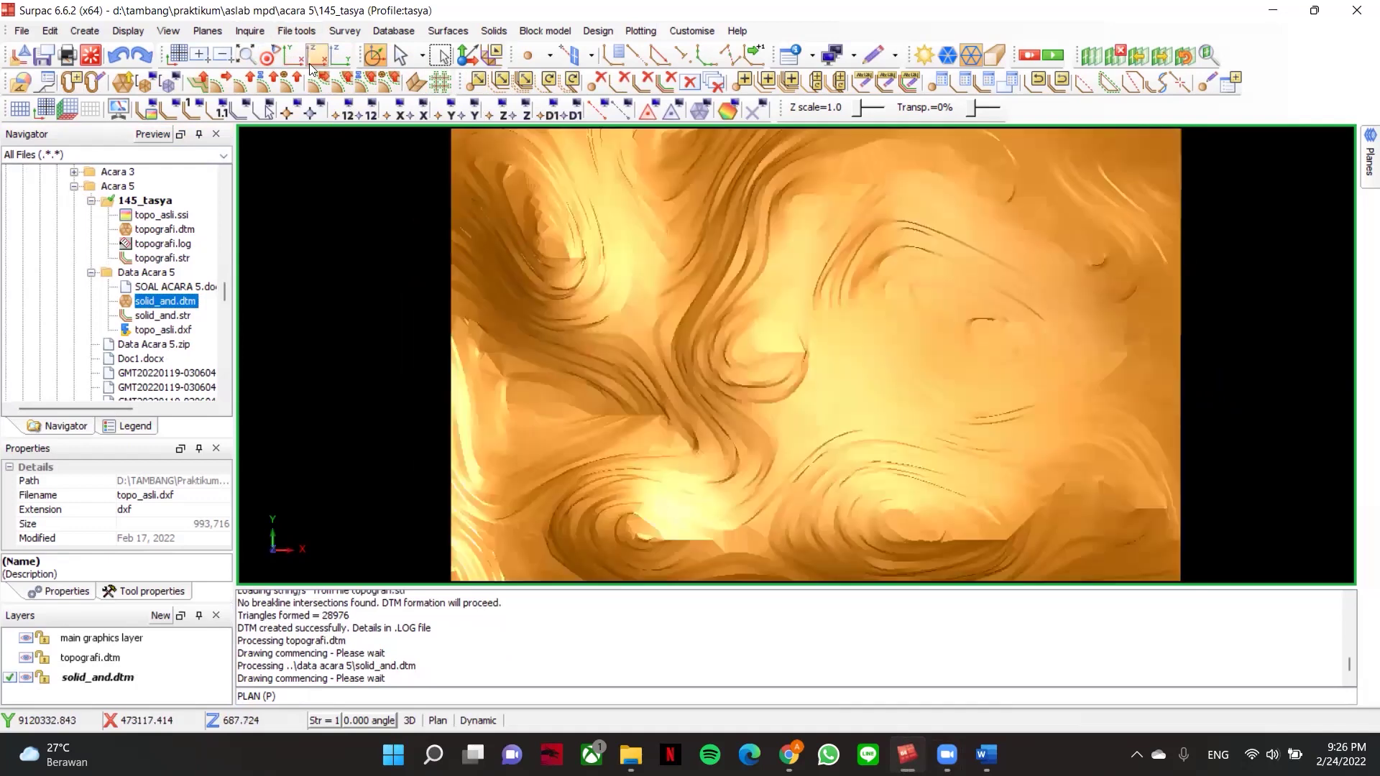
pyautogui.click(316, 56)
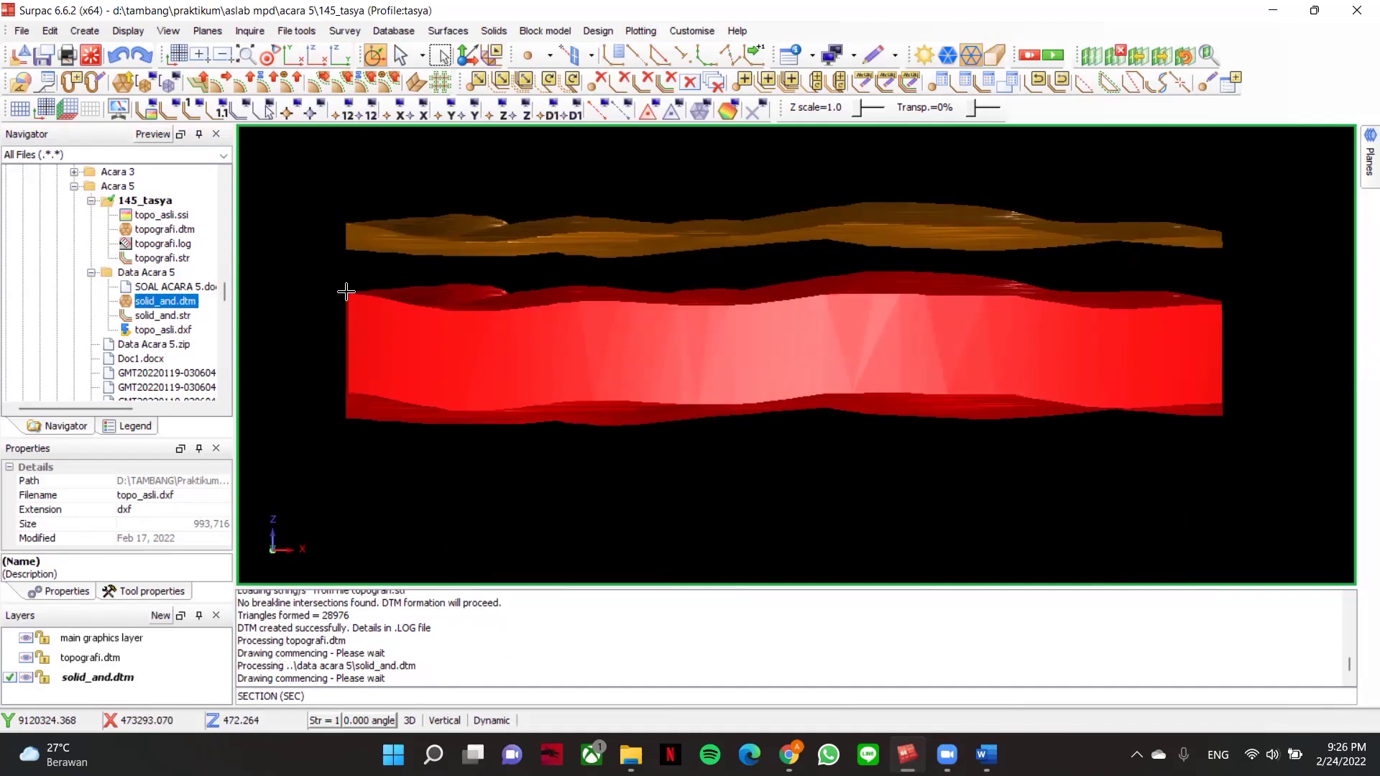
pyautogui.click(288, 53)
# - Open the slicing planes width settings, select the forward distance for editing, and check the parameter table in the SOAL ACARA 5 Word document
pyautogui.click(1089, 55)
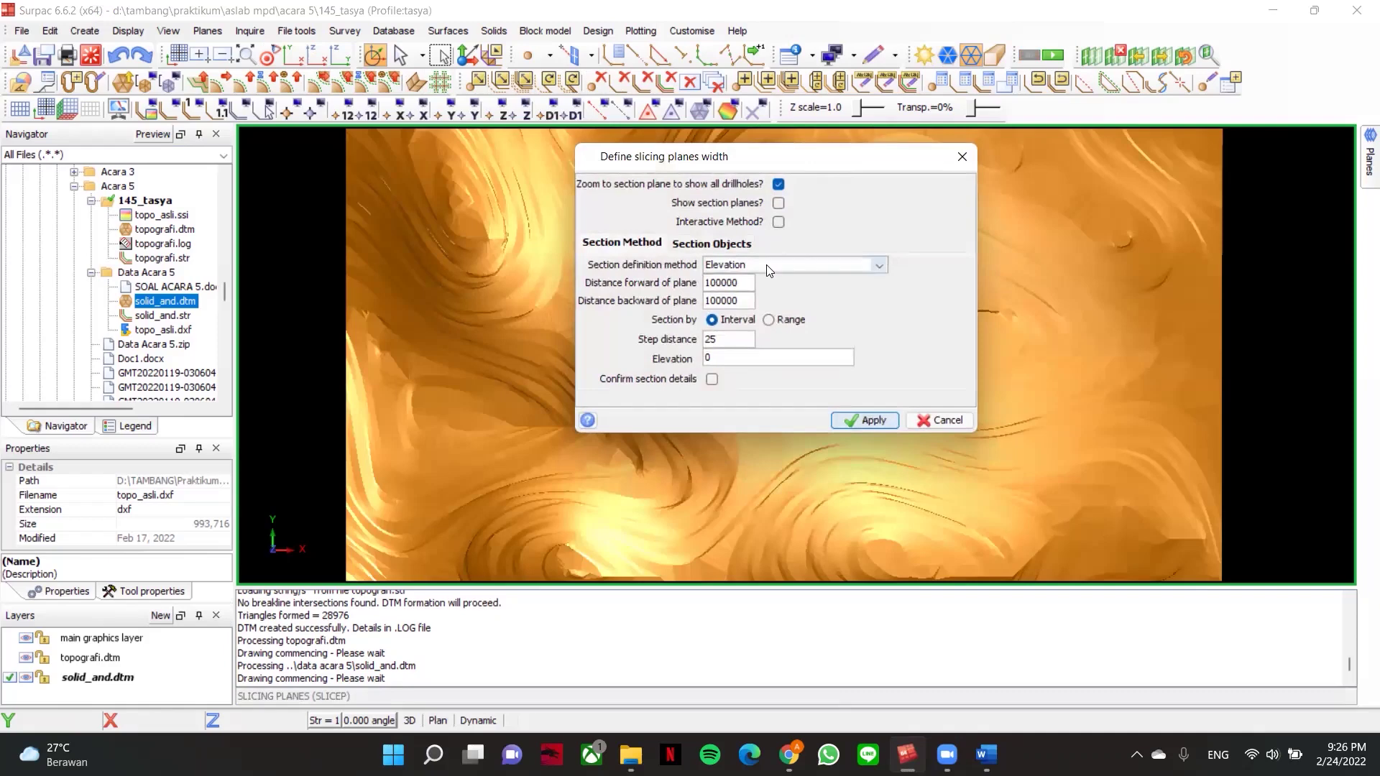
pyautogui.doubleClick(746, 287)
pyautogui.click(986, 755)
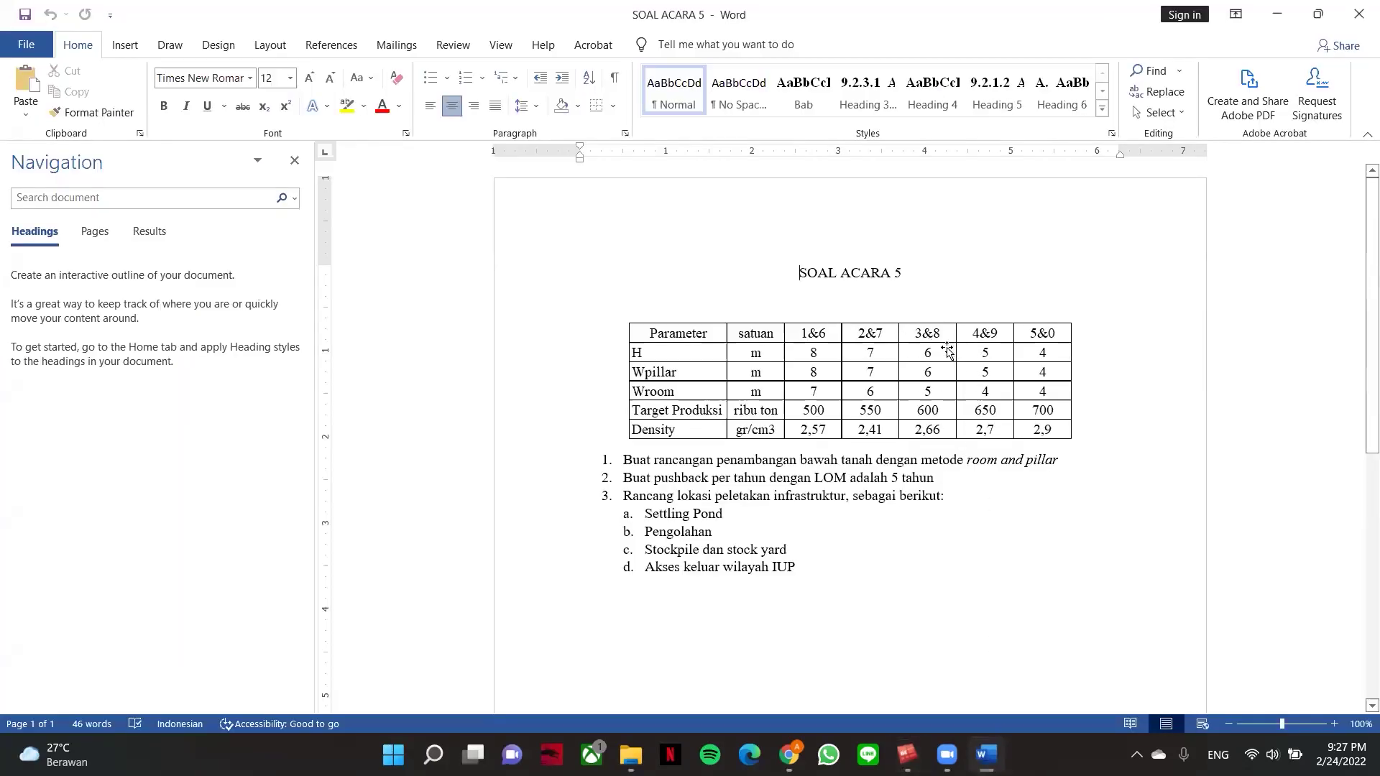
pyautogui.hotkey('alt', 'Tab')
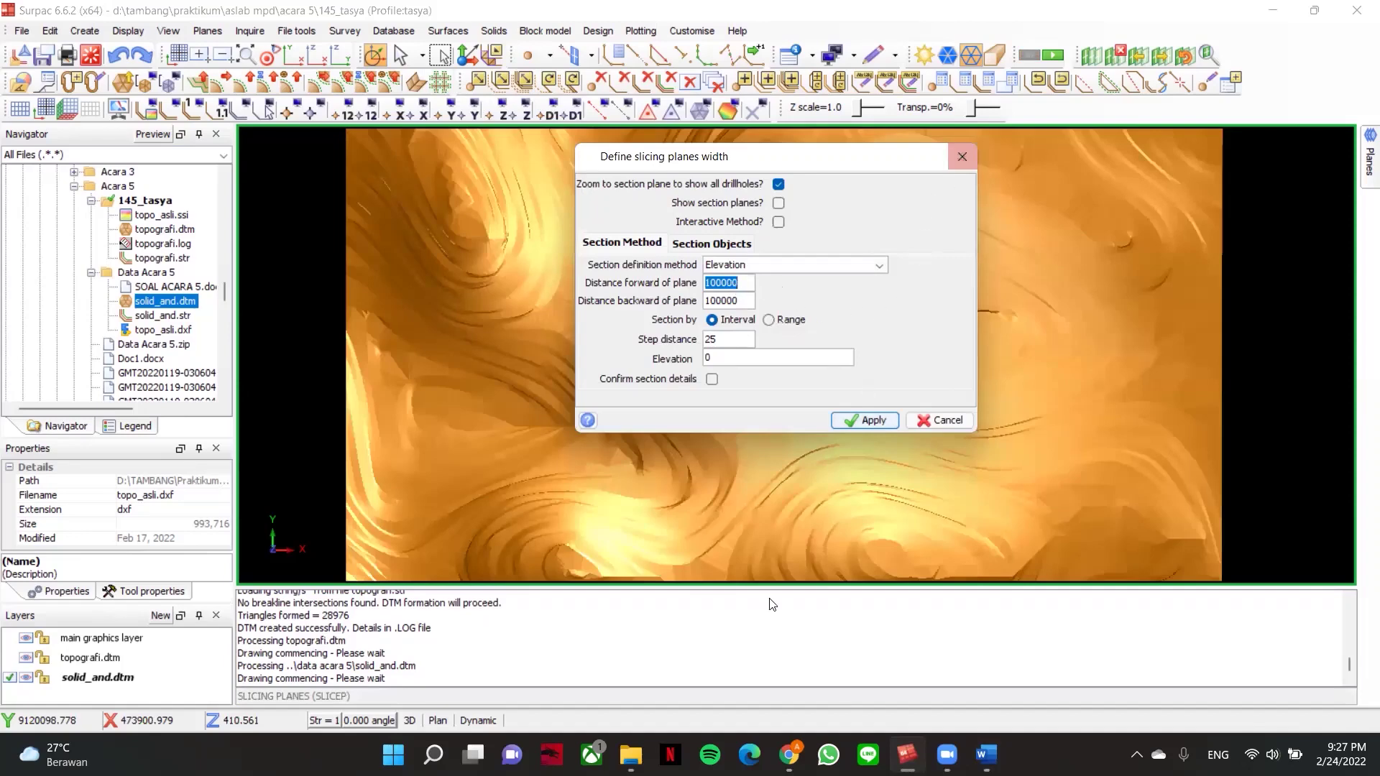
# - Open Paint and draw a long, nearly horizontal freehand pencil line across the lower half of the canvas
pyautogui.click(434, 755)
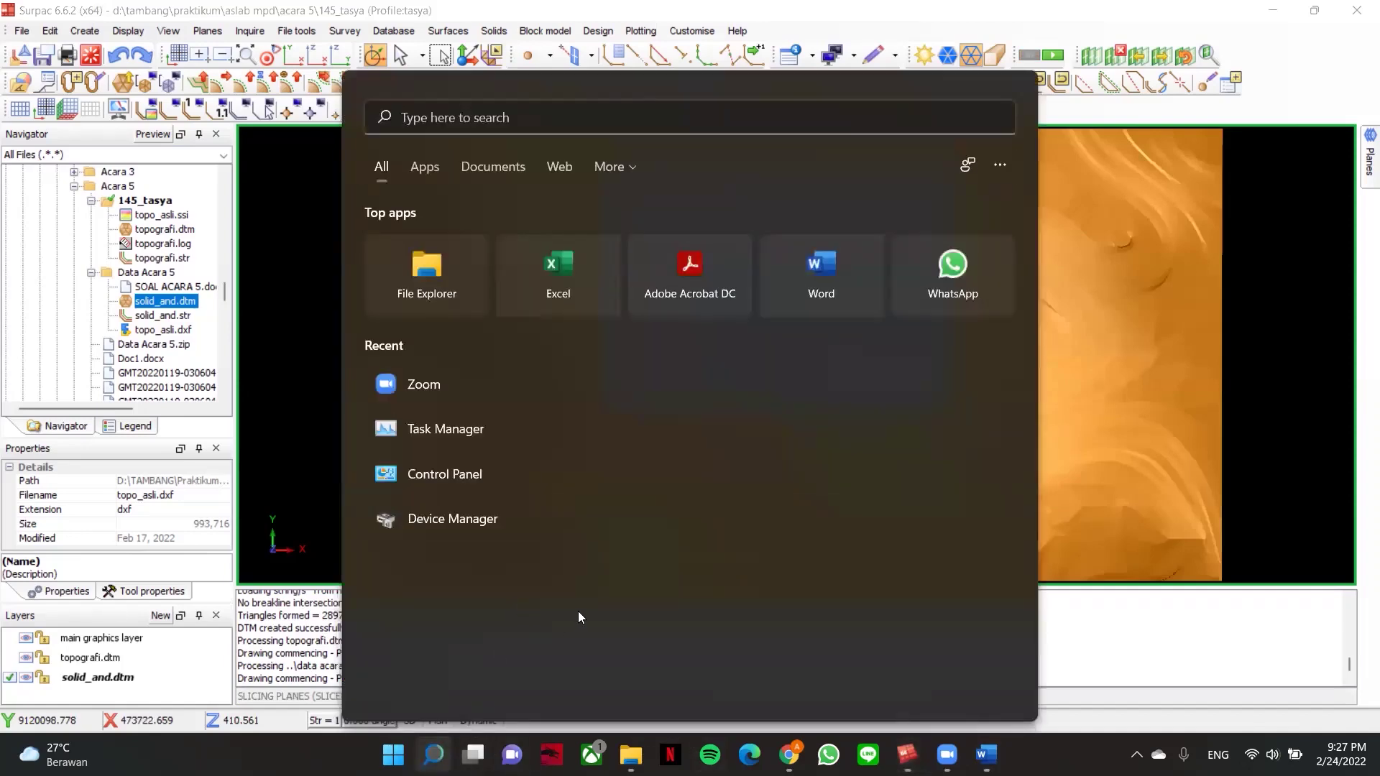
pyautogui.write('paint')
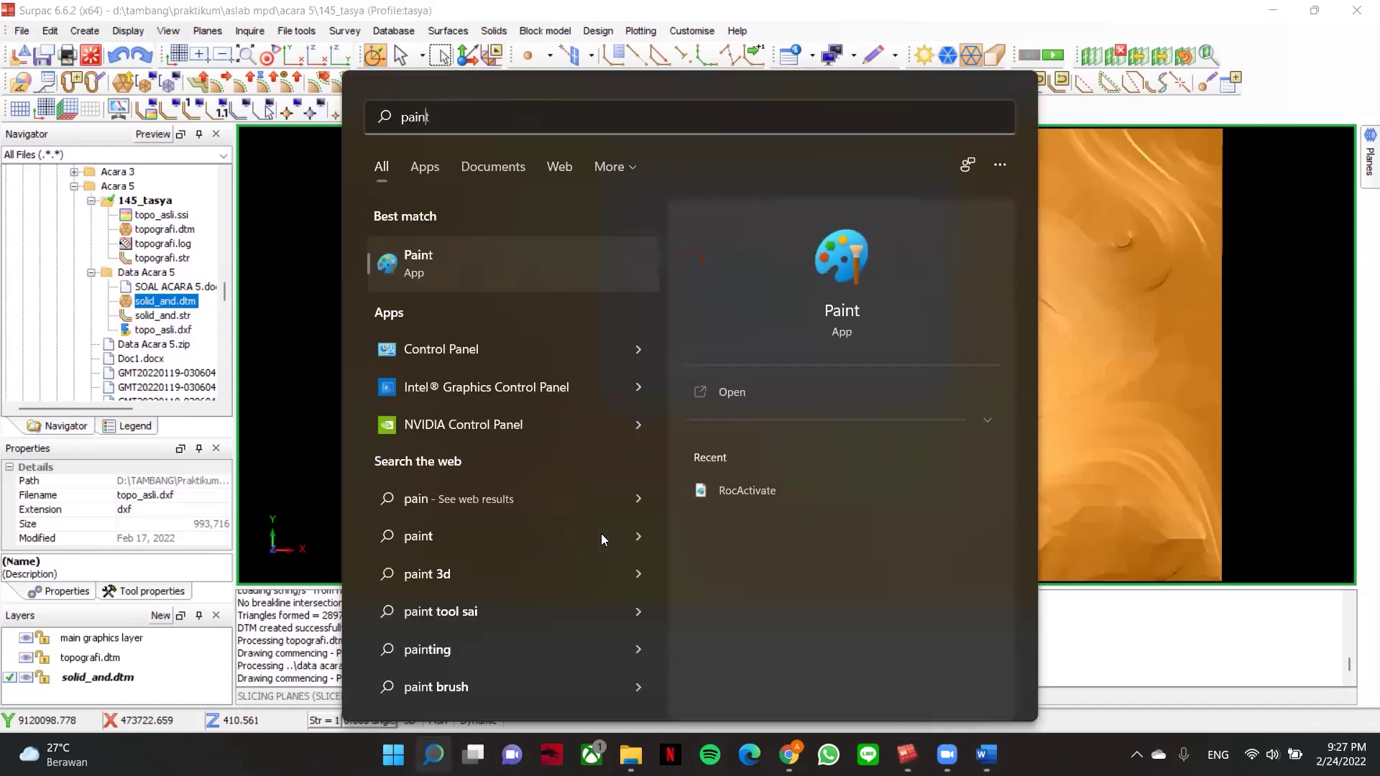
pyautogui.press('Return')
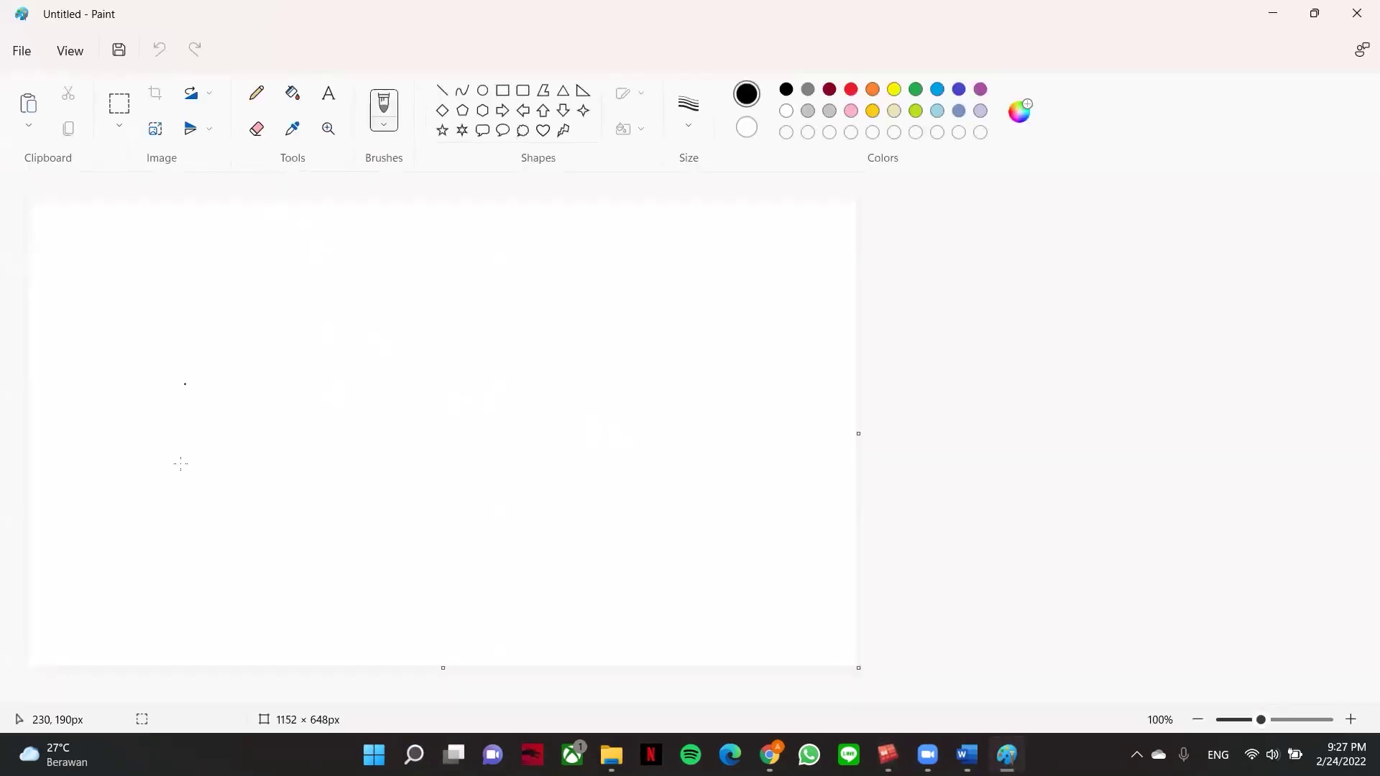
pyautogui.click(442, 90)
pyautogui.click(259, 94)
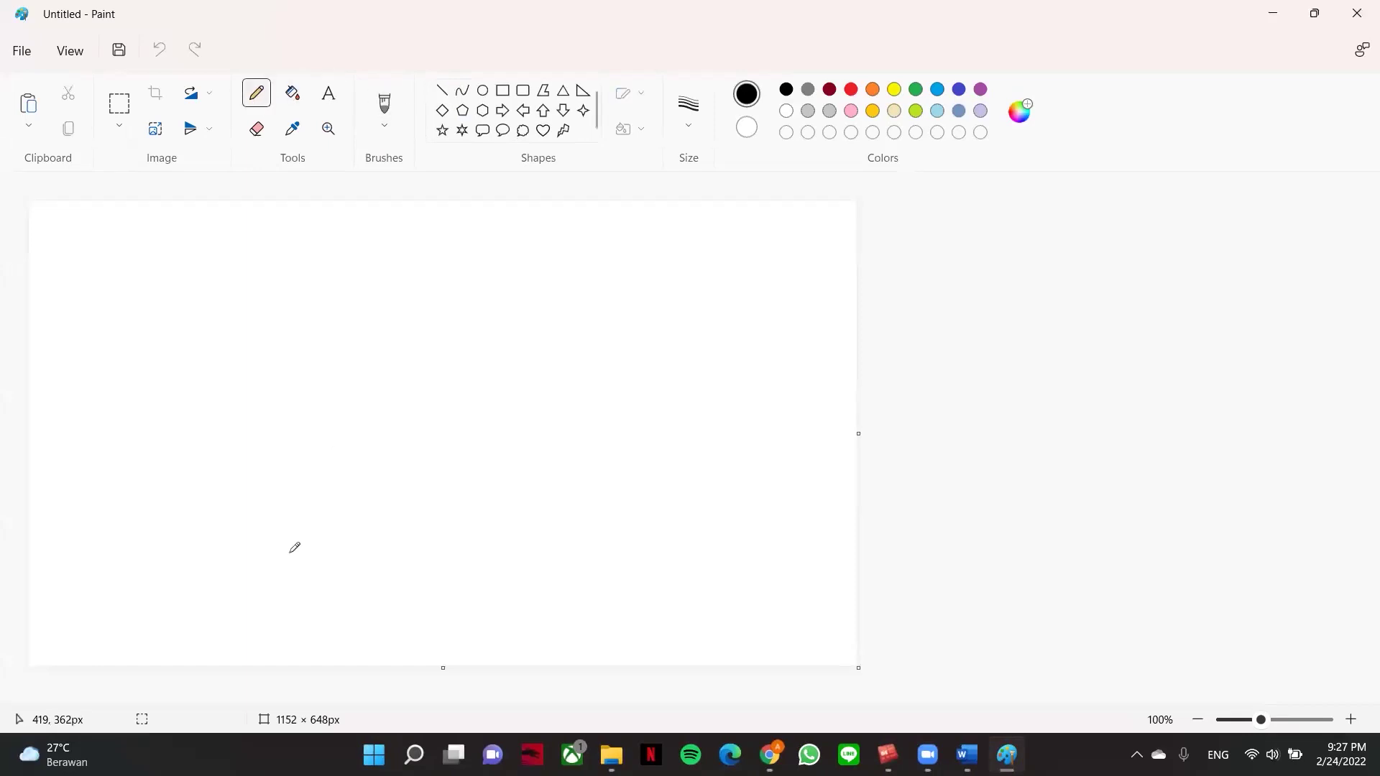
pyautogui.moveTo(235, 483); pyautogui.dragTo(837, 457)
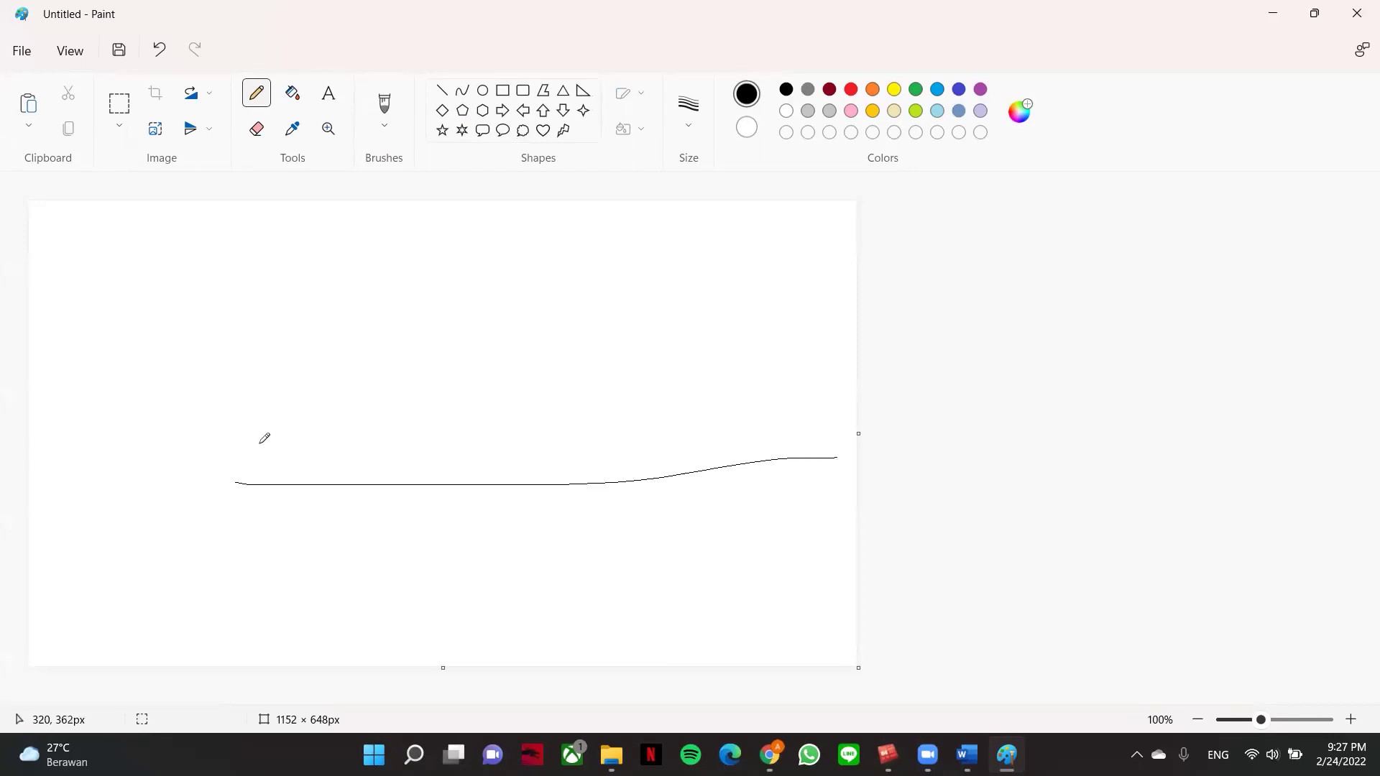
# - Sketch a second line above the first, join them with a vertical line marked 4, 4 and 2, and circle the upper 4
pyautogui.moveTo(262, 420)
pyautogui.mouseDown()
pyautogui.moveTo(263, 484)
pyautogui.moveTo(246, 457)
pyautogui.mouseUp()
pyautogui.click(158, 50)
pyautogui.click(158, 49)
pyautogui.moveTo(271, 483)
pyautogui.mouseDown()
pyautogui.moveTo(265, 422)
pyautogui.moveTo(271, 504)
pyautogui.moveTo(257, 501)
pyautogui.mouseUp()
pyautogui.moveTo(265, 424)
pyautogui.mouseDown()
pyautogui.moveTo(259, 373)
pyautogui.moveTo(253, 426)
pyautogui.mouseUp()
pyautogui.moveTo(192, 355); pyautogui.dragTo(854, 342)
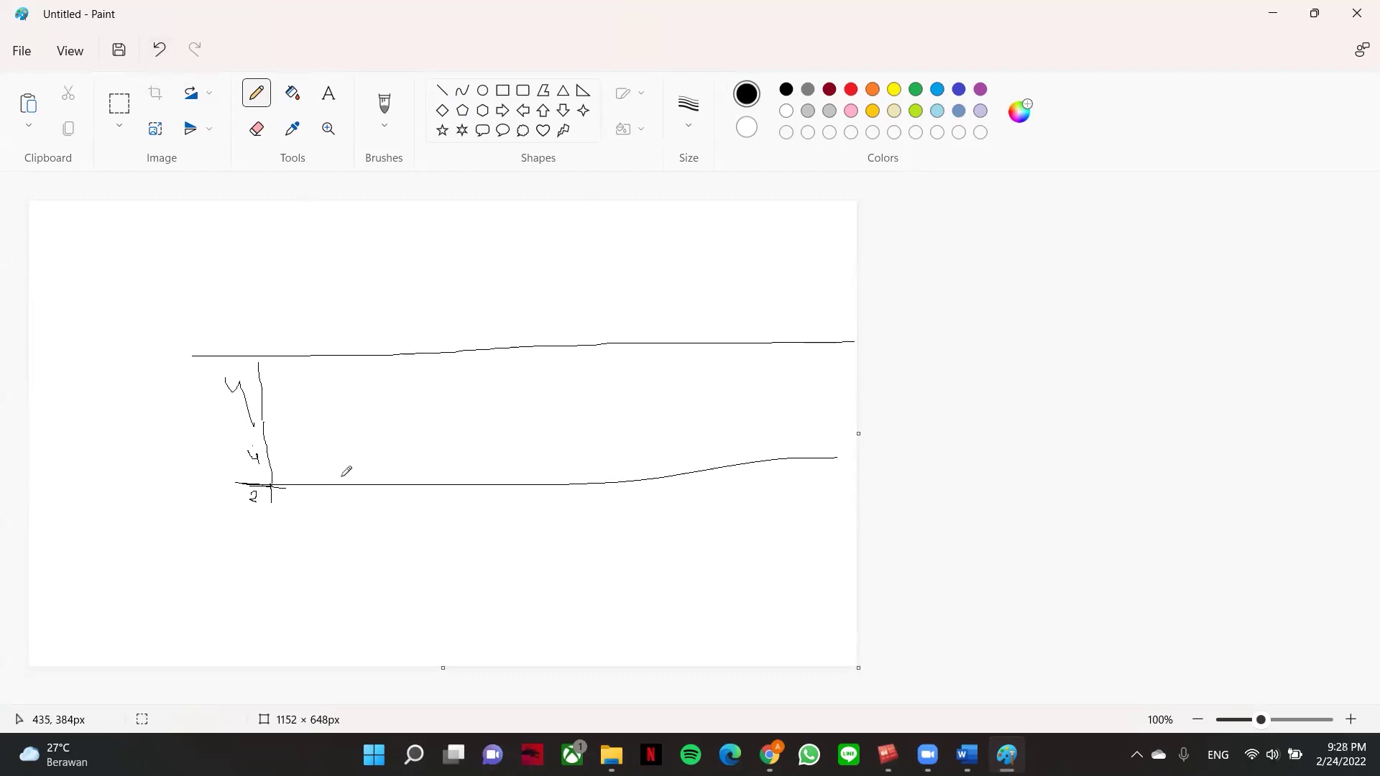
pyautogui.moveTo(257, 358)
pyautogui.mouseDown()
pyautogui.moveTo(289, 403)
pyautogui.moveTo(260, 365)
pyautogui.mouseUp()
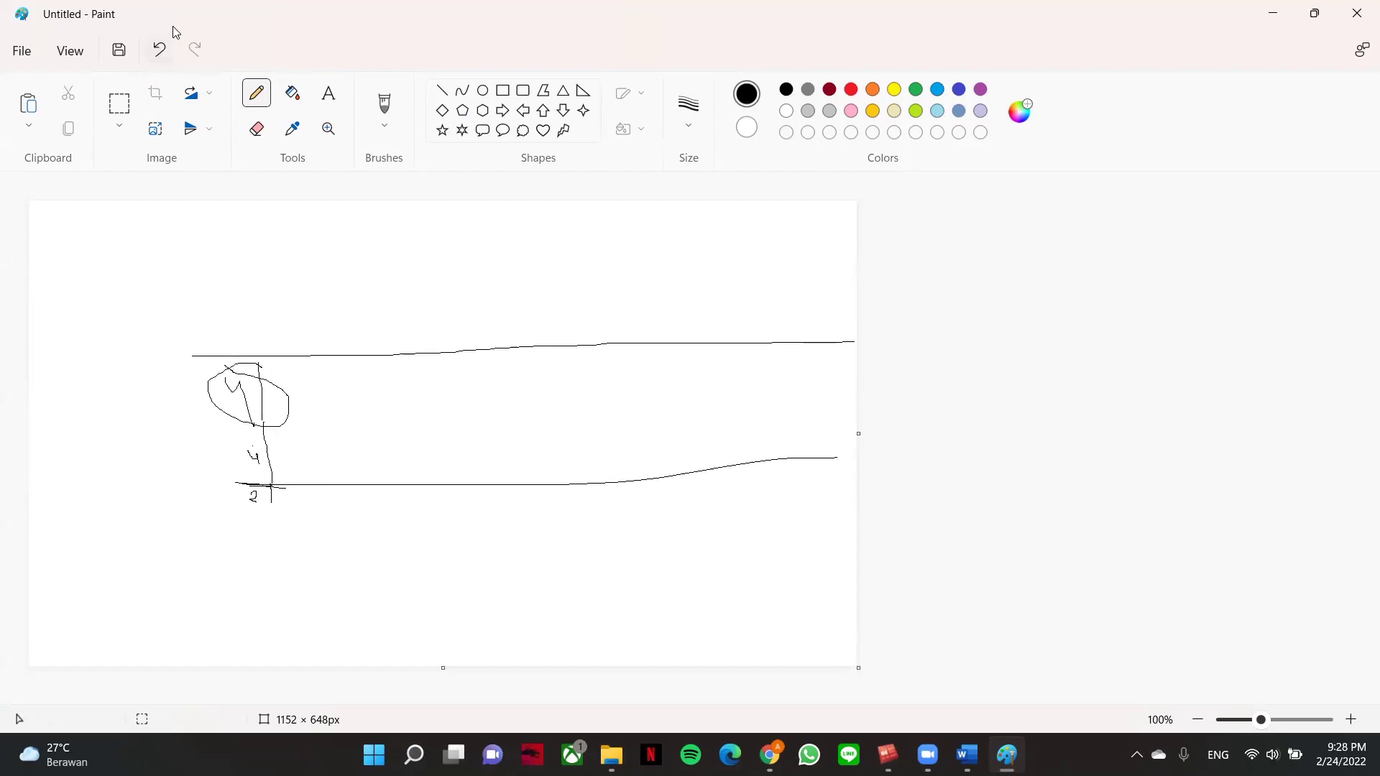
# - Return to Surpac, set the slicing planes' forward distance to 8, fill in the backward distance, and create the elevation slice at 427
pyautogui.click(1273, 13)
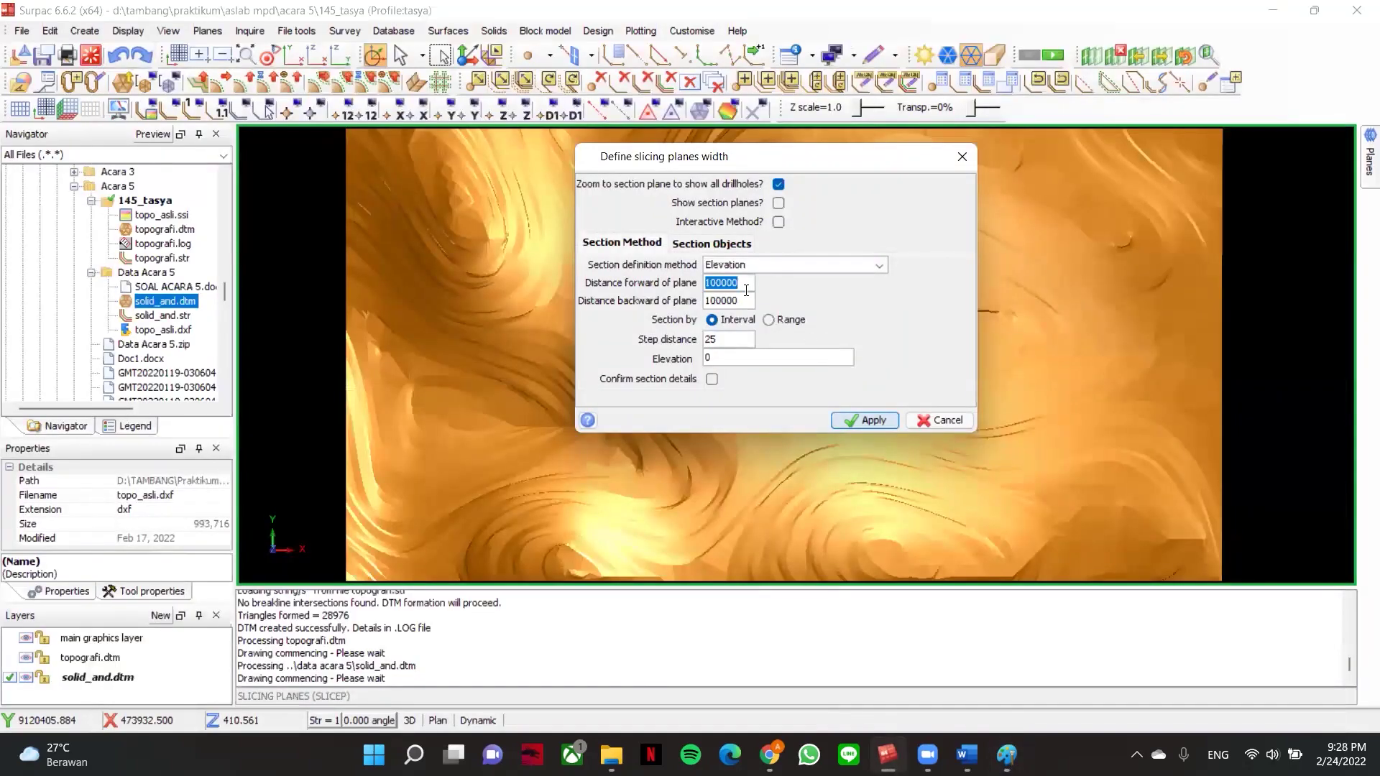
pyautogui.write('8')
pyautogui.click(746, 302)
pyautogui.click(871, 420)
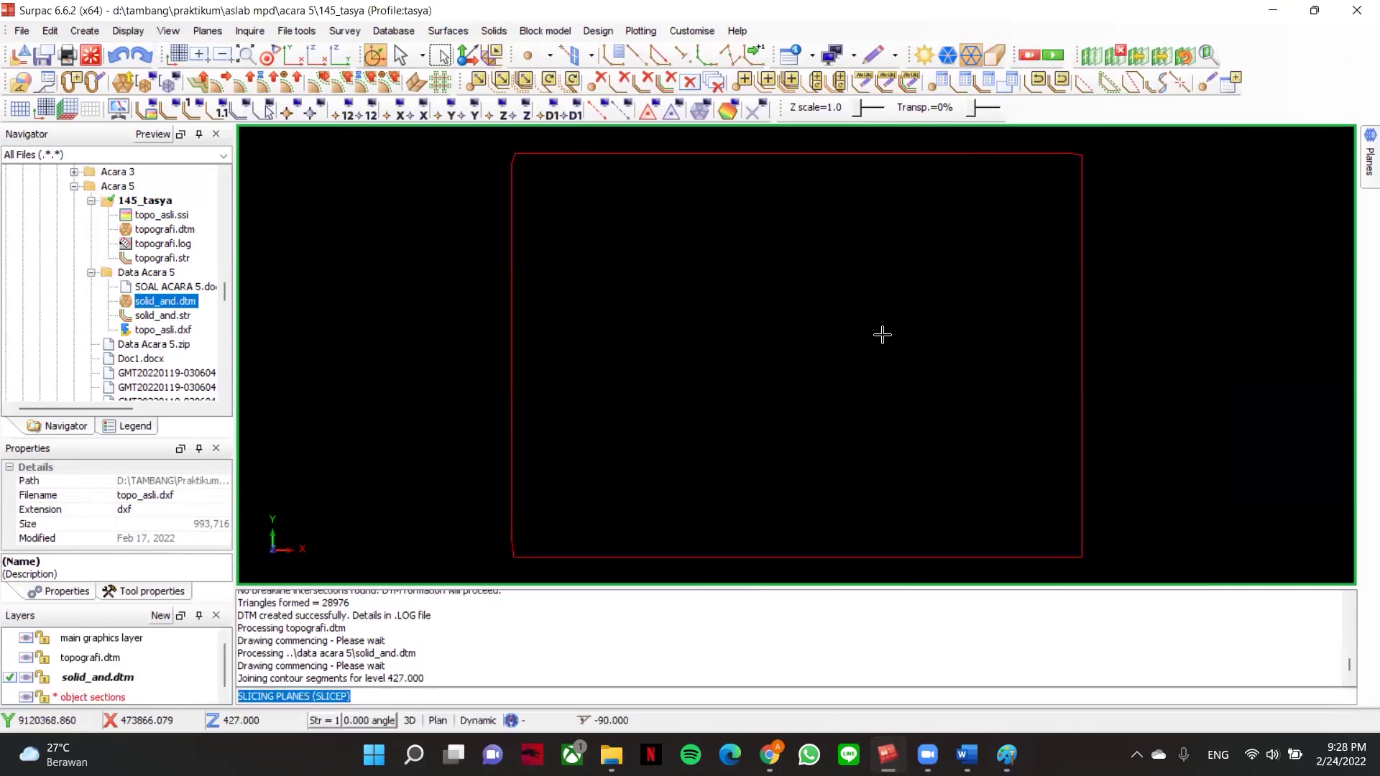
# - Try to move to the next and previous planes from the 427 elevation slice
pyautogui.press('n')
pyautogui.press('n')
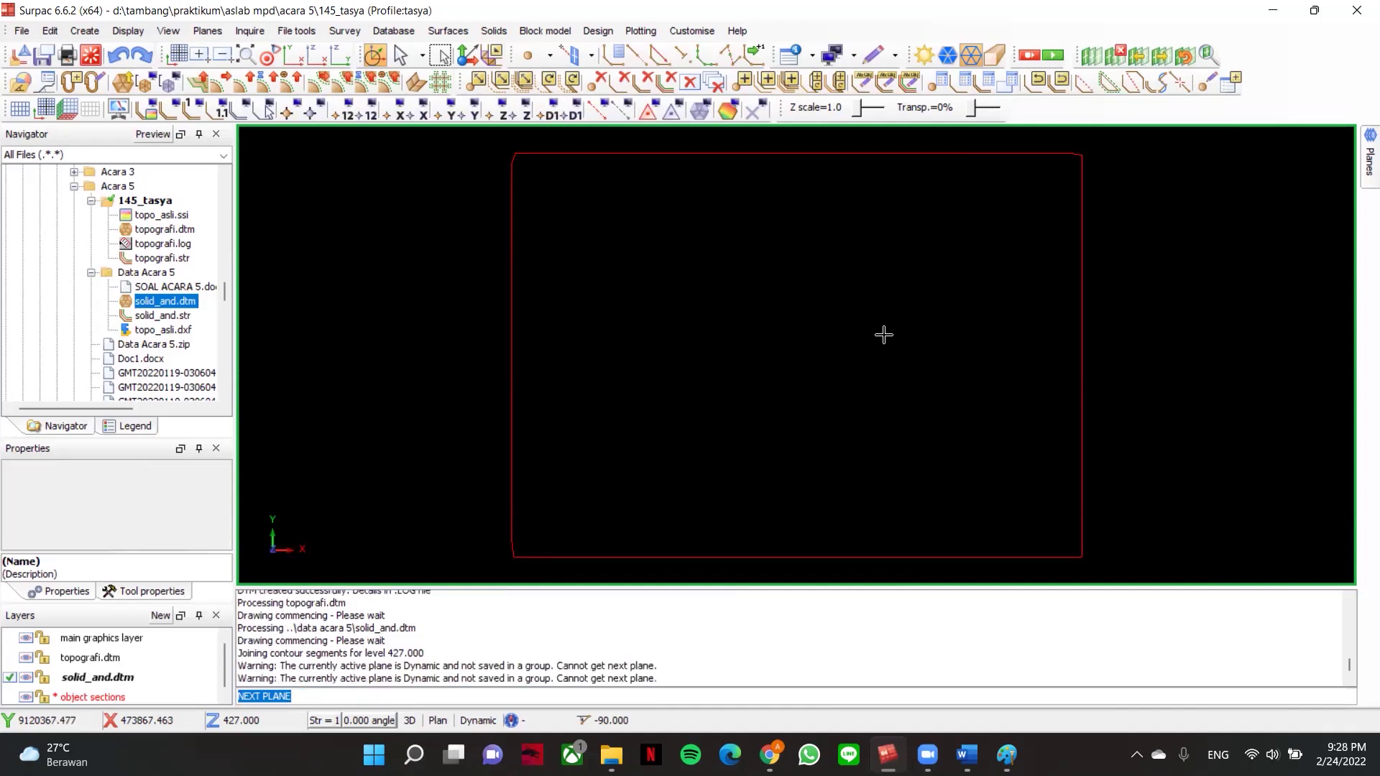
pyautogui.press('p')
pyautogui.press('p')
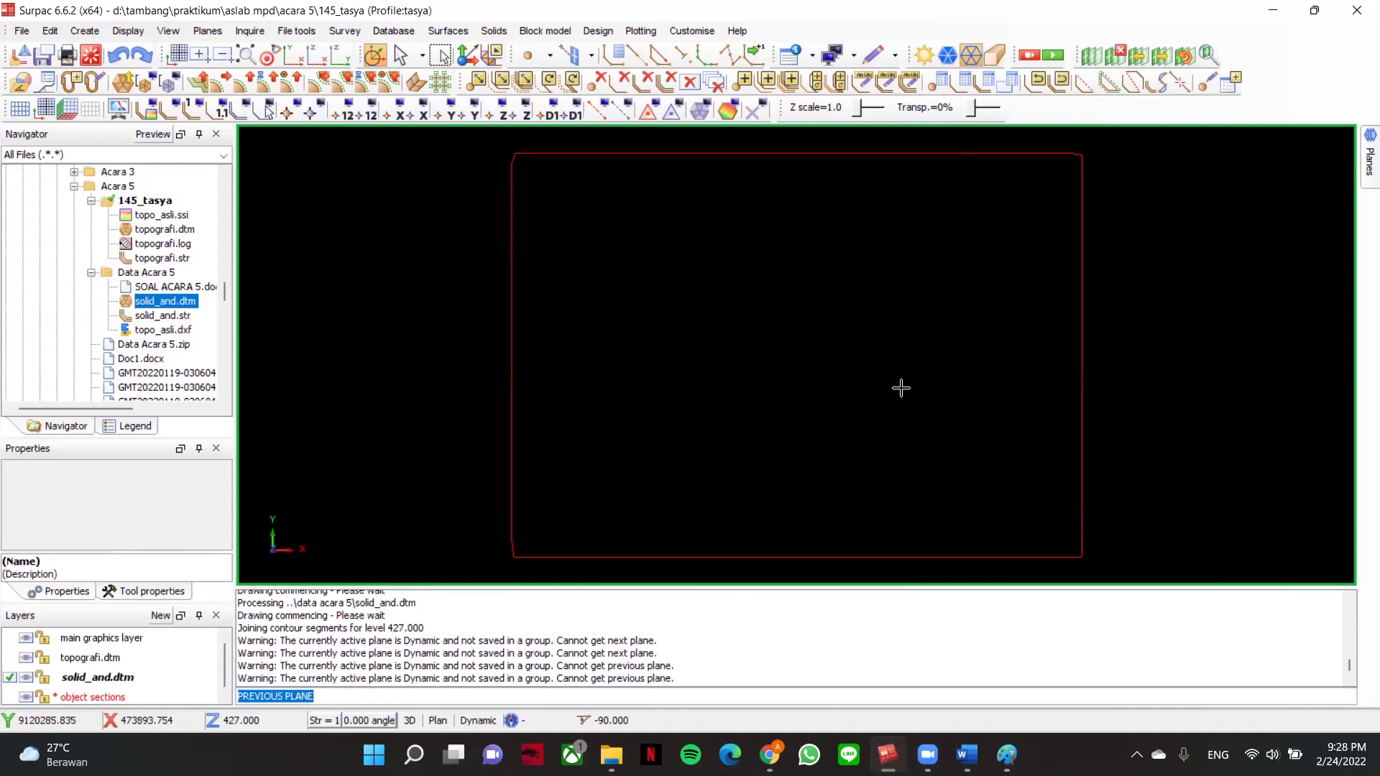
pyautogui.scroll(-4, 985, 338)
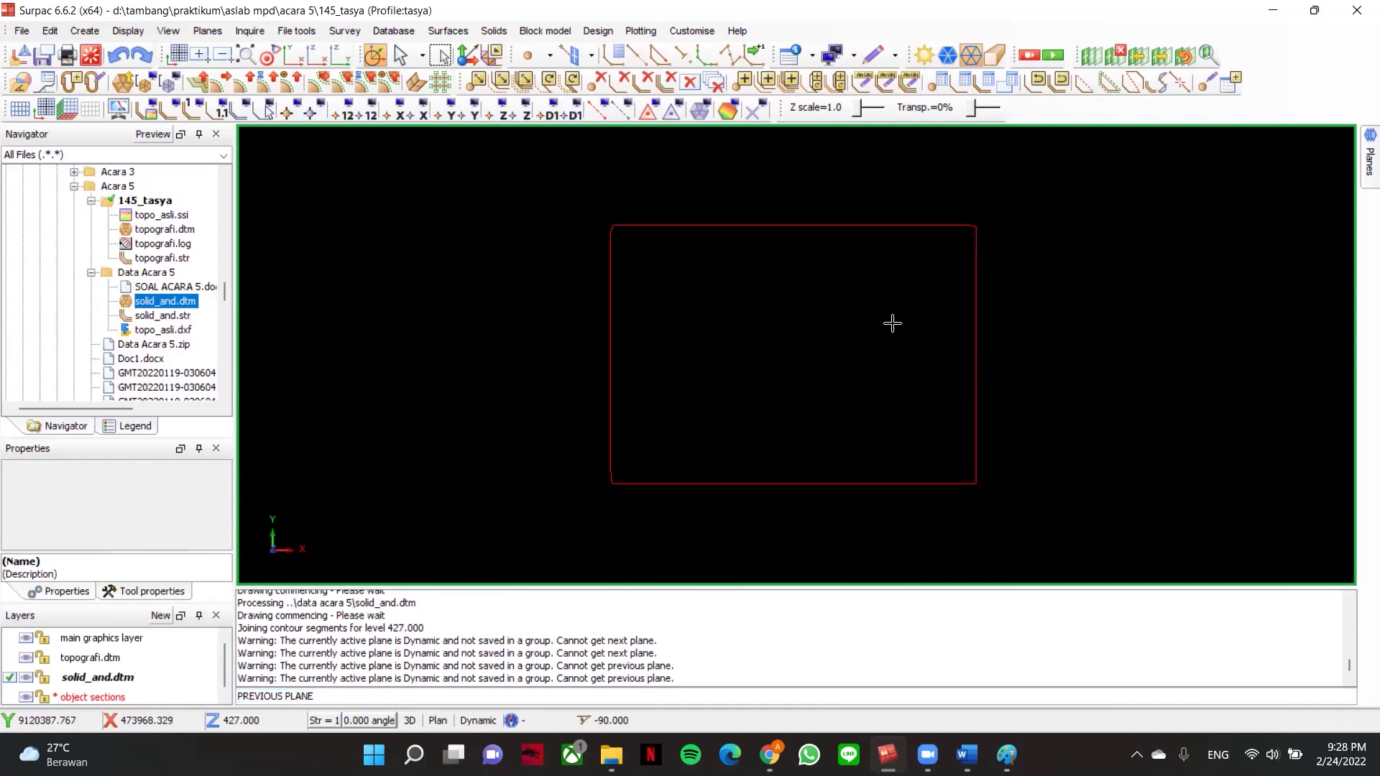
# - Step the viewing plane forward through levels 452 and 477 to inspect the contours, and return to level 427
pyautogui.click(1154, 62)
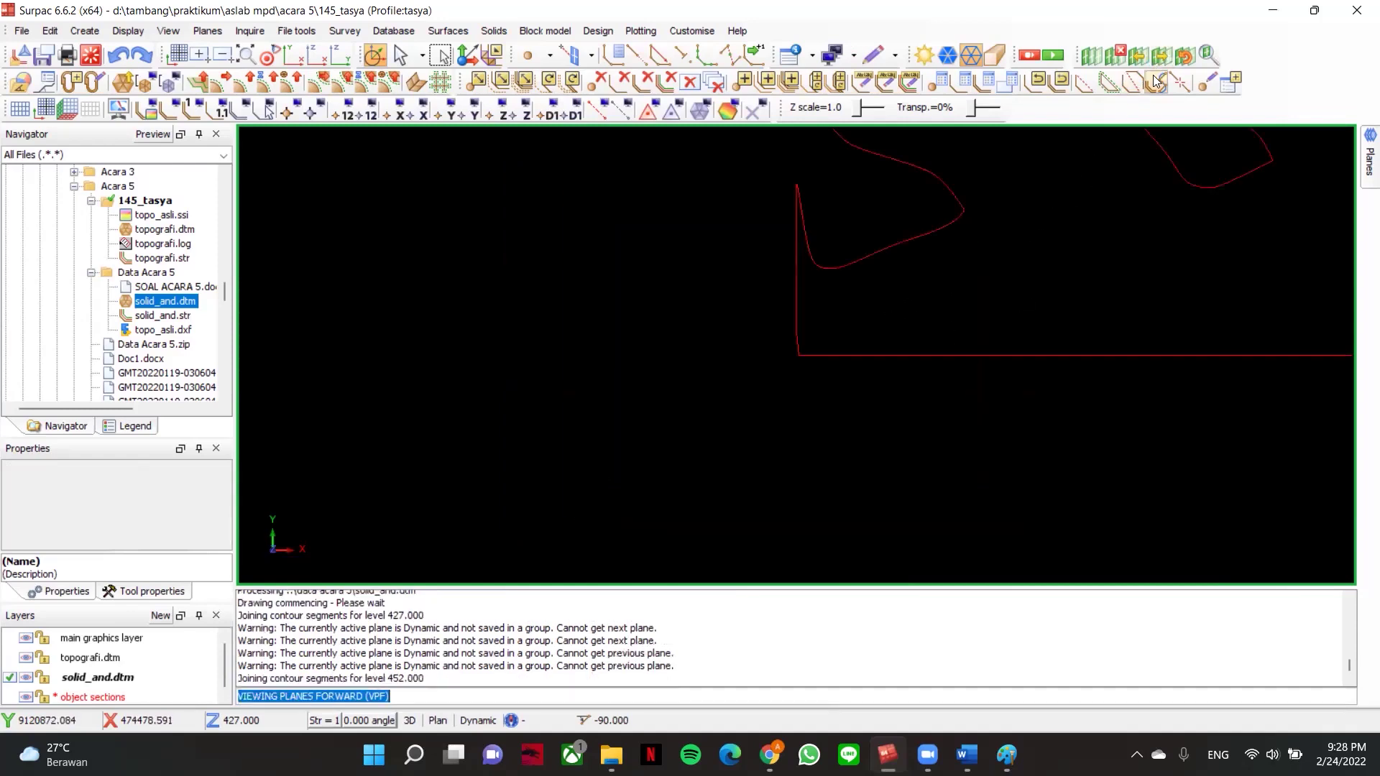
pyautogui.scroll(-4, 1152, 234)
pyautogui.moveTo(1143, 230); pyautogui.dragTo(1068, 275, button='middle')
pyautogui.scroll(2, 893, 294)
pyautogui.scroll(3, 894, 309)
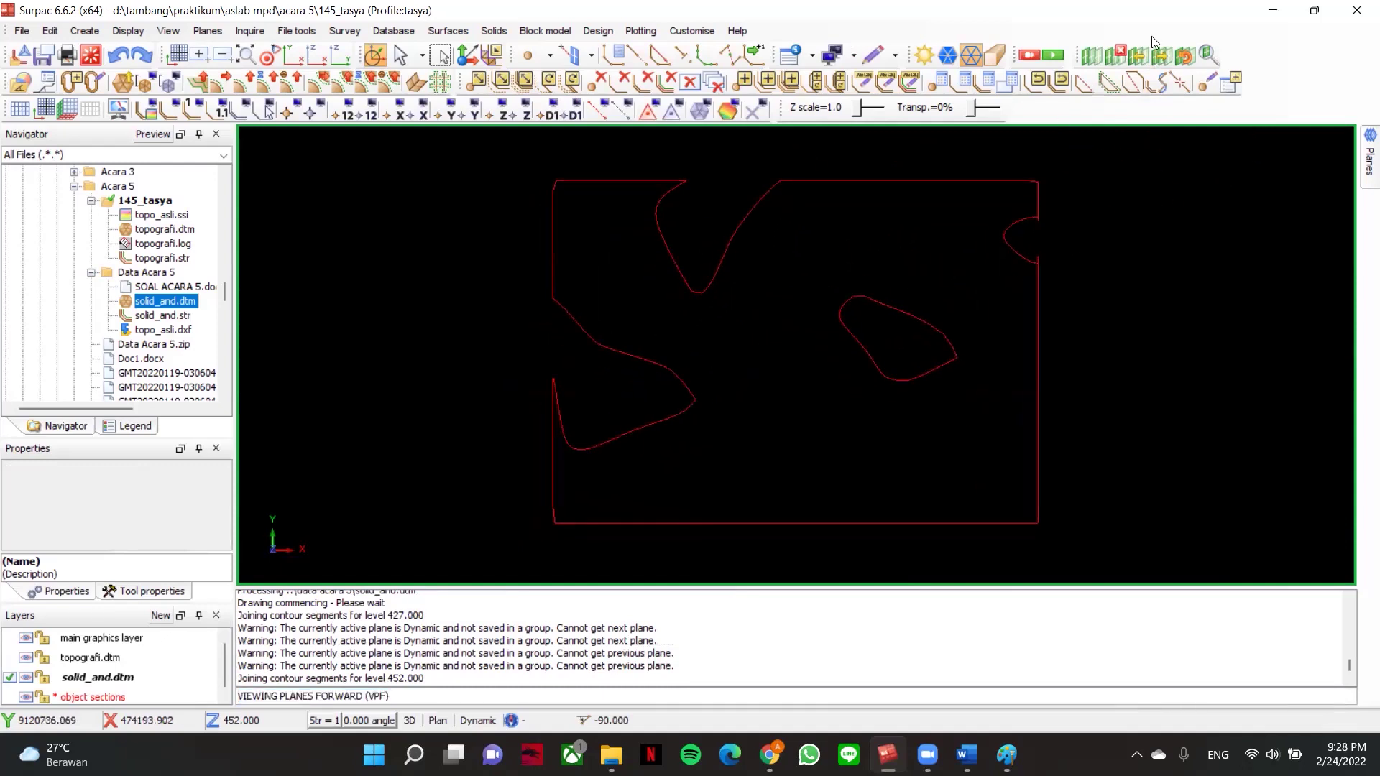
pyautogui.click(1165, 56)
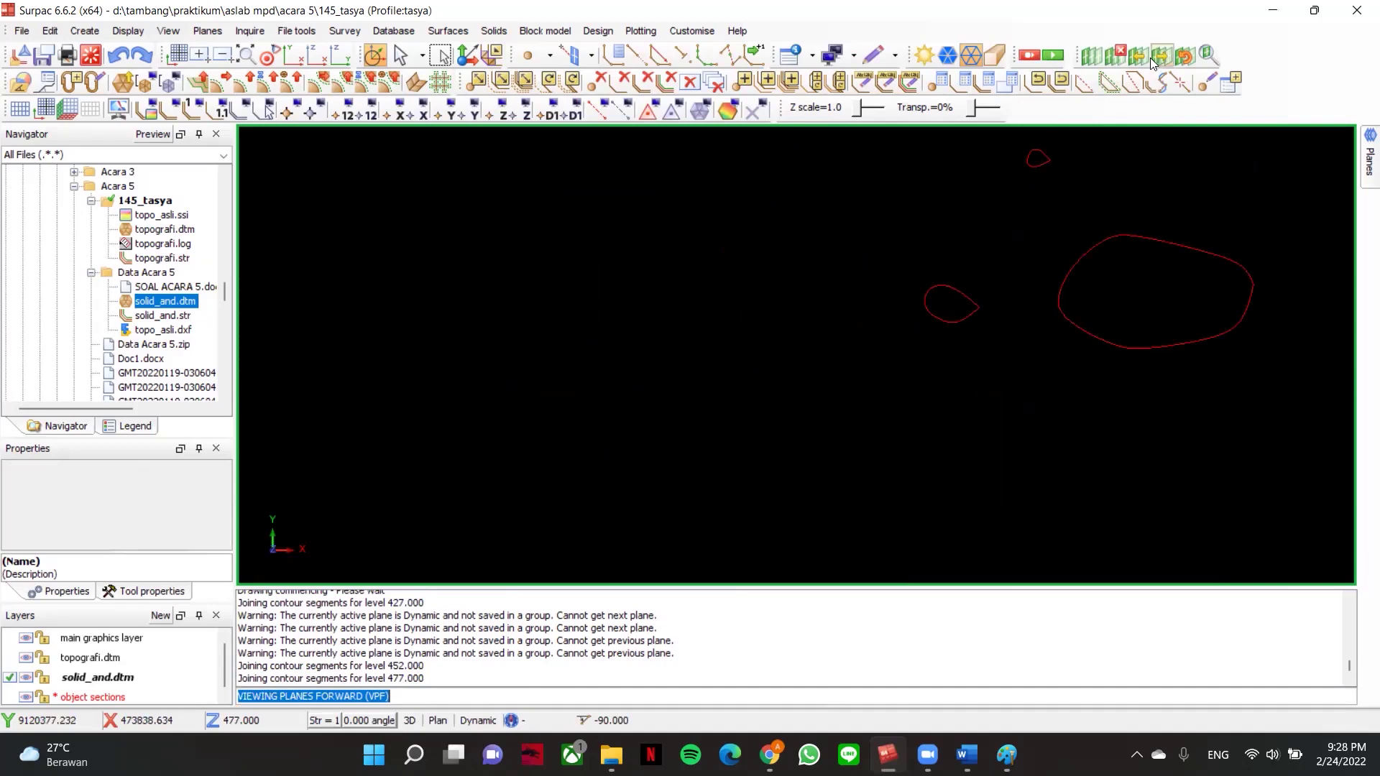
pyautogui.click(1139, 56)
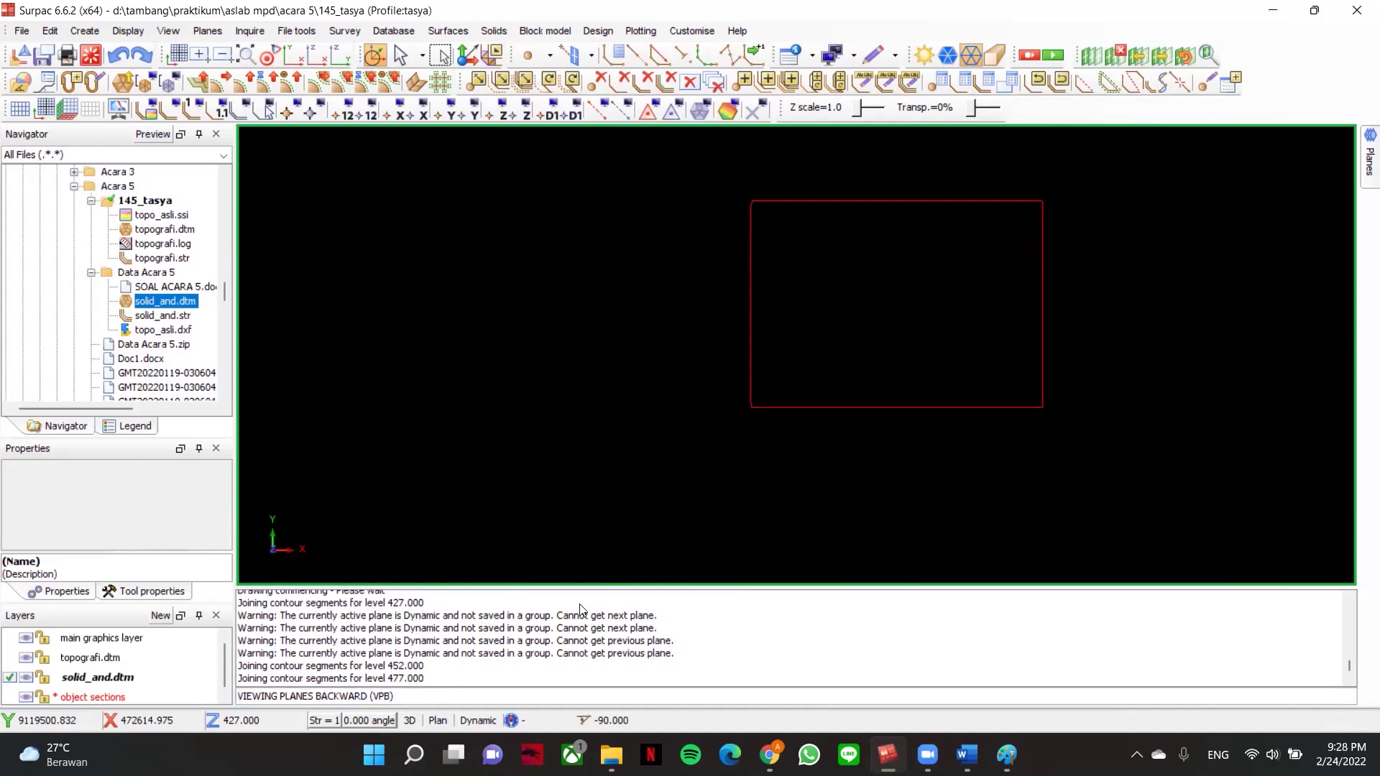
pyautogui.scroll(4, 895, 329)
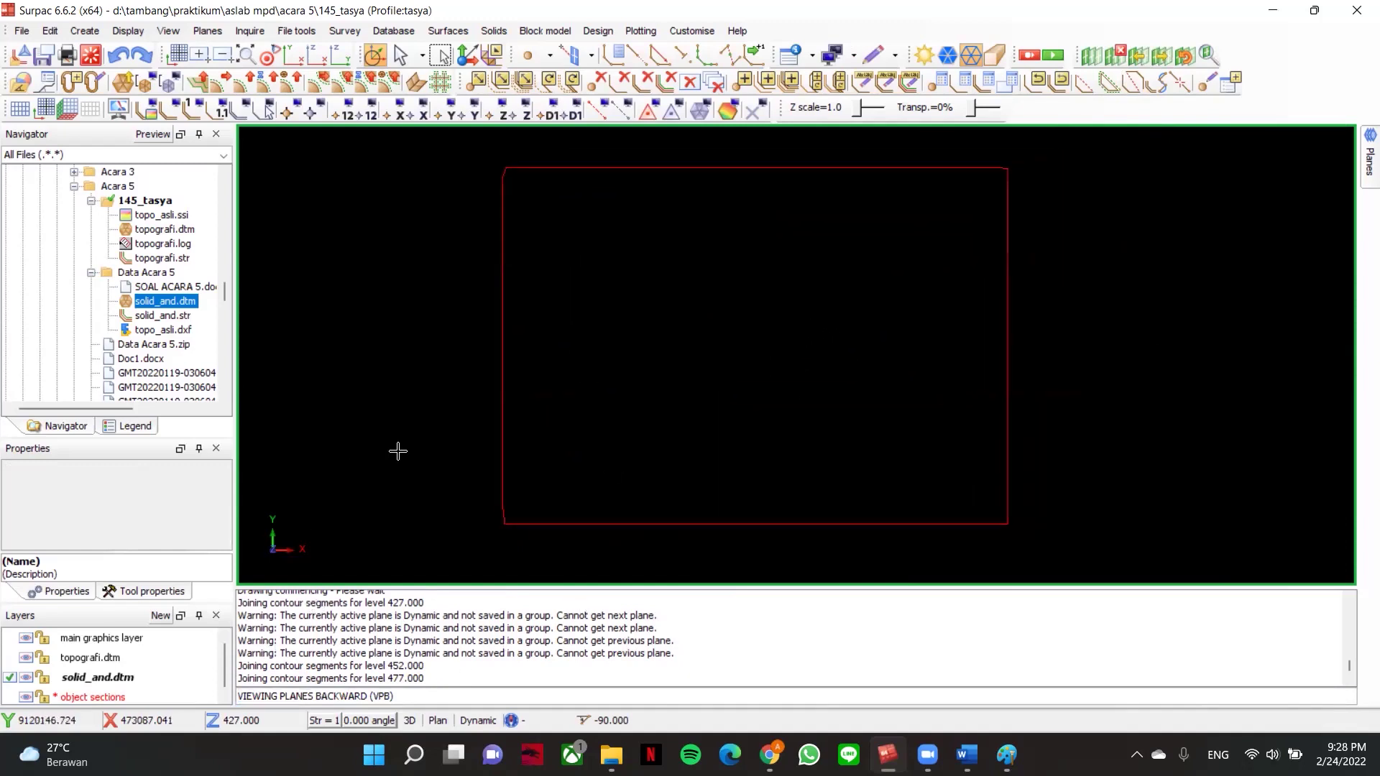
pyautogui.moveTo(850, 287); pyautogui.dragTo(840, 281, button='middle')
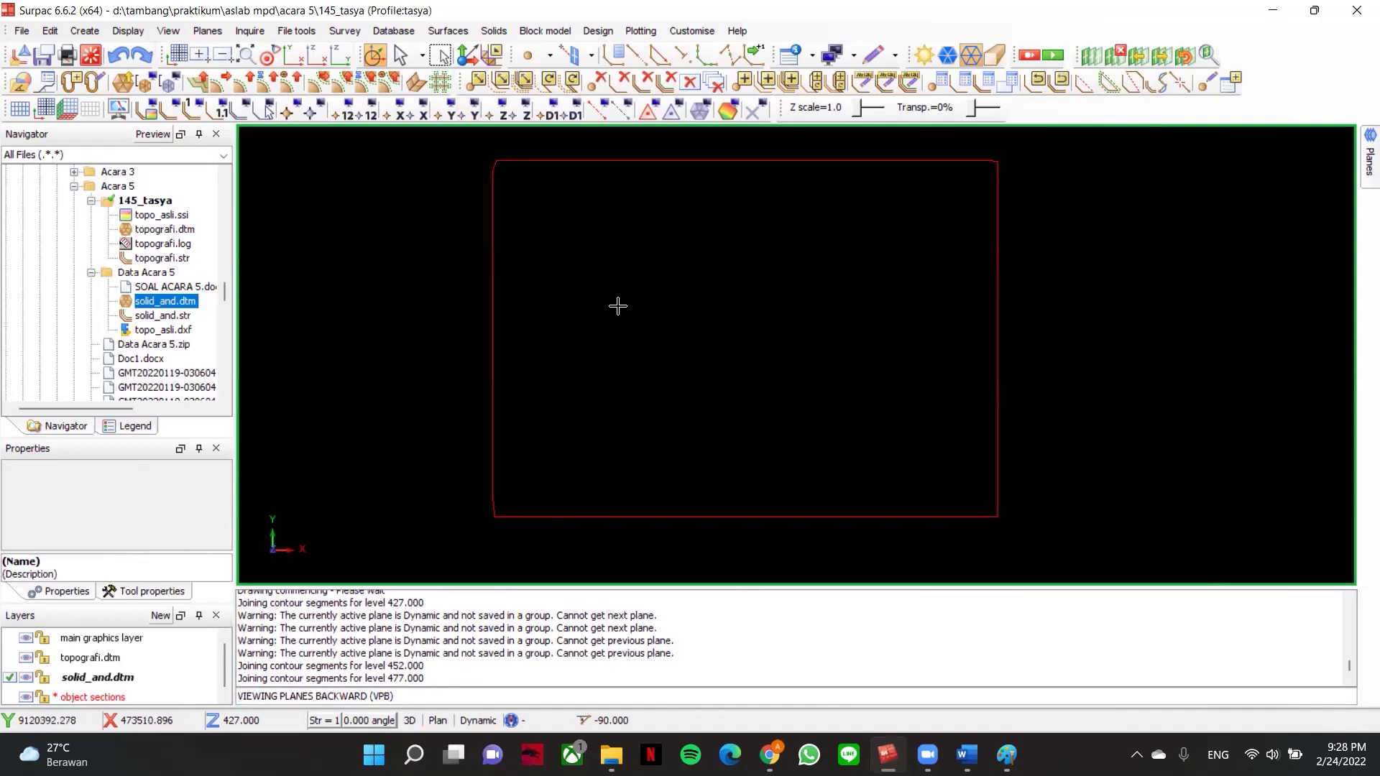
# - Create a new layer named line_acuan_nama for the reference line
pyautogui.click(679, 53)
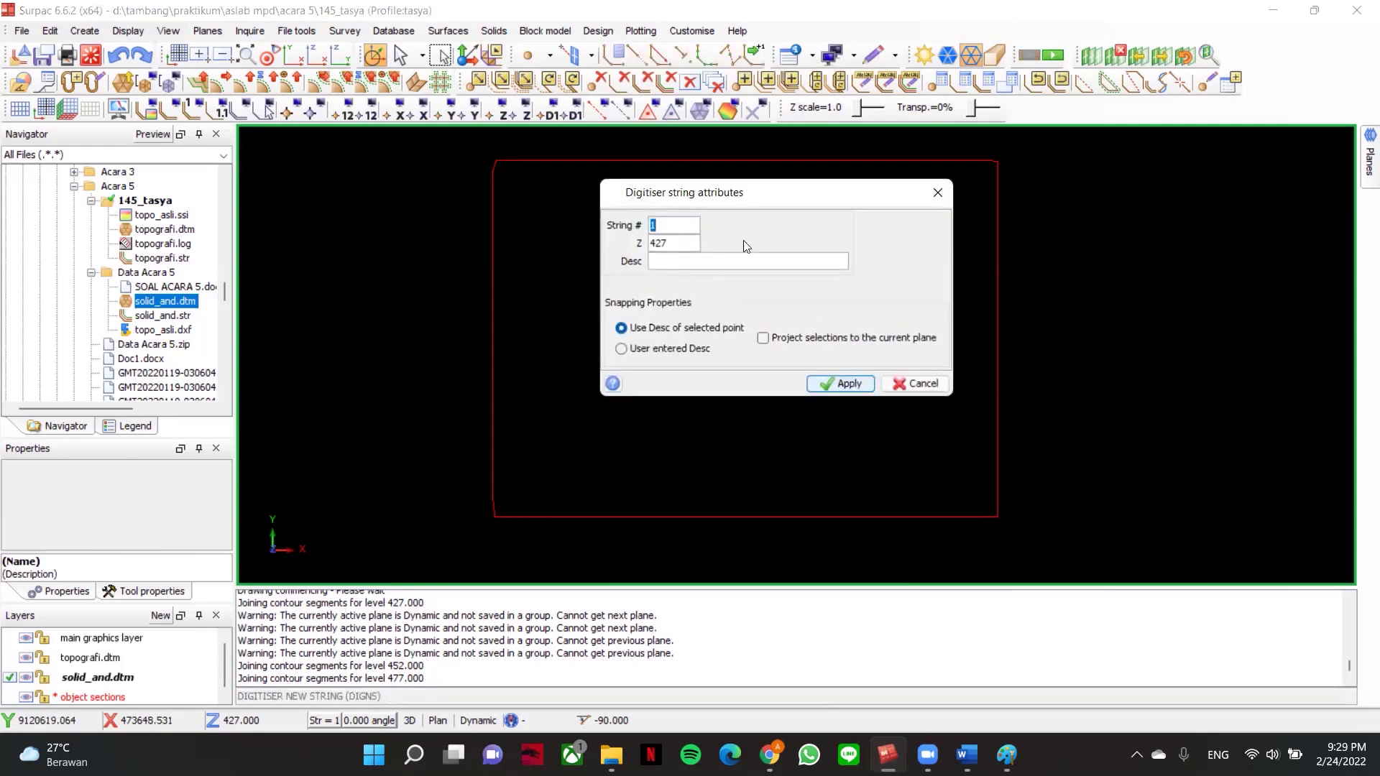
pyautogui.click(937, 192)
pyautogui.click(164, 616)
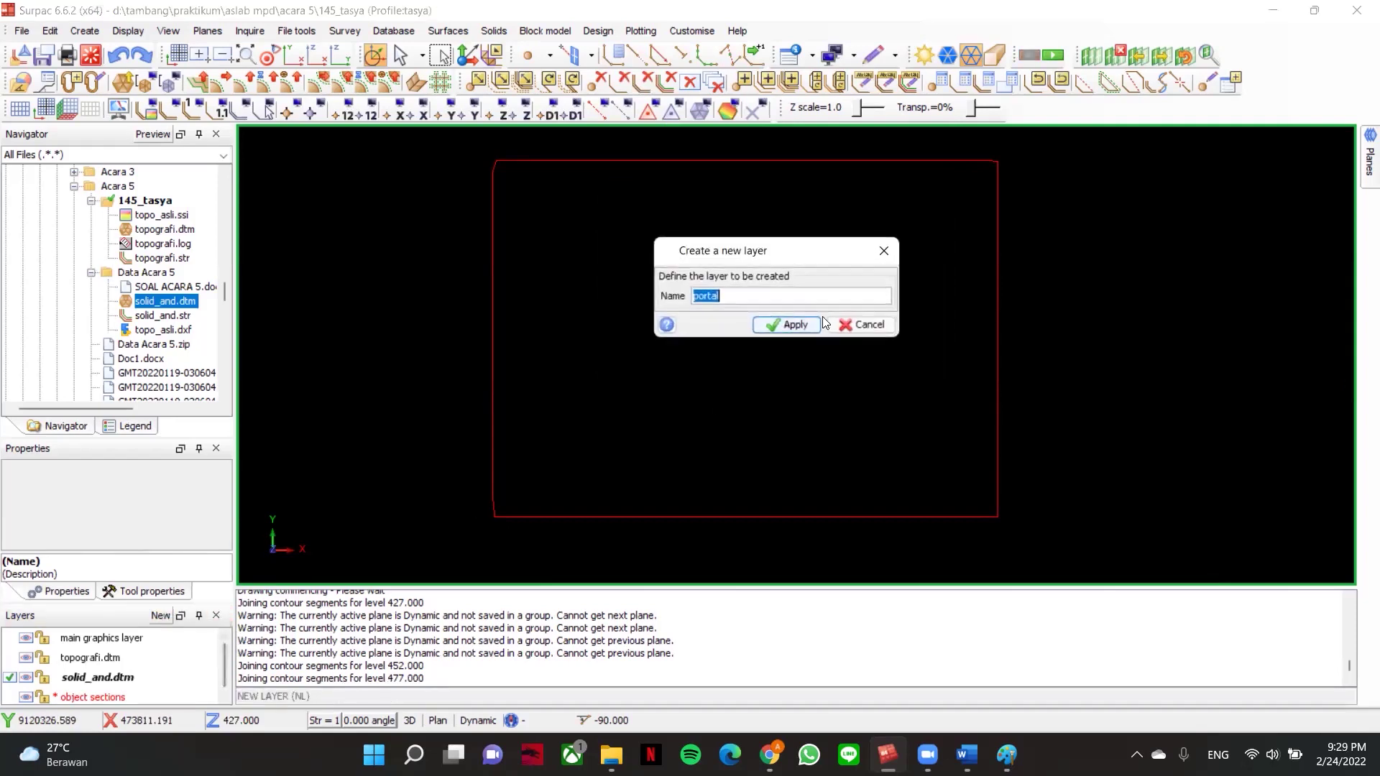
pyautogui.write('line_acuan_nama')
pyautogui.click(798, 327)
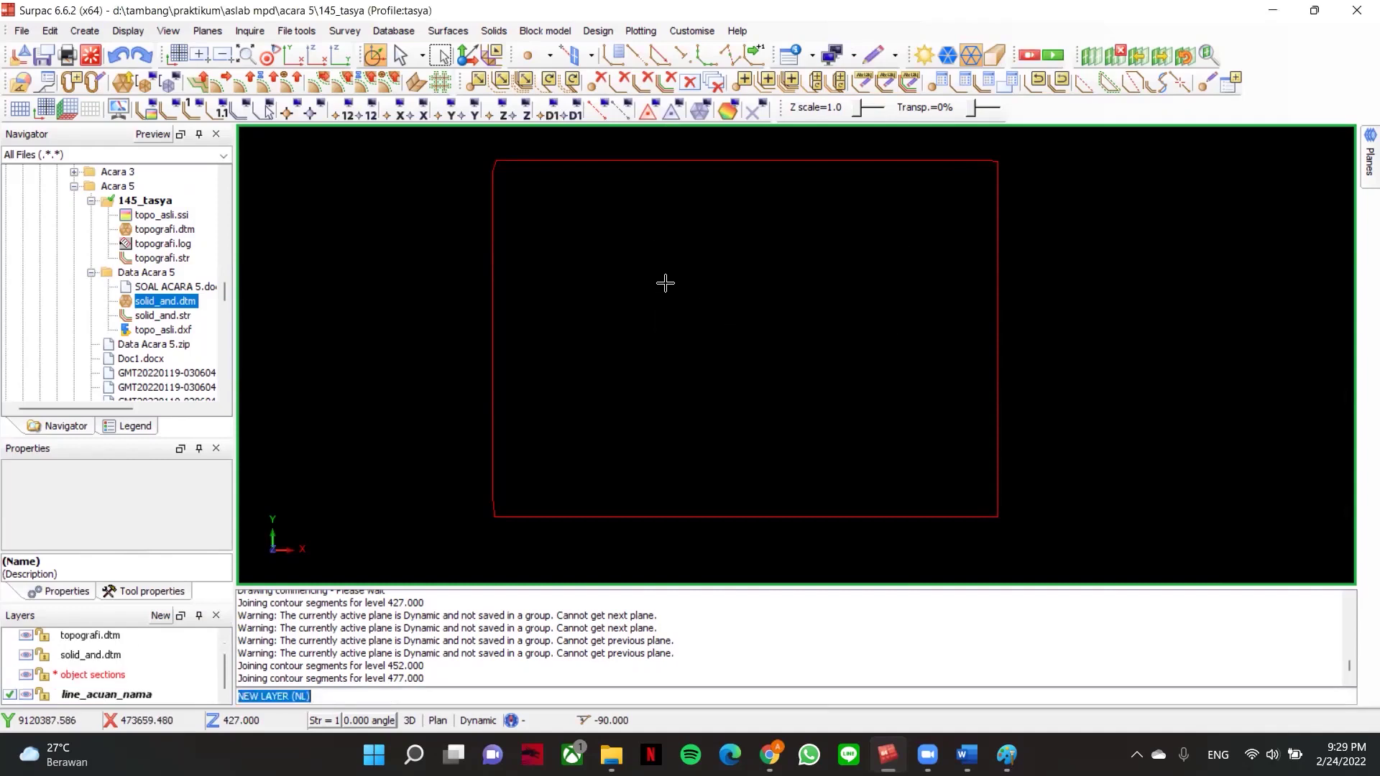
# - Start new string number 2 at Z 427 on the line_acuan_nama layer, with a new segment
pyautogui.rightClick(556, 201)
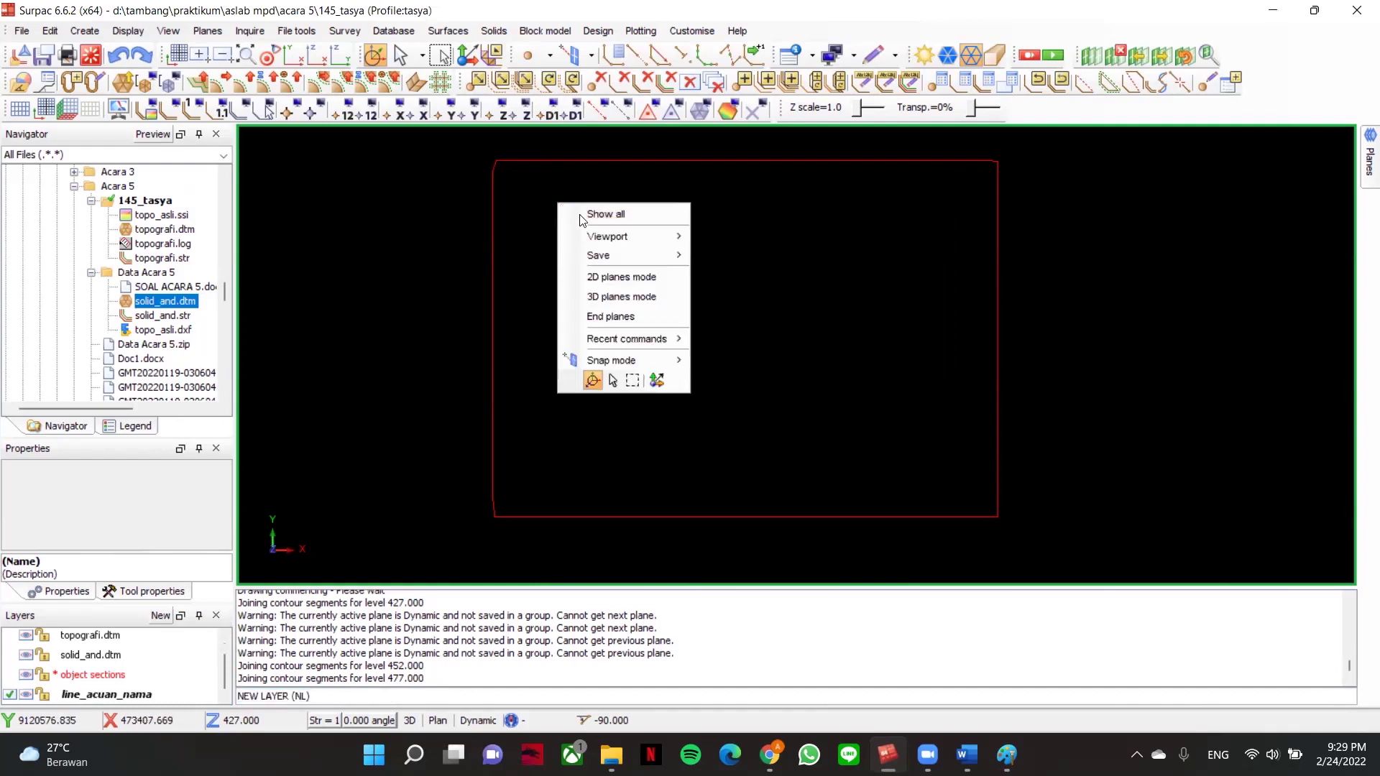
pyautogui.click(623, 54)
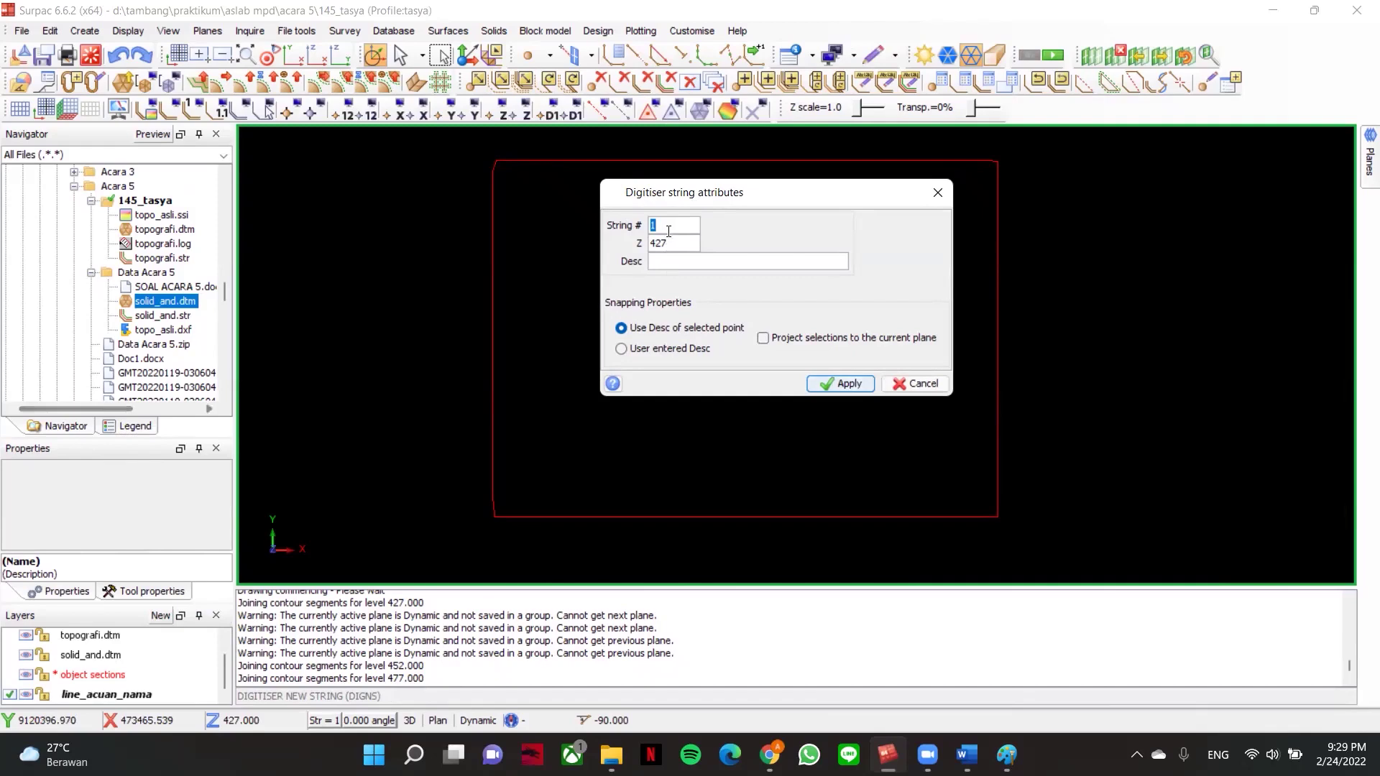
pyautogui.write('2')
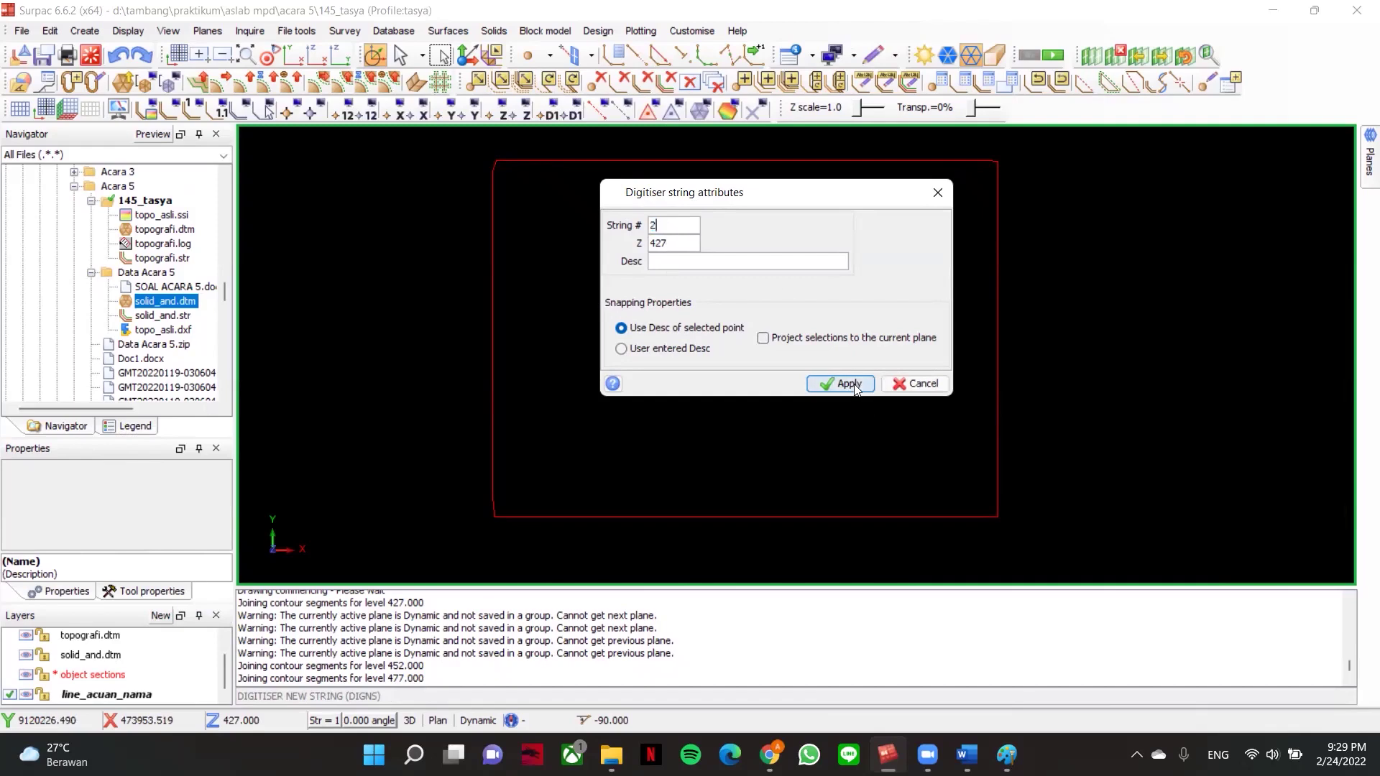
pyautogui.click(849, 384)
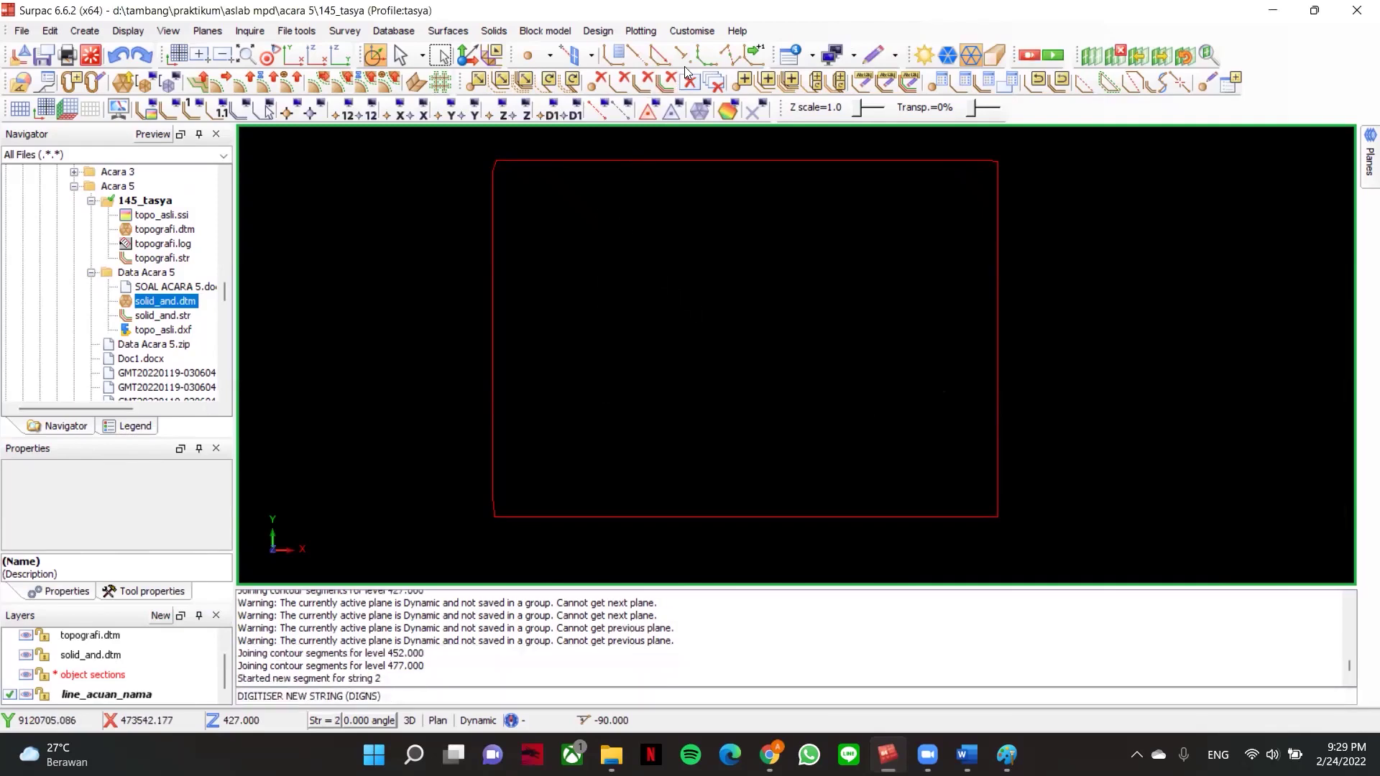
pyautogui.click(661, 52)
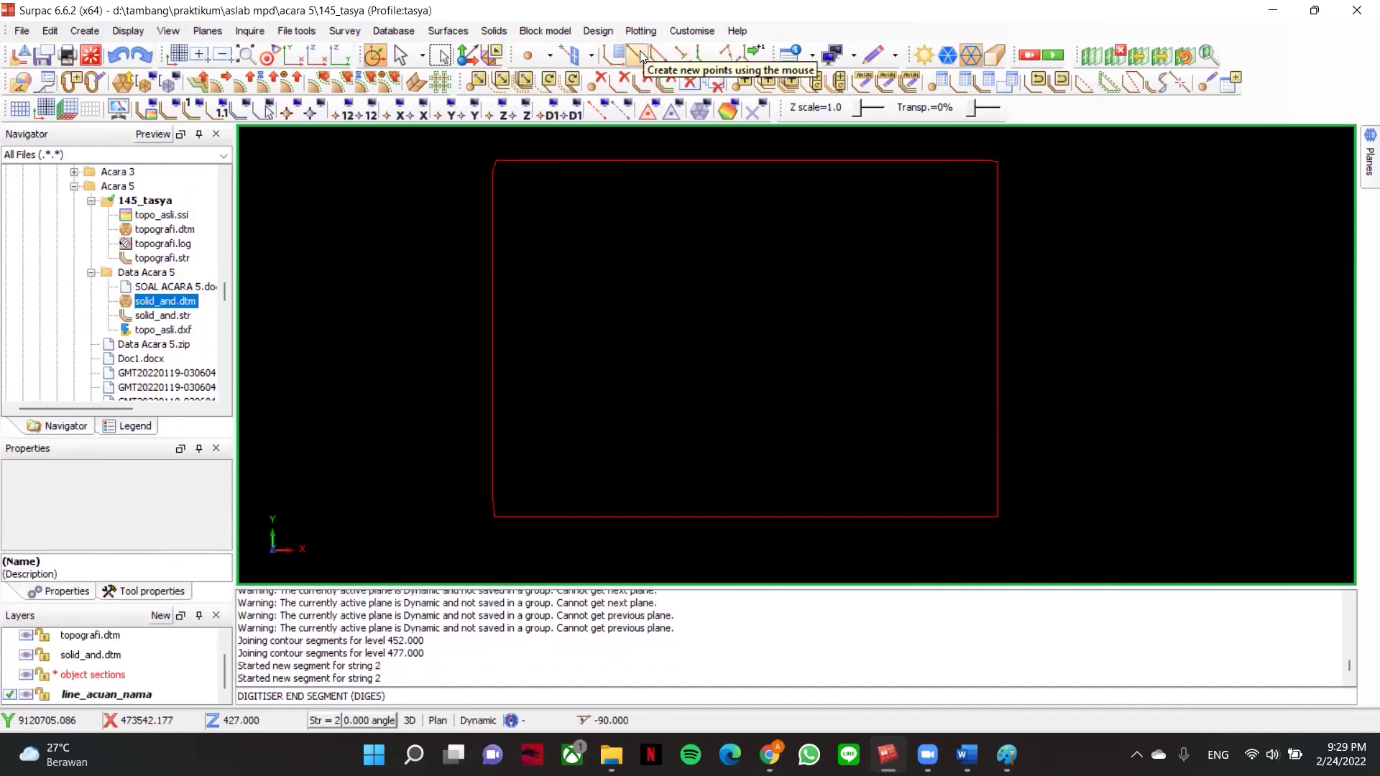
# - Digitise the first point of string 2 just inside the upper-left corner of the red slice boundary
pyautogui.click(639, 55)
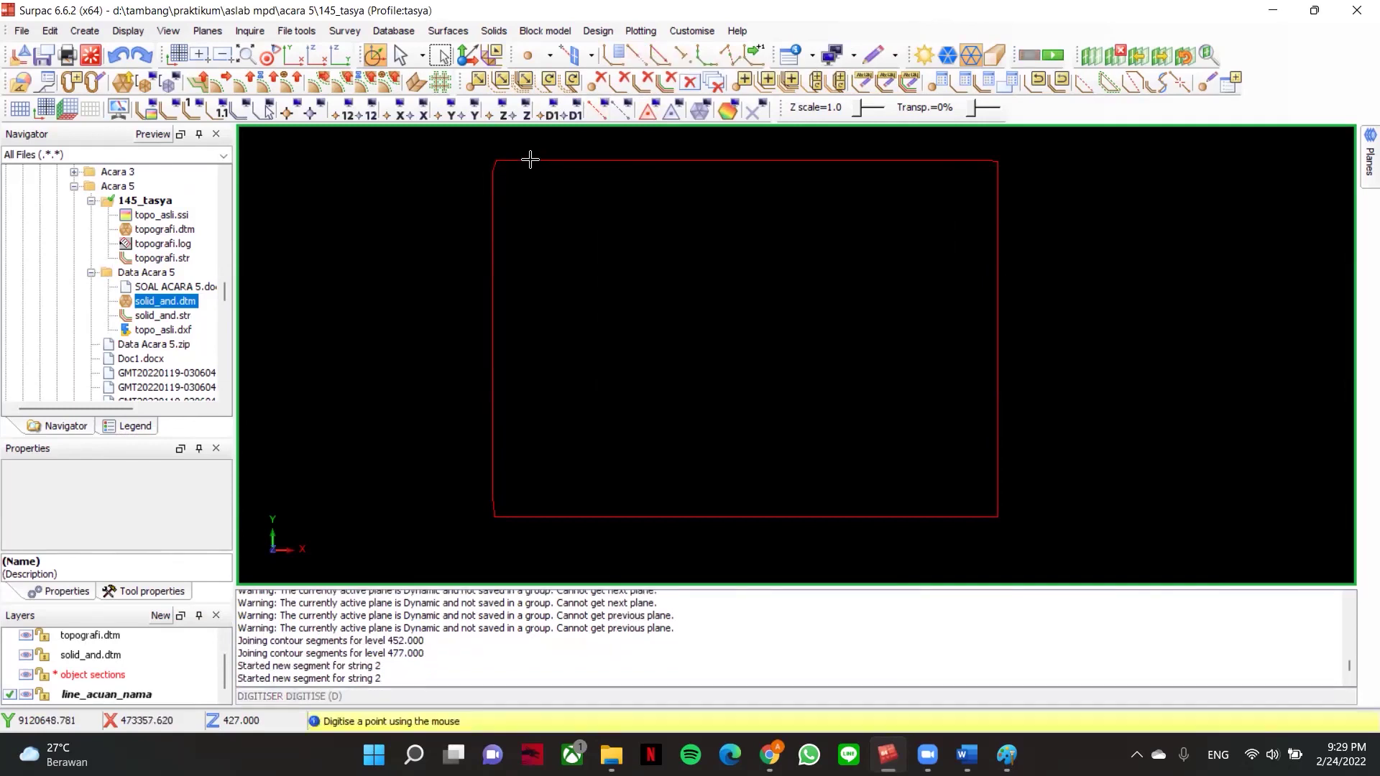
pyautogui.scroll(1, 527, 160)
pyautogui.scroll(-1, 533, 160)
pyautogui.moveTo(624, 240); pyautogui.dragTo(602, 192, button='middle')
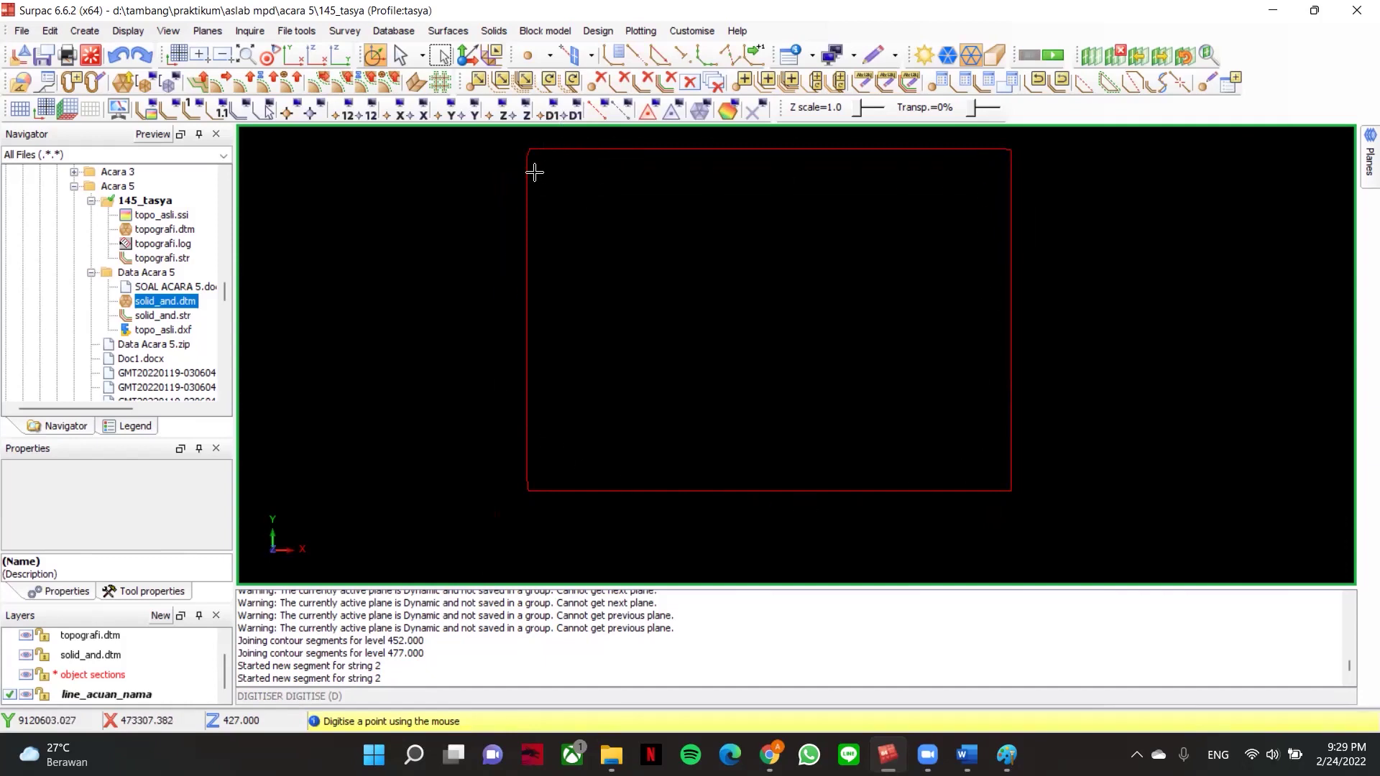
pyautogui.scroll(2, 563, 178)
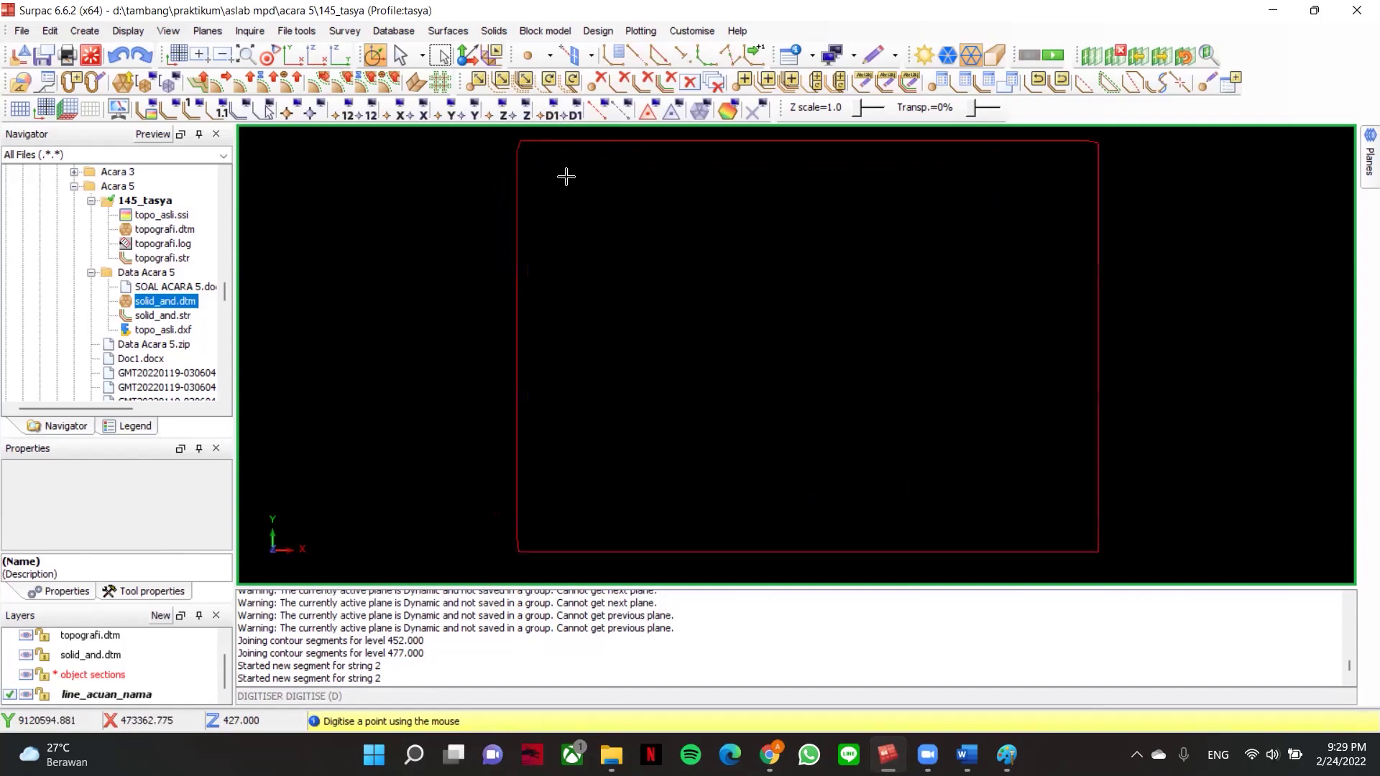
pyautogui.moveTo(577, 177); pyautogui.dragTo(579, 189, button='middle')
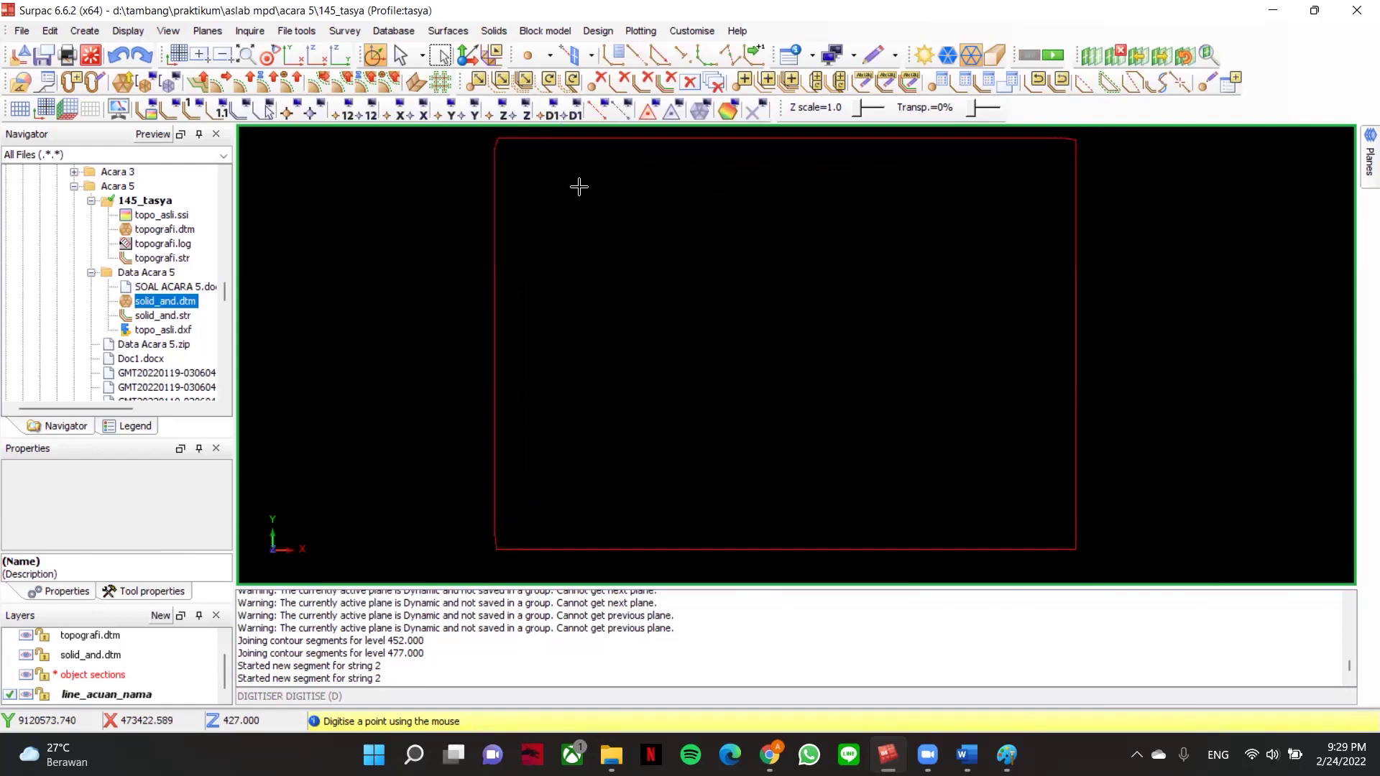
pyautogui.click(544, 159)
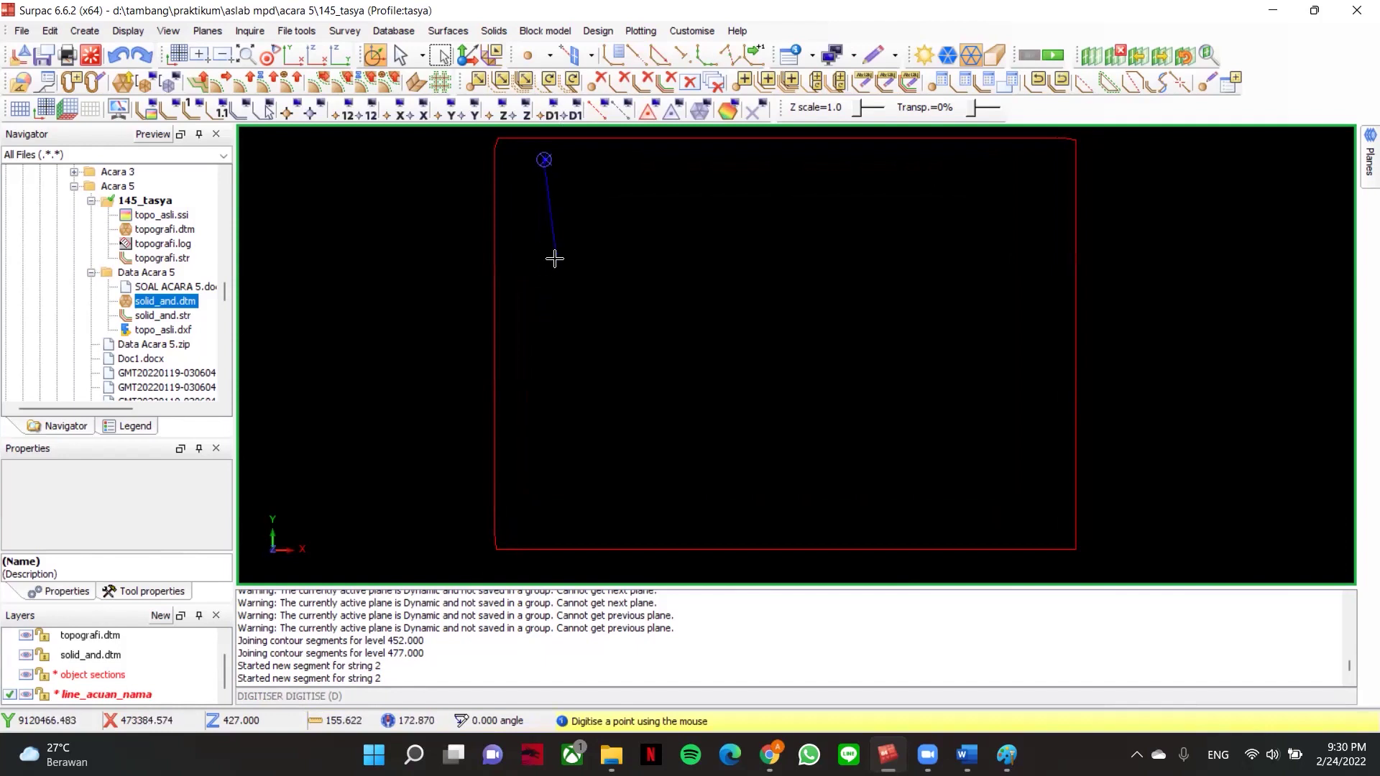
# - Digitise the second point of string 2 by angle and distance, about 537 m from the first at 180°, and end digitising
pyautogui.rightClick(554, 260)
pyautogui.click(591, 340)
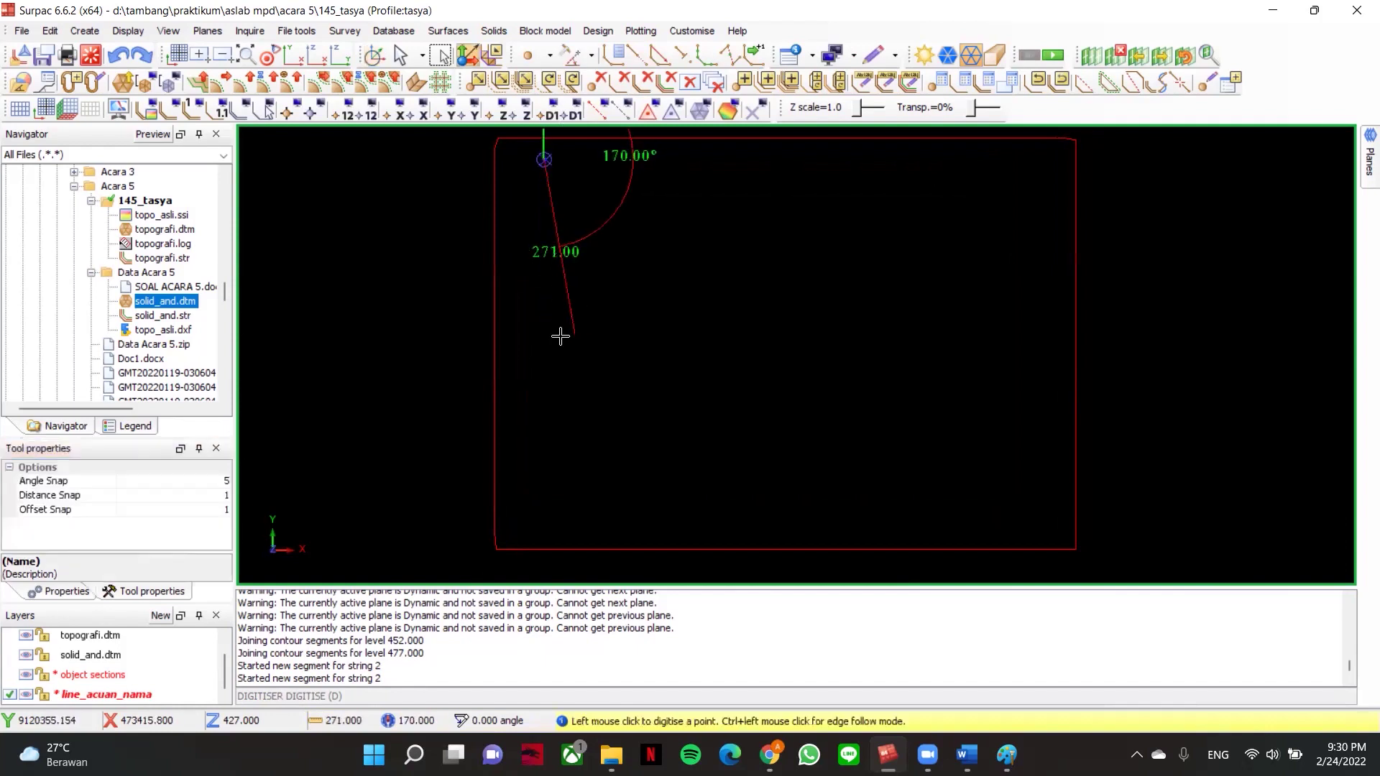
pyautogui.scroll(-1, 540, 414)
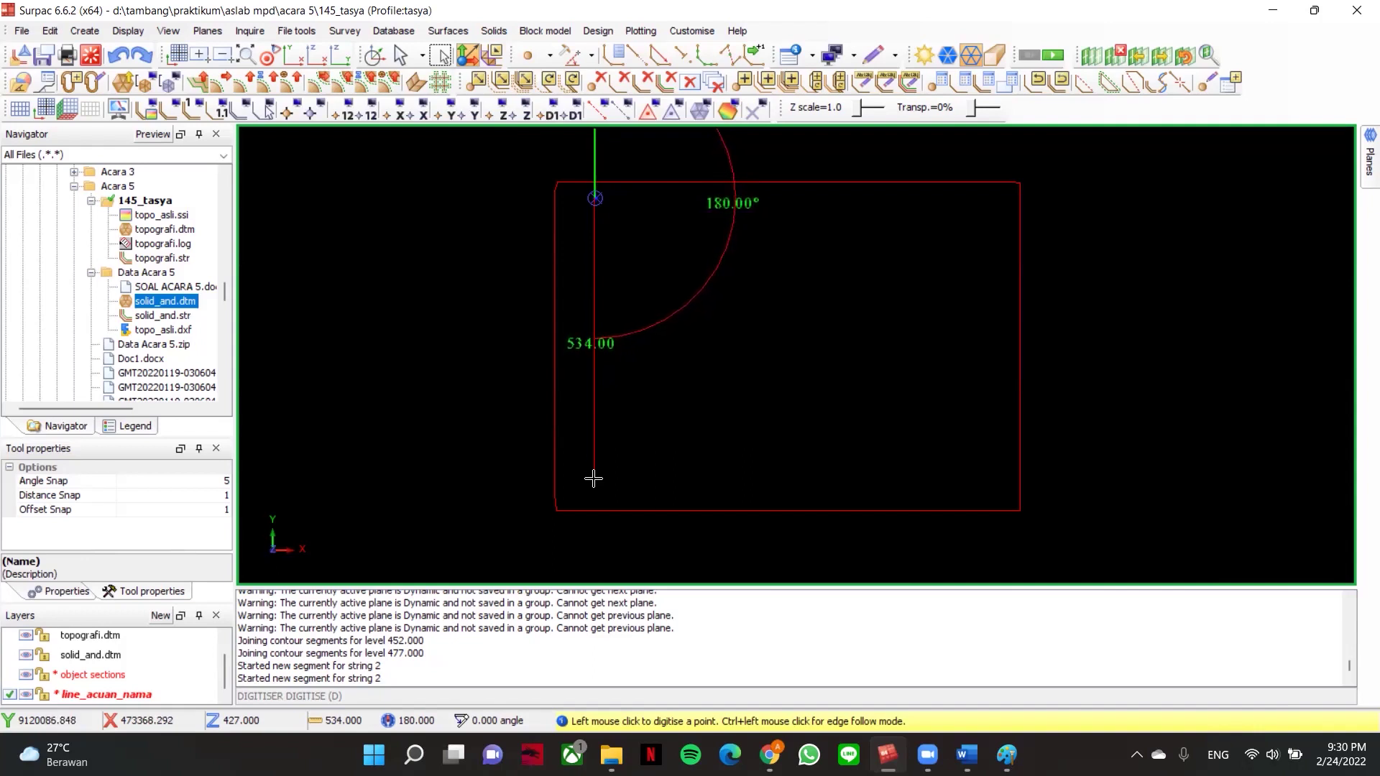
pyautogui.scroll(1, 594, 479)
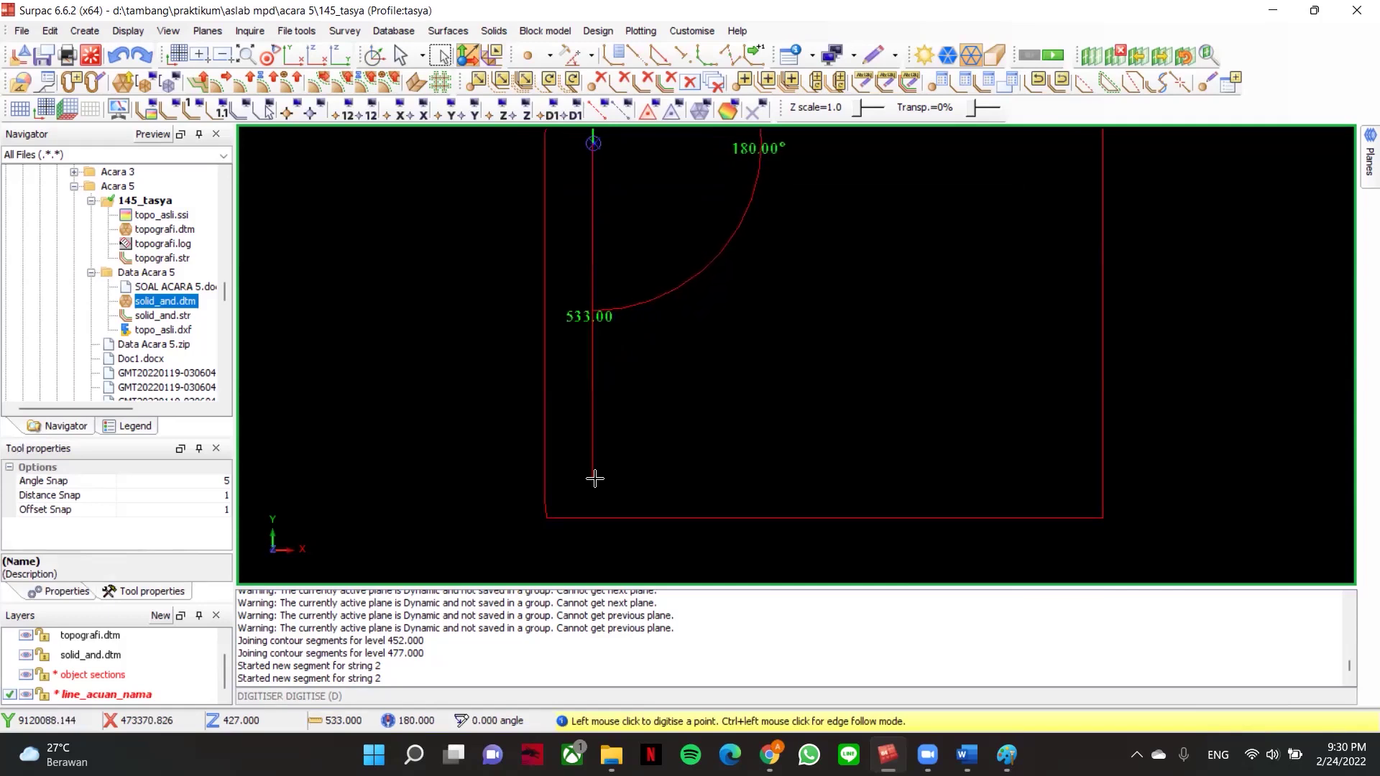
pyautogui.scroll(1, 595, 480)
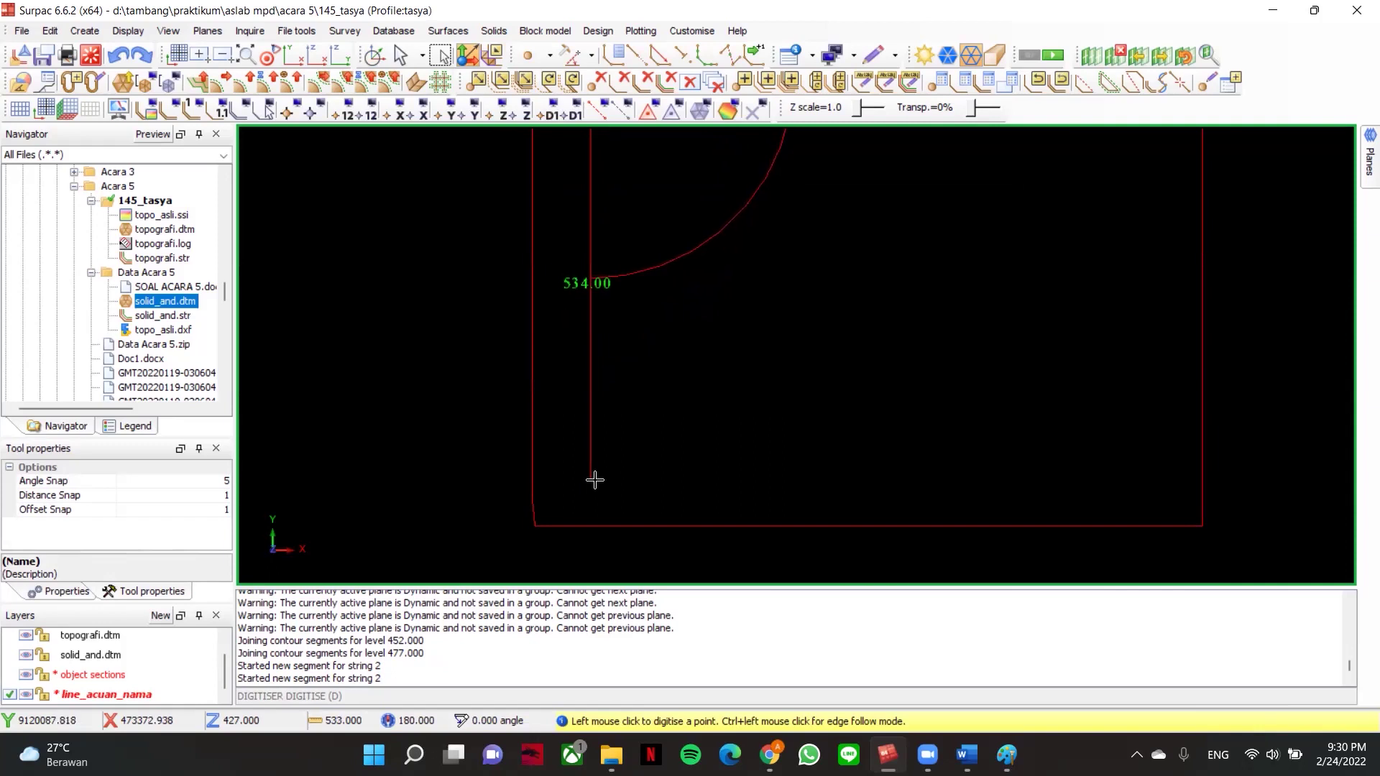
pyautogui.click(594, 479)
pyautogui.scroll(-2, 703, 424)
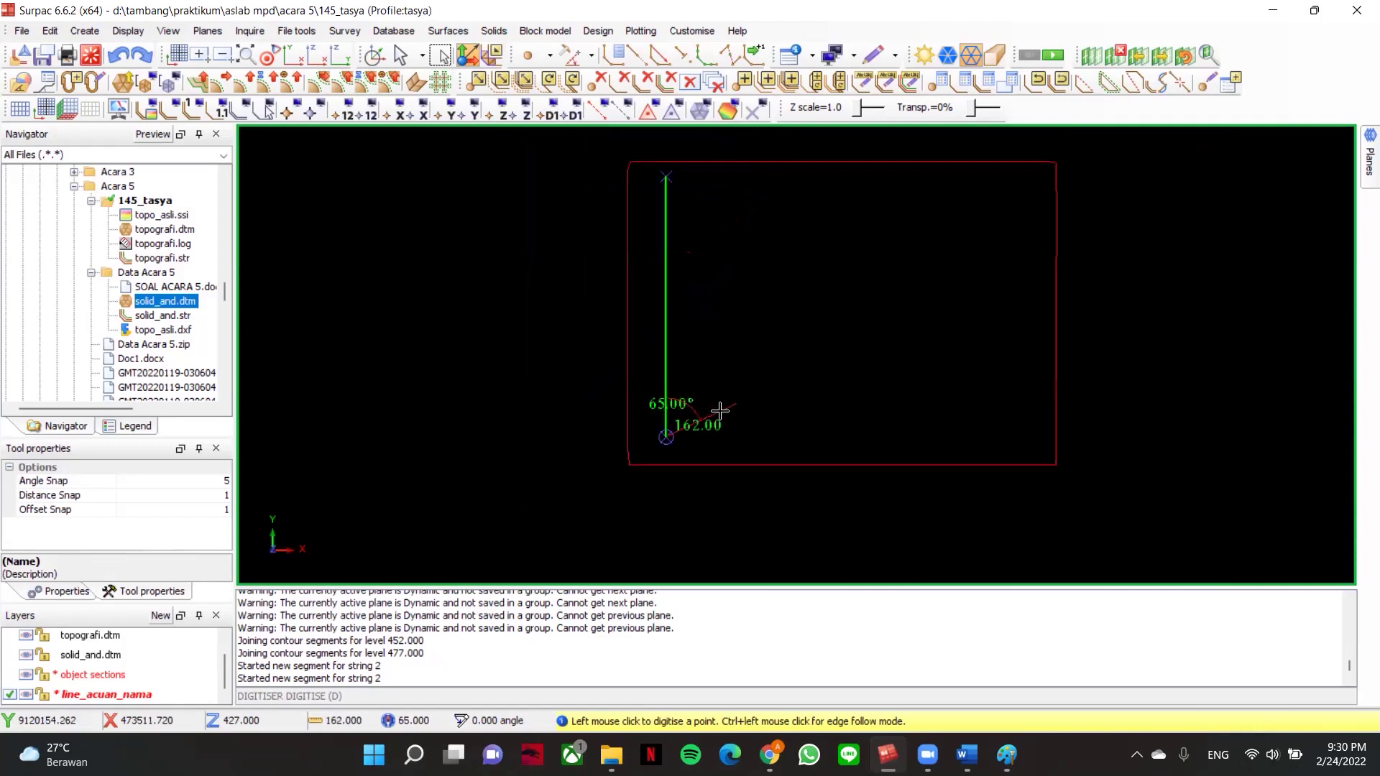
pyautogui.press('Escape')
pyautogui.scroll(2, 690, 366)
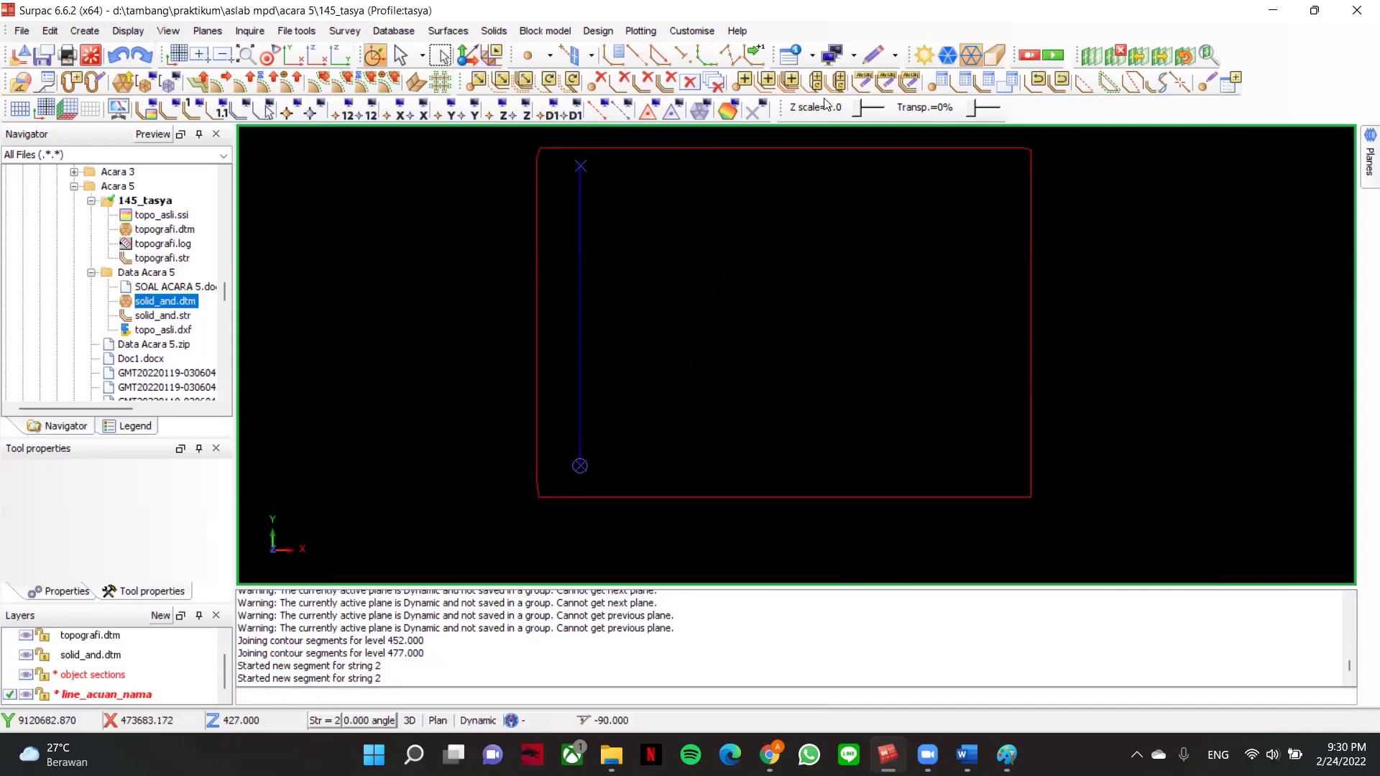
# - Erase the temporary point markers from the reference line
pyautogui.click(751, 109)
pyautogui.scroll(-2, 647, 273)
pyautogui.scroll(1, 646, 281)
pyautogui.moveTo(641, 280); pyautogui.dragTo(595, 264, button='middle')
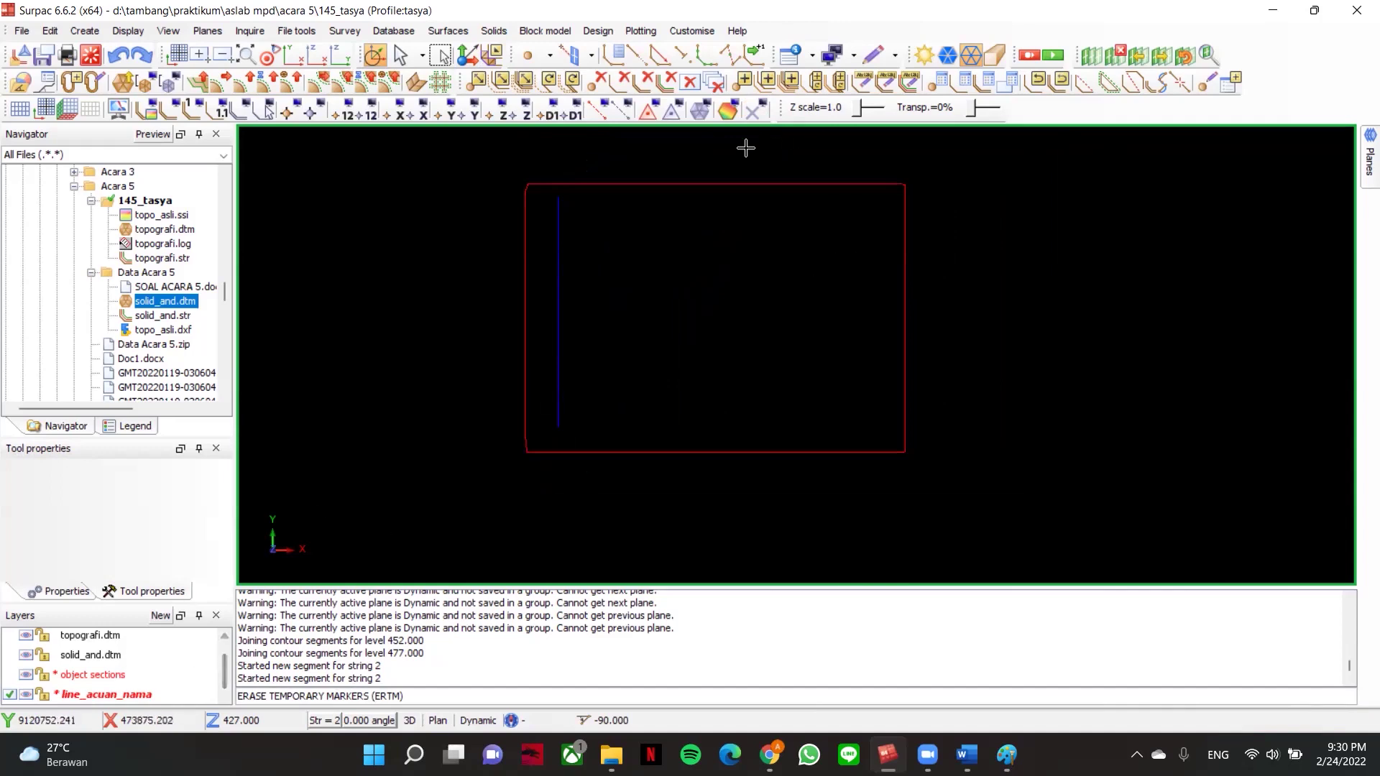
# - Save the line_acuan_nama layer as a string file of the same name
pyautogui.rightClick(148, 690)
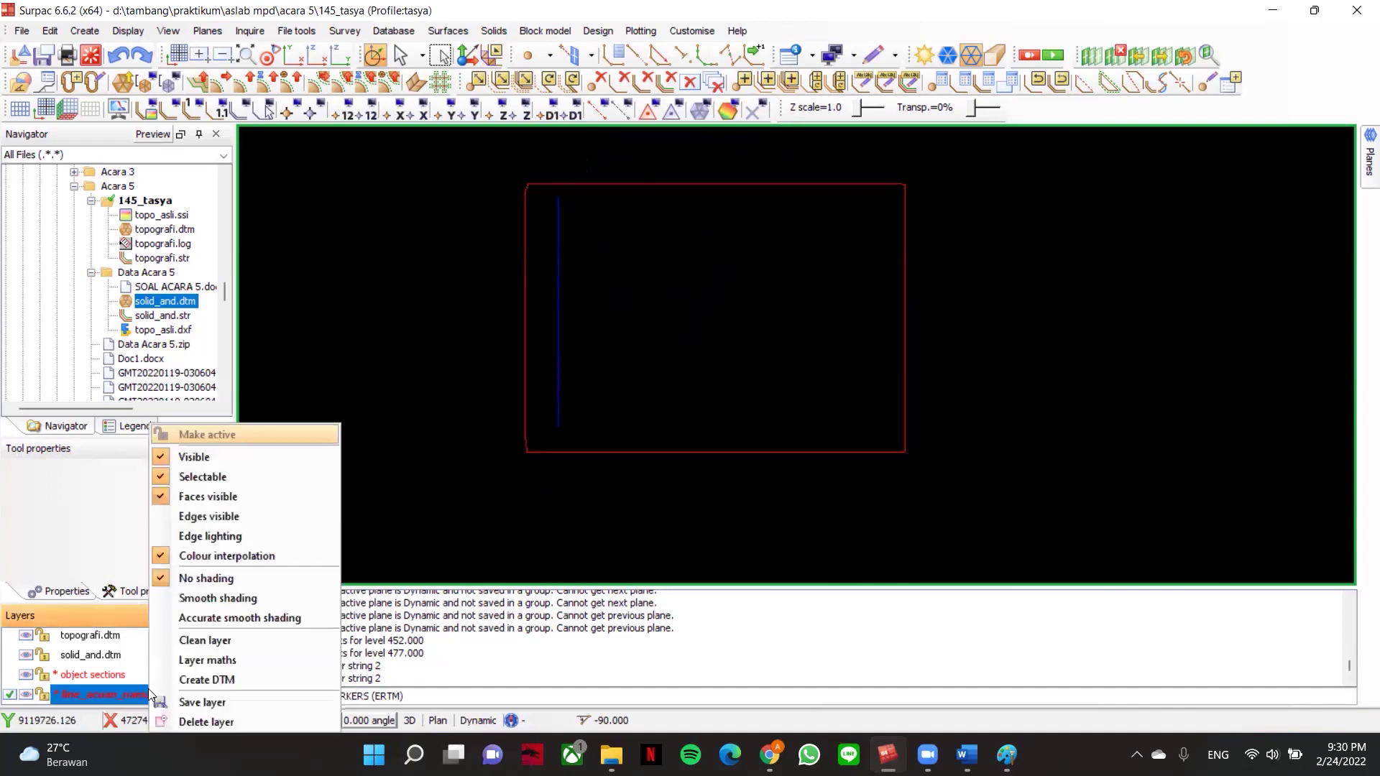
pyautogui.click(201, 703)
pyautogui.click(884, 425)
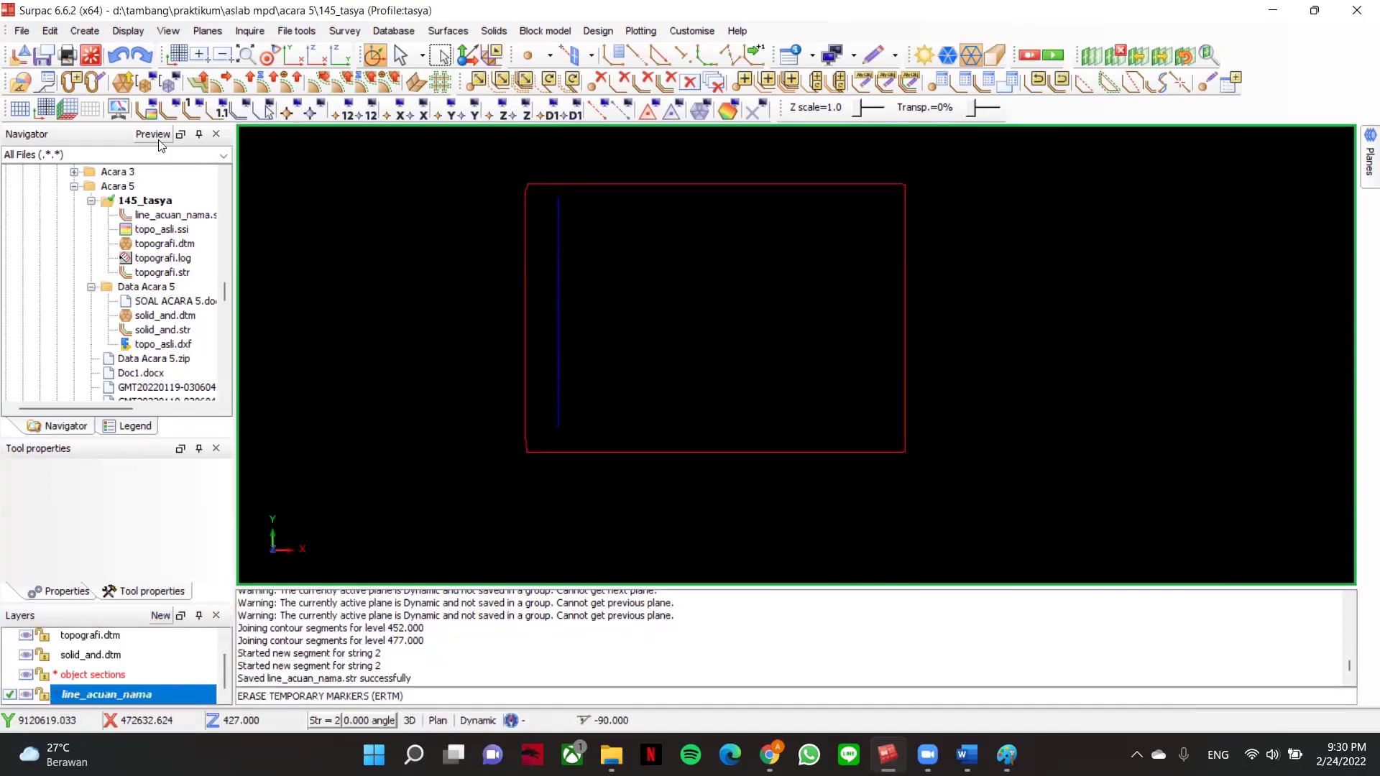
# - Export the line_acuan_nama string file to DXF in the ACAD Ver10 - 3D DXF format, with strings as layer IDs
pyautogui.click(21, 31)
pyautogui.moveTo(49, 31)
pyautogui.press('Left')
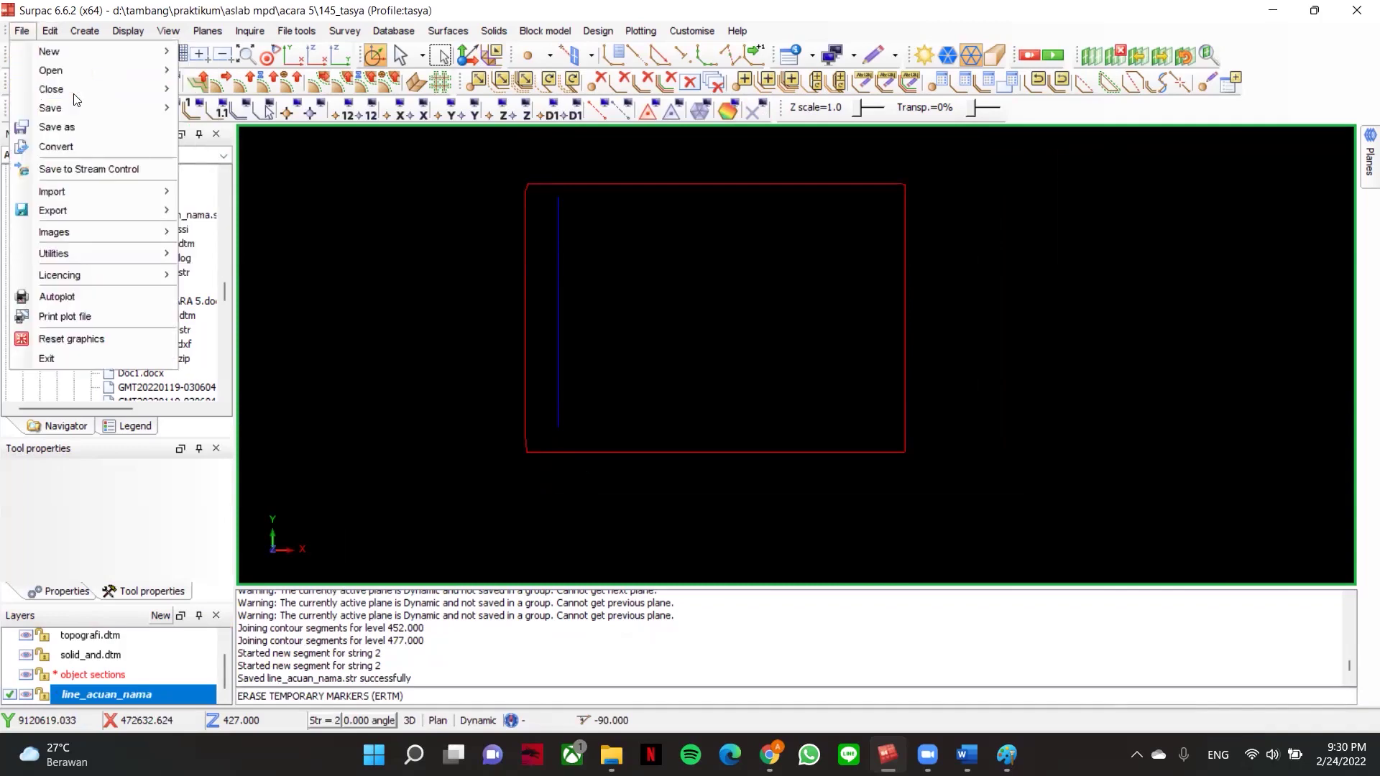
pyautogui.moveTo(51, 193)
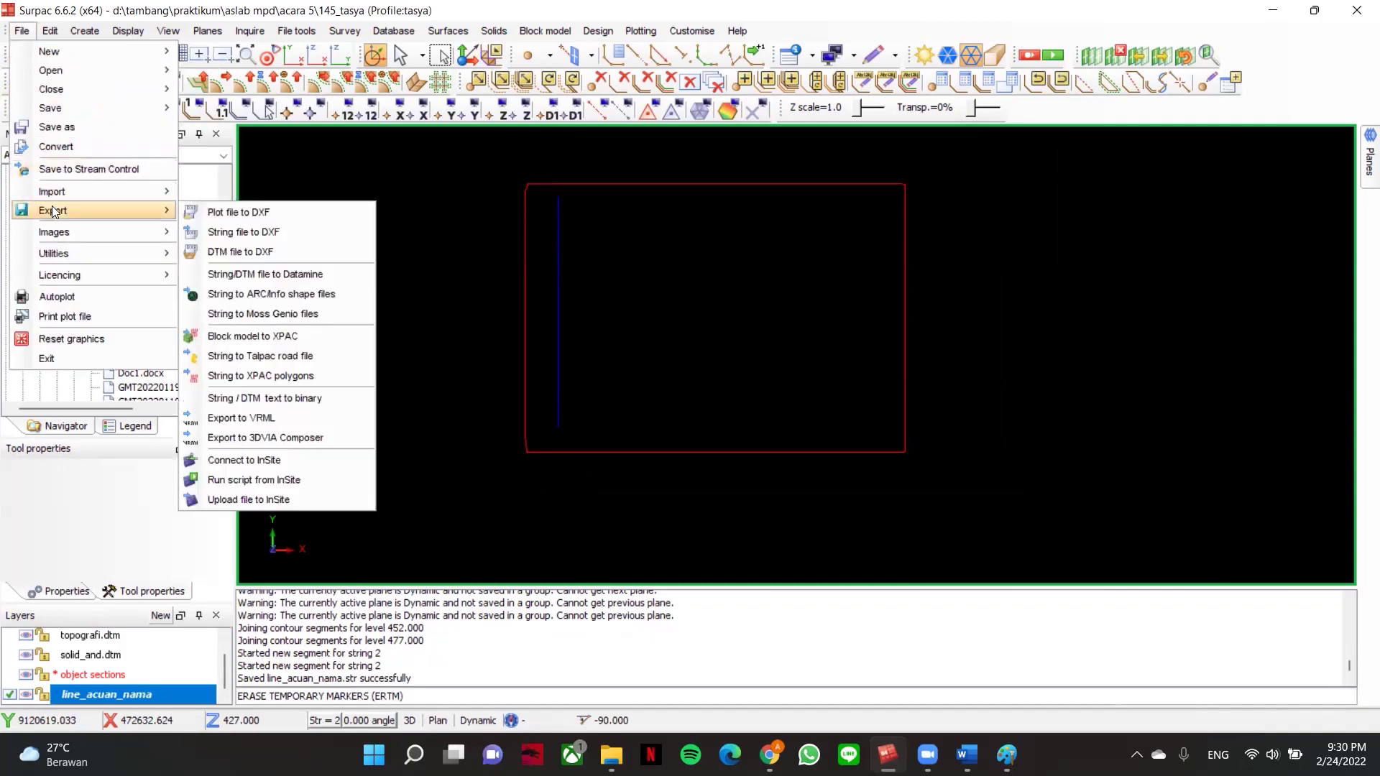
pyautogui.moveTo(143, 210)
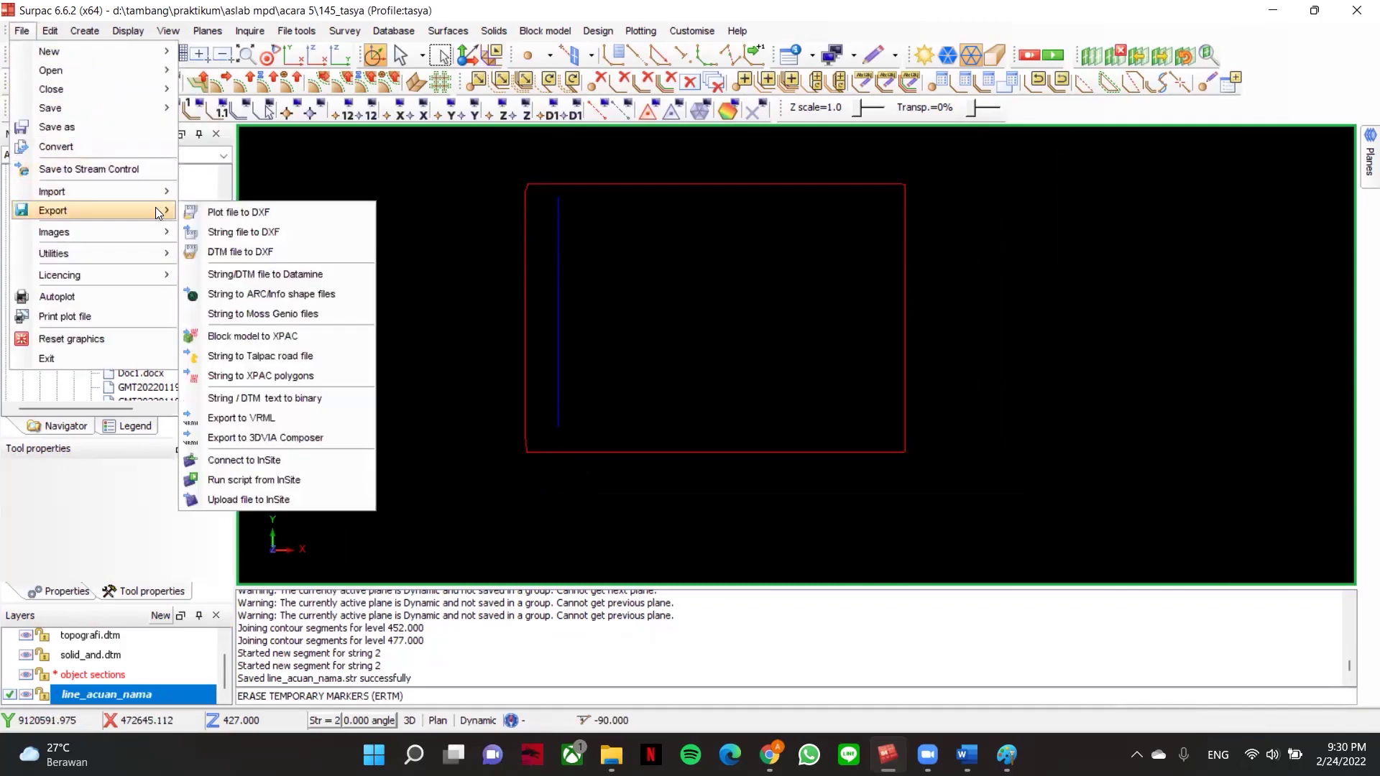
pyautogui.click(264, 235)
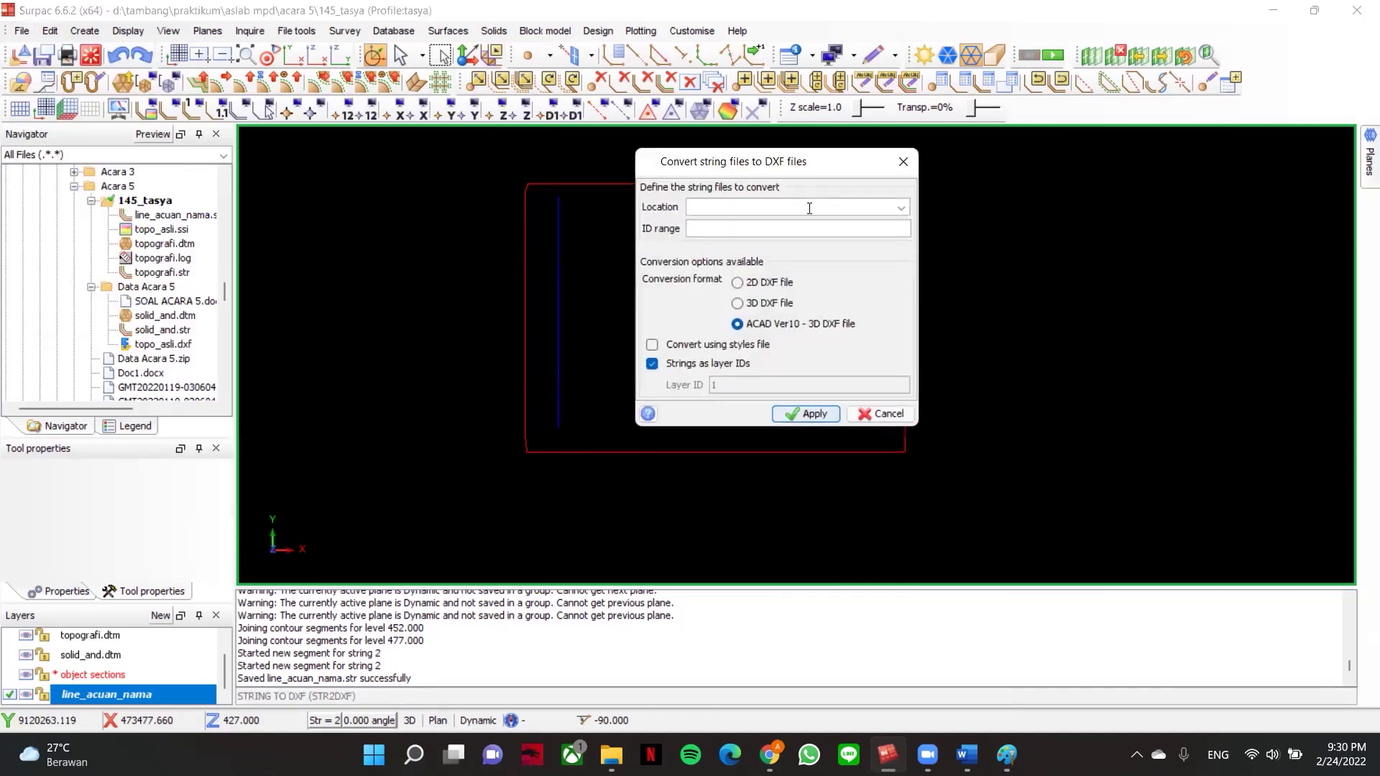
pyautogui.click(898, 207)
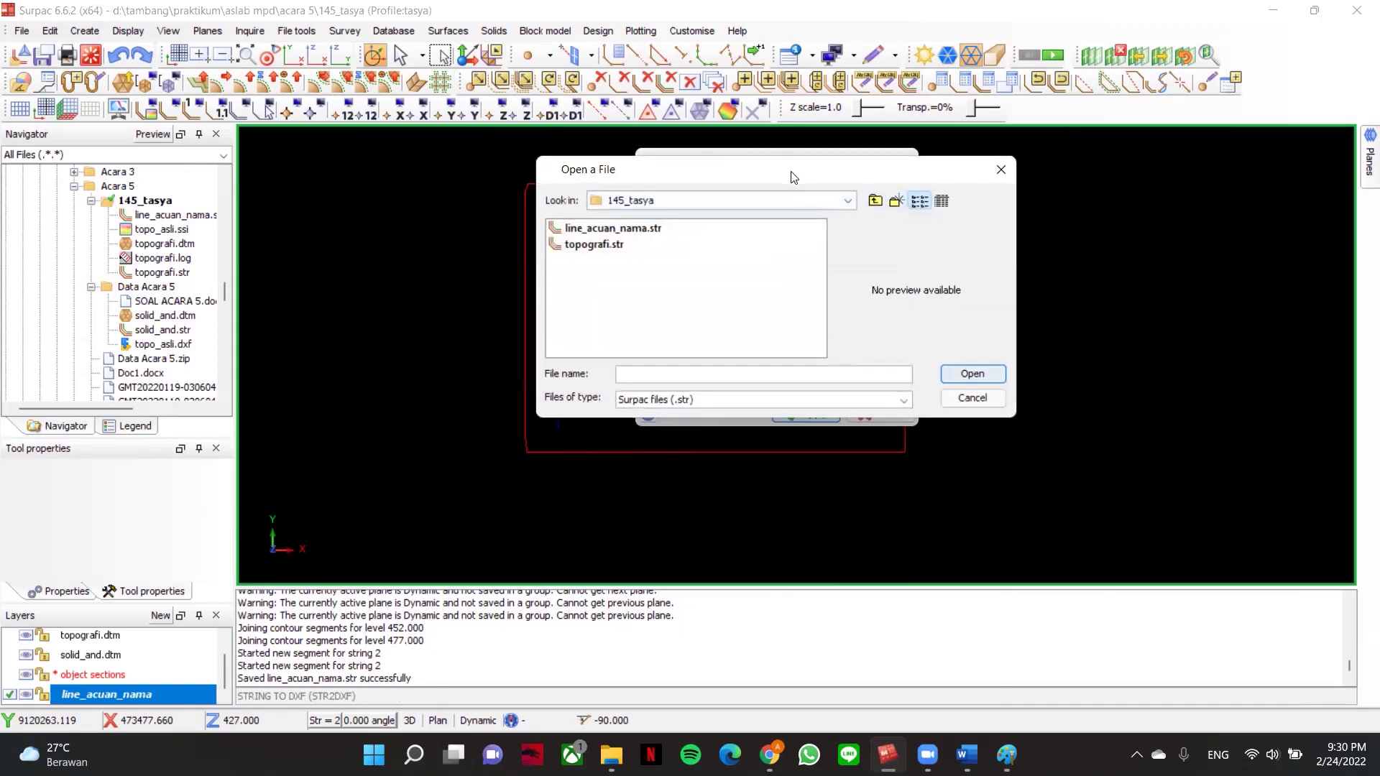
pyautogui.moveTo(793, 177); pyautogui.dragTo(1156, 193)
pyautogui.doubleClick(966, 244)
pyautogui.click(807, 417)
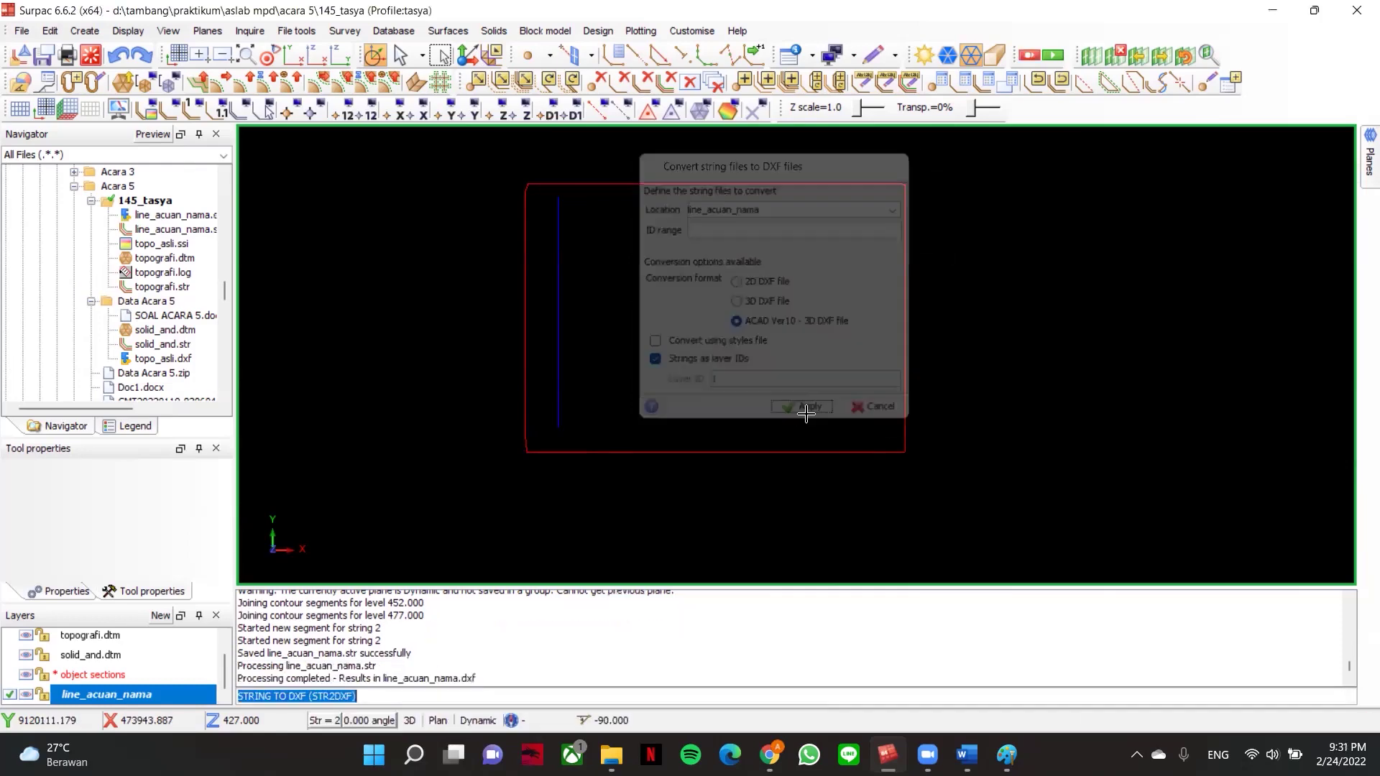
# - Switch to AutoCAD and open line_acuan_nama.dxf from the 145_tasya folder under TAMBANG, Praktikum, Aslab MPD, Acara 5
pyautogui.press('super+d')
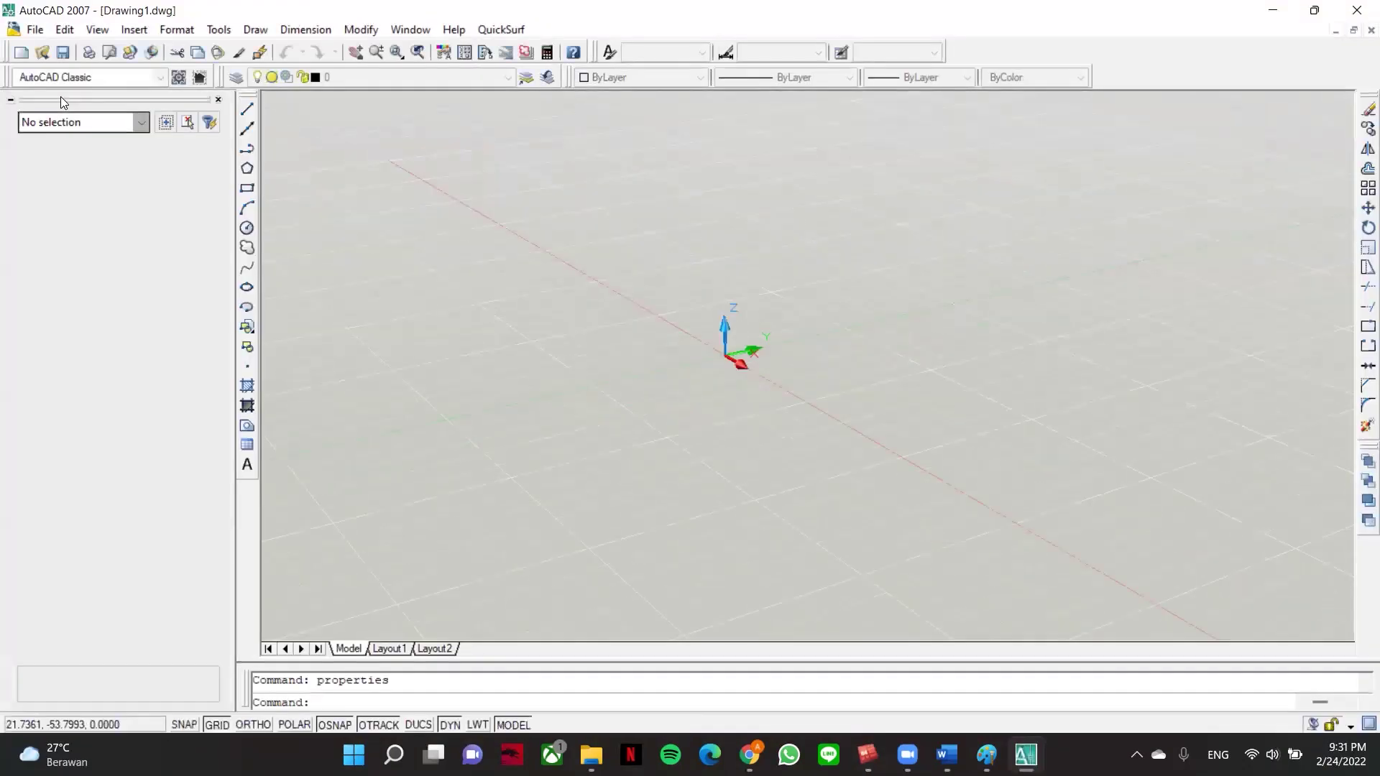
pyautogui.hotkey('alt', 'f')
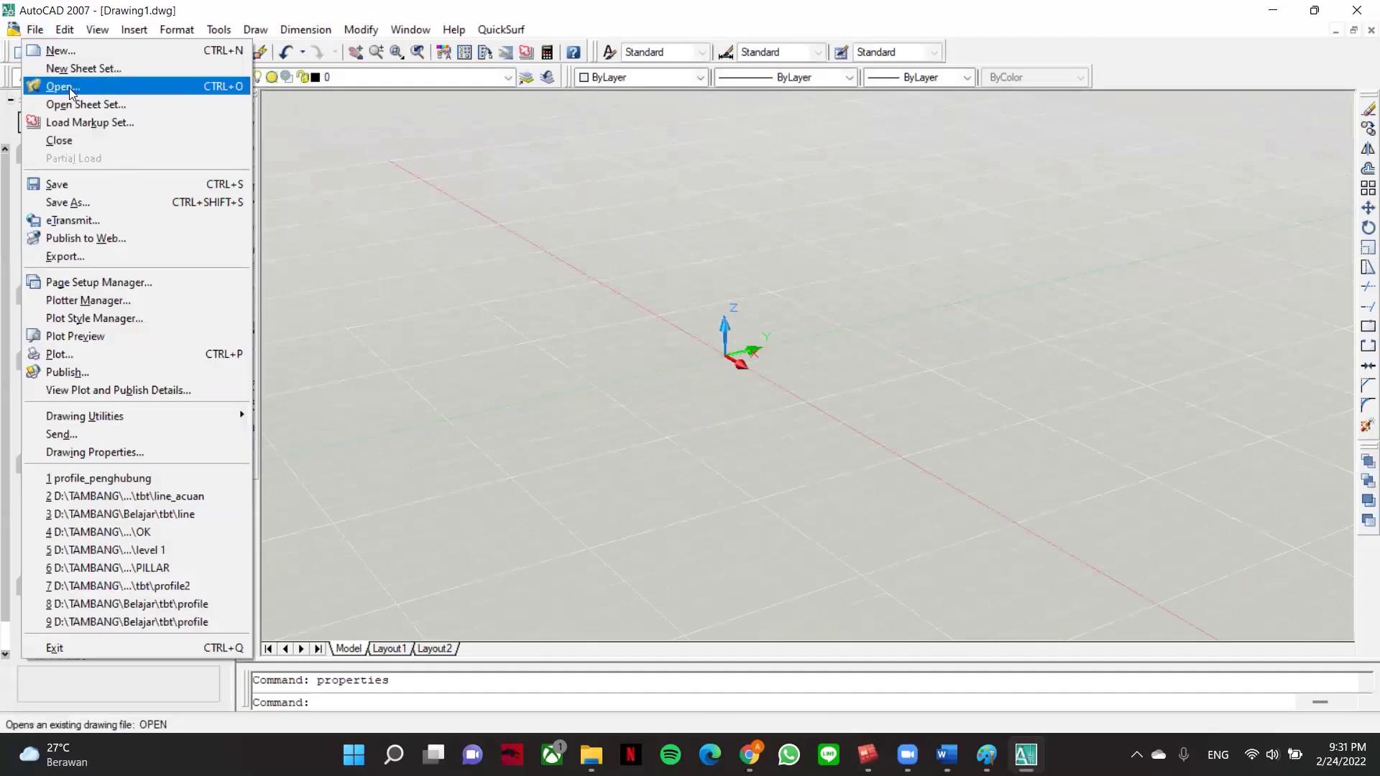
pyautogui.click(62, 87)
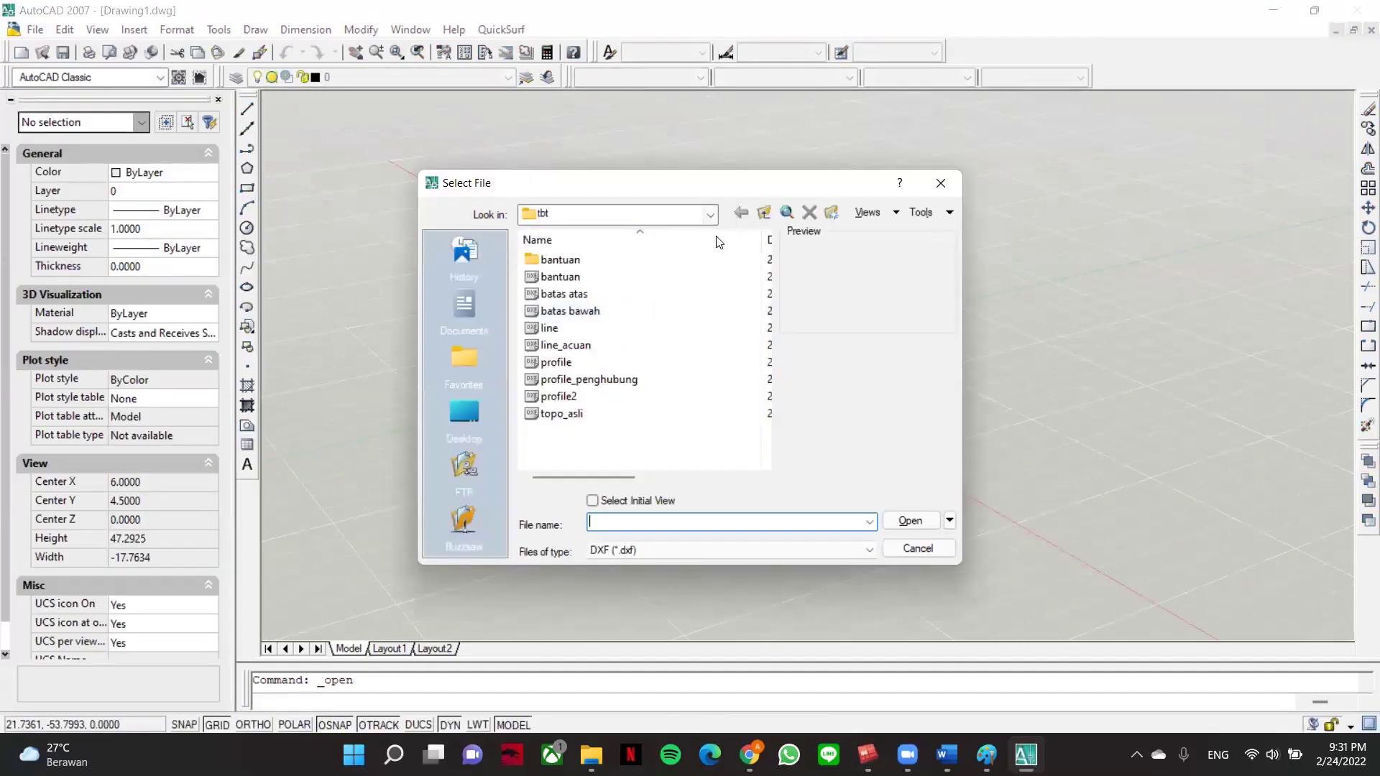
pyautogui.click(765, 213)
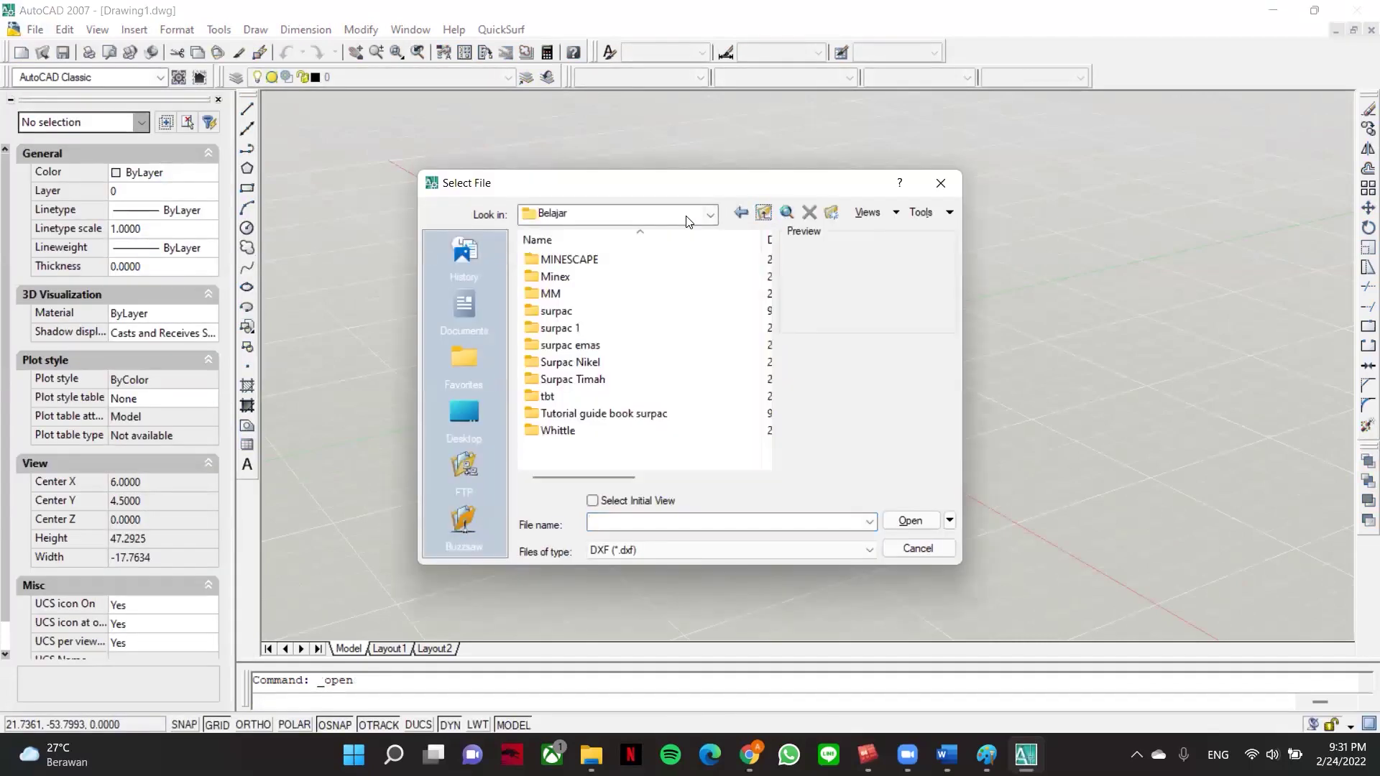
pyautogui.click(710, 214)
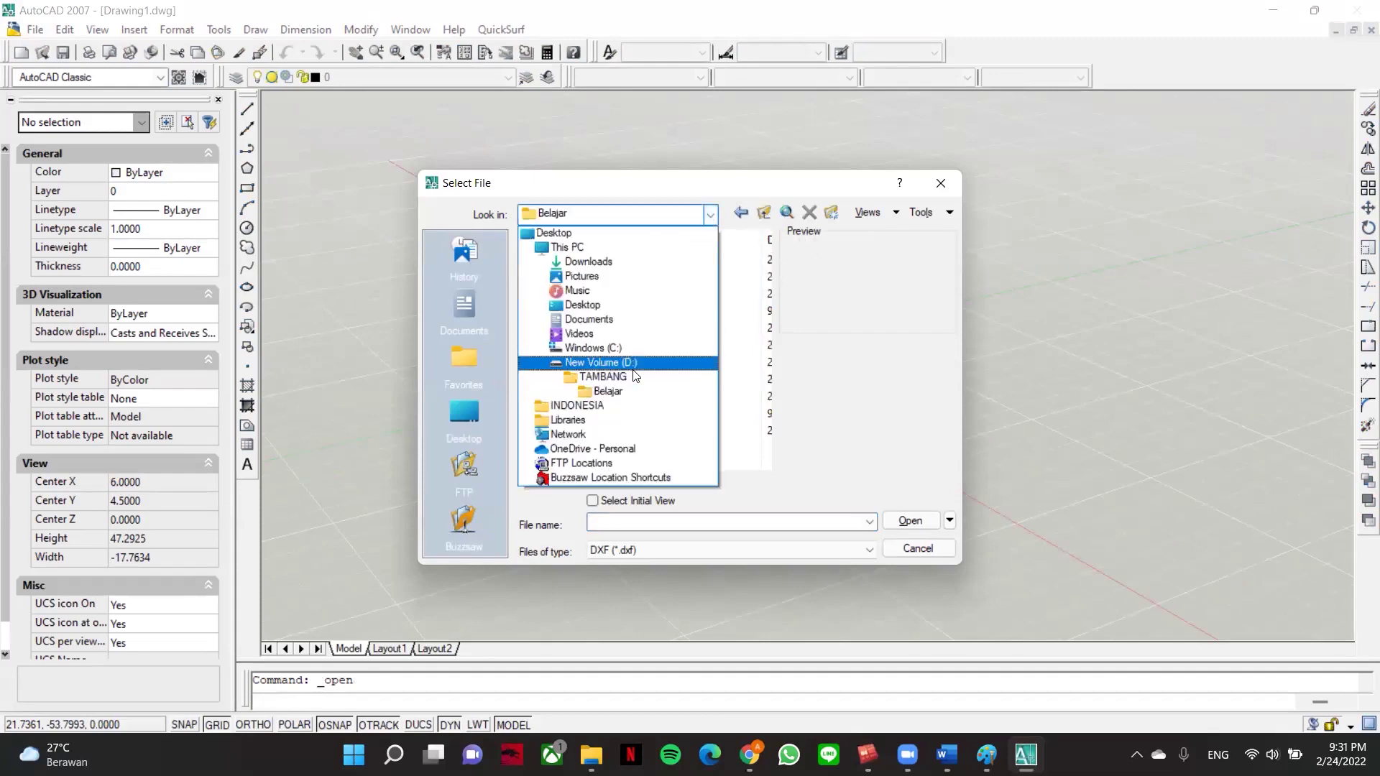
pyautogui.click(631, 378)
pyautogui.scroll(-1, 625, 374)
pyautogui.doubleClick(582, 346)
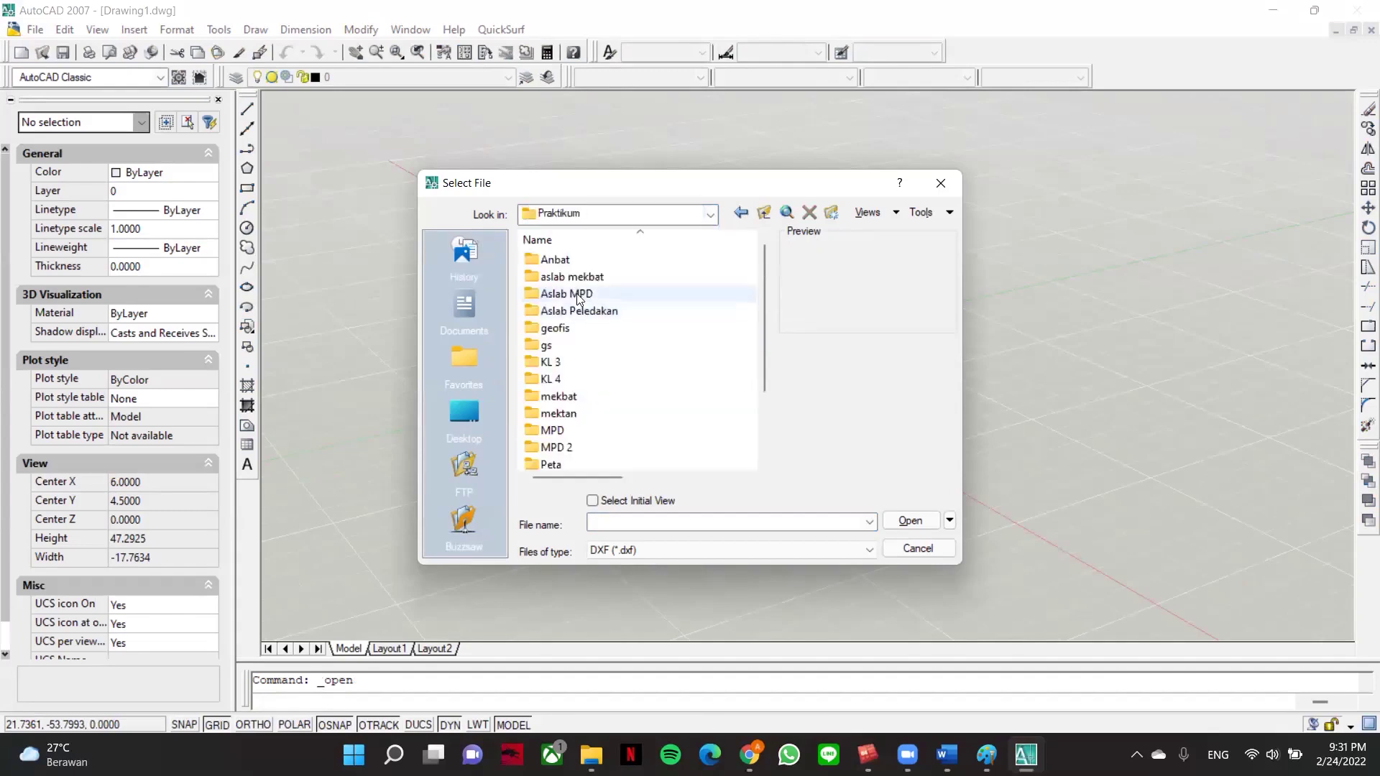
pyautogui.doubleClick(564, 294)
pyautogui.doubleClick(569, 309)
pyautogui.doubleClick(572, 263)
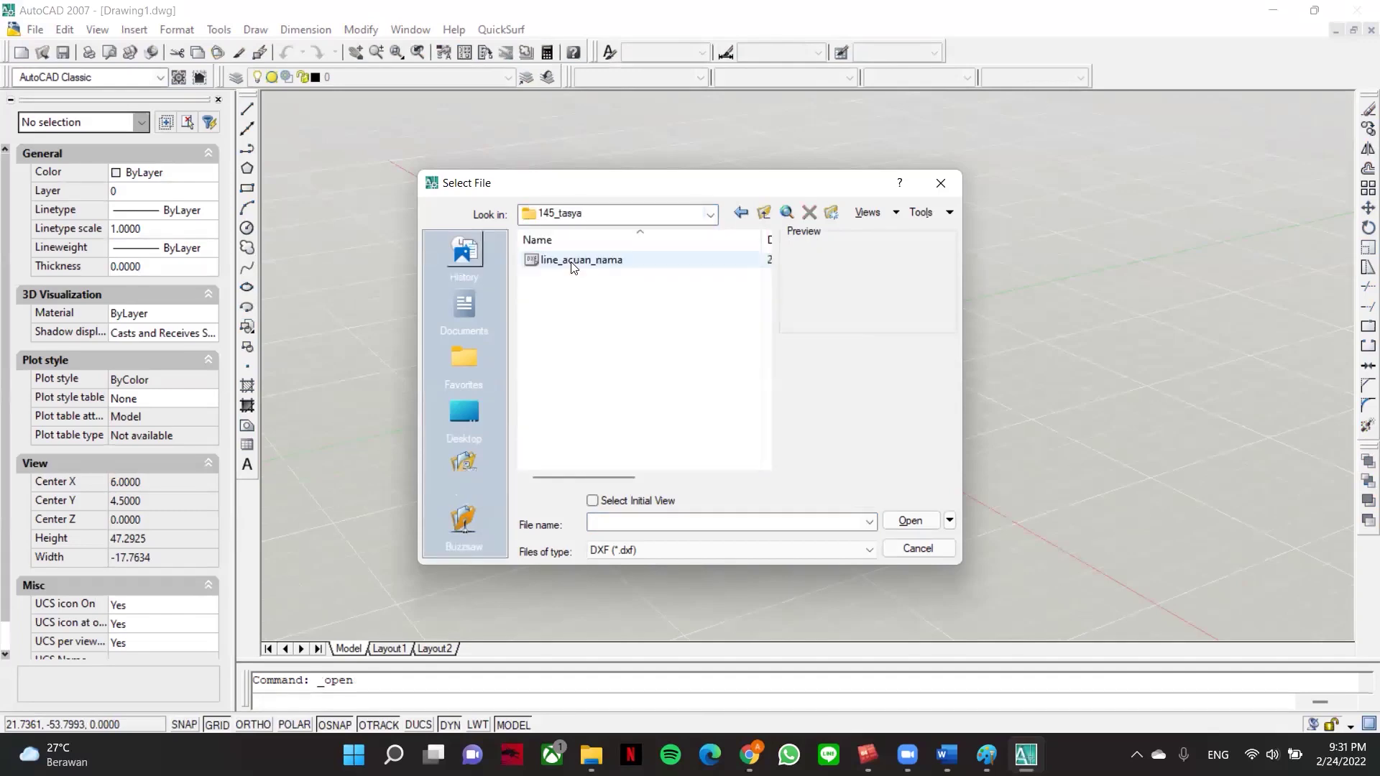
pyautogui.doubleClick(572, 263)
# - Zoom to the drawing extents, select the vertical reference polyline and start the Offset command
pyautogui.write('z')
pyautogui.press('Return')
pyautogui.write('e')
pyautogui.press('Return')
pyautogui.scroll(-2, 723, 373)
pyautogui.scroll(-4, 749, 369)
pyautogui.scroll(4, 688, 349)
pyautogui.moveTo(740, 360); pyautogui.dragTo(667, 333, button='middle')
pyautogui.click(667, 321)
pyautogui.click(658, 329)
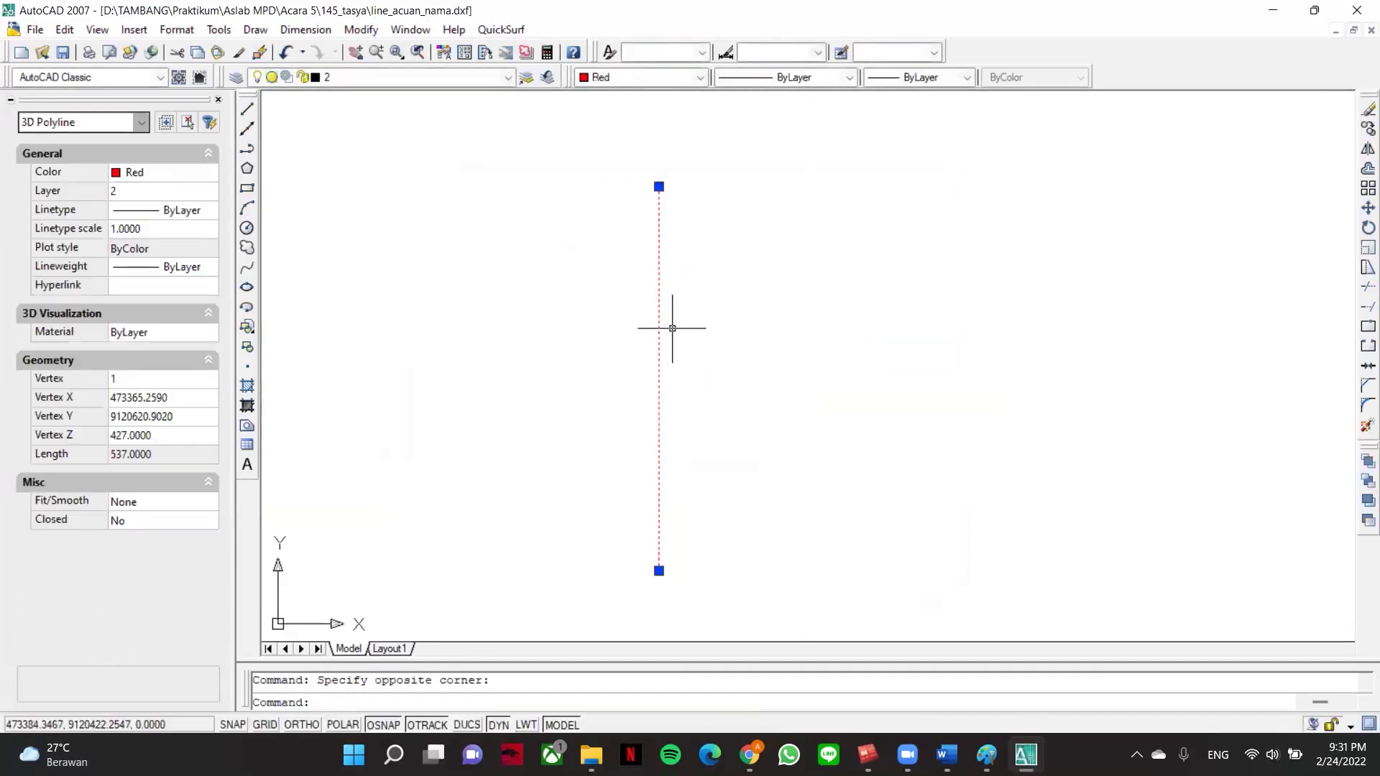
pyautogui.write('o')
pyautogui.press('Return')
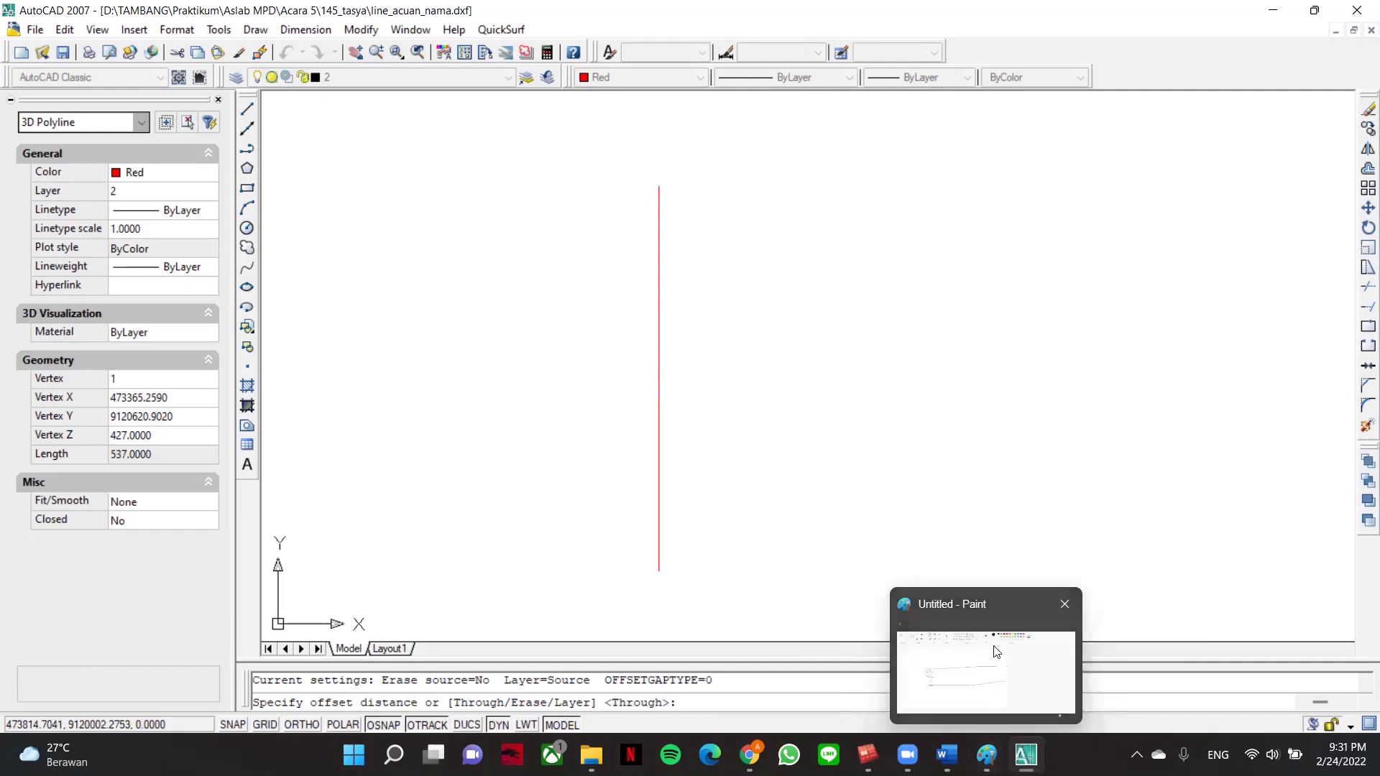
# - Switch to Paint and start a blank canvas, discarding the old sketch without saving
pyautogui.click(1010, 700)
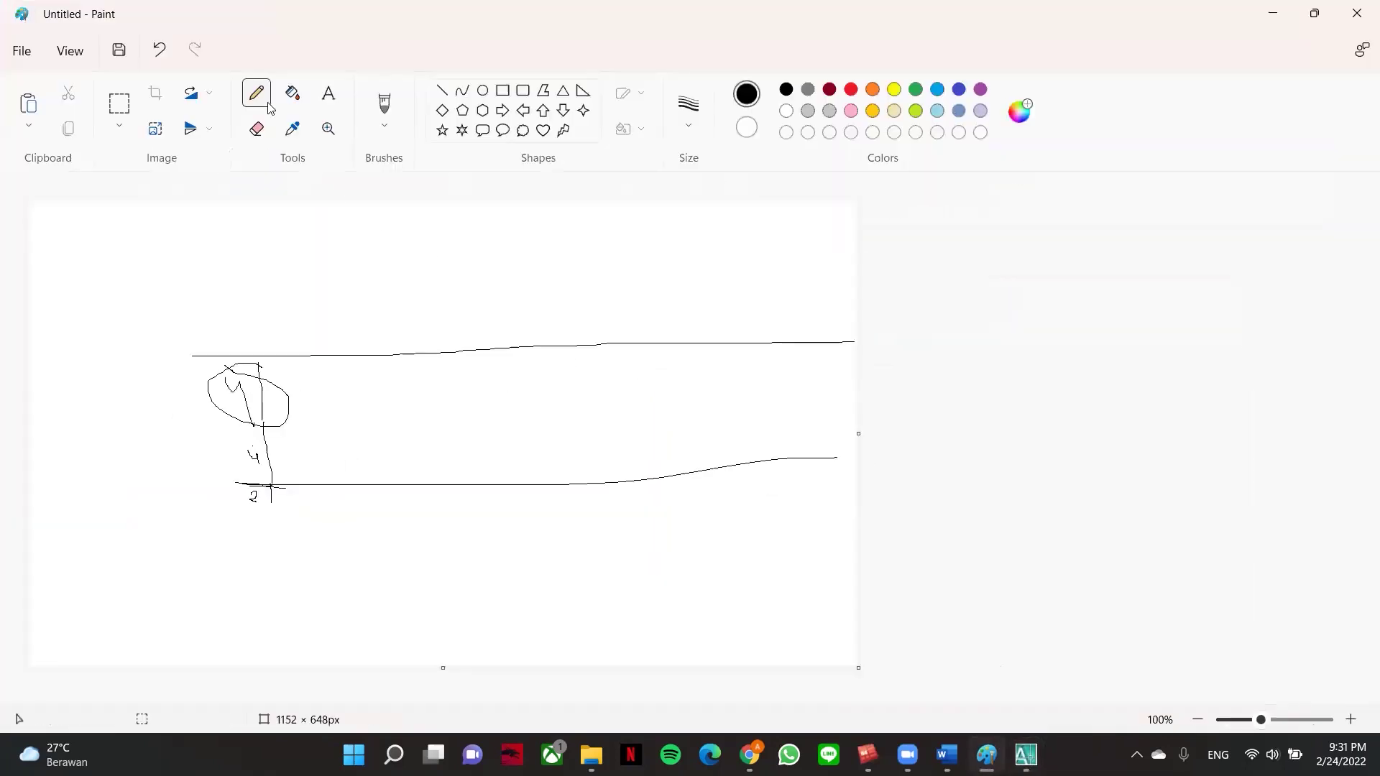
pyautogui.click(257, 129)
pyautogui.hotkey('ctrl', 'n')
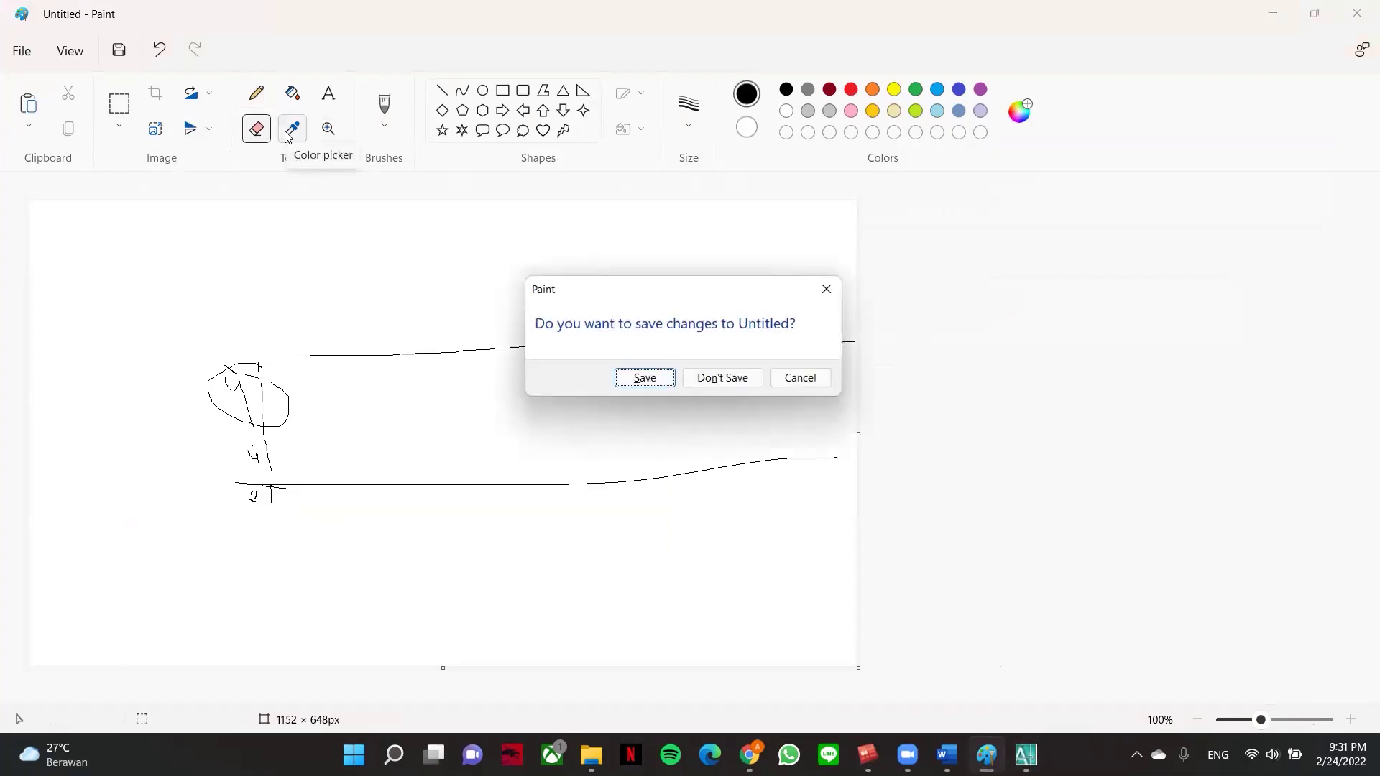
pyautogui.click(723, 379)
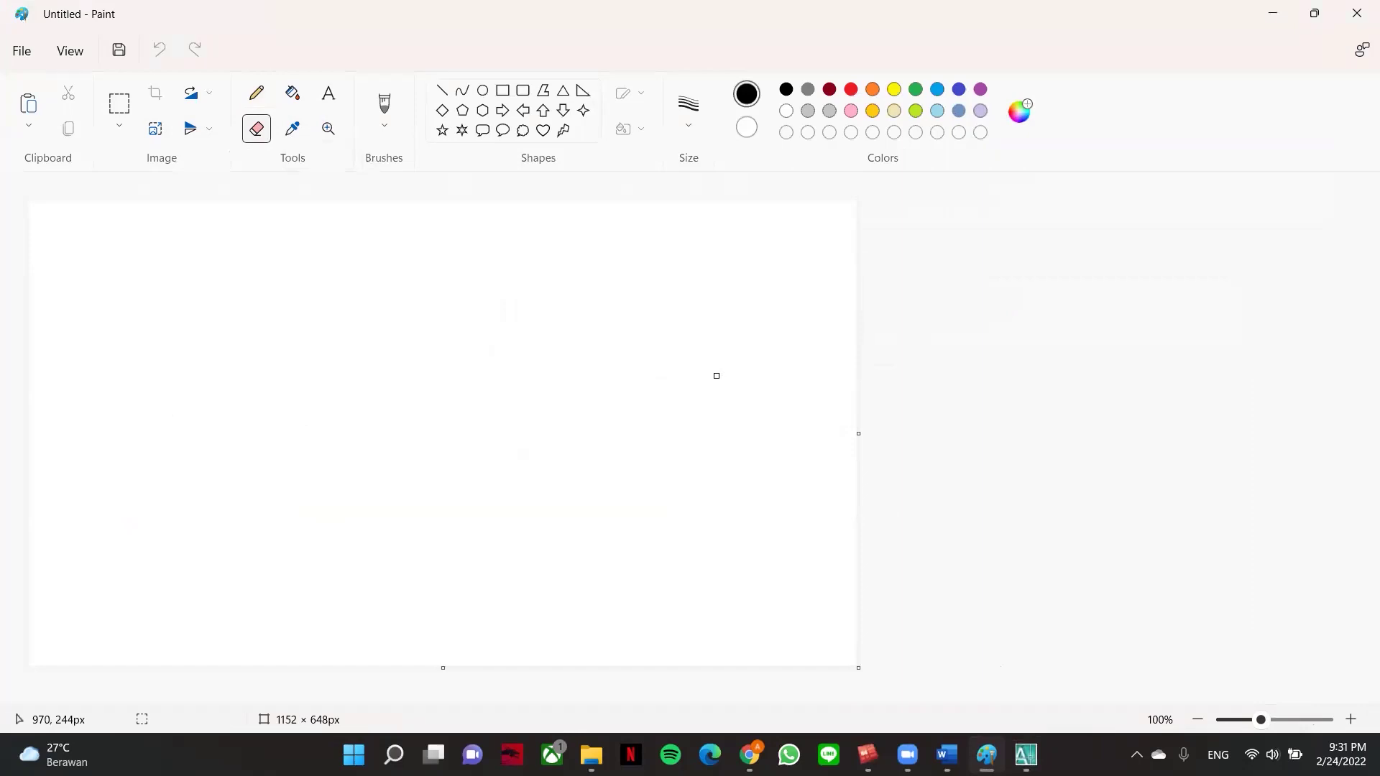
# - Sketch a long horizontal slab with the Pencil, closed at both ends and with an inner line along its length
pyautogui.click(259, 94)
pyautogui.moveTo(248, 444); pyautogui.dragTo(698, 447)
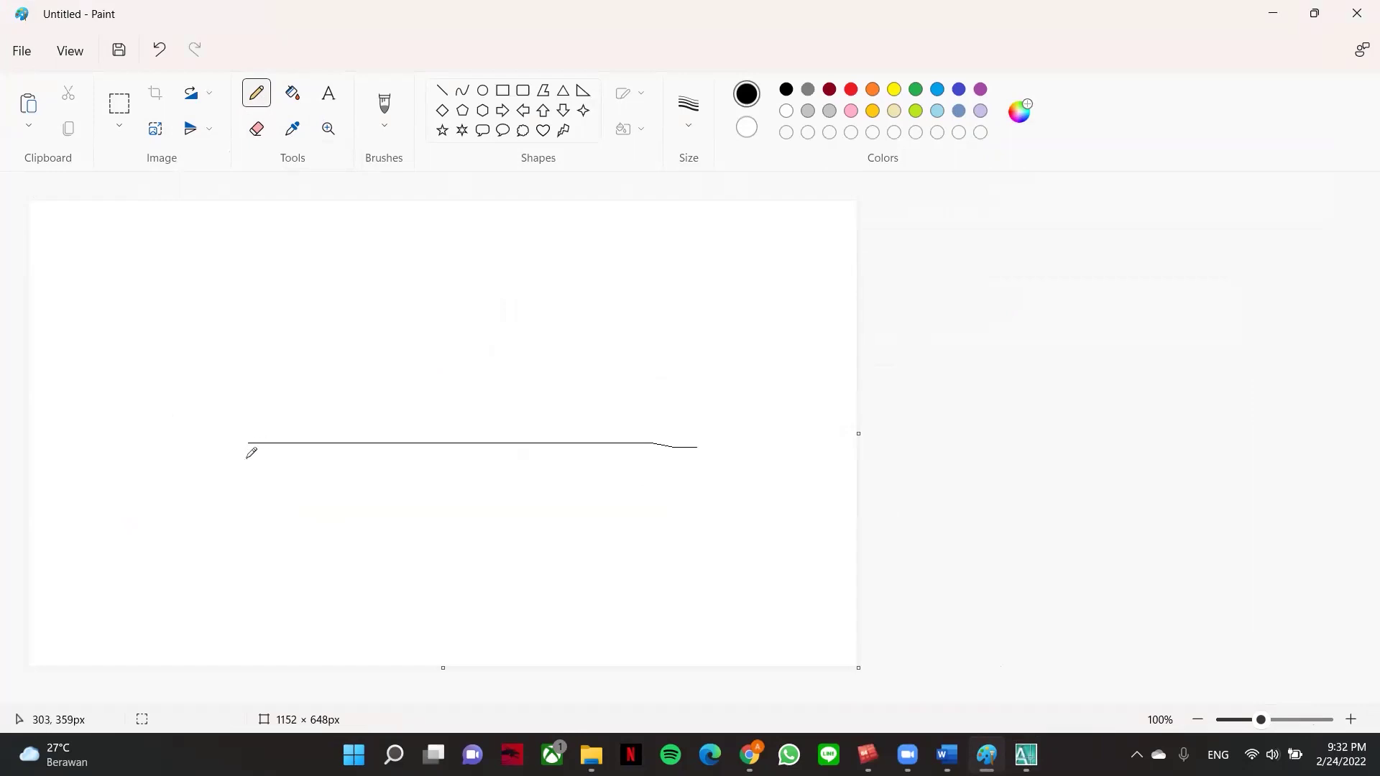
pyautogui.moveTo(247, 456); pyautogui.dragTo(245, 415)
pyautogui.moveTo(696, 464); pyautogui.dragTo(694, 420)
pyautogui.moveTo(240, 419); pyautogui.dragTo(698, 415)
pyautogui.moveTo(250, 459); pyautogui.dragTo(708, 460)
# - Sketch an arched tunnel with a centre line running from below up to the slab, and minimise Paint
pyautogui.moveTo(373, 601)
pyautogui.mouseDown()
pyautogui.moveTo(393, 534)
pyautogui.moveTo(442, 558)
pyautogui.moveTo(448, 604)
pyautogui.mouseUp()
pyautogui.moveTo(422, 529); pyautogui.dragTo(496, 467)
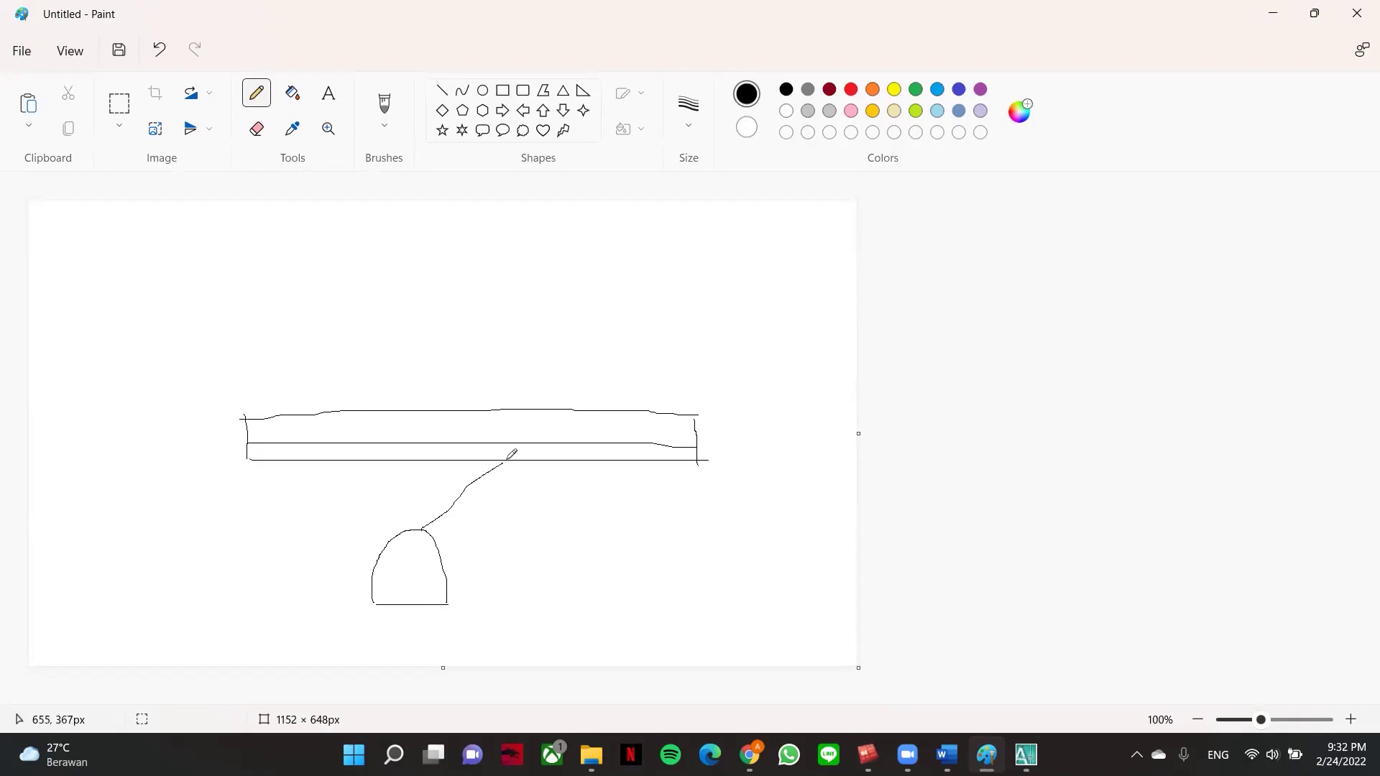
pyautogui.moveTo(449, 605); pyautogui.dragTo(557, 491)
pyautogui.moveTo(379, 598)
pyautogui.mouseDown()
pyautogui.moveTo(529, 491)
pyautogui.moveTo(523, 455)
pyautogui.moveTo(543, 451)
pyautogui.moveTo(554, 486)
pyautogui.moveTo(532, 451)
pyautogui.moveTo(551, 490)
pyautogui.mouseUp()
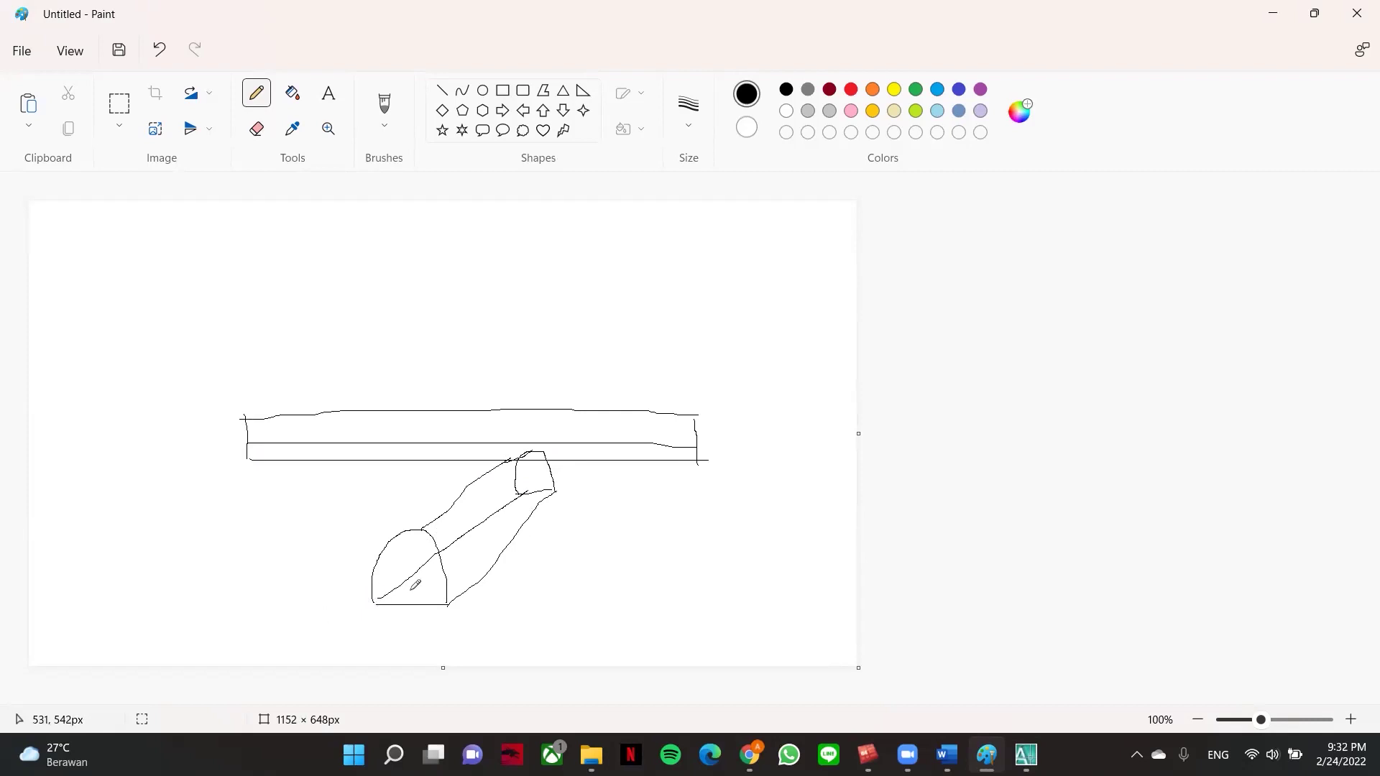
pyautogui.moveTo(411, 586); pyautogui.dragTo(522, 495)
pyautogui.click(1273, 13)
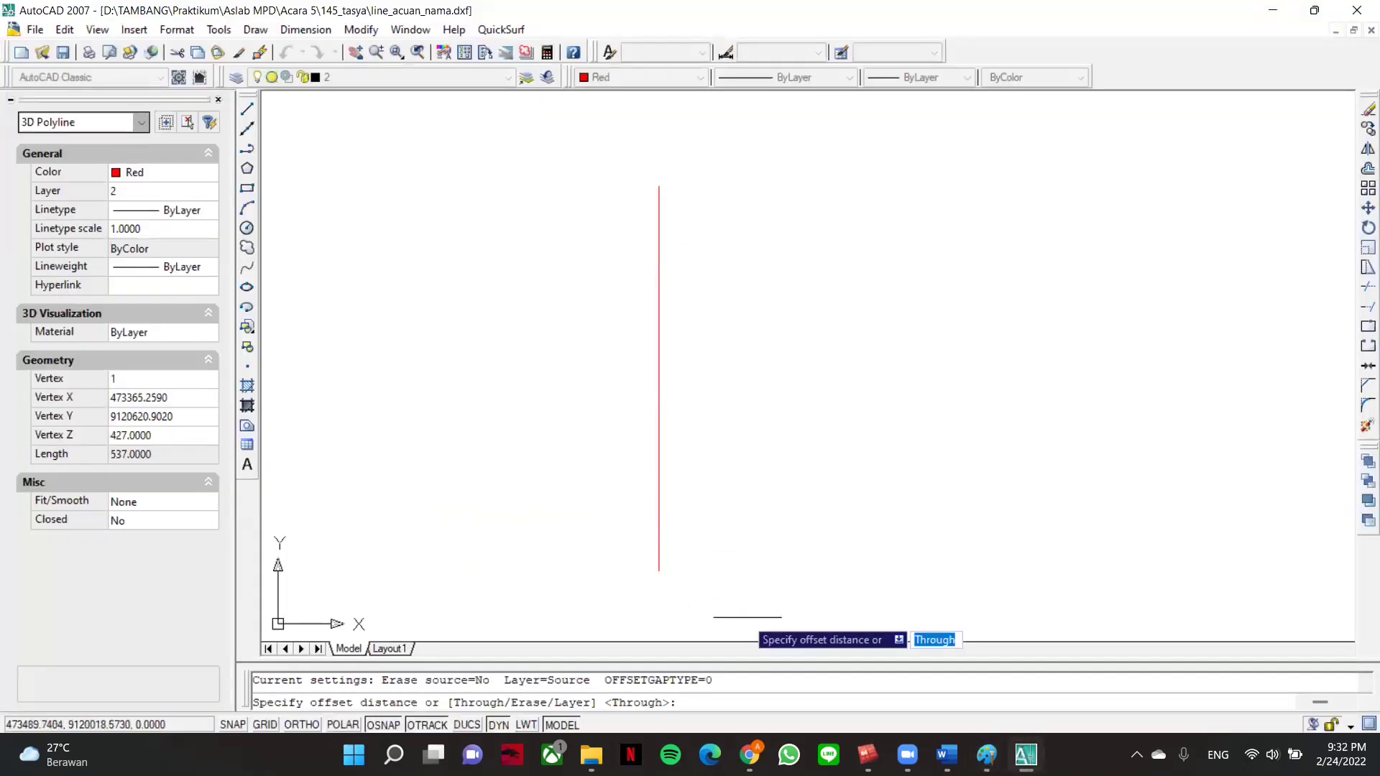
# - Set the offset distance for the reference line to 11
pyautogui.moveTo(947, 755)
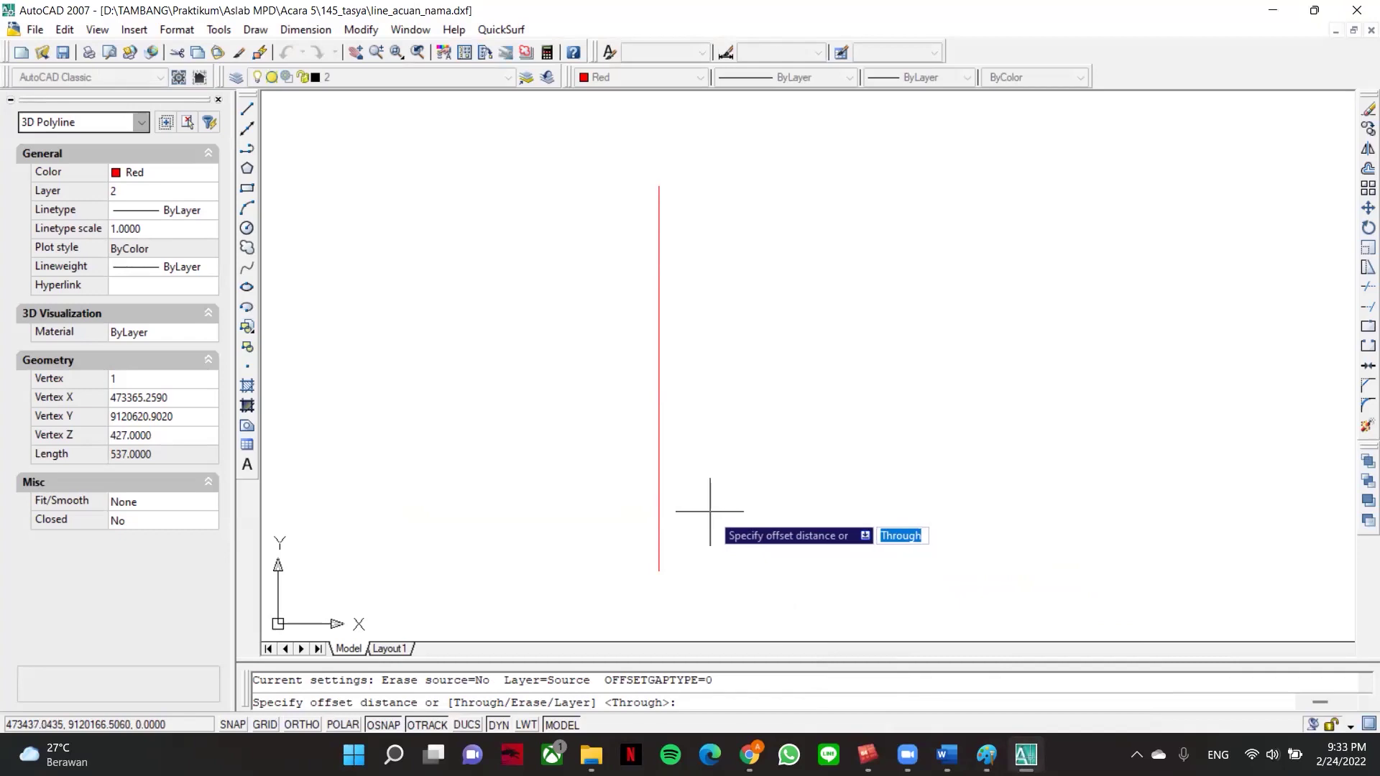
pyautogui.write('11')
pyautogui.press('Return')
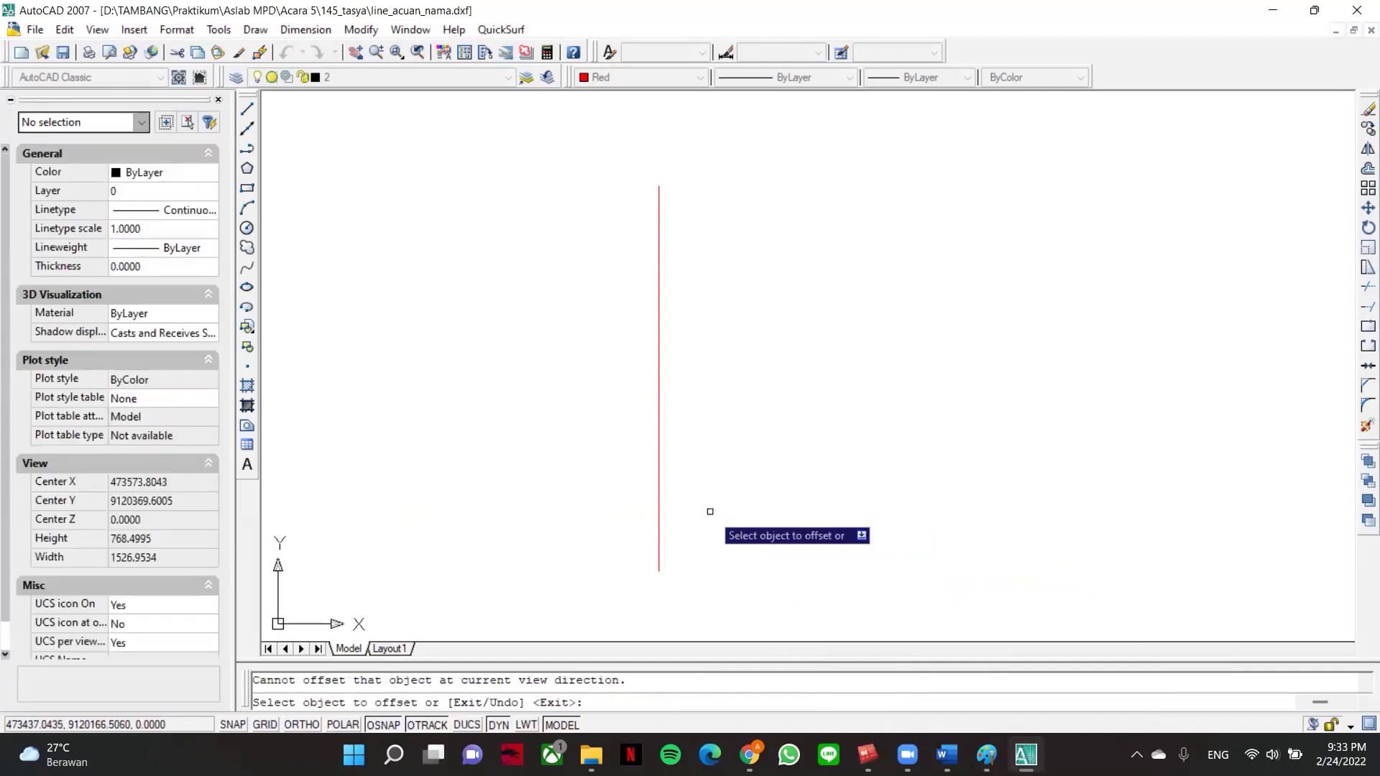
# - Switch to Paint and start a new blank canvas without saving the tunnel sketch
pyautogui.hotkey('alt', 'Tab')
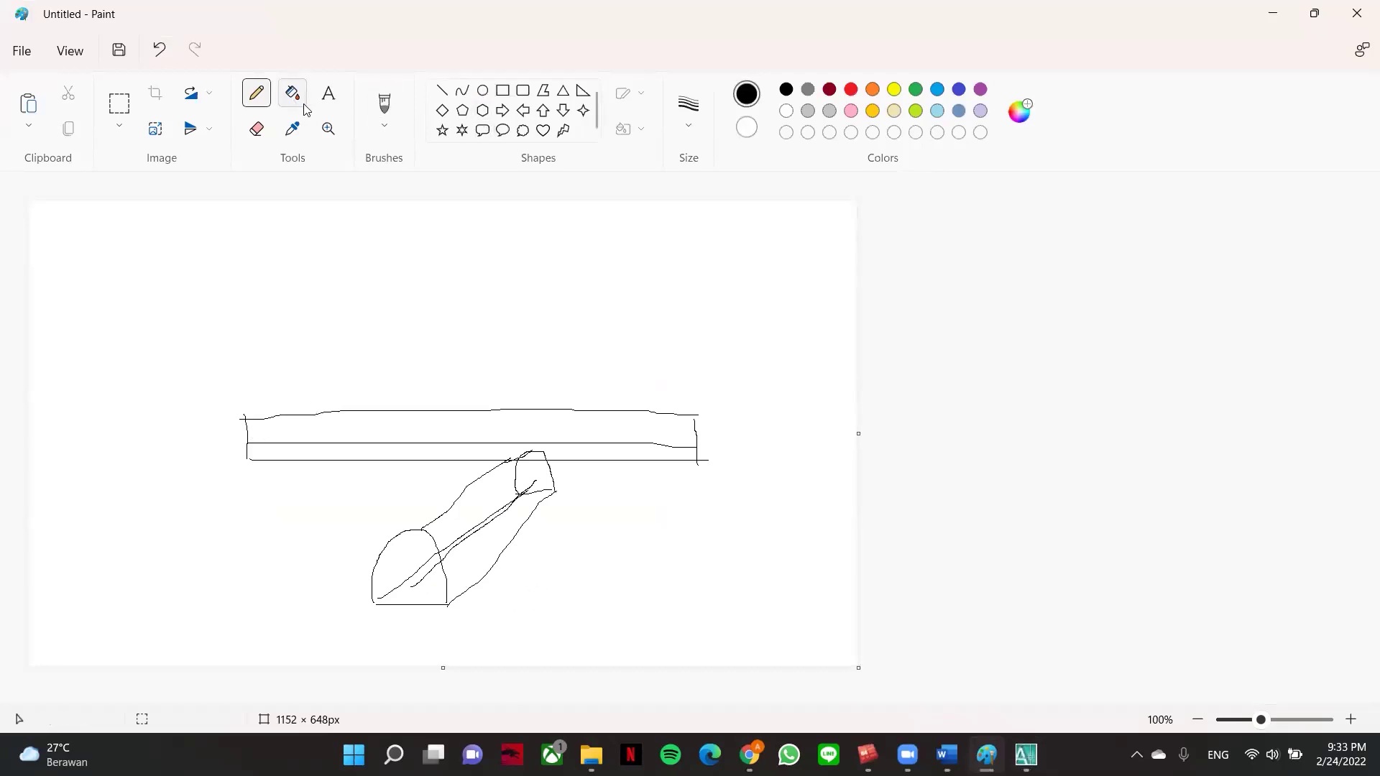
pyautogui.hotkey('ctrl', 'n')
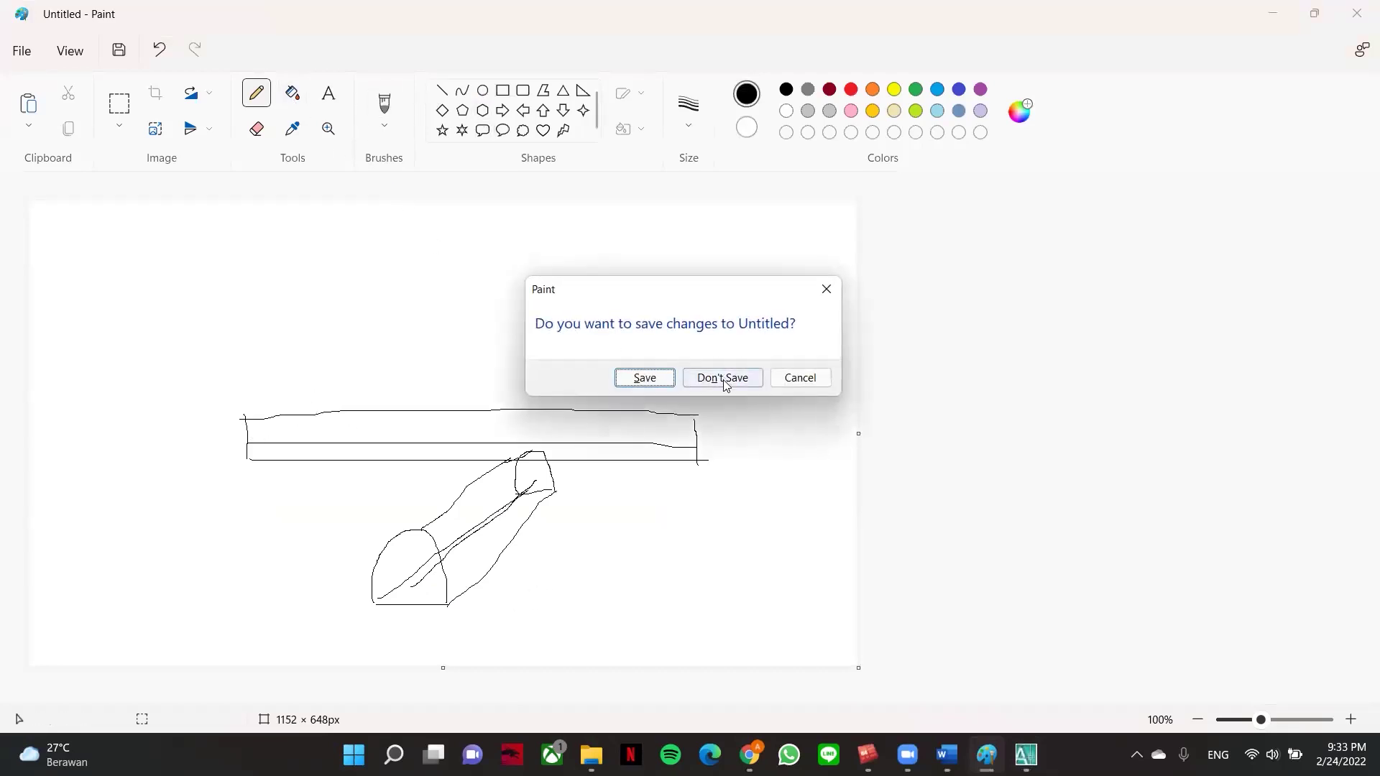
pyautogui.click(722, 381)
# - Sketch a tall vertical reference line and a small opening beside it, labelling the spacings 2,5, 6 and 2,5 and the total 11
pyautogui.moveTo(187, 280); pyautogui.dragTo(192, 581)
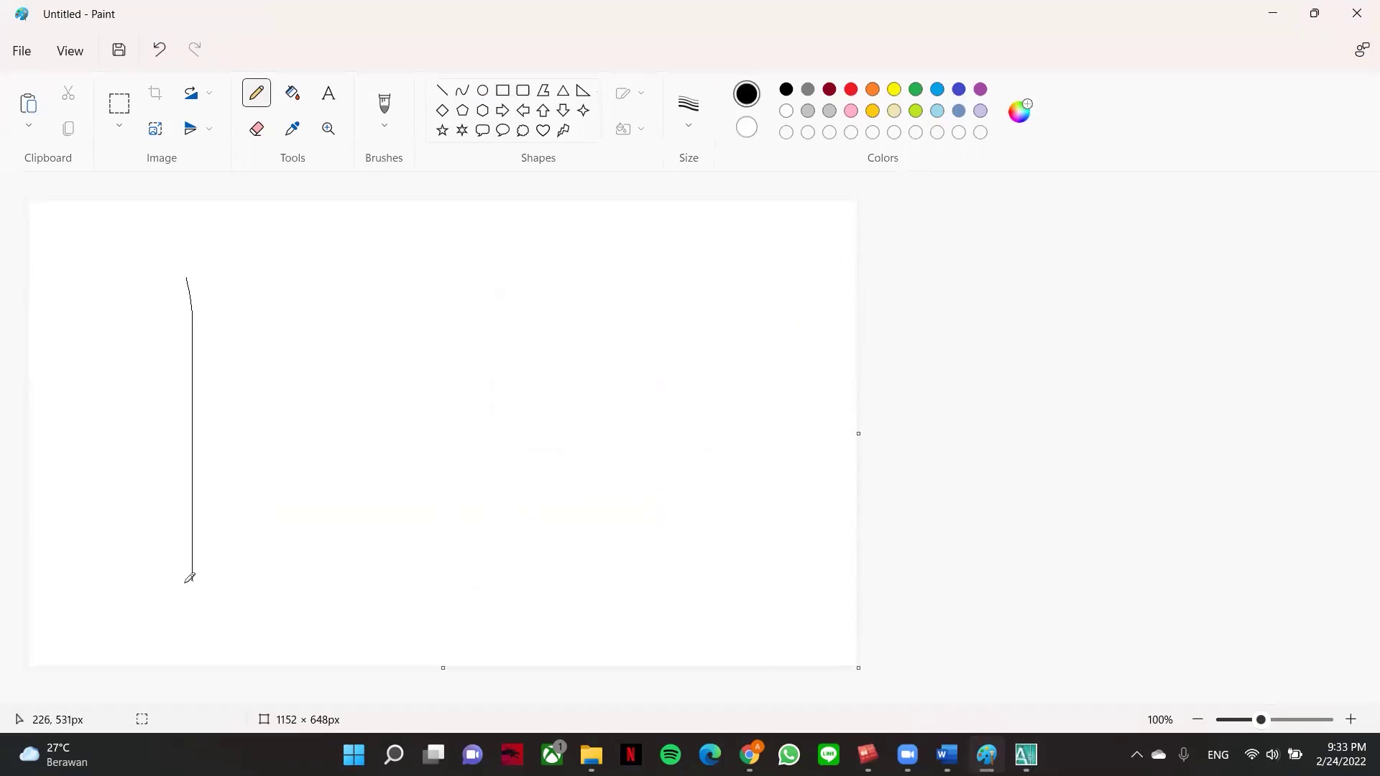
pyautogui.moveTo(181, 582)
pyautogui.mouseDown()
pyautogui.moveTo(196, 582)
pyautogui.moveTo(172, 594)
pyautogui.mouseUp()
pyautogui.moveTo(199, 592); pyautogui.dragTo(214, 594)
pyautogui.moveTo(207, 590)
pyautogui.mouseDown()
pyautogui.moveTo(208, 561)
pyautogui.moveTo(232, 588)
pyautogui.mouseUp()
pyautogui.moveTo(229, 583); pyautogui.dragTo(223, 582)
pyautogui.moveTo(238, 590)
pyautogui.mouseDown()
pyautogui.moveTo(253, 588)
pyautogui.moveTo(270, 373)
pyautogui.mouseUp()
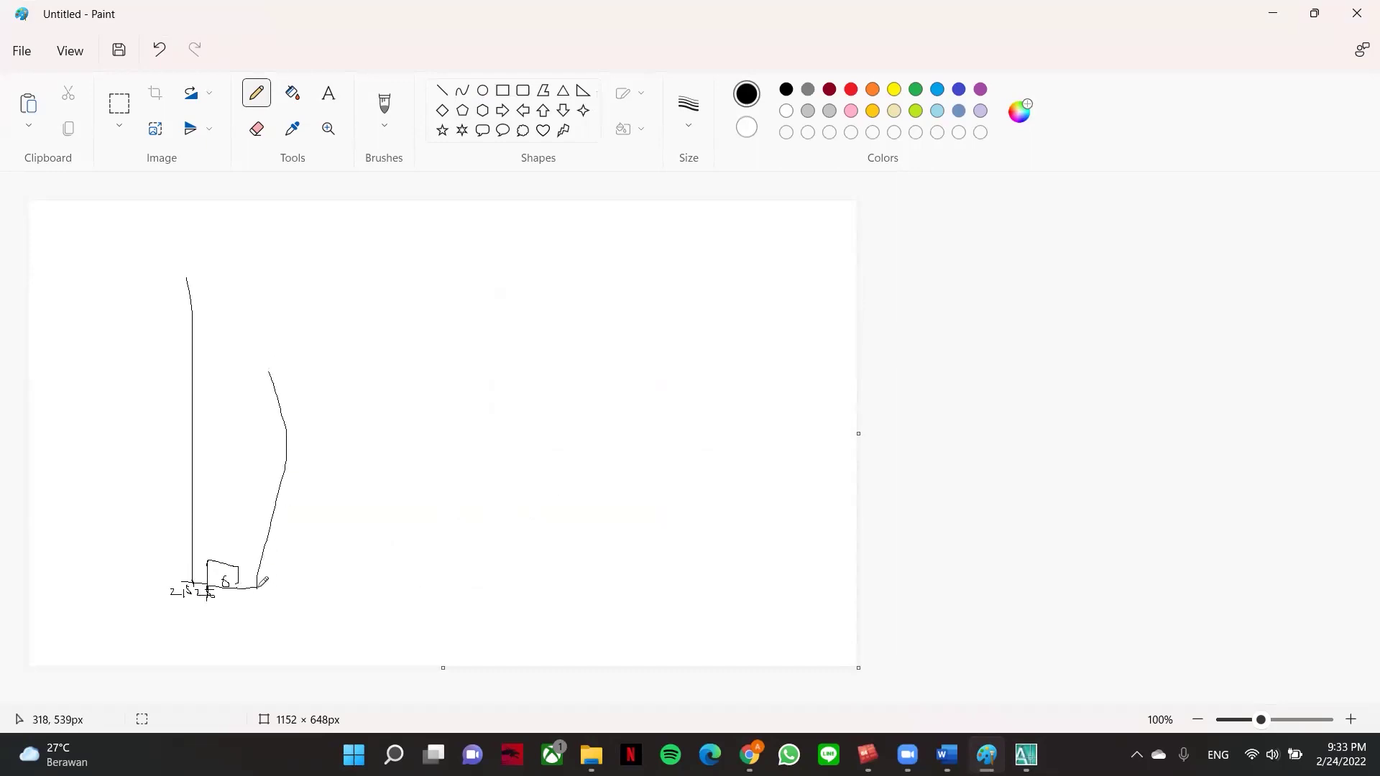
pyautogui.moveTo(260, 587); pyautogui.dragTo(275, 588)
pyautogui.moveTo(214, 612); pyautogui.dragTo(228, 632)
# - Return to AutoCAD and leave the pending Offset command
pyautogui.hotkey('alt', 'Tab')
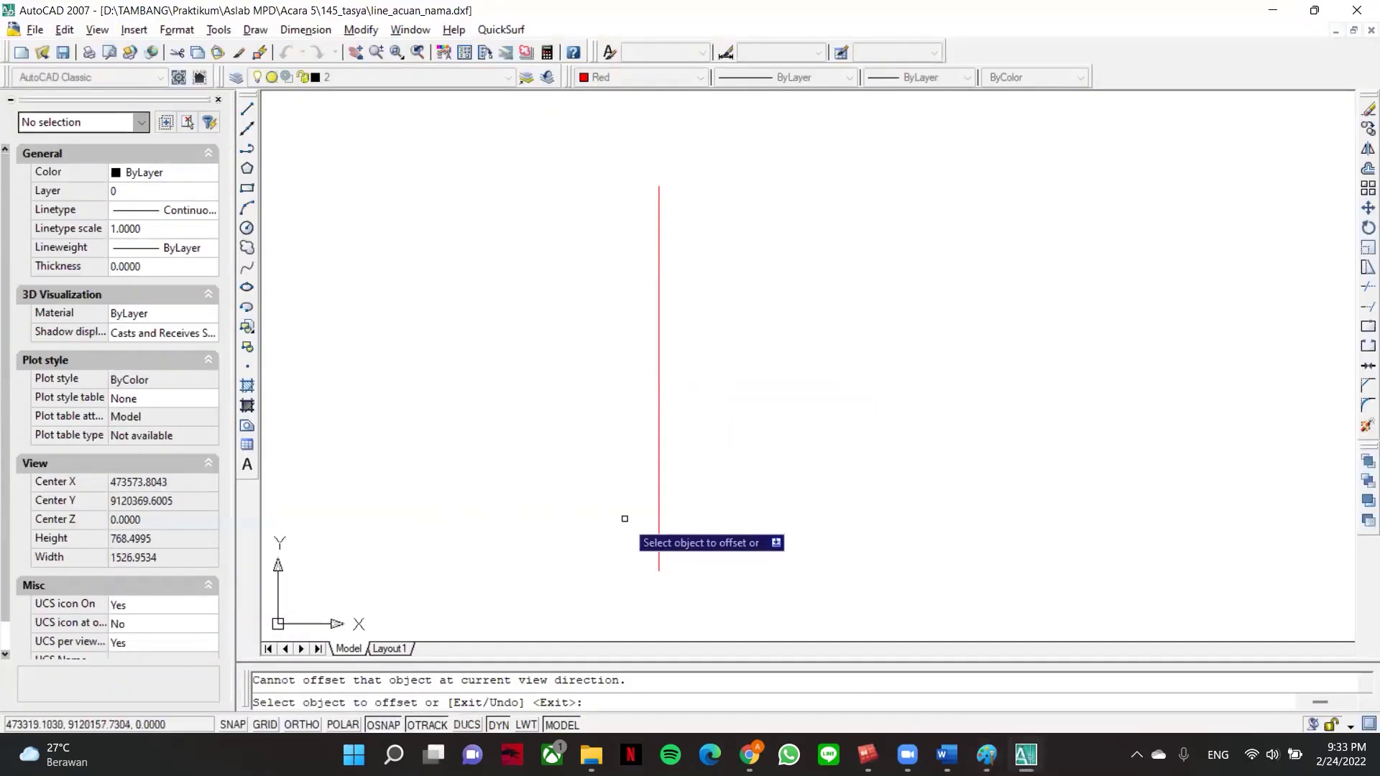
pyautogui.click(738, 502)
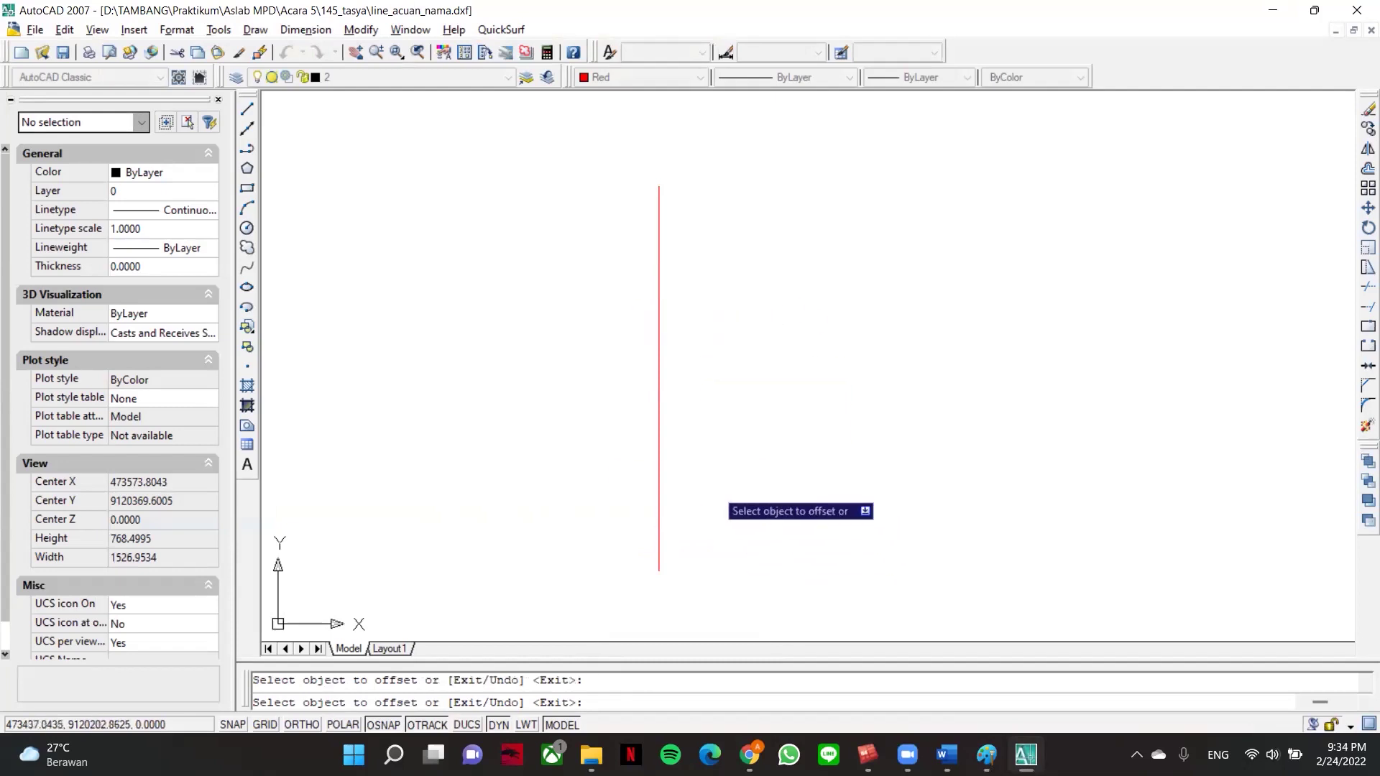
pyautogui.press('Escape')
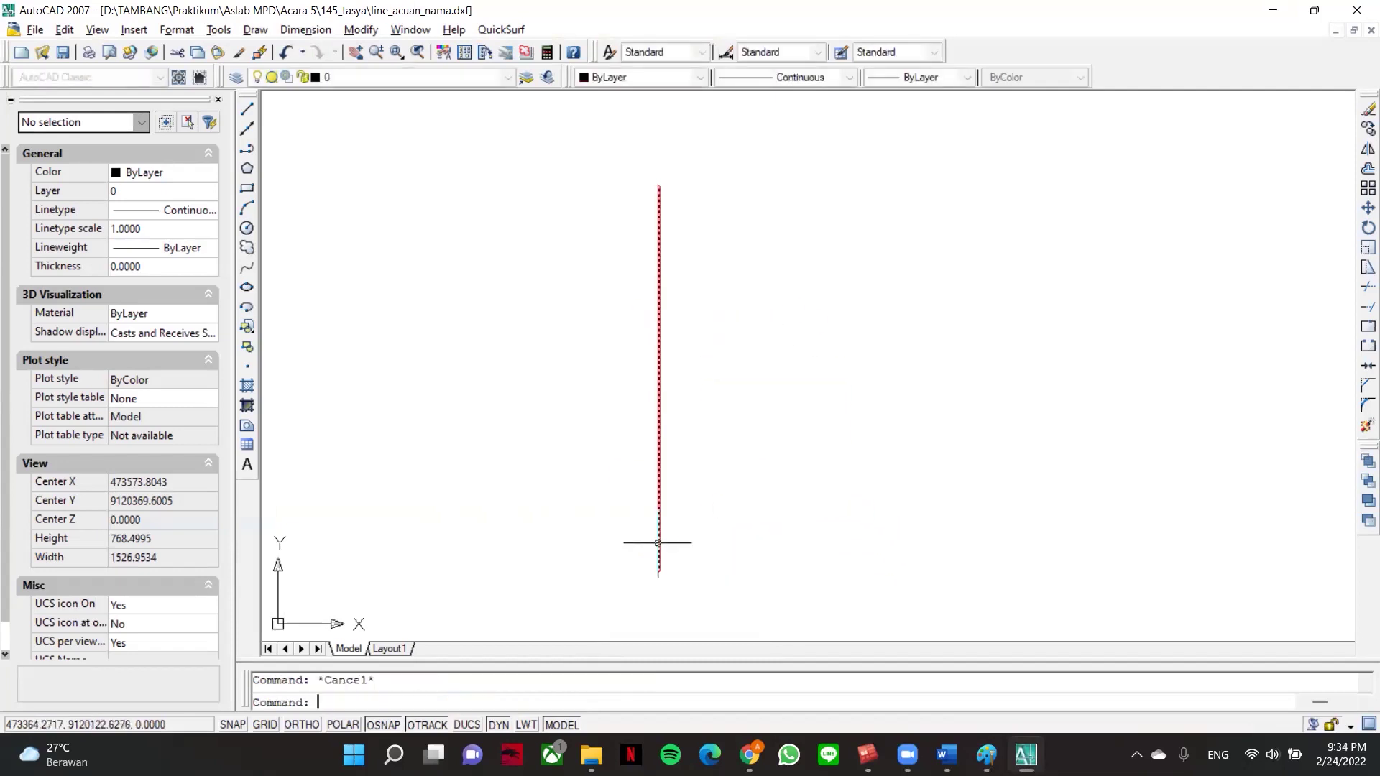
# - Trace a polyline over the red reference line from its upper endpoint to its lower endpoint
pyautogui.scroll(-1, 689, 524)
pyautogui.moveTo(689, 525); pyautogui.dragTo(605, 500, button='middle')
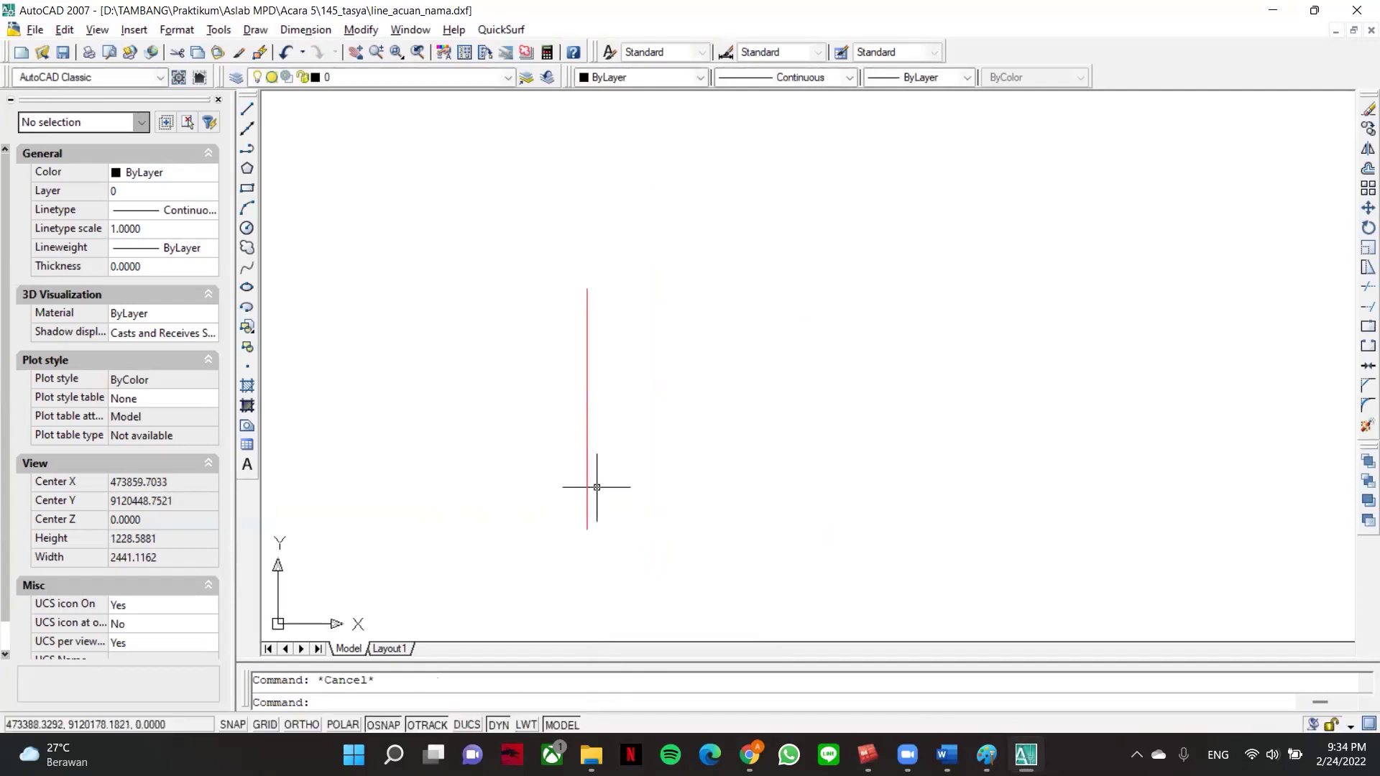
pyautogui.write('pl')
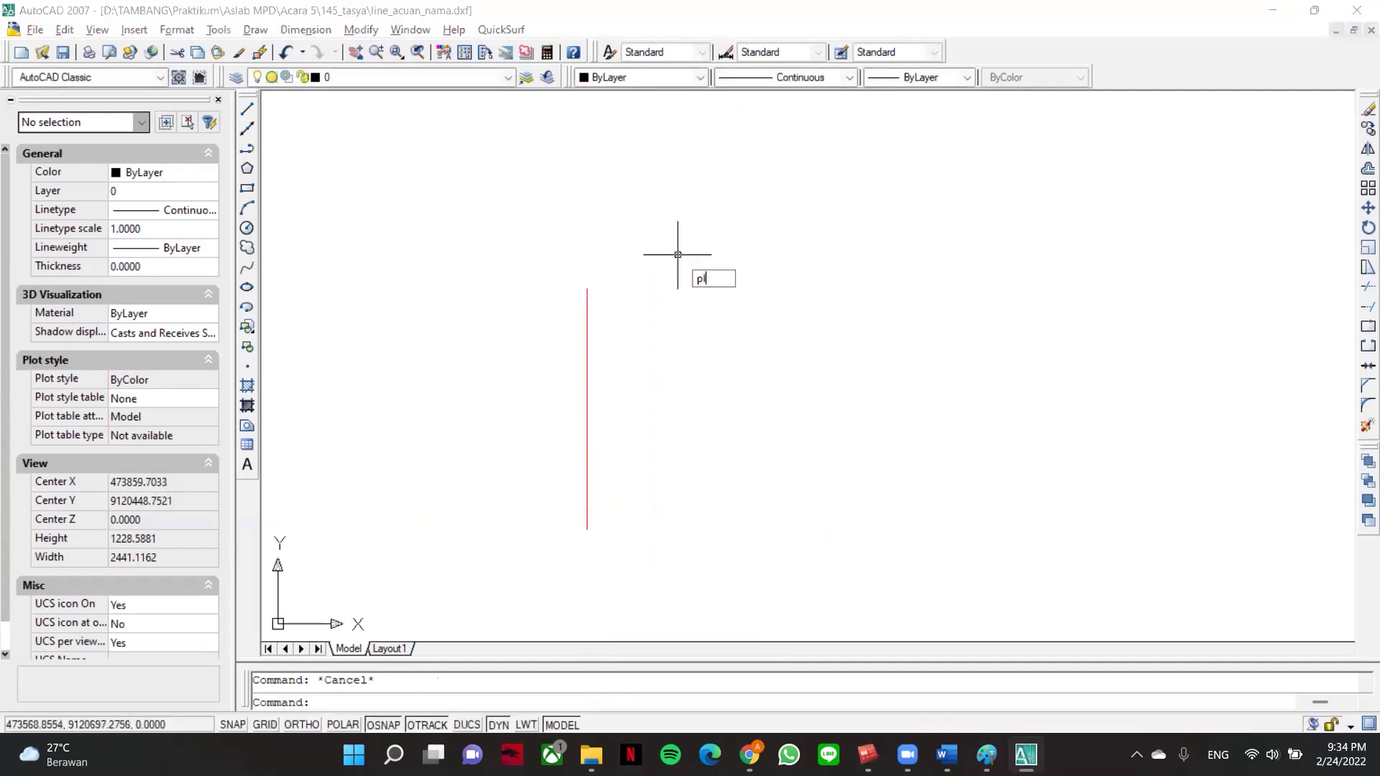
pyautogui.press('Return')
pyautogui.click(586, 289)
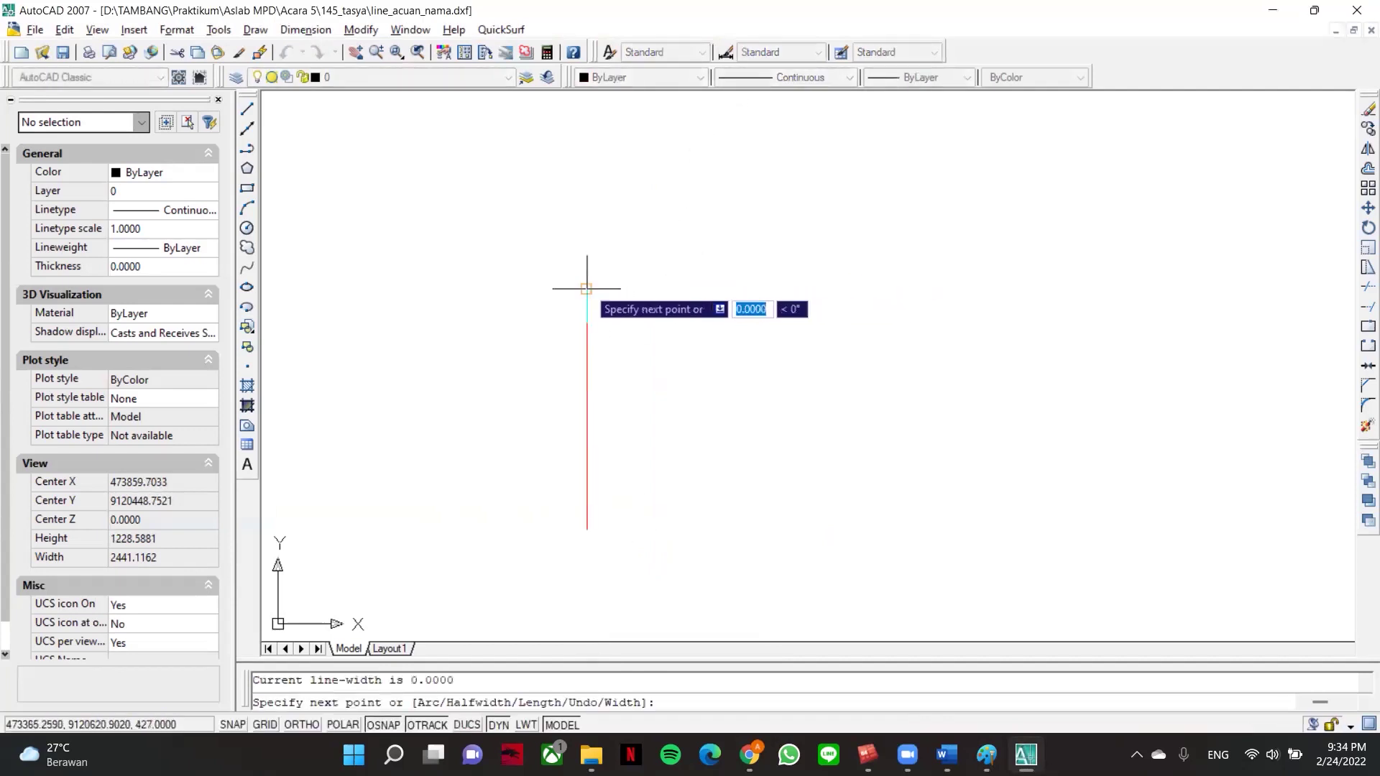
pyautogui.click(586, 530)
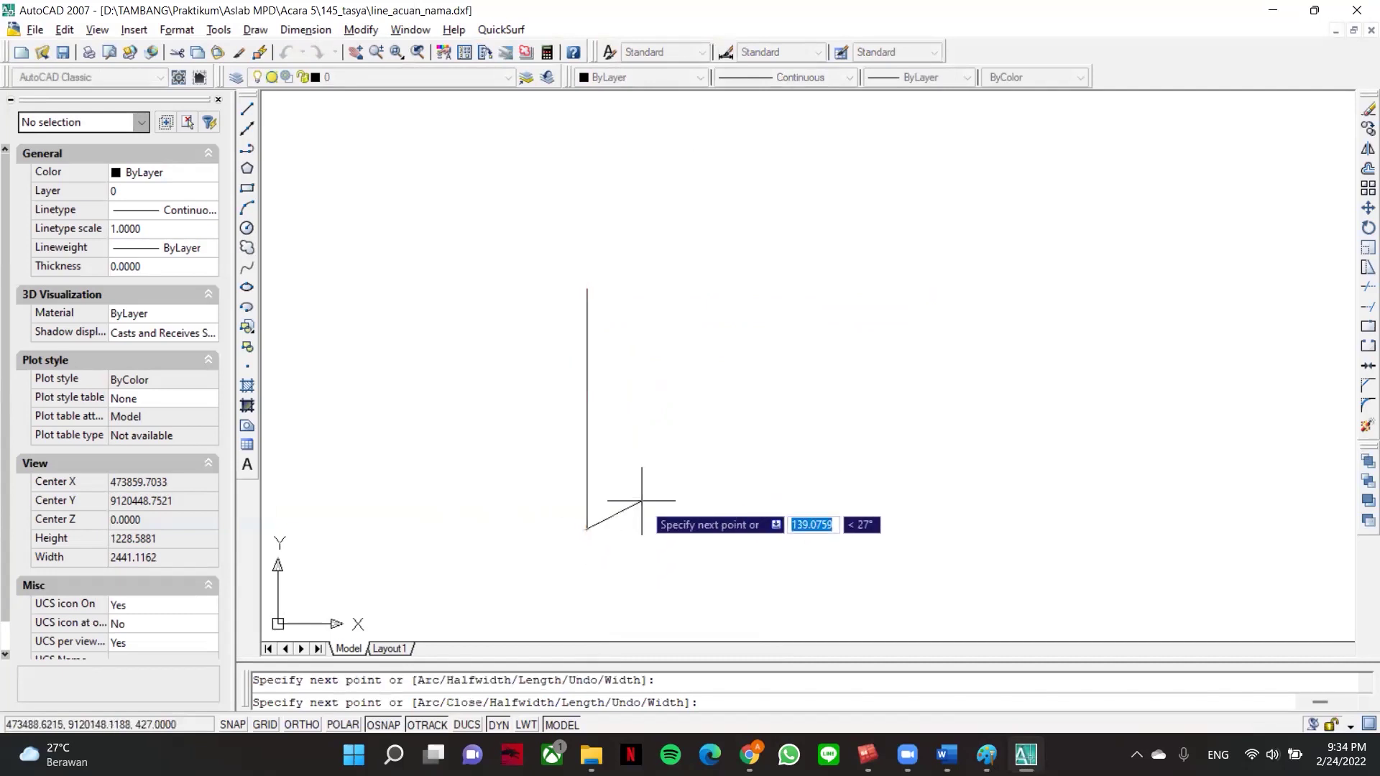
pyautogui.press('Escape')
# - Send the new polyline to the back of the draw order and erase the original red reference line
pyautogui.click(586, 517)
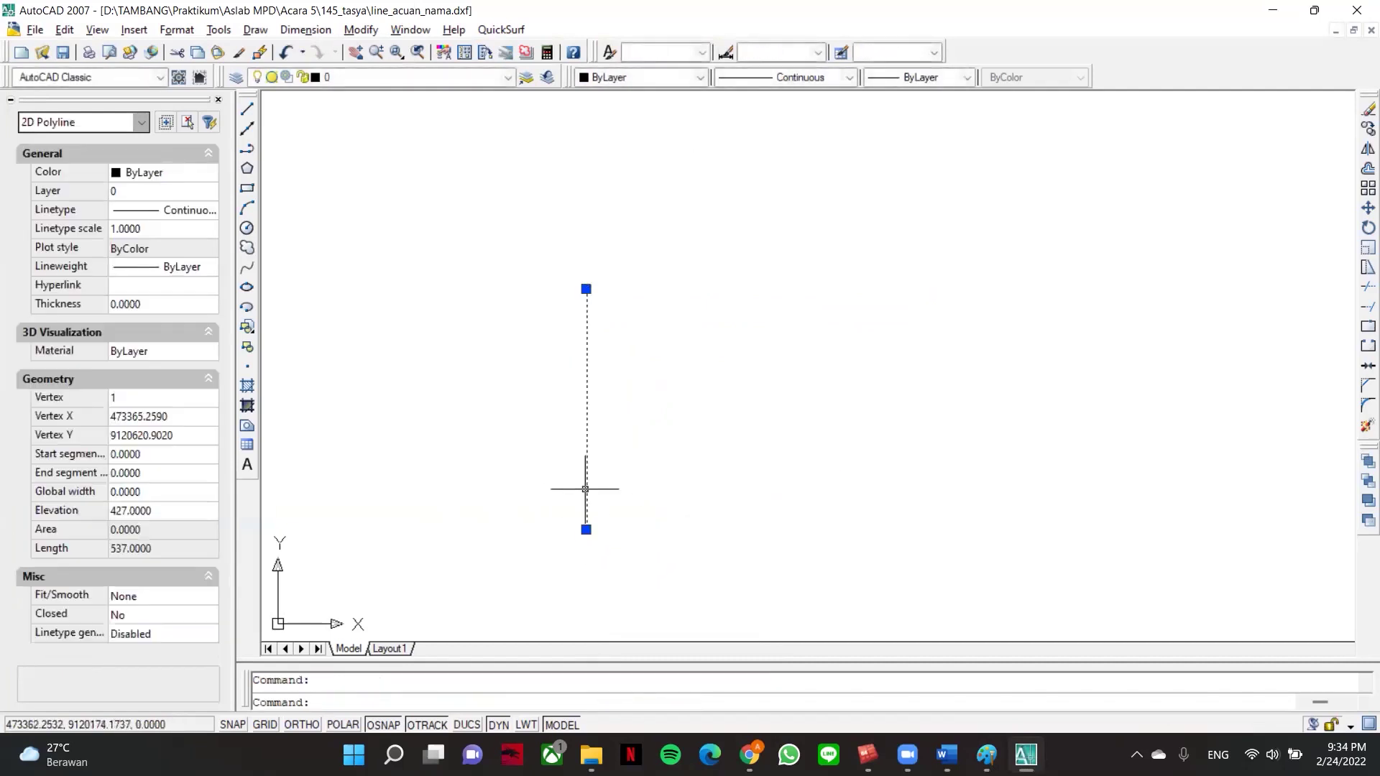
pyautogui.rightClick(586, 493)
pyautogui.moveTo(695, 372)
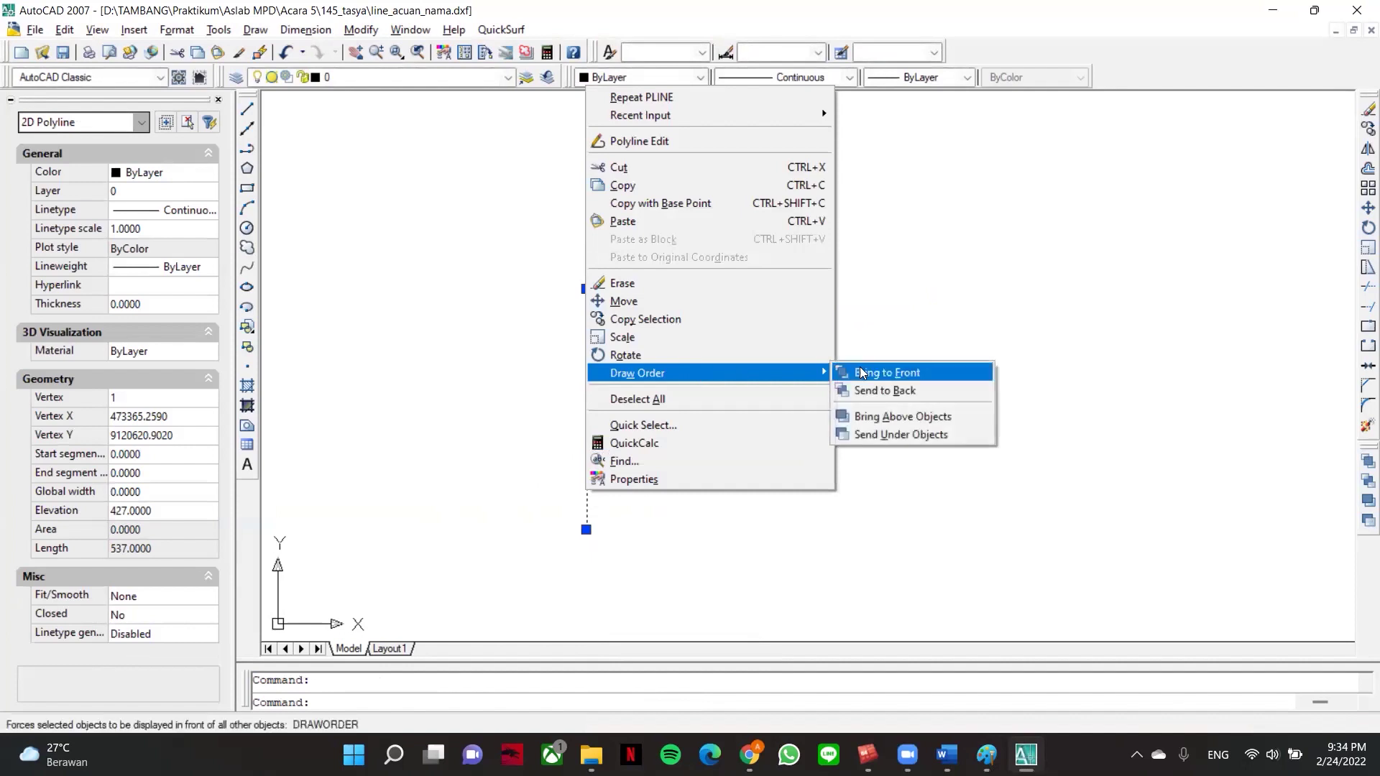
pyautogui.click(870, 388)
pyautogui.click(587, 415)
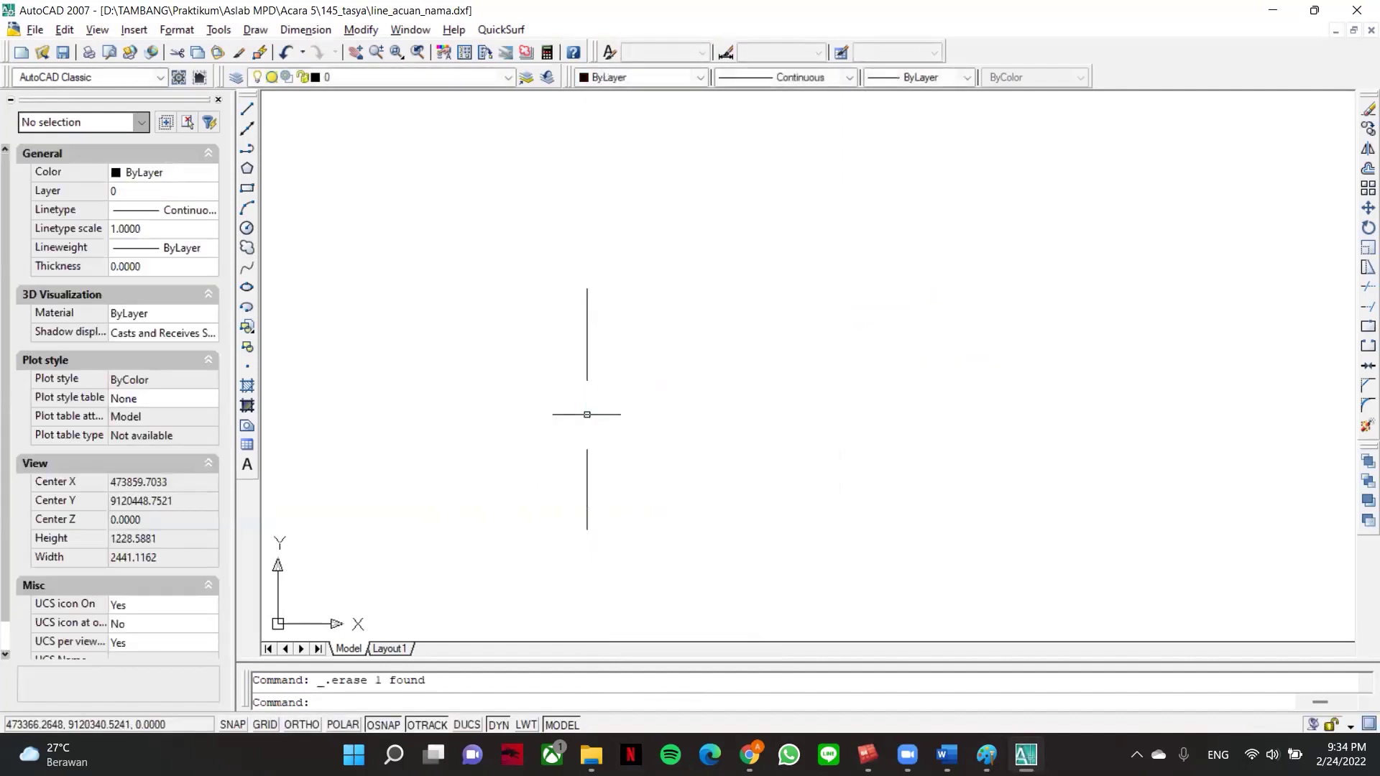
# - Offset the traced vertical polyline to its right by a distance of 11
pyautogui.click(595, 417)
pyautogui.click(570, 422)
pyautogui.moveTo(654, 417)
pyautogui.mouseDown(button='middle')
pyautogui.moveTo(609, 397)
pyautogui.moveTo(575, 305)
pyautogui.moveTo(491, 312)
pyautogui.moveTo(530, 305)
pyautogui.mouseUp(button='middle')
pyautogui.scroll(2, 608, 397)
pyautogui.scroll(2, 527, 290)
pyautogui.scroll(-3, 493, 305)
pyautogui.scroll(2, 503, 312)
pyautogui.moveTo(536, 410); pyautogui.dragTo(562, 410, button='middle')
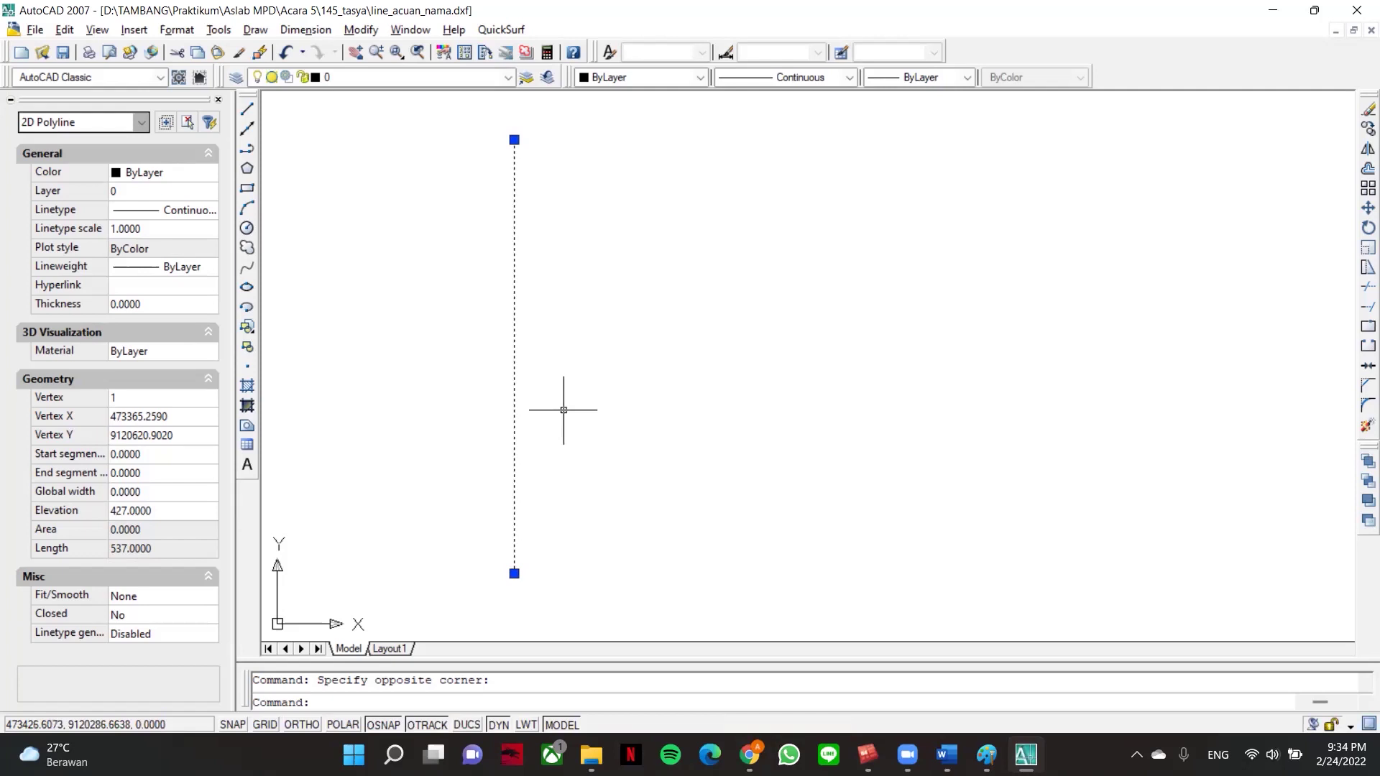
pyautogui.write('o')
pyautogui.press('Return')
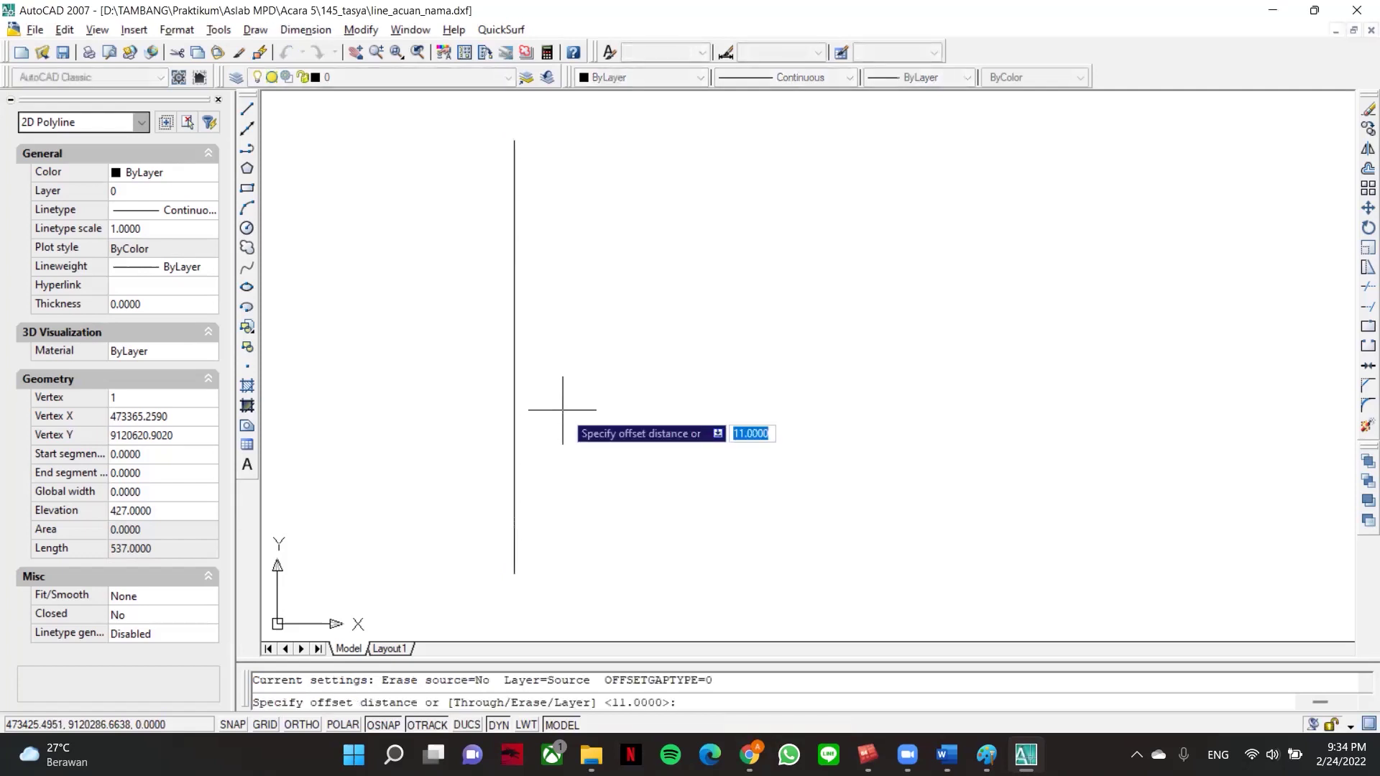
pyautogui.press('Return')
pyautogui.click(561, 410)
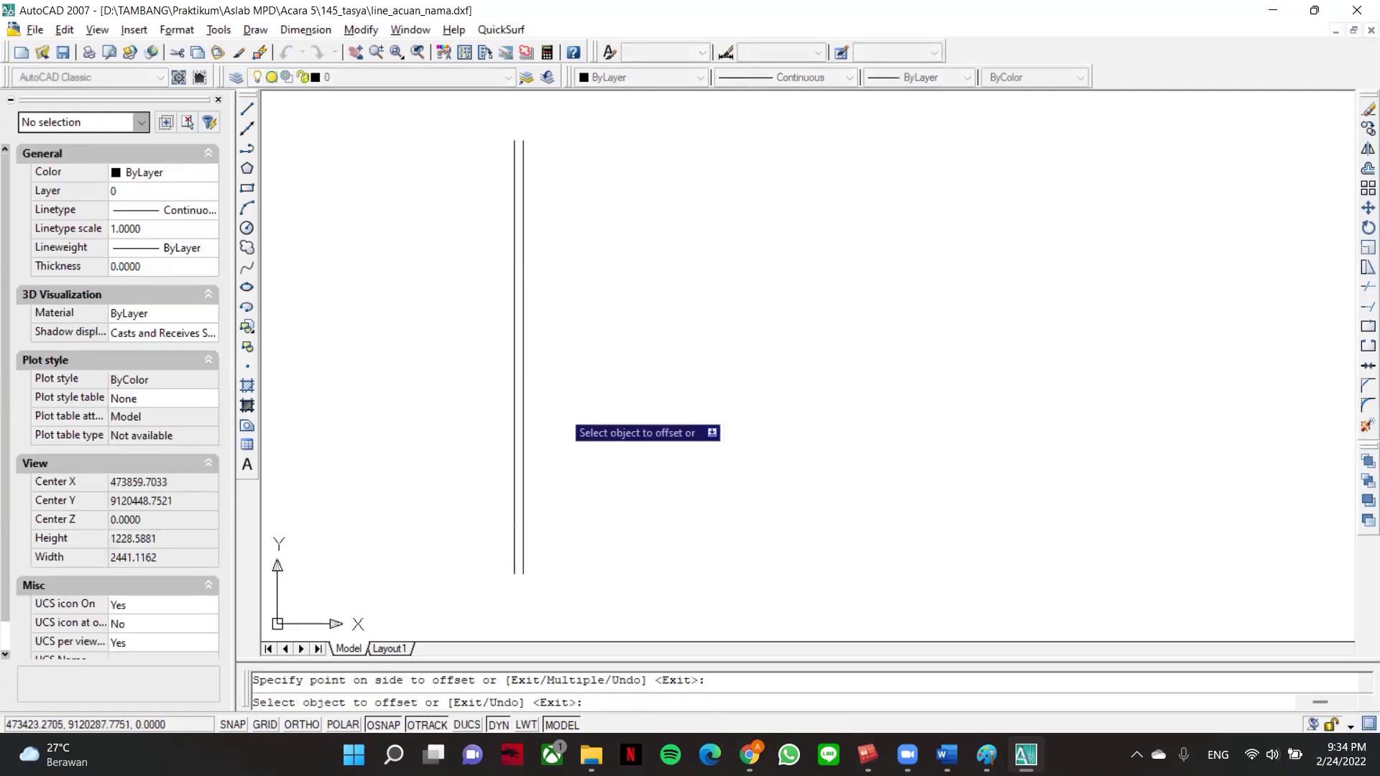
# - Keep offsetting the newest vertical line to the right at a spacing of 11 to build a row of parallel lines
pyautogui.click(522, 395)
pyautogui.click(558, 398)
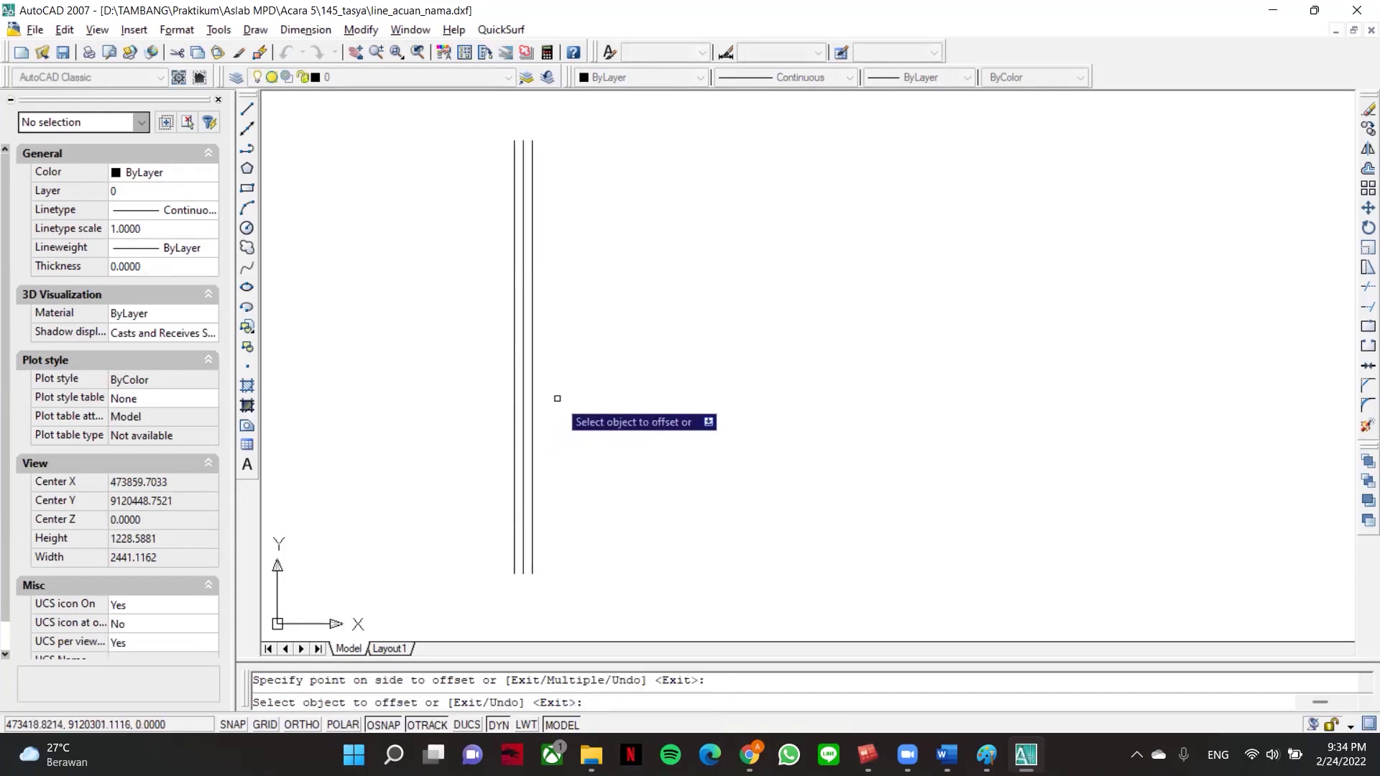
pyautogui.click(531, 407)
pyautogui.click(549, 388)
pyautogui.click(540, 379)
pyautogui.click(577, 379)
pyautogui.click(565, 381)
pyautogui.click(551, 372)
pyautogui.click(586, 376)
pyautogui.click(559, 372)
pyautogui.click(582, 379)
pyautogui.click(568, 377)
pyautogui.click(598, 374)
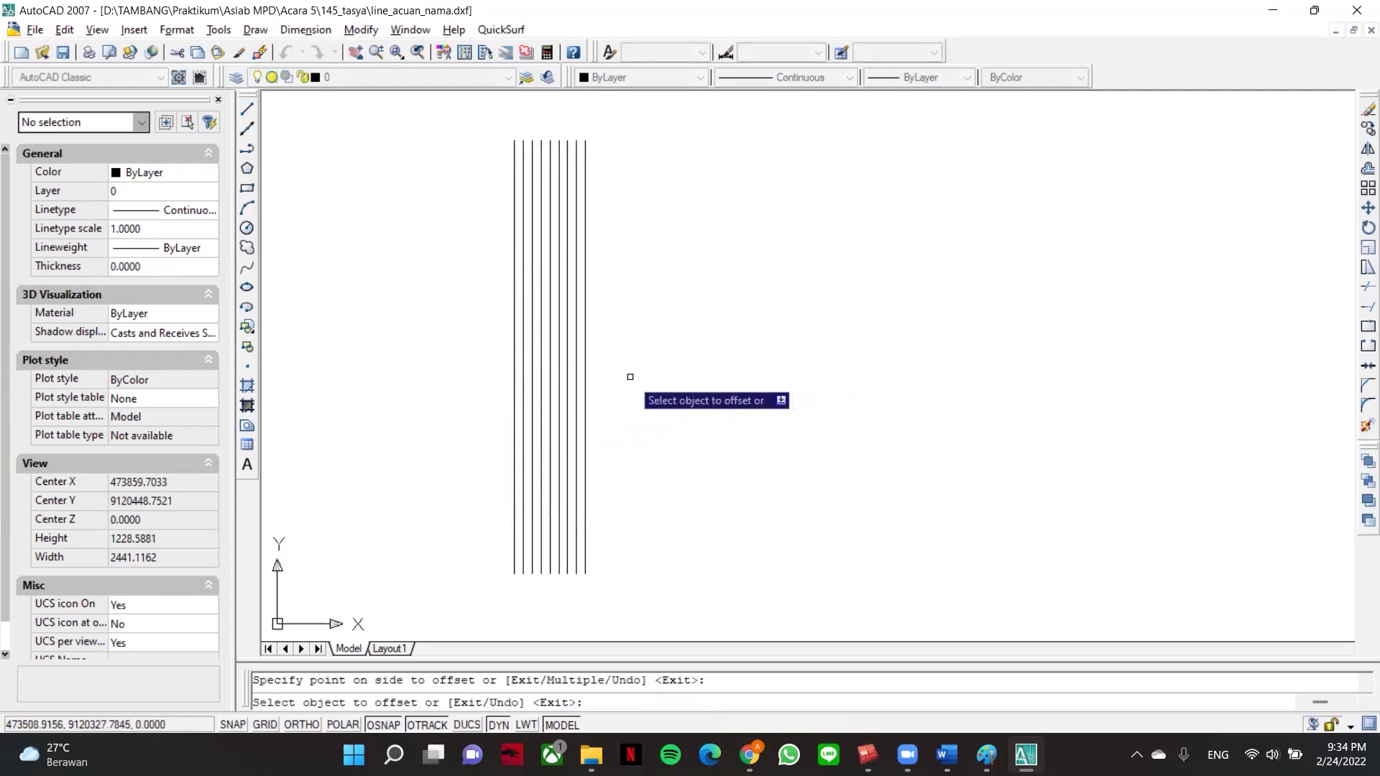
pyautogui.click(578, 376)
pyautogui.click(614, 371)
pyautogui.click(593, 375)
pyautogui.click(607, 381)
pyautogui.click(603, 378)
pyautogui.click(610, 371)
pyautogui.click(611, 369)
pyautogui.click(617, 368)
pyautogui.click(621, 369)
pyautogui.click(664, 366)
pyautogui.click(631, 365)
pyautogui.click(666, 366)
pyautogui.press('Escape')
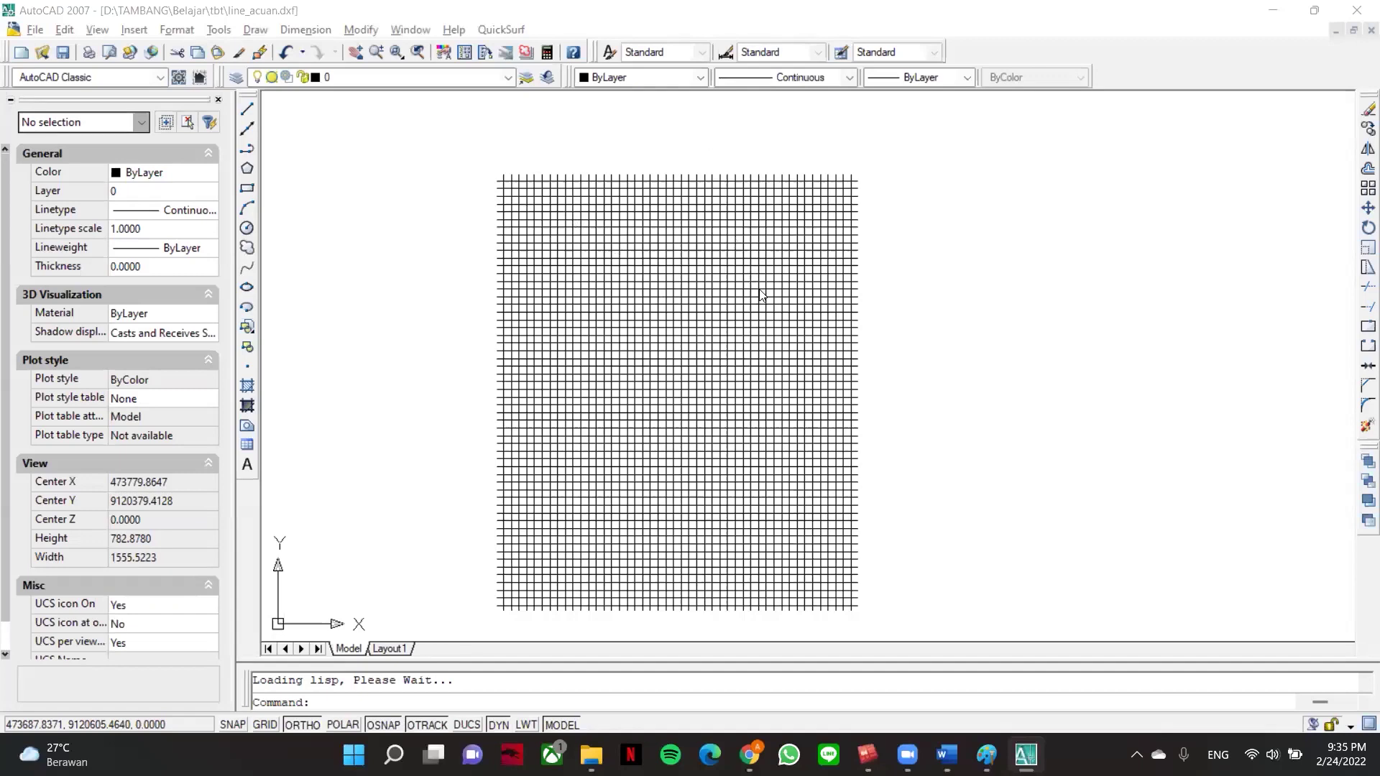
# - Examine the overall grid of vertical and horizontal lines in the finished drawing line_acuan.dxf
pyautogui.scroll(3, 760, 293)
pyautogui.scroll(-8, 758, 263)
pyautogui.moveTo(757, 263); pyautogui.dragTo(670, 243, button='middle')
pyautogui.scroll(3, 659, 241)
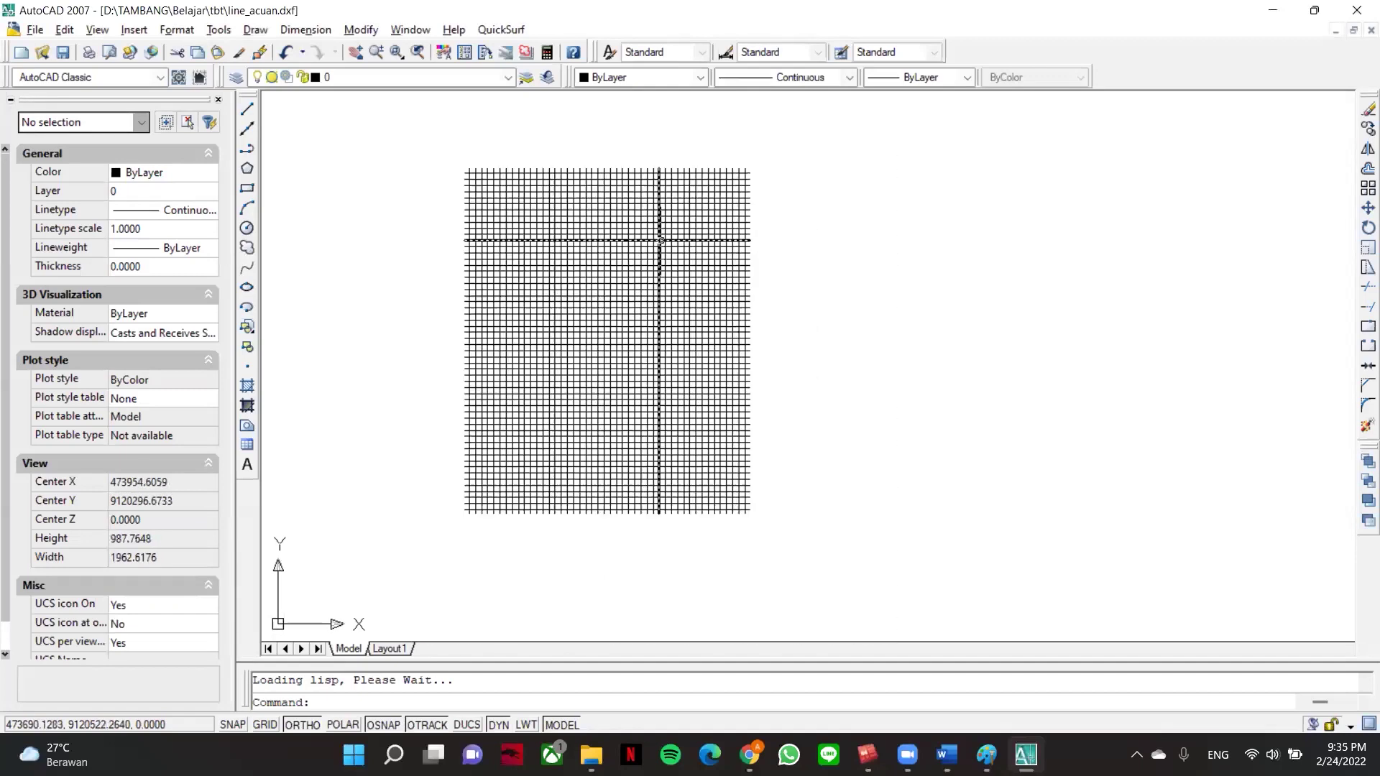
pyautogui.scroll(2, 706, 256)
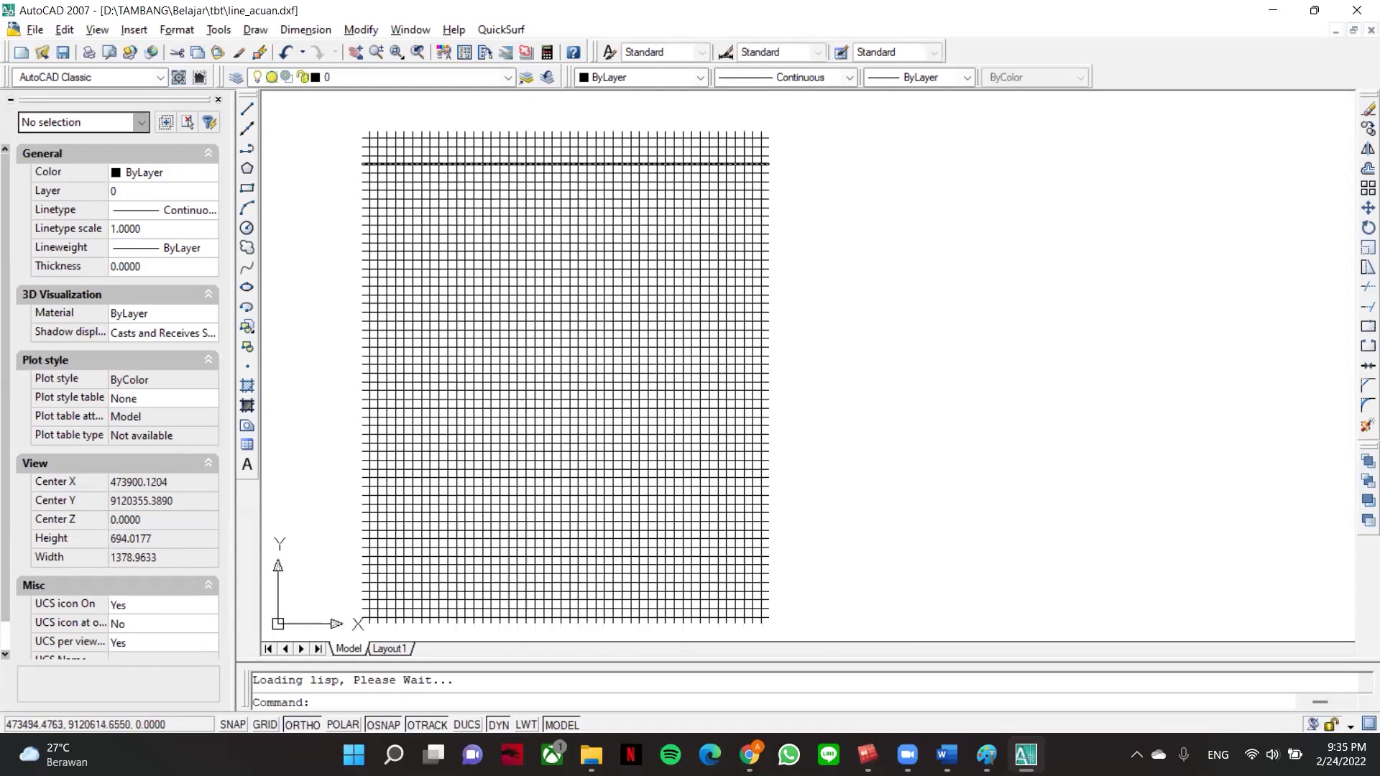
pyautogui.scroll(-2, 773, 574)
pyautogui.scroll(4, 820, 532)
pyautogui.scroll(-2, 841, 514)
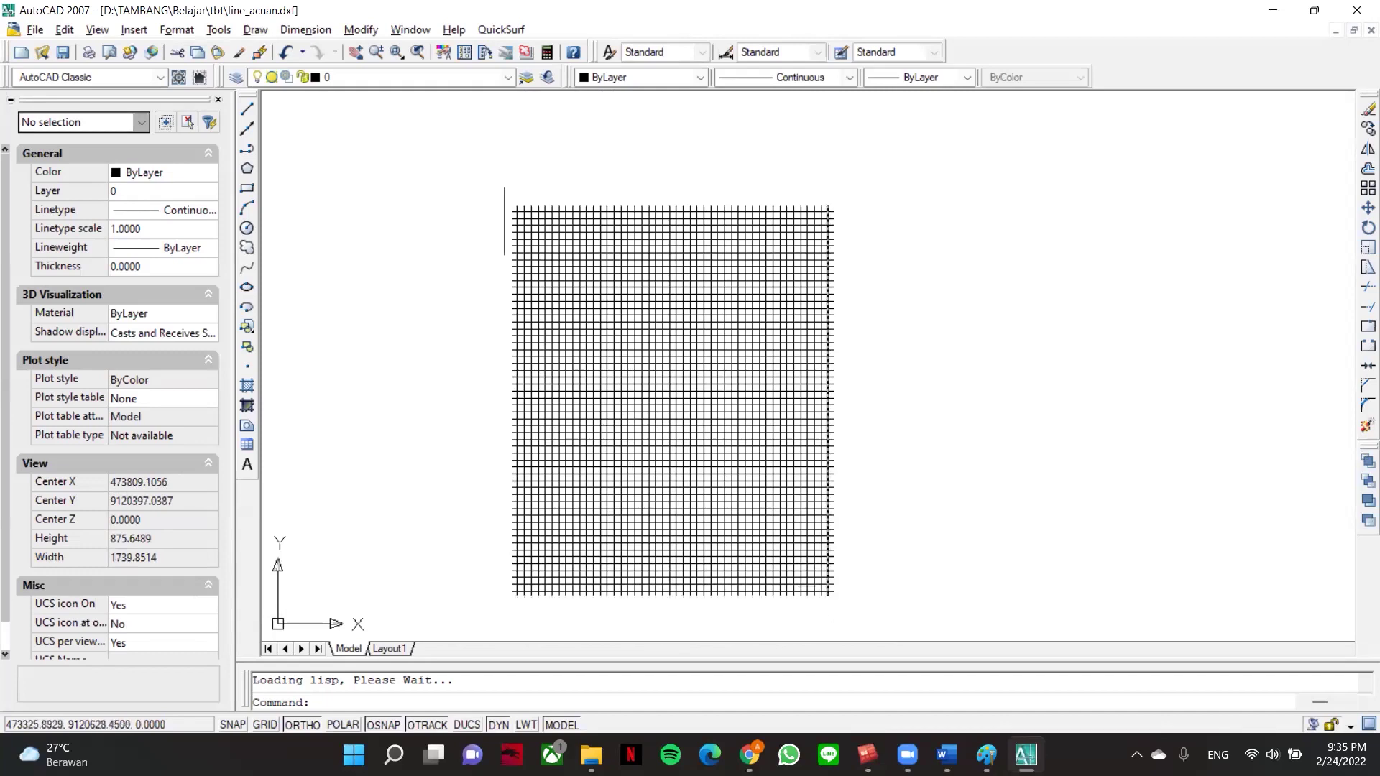
# - Inspect the first vertical line and the line spacing around the grid's upper-left corner
pyautogui.scroll(2, 521, 207)
pyautogui.scroll(1, 509, 207)
pyautogui.click(513, 210)
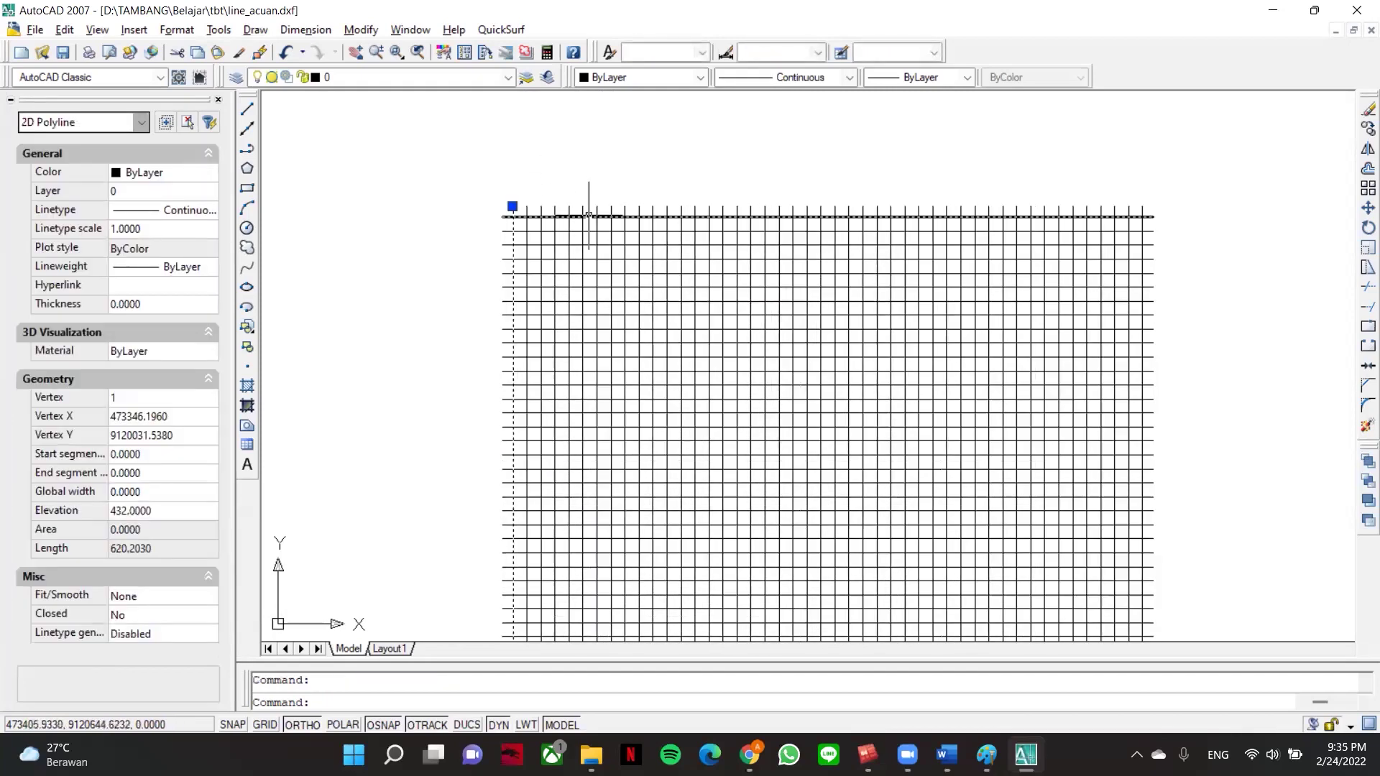
pyautogui.press('Escape')
pyautogui.scroll(-2, 521, 174)
pyautogui.moveTo(594, 218); pyautogui.dragTo(521, 174, button='middle')
pyautogui.scroll(-4, 594, 174)
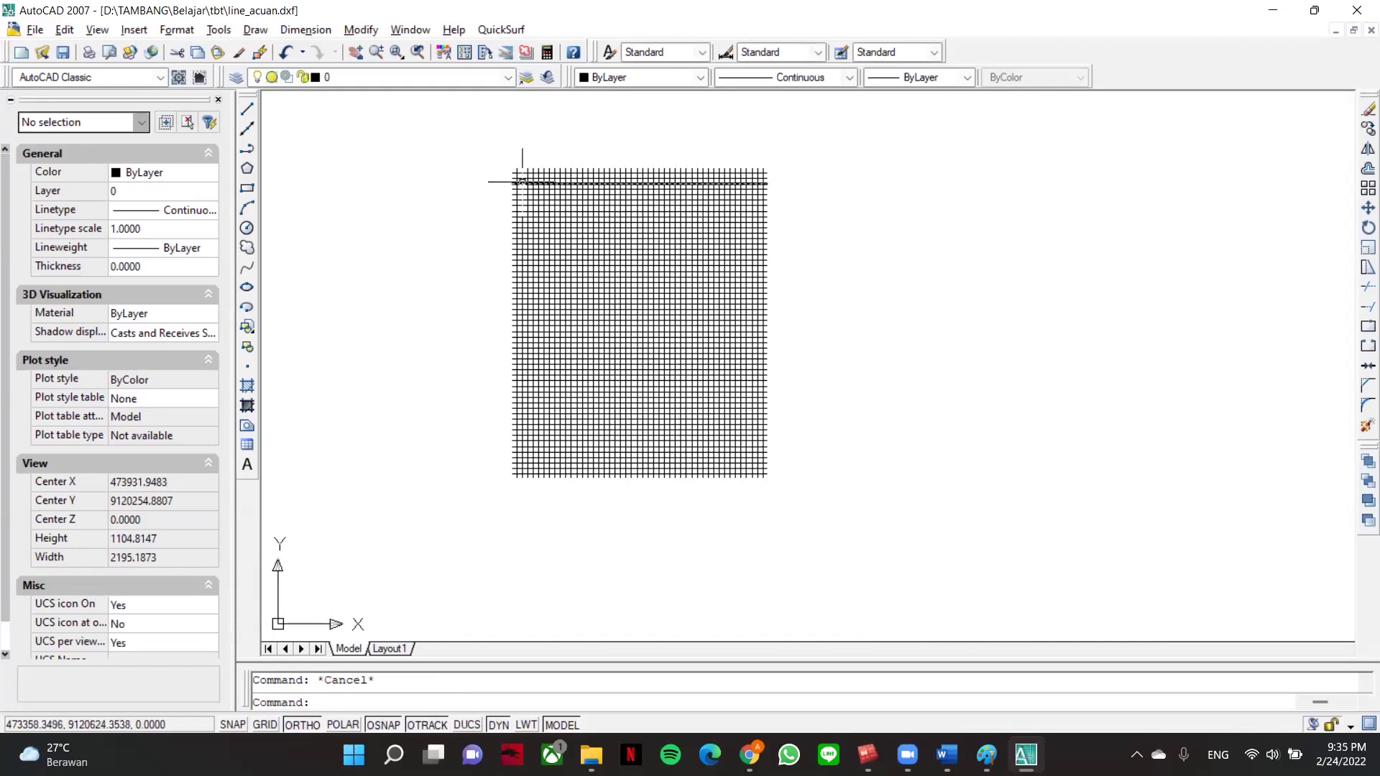
pyautogui.scroll(5, 522, 182)
pyautogui.scroll(3, 508, 166)
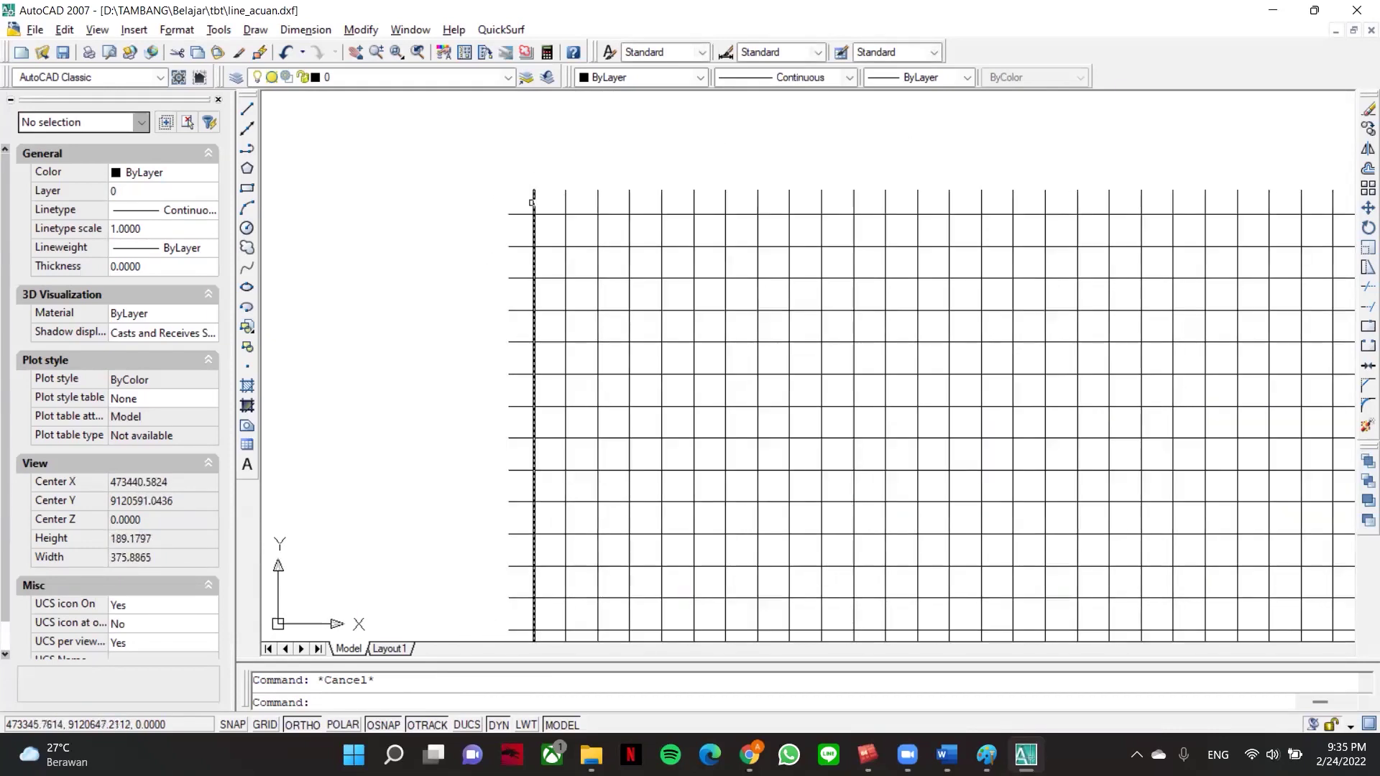
pyautogui.scroll(-2, 597, 252)
pyautogui.moveTo(598, 251); pyautogui.dragTo(488, 227, button='middle')
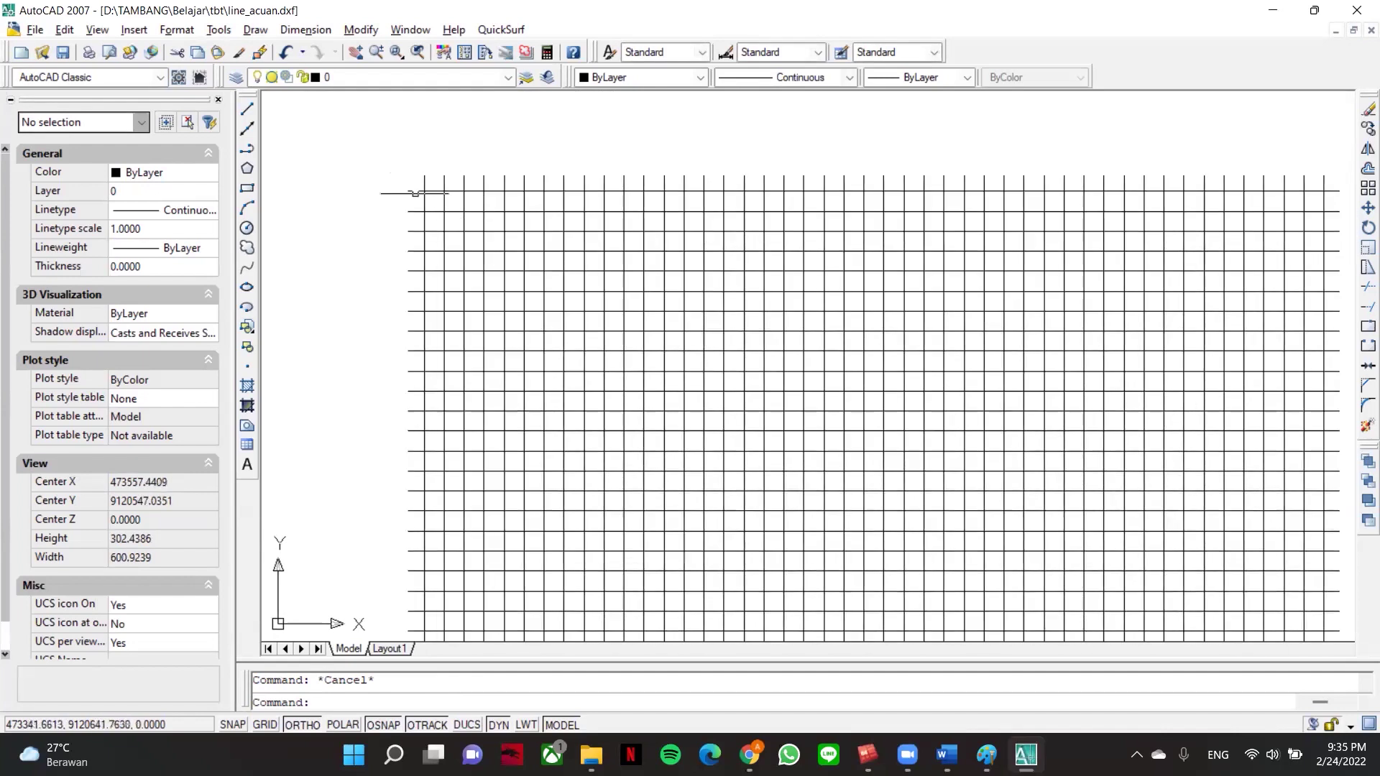
pyautogui.scroll(-4, 546, 201)
pyautogui.scroll(5, 473, 191)
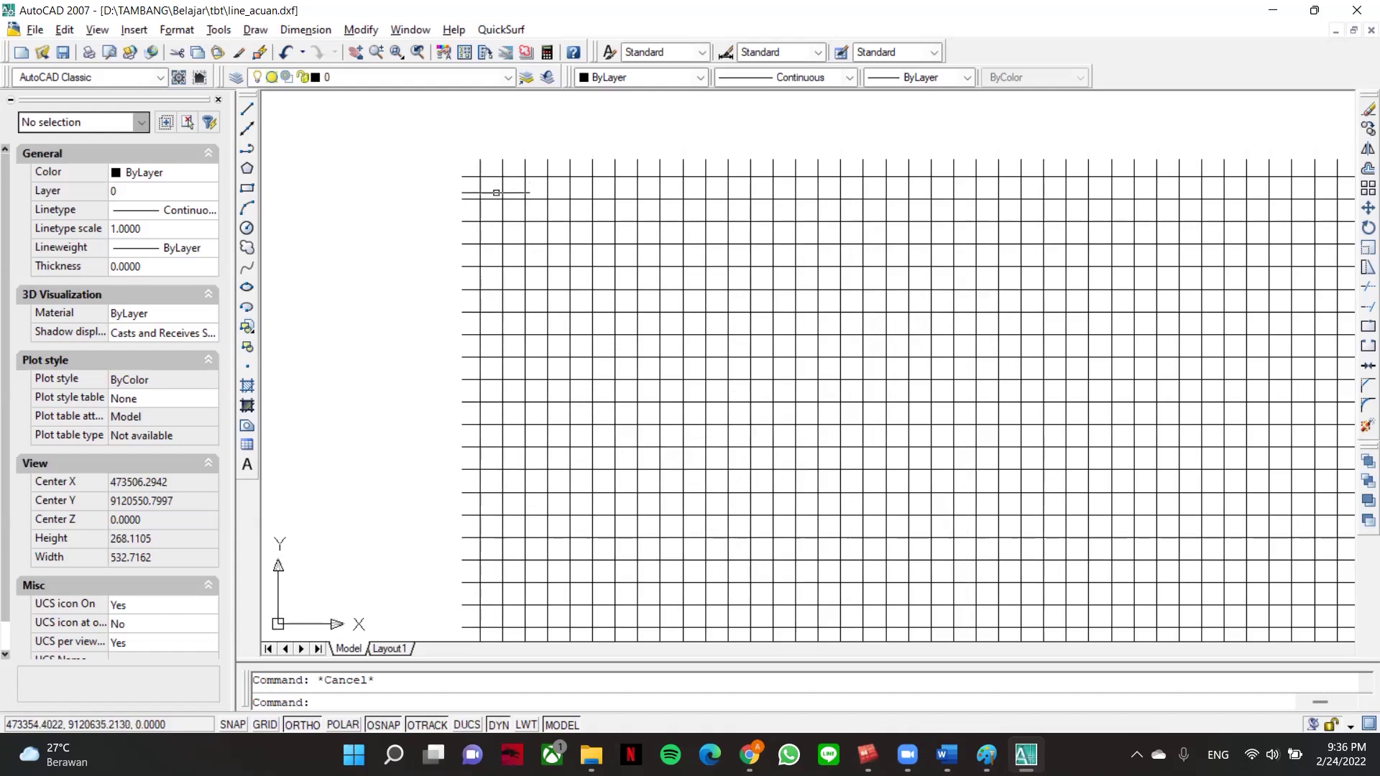
pyautogui.scroll(-6, 640, 224)
pyautogui.moveTo(654, 227); pyautogui.dragTo(607, 194, button='middle')
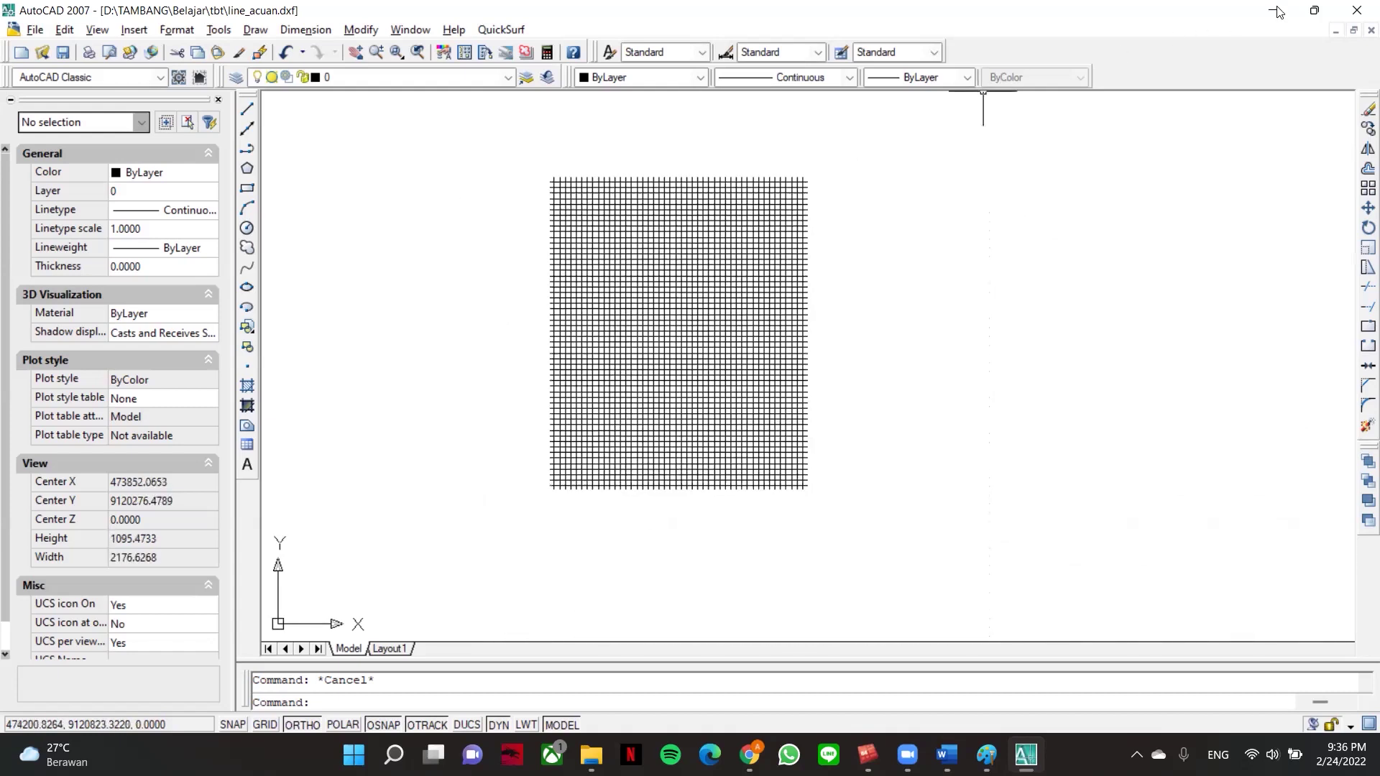
# - Close AutoCAD without saving the changes to line_acuan.dxf, and switch to Surpac
pyautogui.click(1357, 8)
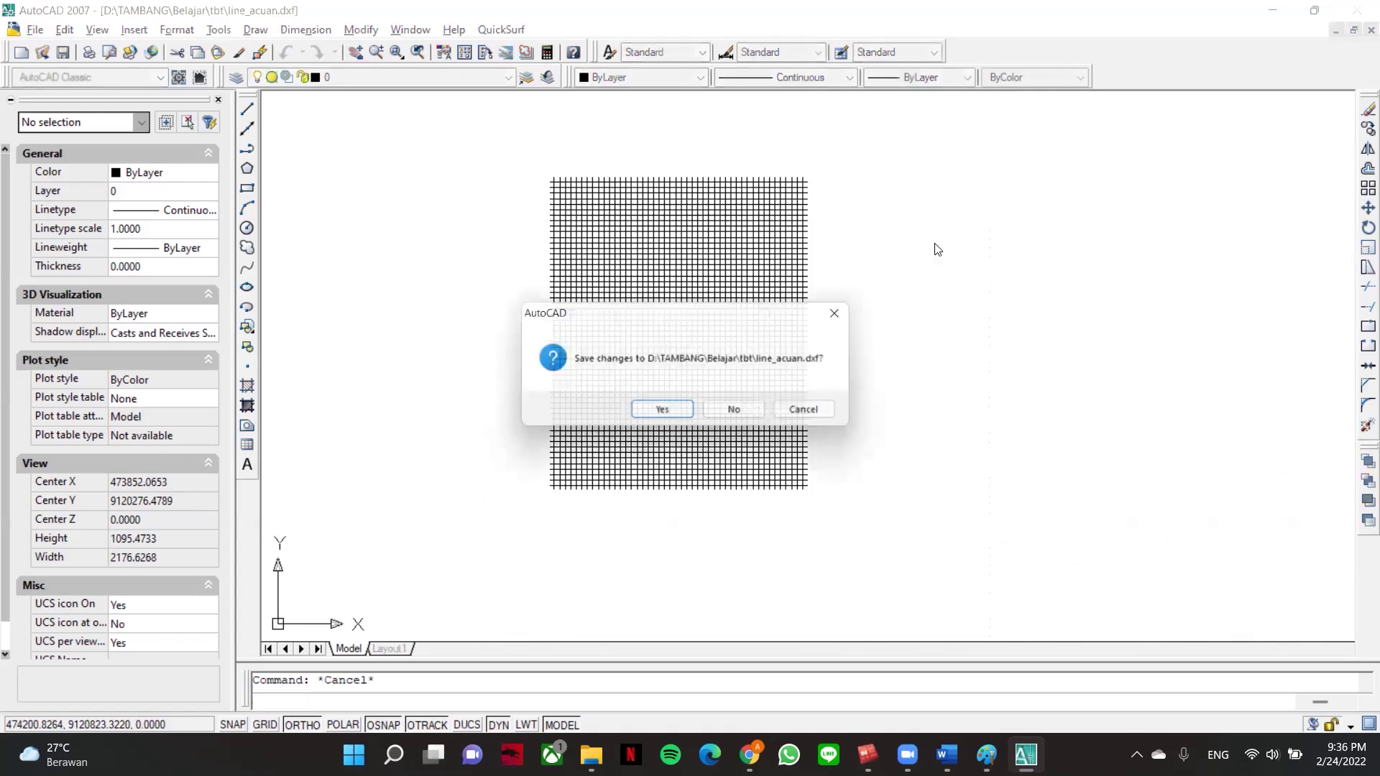
pyautogui.click(740, 411)
pyautogui.click(743, 411)
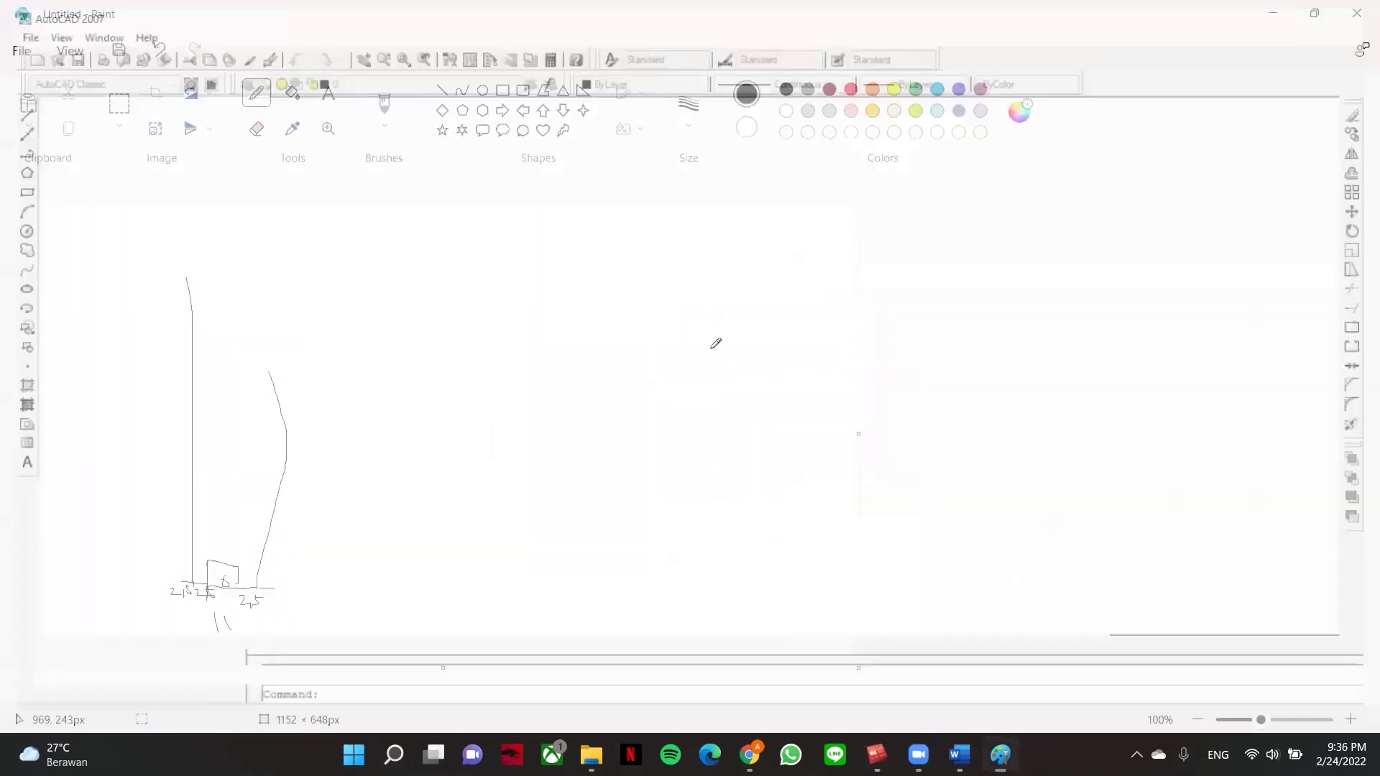
pyautogui.hotkey('alt', 'Tab')
pyautogui.hotkey('alt', 'Tab')
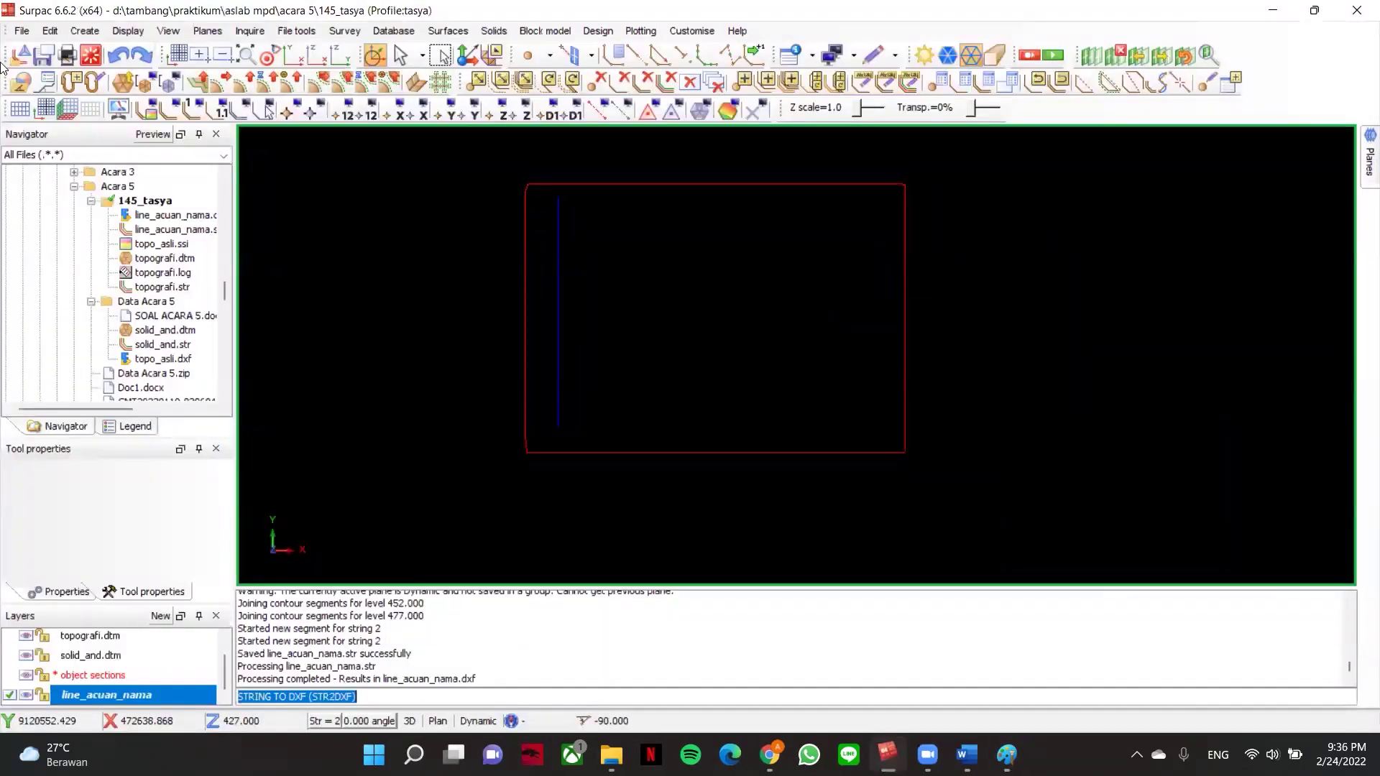
# - Start importing a DXF file to a string/DTM file and browse to the tbt folder under TAMBANG > Belajar
pyautogui.click(20, 31)
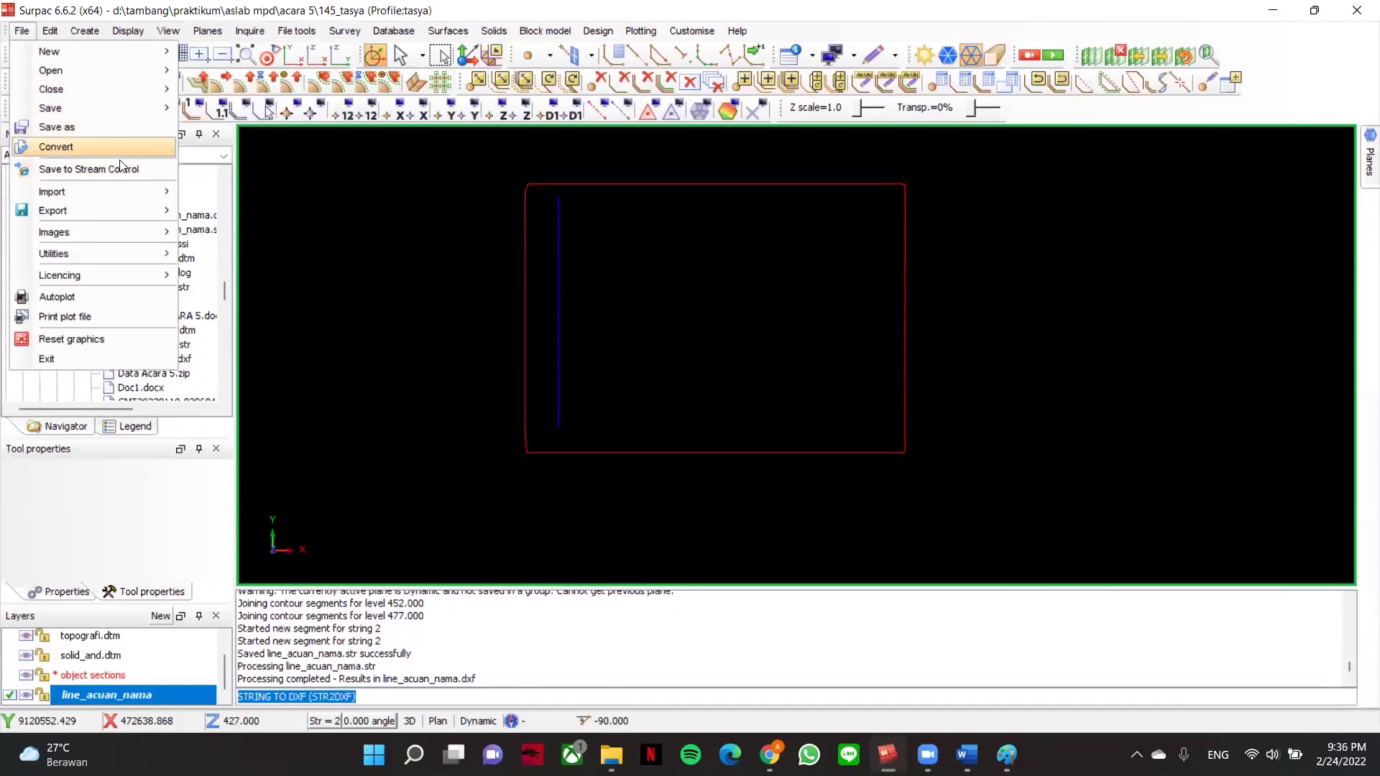
pyautogui.moveTo(125, 189)
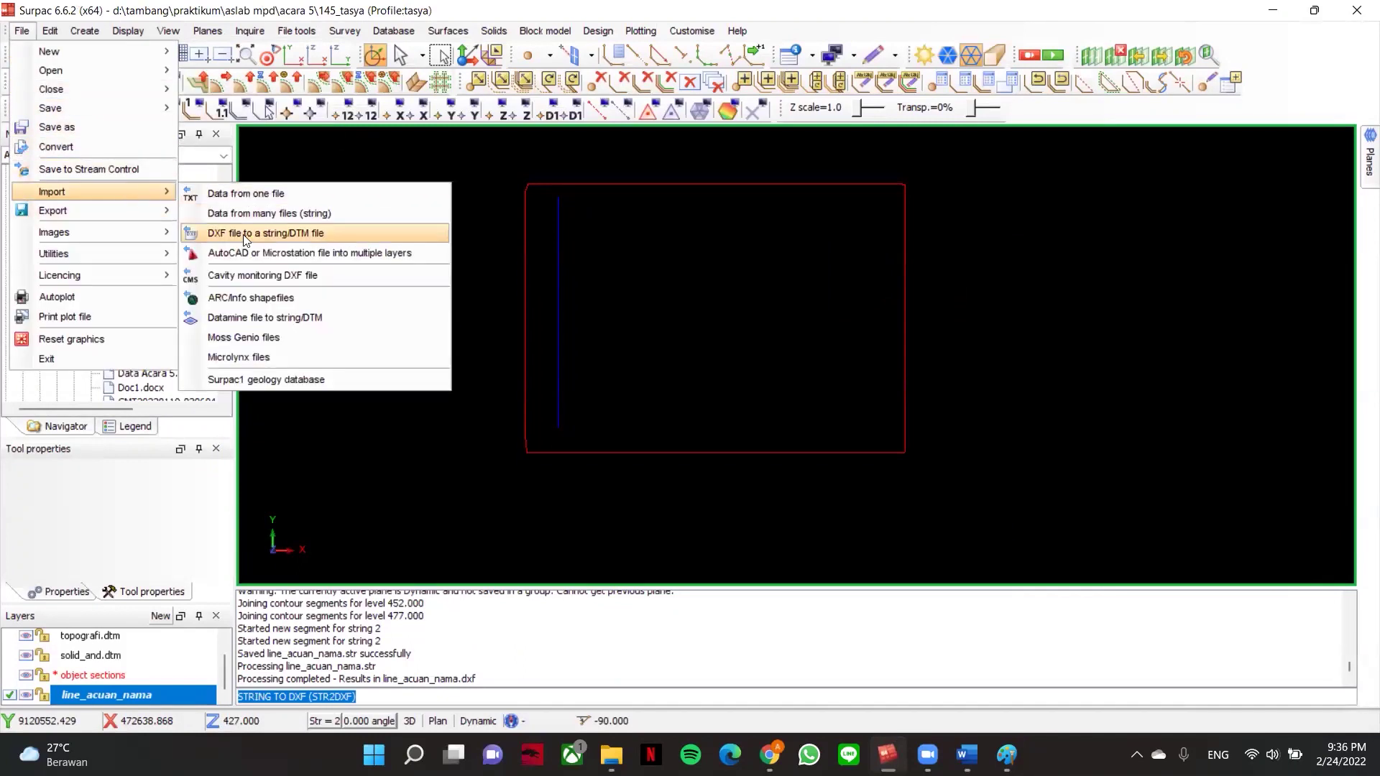
pyautogui.click(267, 230)
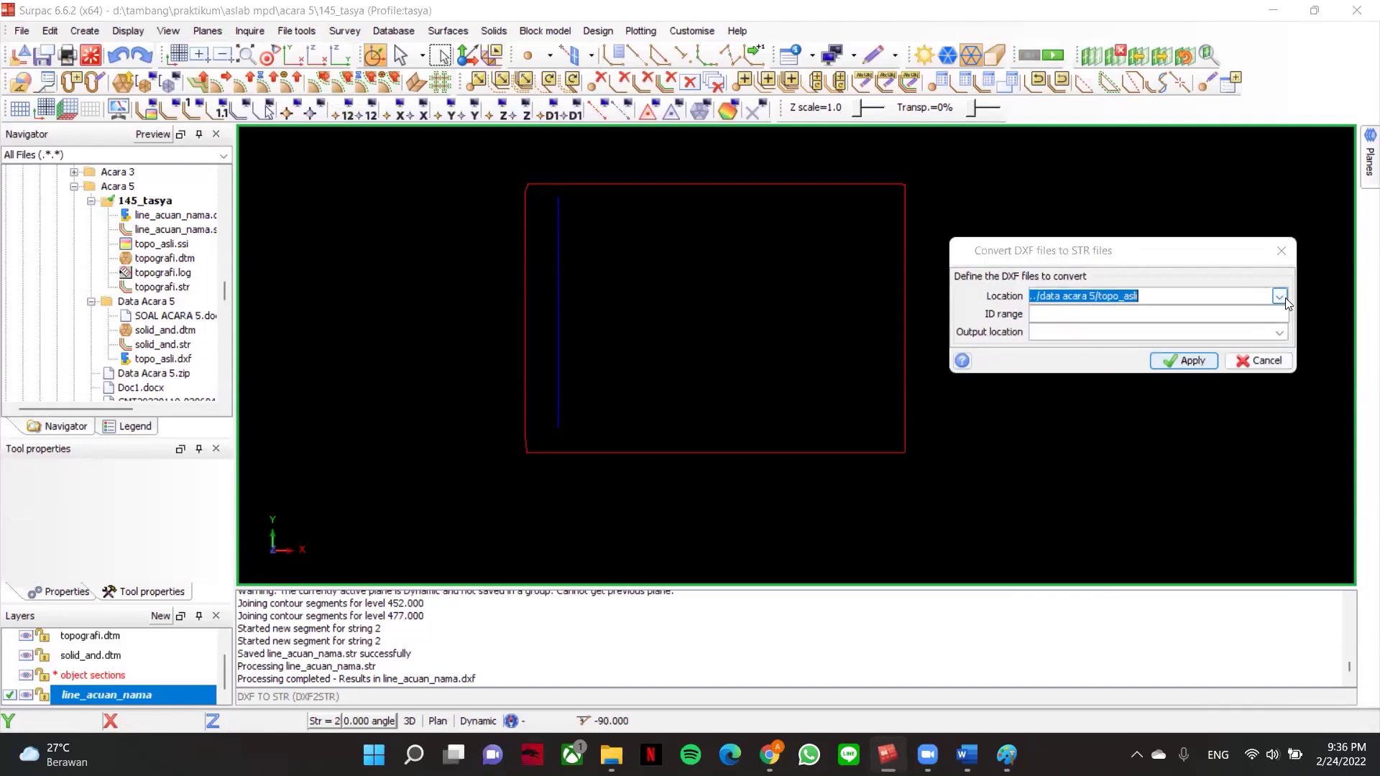
pyautogui.click(1285, 298)
pyautogui.click(1222, 219)
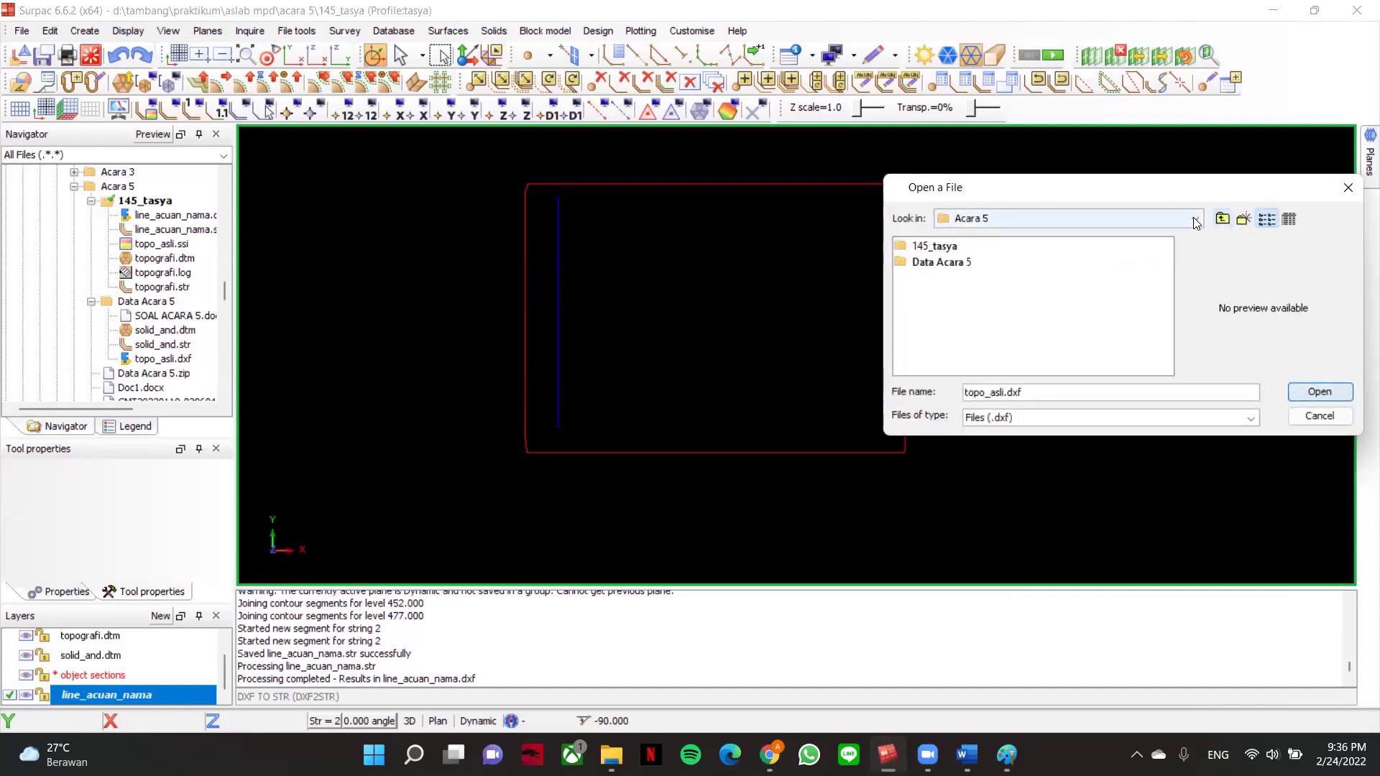
pyautogui.click(1078, 219)
pyautogui.scroll(2, 1057, 280)
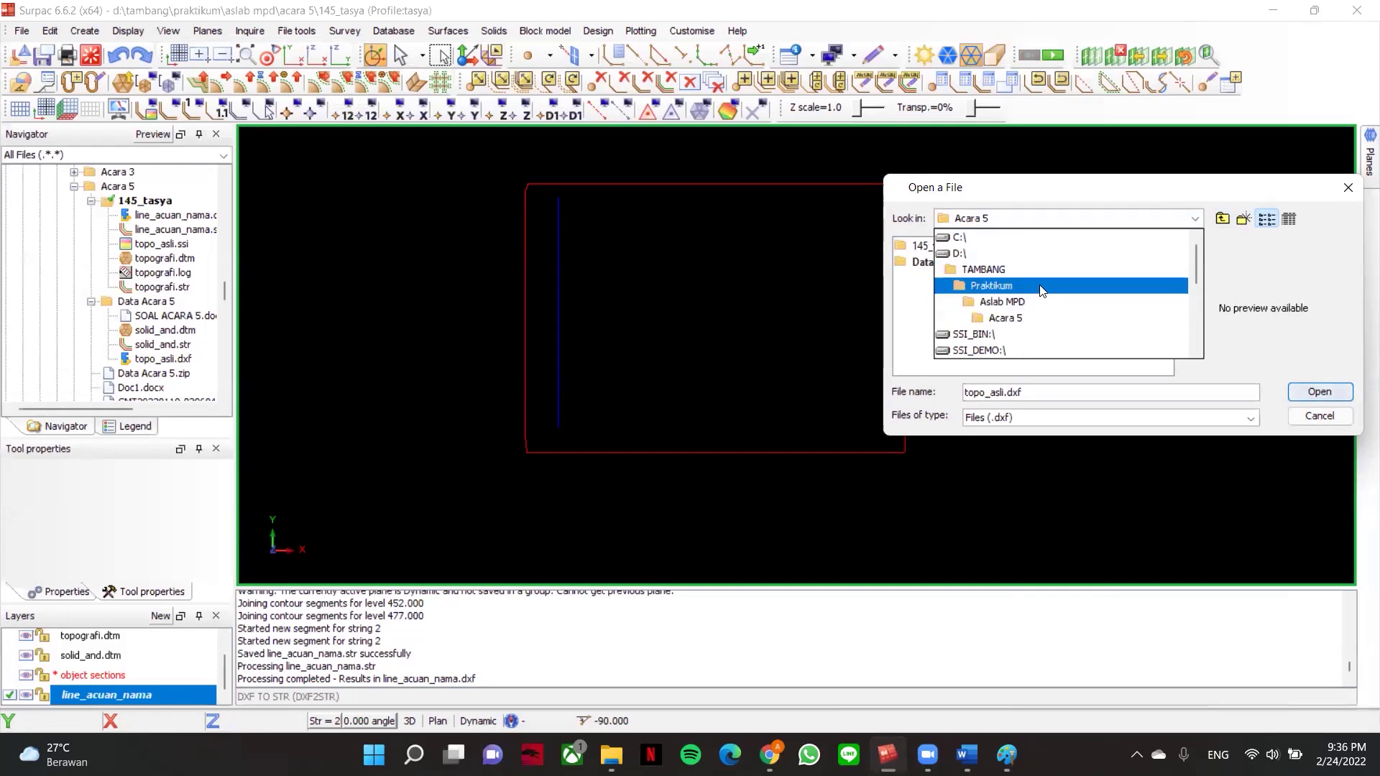
pyautogui.click(1017, 271)
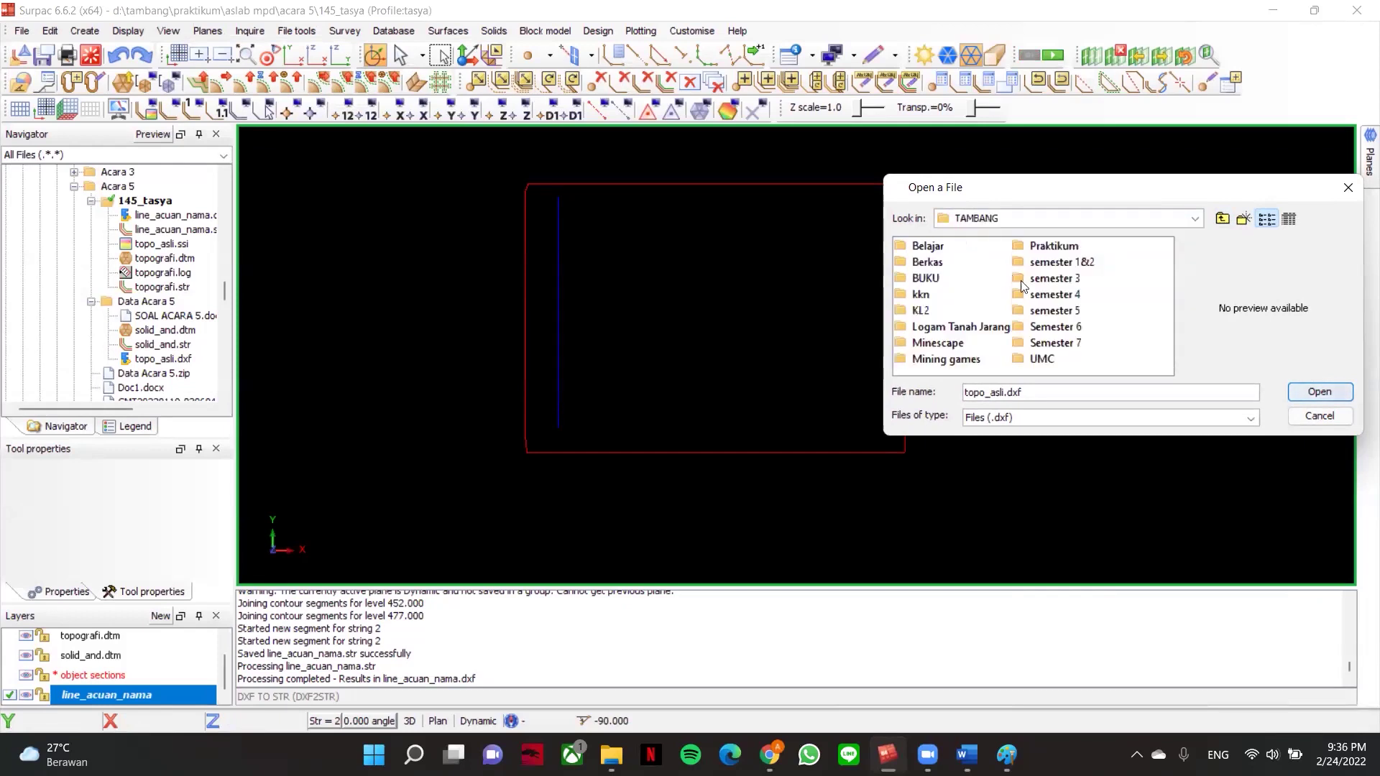
pyautogui.doubleClick(936, 247)
pyautogui.doubleClick(1064, 263)
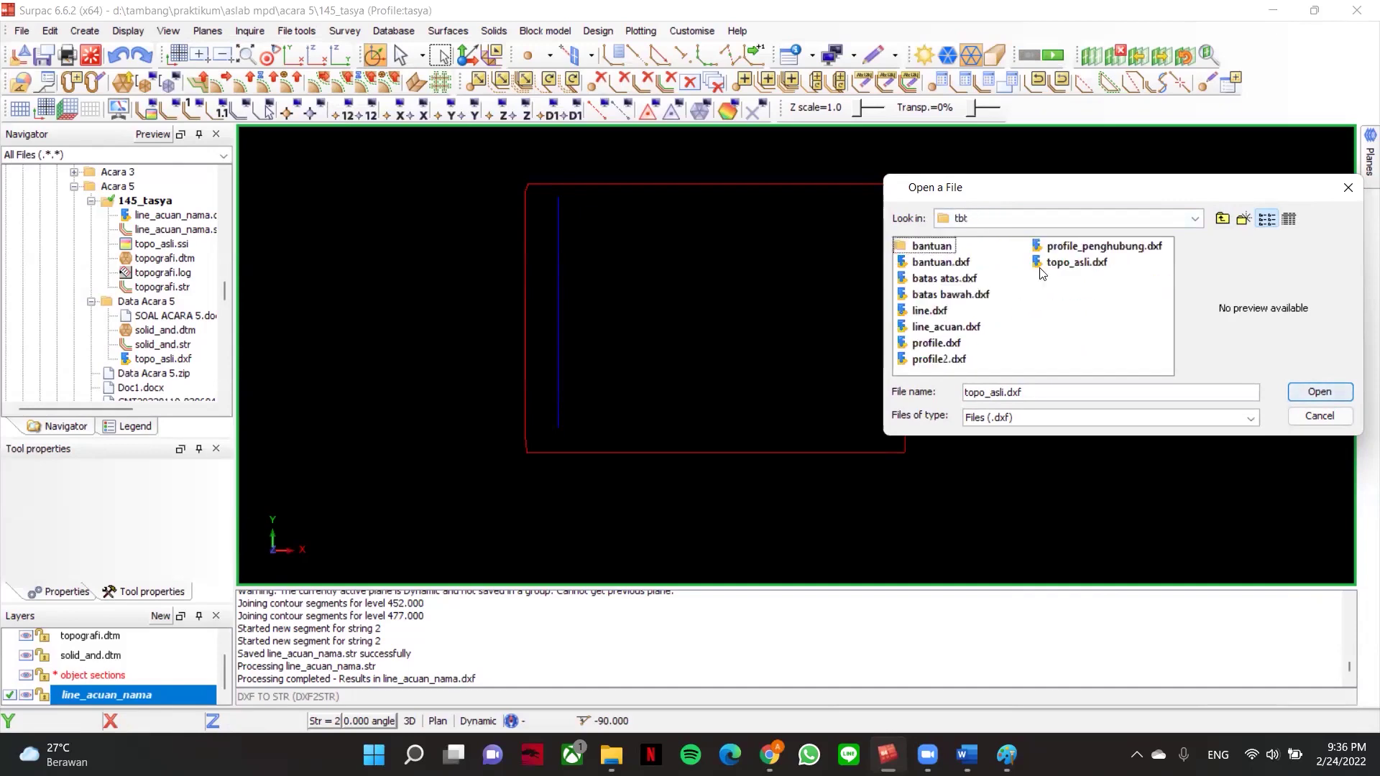
# - Convert line_acuan.dxf to a string file
pyautogui.click(961, 263)
pyautogui.doubleClick(948, 329)
pyautogui.click(1180, 363)
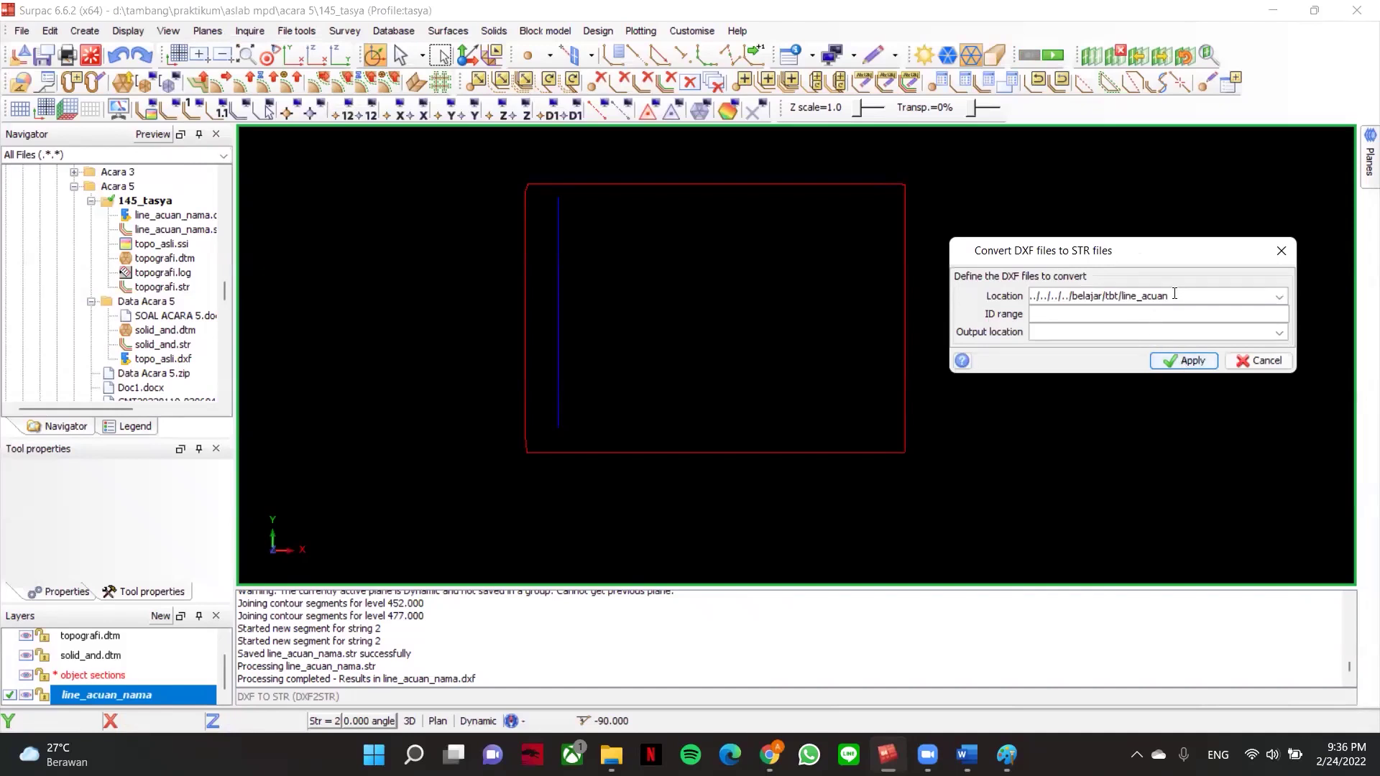
pyautogui.click(1184, 360)
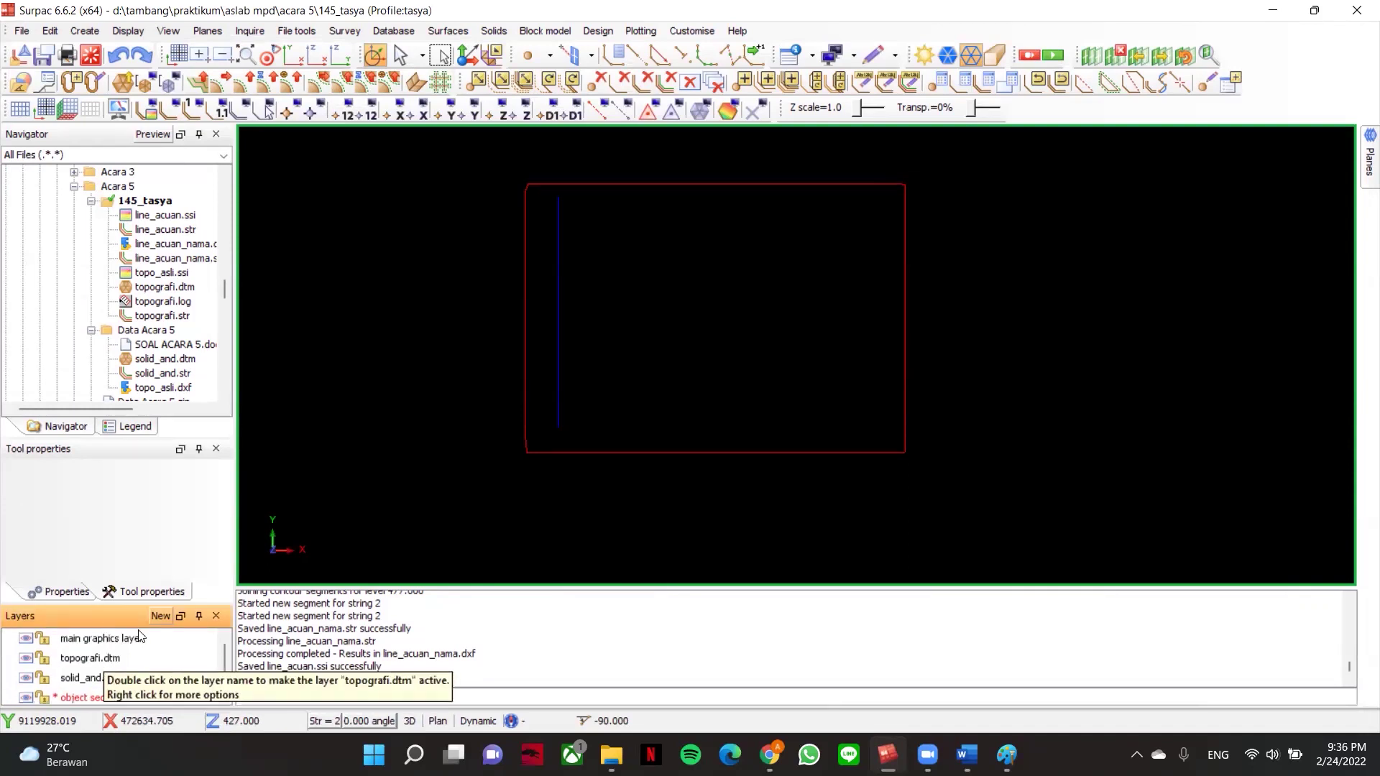
# - Reset the graphics without saving the layer changes and open line_acuan.str in the viewport
pyautogui.click(91, 55)
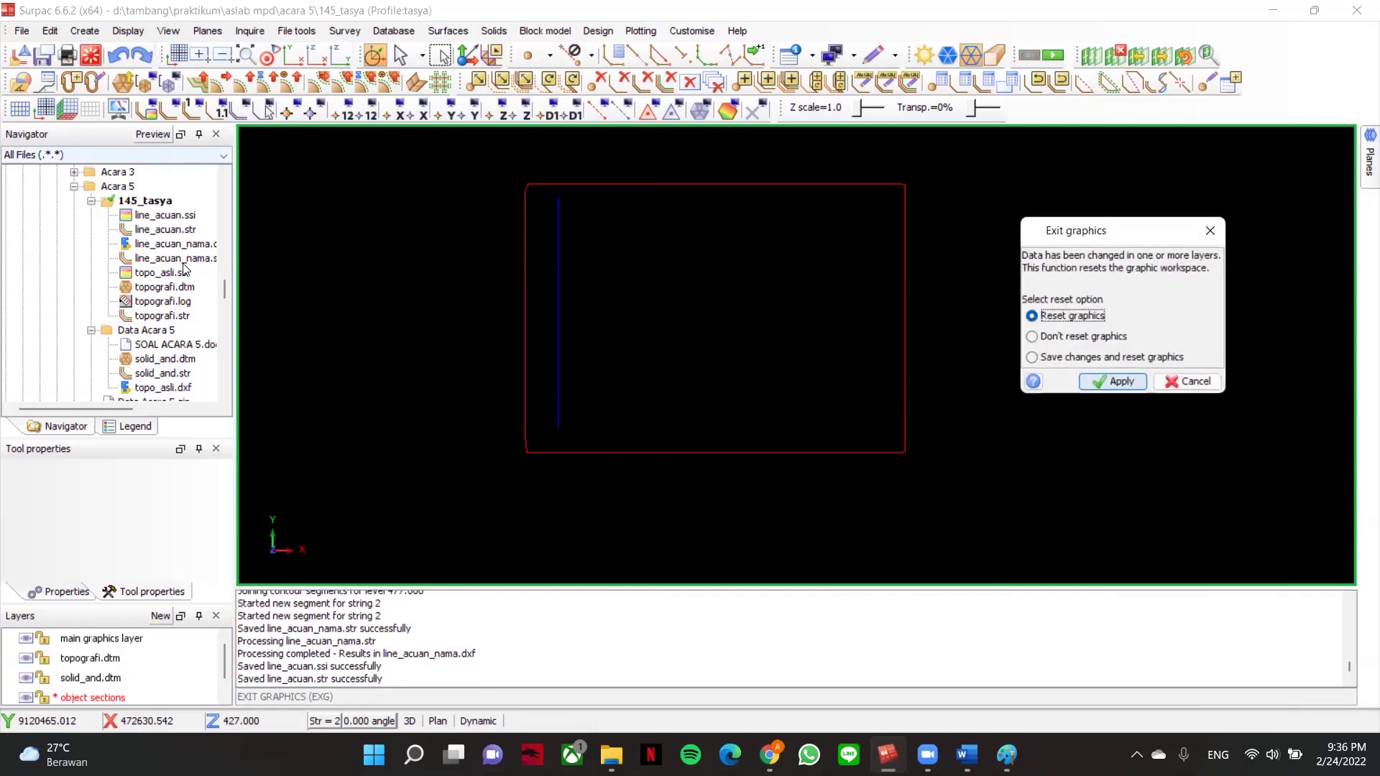
pyautogui.click(1113, 382)
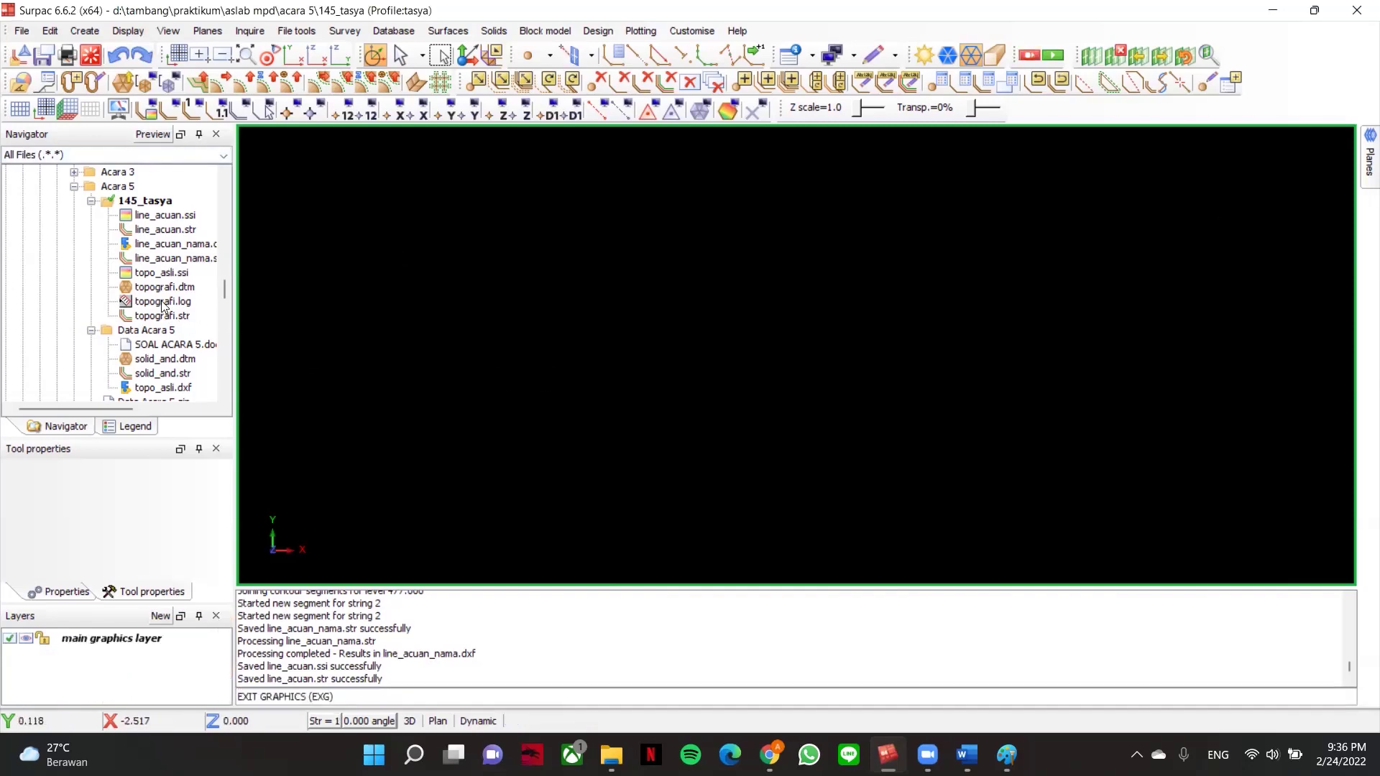
pyautogui.scroll(-1, 161, 286)
pyautogui.scroll(1, 156, 257)
pyautogui.moveTo(165, 229); pyautogui.dragTo(827, 268)
# - Examine the imported line grid and its line ends around the upper-right corner
pyautogui.scroll(-3, 827, 268)
pyautogui.scroll(1, 706, 240)
pyautogui.moveTo(706, 240); pyautogui.dragTo(583, 170, button='middle')
pyautogui.scroll(1, 583, 180)
pyautogui.scroll(-2, 772, 173)
pyautogui.scroll(1, 808, 230)
pyautogui.scroll(2, 827, 216)
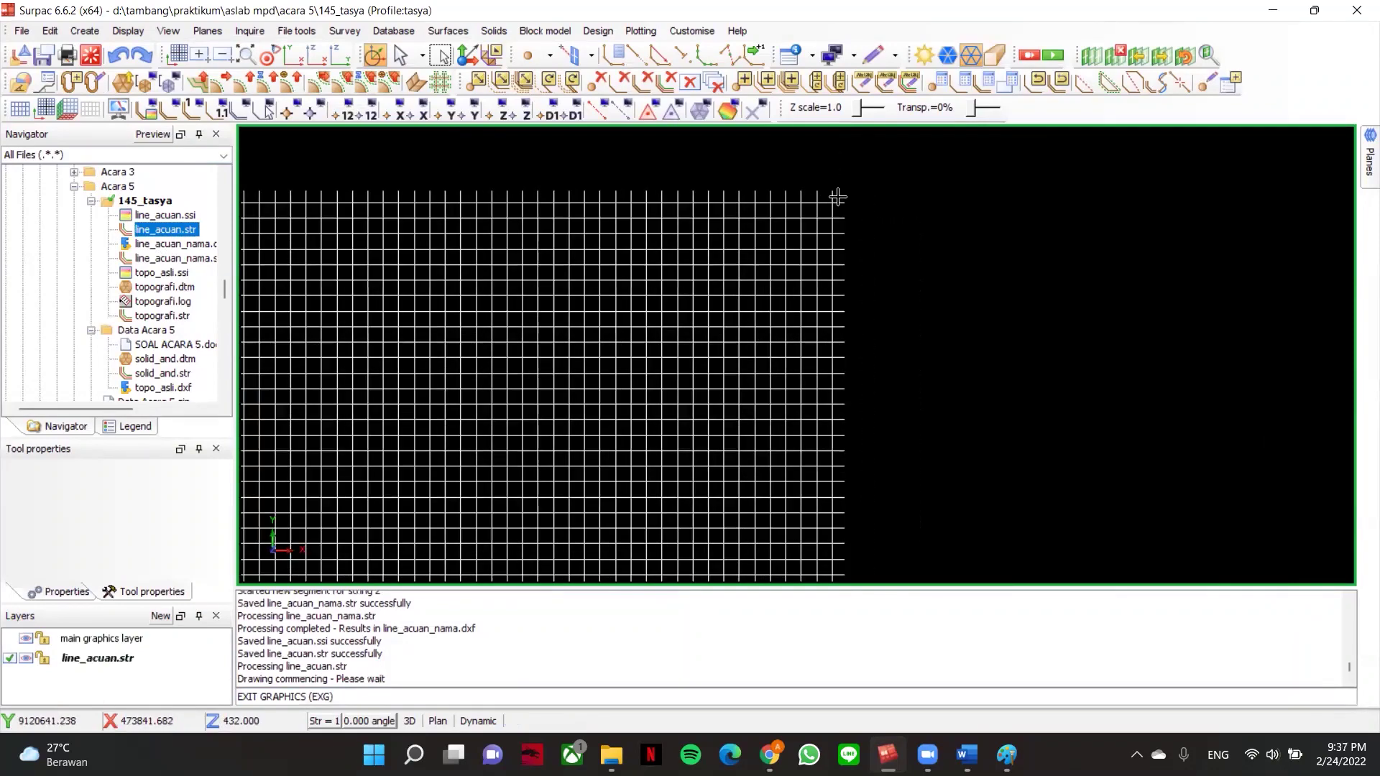
pyautogui.scroll(1, 839, 196)
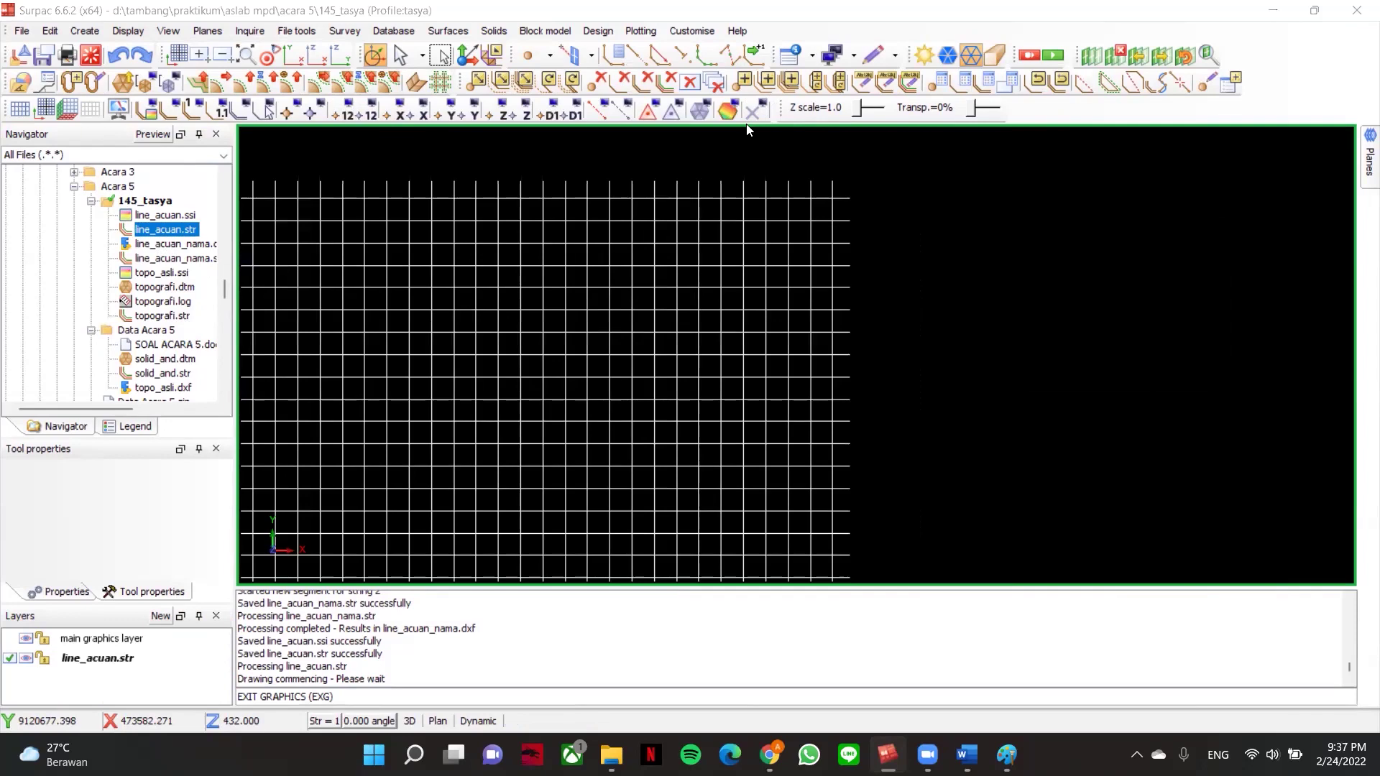
# - View the grid edge-on in section, return to plan view and look over the whole grid
pyautogui.click(293, 55)
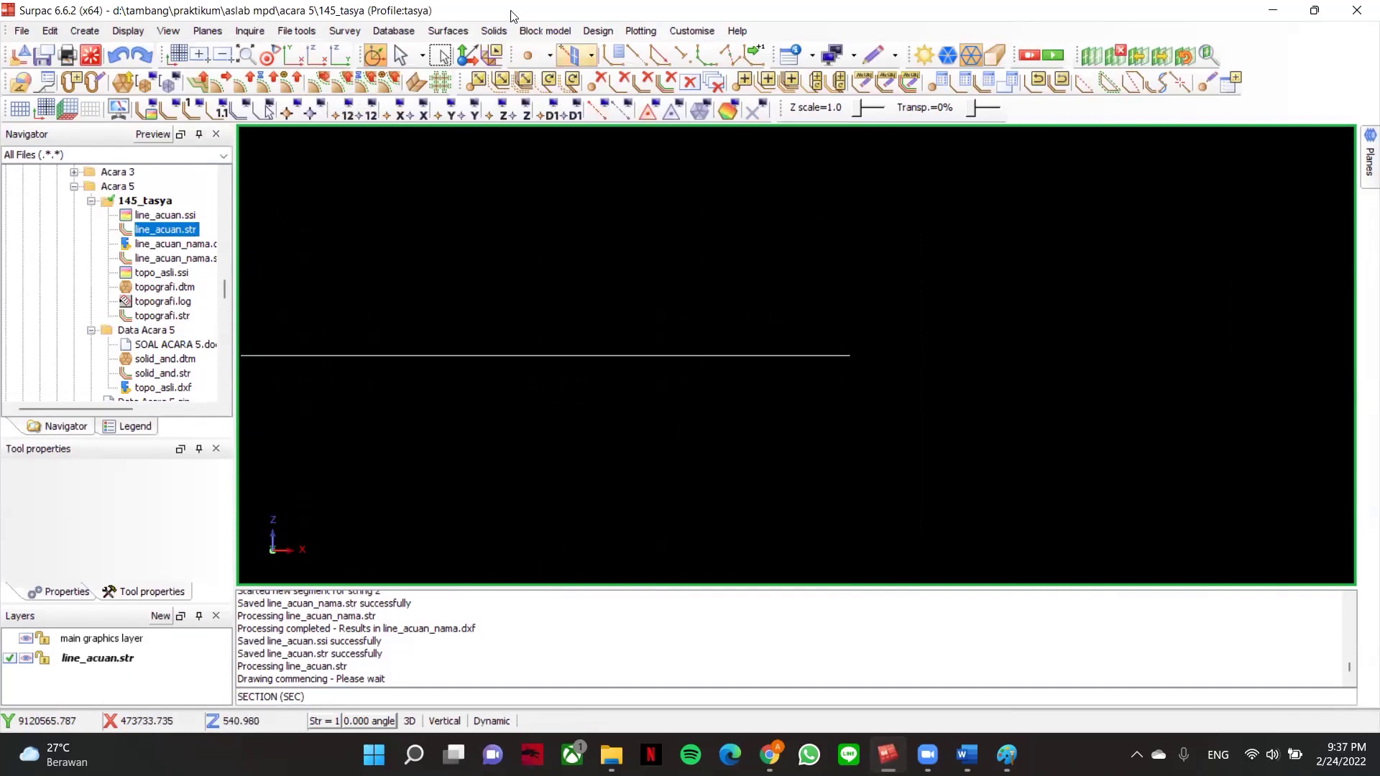
pyautogui.click(293, 56)
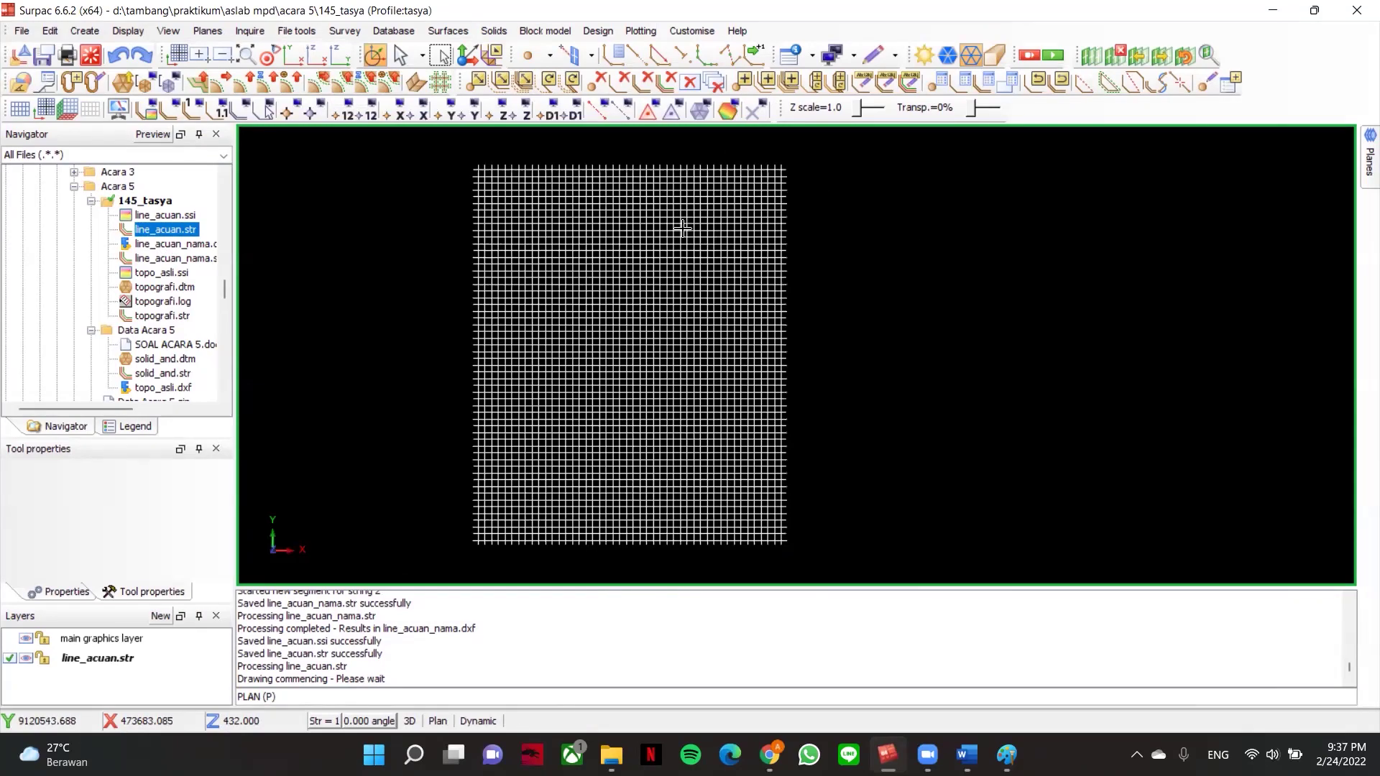
pyautogui.scroll(-1, 710, 223)
pyautogui.moveTo(766, 274); pyautogui.dragTo(705, 221, button='middle')
pyautogui.scroll(1, 733, 258)
pyautogui.scroll(1, 718, 239)
pyautogui.scroll(-1, 705, 221)
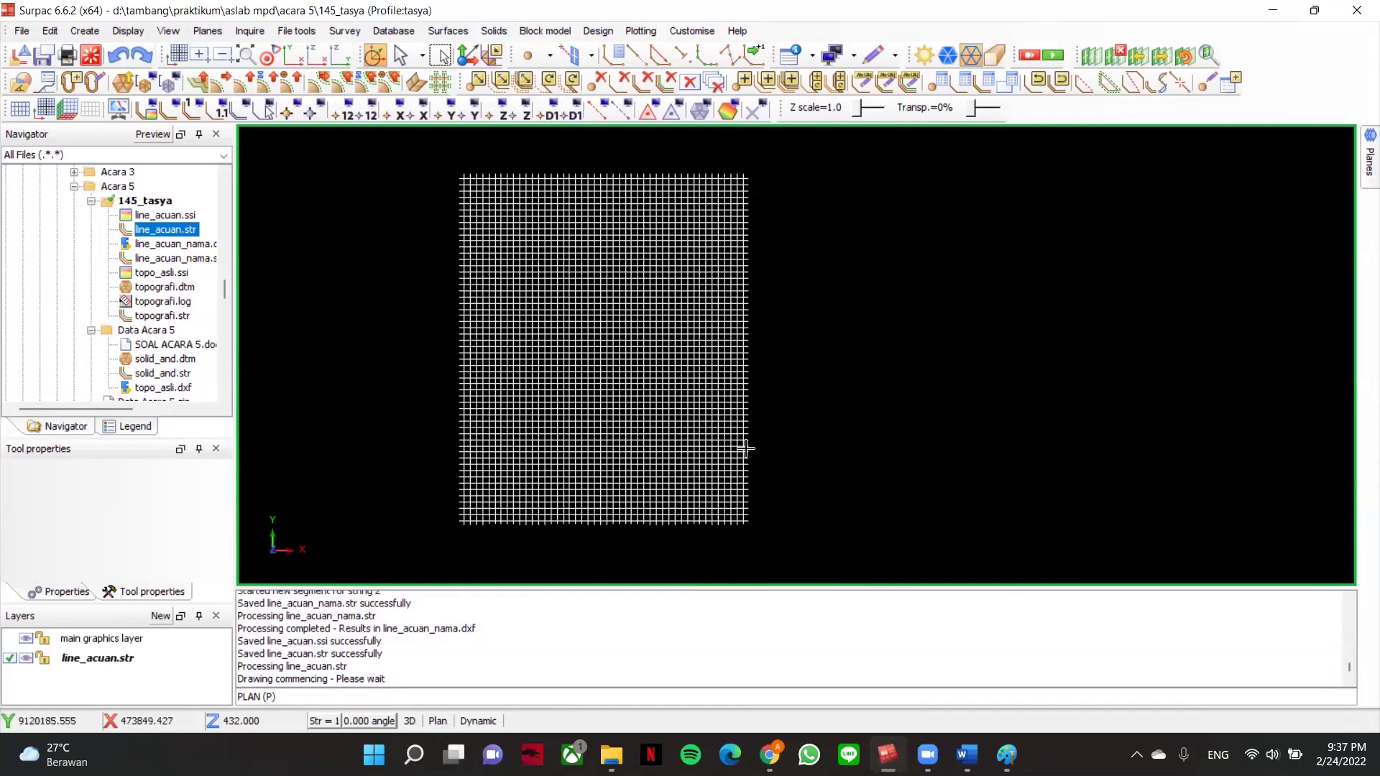
pyautogui.scroll(1, 757, 467)
pyautogui.moveTo(757, 467); pyautogui.dragTo(749, 492, button='middle')
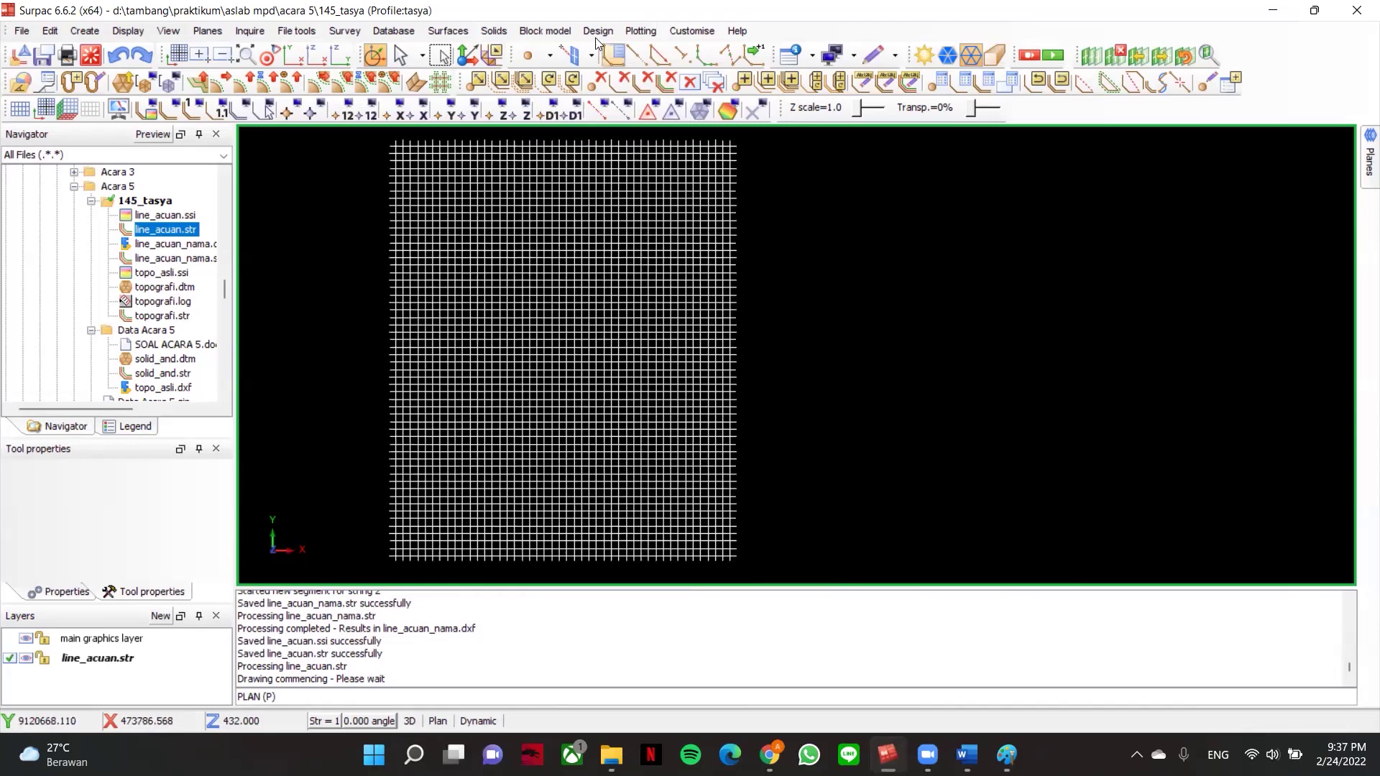
pyautogui.click(559, 33)
pyautogui.moveTo(598, 31)
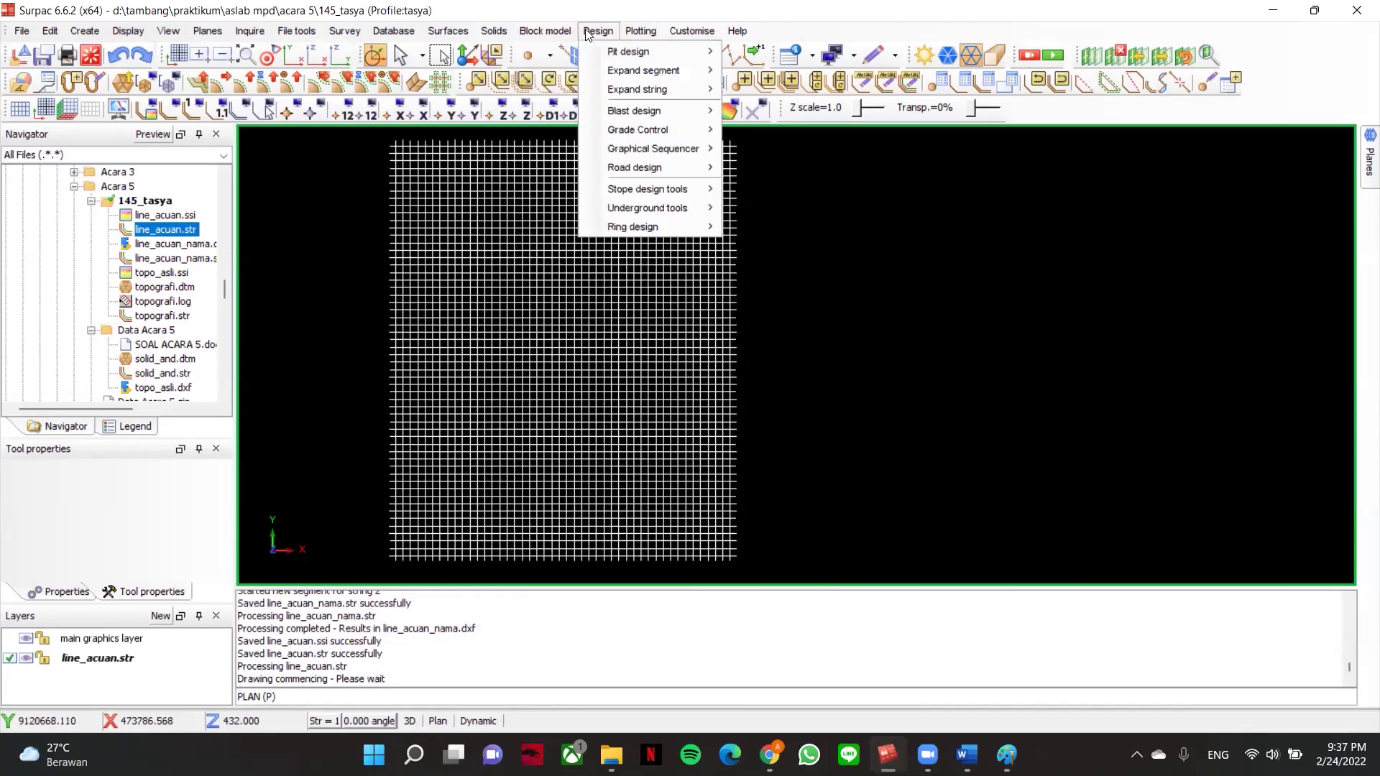
pyautogui.moveTo(657, 211)
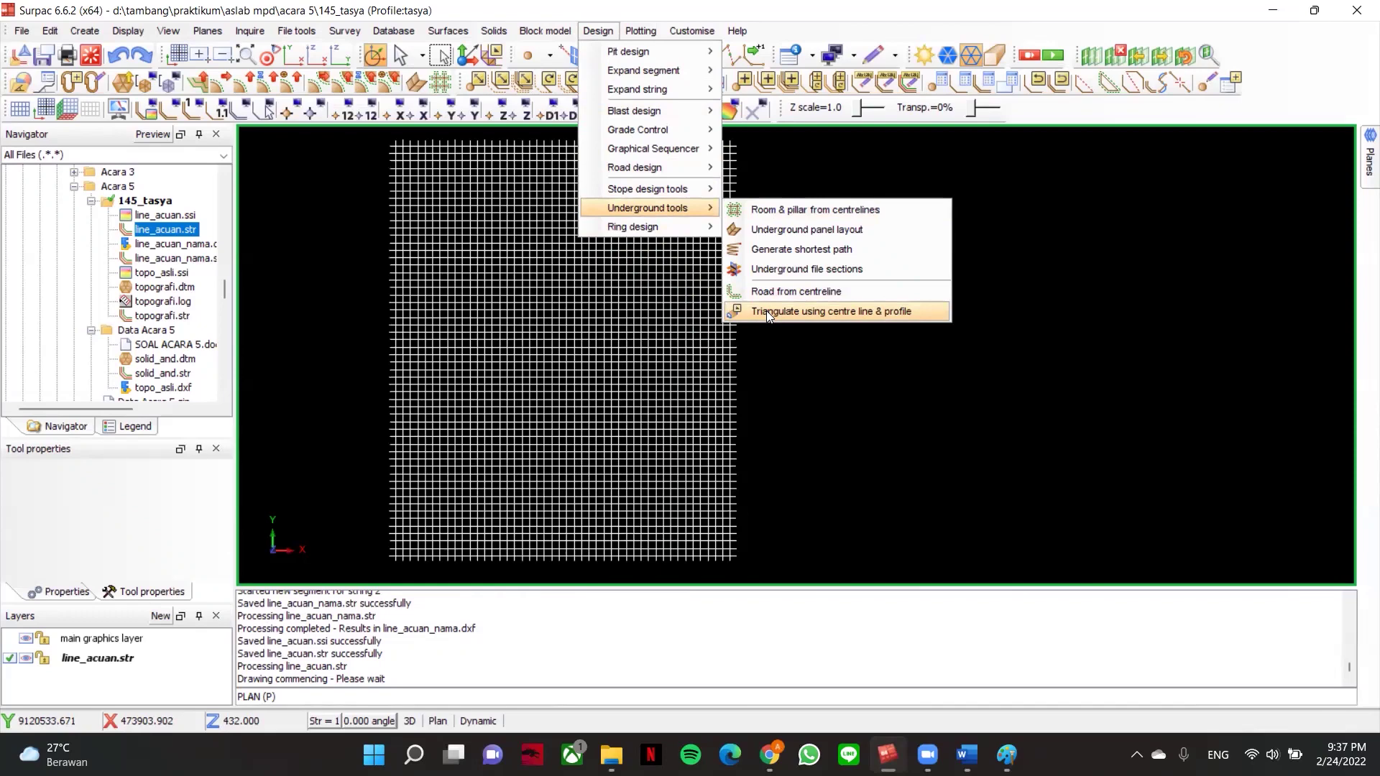
pyautogui.click(890, 305)
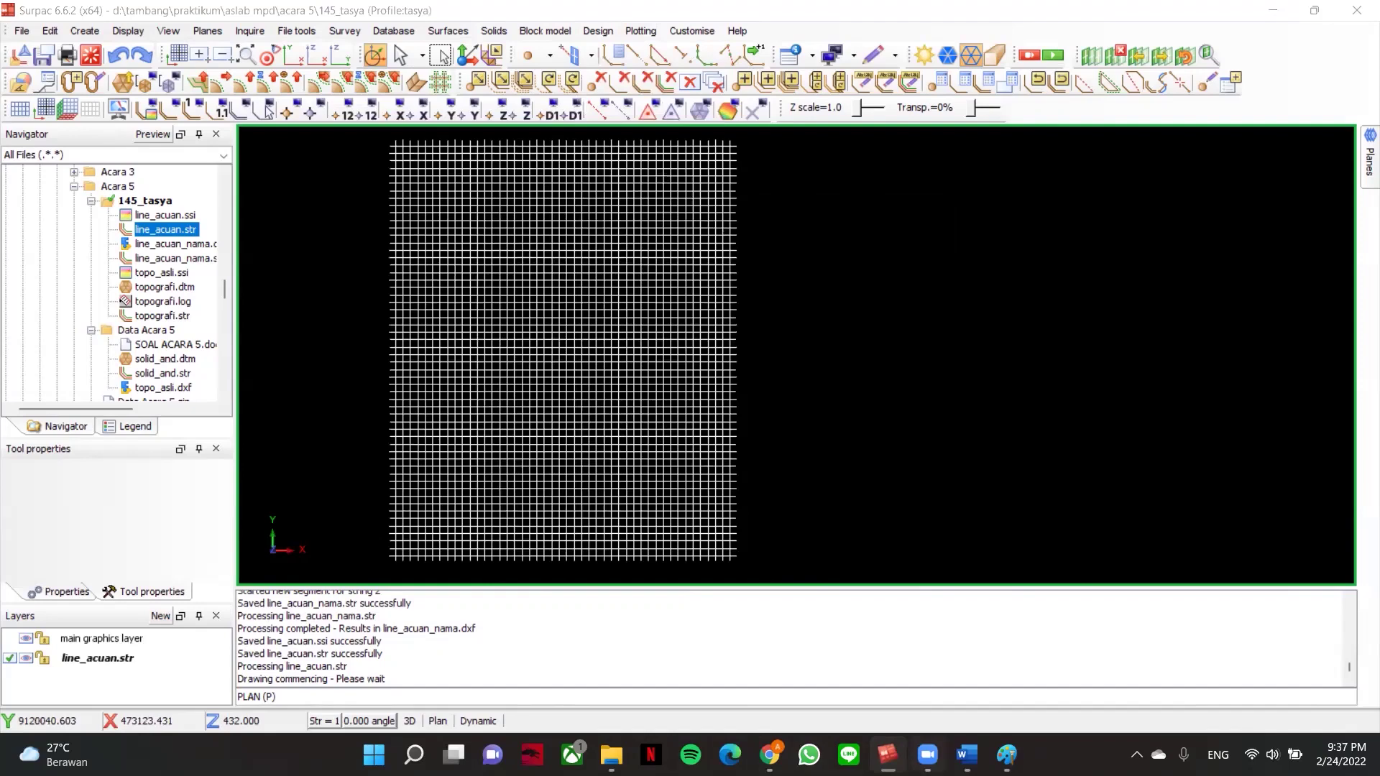
# - Switch to Paint and sketch an arched tunnel cross-section beside the pillar spacing sketch
pyautogui.click(1006, 754)
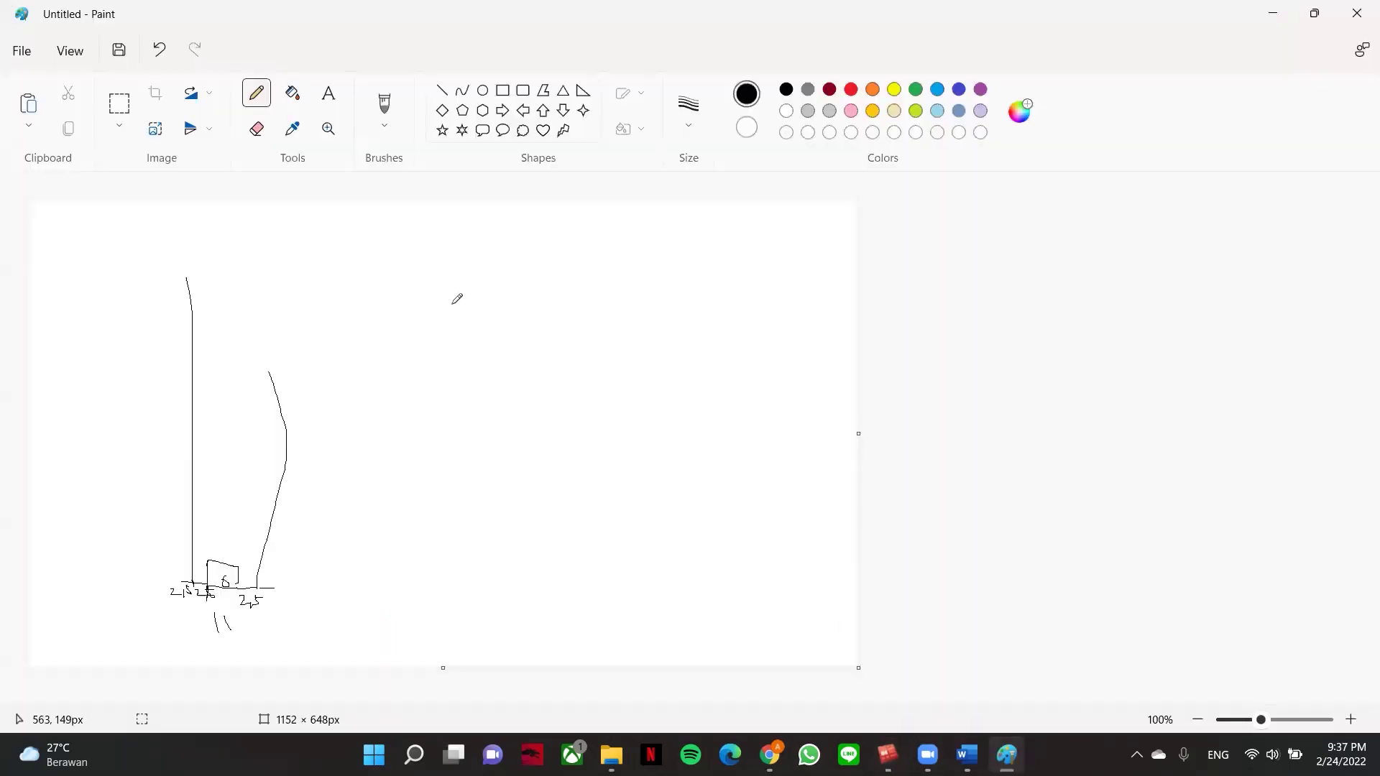
pyautogui.moveTo(432, 484)
pyautogui.mouseDown()
pyautogui.moveTo(446, 332)
pyautogui.moveTo(585, 400)
pyautogui.moveTo(580, 468)
pyautogui.moveTo(487, 472)
pyautogui.moveTo(584, 469)
pyautogui.mouseUp()
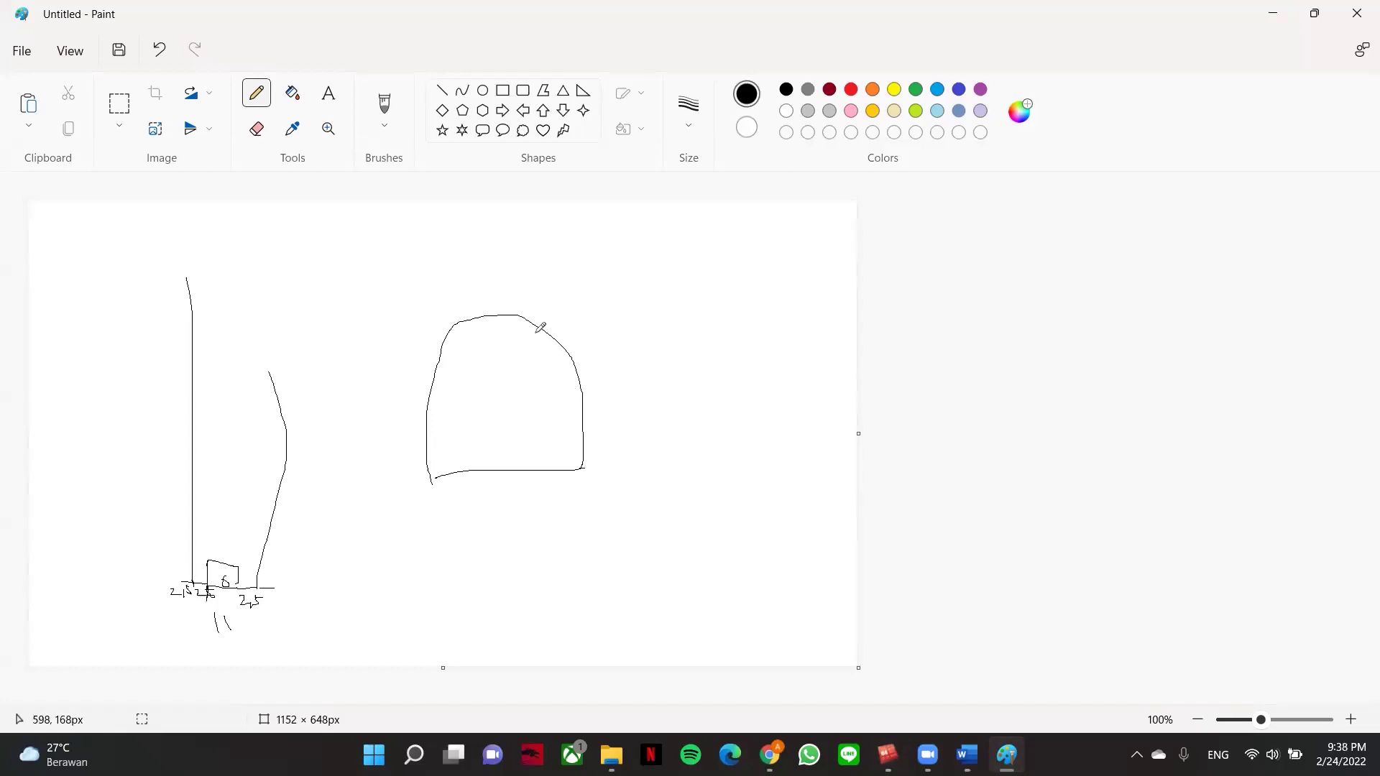
pyautogui.moveTo(425, 365); pyautogui.dragTo(512, 360)
pyautogui.moveTo(426, 365)
pyautogui.mouseDown()
pyautogui.moveTo(539, 299)
pyautogui.moveTo(559, 348)
pyautogui.mouseUp()
# - Sketch a rectangular tunnel cross-section beside the arched one, and switch back to Surpac
pyautogui.moveTo(641, 308); pyautogui.dragTo(642, 468)
pyautogui.moveTo(635, 310)
pyautogui.mouseDown()
pyautogui.moveTo(770, 308)
pyautogui.moveTo(761, 450)
pyautogui.mouseUp()
pyautogui.moveTo(641, 464); pyautogui.dragTo(791, 456)
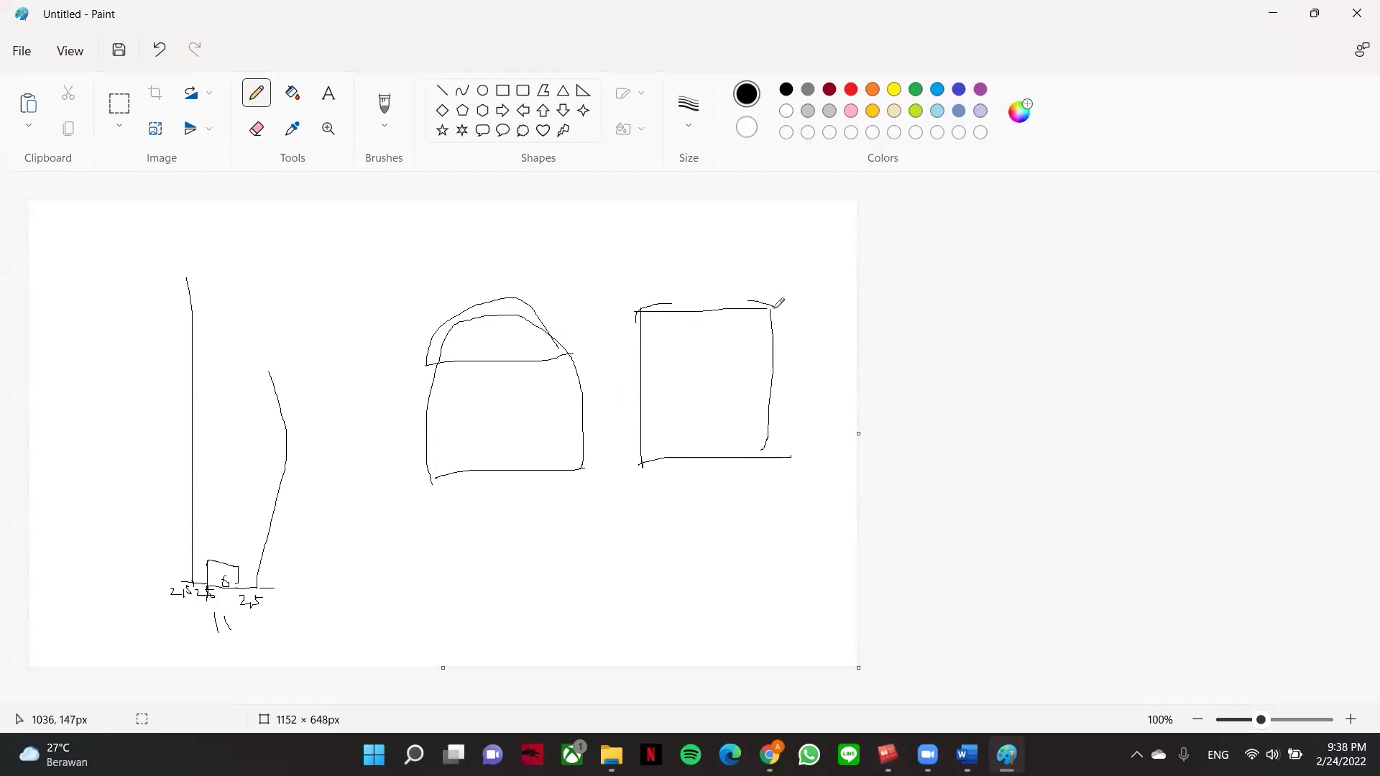
pyautogui.moveTo(780, 444); pyautogui.dragTo(721, 489)
pyautogui.hotkey('alt', 'Tab')
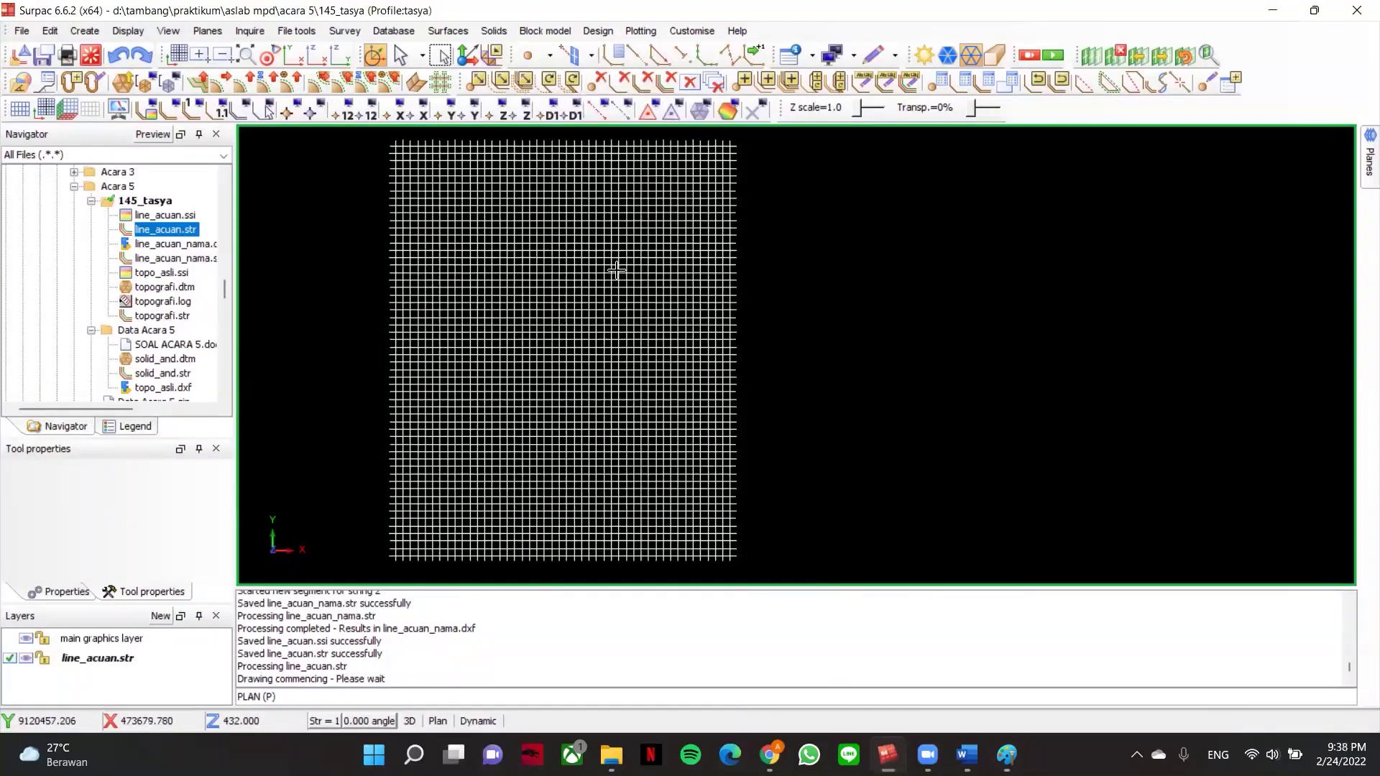
# - Reset the graphics and create a new layer named profile_room
pyautogui.rightClick(153, 204)
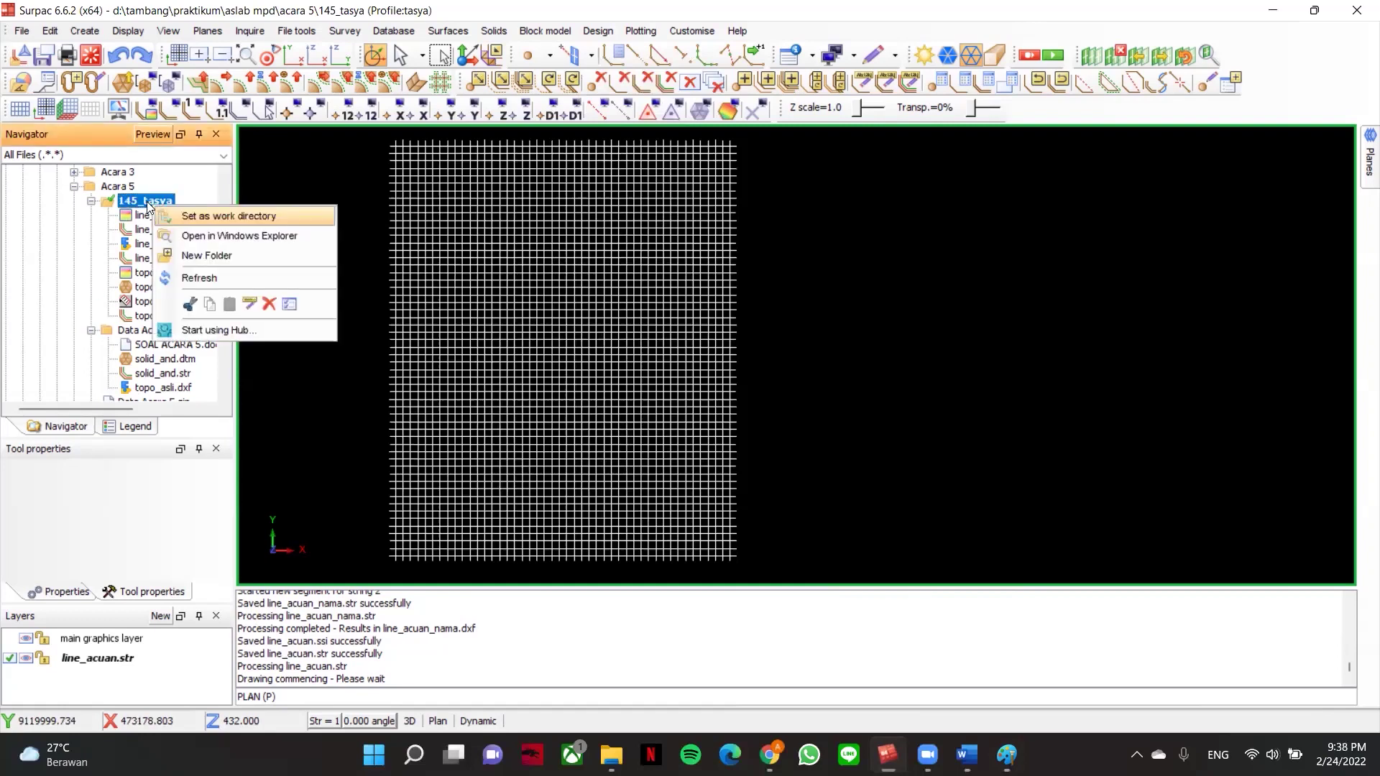
pyautogui.click(647, 15)
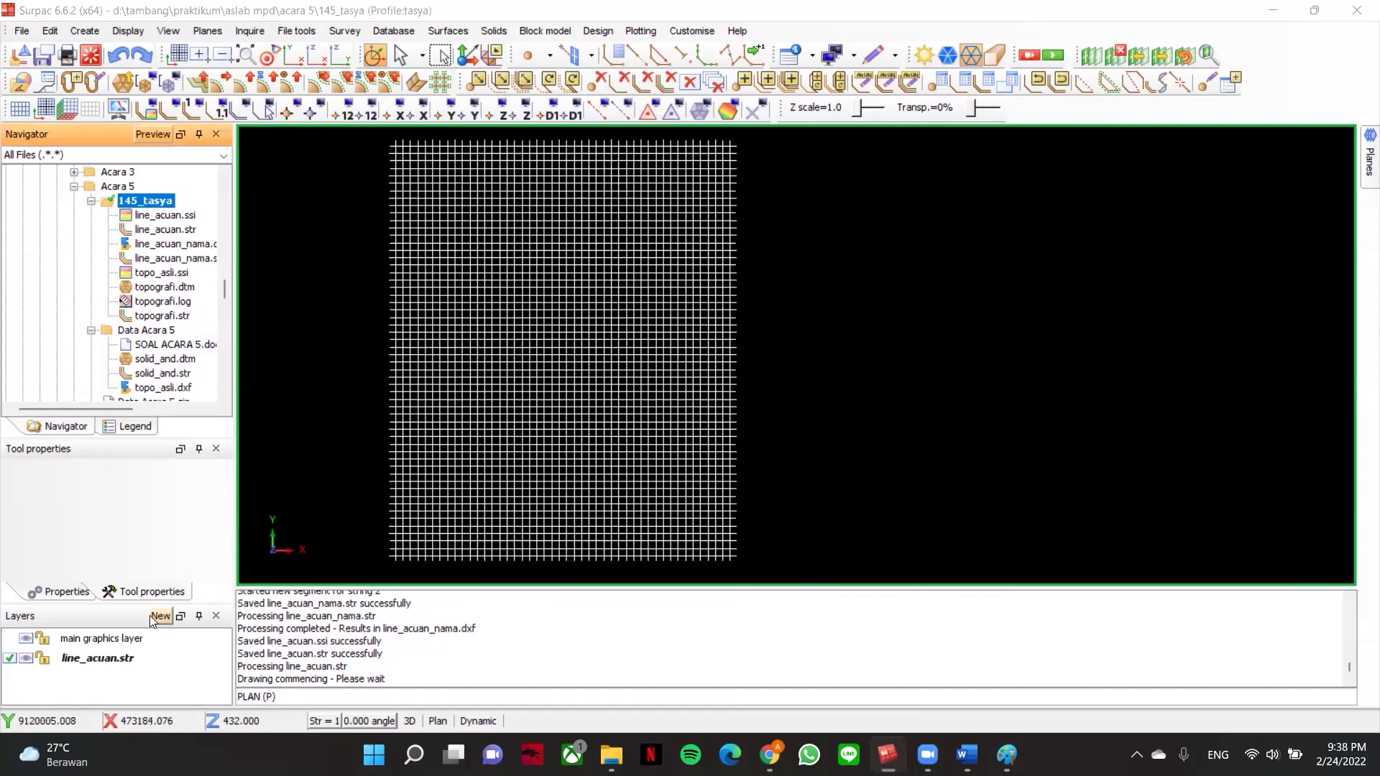
pyautogui.click(90, 55)
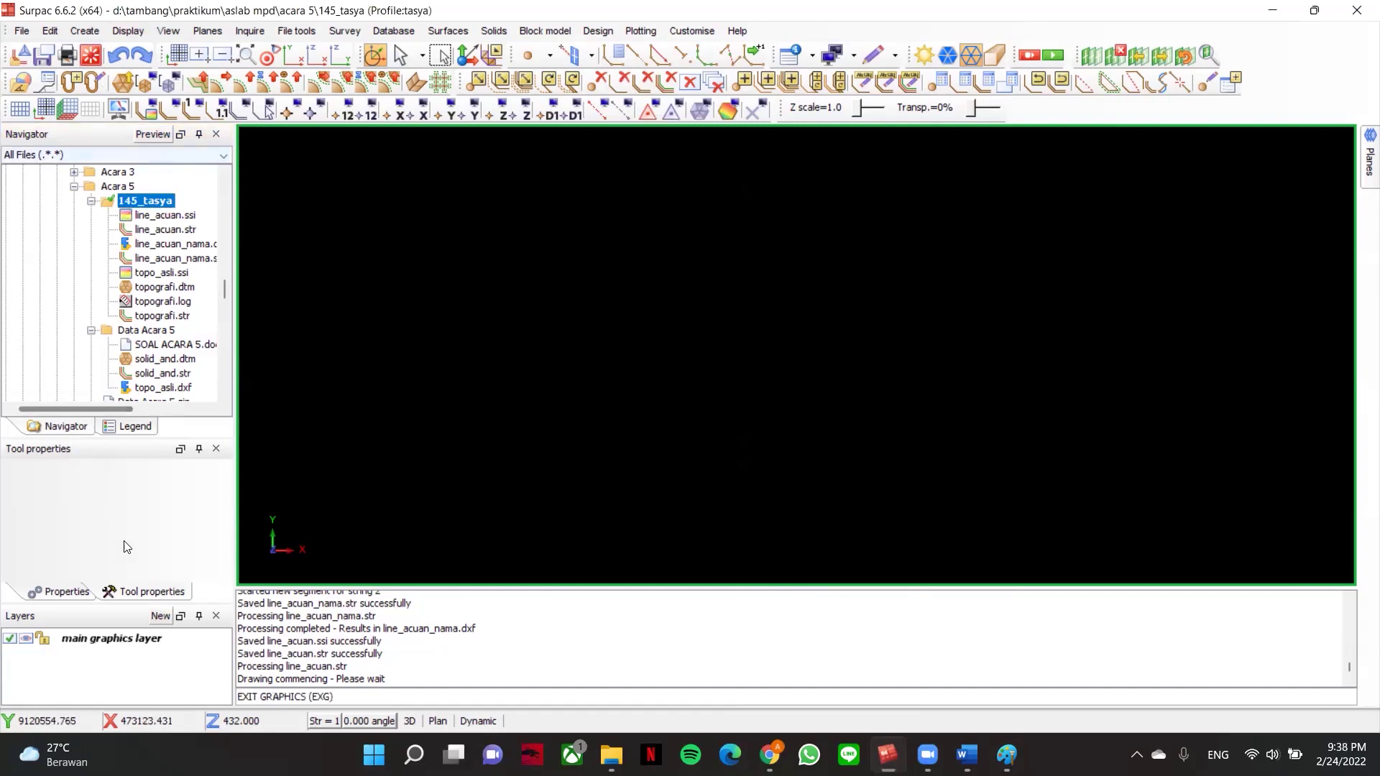
pyautogui.click(160, 616)
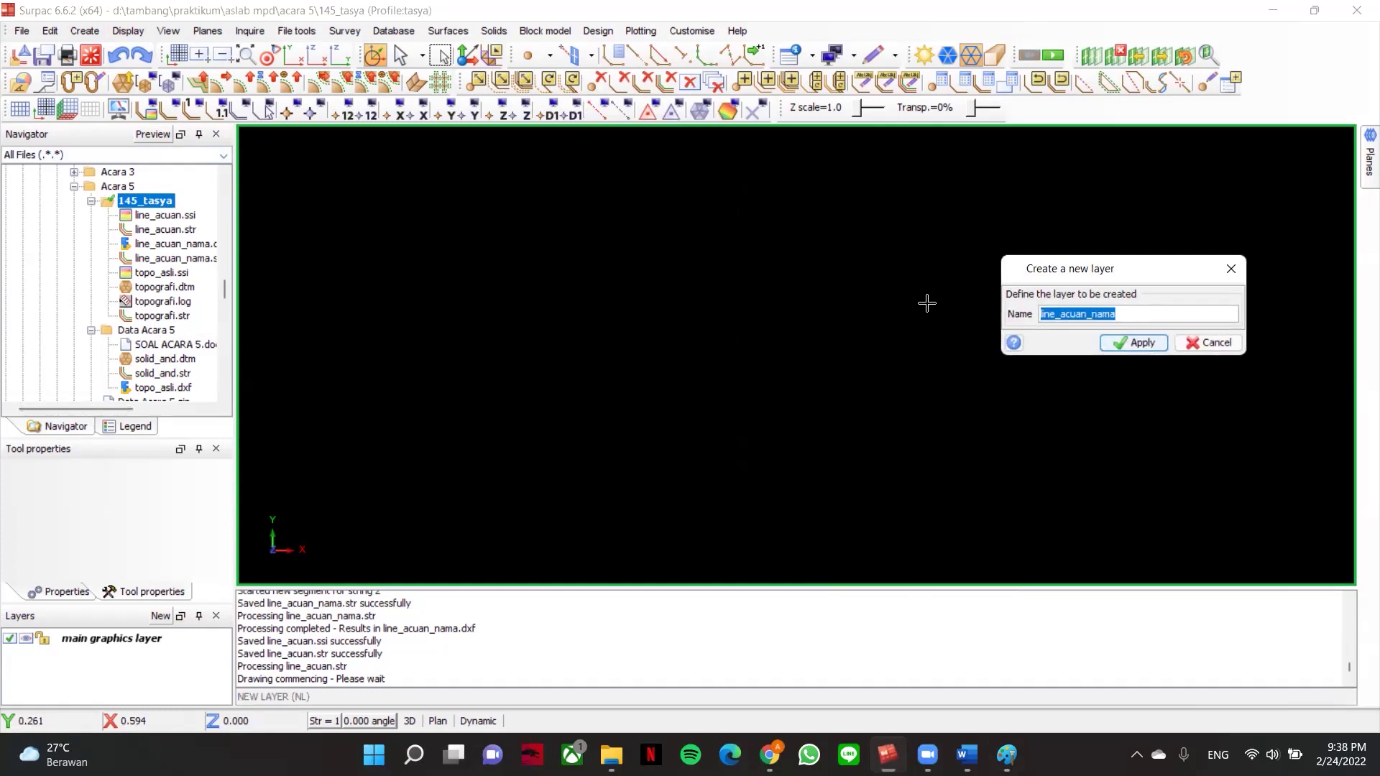
pyautogui.write('rofile_room')
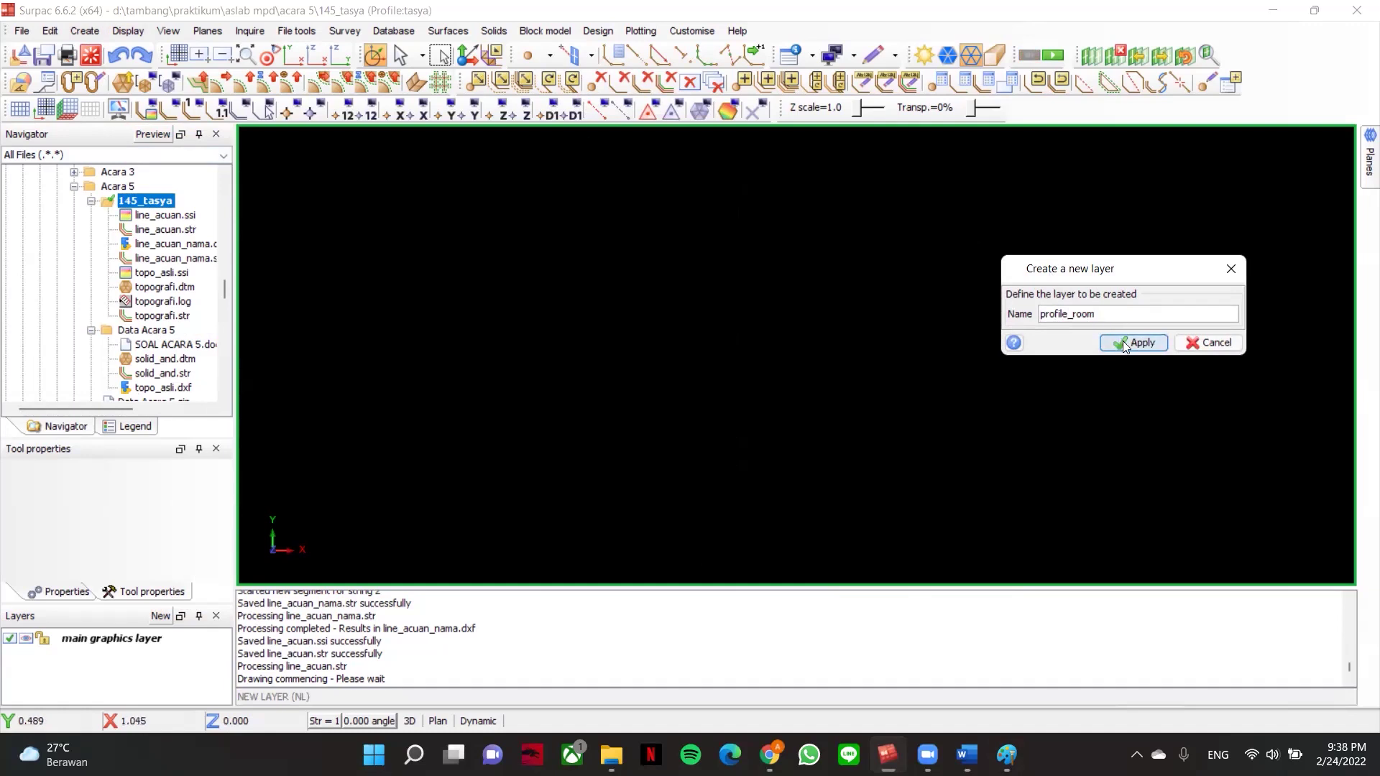
pyautogui.click(1123, 343)
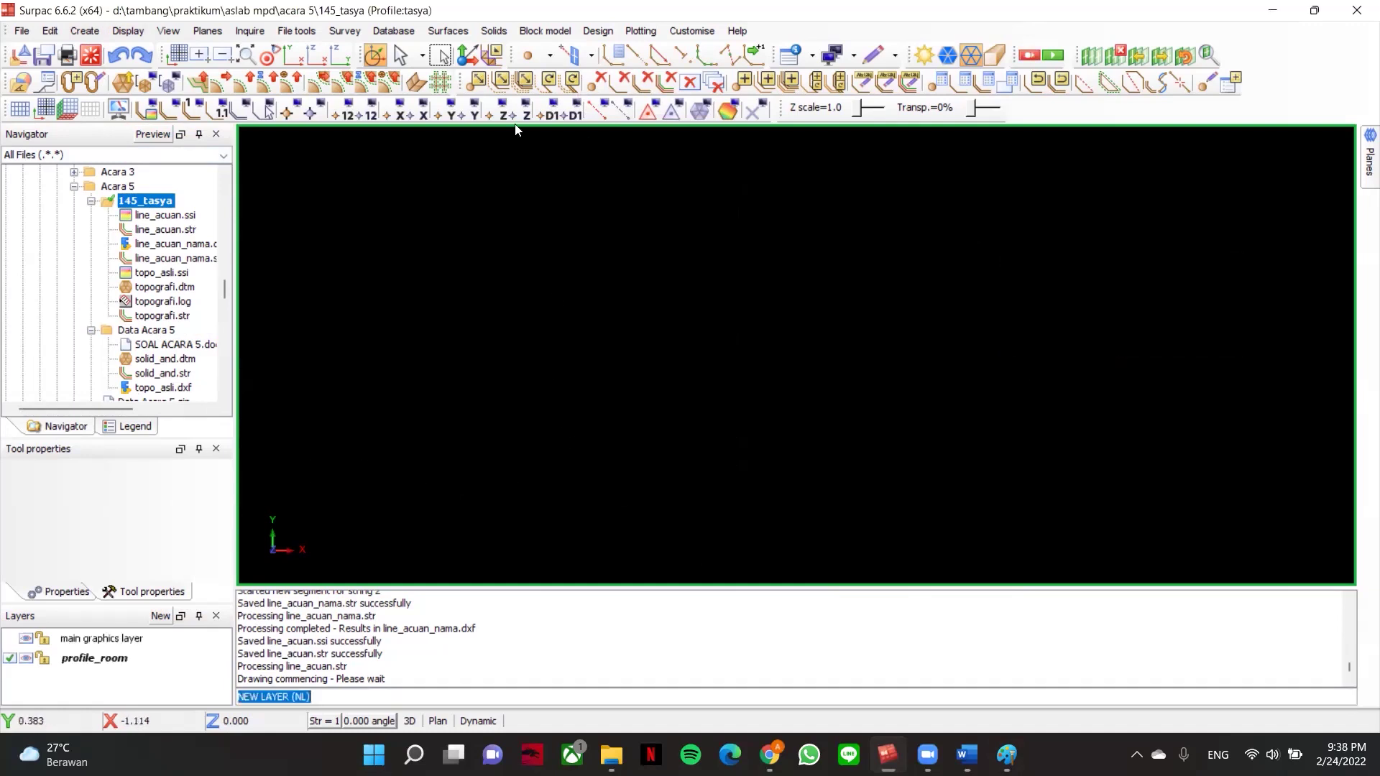
# - Start string 1 at Z 0 and digitise its first point in the profile_room layer
pyautogui.click(635, 57)
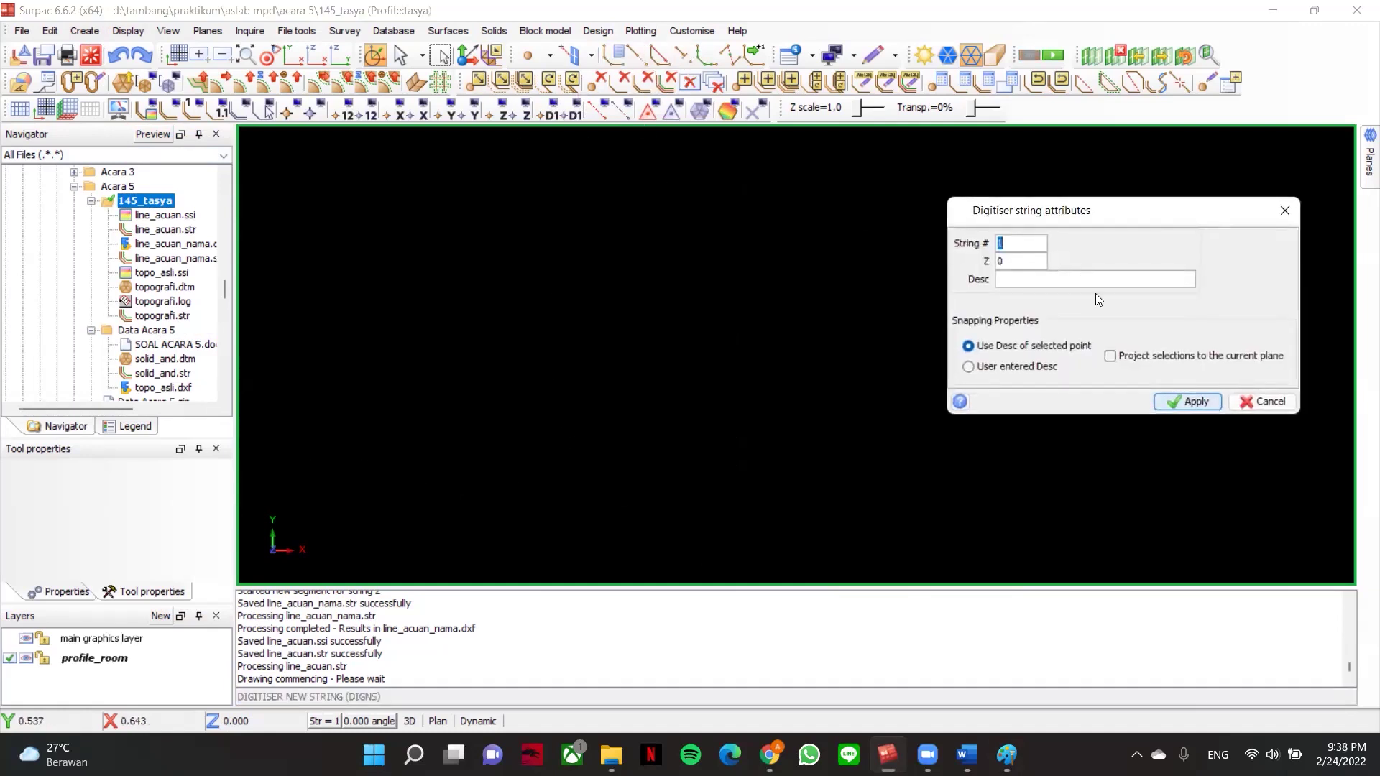
pyautogui.click(1213, 403)
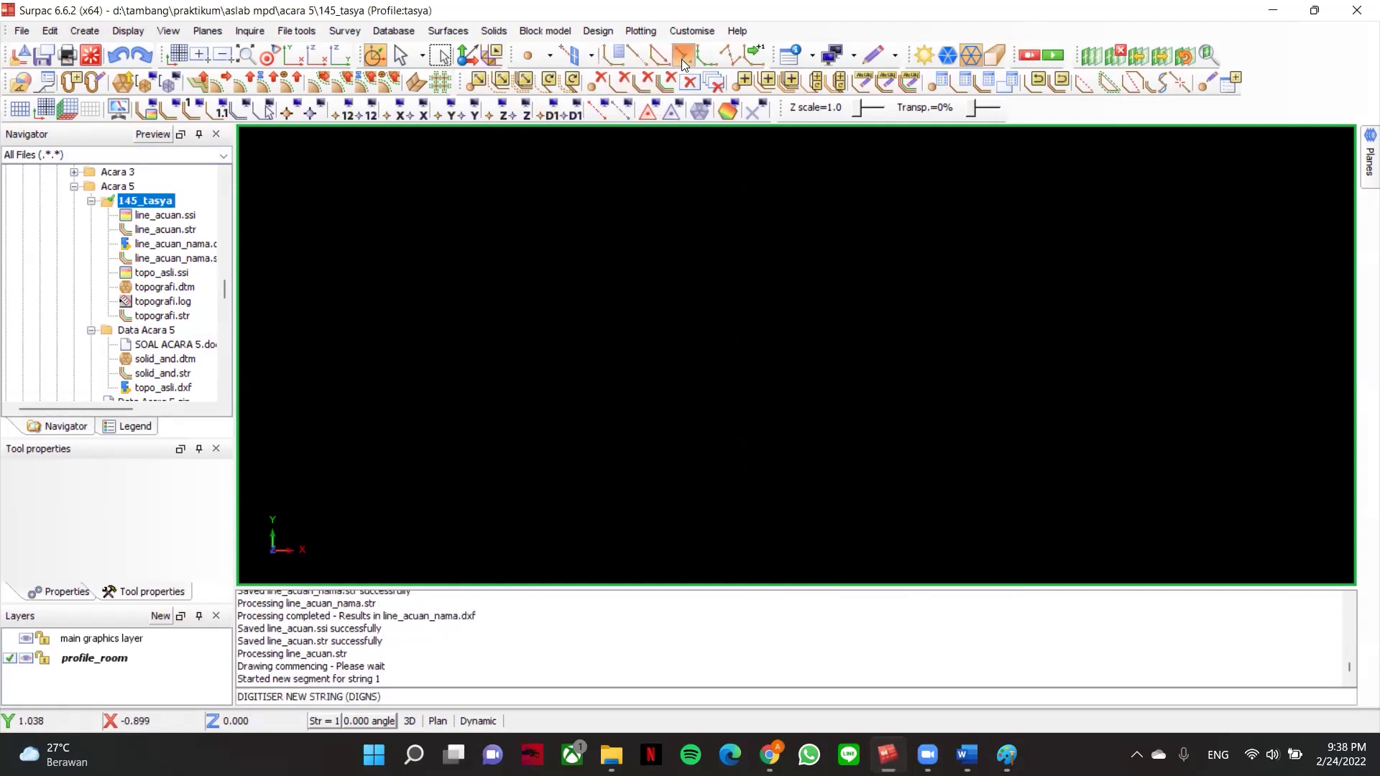
pyautogui.click(631, 54)
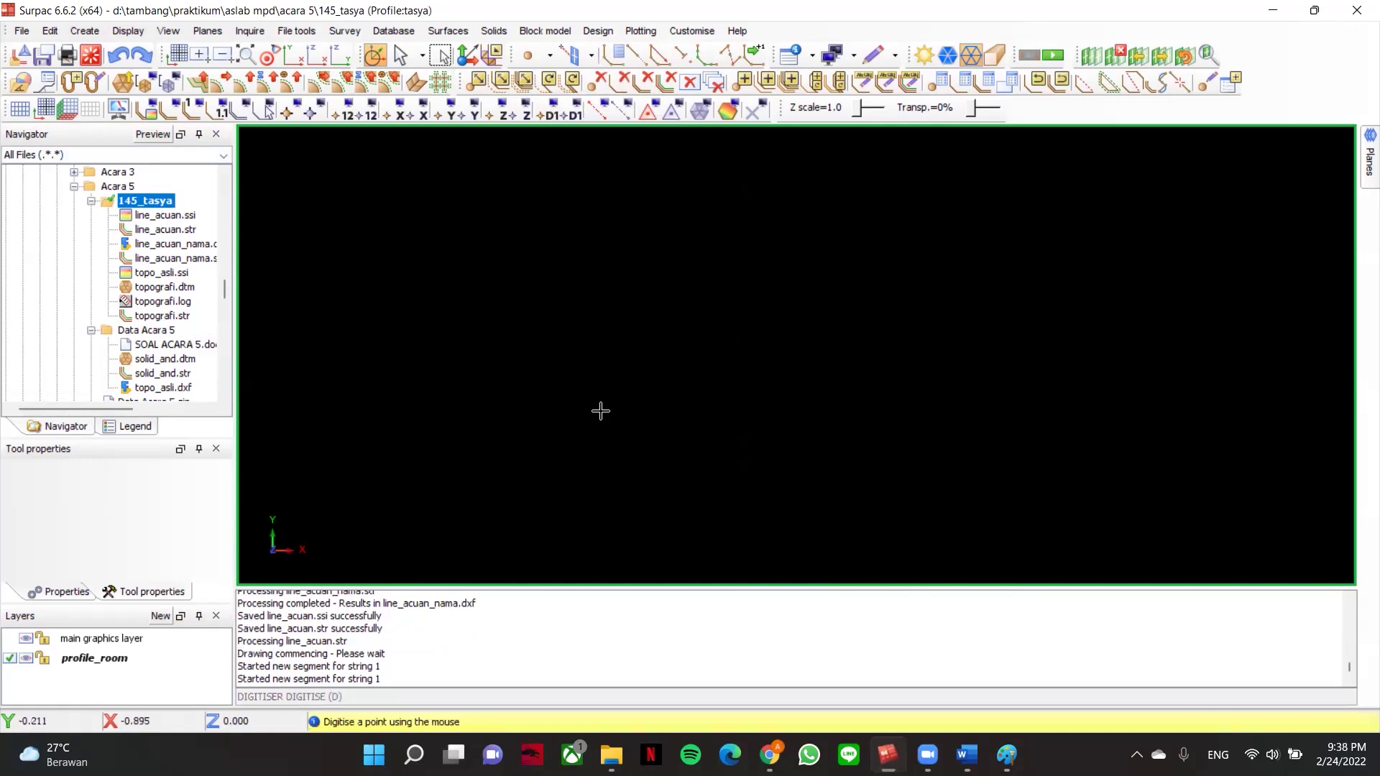
pyautogui.click(600, 413)
# - Draw a vertical line about 6 units long upward from the first point using drafting mode
pyautogui.rightClick(594, 252)
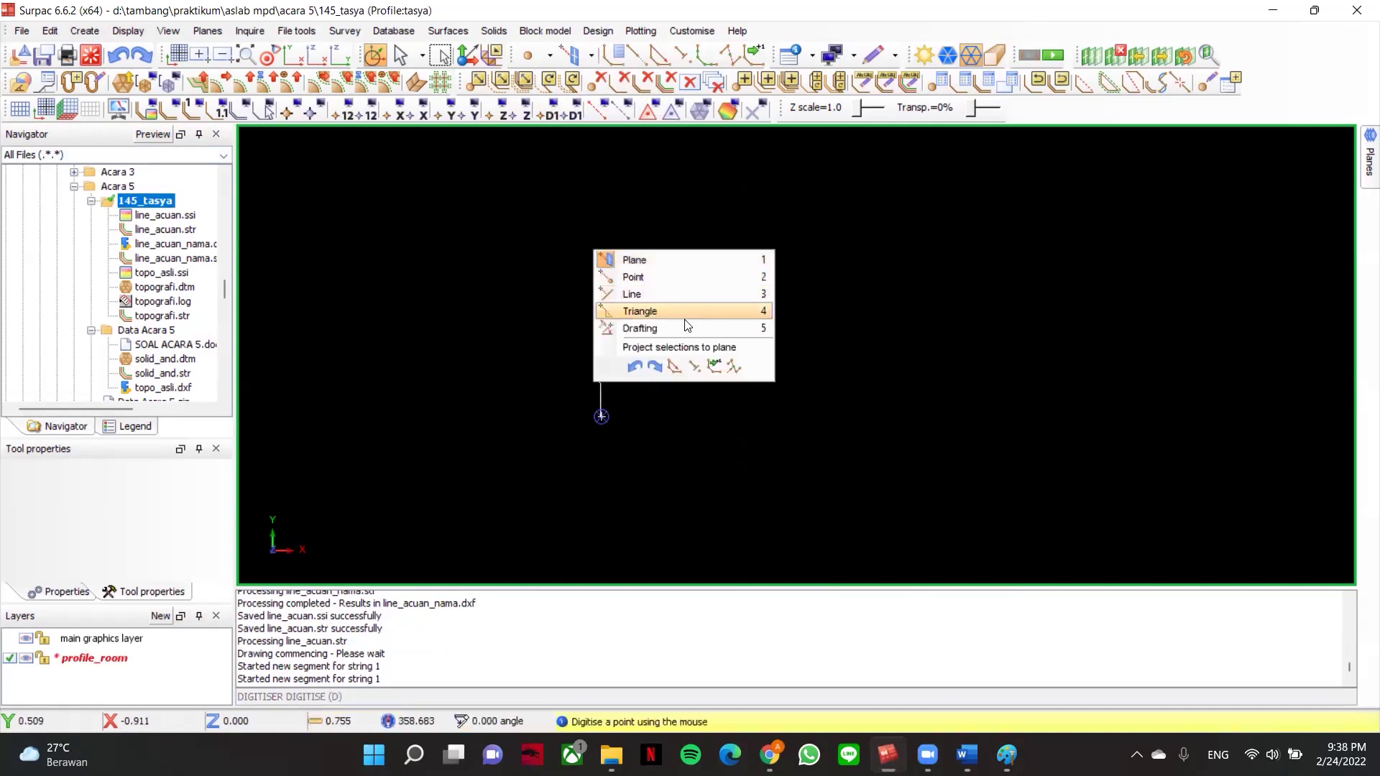
pyautogui.click(649, 350)
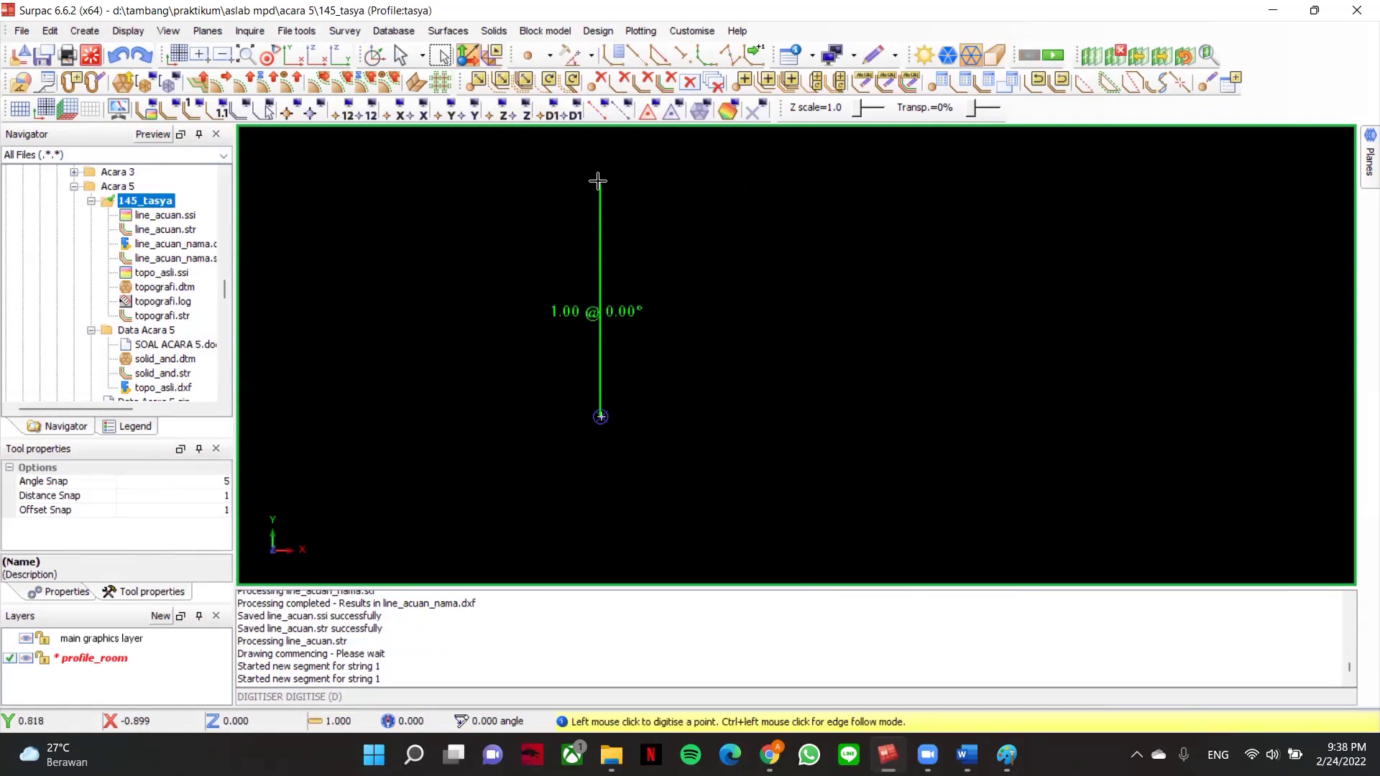
pyautogui.scroll(-5, 616, 181)
pyautogui.moveTo(755, 200); pyautogui.dragTo(646, 290, button='middle')
pyautogui.scroll(-5, 681, 183)
pyautogui.moveTo(681, 182); pyautogui.dragTo(625, 224, button='middle')
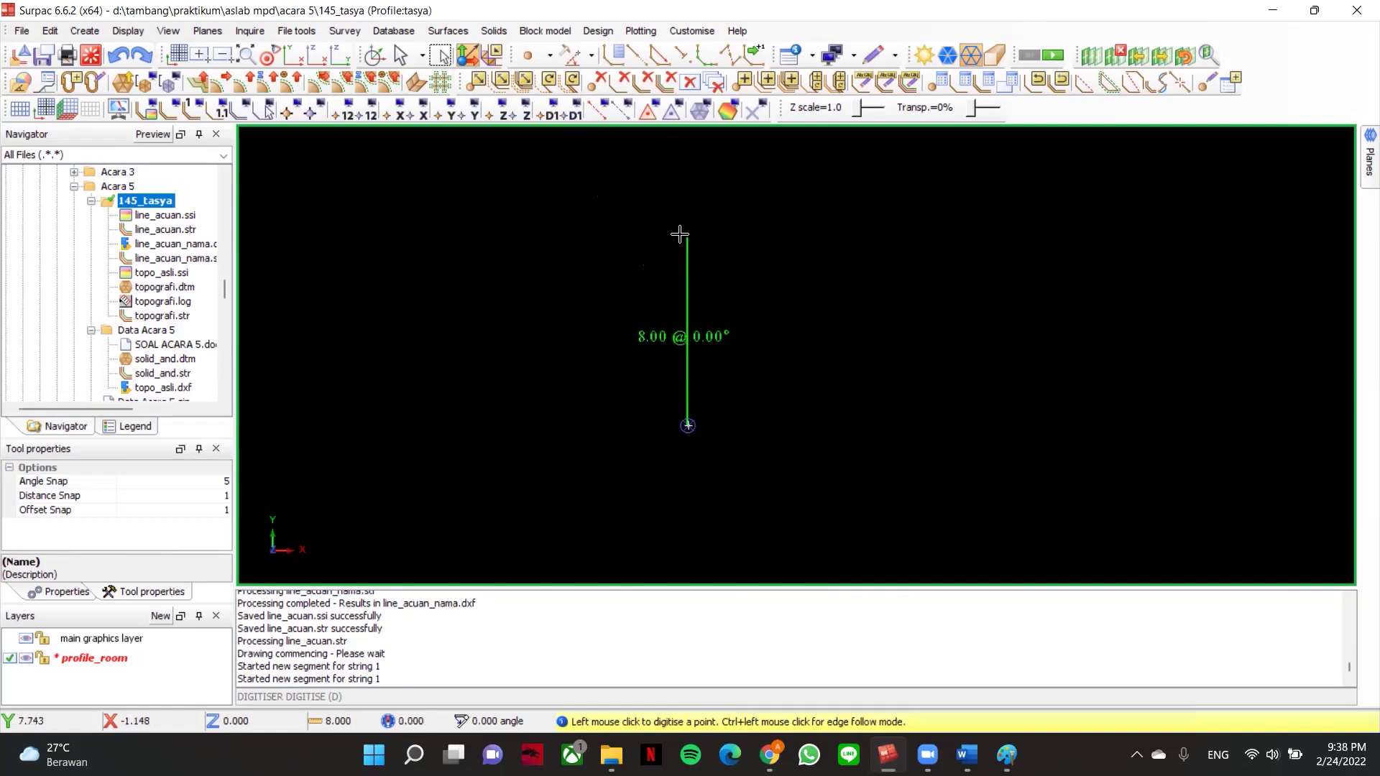
pyautogui.click(688, 276)
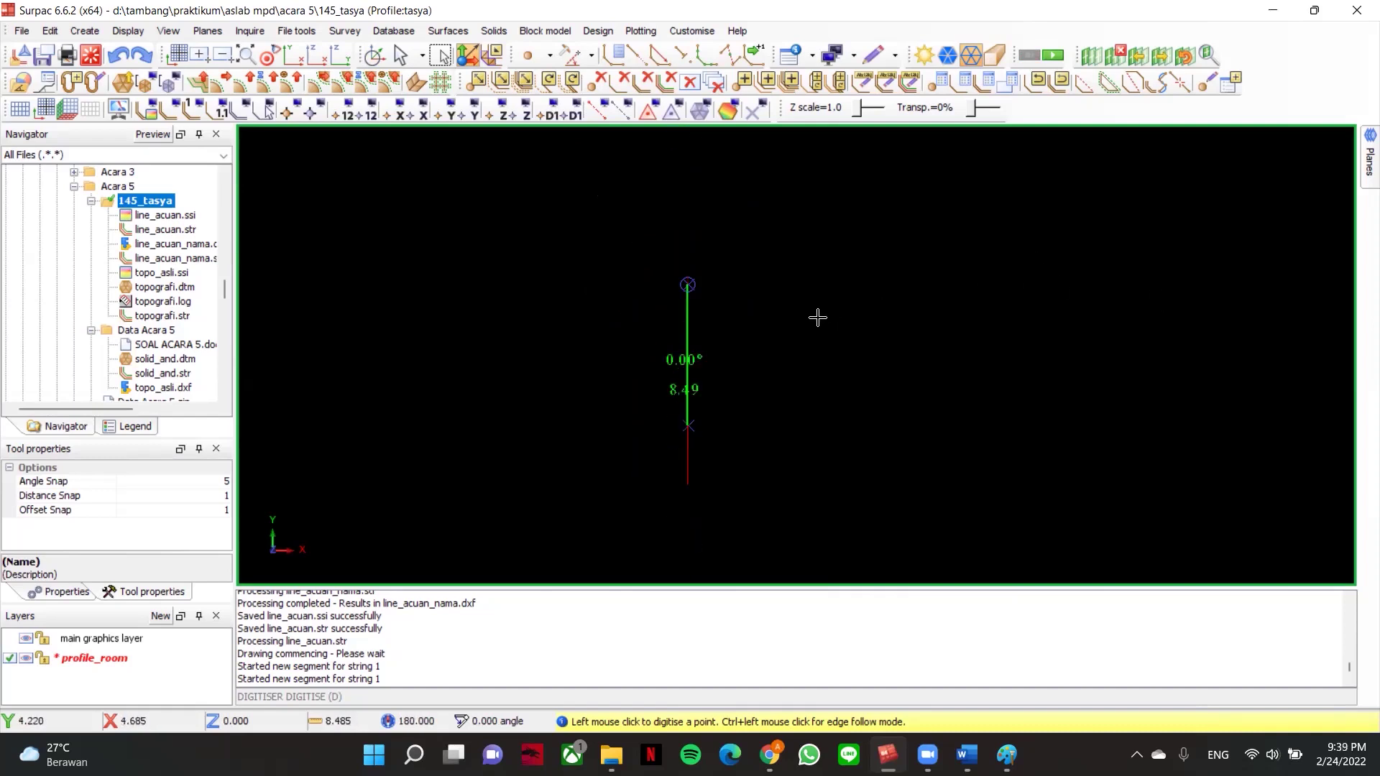
pyautogui.press('Escape')
pyautogui.scroll(3, 724, 324)
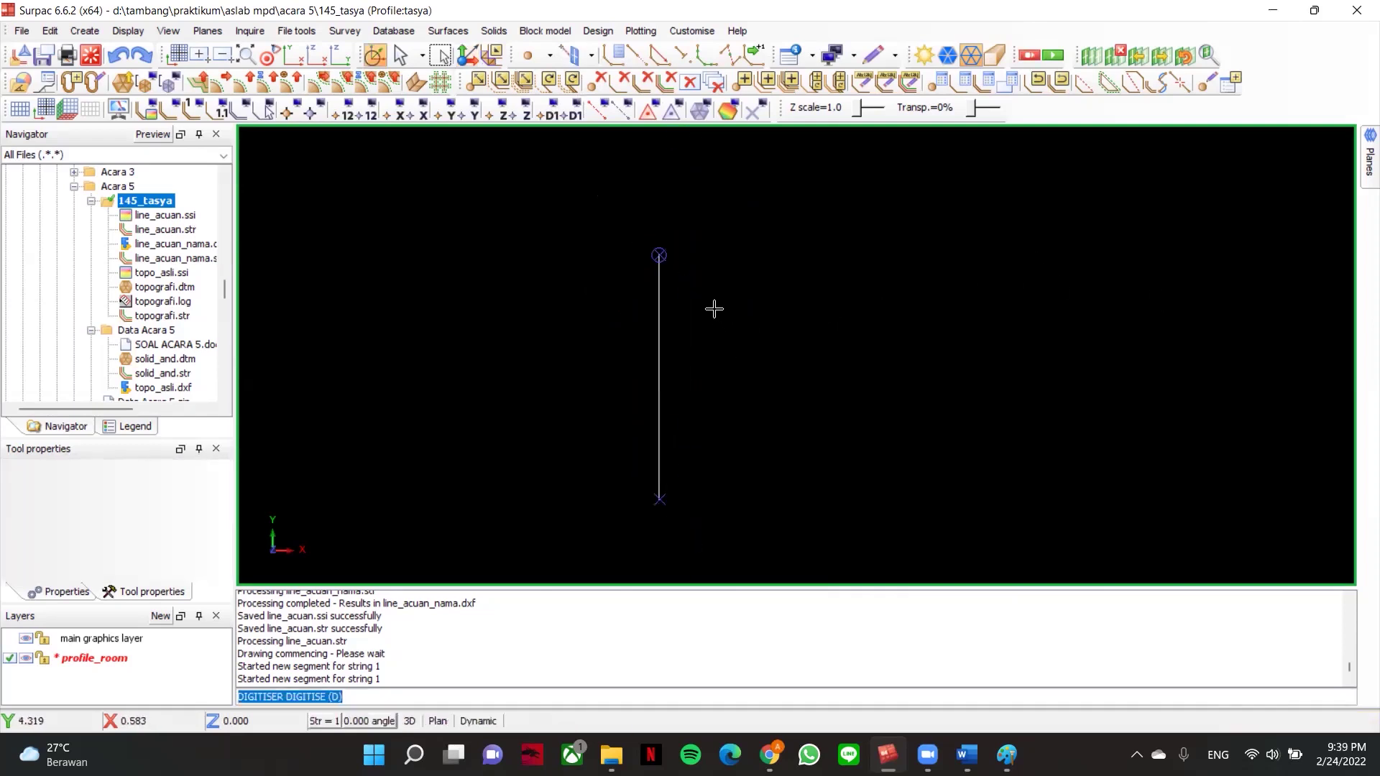
pyautogui.moveTo(699, 303); pyautogui.dragTo(636, 280, button='middle')
pyautogui.scroll(-1, 769, 217)
pyautogui.moveTo(662, 231); pyautogui.dragTo(586, 248, button='middle')
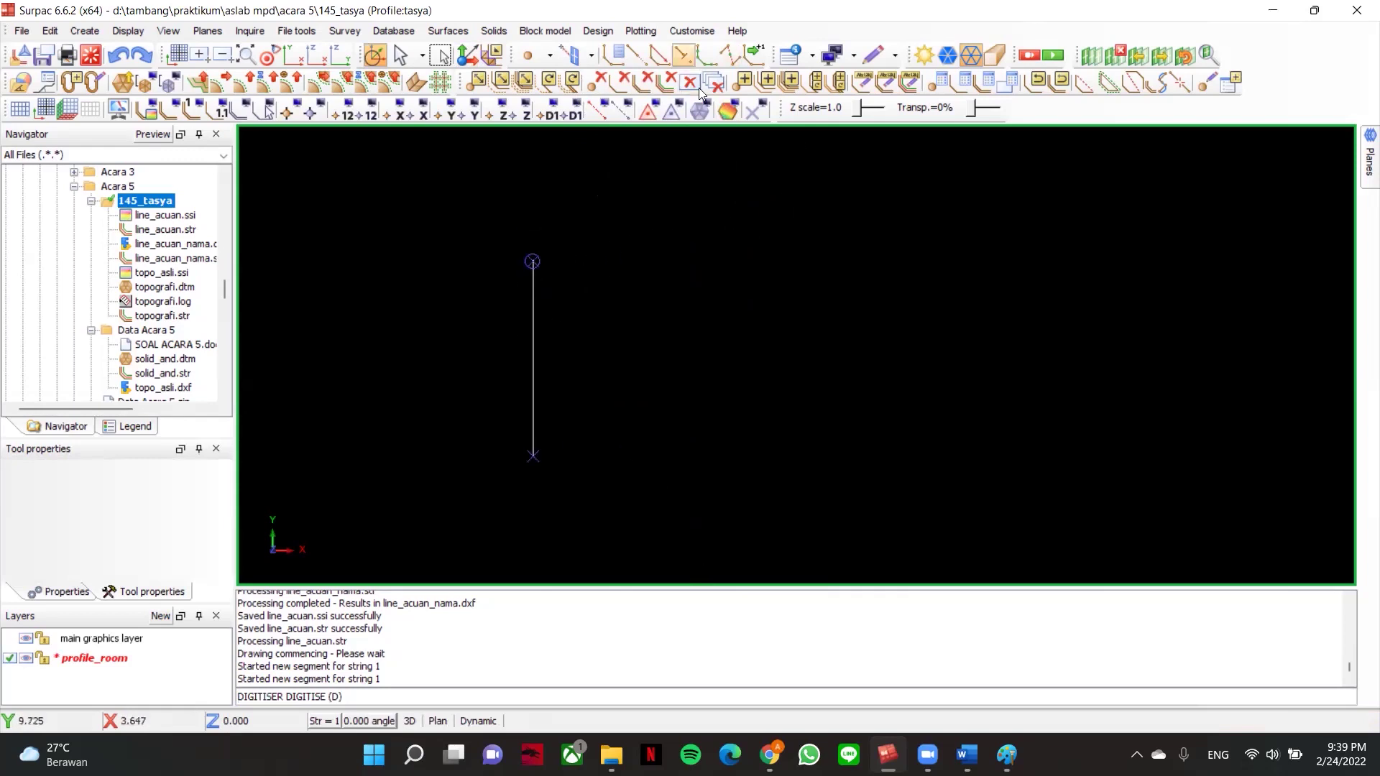
pyautogui.click(637, 55)
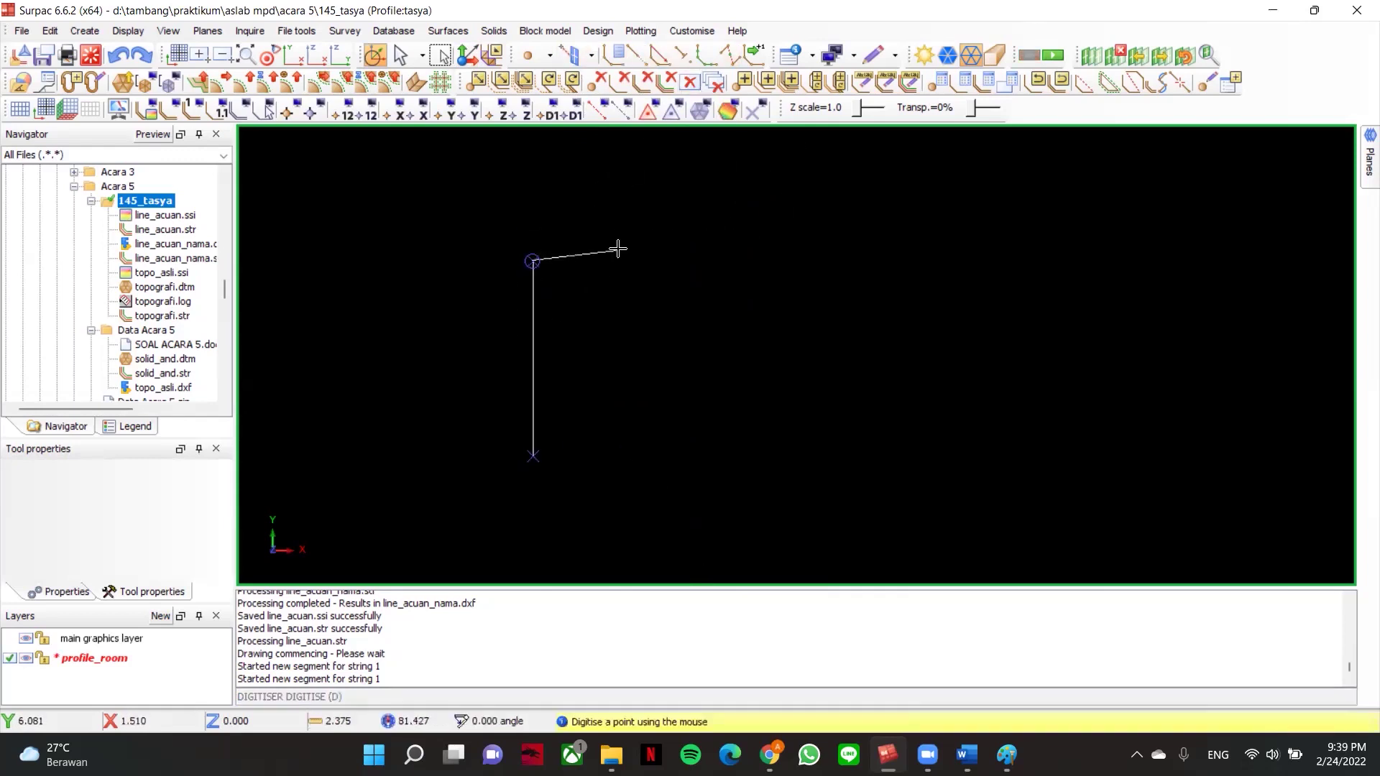
pyautogui.rightClick(703, 248)
pyautogui.click(730, 307)
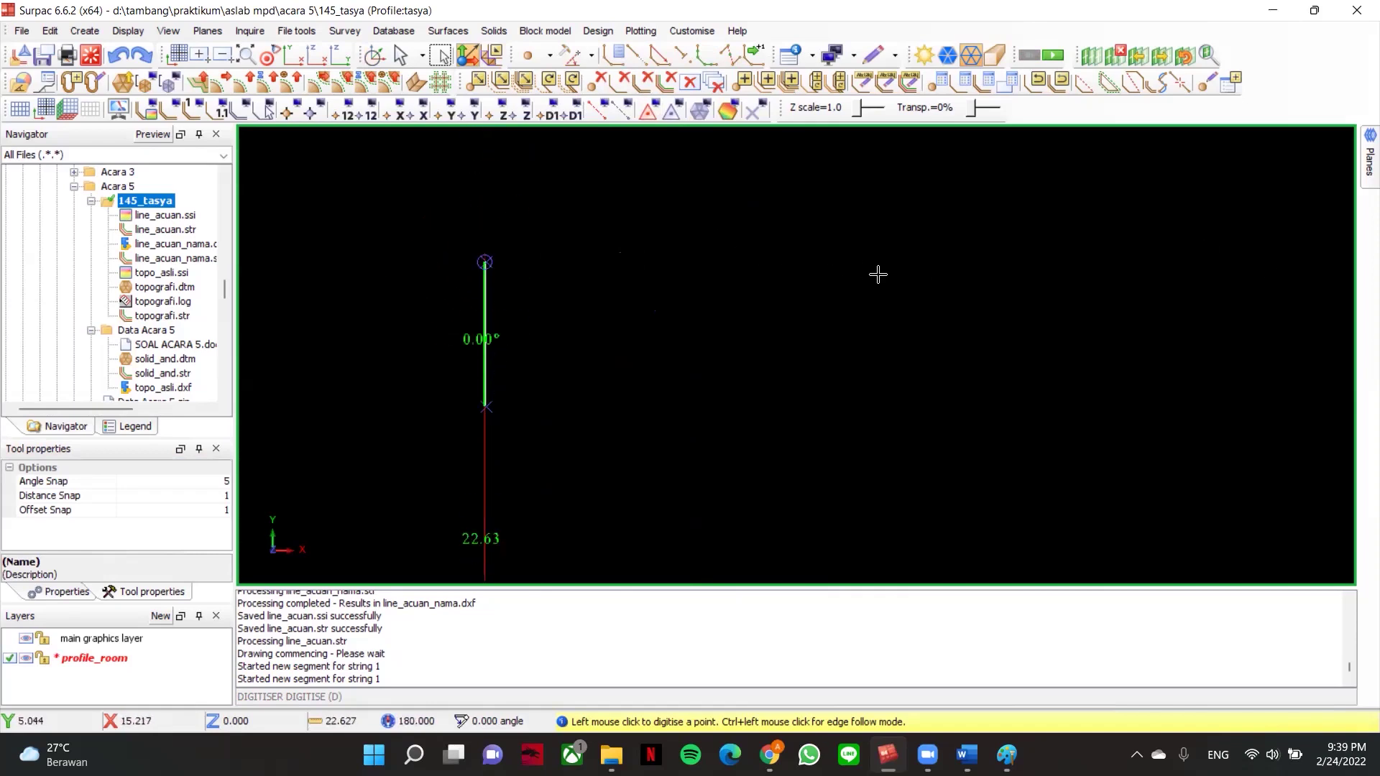
pyautogui.press('Escape')
# - Start a new segment of string 1, separate from the vertical line
pyautogui.scroll(3, 533, 244)
pyautogui.moveTo(546, 198); pyautogui.dragTo(585, 143, button='middle')
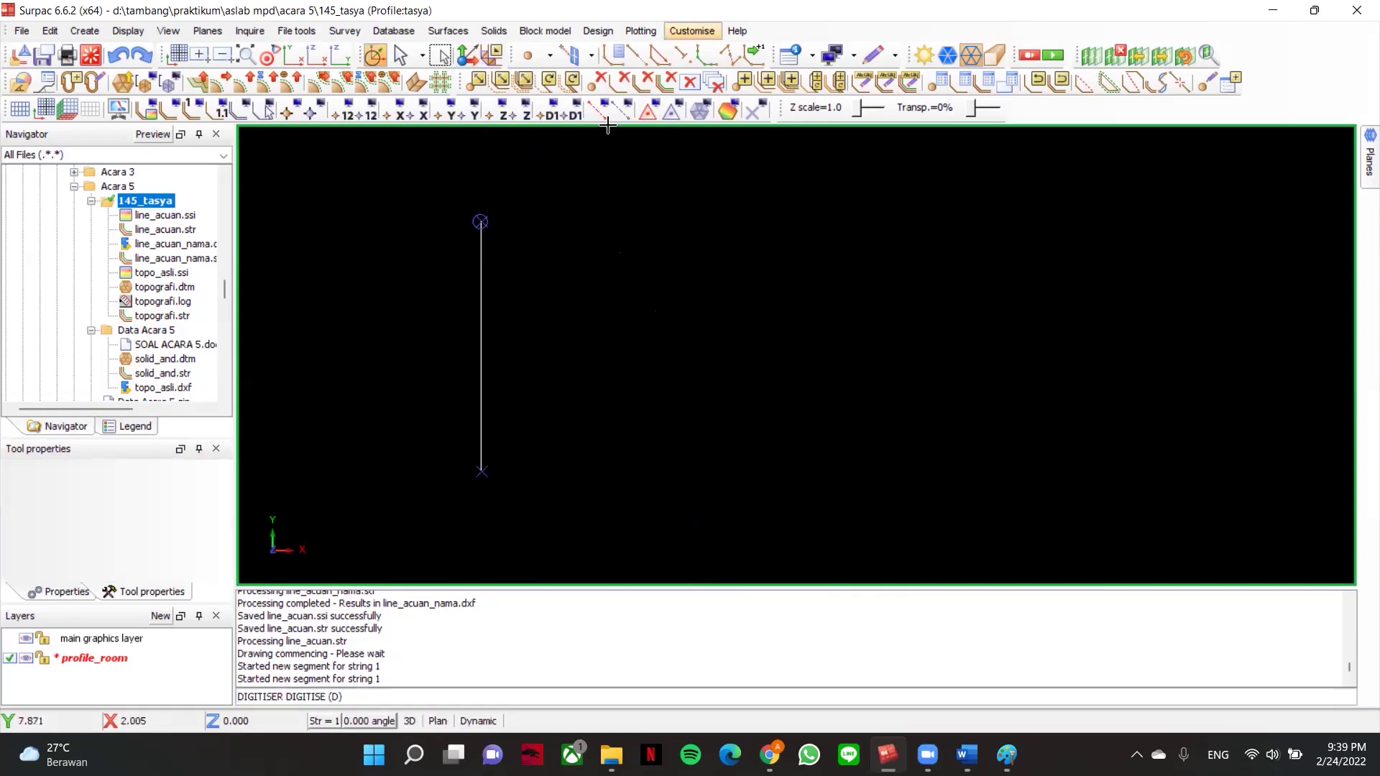
pyautogui.click(684, 55)
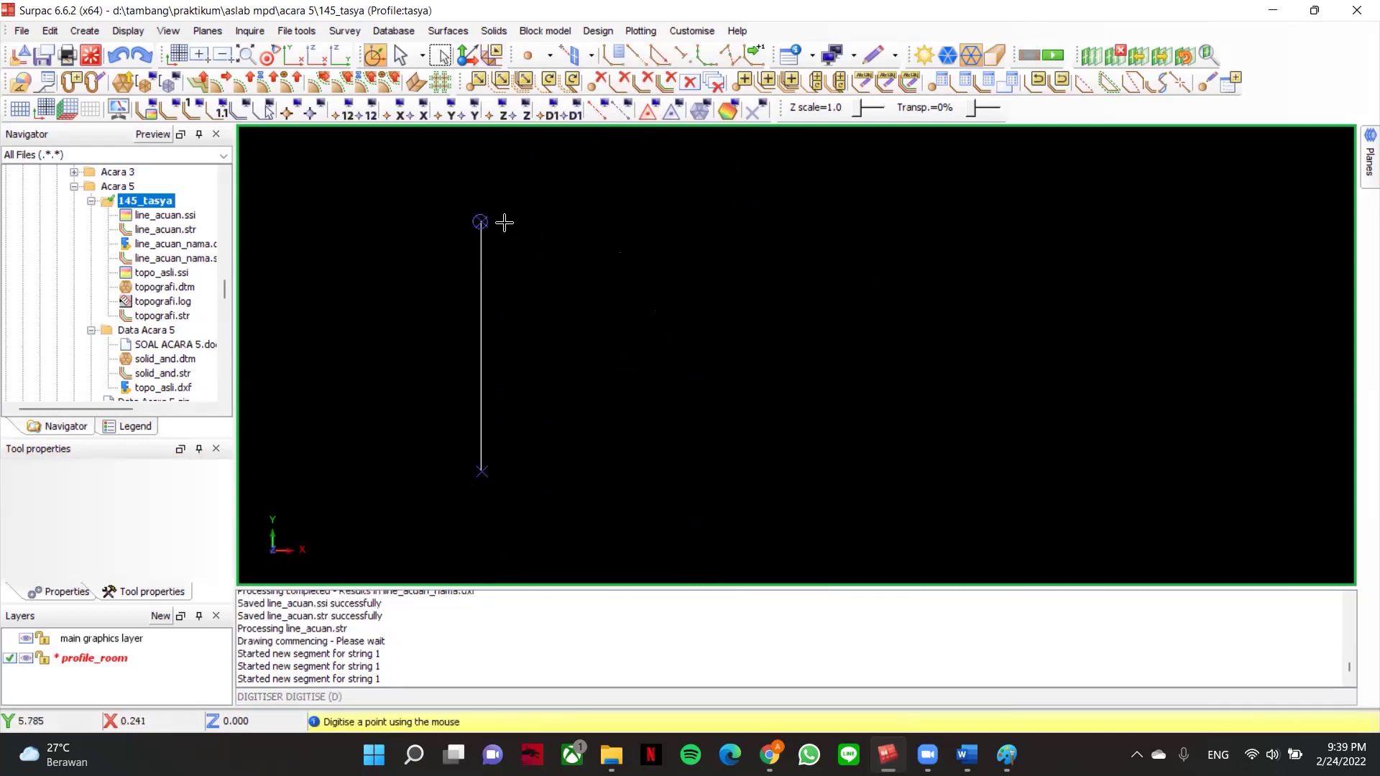
# - Try to draft a horizontal line from a point snapped to the vertical line's upper end, and undo the digitised point
pyautogui.moveTo(488, 220)
pyautogui.mouseDown(button='middle')
pyautogui.moveTo(542, 218)
pyautogui.moveTo(606, 289)
pyautogui.moveTo(475, 253)
pyautogui.mouseUp(button='middle')
pyautogui.scroll(2, 475, 252)
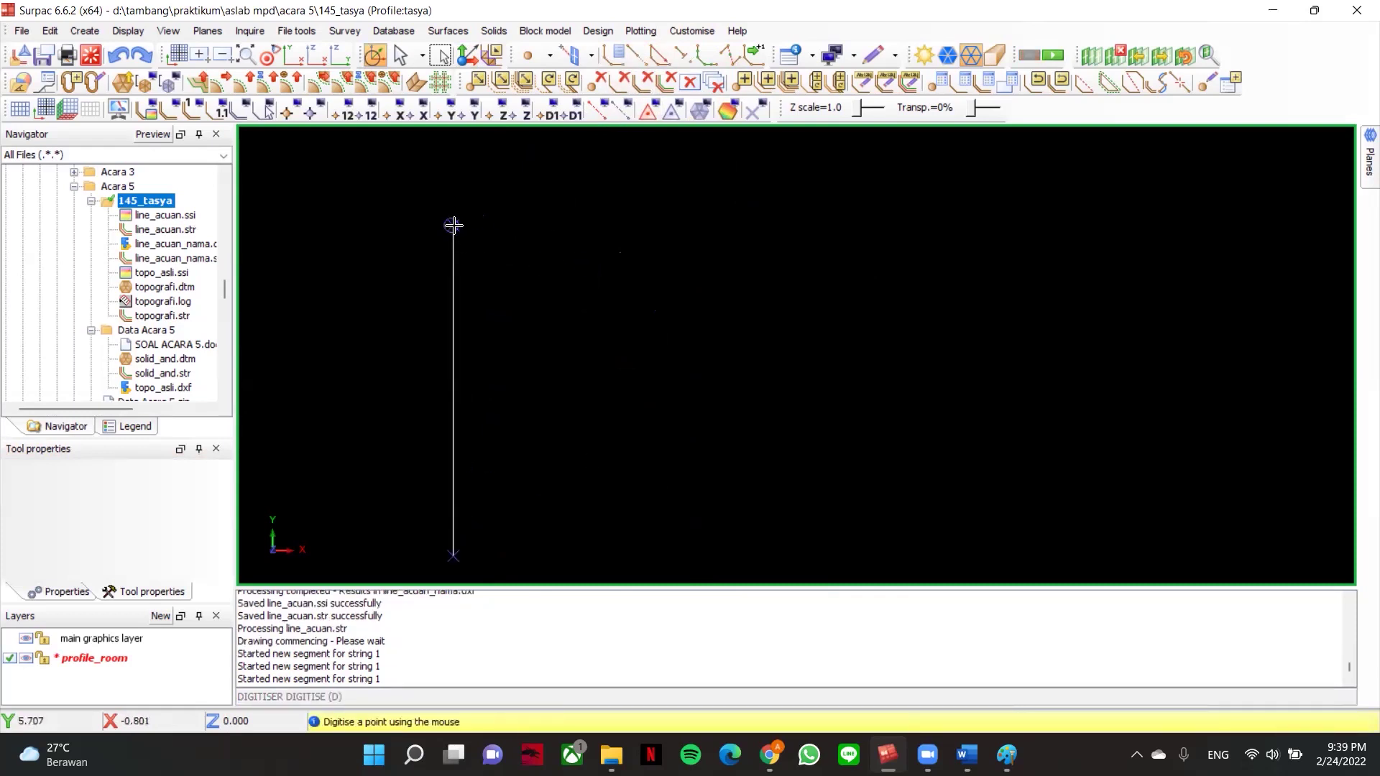
pyautogui.rightClick(499, 206)
pyautogui.click(539, 235)
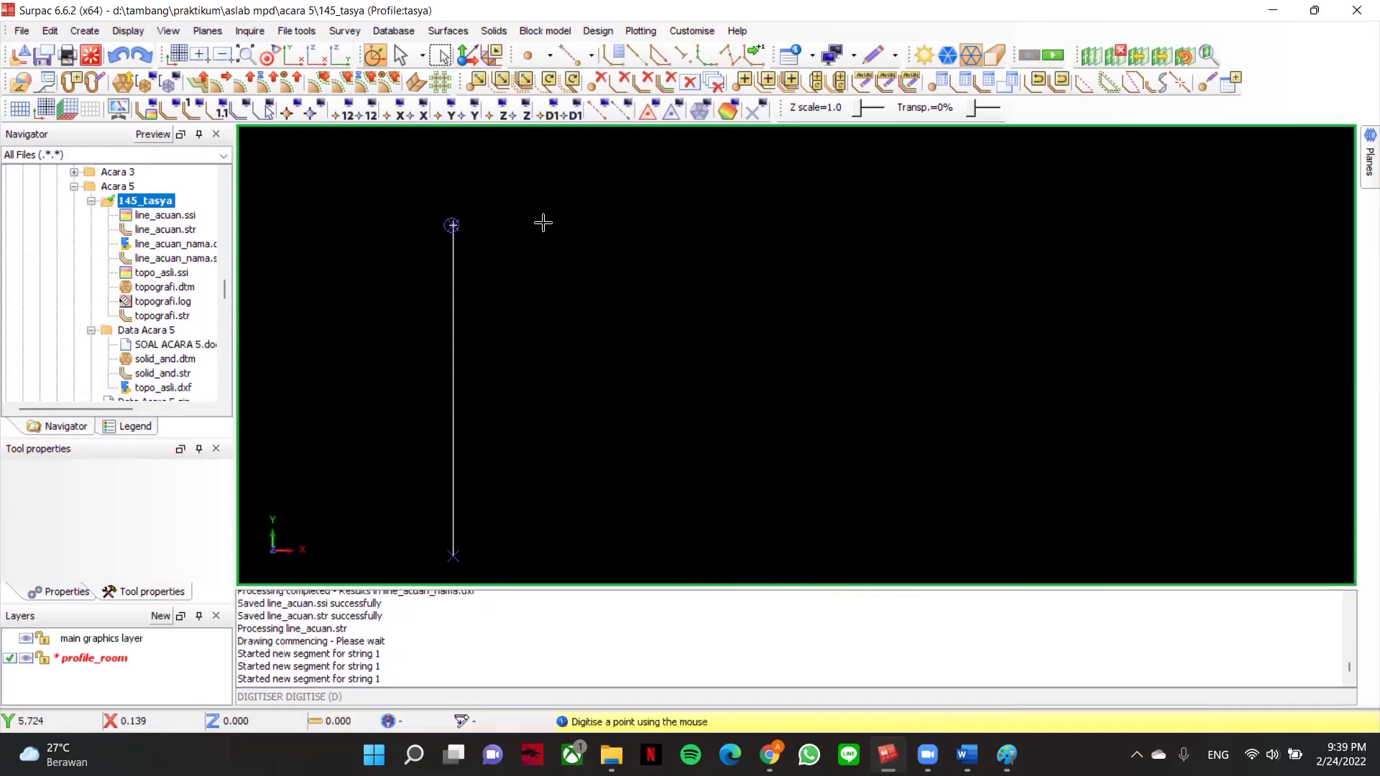
pyautogui.rightClick(589, 222)
pyautogui.click(633, 302)
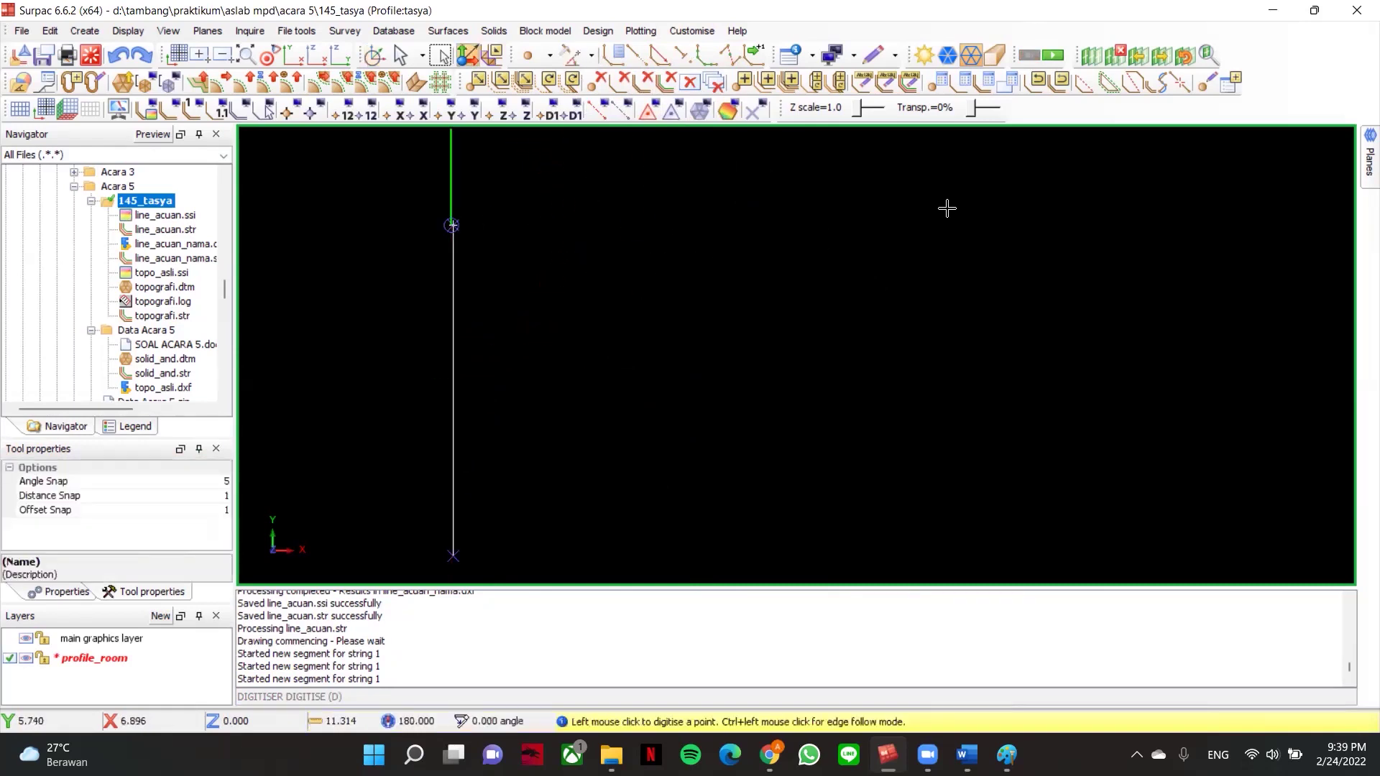
pyautogui.scroll(-2, 744, 275)
pyautogui.moveTo(741, 275); pyautogui.dragTo(594, 259, button='middle')
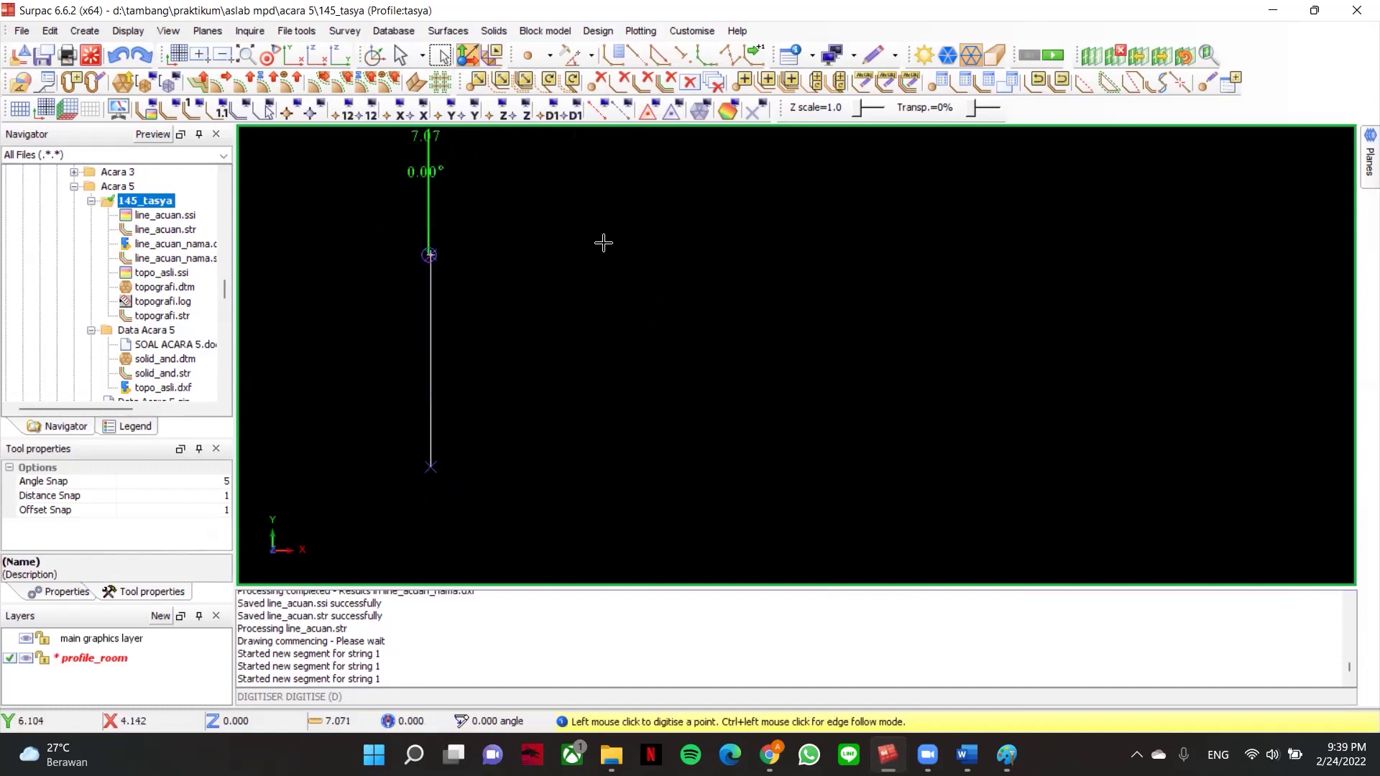
pyautogui.scroll(3, 450, 264)
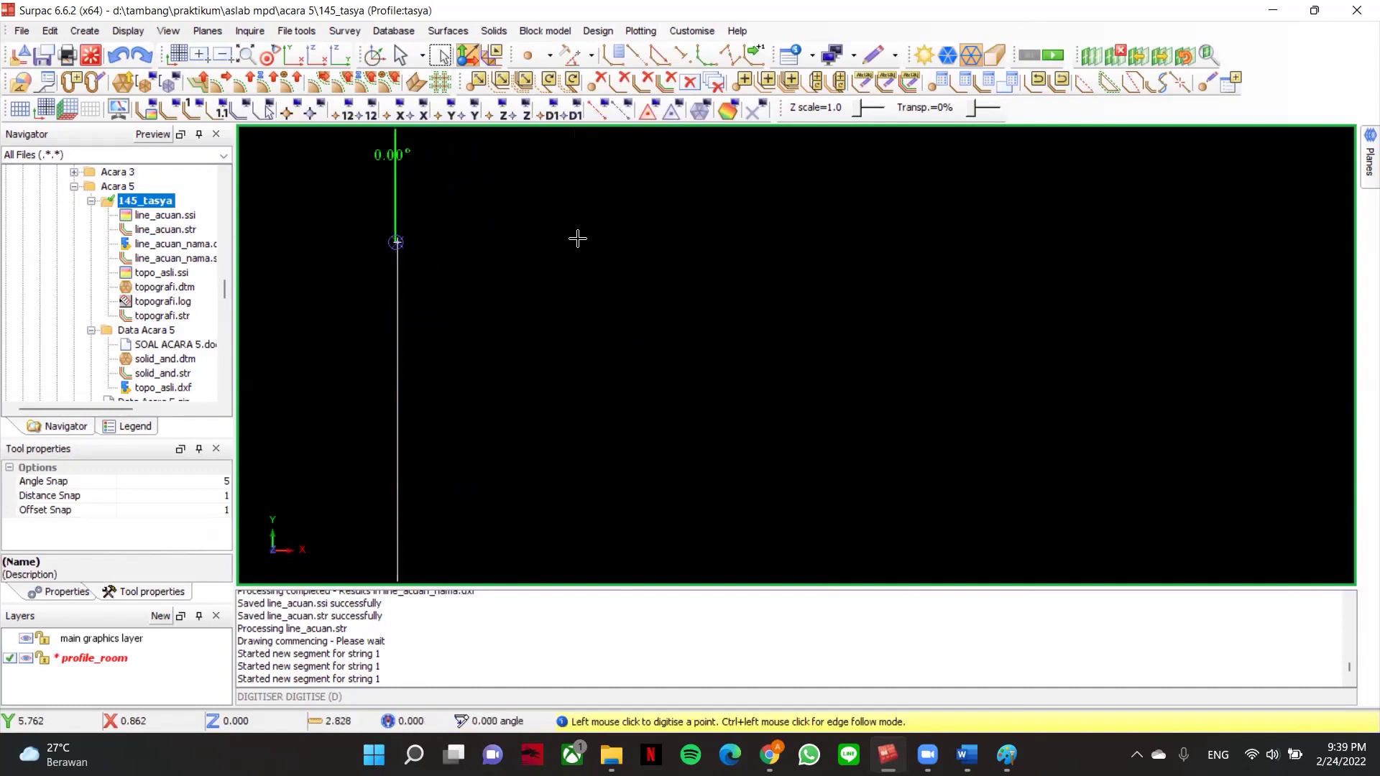
pyautogui.scroll(-2, 576, 234)
pyautogui.moveTo(594, 268); pyautogui.dragTo(563, 280, button='middle')
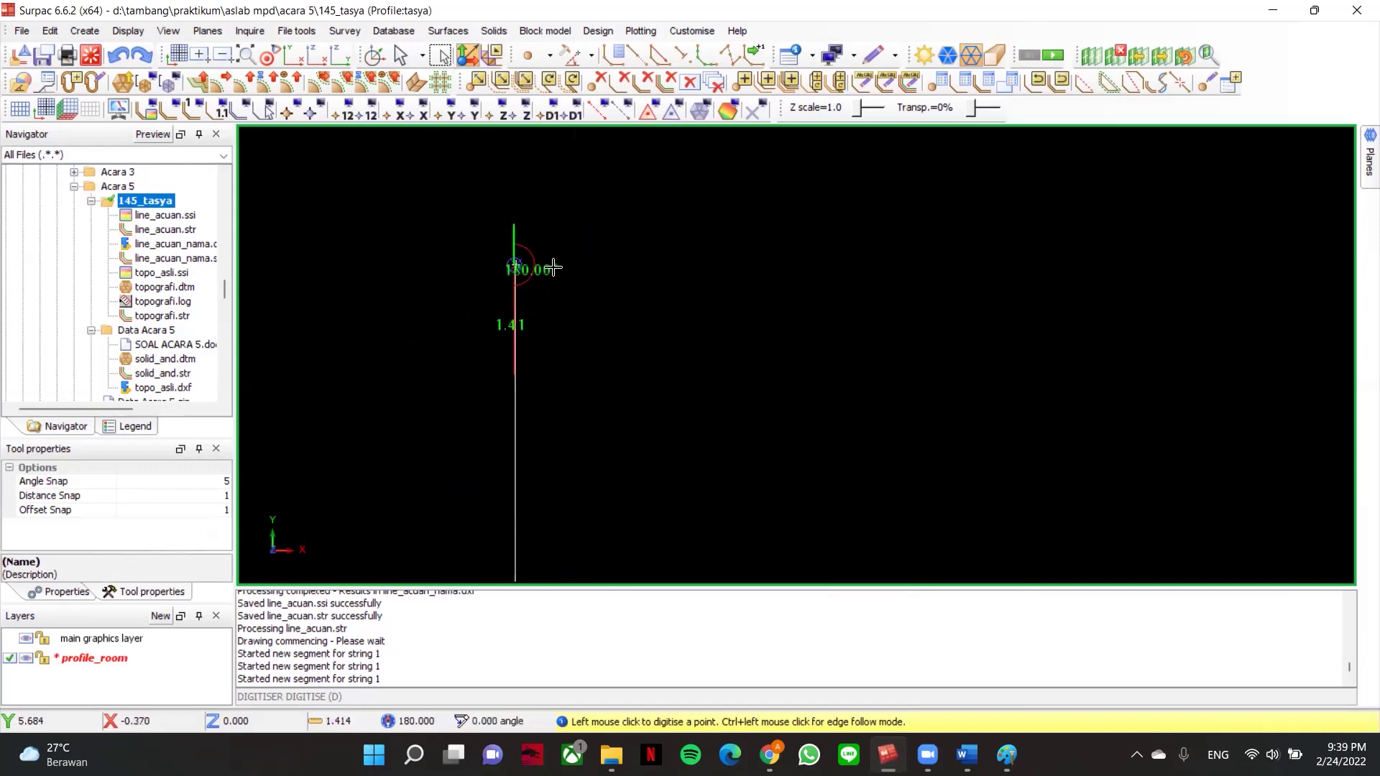
pyautogui.scroll(-2, 636, 252)
pyautogui.moveTo(634, 252); pyautogui.dragTo(461, 201, button='middle')
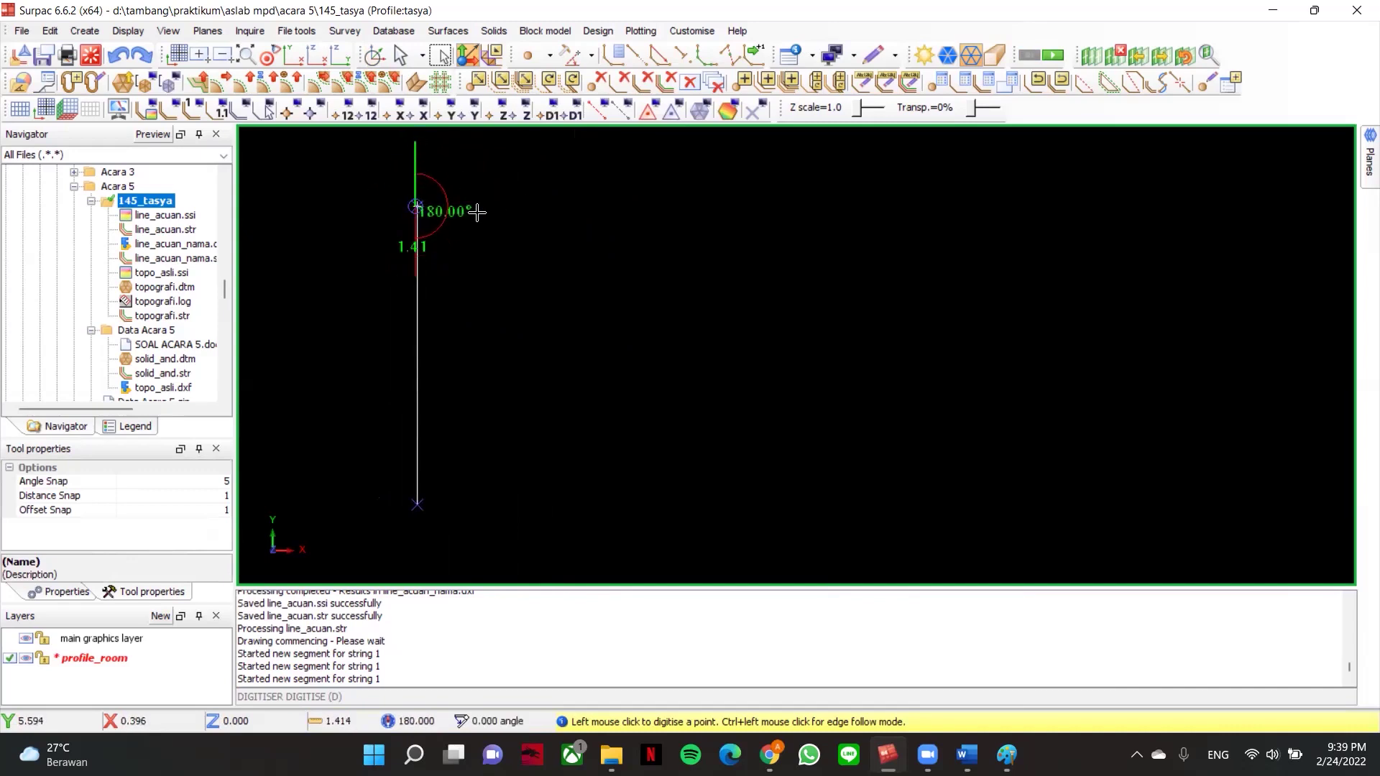
pyautogui.press('Escape')
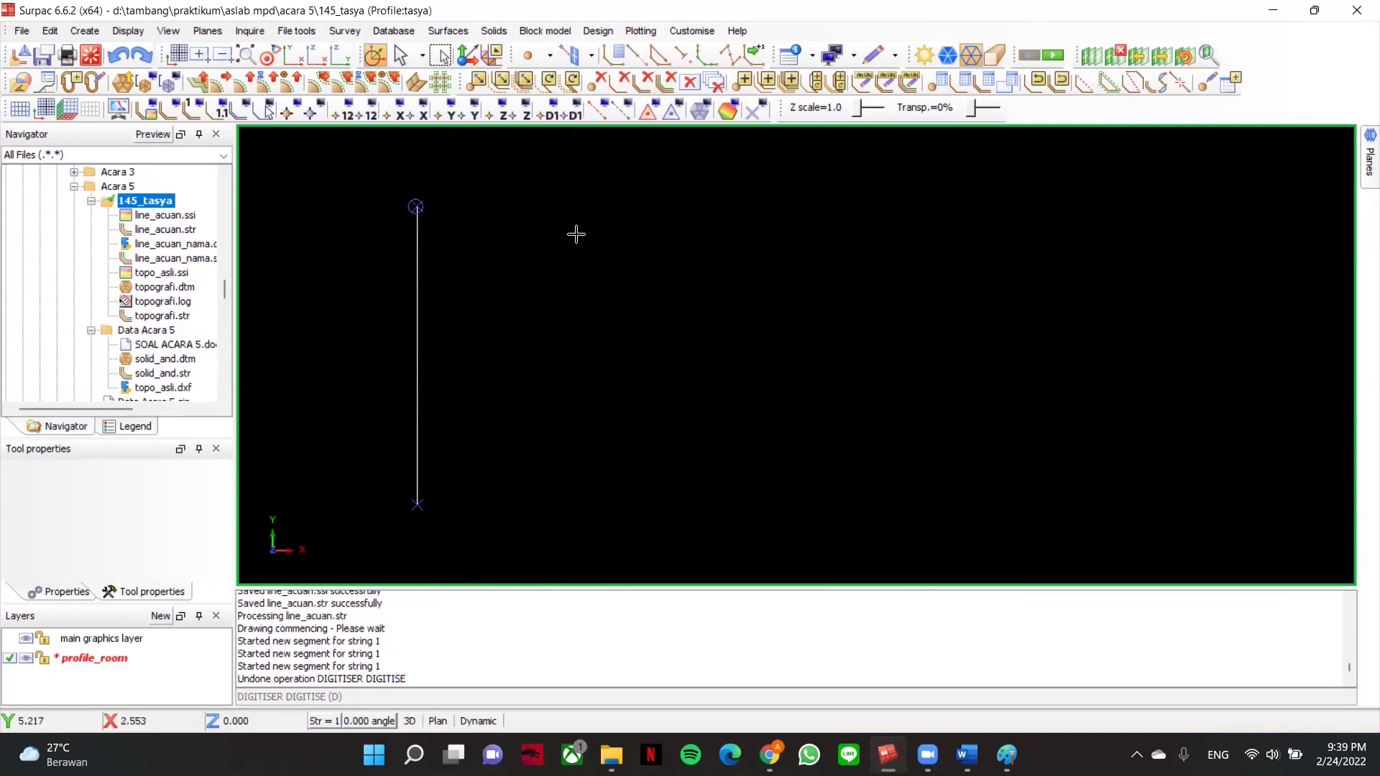
# - Digitise a segment starting just beside the vertical line's upper end, about 5 units horizontally across and about 6 units straight down in drafting mode
pyautogui.rightClick(586, 234)
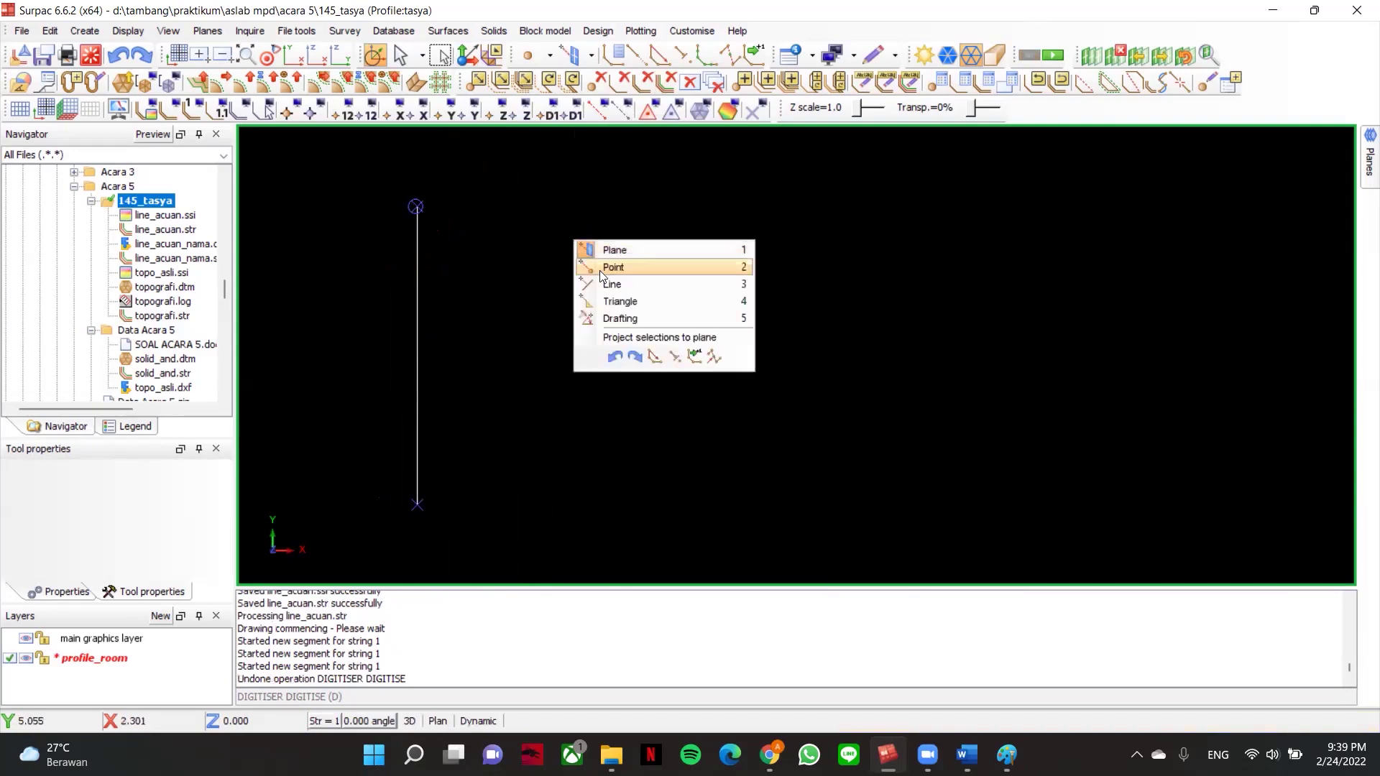
pyautogui.click(641, 256)
pyautogui.click(442, 205)
pyautogui.rightClick(640, 200)
pyautogui.click(670, 256)
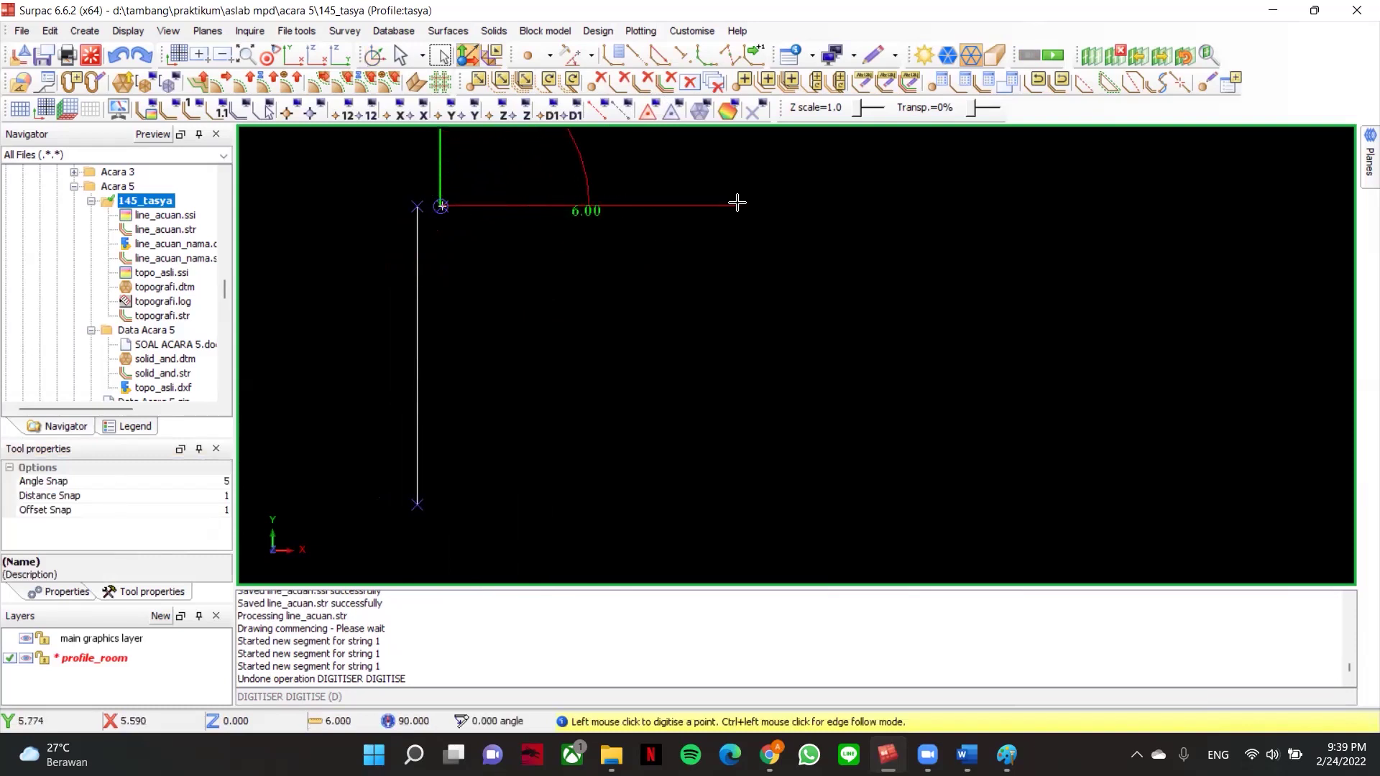
pyautogui.click(683, 205)
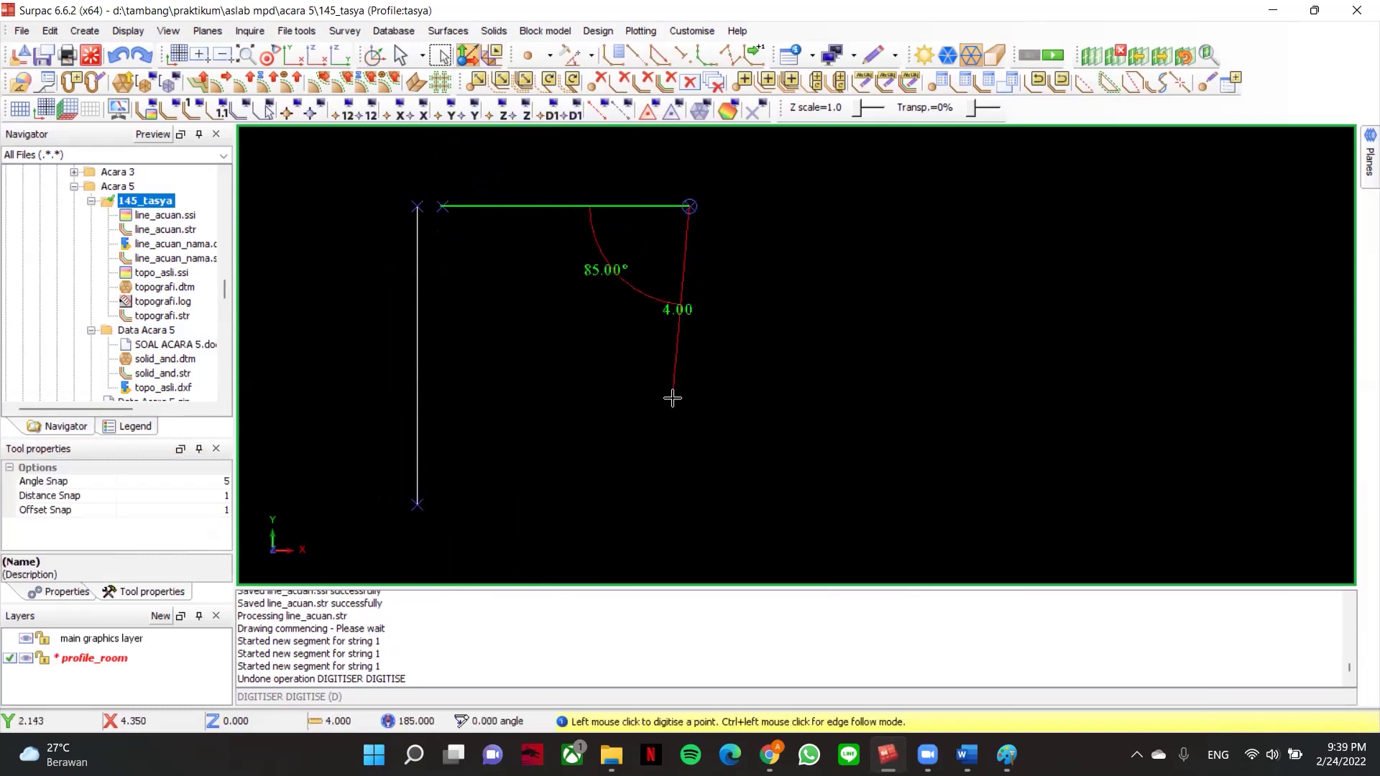
pyautogui.click(693, 486)
pyautogui.press('Escape')
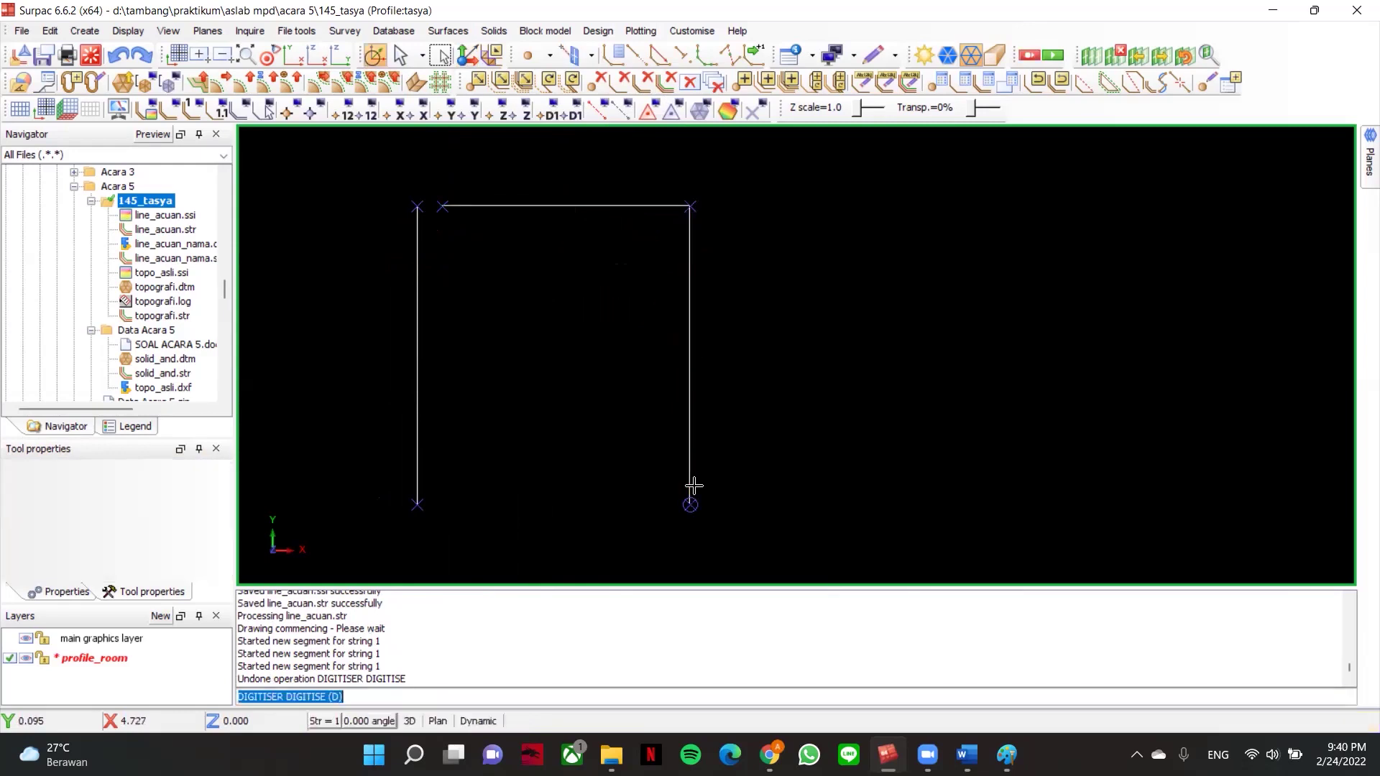
# - Move the new segment with Segment Move, using point snapping to place its start on the vertical line's upper end
pyautogui.click(505, 85)
pyautogui.scroll(3, 444, 205)
pyautogui.moveTo(442, 207); pyautogui.dragTo(570, 209, button='middle')
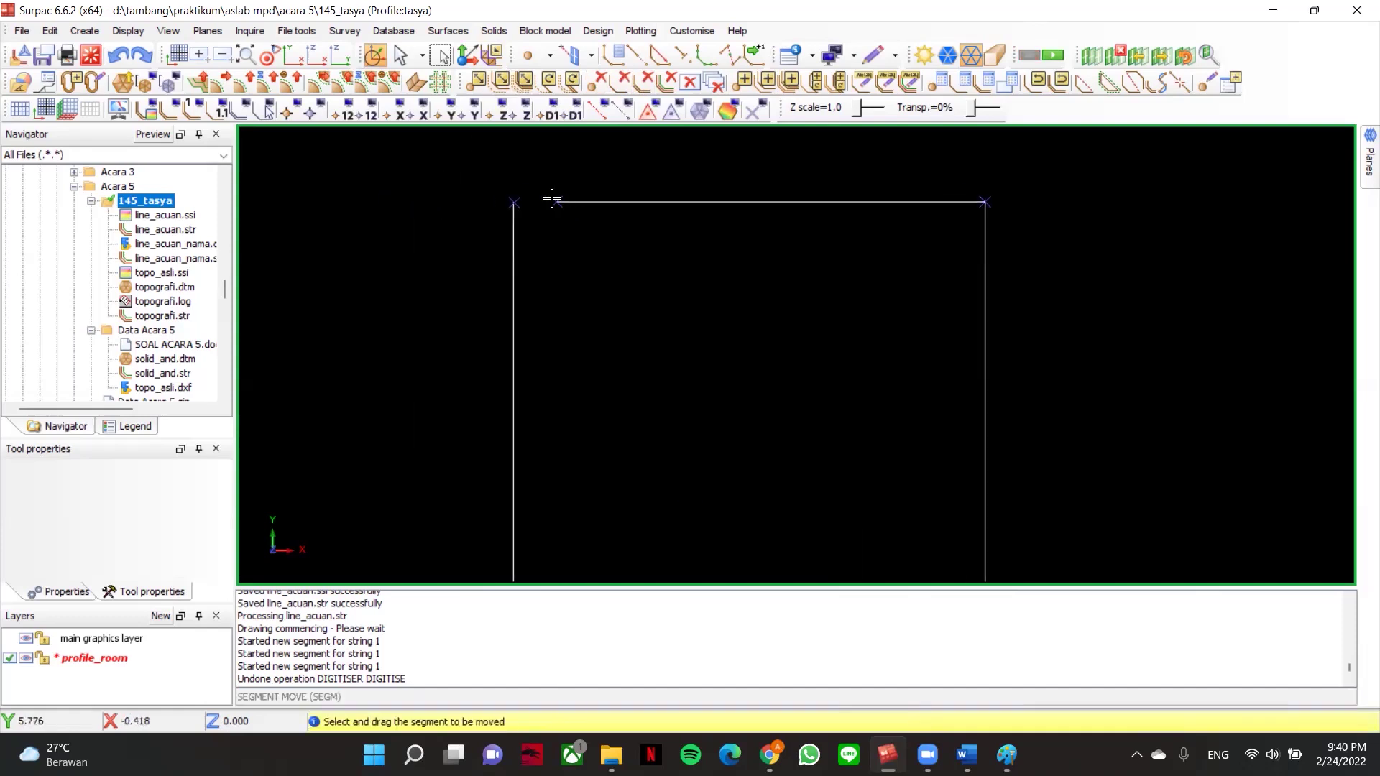
pyautogui.rightClick(563, 207)
pyautogui.click(586, 239)
pyautogui.moveTo(551, 200); pyautogui.dragTo(517, 201)
pyautogui.scroll(-3, 690, 249)
pyautogui.moveTo(690, 257); pyautogui.dragTo(597, 165, button='middle')
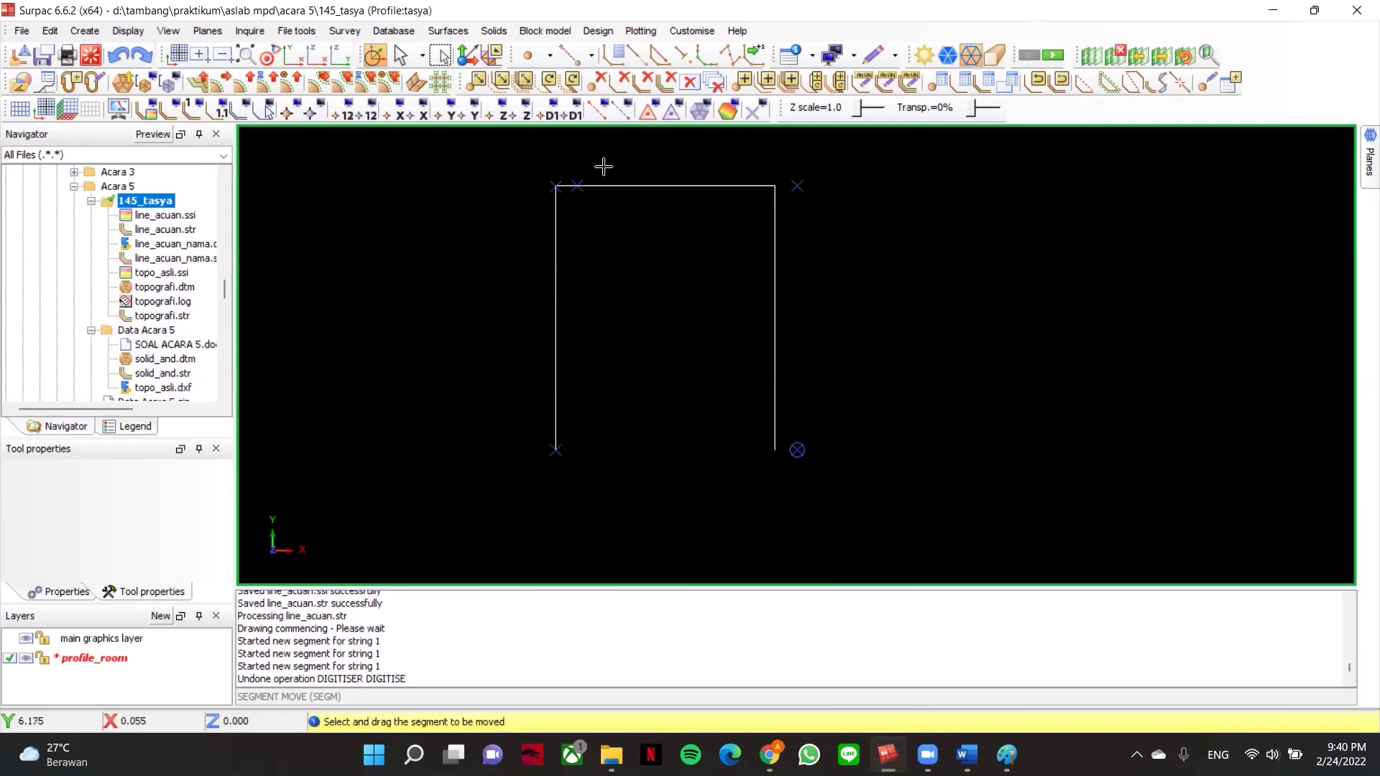
pyautogui.press('Escape')
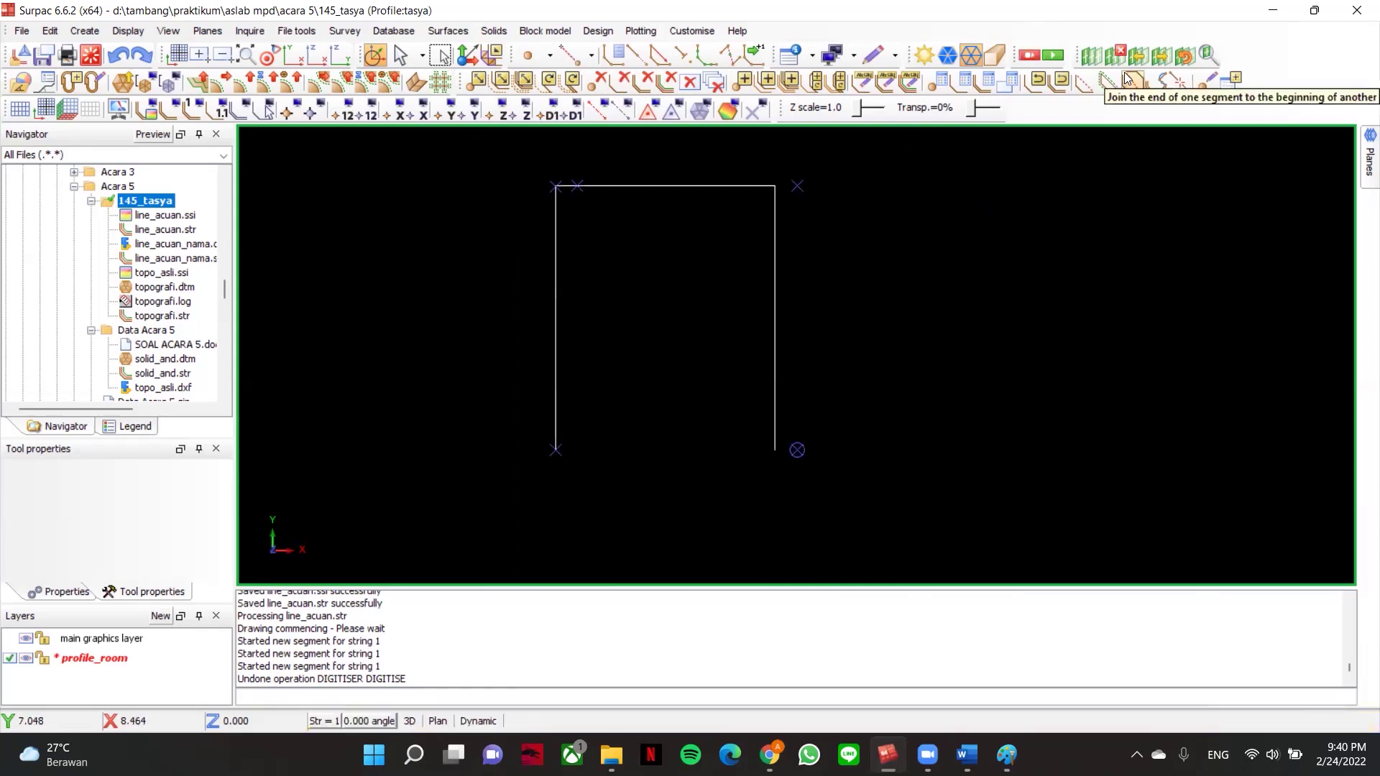
# - Join the moved segment to the left vertical line with Graphical Segment Join, and select the joined profile
pyautogui.click(1127, 78)
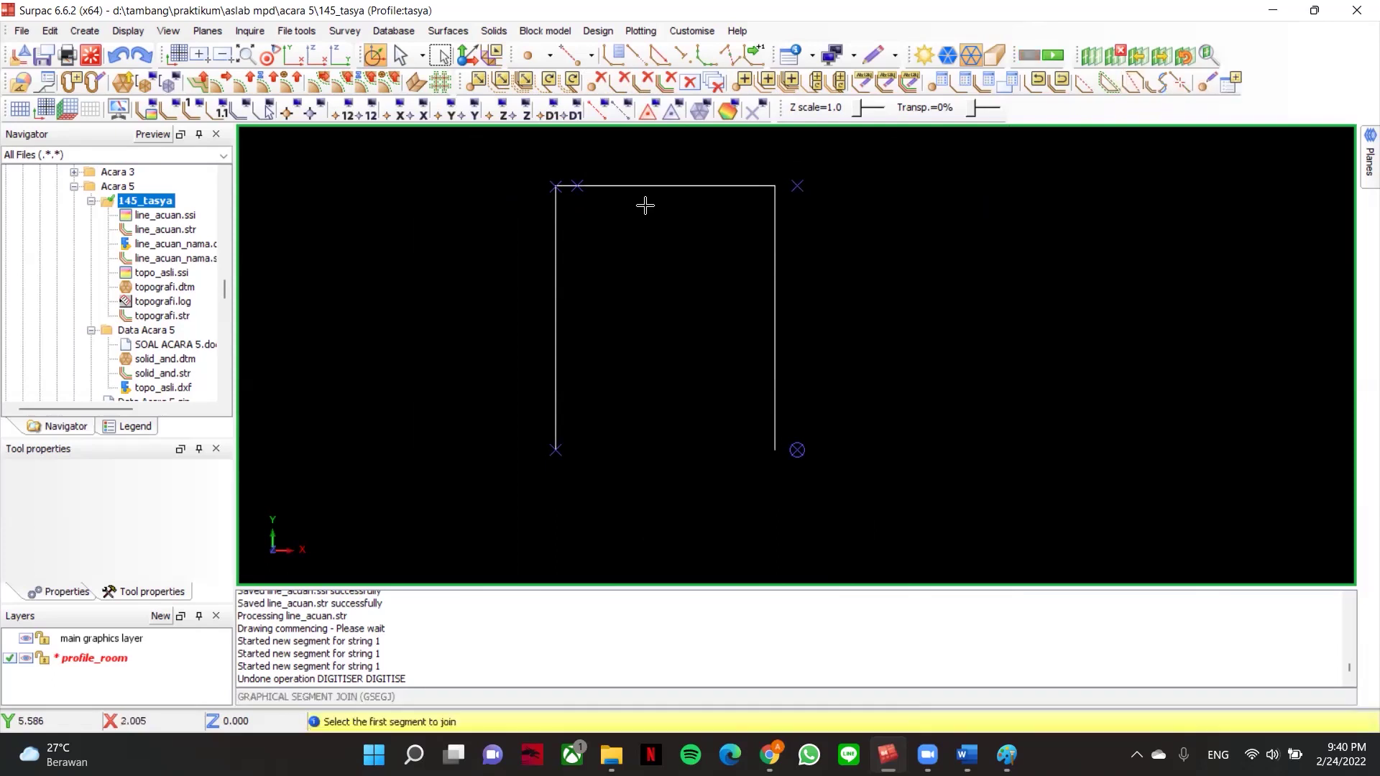
pyautogui.click(576, 185)
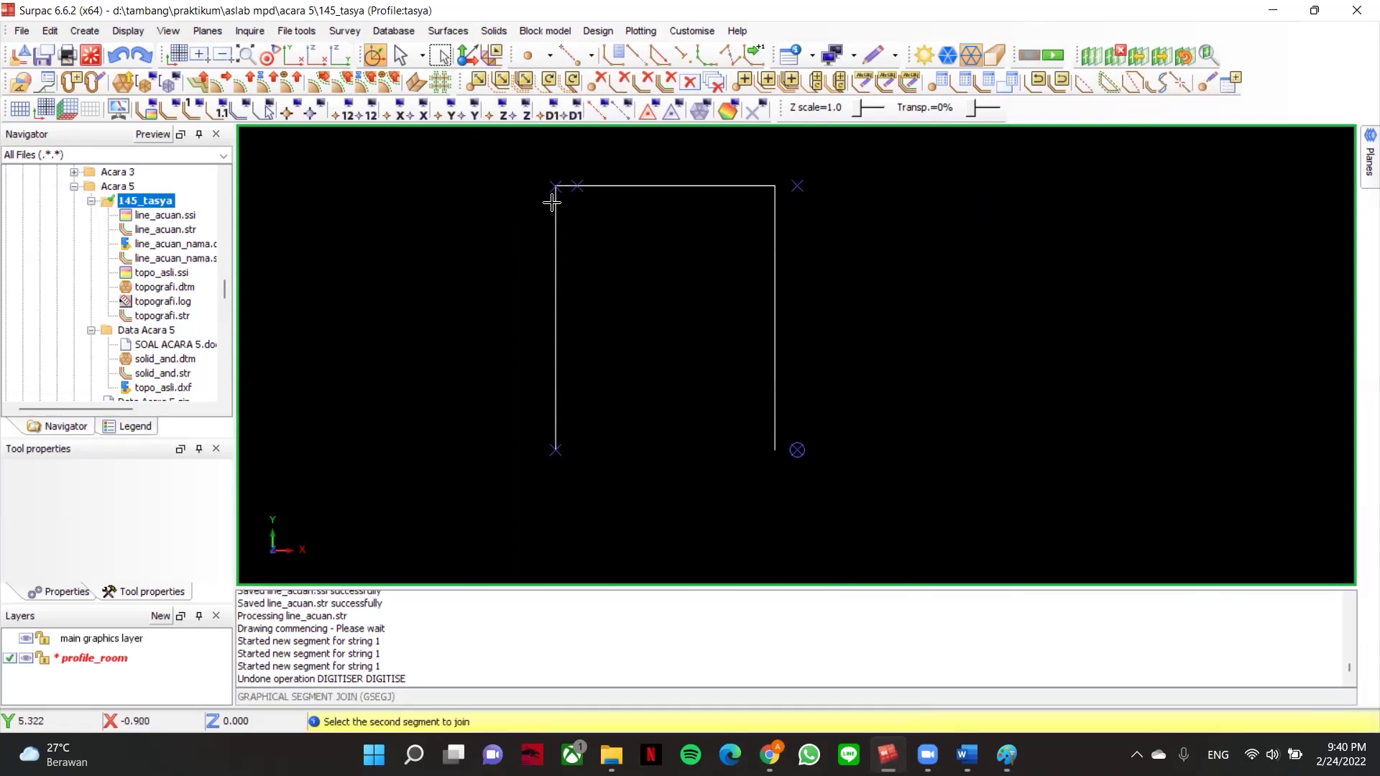
pyautogui.click(555, 202)
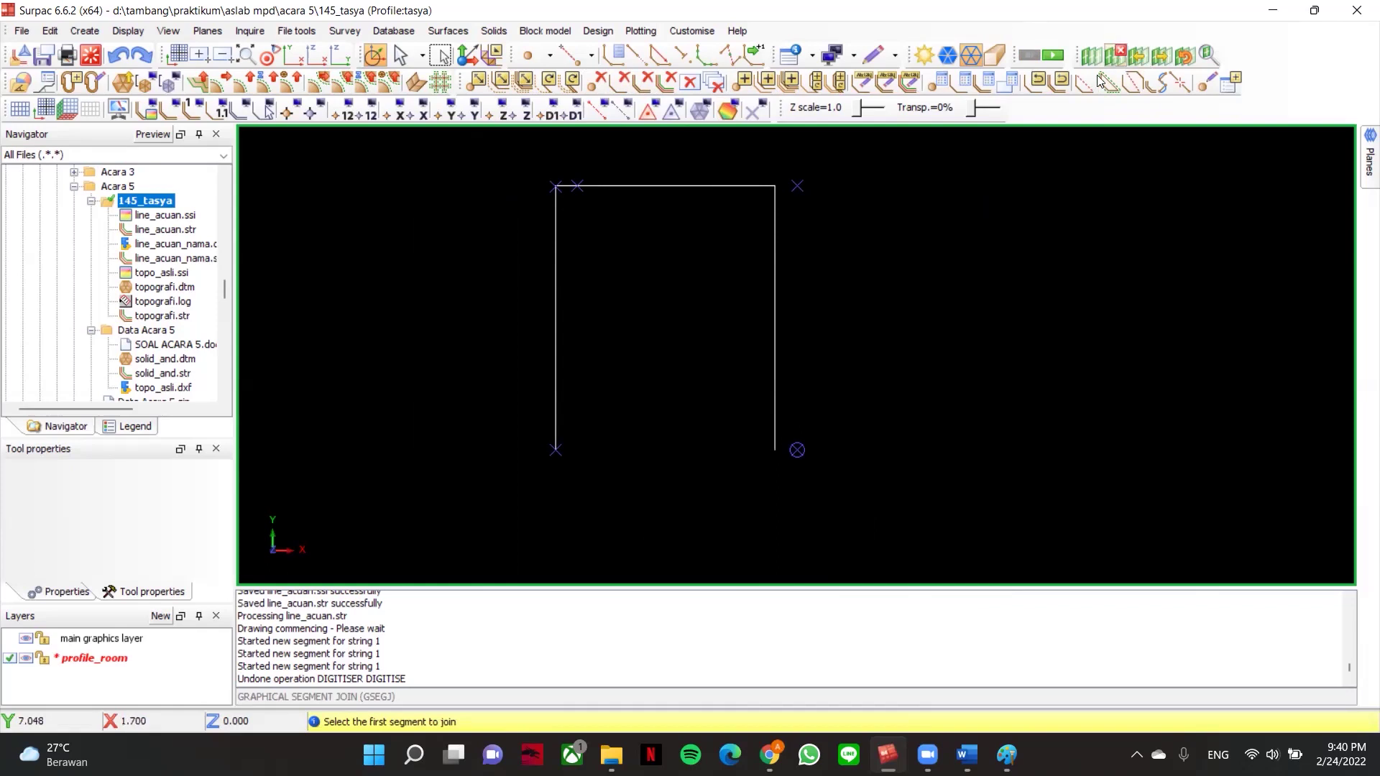
pyautogui.press('Escape')
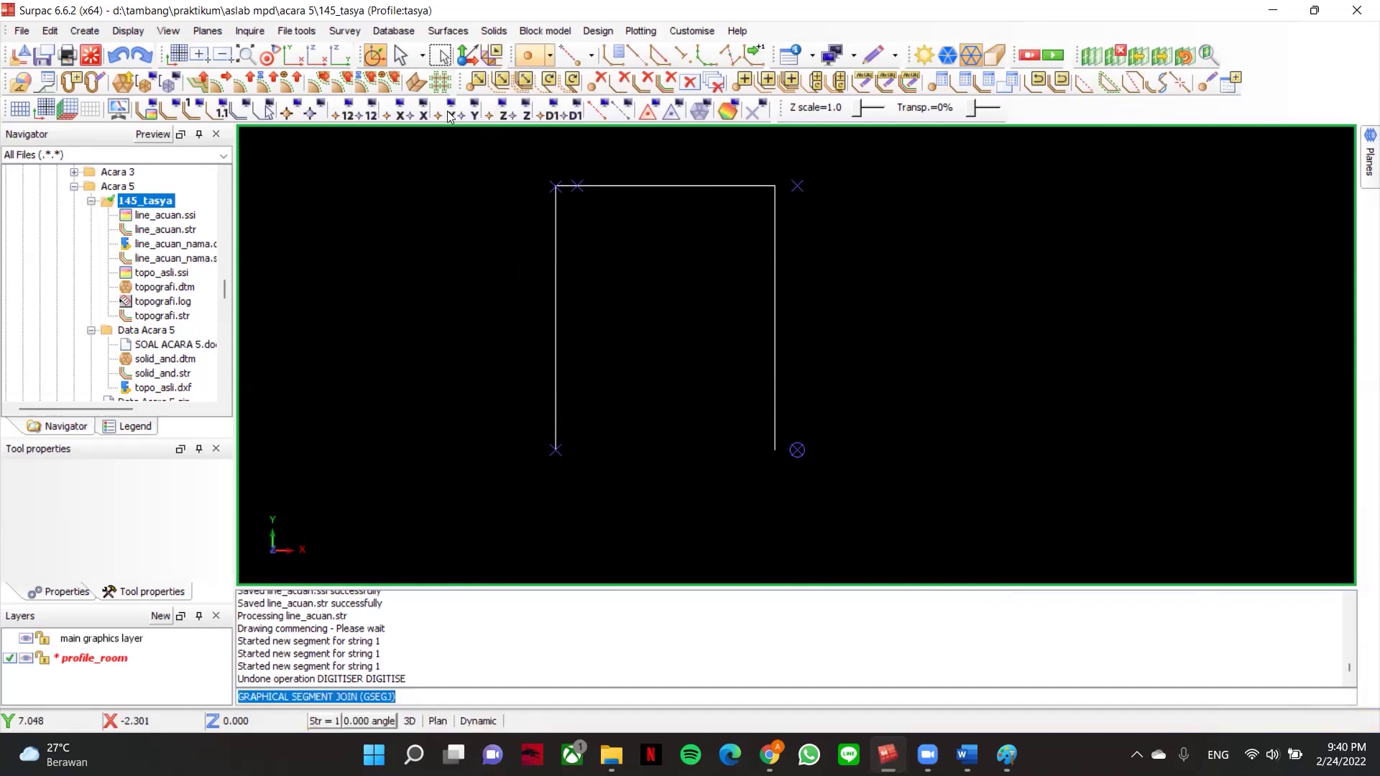
pyautogui.click(400, 55)
pyautogui.click(598, 184)
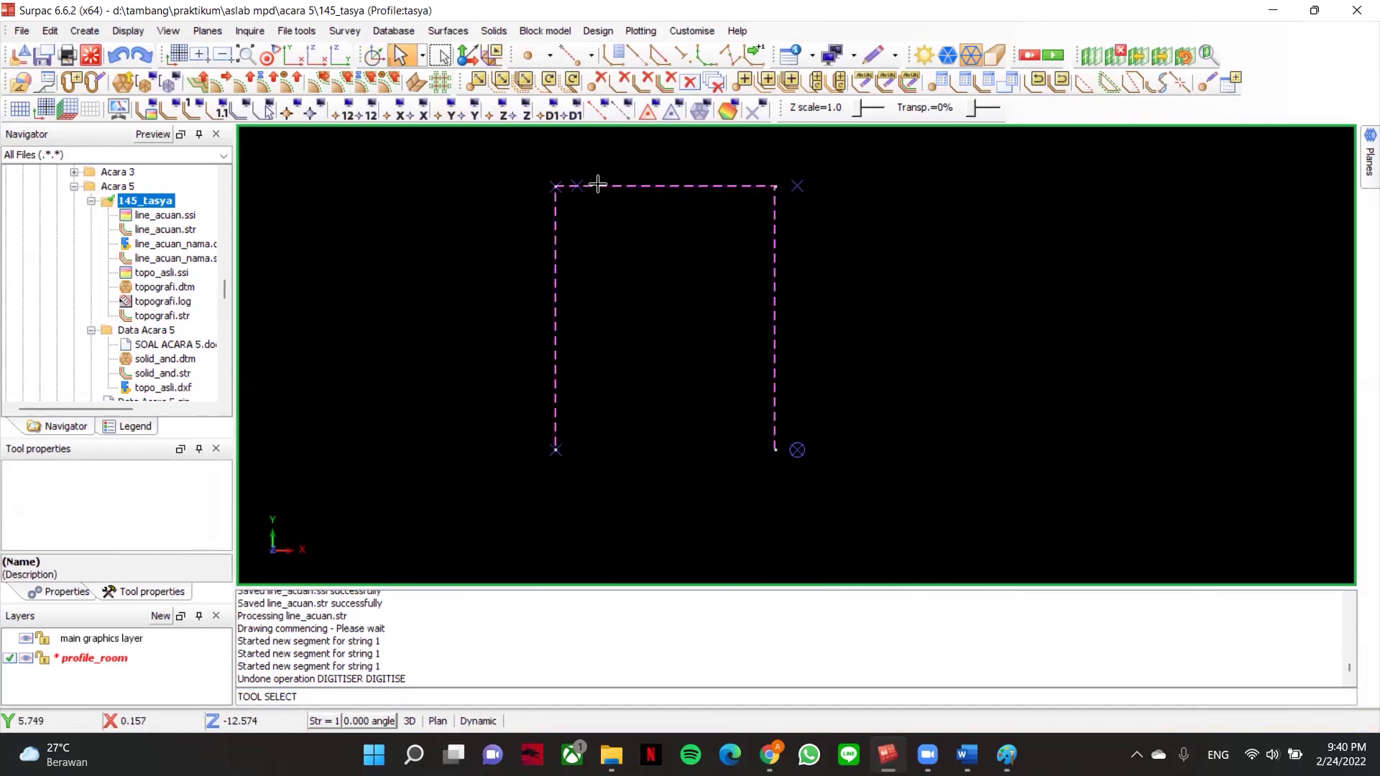
pyautogui.scroll(-2, 496, 142)
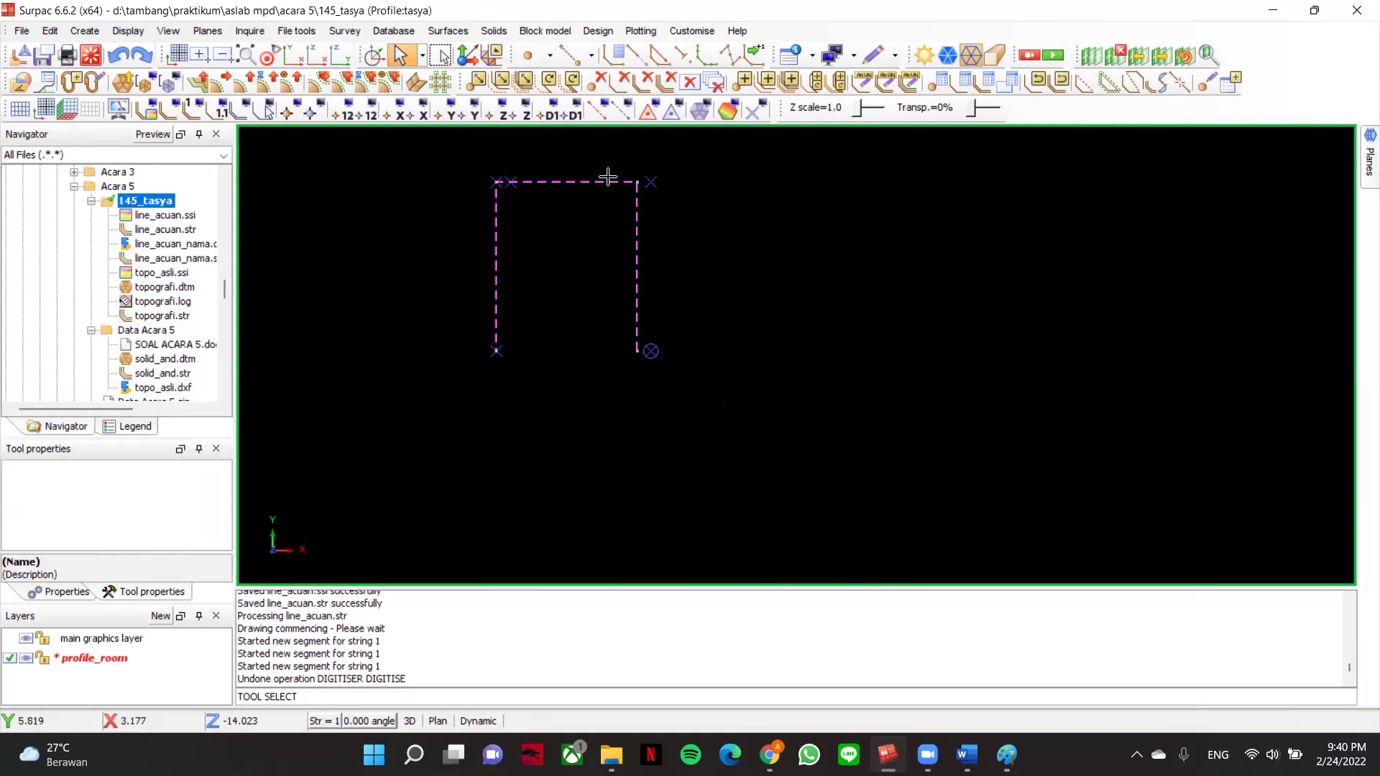
pyautogui.moveTo(602, 225); pyautogui.dragTo(638, 226, button='middle')
pyautogui.scroll(1, 592, 216)
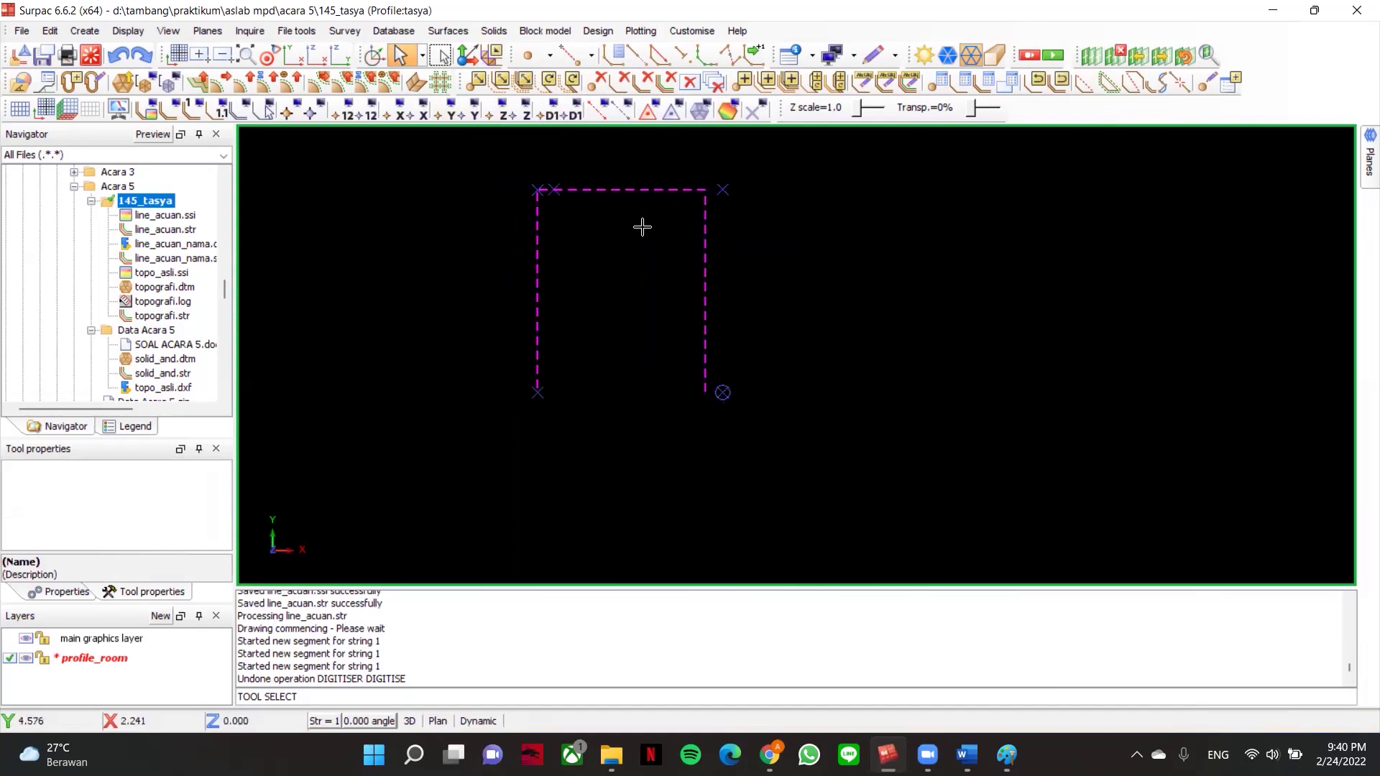
# - Erase the temporary markers and close the room profile segment into a complete rectangle
pyautogui.click(752, 115)
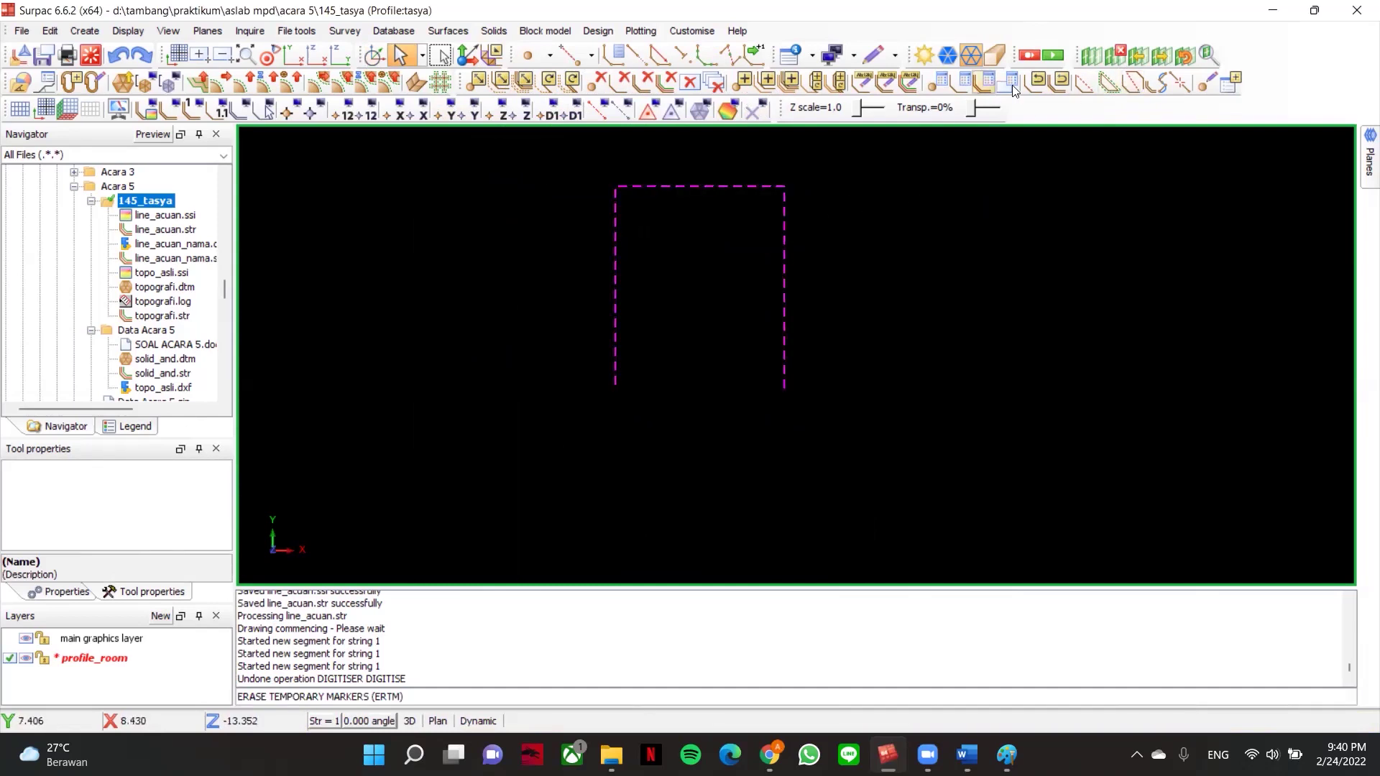
pyautogui.click(1087, 94)
pyautogui.scroll(1, 747, 323)
pyautogui.moveTo(748, 324); pyautogui.dragTo(695, 322, button='middle')
# - Save the profile_room layer as the Surpac string file profile_room.str and clear the graphics area
pyautogui.rightClick(83, 656)
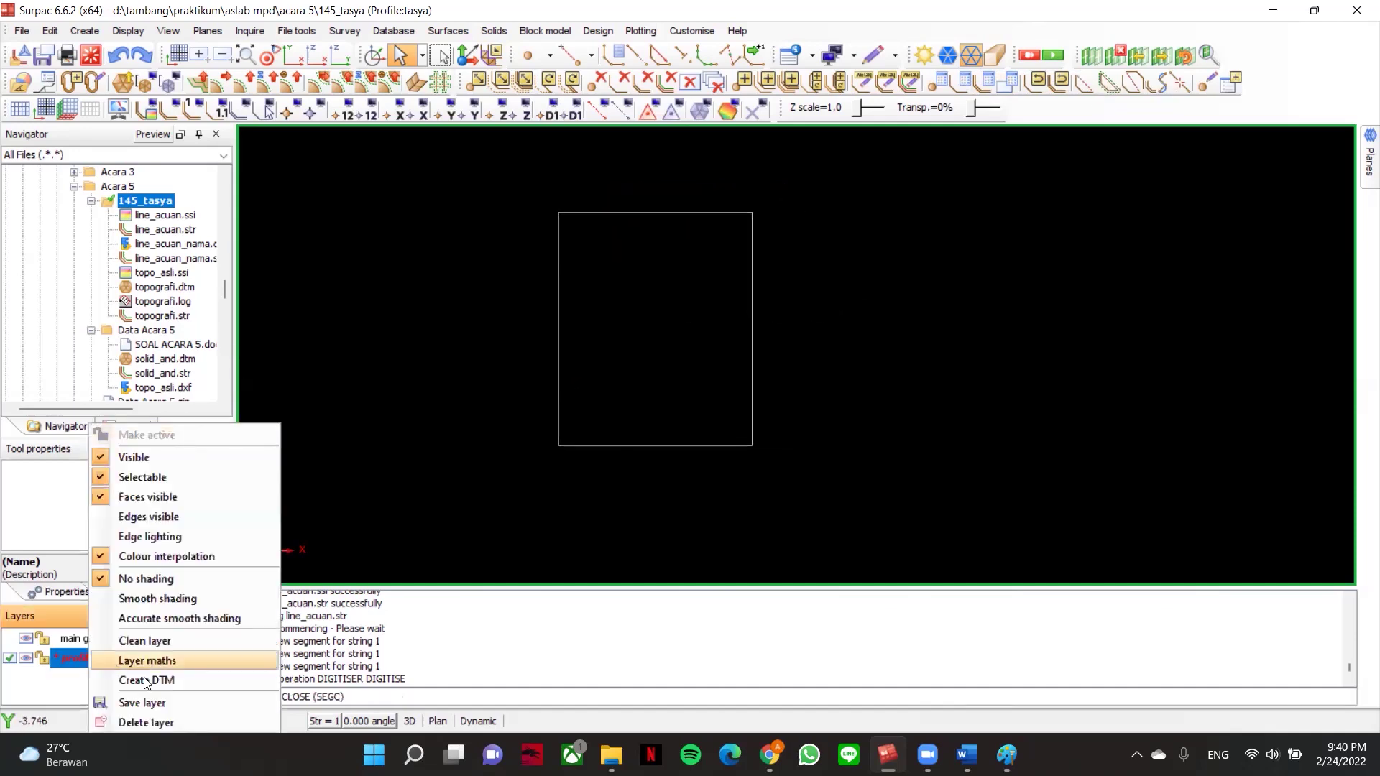
pyautogui.click(166, 705)
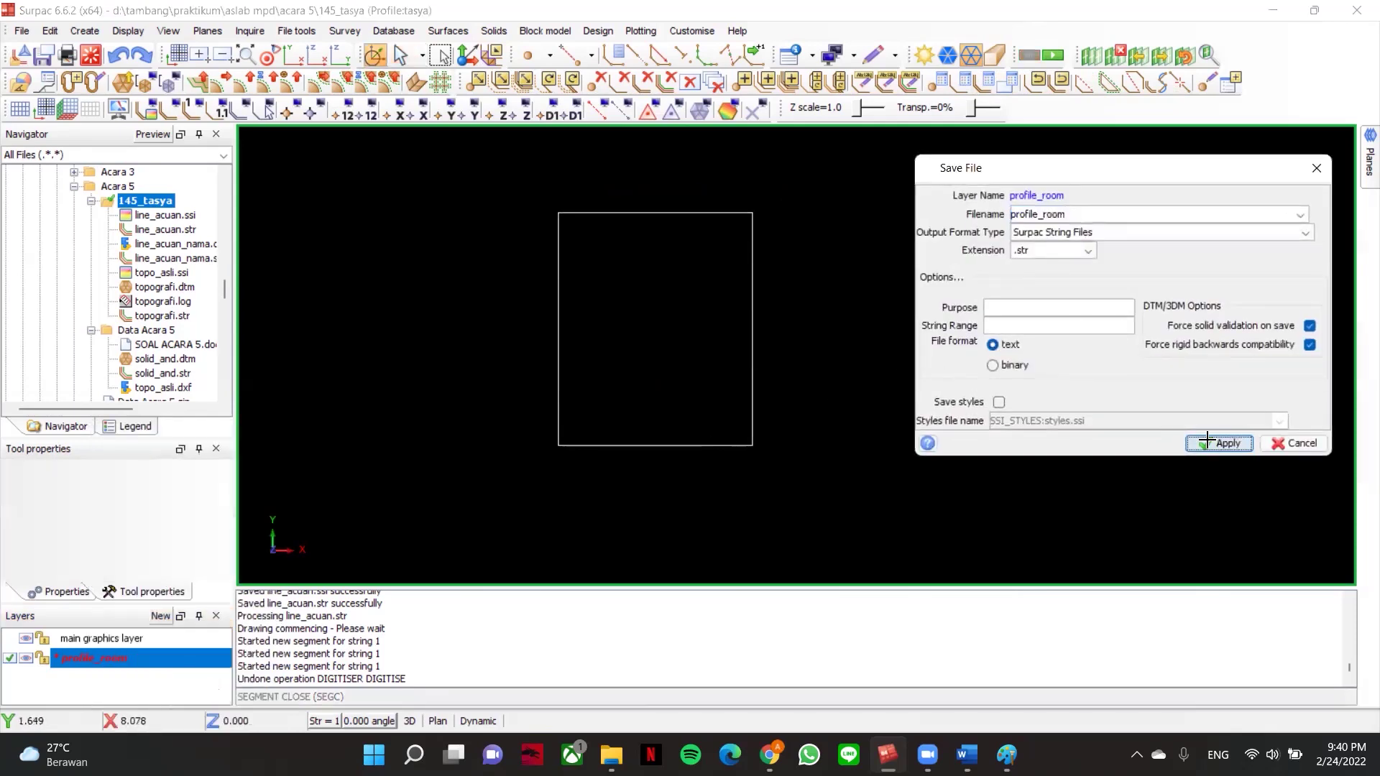
pyautogui.click(1215, 442)
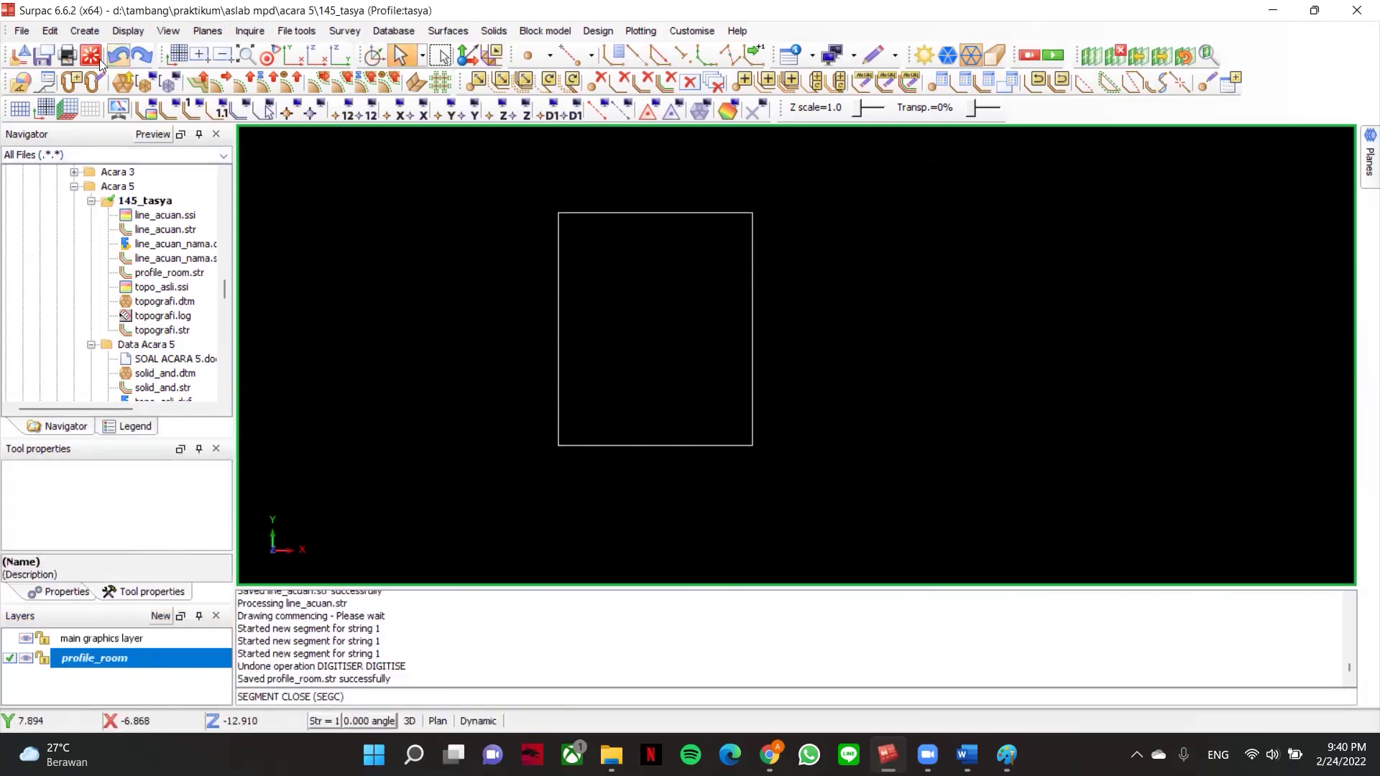
pyautogui.click(108, 82)
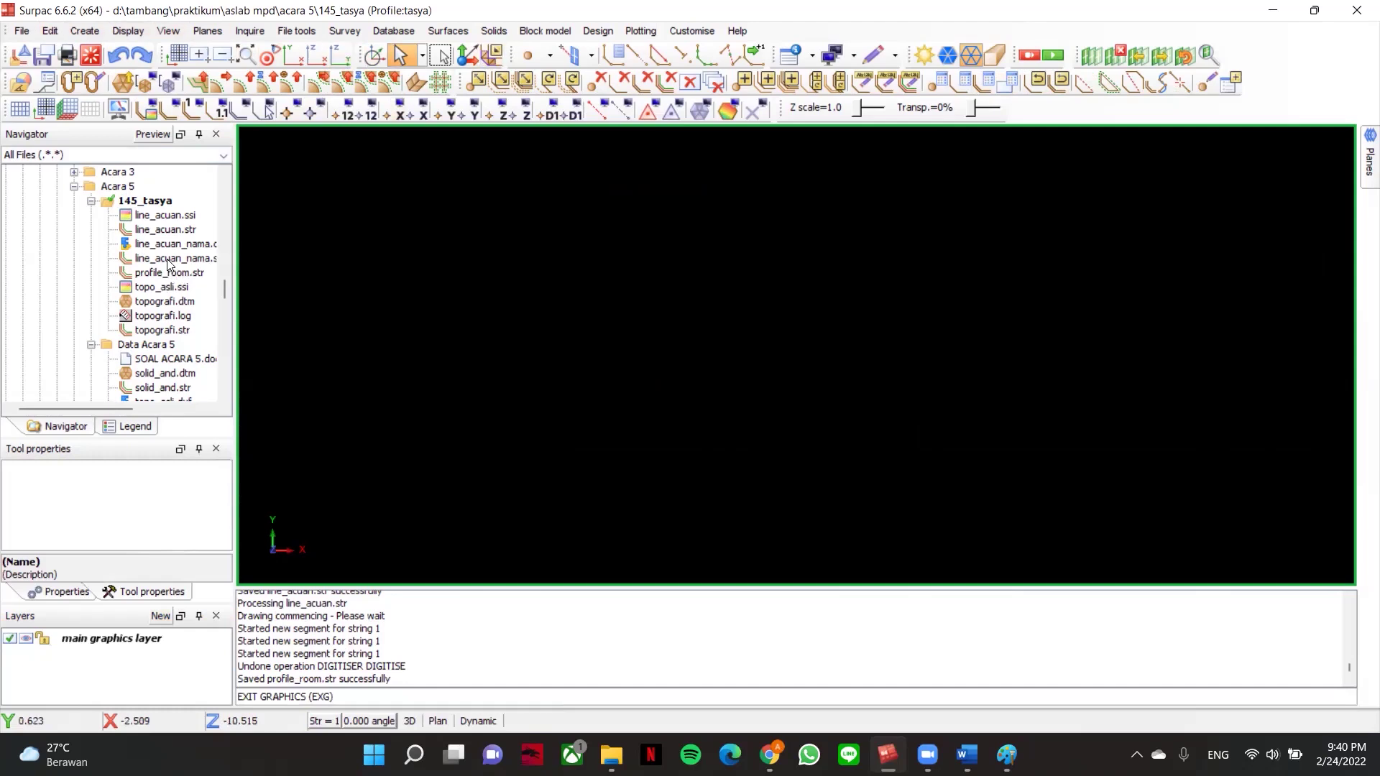
pyautogui.moveTo(168, 260); pyautogui.dragTo(736, 293)
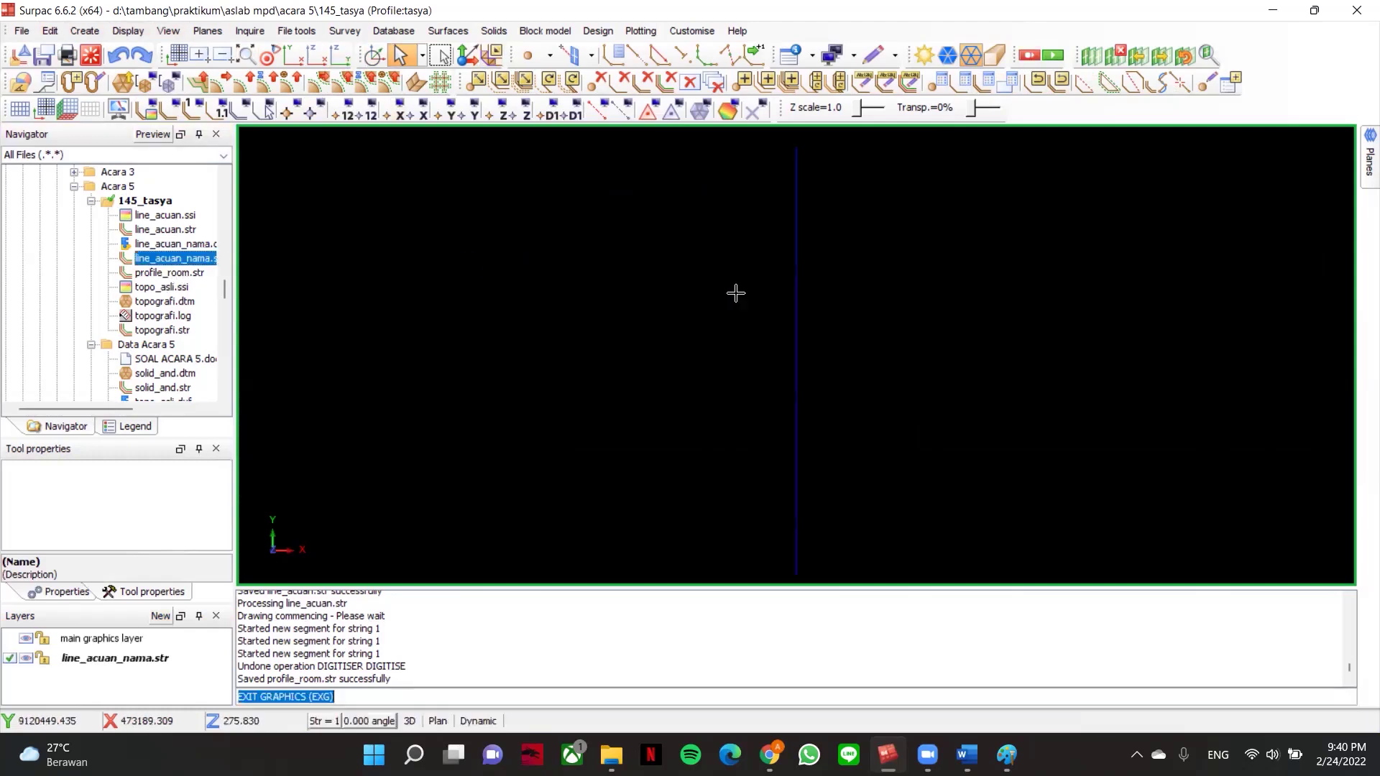
pyautogui.rightClick(137, 659)
pyautogui.click(201, 715)
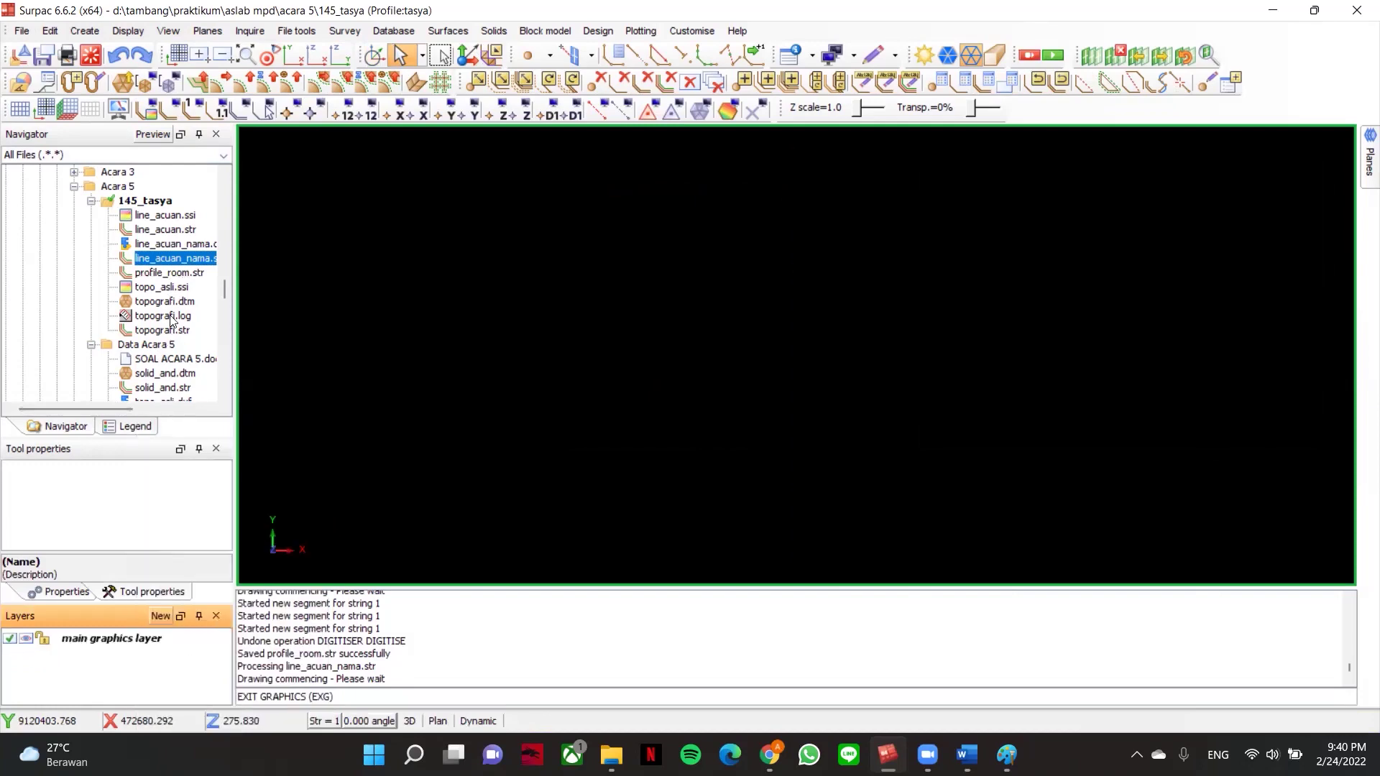
# - Load line_acuan.str and start Triangulate using centre line & profile with profile_room as the profile string file
pyautogui.moveTo(165, 229)
pyautogui.mouseDown()
pyautogui.moveTo(410, 234)
pyautogui.moveTo(807, 278)
pyautogui.mouseUp()
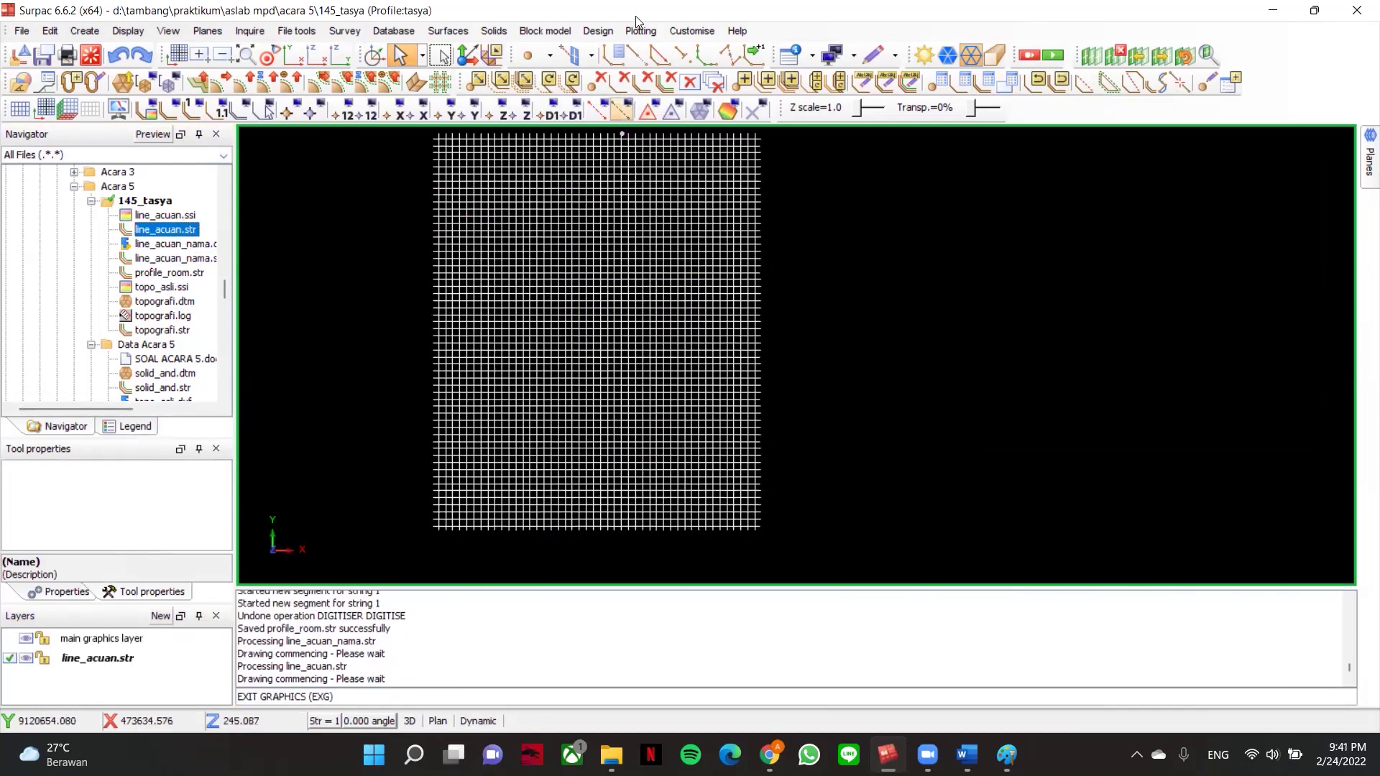
pyautogui.click(597, 31)
pyautogui.moveTo(669, 208)
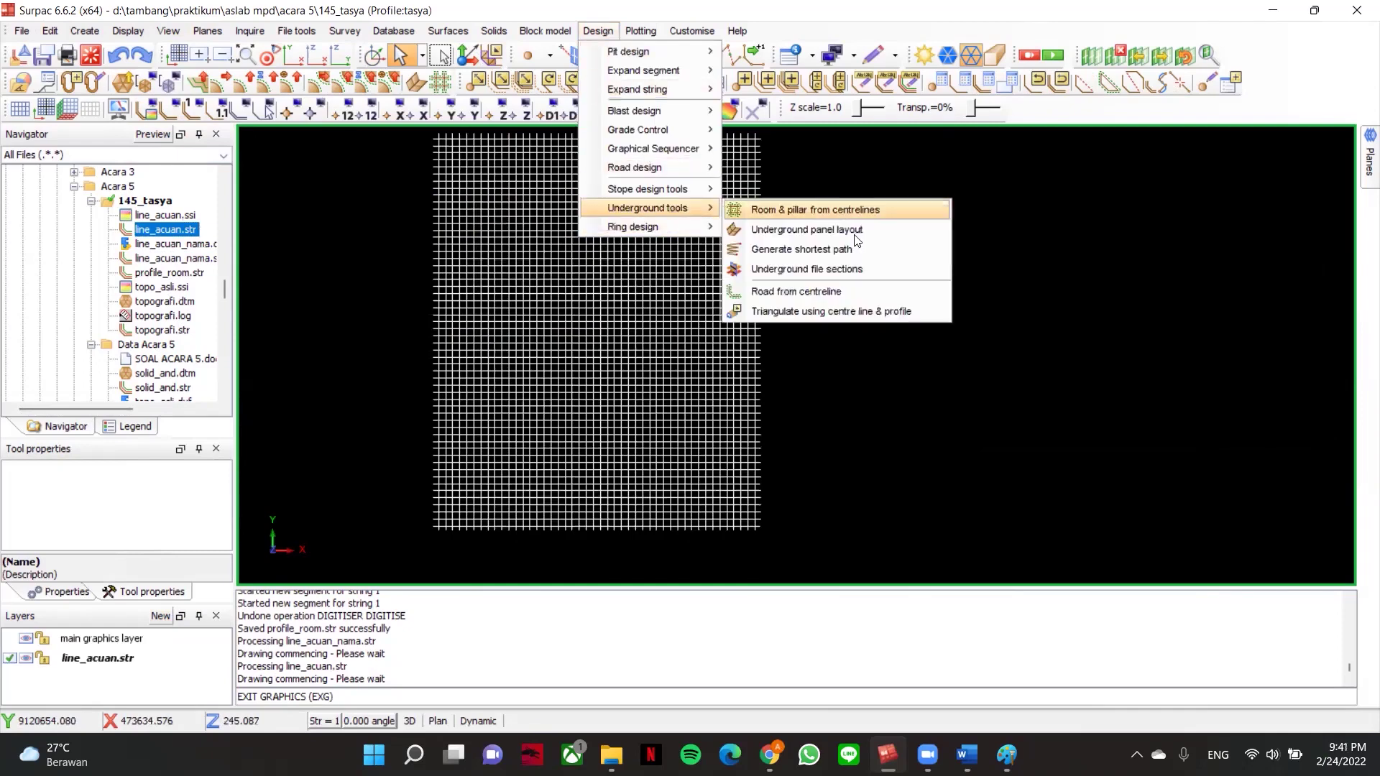
pyautogui.click(834, 310)
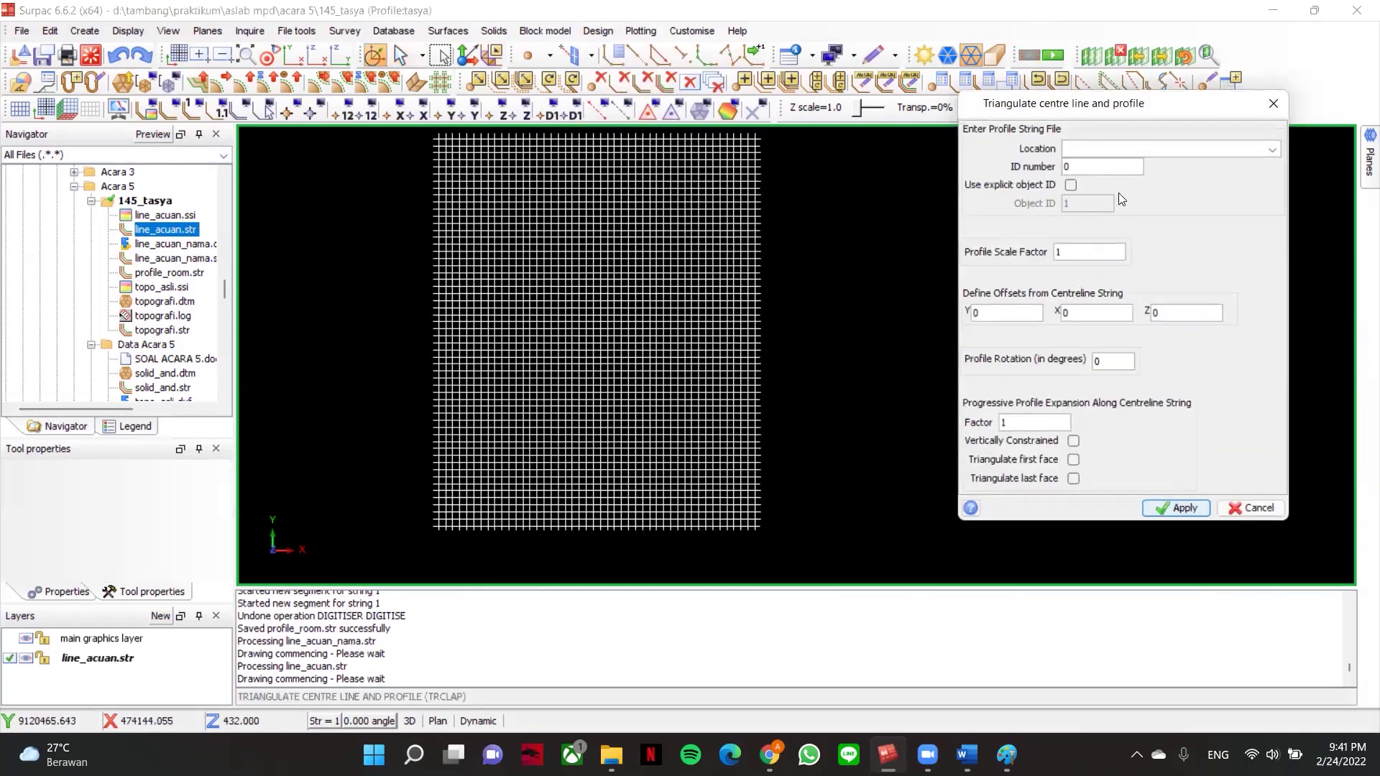
pyautogui.click(1272, 148)
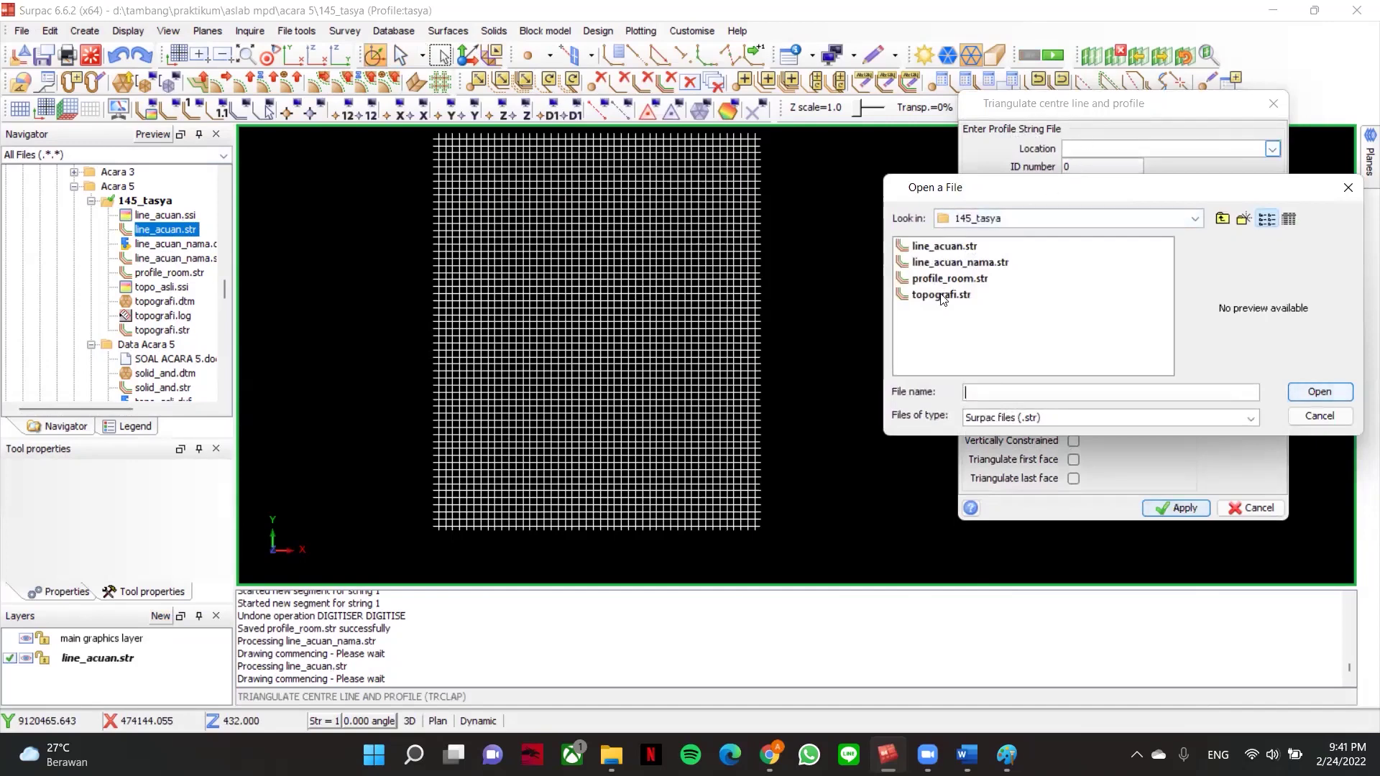
pyautogui.click(952, 279)
pyautogui.click(1320, 391)
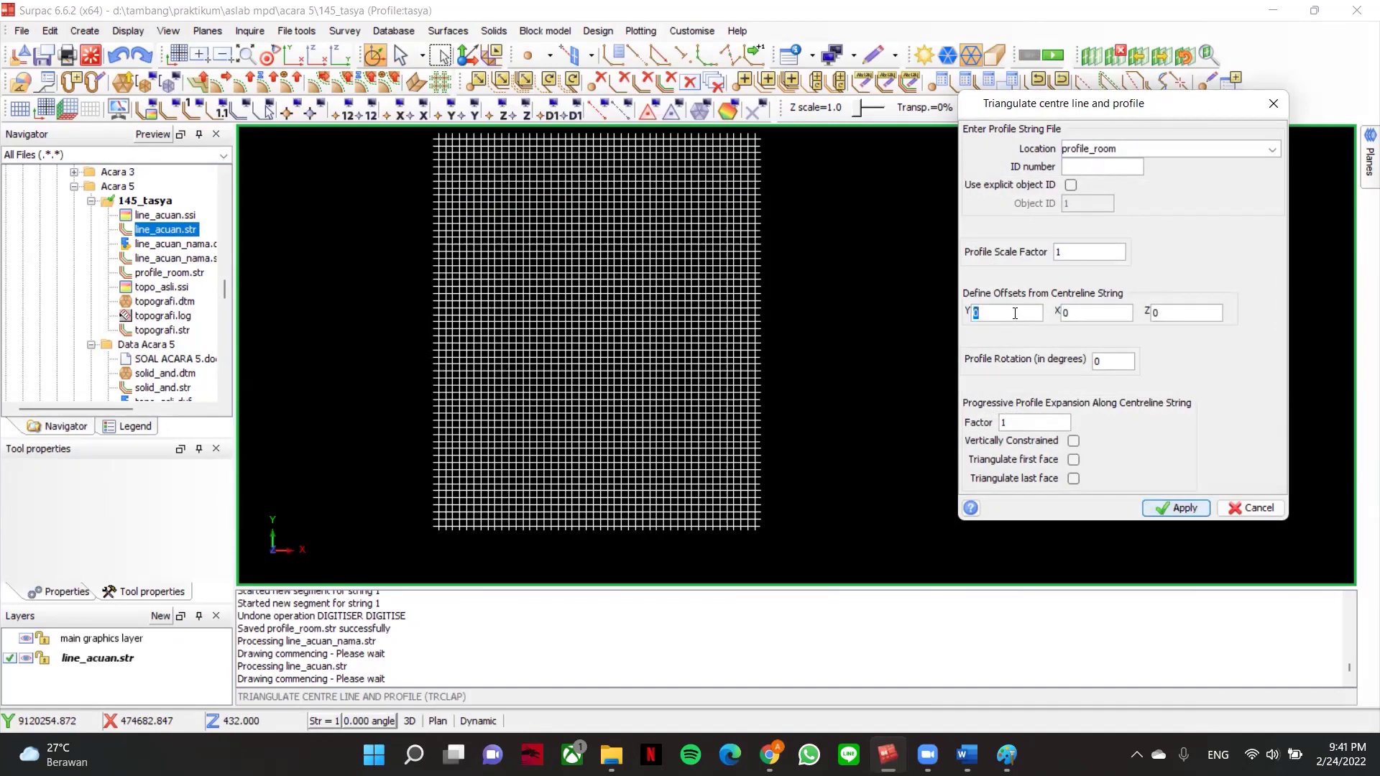
# - Enable Vertically Constrained, Triangulate first face and Triangulate last face, and choose the grid's leftmost vertical line as the centre line
pyautogui.click(1073, 459)
pyautogui.click(1073, 478)
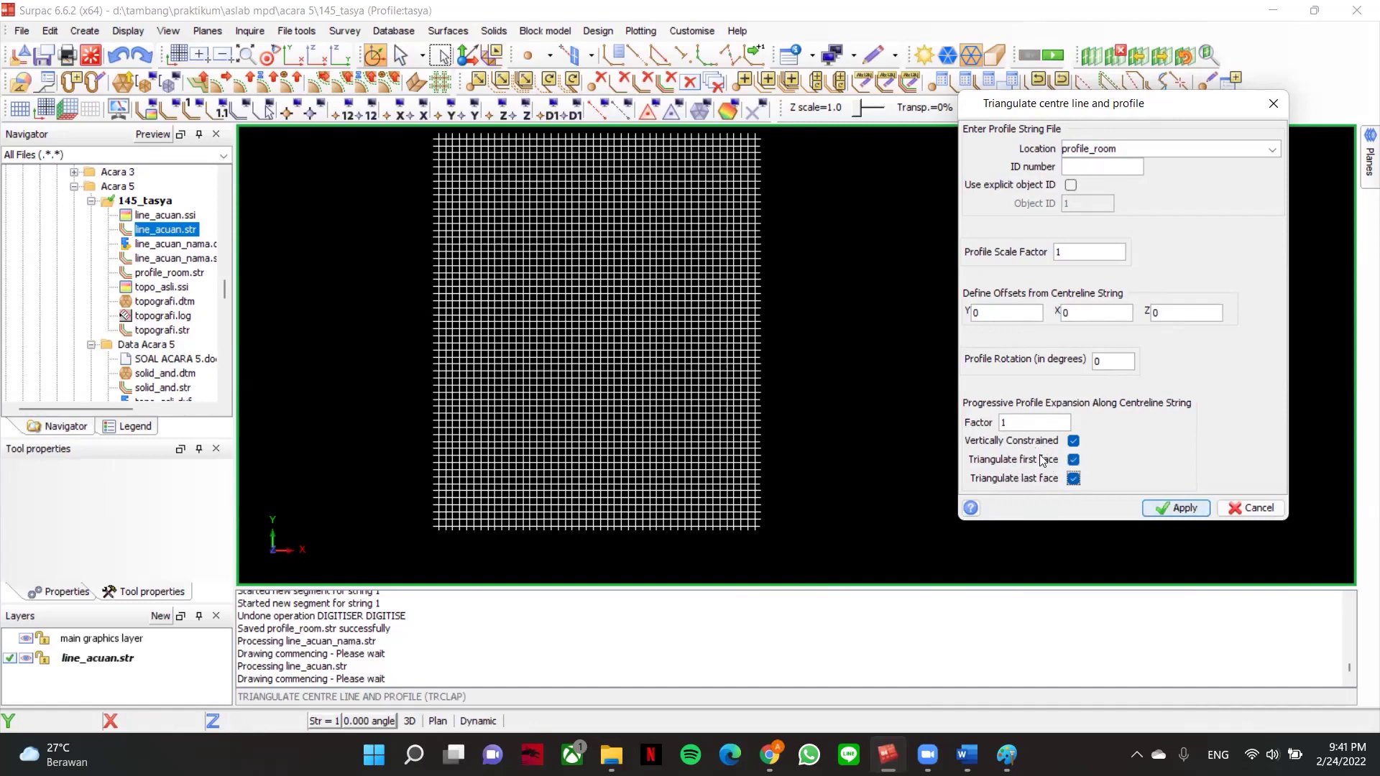
pyautogui.click(1175, 508)
pyautogui.scroll(3, 442, 169)
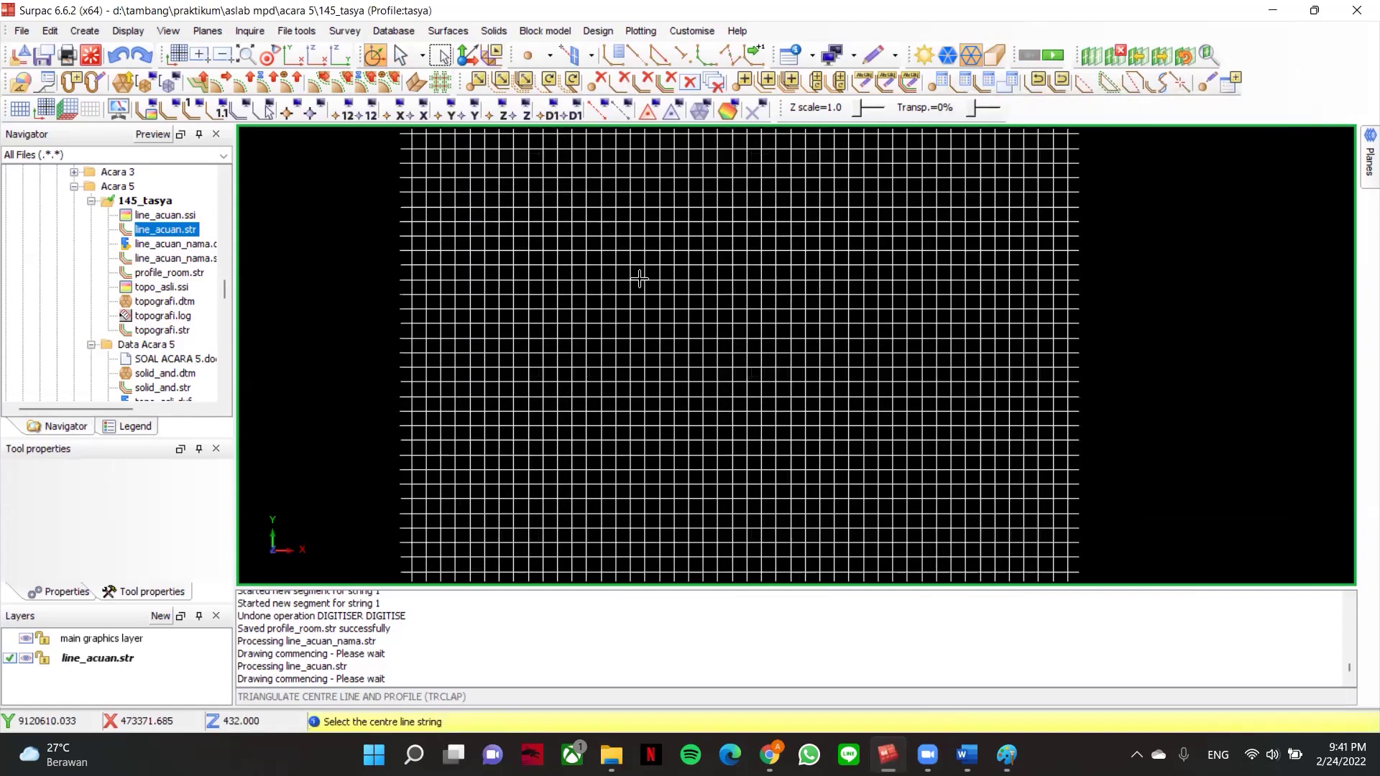
pyautogui.scroll(-2, 743, 373)
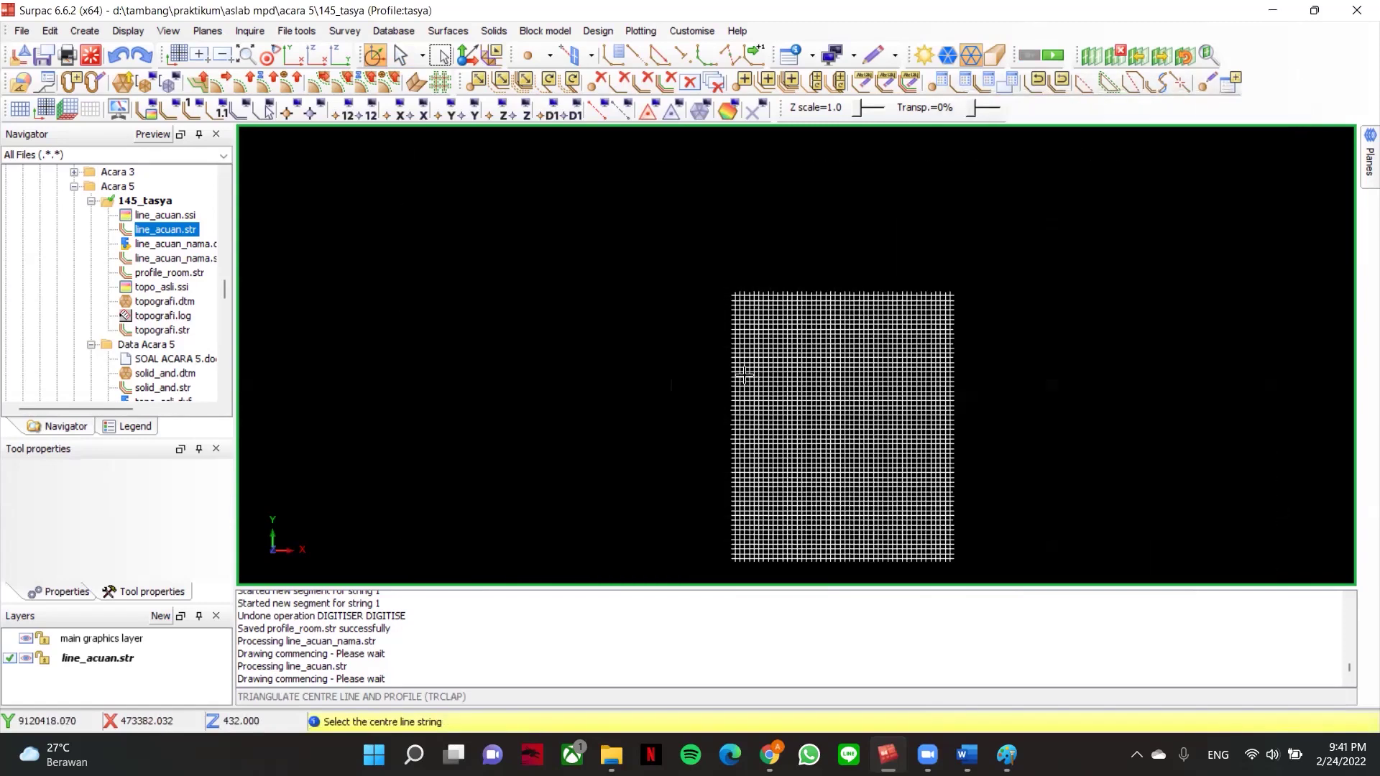
pyautogui.click(654, 200)
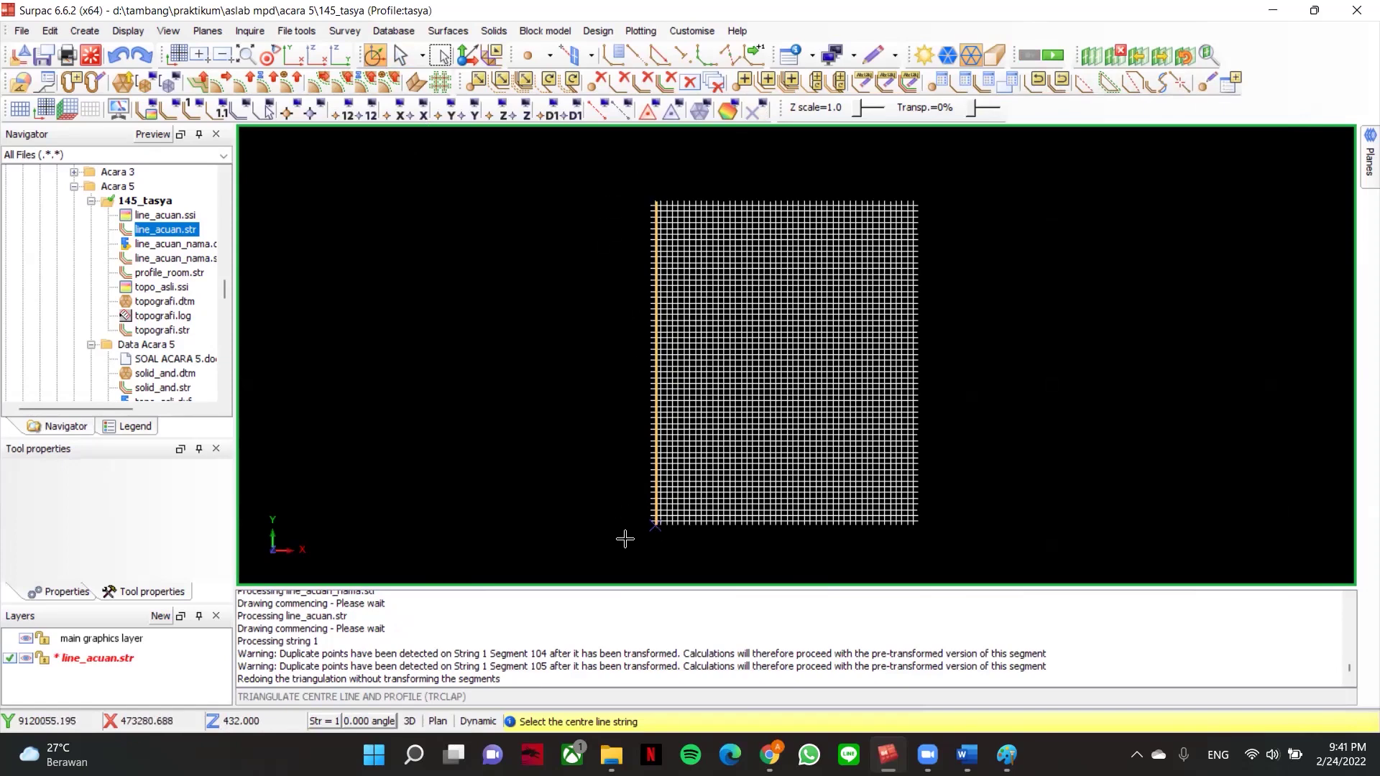
# - Examine the room solid along the grid's leftmost vertical line in 3D, checking its end face and position relative to the centreline
pyautogui.scroll(5, 687, 230)
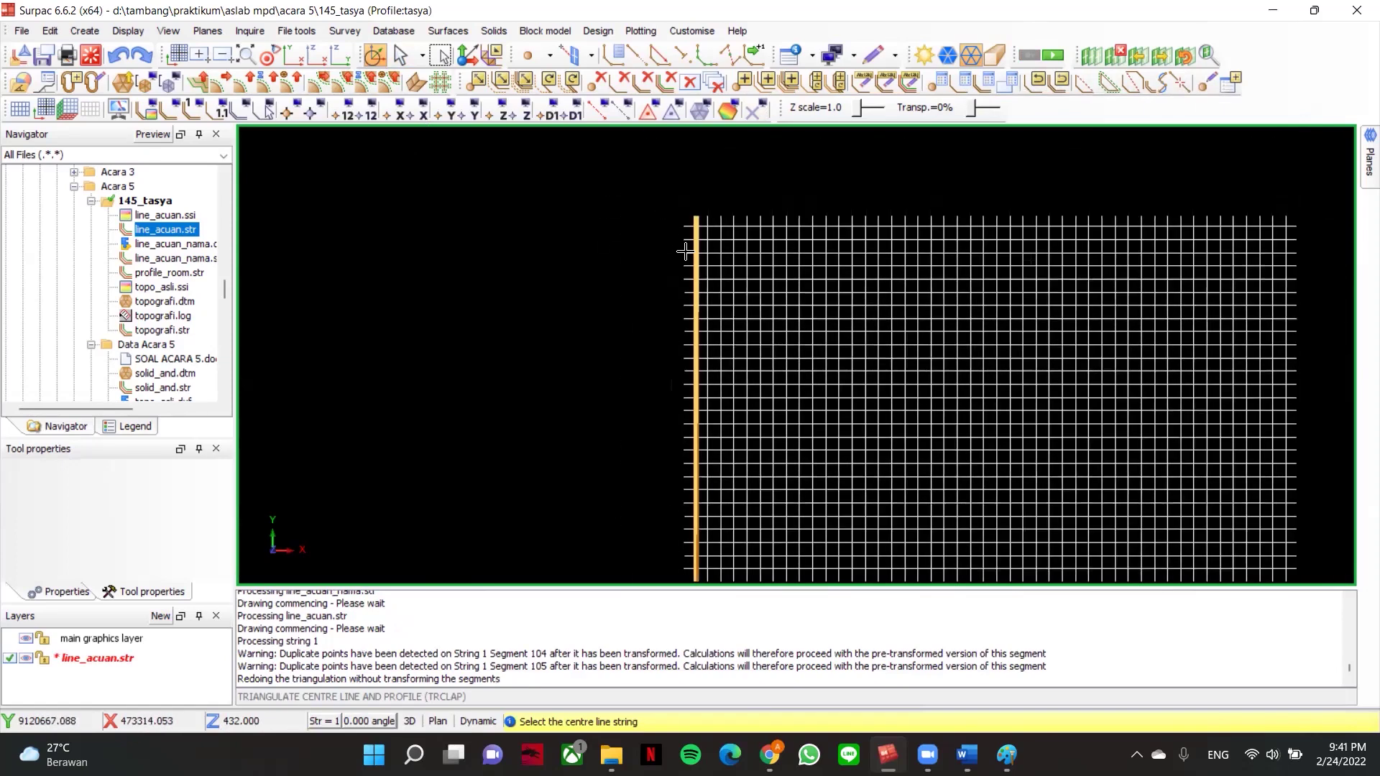
pyautogui.scroll(-4, 665, 224)
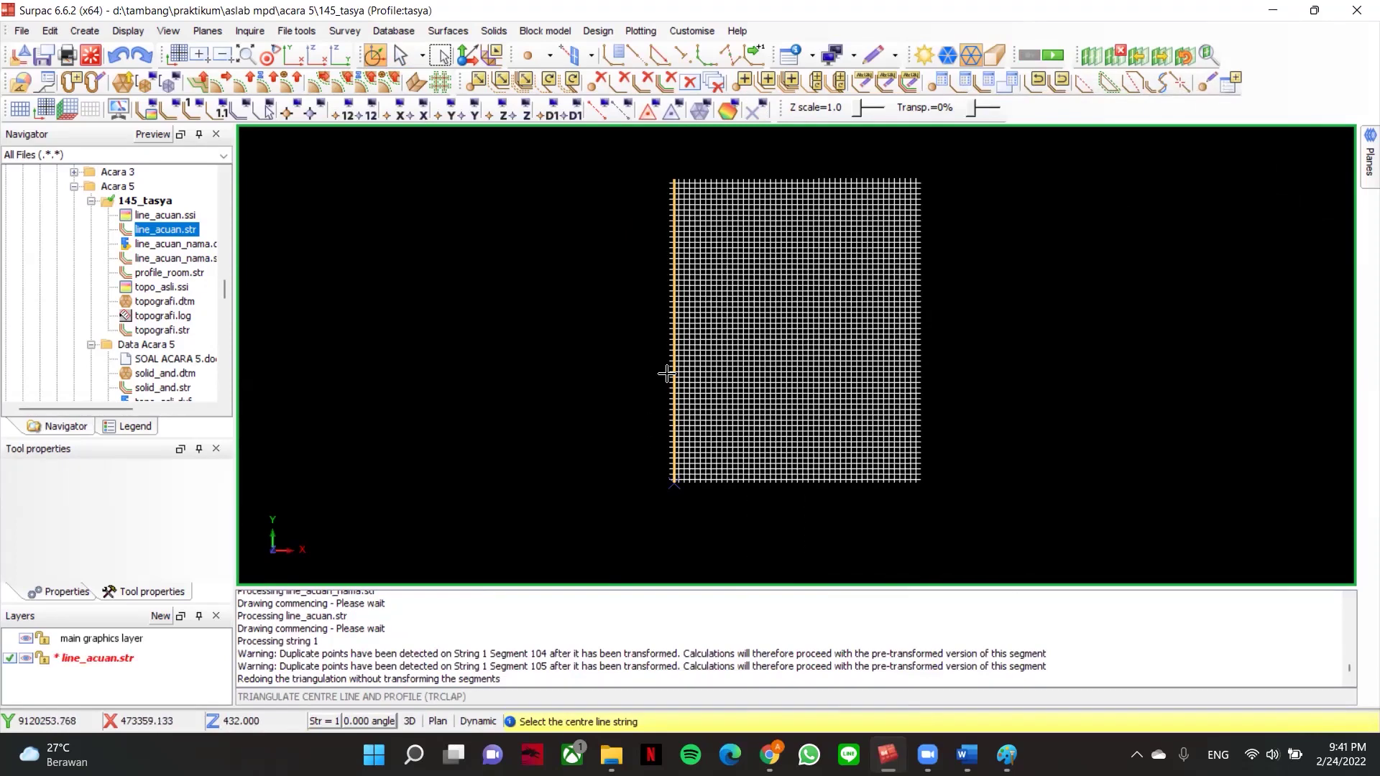
pyautogui.scroll(3, 702, 227)
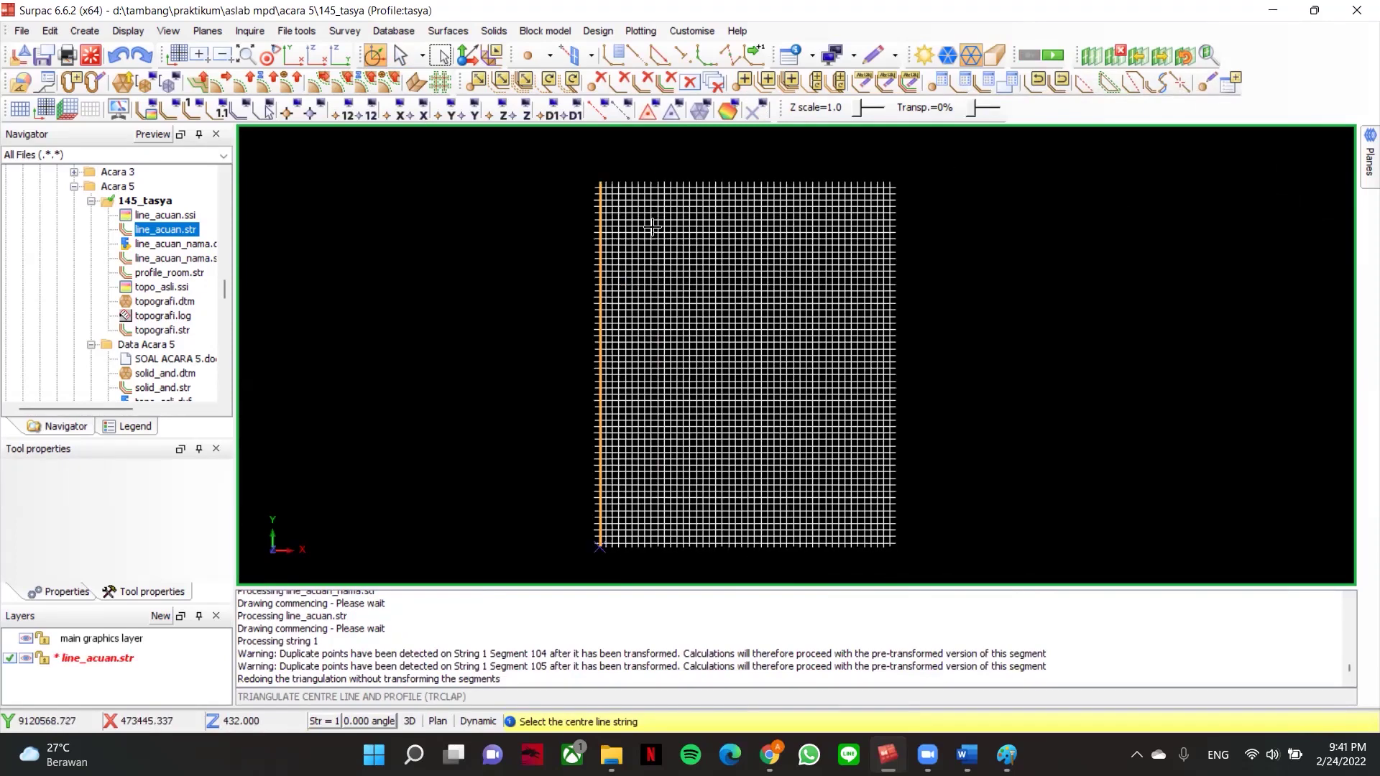
pyautogui.scroll(2, 649, 271)
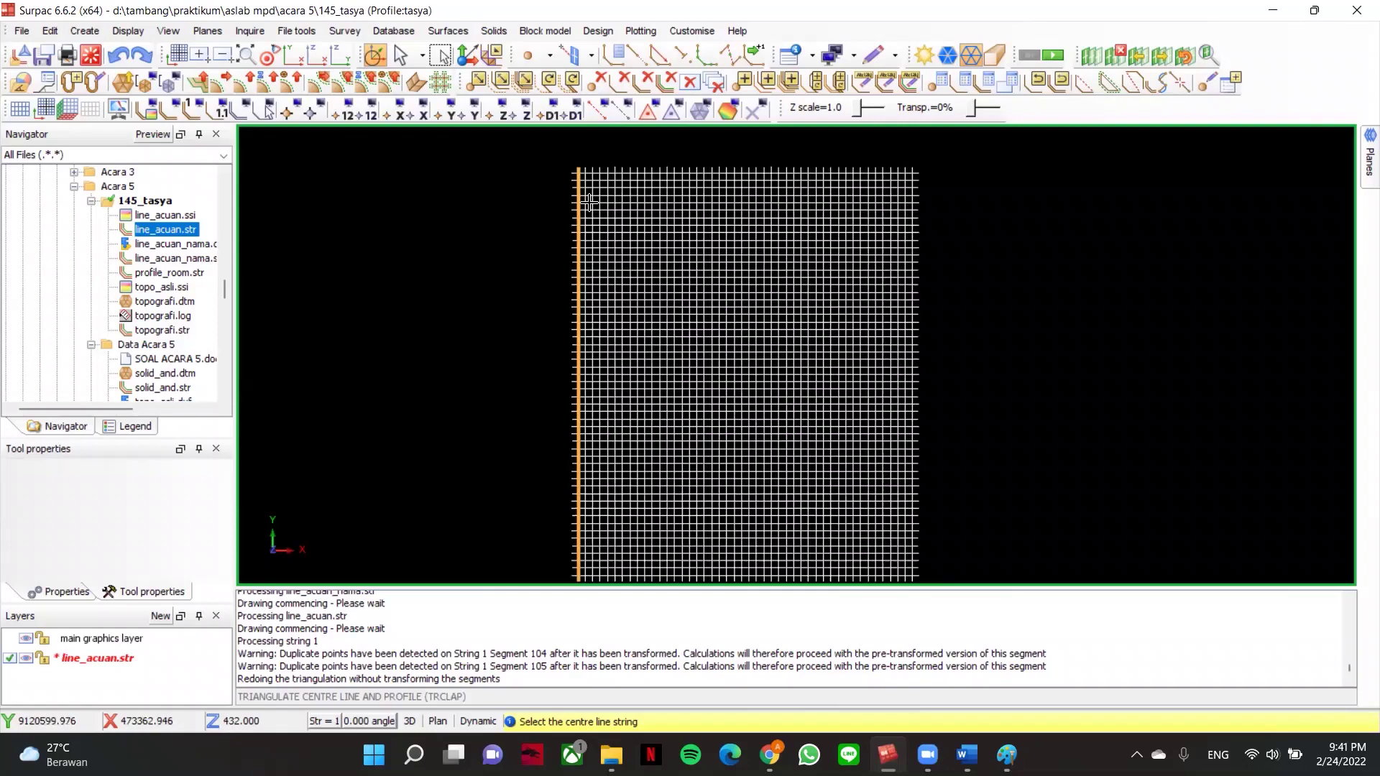
pyautogui.click(589, 204)
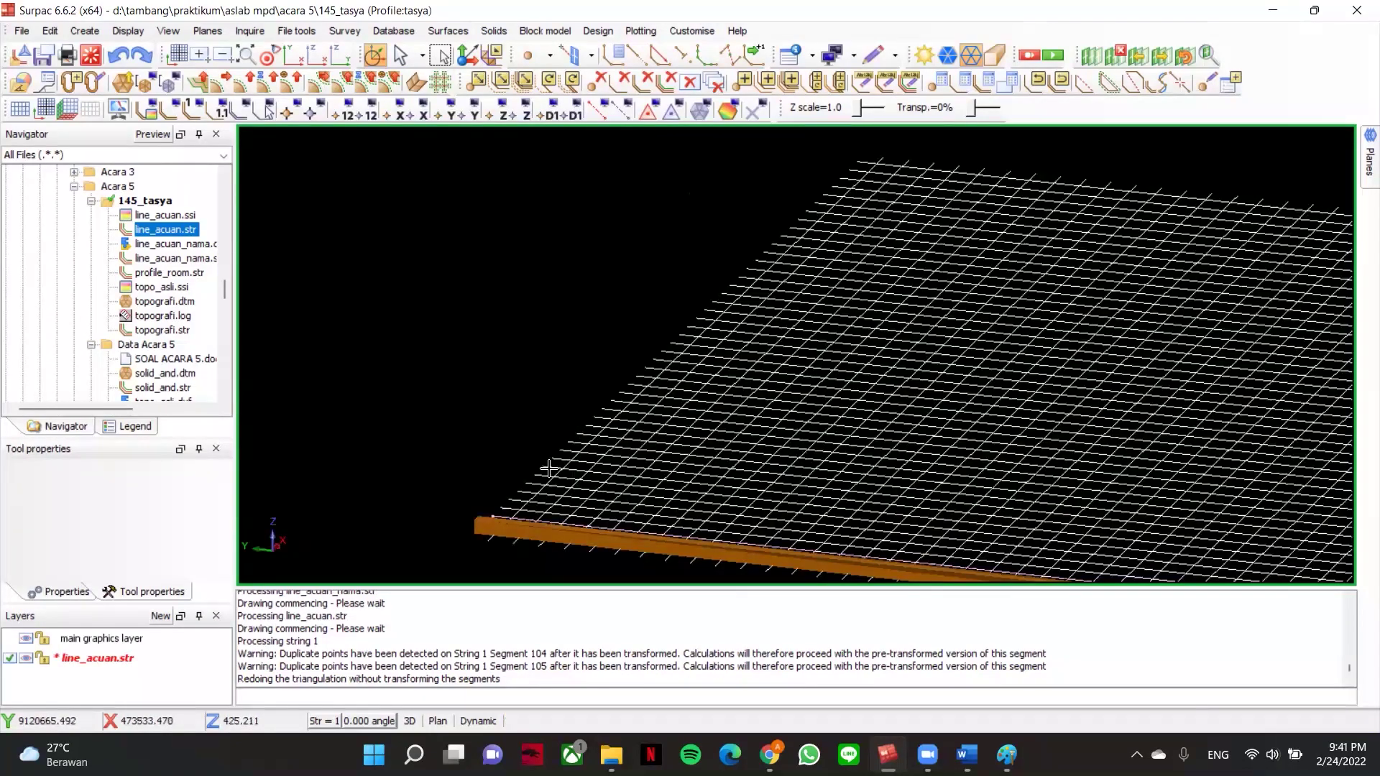
pyautogui.scroll(5, 893, 352)
pyautogui.moveTo(835, 330); pyautogui.dragTo(912, 403)
pyautogui.moveTo(912, 403); pyautogui.dragTo(691, 283, button='middle')
pyautogui.scroll(3, 980, 373)
pyautogui.moveTo(980, 373); pyautogui.dragTo(991, 371)
pyautogui.scroll(-4, 991, 371)
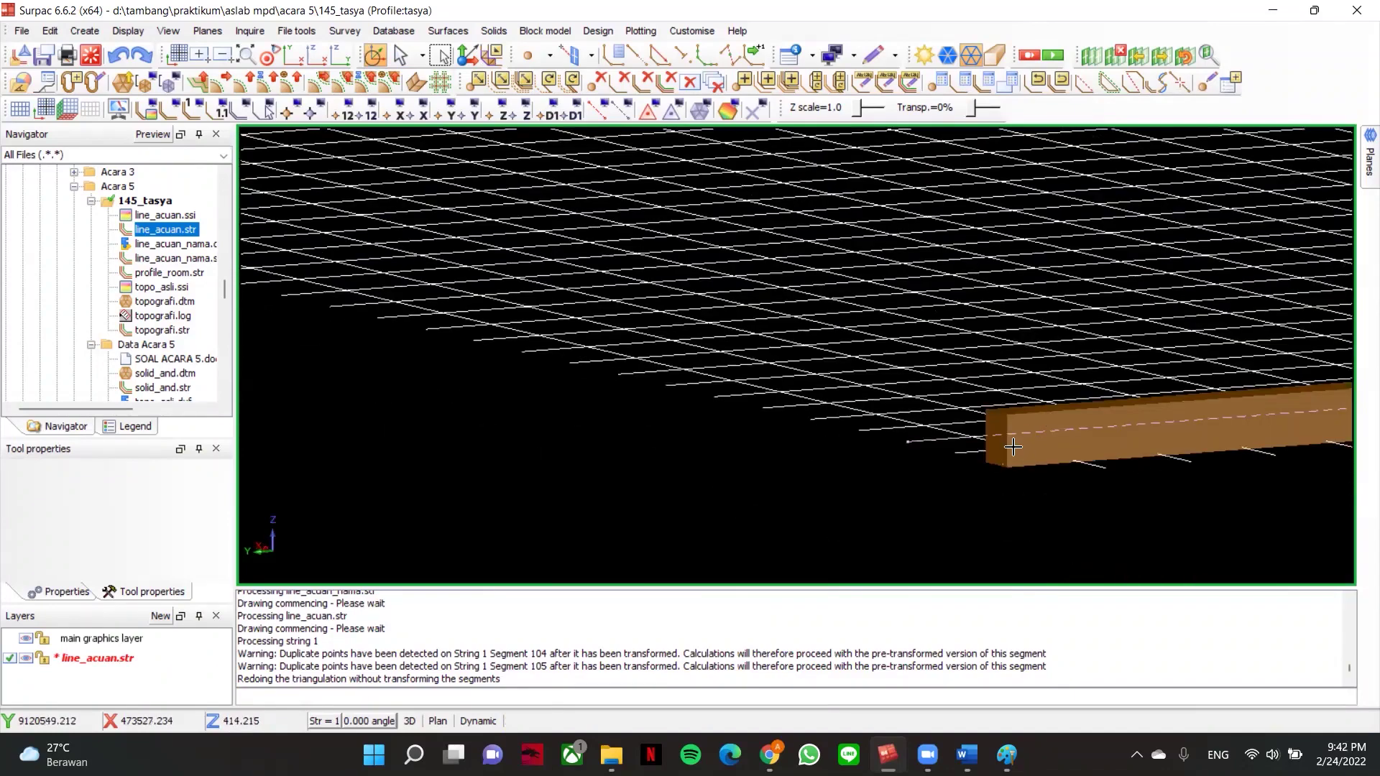
pyautogui.scroll(3, 1014, 447)
pyautogui.scroll(-1, 1022, 391)
pyautogui.scroll(-3, 1024, 392)
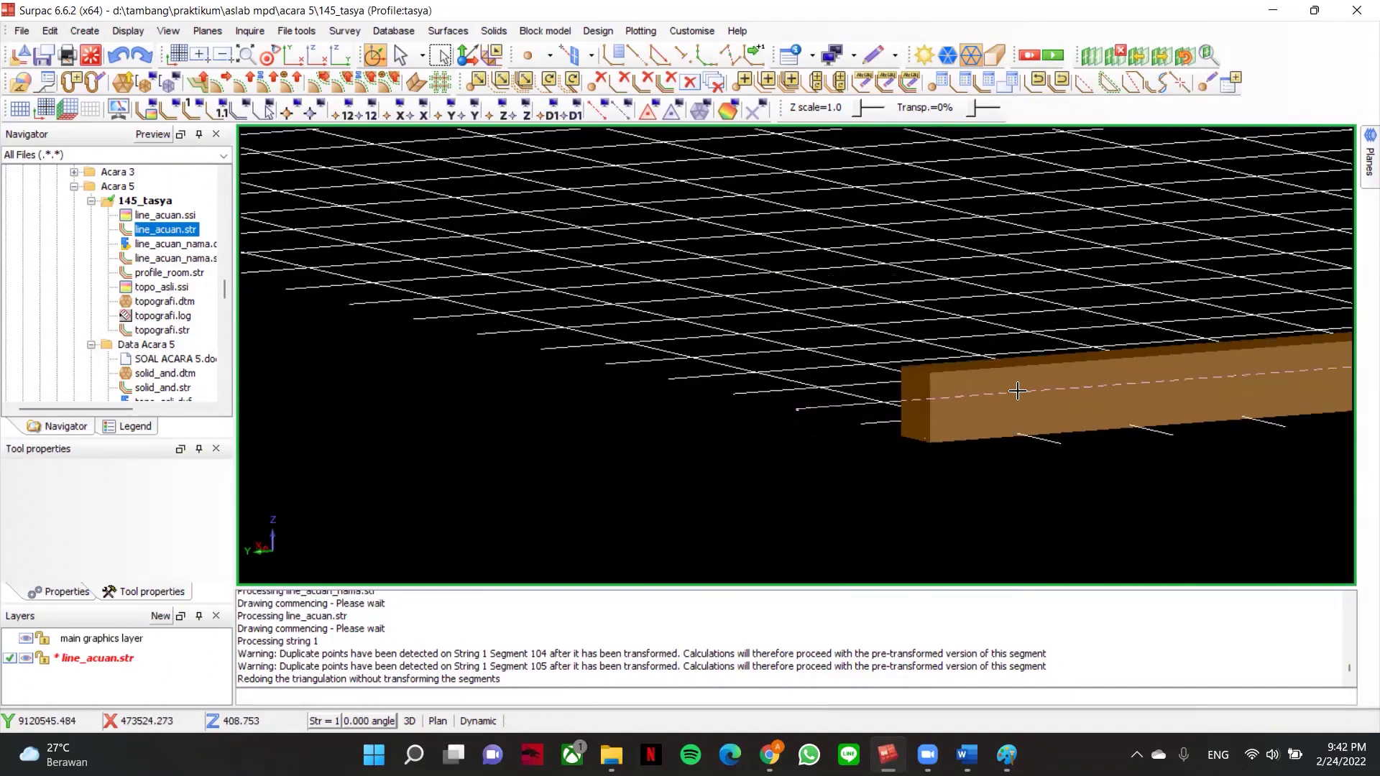
pyautogui.scroll(1, 947, 346)
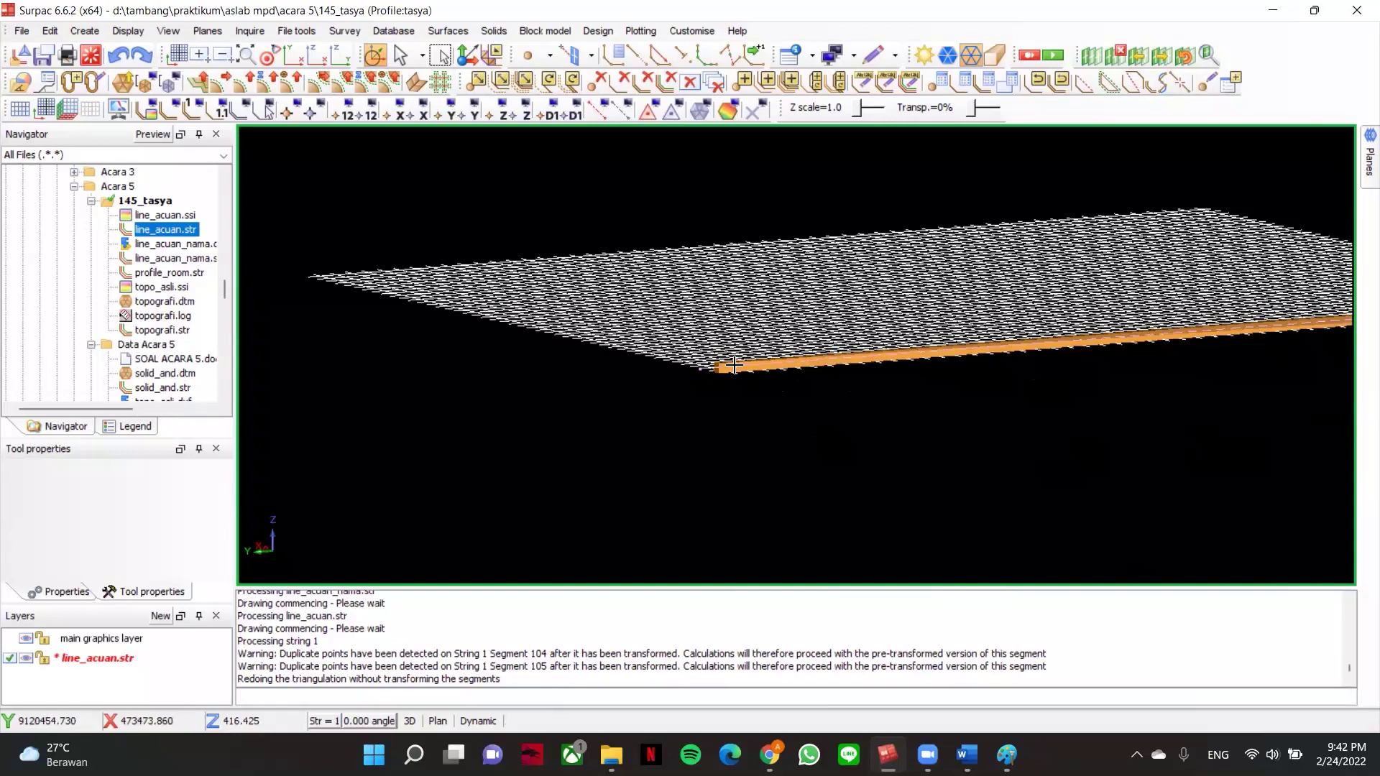
pyautogui.scroll(2, 669, 367)
pyautogui.scroll(2, 675, 406)
pyautogui.scroll(1, 676, 384)
pyautogui.moveTo(700, 407); pyautogui.dragTo(713, 389)
pyautogui.scroll(-3, 726, 392)
pyautogui.scroll(-2, 746, 460)
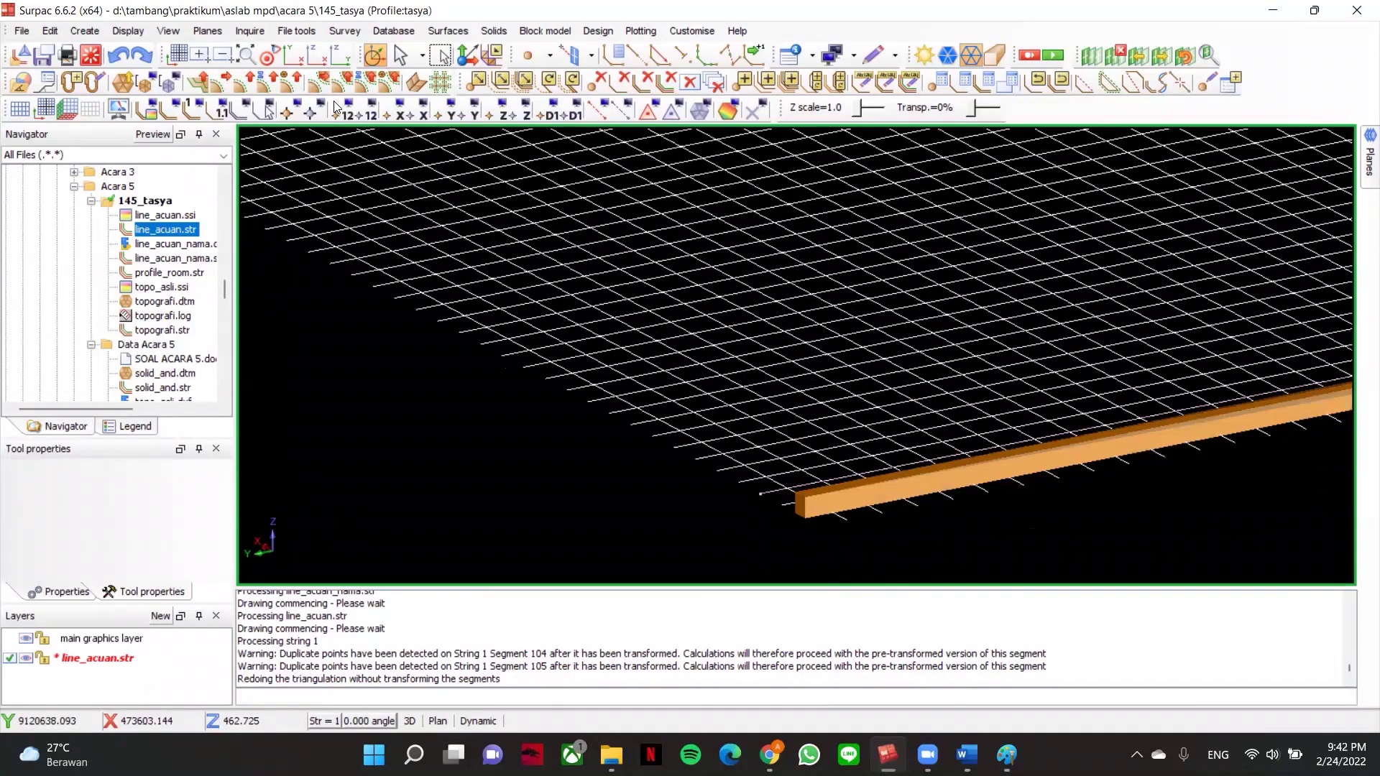
pyautogui.click(293, 55)
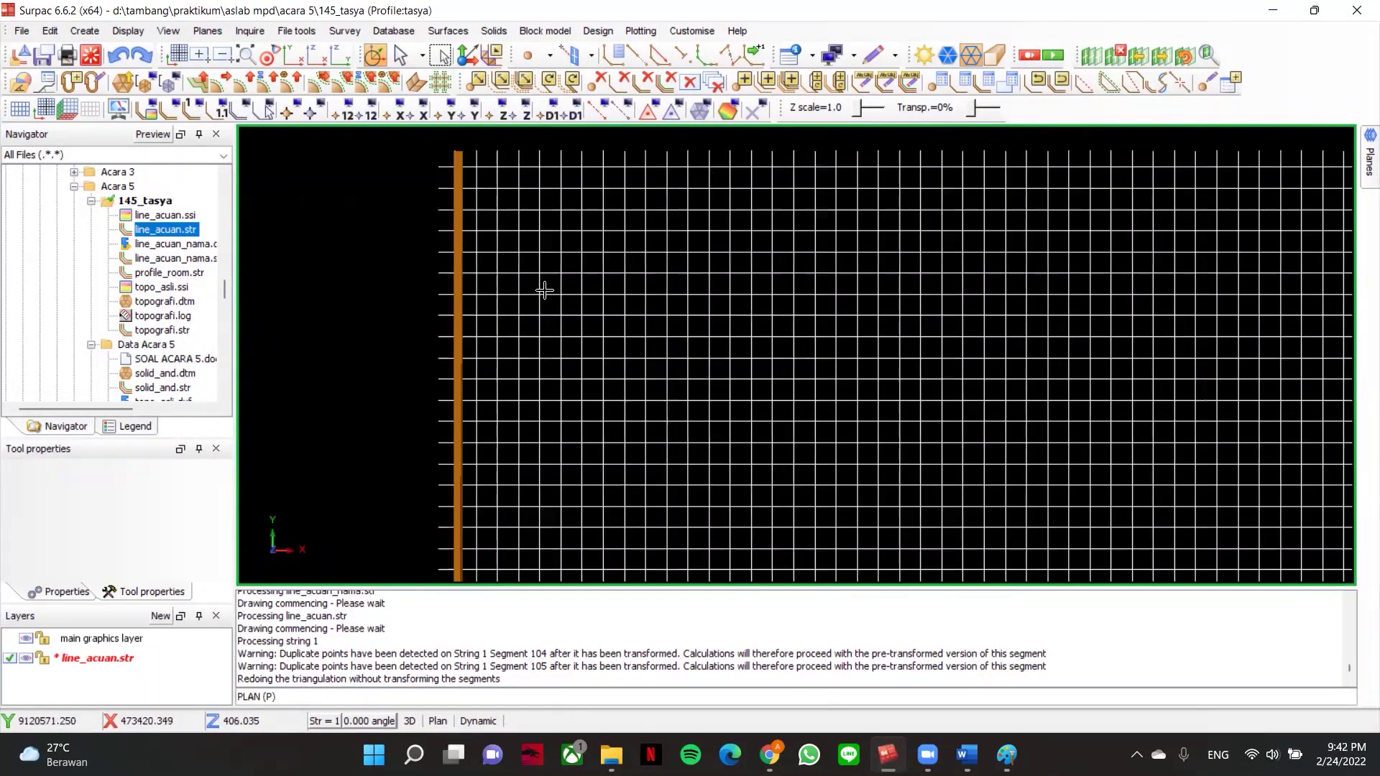
pyautogui.scroll(2, 564, 179)
pyautogui.moveTo(599, 240); pyautogui.dragTo(654, 172)
pyautogui.moveTo(654, 172); pyautogui.dragTo(621, 328, button='middle')
pyautogui.scroll(3, 620, 289)
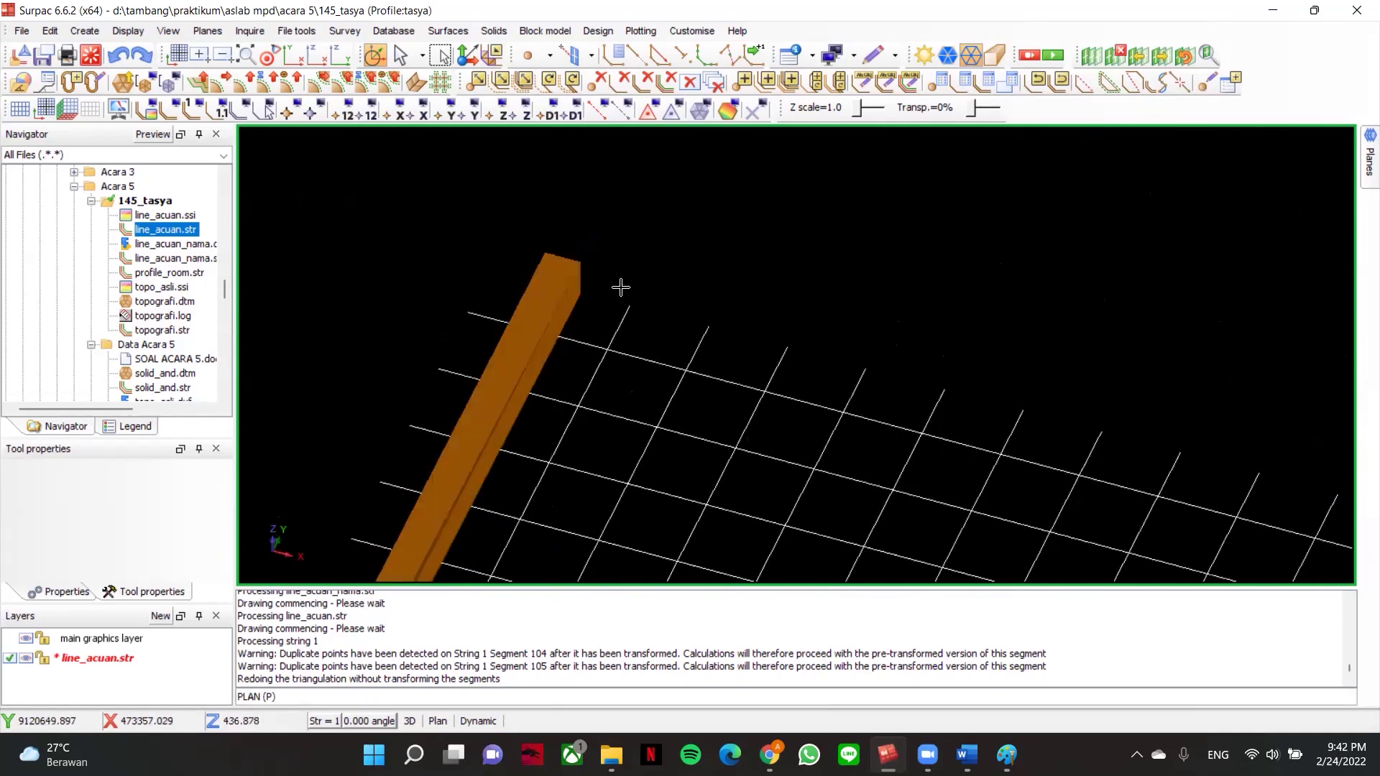
pyautogui.moveTo(574, 309)
pyautogui.mouseDown()
pyautogui.moveTo(575, 287)
pyautogui.moveTo(511, 287)
pyautogui.moveTo(586, 350)
pyautogui.moveTo(622, 299)
pyautogui.moveTo(595, 301)
pyautogui.mouseUp()
pyautogui.moveTo(620, 356); pyautogui.dragTo(690, 213)
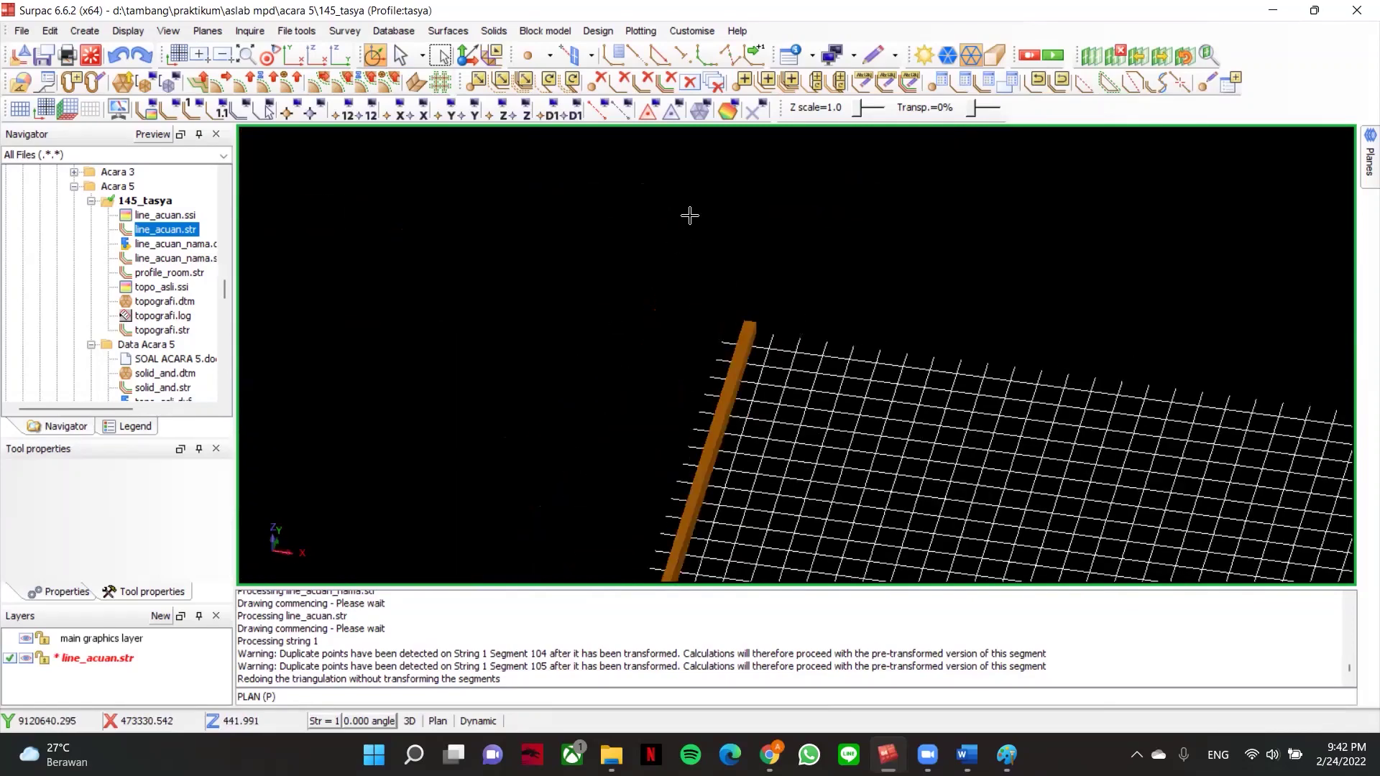
# - Return to plan view and look over the whole line grid together with the room solid
pyautogui.click(292, 57)
pyautogui.scroll(-3, 770, 371)
pyautogui.moveTo(771, 371); pyautogui.dragTo(323, 164, button='middle')
pyautogui.scroll(-1, 450, 178)
pyautogui.moveTo(455, 180); pyautogui.dragTo(520, 124, button='middle')
pyautogui.scroll(-1, 537, 180)
pyautogui.moveTo(591, 270); pyautogui.dragTo(514, 158, button='middle')
pyautogui.scroll(-2, 567, 184)
pyautogui.scroll(2, 629, 166)
pyautogui.scroll(-1, 591, 160)
pyautogui.click(545, 30)
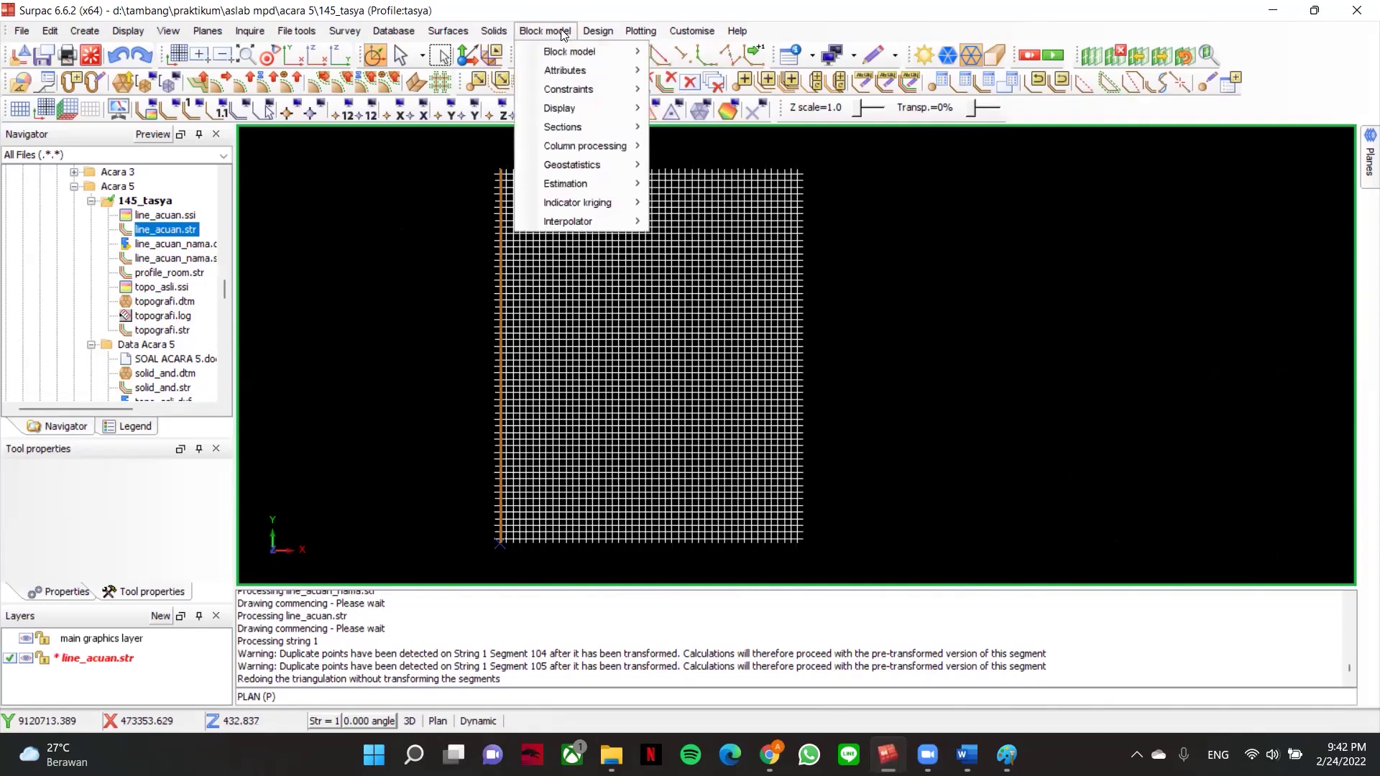
pyautogui.moveTo(568, 70)
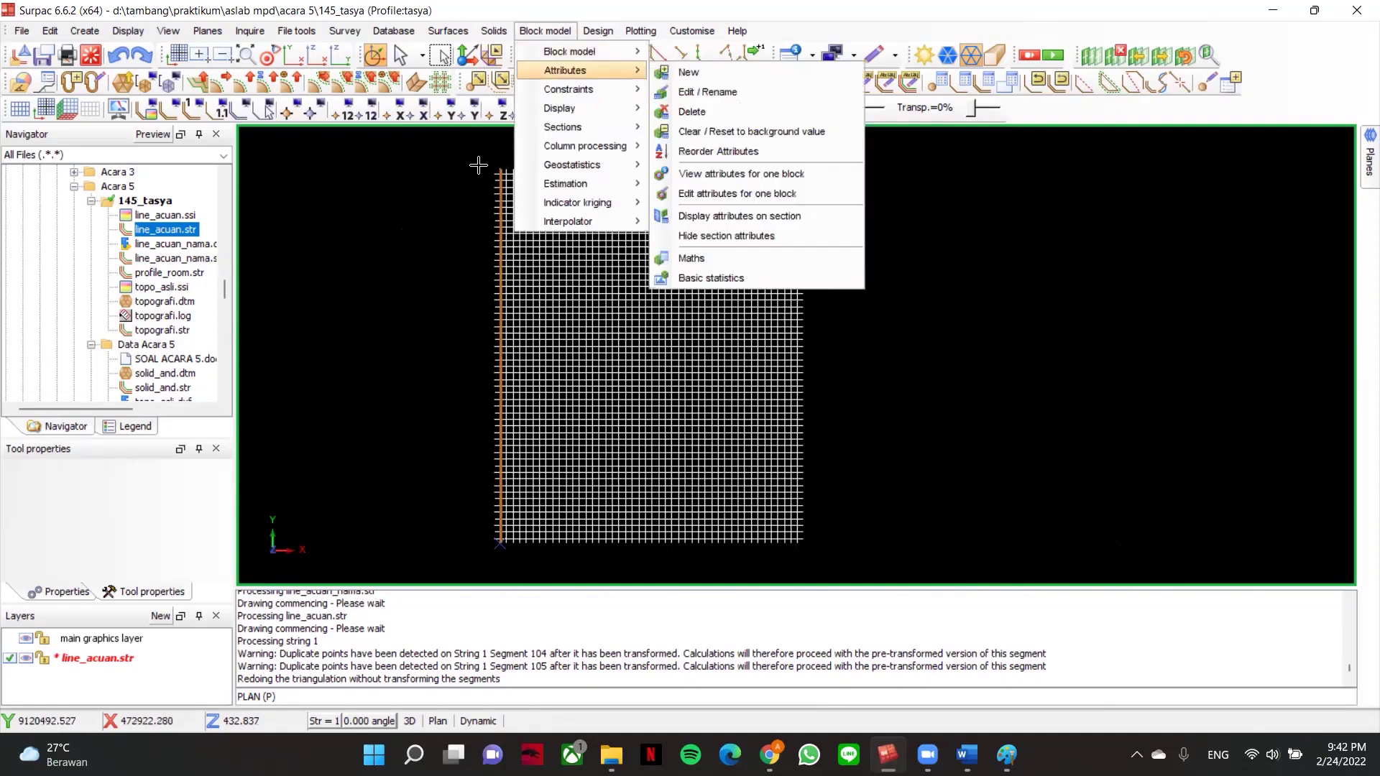
pyautogui.click(697, 91)
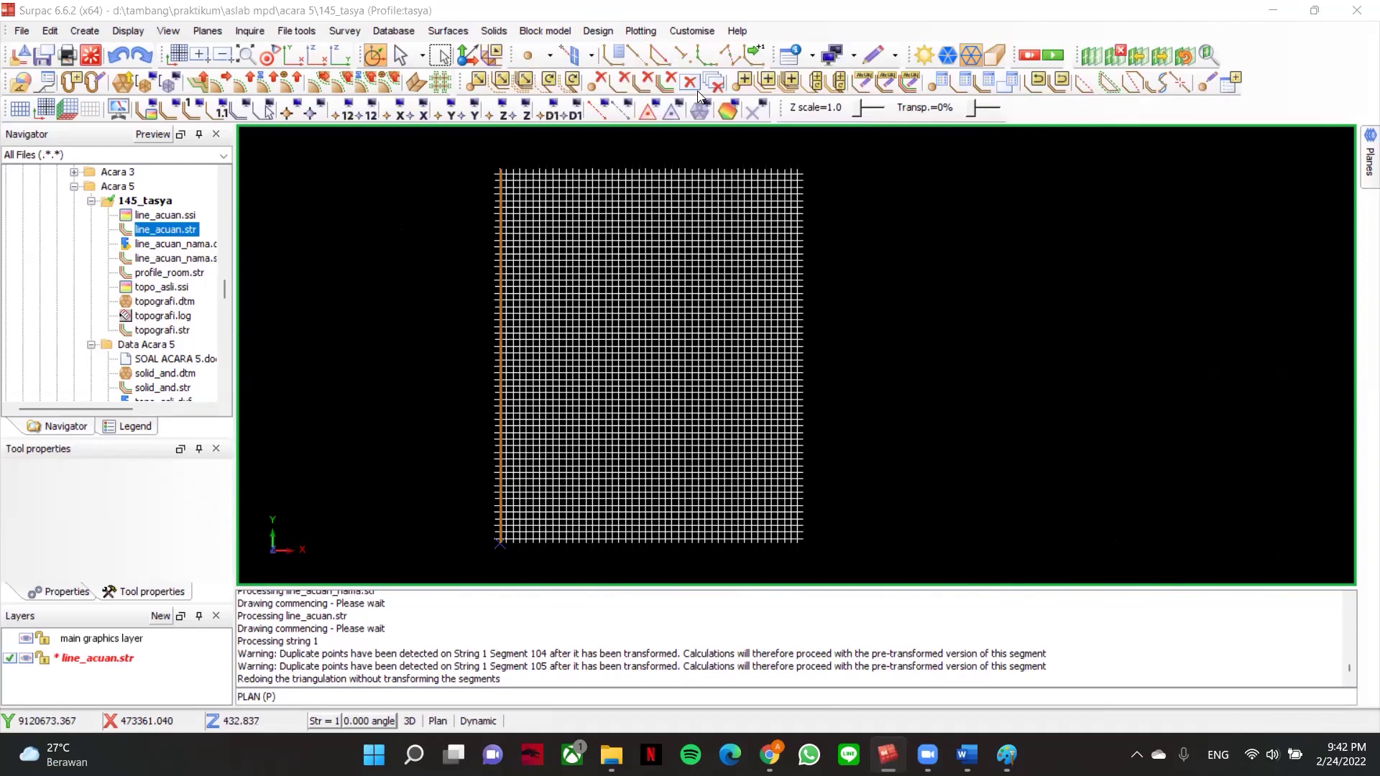
pyautogui.click(598, 30)
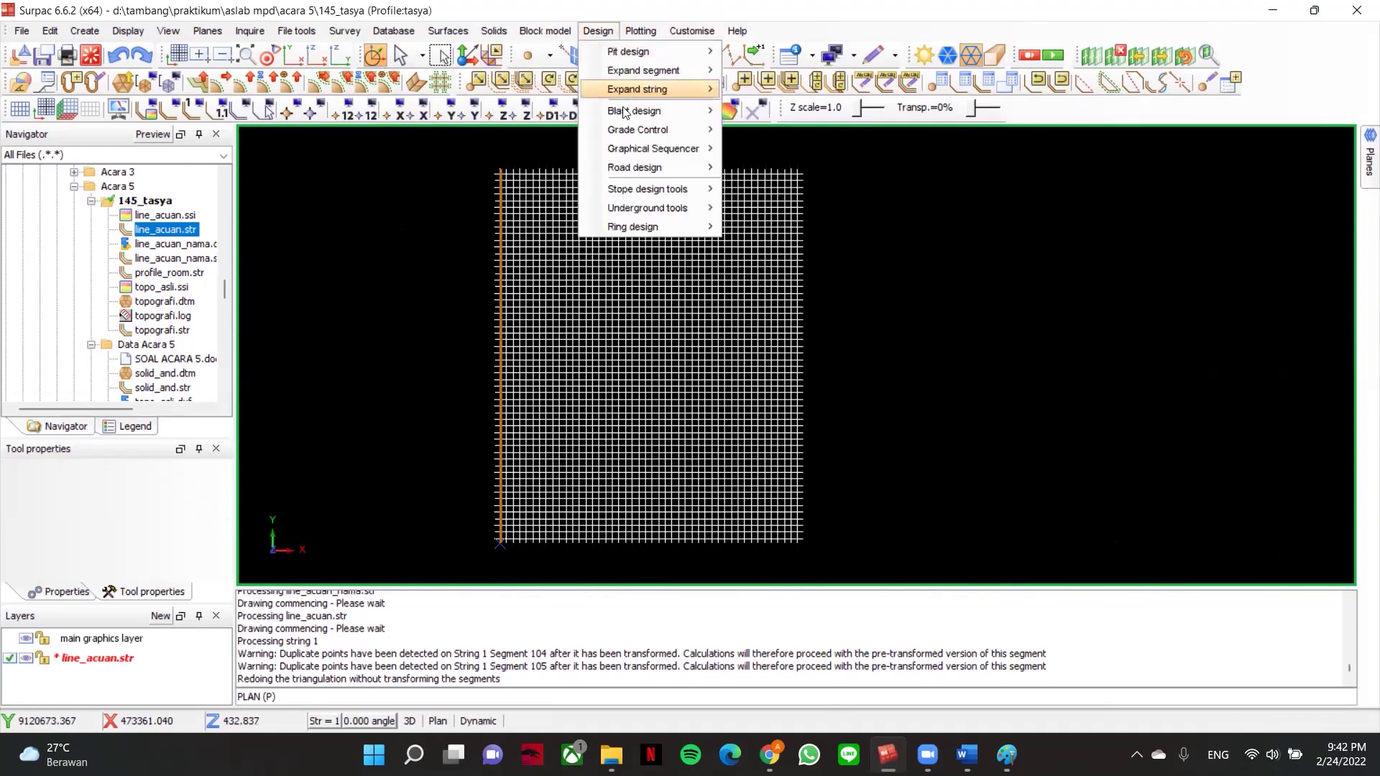
pyautogui.moveTo(646, 207)
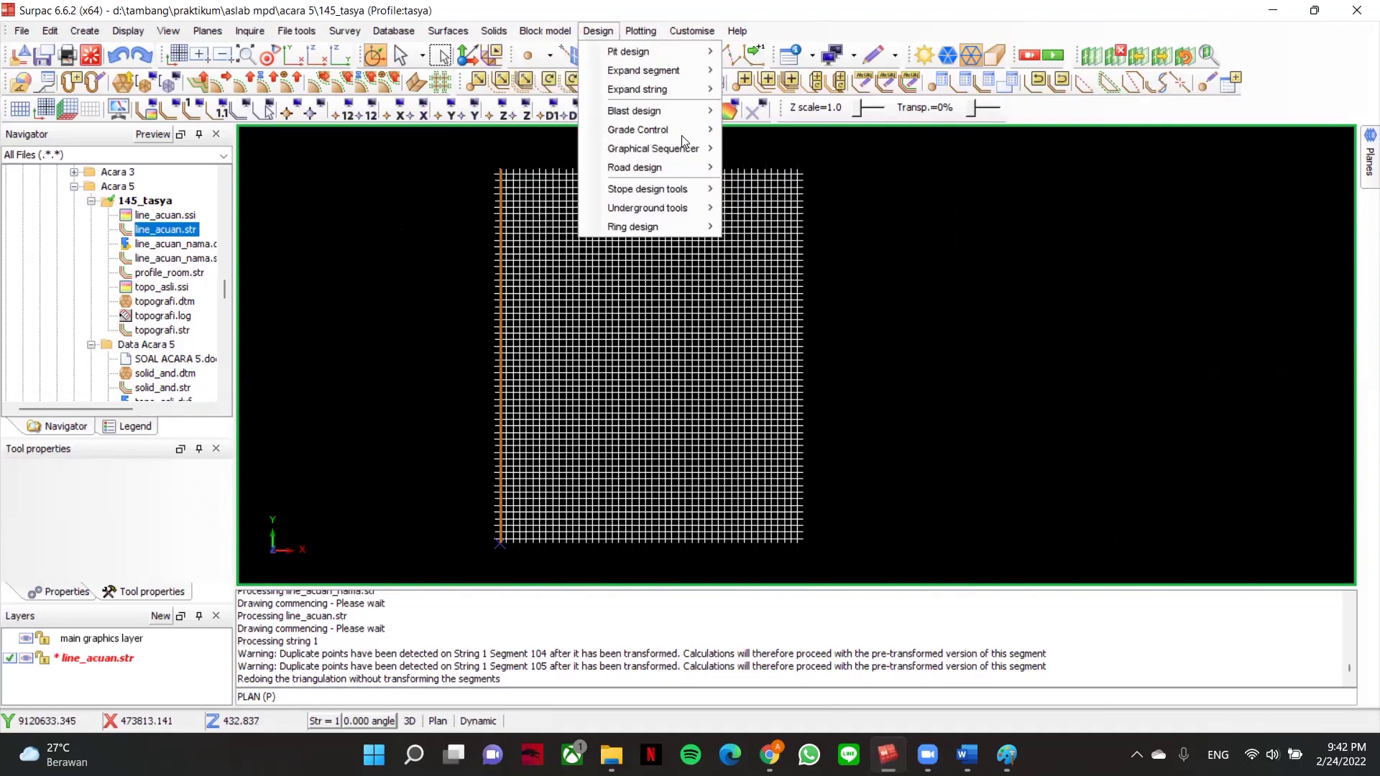
pyautogui.moveTo(394, 31)
pyautogui.click(364, 95)
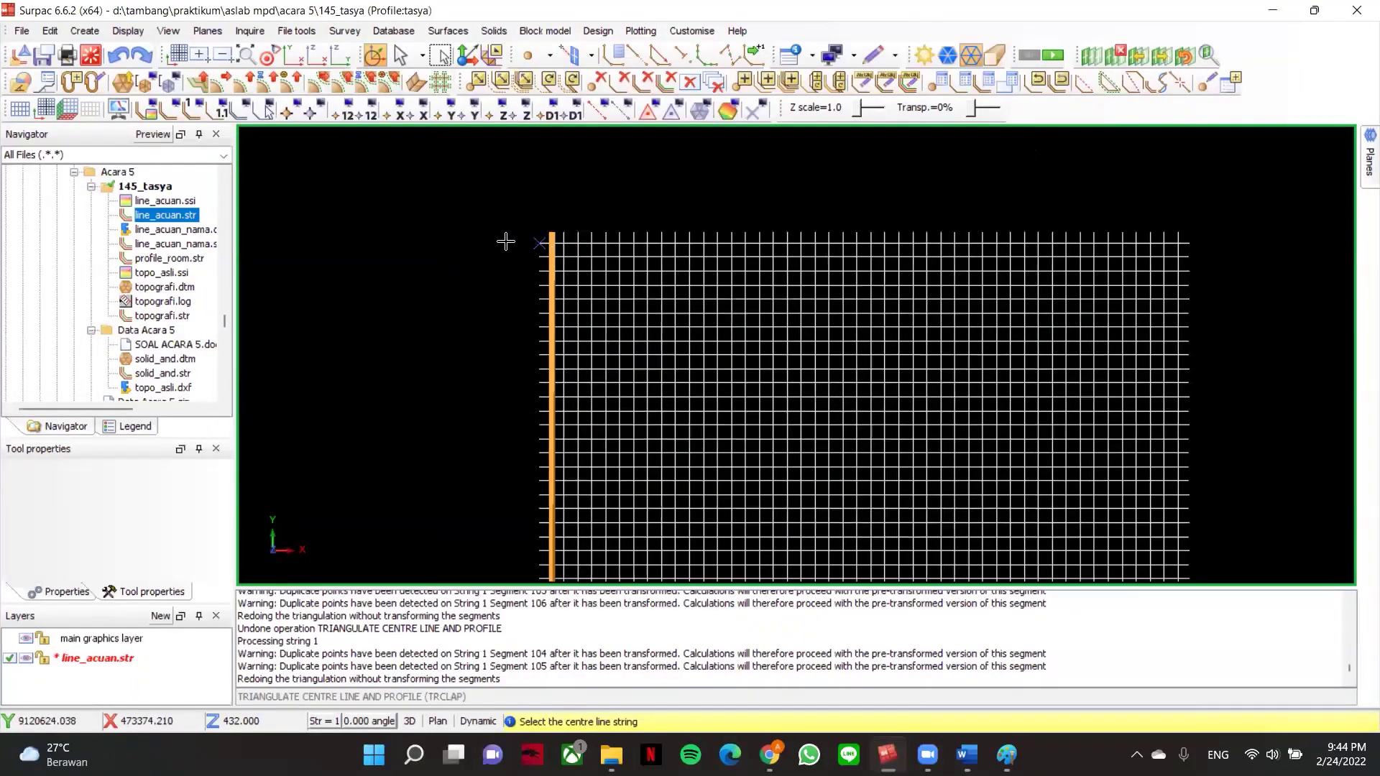
pyautogui.scroll(2, 482, 233)
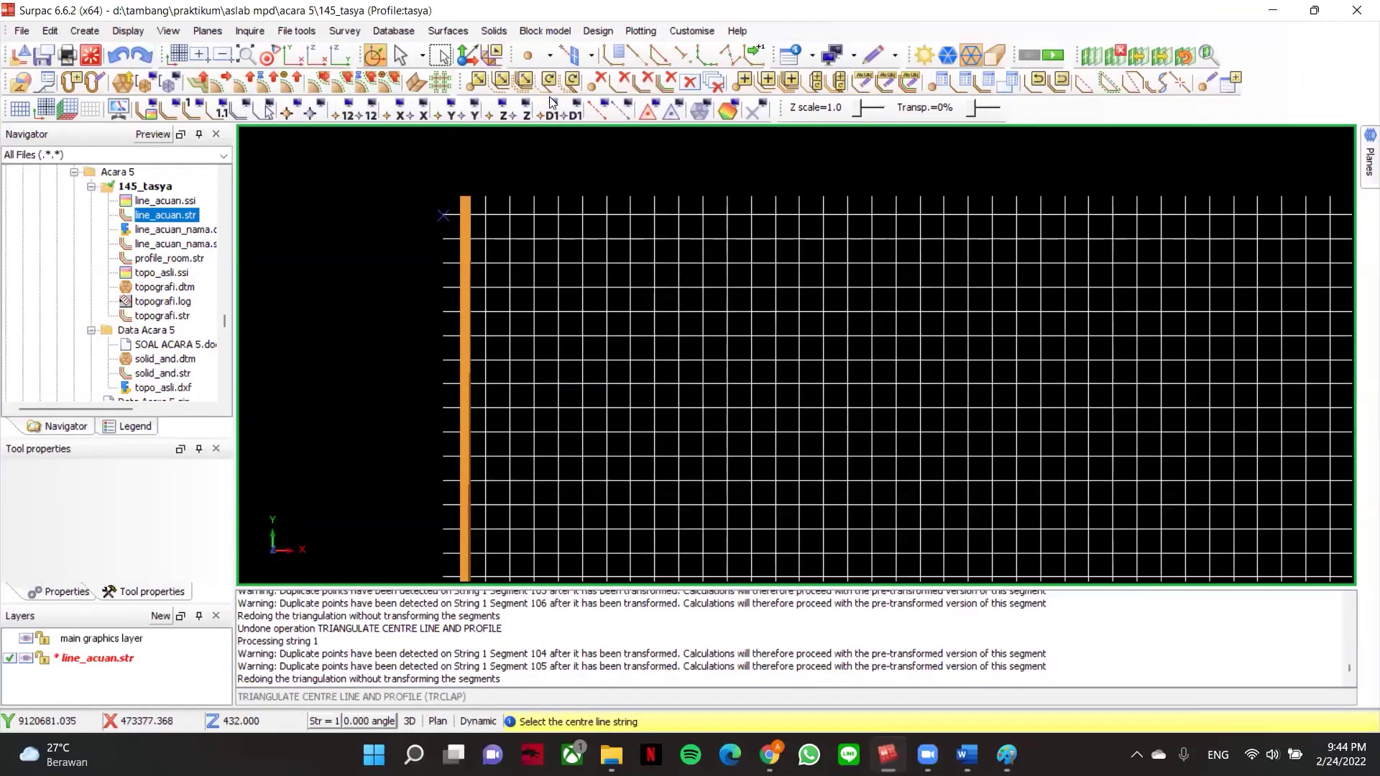
# - Restart Triangulate using centre line & profile with profile_room and choose the grid's topmost horizontal line as the centre line
pyautogui.press('Escape')
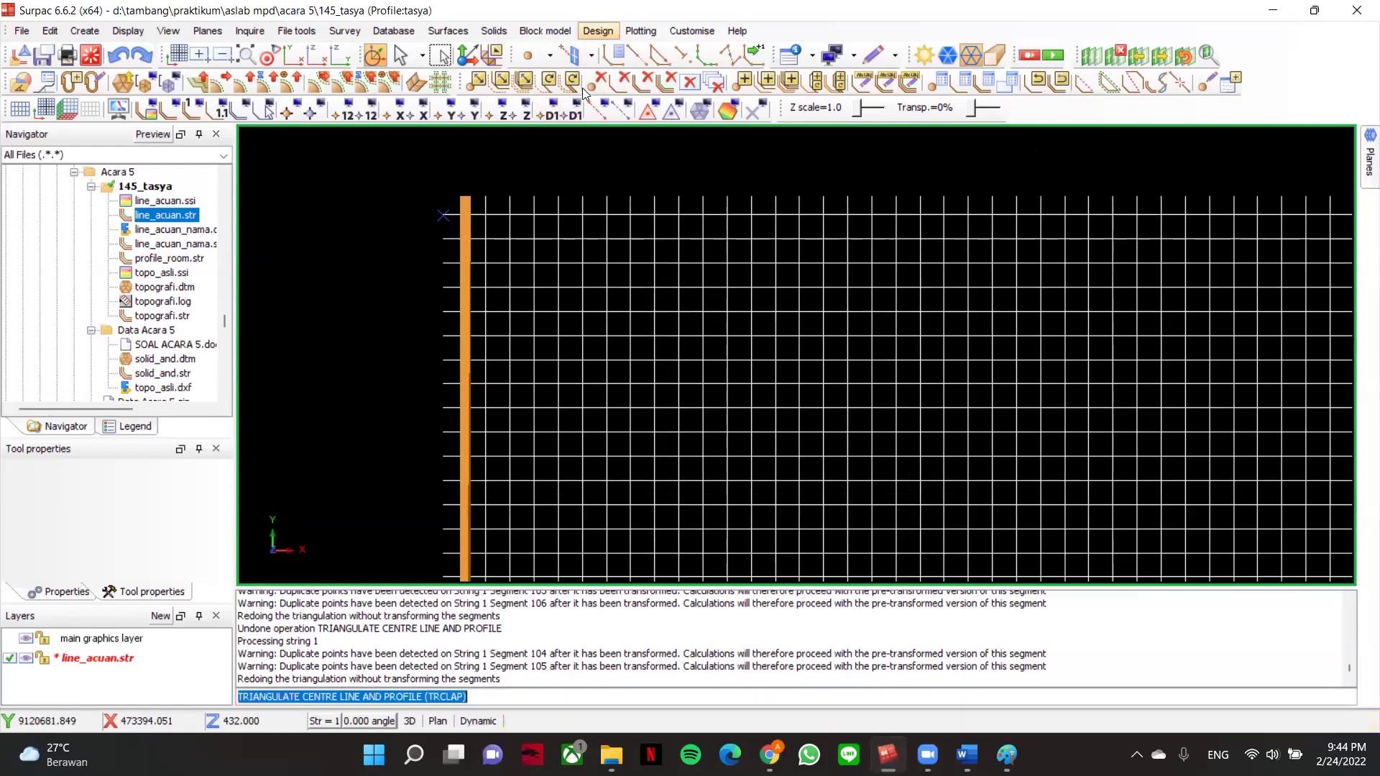
pyautogui.click(598, 31)
pyautogui.moveTo(655, 211)
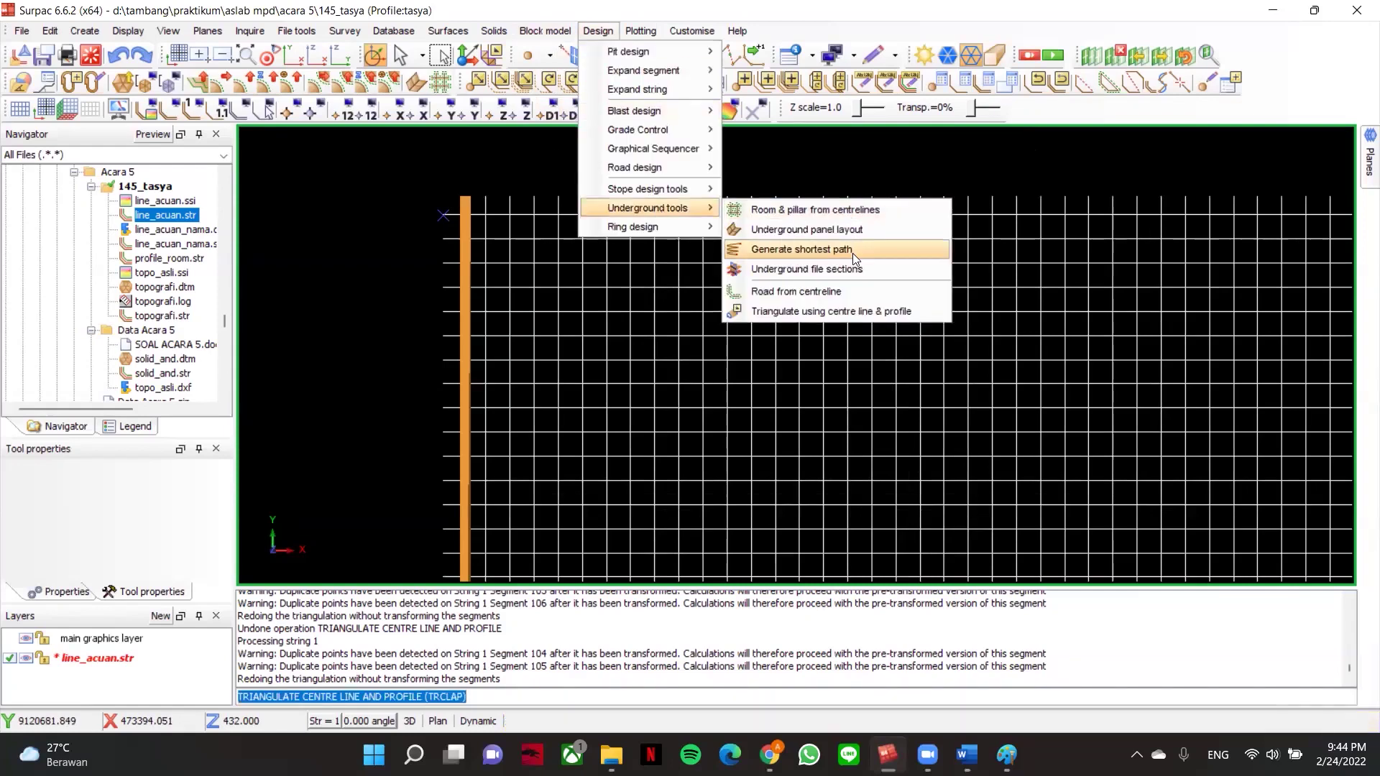
pyautogui.click(852, 311)
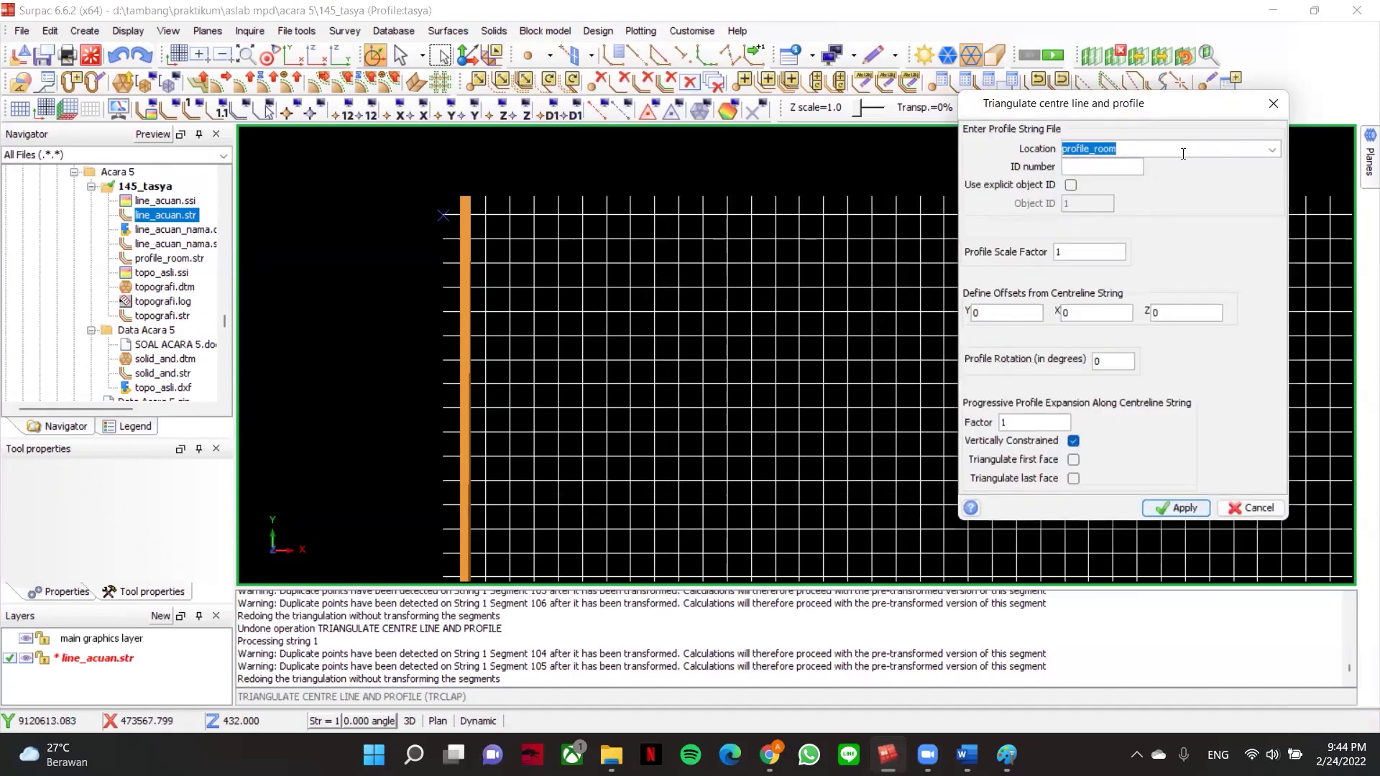
pyautogui.click(1122, 147)
pyautogui.click(1176, 507)
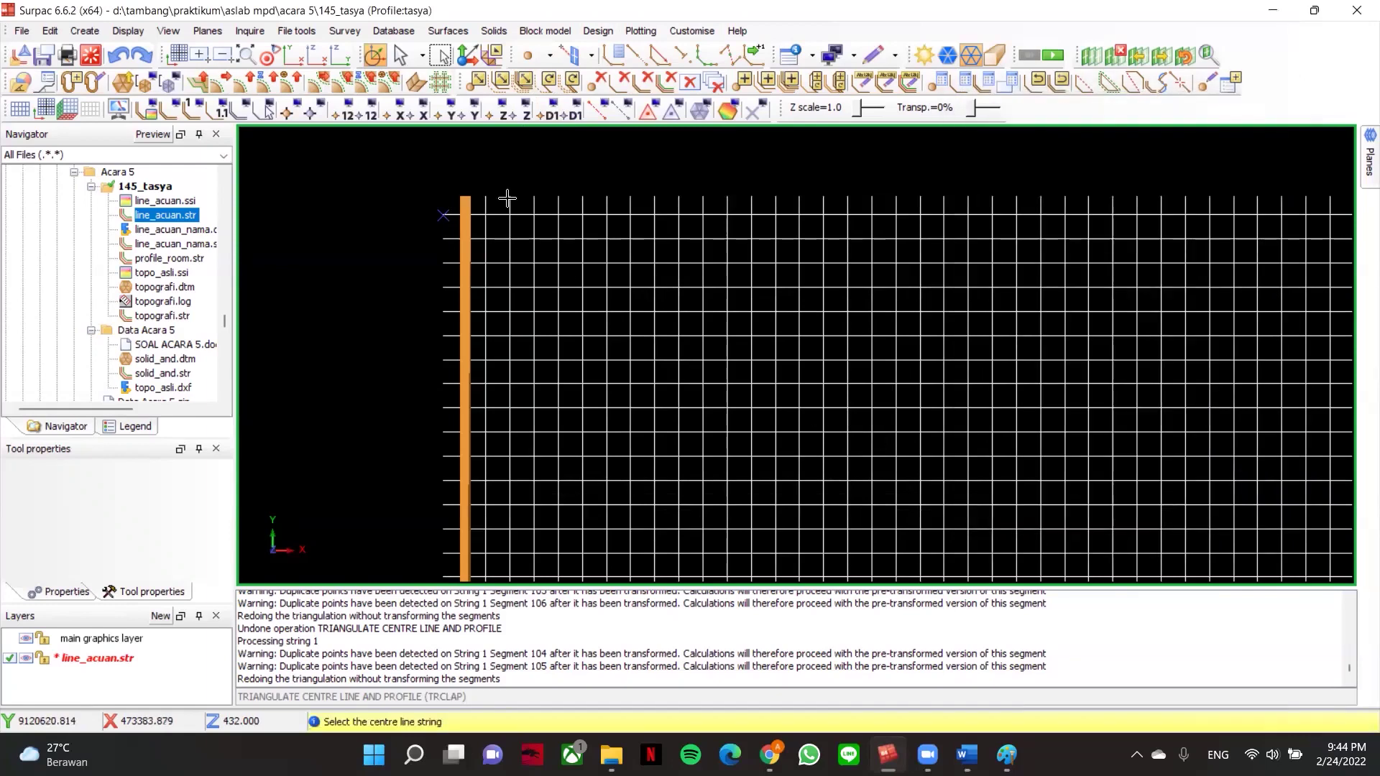
pyautogui.scroll(-4, 449, 214)
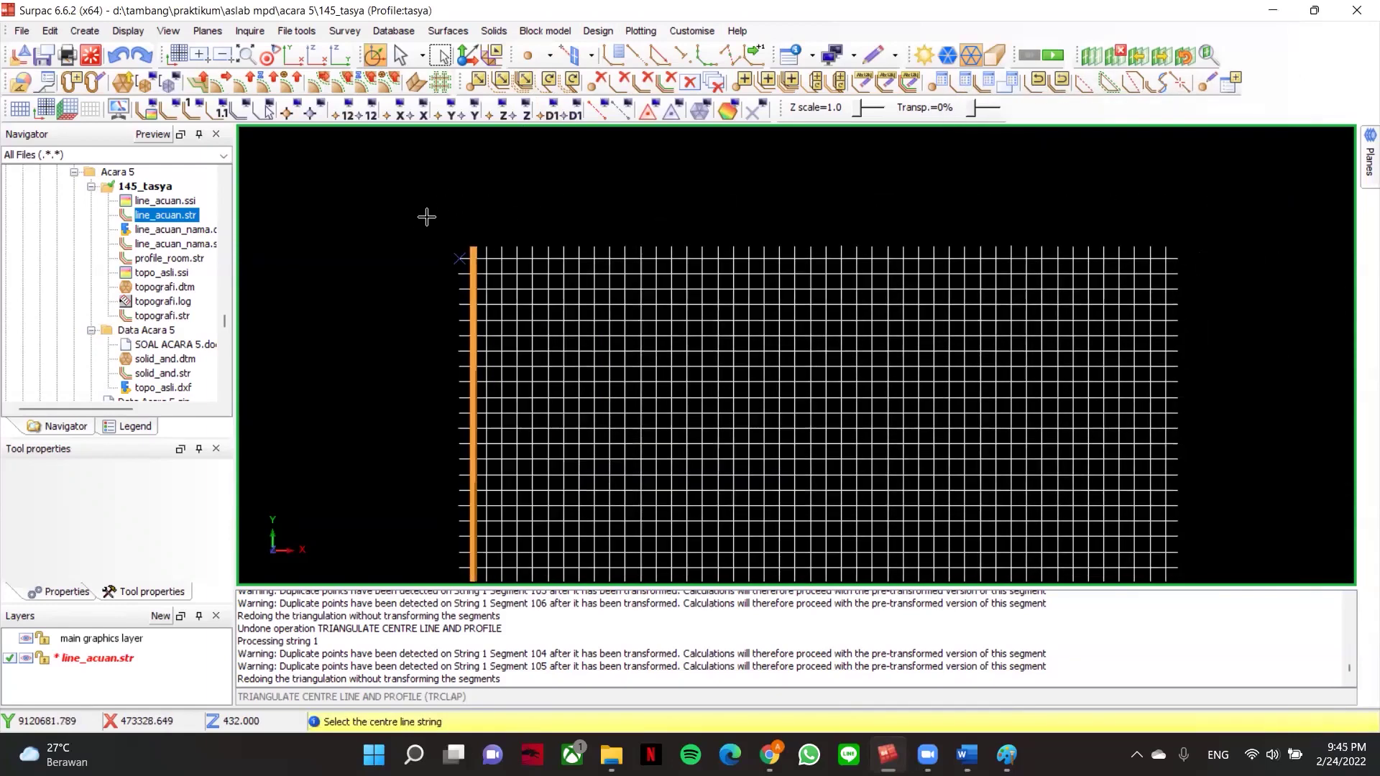
pyautogui.click(462, 257)
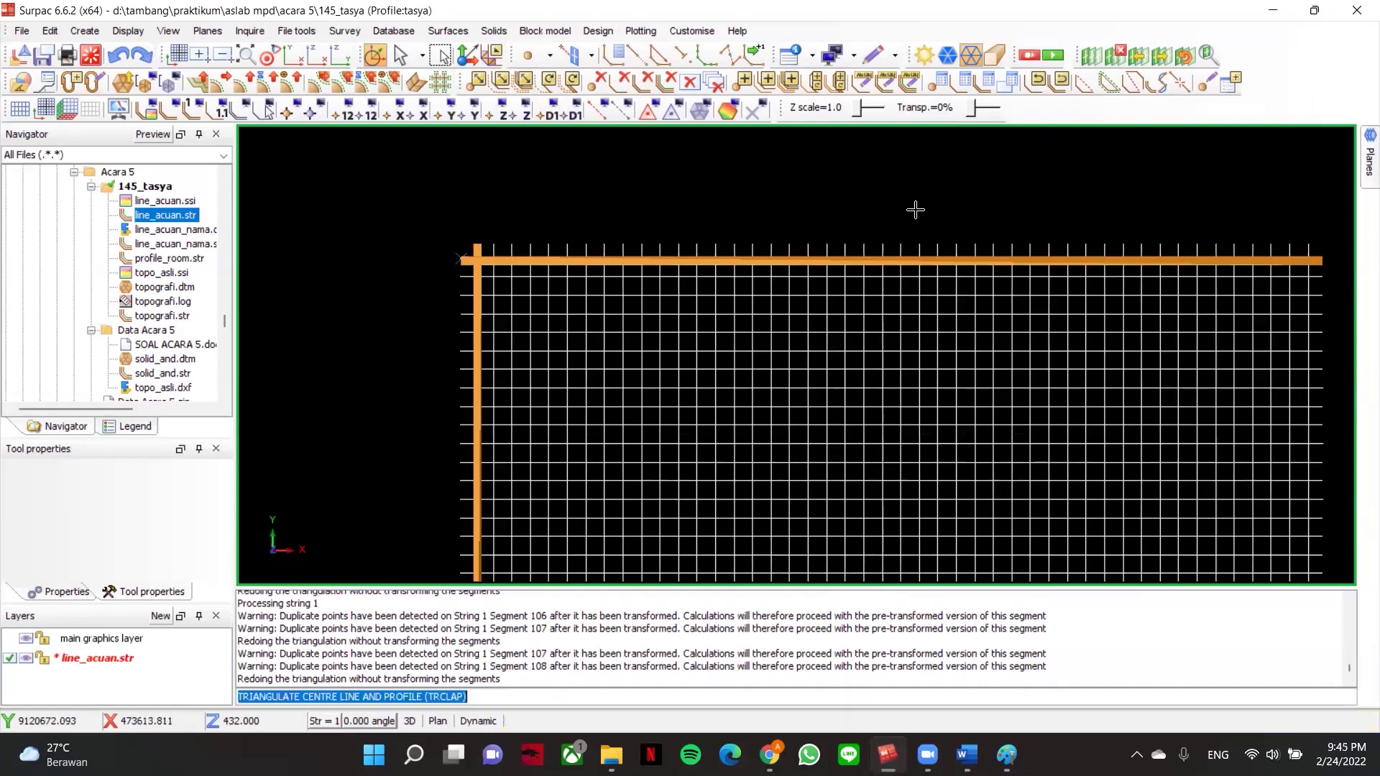
# - Examine in 3D the corner where the vertical and horizontal room solids cross, and return to plan view
pyautogui.moveTo(513, 259); pyautogui.dragTo(542, 295, button='middle')
pyautogui.moveTo(582, 288); pyautogui.dragTo(568, 304)
pyautogui.scroll(3, 568, 305)
pyautogui.moveTo(572, 301); pyautogui.dragTo(714, 245, button='middle')
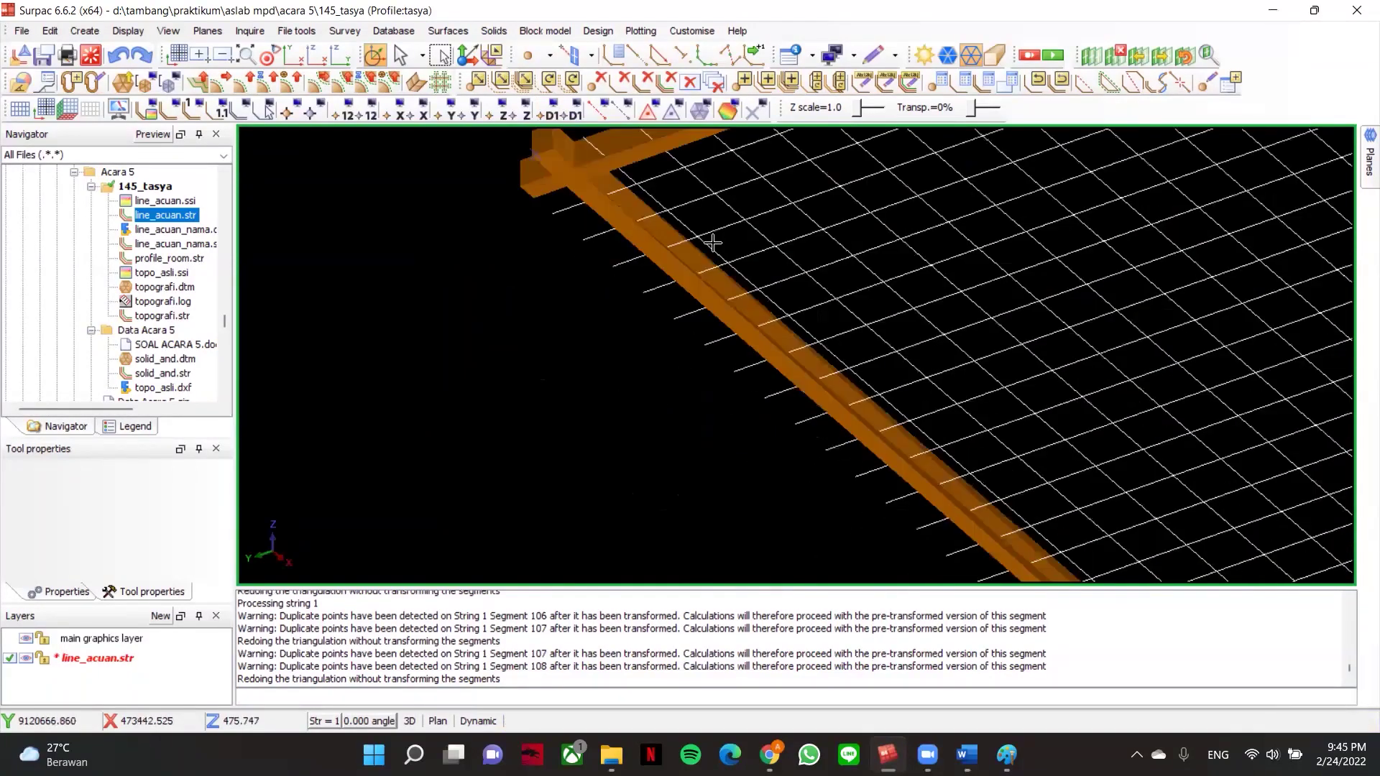
pyautogui.moveTo(712, 239); pyautogui.dragTo(715, 237)
pyautogui.scroll(-3, 716, 237)
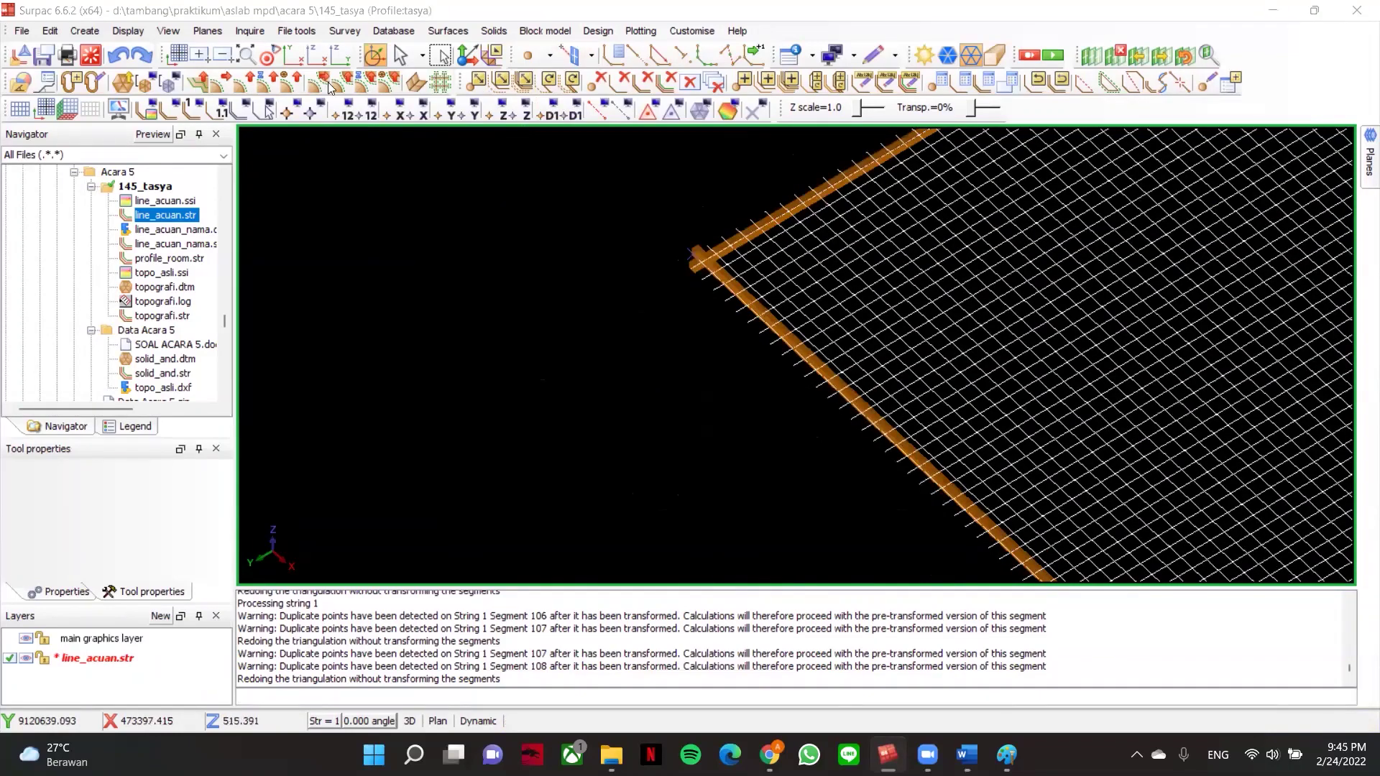
pyautogui.click(293, 56)
pyautogui.scroll(-5, 903, 318)
pyautogui.moveTo(796, 328); pyautogui.dragTo(590, 263, button='middle')
pyautogui.scroll(2, 591, 263)
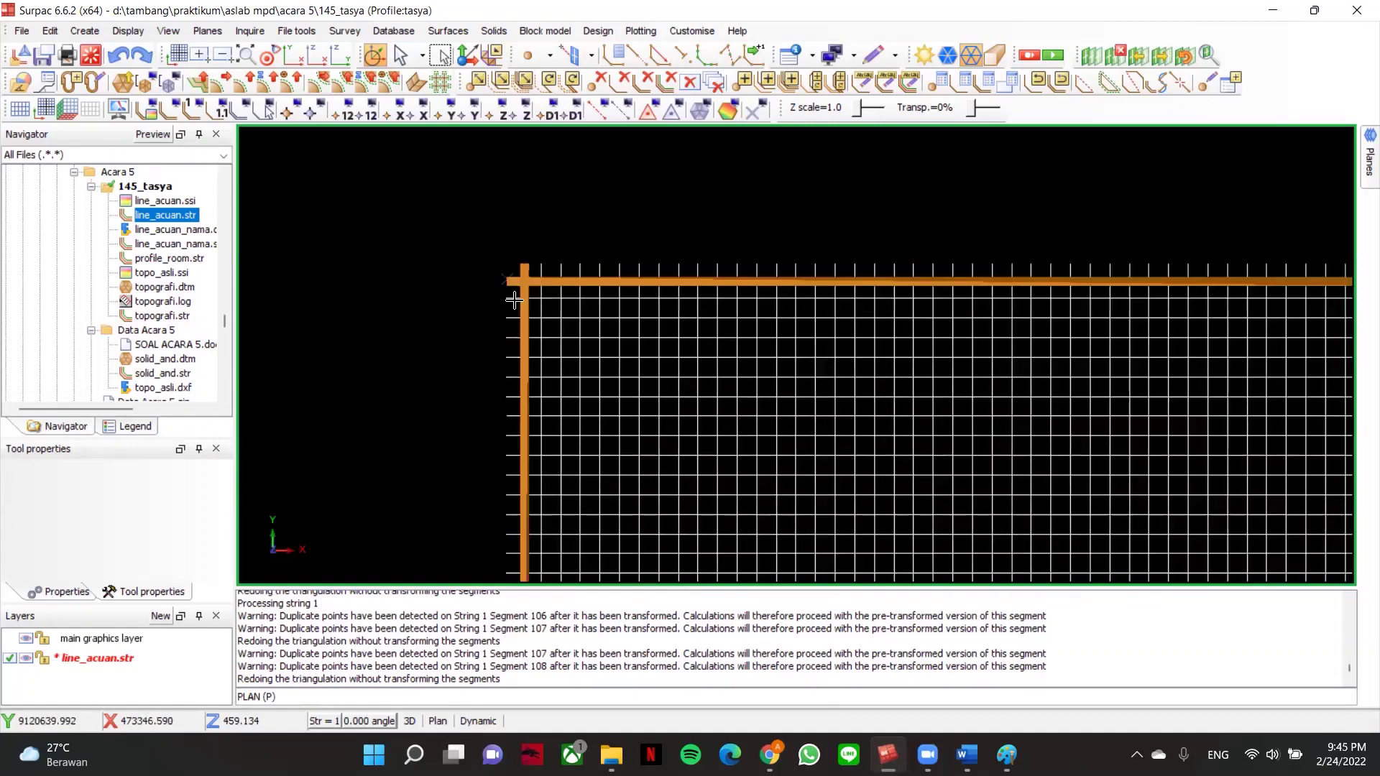
# - Try triangulating profile_room along the second horizontal line with Y offset -2, Vertically Constrained, and first and last faces triangulated
pyautogui.click(597, 32)
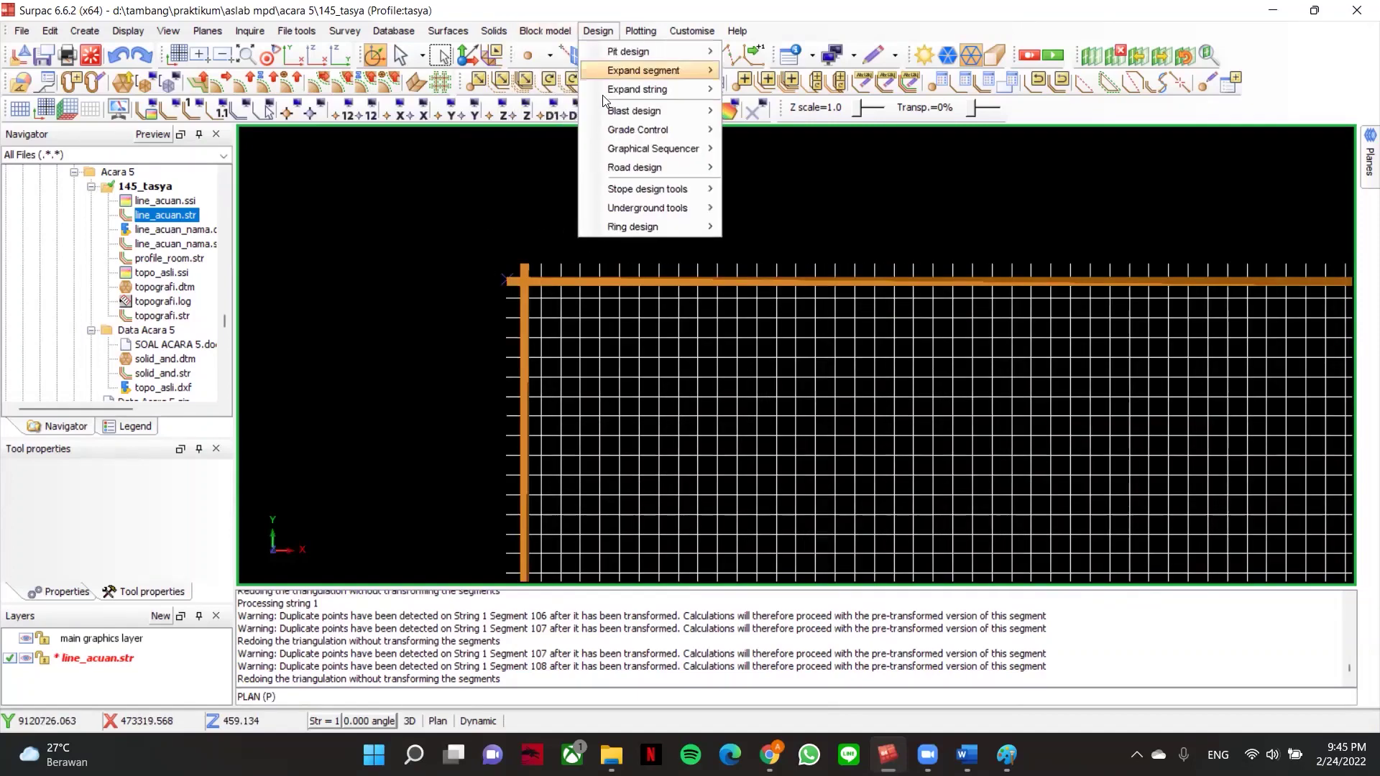
pyautogui.moveTo(675, 208)
pyautogui.click(757, 315)
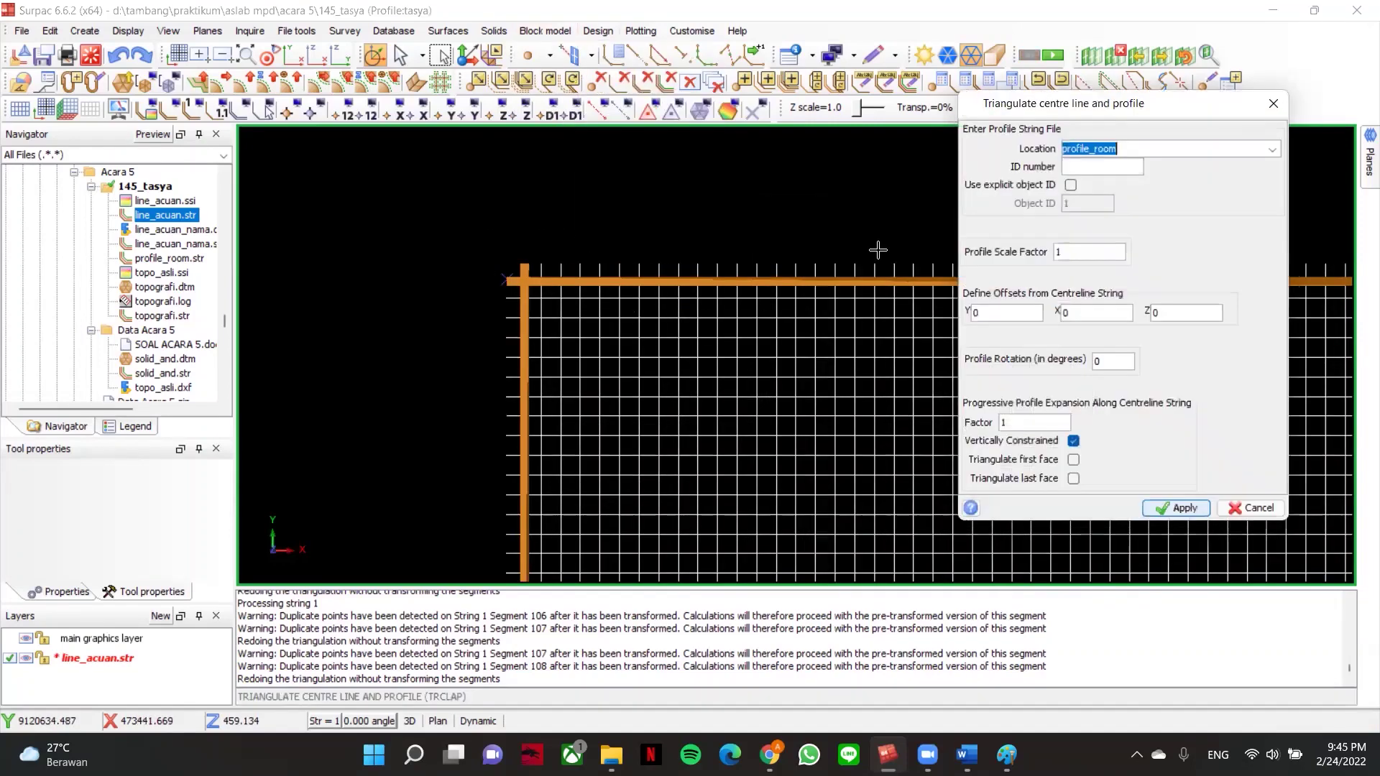
pyautogui.click(1189, 316)
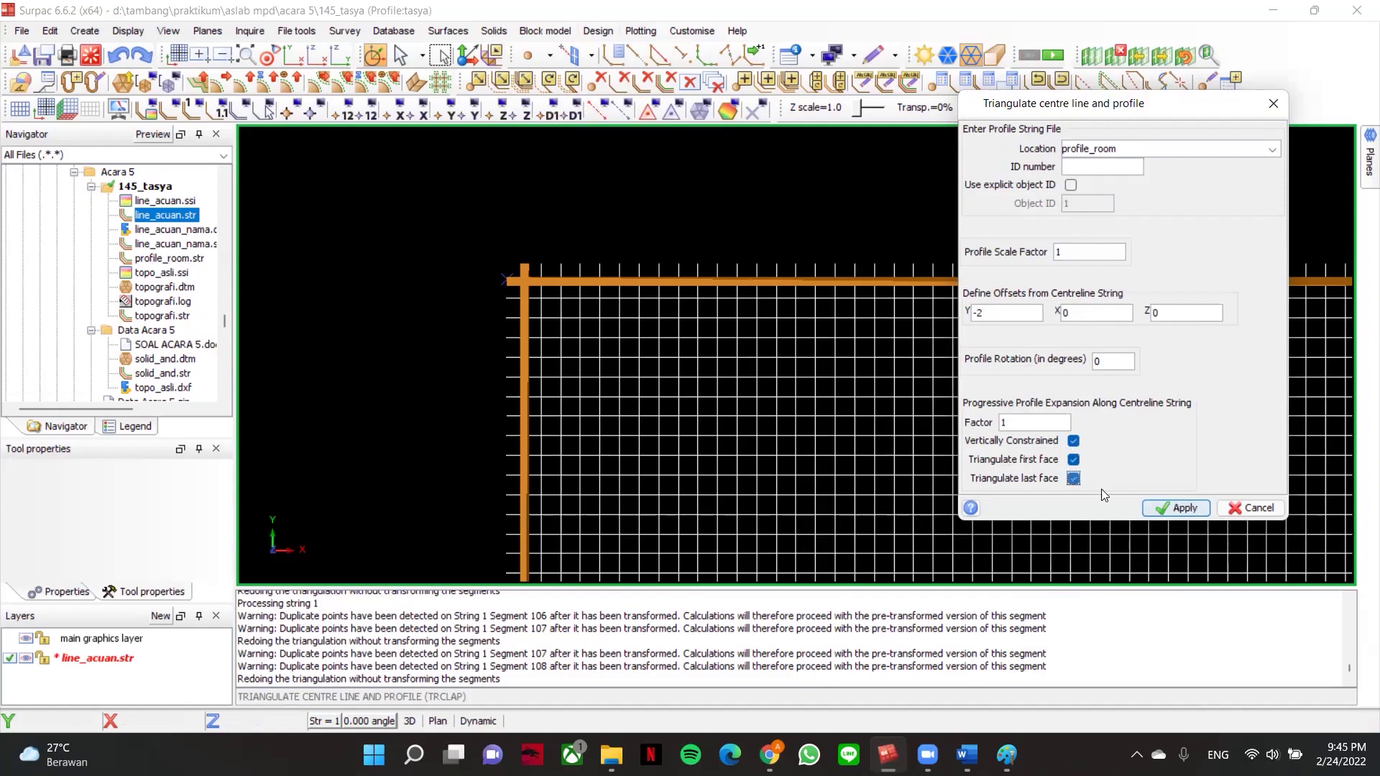
pyautogui.click(1176, 507)
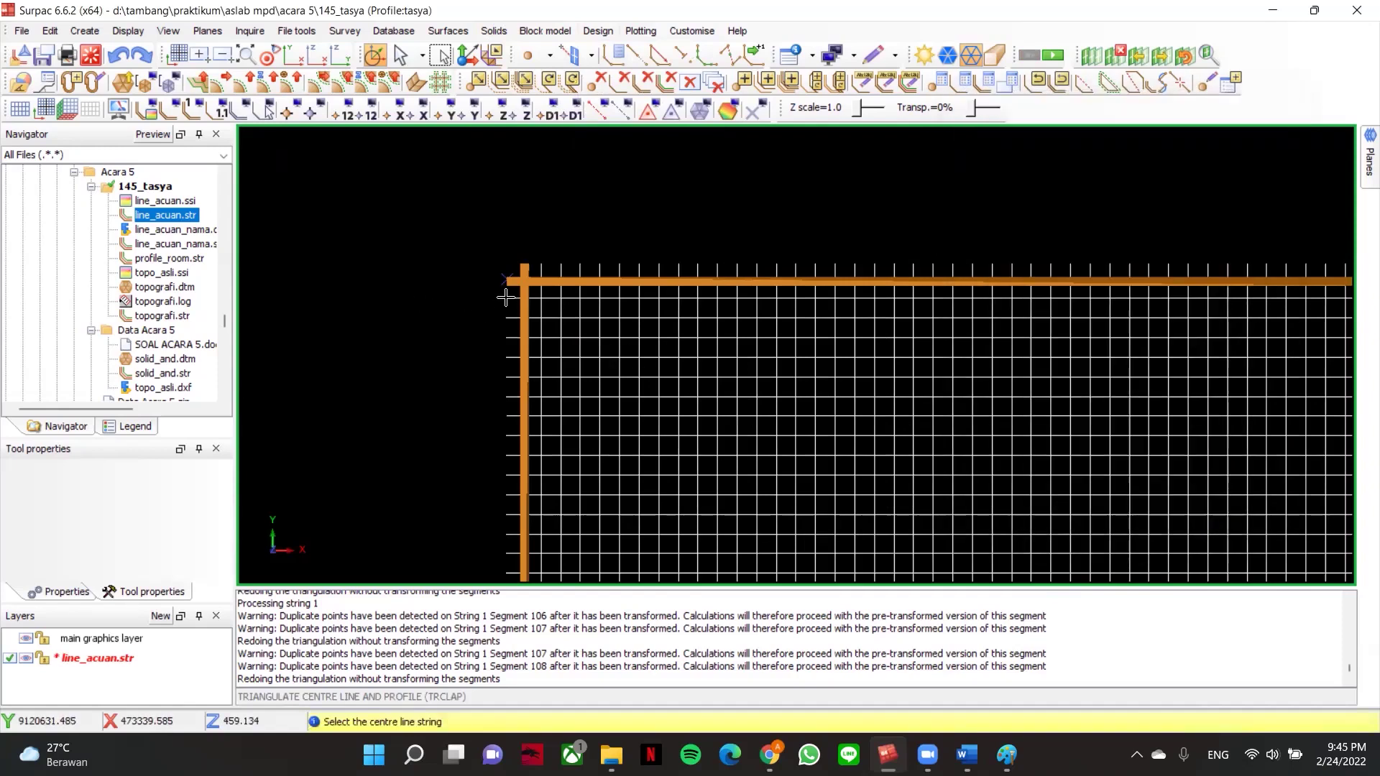
pyautogui.scroll(3, 506, 298)
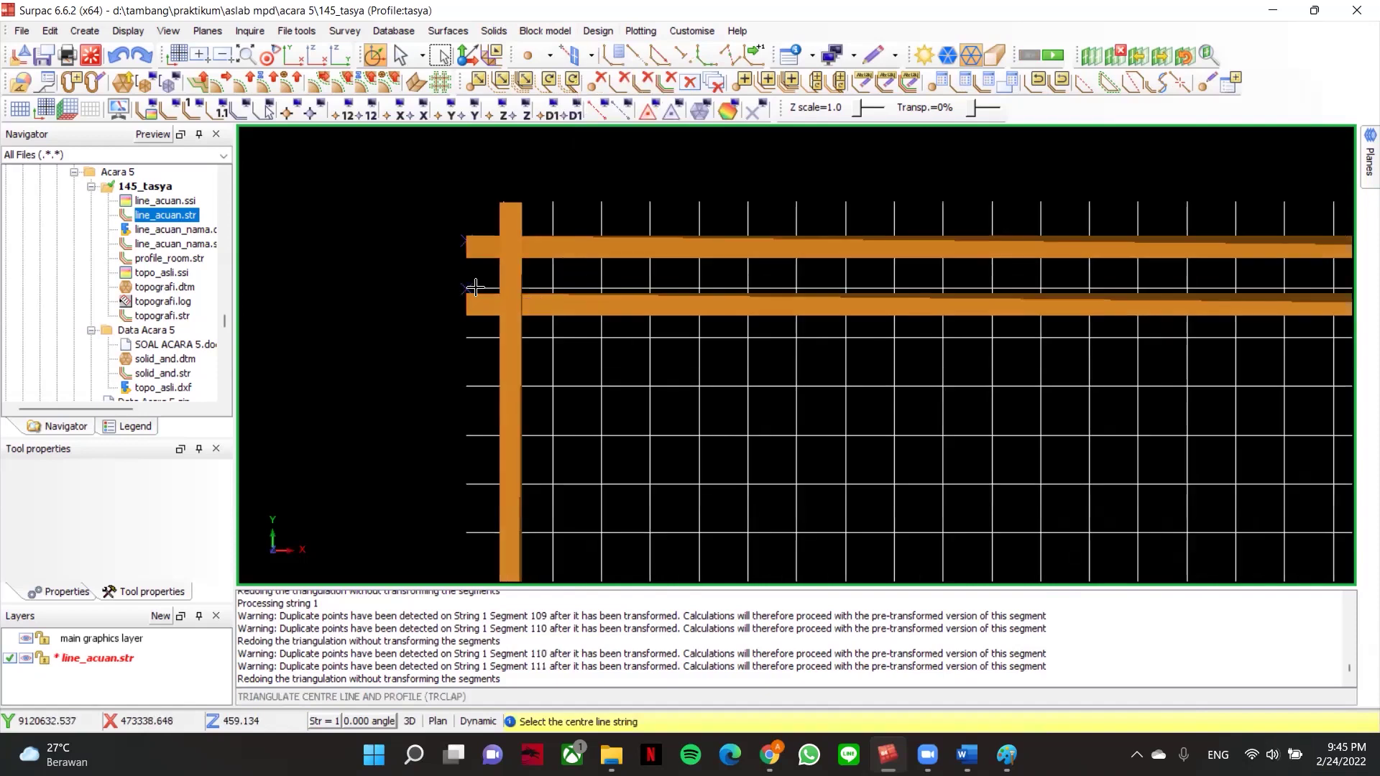
pyautogui.scroll(1, 468, 286)
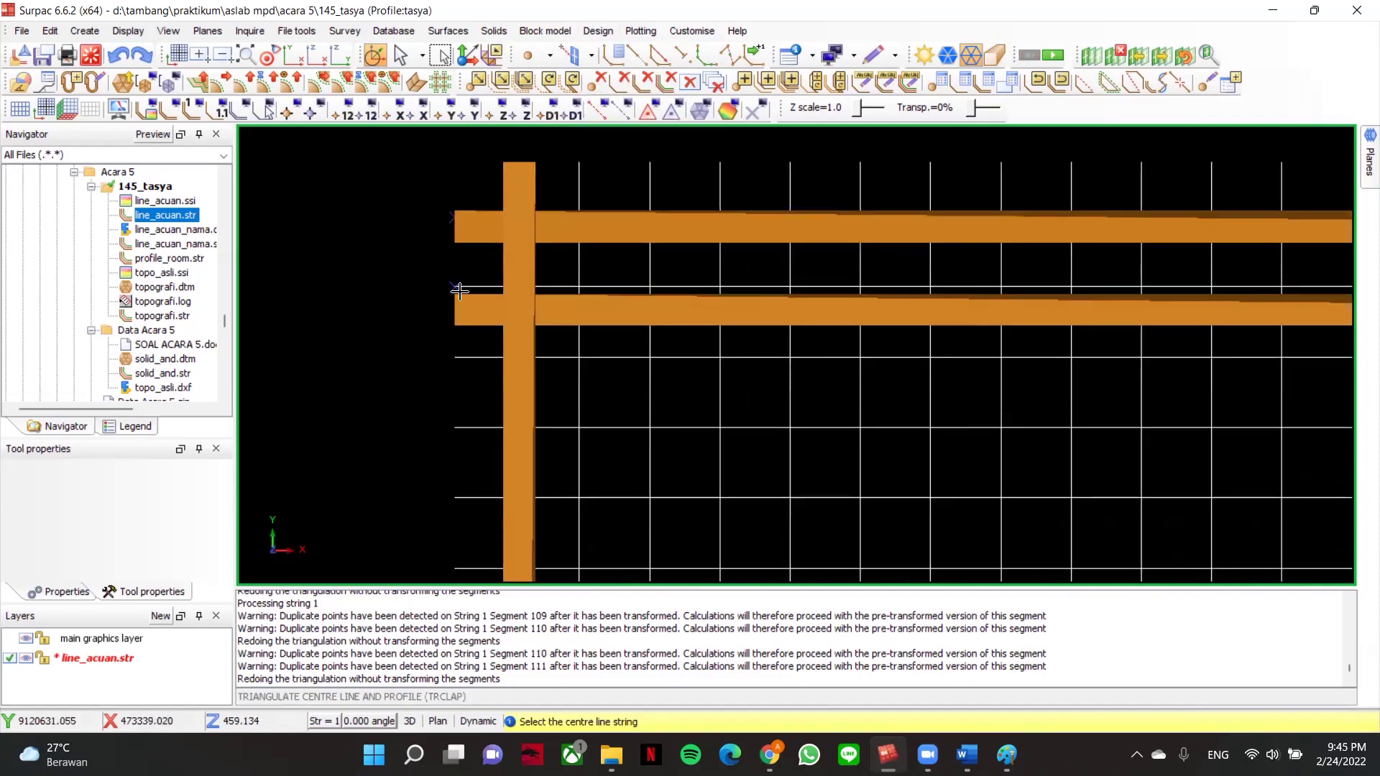
pyautogui.click(454, 286)
# - Compare the two horizontal room solids across the grid and undo the last centre line triangulation
pyautogui.scroll(-2, 460, 294)
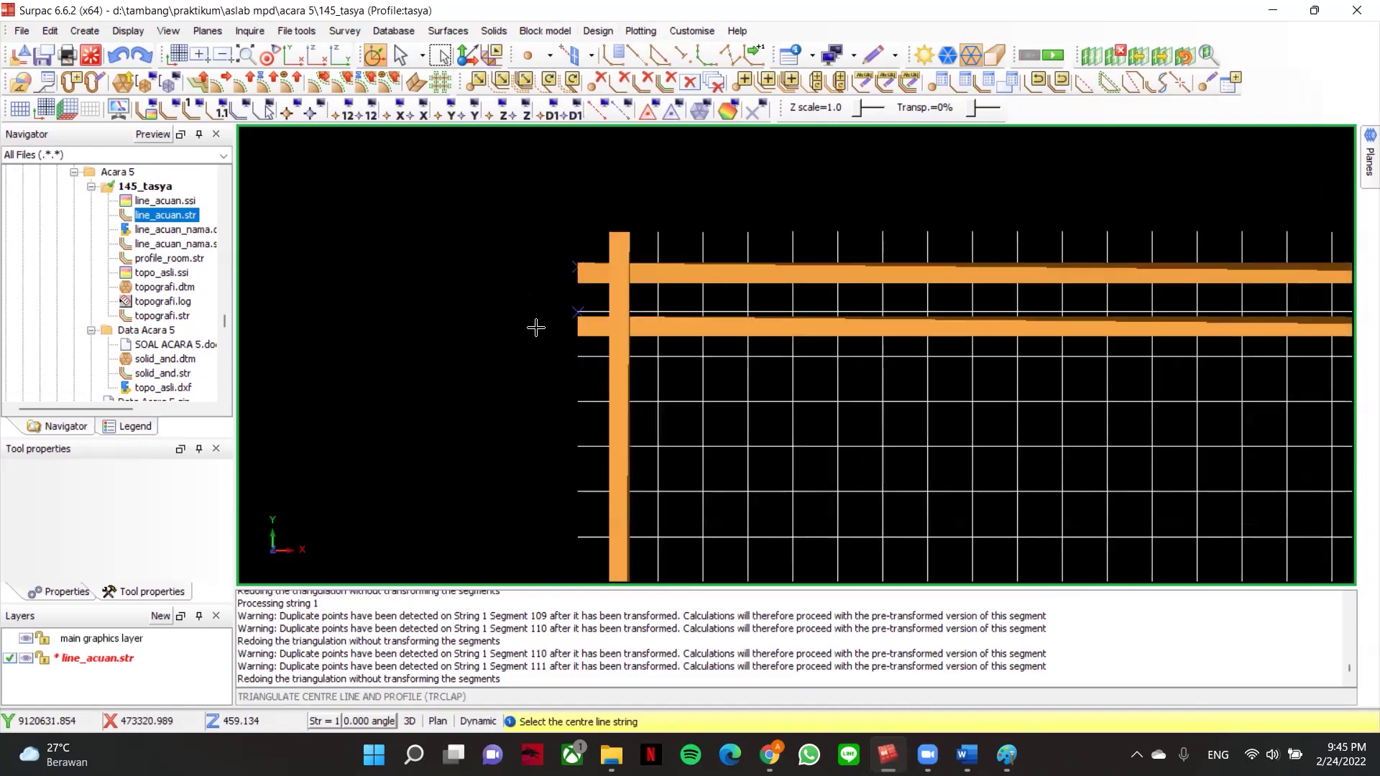
pyautogui.moveTo(584, 325); pyautogui.dragTo(437, 299, button='middle')
pyautogui.scroll(-3, 602, 336)
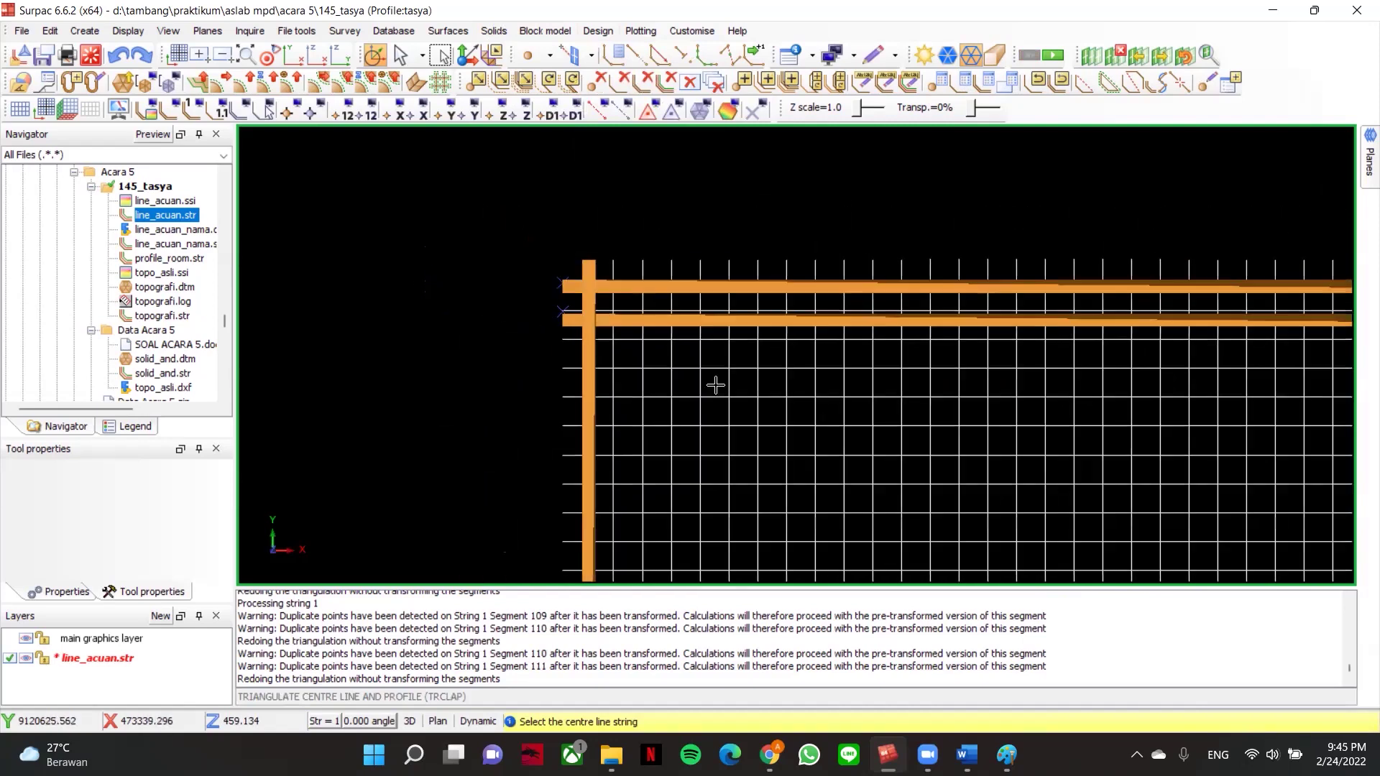
pyautogui.moveTo(901, 374); pyautogui.dragTo(571, 349, button='middle')
pyautogui.scroll(-1, 653, 309)
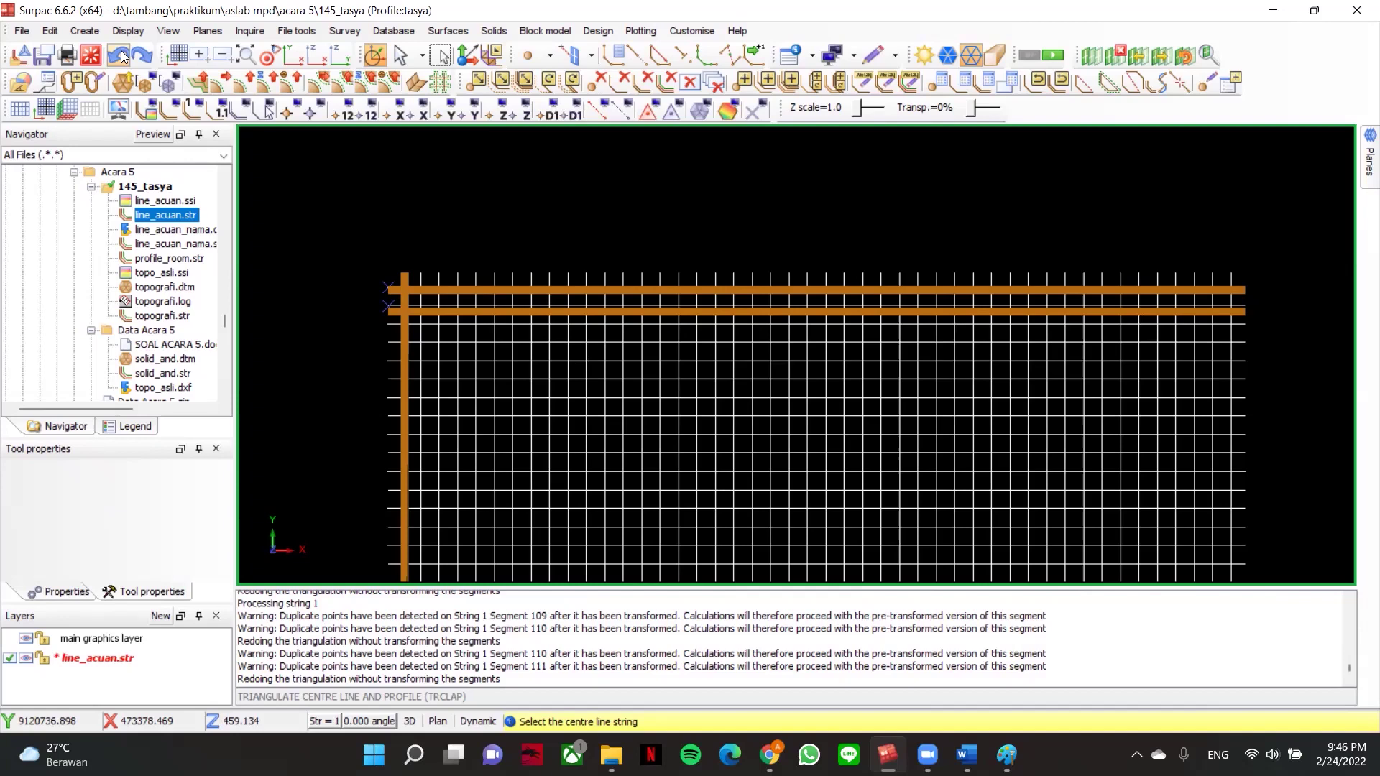
pyautogui.click(121, 55)
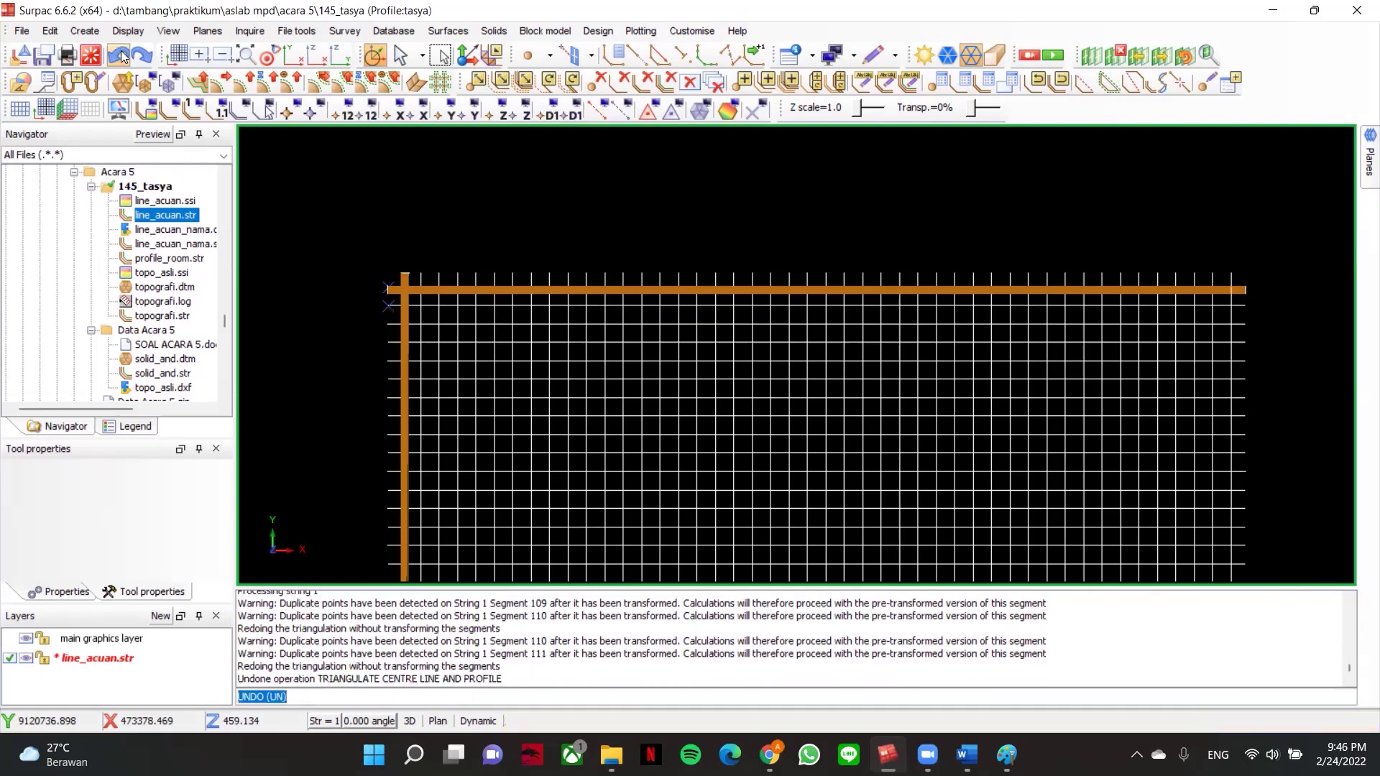
pyautogui.scroll(-3, 493, 215)
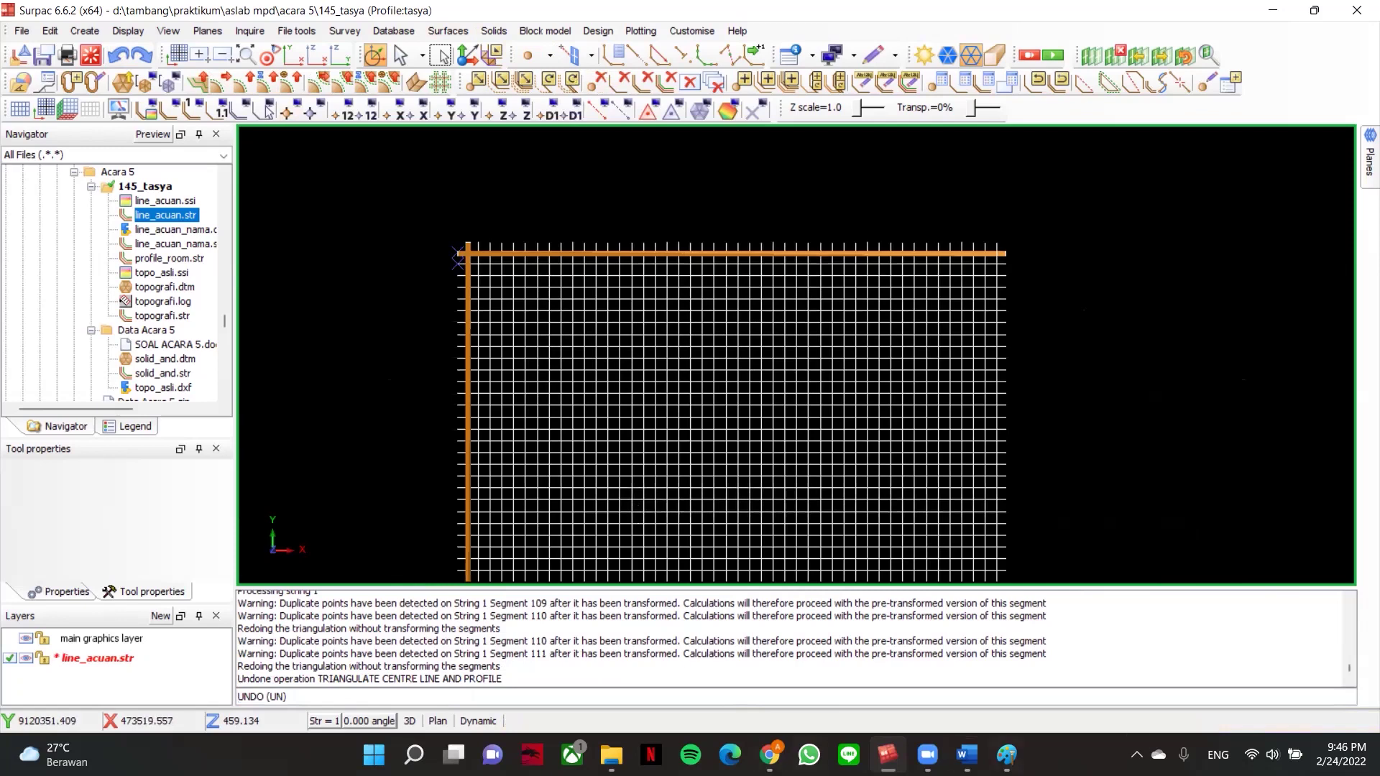
# - Load the finished line_acuan.dtm and look over its complete room-and-pillar solid in plan view
pyautogui.moveTo(928, 755)
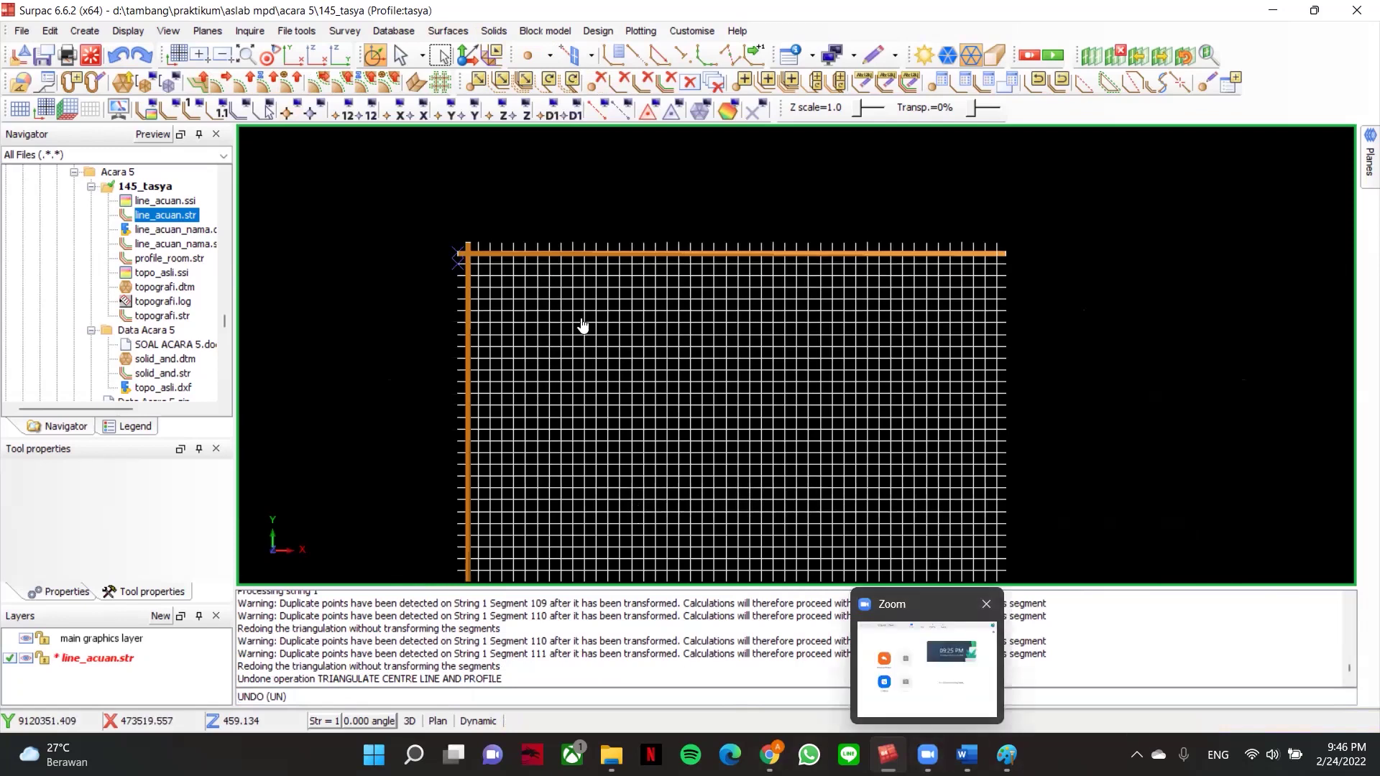
pyautogui.click(927, 669)
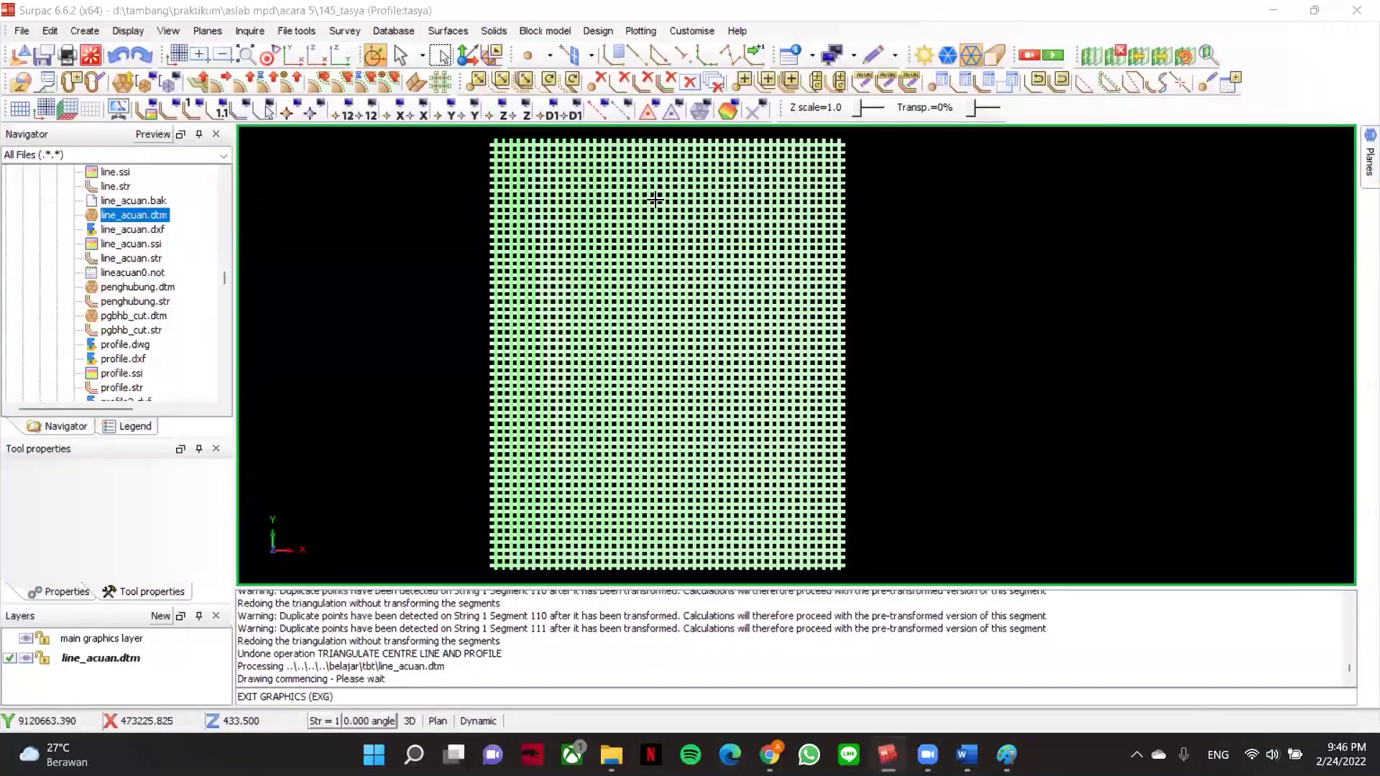
pyautogui.scroll(1, 522, 166)
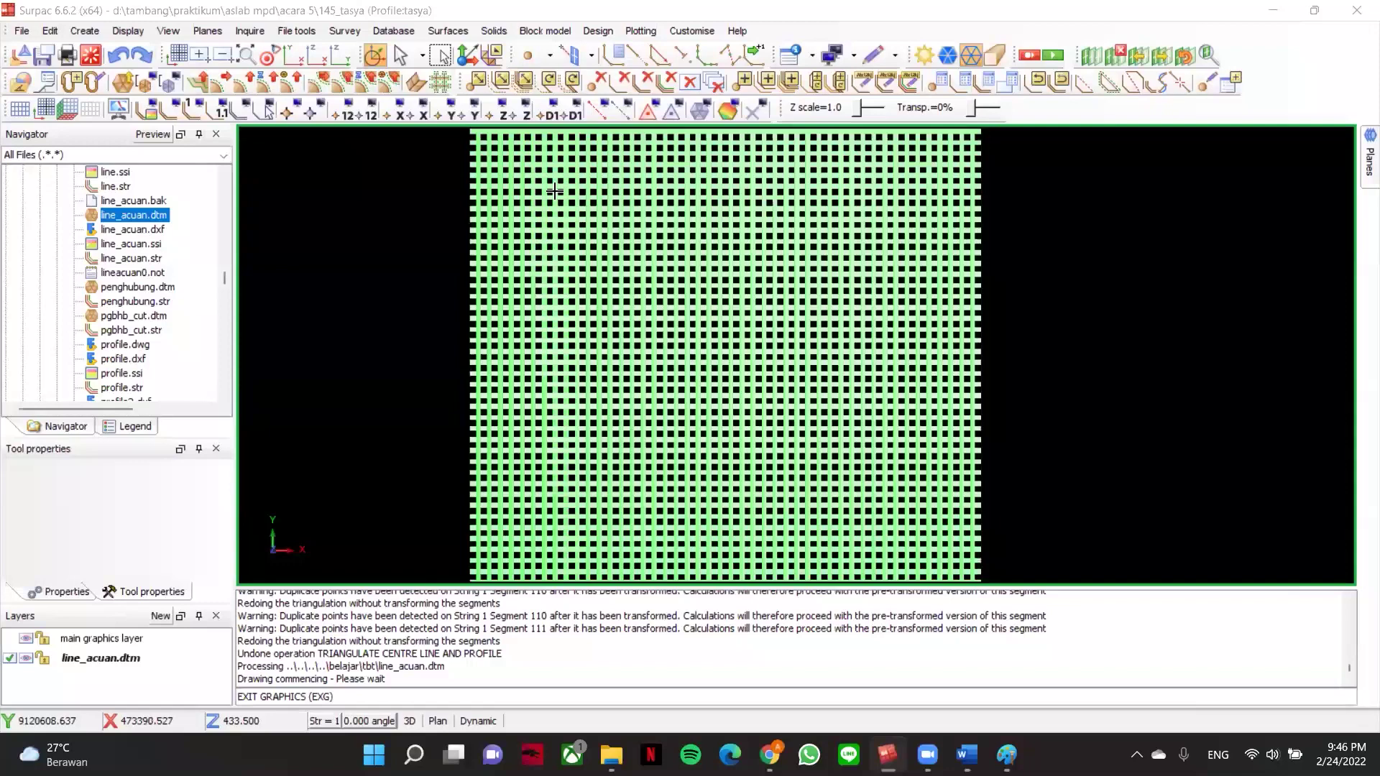
pyautogui.scroll(-1, 555, 191)
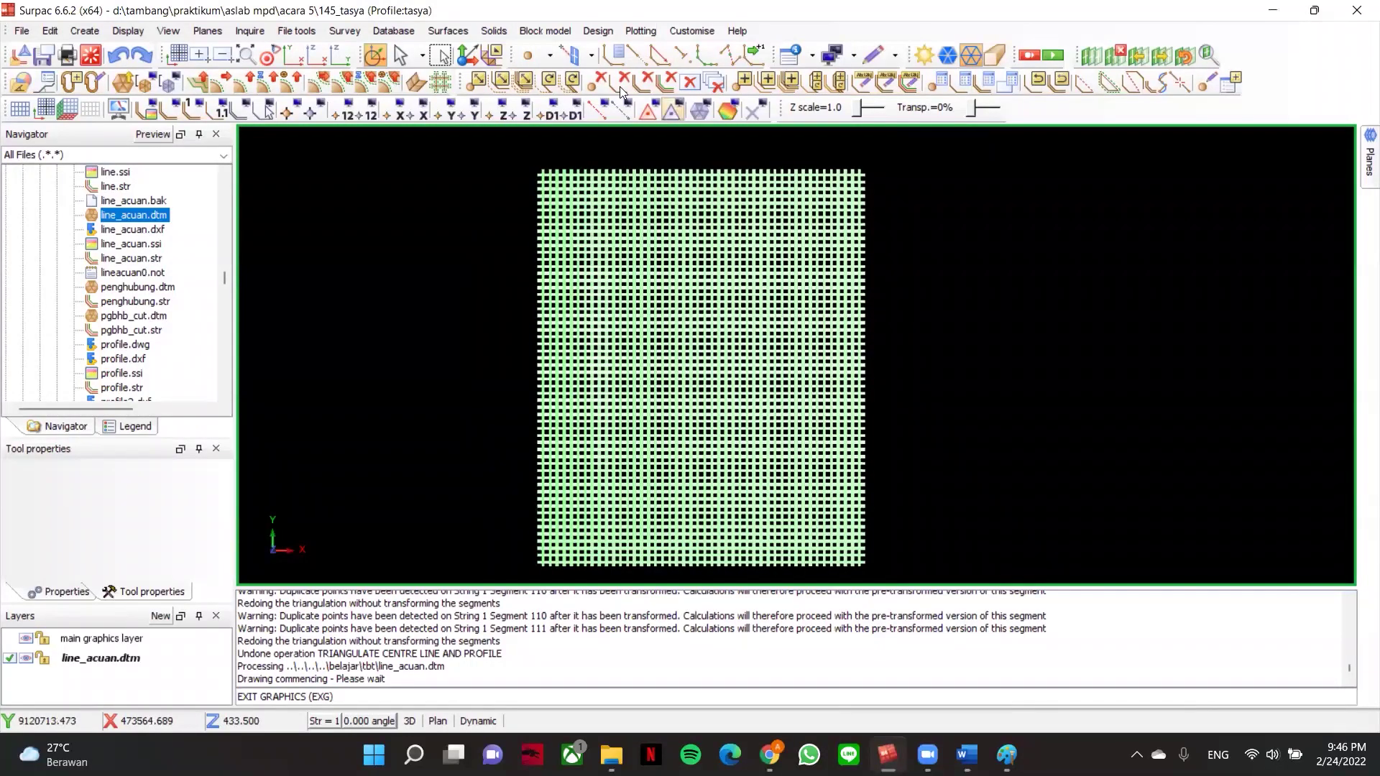
# - Check the object number of the room-and-pillar solid with Object renumber, leaving it without applying a new number
pyautogui.hotkey('alt', 'u')
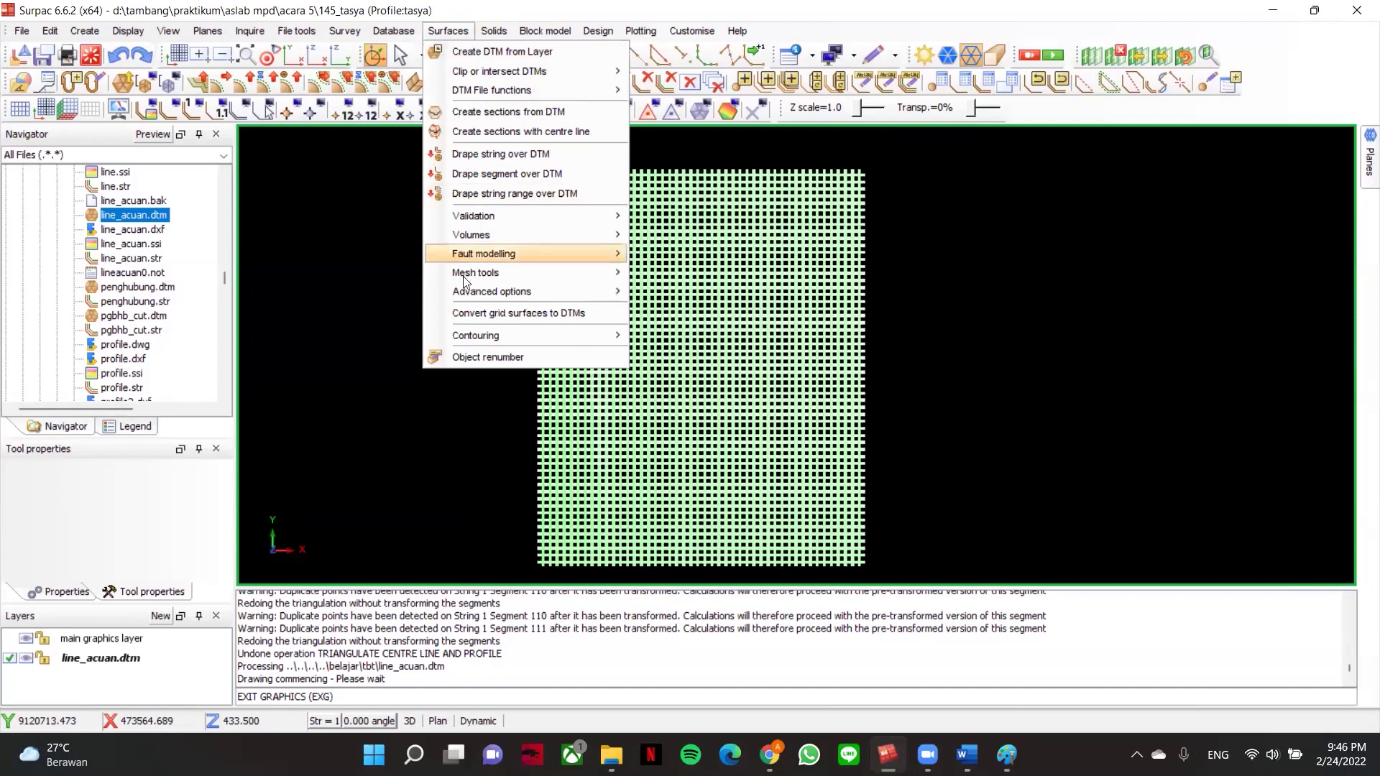
pyautogui.click(486, 359)
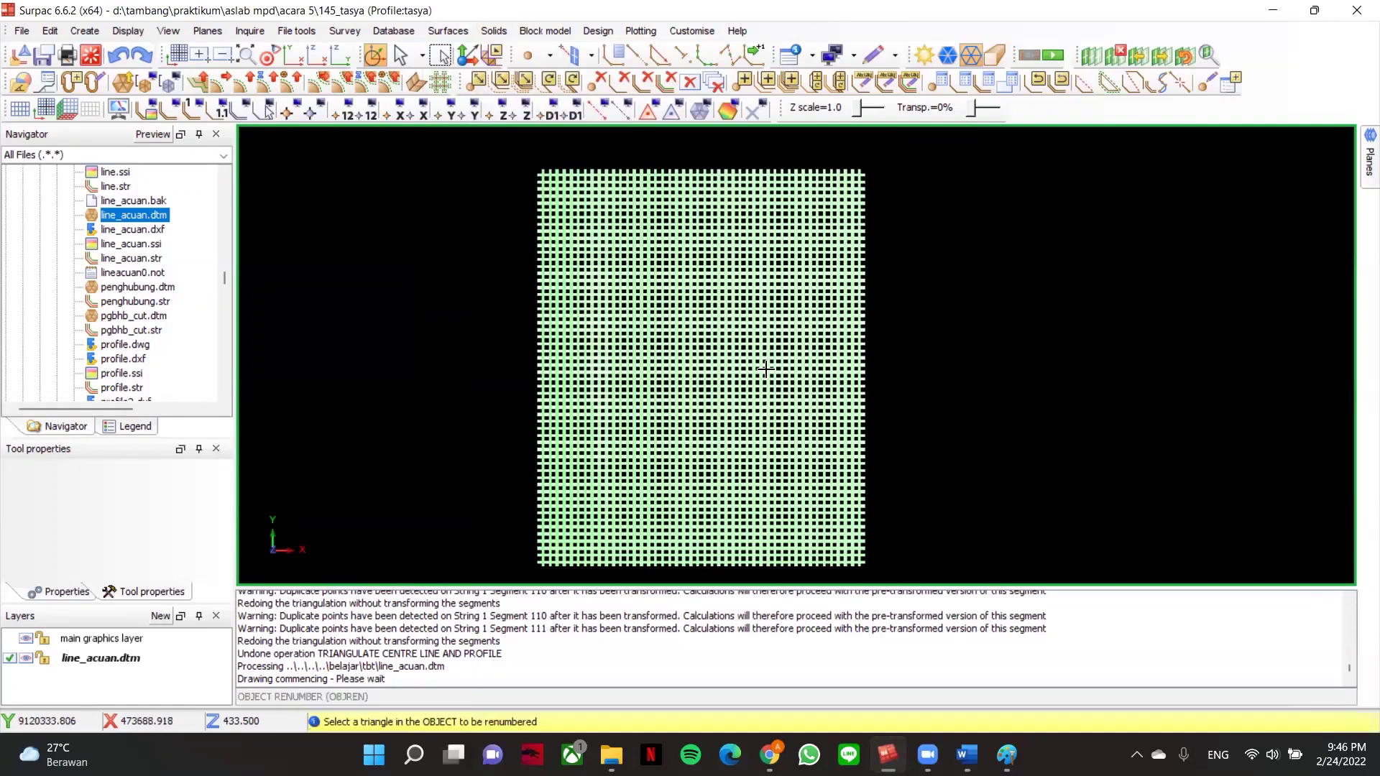
pyautogui.click(801, 312)
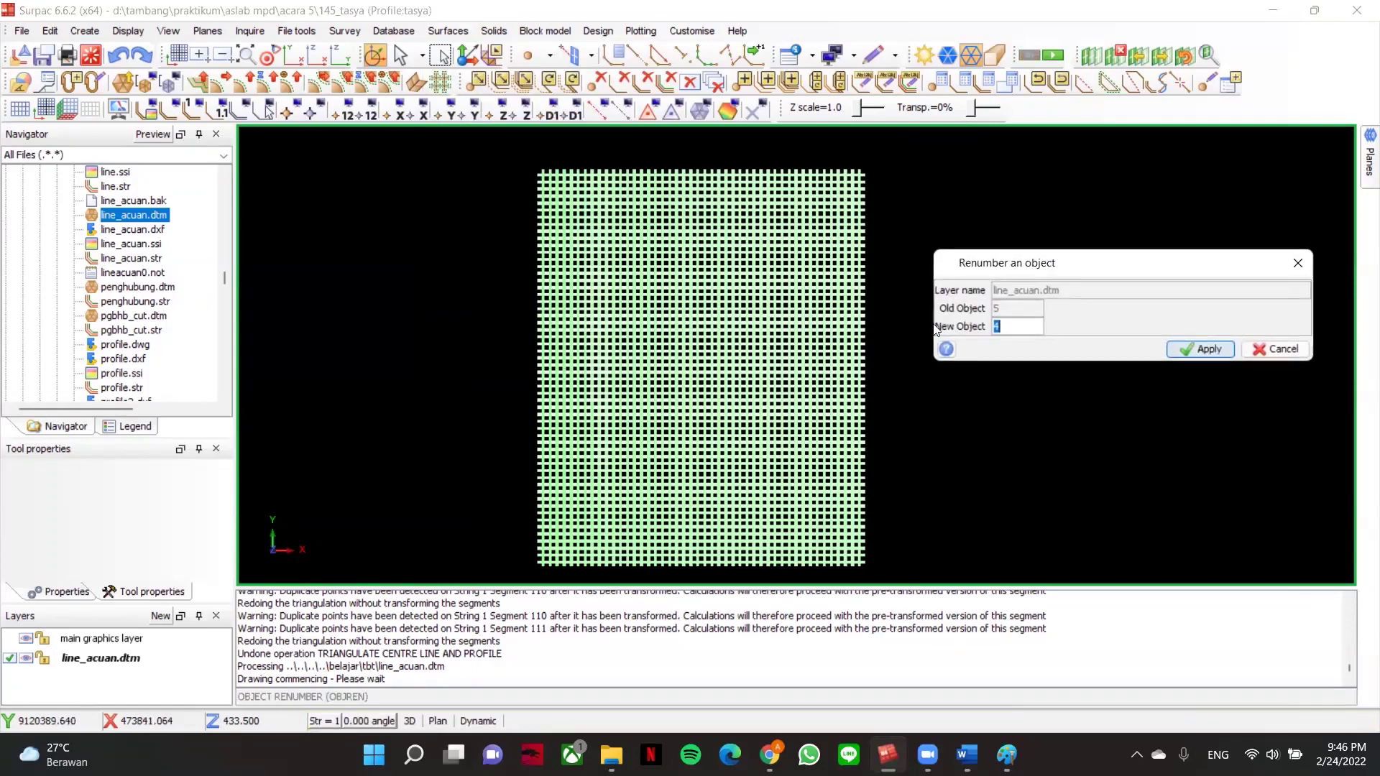
pyautogui.click(1298, 263)
pyautogui.moveTo(858, 320); pyautogui.dragTo(691, 358, button='middle')
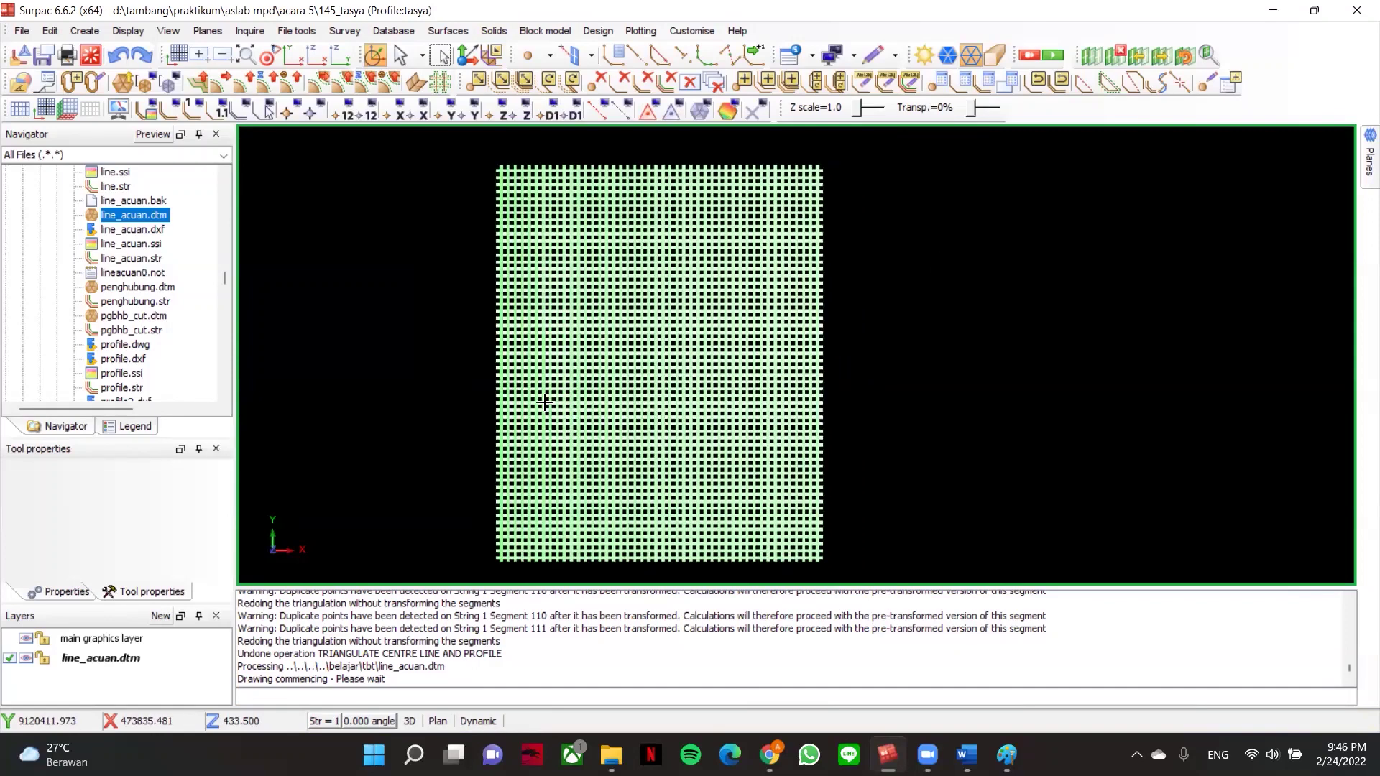
# - Review the legend's object number colours for DTM's and 3DM's in the main graphics layer beside the finished solid
pyautogui.click(135, 427)
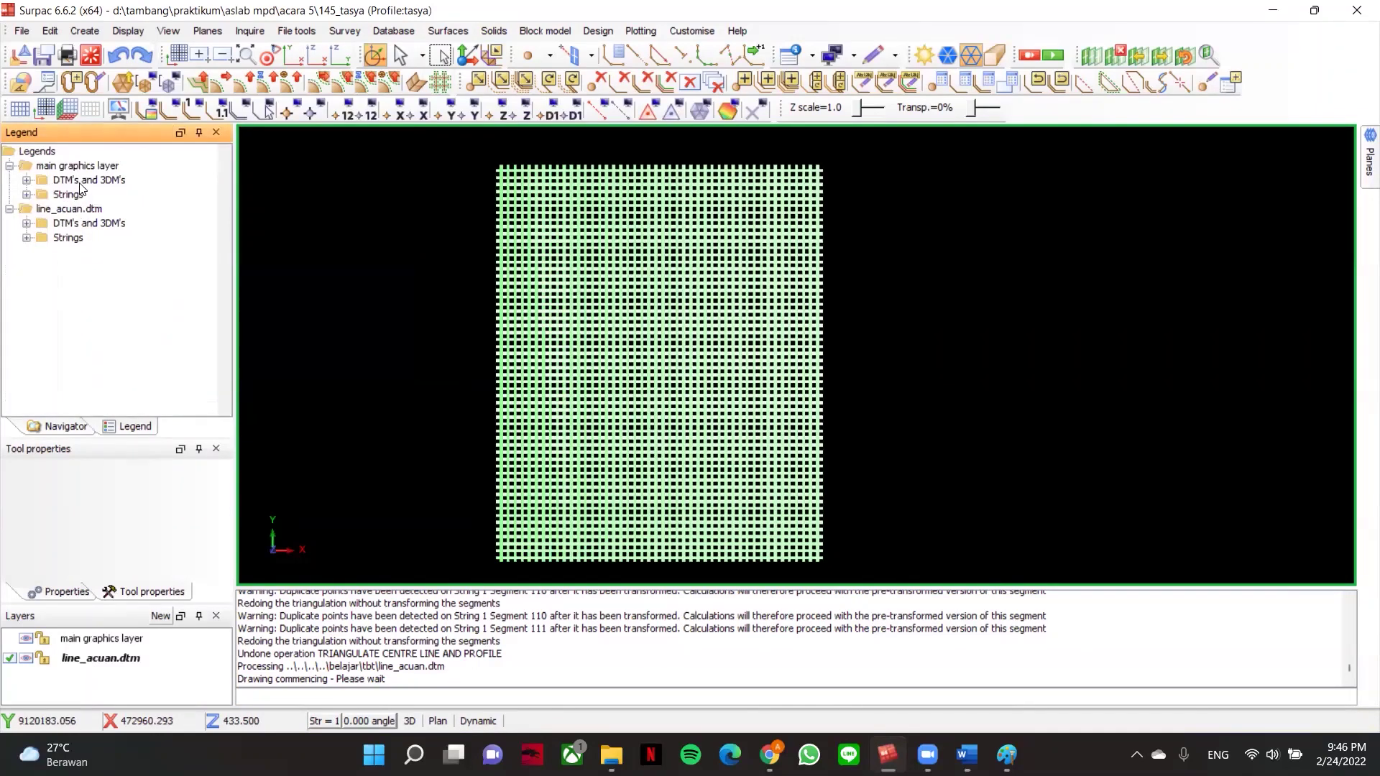
pyautogui.click(26, 180)
pyautogui.scroll(-2, 59, 234)
pyautogui.scroll(3, 59, 233)
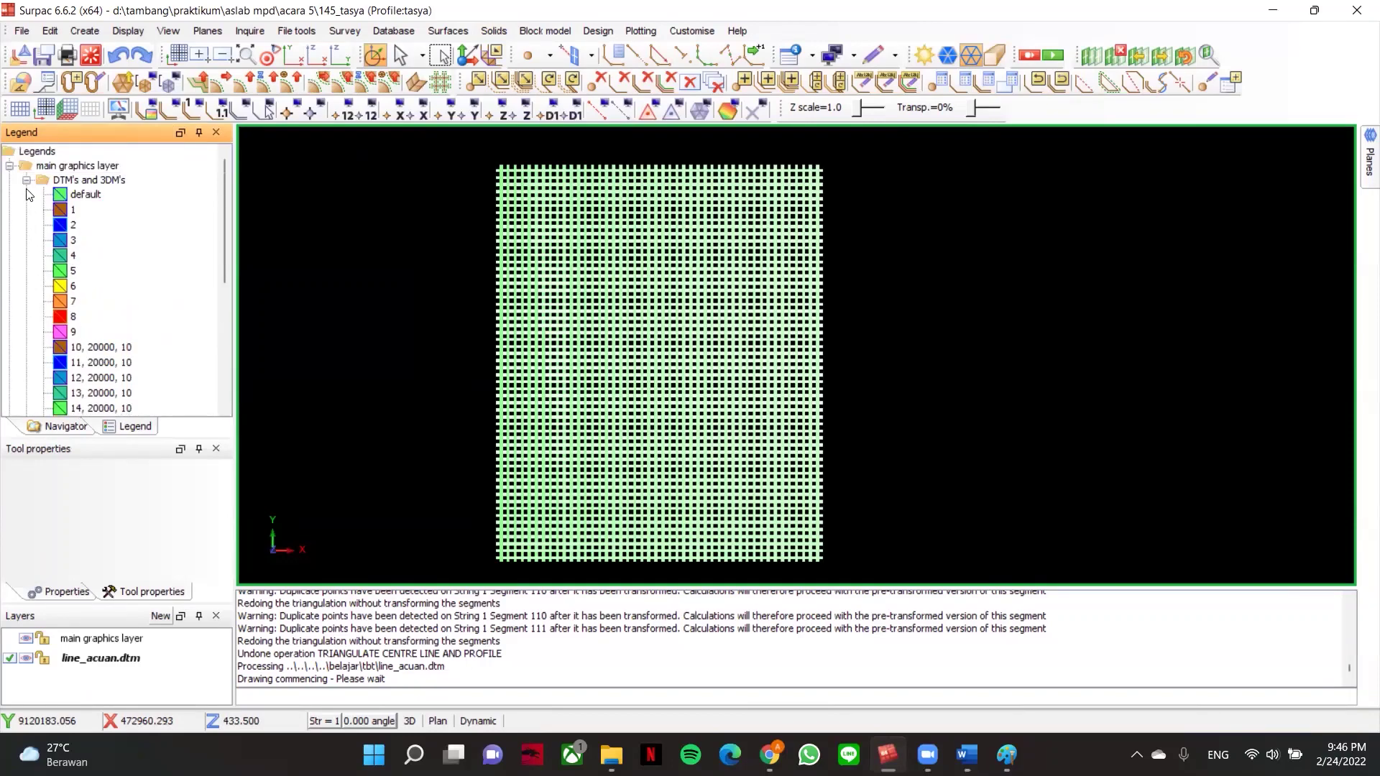
pyautogui.click(27, 181)
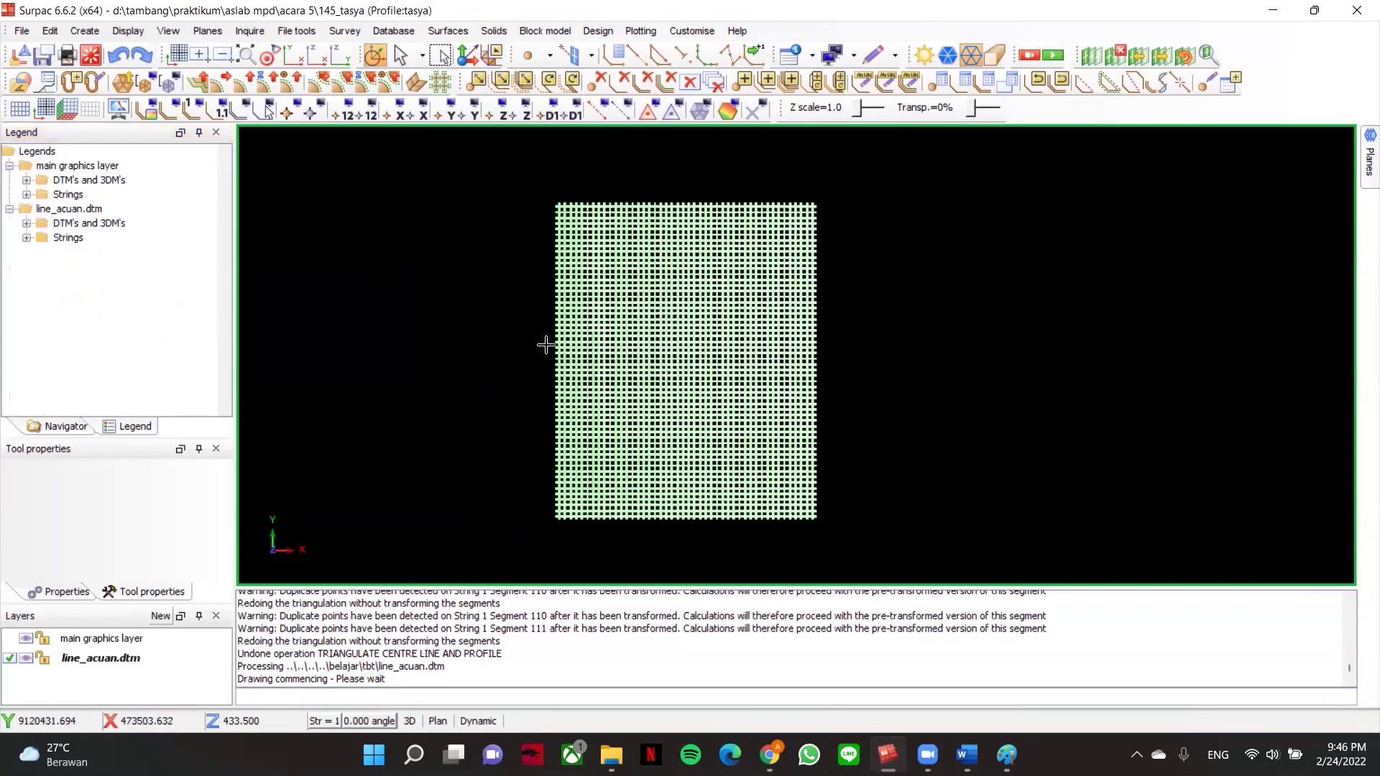
pyautogui.scroll(1, 776, 297)
pyautogui.moveTo(775, 297); pyautogui.dragTo(762, 302, button='middle')
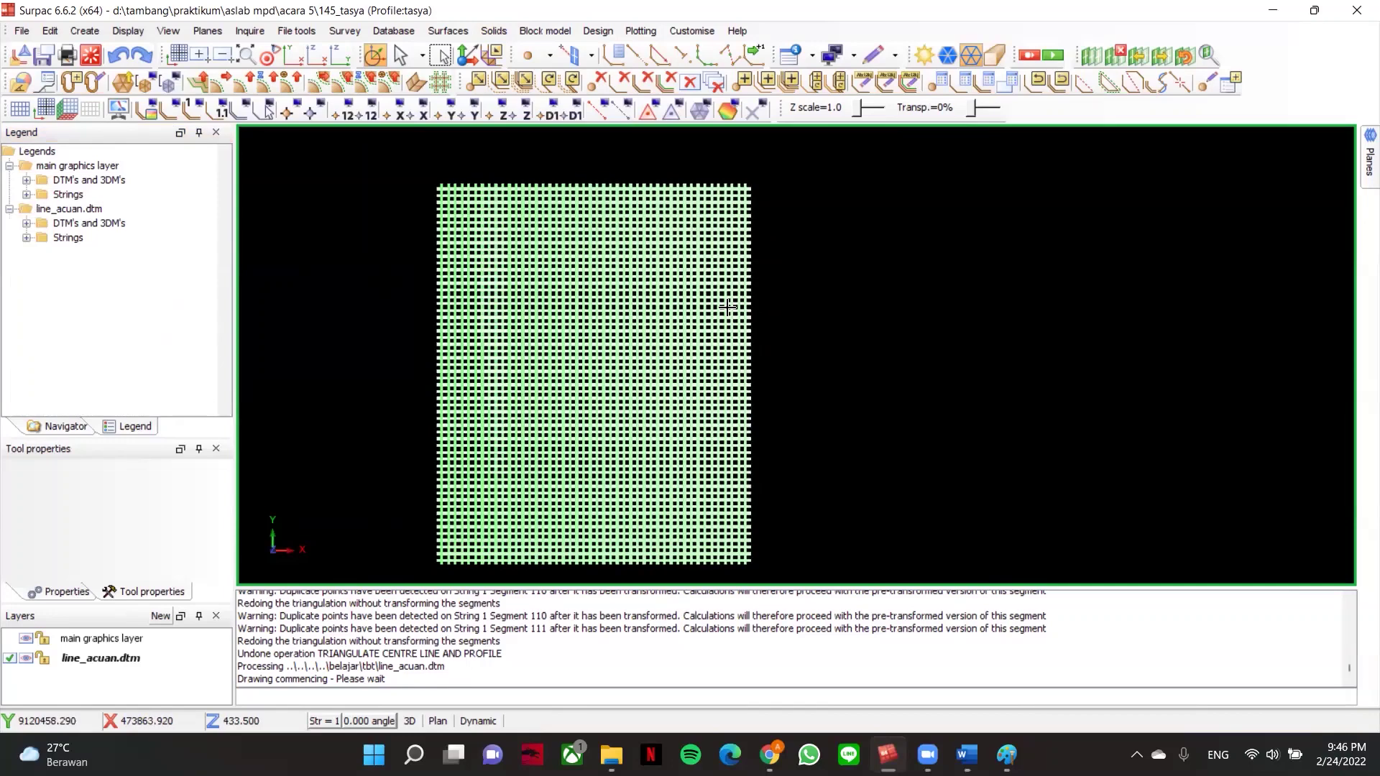
pyautogui.moveTo(354, 416); pyautogui.dragTo(289, 429, button='middle')
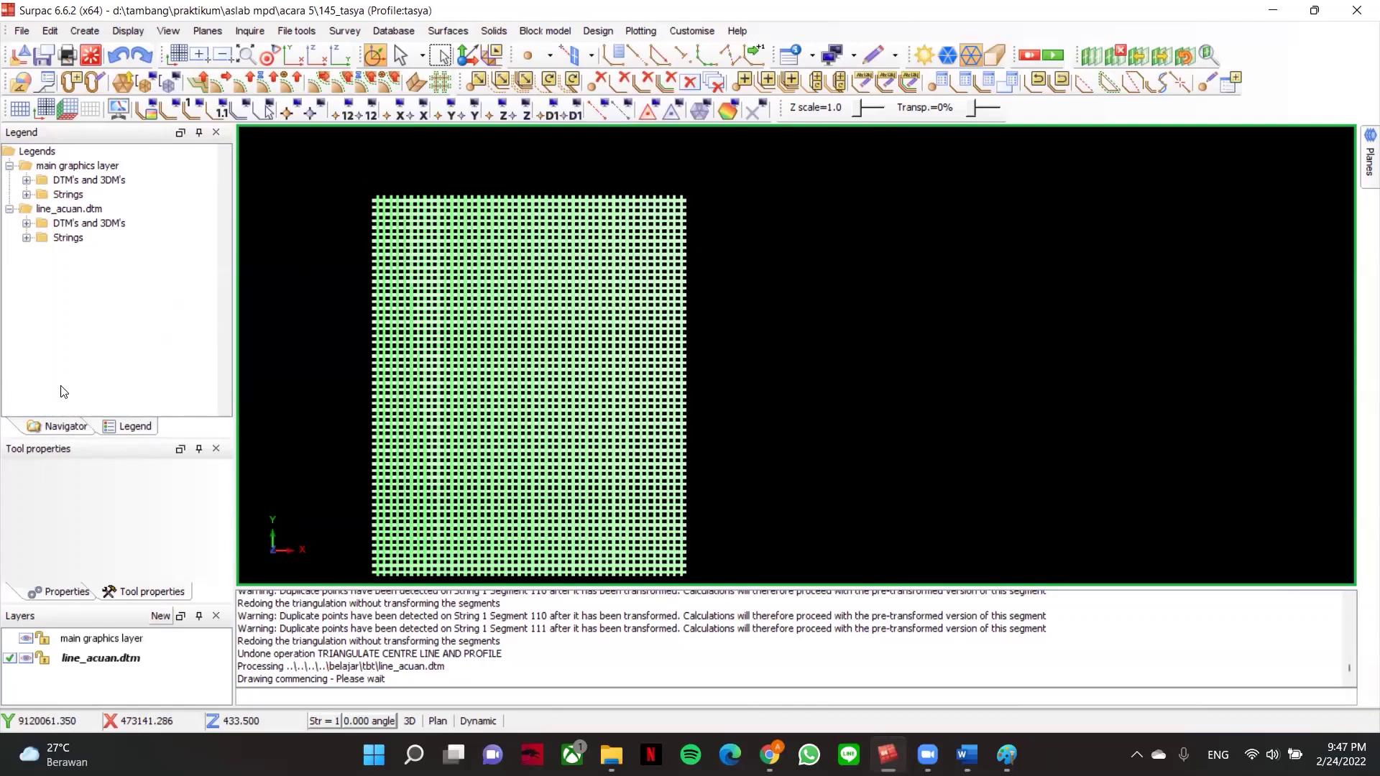
# - Browse the file tree back to the 145_tasya project files and view the finished solid's rooms and pillars up close
pyautogui.click(65, 427)
pyautogui.scroll(-1, 148, 263)
pyautogui.scroll(-5, 147, 263)
pyautogui.scroll(1, 152, 258)
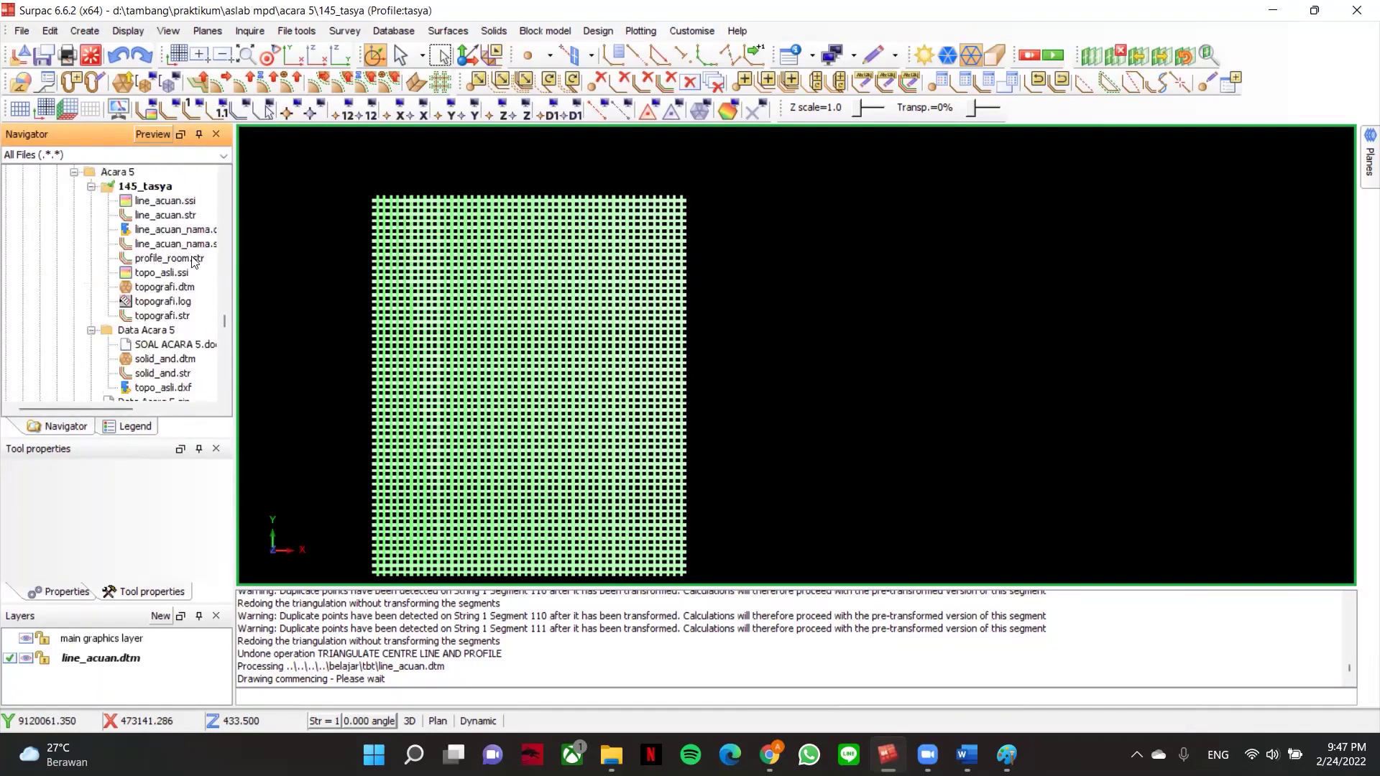
pyautogui.scroll(5, 571, 255)
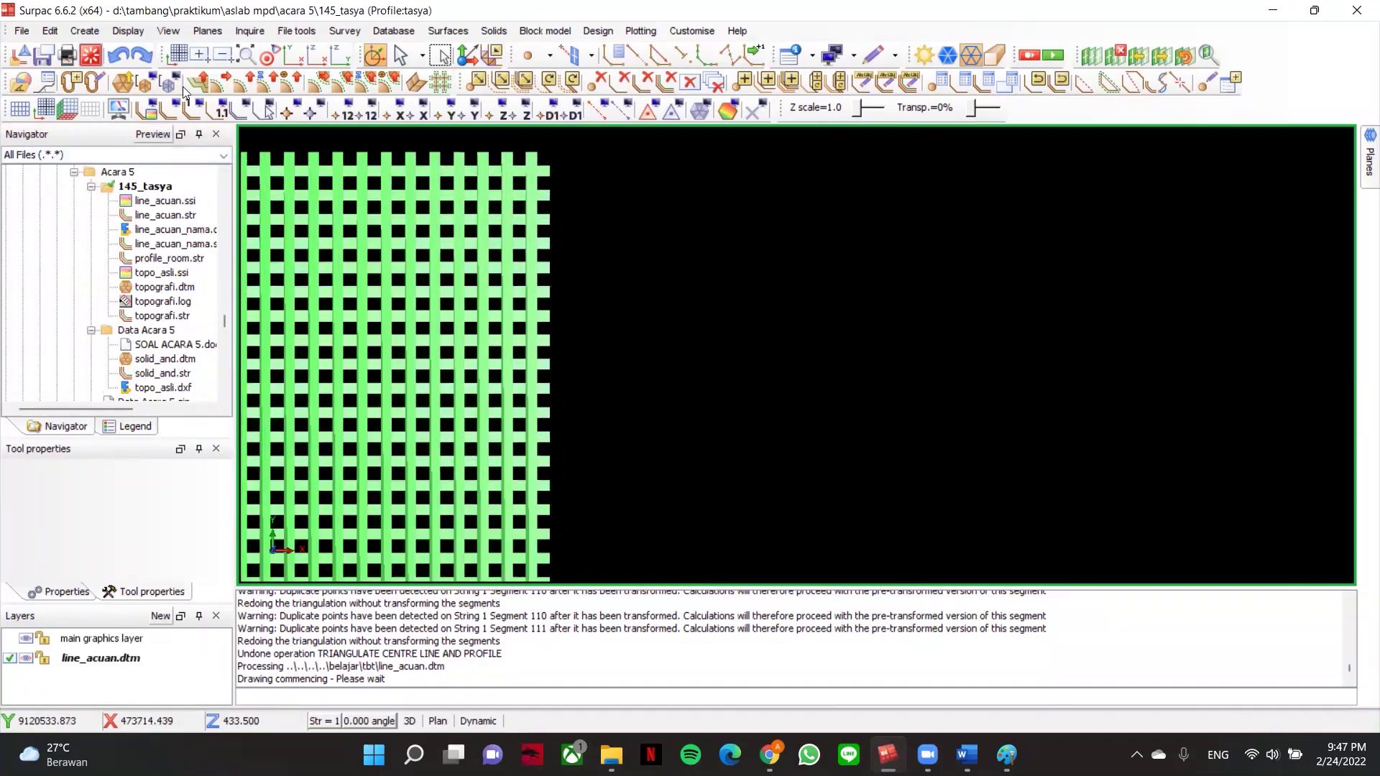
# - Clear the graphics of the finished solid and load line_acuan.str from the tbt example folder
pyautogui.click(92, 56)
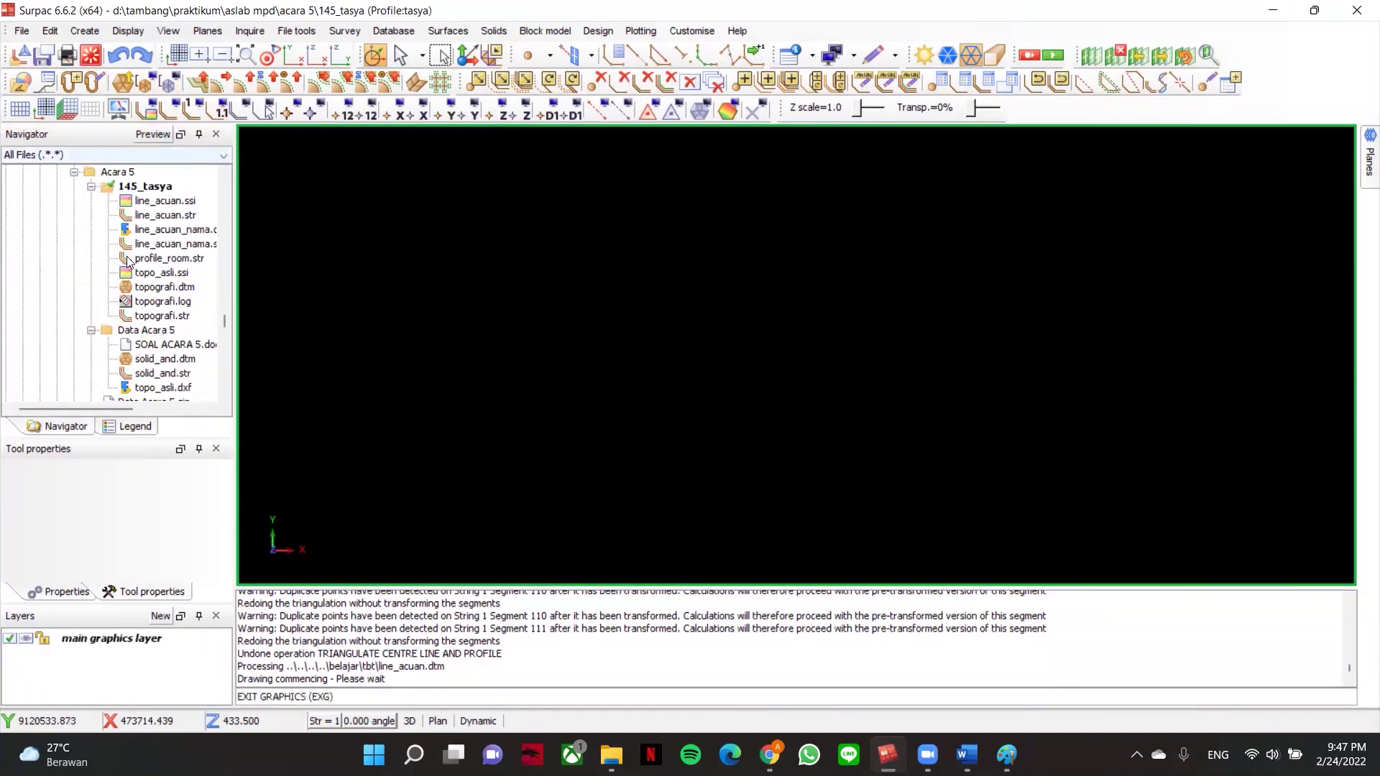
pyautogui.click(177, 246)
pyautogui.scroll(12, 184, 248)
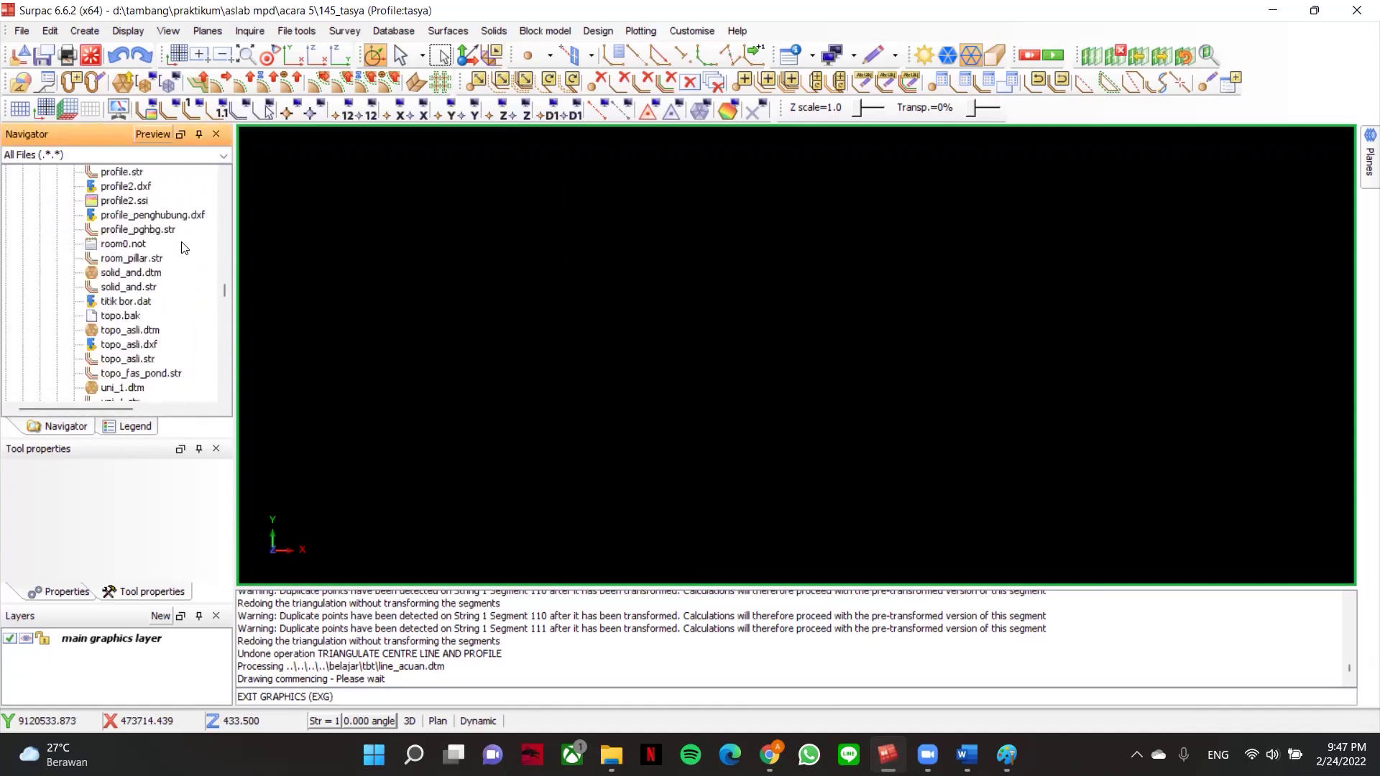
pyautogui.scroll(5, 167, 237)
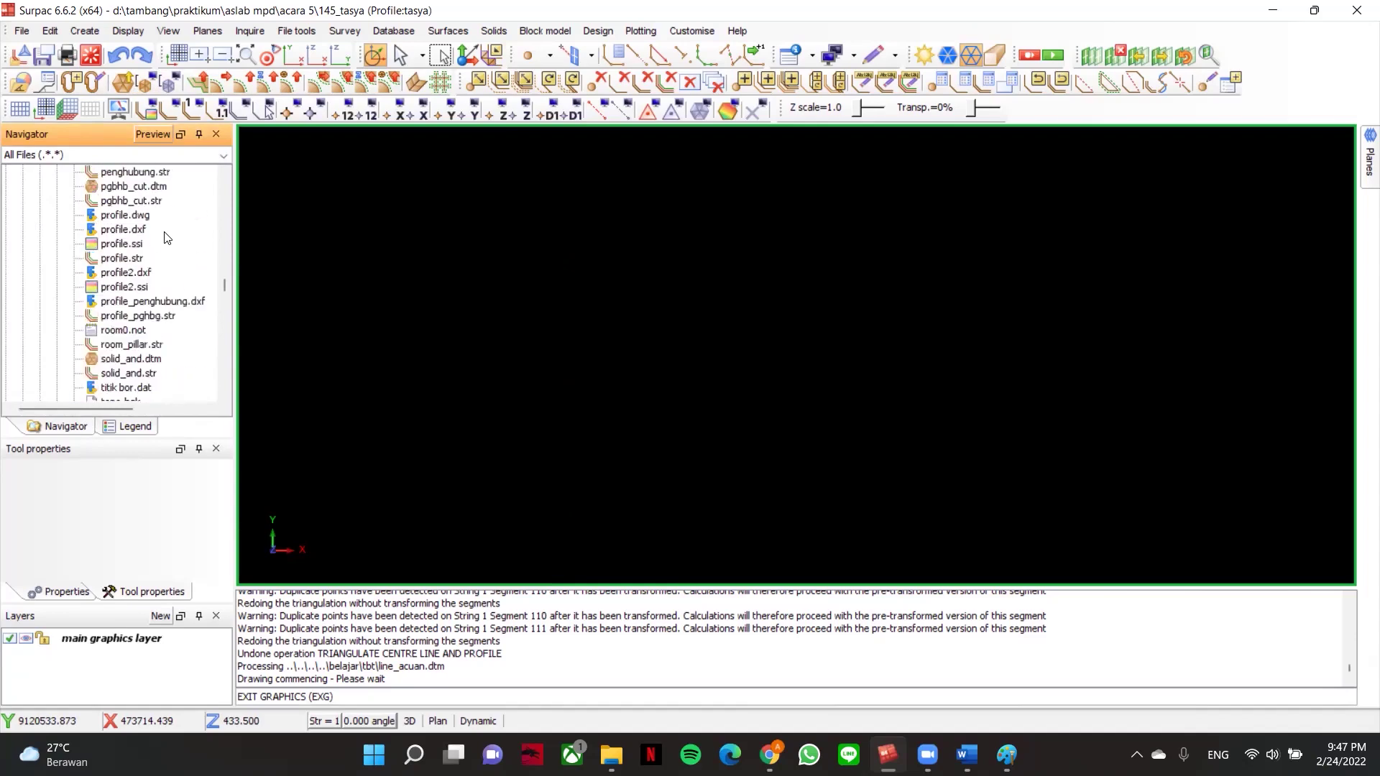
pyautogui.scroll(4, 149, 359)
pyautogui.moveTo(139, 302); pyautogui.dragTo(324, 314)
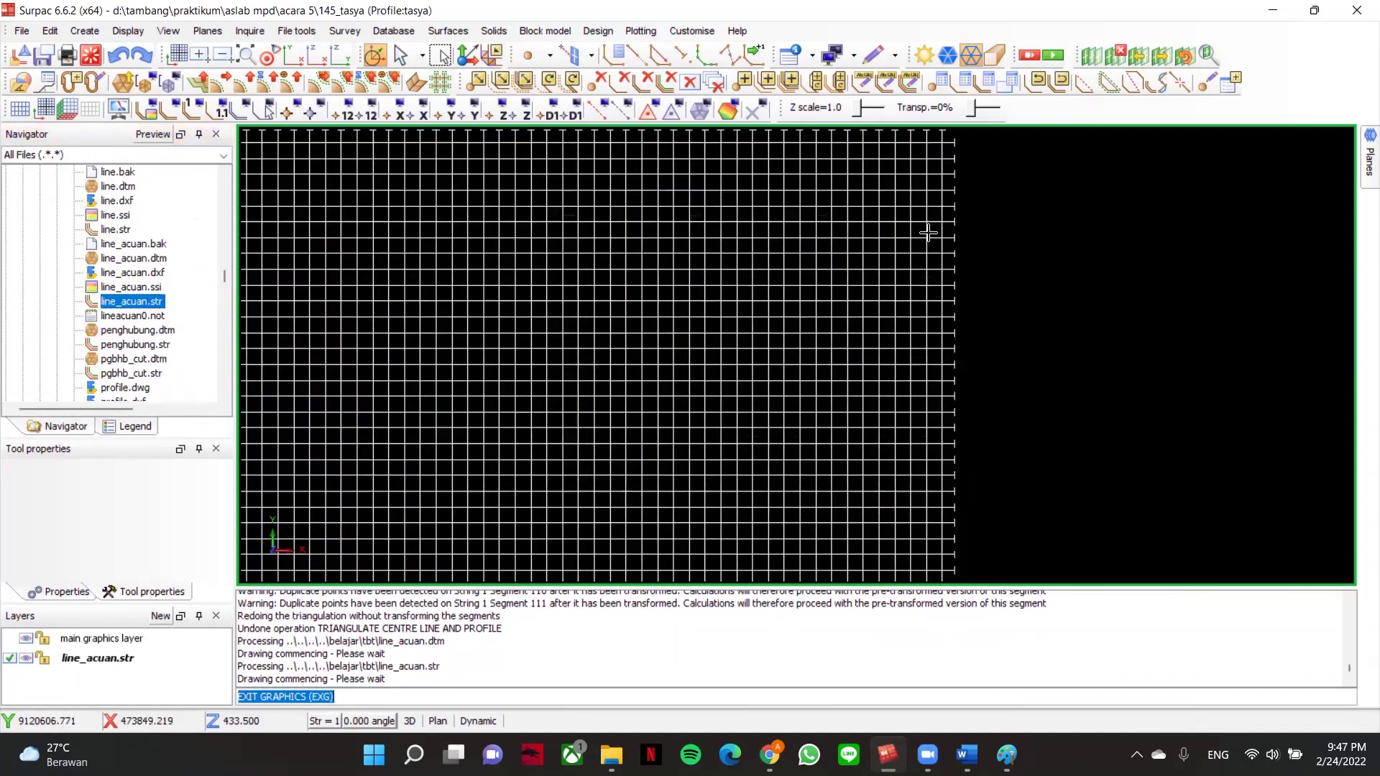
# - Examine the room profiles placed at the ends of the line_acuan centrelines, close up and across the whole grid in 3D
pyautogui.moveTo(896, 206); pyautogui.dragTo(1035, 281)
pyautogui.scroll(3, 878, 288)
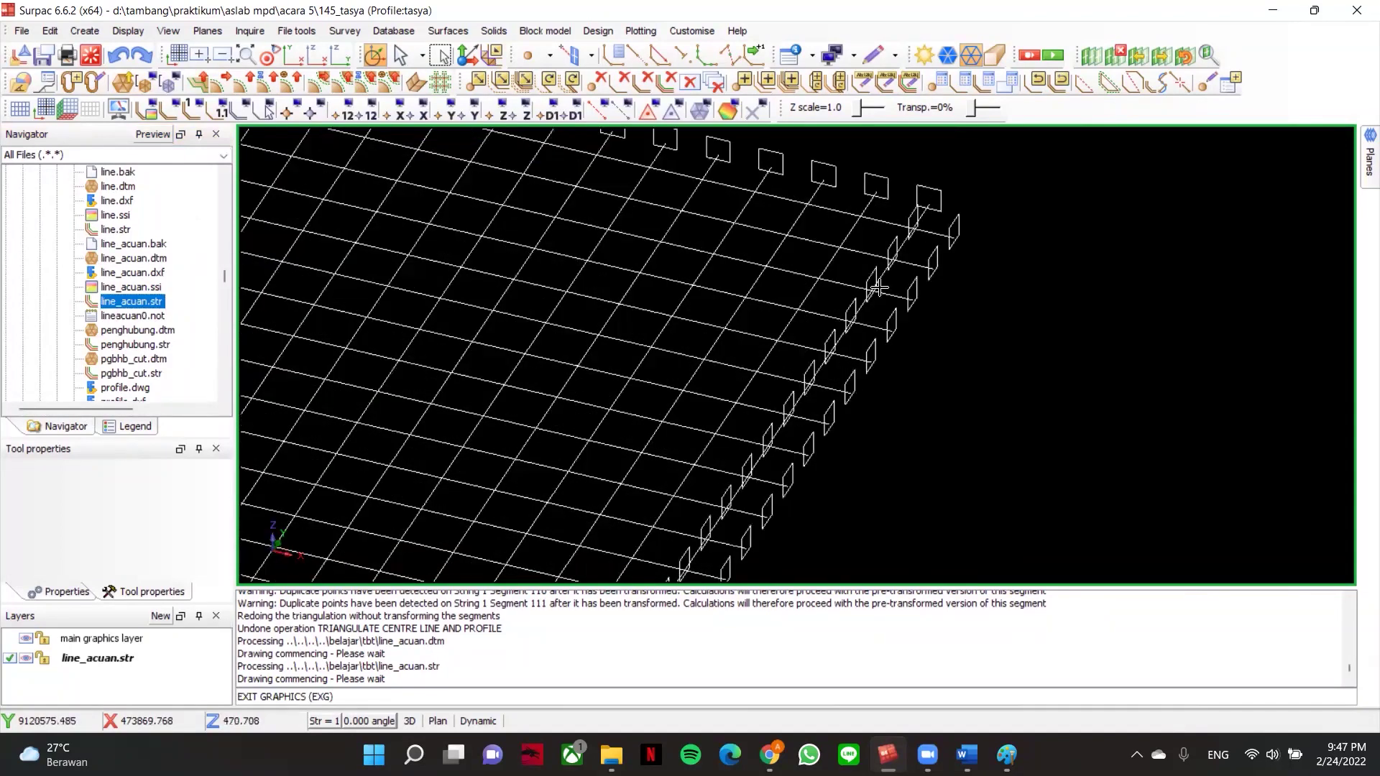
pyautogui.scroll(3, 836, 304)
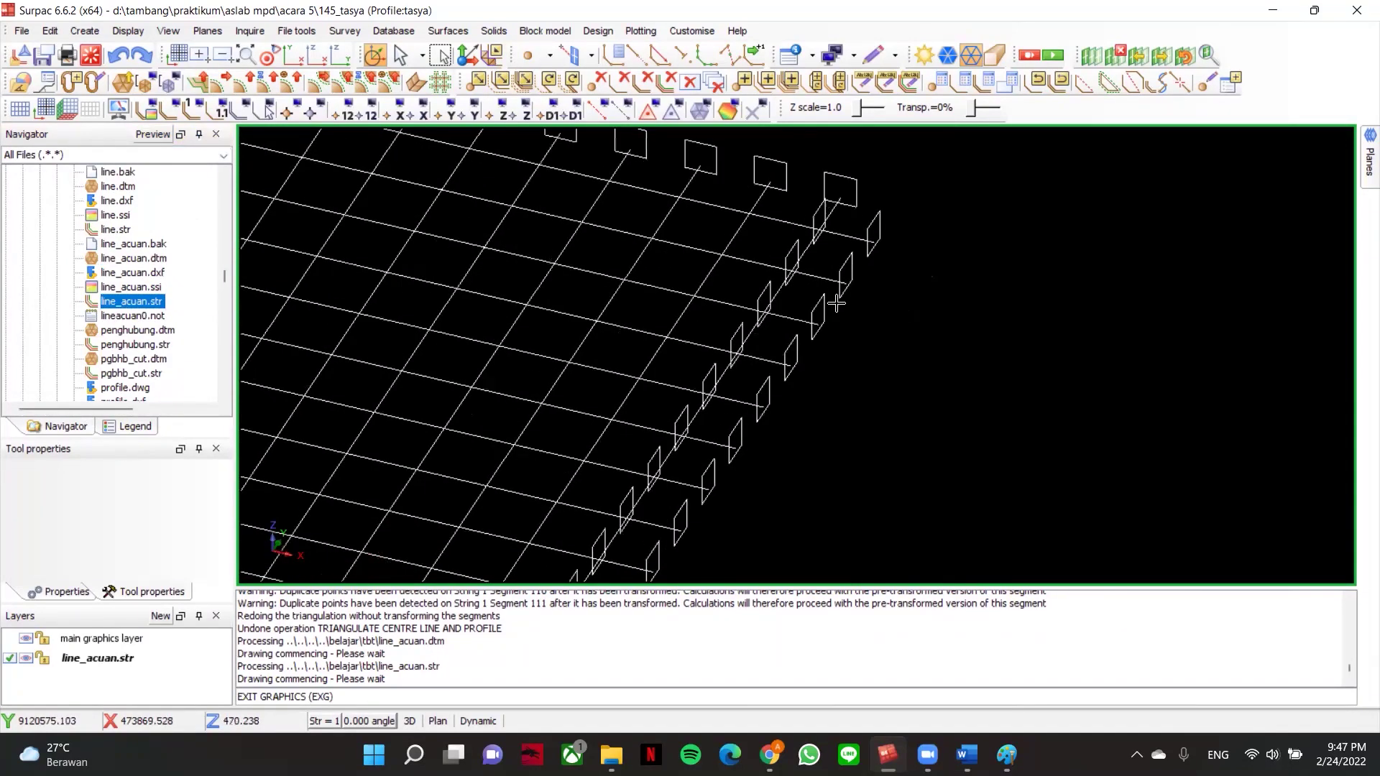
pyautogui.scroll(3, 832, 305)
pyautogui.scroll(-3, 811, 335)
pyautogui.moveTo(827, 341); pyautogui.dragTo(883, 256, button='middle')
pyautogui.scroll(-3, 878, 261)
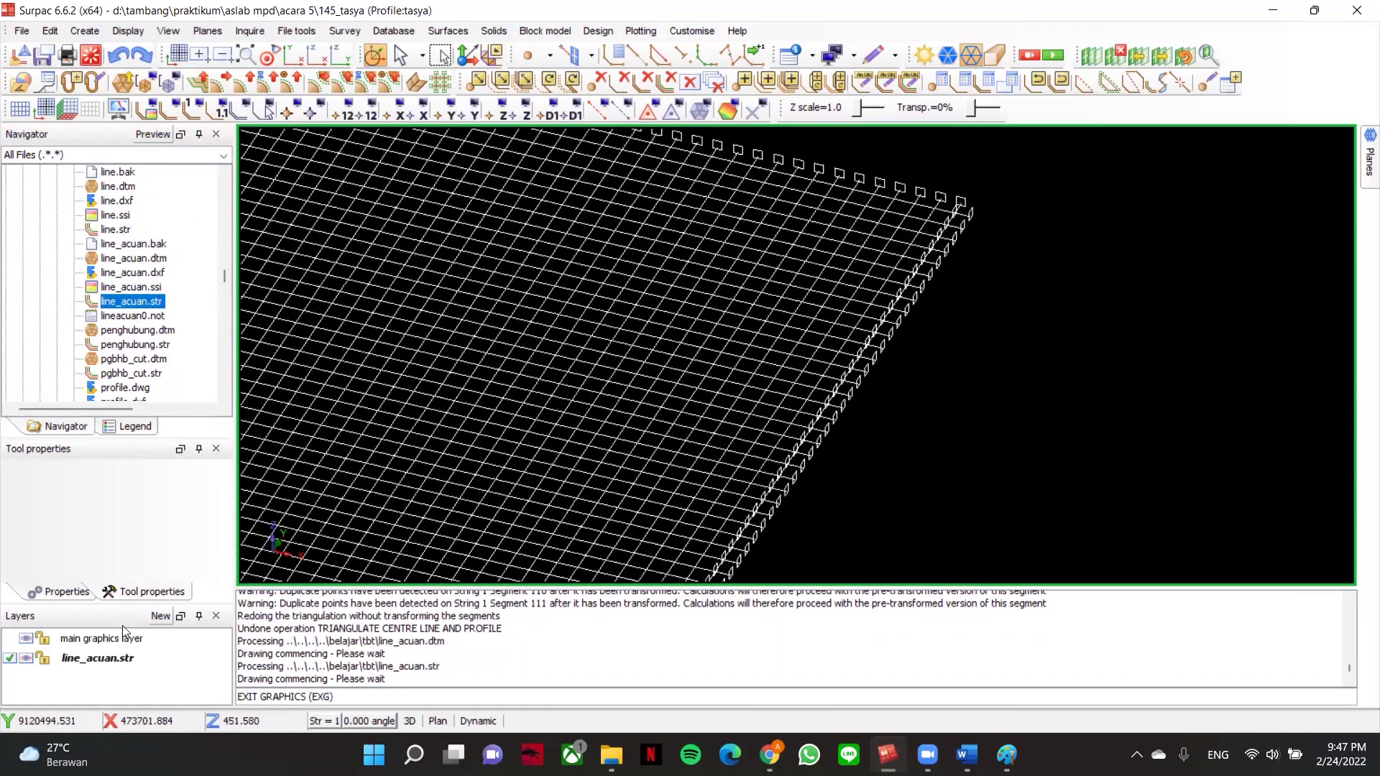
pyautogui.scroll(-3, 157, 344)
# - Load the example topo_asli.dtm surface with line_acuan.str and inspect the centreline grid's position beneath the topography
pyautogui.scroll(-2, 129, 244)
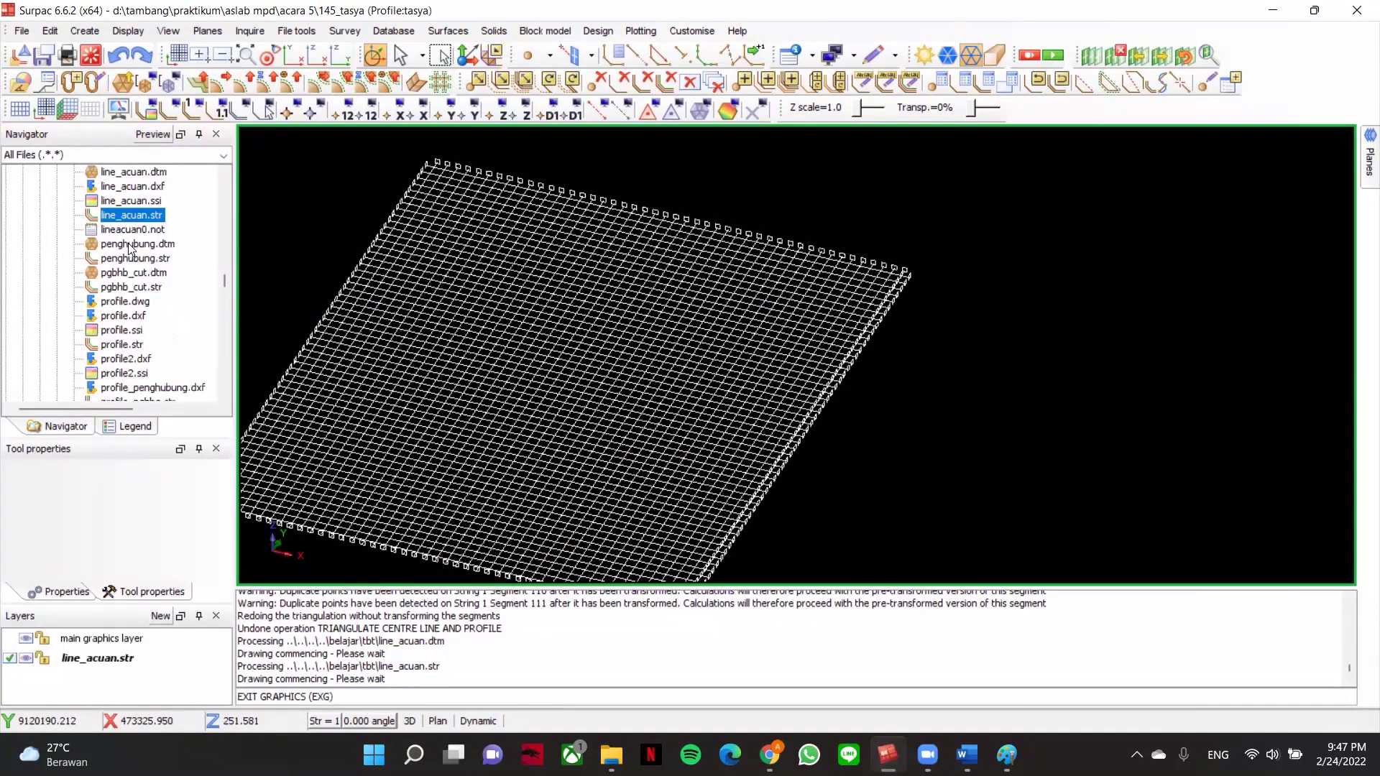
pyautogui.scroll(-5, 132, 323)
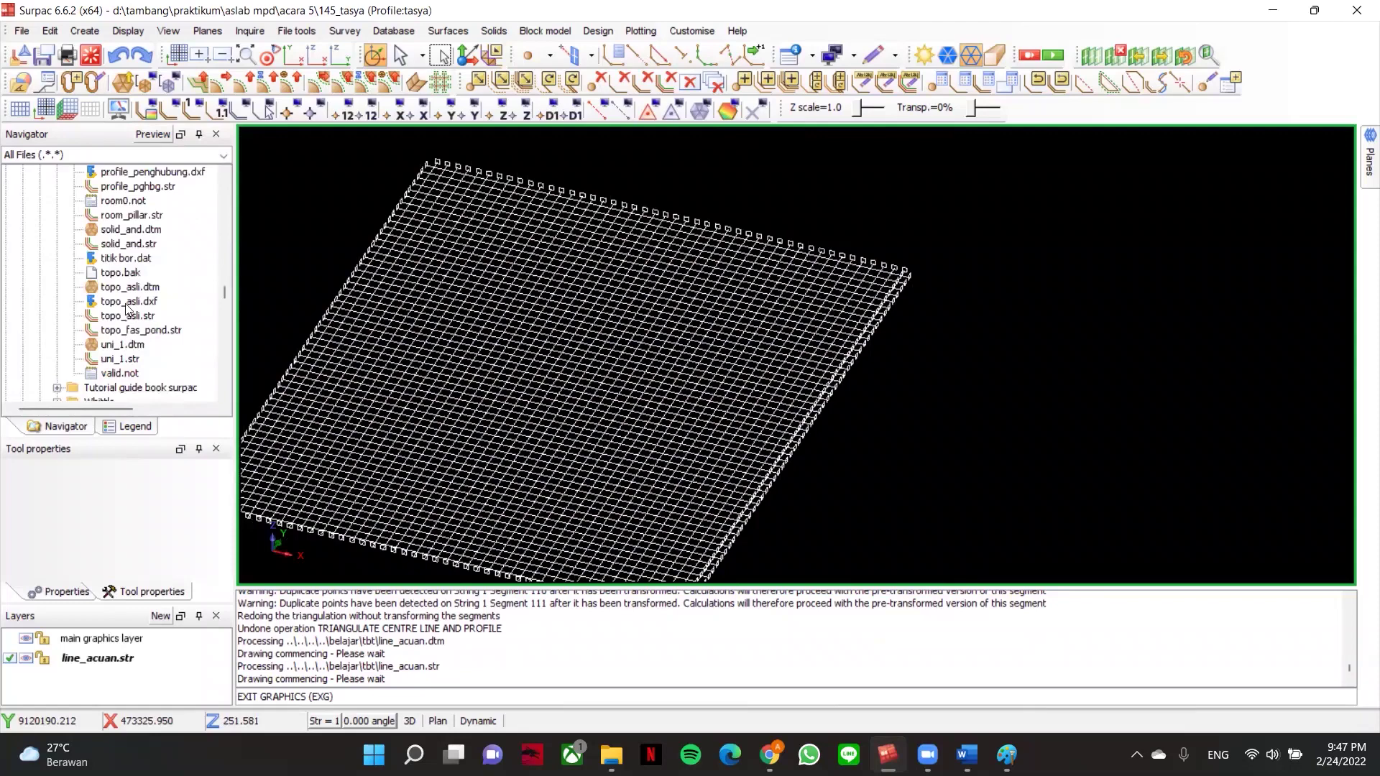
pyautogui.doubleClick(129, 288)
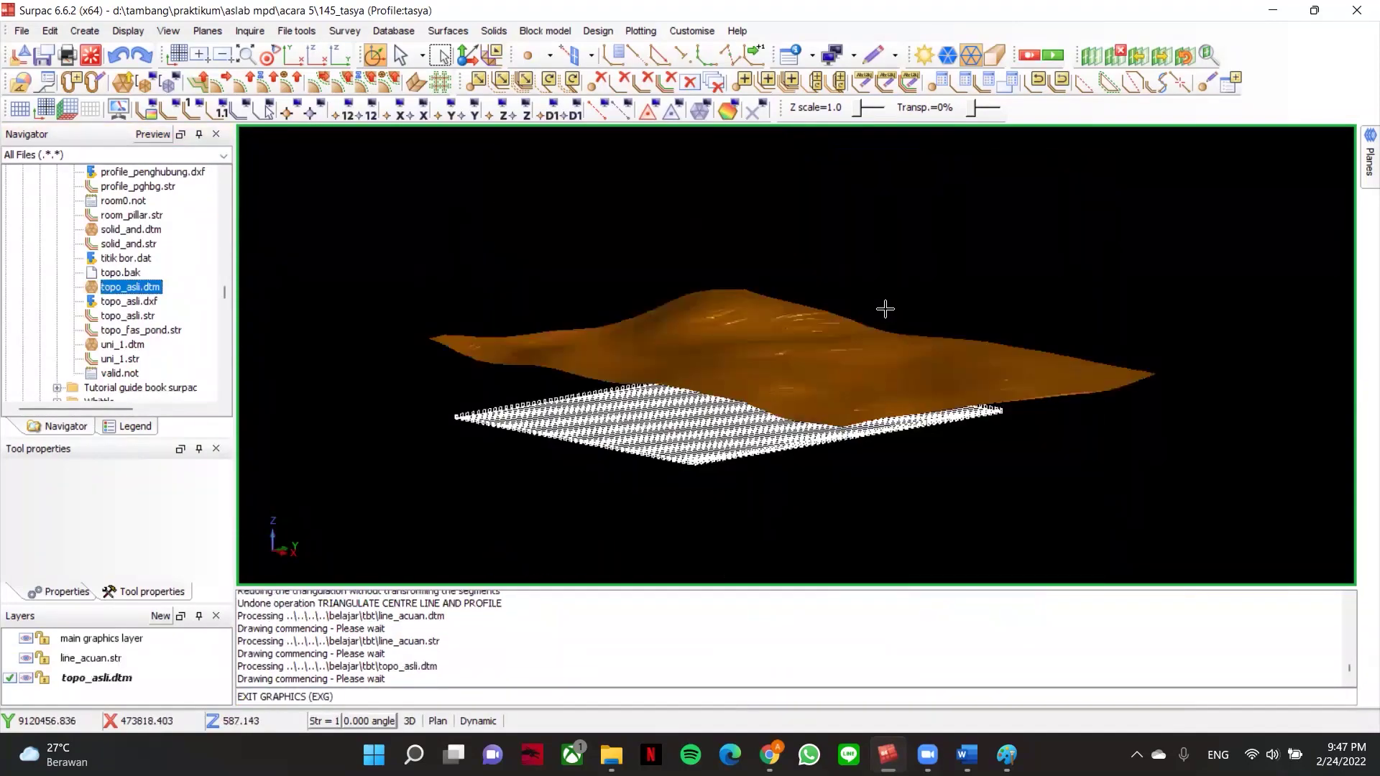
pyautogui.scroll(3, 886, 319)
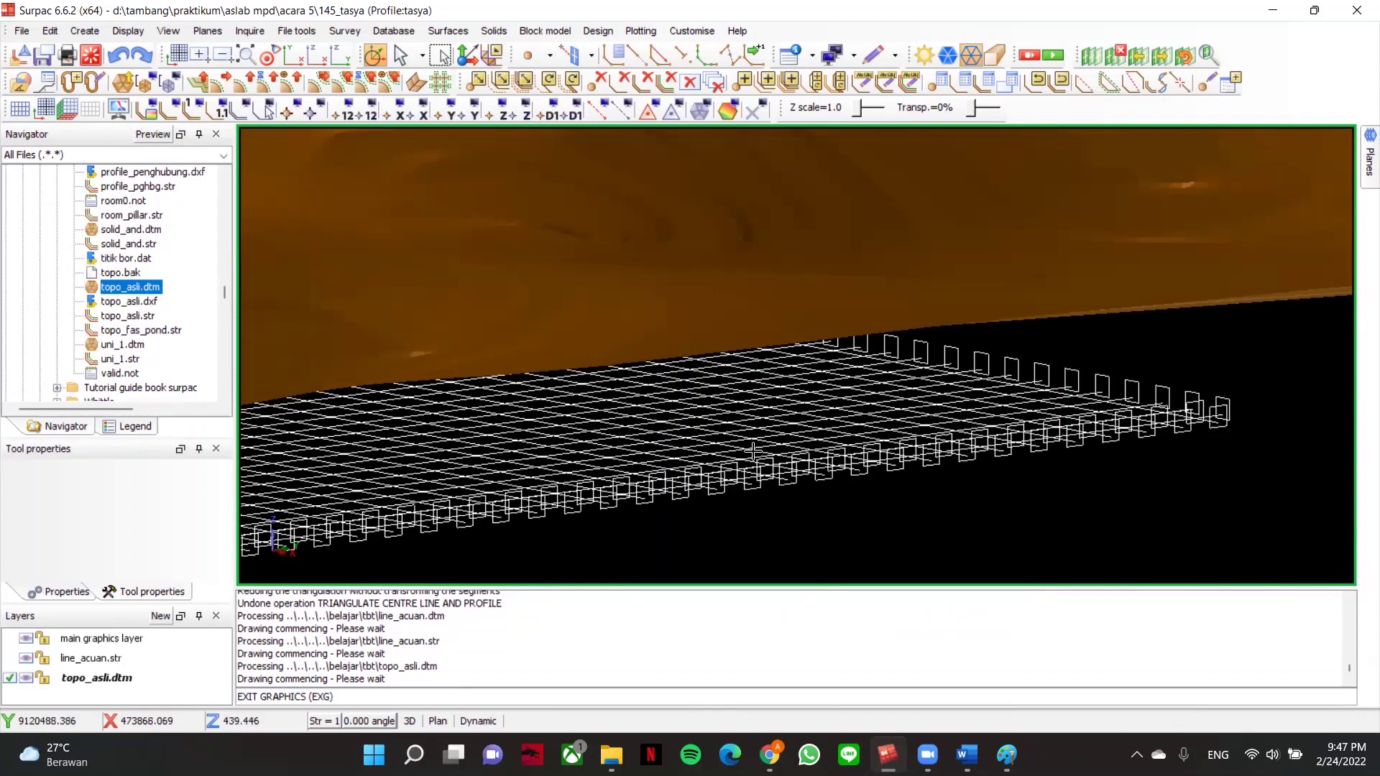
pyautogui.scroll(-2, 762, 460)
pyautogui.scroll(2, 754, 462)
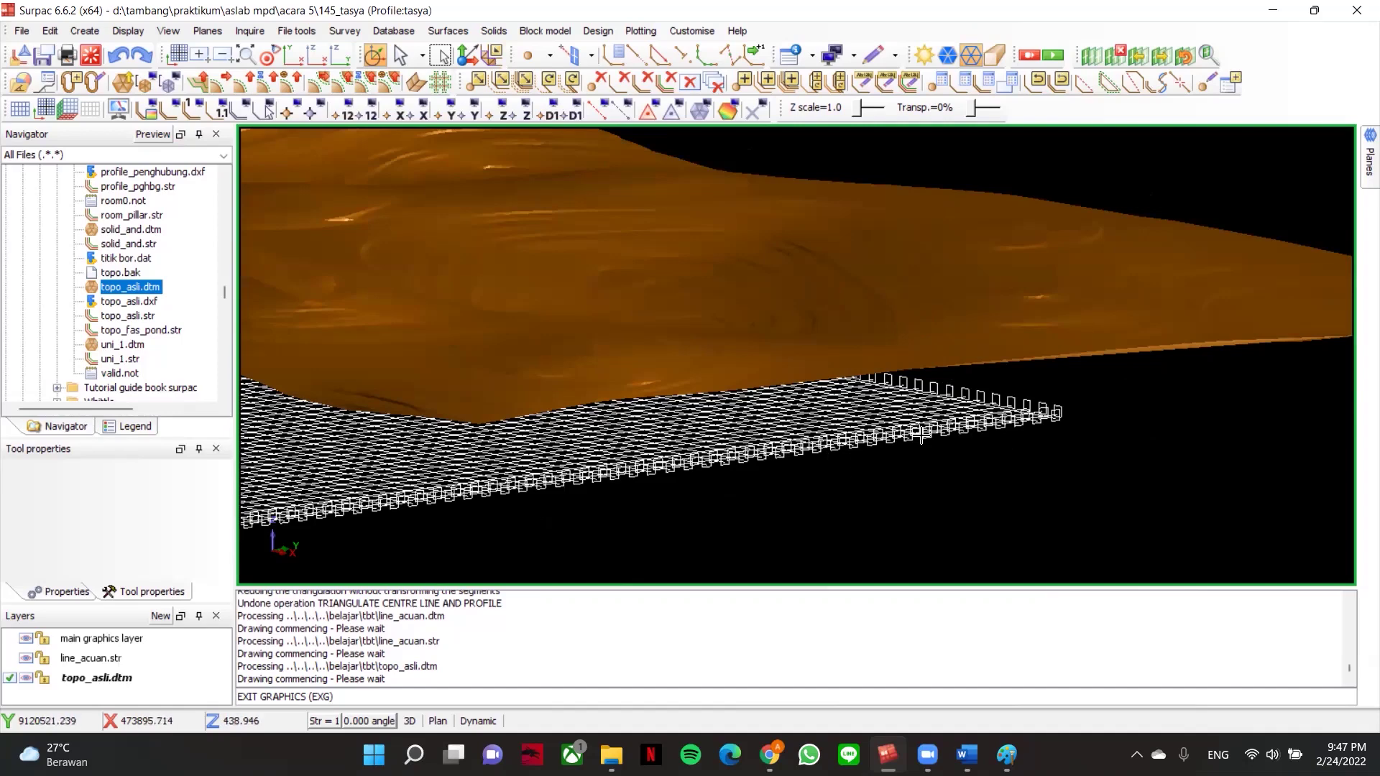
# - Inspect the terrain above the line_acuan grid and delete the topo_asli.dtm layer
pyautogui.moveTo(764, 311); pyautogui.dragTo(883, 432, button='middle')
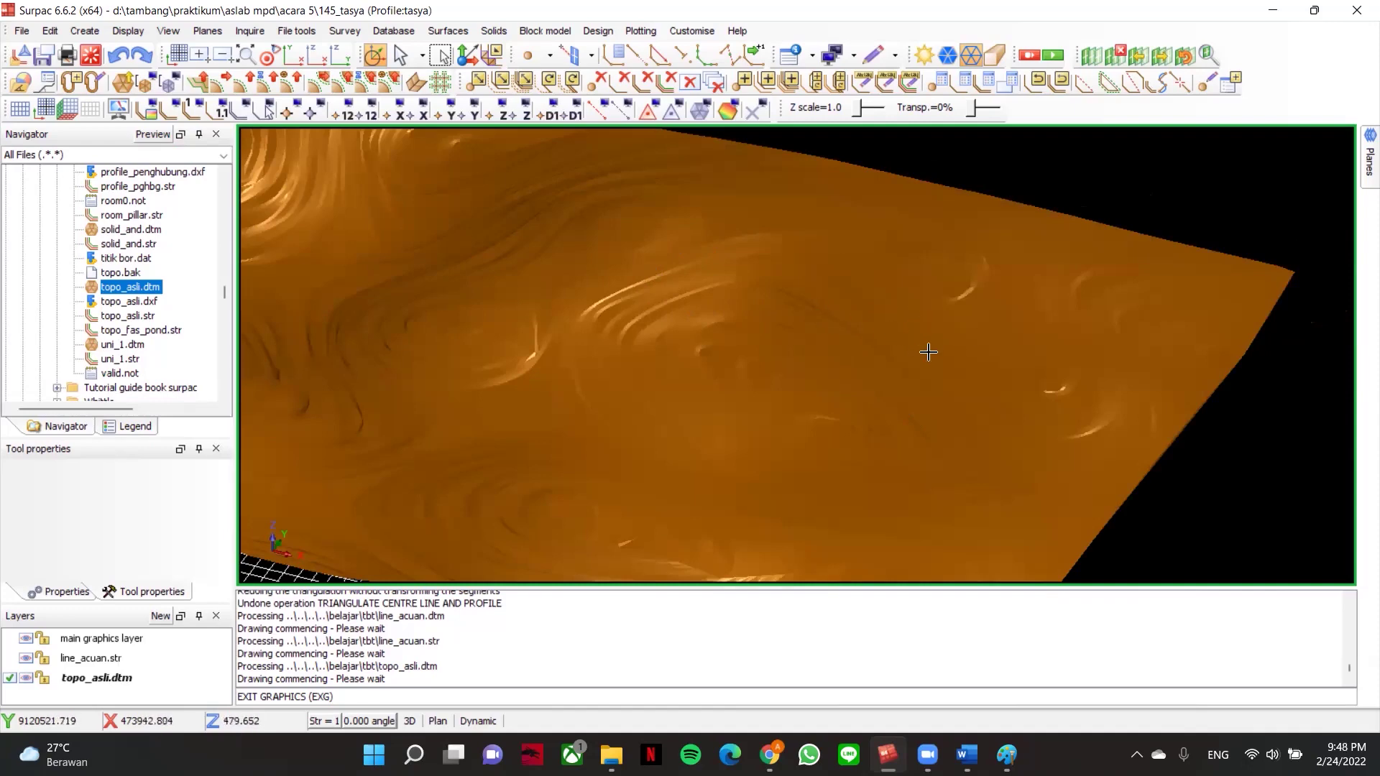
pyautogui.moveTo(787, 437); pyautogui.dragTo(776, 370)
pyautogui.moveTo(671, 415); pyautogui.dragTo(739, 411)
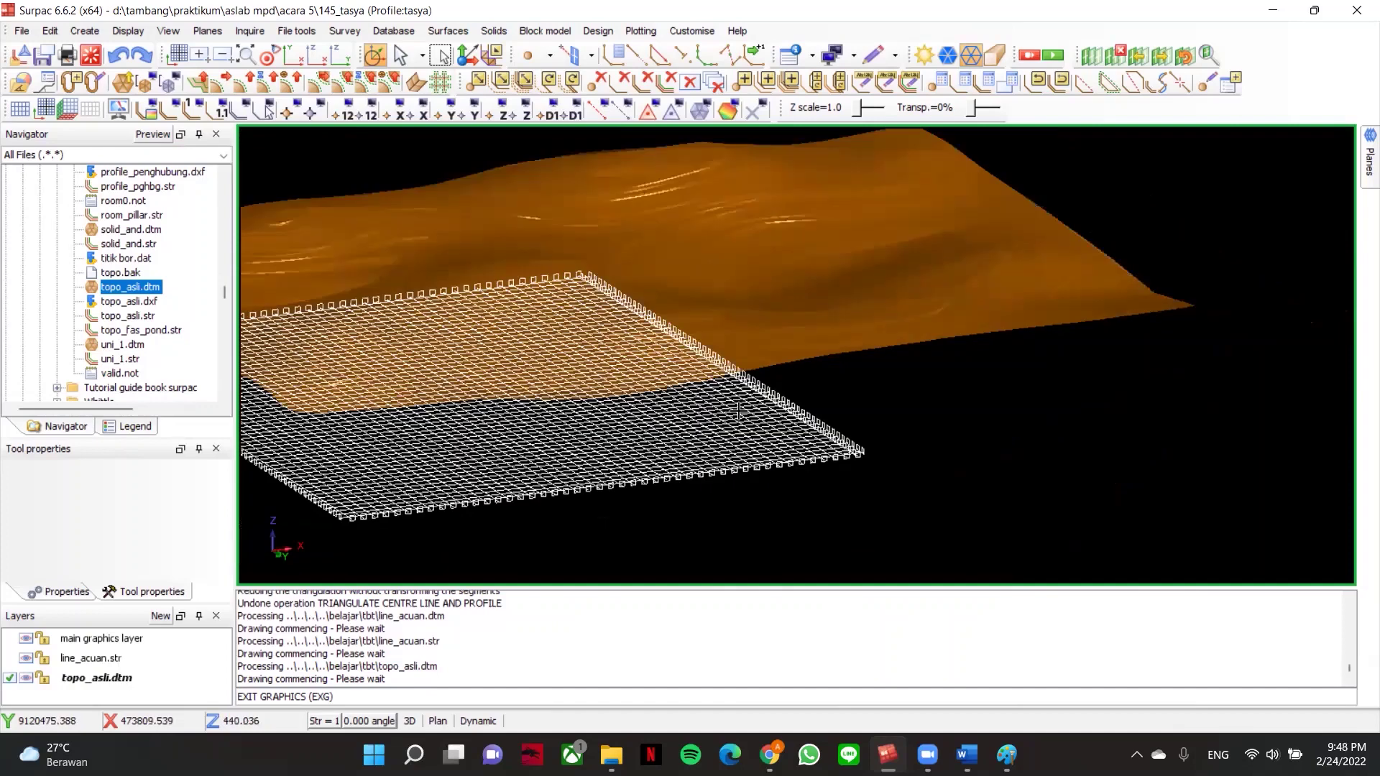
pyautogui.moveTo(227, 508); pyautogui.dragTo(60, 632, button='right')
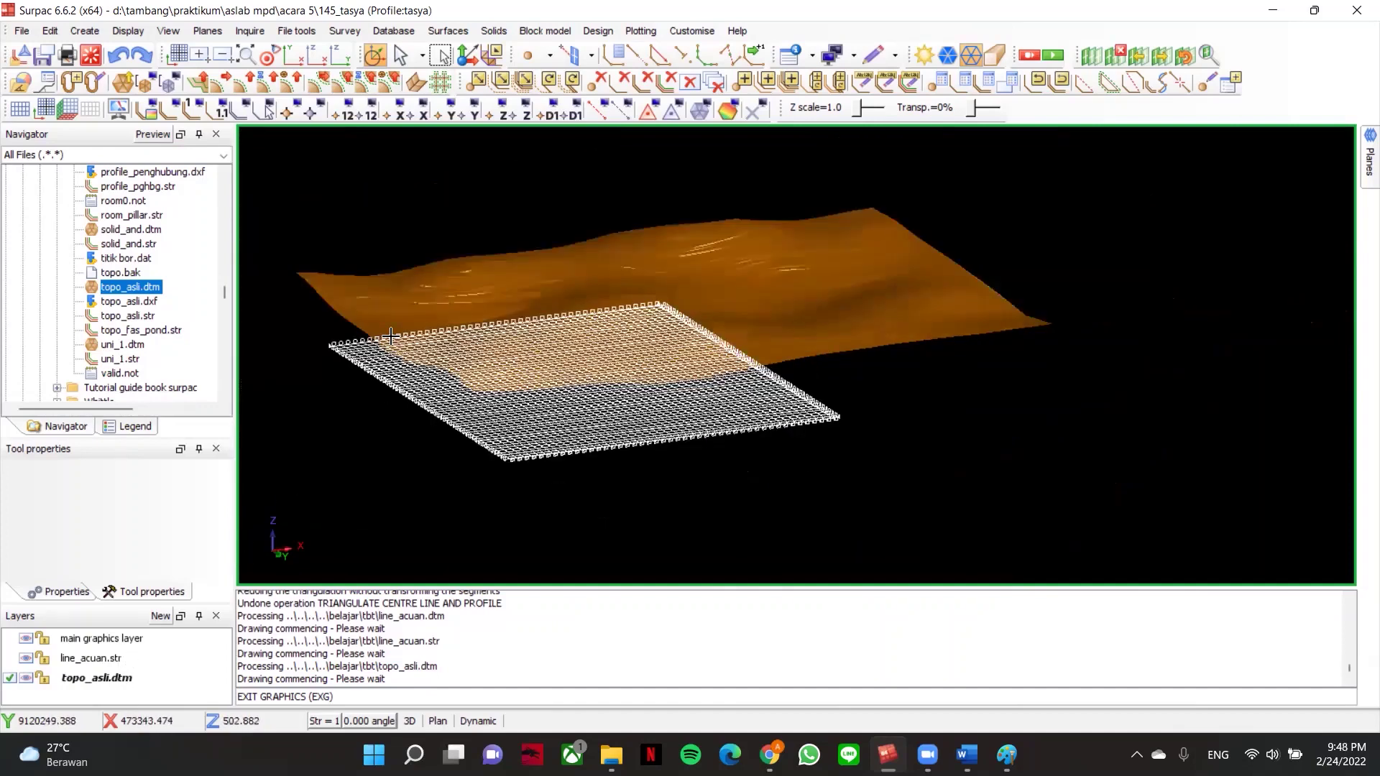
pyautogui.moveTo(725, 415); pyautogui.dragTo(676, 413)
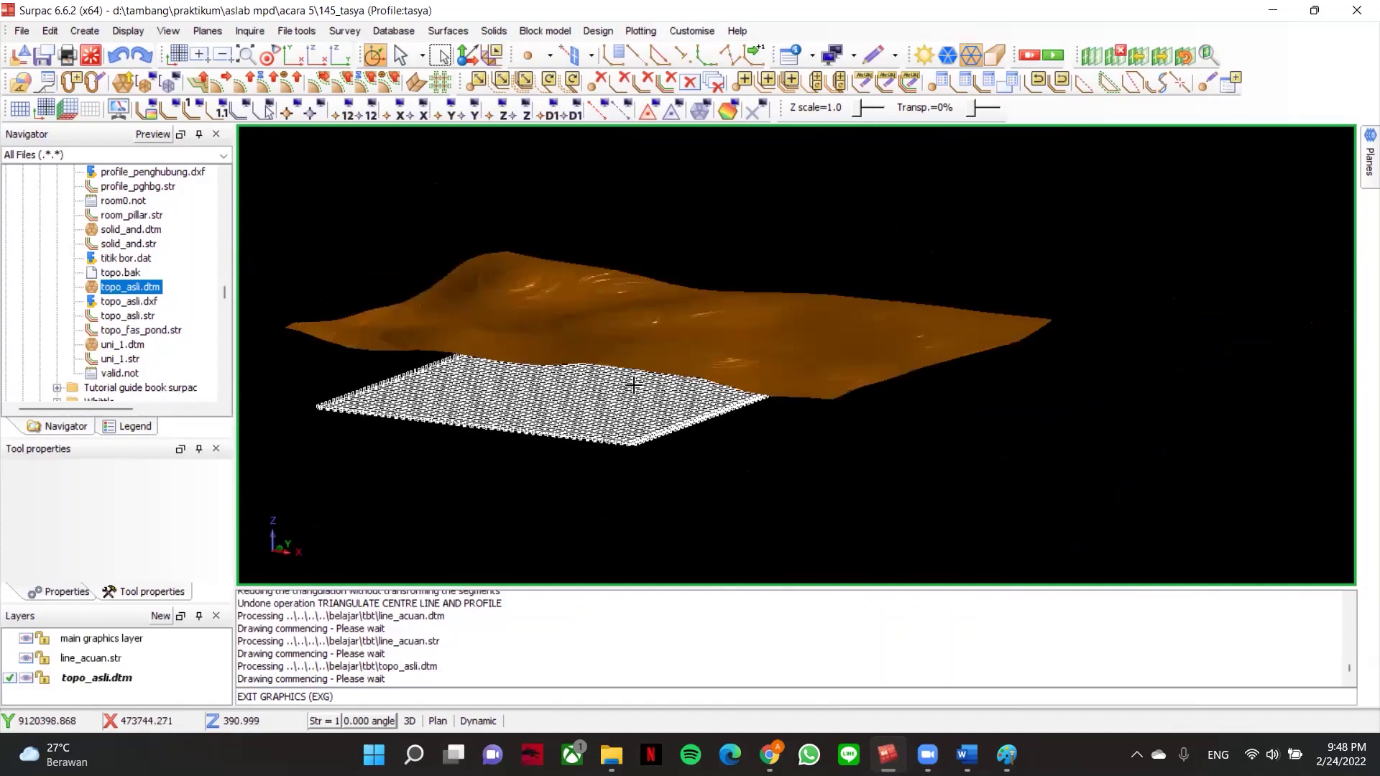
pyautogui.rightClick(105, 675)
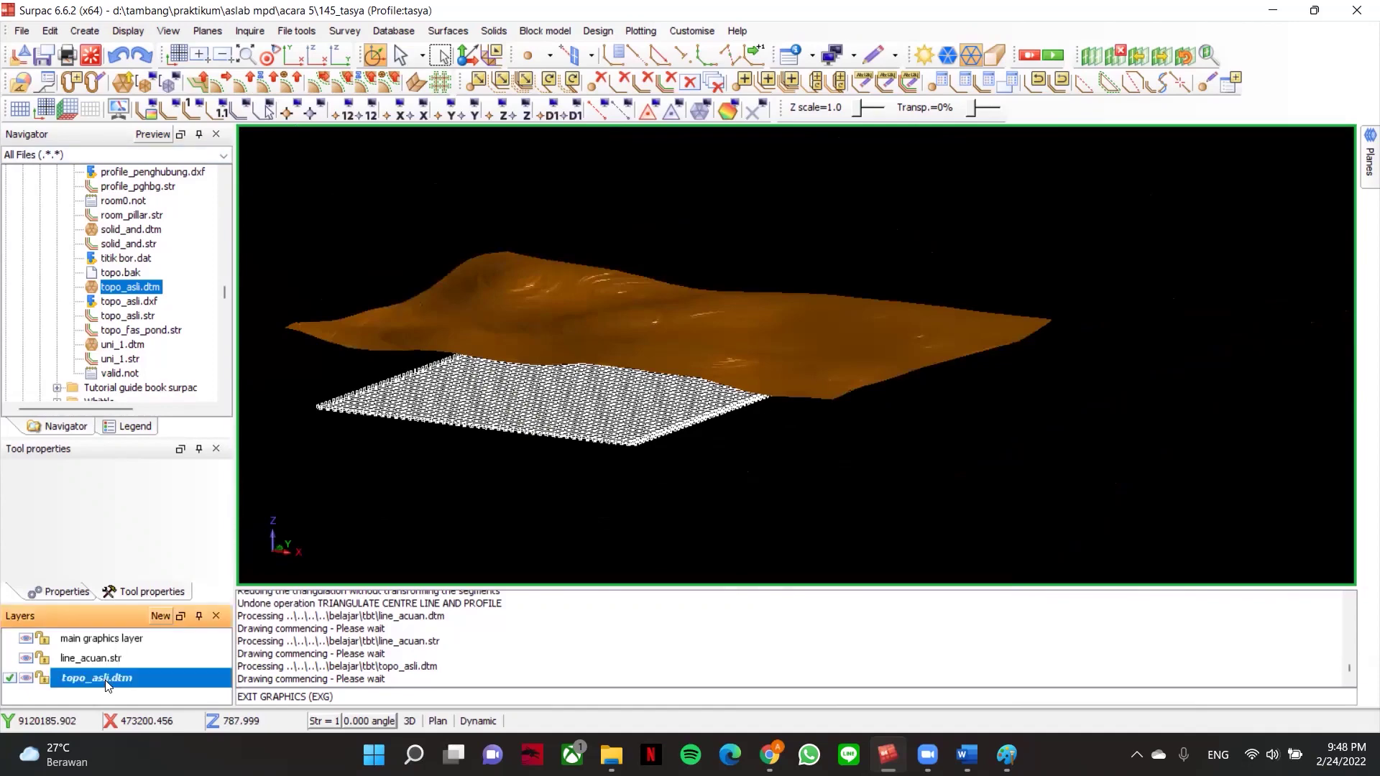
pyautogui.click(158, 717)
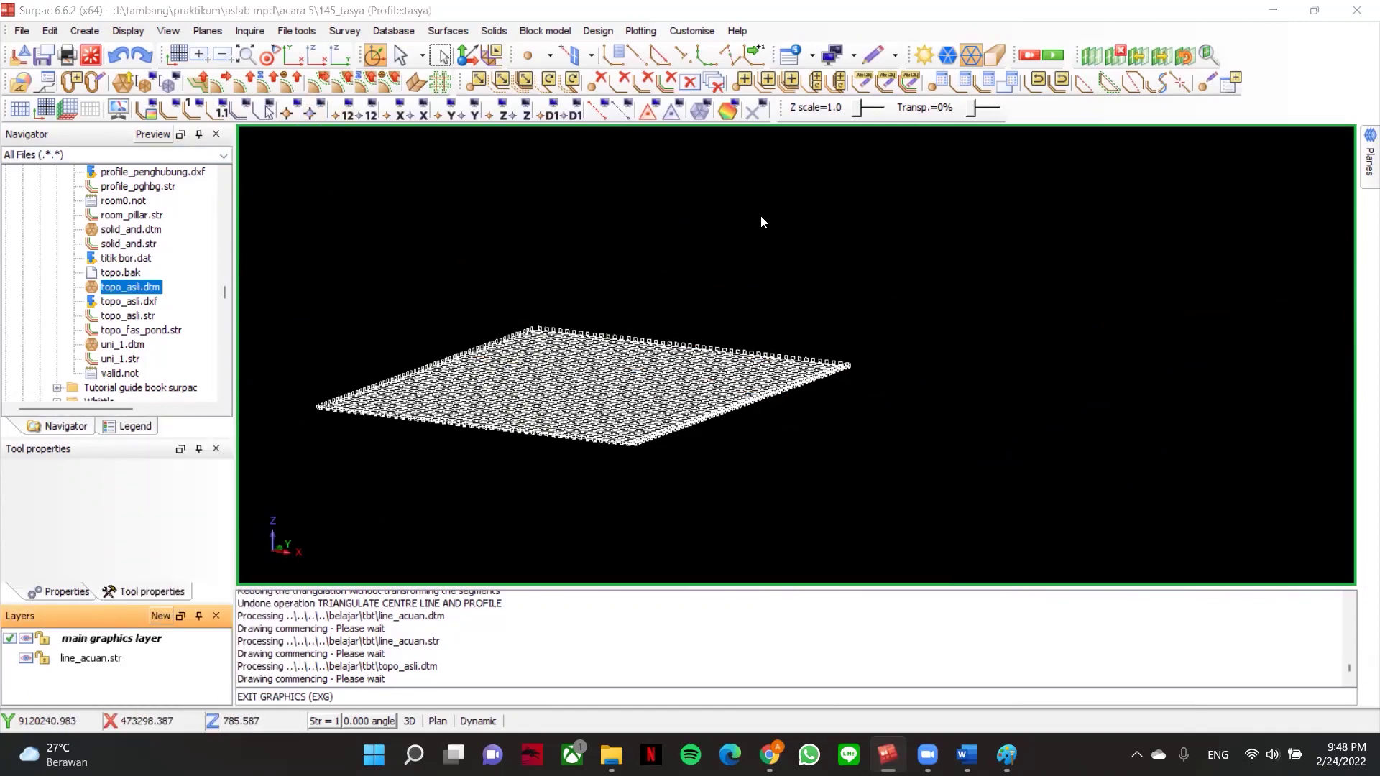
# - Switch to plan view and load penghubung.str over the line_acuan grid
pyautogui.press('p')
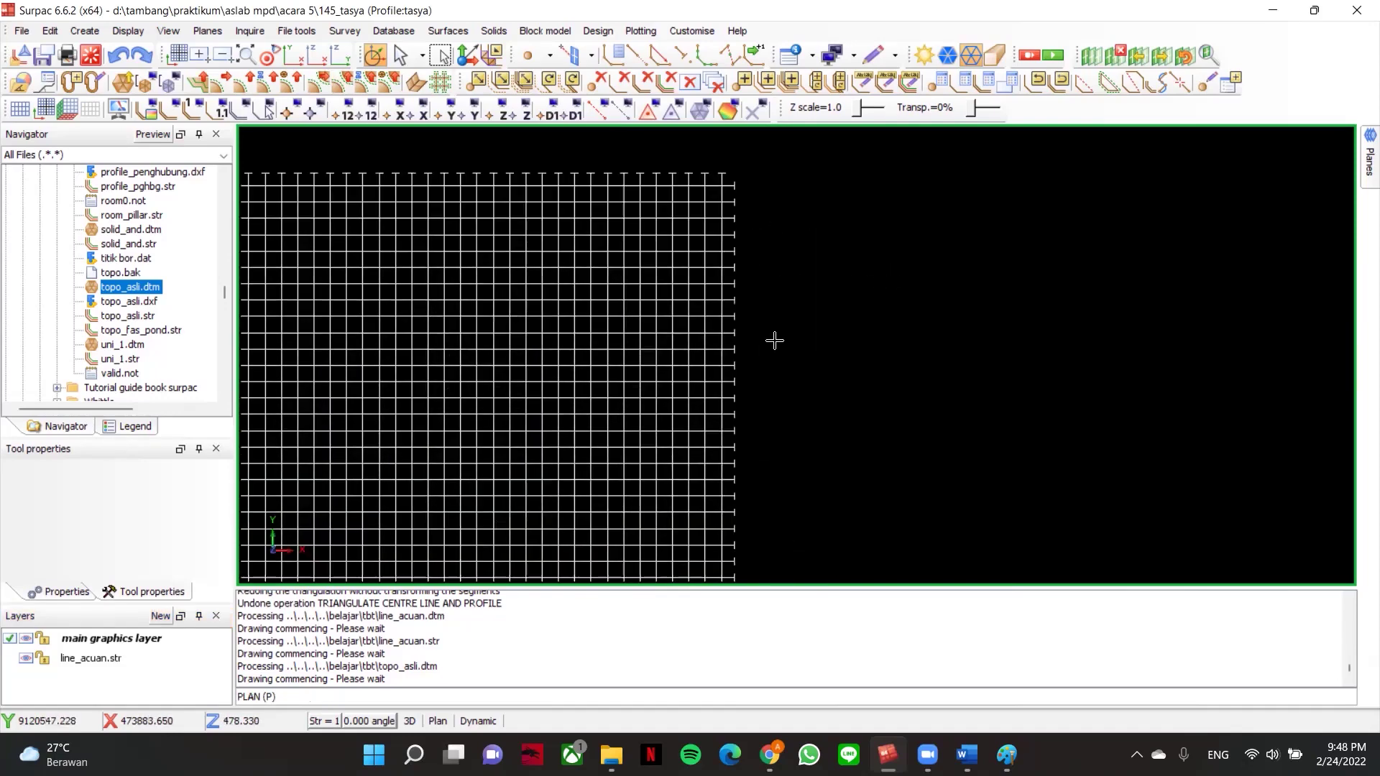
pyautogui.scroll(-1, 760, 285)
pyautogui.moveTo(762, 286); pyautogui.dragTo(783, 225, button='middle')
pyautogui.scroll(-1, 741, 259)
pyautogui.scroll(5, 110, 289)
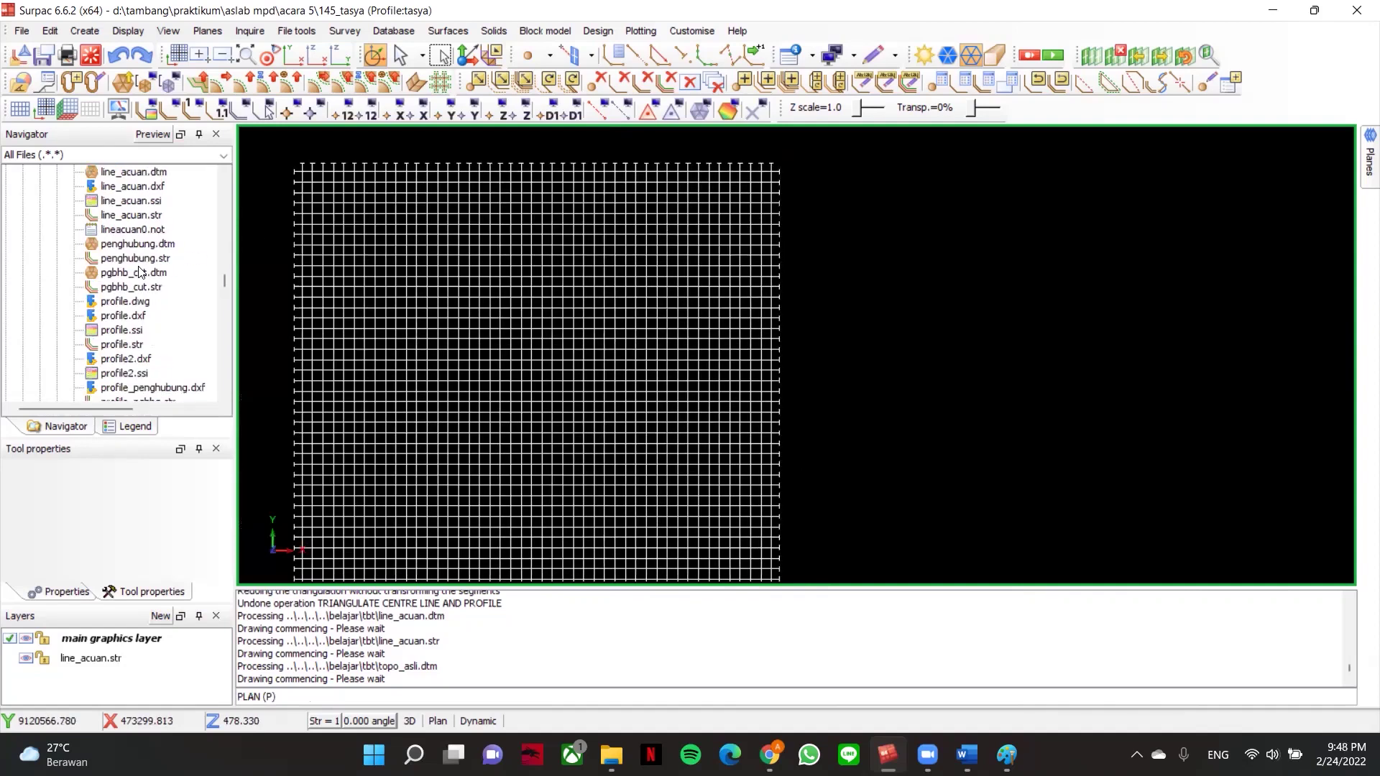
pyautogui.moveTo(143, 259); pyautogui.dragTo(829, 268)
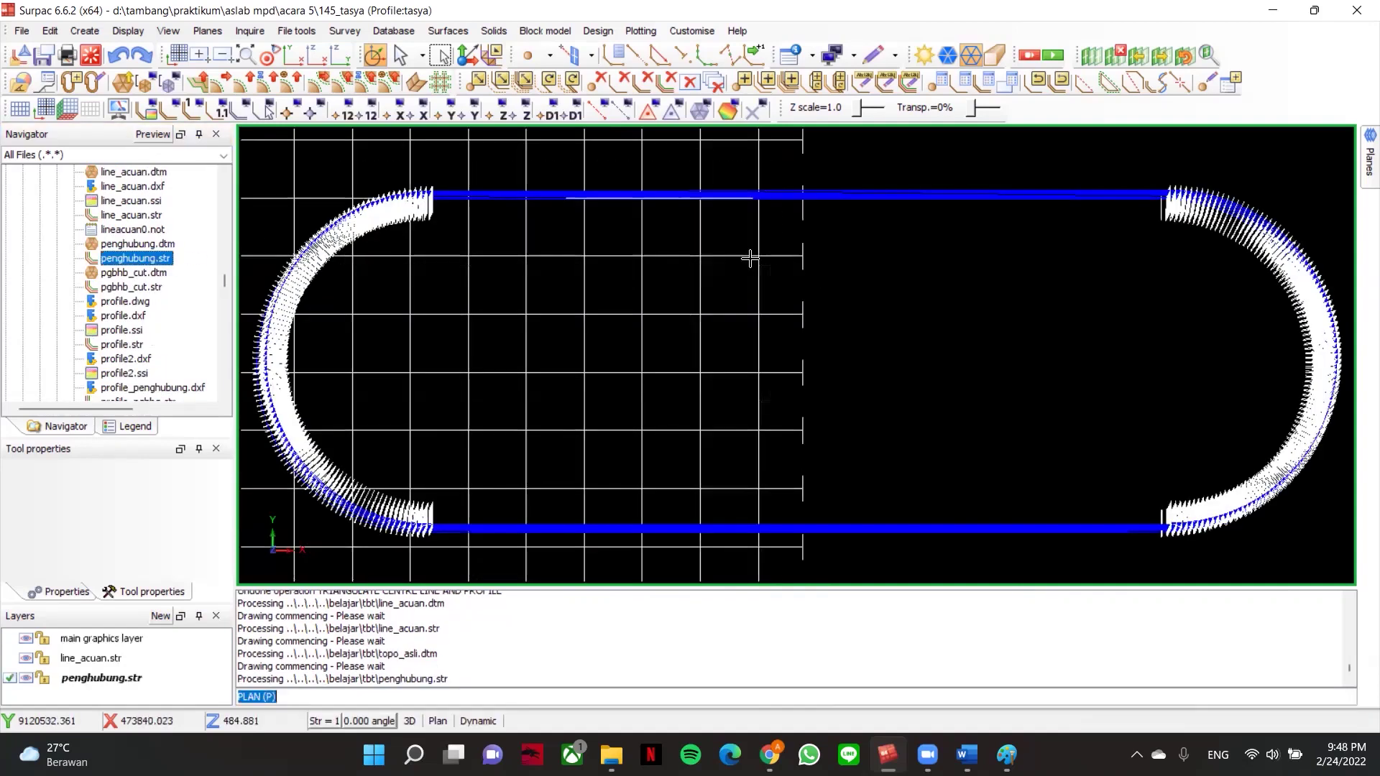
# - Examine how the curved connector strings and their tunnel profiles meet the eastern edge of the line_acuan grid
pyautogui.scroll(2, 818, 224)
pyautogui.moveTo(807, 243); pyautogui.dragTo(689, 344, button='middle')
pyautogui.scroll(-5, 799, 312)
pyautogui.scroll(-3, 693, 247)
pyautogui.moveTo(695, 248); pyautogui.dragTo(728, 287, button='middle')
pyautogui.scroll(5, 736, 353)
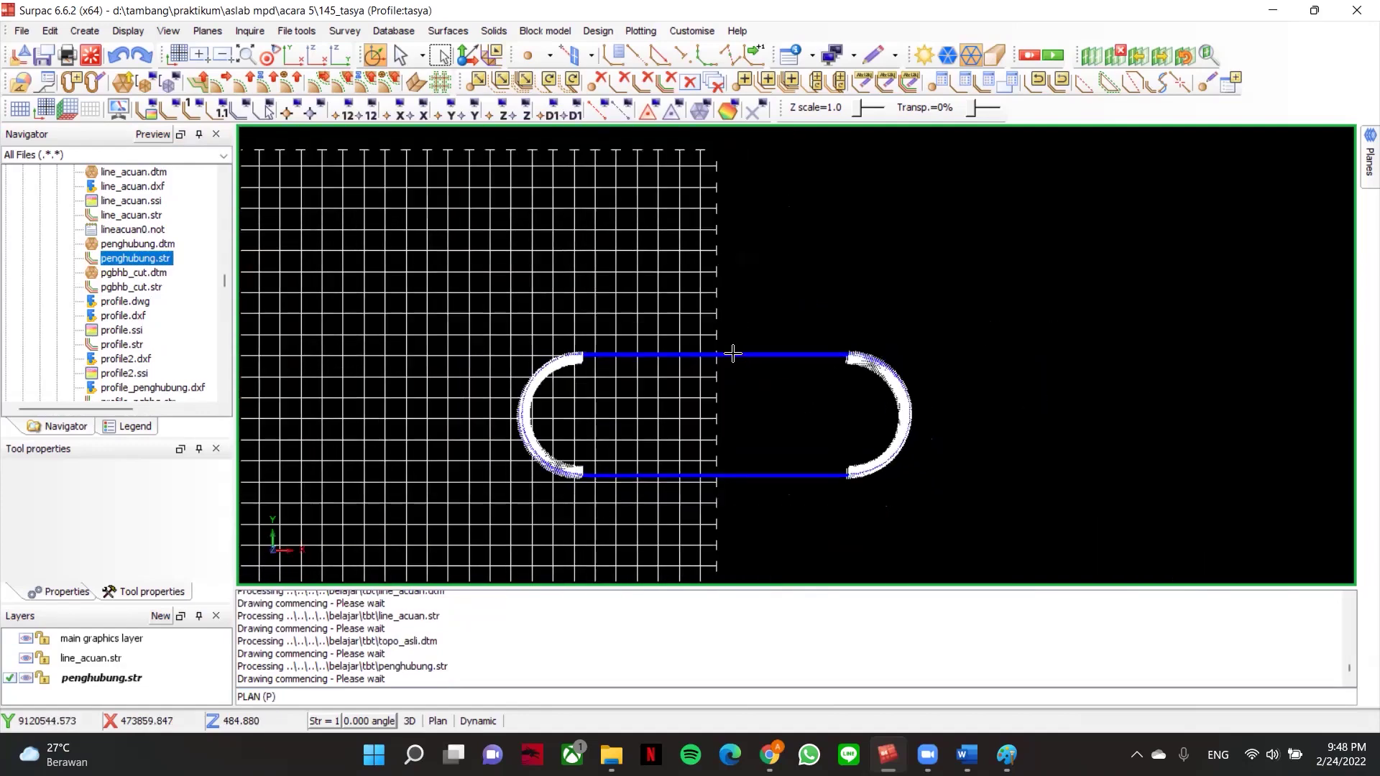
pyautogui.moveTo(720, 382); pyautogui.dragTo(719, 321)
pyautogui.scroll(5, 701, 286)
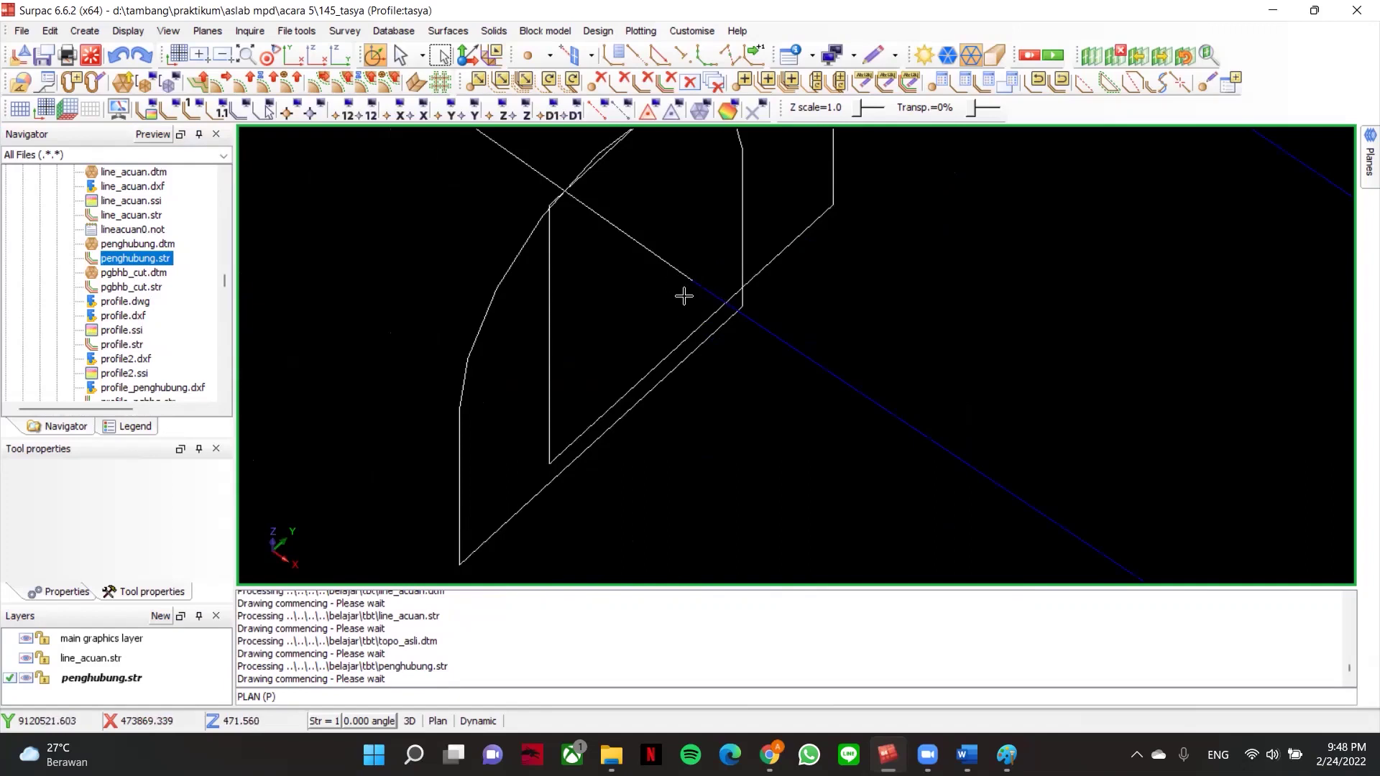
pyautogui.scroll(-2, 681, 304)
pyautogui.scroll(4, 723, 303)
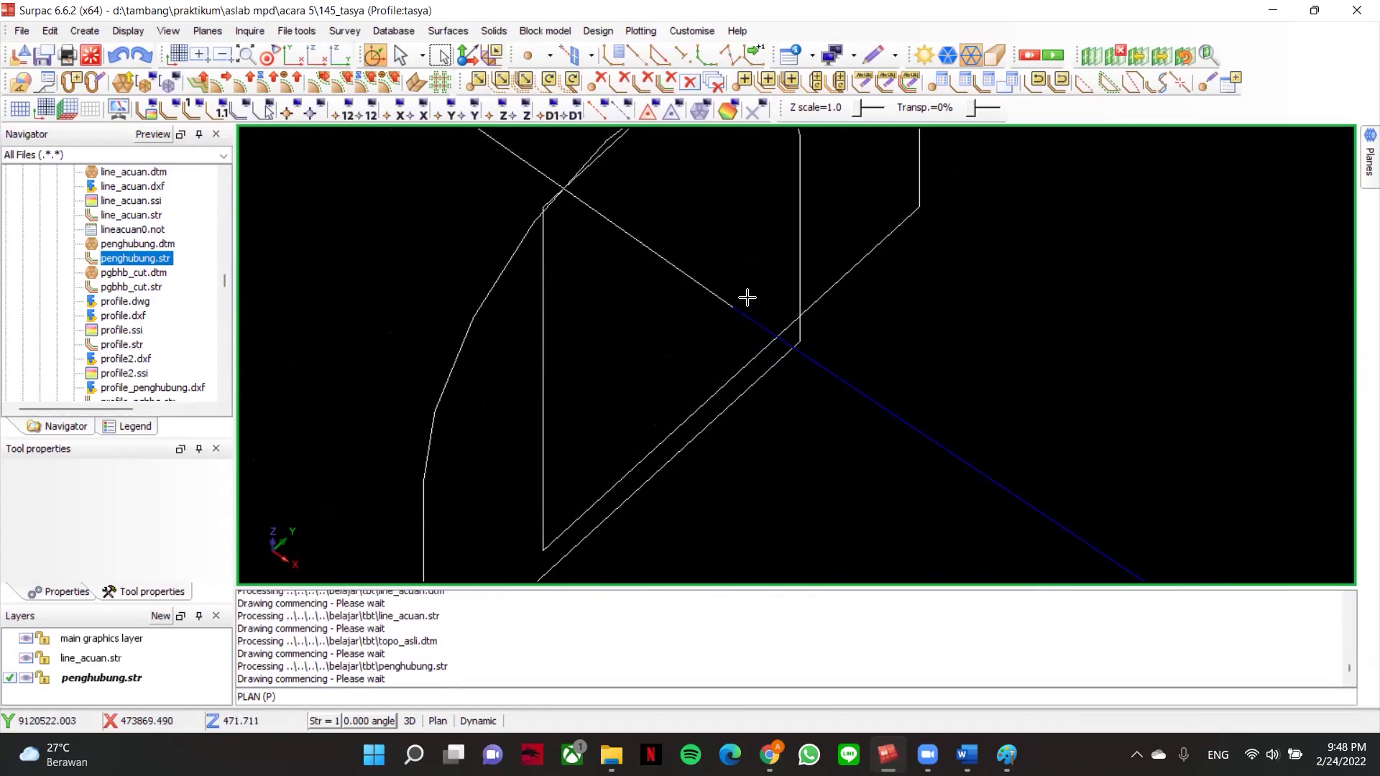
pyautogui.scroll(-5, 741, 313)
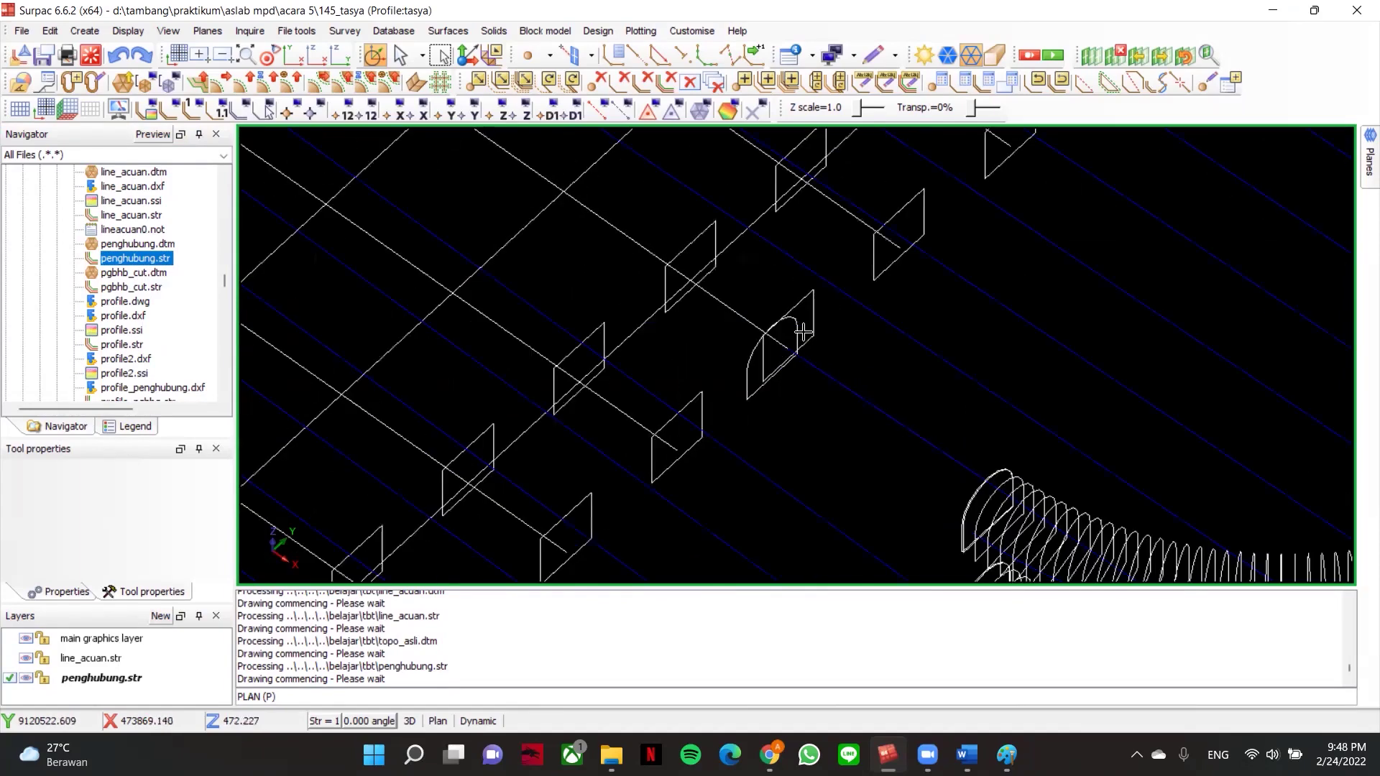
pyautogui.scroll(-3, 809, 335)
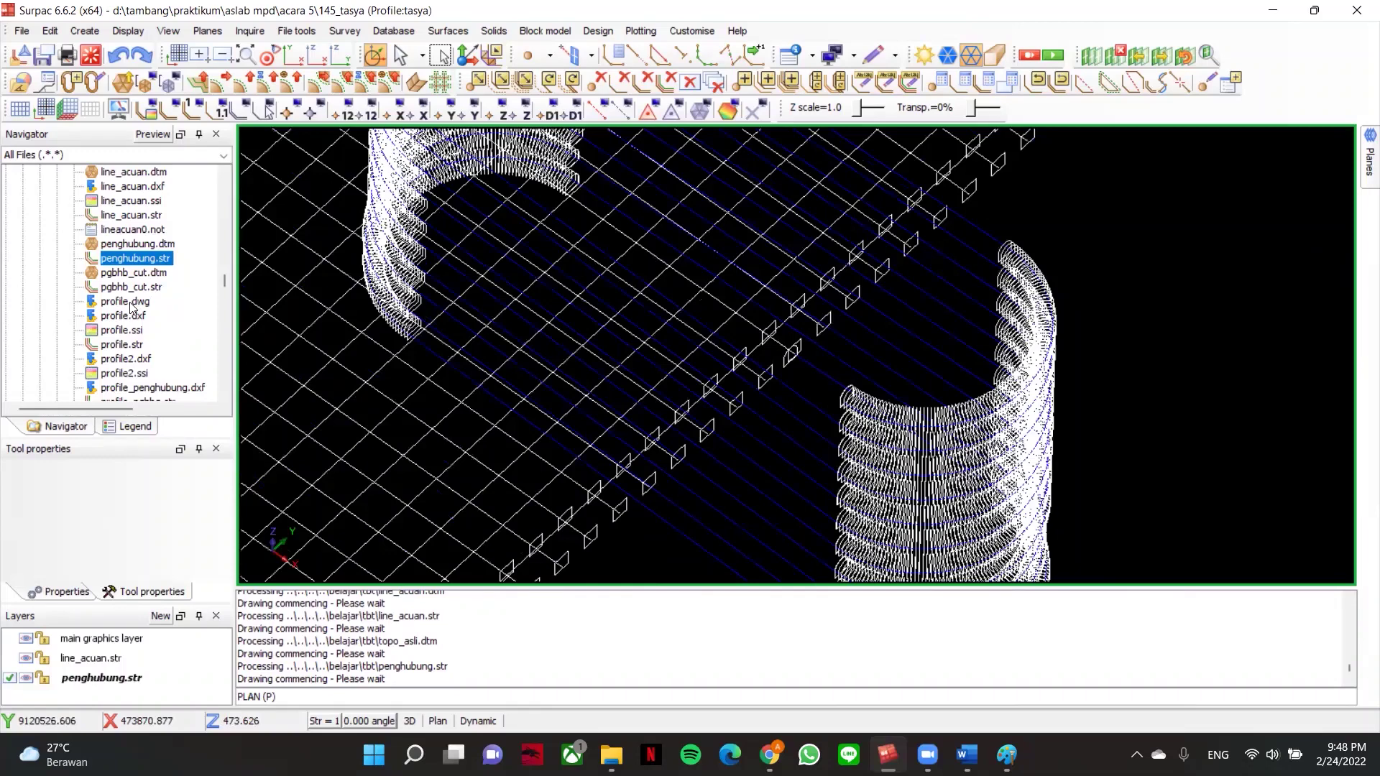
# - Clear all graphics and reload penghubung.str together with line_acuan.str
pyautogui.click(91, 56)
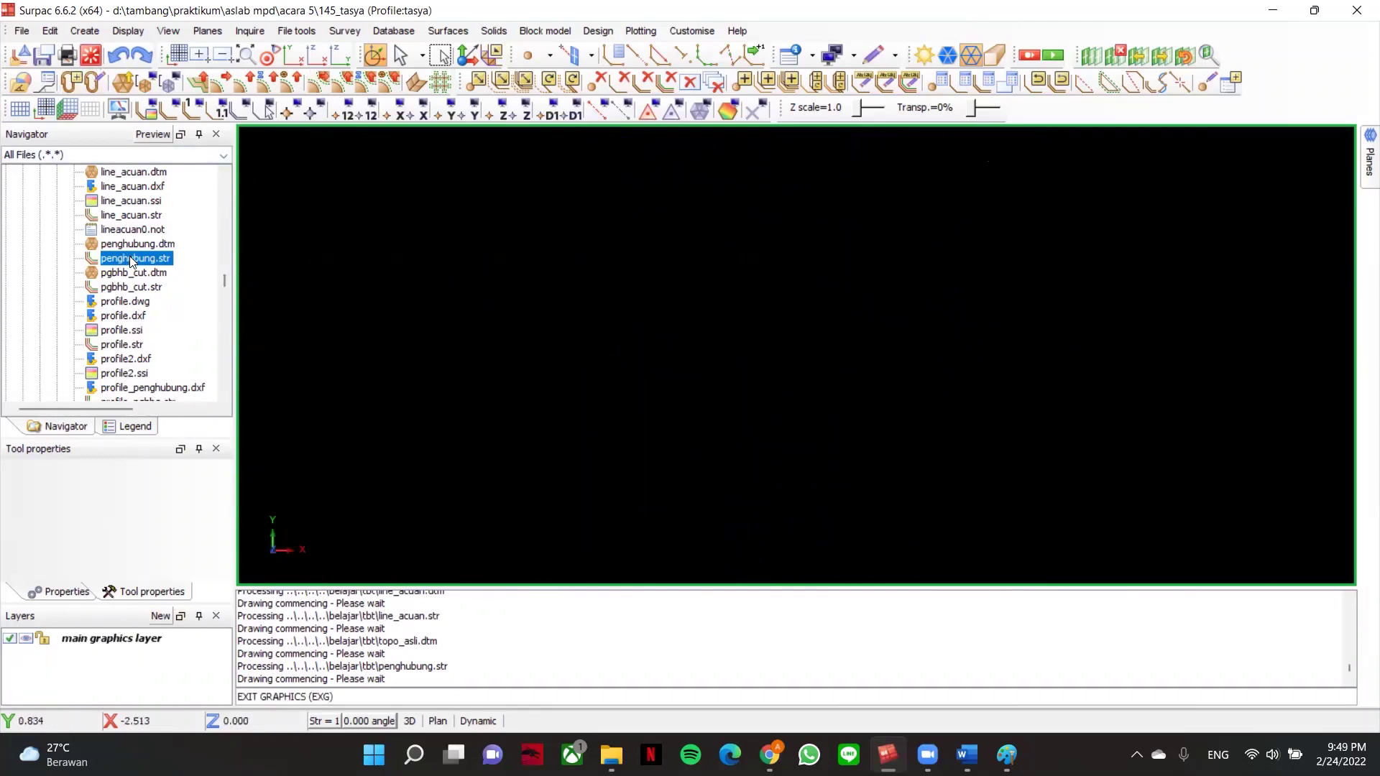
pyautogui.moveTo(133, 260); pyautogui.dragTo(360, 275)
pyautogui.scroll(-2, 153, 331)
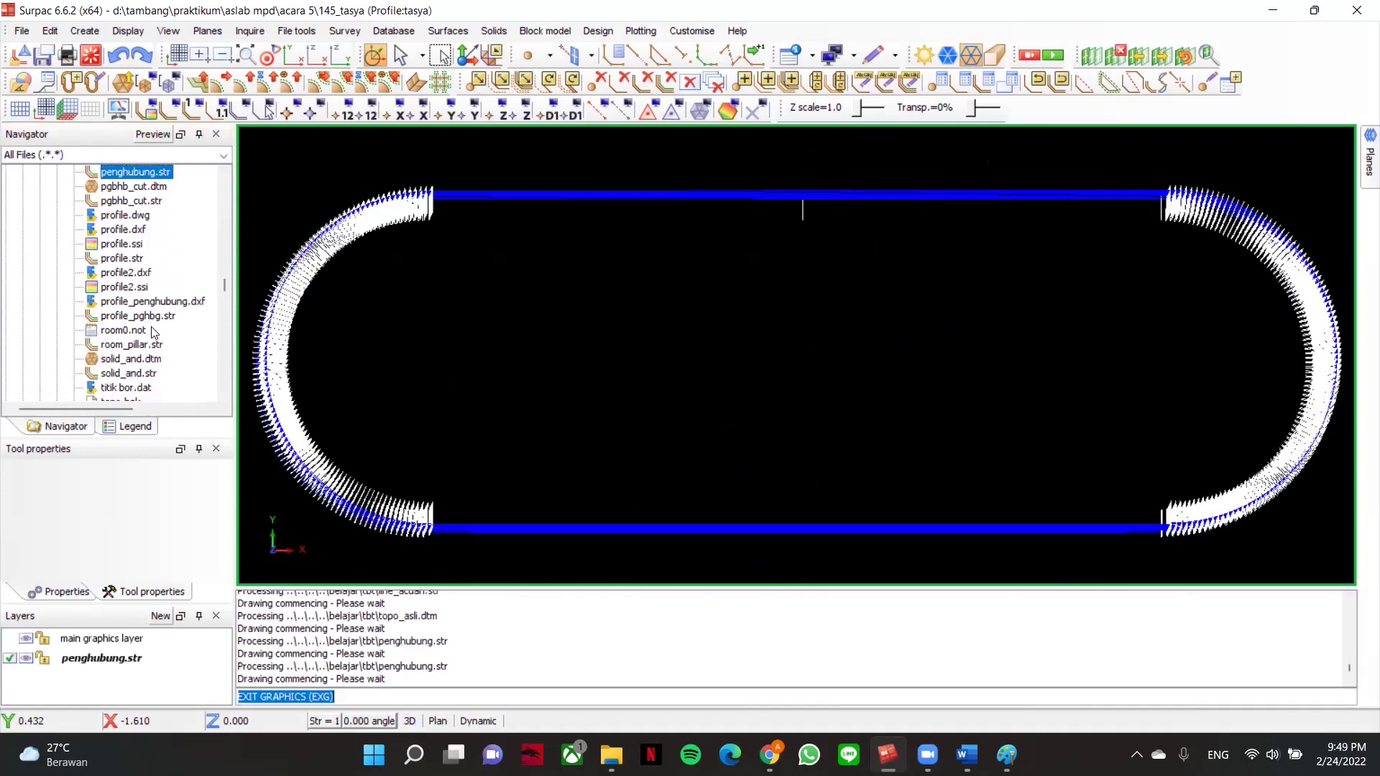
pyautogui.scroll(-4, 156, 337)
pyautogui.scroll(4, 137, 273)
pyautogui.scroll(4, 136, 266)
pyautogui.click(133, 259)
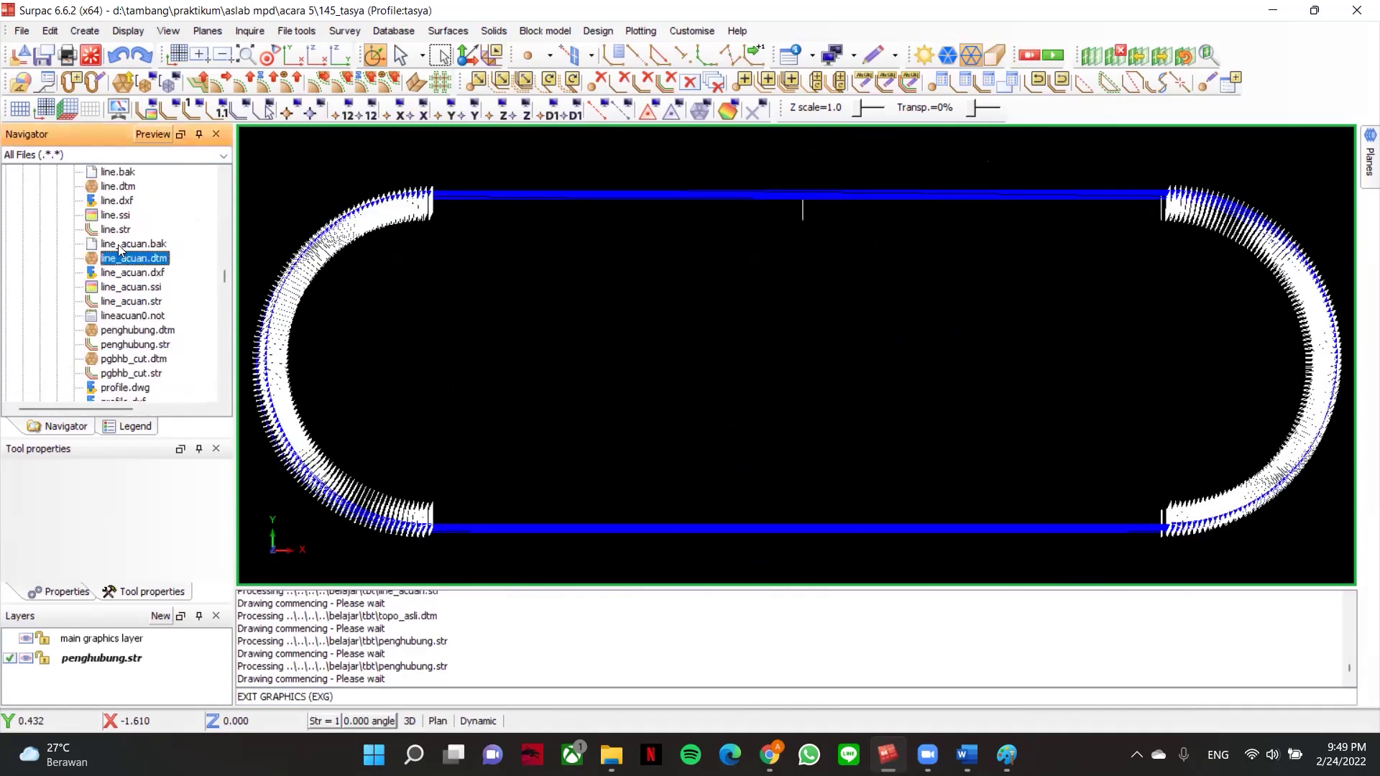
pyautogui.moveTo(141, 302); pyautogui.dragTo(865, 287)
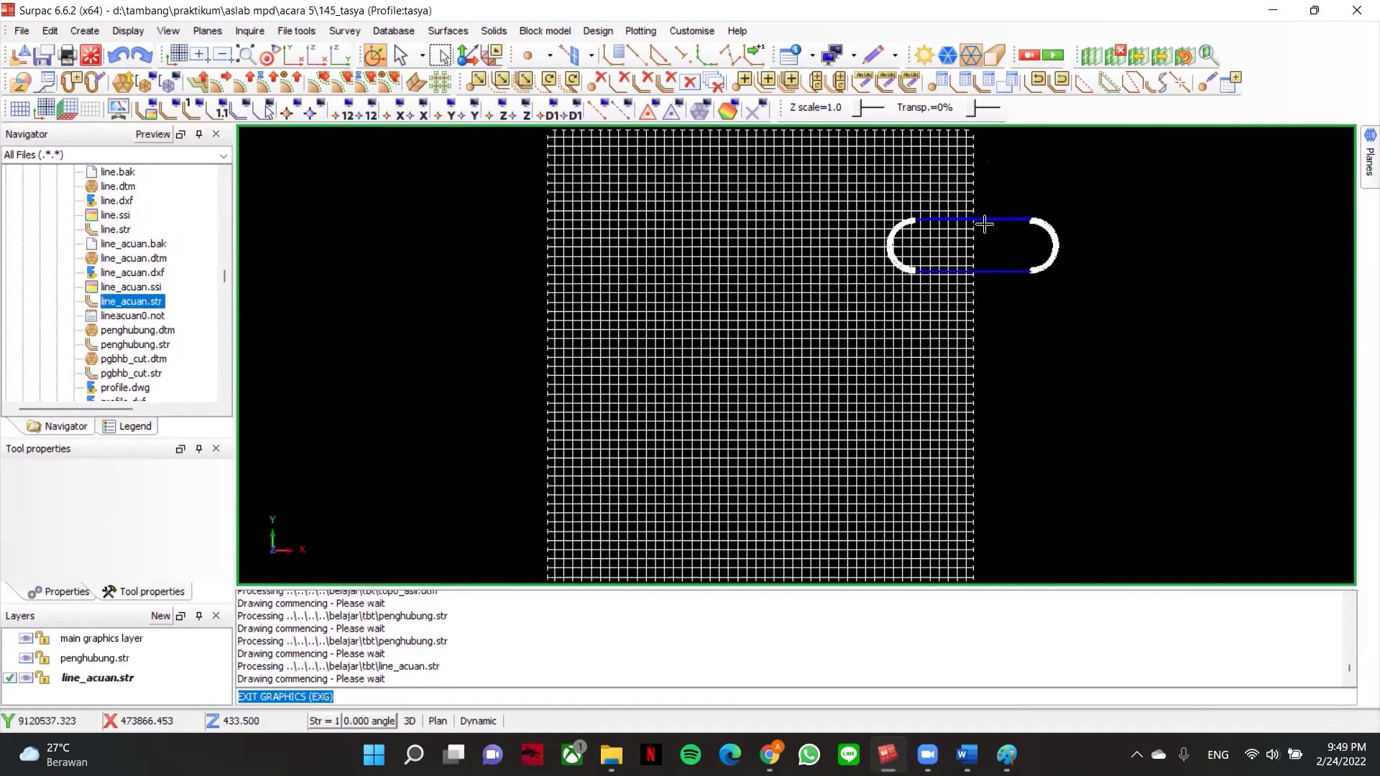
# - Review the spiral connector against the grid, and delete the penghubung.str layer
pyautogui.moveTo(995, 280); pyautogui.dragTo(957, 345)
pyautogui.scroll(3, 957, 345)
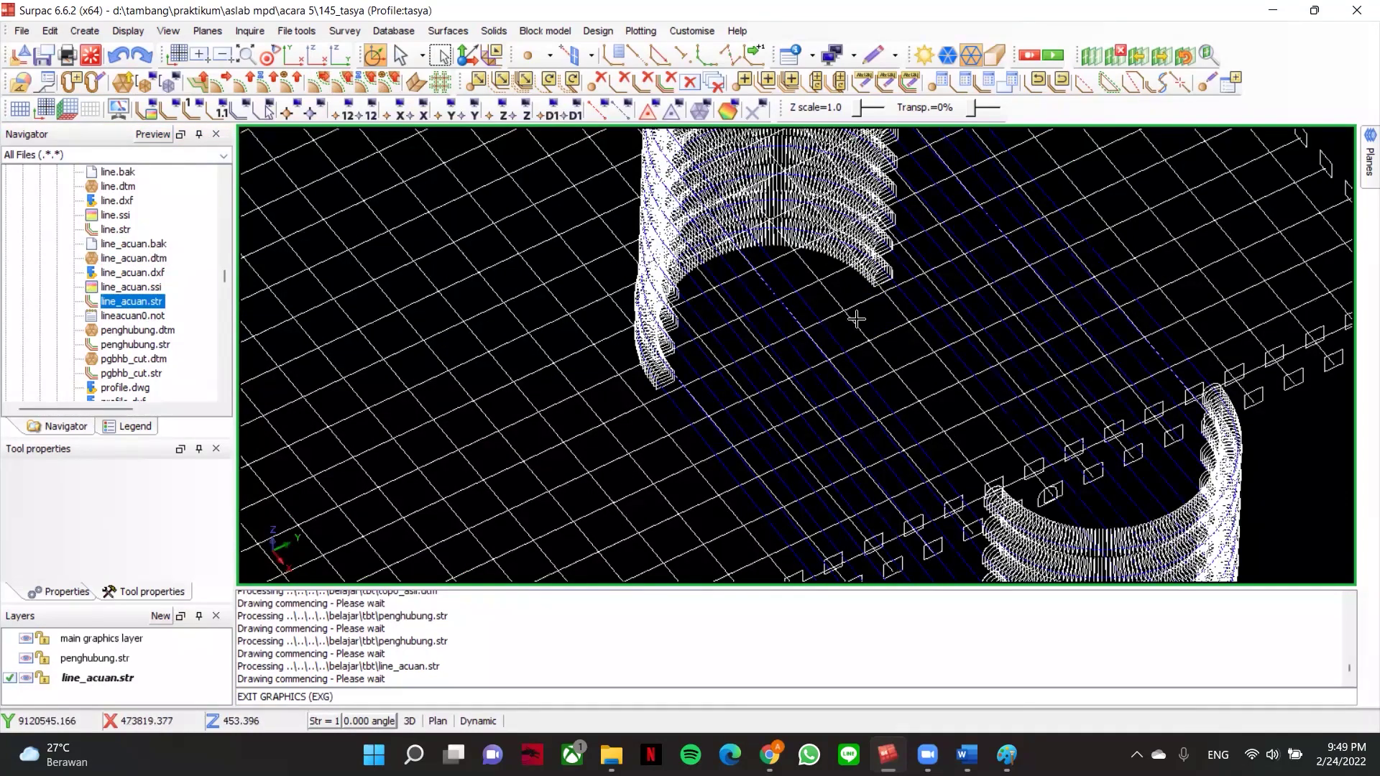
pyautogui.moveTo(860, 327); pyautogui.dragTo(1078, 491)
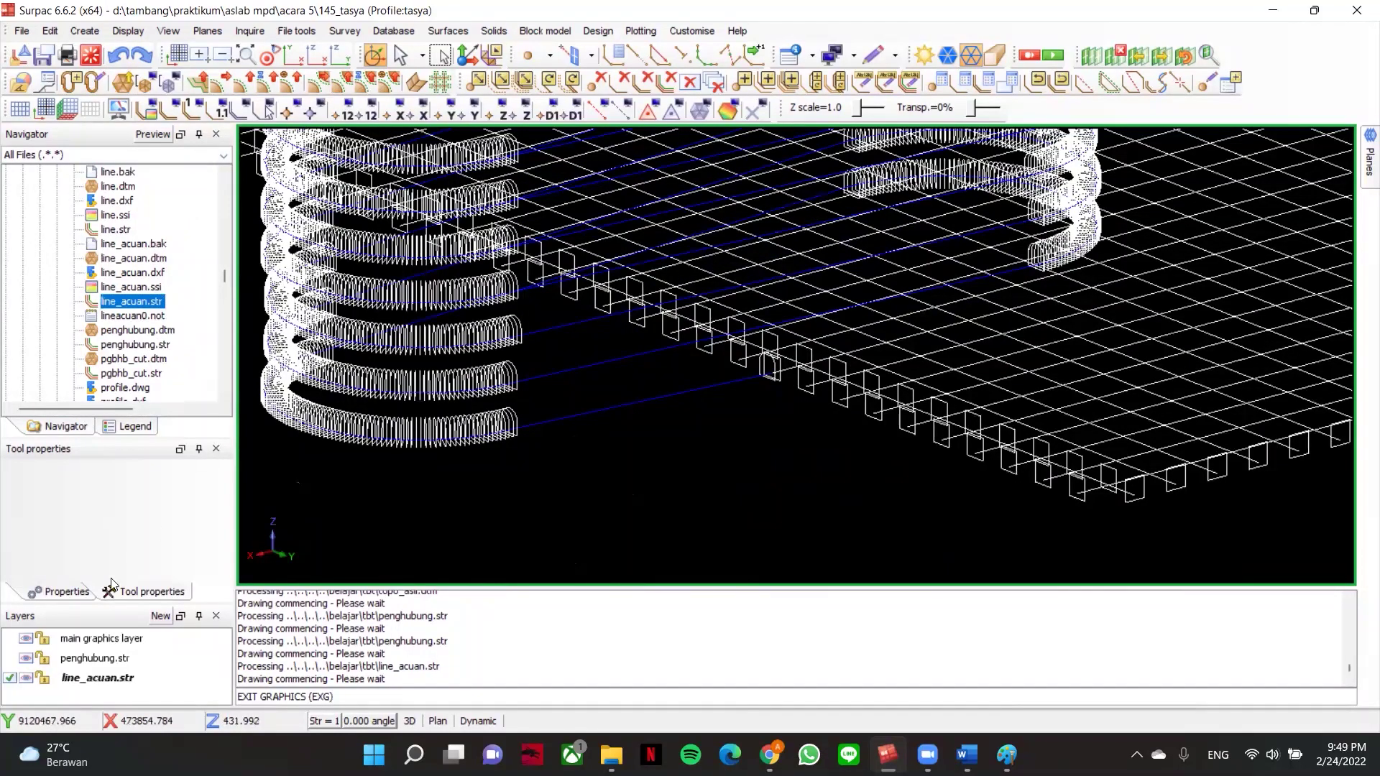
pyautogui.rightClick(97, 658)
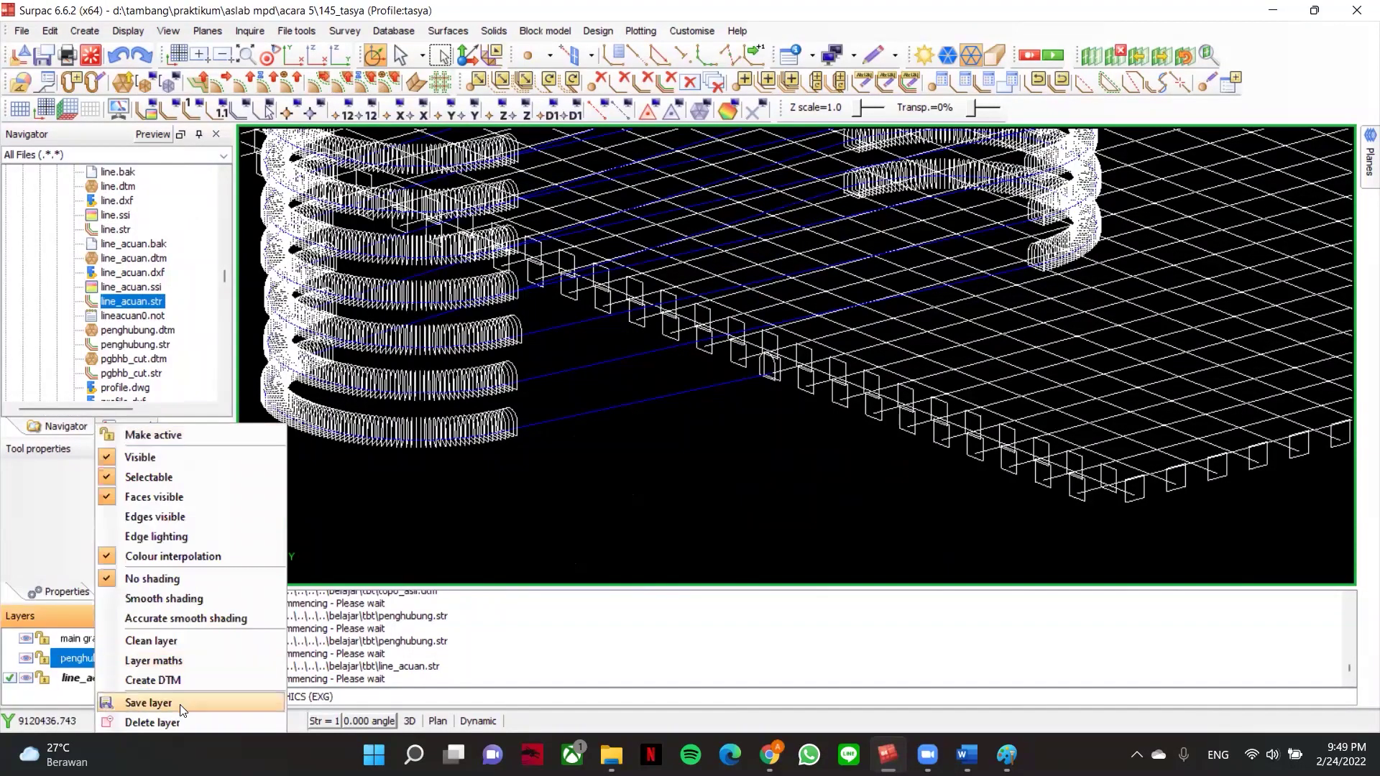
pyautogui.click(179, 722)
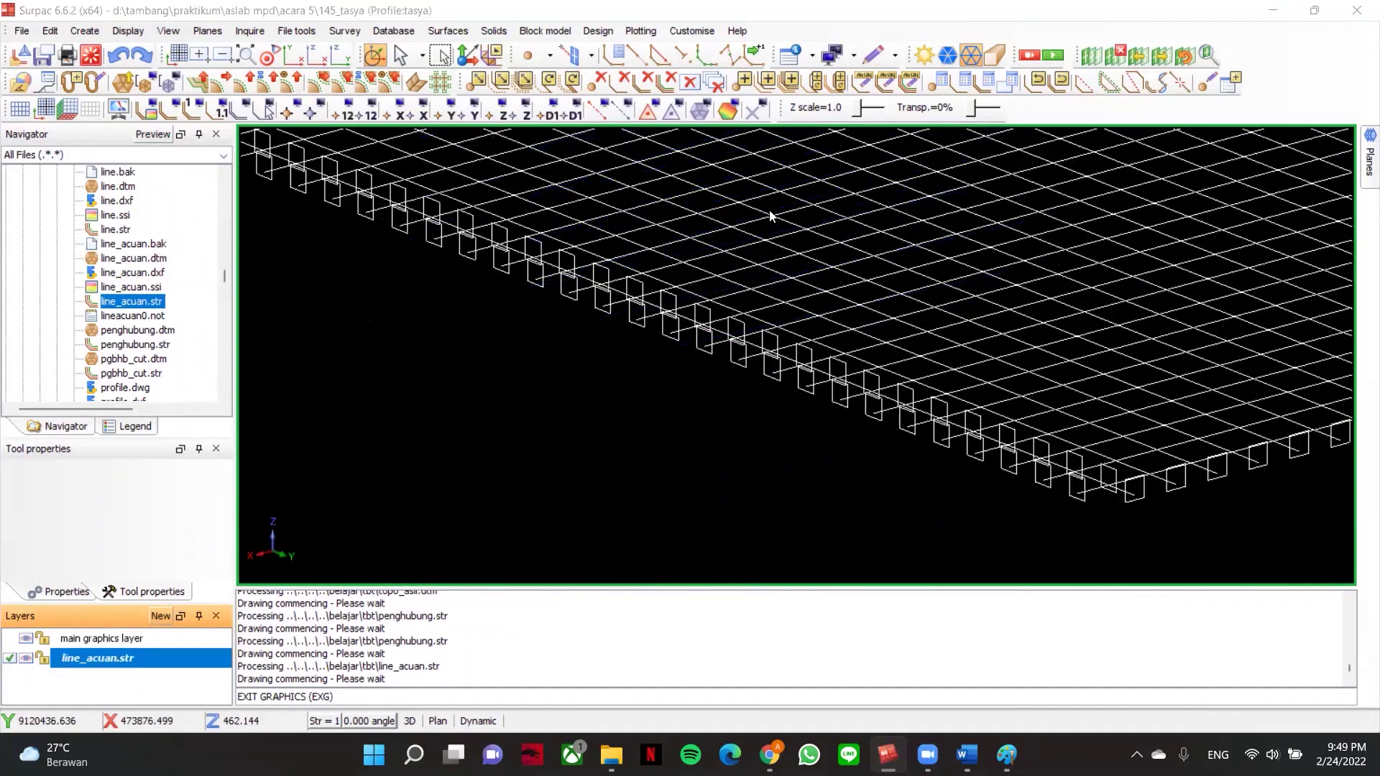
# - Return to plan view and create a new layer named ramp
pyautogui.click(294, 56)
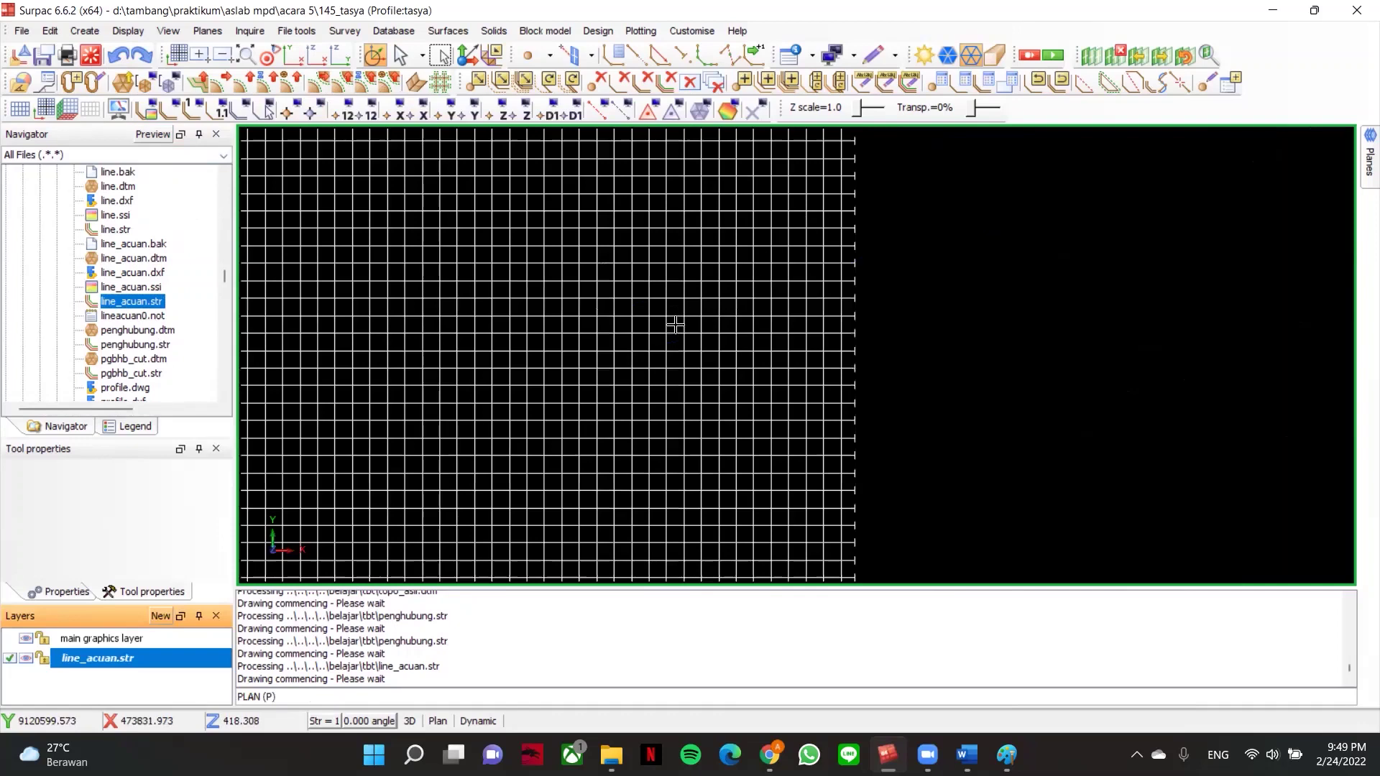
pyautogui.click(161, 616)
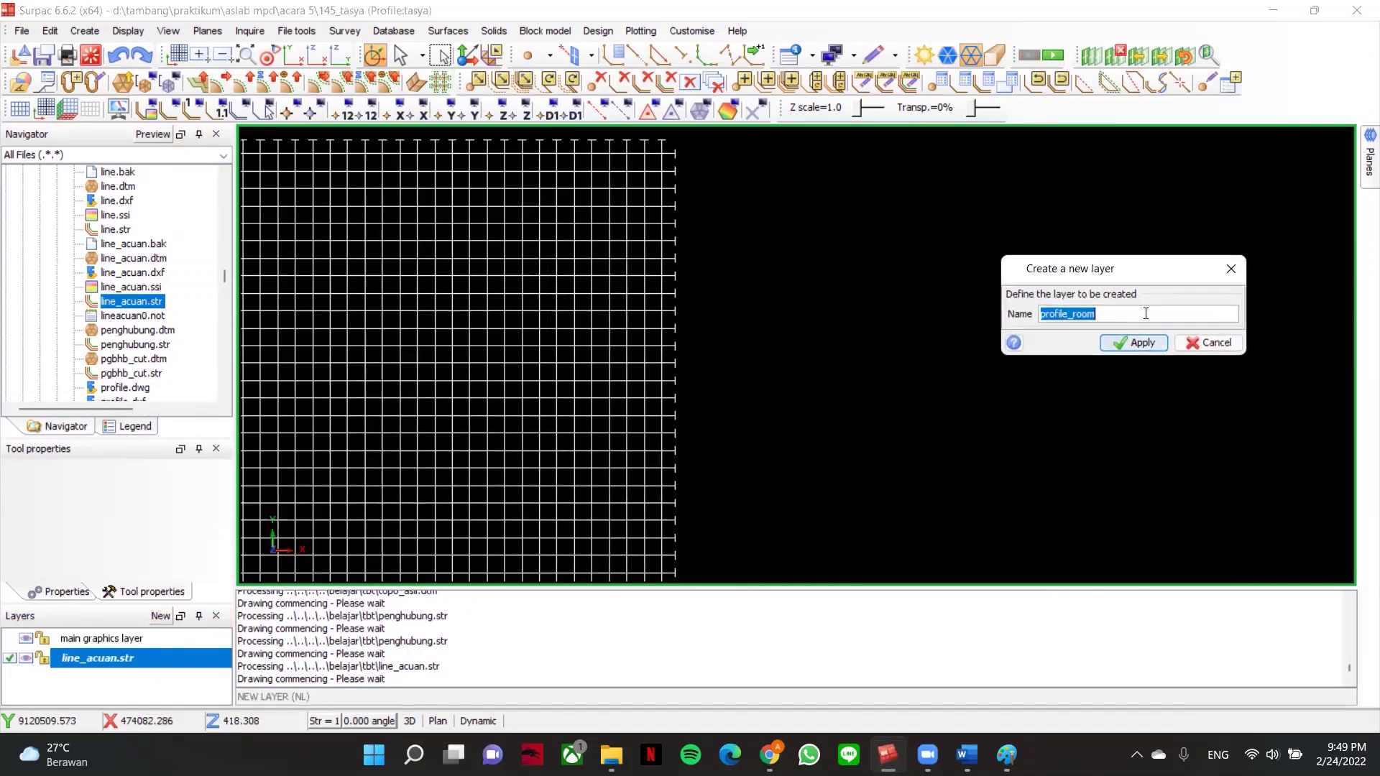
pyautogui.press('BackSpace')
pyautogui.press('BackSpace')
pyautogui.press('BackSpace')
pyautogui.press('BackSpace')
pyautogui.press('BackSpace')
pyautogui.press('BackSpace')
pyautogui.press('BackSpace')
pyautogui.press('BackSpace')
pyautogui.press('BackSpace')
pyautogui.press('BackSpace')
pyautogui.click(1142, 343)
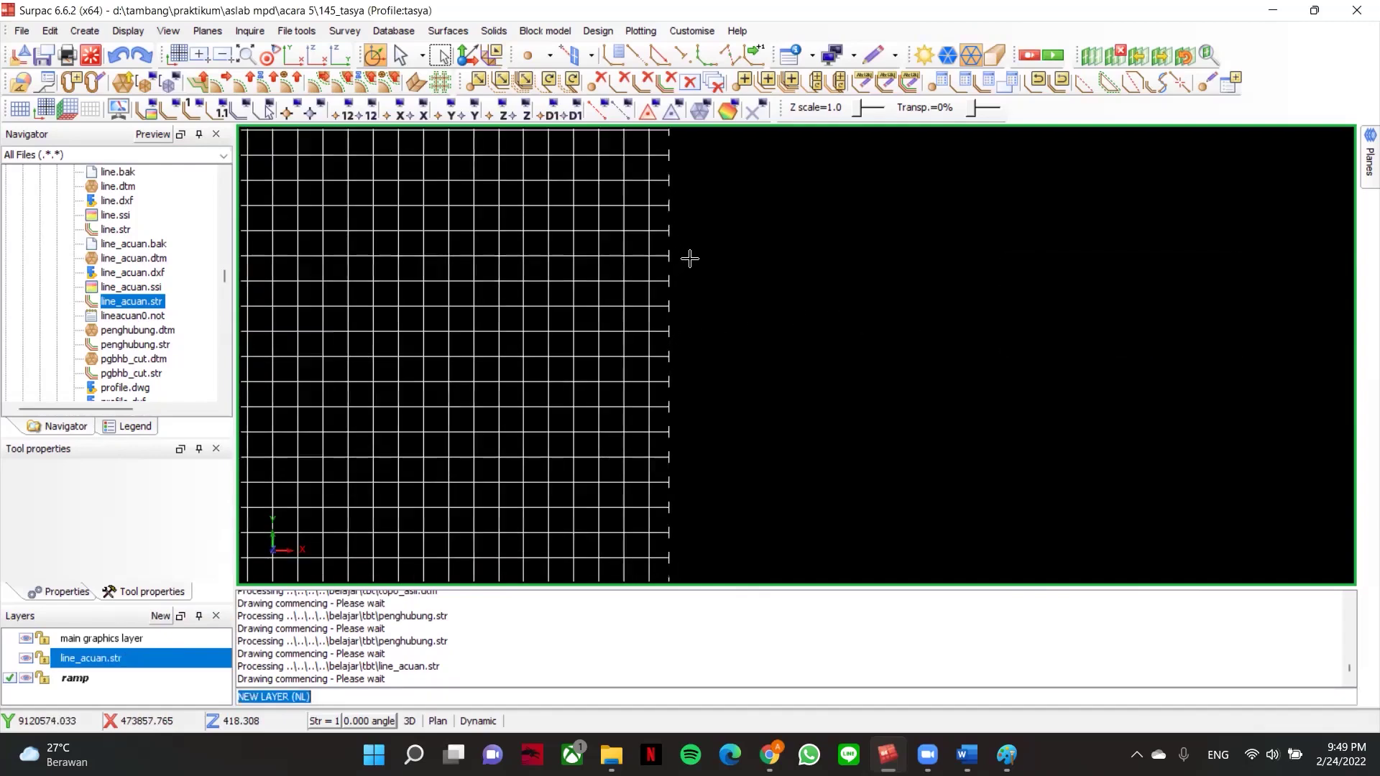
# - Start a new digitised string numbered 2 in the ramp layer near the grid's eastern edge
pyautogui.moveTo(731, 243); pyautogui.dragTo(670, 199, button='middle')
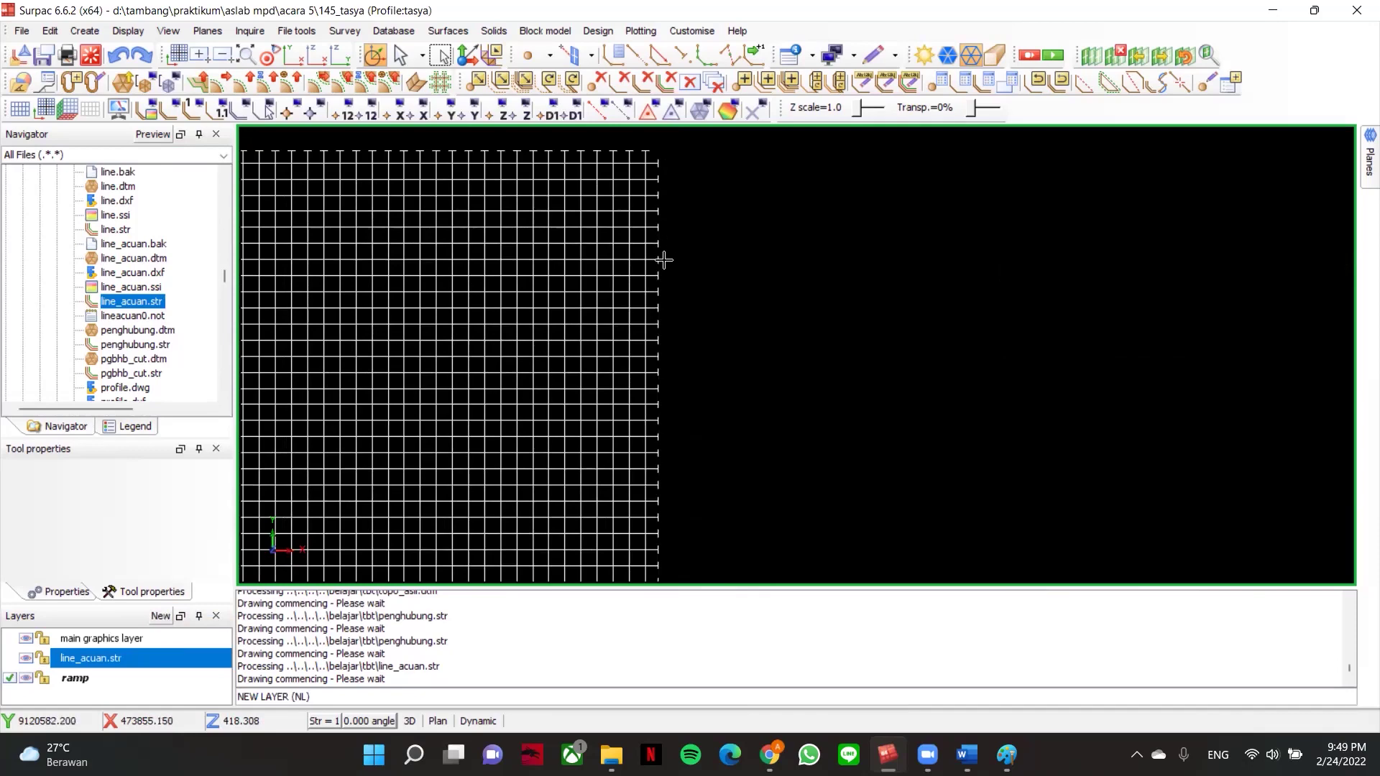
pyautogui.scroll(3, 656, 306)
pyautogui.scroll(2, 636, 293)
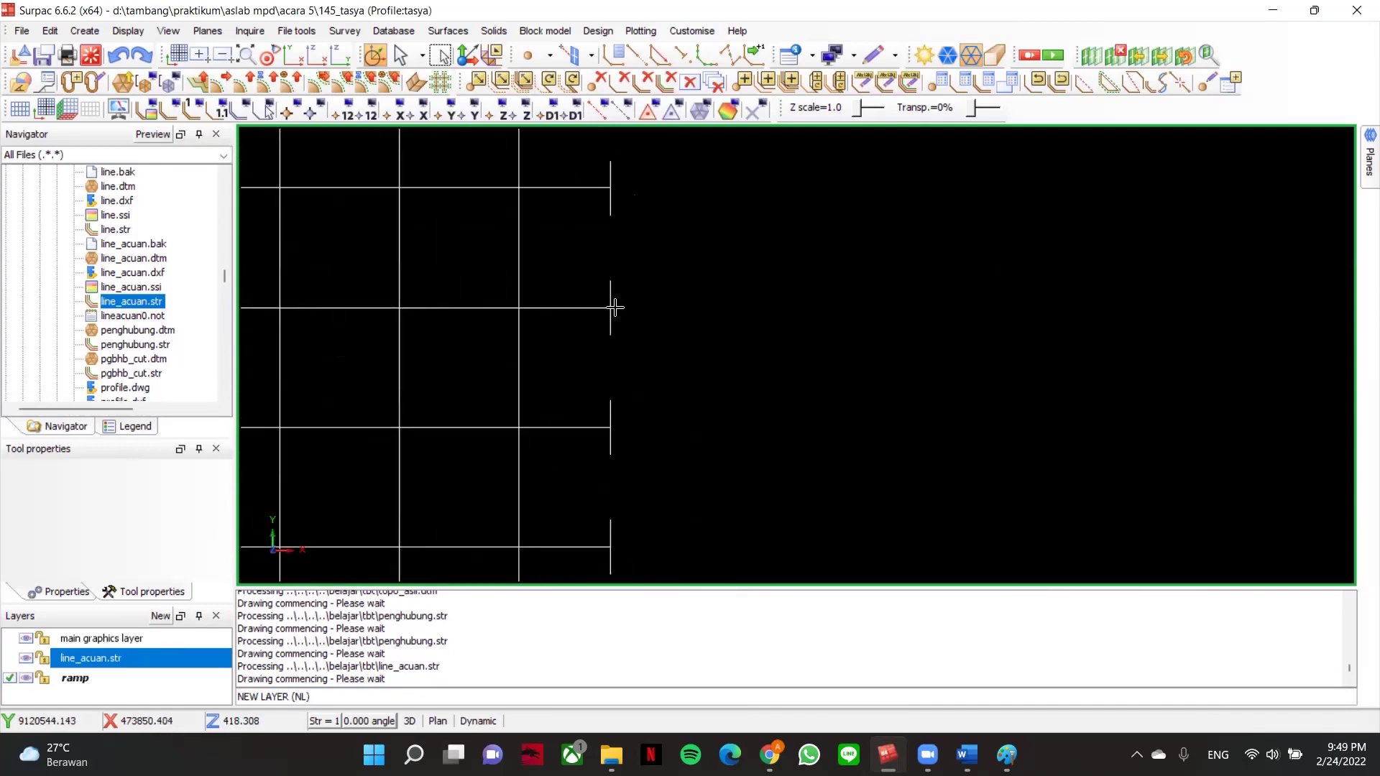
pyautogui.rightClick(615, 307)
pyautogui.click(610, 57)
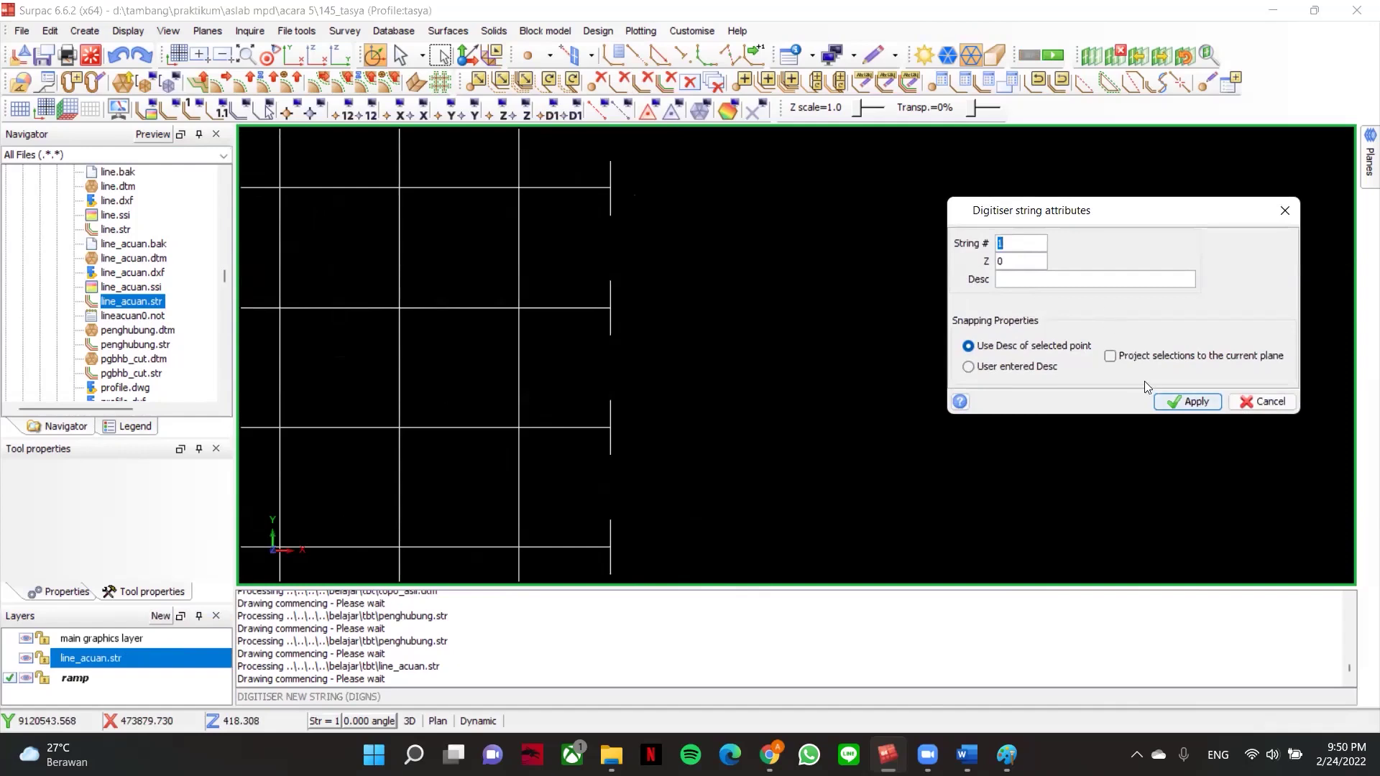
pyautogui.click(1187, 401)
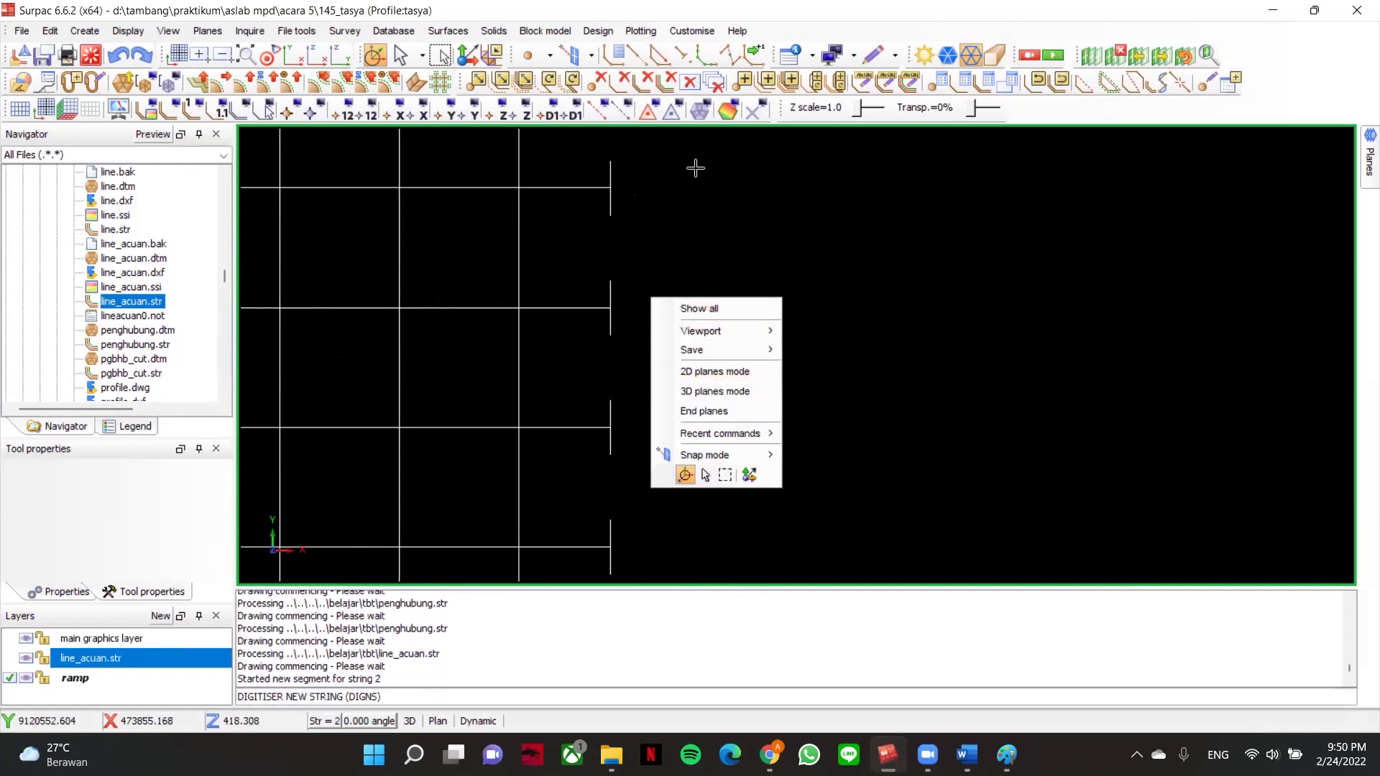
pyautogui.click(683, 54)
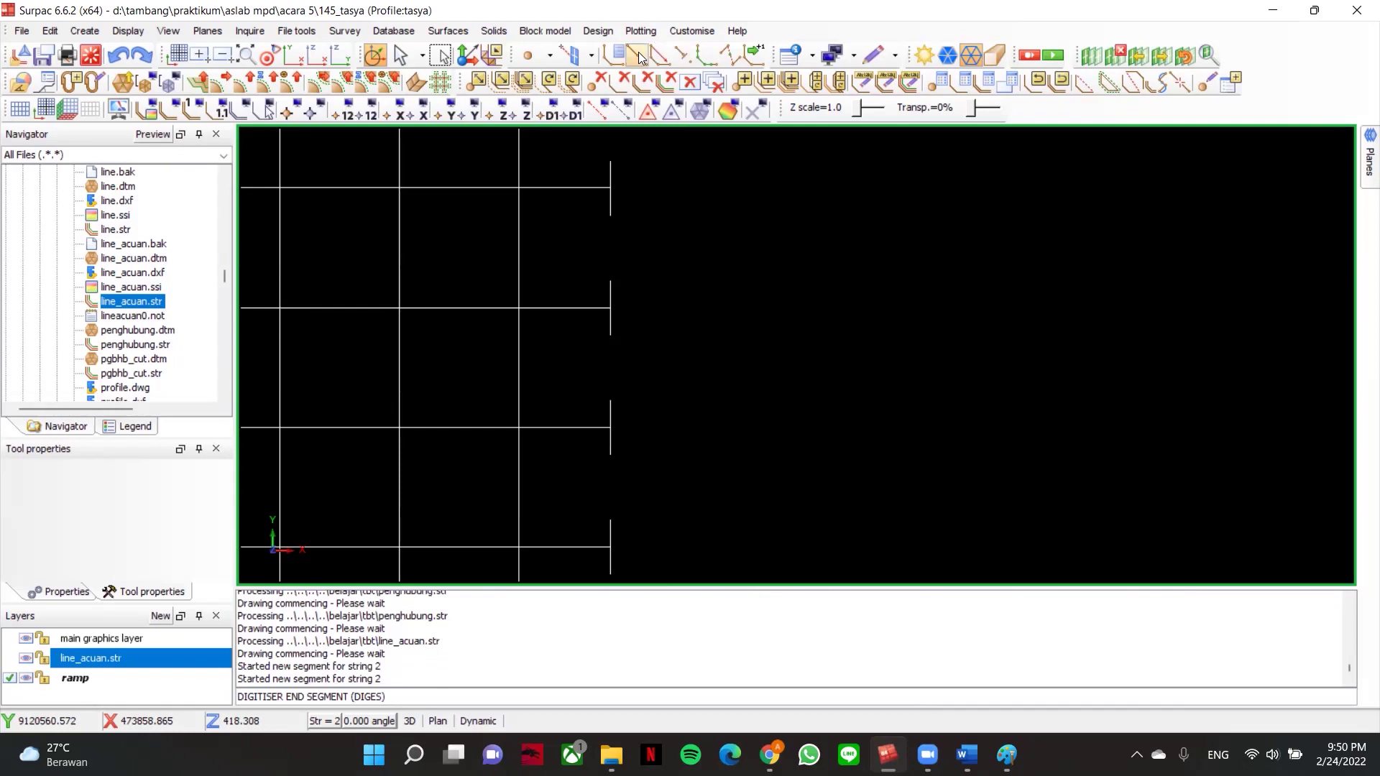
# - Digitise the ramp string's first point using Point snap mode at the eastern end of a horizontal grid centreline
pyautogui.click(638, 52)
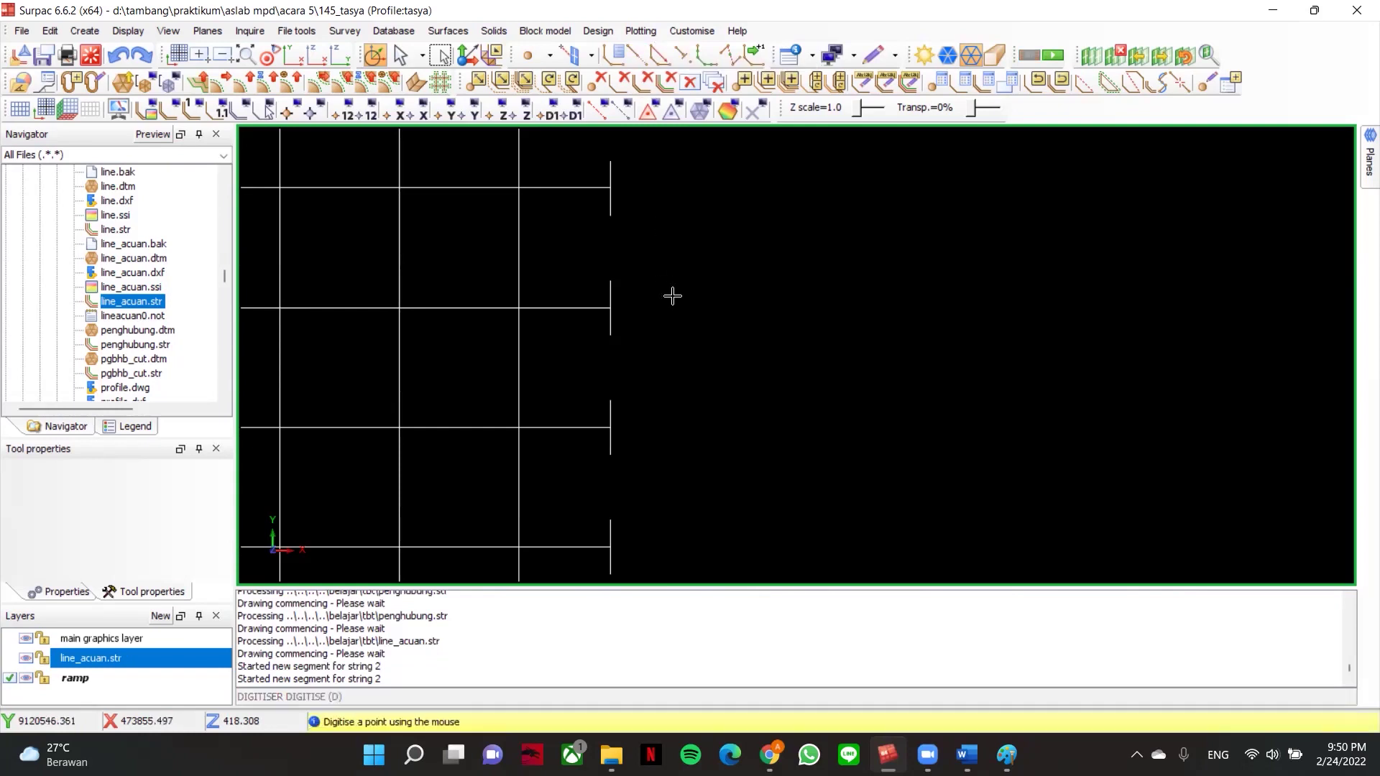
pyautogui.scroll(1, 614, 307)
pyautogui.rightClick(628, 299)
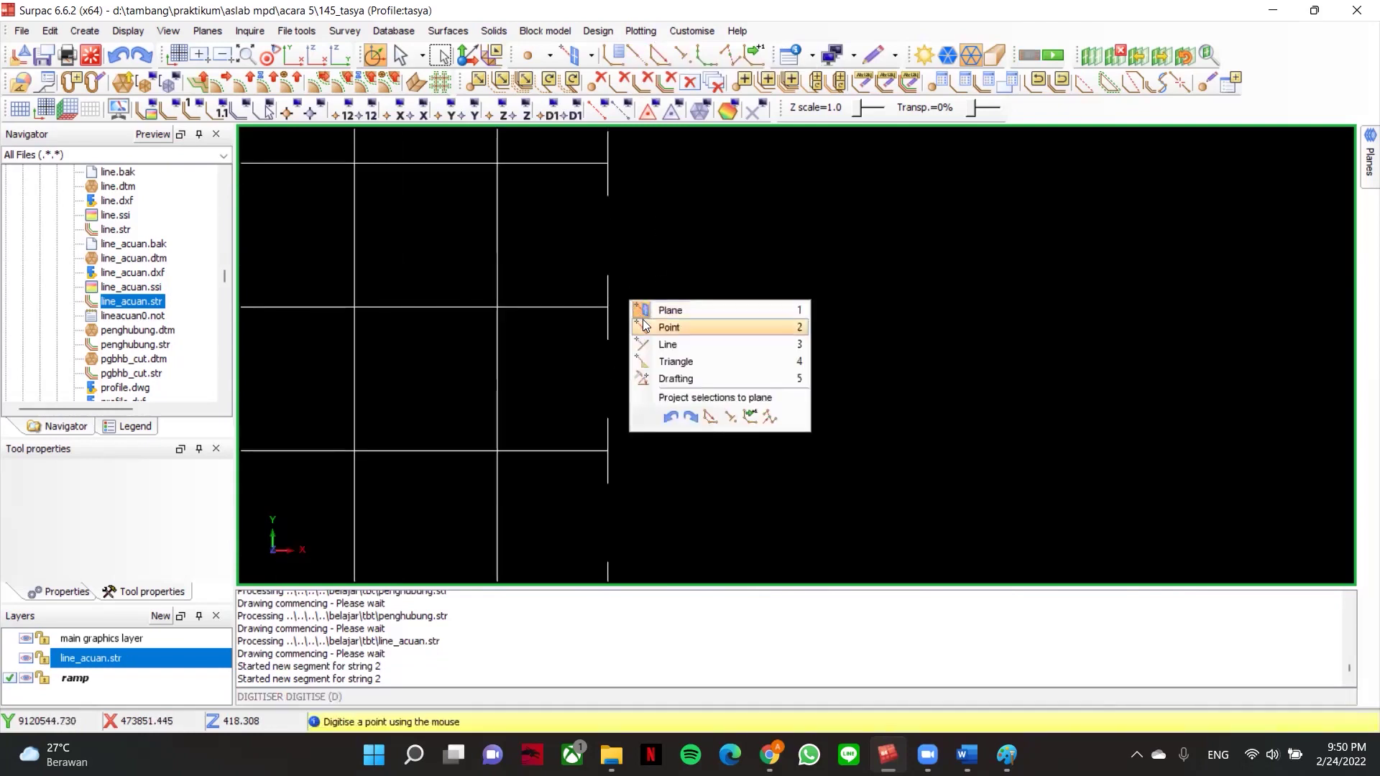
pyautogui.click(645, 323)
pyautogui.scroll(4, 603, 307)
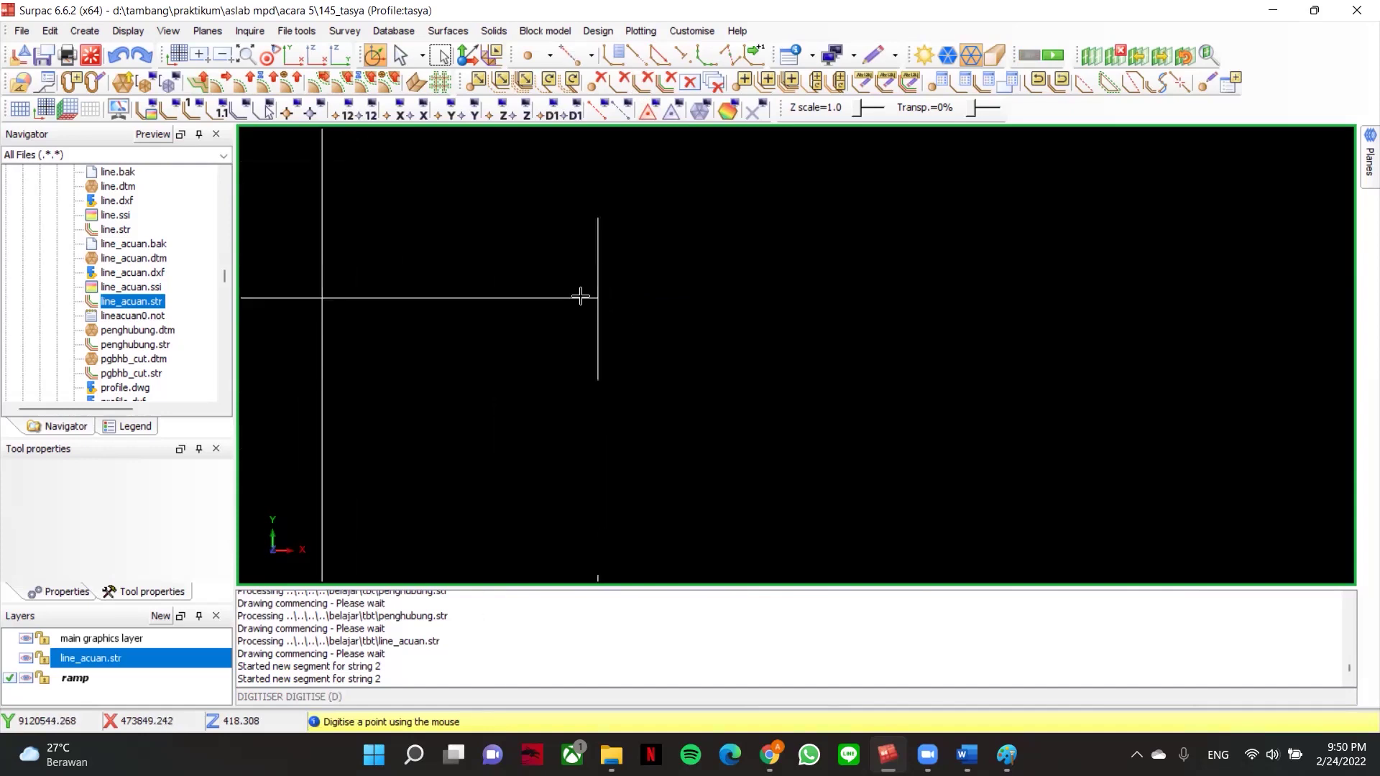
pyautogui.click(587, 297)
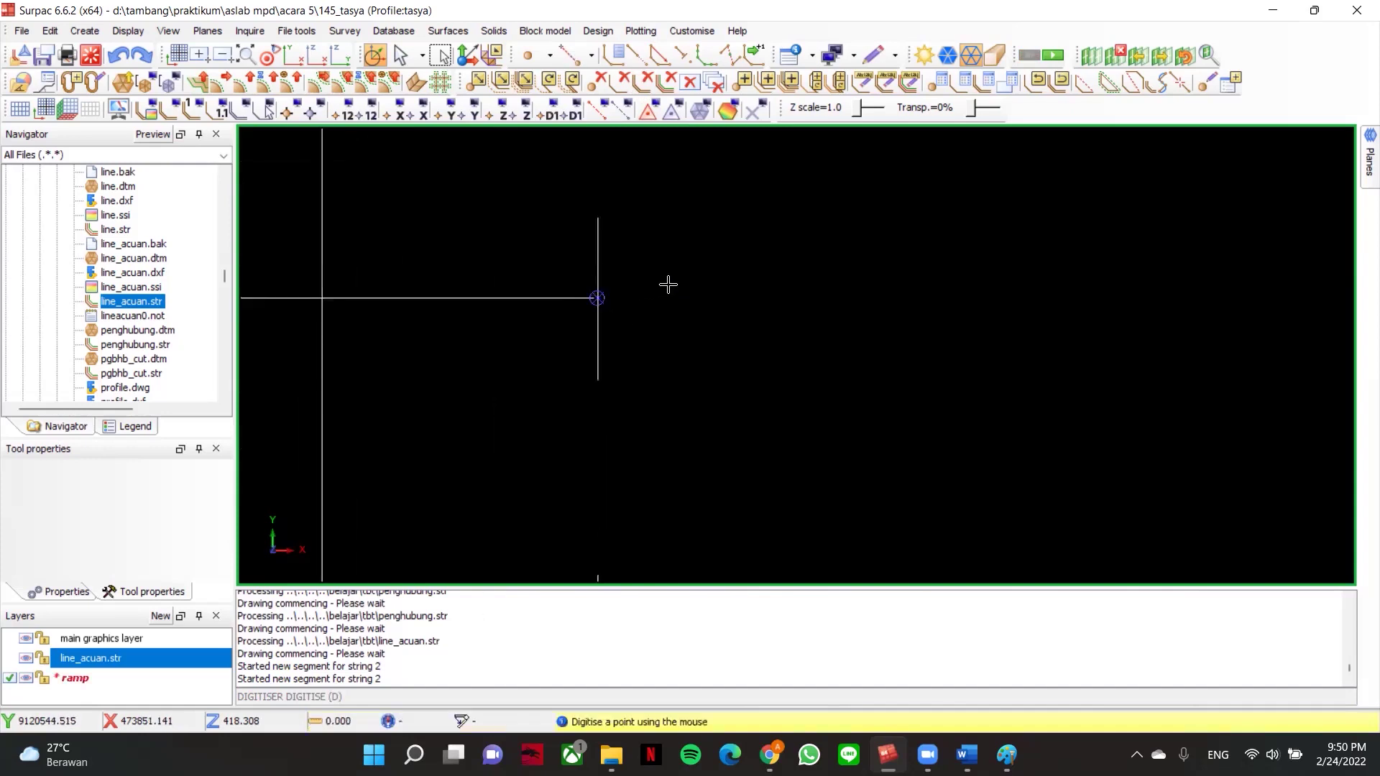
# - Digitise the ramp string's second point about 40 m due east of the first point, at an angle of 90°
pyautogui.rightClick(933, 289)
pyautogui.click(985, 367)
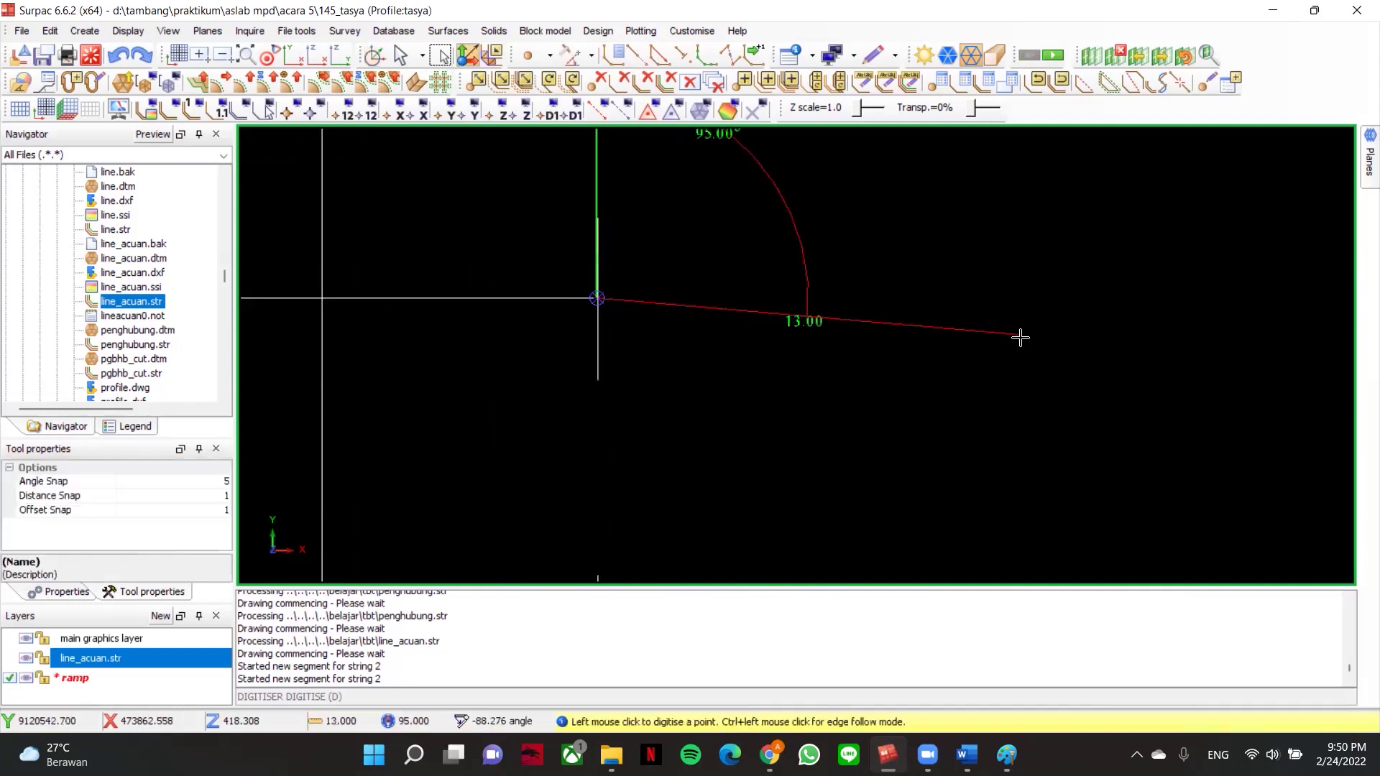
pyautogui.moveTo(1123, 287); pyautogui.dragTo(733, 351, button='middle')
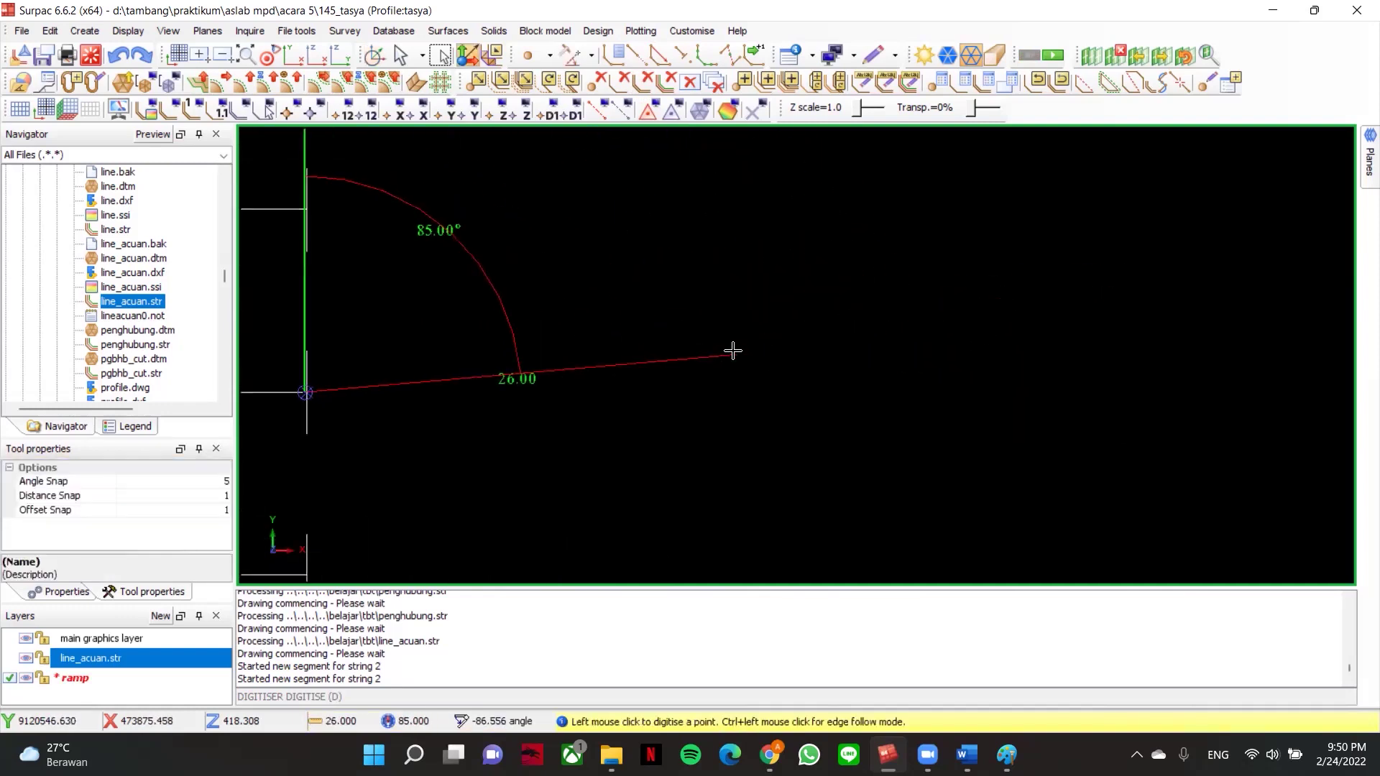
pyautogui.scroll(-2, 733, 351)
pyautogui.scroll(-1, 1007, 347)
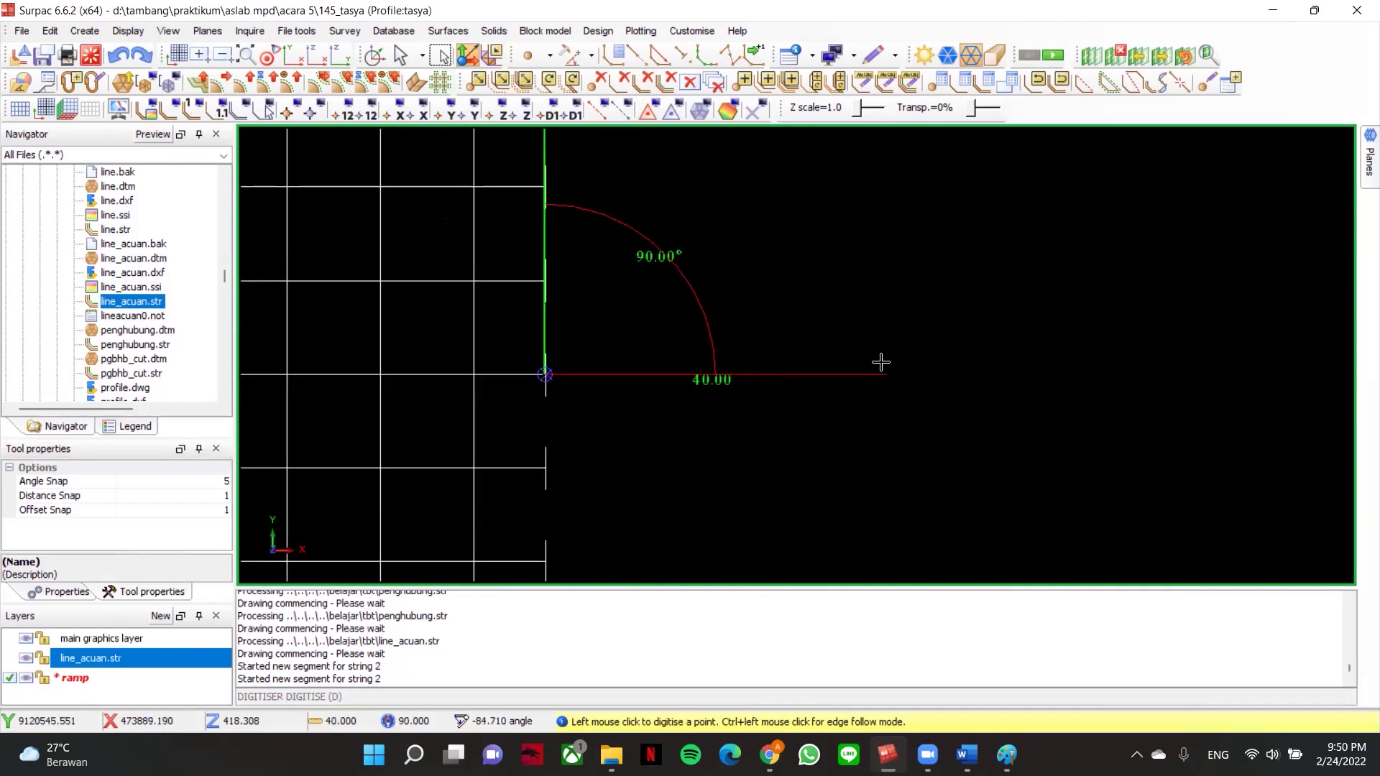
pyautogui.click(889, 362)
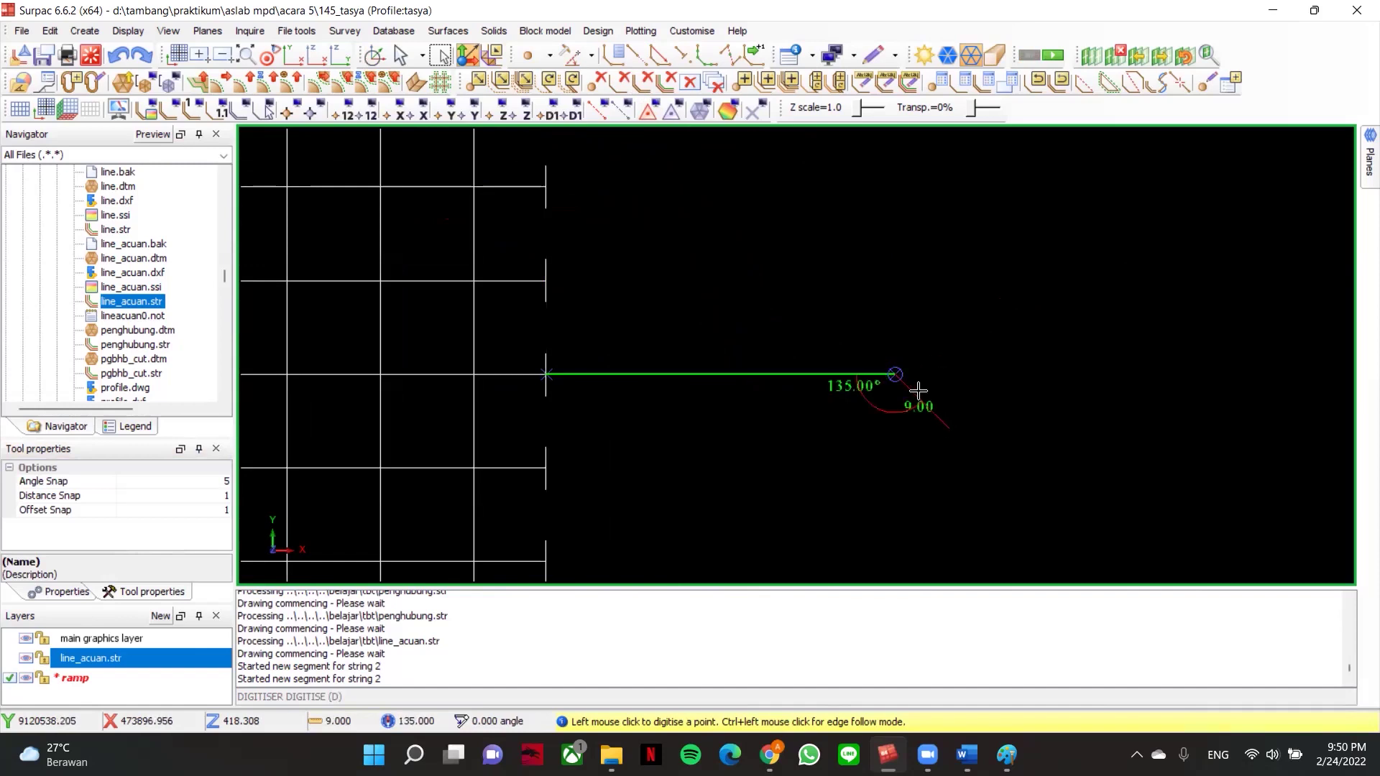
pyautogui.press('Escape')
# - Inspect the new ramp segment against the grid in plan and tilted 3D views, checking the elevation of its end point
pyautogui.scroll(1, 918, 390)
pyautogui.moveTo(918, 391); pyautogui.dragTo(840, 331, button='middle')
pyautogui.scroll(-4, 855, 316)
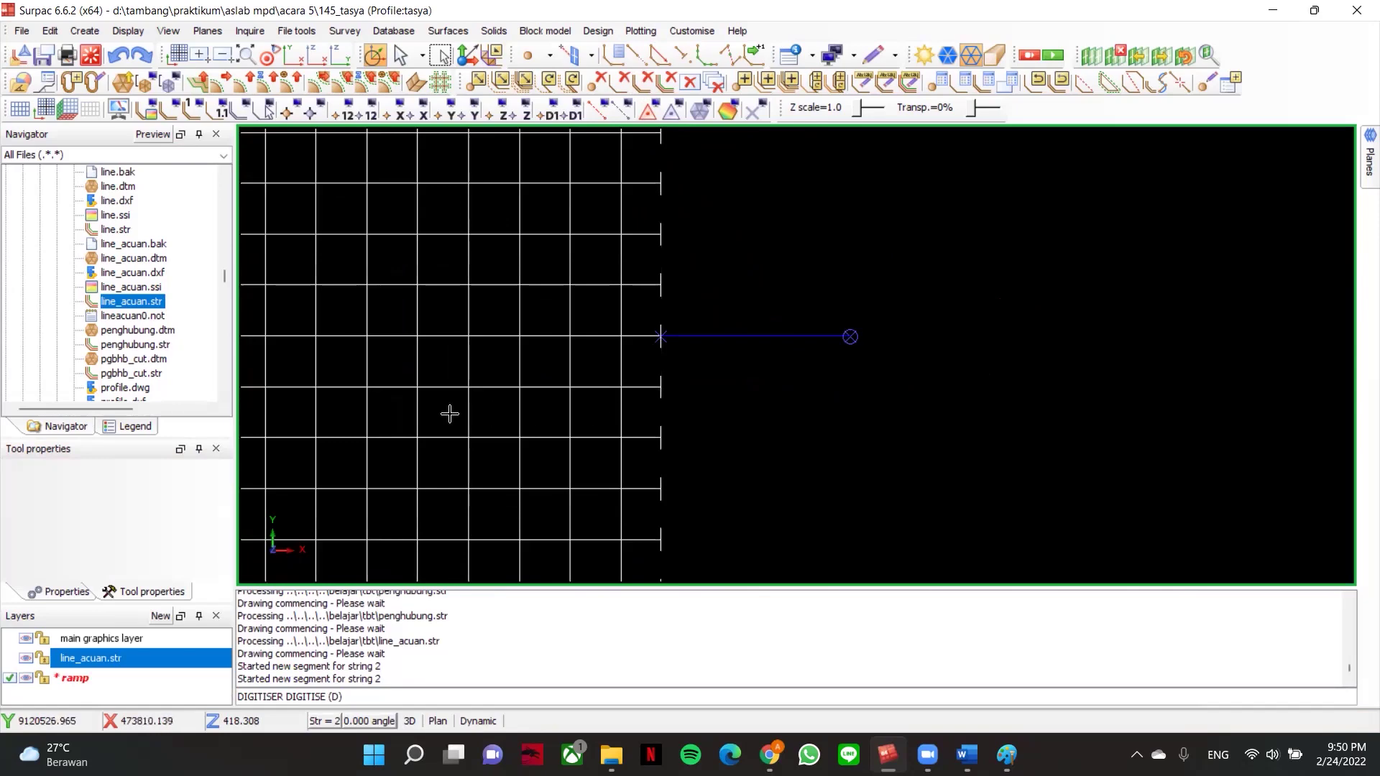
pyautogui.scroll(-2, 956, 319)
pyautogui.scroll(-1, 955, 319)
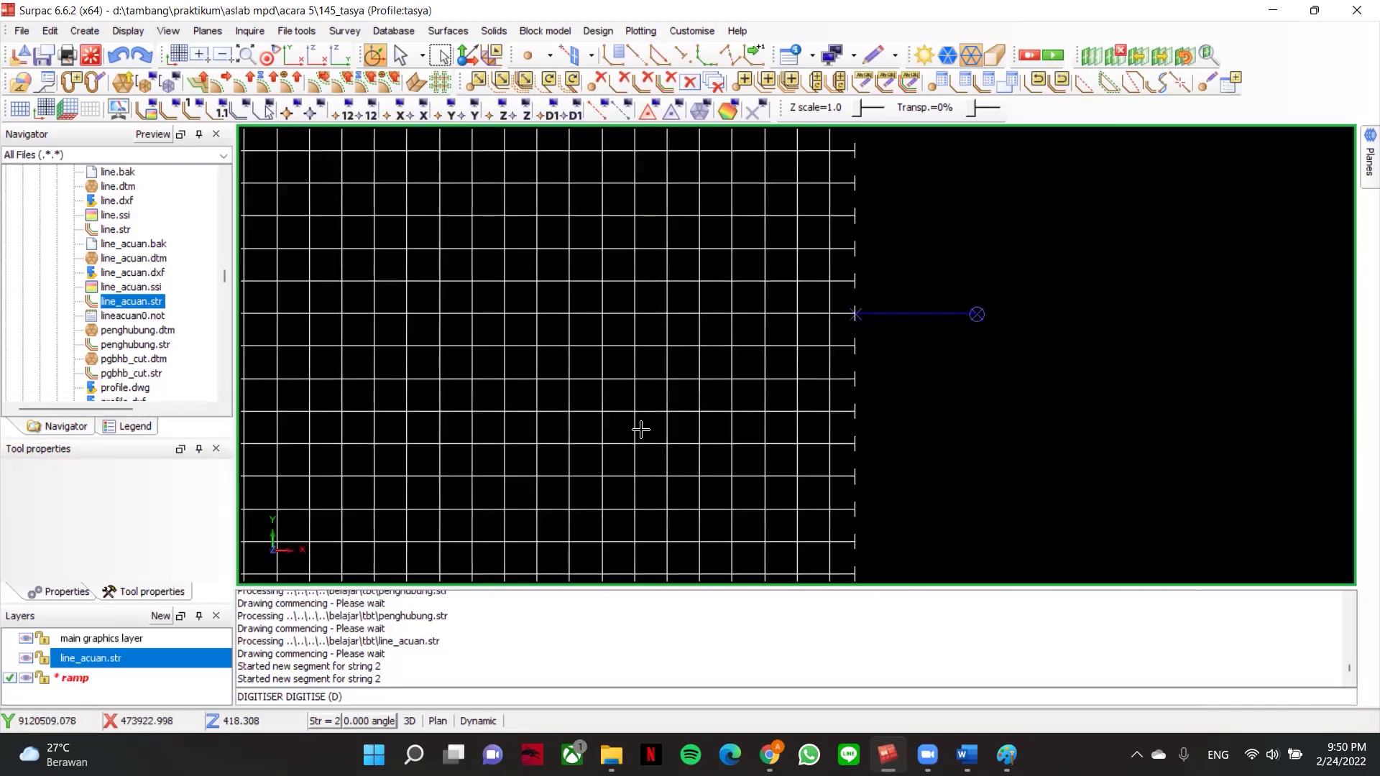
pyautogui.scroll(-1, 807, 208)
pyautogui.scroll(-1, 746, 142)
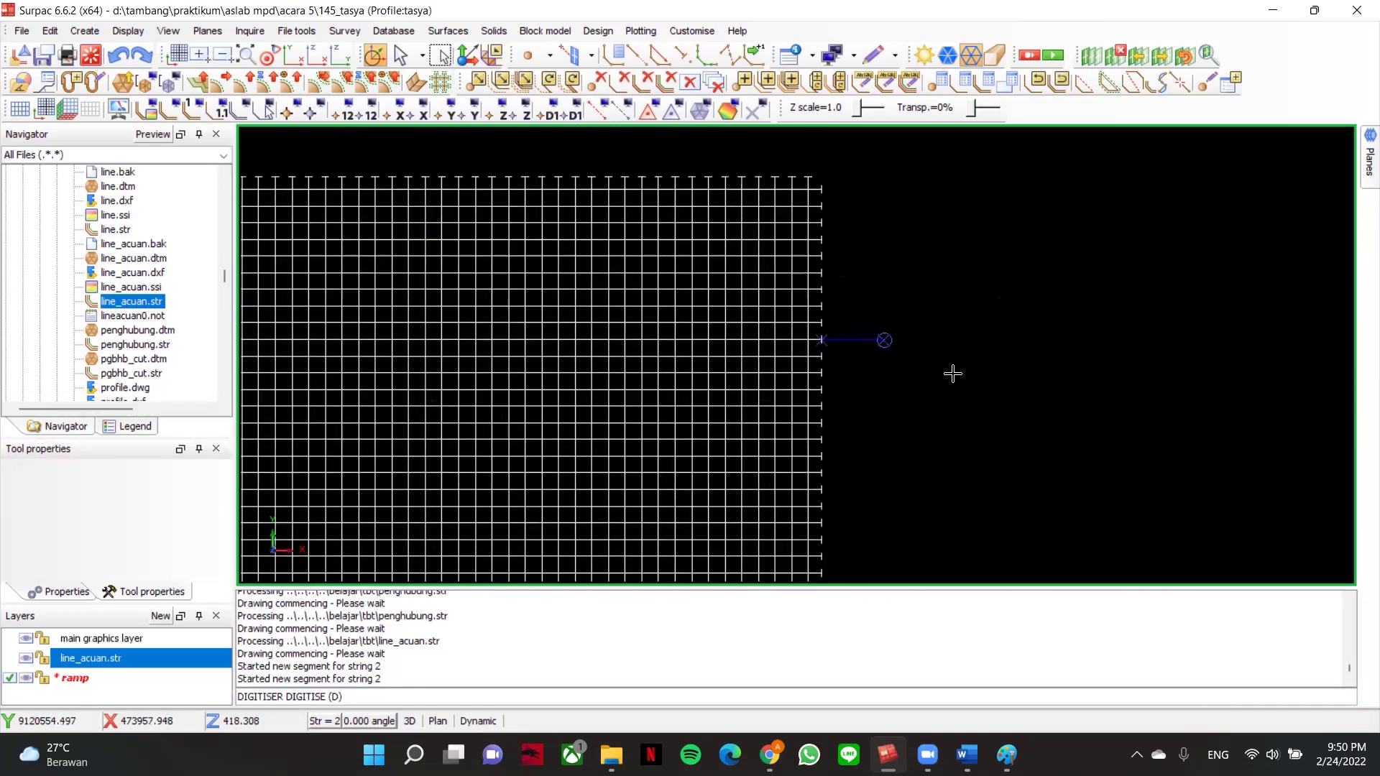
pyautogui.scroll(2, 934, 295)
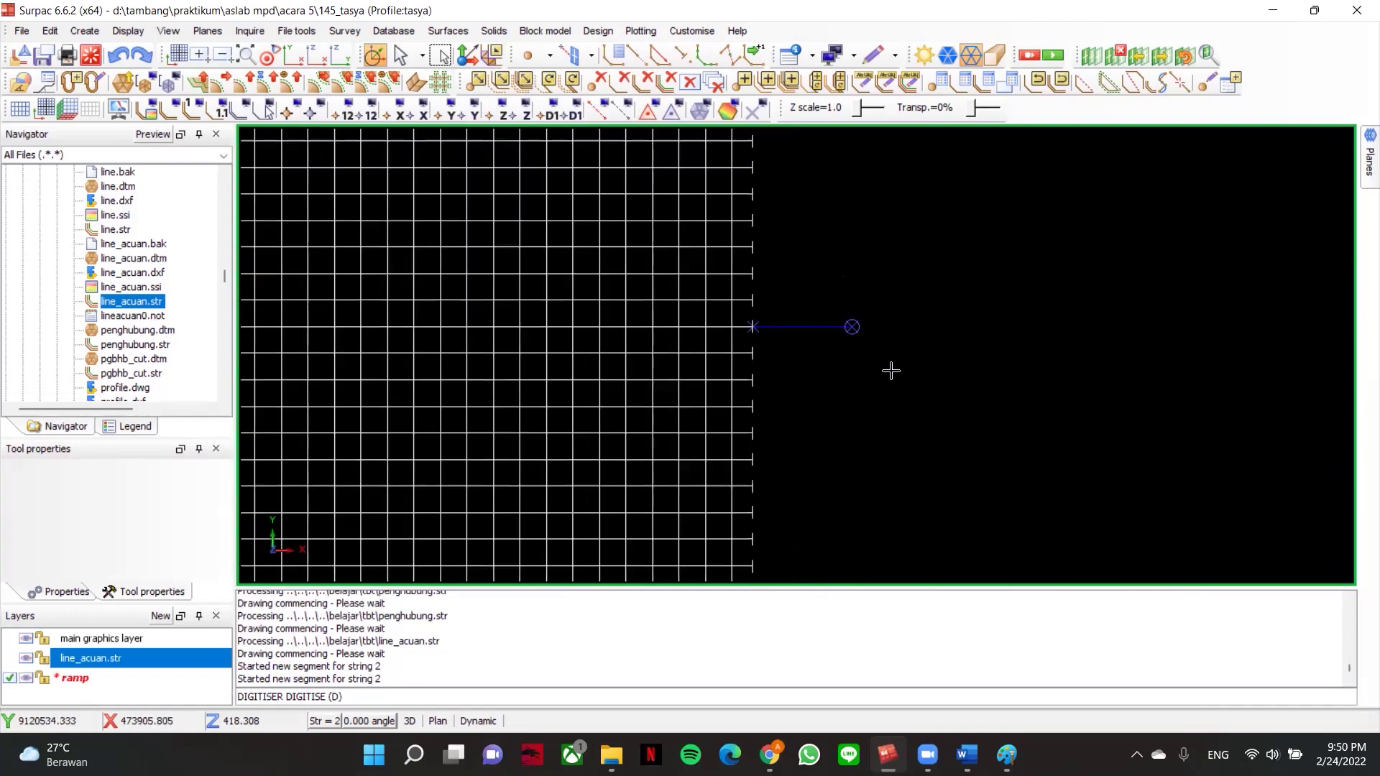
pyautogui.scroll(-1, 802, 293)
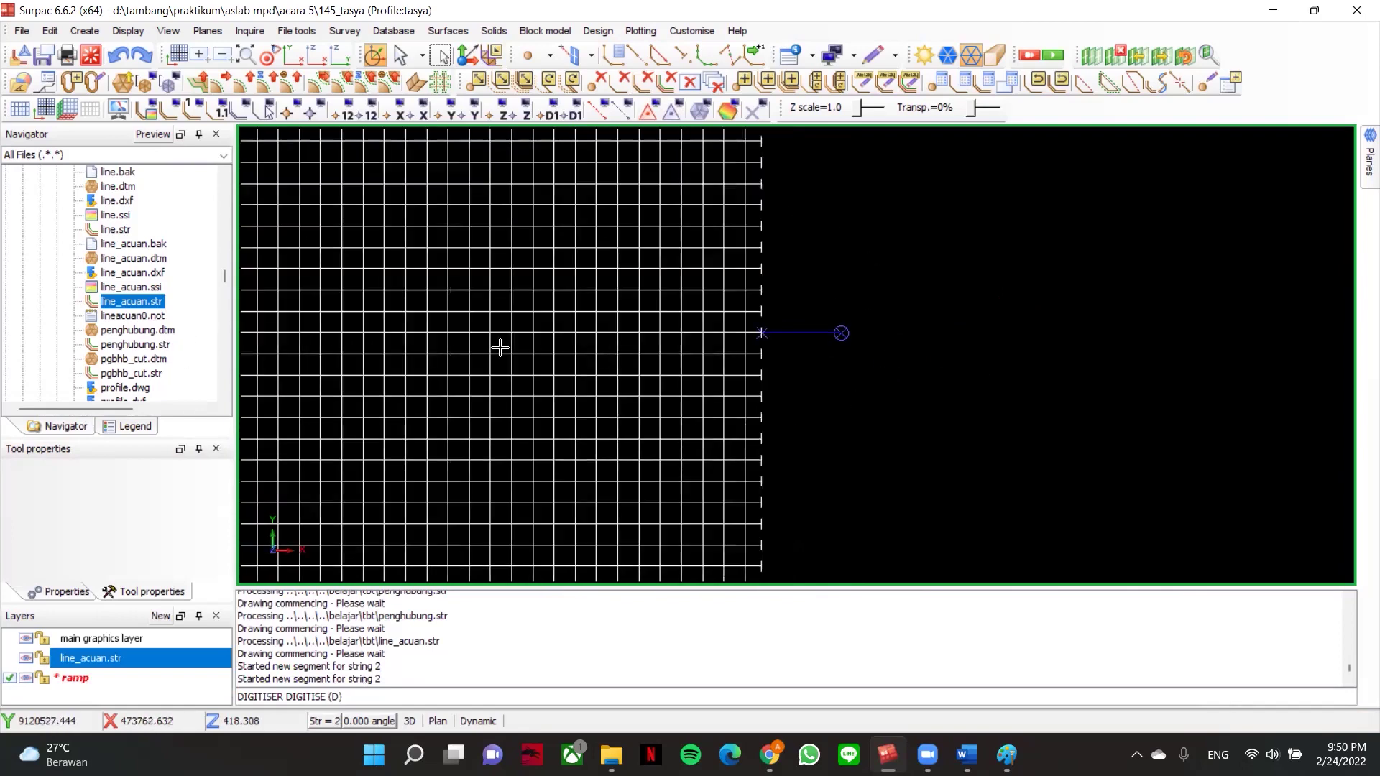
pyautogui.scroll(4, 859, 326)
pyautogui.scroll(1, 797, 306)
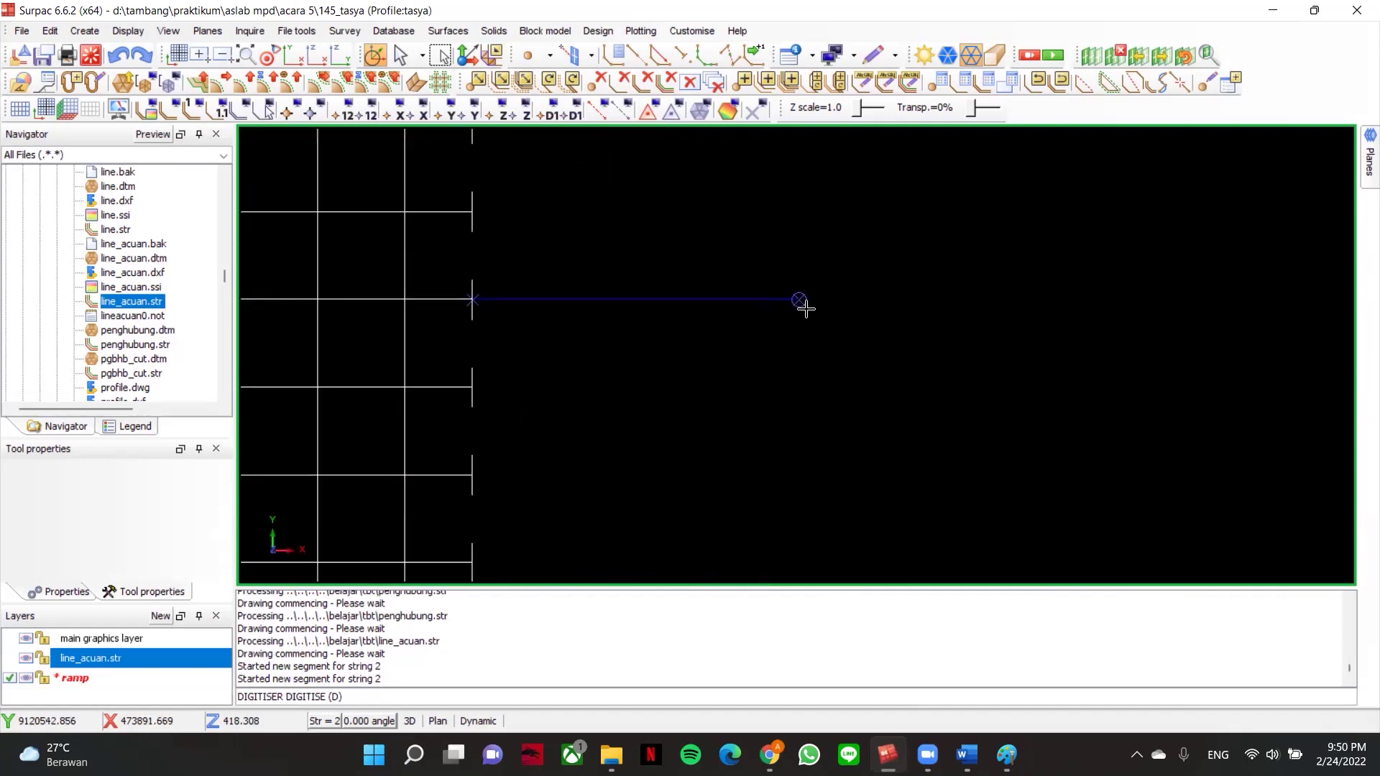
pyautogui.scroll(1, 801, 295)
pyautogui.moveTo(652, 299); pyautogui.dragTo(621, 256)
pyautogui.scroll(-4, 666, 348)
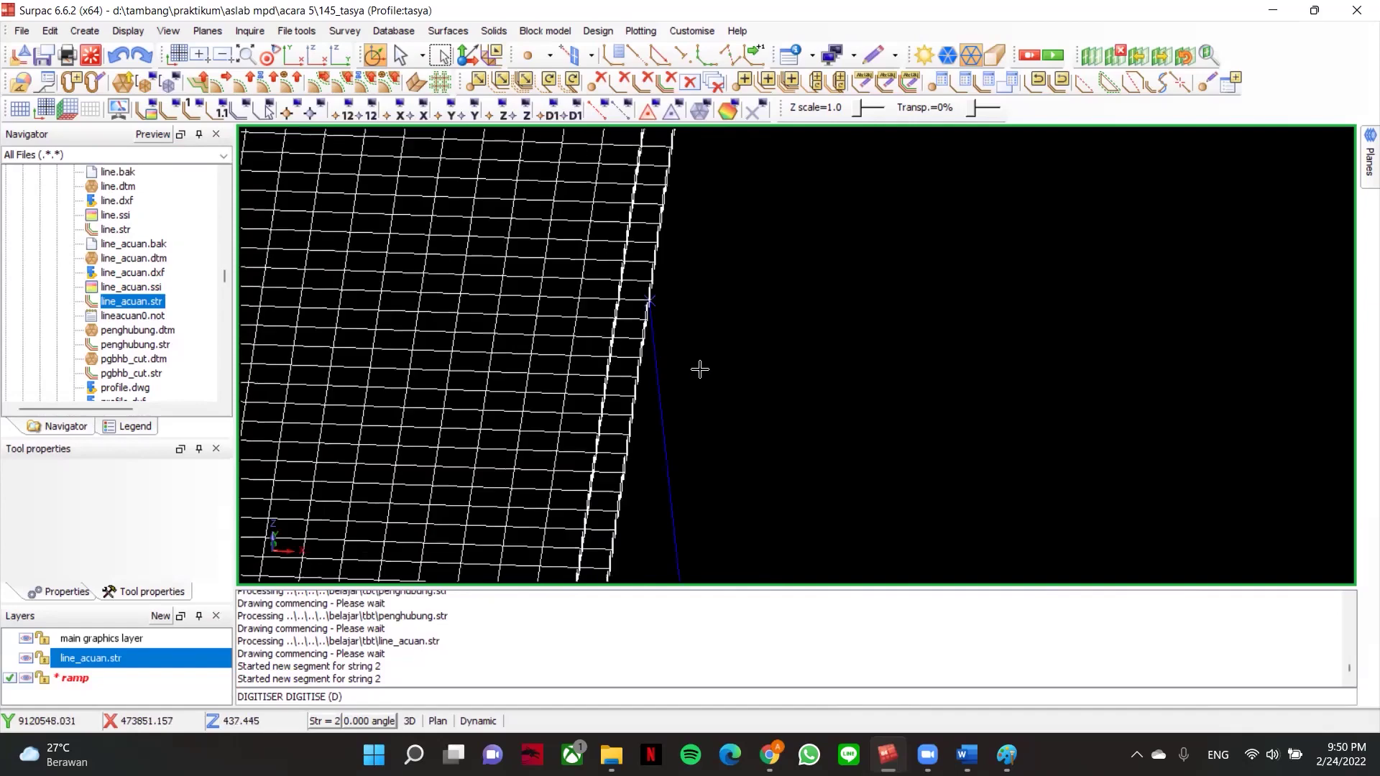
pyautogui.scroll(2, 693, 424)
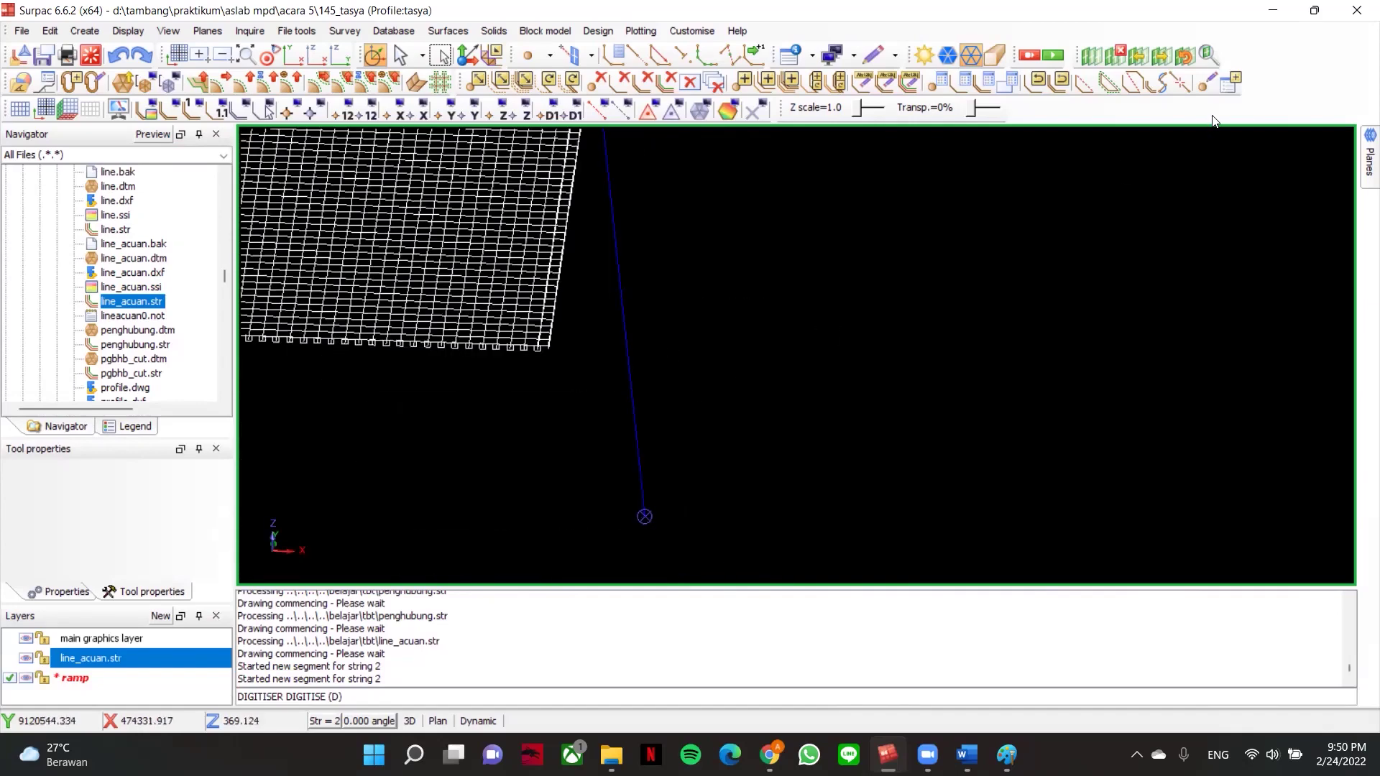
# - Open the ramp segment's outer end point for editing at its Z value
pyautogui.click(1211, 82)
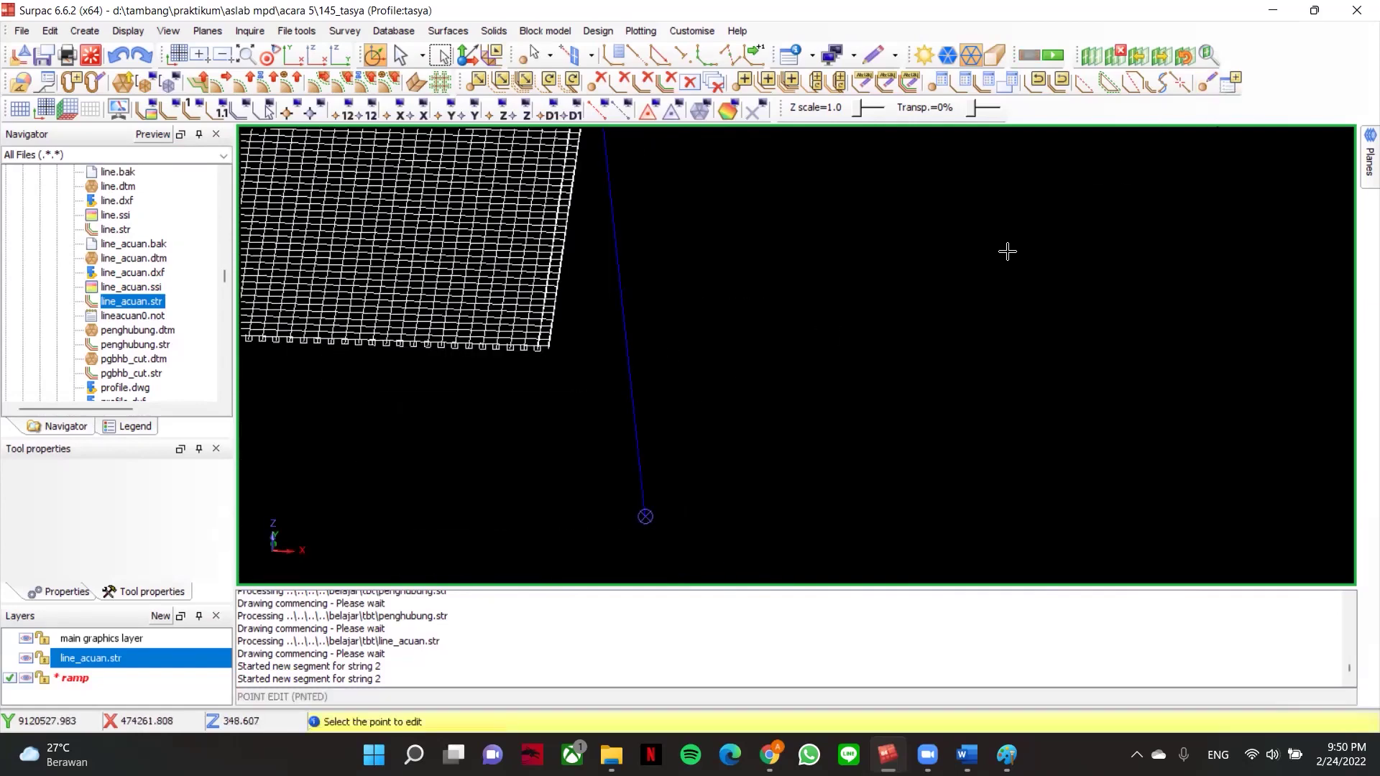
pyautogui.click(645, 517)
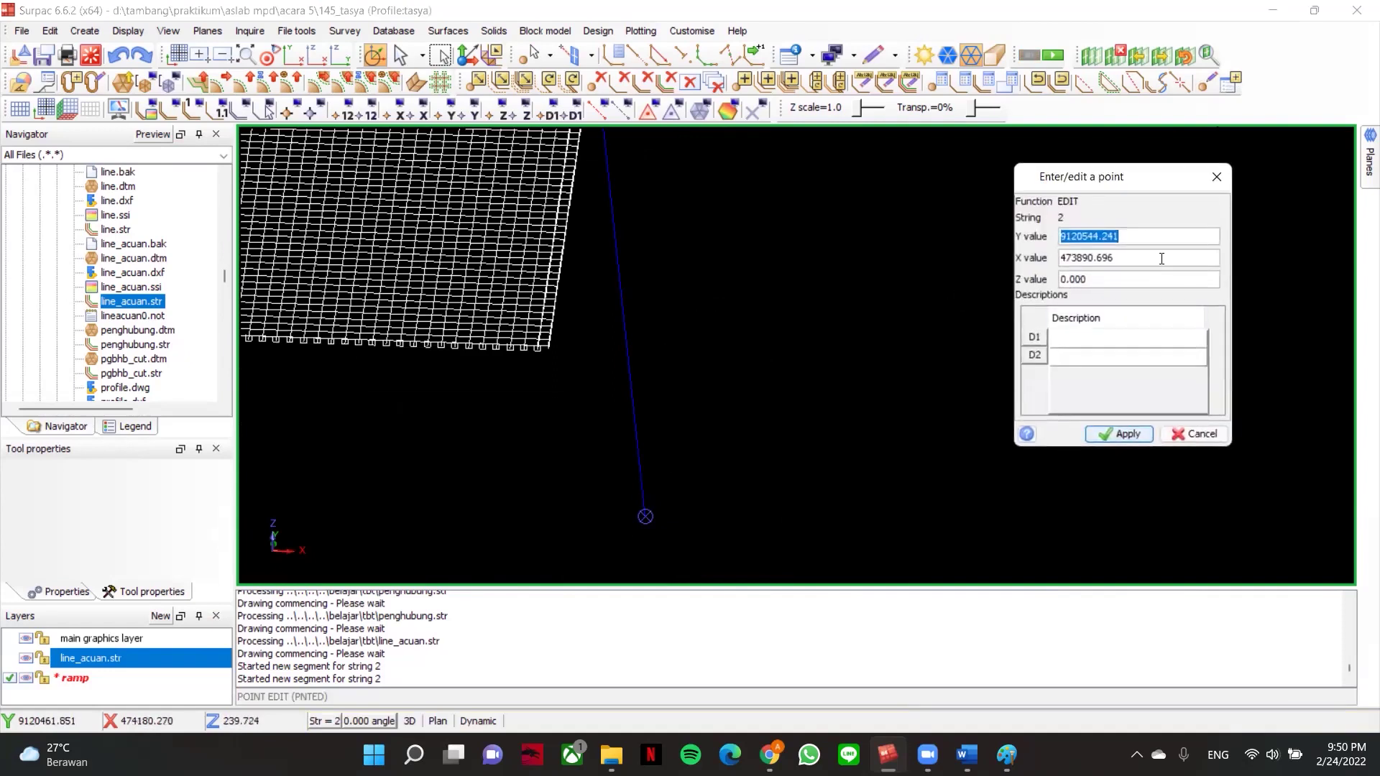
pyautogui.click(1114, 280)
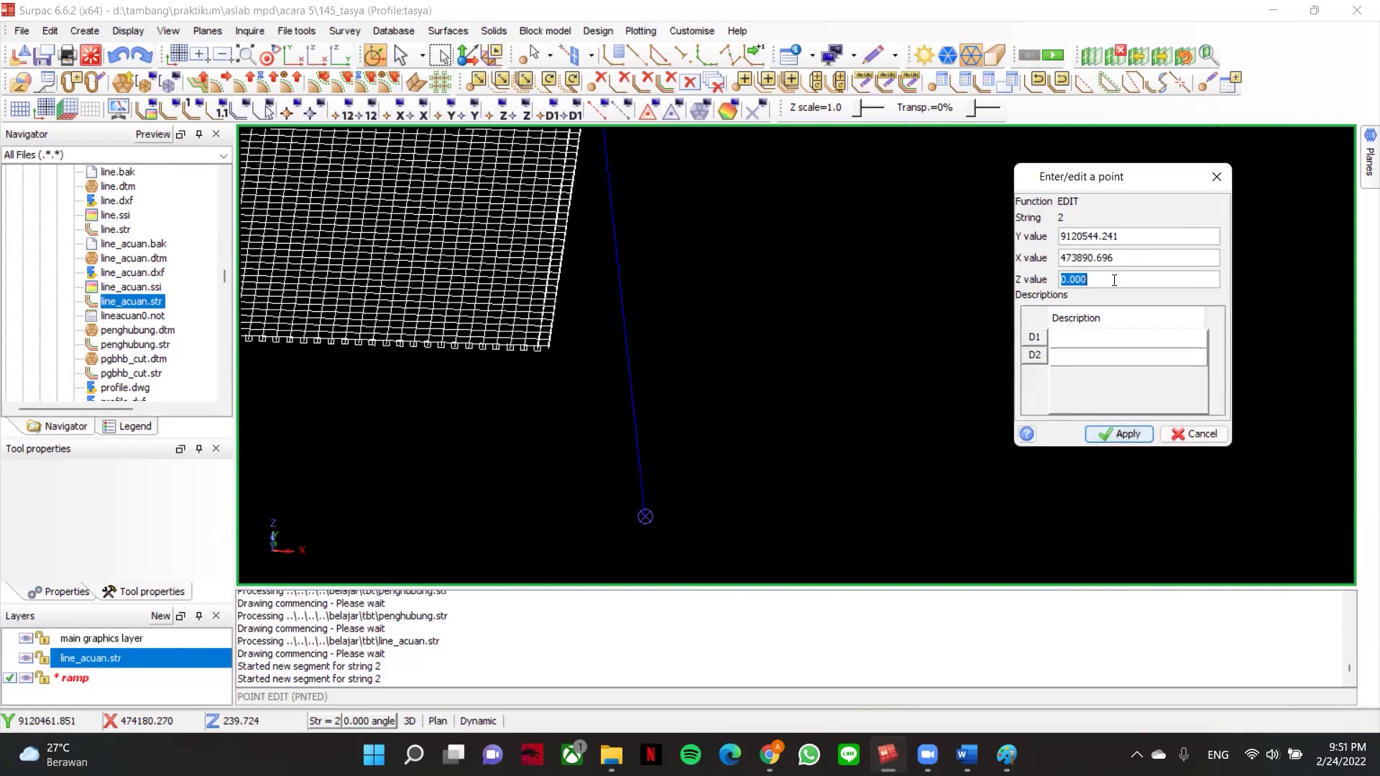
# - Switch to Chrome, calculate 3/40 in the Desmos scientific calculator in a new tab, and return to Surpac
pyautogui.moveTo(769, 755)
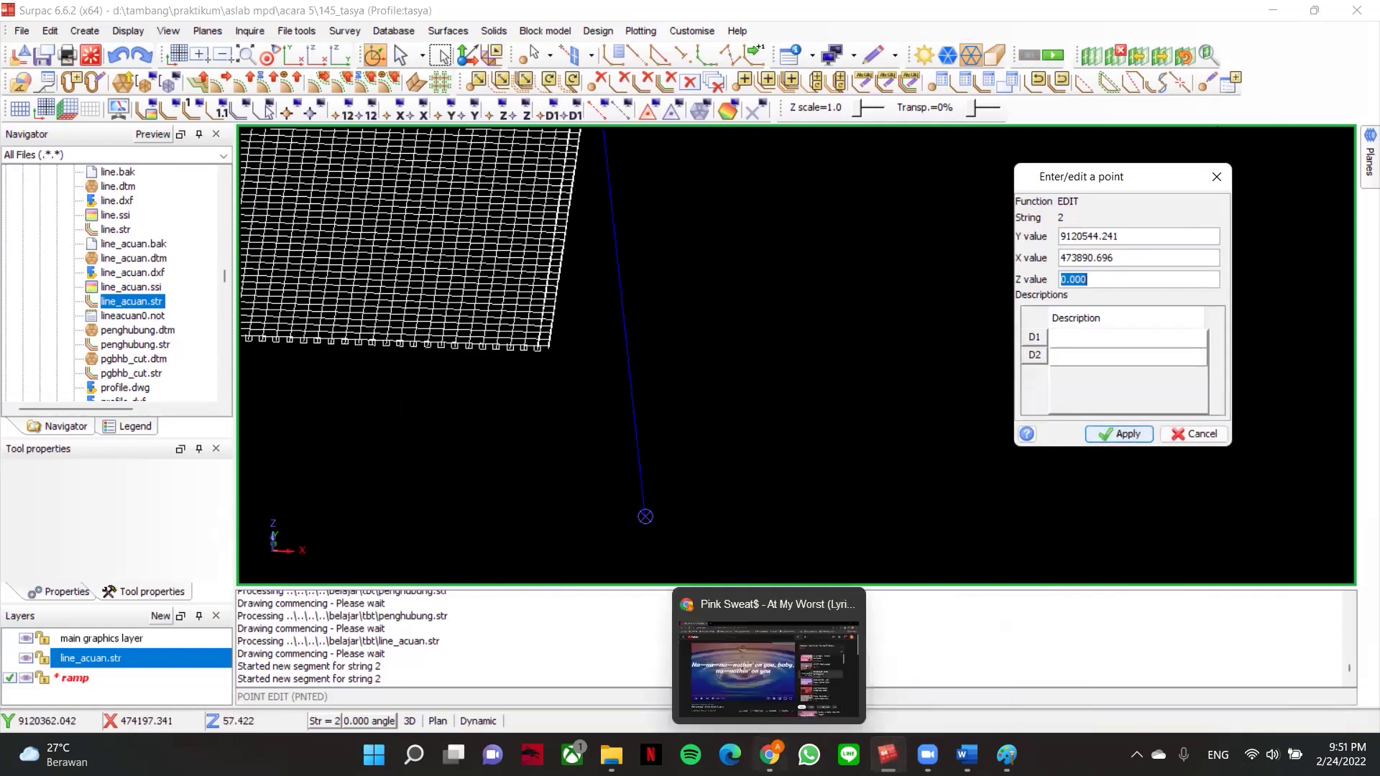
pyautogui.click(769, 668)
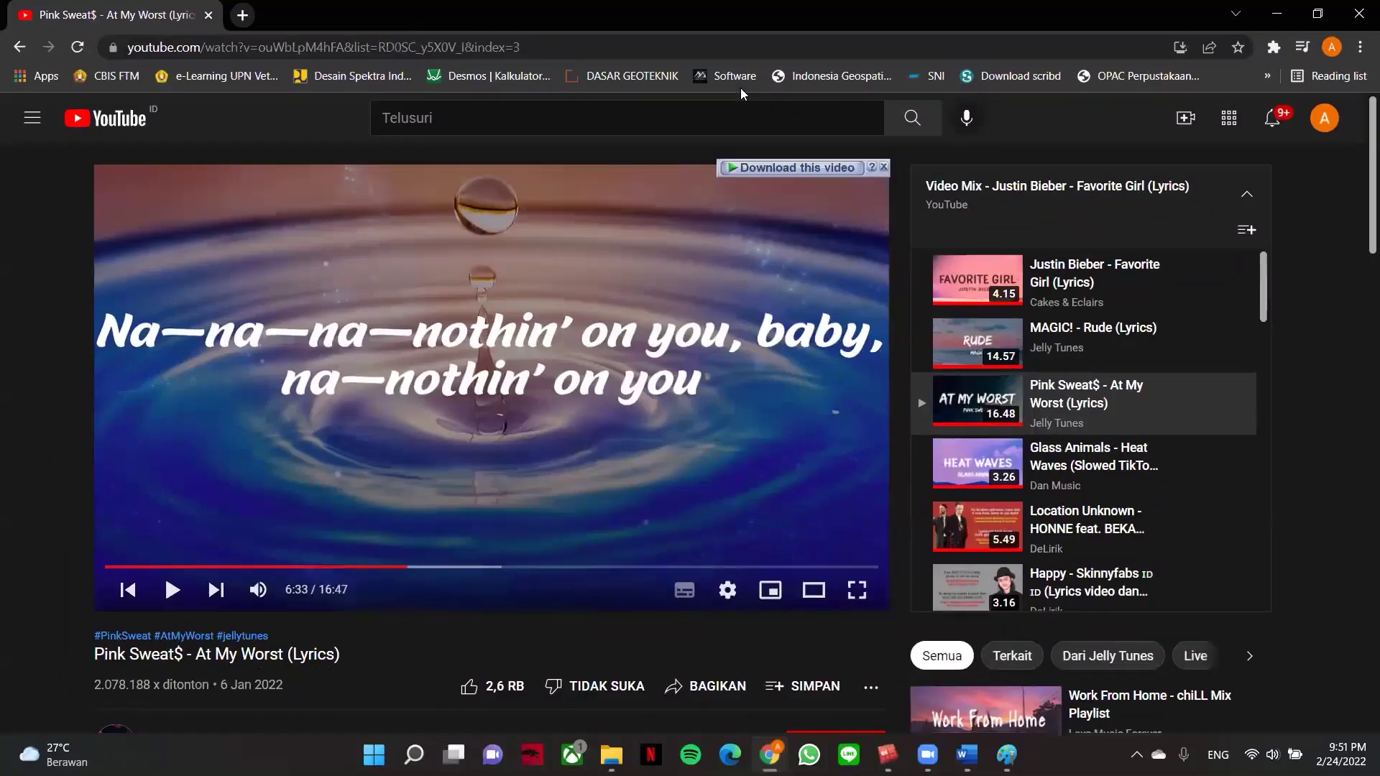
pyautogui.hotkey('ctrl', 't')
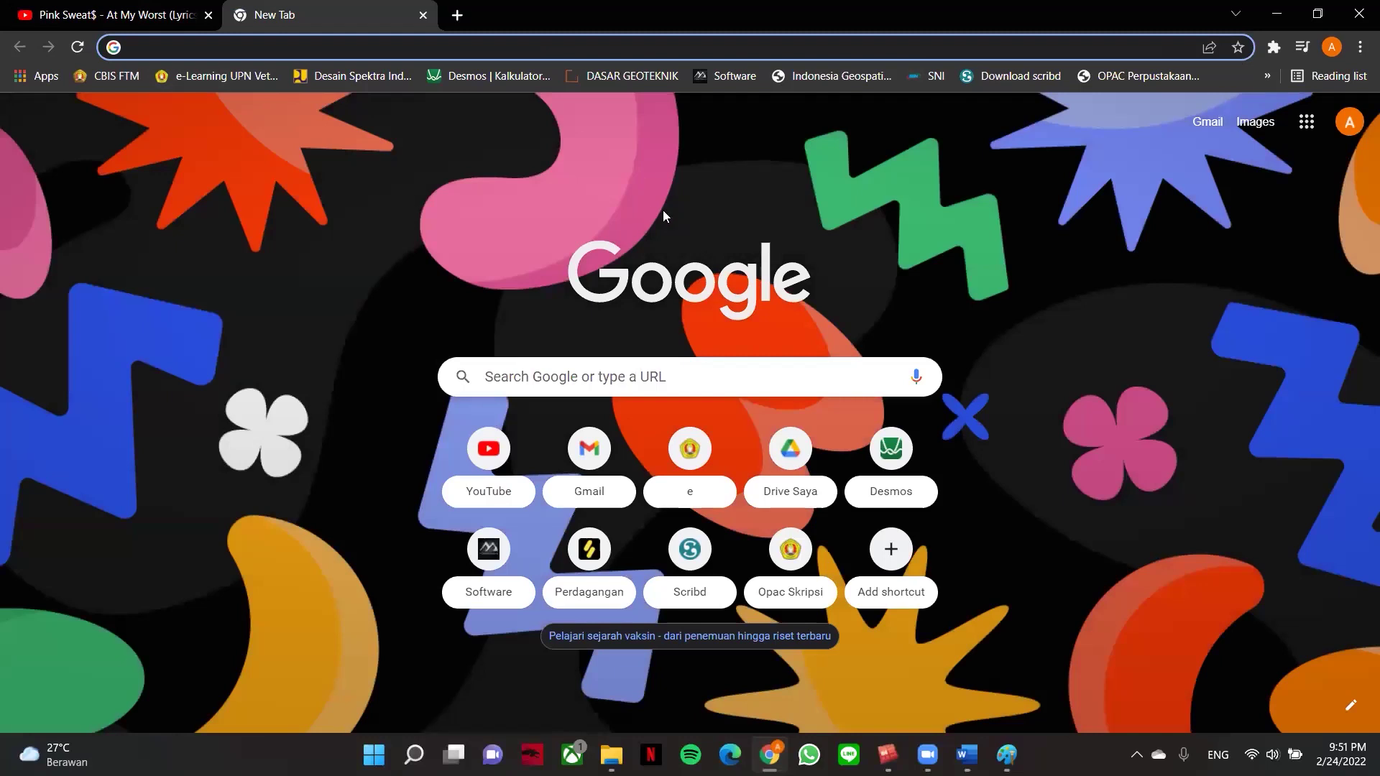
pyautogui.click(497, 76)
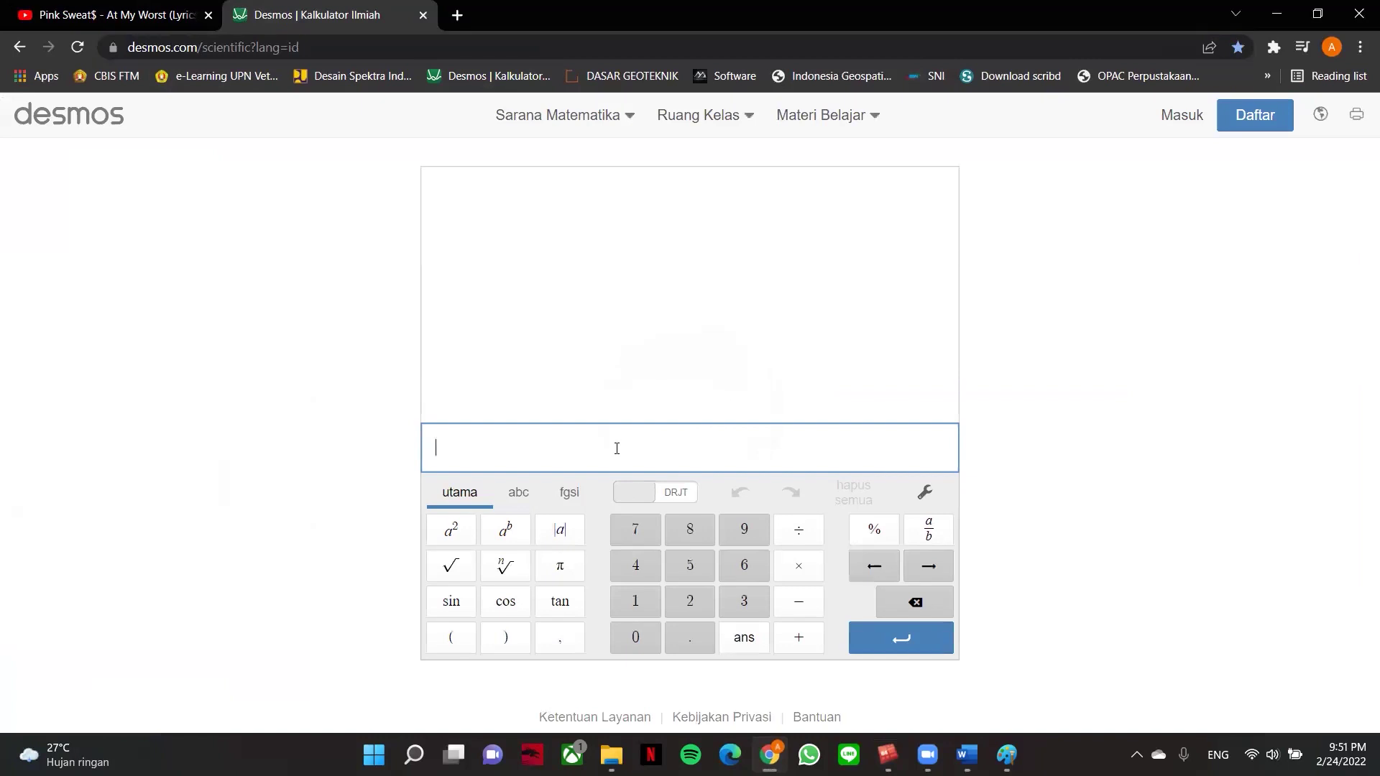
pyautogui.write('3/')
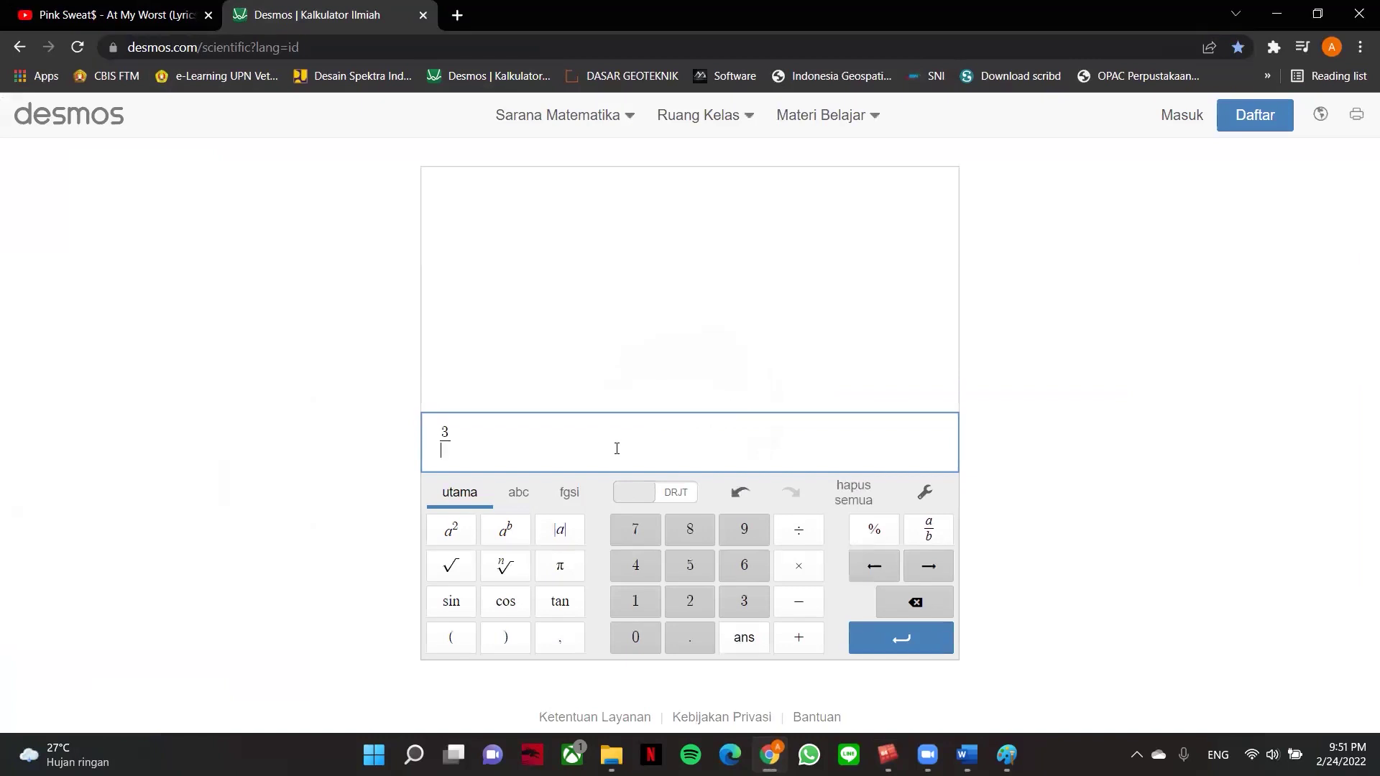
pyautogui.write('40')
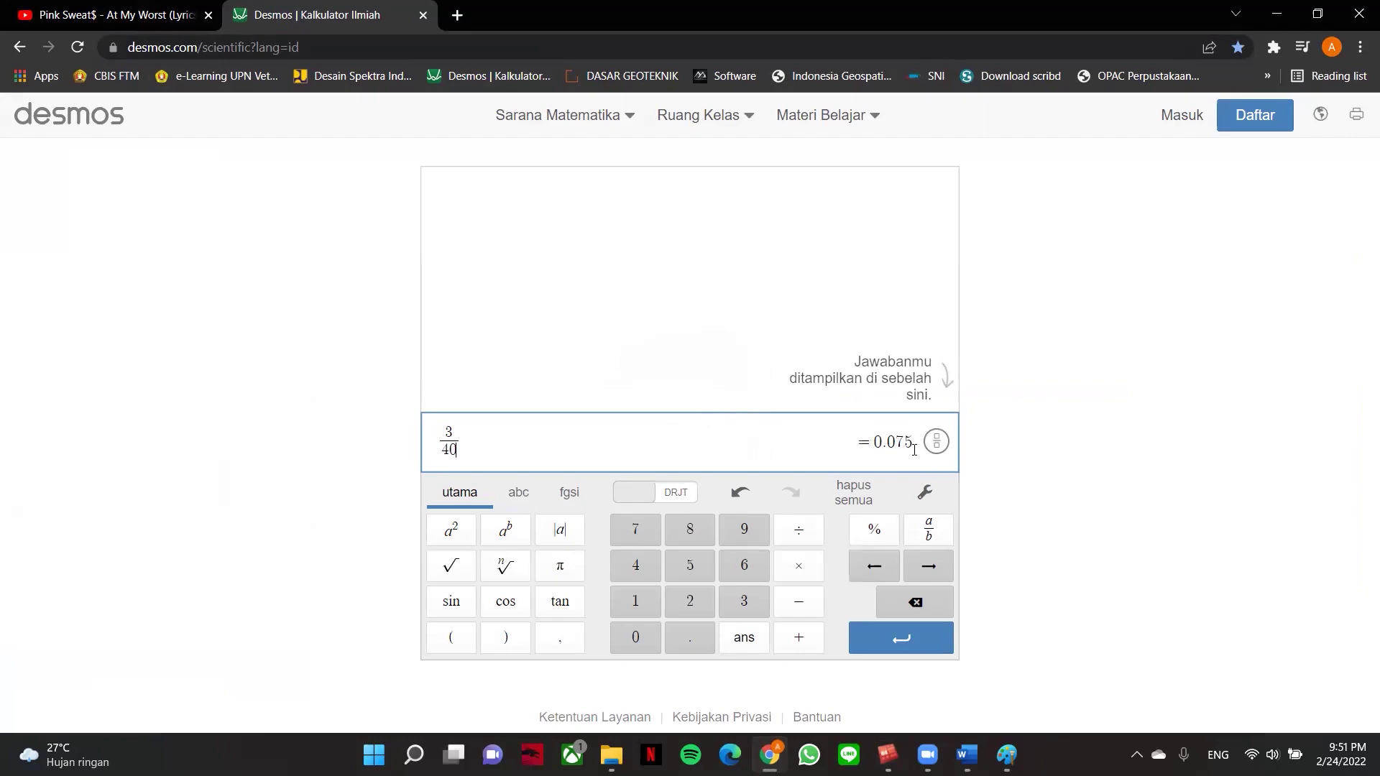
pyautogui.hotkey('alt', 'Tab')
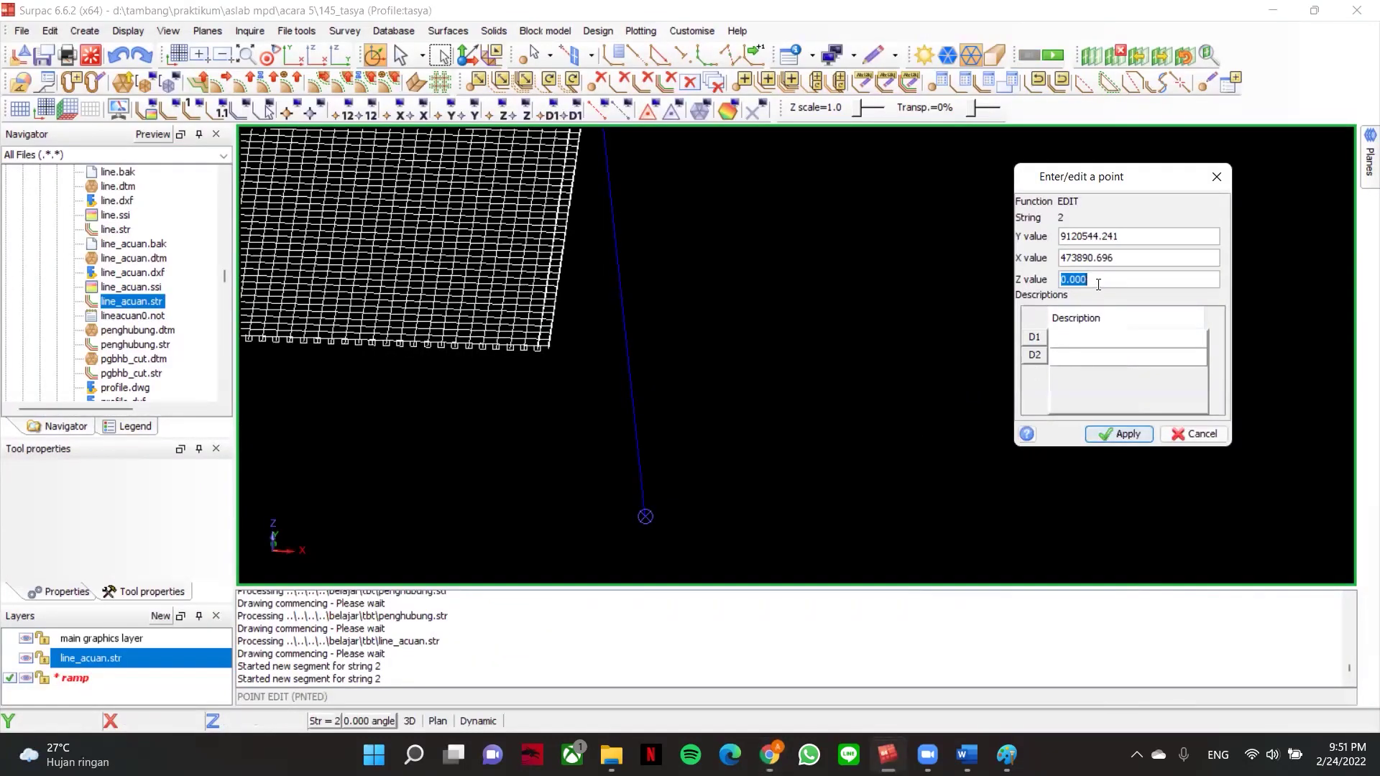
# - Set the end point's Z value to near the grid's elevation, and check the ramp segment from the side
pyautogui.write('4')
pyautogui.click(1119, 434)
pyautogui.click(719, 267)
pyautogui.click(1217, 177)
pyautogui.moveTo(731, 269); pyautogui.dragTo(731, 284)
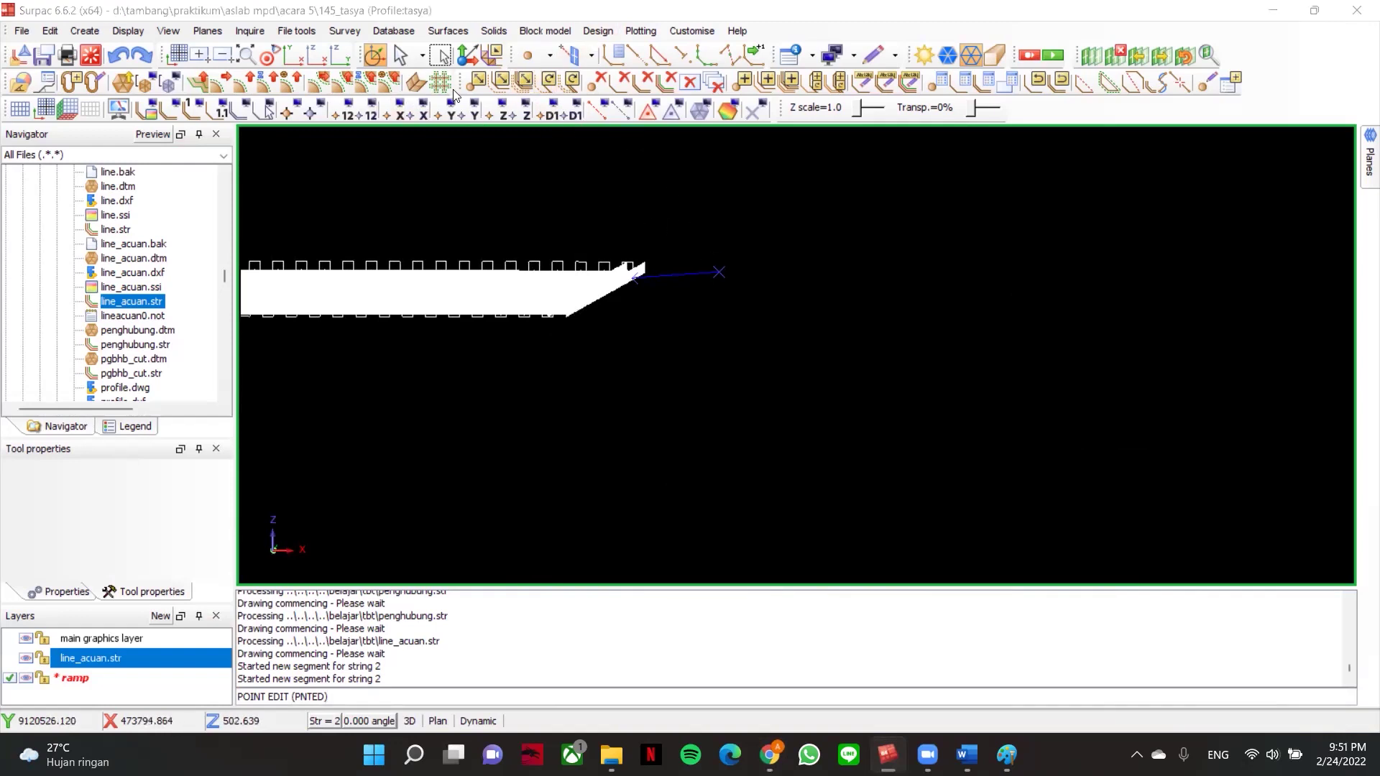
# - Return to plan view and hide the line_acuan.str layer, leaving only the ramp line displayed
pyautogui.write('p')
pyautogui.press('Return')
pyautogui.scroll(-3, 740, 323)
pyautogui.scroll(5, 739, 324)
pyautogui.scroll(3, 784, 256)
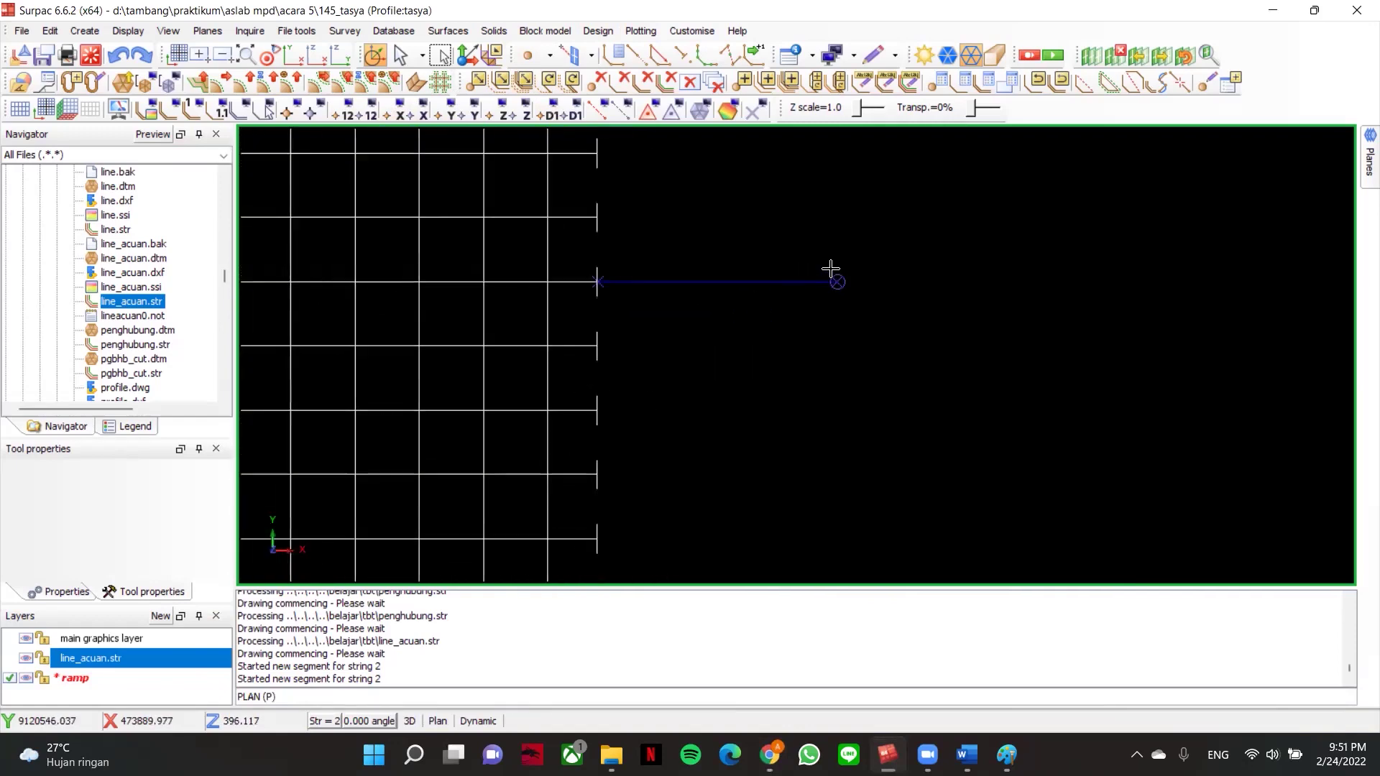
pyautogui.scroll(-3, 746, 231)
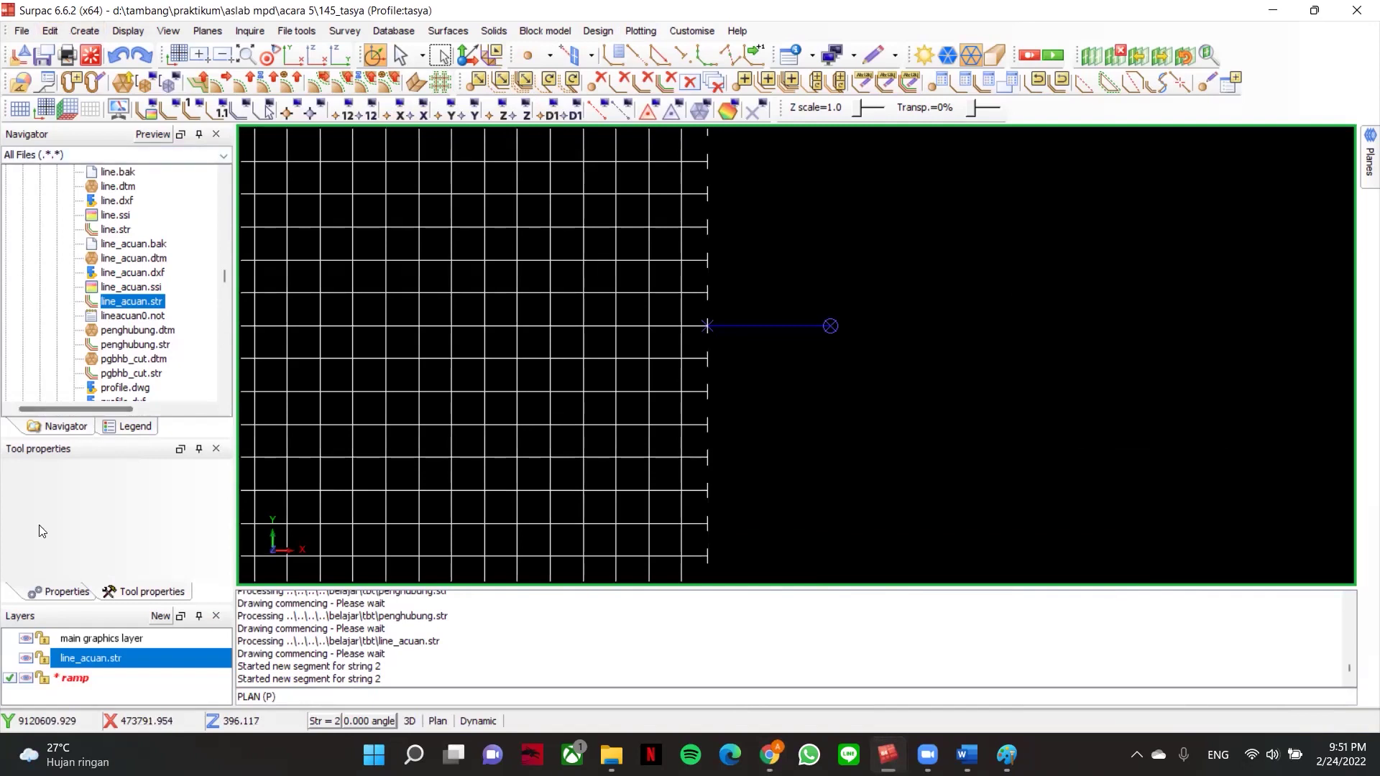
pyautogui.click(25, 659)
pyautogui.moveTo(793, 332); pyautogui.dragTo(702, 309, button='middle')
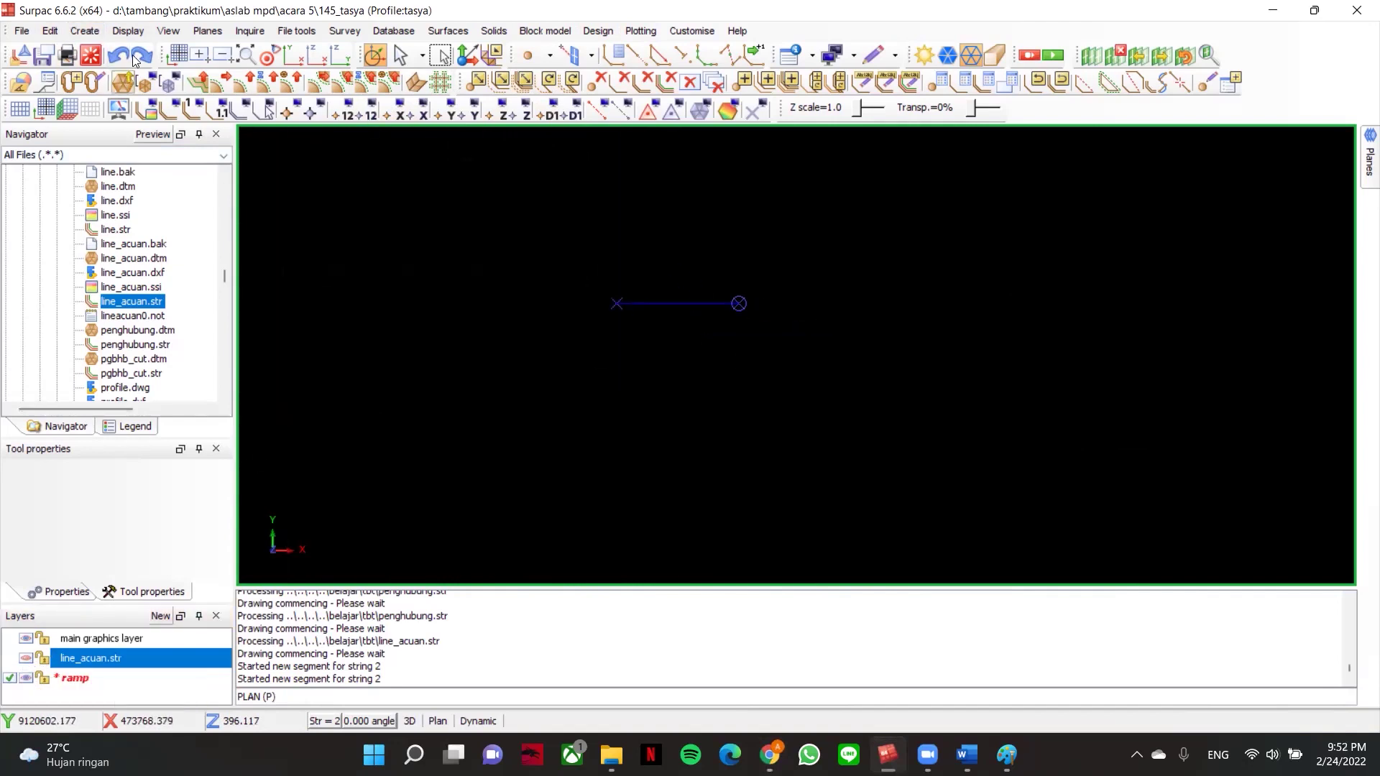
# - Start a curve at segment end, with the ramp line's western point as first tangent point and its eastern point as second
pyautogui.click(123, 33)
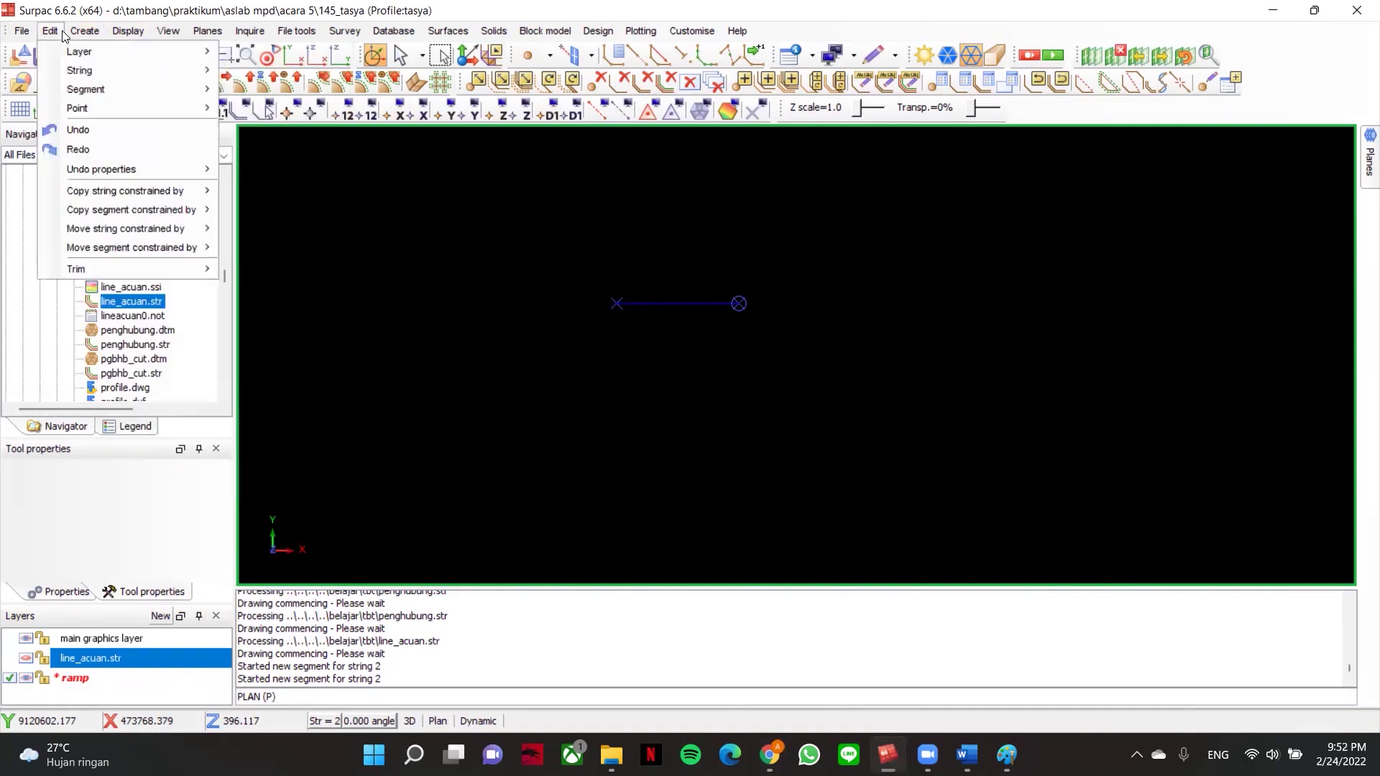
pyautogui.moveTo(86, 35)
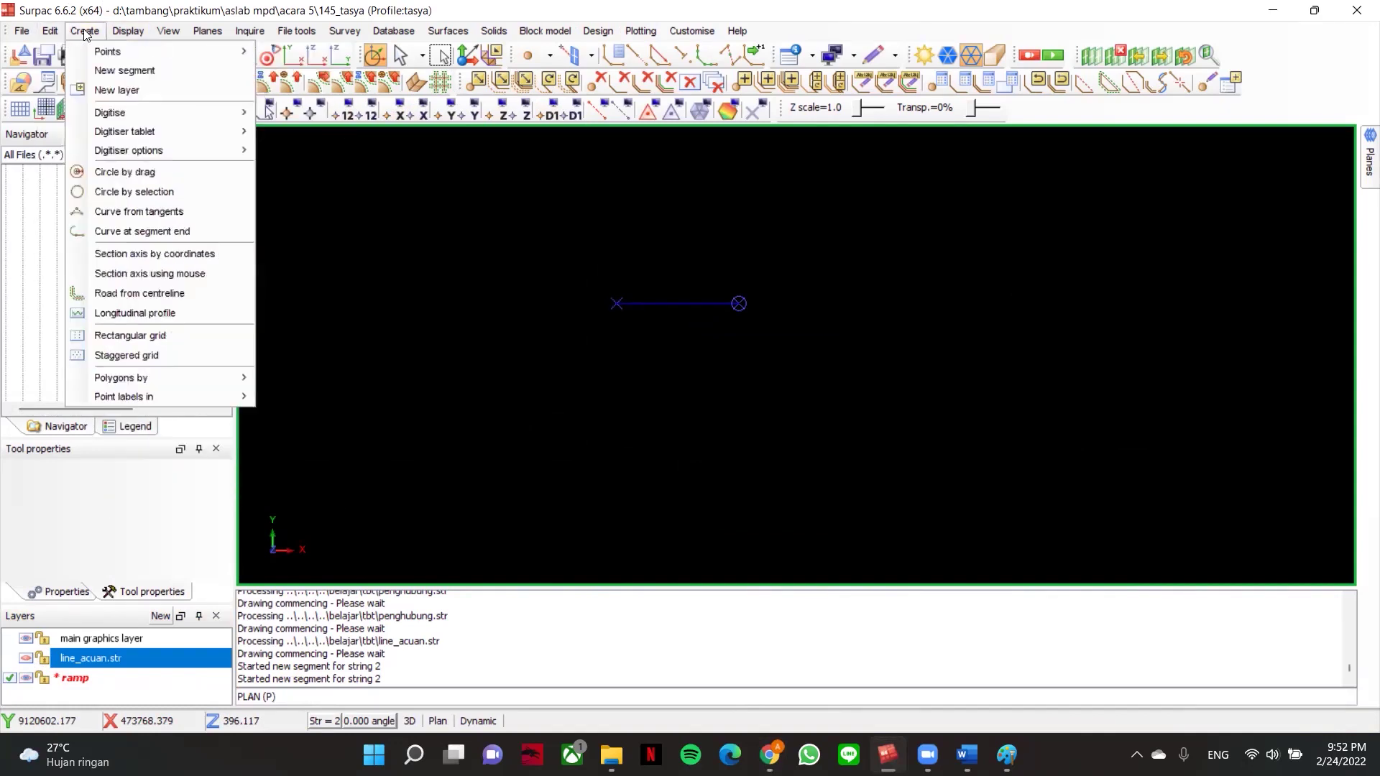
pyautogui.click(123, 235)
pyautogui.scroll(1, 791, 304)
pyautogui.scroll(1, 710, 297)
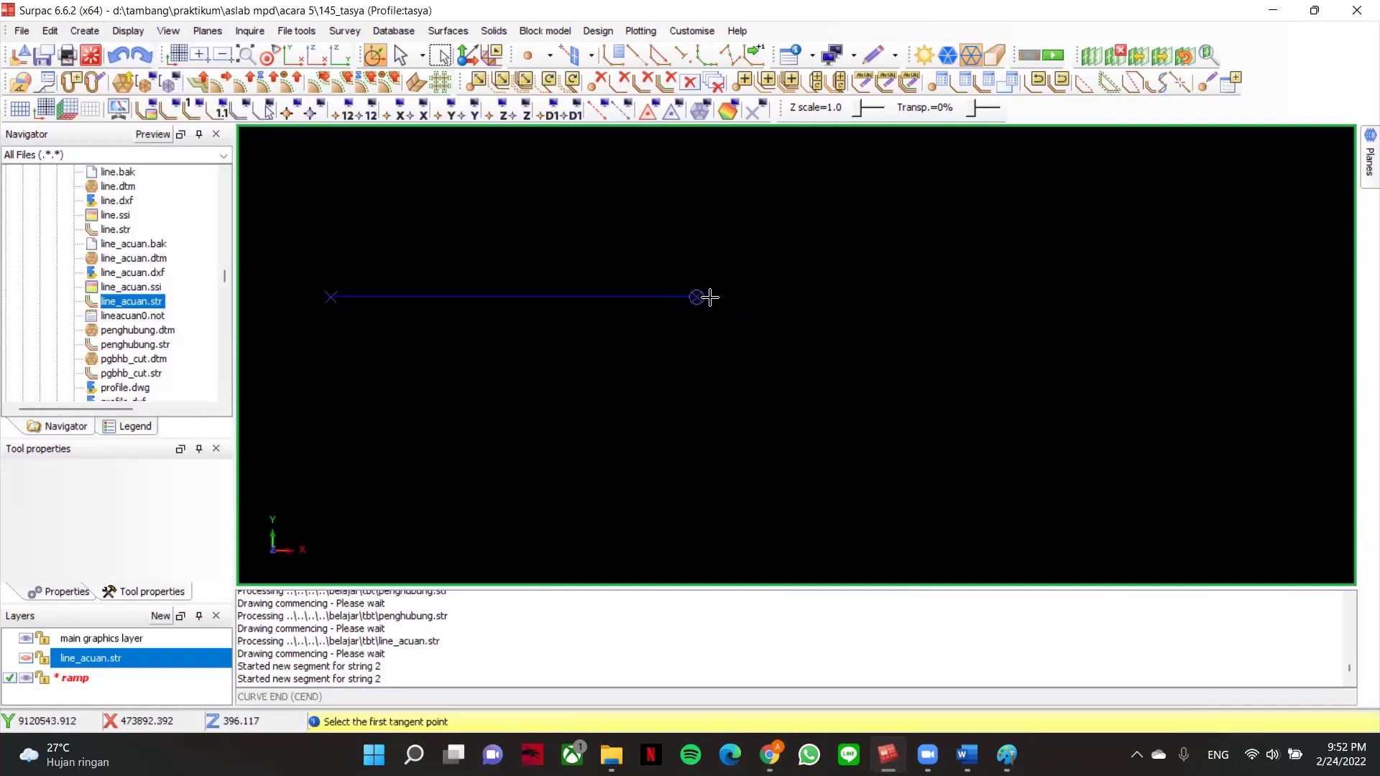
pyautogui.click(331, 287)
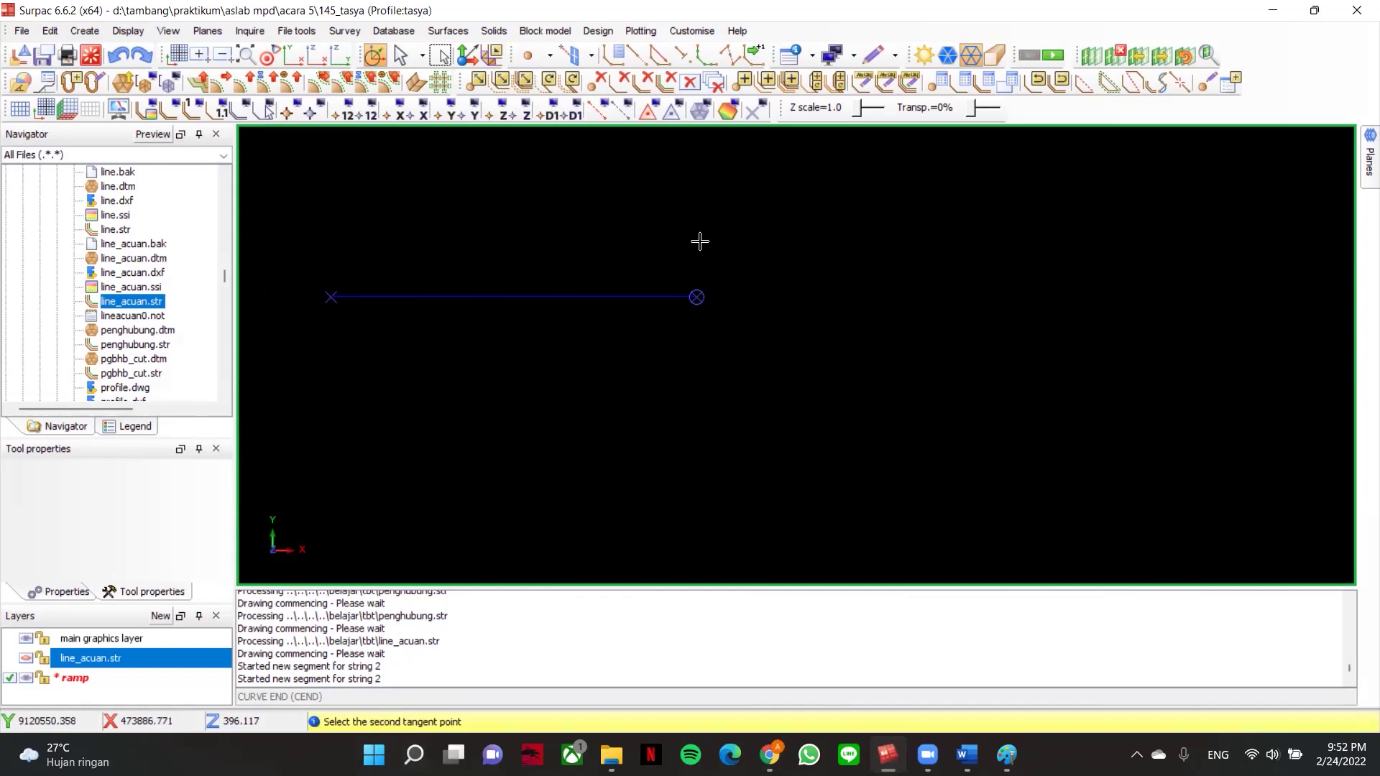
pyautogui.click(701, 294)
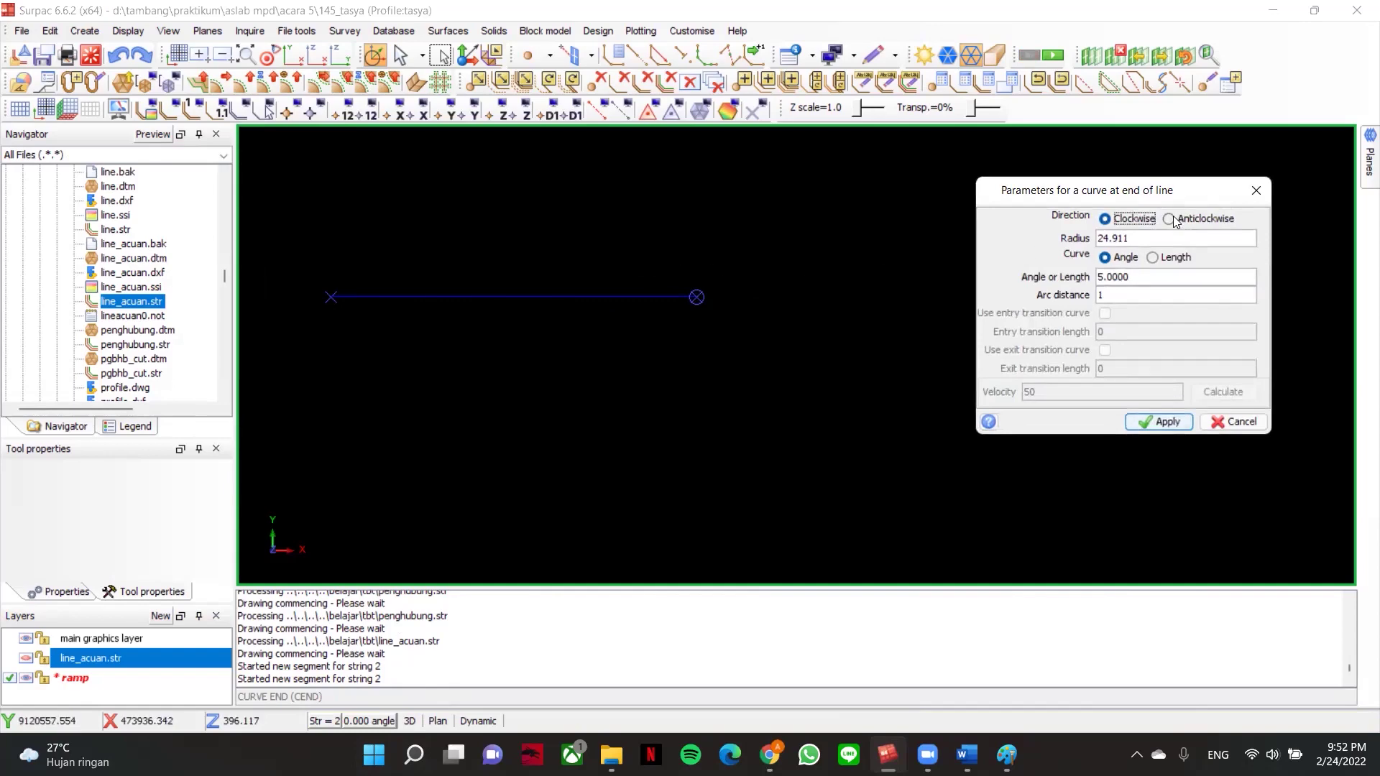
# - Switch to Paint, start a blank canvas without saving, and sketch a horizontal line with curved arrows turning down and up from its right end
pyautogui.hotkey('alt', 'Tab')
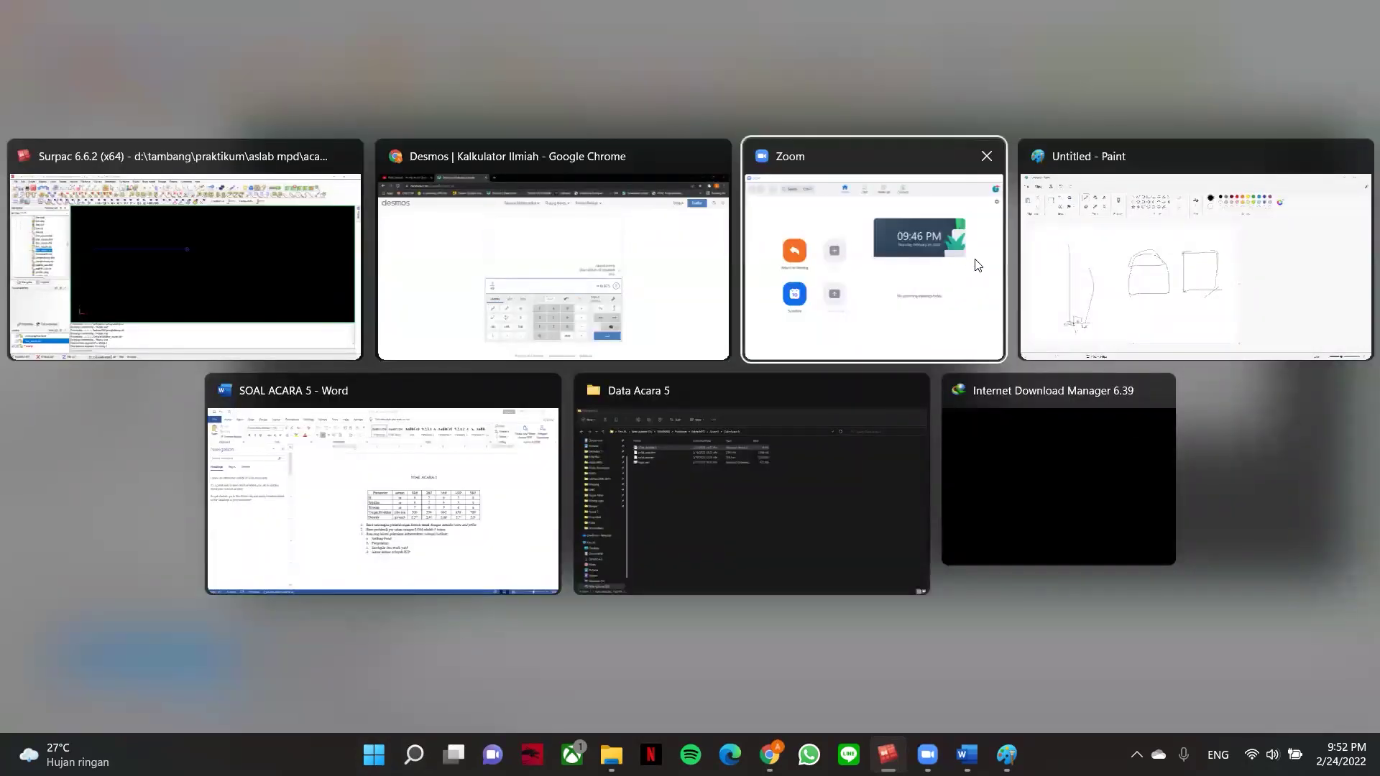
pyautogui.hotkey('alt', 'Tab')
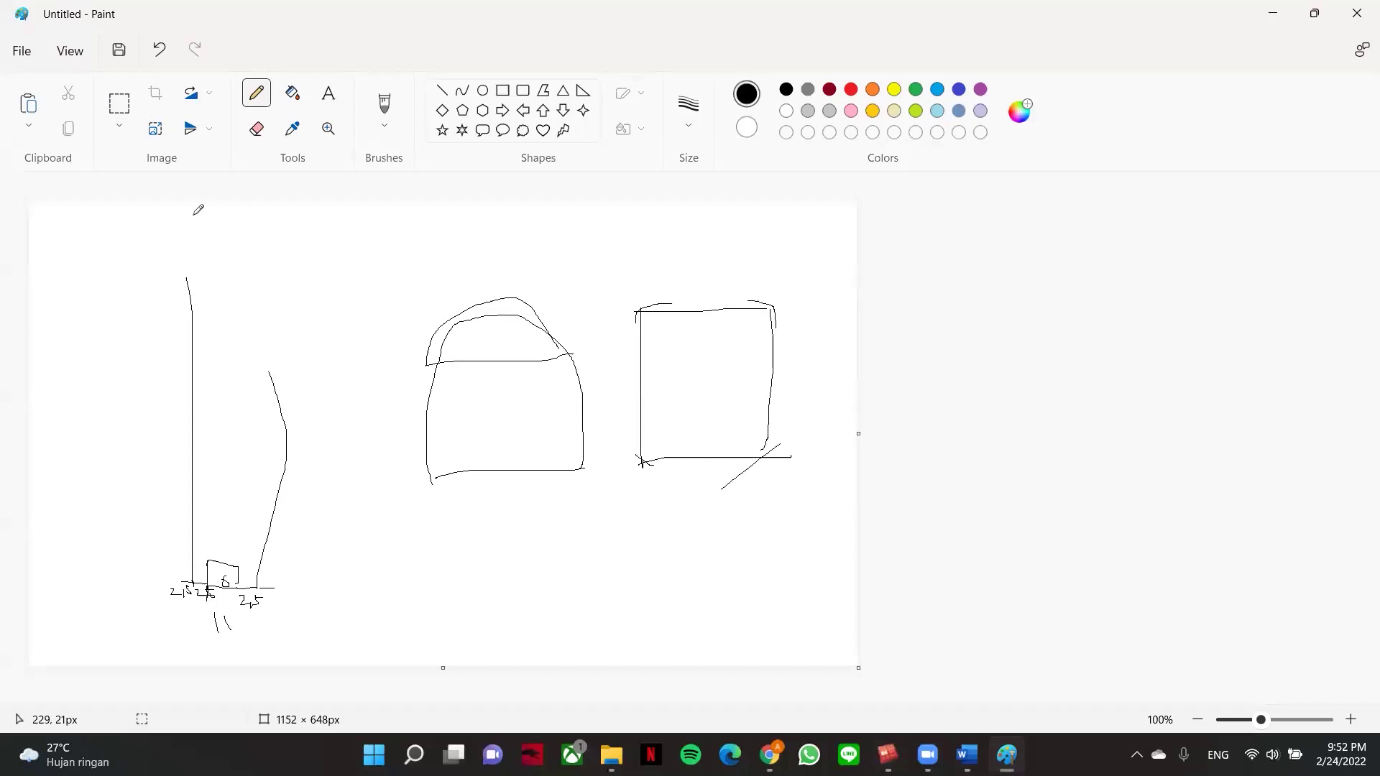
pyautogui.hotkey('ctrl', 'n')
pyautogui.click(716, 376)
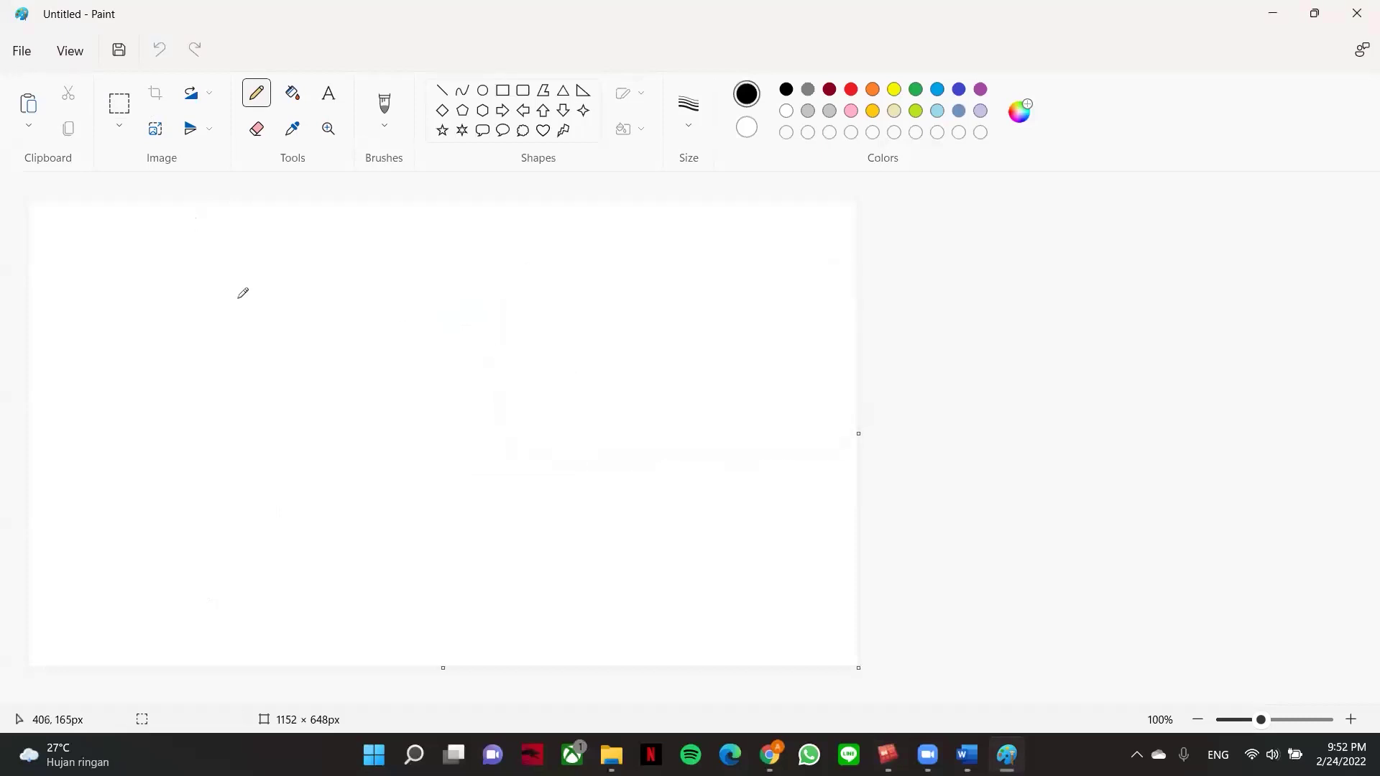
pyautogui.moveTo(144, 326); pyautogui.dragTo(485, 319)
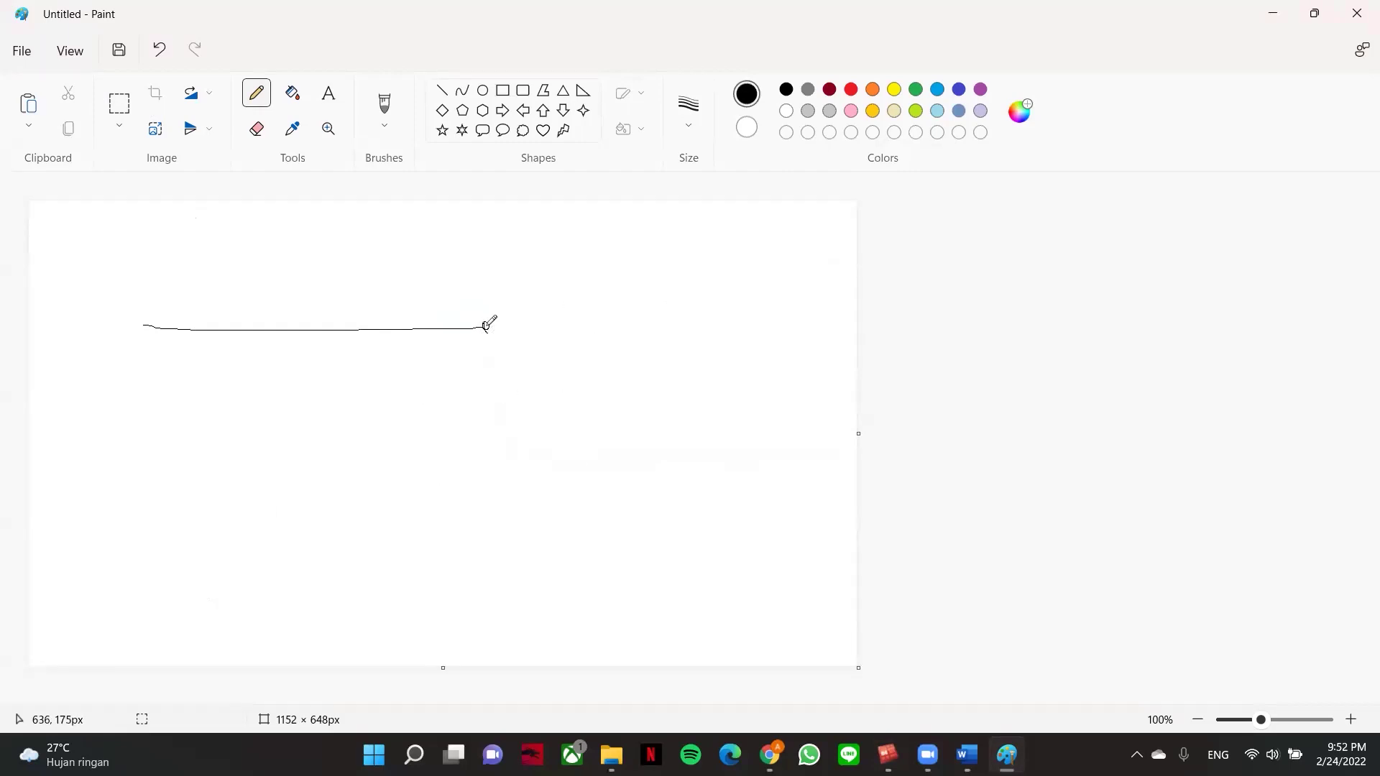
pyautogui.moveTo(486, 328)
pyautogui.mouseDown()
pyautogui.moveTo(533, 351)
pyautogui.moveTo(542, 459)
pyautogui.moveTo(496, 478)
pyautogui.moveTo(485, 494)
pyautogui.moveTo(505, 507)
pyautogui.mouseUp()
pyautogui.moveTo(503, 326)
pyautogui.mouseDown()
pyautogui.moveTo(601, 247)
pyautogui.moveTo(507, 201)
pyautogui.moveTo(515, 219)
pyautogui.mouseUp()
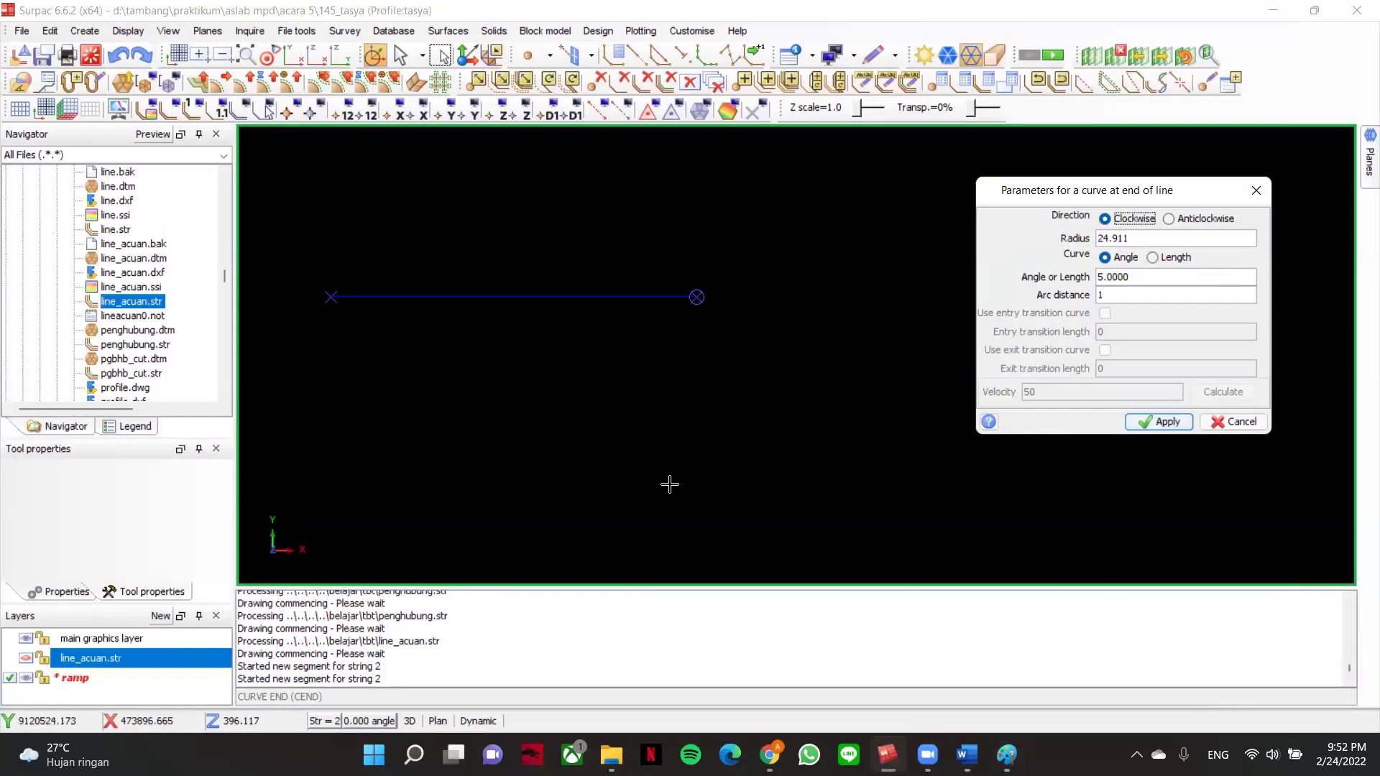
# - In Surpac, create the clockwise curve at the ramp line's end with radius 25 and angle 180
pyautogui.doubleClick(1142, 240)
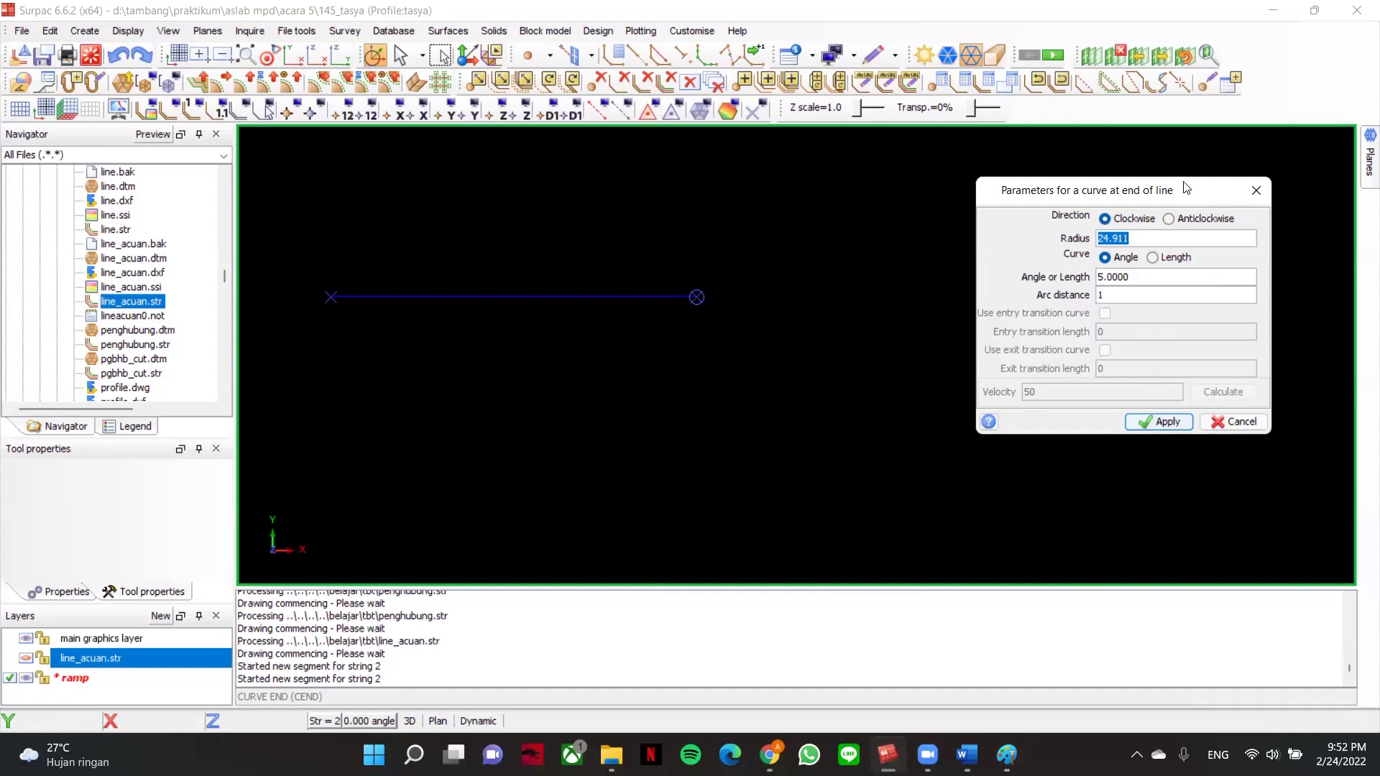
pyautogui.moveTo(1184, 183); pyautogui.dragTo(1182, 157)
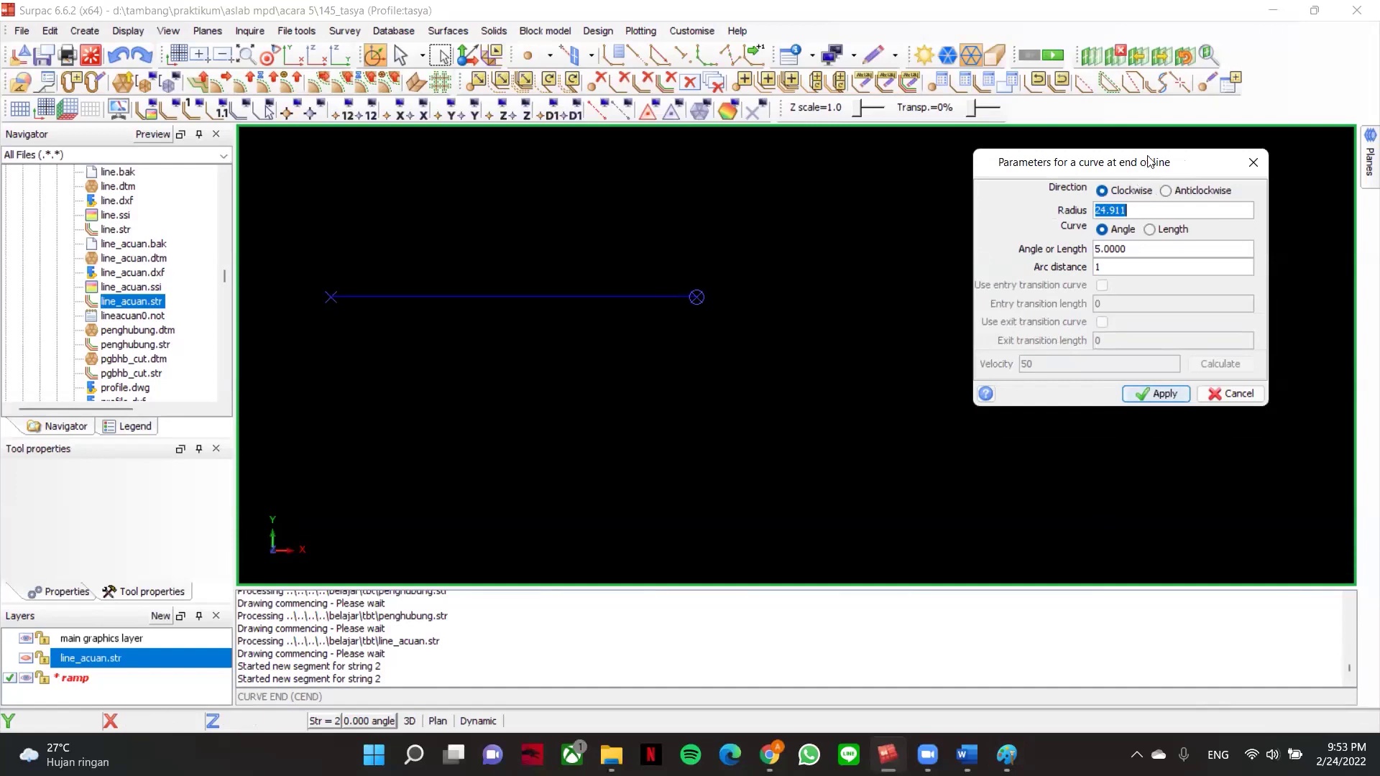
pyautogui.moveTo(1150, 161); pyautogui.dragTo(1202, 116)
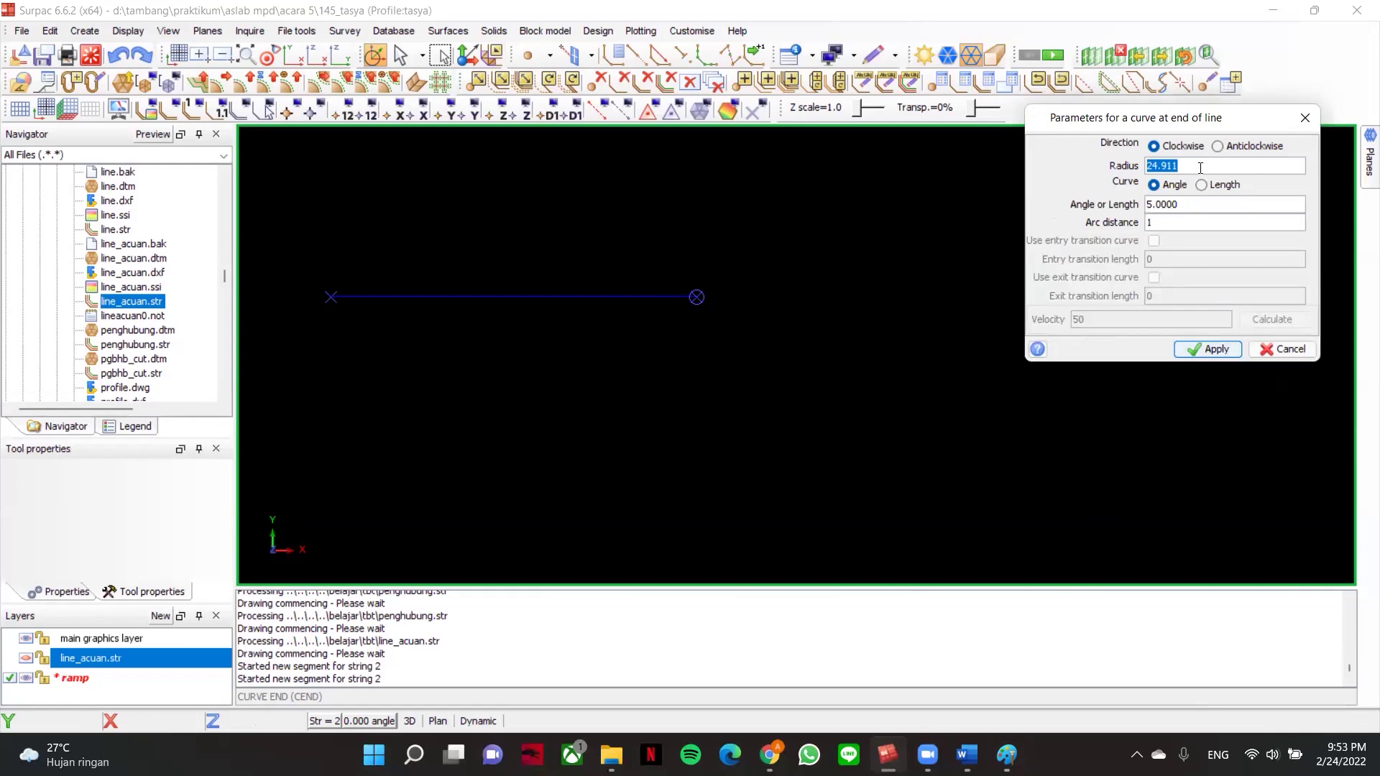
pyautogui.click(1198, 167)
pyautogui.moveTo(1180, 166)
pyautogui.mouseDown()
pyautogui.moveTo(1154, 166)
pyautogui.moveTo(1193, 164)
pyautogui.mouseUp()
pyautogui.click(1179, 166)
pyautogui.moveTo(1147, 166); pyautogui.dragTo(1212, 167)
pyautogui.write('25')
pyautogui.click(1188, 206)
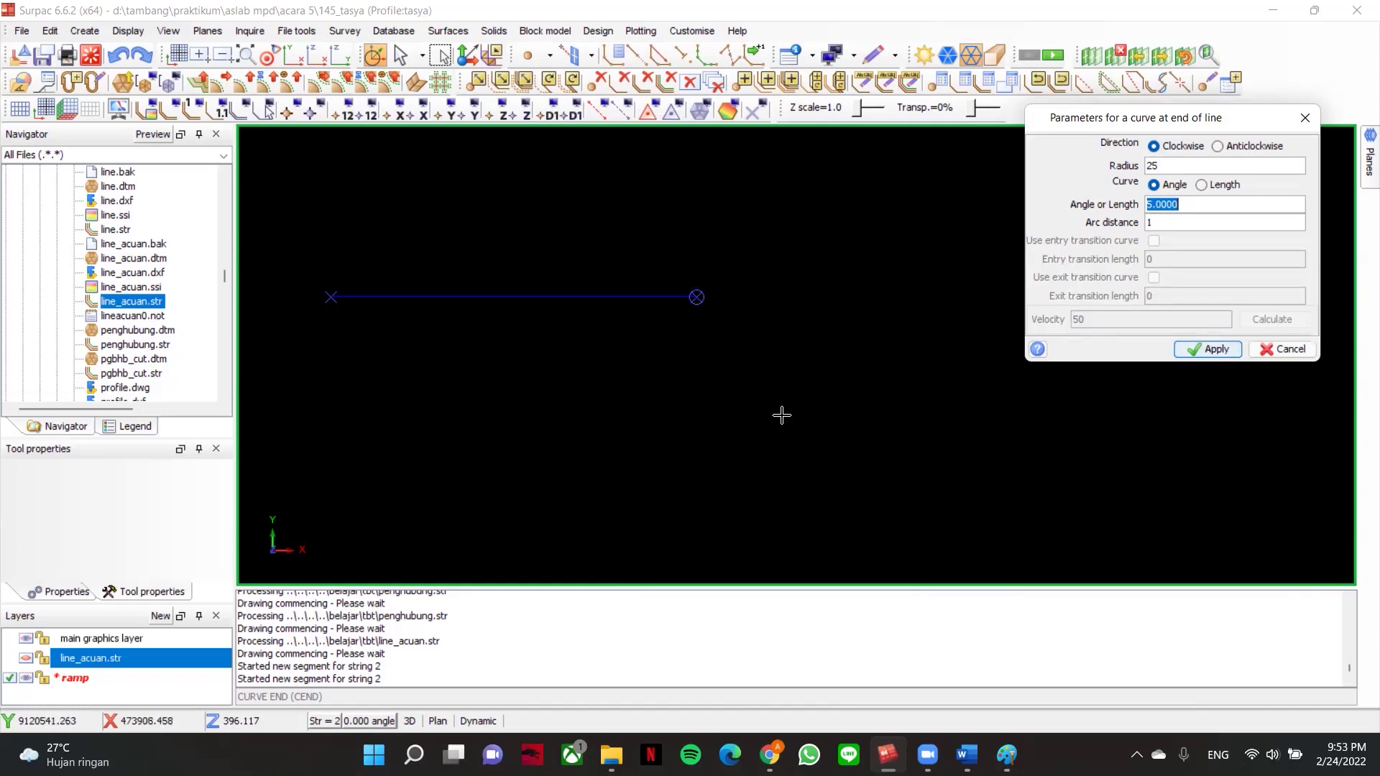
pyautogui.write('180')
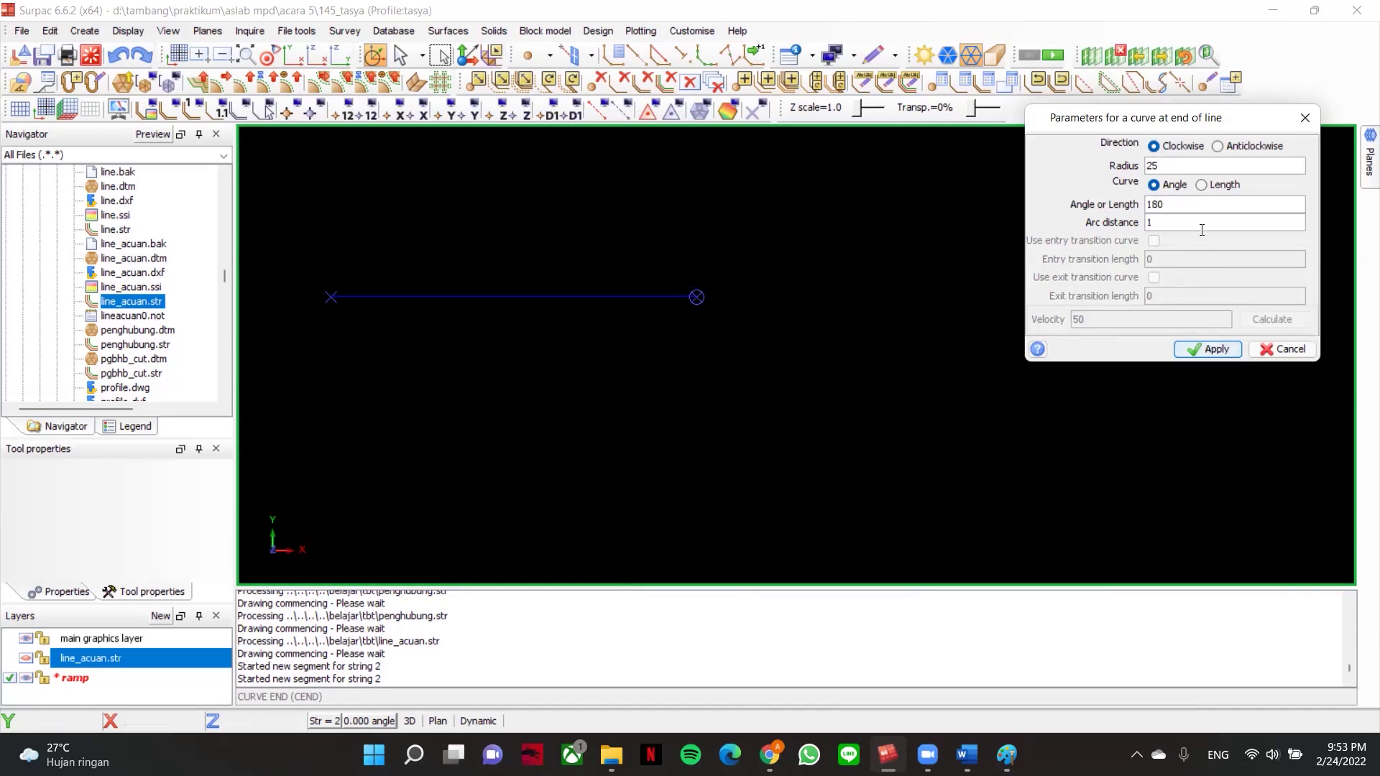
pyautogui.click(1208, 349)
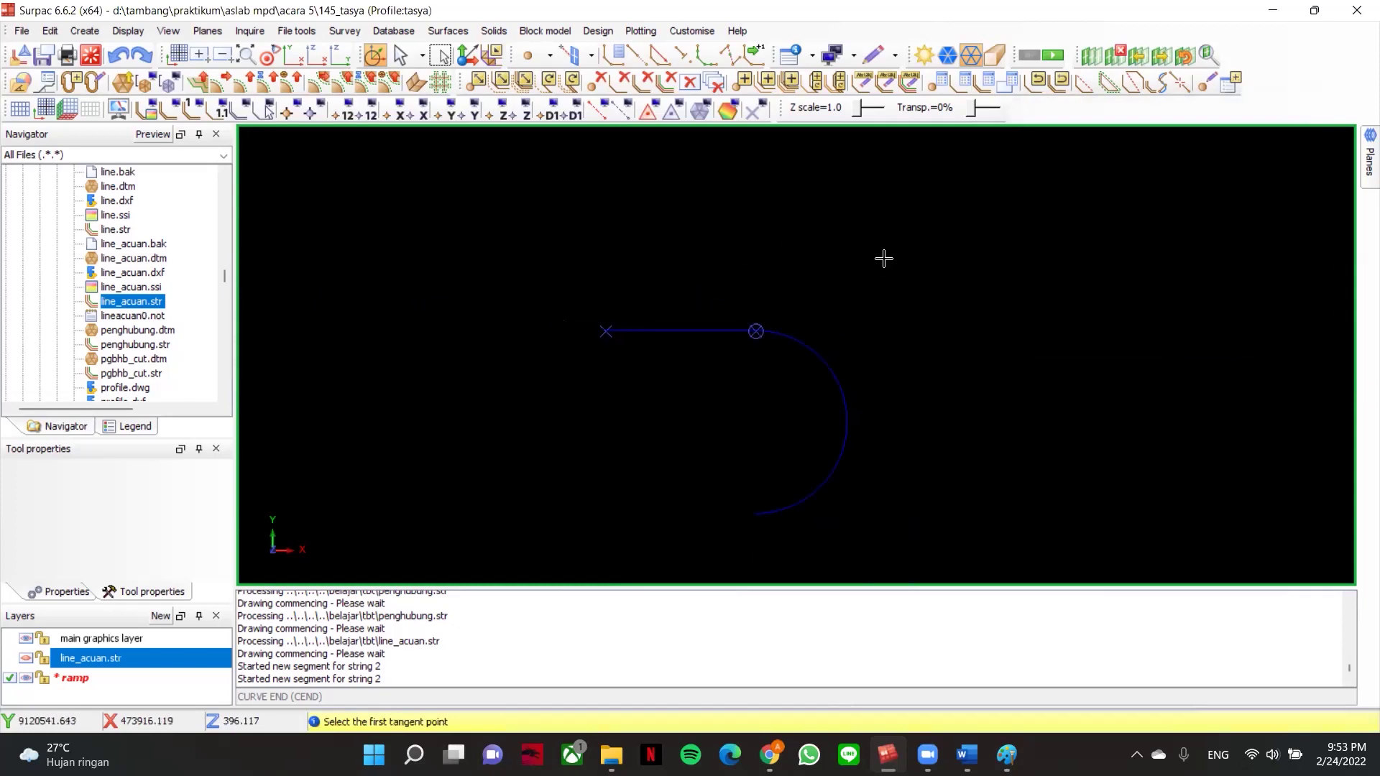
# - Try to digitise a freehand straight segment southwest from the curve's lower end
pyautogui.moveTo(835, 332); pyautogui.dragTo(877, 276, button='middle')
pyautogui.scroll(2, 855, 334)
pyautogui.moveTo(850, 333); pyautogui.dragTo(1012, 308, button='middle')
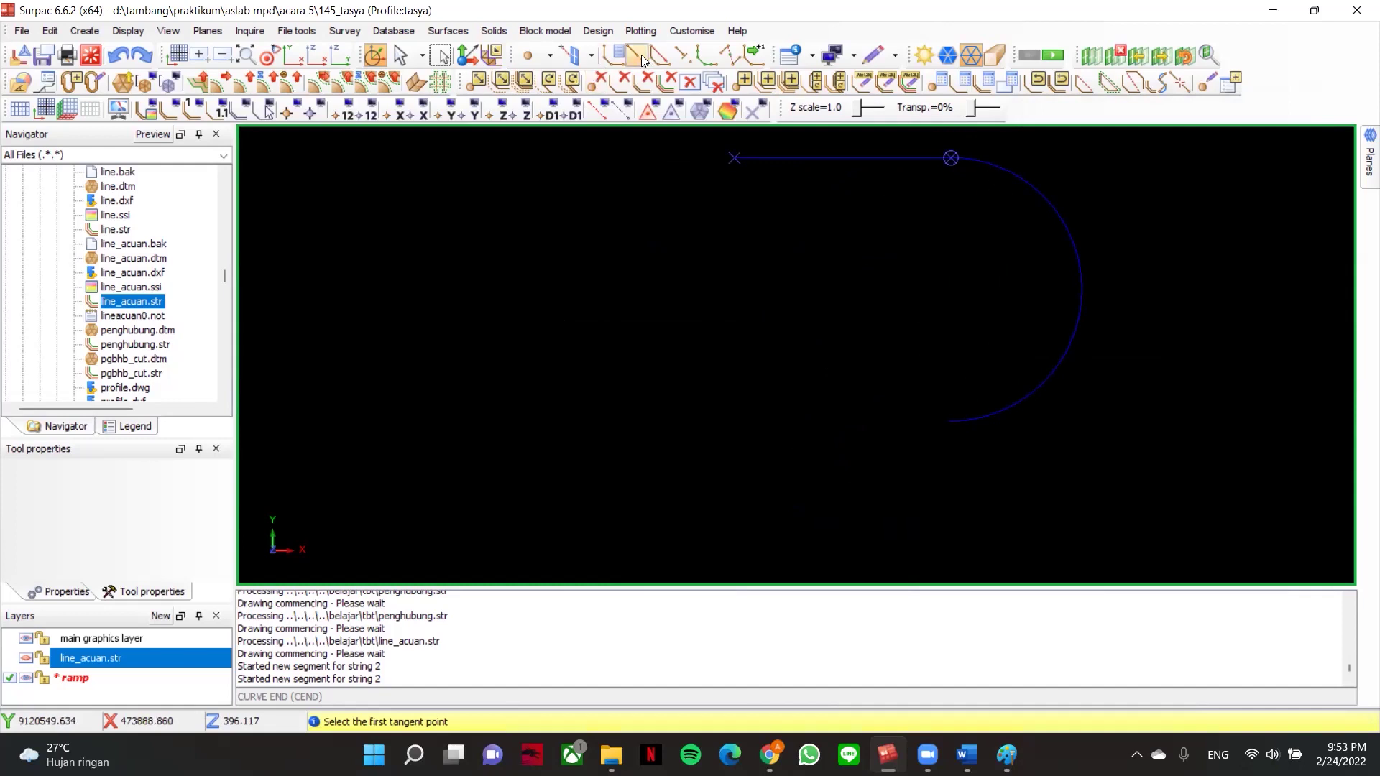
pyautogui.click(642, 61)
pyautogui.click(668, 516)
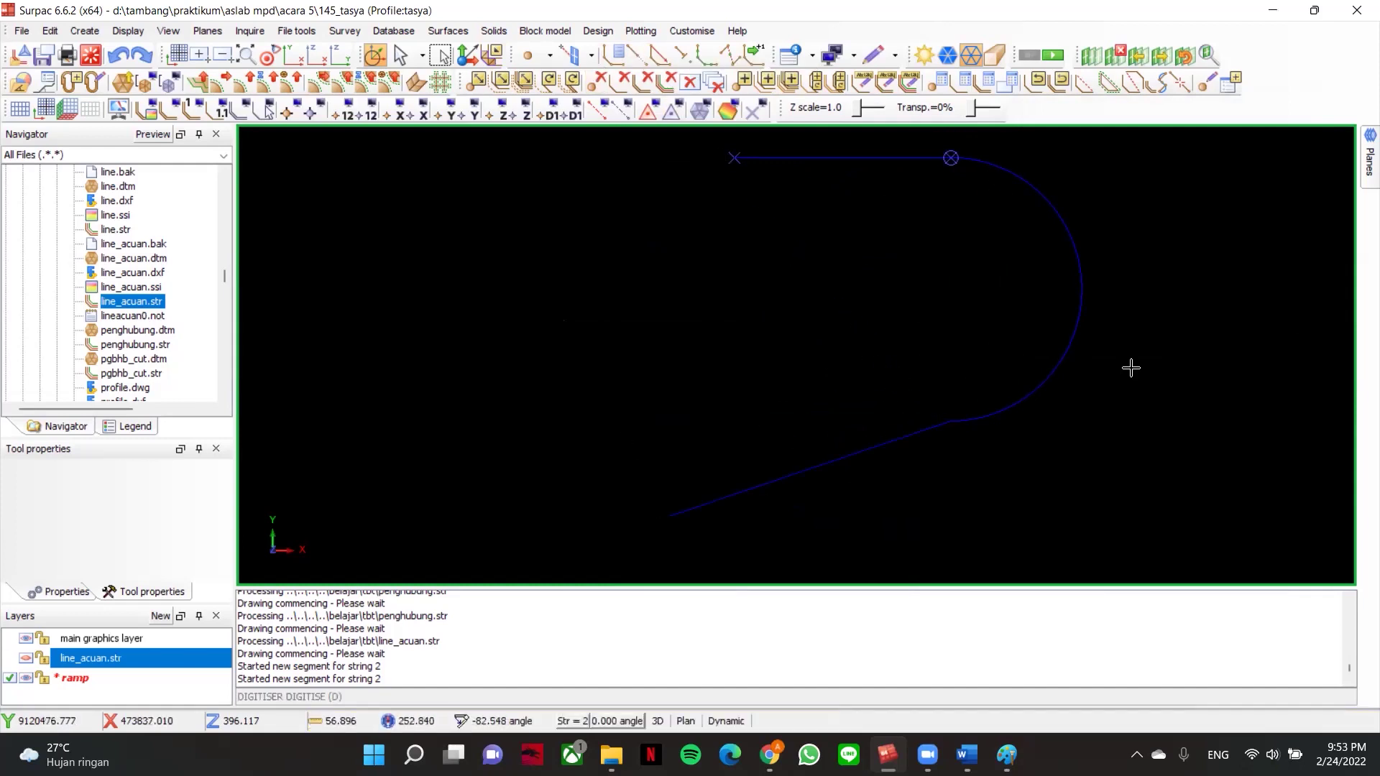
# - Try to lay out a straight segment west from the curve's lower end using angle and distance snapping
pyautogui.rightClick(742, 346)
pyautogui.click(817, 423)
pyautogui.scroll(-1, 457, 396)
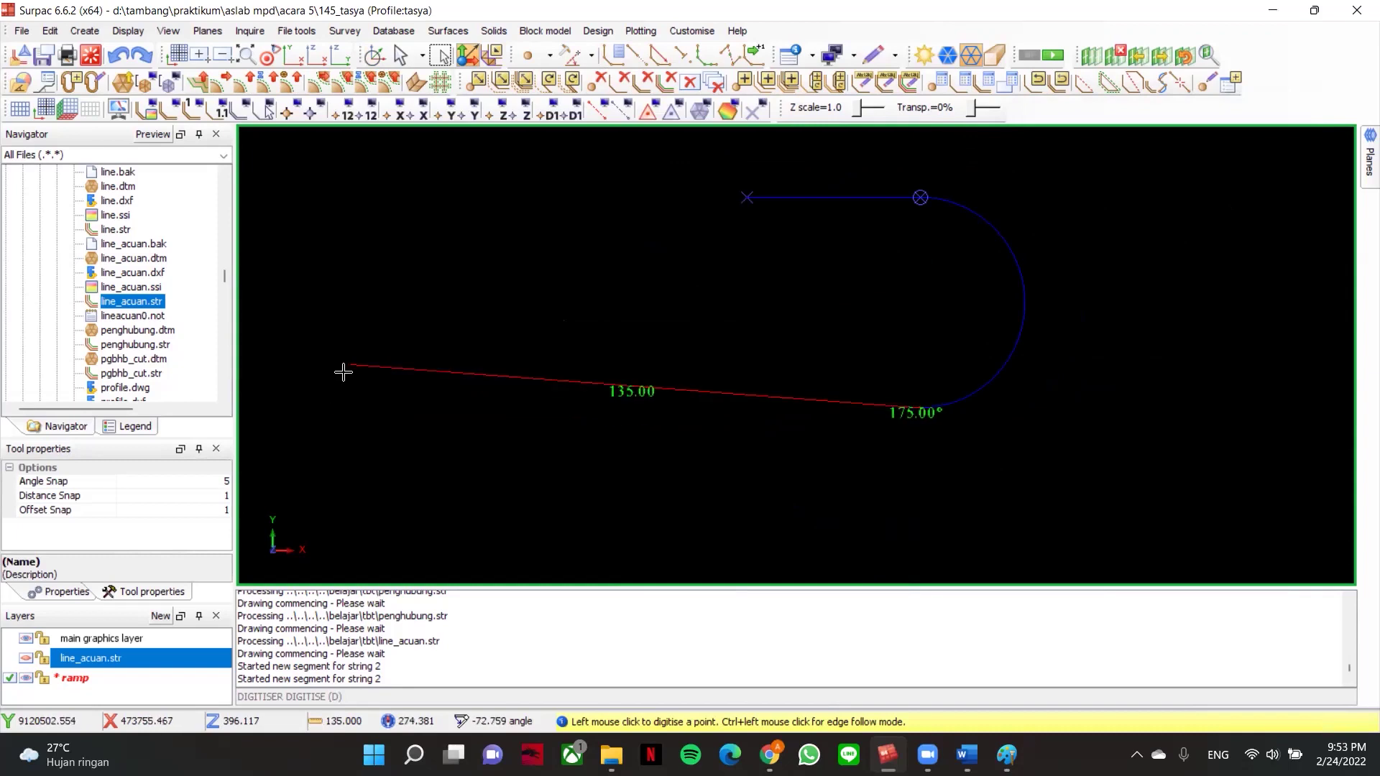
pyautogui.moveTo(331, 392); pyautogui.dragTo(409, 402, button='middle')
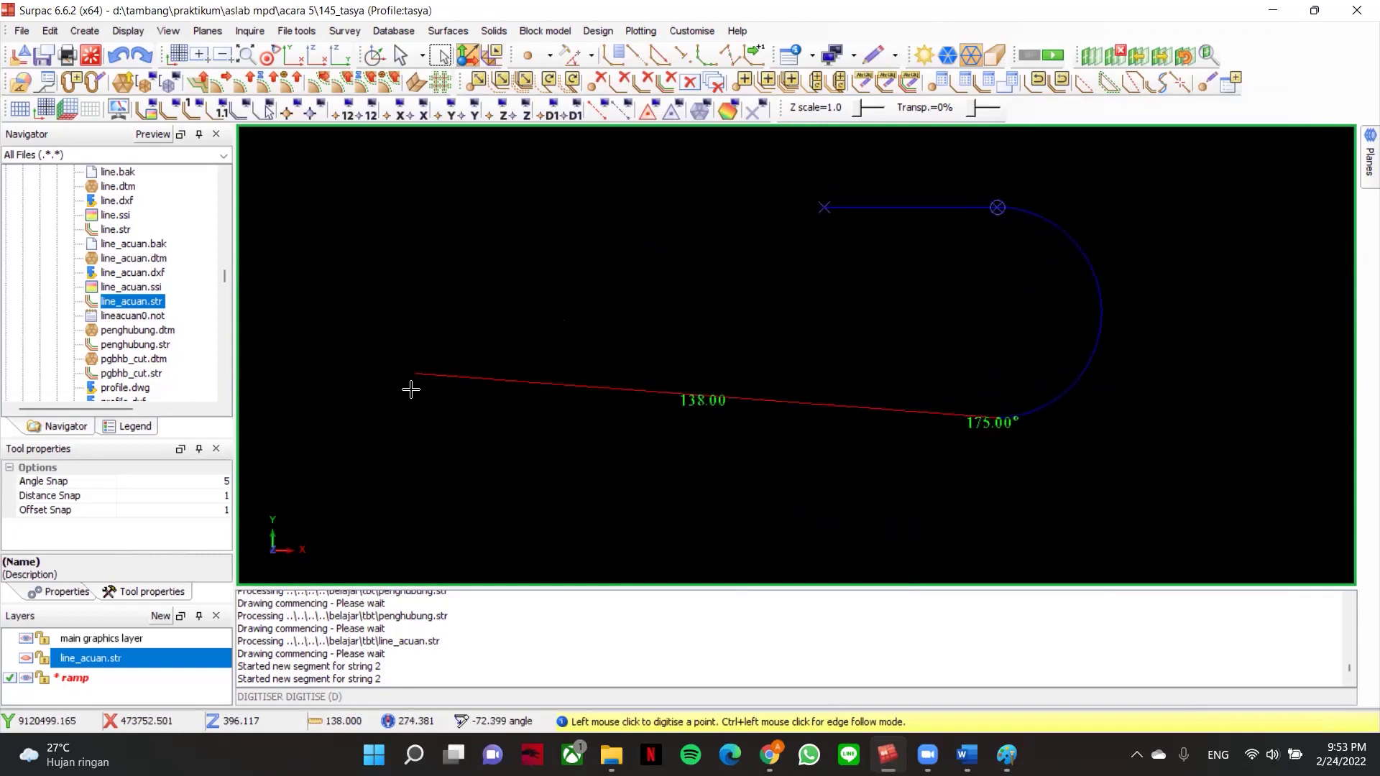
pyautogui.scroll(-2, 370, 419)
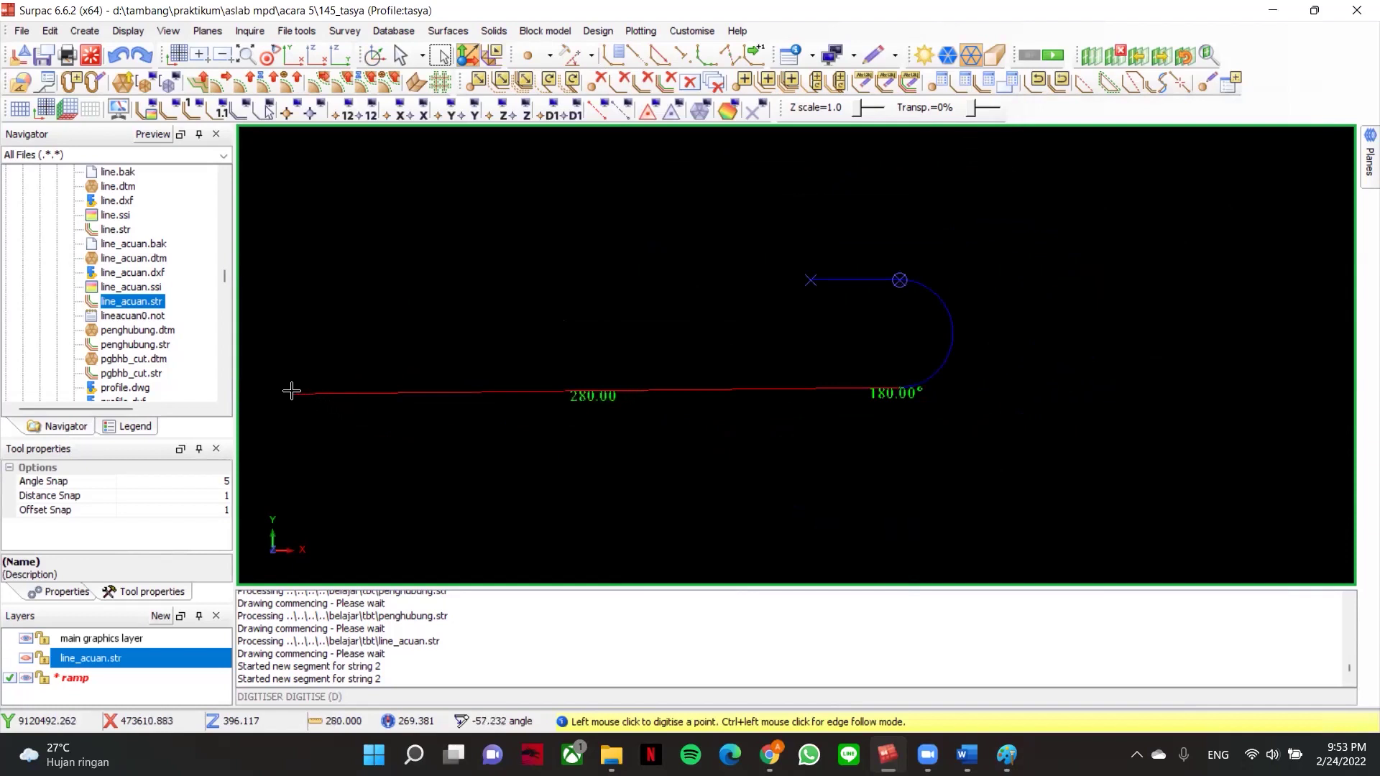
pyautogui.scroll(3, 821, 388)
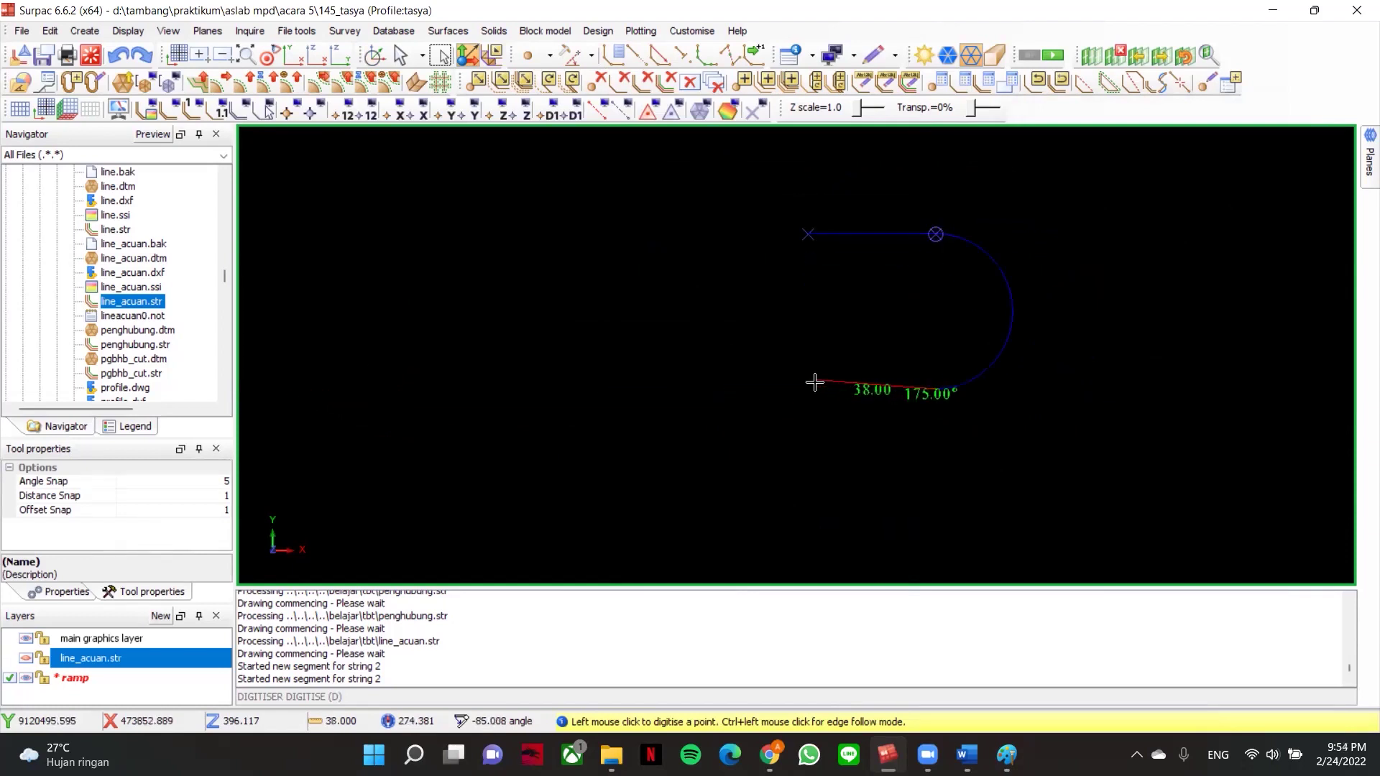
pyautogui.scroll(2, 971, 411)
pyautogui.scroll(-1, 719, 309)
pyautogui.scroll(-1, 719, 309)
pyautogui.moveTo(719, 310); pyautogui.dragTo(718, 371, button='middle')
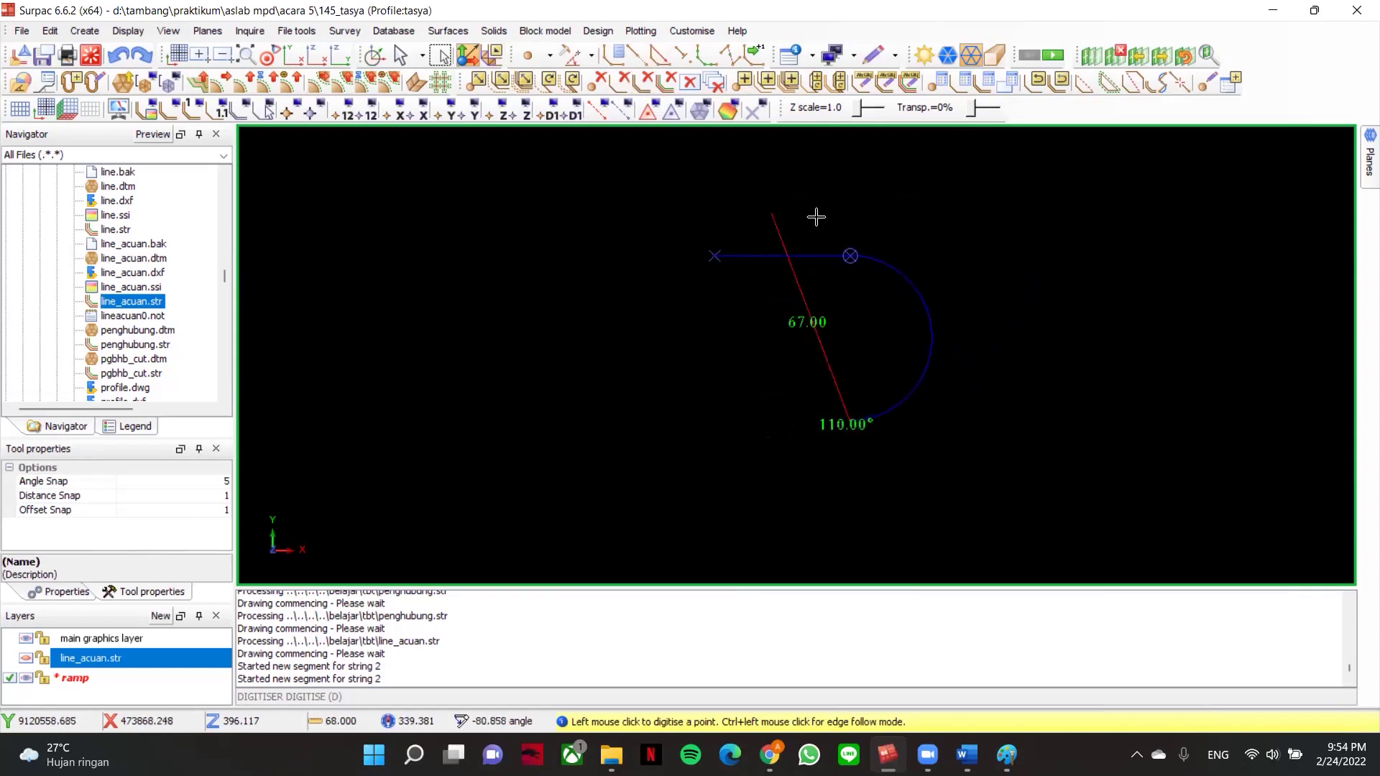
pyautogui.scroll(1, 865, 370)
pyautogui.moveTo(865, 370); pyautogui.dragTo(787, 336, button='middle')
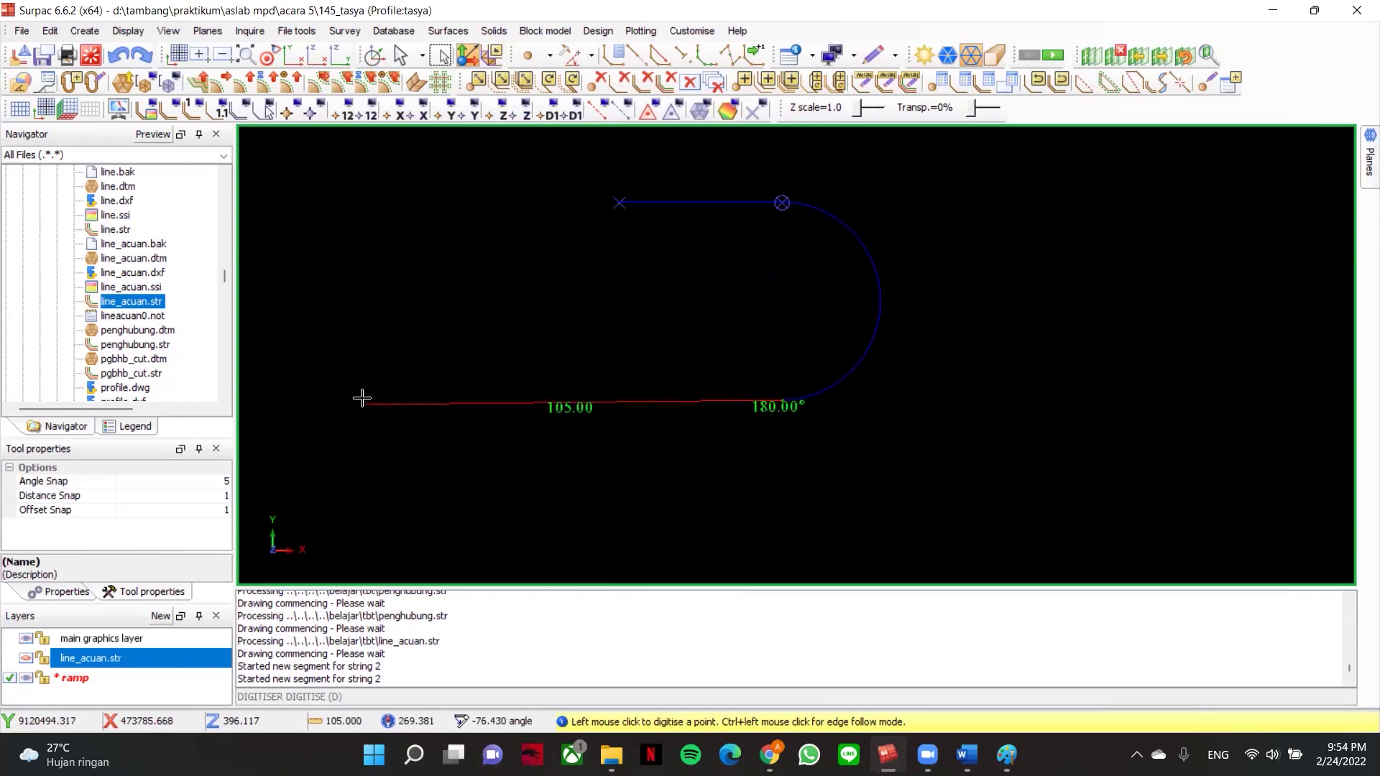
pyautogui.scroll(-2, 774, 335)
pyautogui.scroll(2, 762, 332)
pyautogui.moveTo(740, 328); pyautogui.dragTo(716, 319, button='middle')
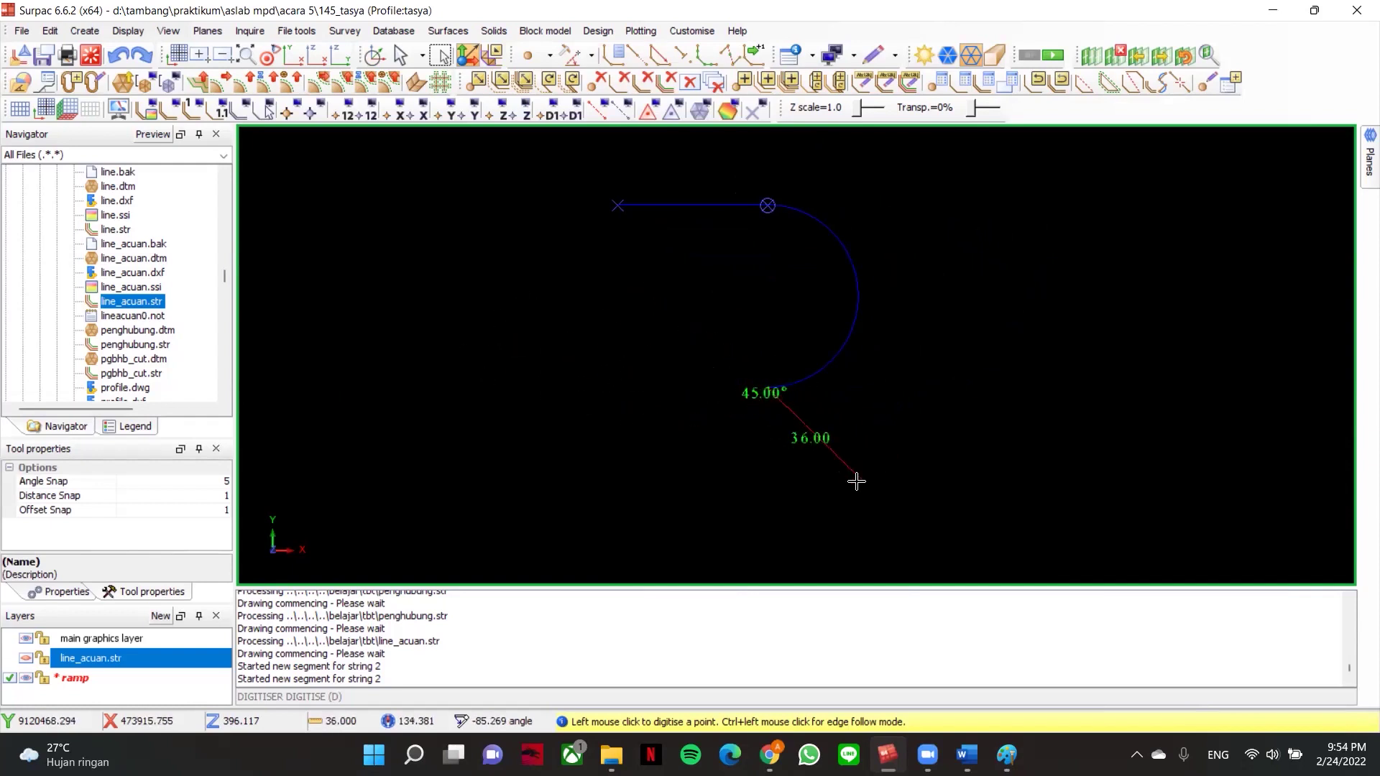
# - Undo the curve at the ramp line's end and redo it
pyautogui.hotkey('ctrl', 'z')
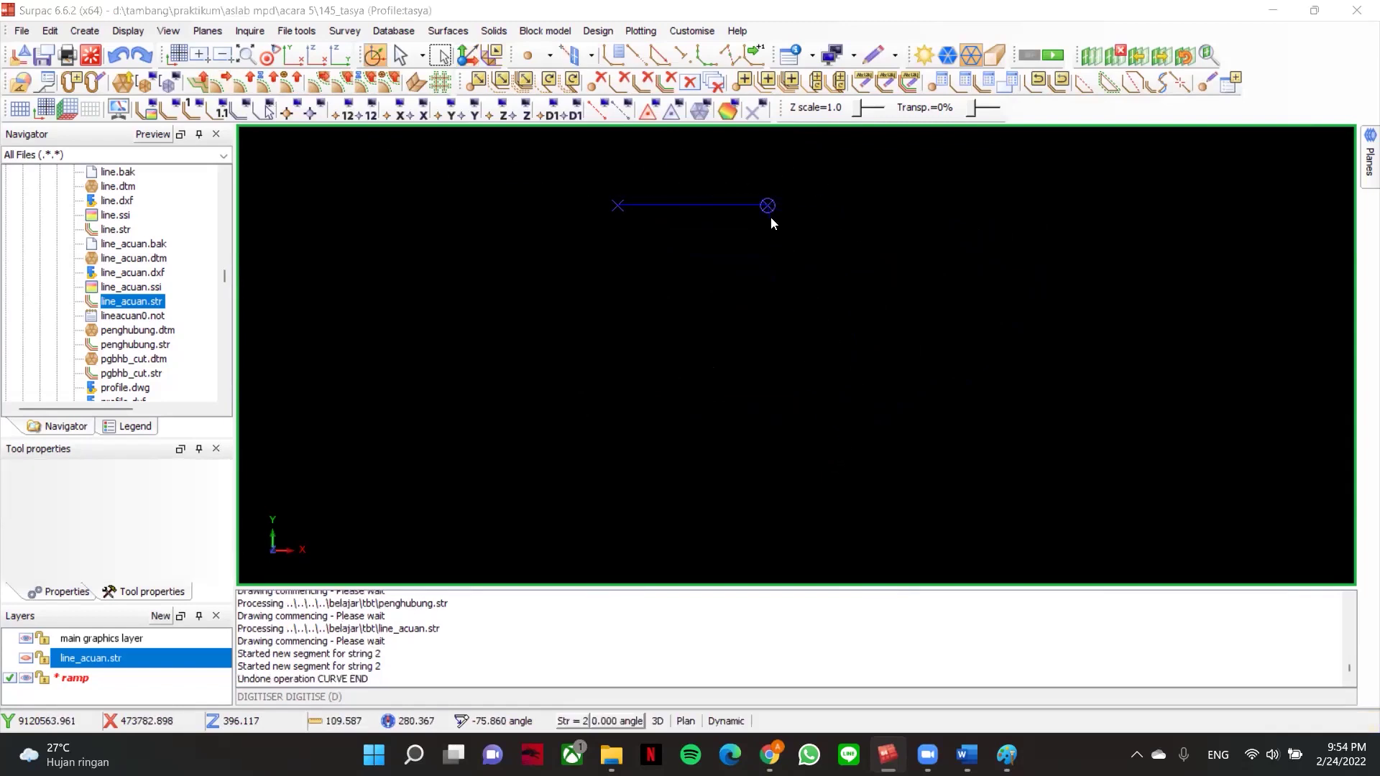
pyautogui.click(146, 63)
pyautogui.scroll(-1, 912, 320)
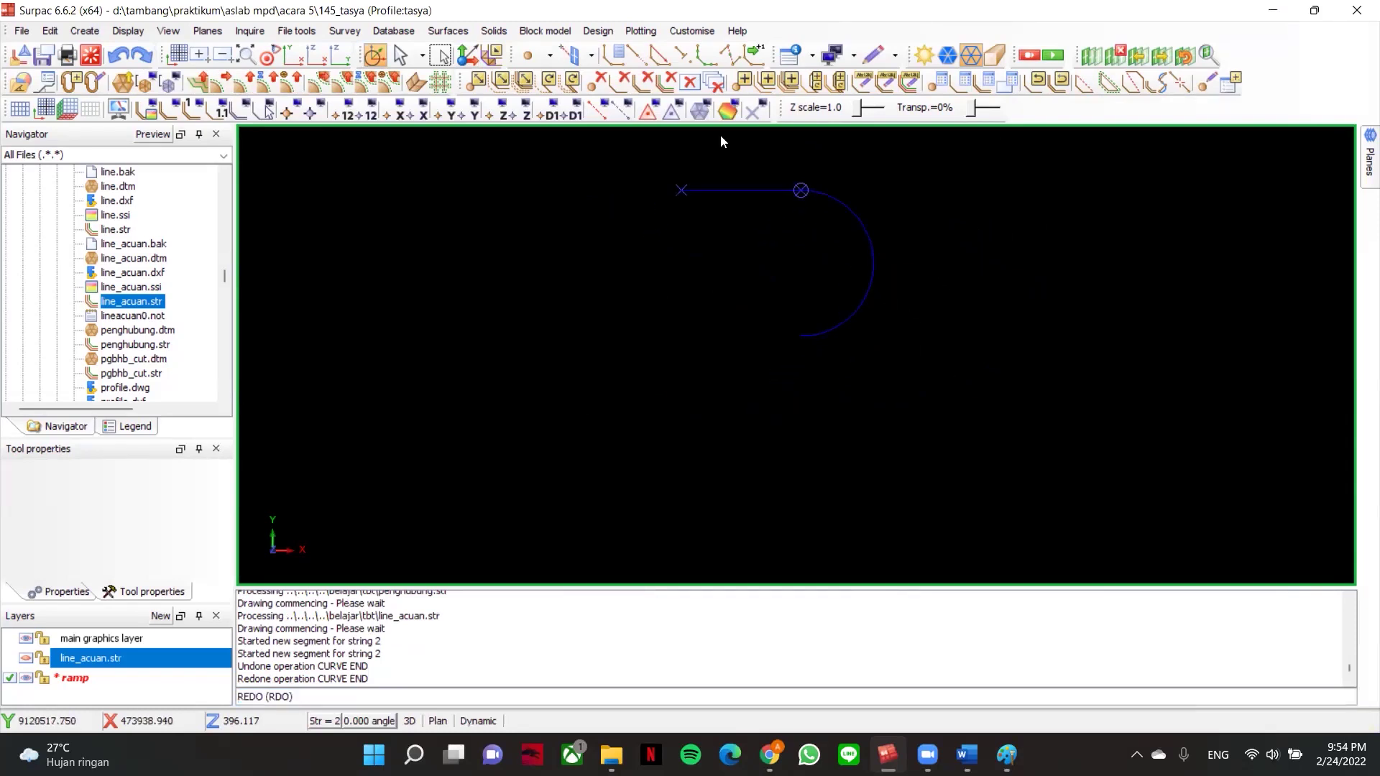
# - Start a new segment at the curve's lower end and digitise a straight line 140 long due west with angle and distance snapping
pyautogui.moveTo(850, 279)
pyautogui.mouseDown(button='middle')
pyautogui.moveTo(847, 237)
pyautogui.moveTo(829, 283)
pyautogui.moveTo(853, 300)
pyautogui.mouseUp(button='middle')
pyautogui.scroll(2, 825, 250)
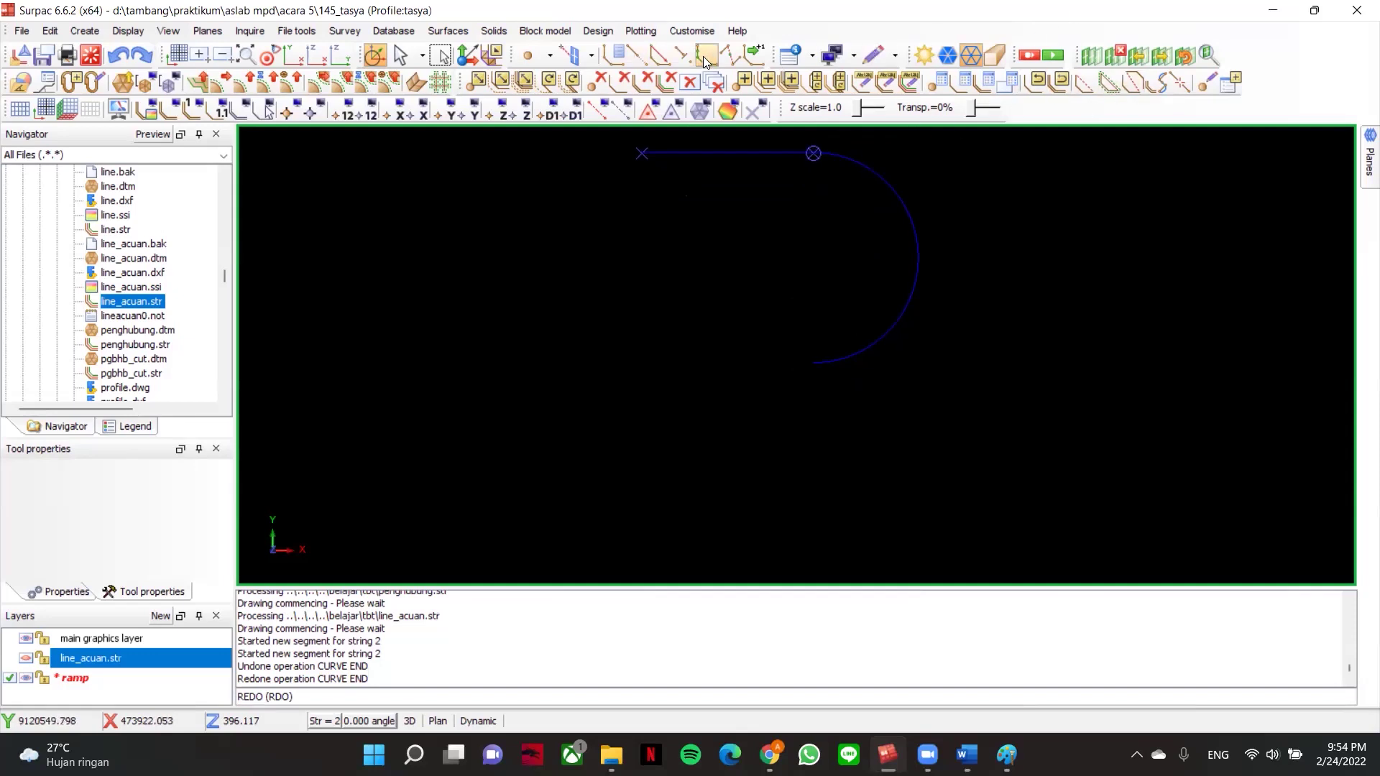
pyautogui.click(634, 59)
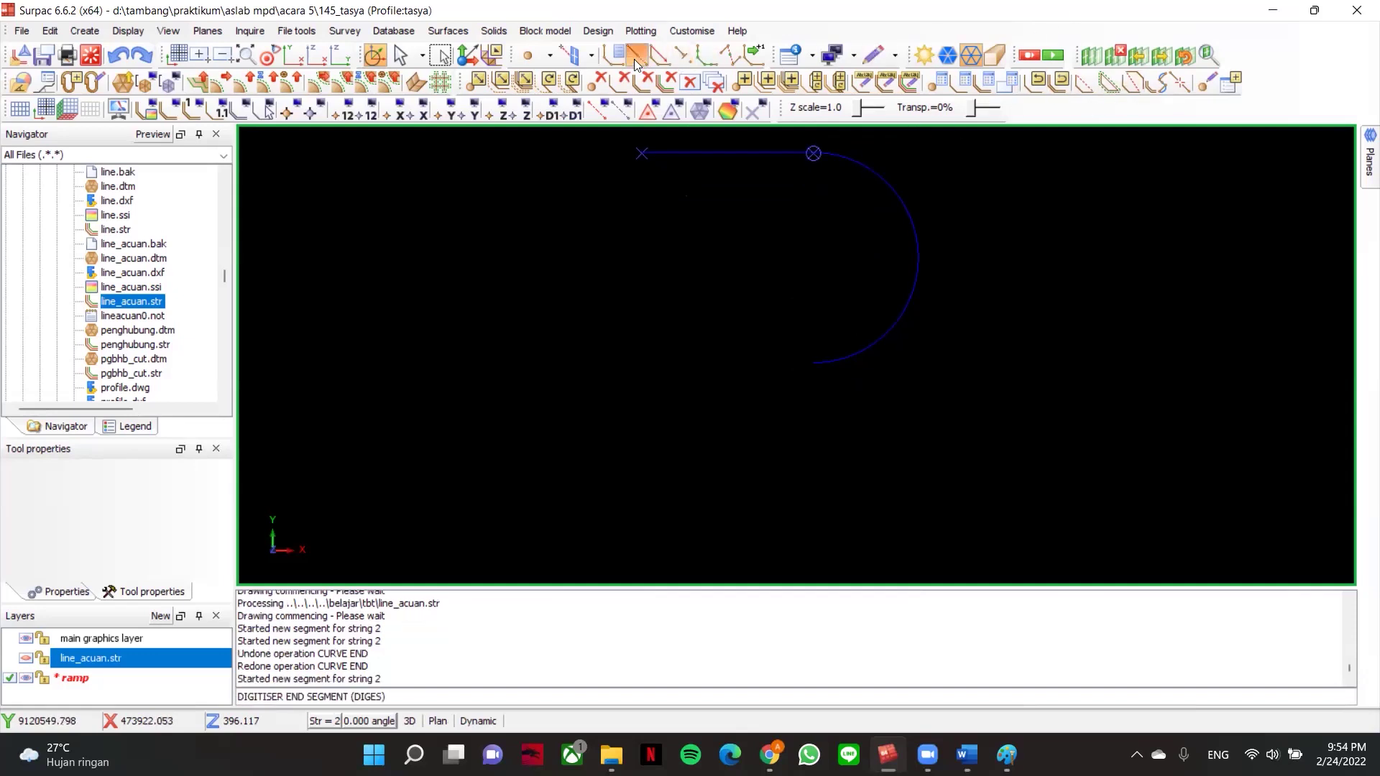
pyautogui.rightClick(799, 323)
pyautogui.click(826, 352)
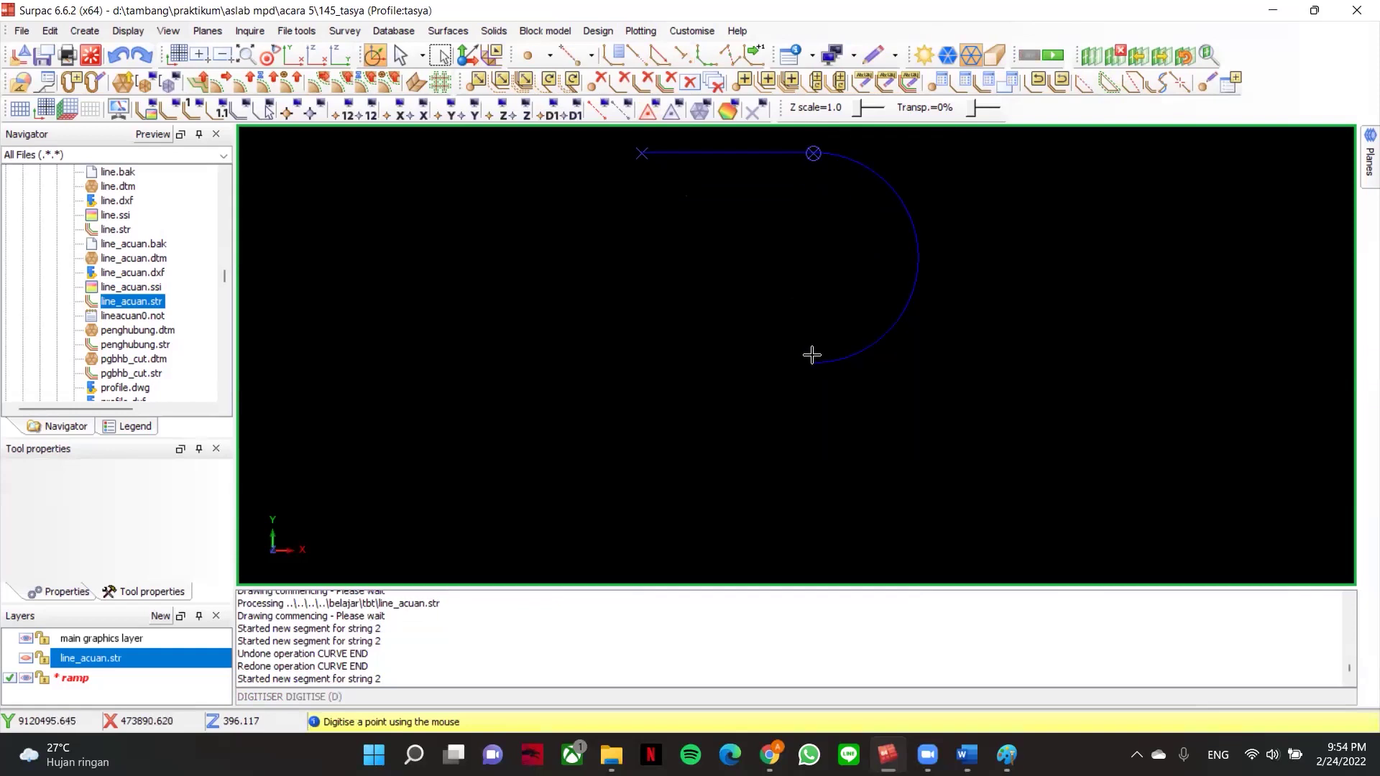
pyautogui.rightClick(719, 345)
pyautogui.click(766, 431)
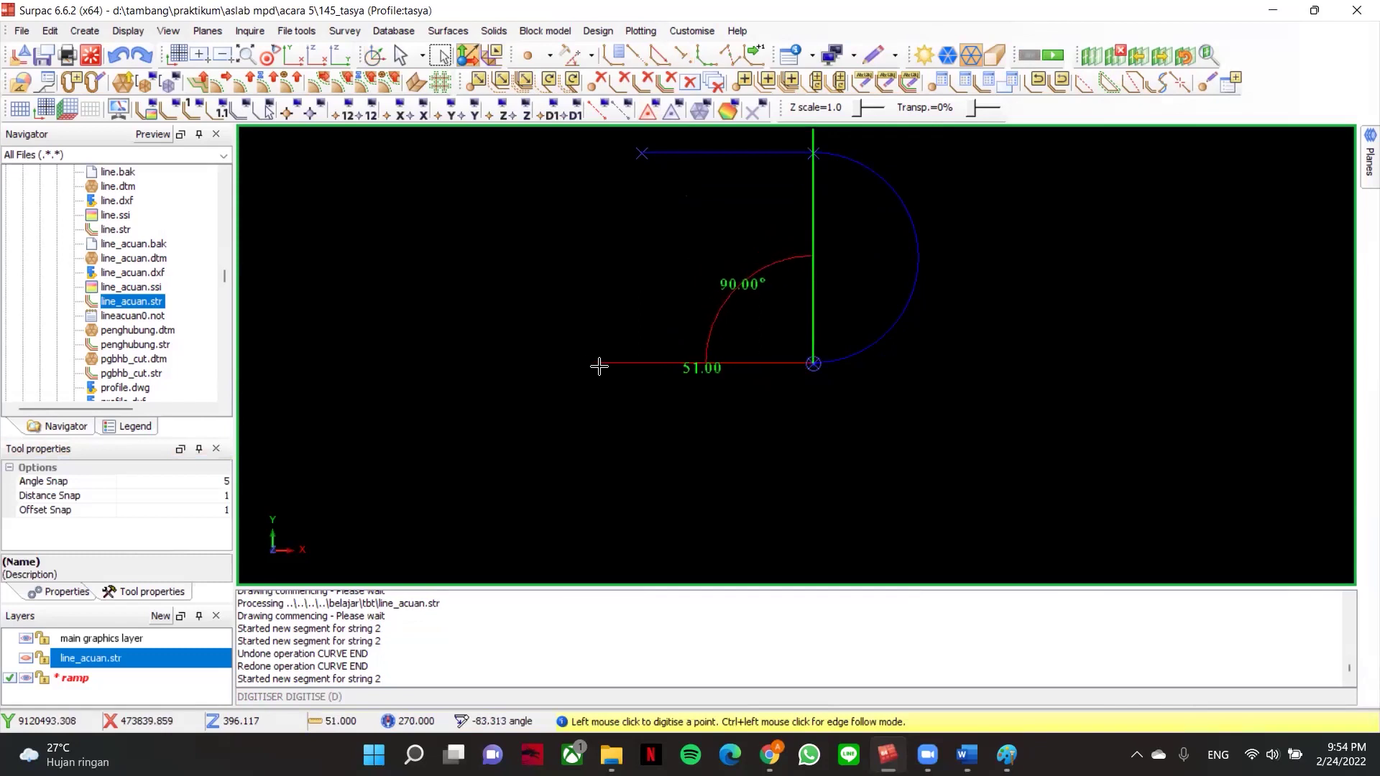
pyautogui.scroll(-2, 305, 361)
pyautogui.moveTo(304, 361); pyautogui.dragTo(442, 378, button='middle')
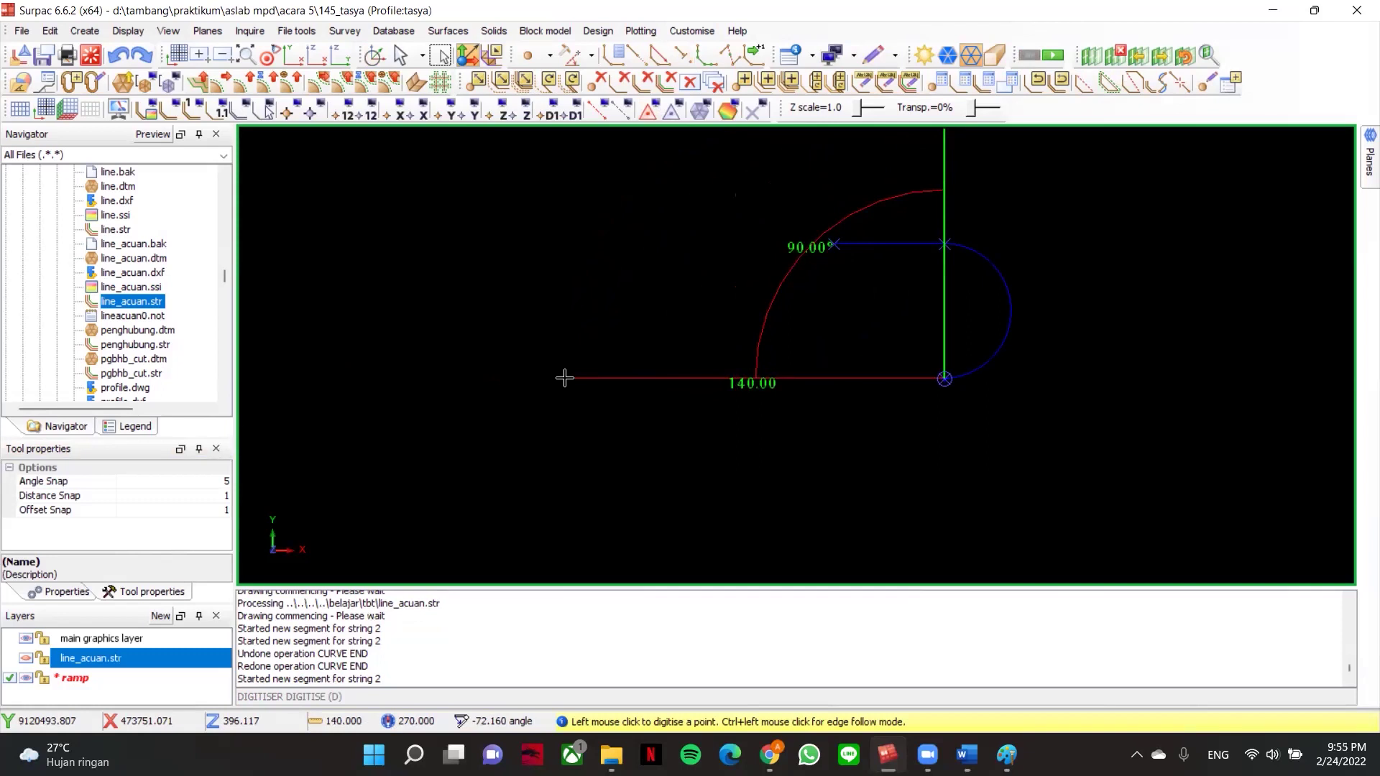
pyautogui.click(566, 378)
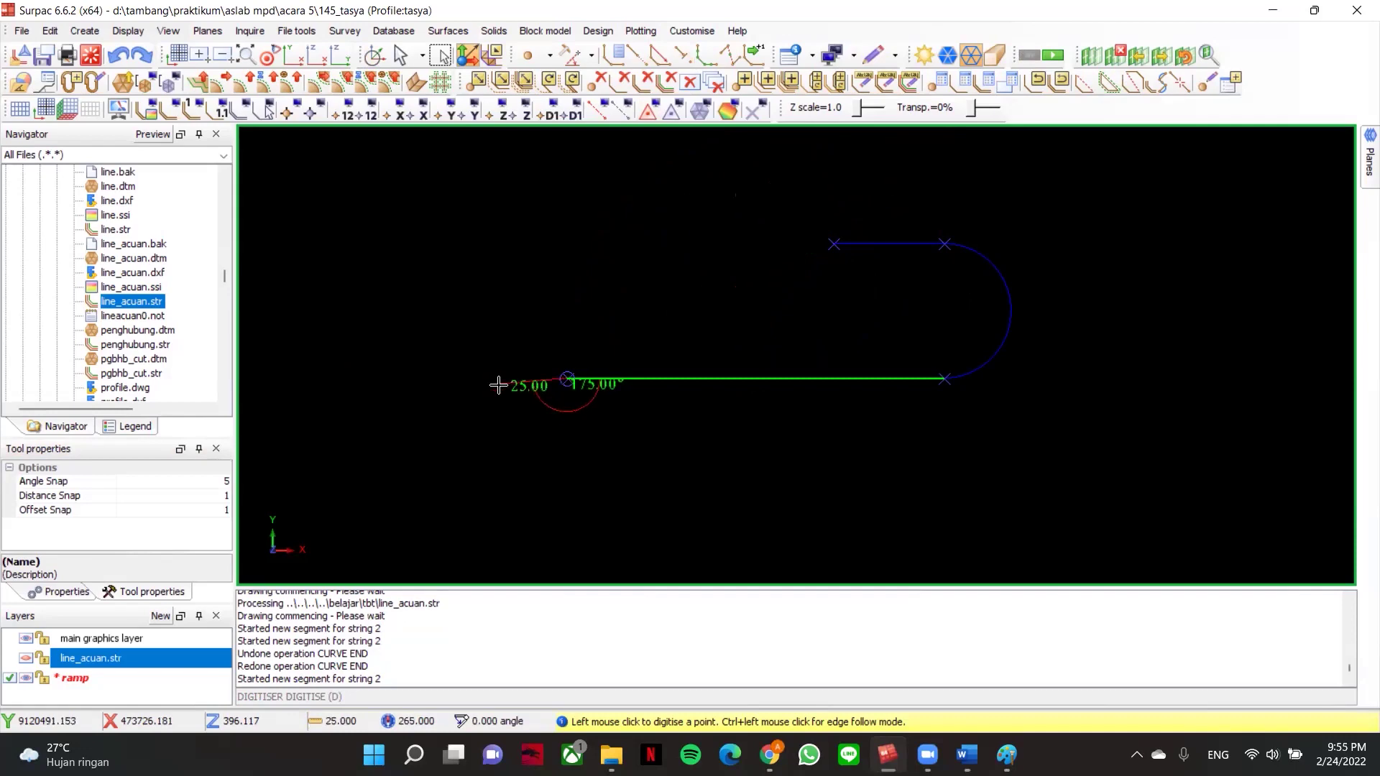
pyautogui.press('Escape')
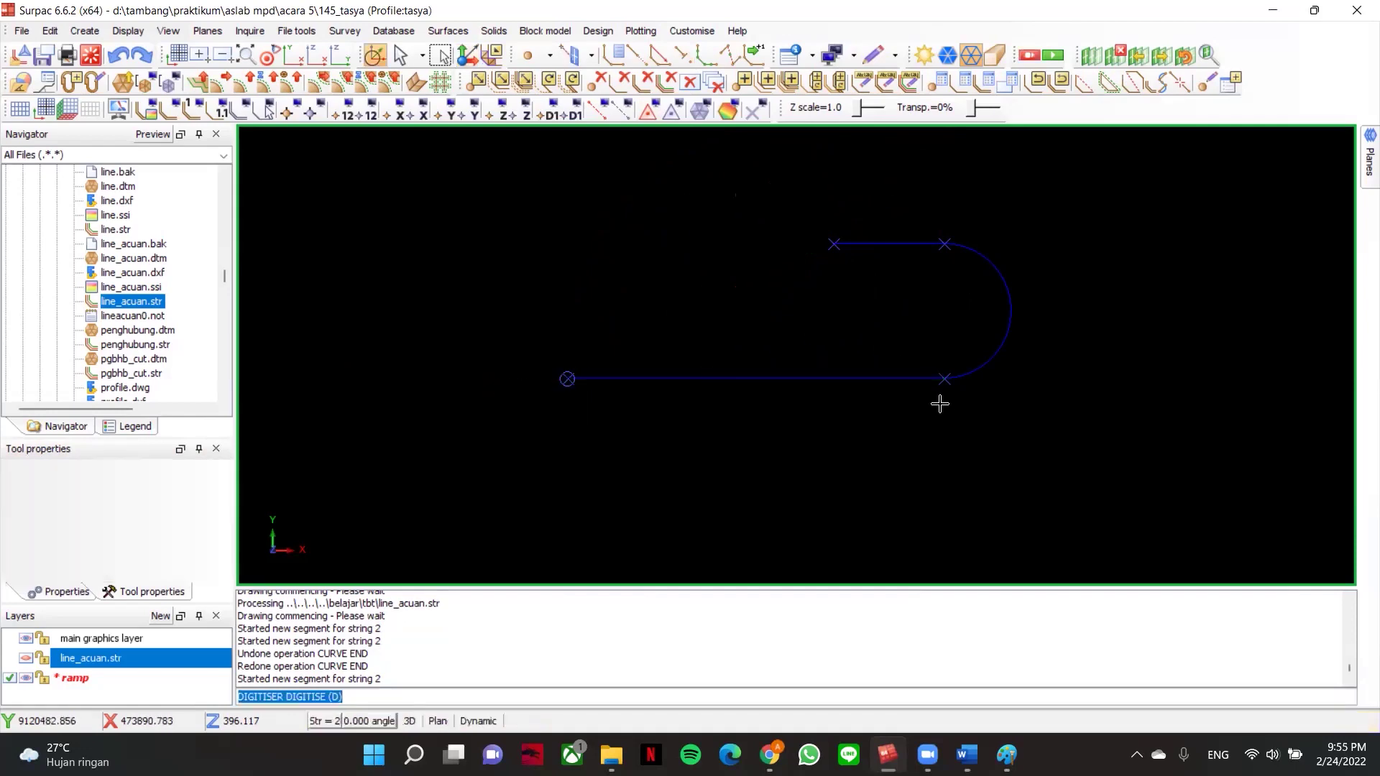
# - Switch to the Desmos calculator in Chrome and calculate 5/140 on a new line
pyautogui.moveTo(942, 365); pyautogui.dragTo(888, 339, button='middle')
pyautogui.hotkey('alt', 'Tab')
pyautogui.hotkey('alt', 'Tab')
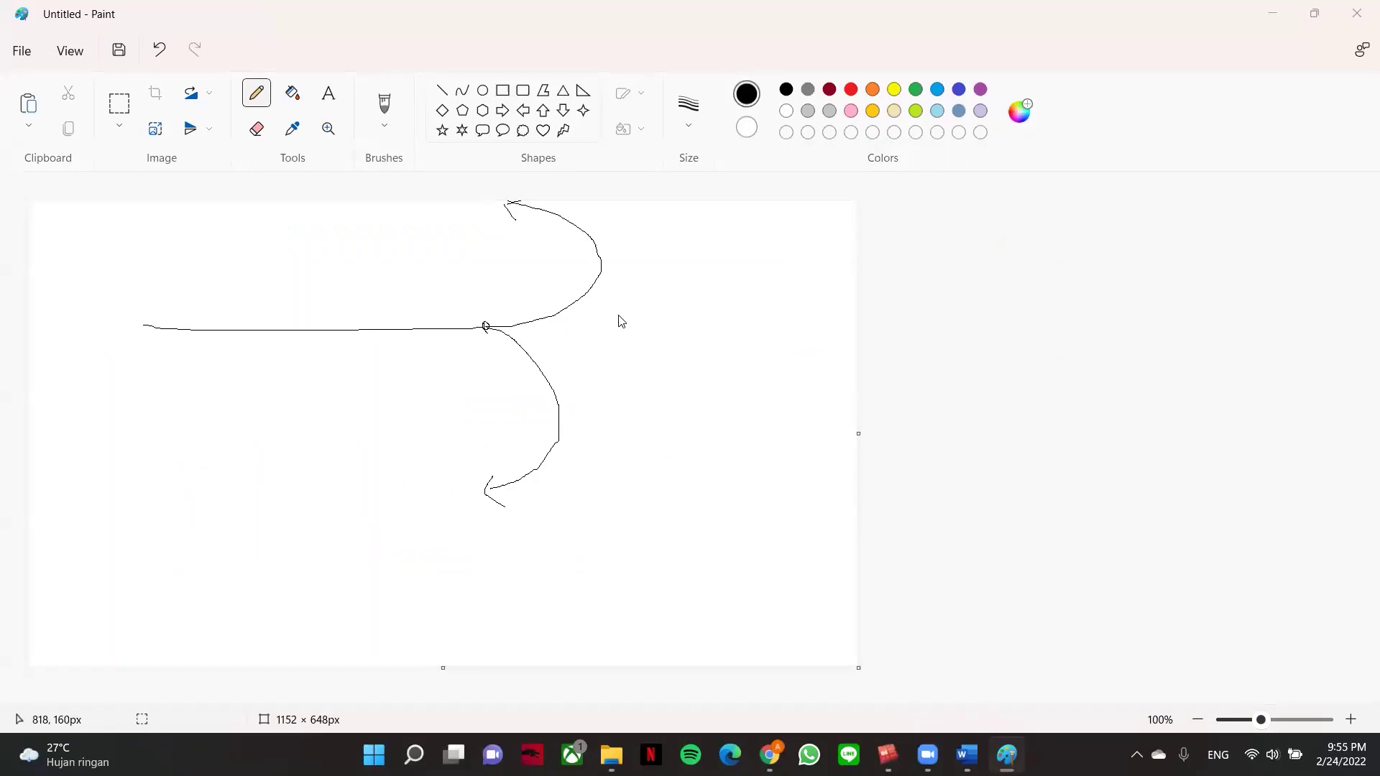
pyautogui.hotkey('alt', 'Tab')
pyautogui.click(1309, 306)
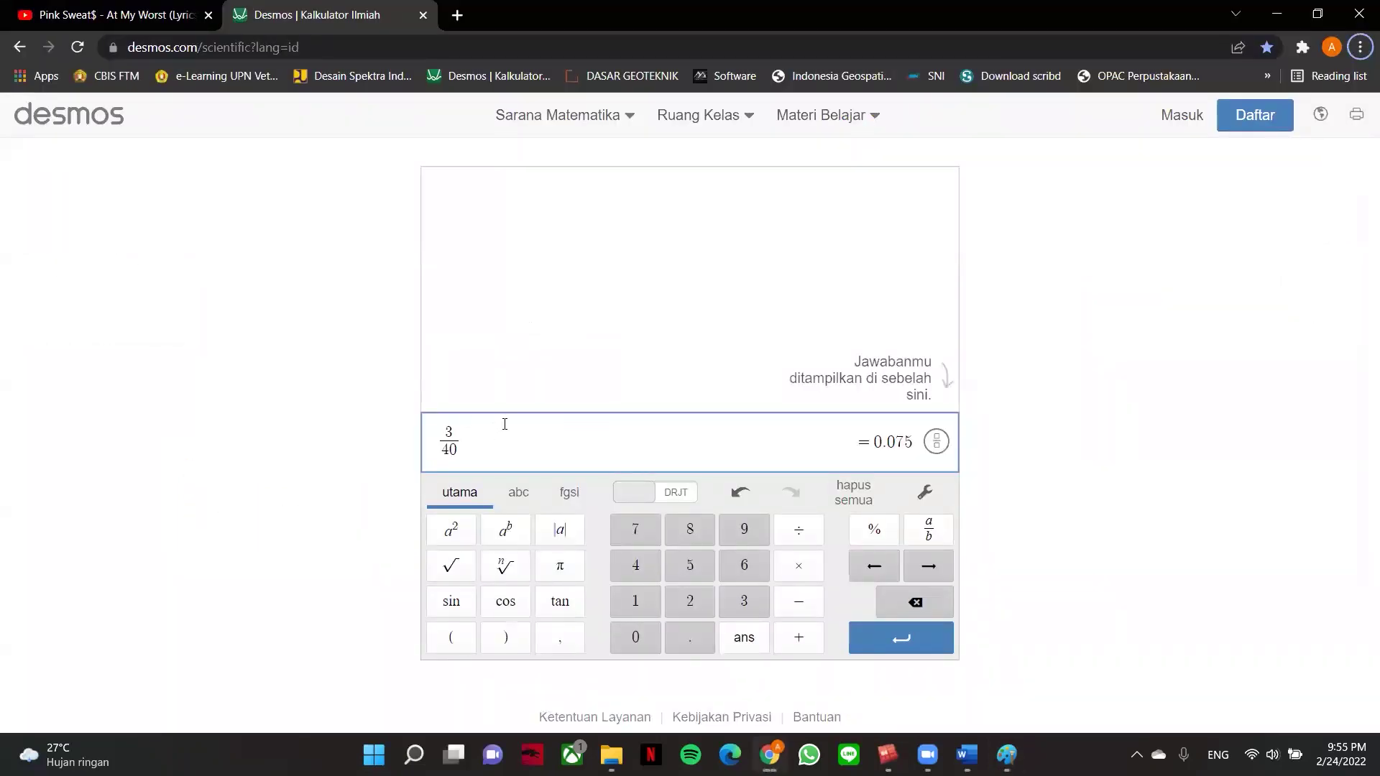
pyautogui.hotkey('alt', 'f')
pyautogui.press('Escape')
pyautogui.press('Return')
pyautogui.write('5/140')
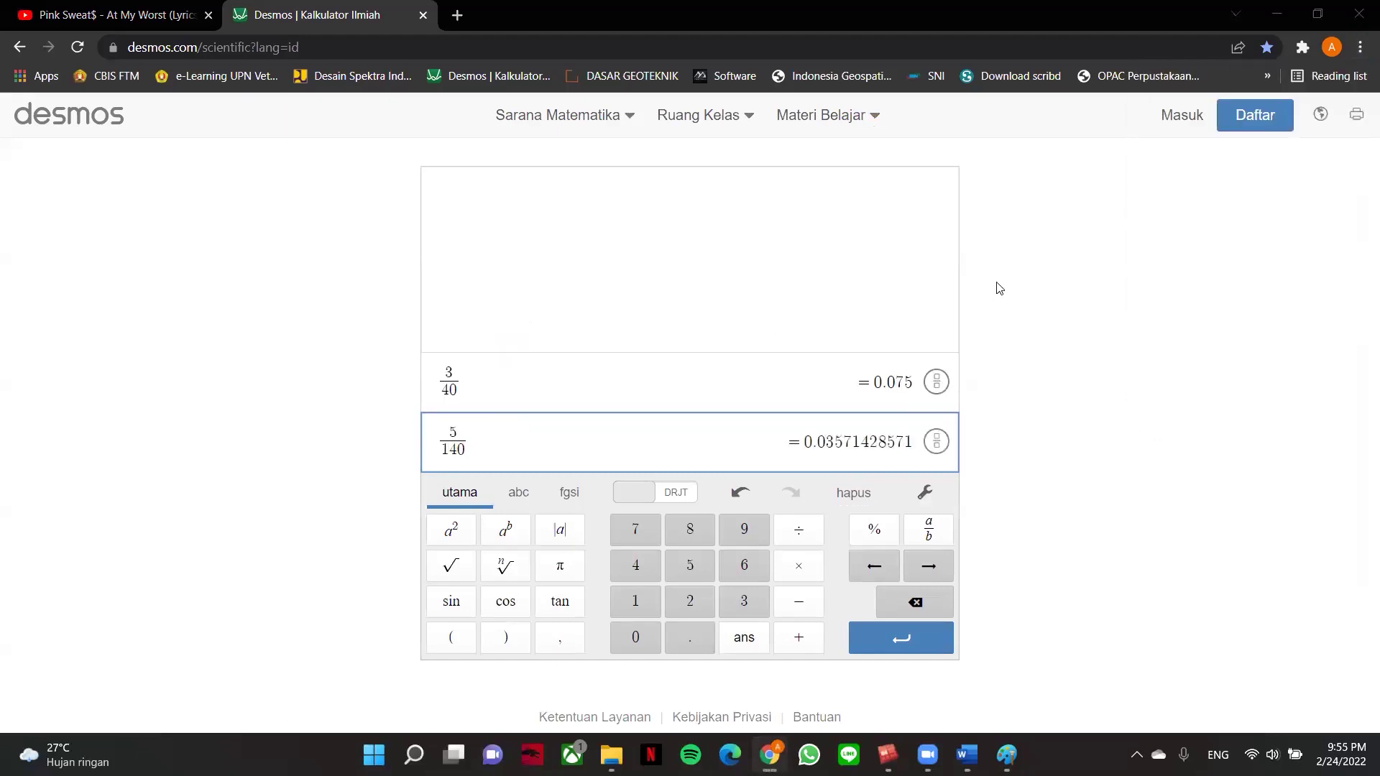
# - Change the numerator of the second Desmos calculation to 10
pyautogui.hotkey('alt', 'Tab')
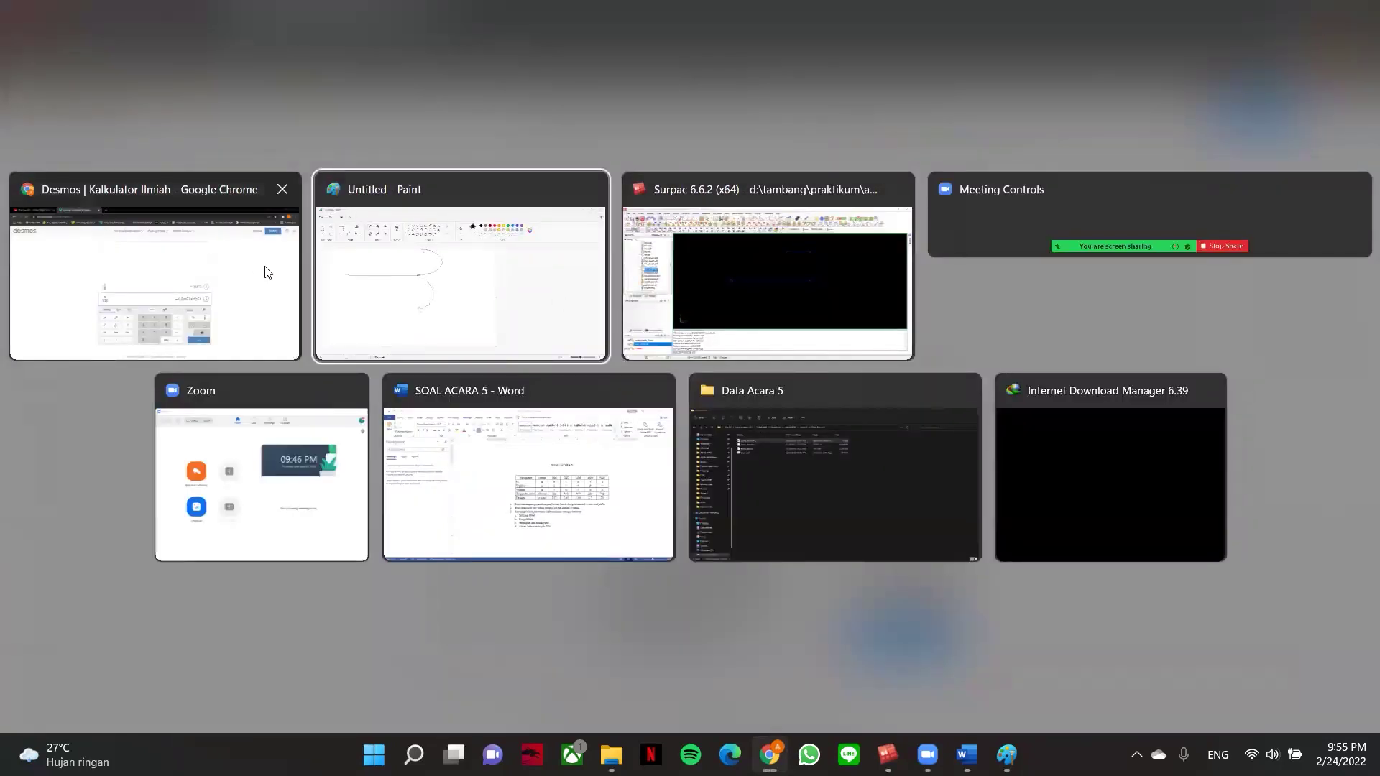
pyautogui.click(248, 309)
pyautogui.click(451, 432)
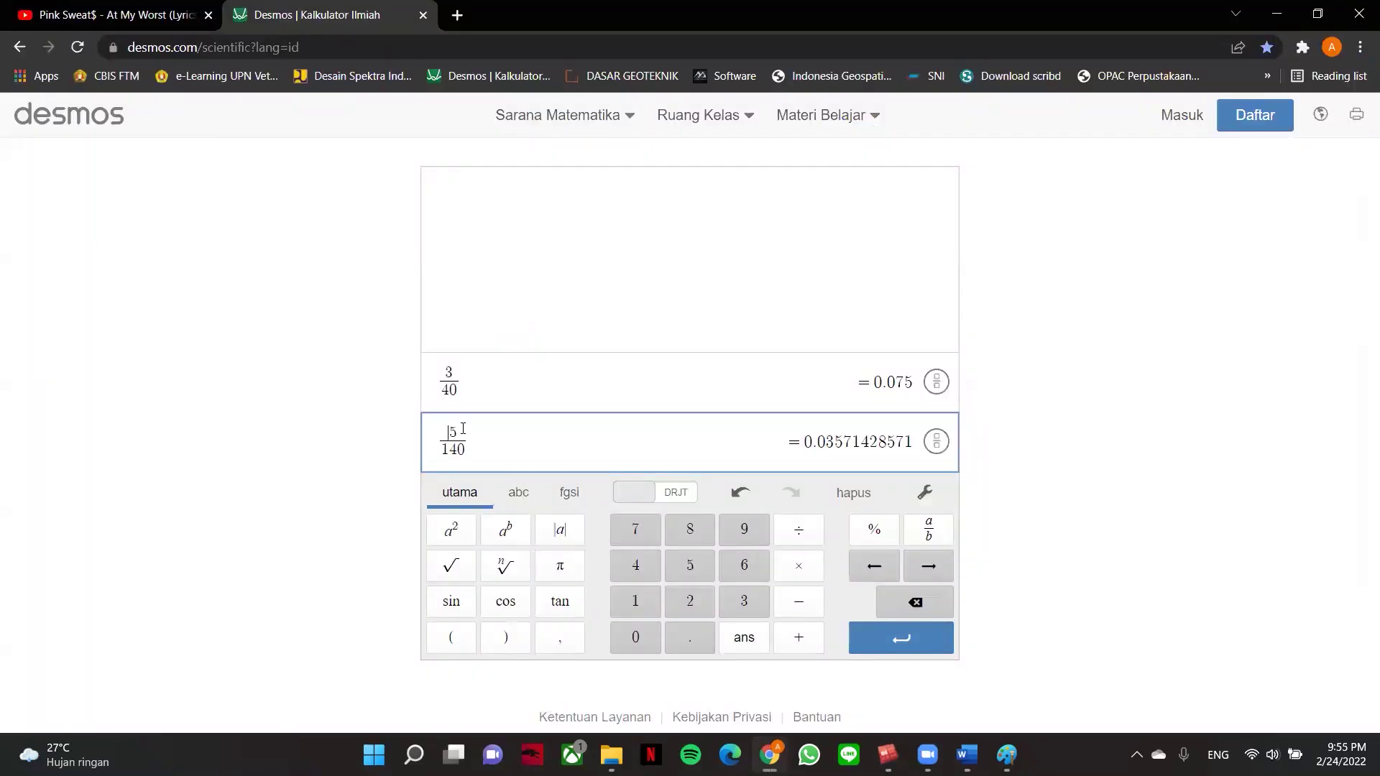
pyautogui.write('10')
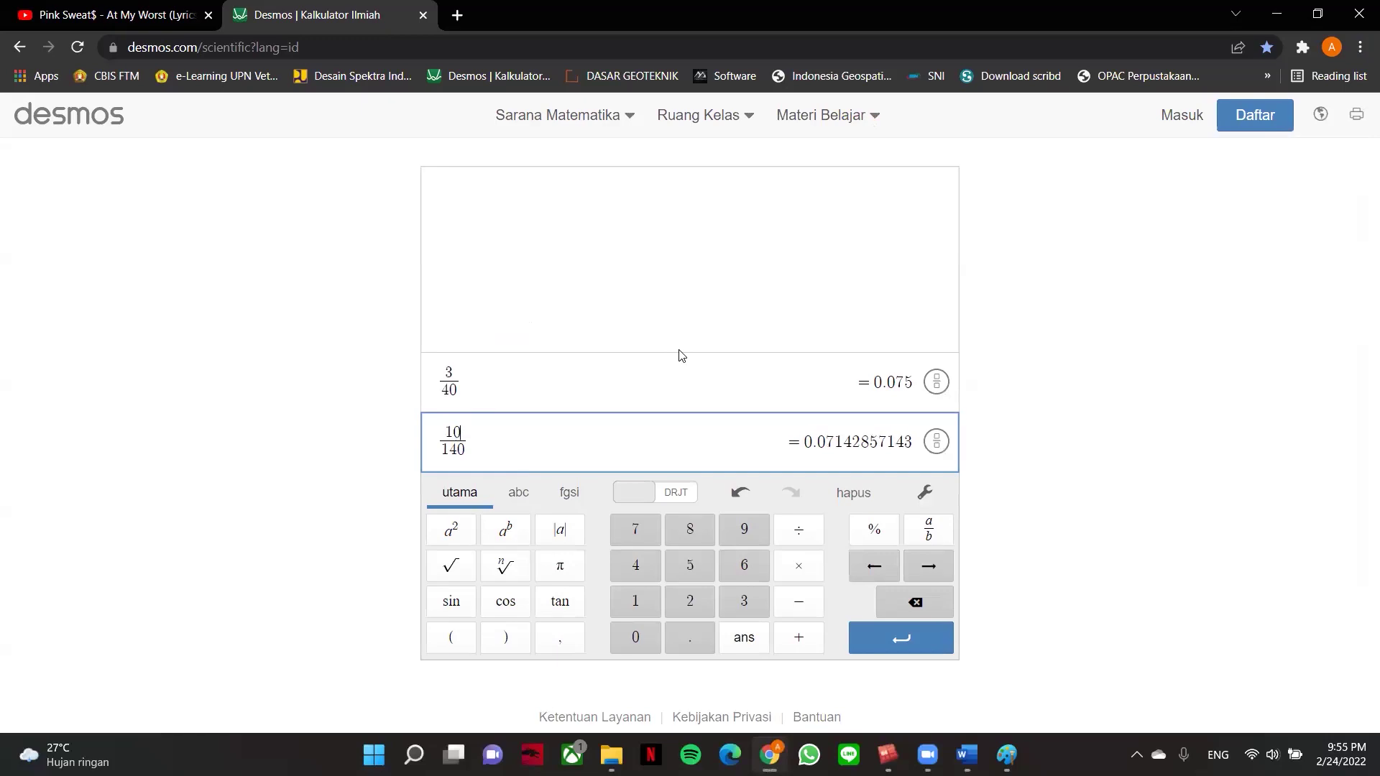
# - Switch back to Surpac and set the Z value of the lower straight line's west endpoint to 445
pyautogui.hotkey('alt', 'Tab')
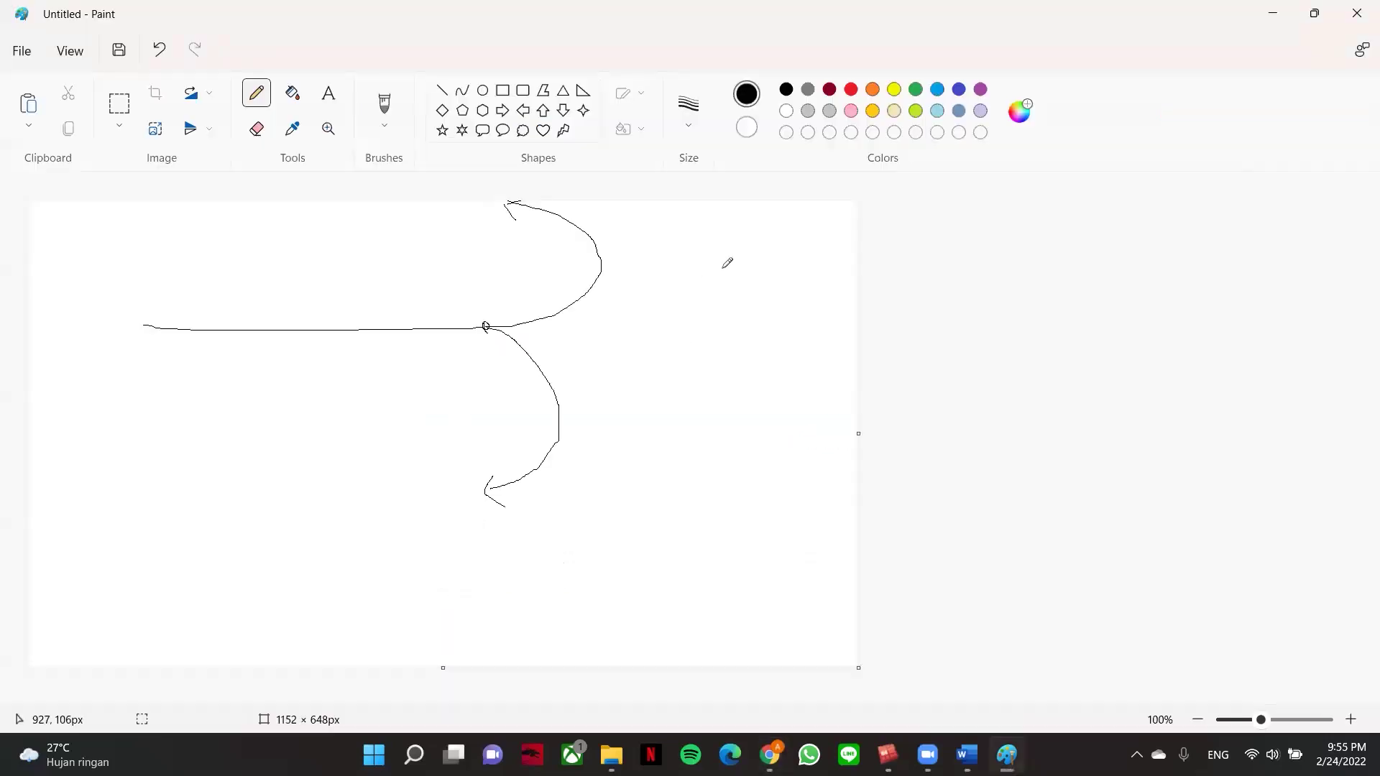
pyautogui.hotkey('alt', 'Tab')
pyautogui.click(845, 280)
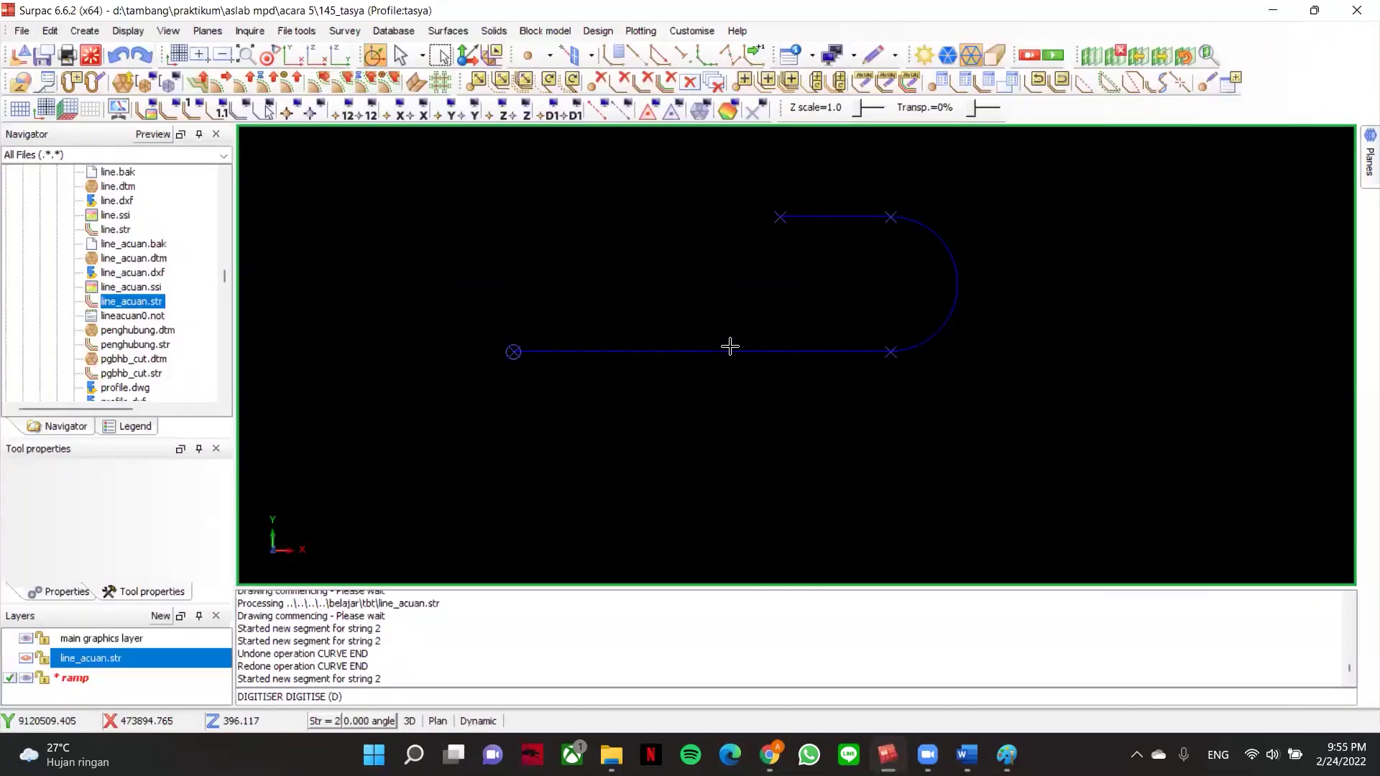
pyautogui.click(1205, 87)
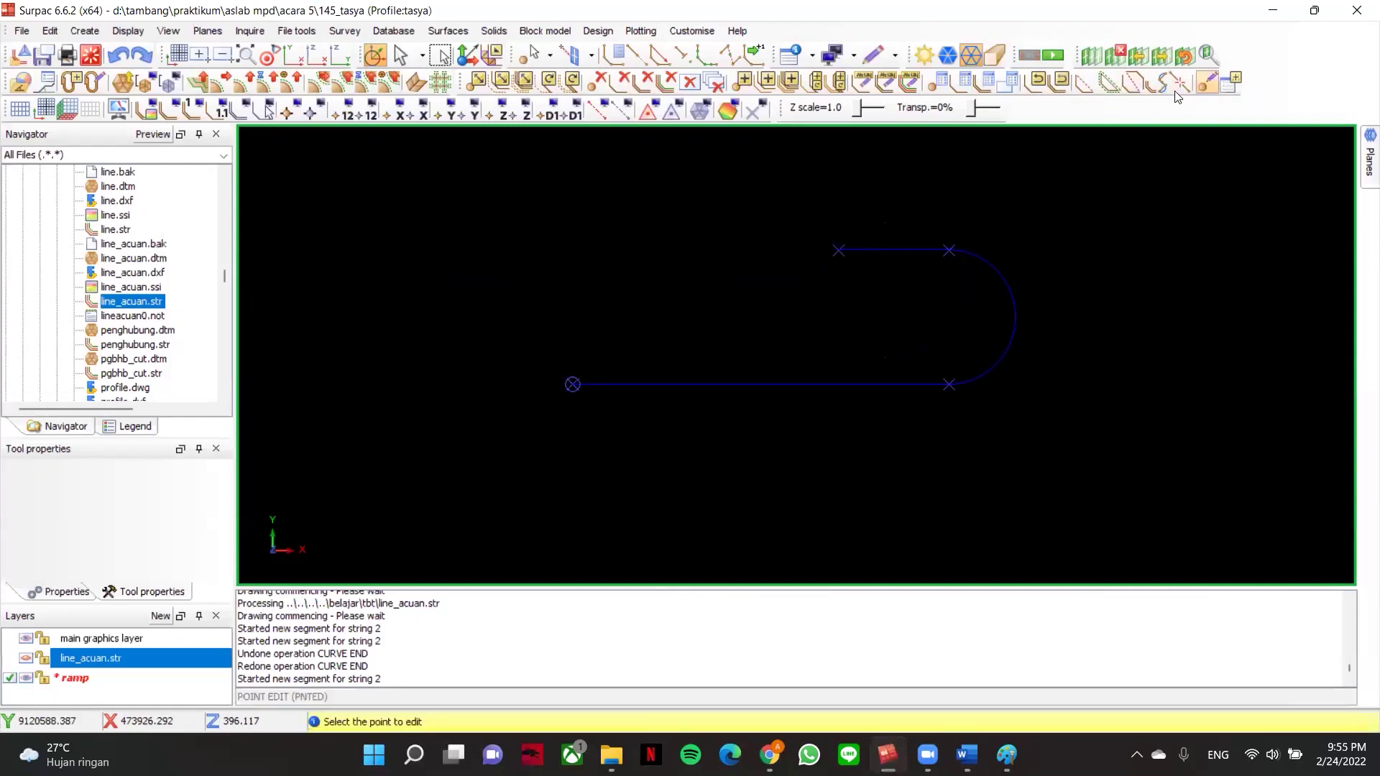
pyautogui.click(571, 377)
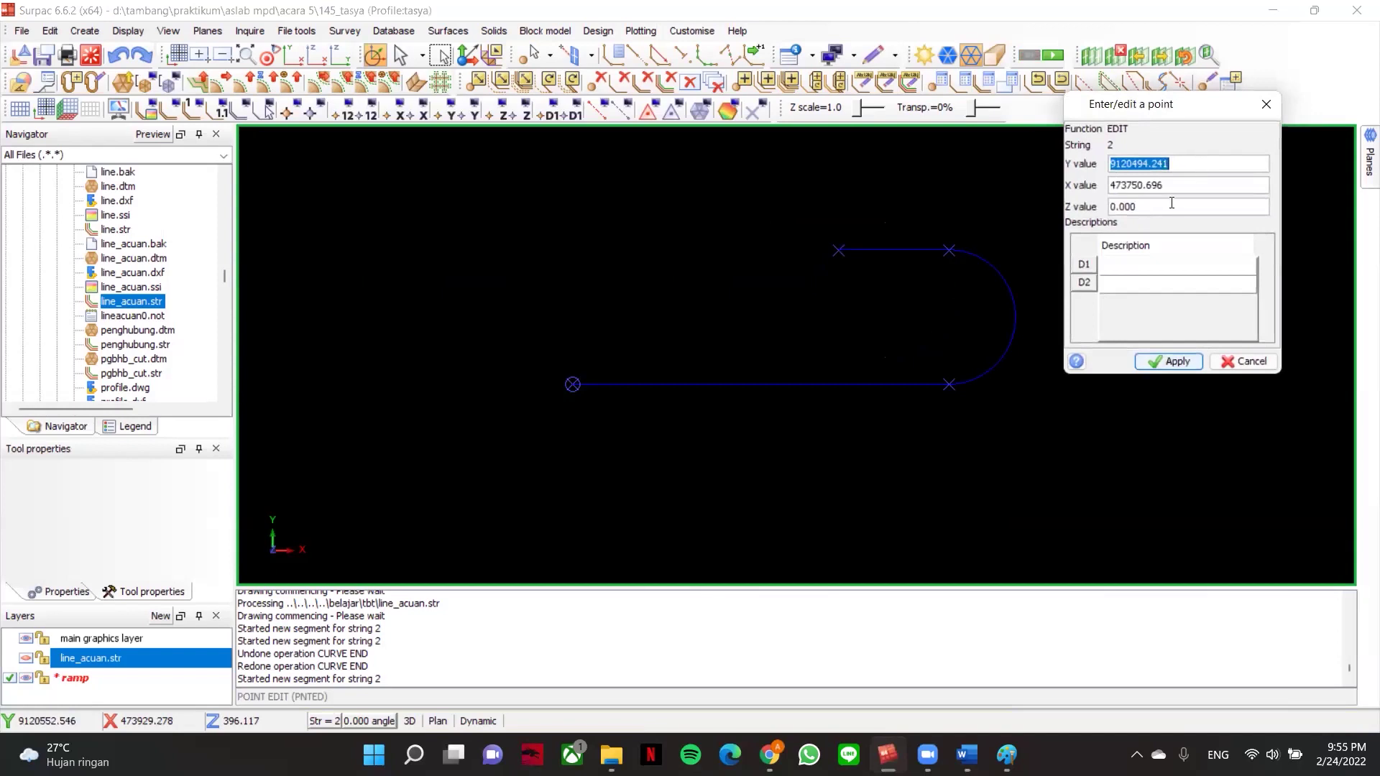
pyautogui.click(1167, 210)
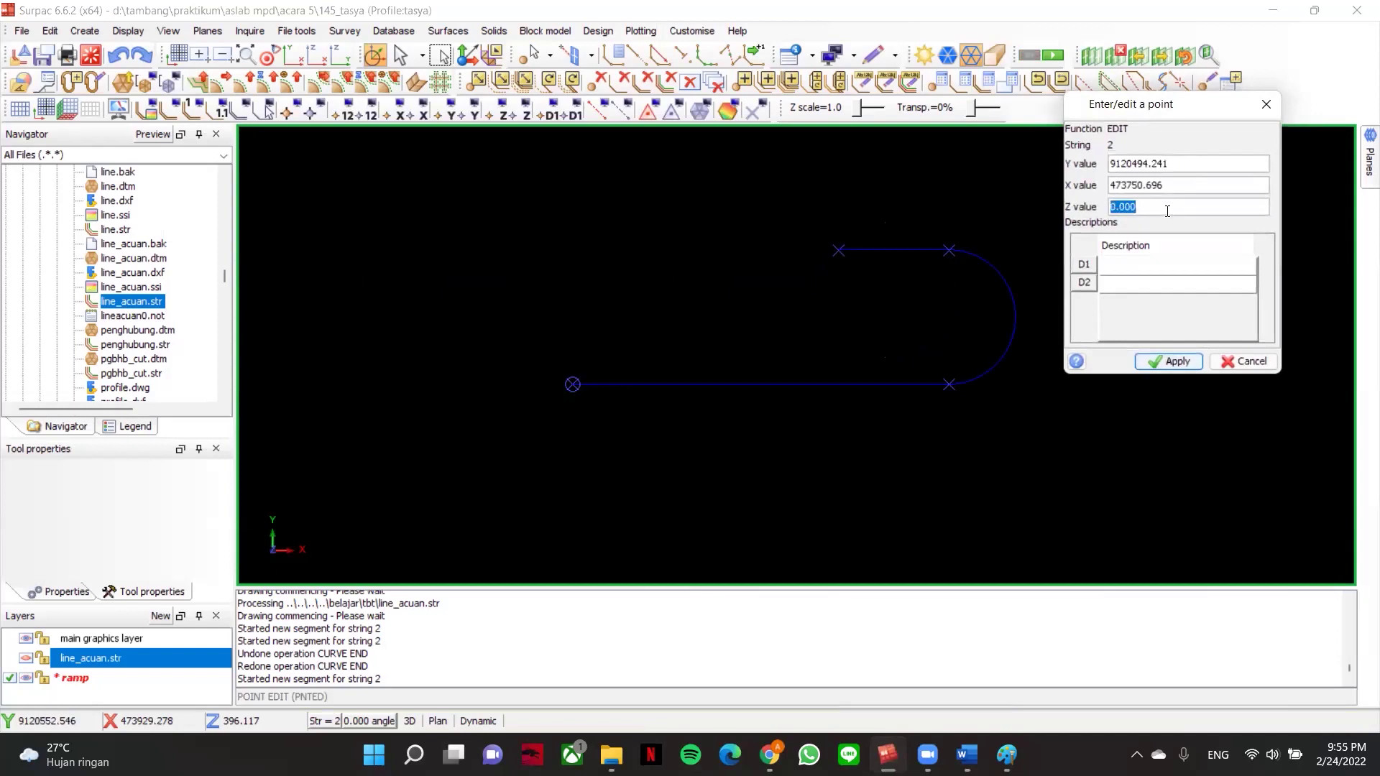
pyautogui.write('445')
pyautogui.click(1168, 361)
pyautogui.moveTo(829, 297); pyautogui.dragTo(908, 224, button='middle')
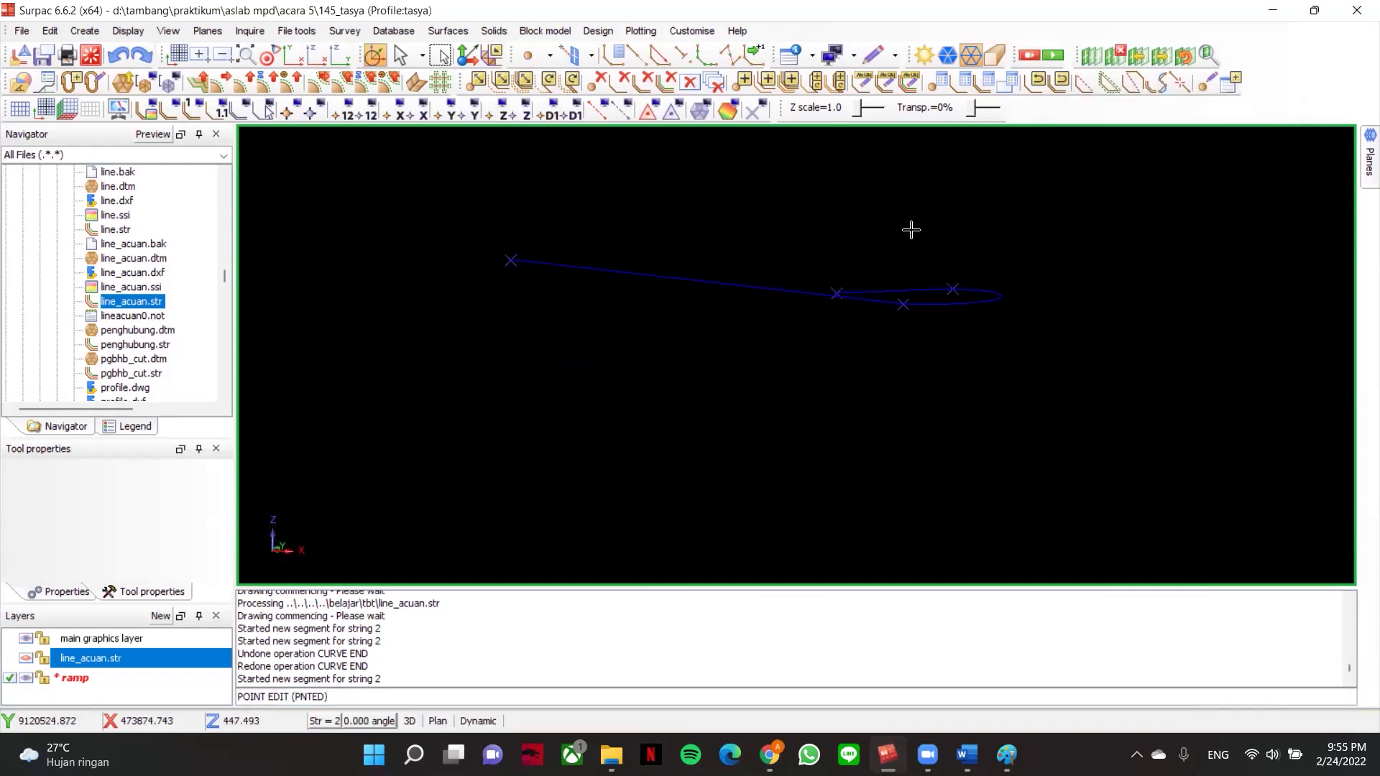
pyautogui.click(294, 56)
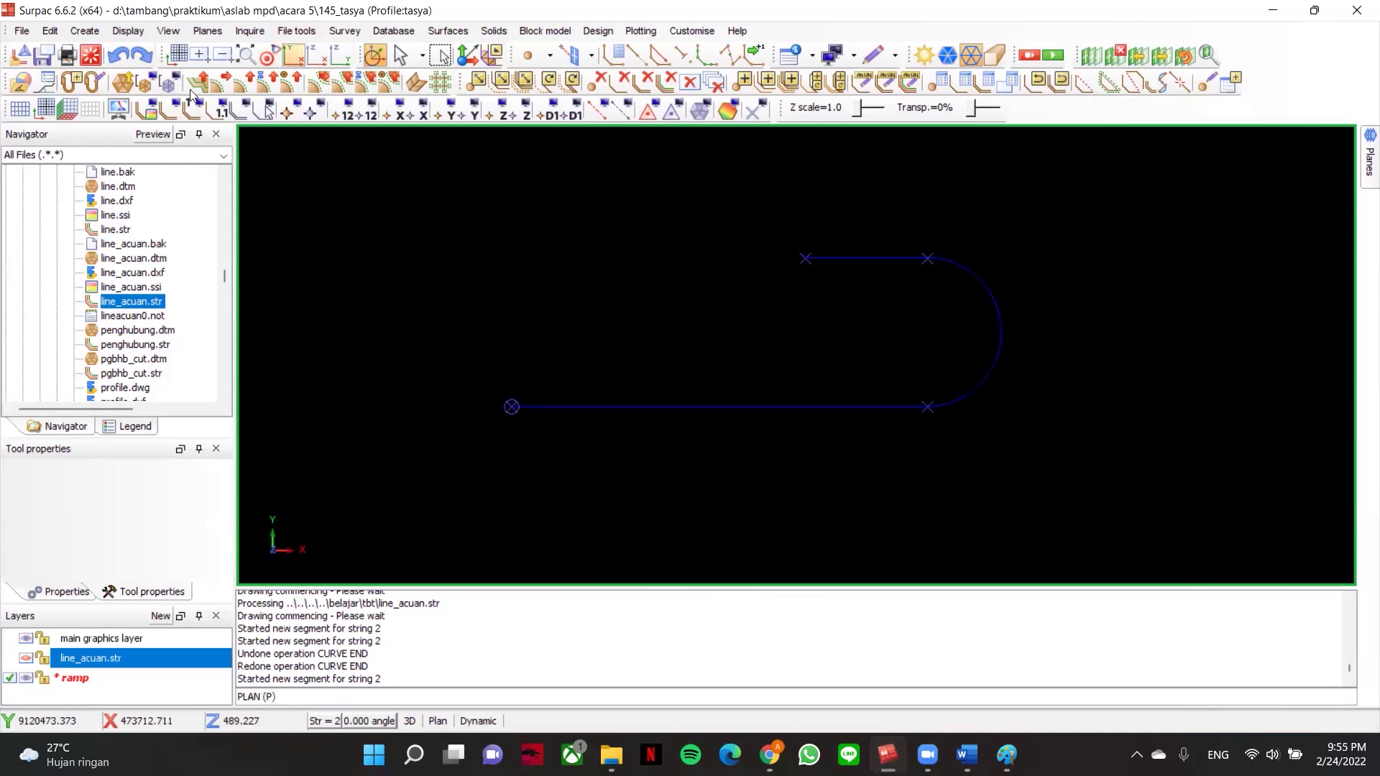
pyautogui.moveTo(827, 316); pyautogui.dragTo(928, 347, button='middle')
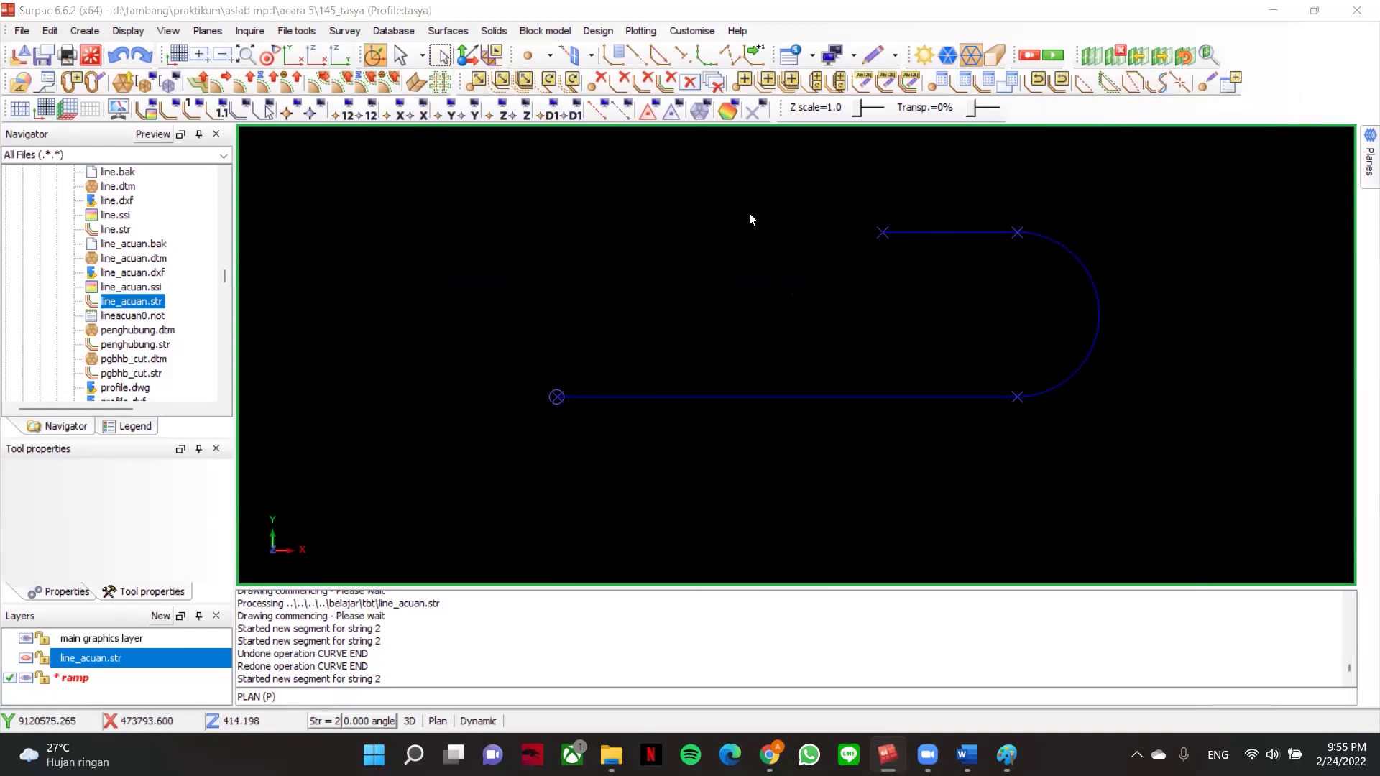
# - Join the east curve's segment to the lower straight segment at their shared end
pyautogui.click(400, 55)
pyautogui.click(912, 227)
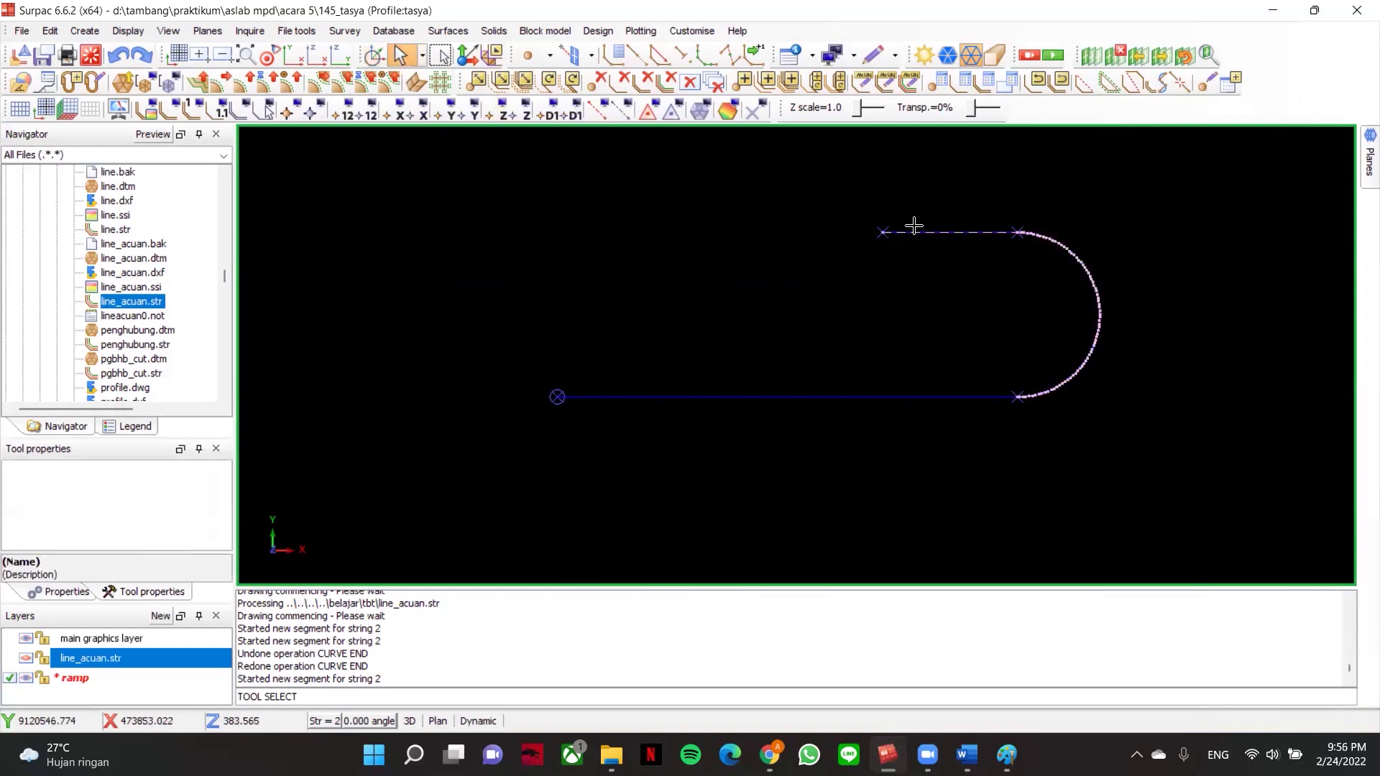
pyautogui.click(1137, 87)
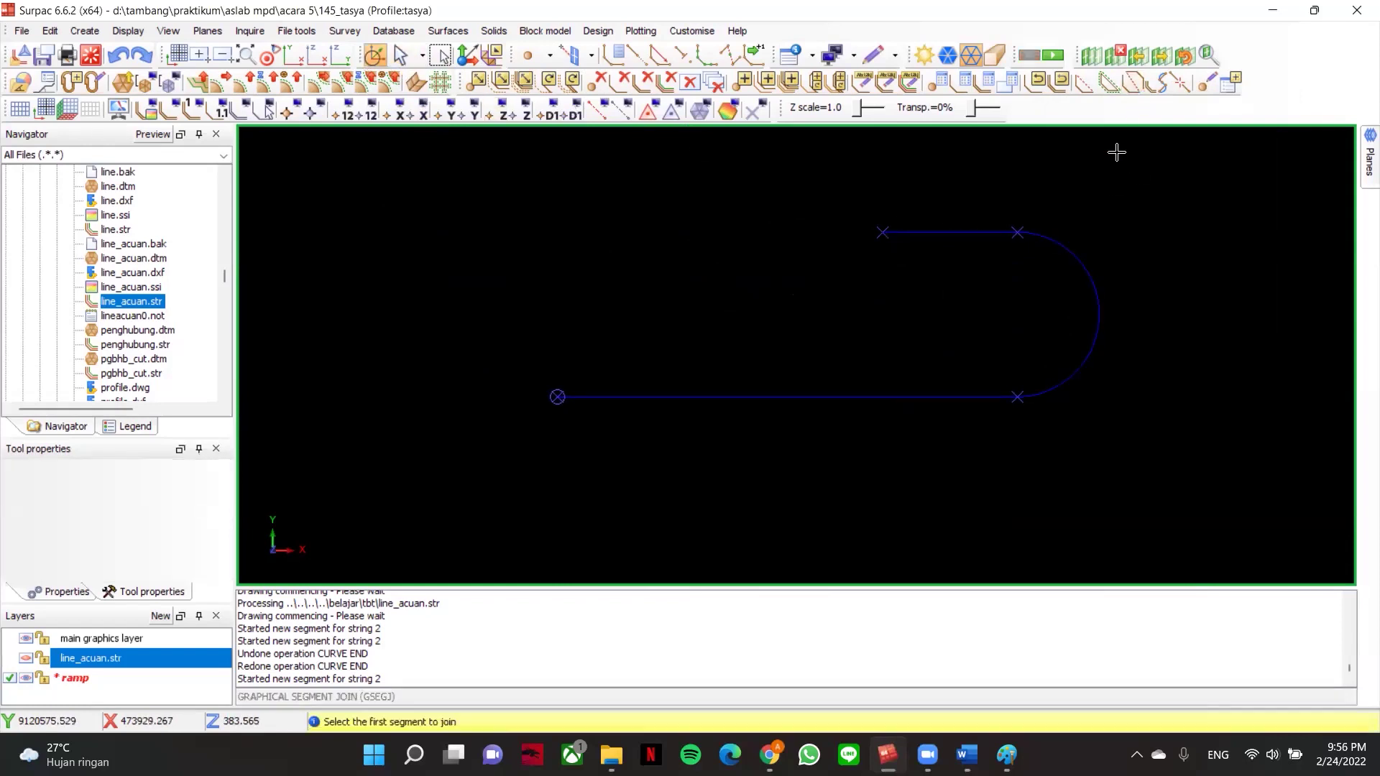
pyautogui.click(1035, 393)
pyautogui.click(971, 397)
pyautogui.press('Escape')
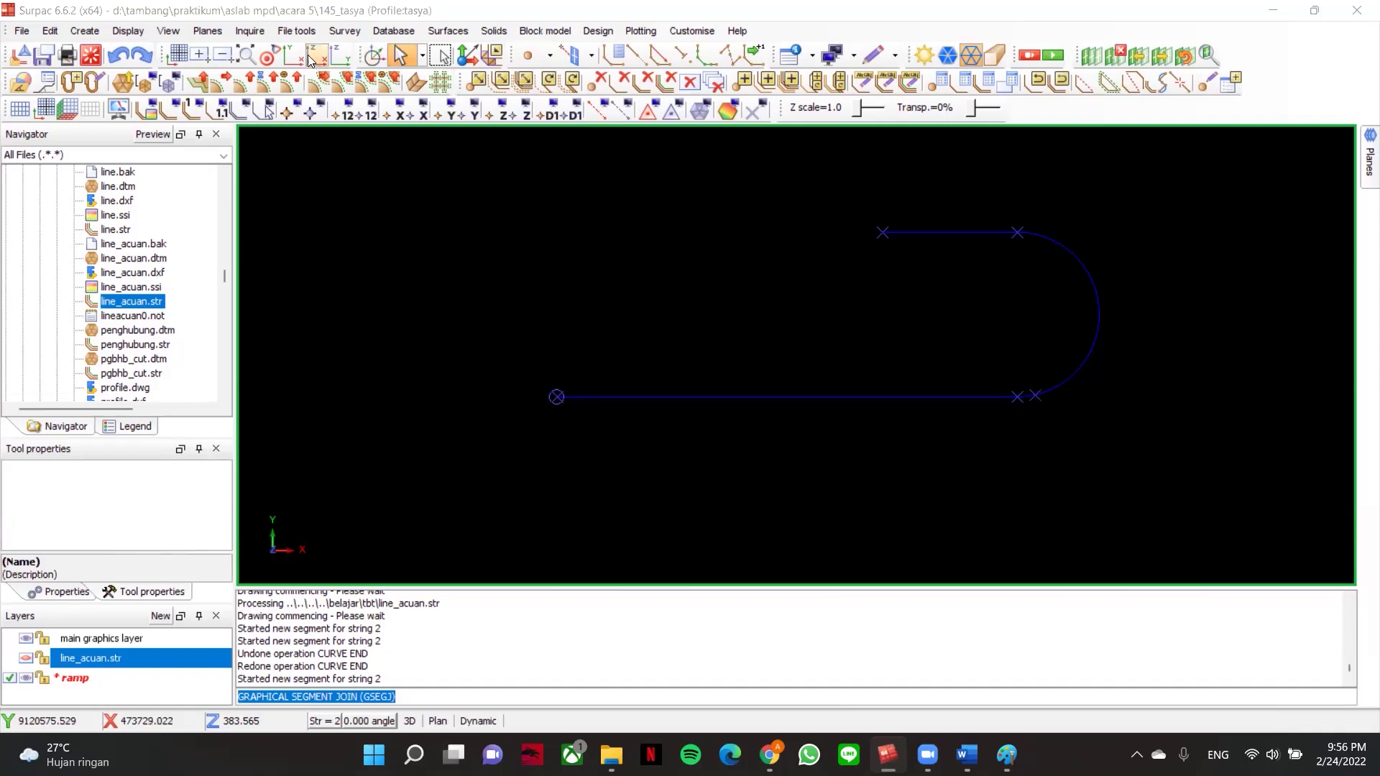
# - Select the joined ramp line and examine whether the straights and curve form one continuous segment
pyautogui.click(402, 56)
pyautogui.click(941, 226)
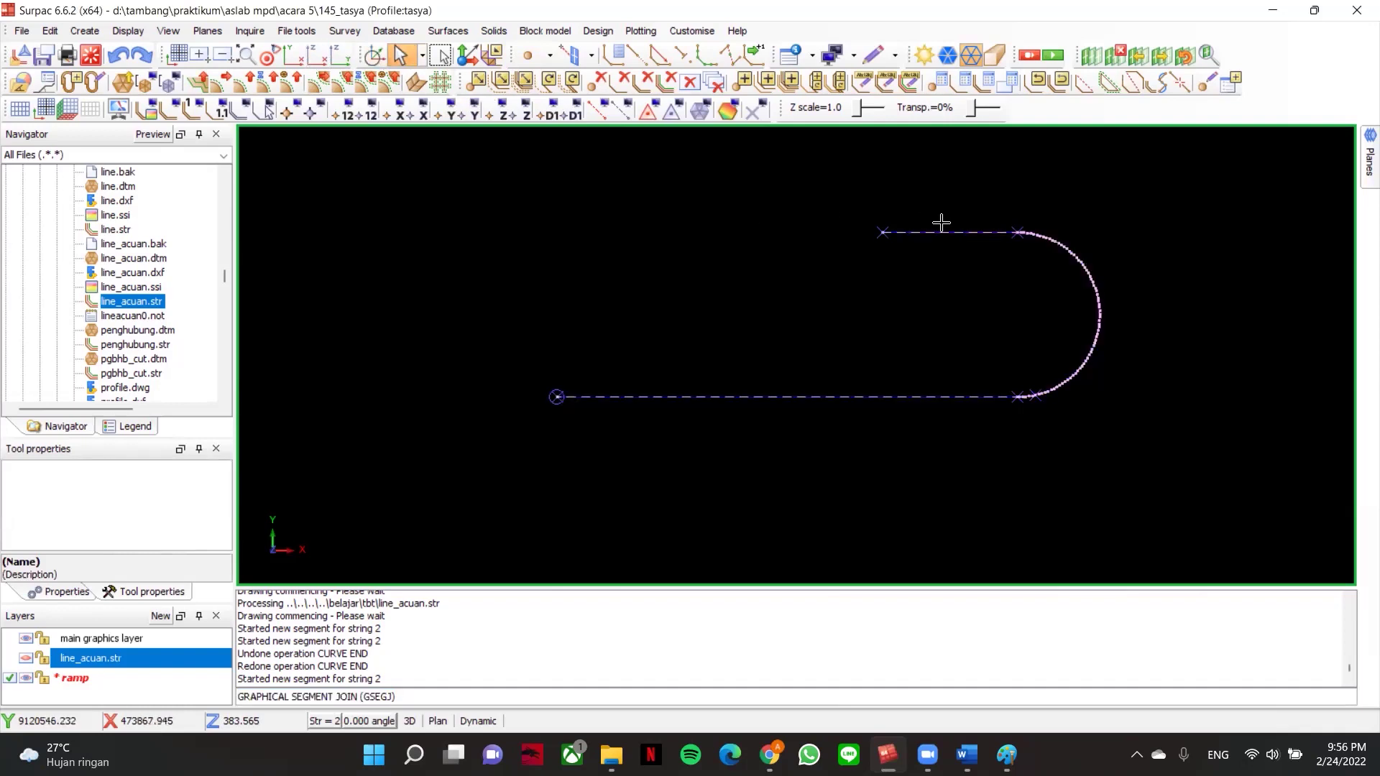
pyautogui.scroll(-1, 1011, 321)
pyautogui.moveTo(875, 294); pyautogui.dragTo(885, 324, button='middle')
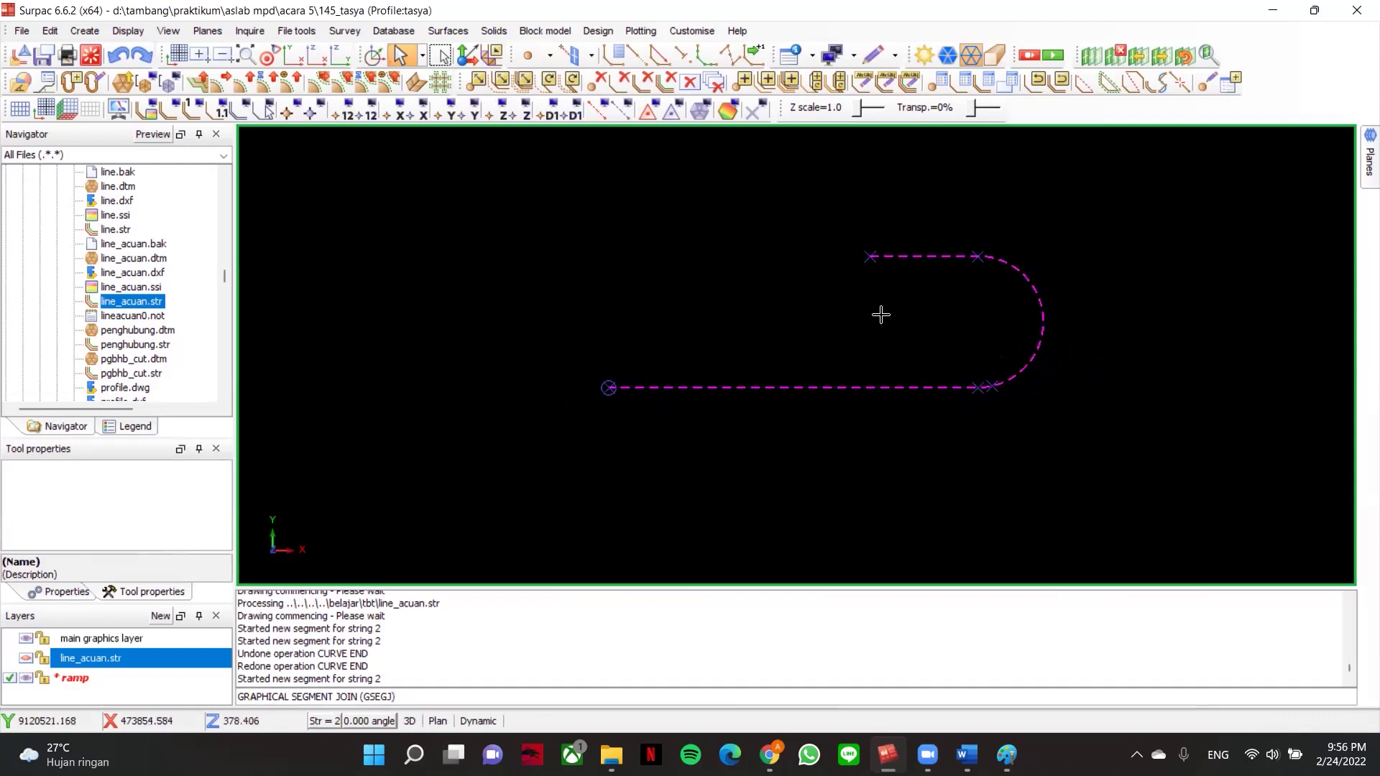
pyautogui.scroll(1, 945, 277)
pyautogui.moveTo(946, 278); pyautogui.dragTo(903, 299, button='middle')
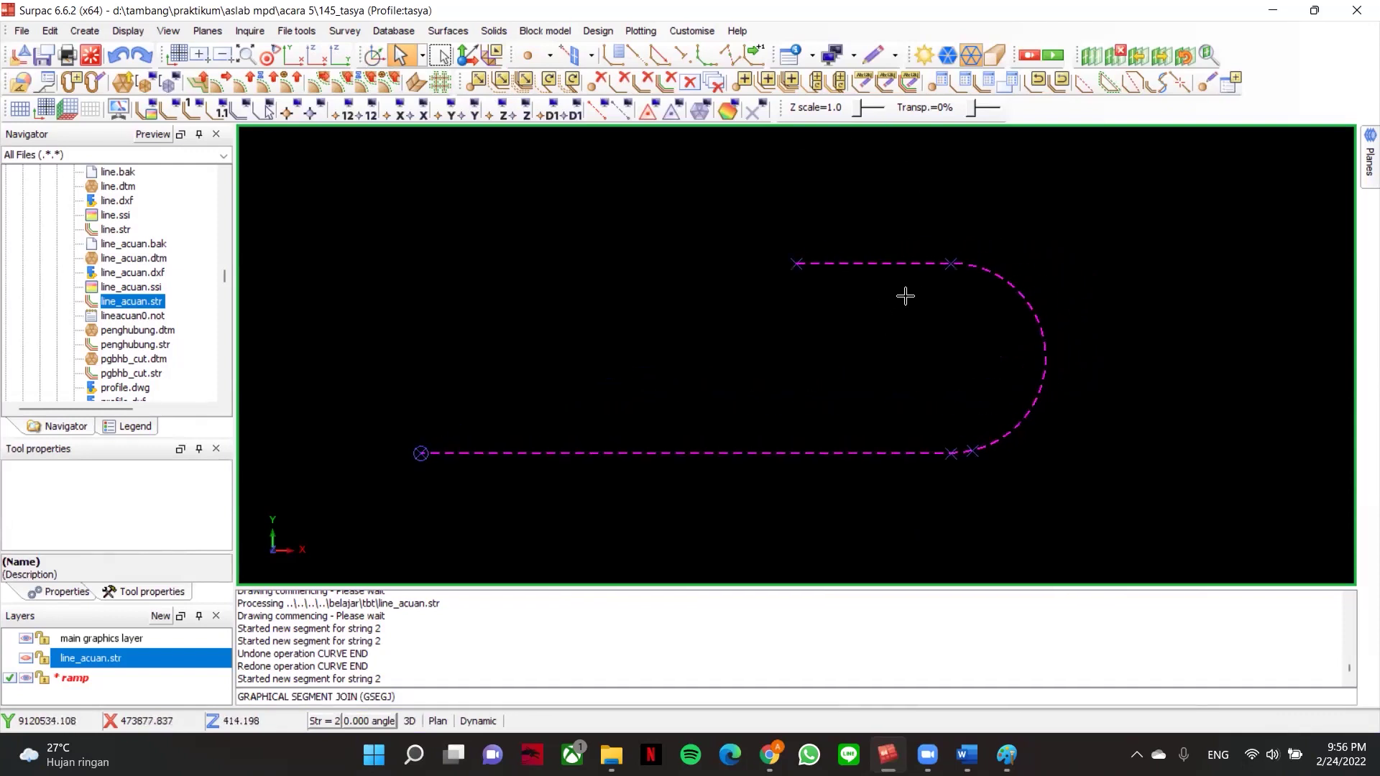
pyautogui.scroll(-1, 785, 330)
pyautogui.click(572, 419)
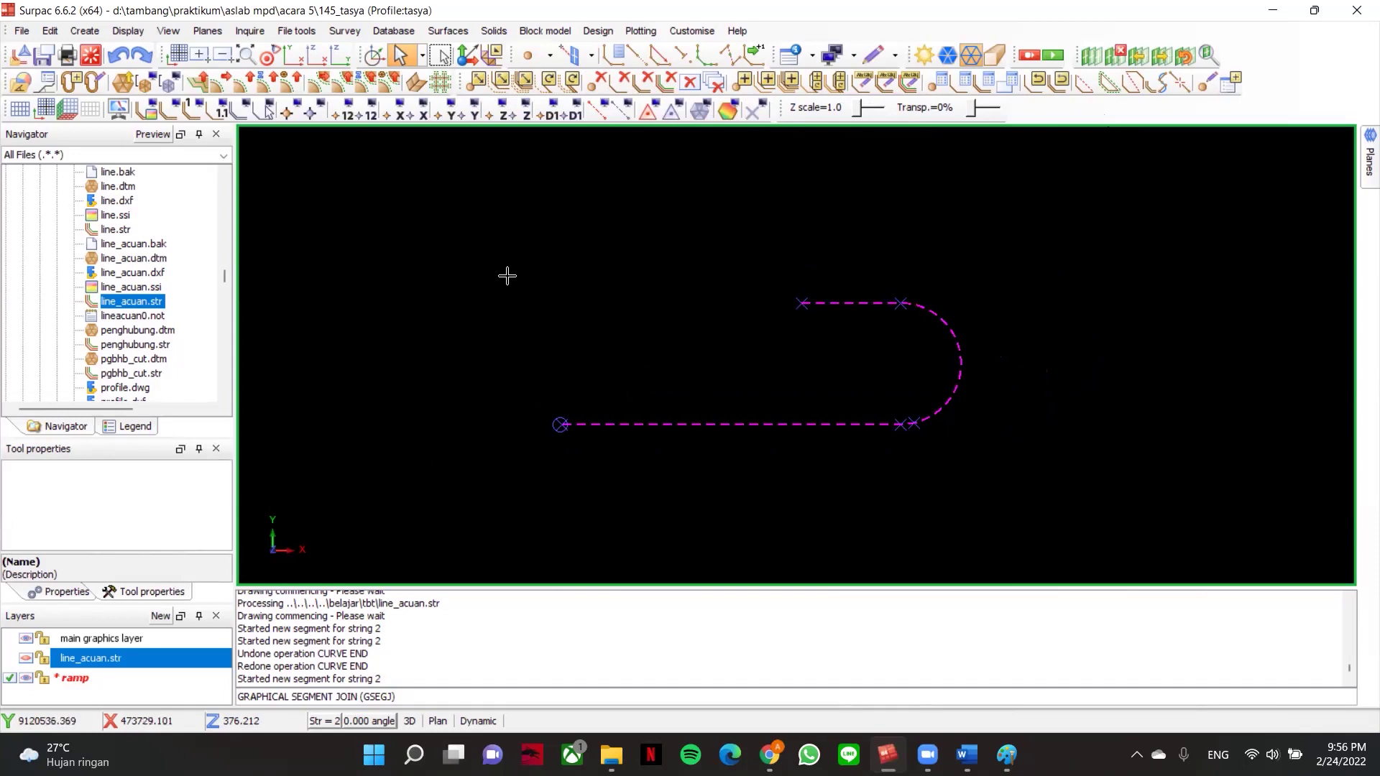
# - Create a clockwise curve at the lower line's west end with radius 25, angle 180 and arc distance 1
pyautogui.click(85, 31)
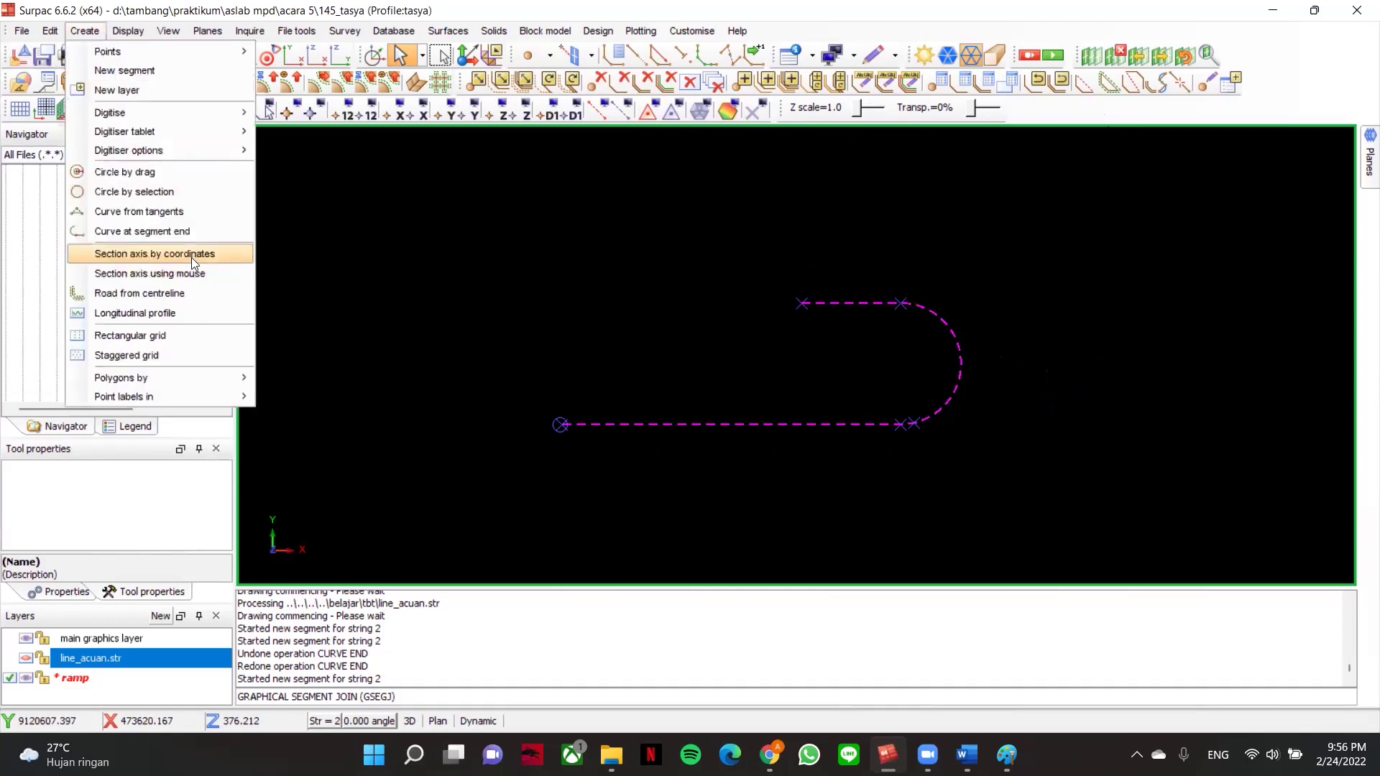
pyautogui.click(191, 230)
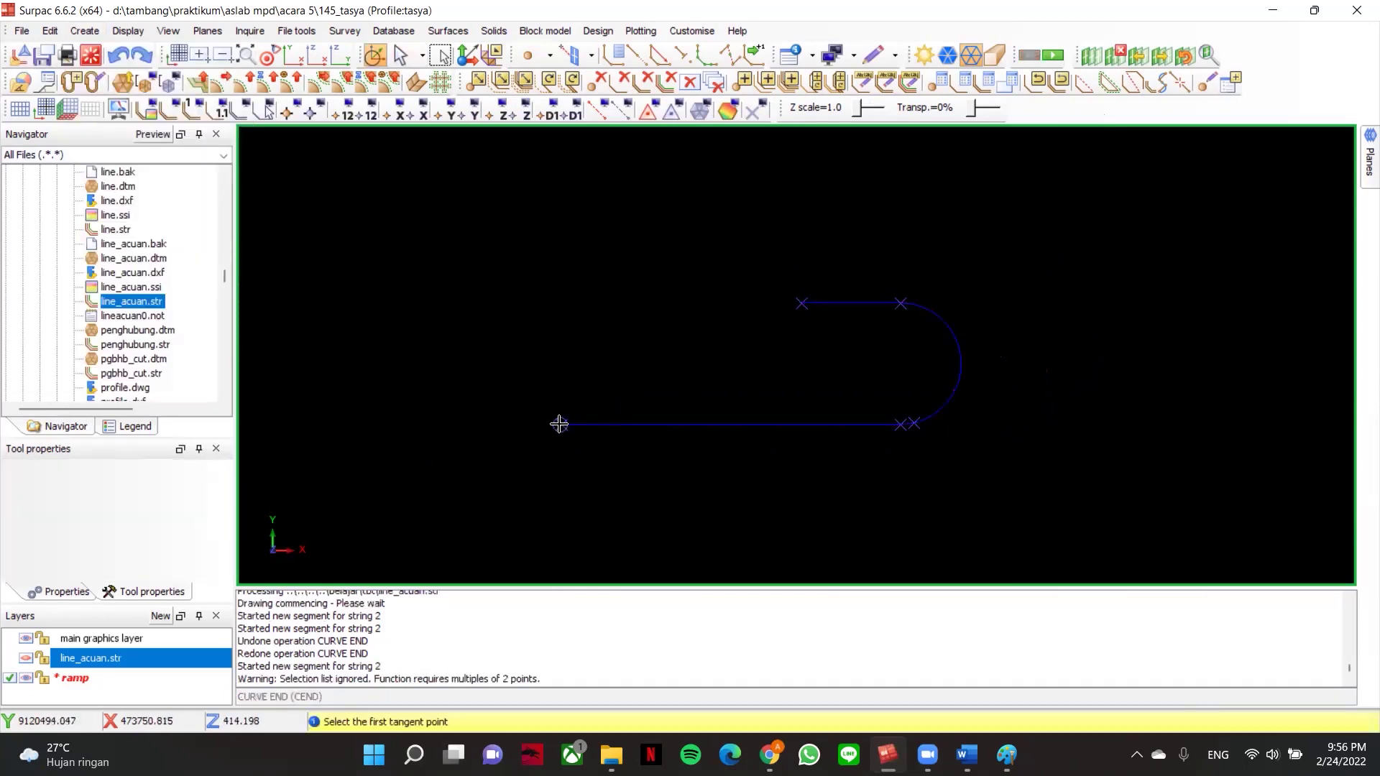
pyautogui.click(894, 415)
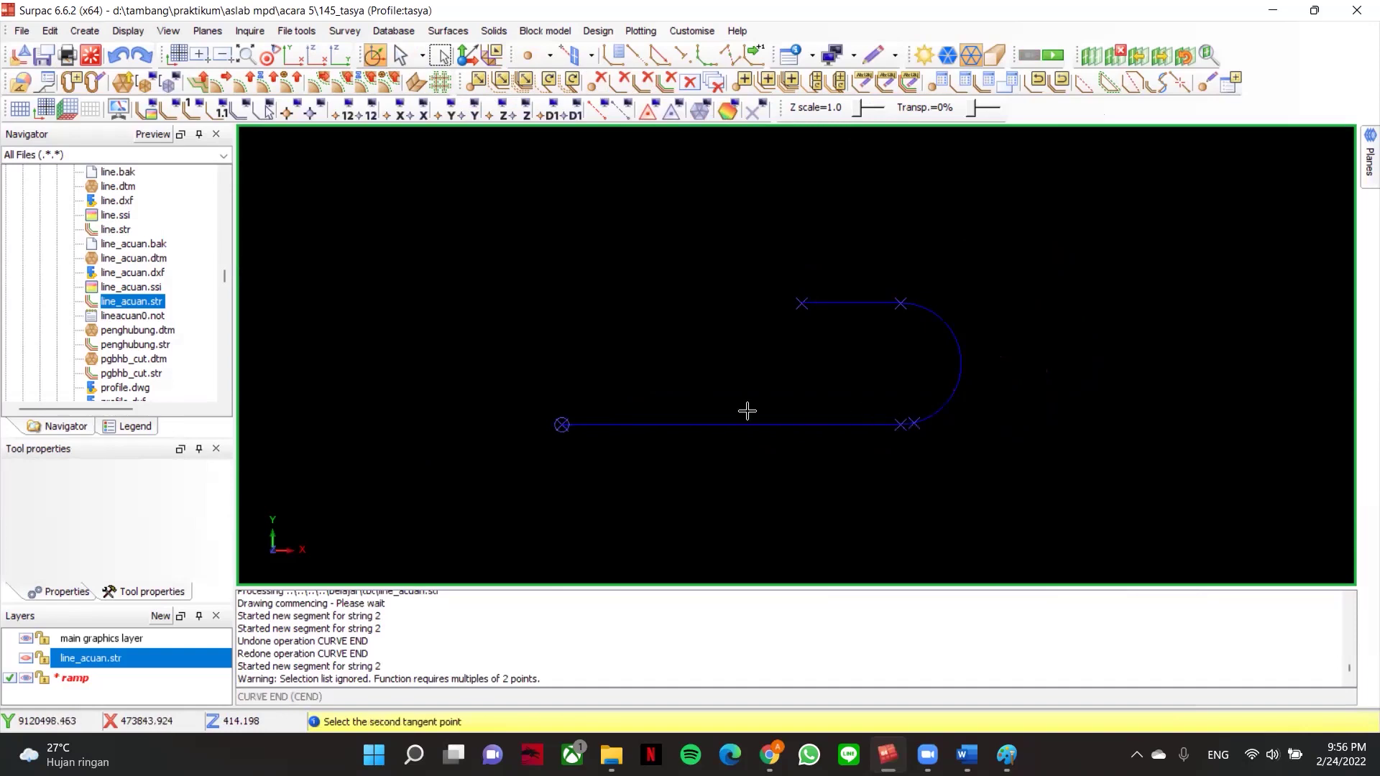
pyautogui.click(559, 415)
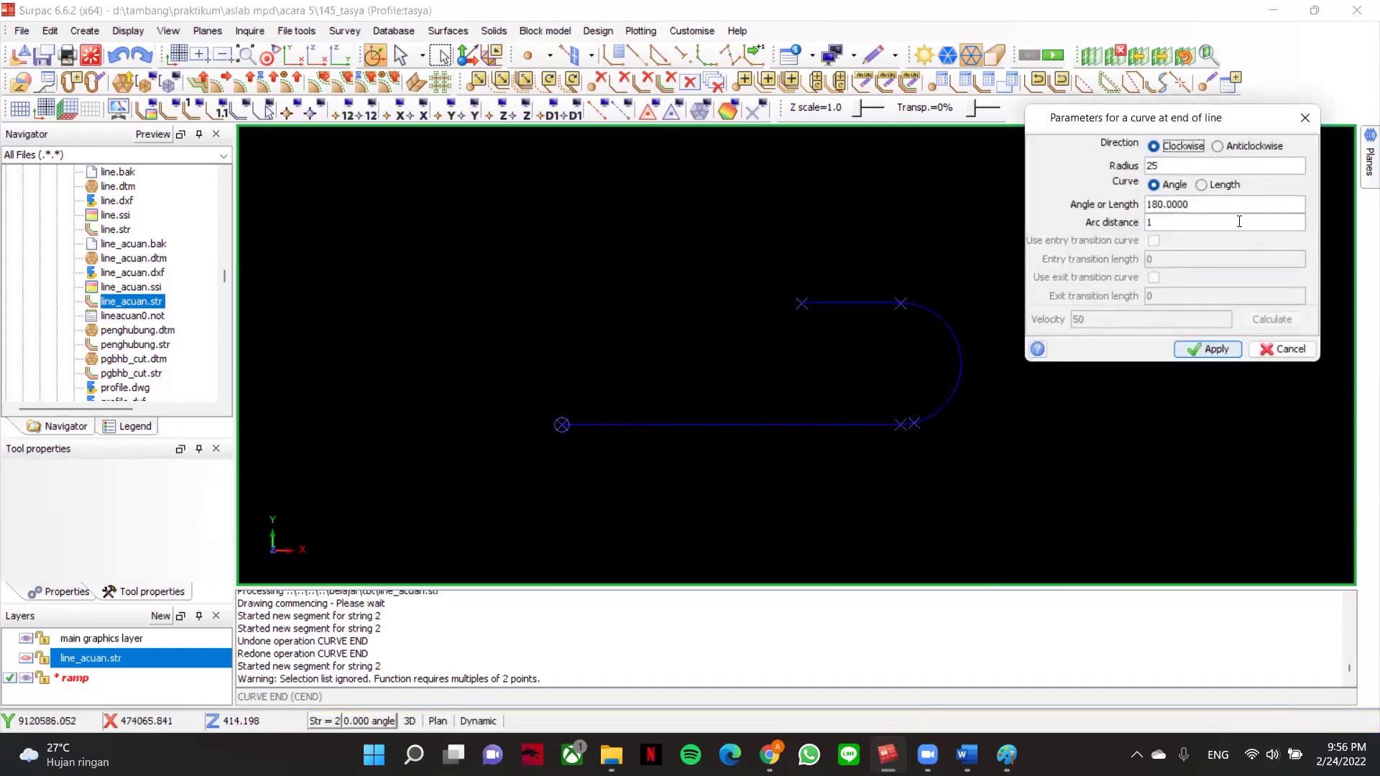
pyautogui.click(1213, 348)
pyautogui.moveTo(598, 308); pyautogui.dragTo(519, 293, button='middle')
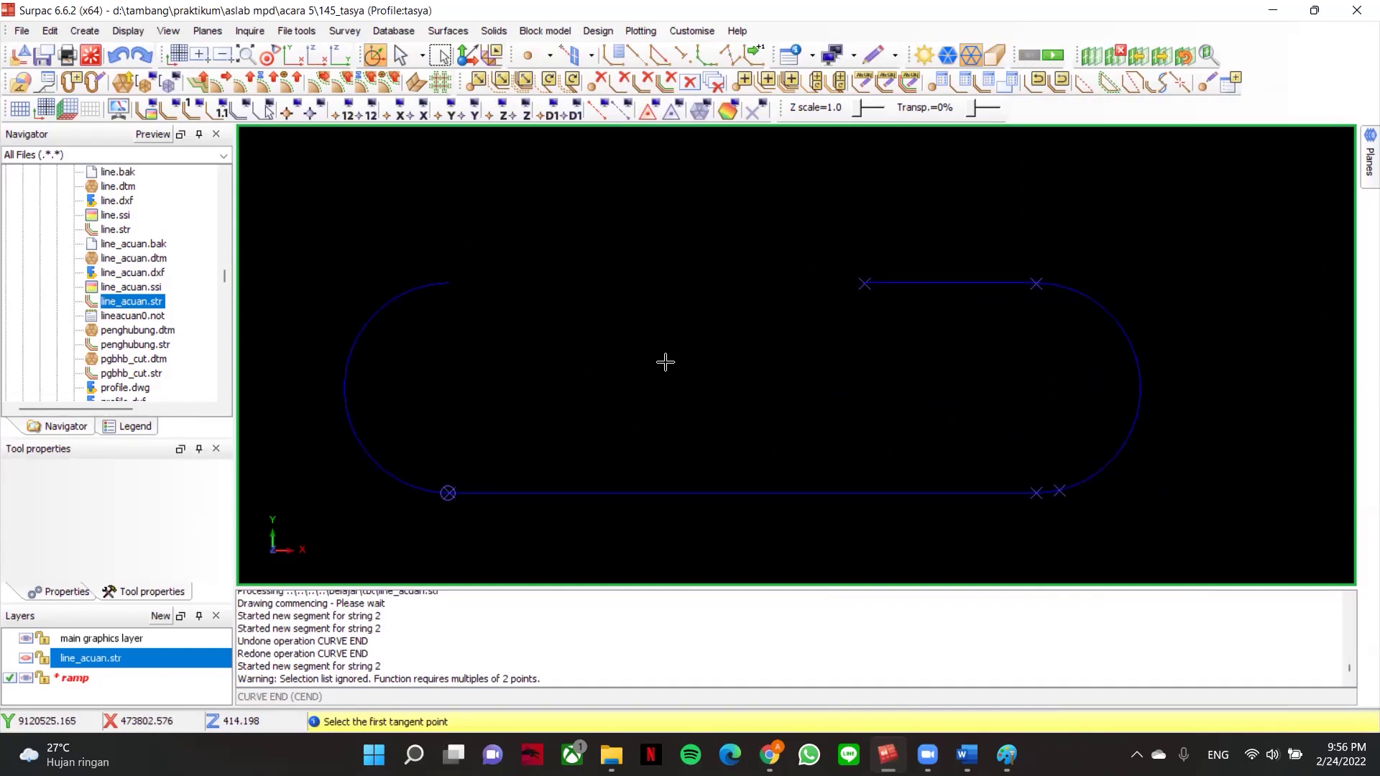
pyautogui.press('Escape')
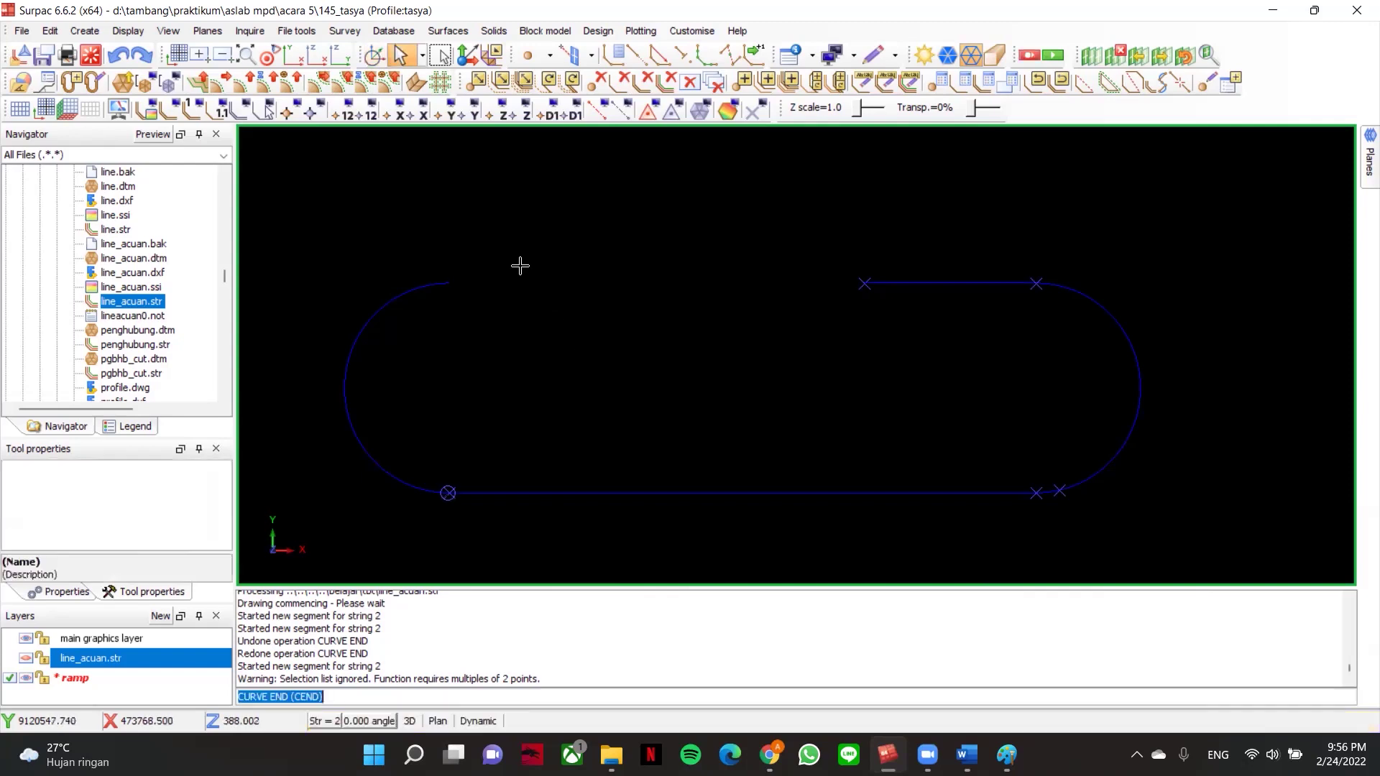
# - Examine the ramp's rise in 3D and plan view and check the west curve's connection to the rest of the line
pyautogui.moveTo(596, 348); pyautogui.dragTo(549, 293)
pyautogui.scroll(2, 840, 284)
pyautogui.moveTo(1180, 256); pyautogui.dragTo(462, 300)
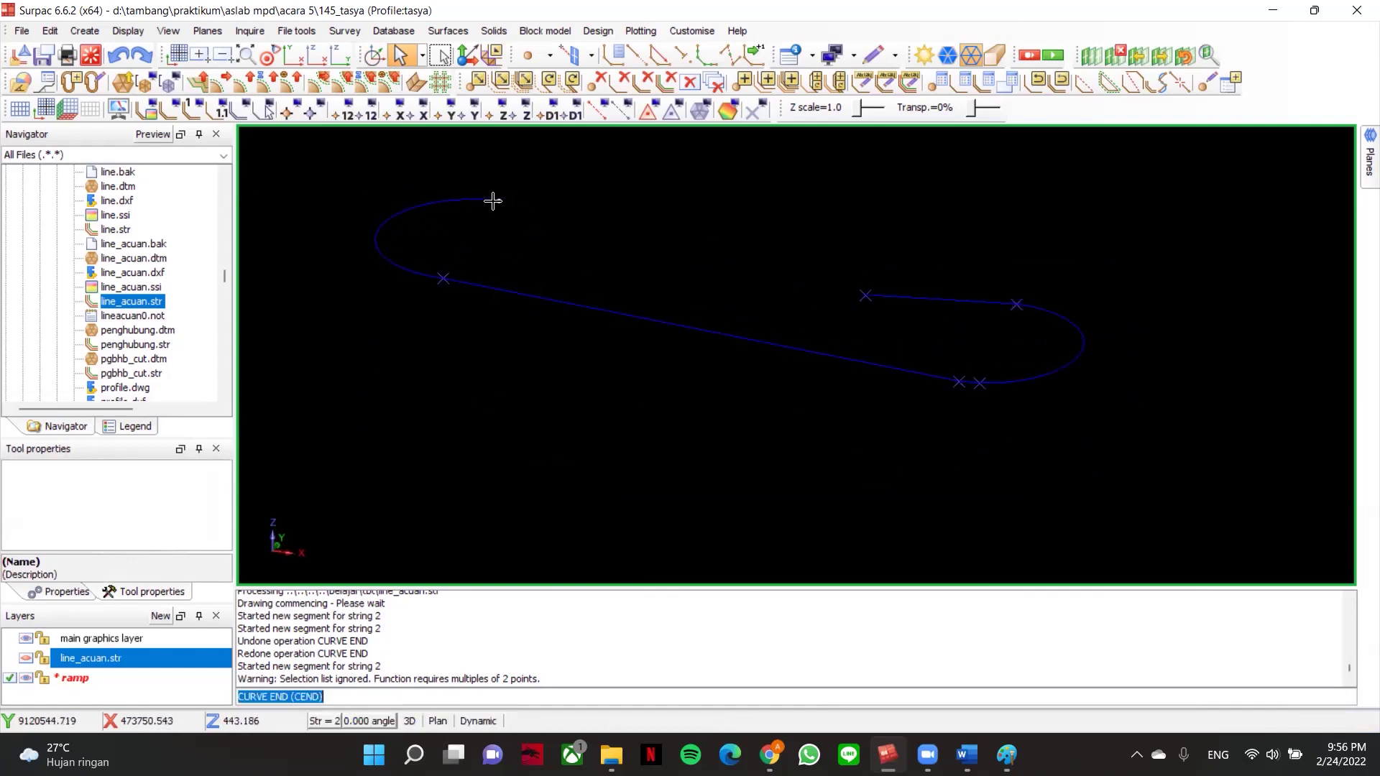
pyautogui.moveTo(580, 287); pyautogui.dragTo(598, 305)
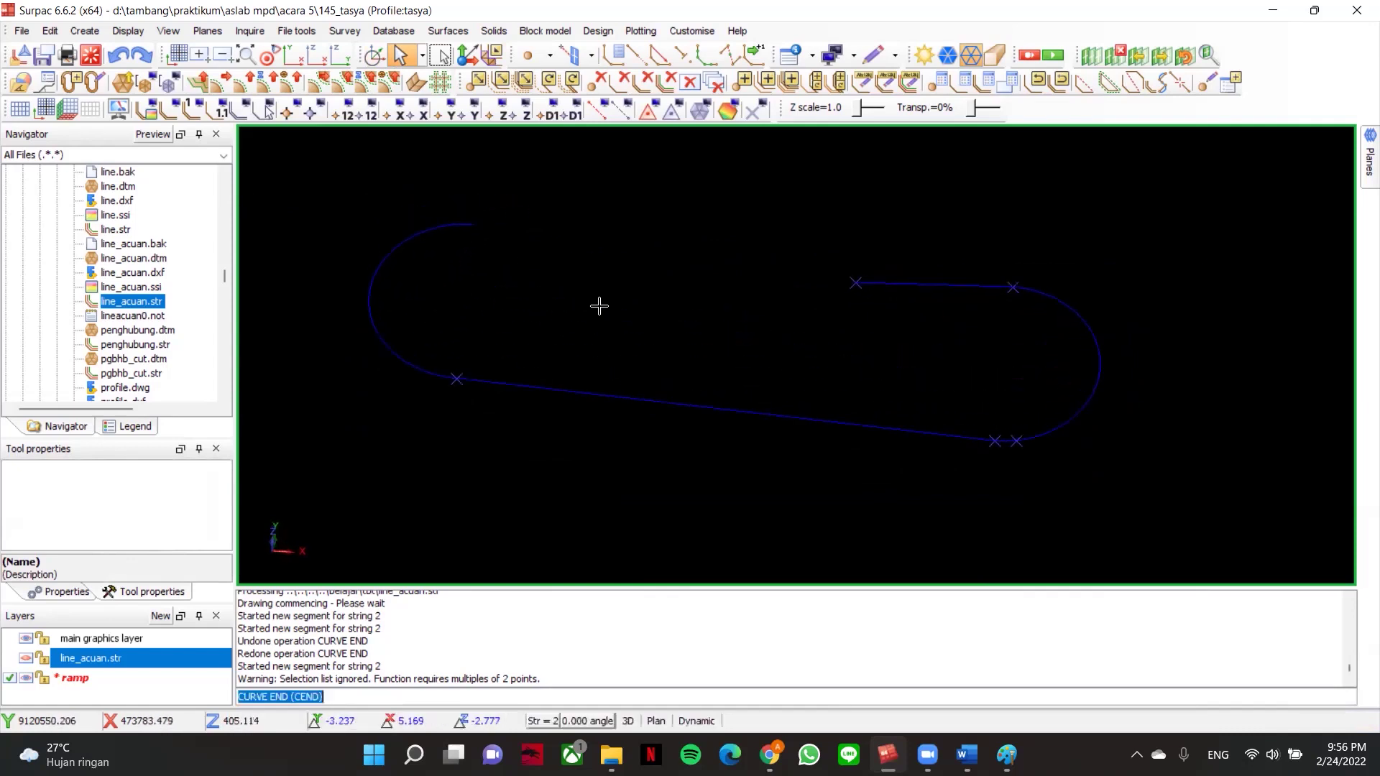
pyautogui.click(363, 91)
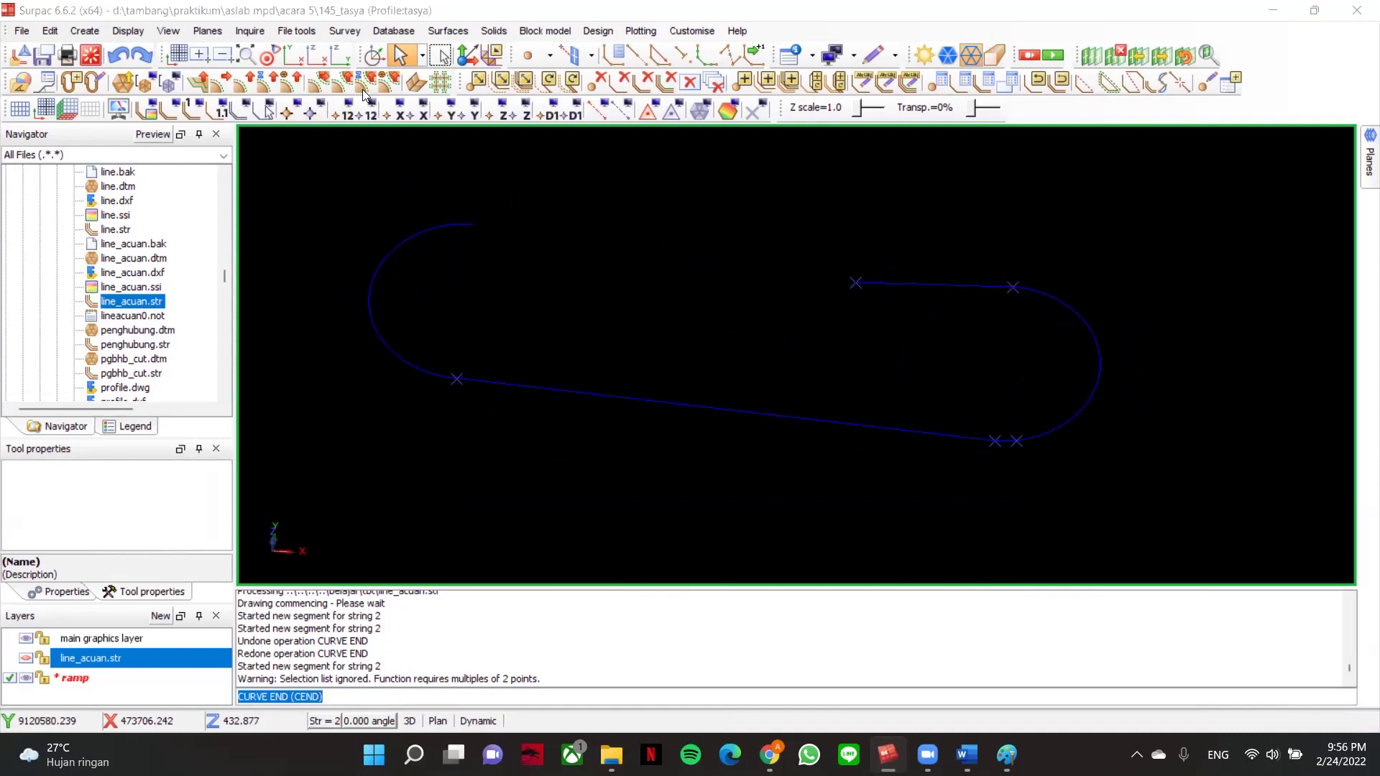
pyautogui.click(289, 59)
pyautogui.moveTo(637, 265); pyautogui.dragTo(595, 219, button='middle')
pyautogui.scroll(2, 624, 265)
pyautogui.moveTo(624, 264); pyautogui.dragTo(551, 259, button='middle')
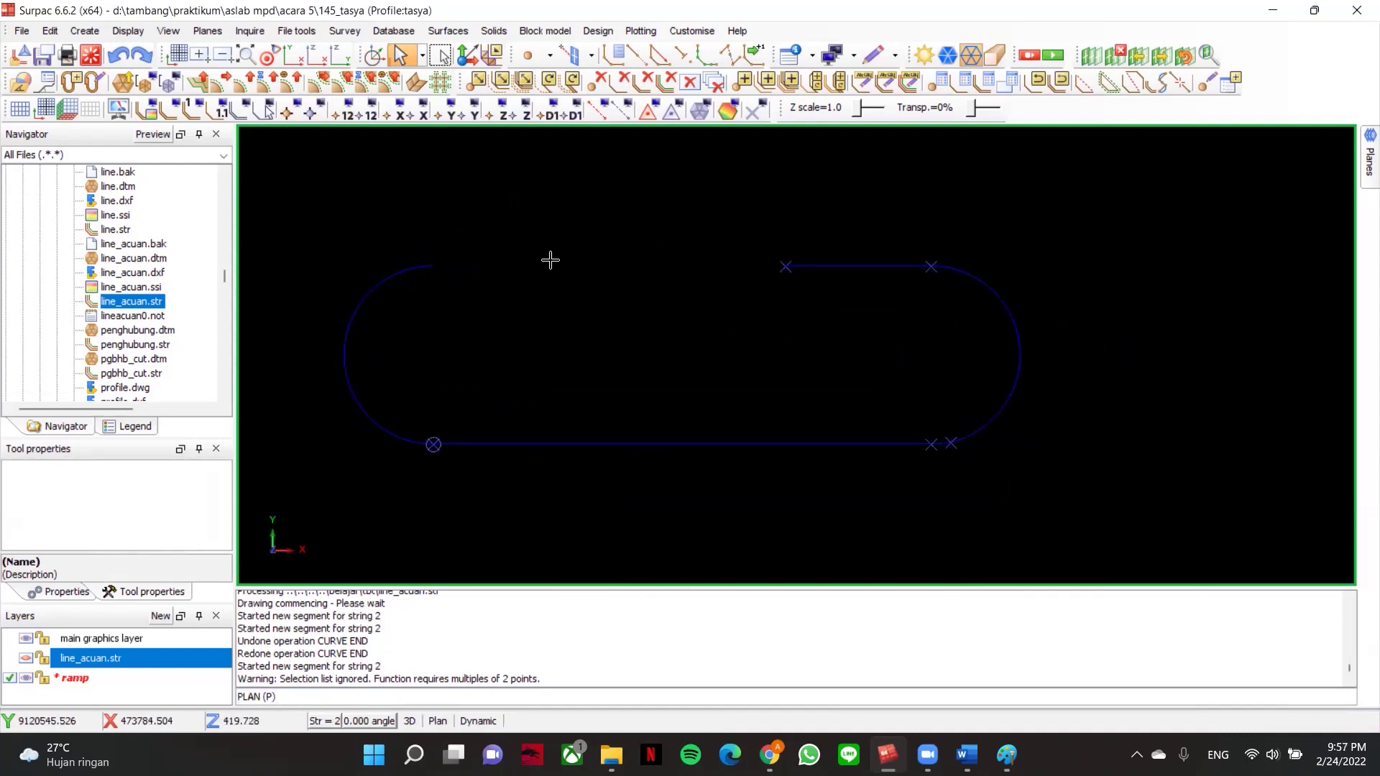
pyautogui.click(409, 271)
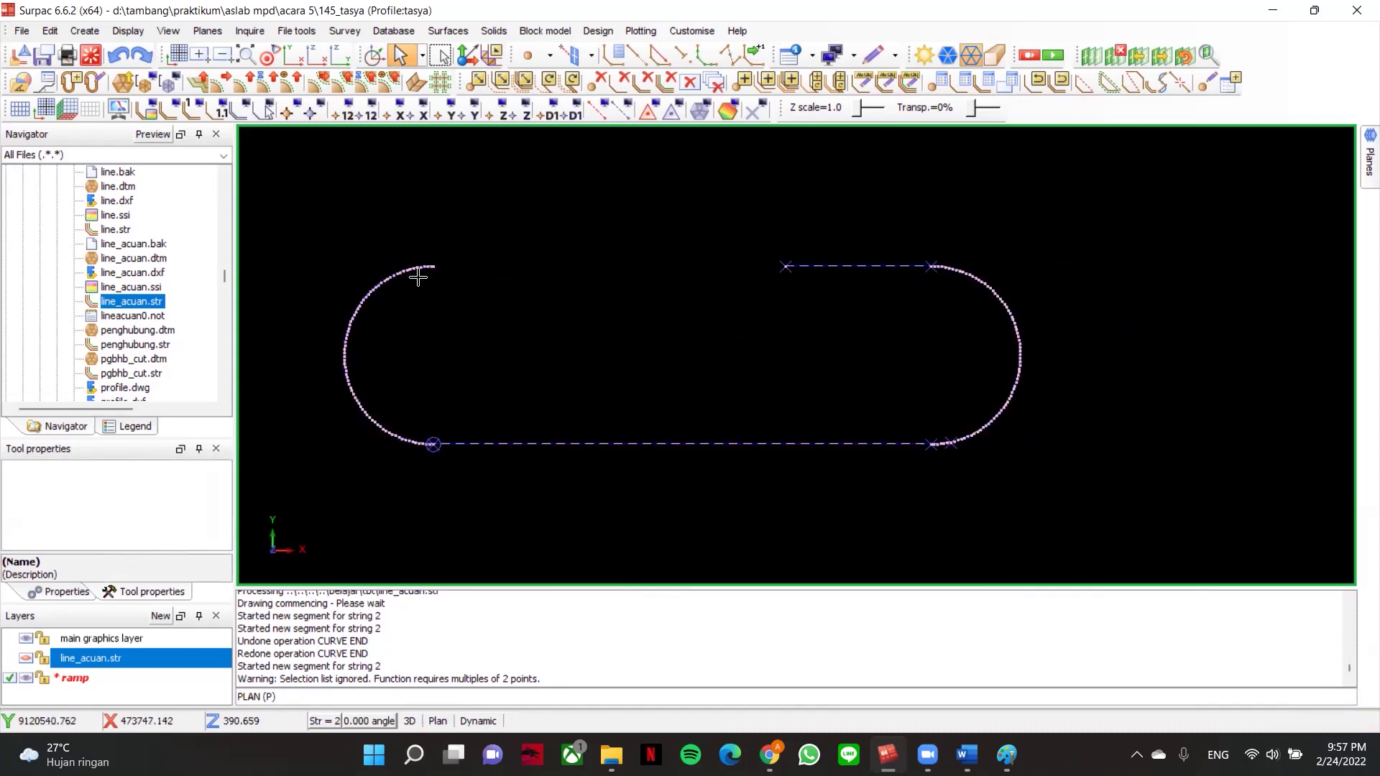
pyautogui.click(487, 302)
pyautogui.scroll(3, 931, 442)
pyautogui.scroll(-3, 1010, 482)
pyautogui.moveTo(1010, 481); pyautogui.dragTo(1054, 477, button='middle')
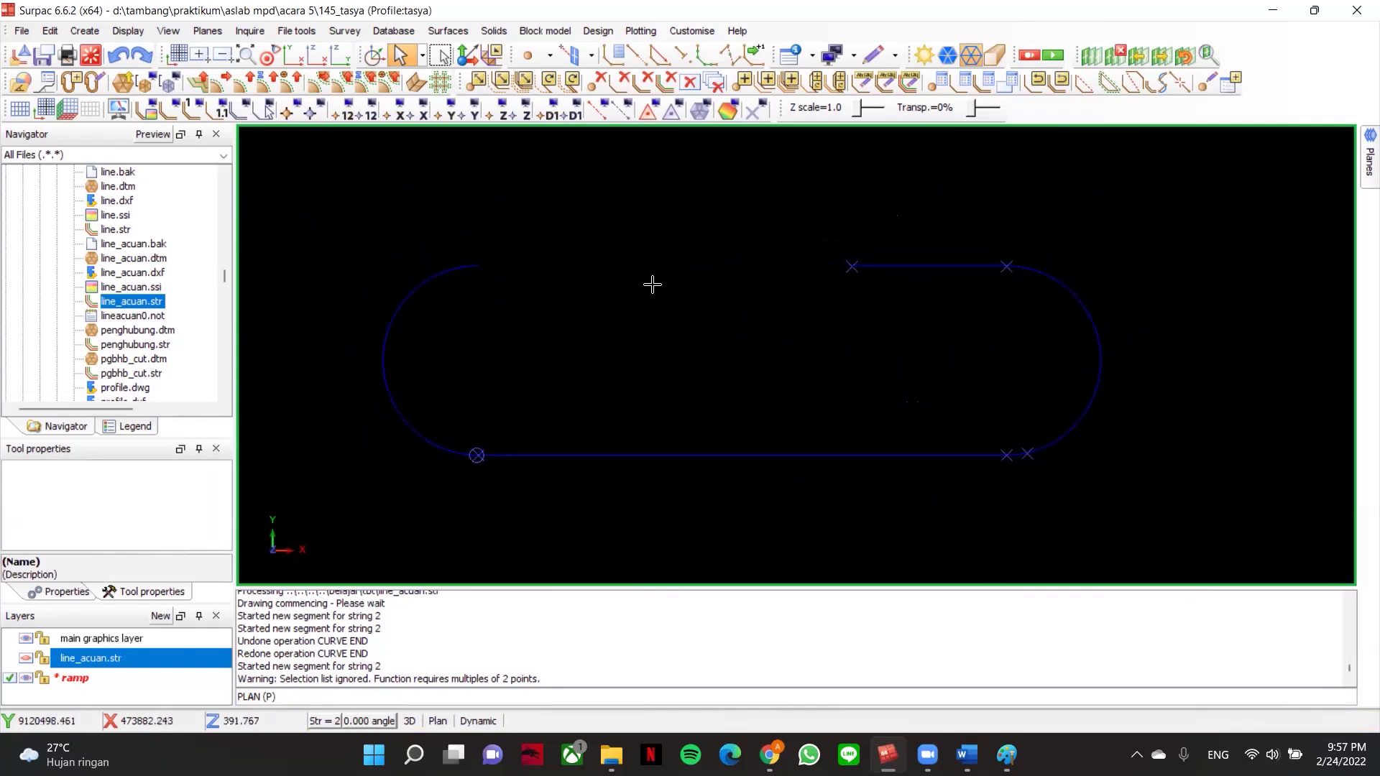
# - Start a new segment at the west curve's upper end and digitise a straight line due east to the east curve's upper end in drafting mode
pyautogui.click(680, 58)
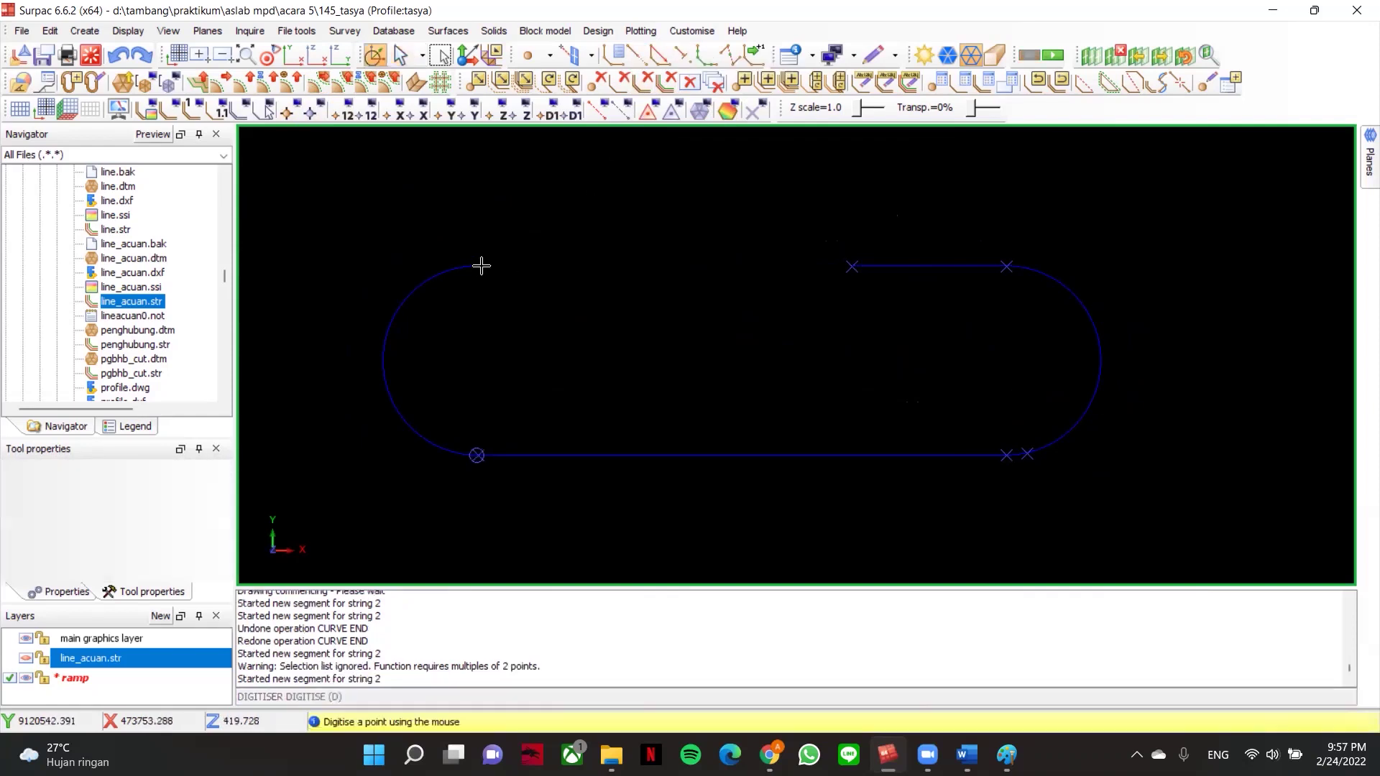
pyautogui.rightClick(527, 229)
pyautogui.click(568, 257)
pyautogui.click(480, 264)
pyautogui.rightClick(779, 248)
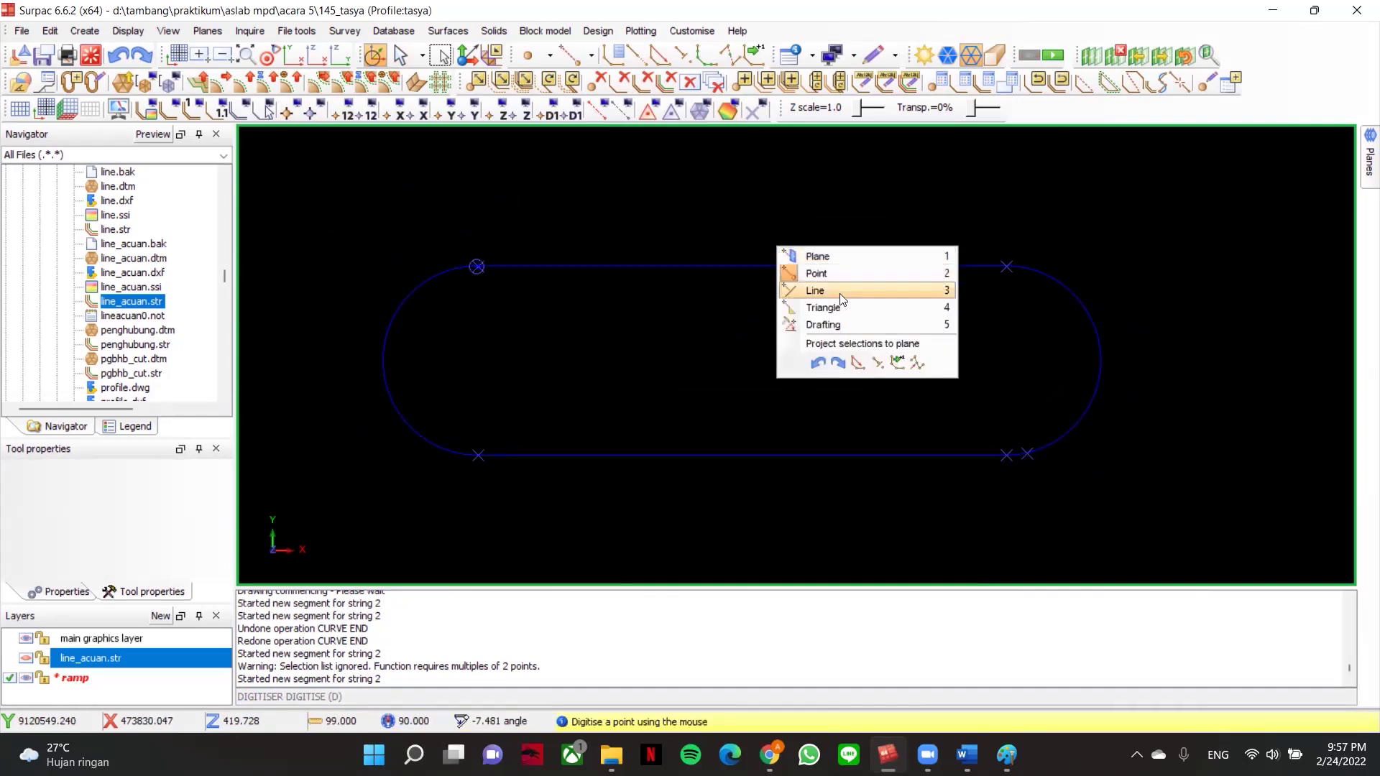
pyautogui.click(823, 324)
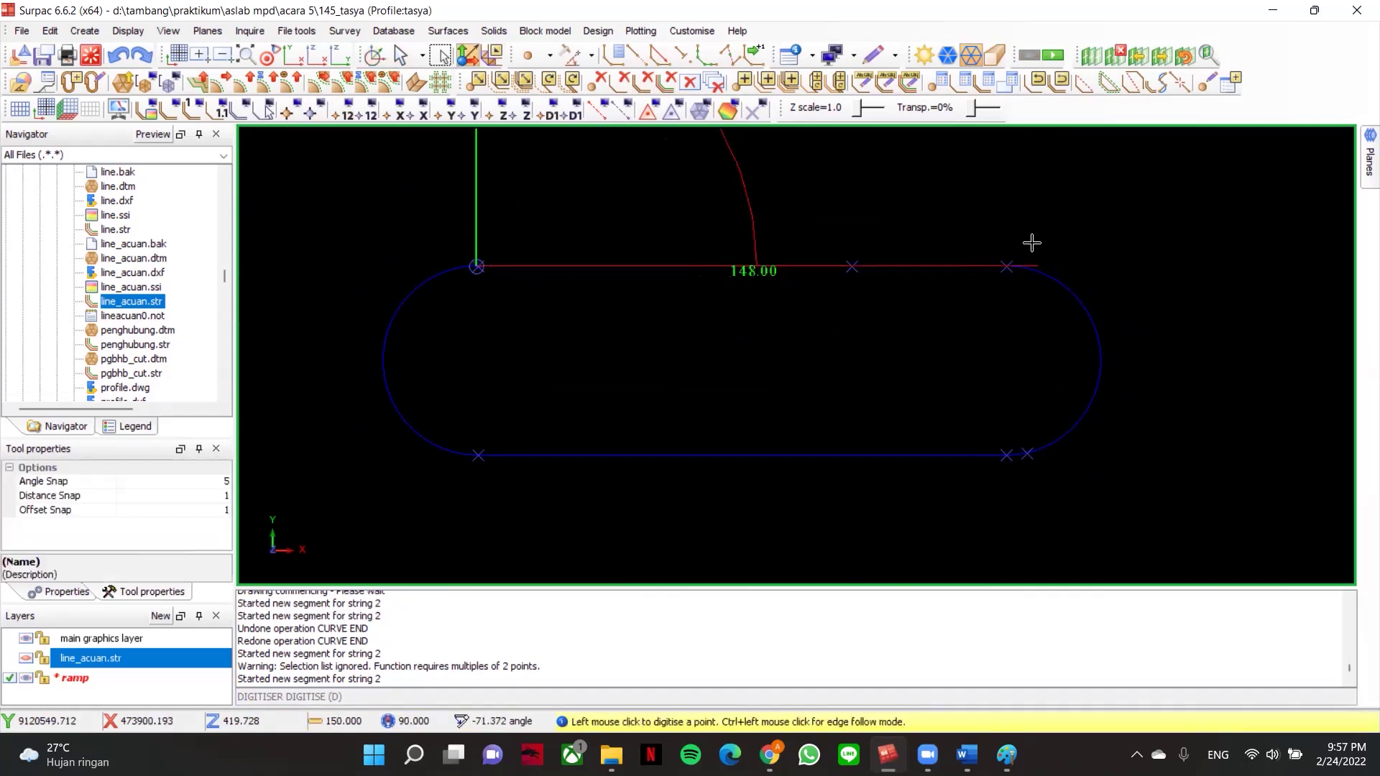
pyautogui.click(1006, 245)
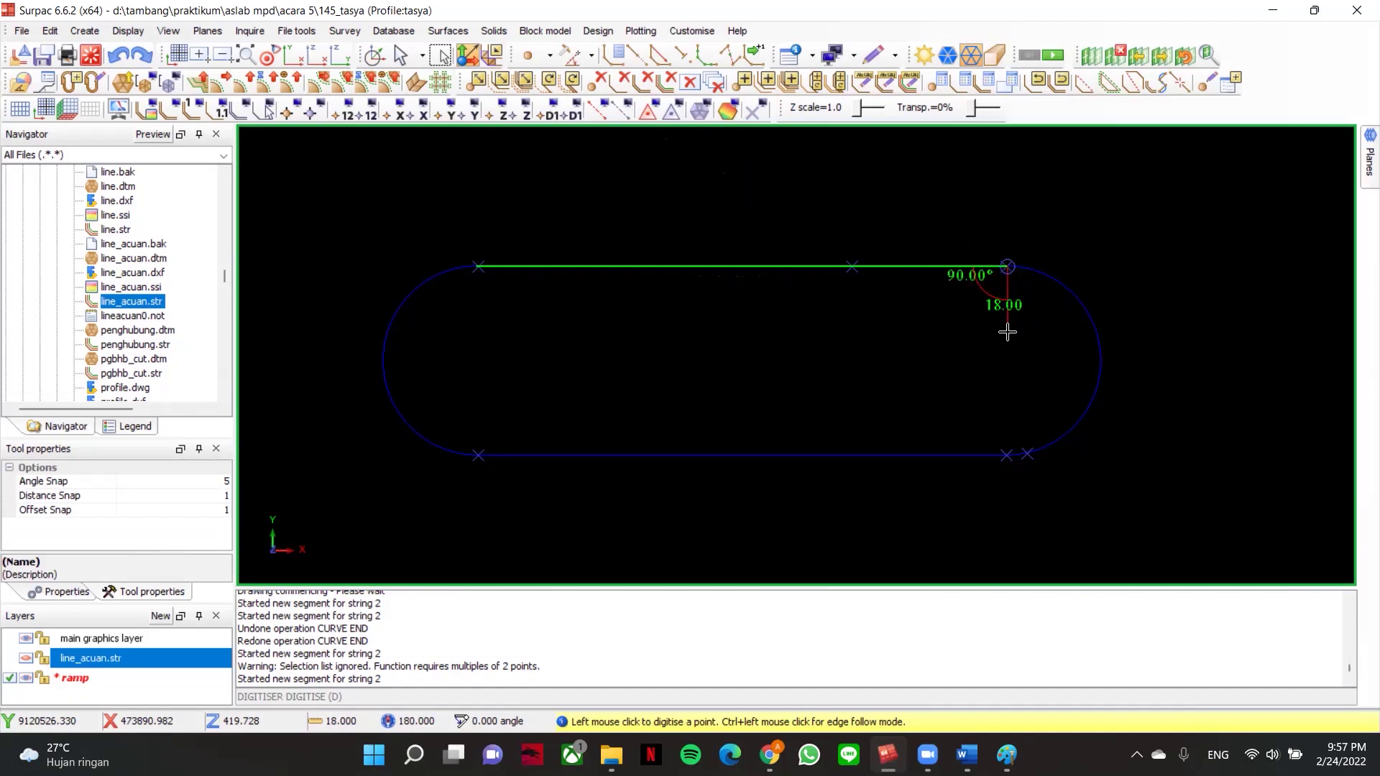
pyautogui.press('Escape')
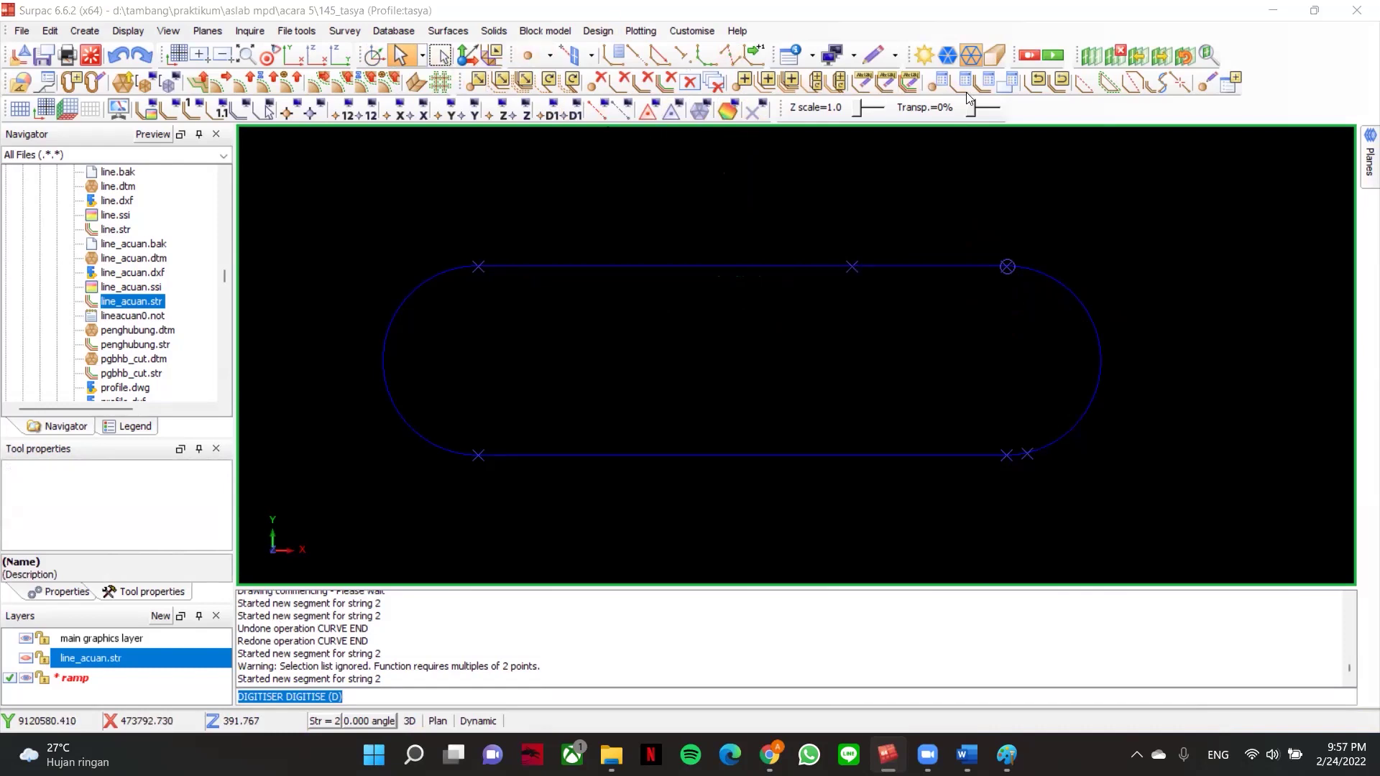
# - Renumber the new upper straight segment to string 4
pyautogui.click(863, 87)
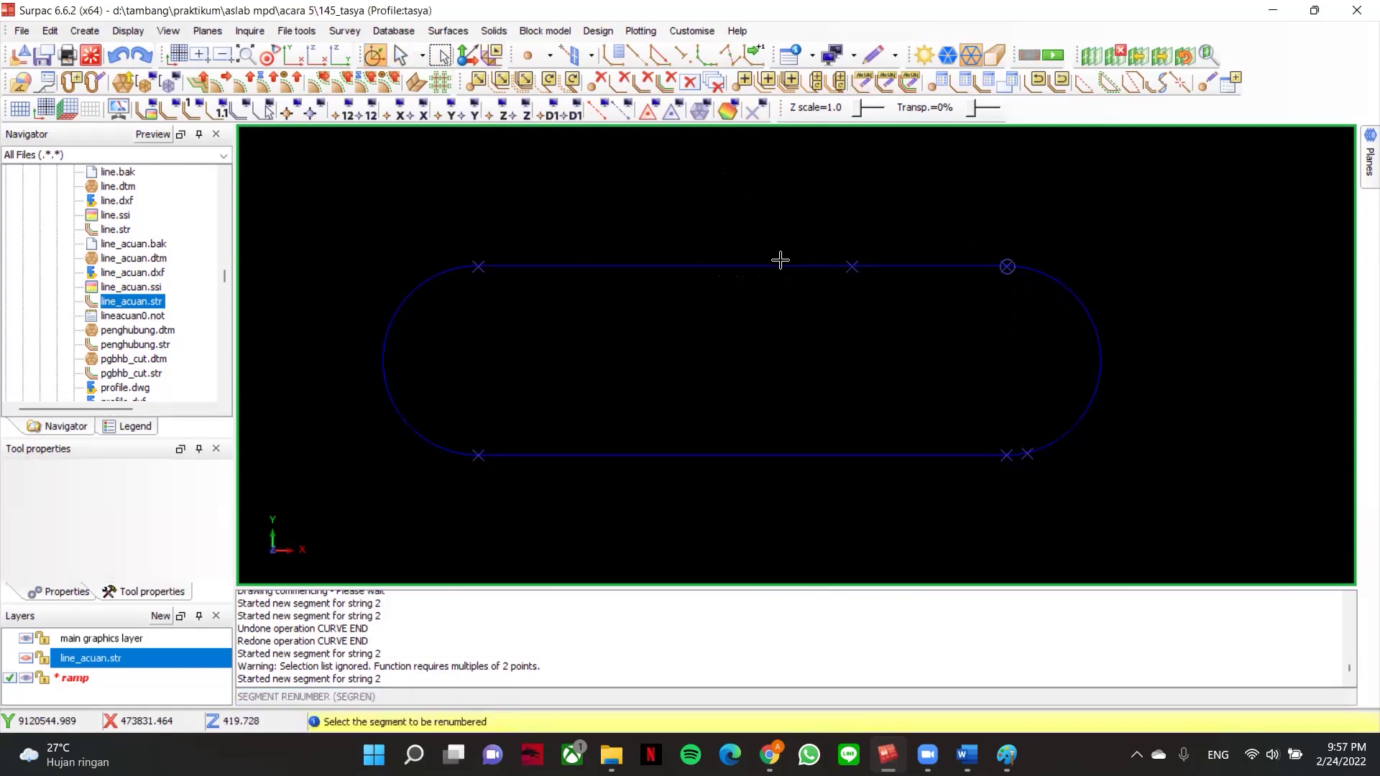
pyautogui.click(898, 285)
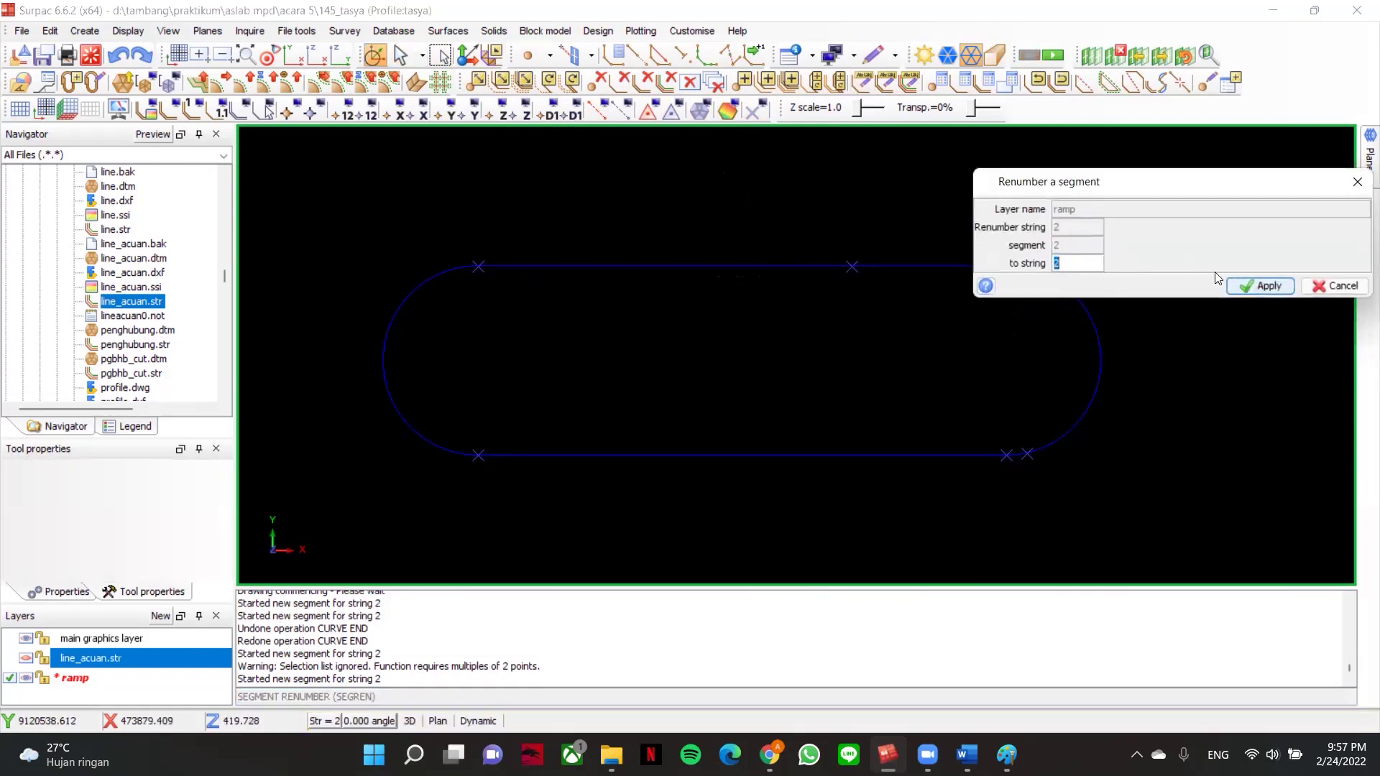
pyautogui.write('4')
pyautogui.click(1265, 286)
pyautogui.scroll(3, 802, 263)
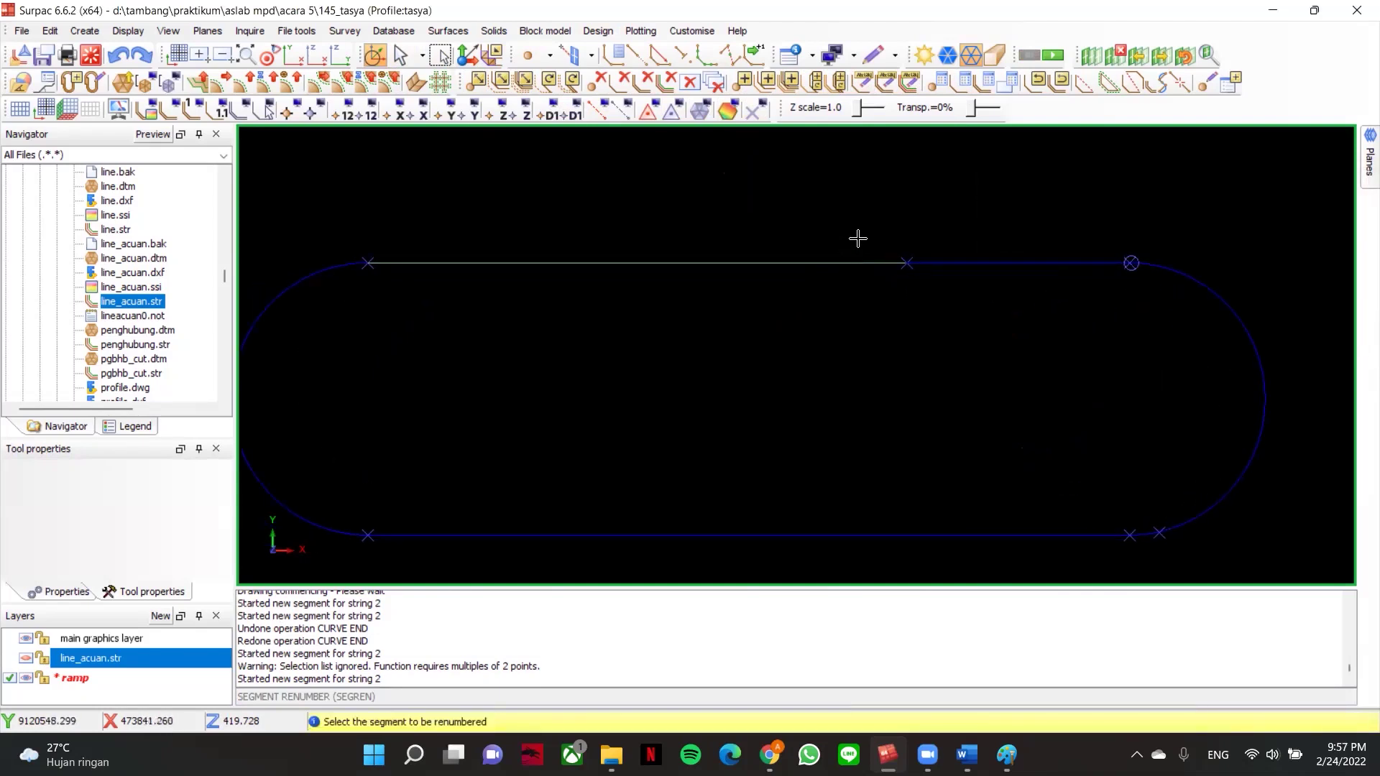
# - Confirm string 4 for the upper straight segment and set its east end point's Z value to 455
pyautogui.click(870, 263)
pyautogui.click(1329, 283)
pyautogui.press('Escape')
pyautogui.moveTo(1072, 312); pyautogui.dragTo(1066, 303)
pyautogui.scroll(-3, 1068, 303)
pyautogui.moveTo(1060, 298); pyautogui.dragTo(1021, 212, button='middle')
pyautogui.scroll(-3, 1021, 211)
pyautogui.click(1207, 84)
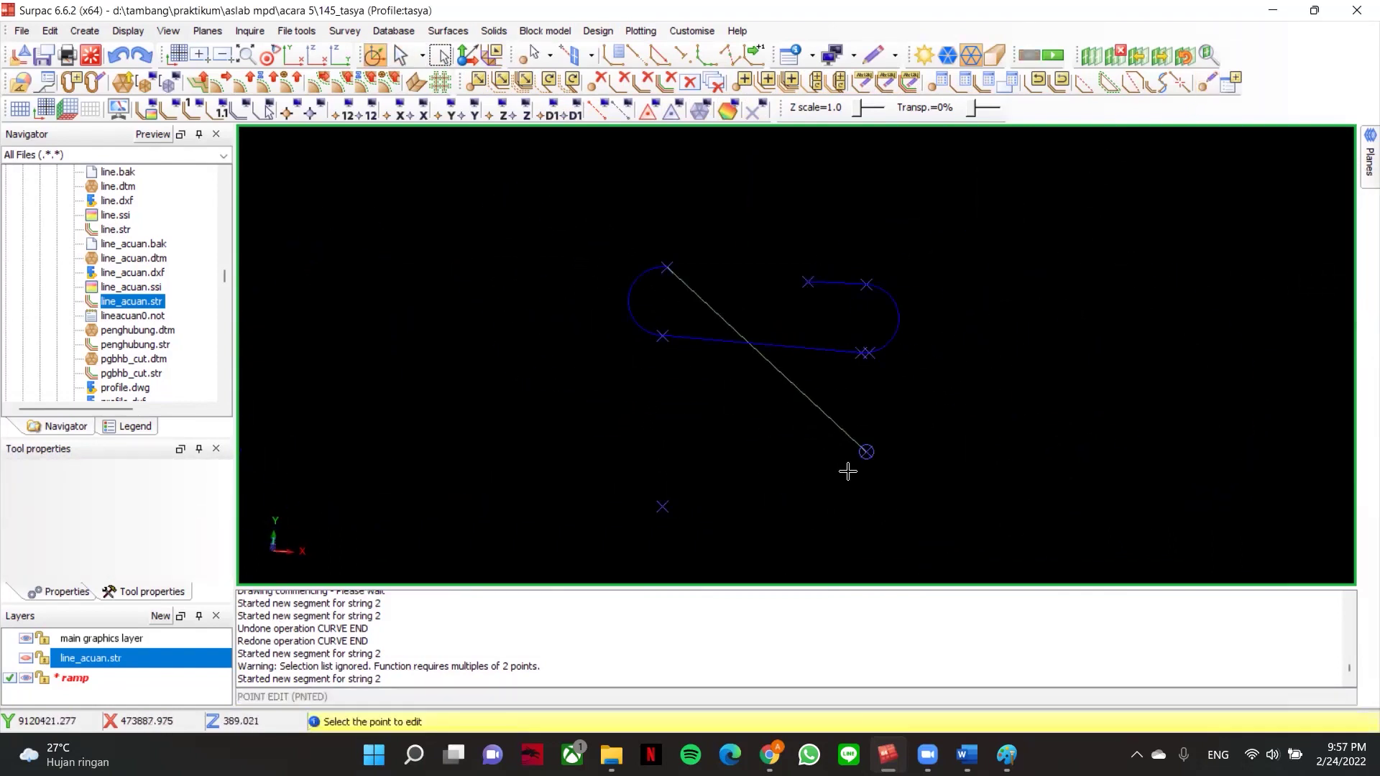
pyautogui.click(866, 451)
pyautogui.click(1143, 209)
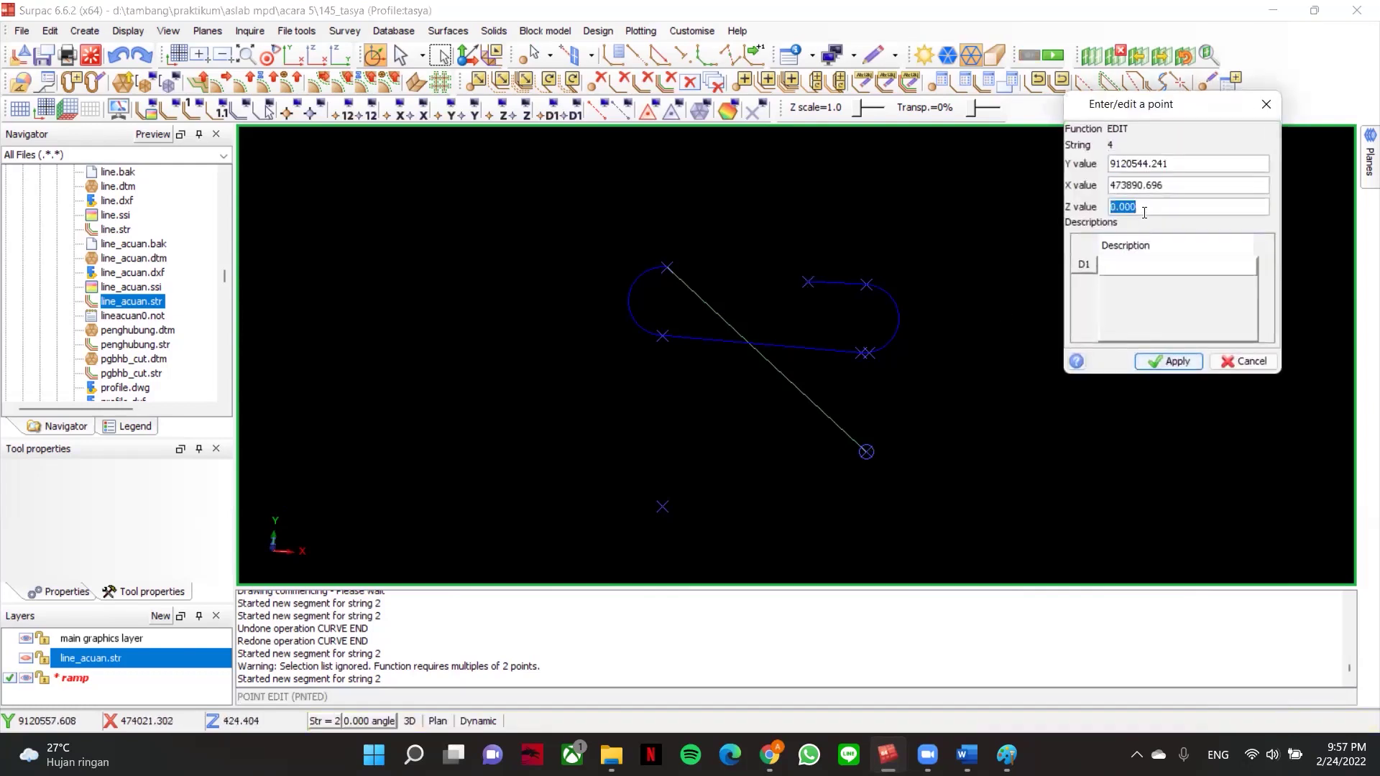
pyautogui.write('455')
pyautogui.click(1168, 361)
pyautogui.scroll(3, 875, 248)
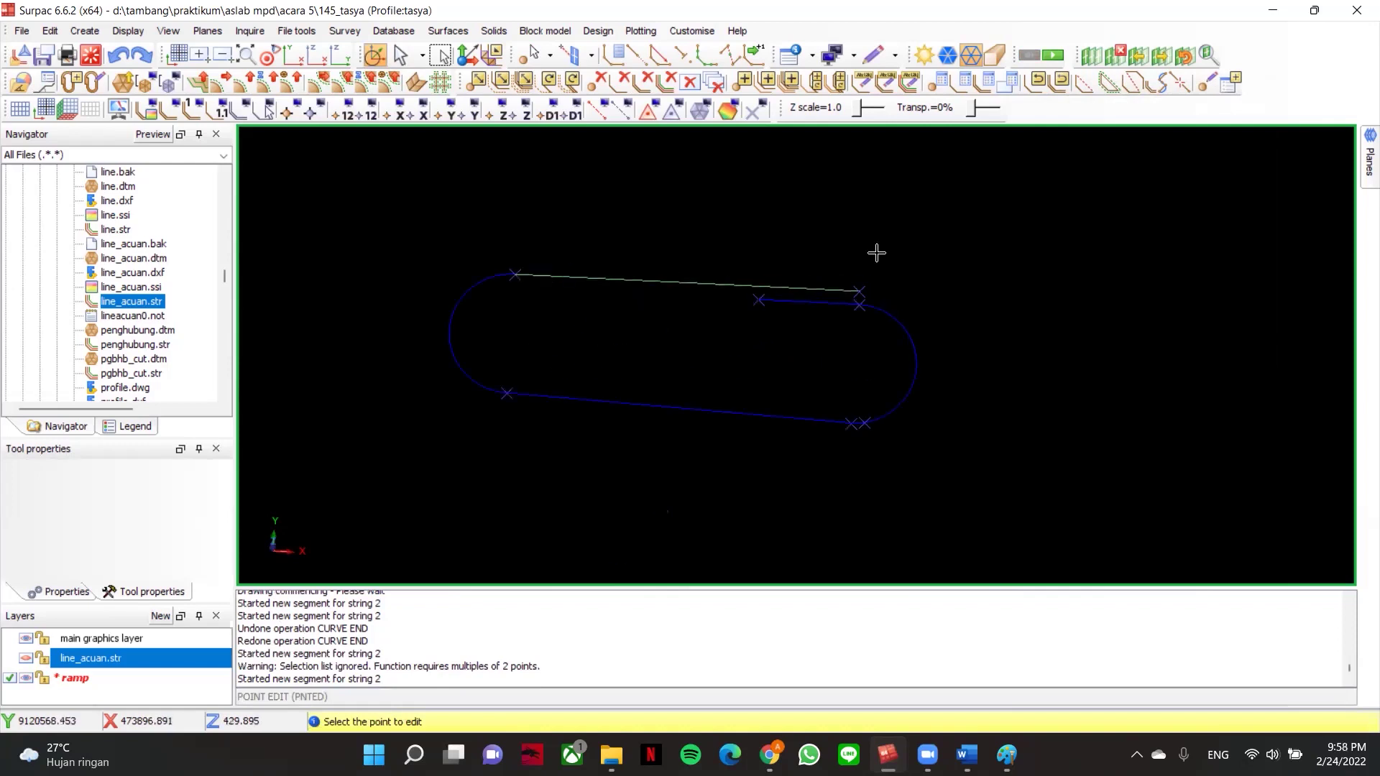
# - Check the lower east curve's end point, and examine the upper line's alignment with that curve in 3D and plan view
pyautogui.click(871, 315)
pyautogui.click(1277, 99)
pyautogui.moveTo(1073, 251); pyautogui.dragTo(898, 281, button='middle')
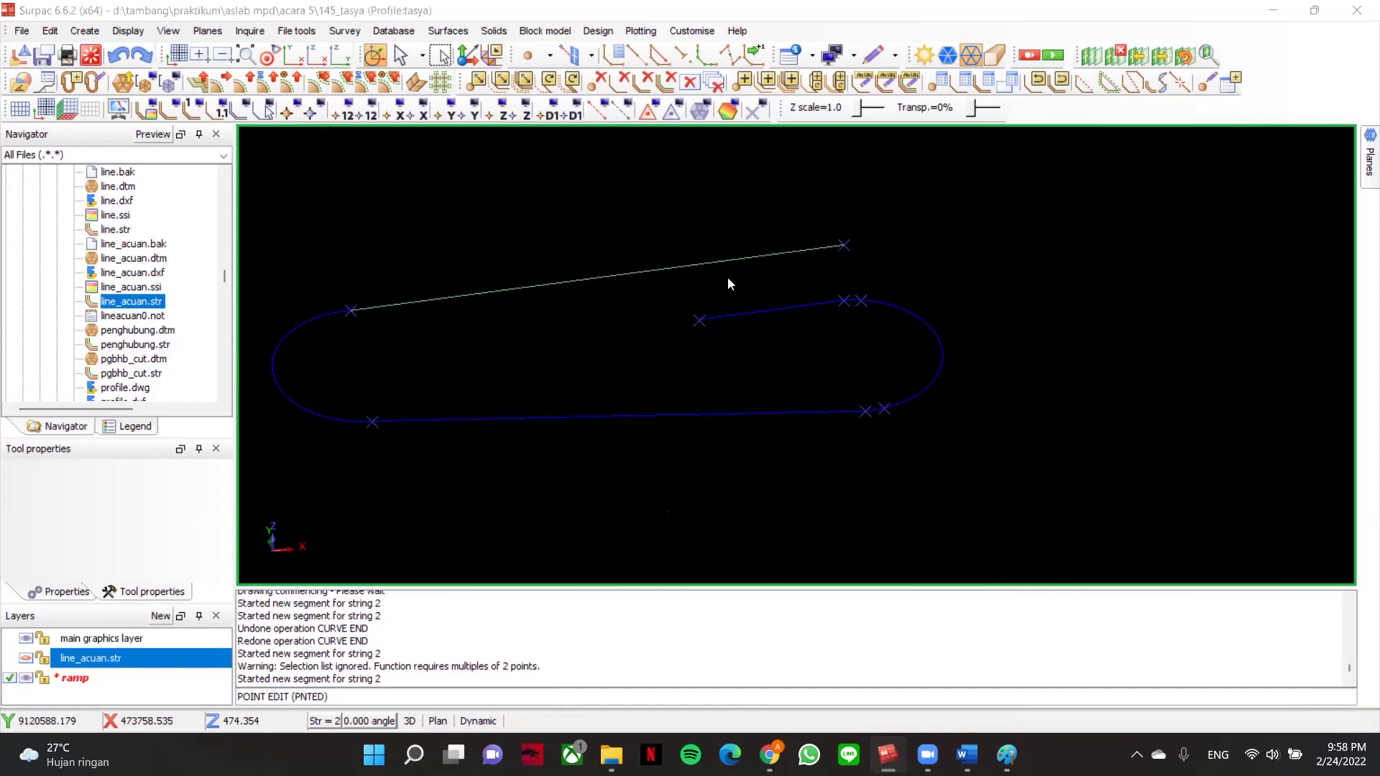
pyautogui.click(298, 56)
pyautogui.scroll(-1, 618, 247)
pyautogui.moveTo(688, 254); pyautogui.dragTo(690, 206, button='middle')
pyautogui.scroll(3, 826, 251)
pyautogui.scroll(1, 829, 247)
pyautogui.scroll(-2, 846, 266)
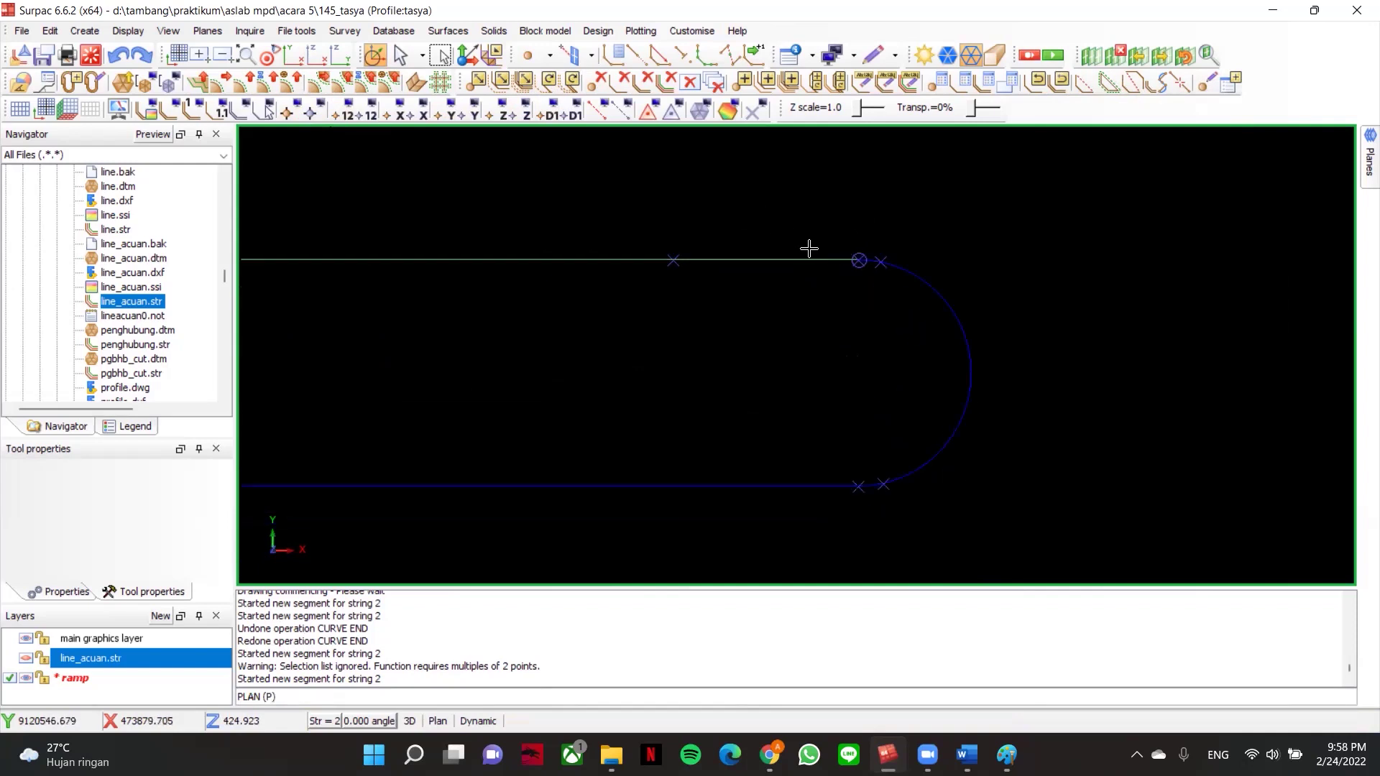
pyautogui.scroll(-1, 770, 202)
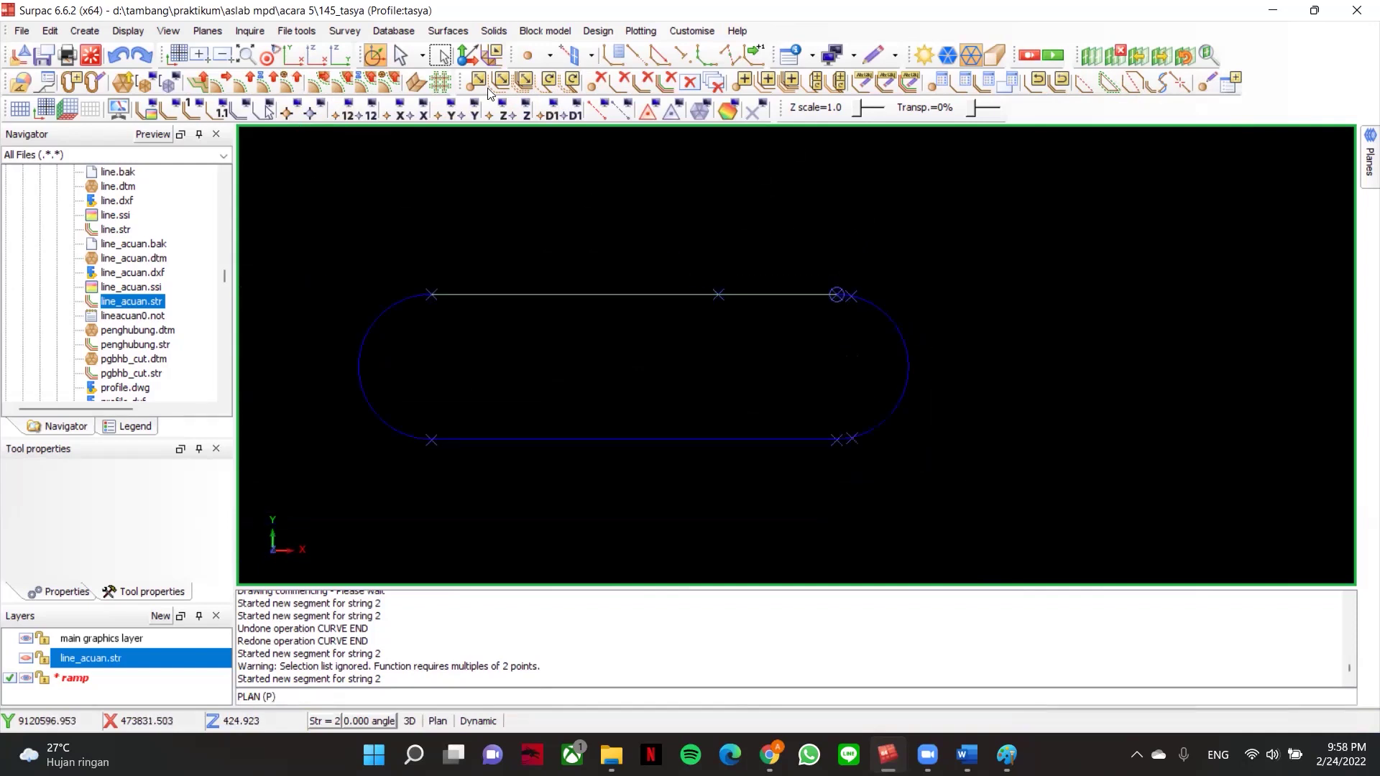
# - Try a clockwise curve at the upper line's east end with radius 25, angle 180 and arc distance 1
pyautogui.click(84, 31)
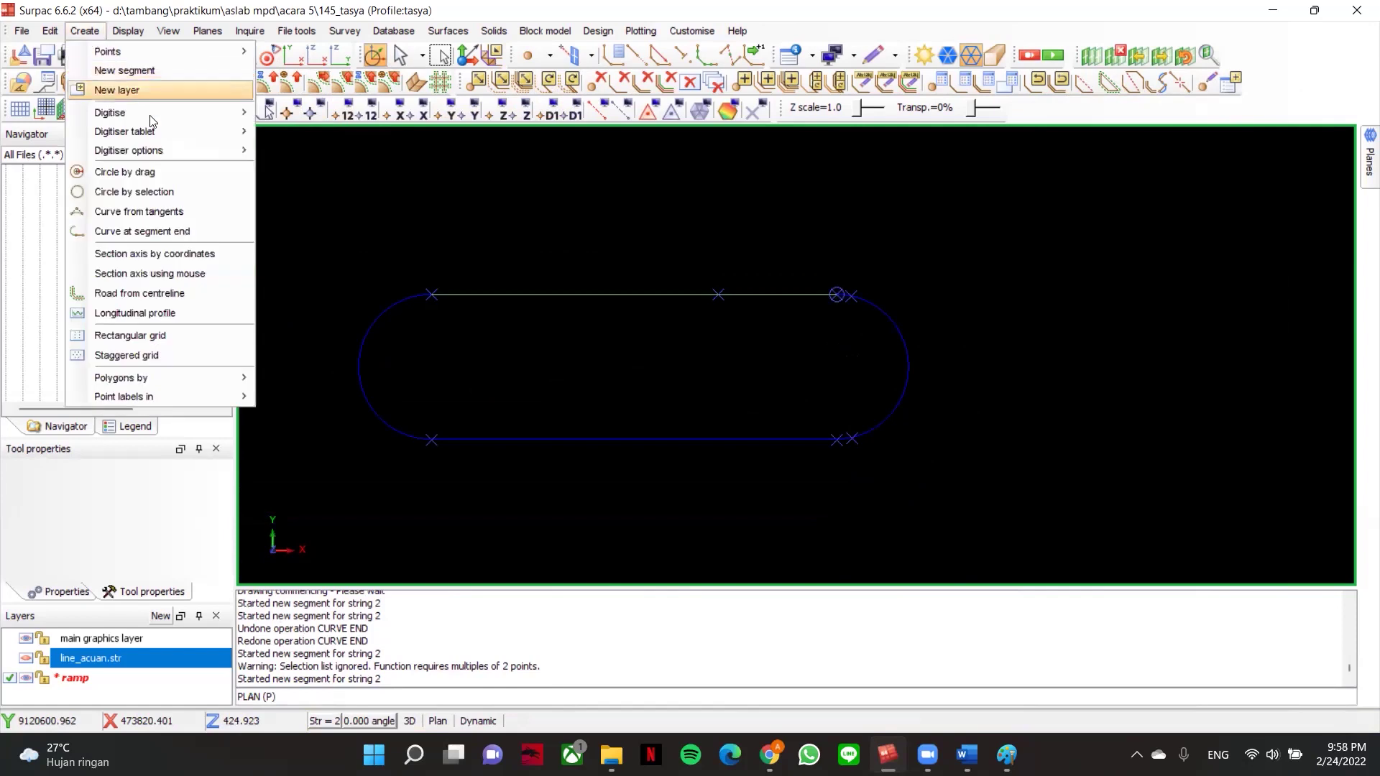
pyautogui.click(176, 228)
pyautogui.click(439, 289)
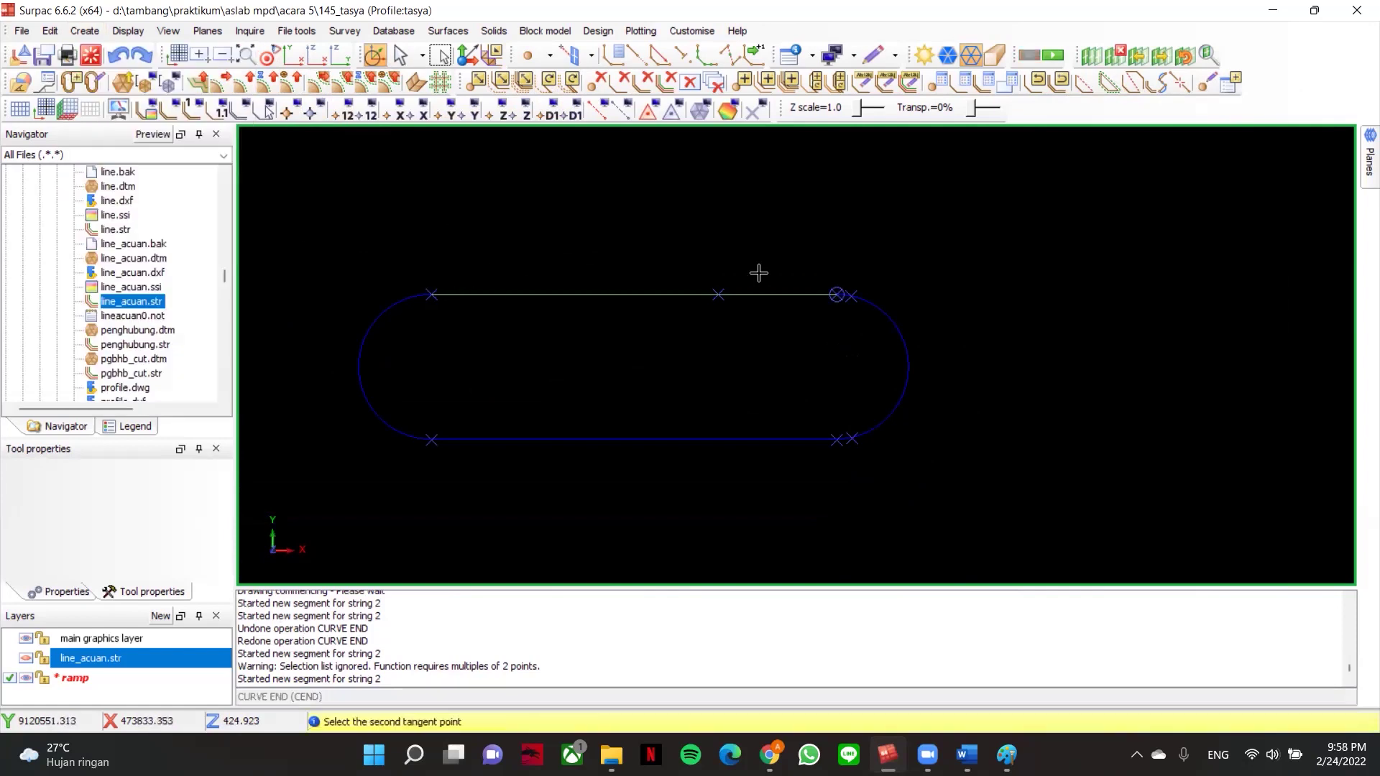
pyautogui.click(834, 289)
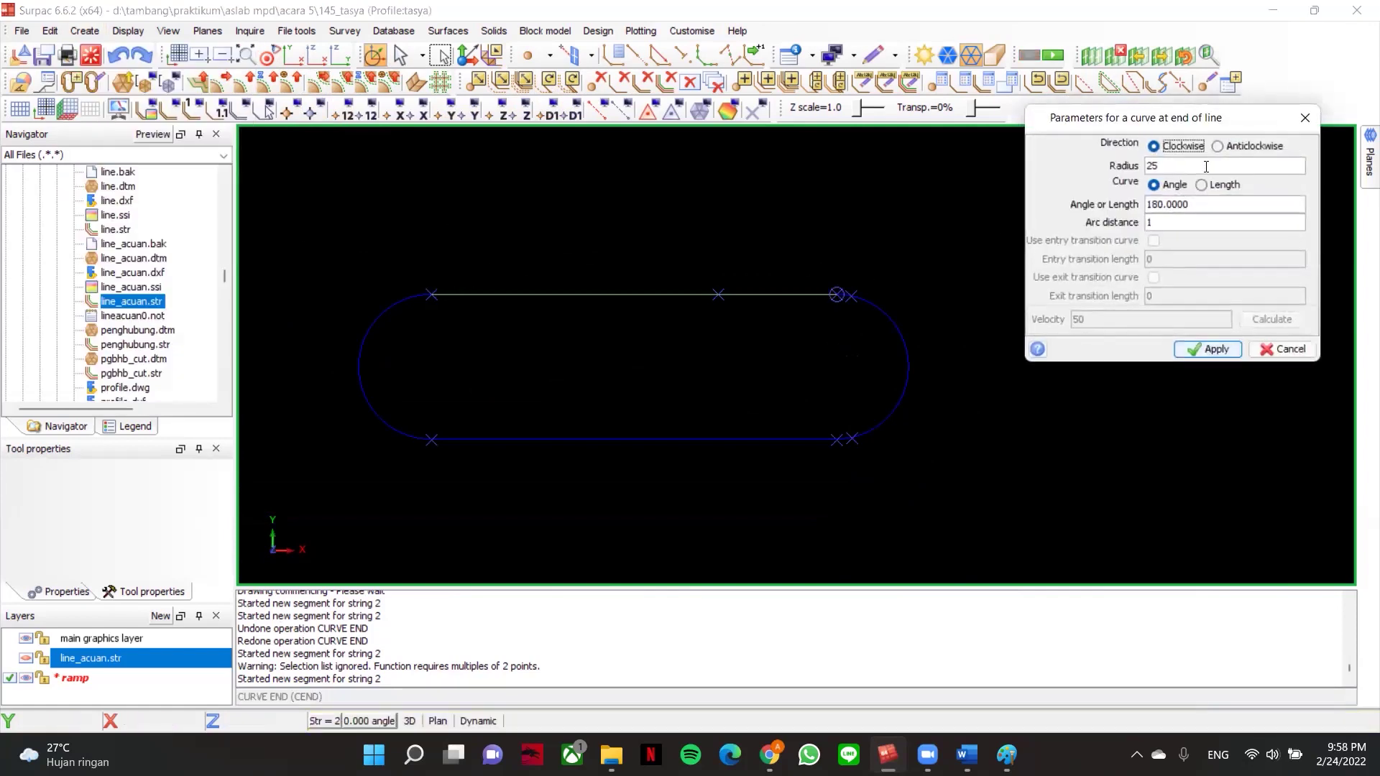
pyautogui.click(1213, 350)
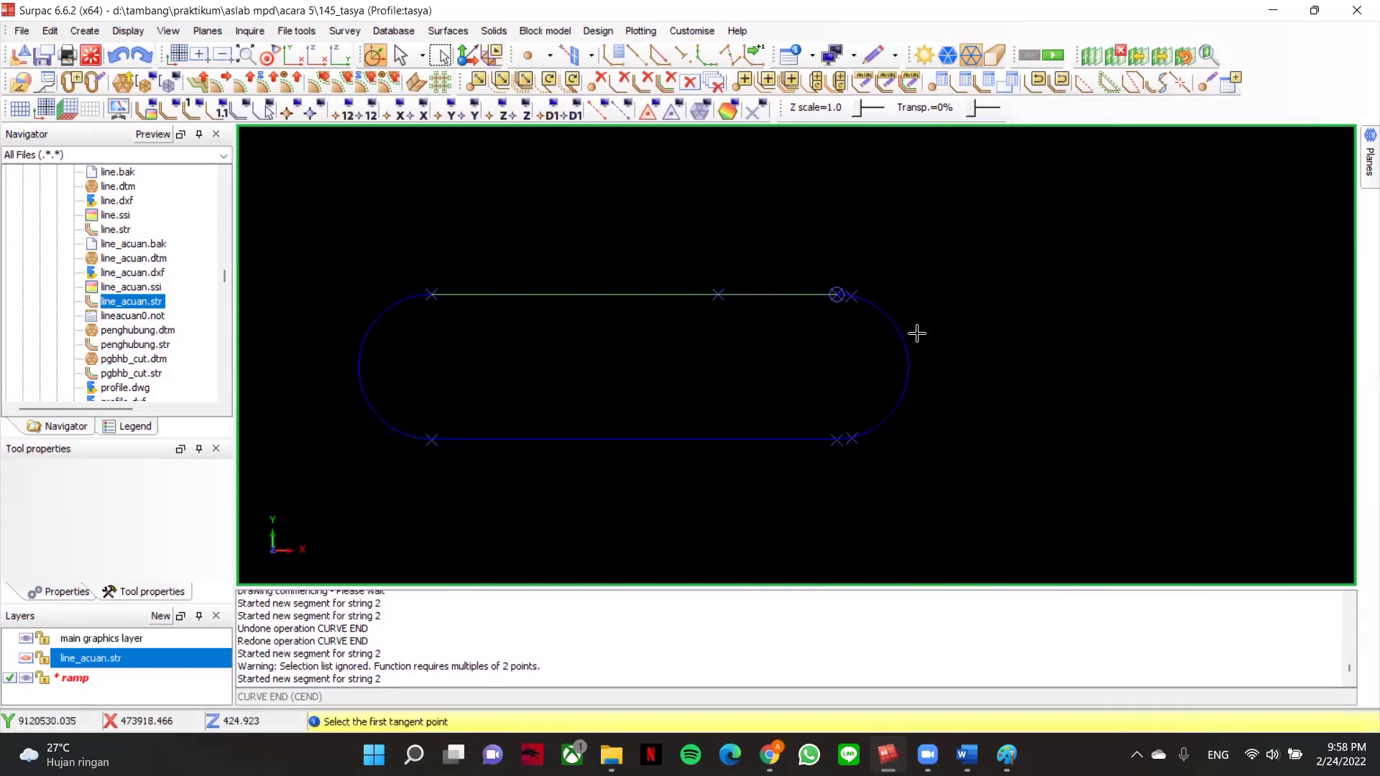
pyautogui.scroll(1, 844, 330)
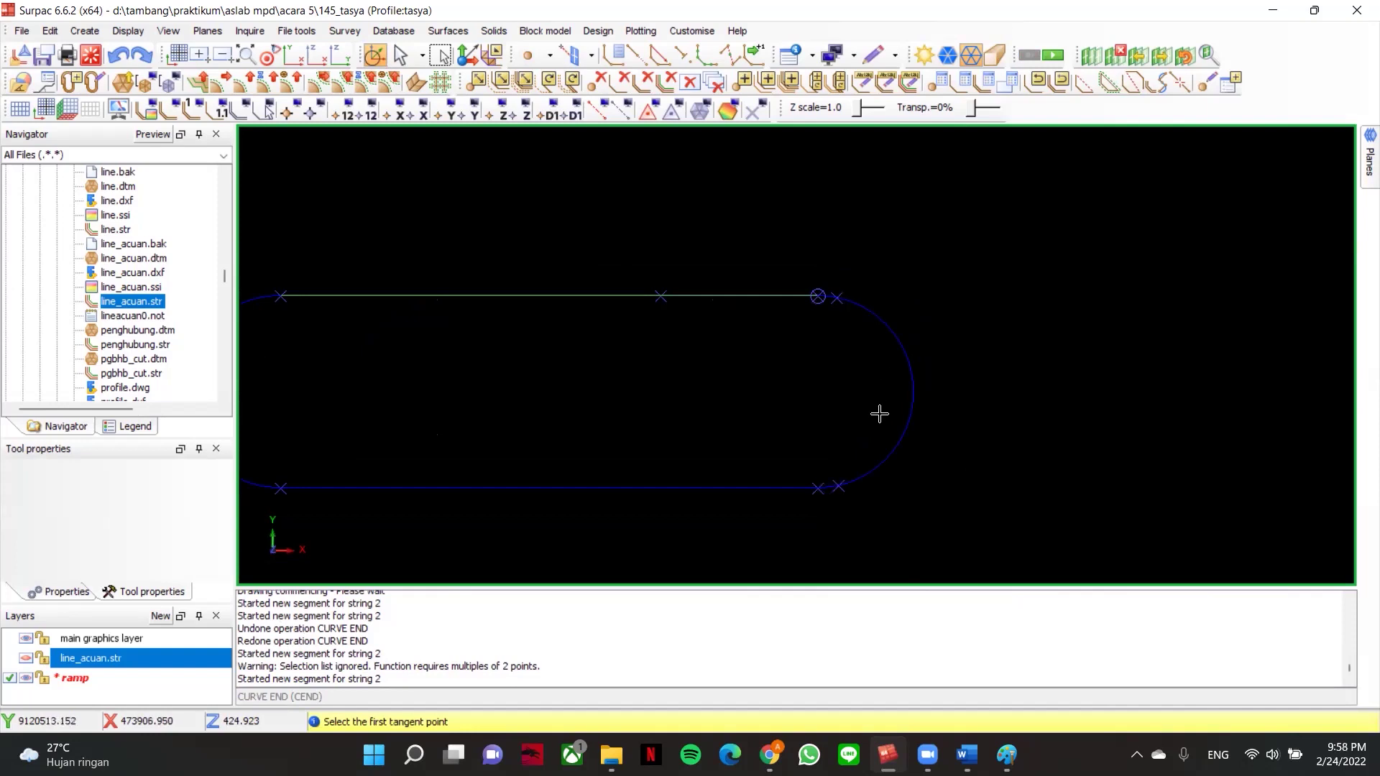
pyautogui.click(828, 328)
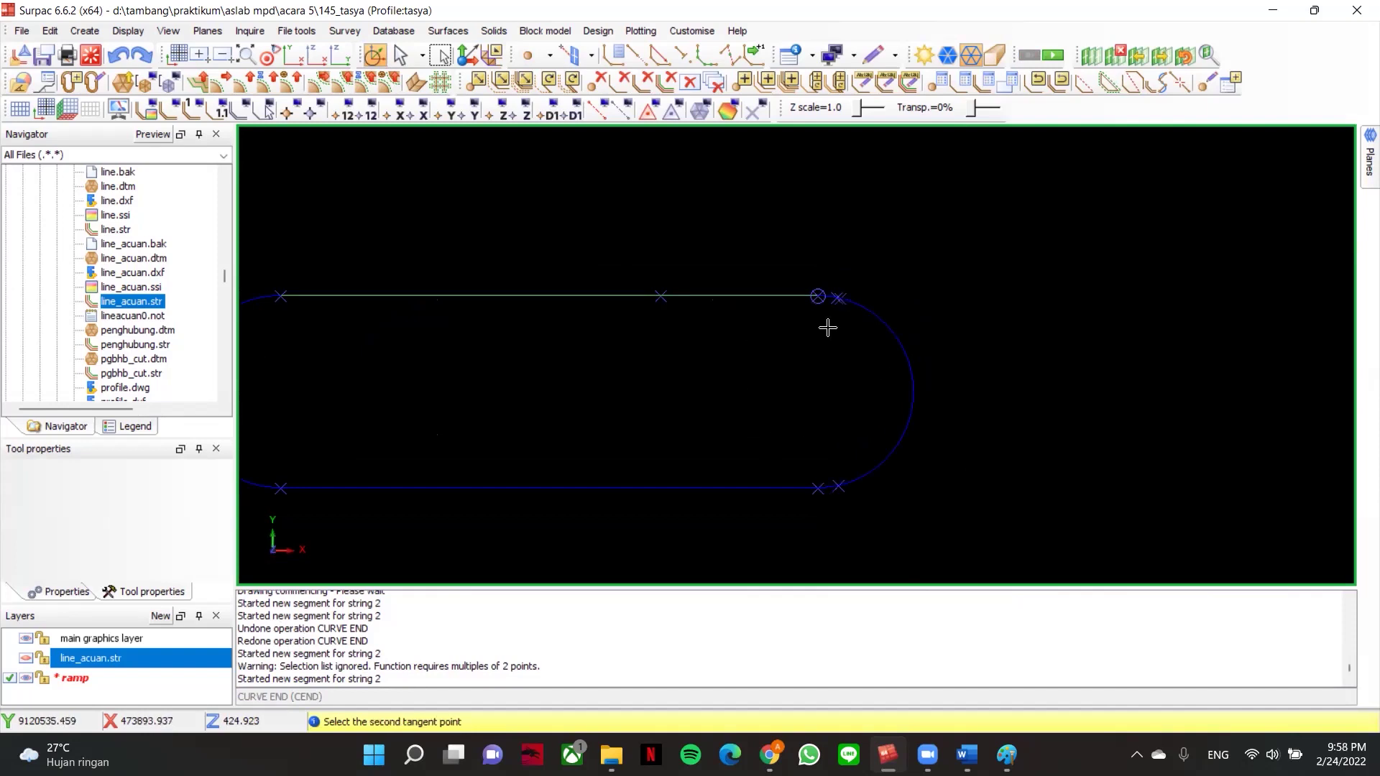
pyautogui.scroll(2, 837, 267)
pyautogui.scroll(-1, 866, 296)
pyautogui.moveTo(870, 297); pyautogui.dragTo(893, 214, button='middle')
pyautogui.press('Escape')
pyautogui.press('Escape')
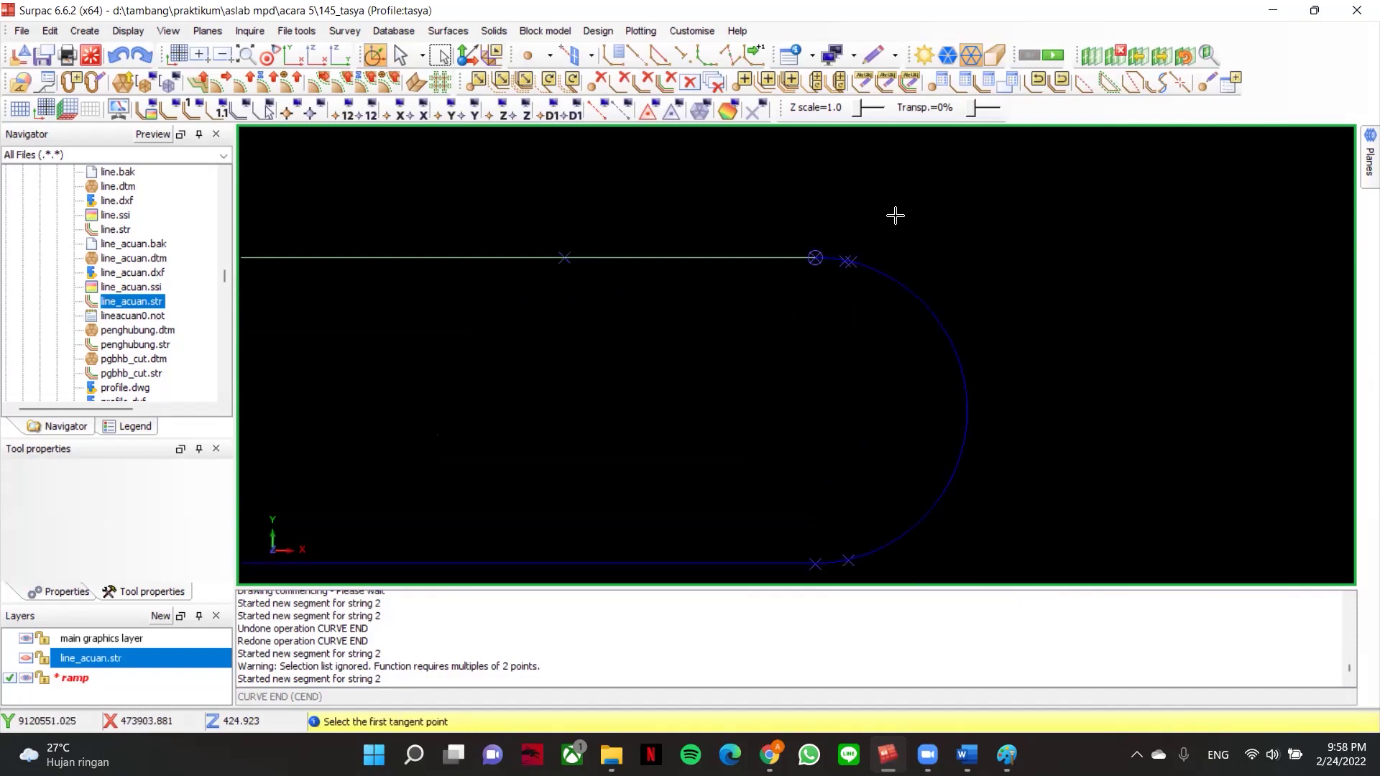
# - Examine in 3D how the upper east curve joins the upper line and sits relative to the lower east curve
pyautogui.scroll(-1, 860, 293)
pyautogui.moveTo(800, 339); pyautogui.dragTo(829, 280)
pyautogui.scroll(1, 858, 203)
pyautogui.scroll(1, 843, 204)
pyautogui.moveTo(853, 170)
pyautogui.mouseDown(button='middle')
pyautogui.moveTo(842, 204)
pyautogui.moveTo(897, 219)
pyautogui.mouseUp(button='middle')
pyautogui.scroll(3, 892, 217)
pyautogui.scroll(-1, 845, 210)
pyautogui.moveTo(845, 210); pyautogui.dragTo(1021, 204)
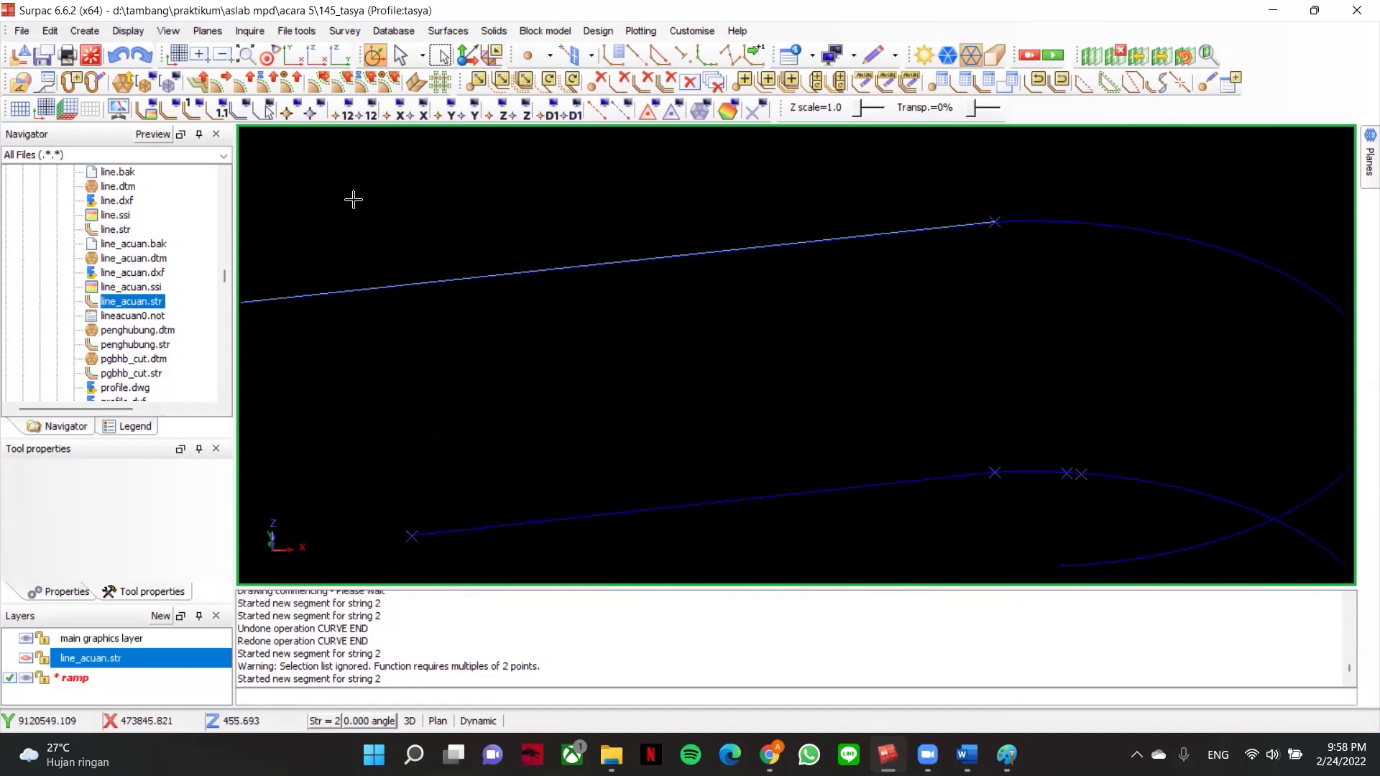
pyautogui.moveTo(522, 165); pyautogui.dragTo(638, 246)
pyautogui.moveTo(904, 267); pyautogui.dragTo(941, 255)
pyautogui.moveTo(868, 301); pyautogui.dragTo(920, 319)
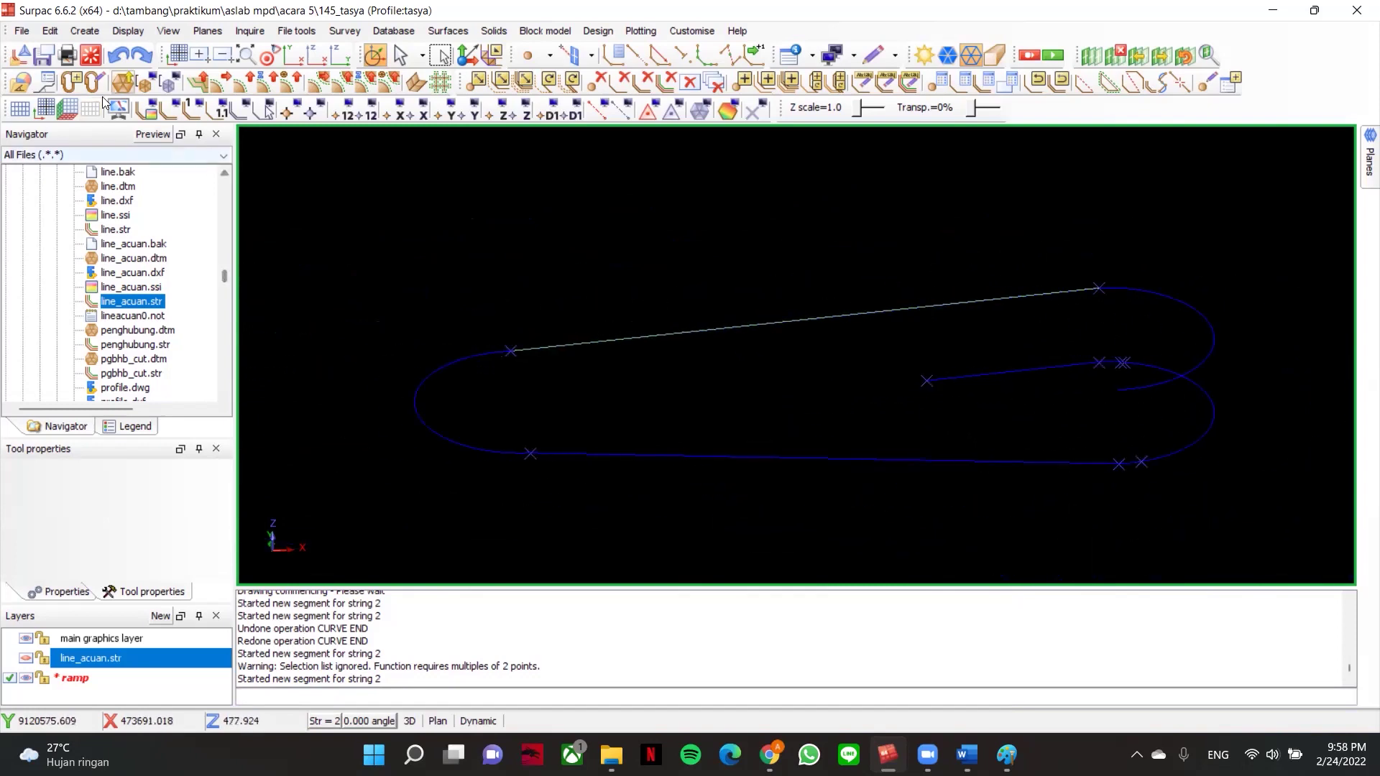
# - Undo the upper east end curve
pyautogui.click(118, 55)
pyautogui.scroll(3, 557, 326)
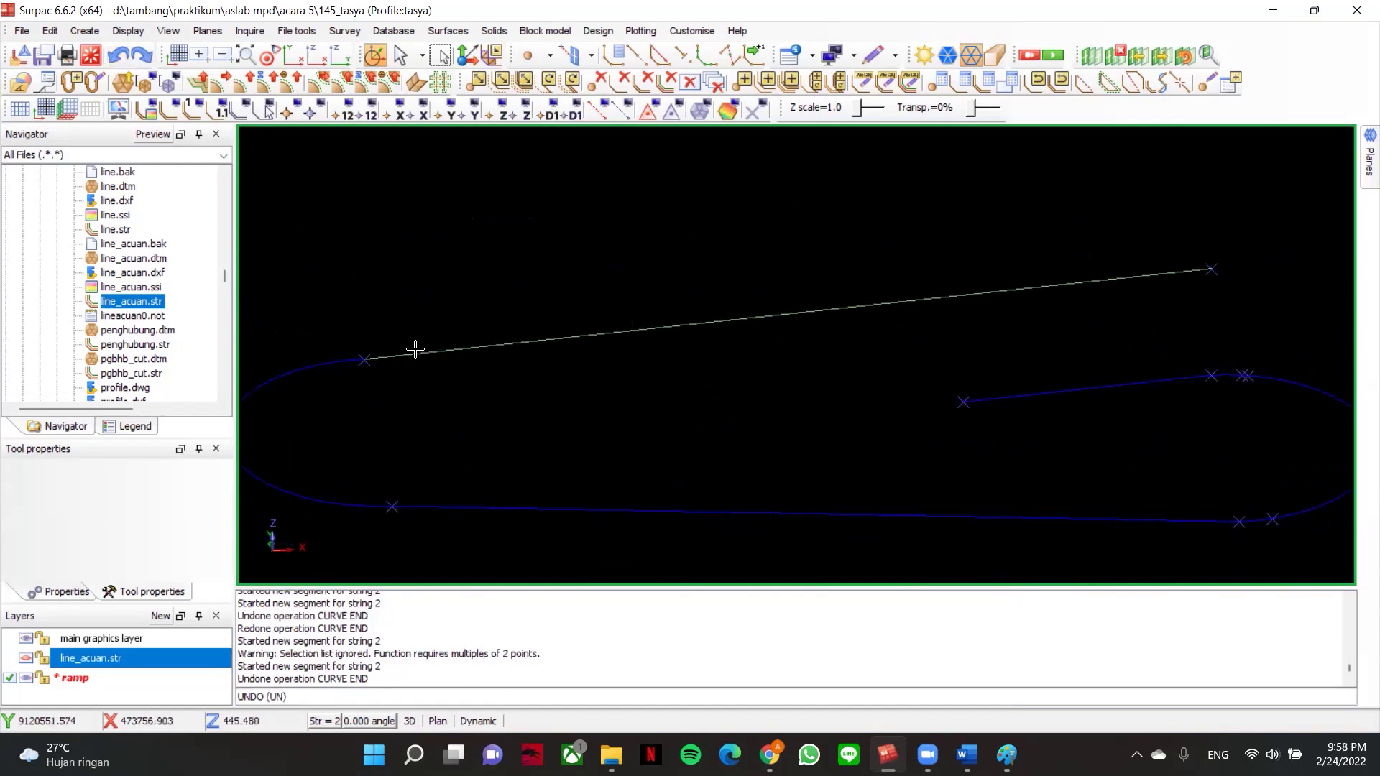
pyautogui.moveTo(559, 353); pyautogui.dragTo(549, 353, button='middle')
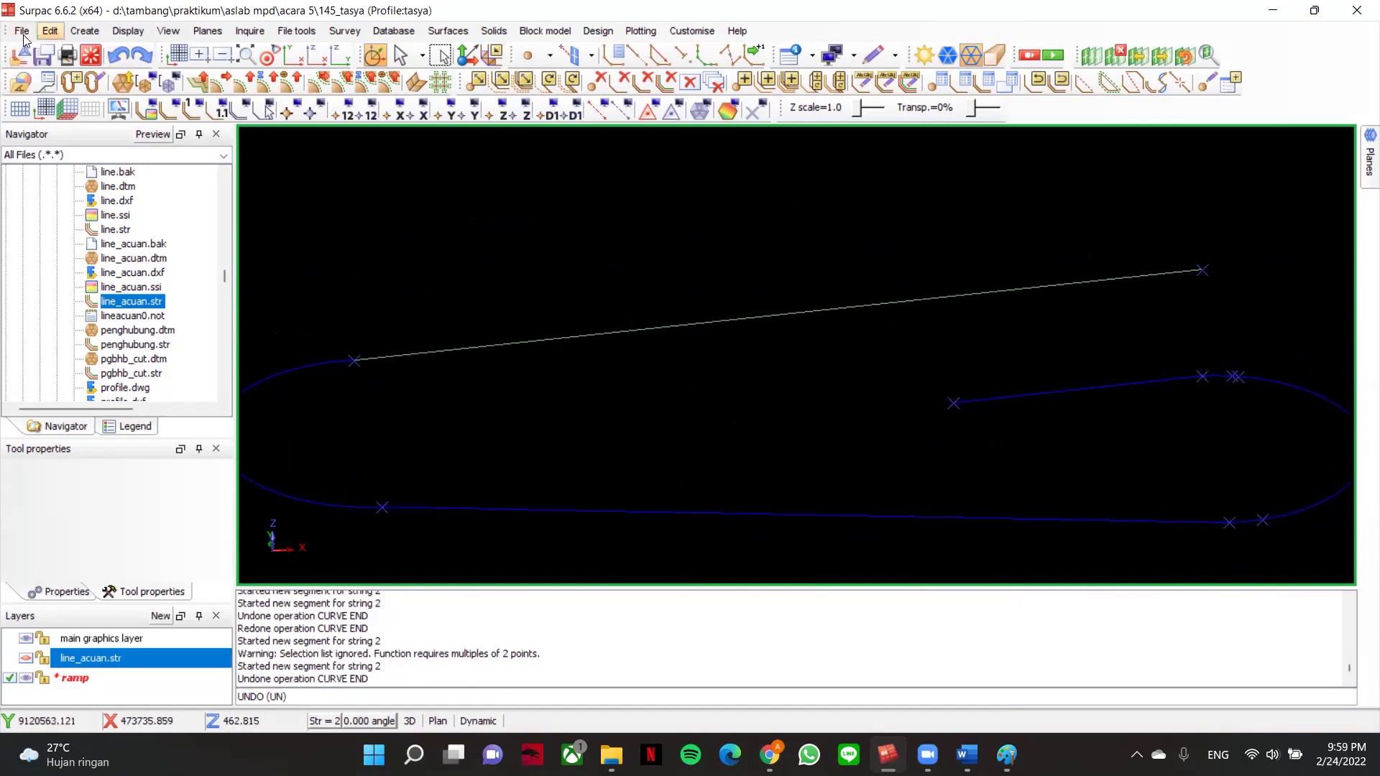
# - Try the clockwise curve again at the upper line's east end, keeping radius 25, angle 180 and arc distance 1
pyautogui.click(50, 31)
pyautogui.click(172, 229)
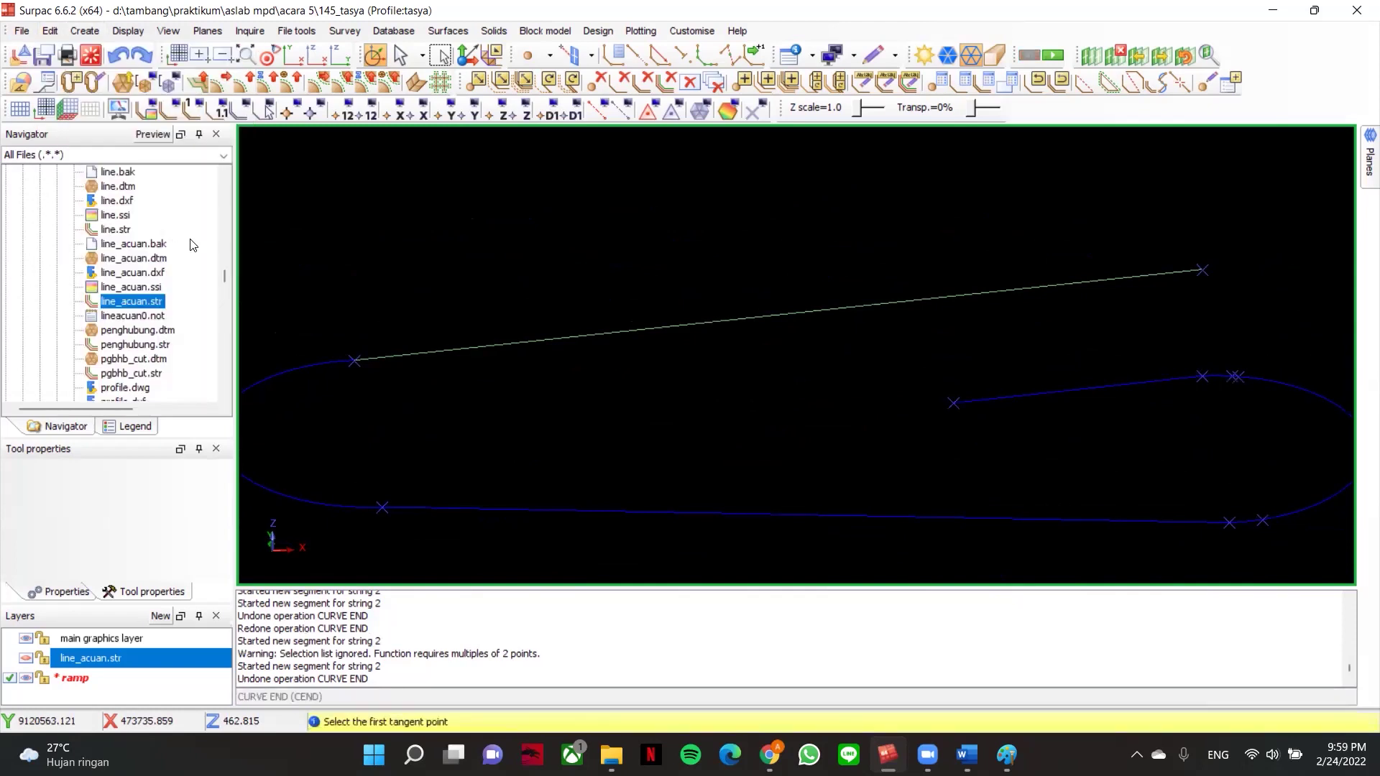
pyautogui.click(415, 339)
pyautogui.click(1202, 263)
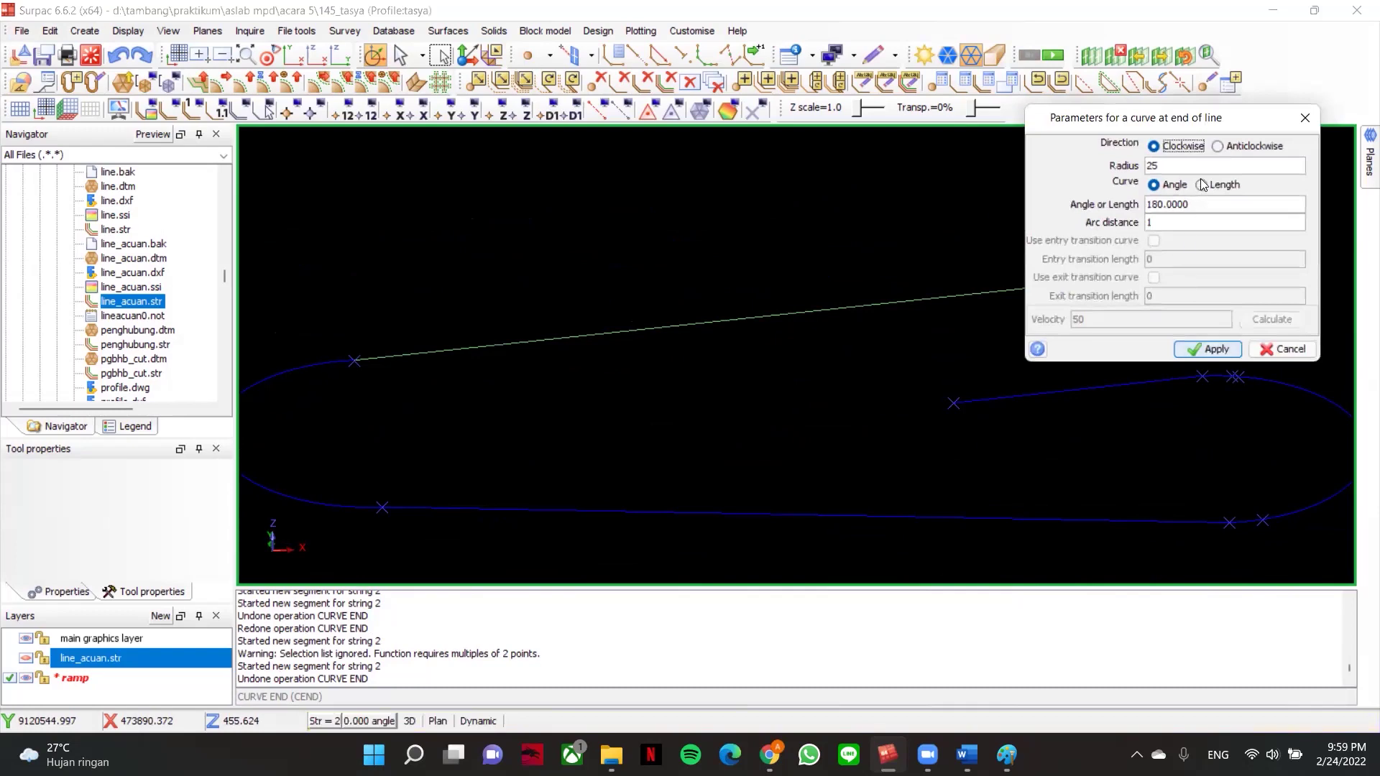
pyautogui.click(1212, 352)
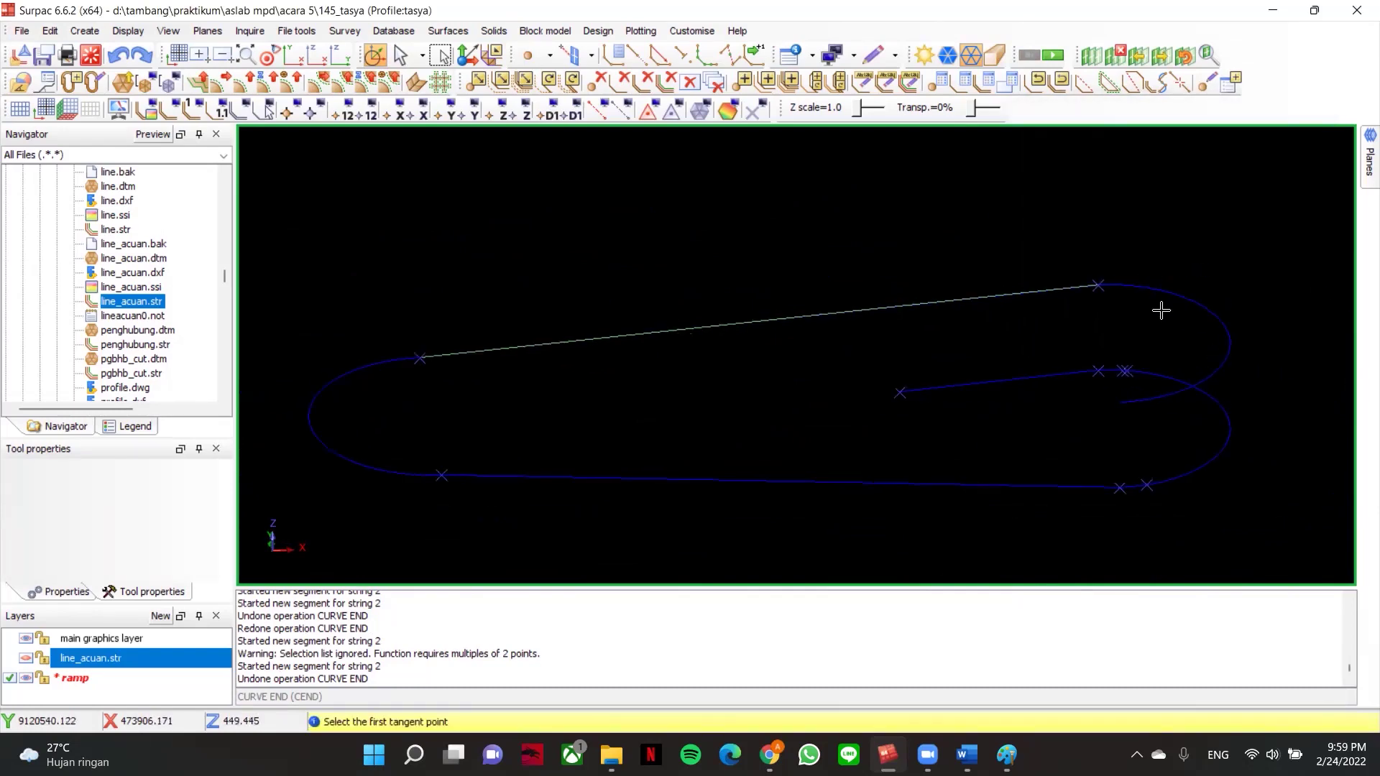
pyautogui.scroll(2, 906, 288)
pyautogui.scroll(2, 1124, 240)
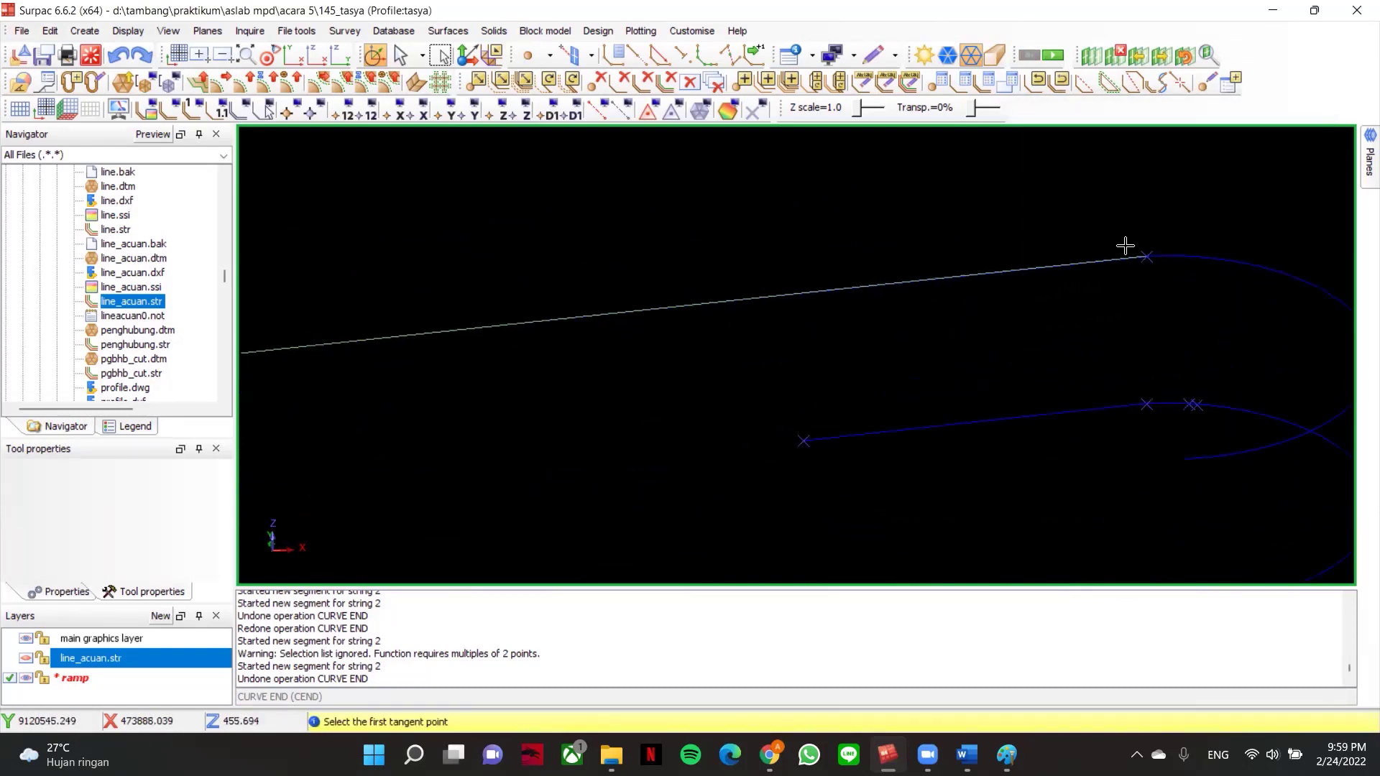
pyautogui.scroll(-4, 1125, 239)
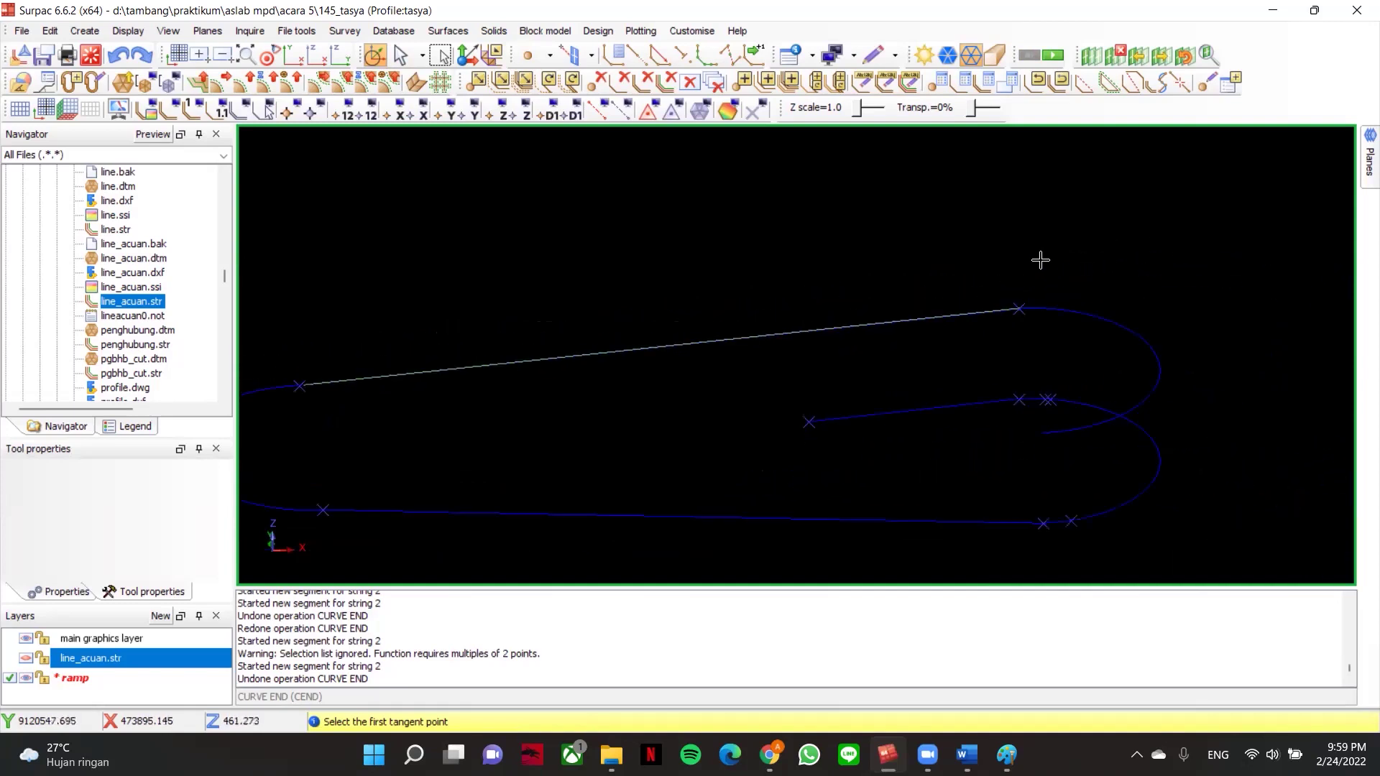
pyautogui.moveTo(1160, 237); pyautogui.dragTo(1163, 235, button='middle')
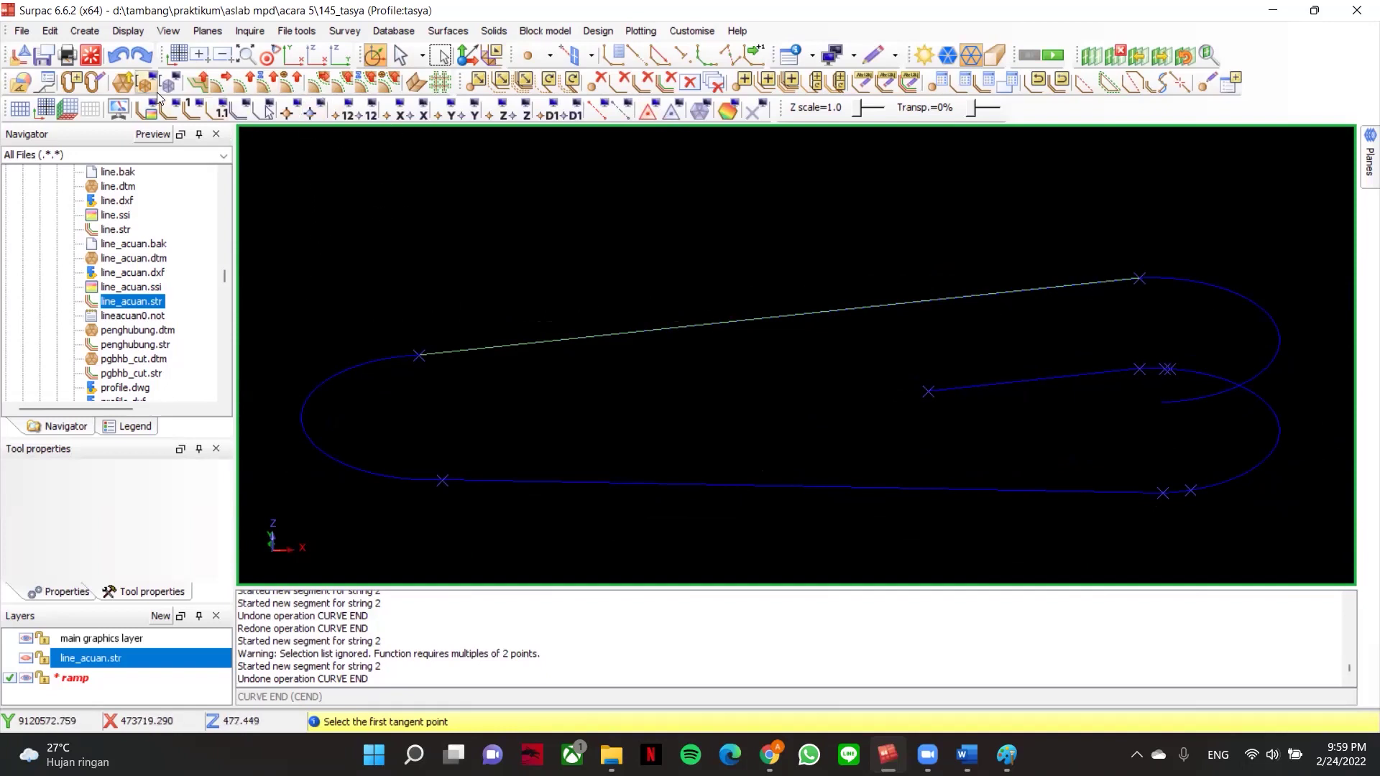
# - Undo the repeated upper east curve and select the lower ramp string
pyautogui.click(118, 56)
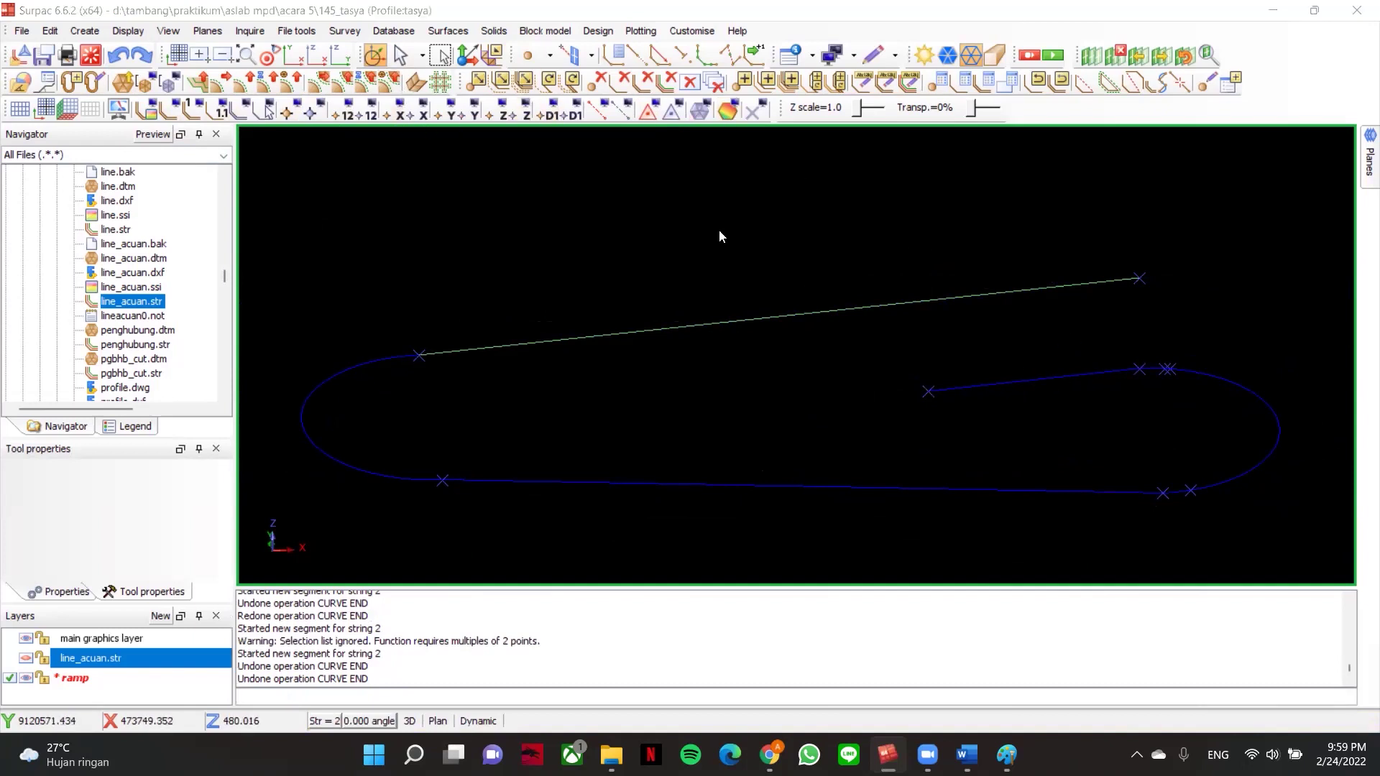
pyautogui.click(400, 55)
pyautogui.click(1089, 375)
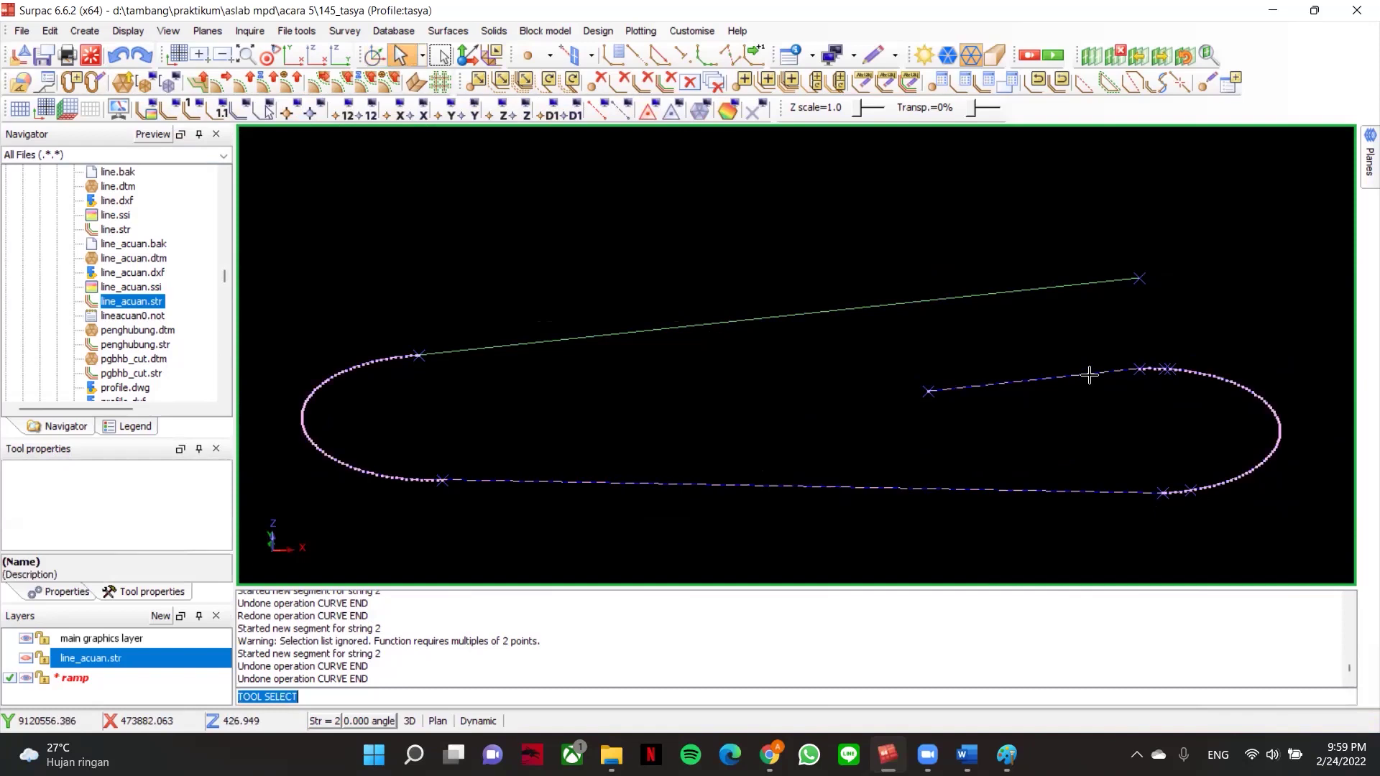
pyautogui.rightClick(1089, 375)
pyautogui.click(1132, 281)
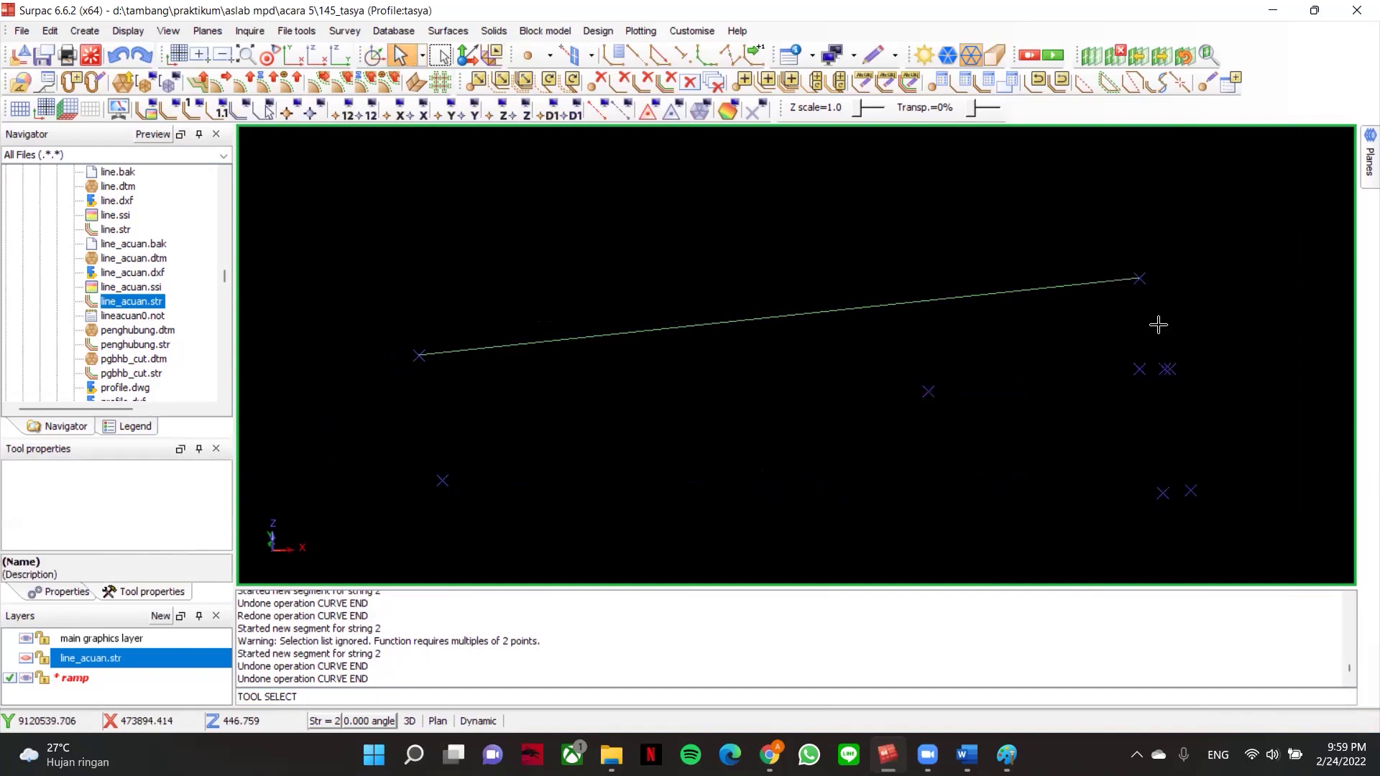
pyautogui.scroll(-1, 617, 338)
pyautogui.moveTo(616, 338); pyautogui.dragTo(531, 332, button='middle')
pyautogui.scroll(1, 932, 310)
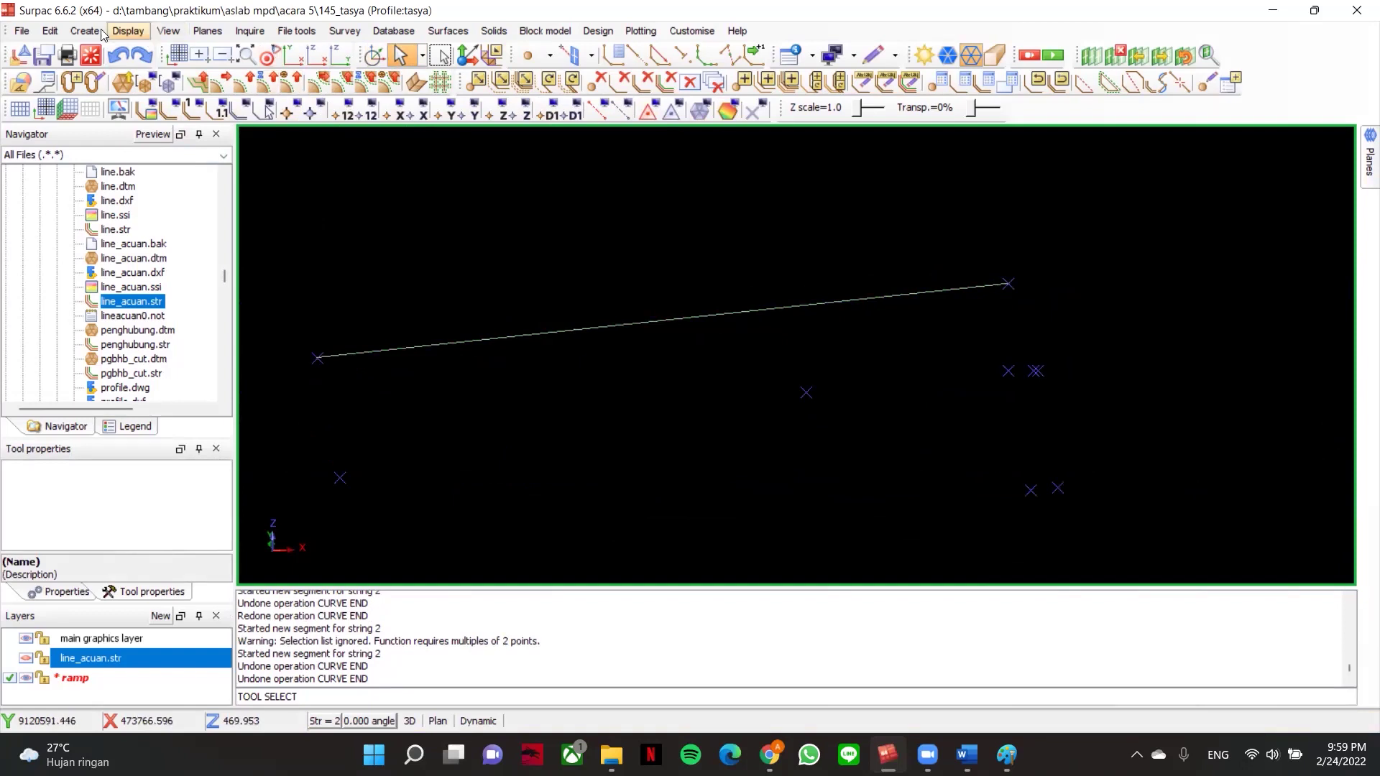
# - Create a clockwise curve at the upper line's east end with radius 25, angle 180 and arc distance 1
pyautogui.click(26, 33)
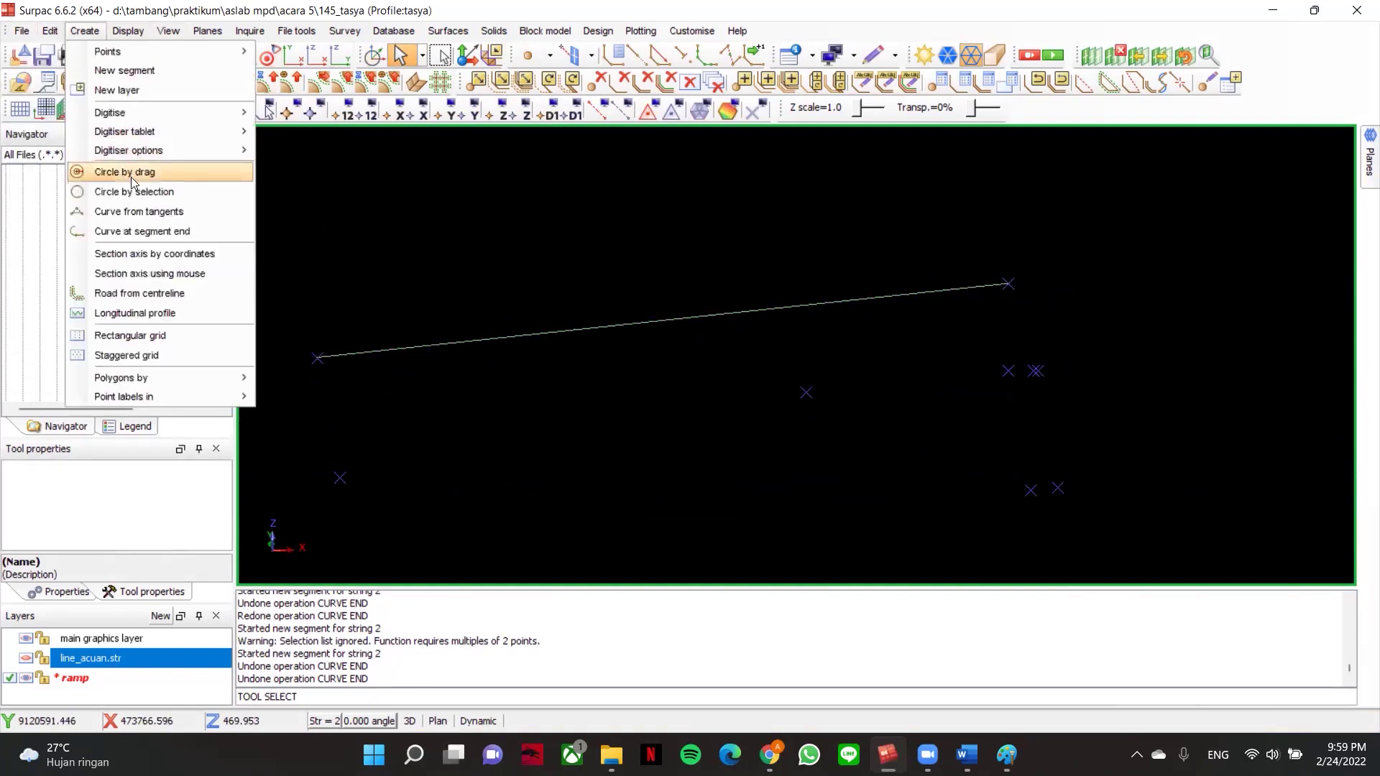
pyautogui.click(122, 230)
pyautogui.click(315, 350)
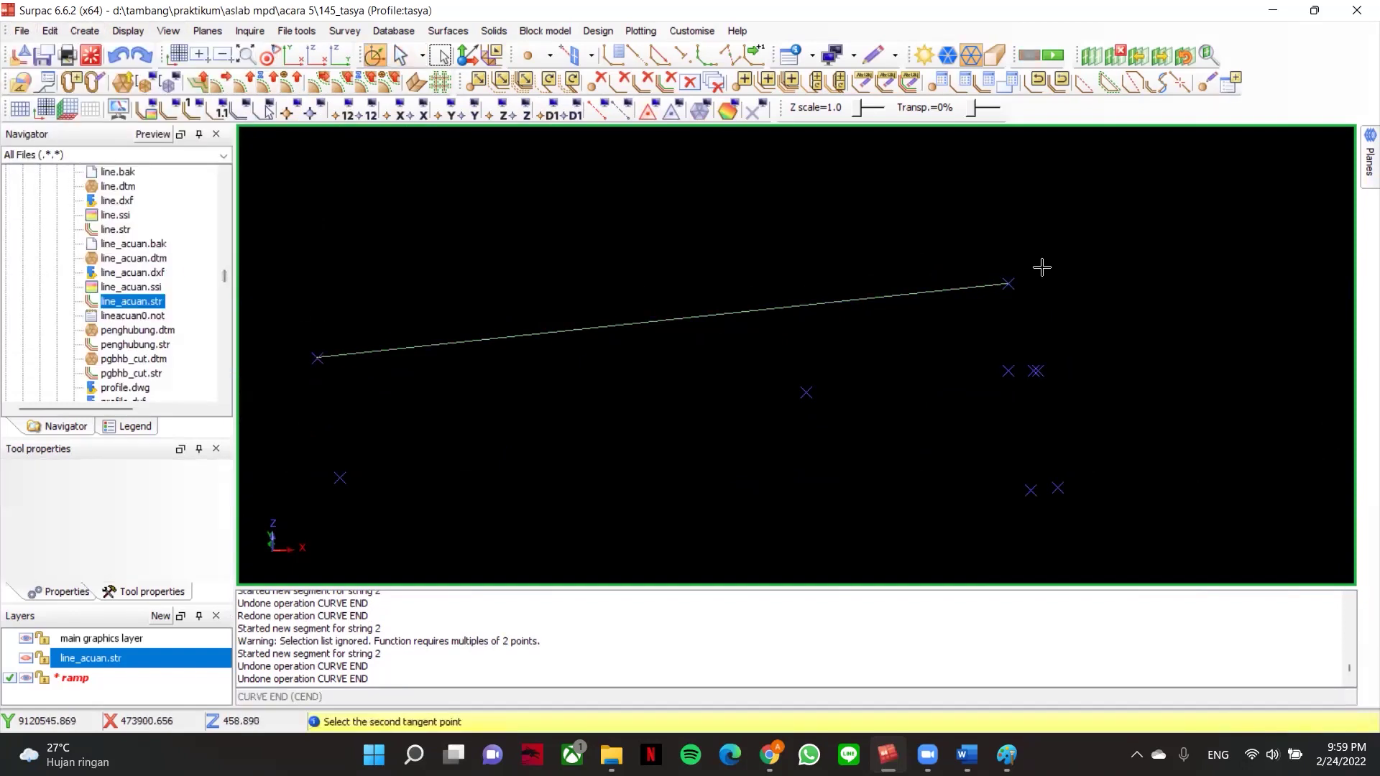
pyautogui.click(1014, 267)
pyautogui.click(1213, 348)
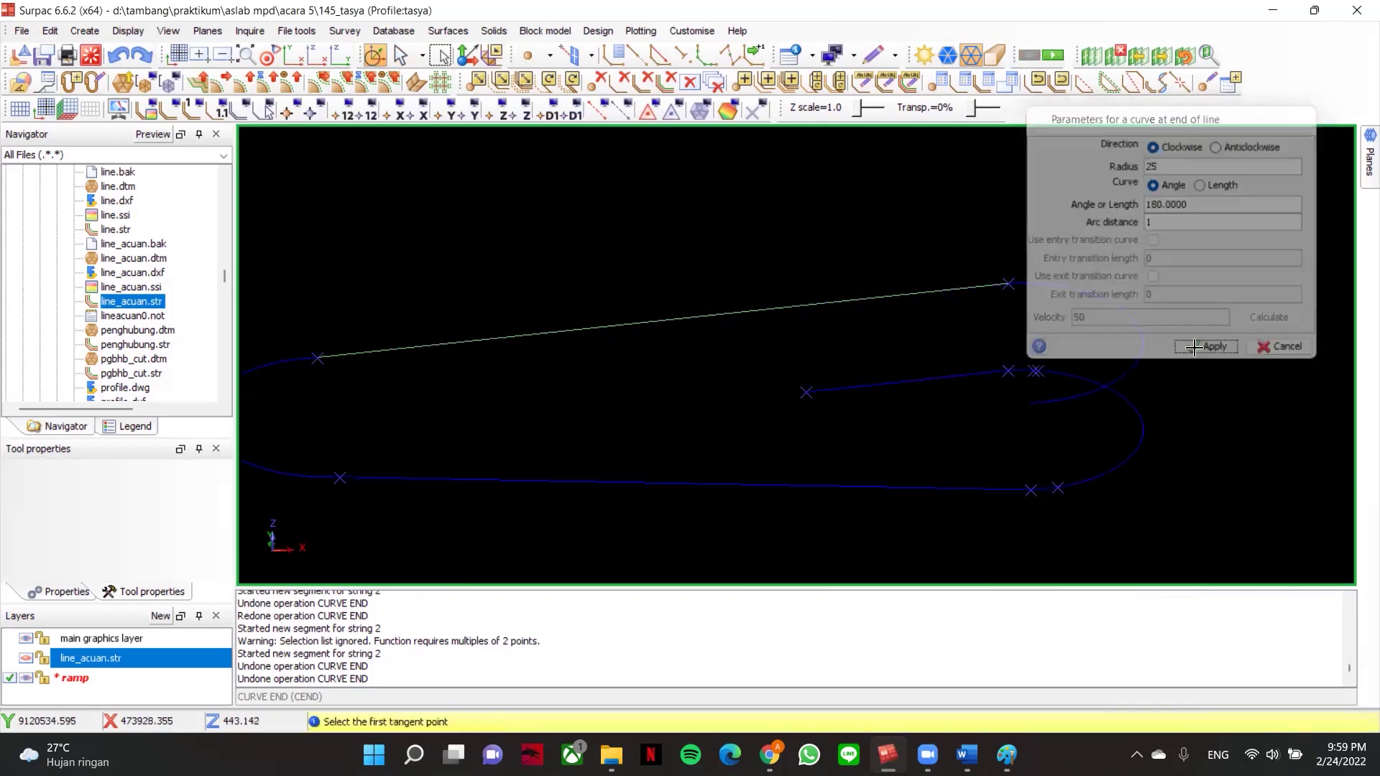
# - Examine the upper east curve's junction with the straight line and the ramp's overall shape in 3D
pyautogui.scroll(3, 935, 321)
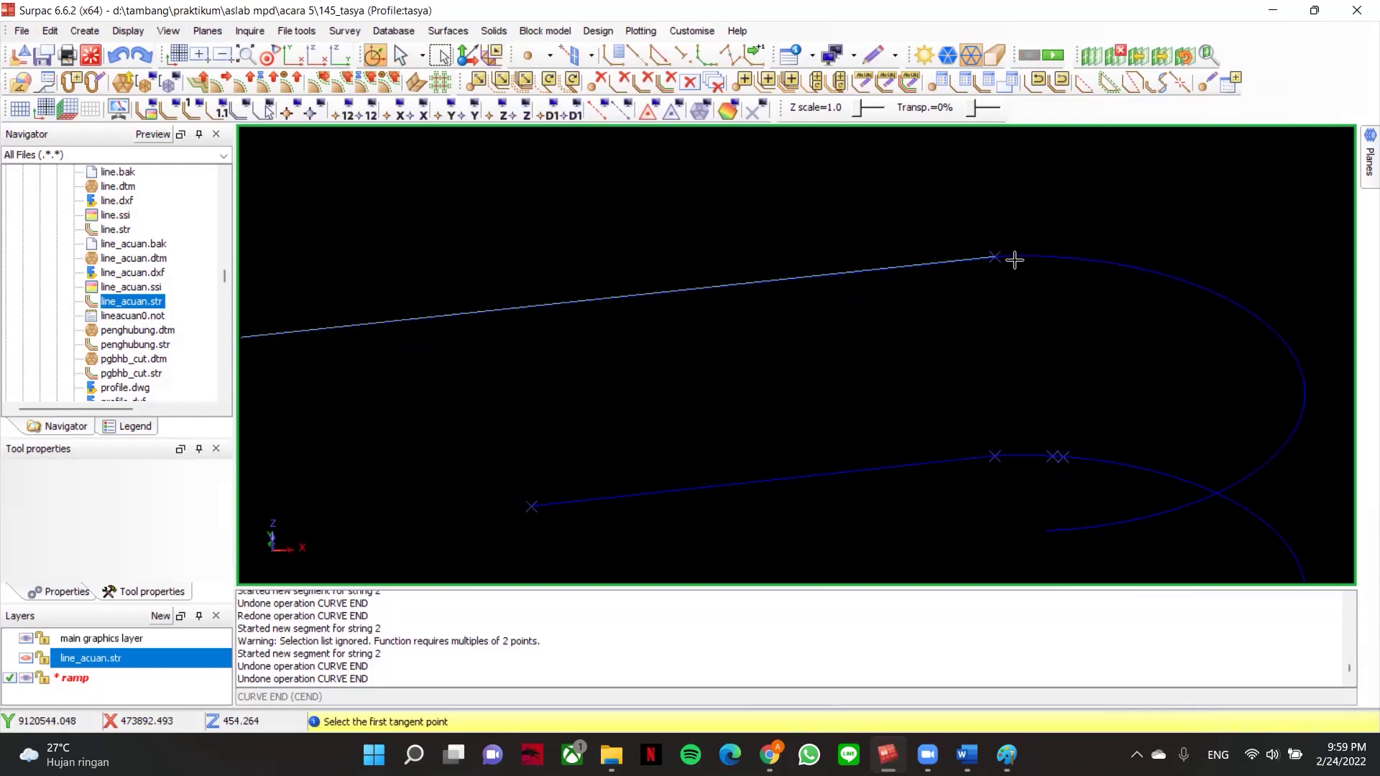
pyautogui.scroll(-3, 1006, 252)
pyautogui.scroll(-2, 1043, 275)
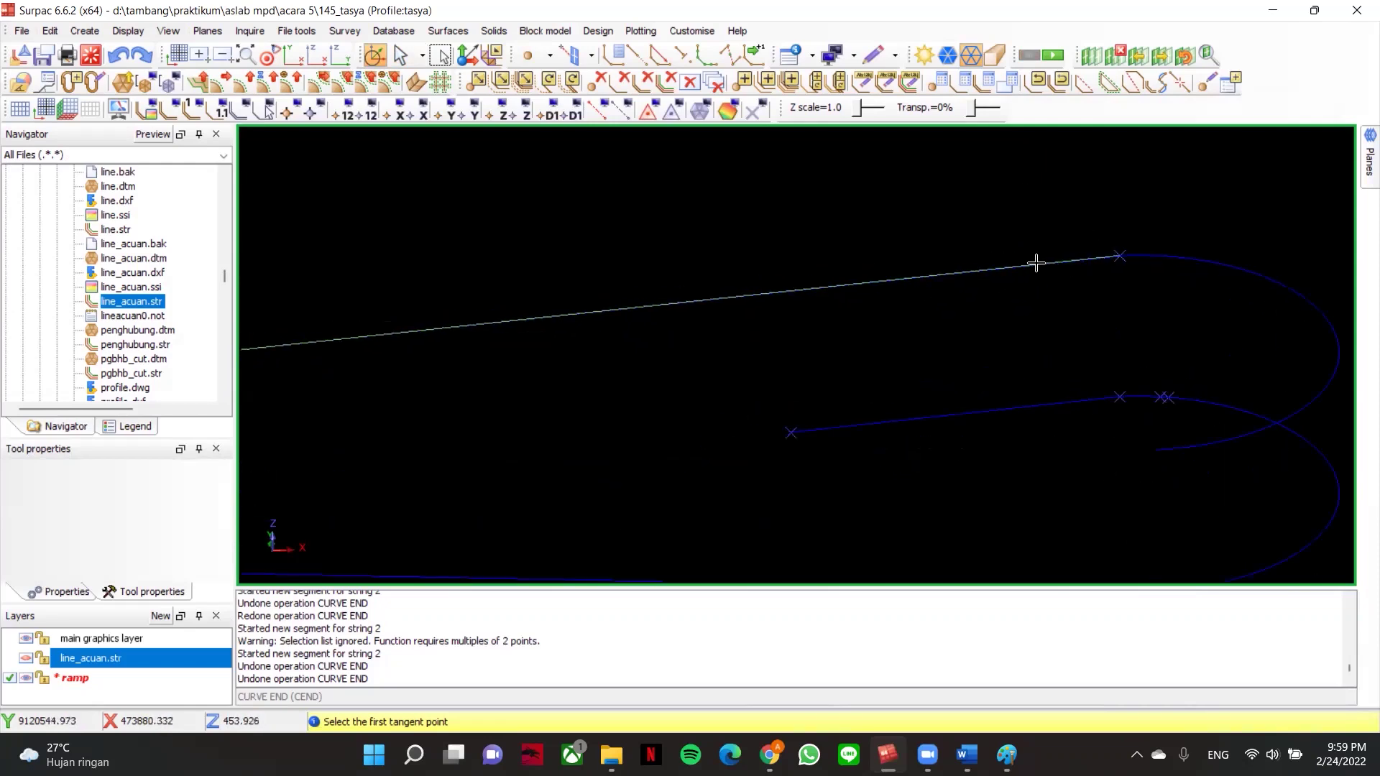
pyautogui.scroll(1, 1040, 266)
pyautogui.scroll(-3, 1007, 268)
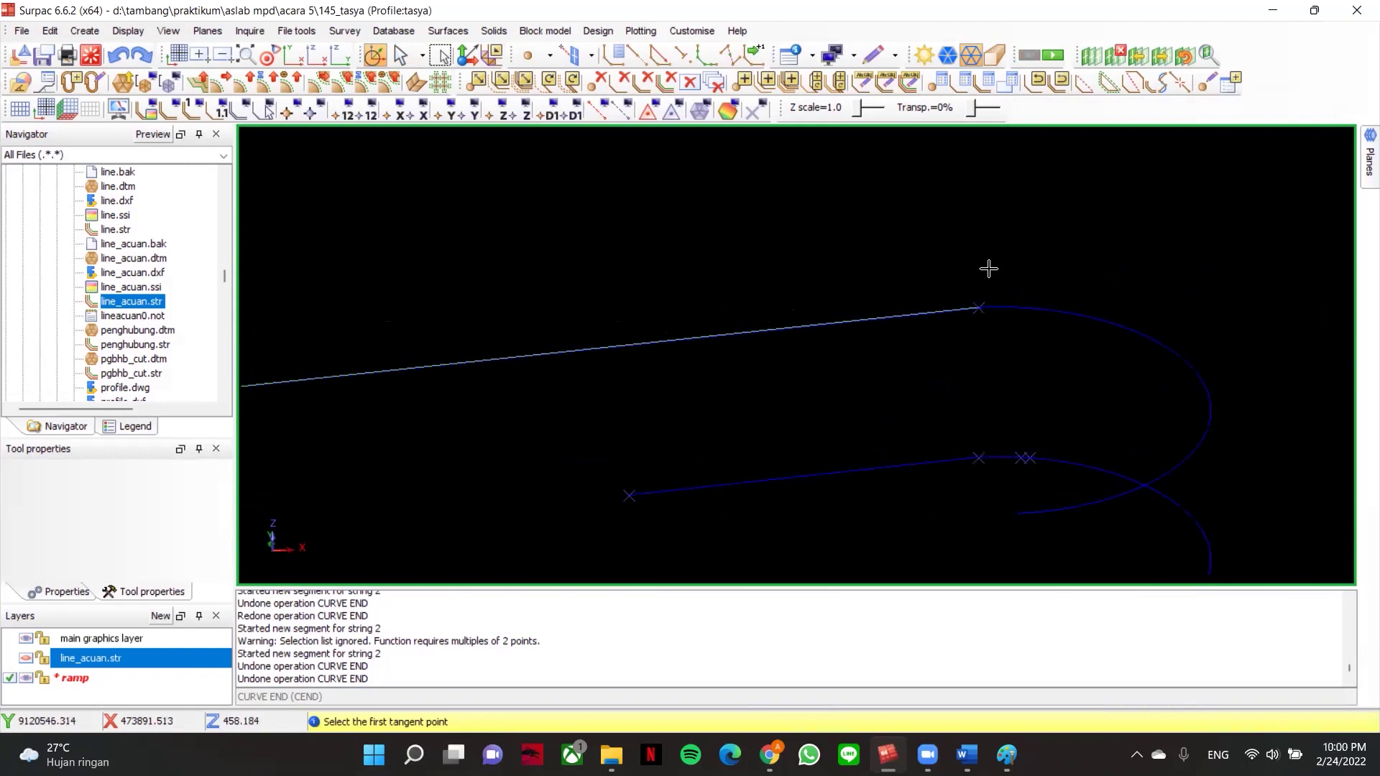
pyautogui.scroll(-3, 726, 335)
pyautogui.scroll(2, 453, 370)
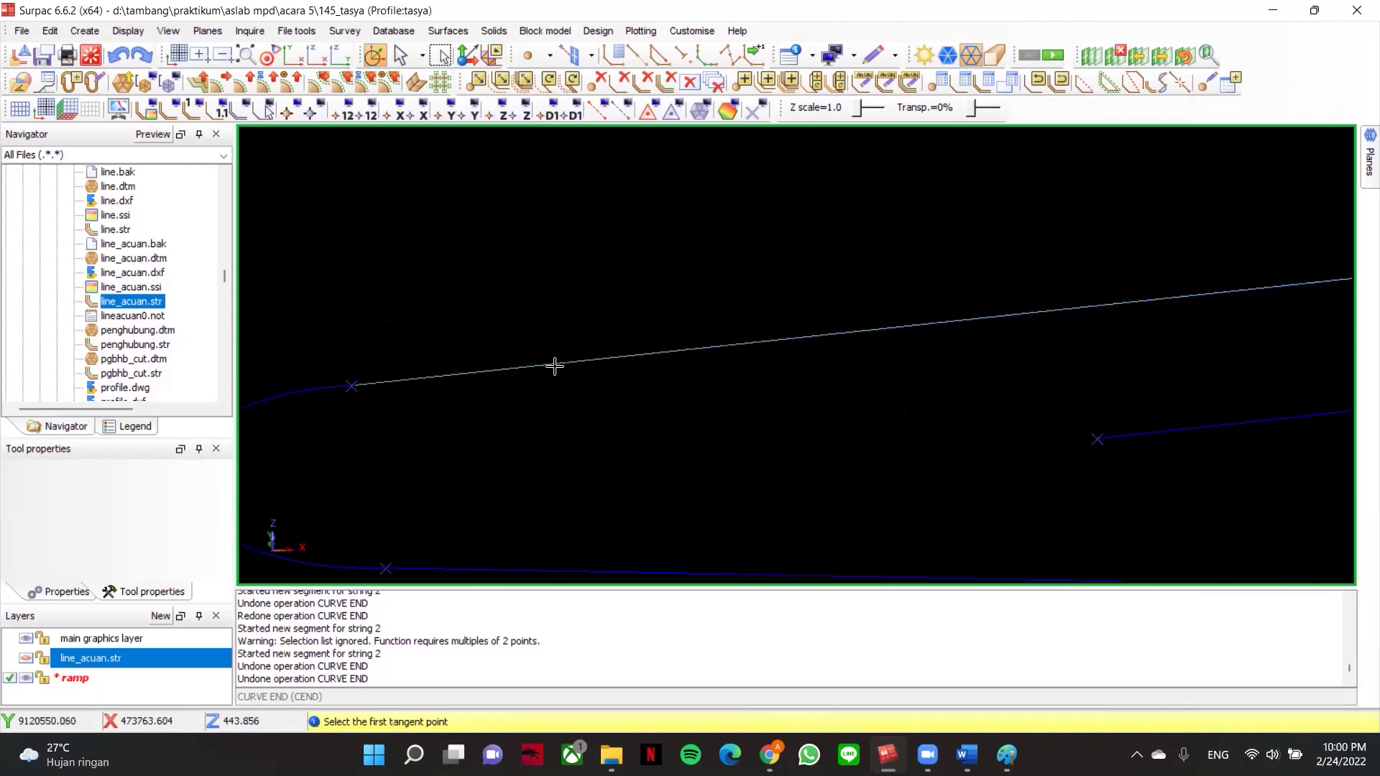
pyautogui.scroll(-2, 393, 371)
pyautogui.moveTo(652, 320); pyautogui.dragTo(628, 311, button='middle')
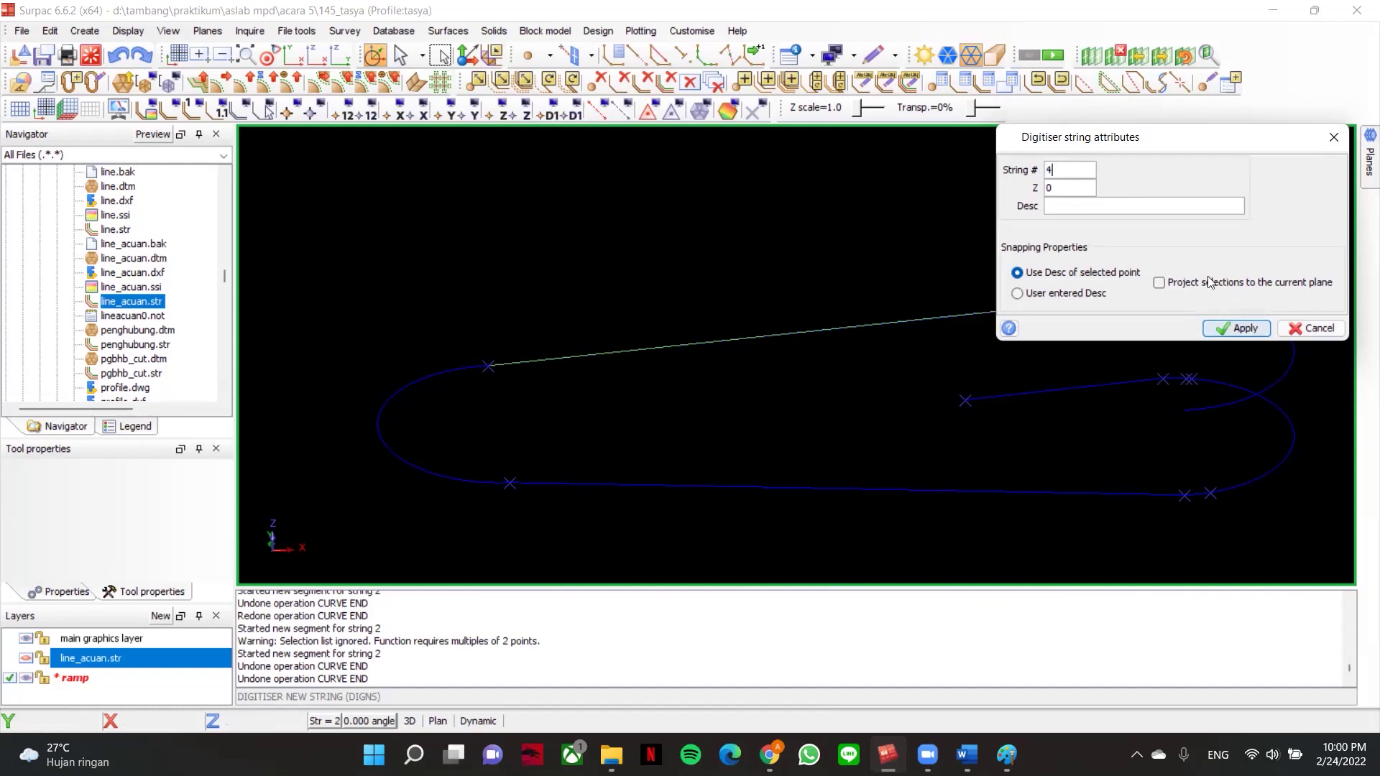
# - Start a new segment with string number 4 and undo the existing upper east curve
pyautogui.click(1238, 328)
pyautogui.scroll(-2, 915, 243)
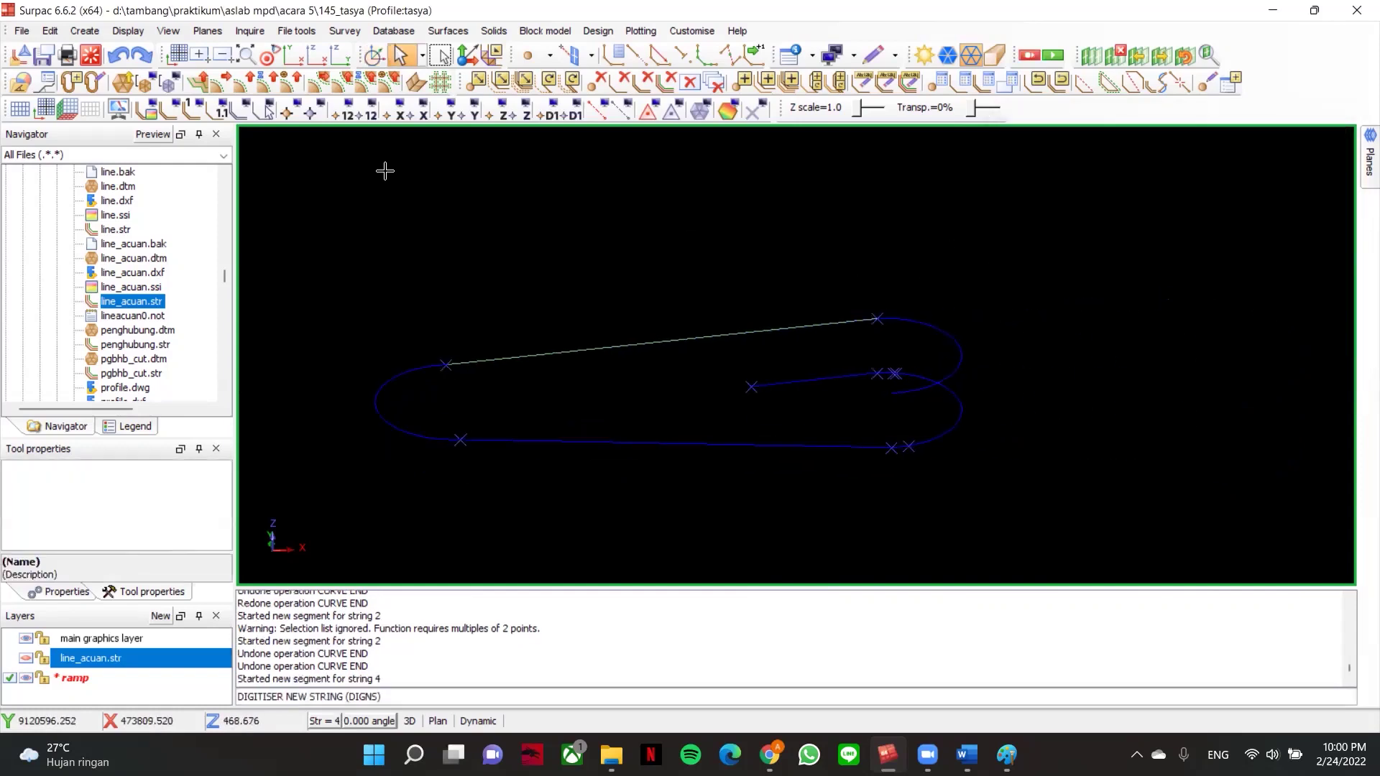
pyautogui.click(119, 55)
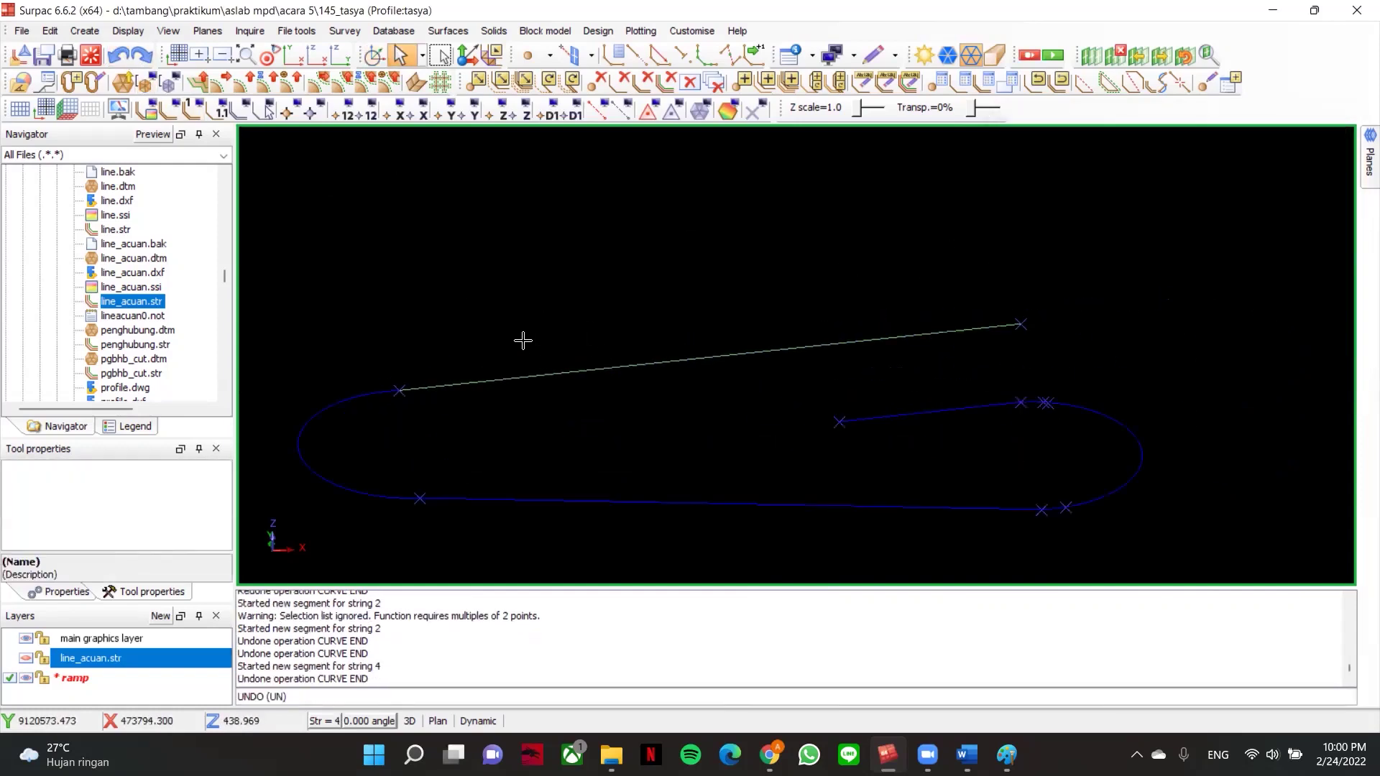
# - Recreate the clockwise curve at the upper line's east end with radius 25, angle 180 and arc distance 1
pyautogui.click(85, 31)
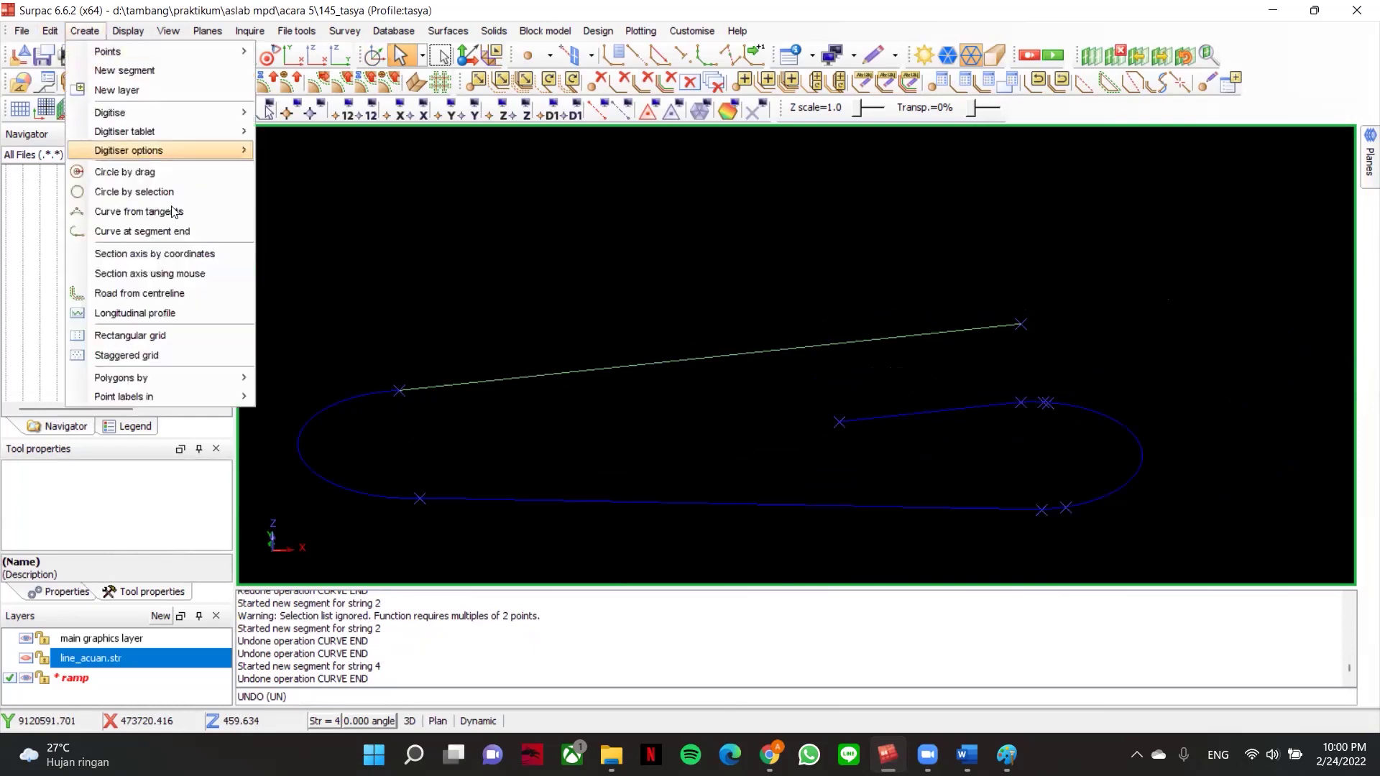
pyautogui.click(142, 231)
pyautogui.click(412, 384)
pyautogui.click(1024, 316)
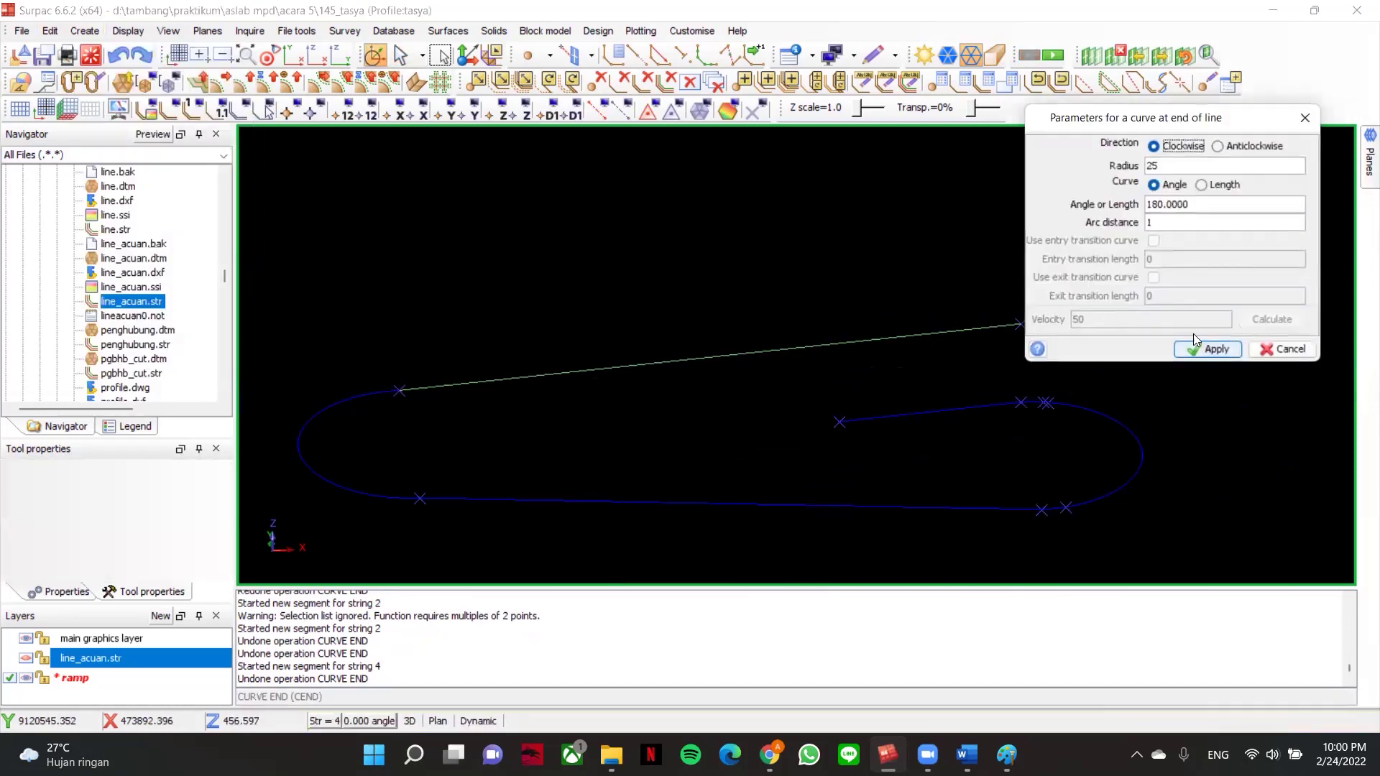
pyautogui.click(1207, 348)
pyautogui.scroll(2, 1029, 298)
pyautogui.moveTo(964, 336); pyautogui.dragTo(1007, 248, button='middle')
# - Join the east end of the upper straight line to the start of the upper east curve
pyautogui.click(404, 57)
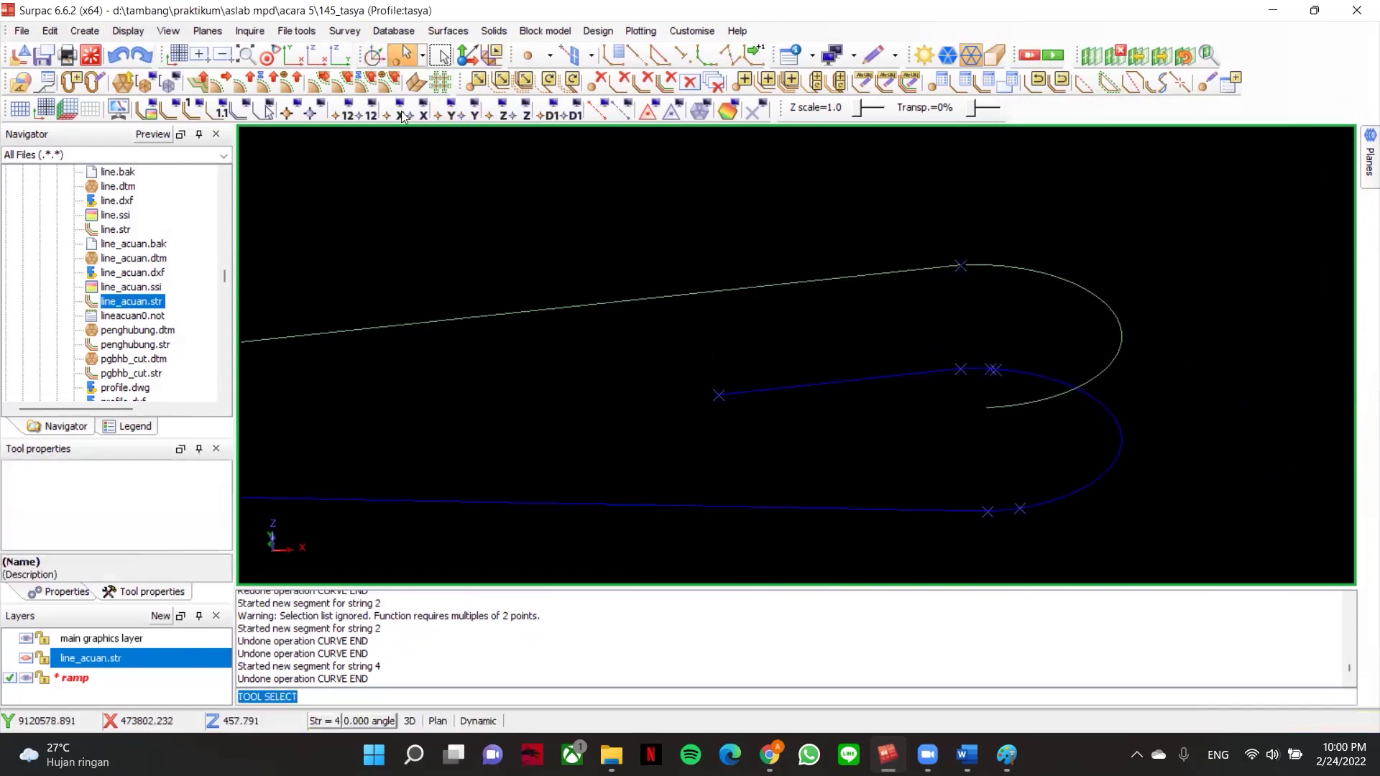
pyautogui.click(423, 56)
pyautogui.click(430, 81)
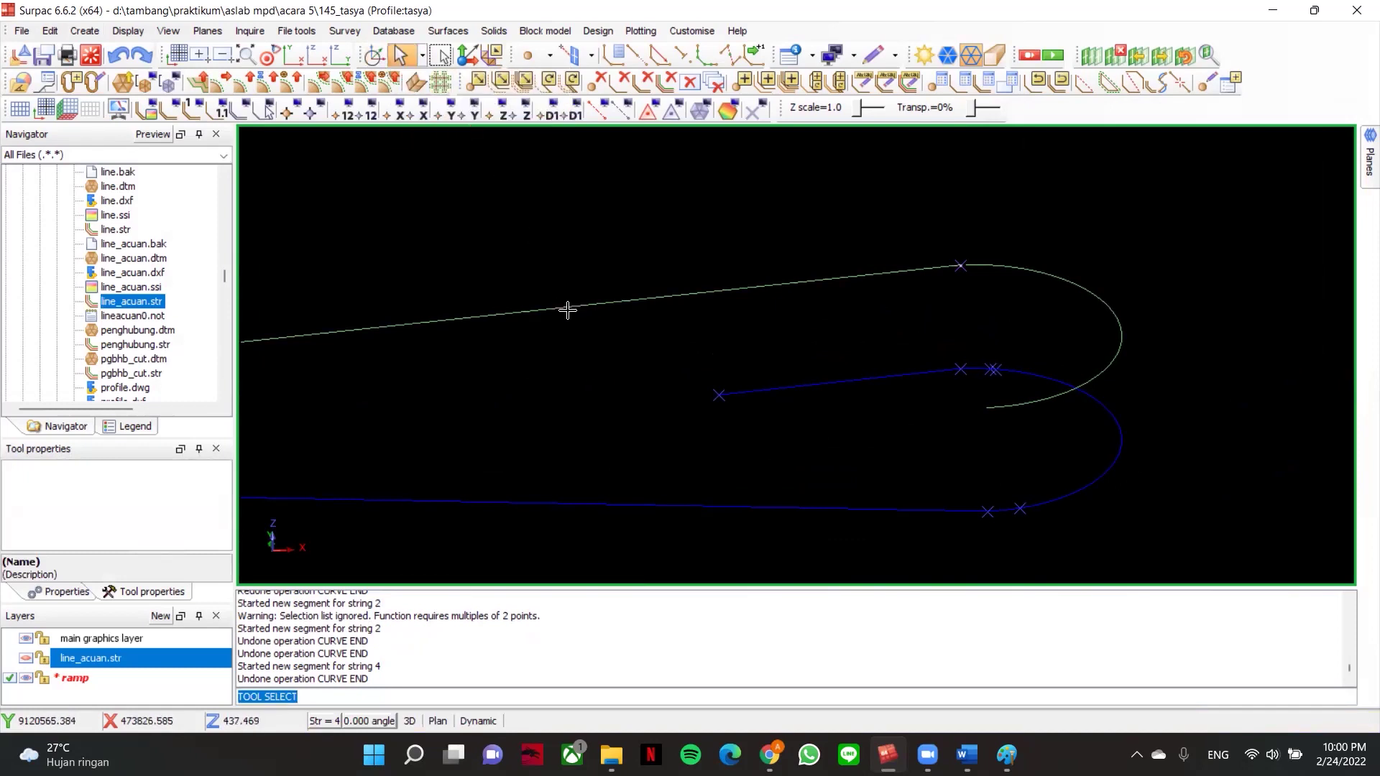
pyautogui.click(644, 299)
pyautogui.scroll(-4, 709, 299)
pyautogui.scroll(3, 862, 327)
pyautogui.click(891, 300)
pyautogui.scroll(4, 891, 301)
pyautogui.scroll(5, 887, 273)
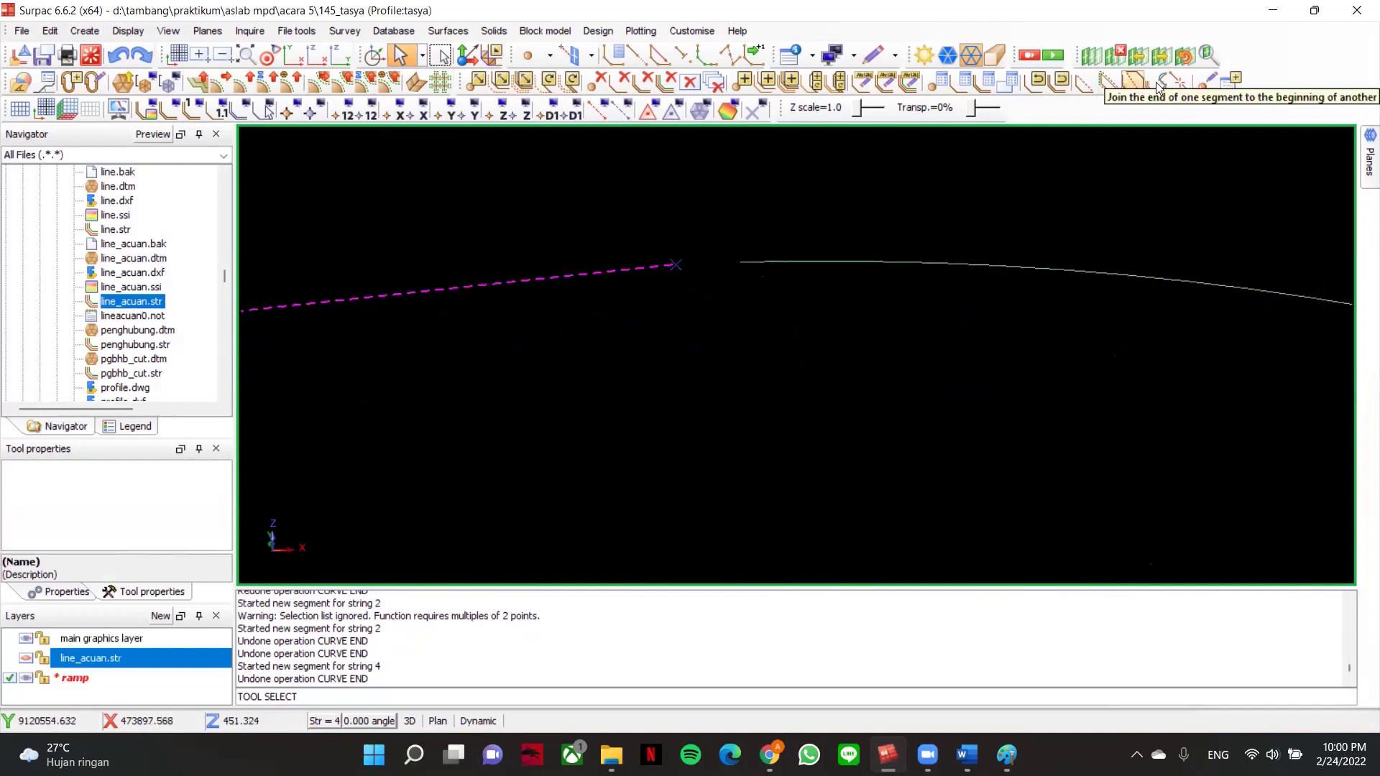
pyautogui.click(1133, 85)
pyautogui.click(805, 261)
pyautogui.click(657, 264)
pyautogui.moveTo(749, 268); pyautogui.dragTo(1034, 350, button='middle')
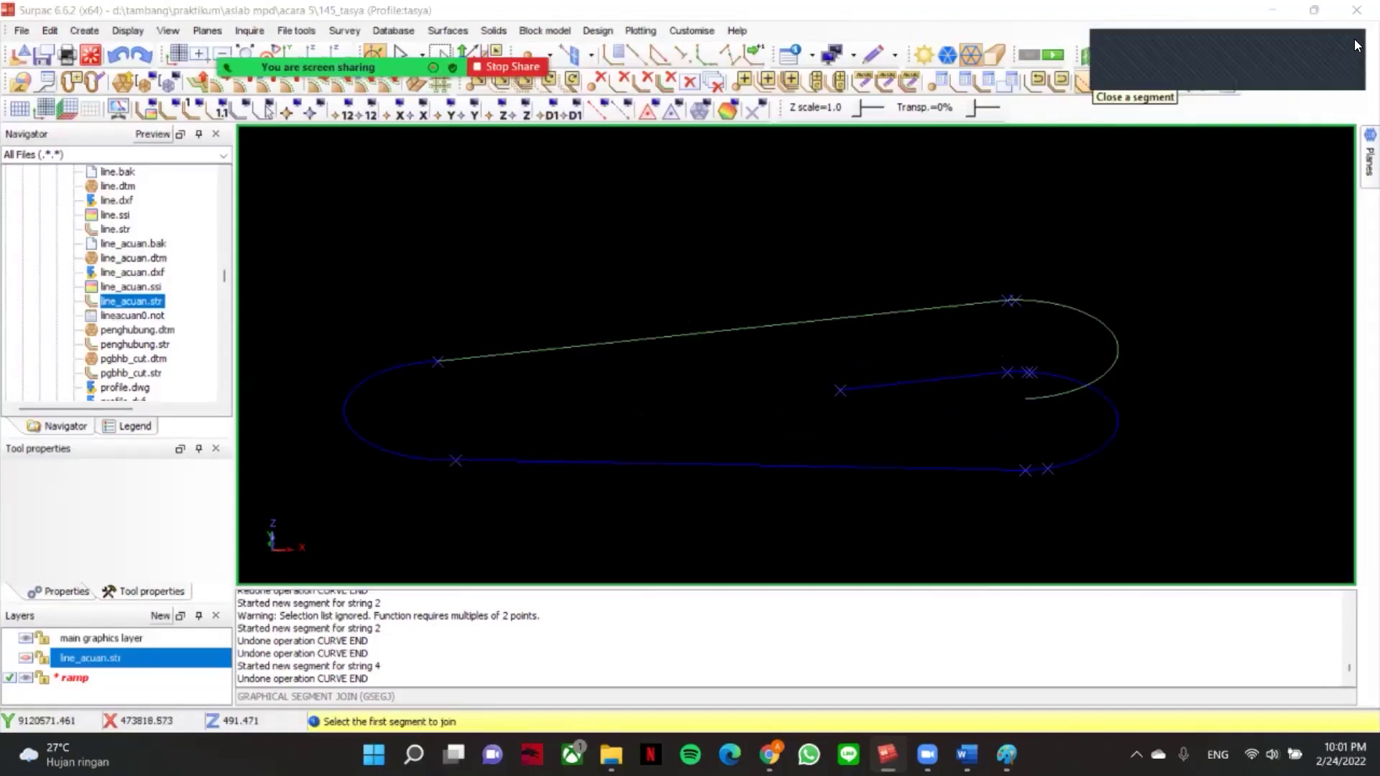
# - Hide the floating meeting controls that cover the drawing tools
pyautogui.moveTo(402, 68)
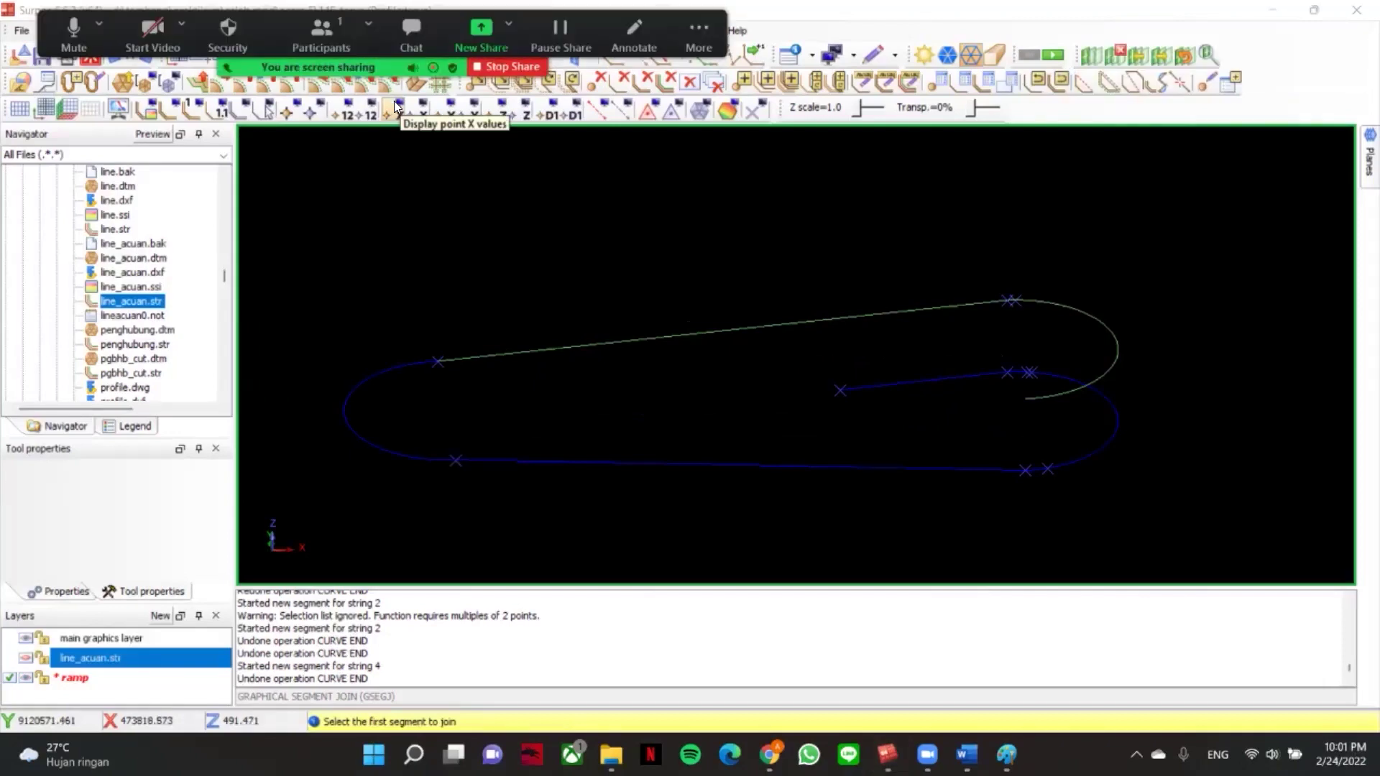
pyautogui.click(700, 45)
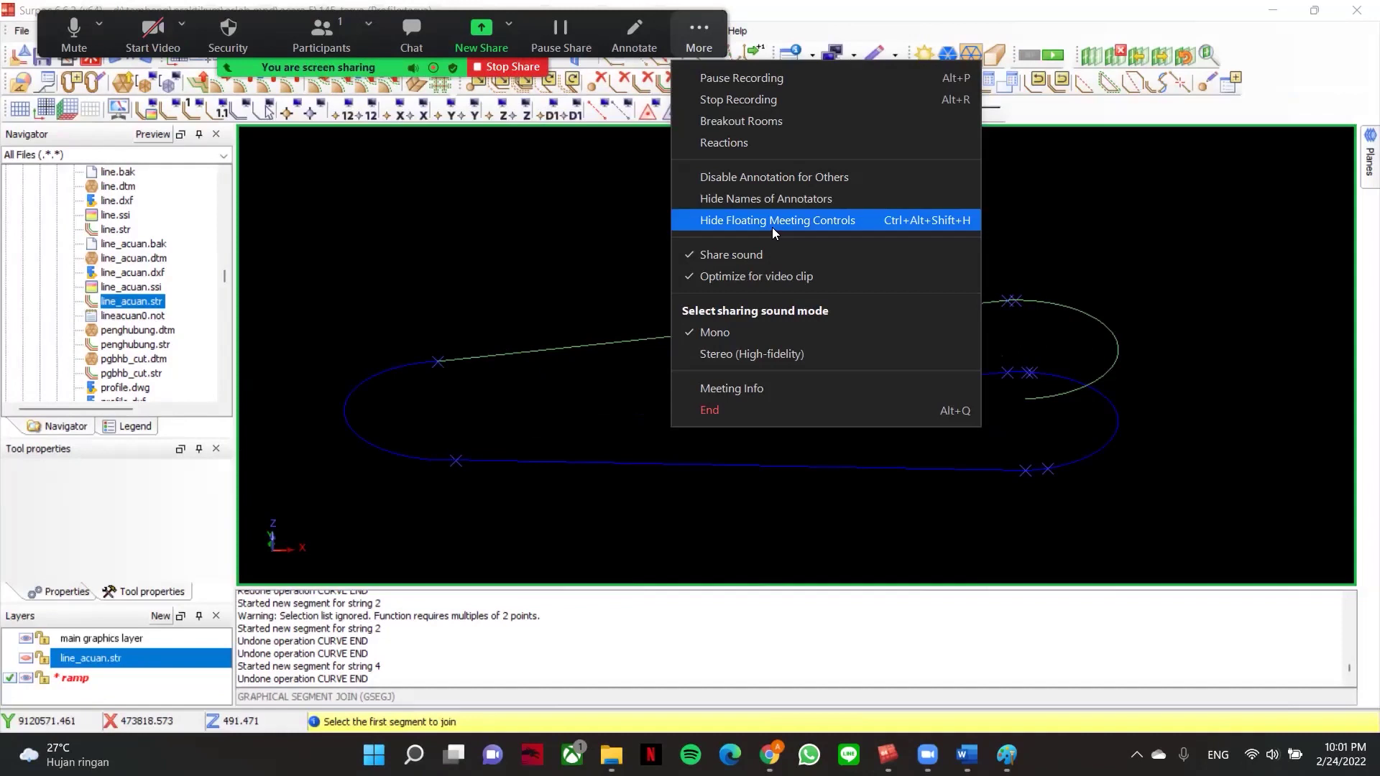
pyautogui.click(774, 281)
pyautogui.scroll(1, 1033, 393)
pyautogui.scroll(-1, 1032, 405)
pyautogui.moveTo(1034, 400); pyautogui.dragTo(1067, 422, button='middle')
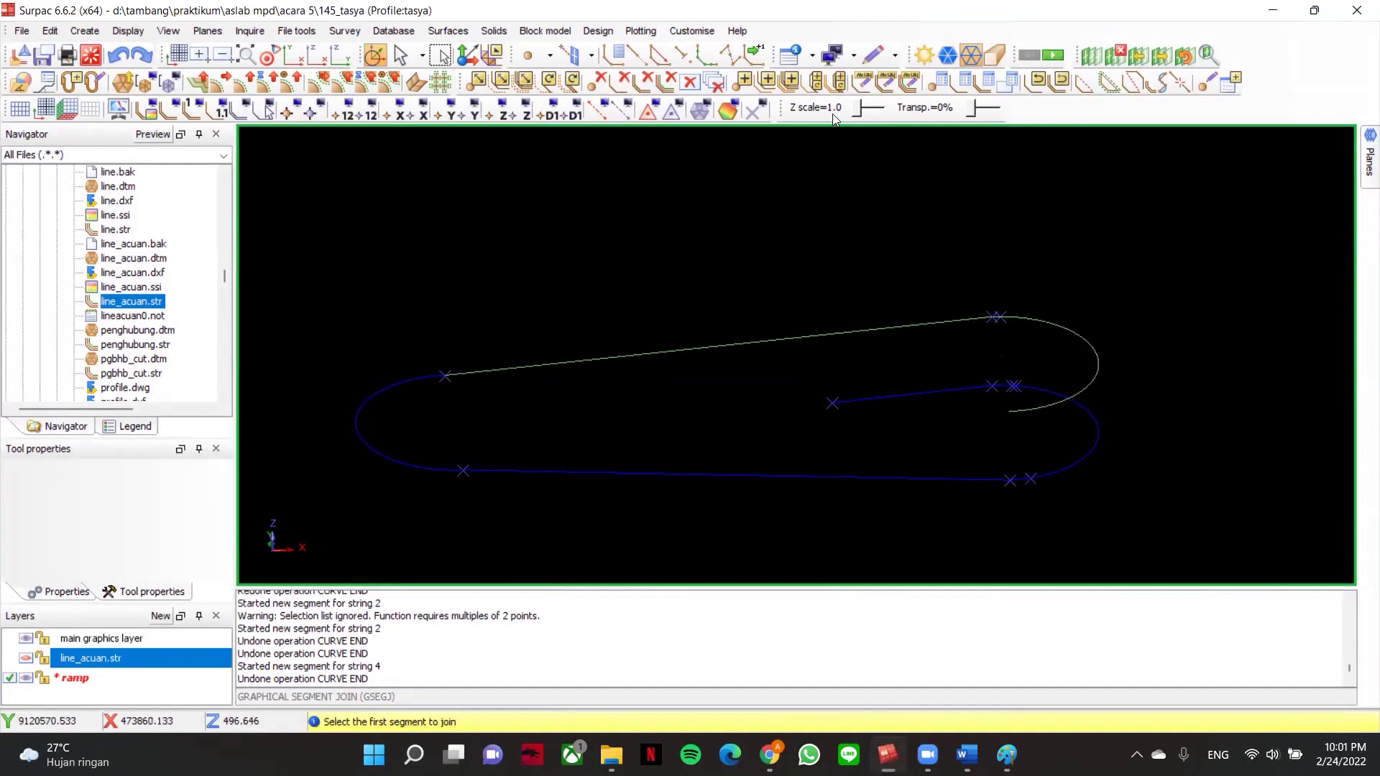
pyautogui.click(548, 100)
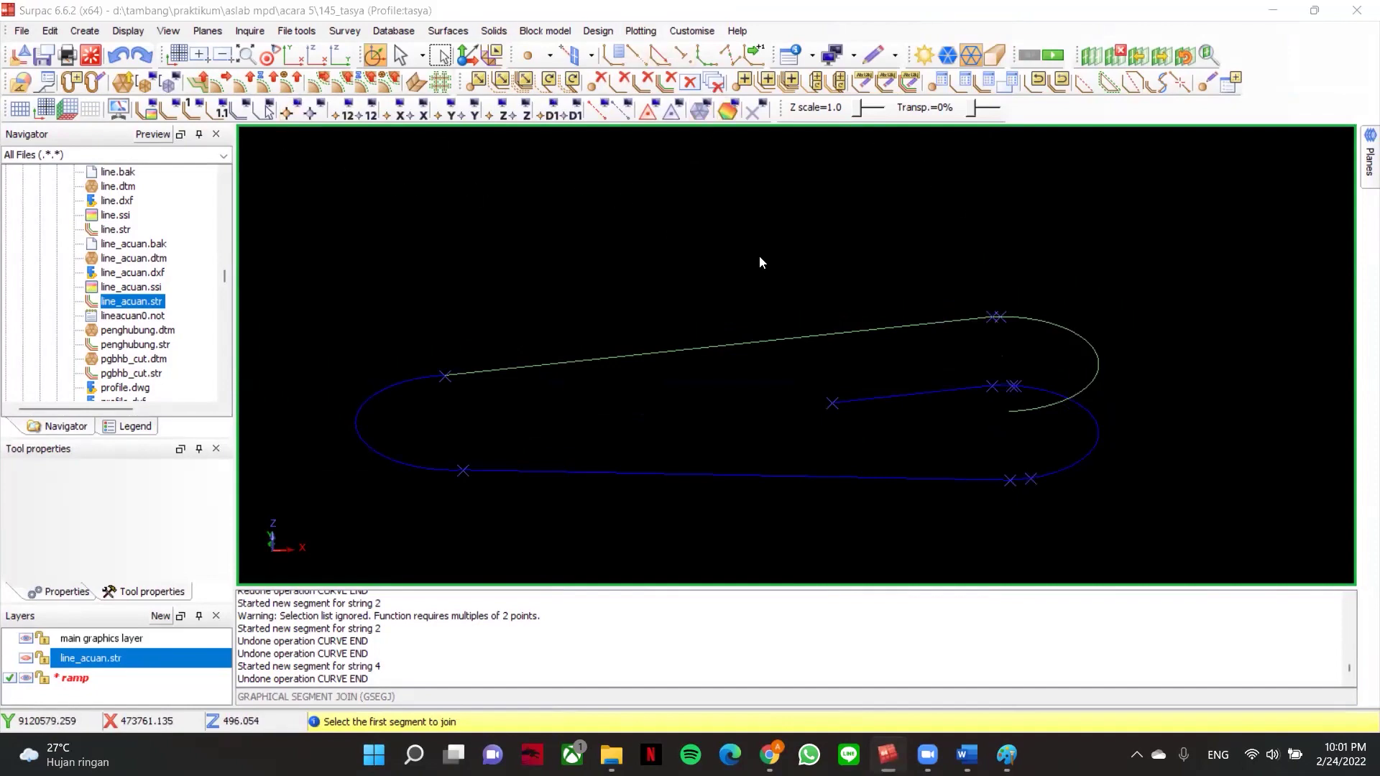
# - Show the ramp in plan view and start a new segment for string 4 near the upper east curve's south end
pyautogui.press('p')
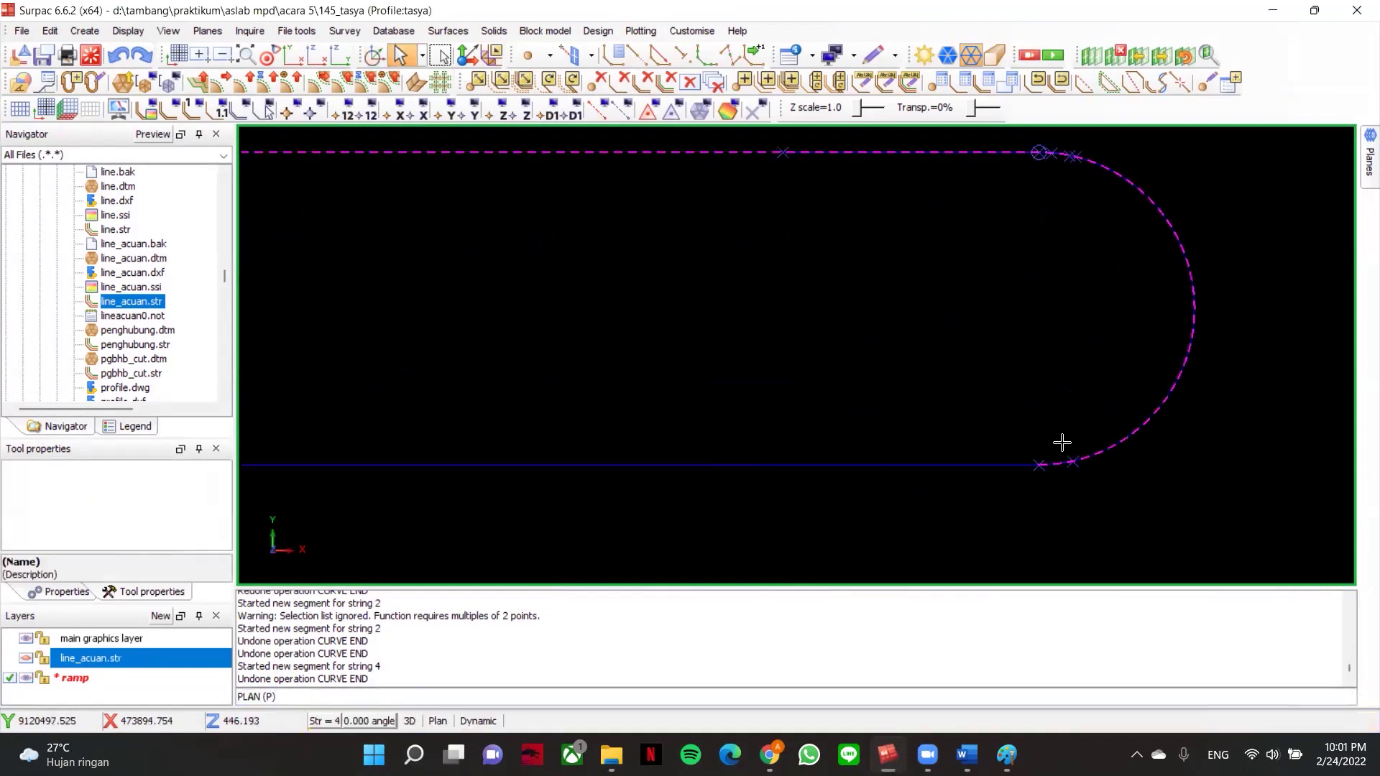
pyautogui.scroll(1, 1094, 479)
pyautogui.scroll(-2, 919, 214)
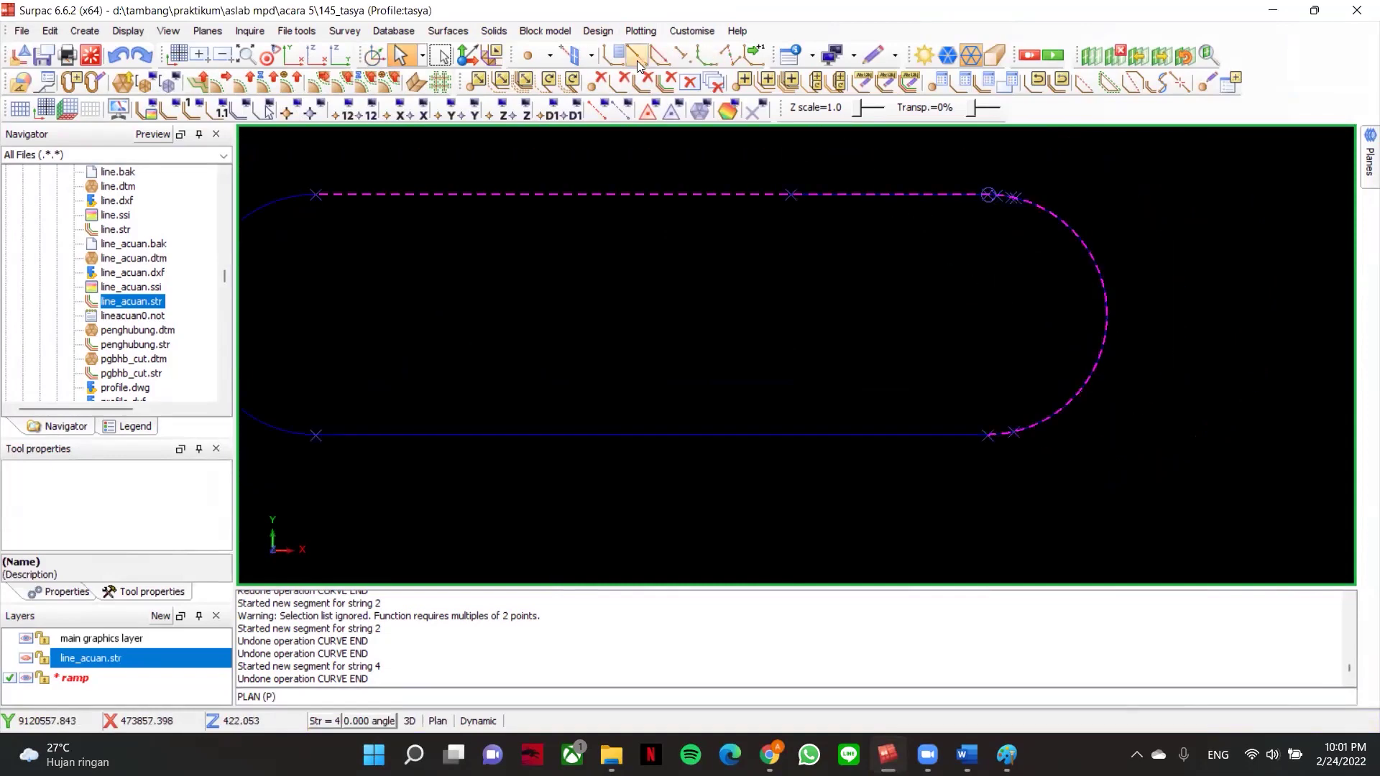
pyautogui.click(678, 57)
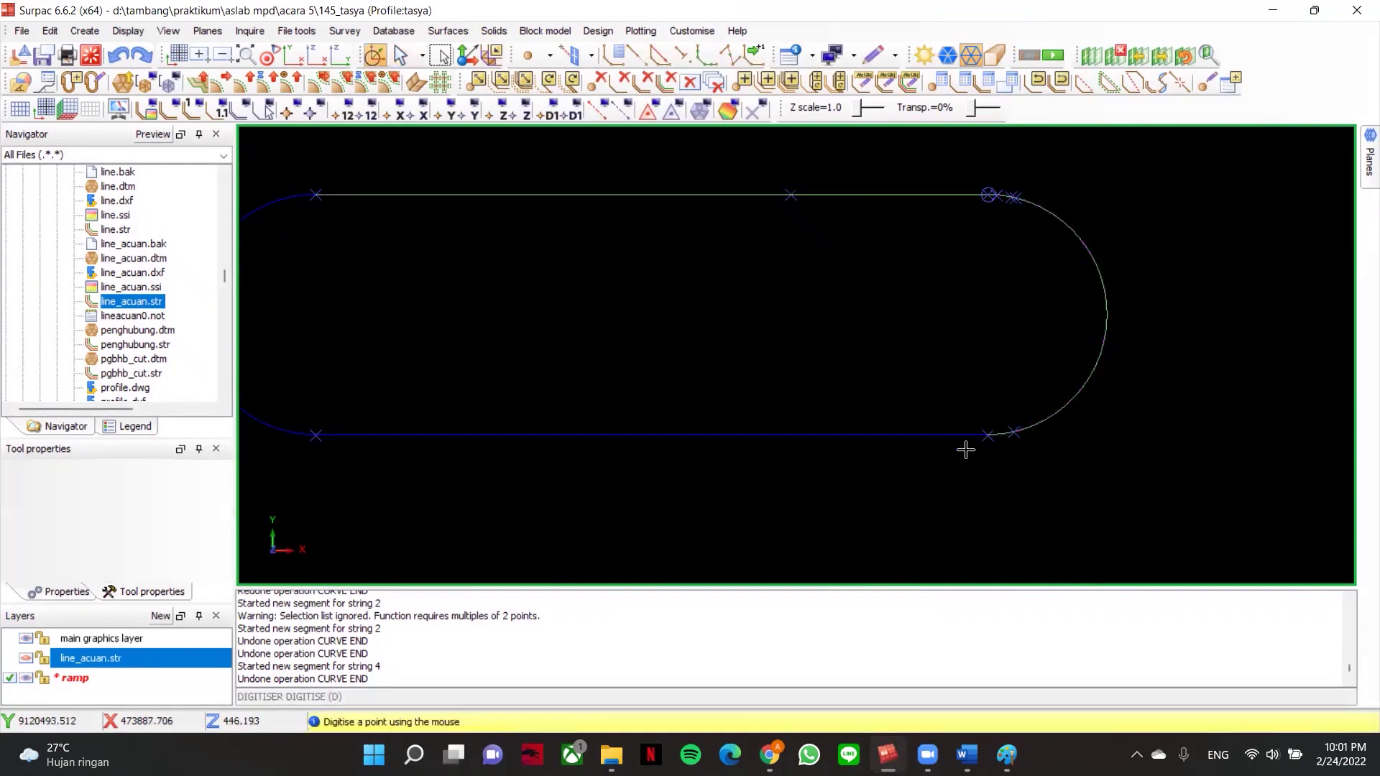
pyautogui.scroll(3, 995, 421)
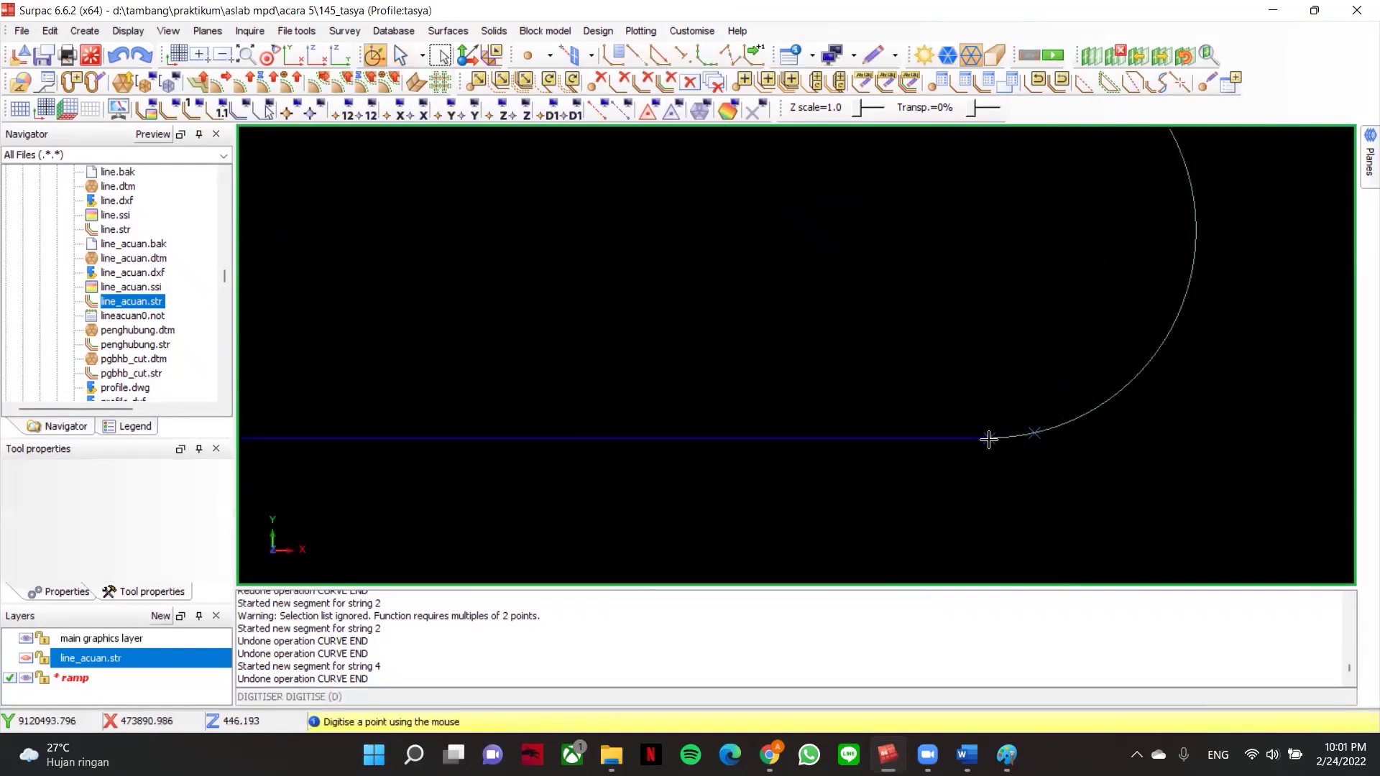
pyautogui.click(613, 55)
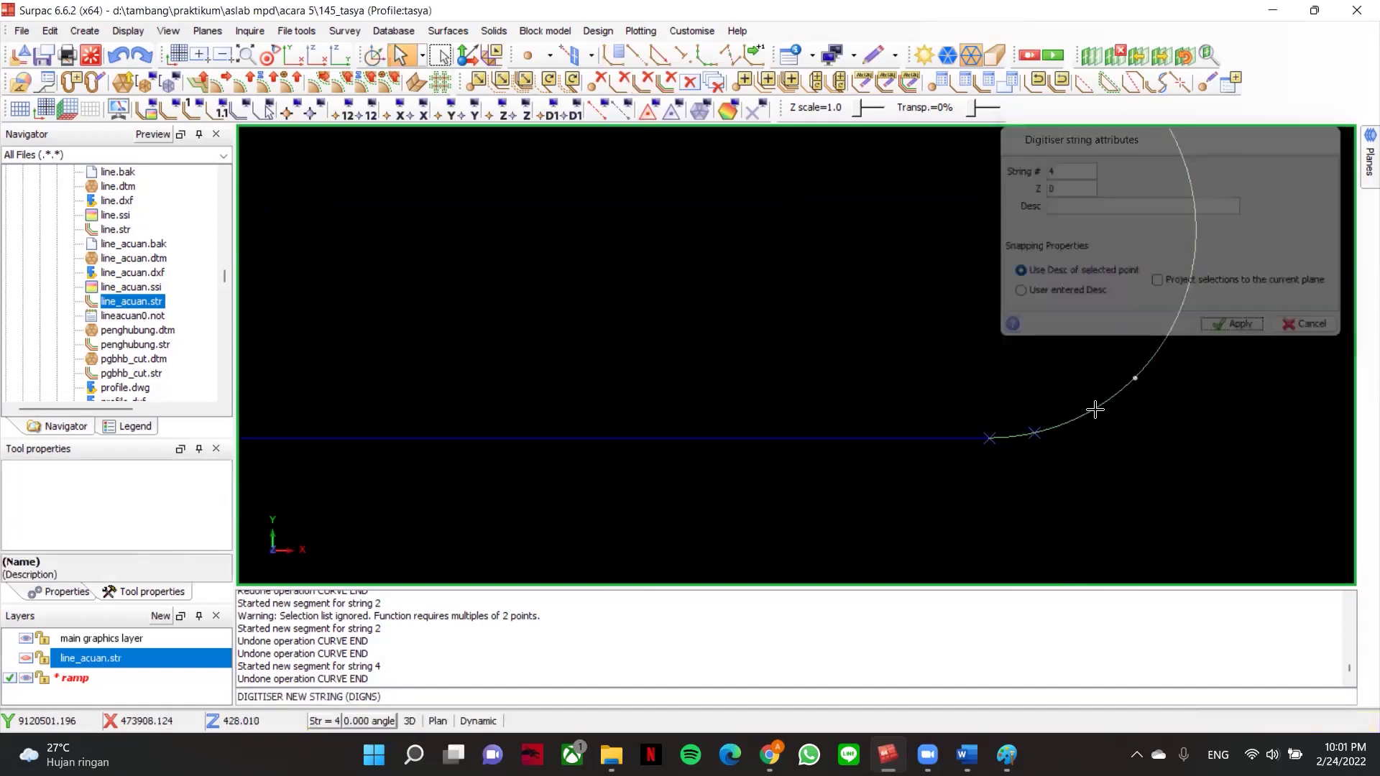
pyautogui.rightClick(973, 368)
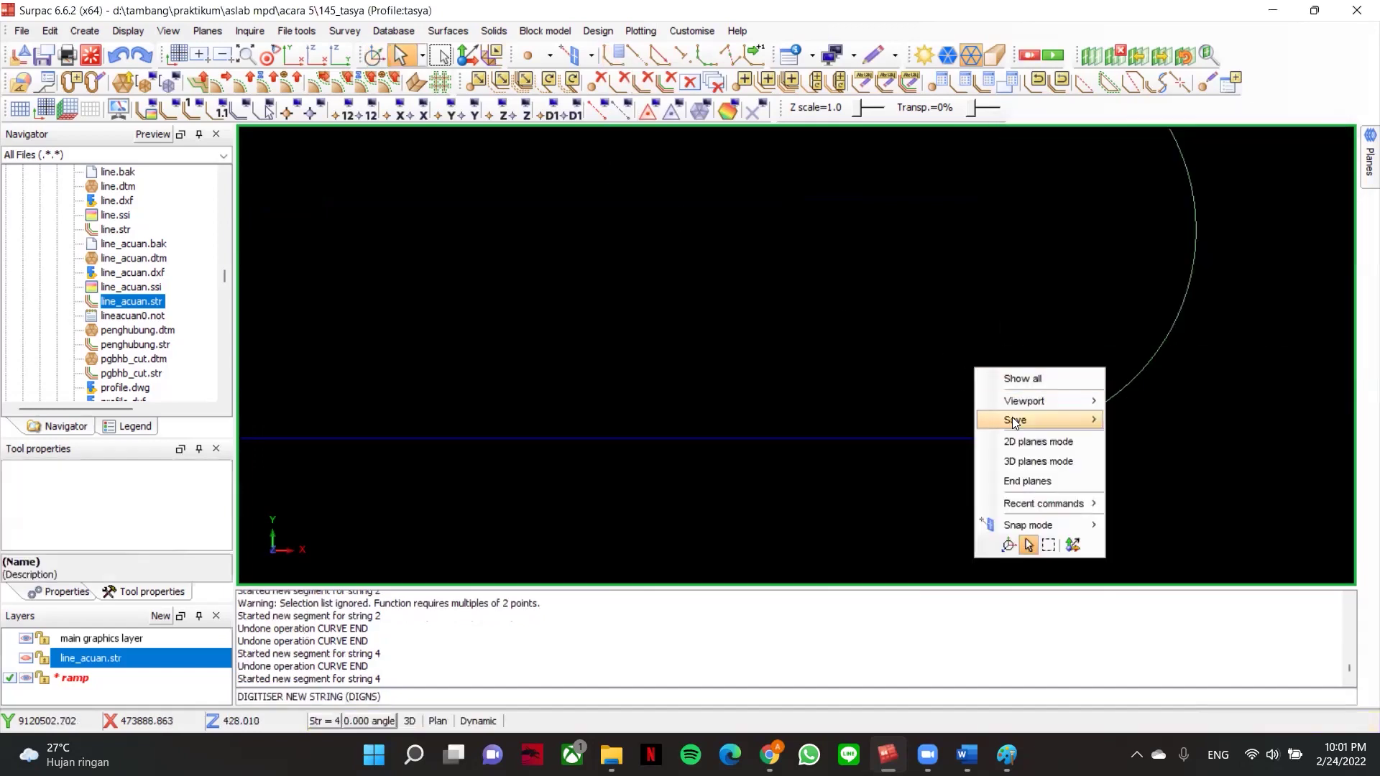
pyautogui.click(754, 128)
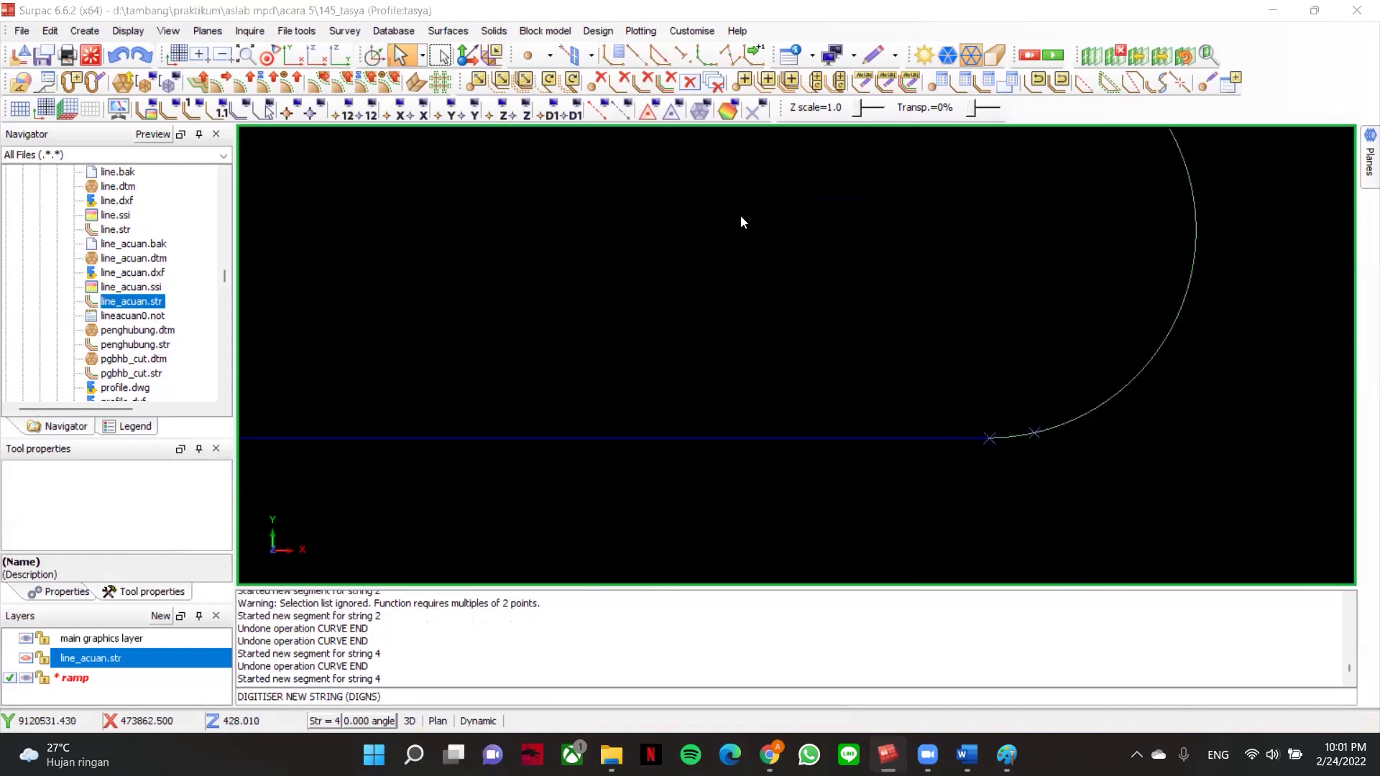
# - Try to digitise a point at the south end of the upper east curve and undo it
pyautogui.click(619, 57)
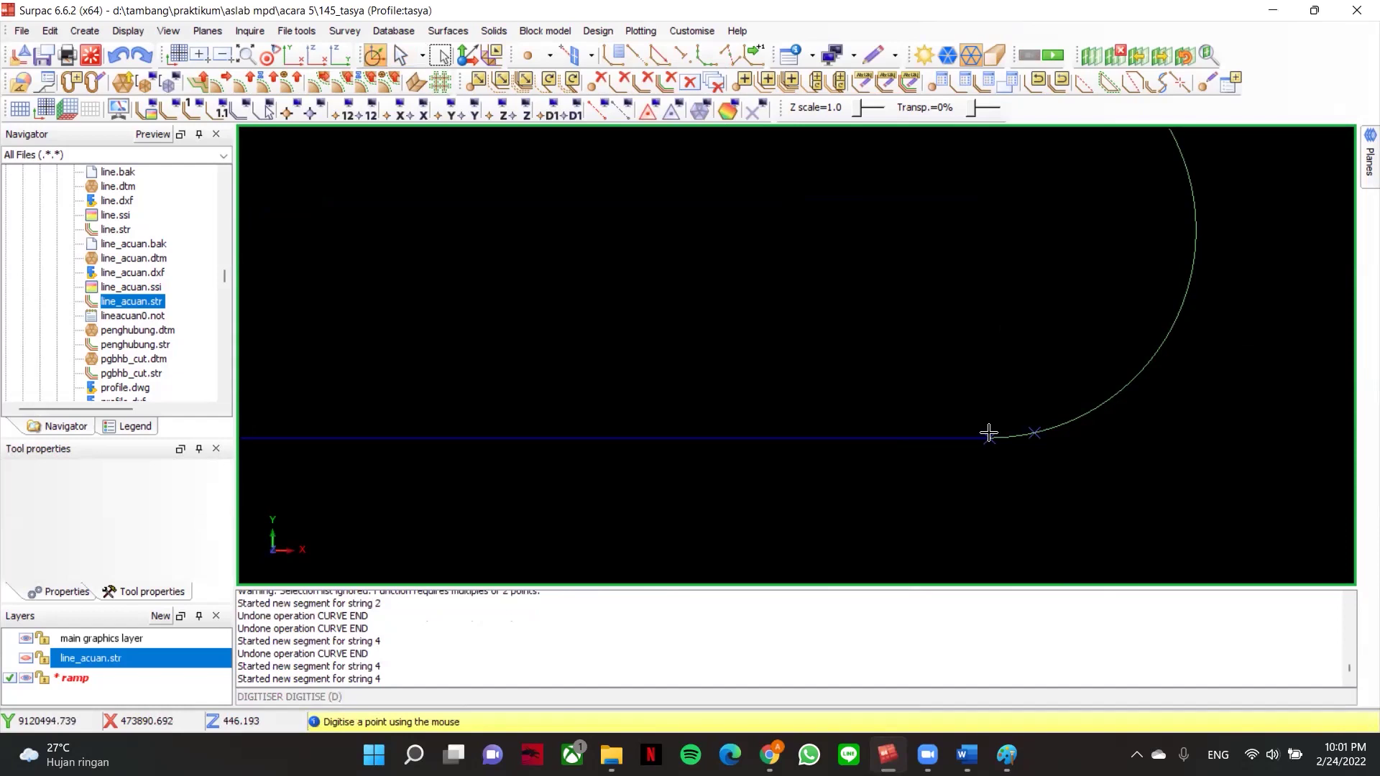
pyautogui.click(989, 434)
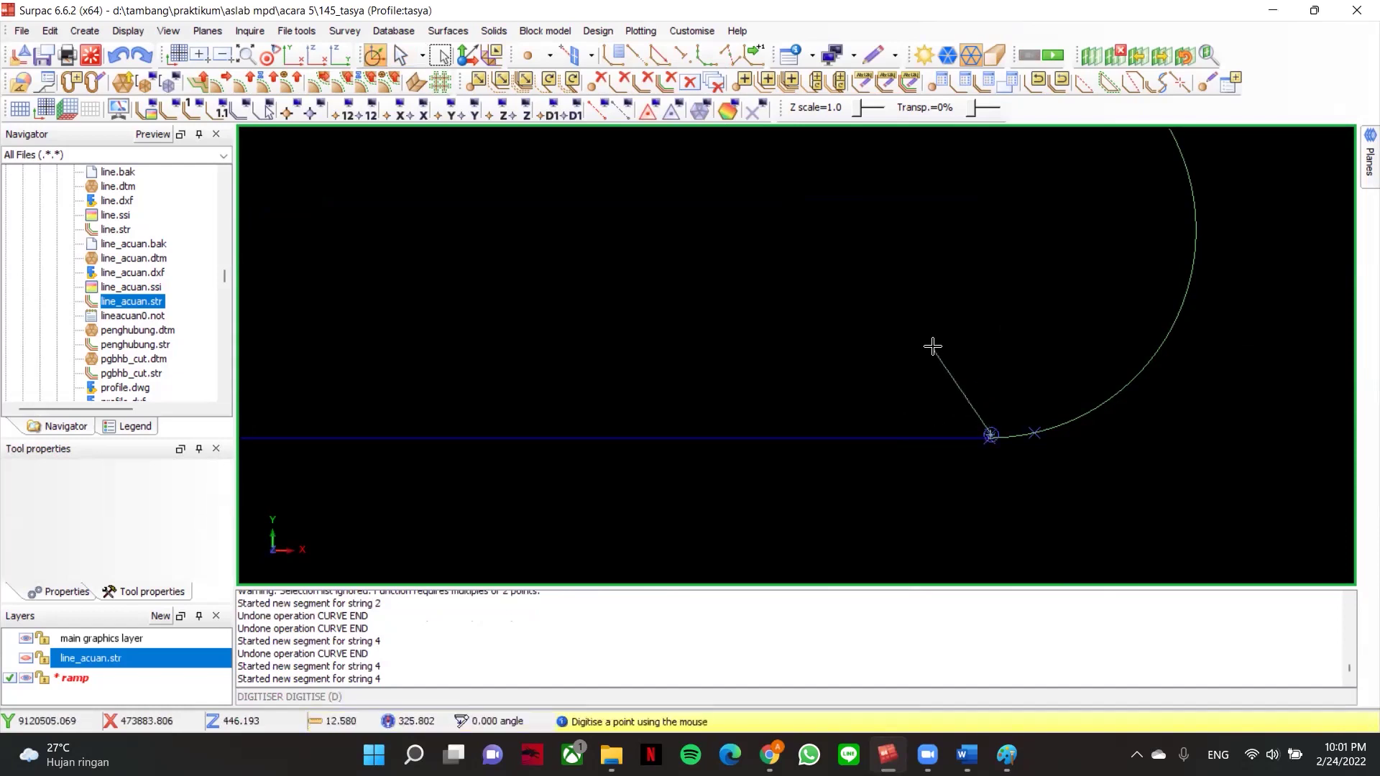
pyautogui.hotkey('ctrl', 'z')
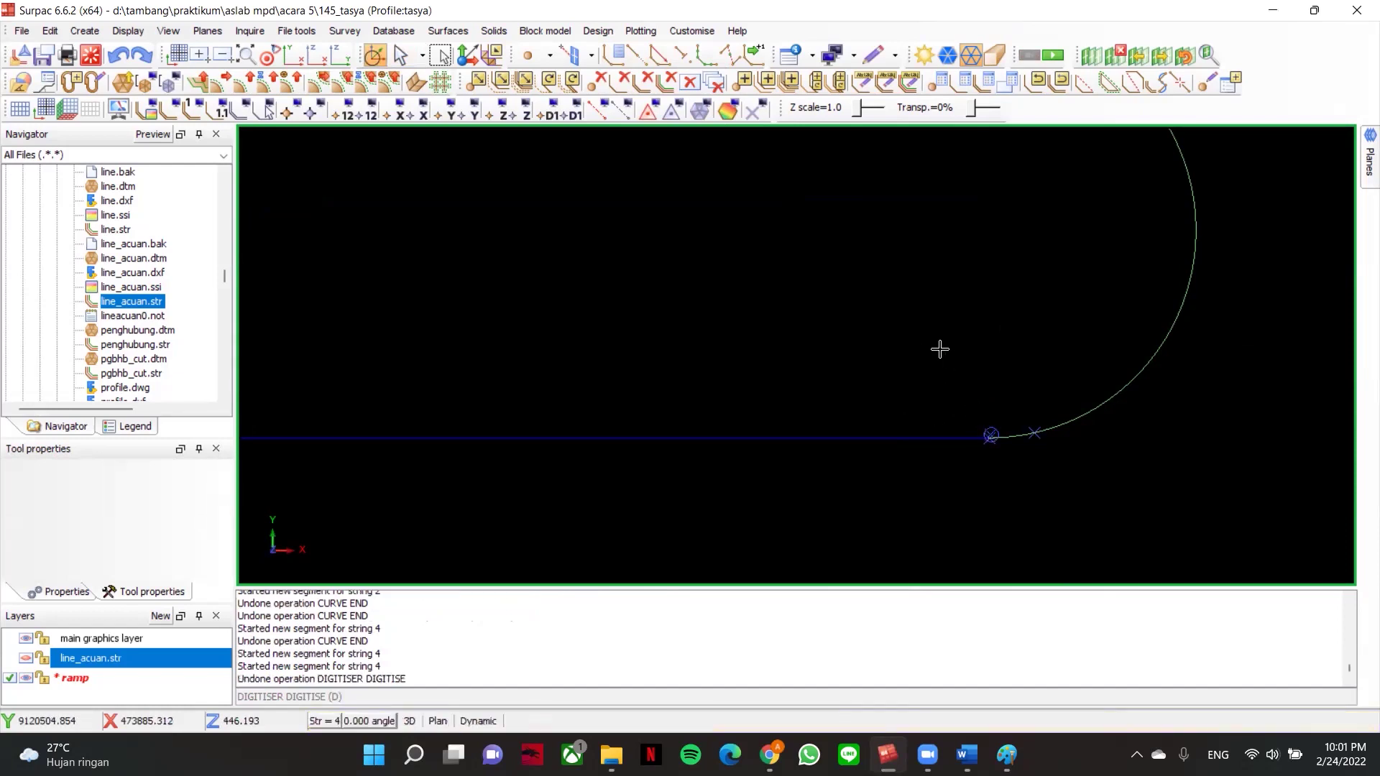
# - Digitise a straight string 4 line 140 long at bearing 270 from the upper east curve's south end
pyautogui.click(678, 59)
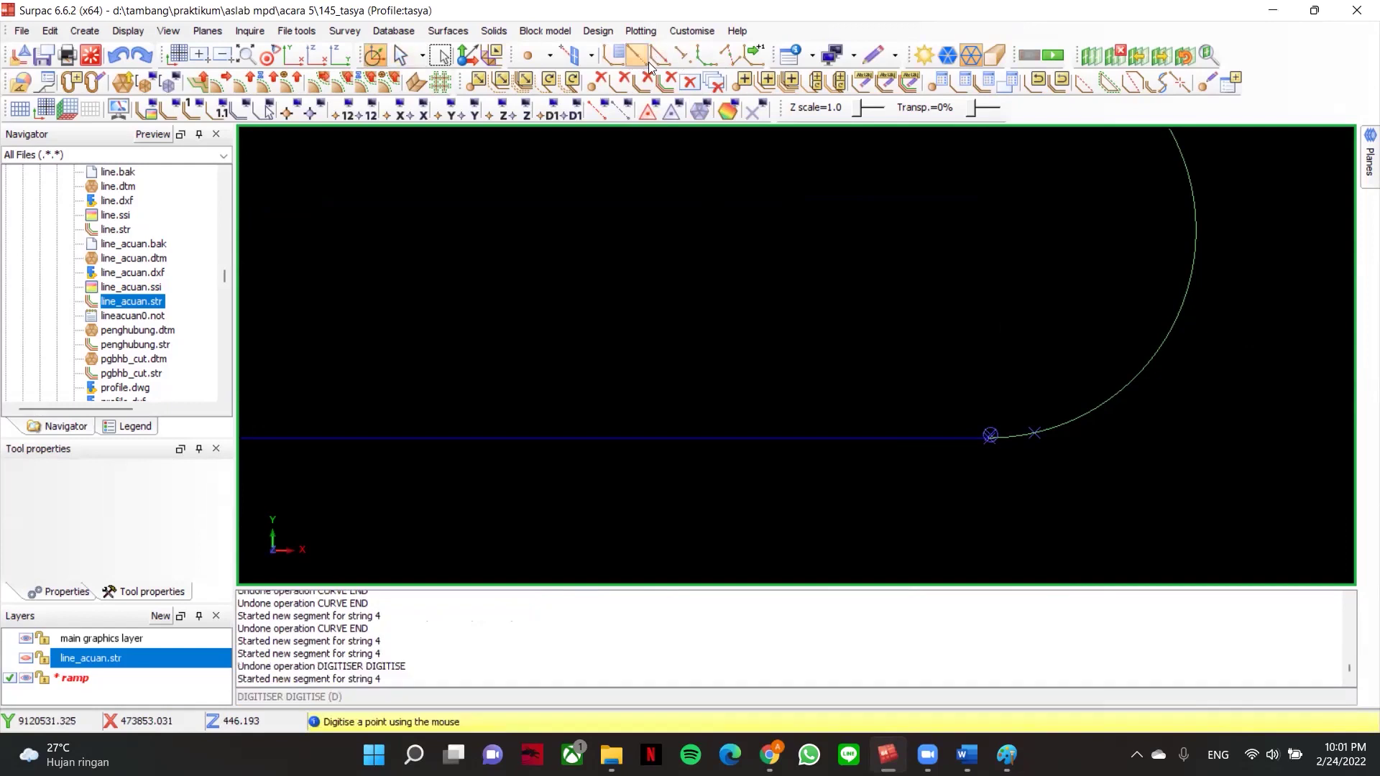
pyautogui.rightClick(753, 286)
pyautogui.click(813, 322)
pyautogui.click(990, 436)
pyautogui.scroll(-3, 669, 430)
pyautogui.moveTo(657, 425); pyautogui.dragTo(903, 426, button='middle')
pyautogui.rightClick(902, 426)
pyautogui.click(970, 512)
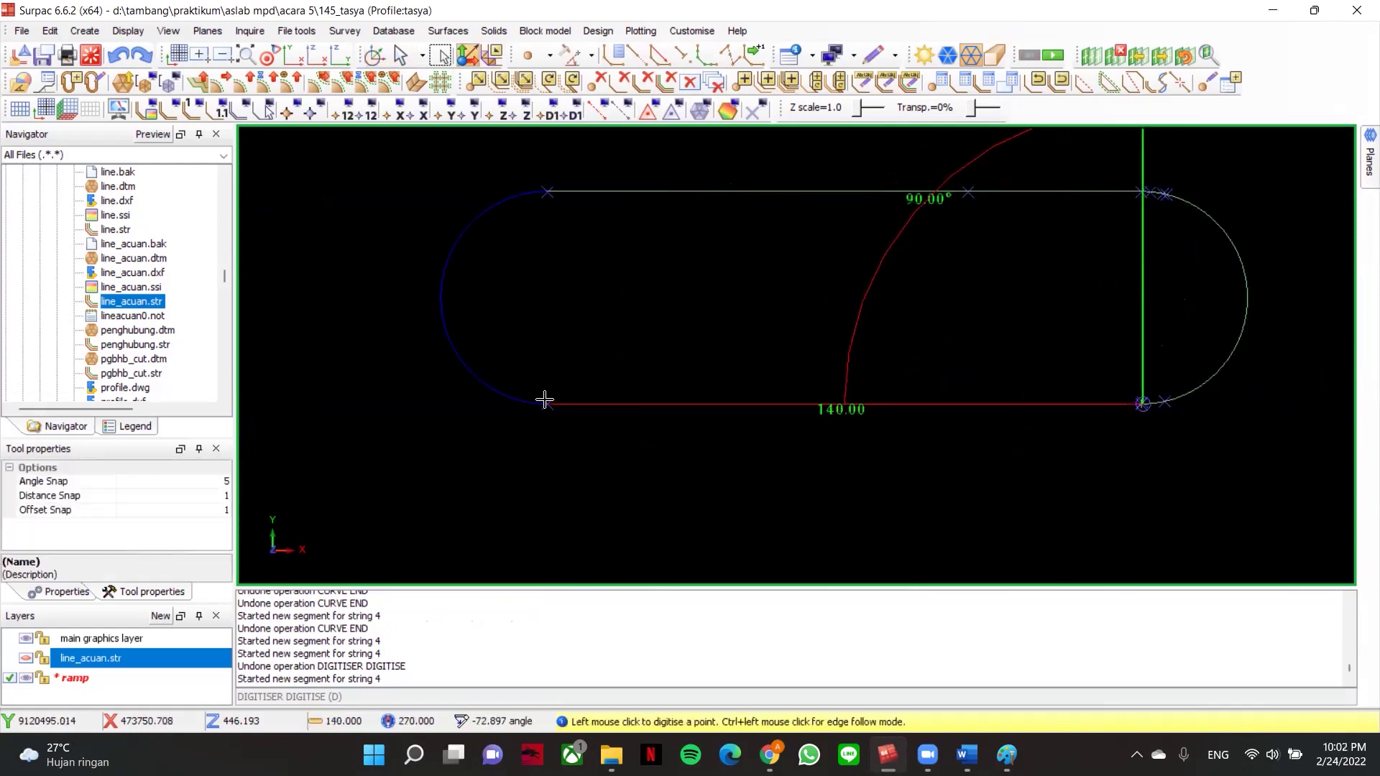
pyautogui.click(544, 400)
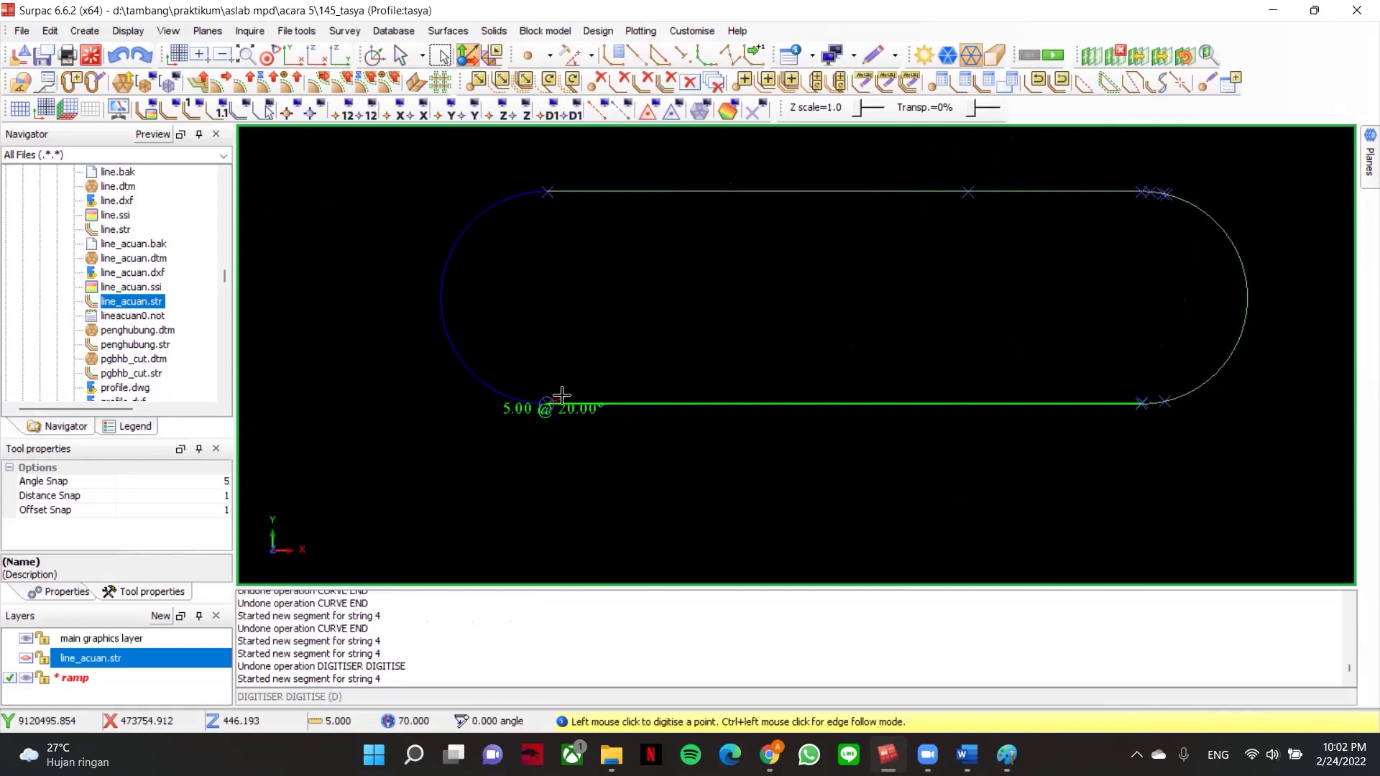
pyautogui.press('Escape')
# - Set the Z value of the new straight line's west endpoint to 465
pyautogui.scroll(1, 1154, 366)
pyautogui.scroll(-1, 1131, 364)
pyautogui.scroll(-4, 1004, 327)
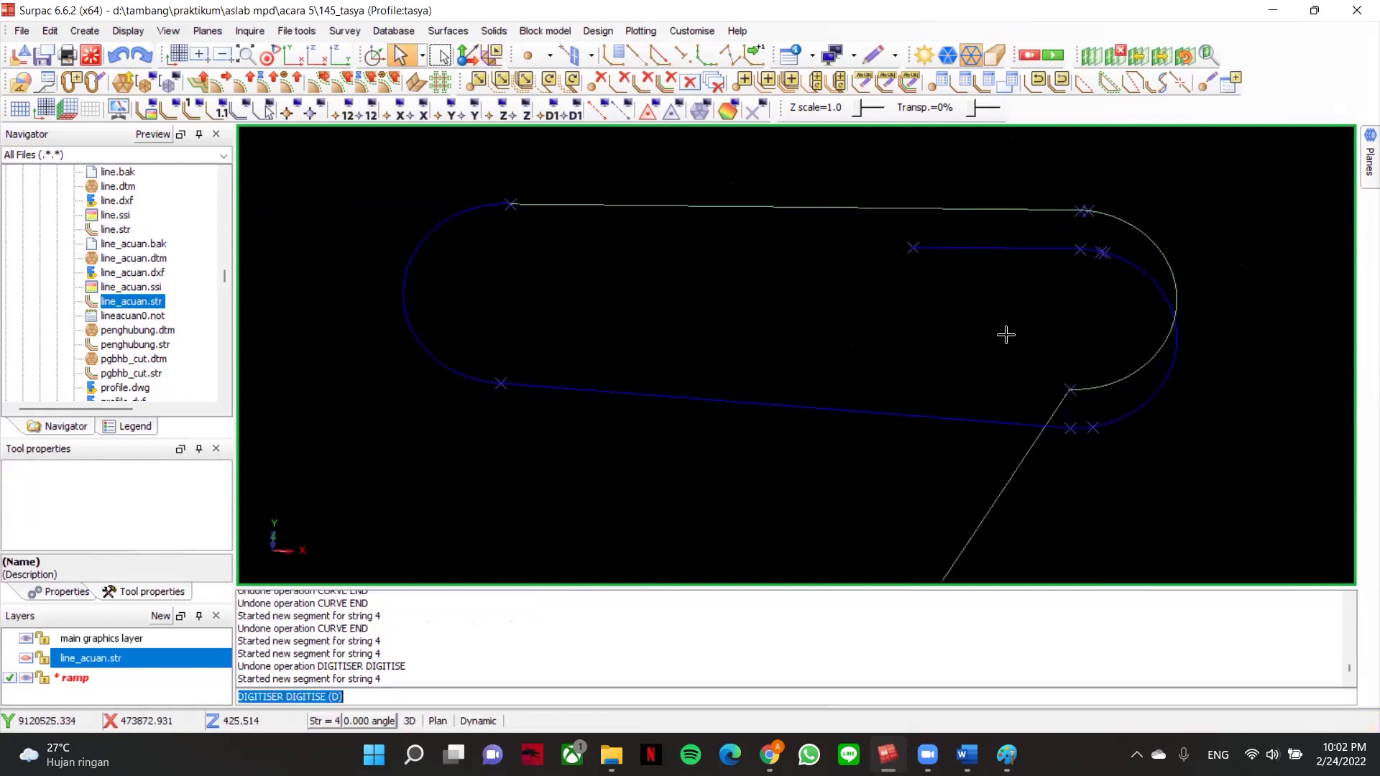
pyautogui.scroll(-2, 993, 274)
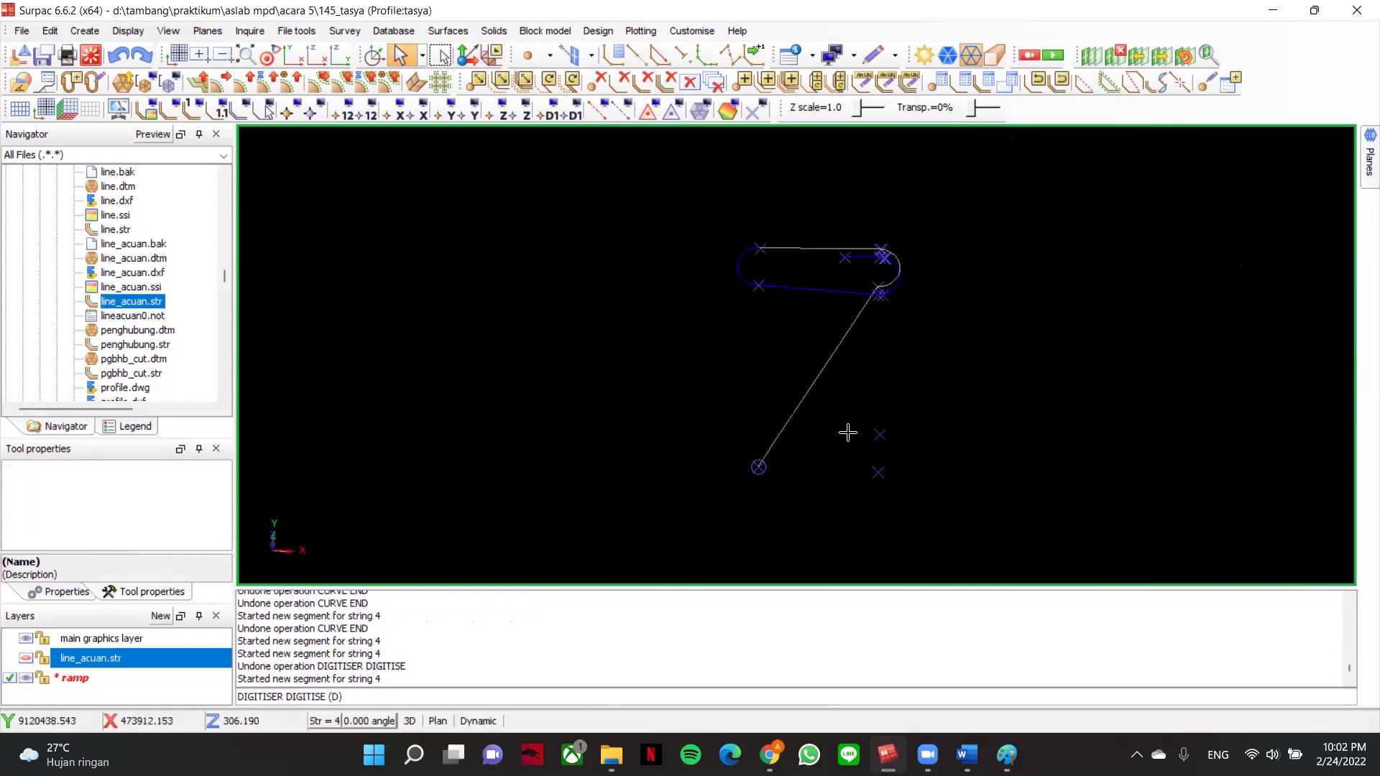
pyautogui.click(1208, 81)
pyautogui.click(758, 467)
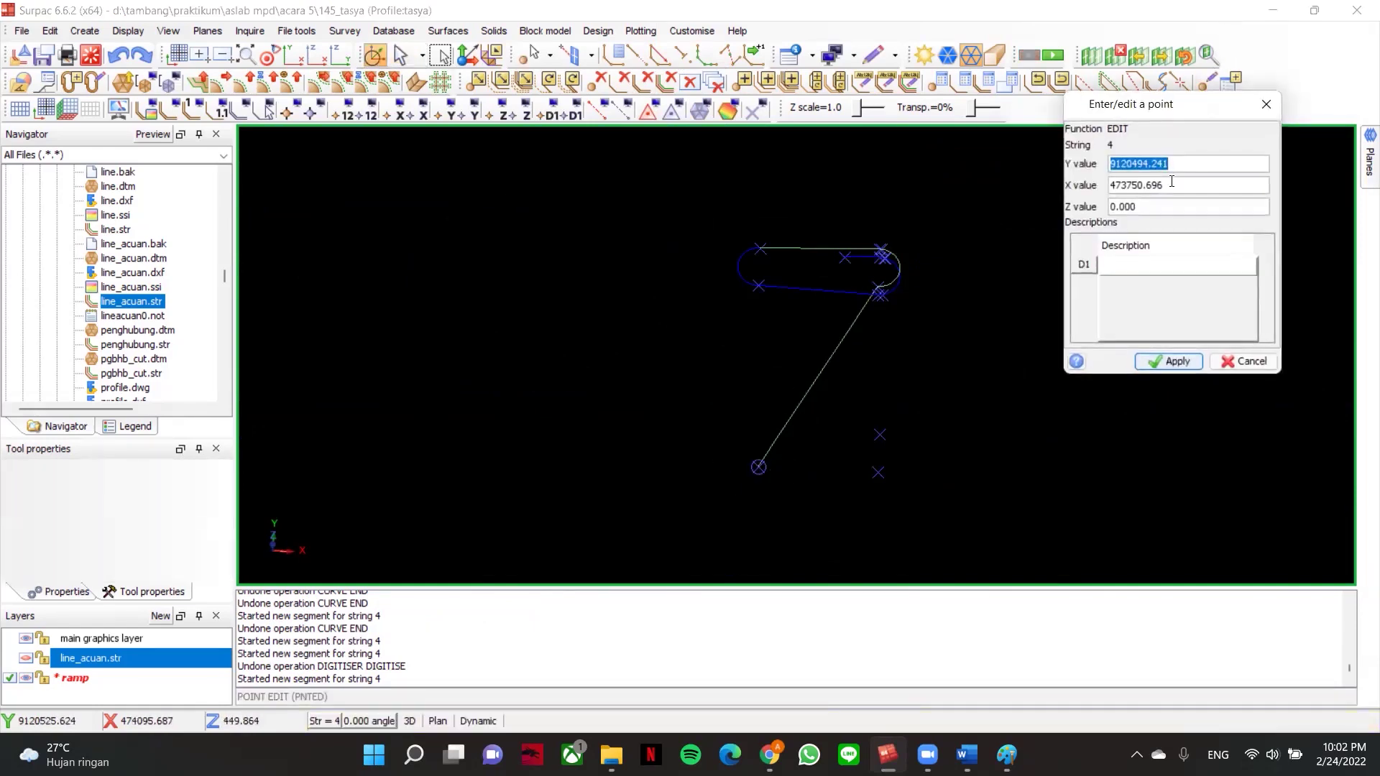
pyautogui.click(1174, 208)
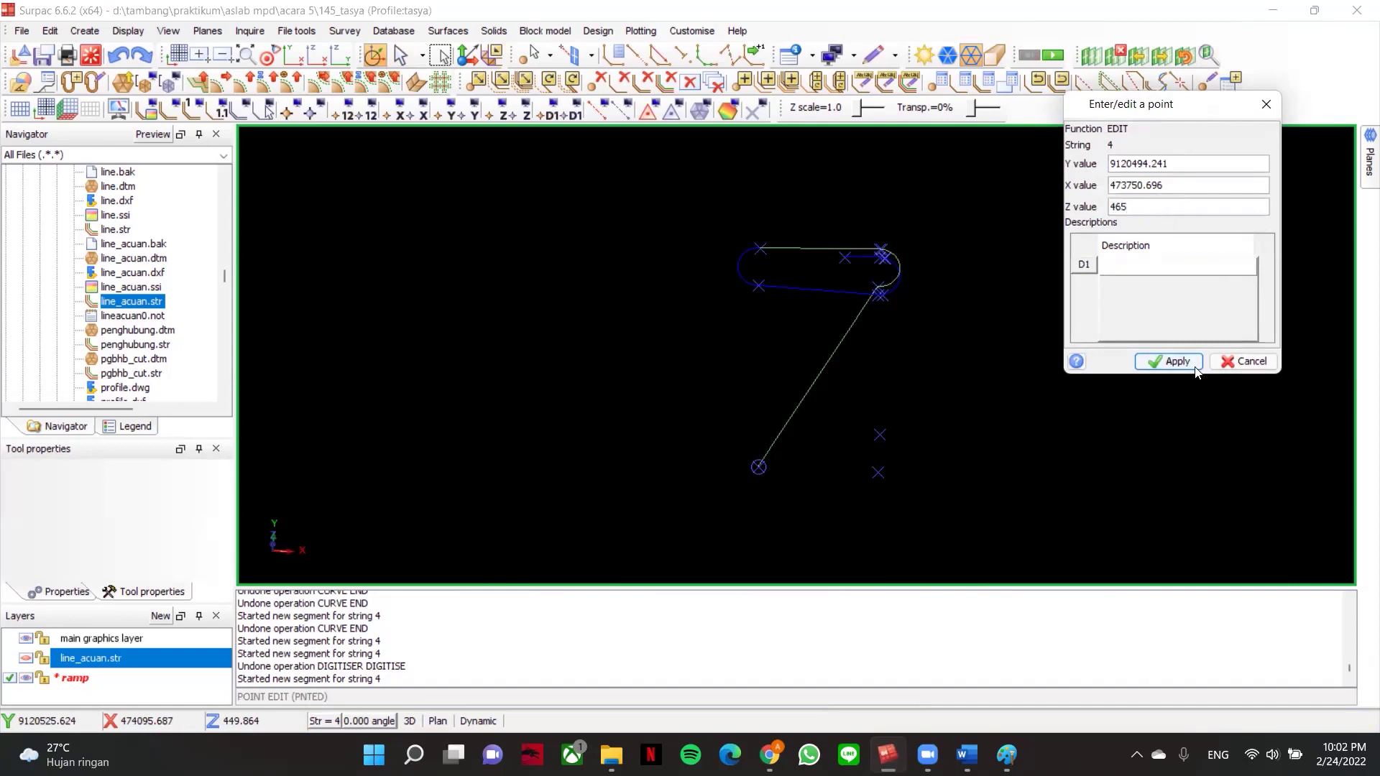
pyautogui.click(1167, 361)
pyautogui.scroll(2, 785, 356)
pyautogui.moveTo(784, 356); pyautogui.dragTo(781, 379, button='middle')
pyautogui.scroll(1, 782, 378)
pyautogui.scroll(2, 705, 398)
pyautogui.click(753, 377)
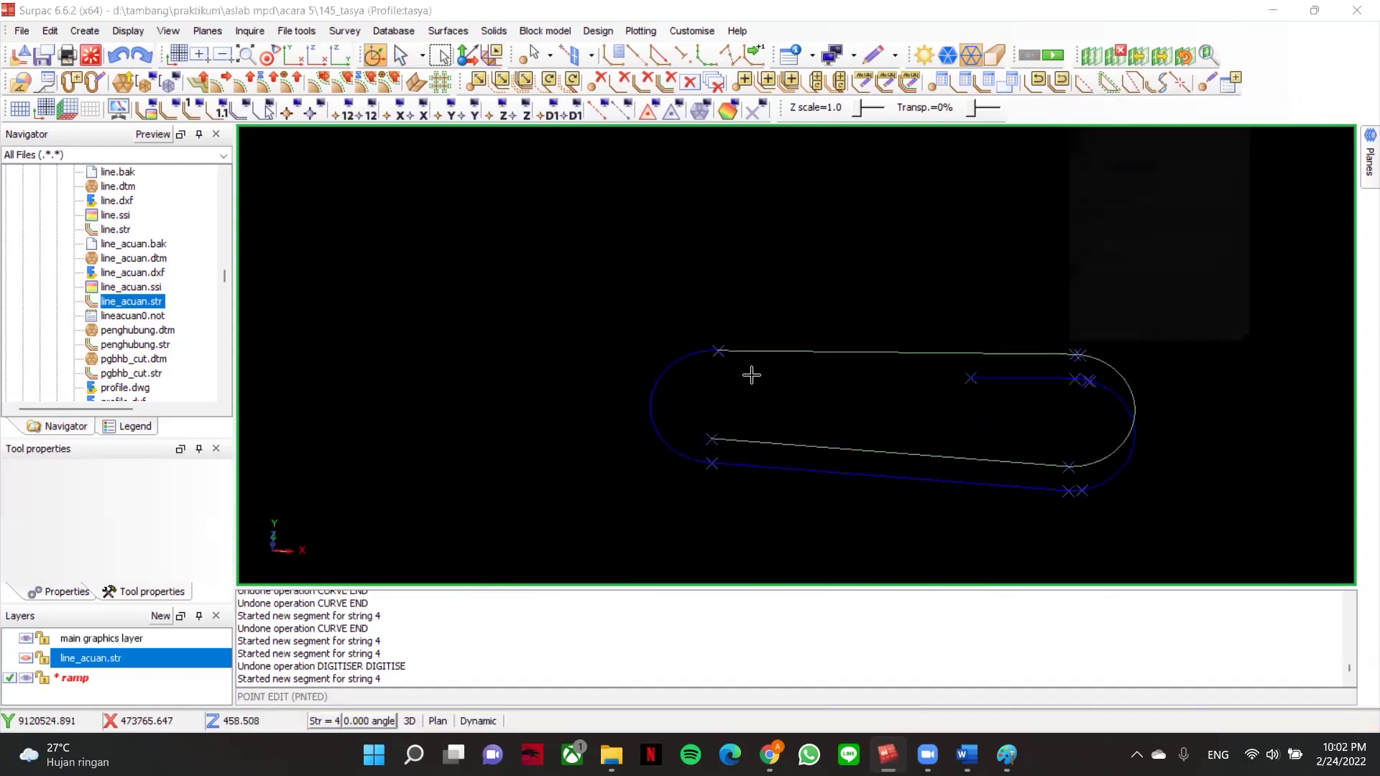
pyautogui.press('Escape')
# - Create a half-circle curve at the west end of the new string 4 line
pyautogui.moveTo(861, 375); pyautogui.dragTo(859, 356)
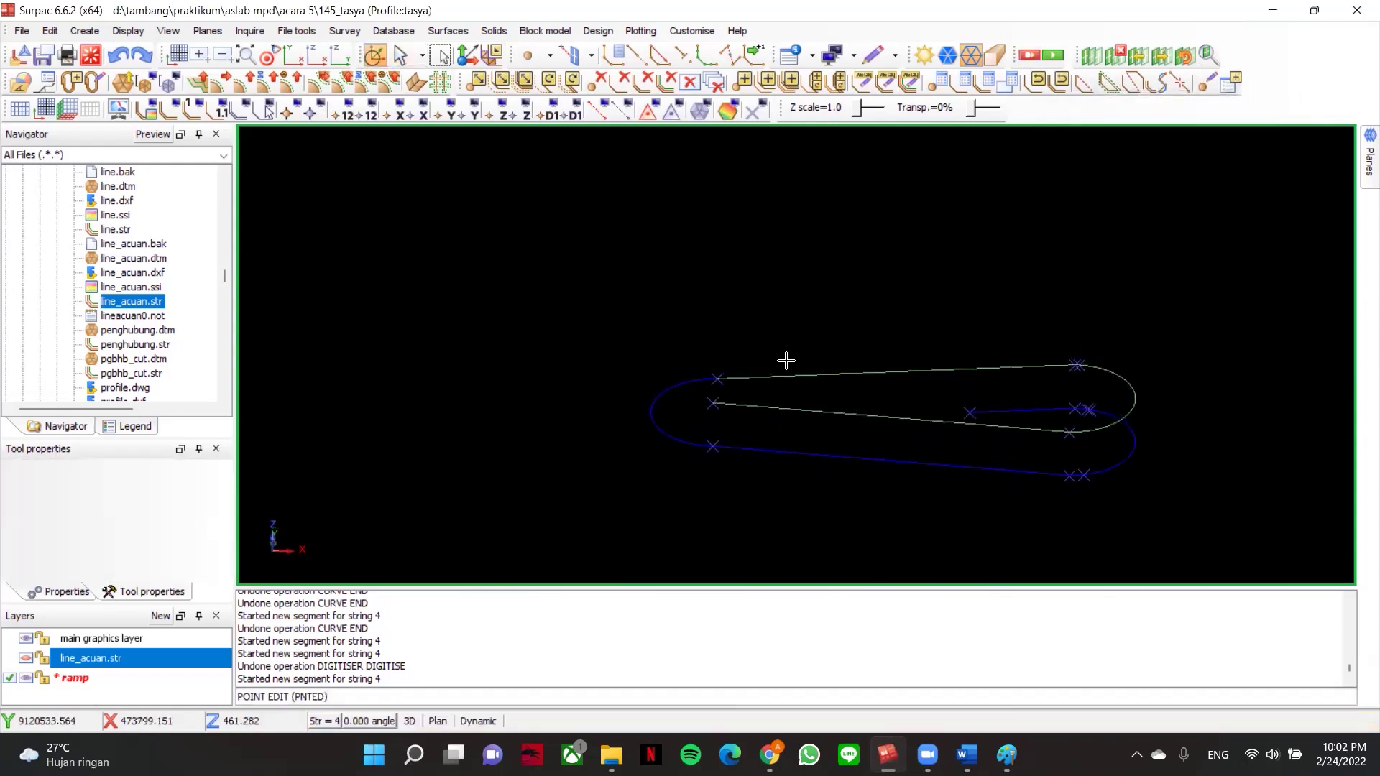
pyautogui.click(84, 31)
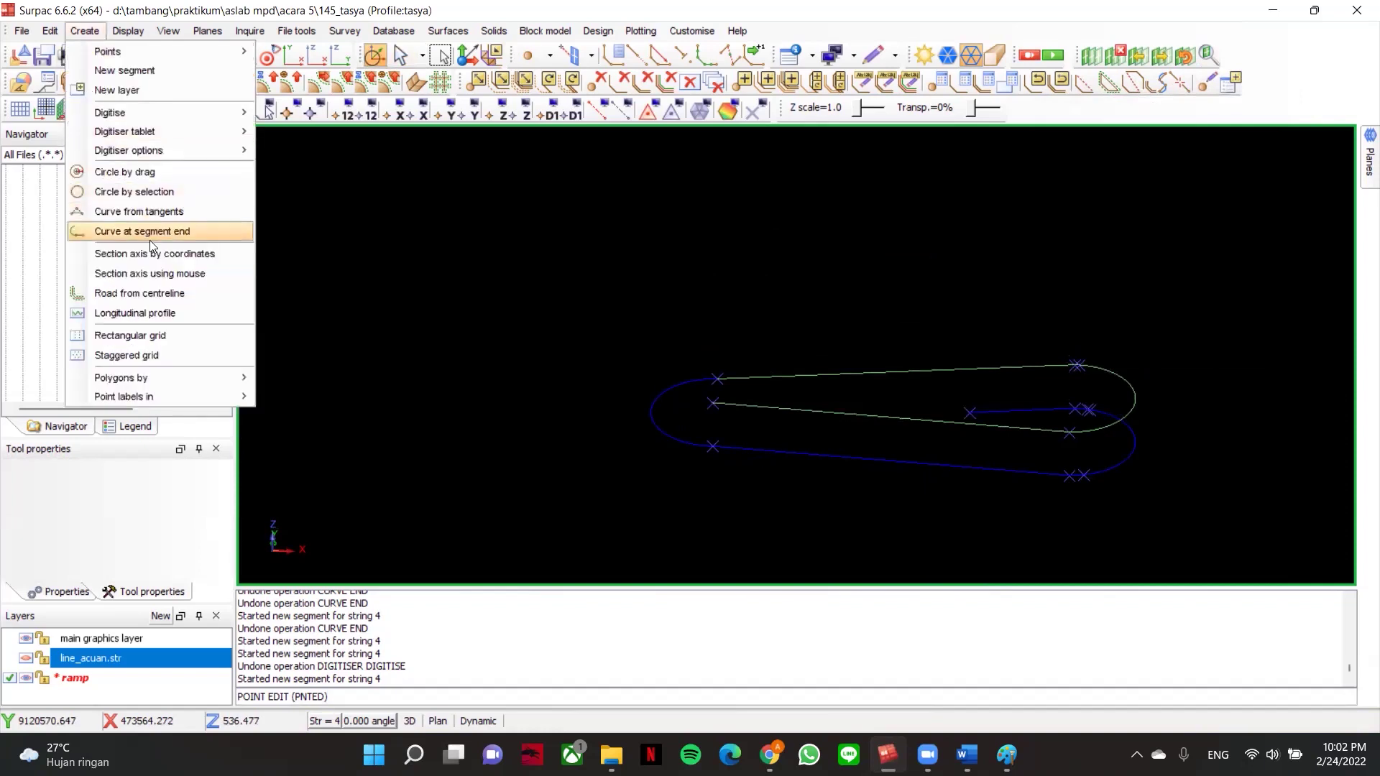
pyautogui.click(129, 210)
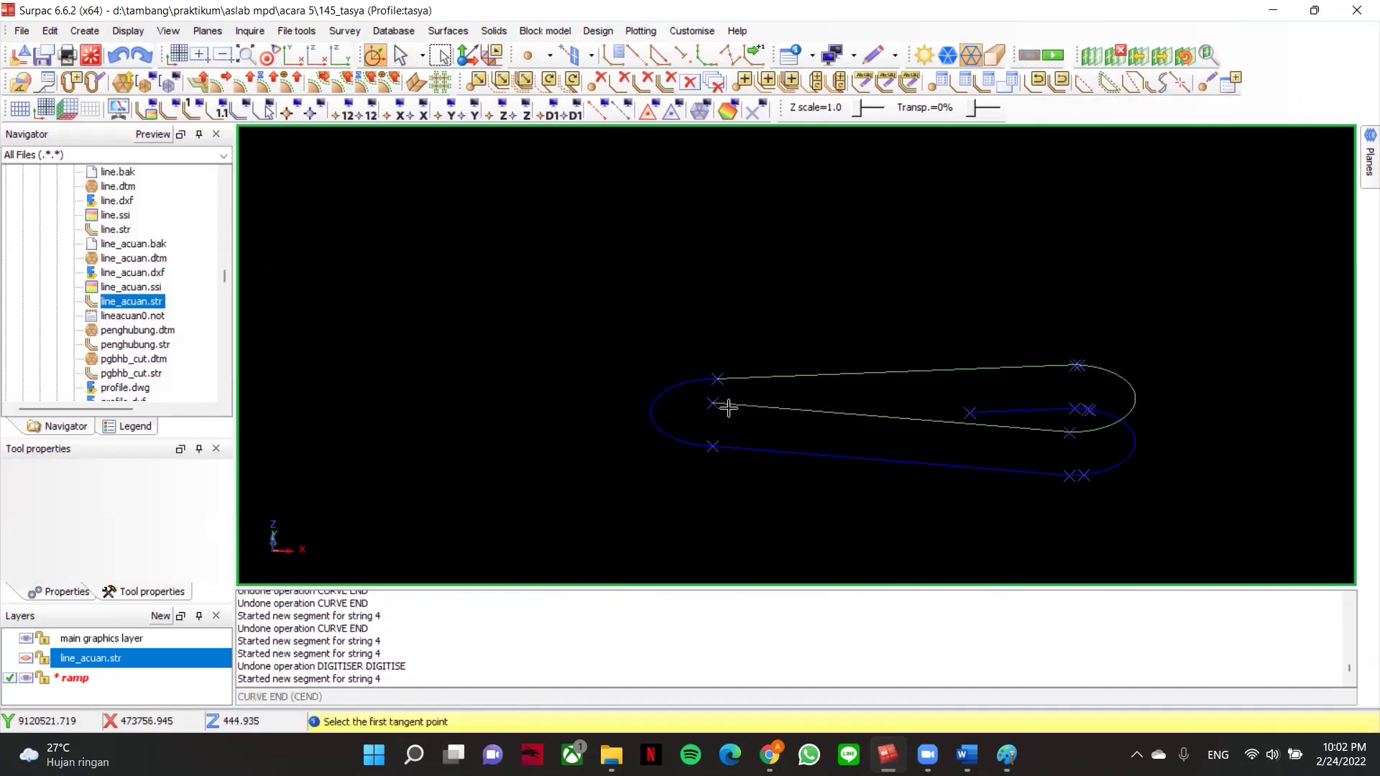
pyautogui.click(1058, 435)
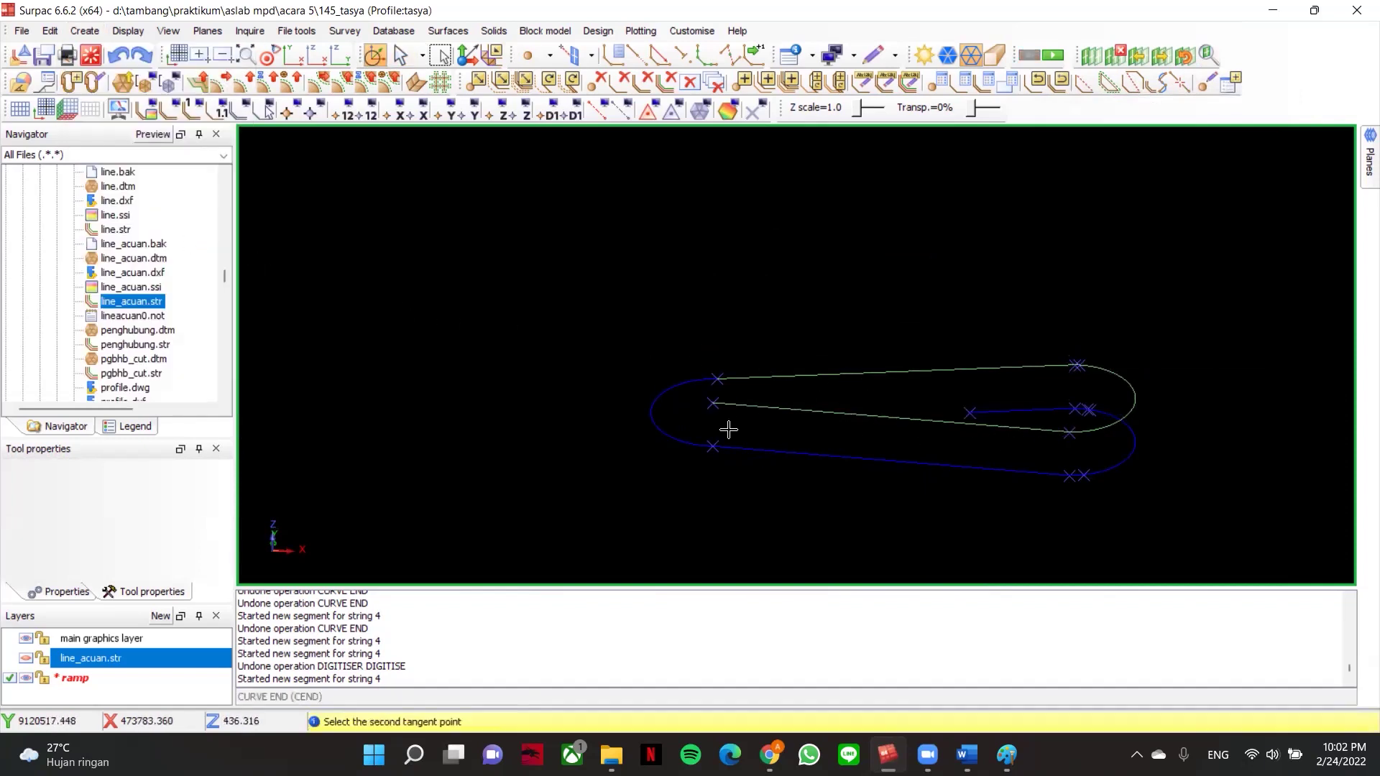
pyautogui.click(701, 403)
pyautogui.click(1214, 346)
pyautogui.scroll(5, 779, 331)
pyautogui.moveTo(777, 323); pyautogui.dragTo(621, 253, button='middle')
pyautogui.scroll(-4, 647, 254)
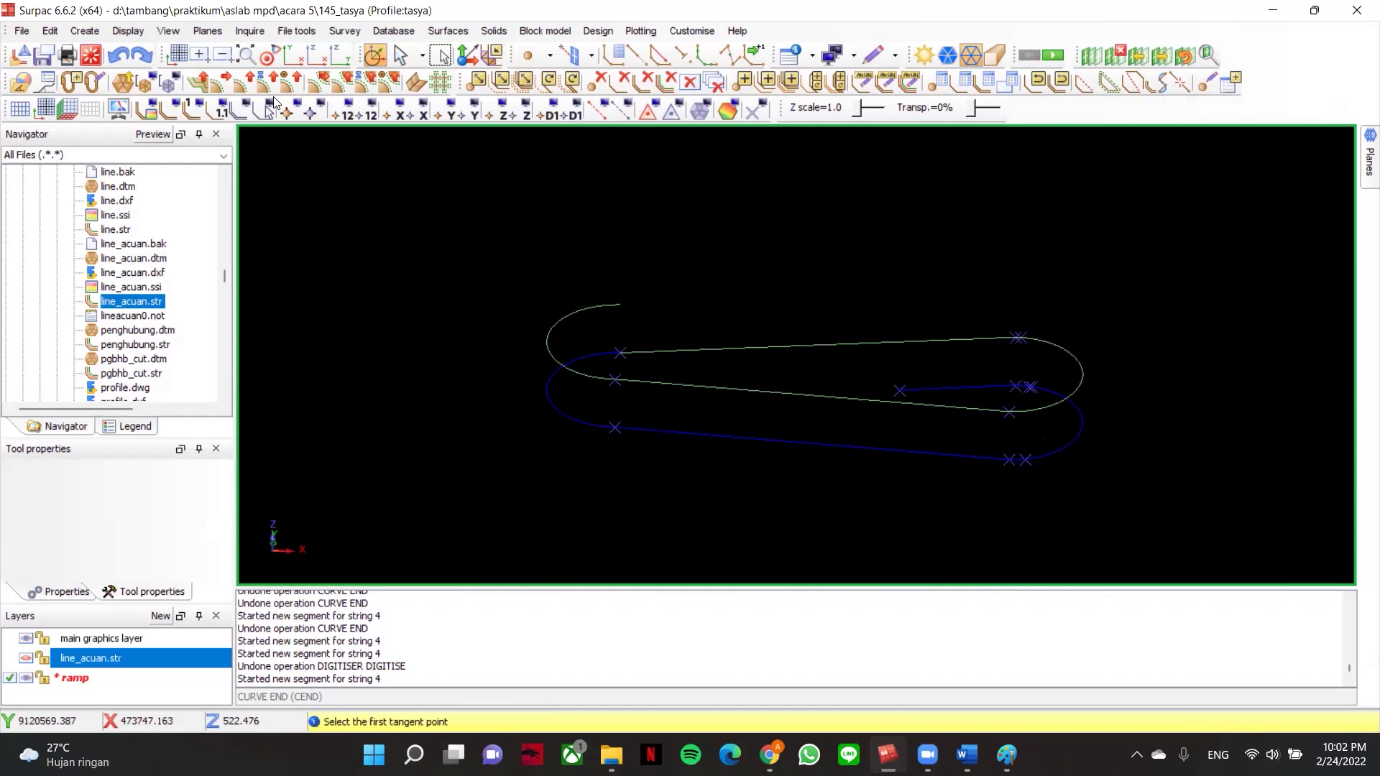
# - Join the upper east curve to the new string 4 straight line and select the result to check the connection
pyautogui.click(295, 53)
pyautogui.moveTo(750, 274); pyautogui.dragTo(708, 293, button='middle')
pyautogui.moveTo(696, 327); pyautogui.dragTo(680, 298)
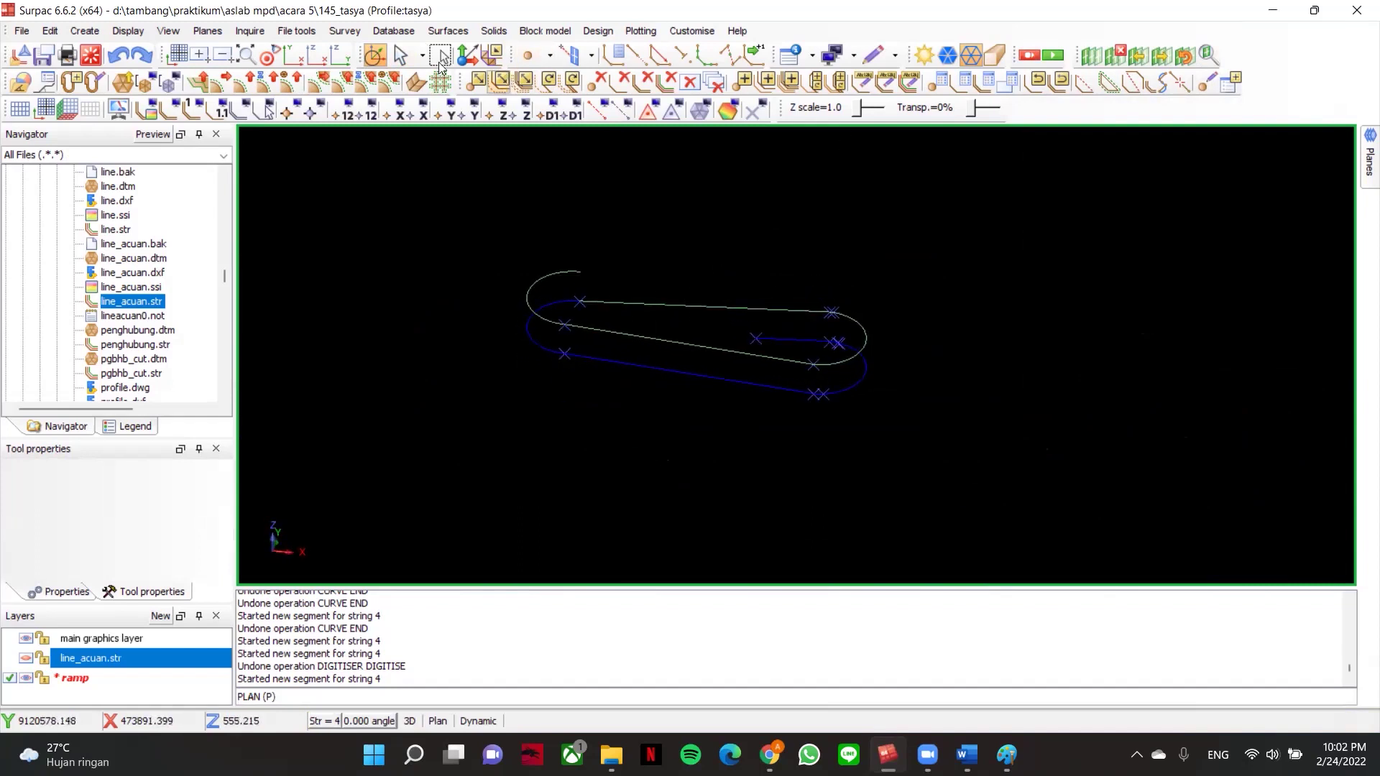
pyautogui.click(400, 55)
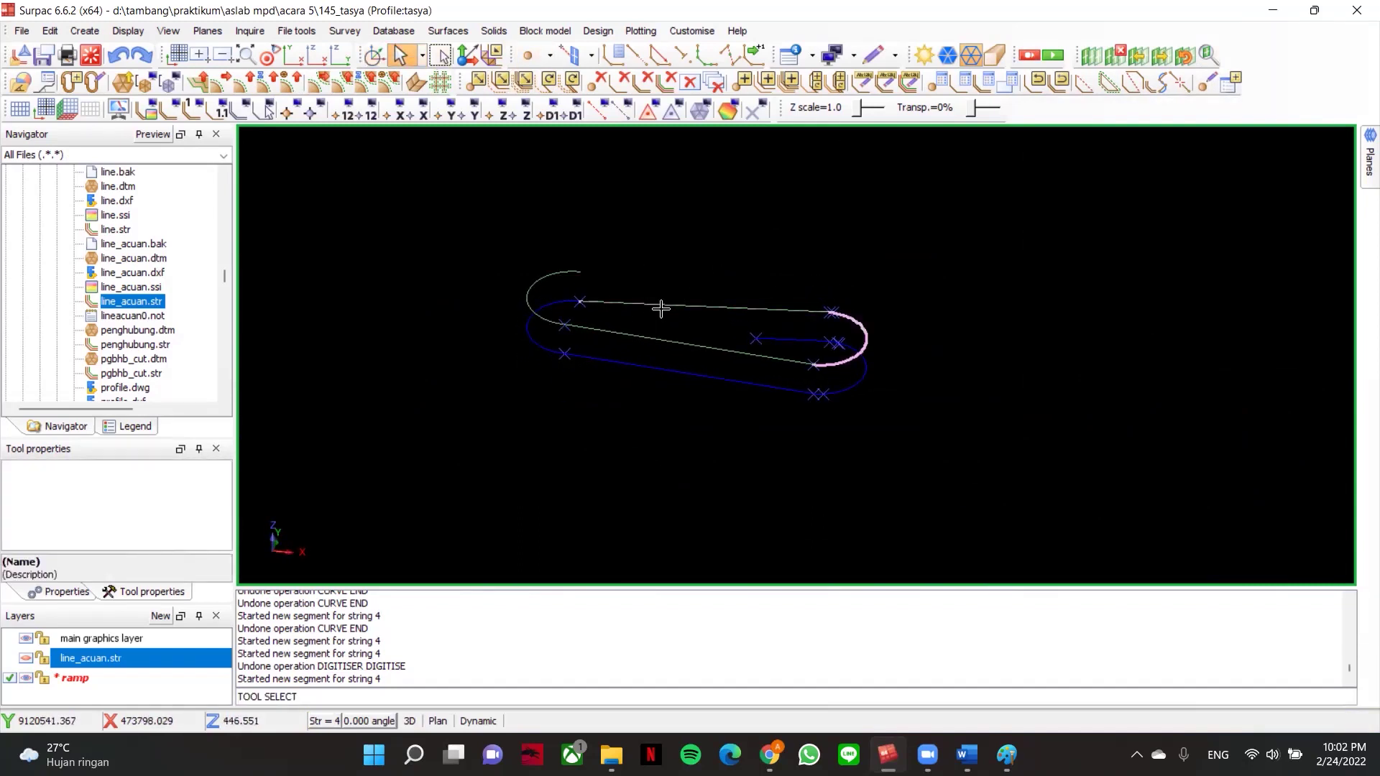
pyautogui.click(660, 309)
pyautogui.scroll(4, 891, 328)
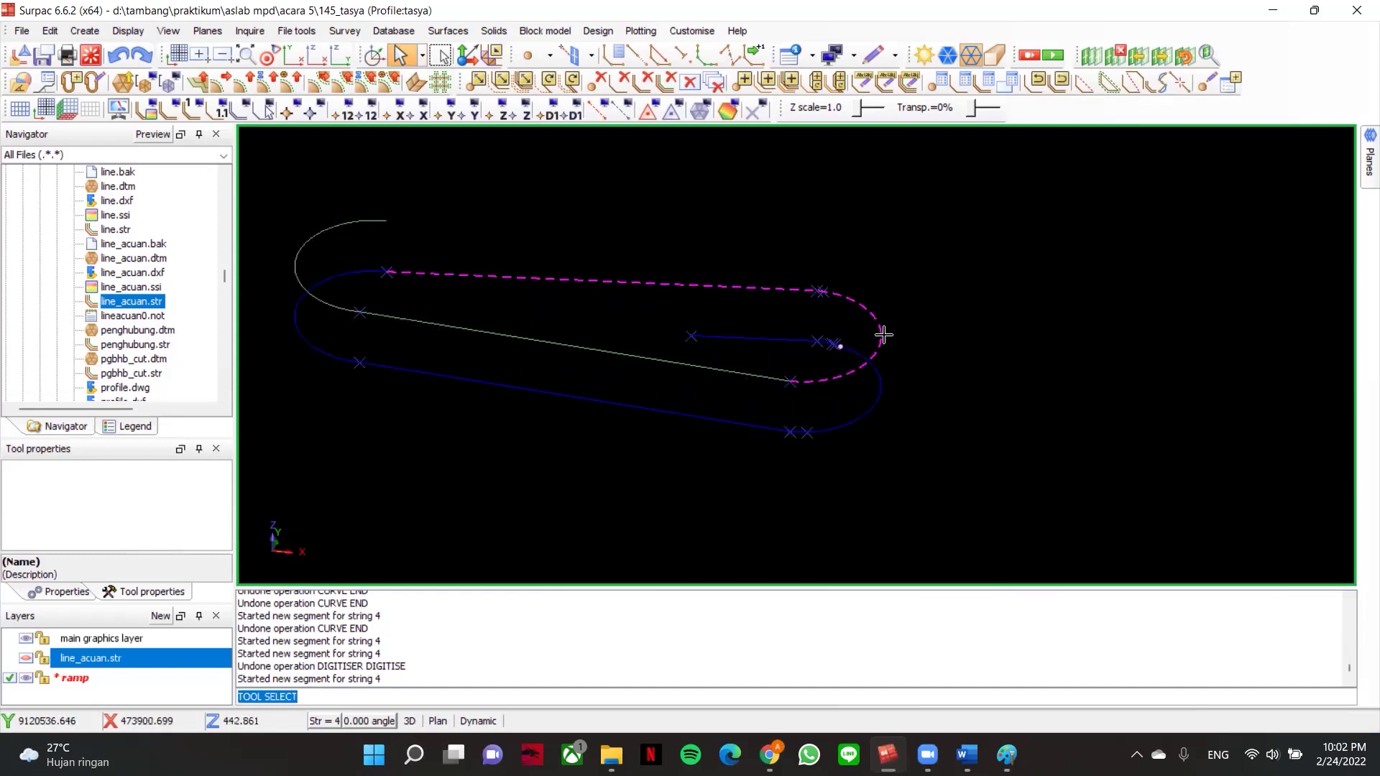
pyautogui.click(1179, 82)
pyautogui.click(804, 386)
pyautogui.click(761, 375)
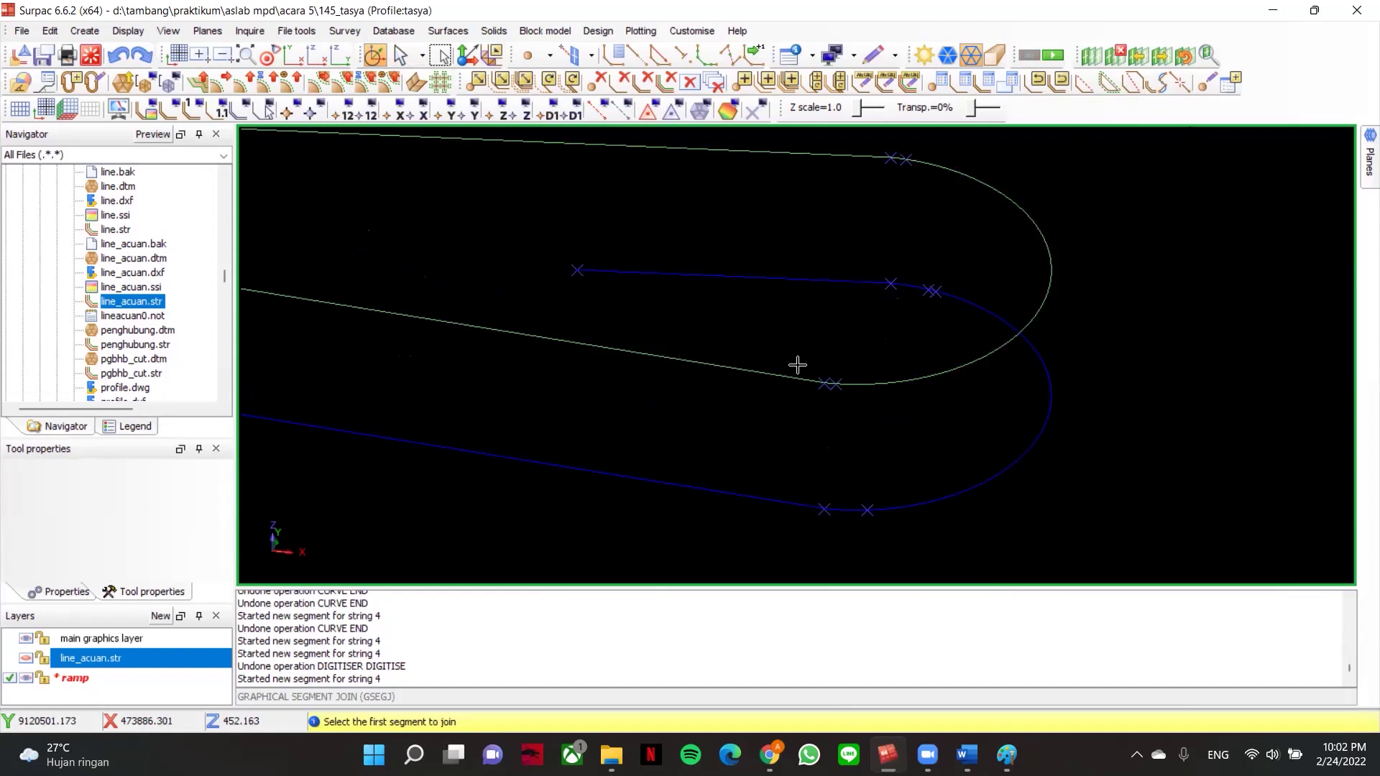
pyautogui.click(798, 365)
pyautogui.scroll(-4, 779, 388)
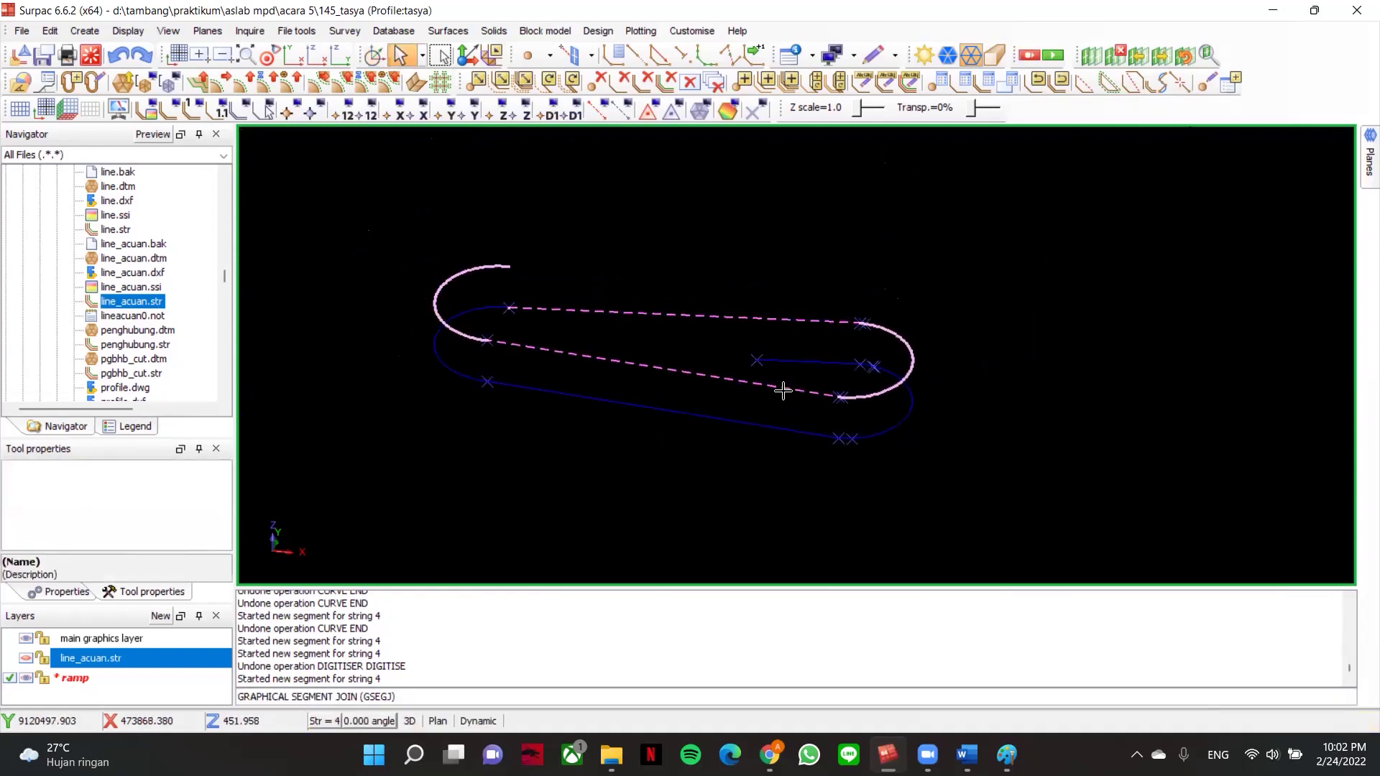
pyautogui.scroll(3, 548, 292)
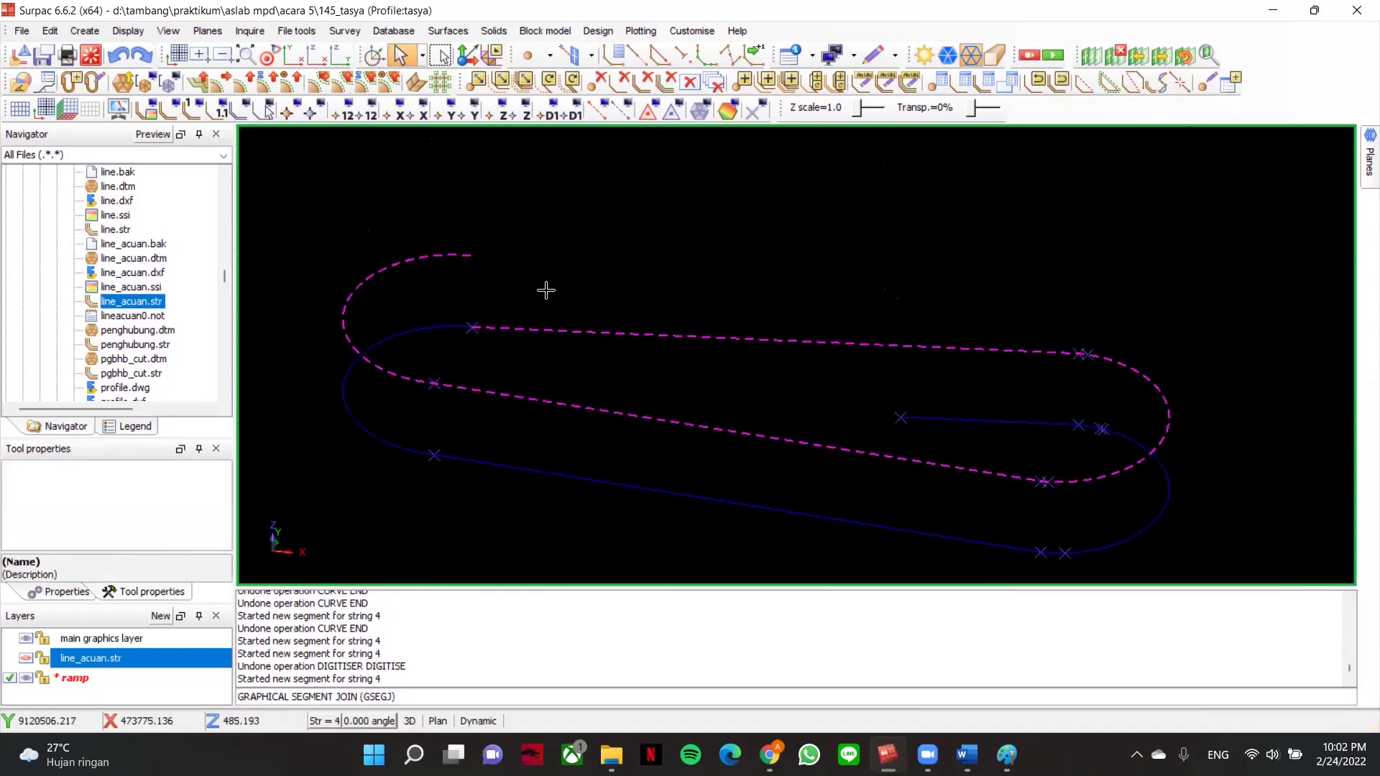
# - Try to move the joined string 4 segment itself upward and undo the move
pyautogui.click(766, 82)
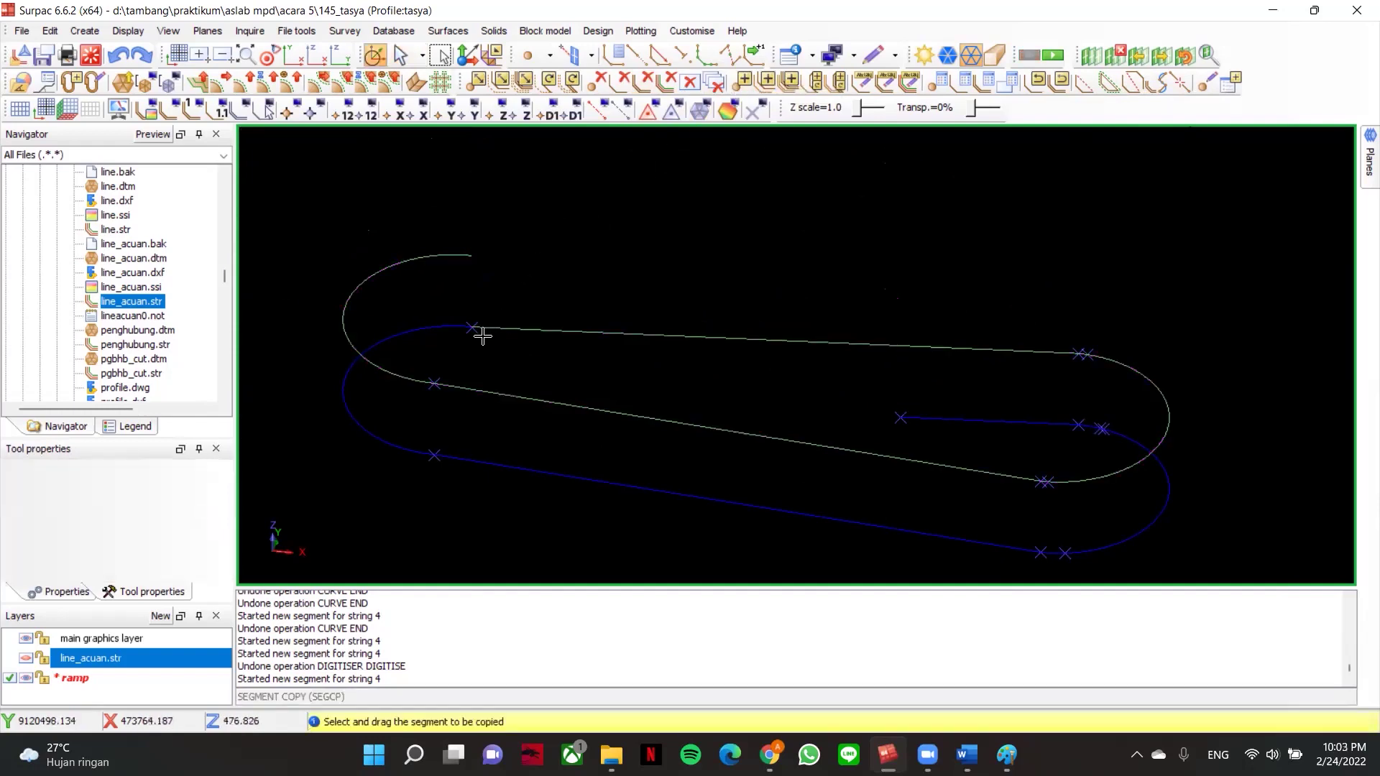
pyautogui.click(501, 84)
pyautogui.moveTo(484, 309); pyautogui.dragTo(513, 280)
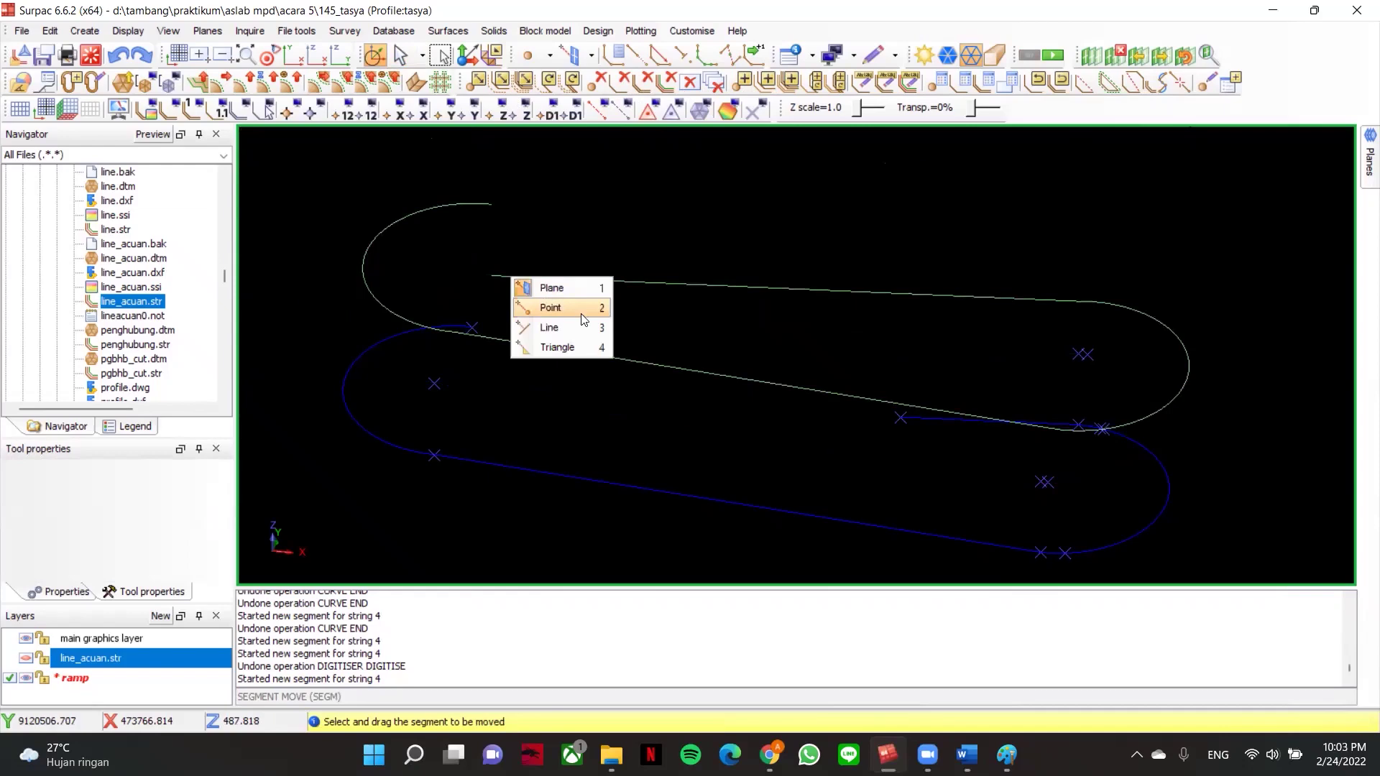
pyautogui.click(119, 55)
# - Copy the joined string 4 segment within the ramp layer, keeping string number 4
pyautogui.click(764, 81)
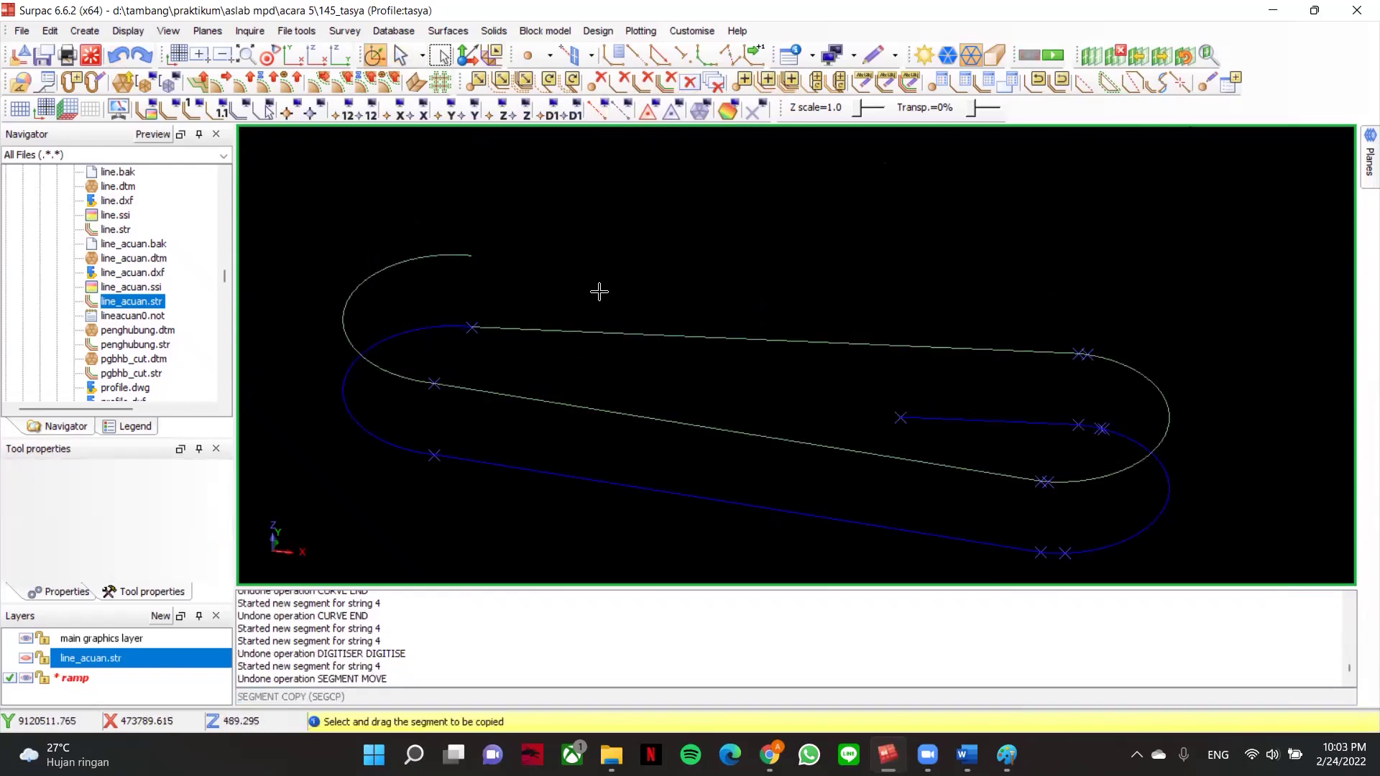
pyautogui.moveTo(604, 323); pyautogui.dragTo(715, 327)
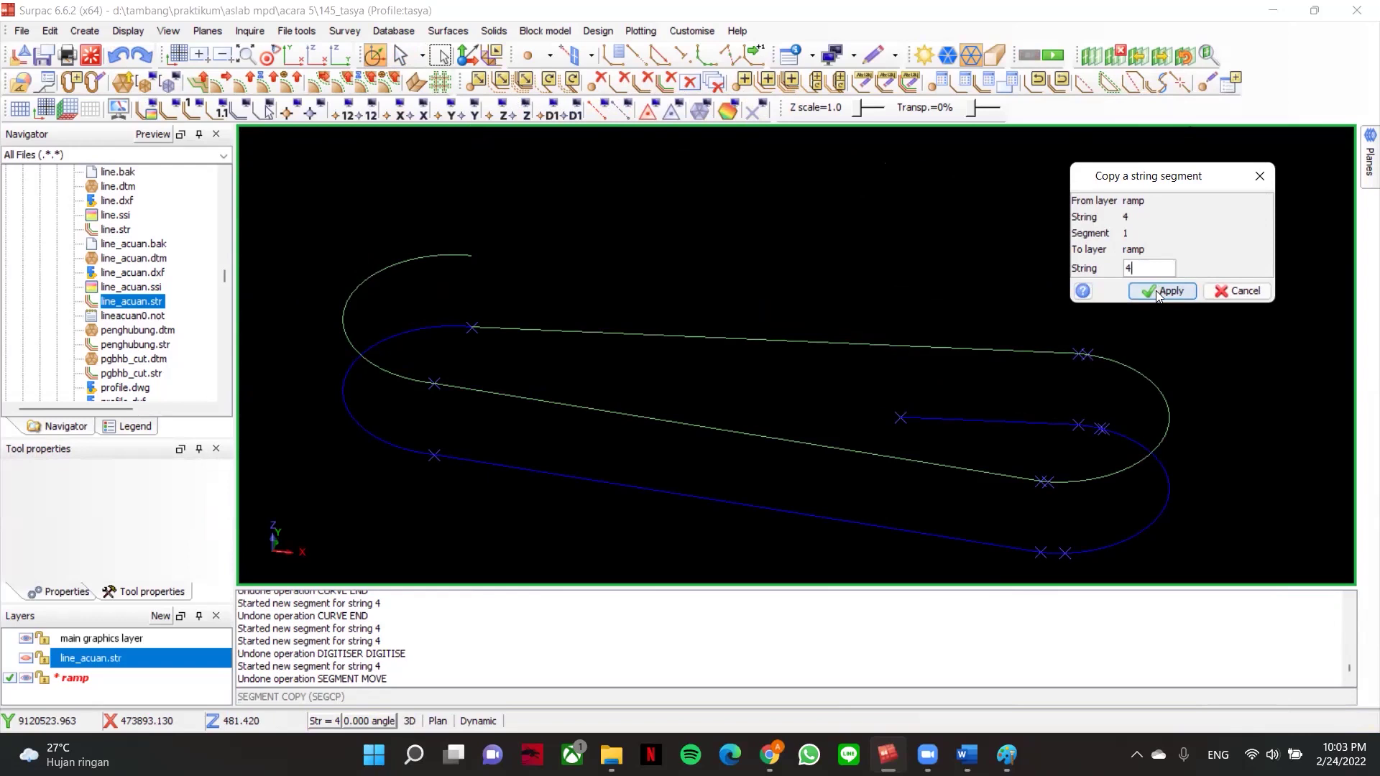
pyautogui.click(1158, 292)
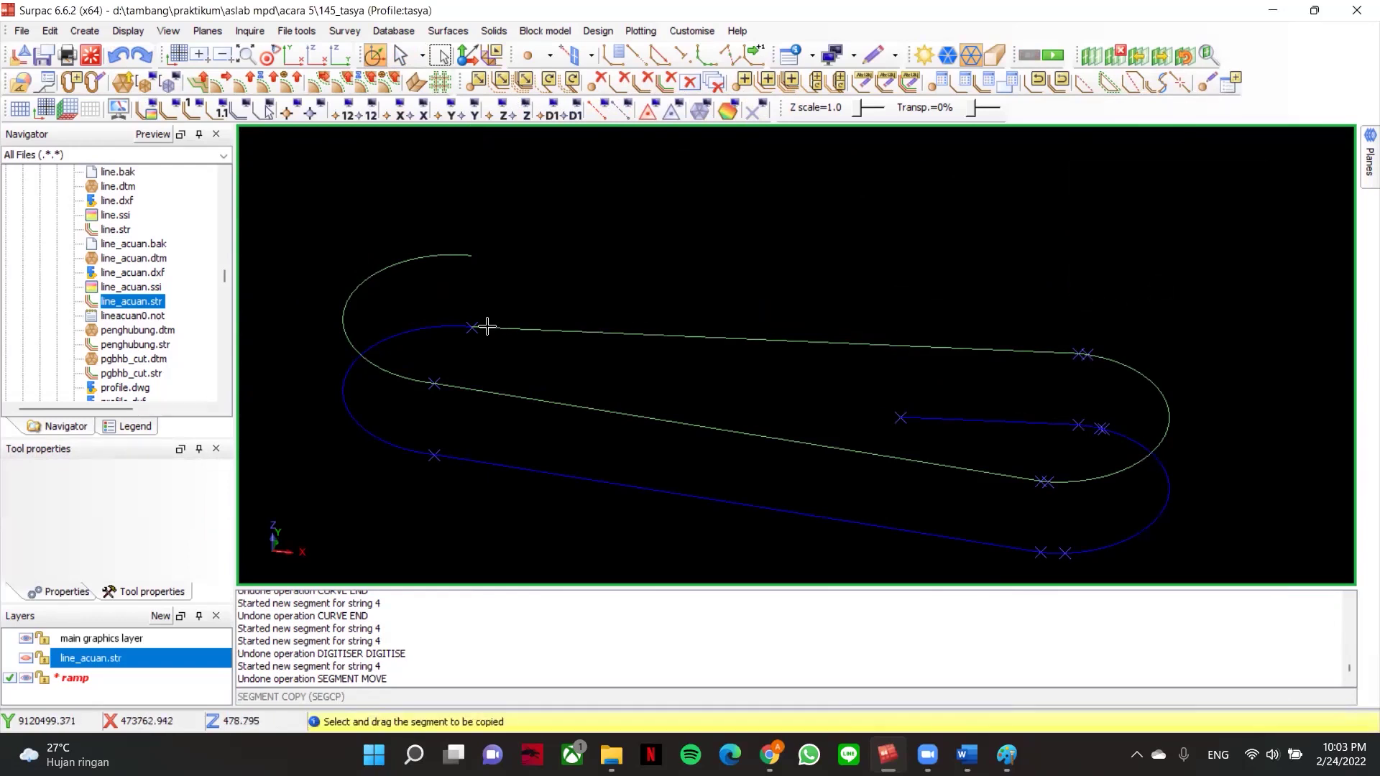
# - Move the copied loop with point snapping so its start sits on the open upper end of the west curve
pyautogui.click(501, 81)
pyautogui.moveTo(484, 322); pyautogui.dragTo(496, 275)
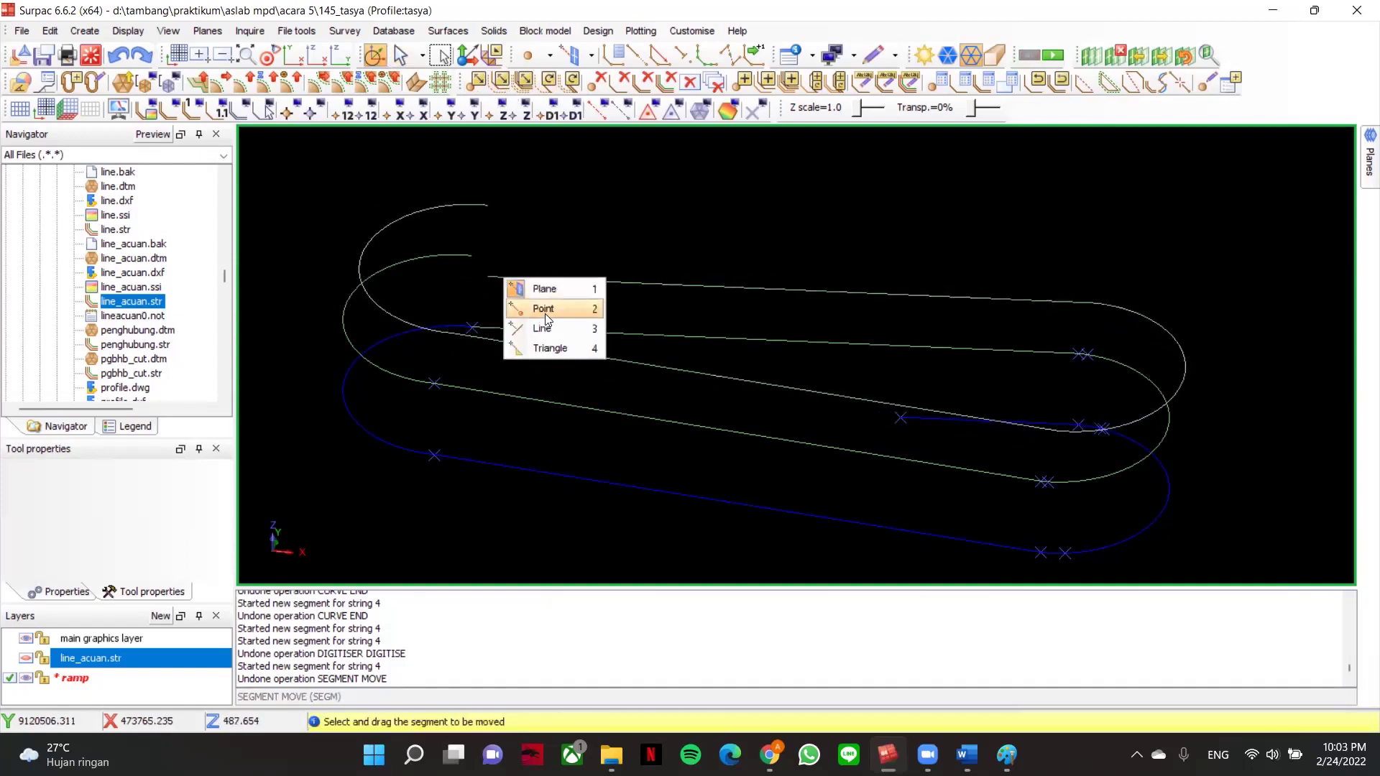
pyautogui.click(521, 308)
pyautogui.moveTo(487, 274); pyautogui.dragTo(478, 254)
pyautogui.scroll(-3, 546, 237)
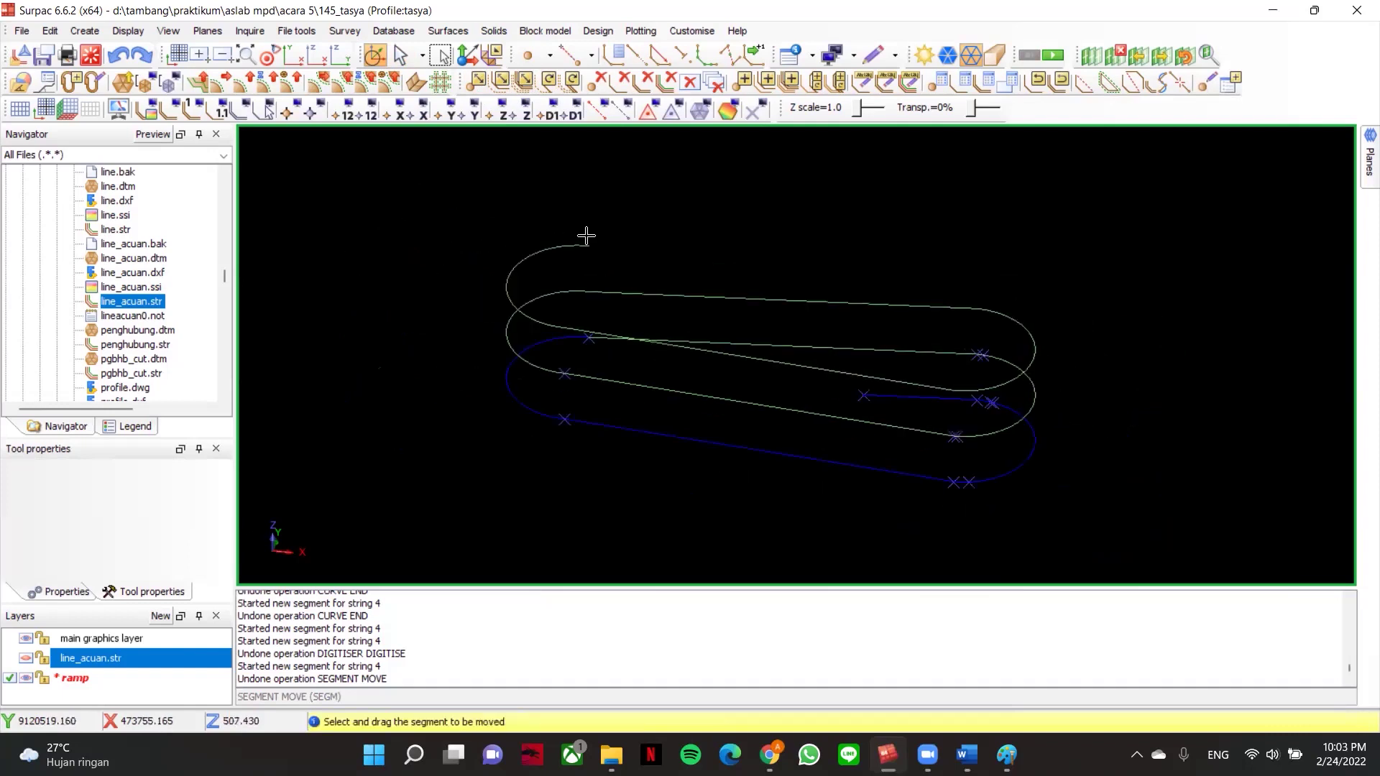
pyautogui.scroll(-1, 672, 279)
pyautogui.scroll(-1, 398, 373)
pyautogui.scroll(1, 548, 331)
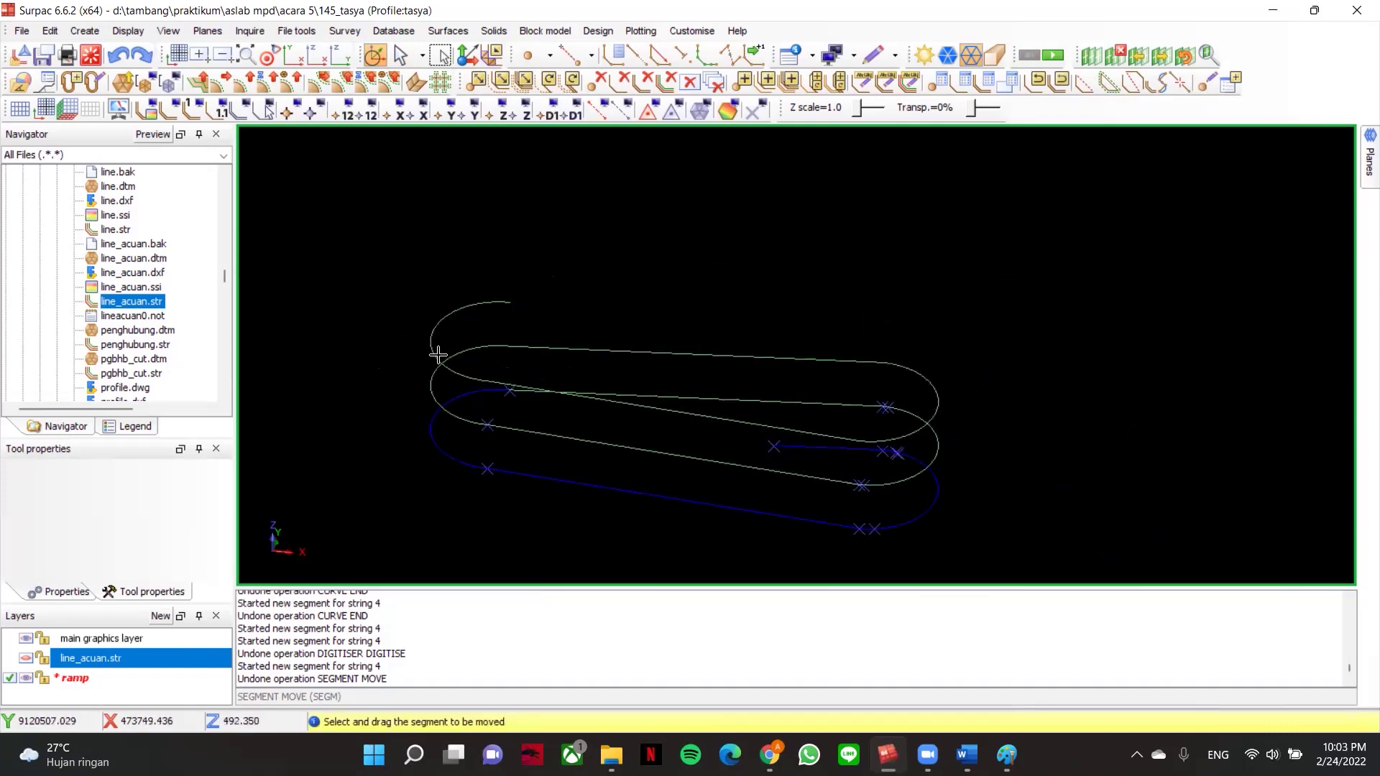
pyautogui.scroll(1, 608, 337)
pyautogui.moveTo(599, 332); pyautogui.dragTo(511, 321, button='middle')
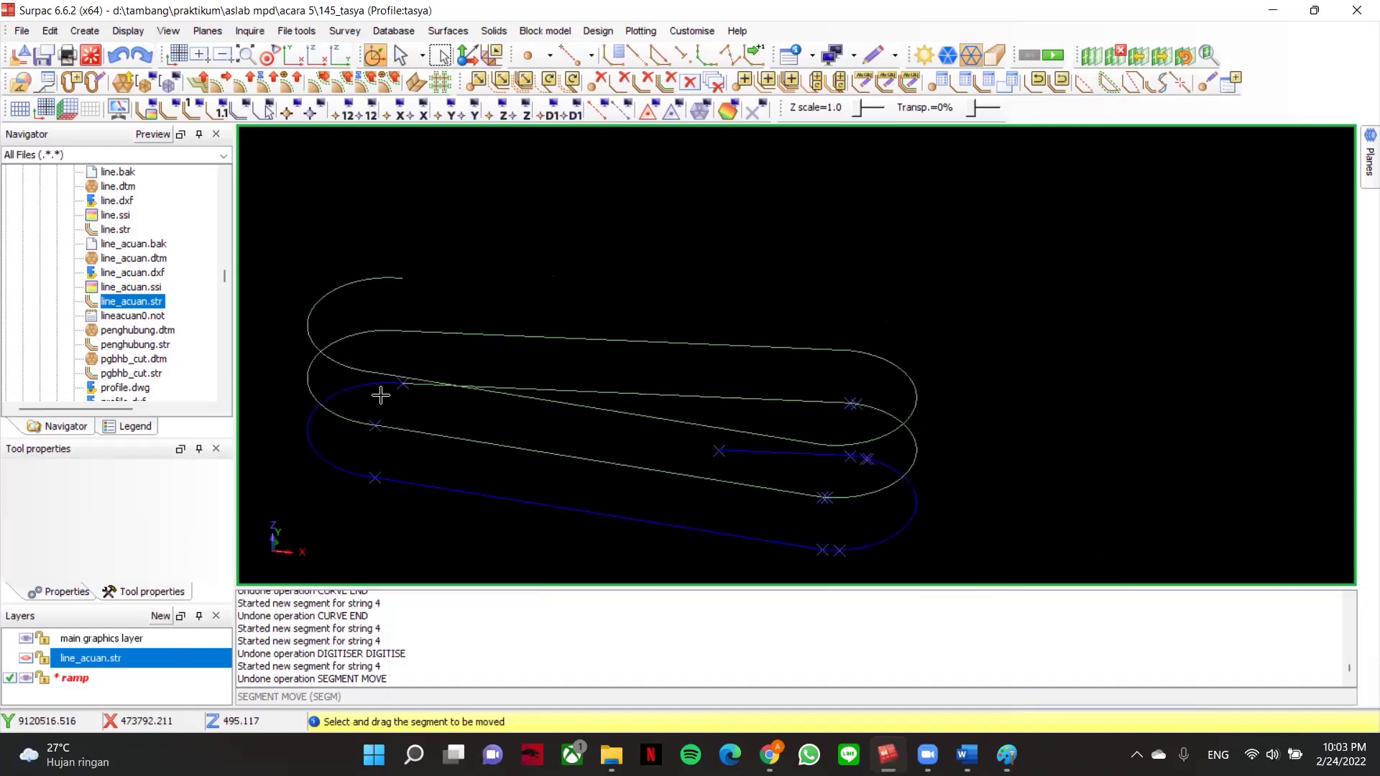
# - Load the topo_asli.dtm surface and compare the ramp loops' height with the topography in side view
pyautogui.scroll(-5, 151, 399)
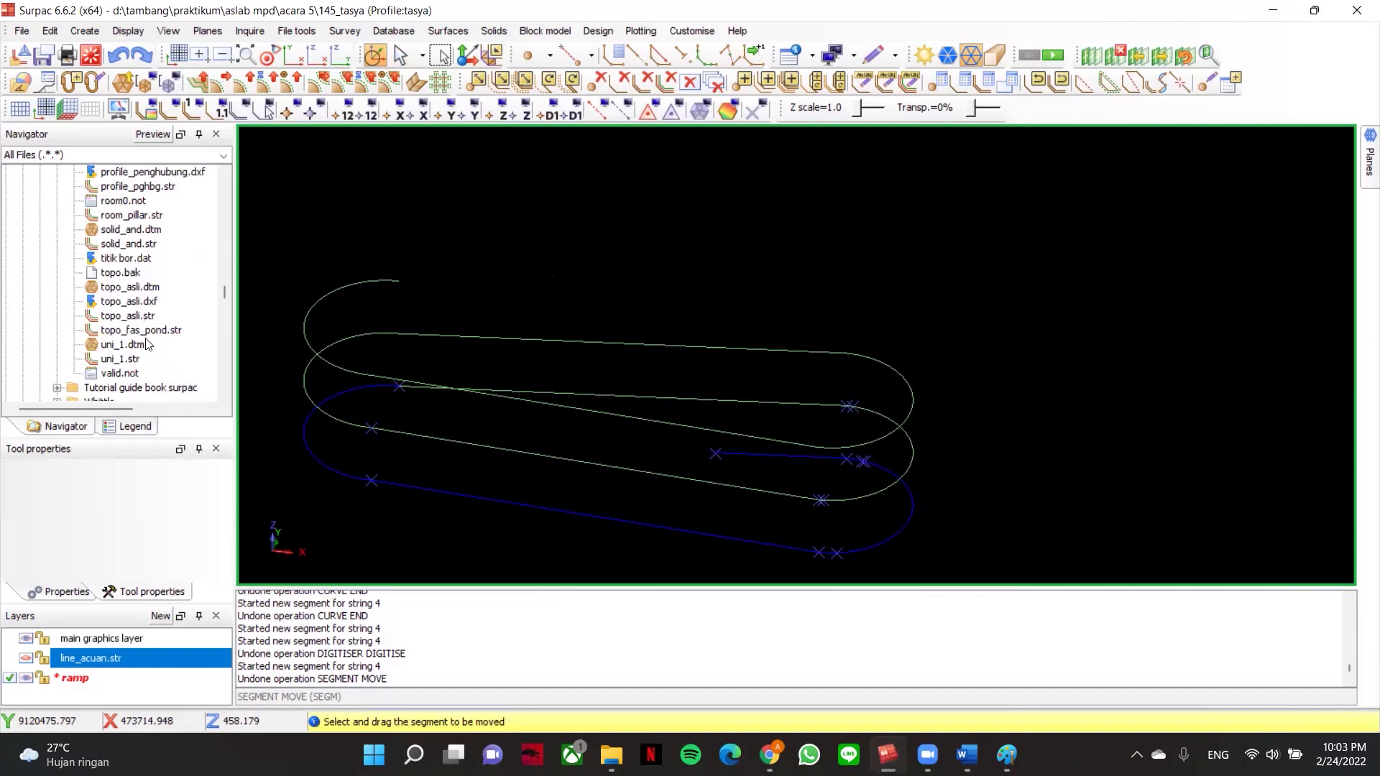
pyautogui.scroll(1, 138, 338)
pyautogui.click(139, 332)
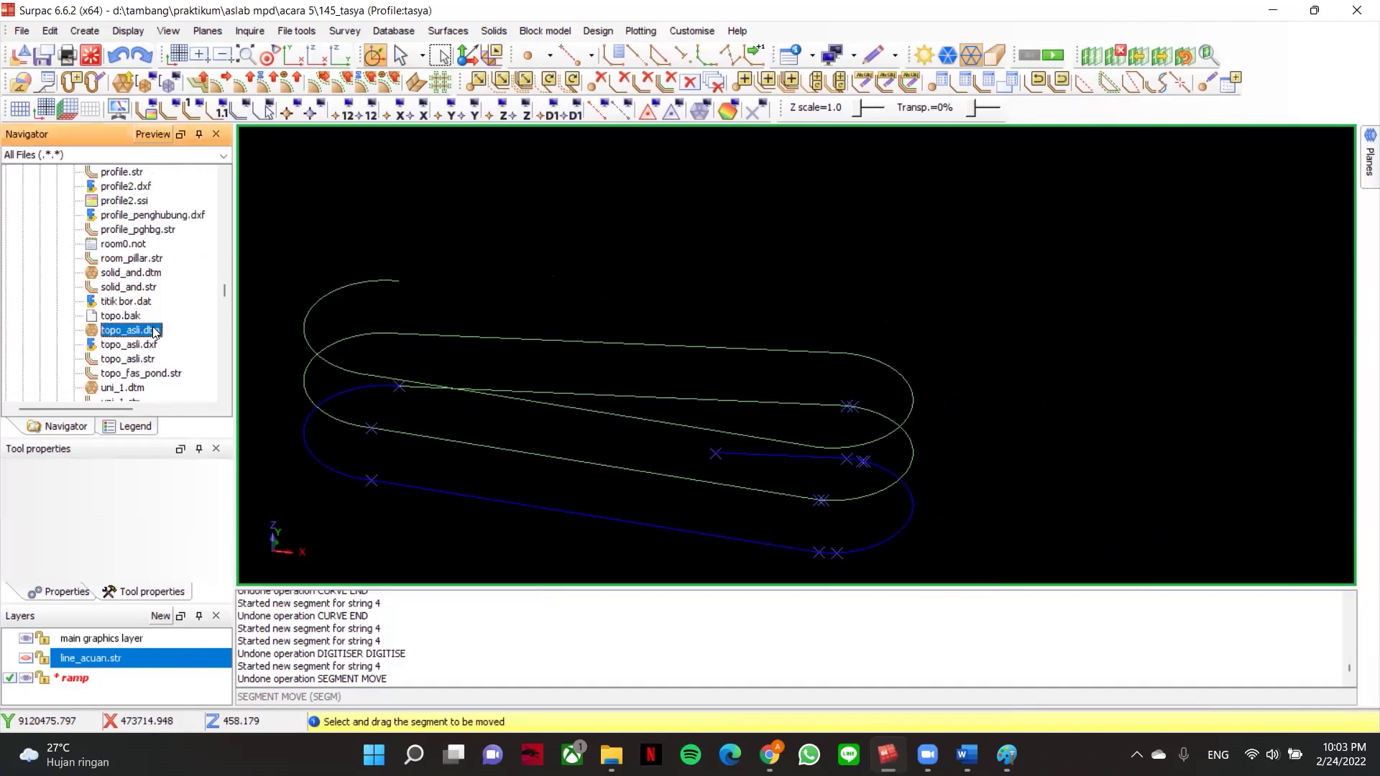
pyautogui.press('Escape')
pyautogui.moveTo(146, 333); pyautogui.dragTo(532, 330)
pyautogui.moveTo(662, 373); pyautogui.dragTo(636, 329)
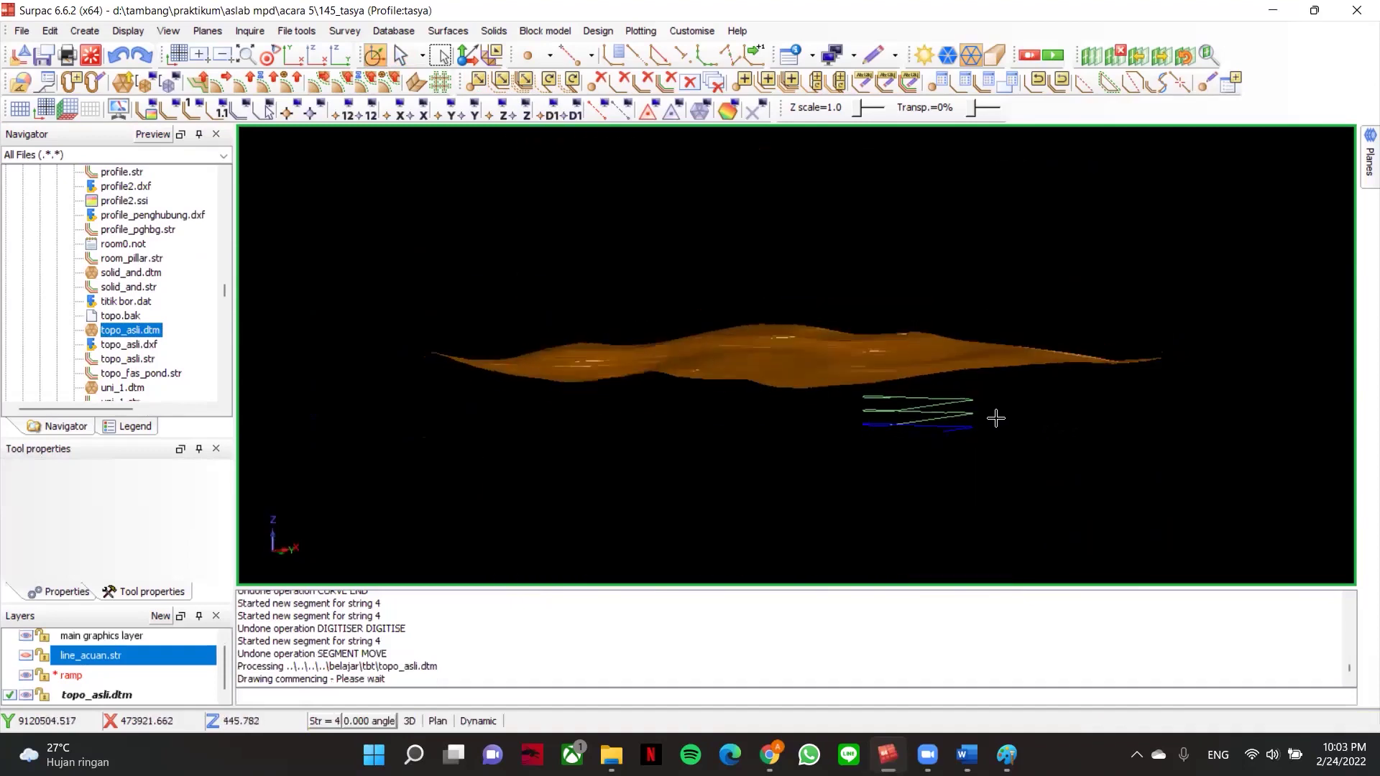
pyautogui.scroll(3, 885, 403)
pyautogui.scroll(3, 793, 343)
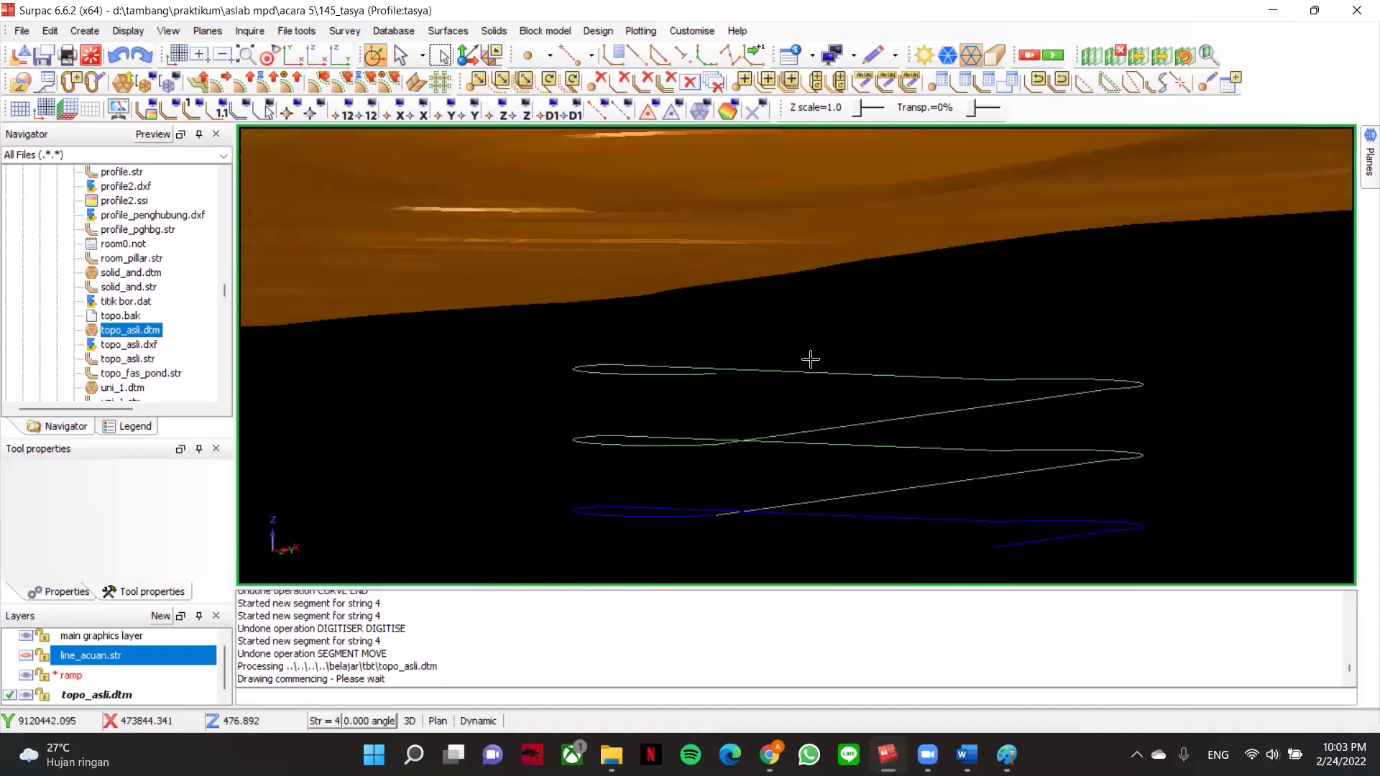
pyautogui.scroll(-2, 748, 327)
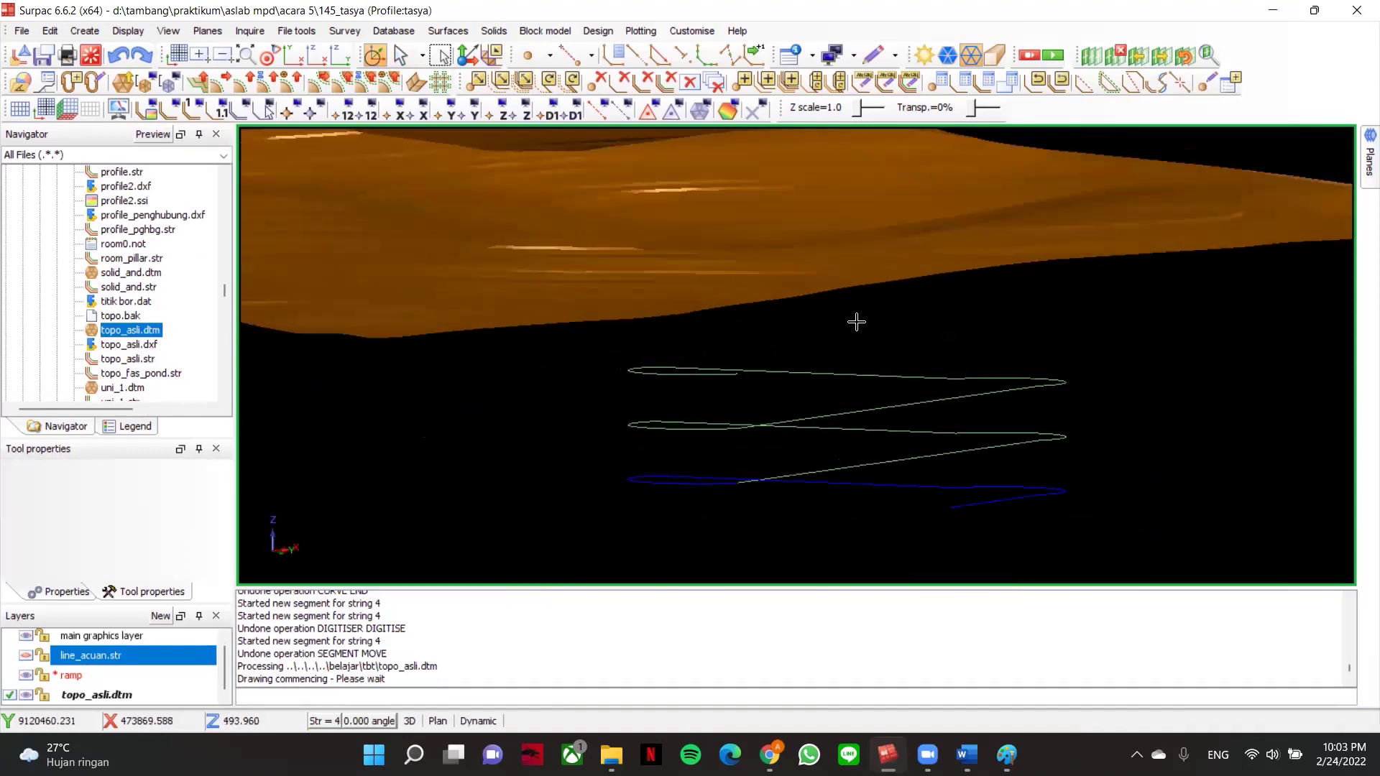
pyautogui.scroll(-2, 851, 373)
pyautogui.scroll(2, 934, 435)
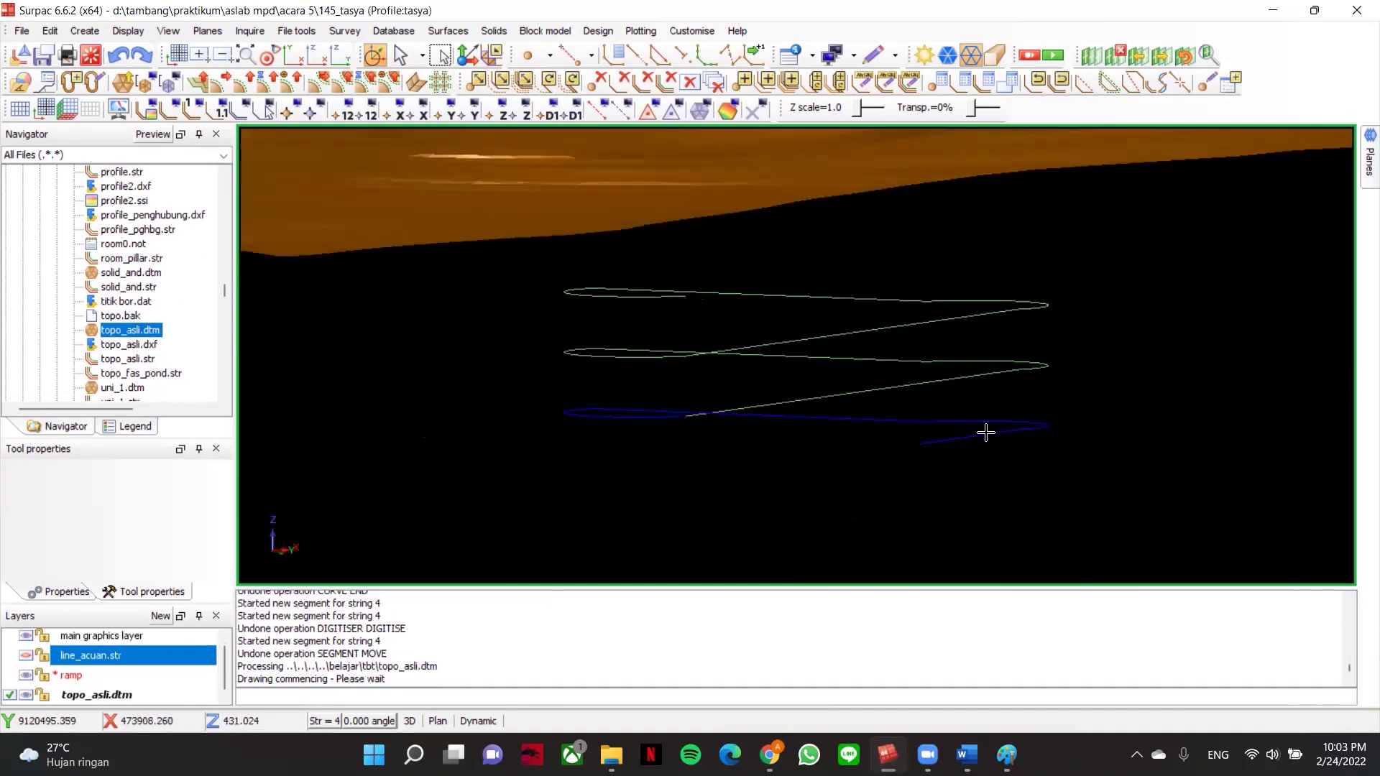
pyautogui.scroll(2, 852, 332)
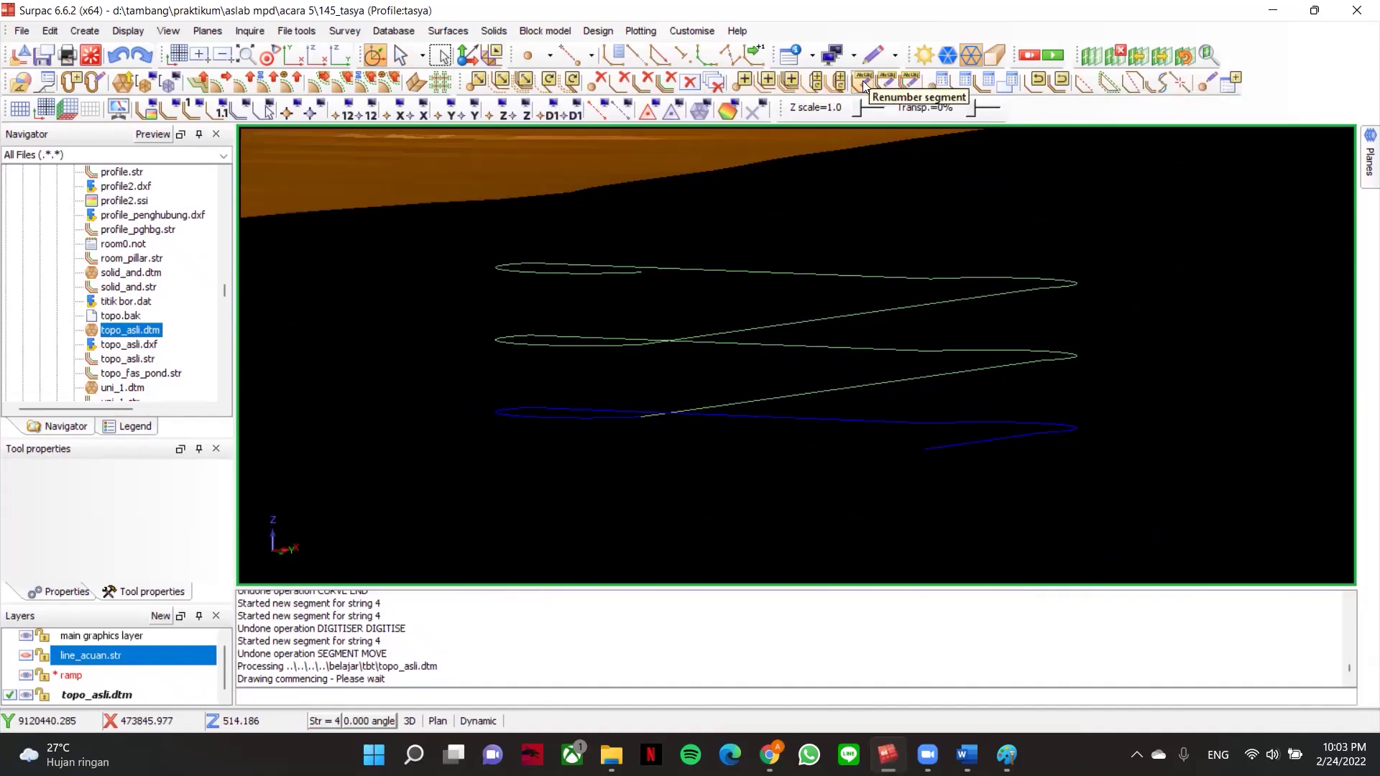
# - Make ramp the working layer and renumber the lowest blue segment to match the string number of the loops above
pyautogui.click(860, 98)
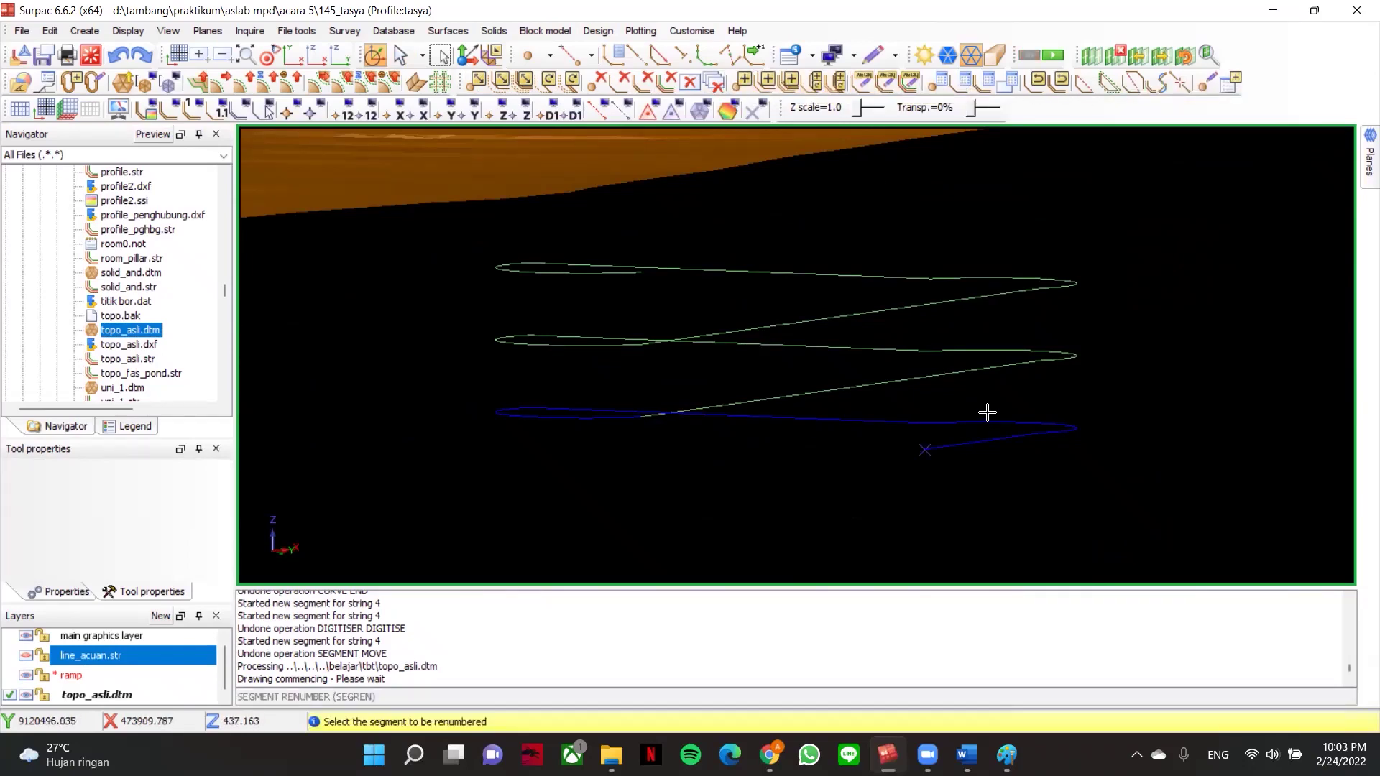
pyautogui.click(979, 419)
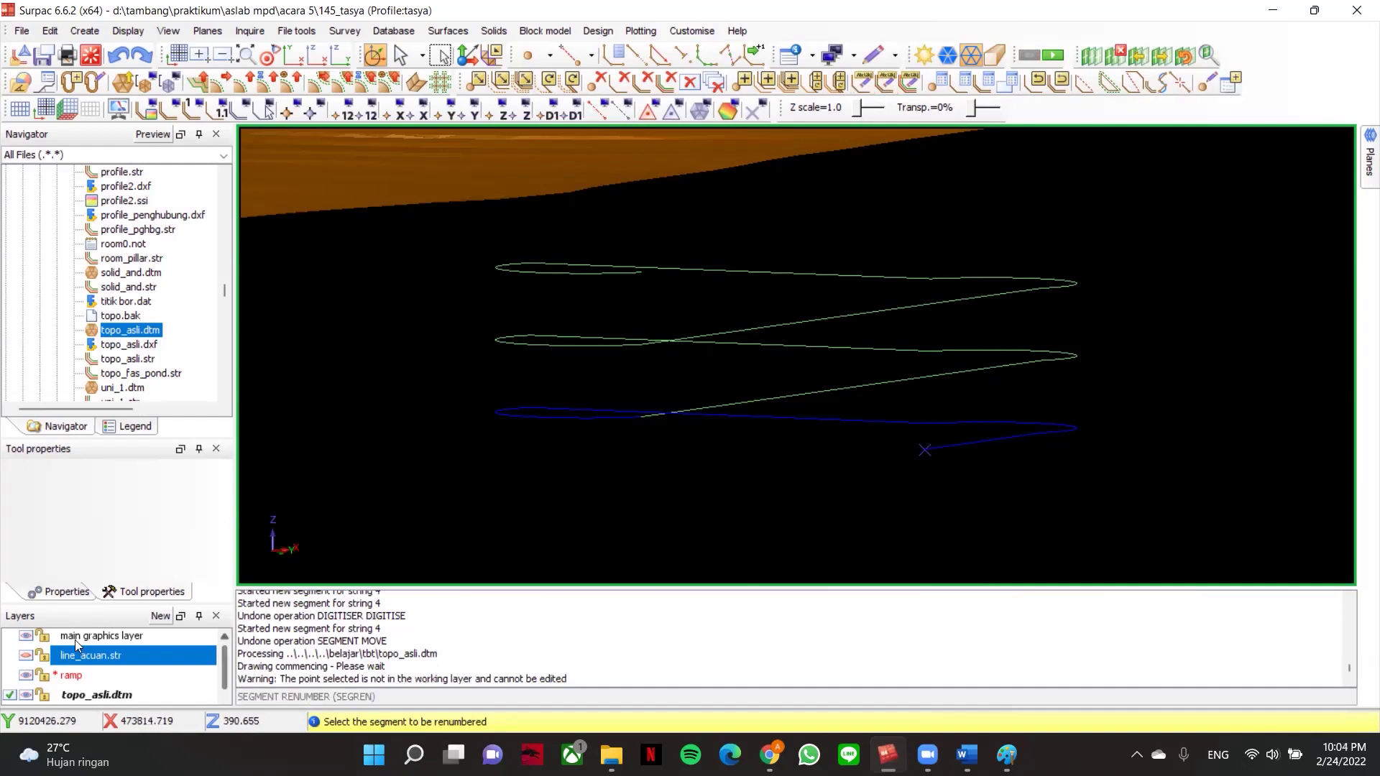
pyautogui.click(77, 677)
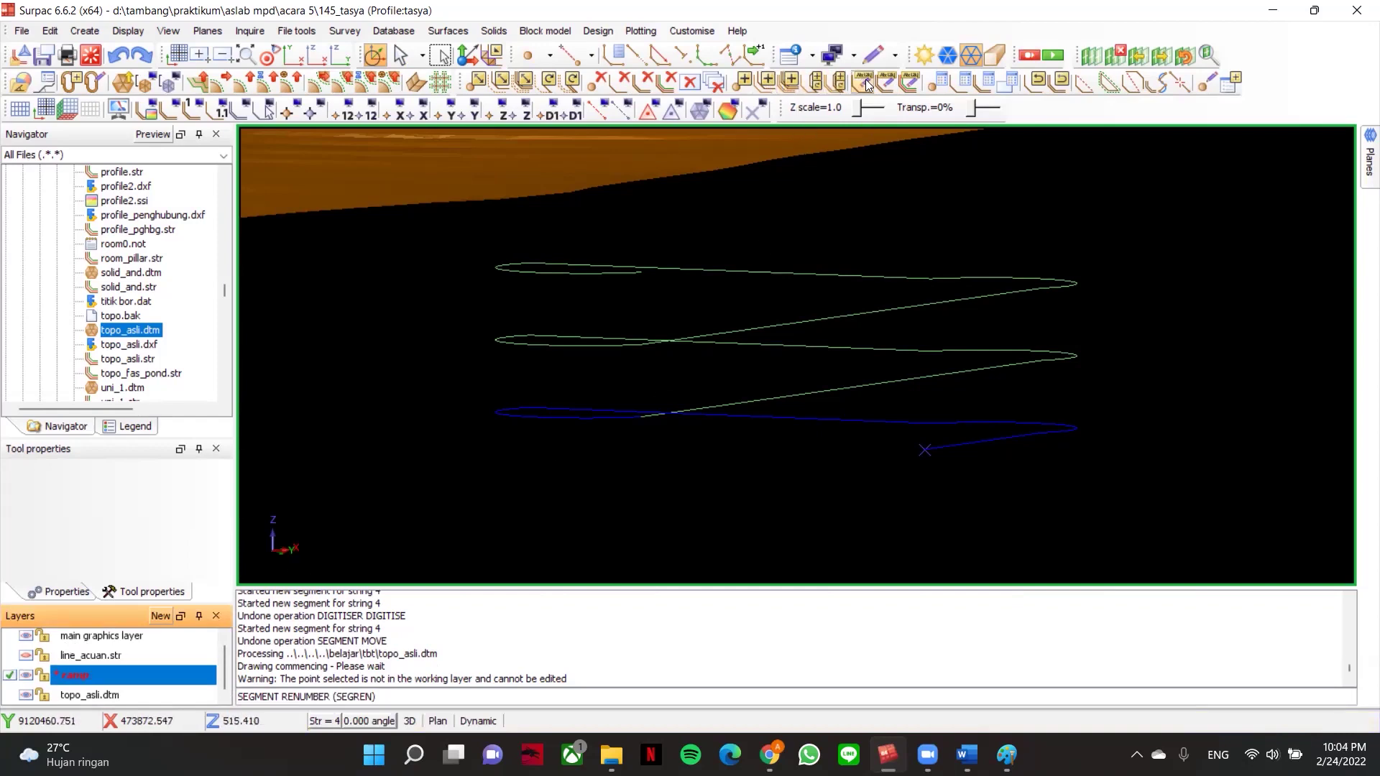
pyautogui.click(1011, 432)
pyautogui.click(1266, 285)
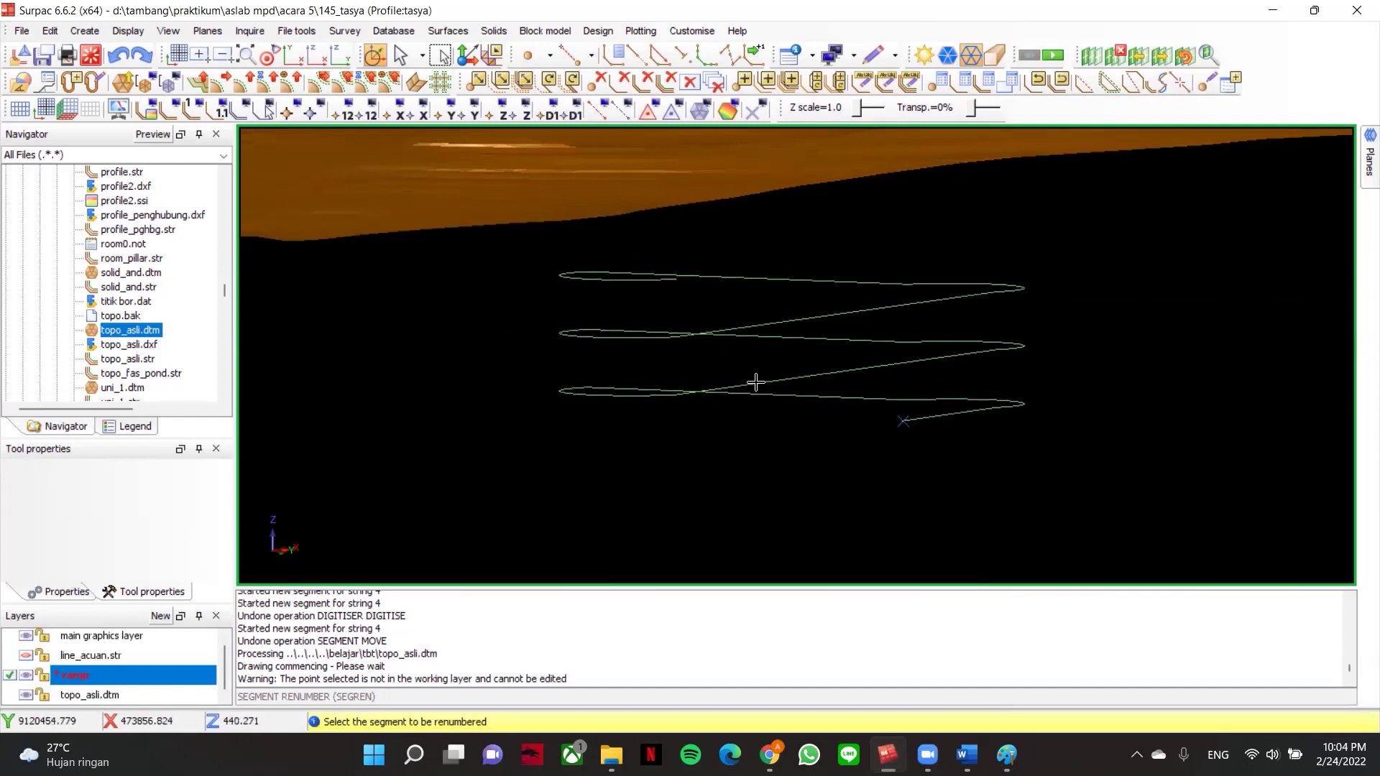
# - Join the three stacked ramp loops at their west-side ends and select the string to check its continuity
pyautogui.scroll(1, 754, 379)
pyautogui.click(1164, 81)
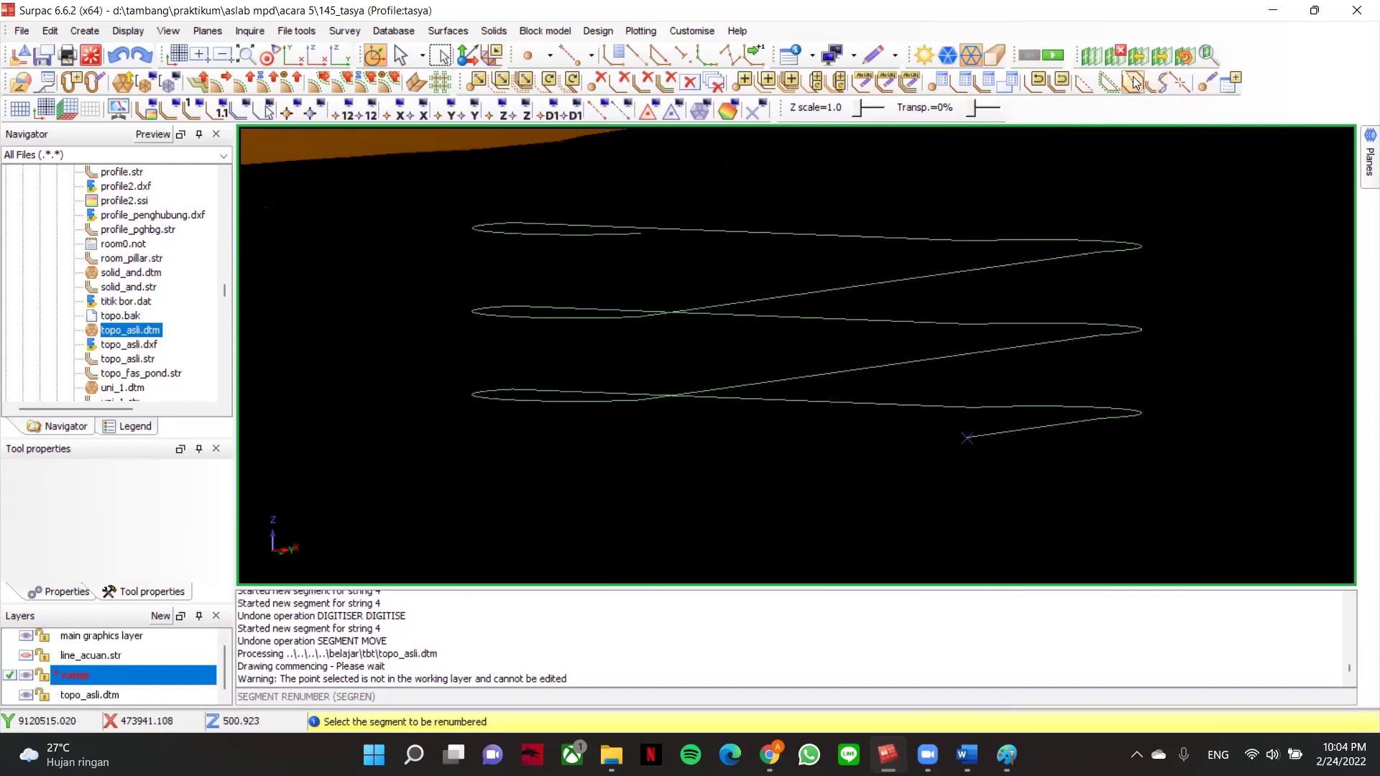
pyautogui.scroll(1, 628, 404)
pyautogui.click(593, 396)
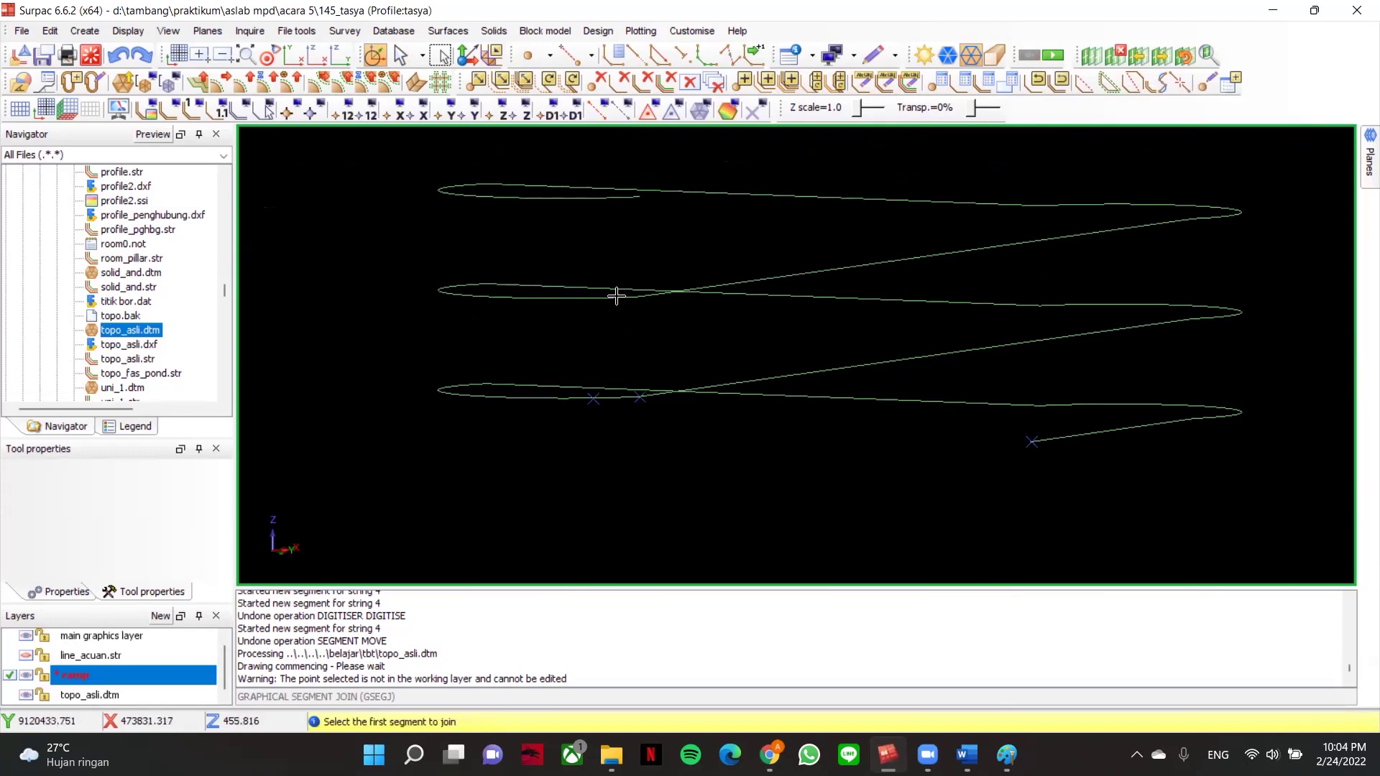
pyautogui.click(591, 295)
pyautogui.click(762, 277)
pyautogui.press('Escape')
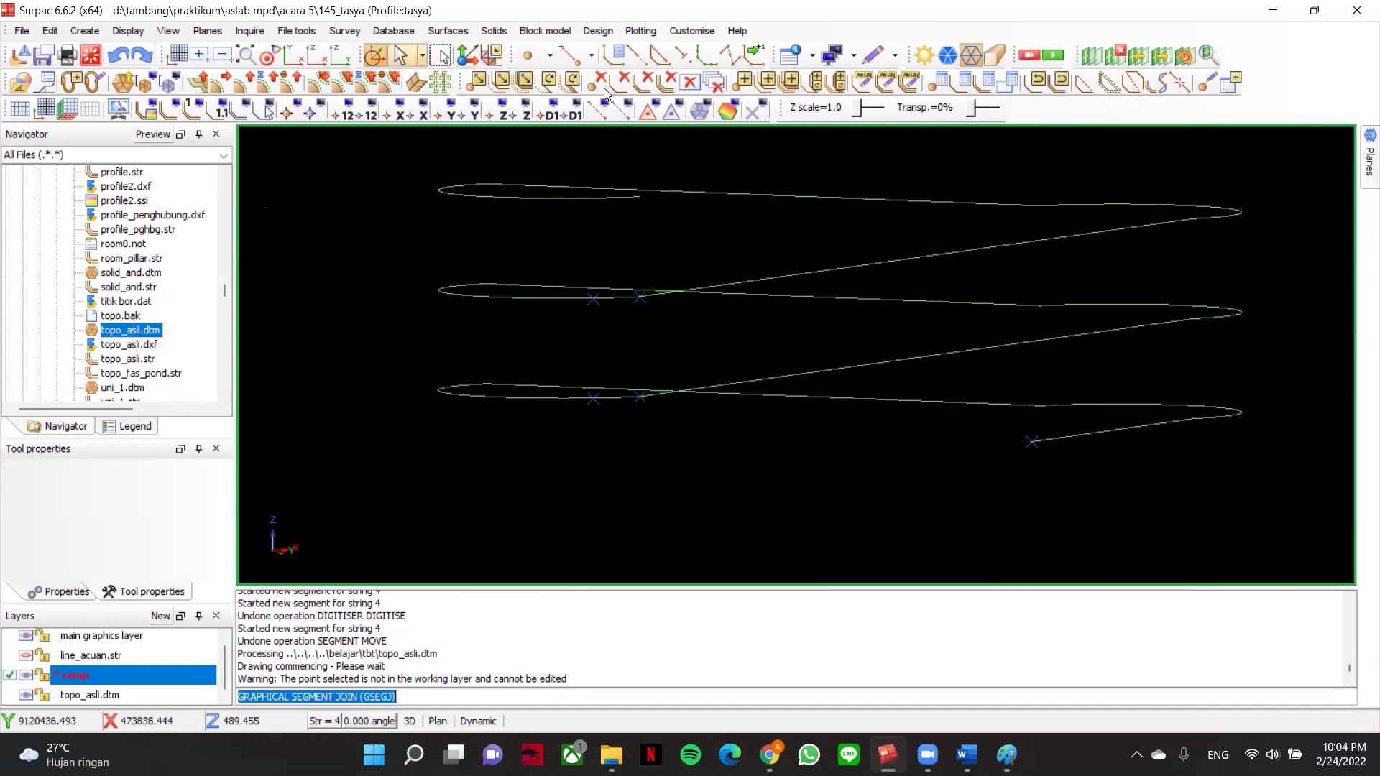
pyautogui.click(400, 55)
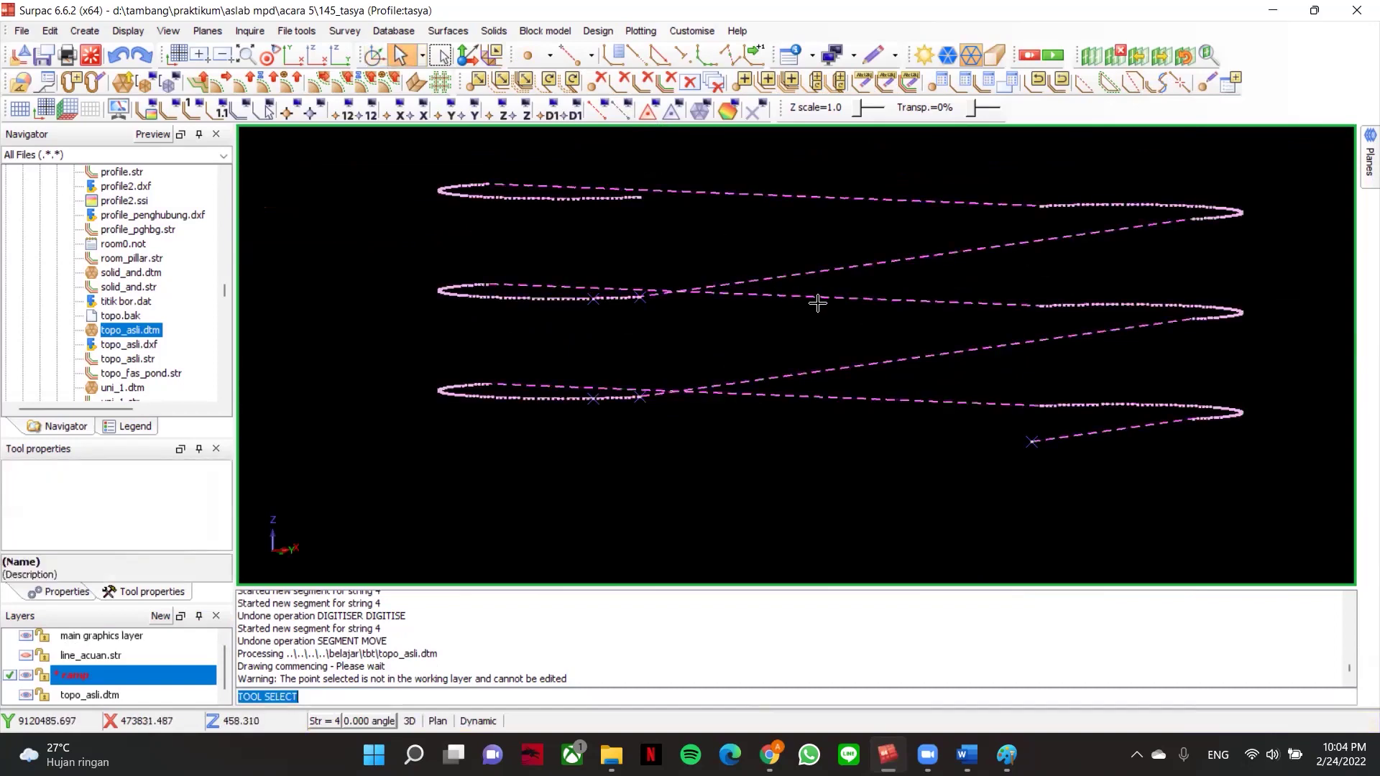
pyautogui.scroll(-3, 795, 295)
pyautogui.scroll(-1, 855, 273)
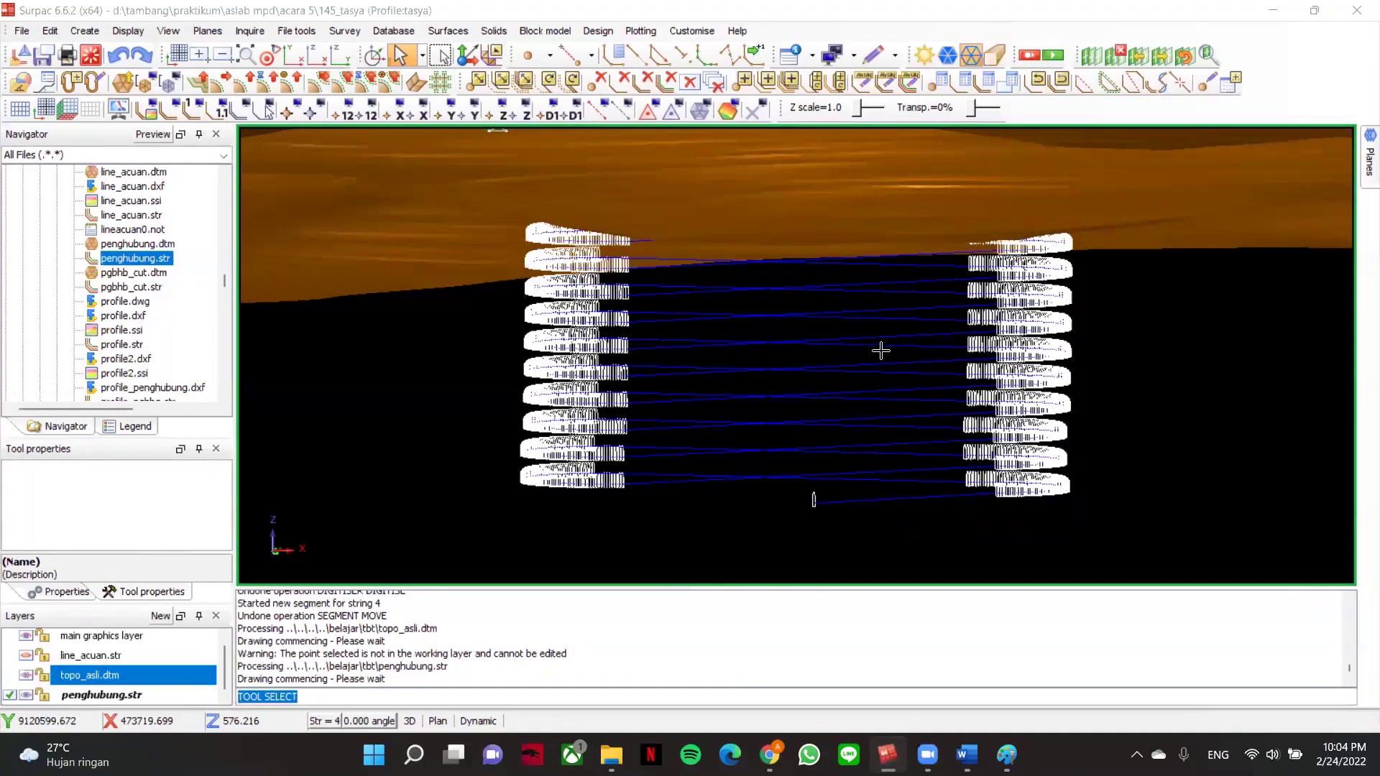
# - Examine the completed penghubung.str ramp loops and tunnel profiles against the topography surface
pyautogui.scroll(-2, 979, 345)
pyautogui.middleClick(869, 346)
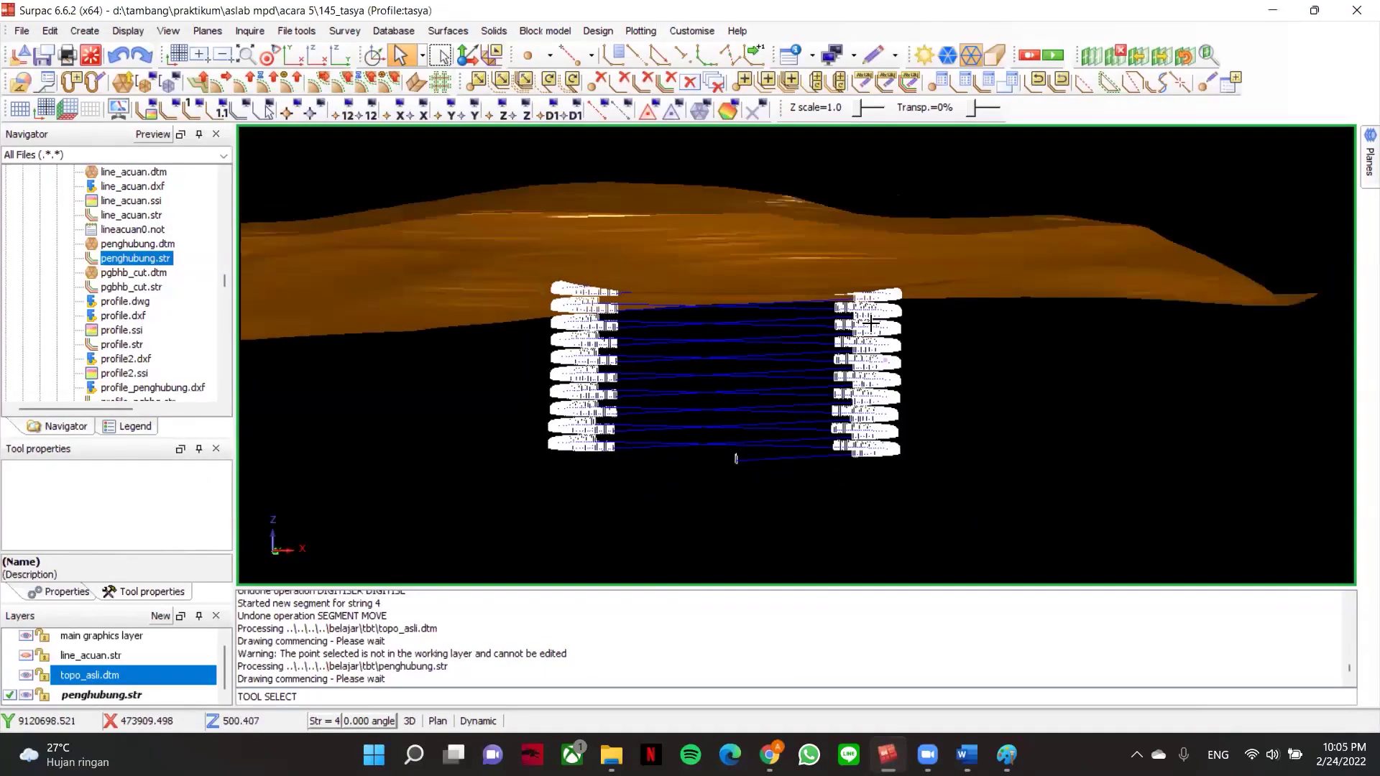
pyautogui.scroll(4, 862, 338)
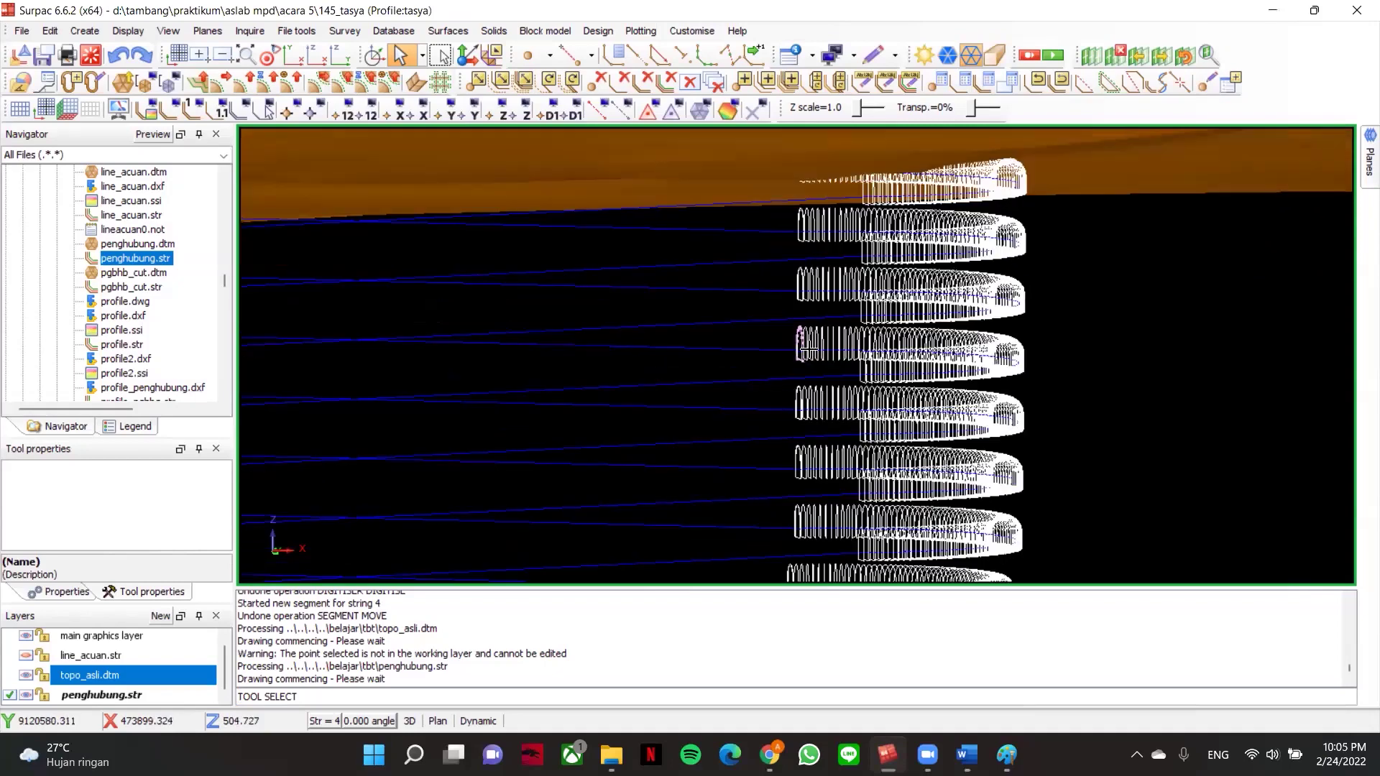
pyautogui.scroll(-2, 934, 309)
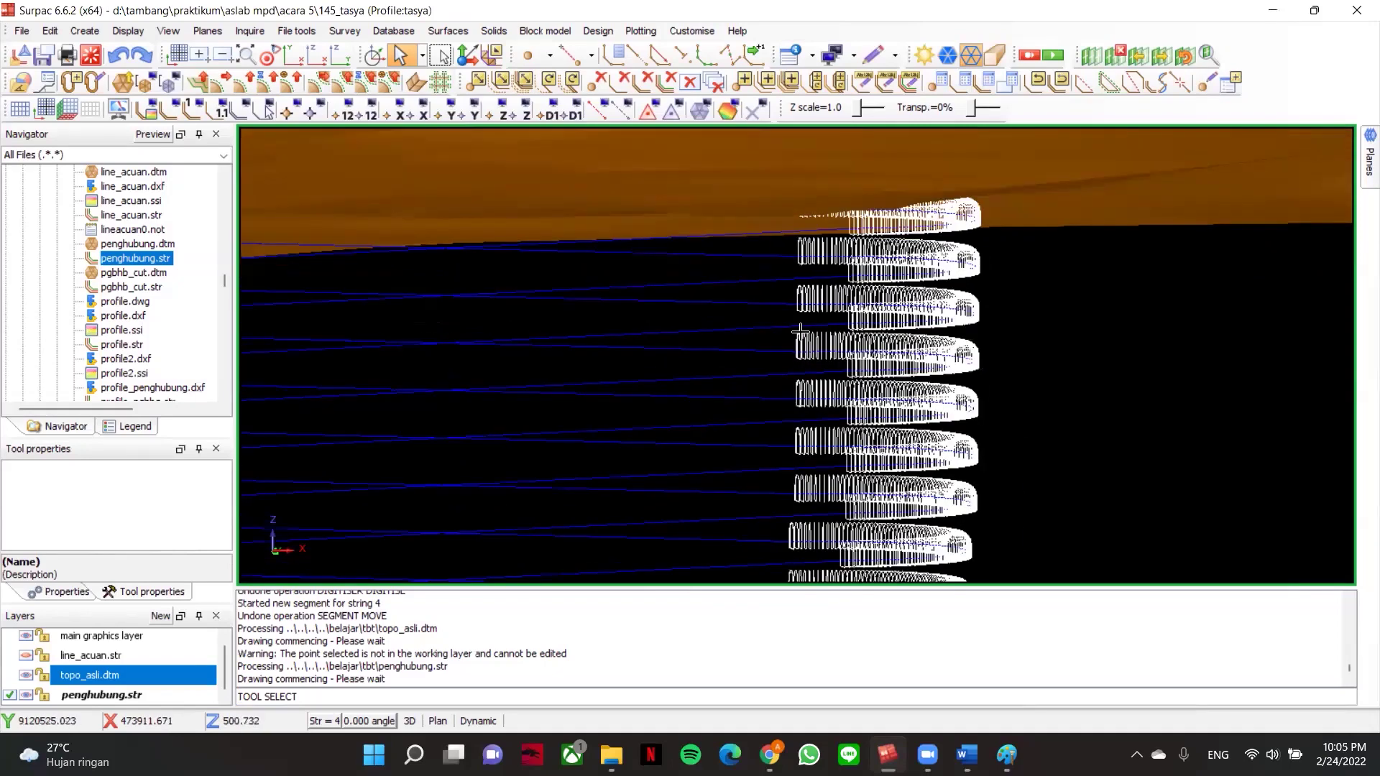
pyautogui.moveTo(670, 340); pyautogui.dragTo(854, 299, button='middle')
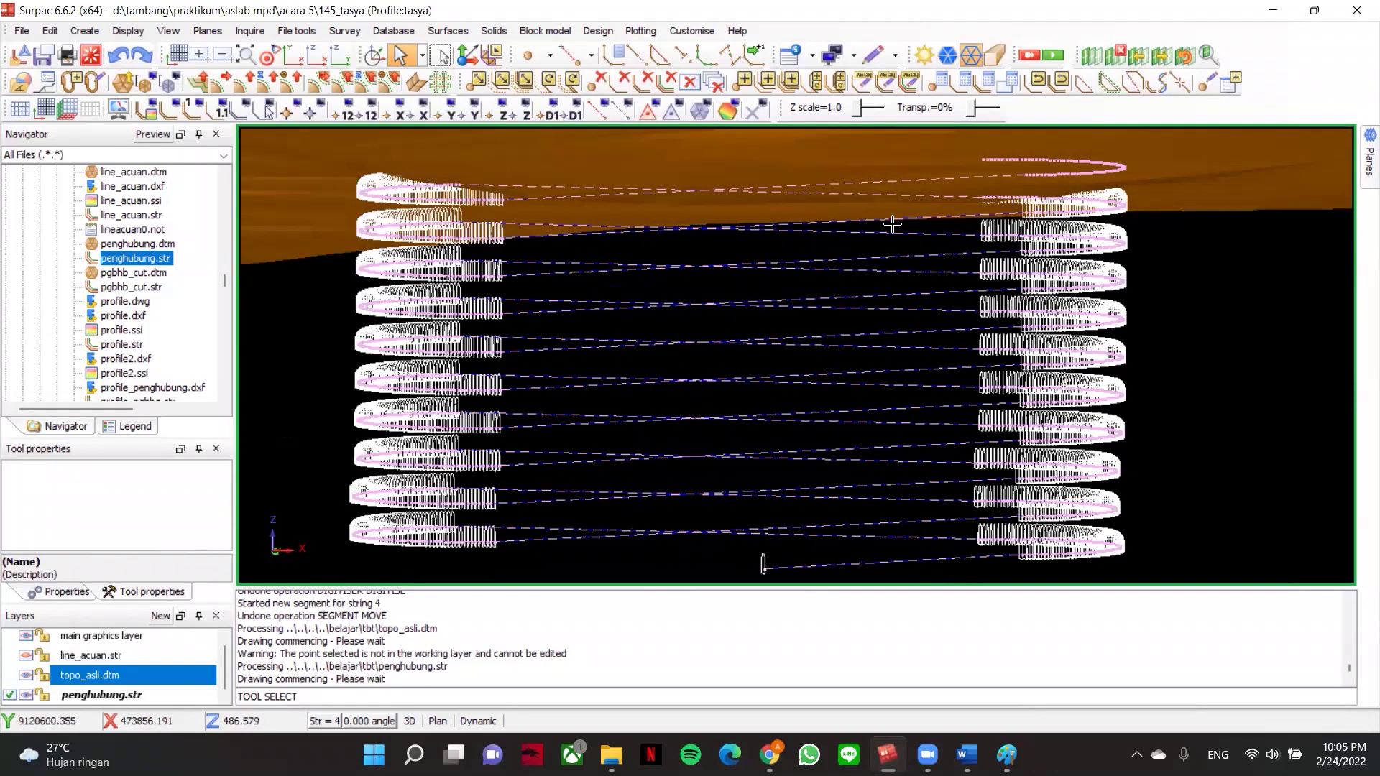
# - Examine from above where the upper end of the penghubung.str ramp meets the topo_asli.dtm surface
pyautogui.scroll(-4, 981, 425)
pyautogui.moveTo(988, 432); pyautogui.dragTo(1048, 451)
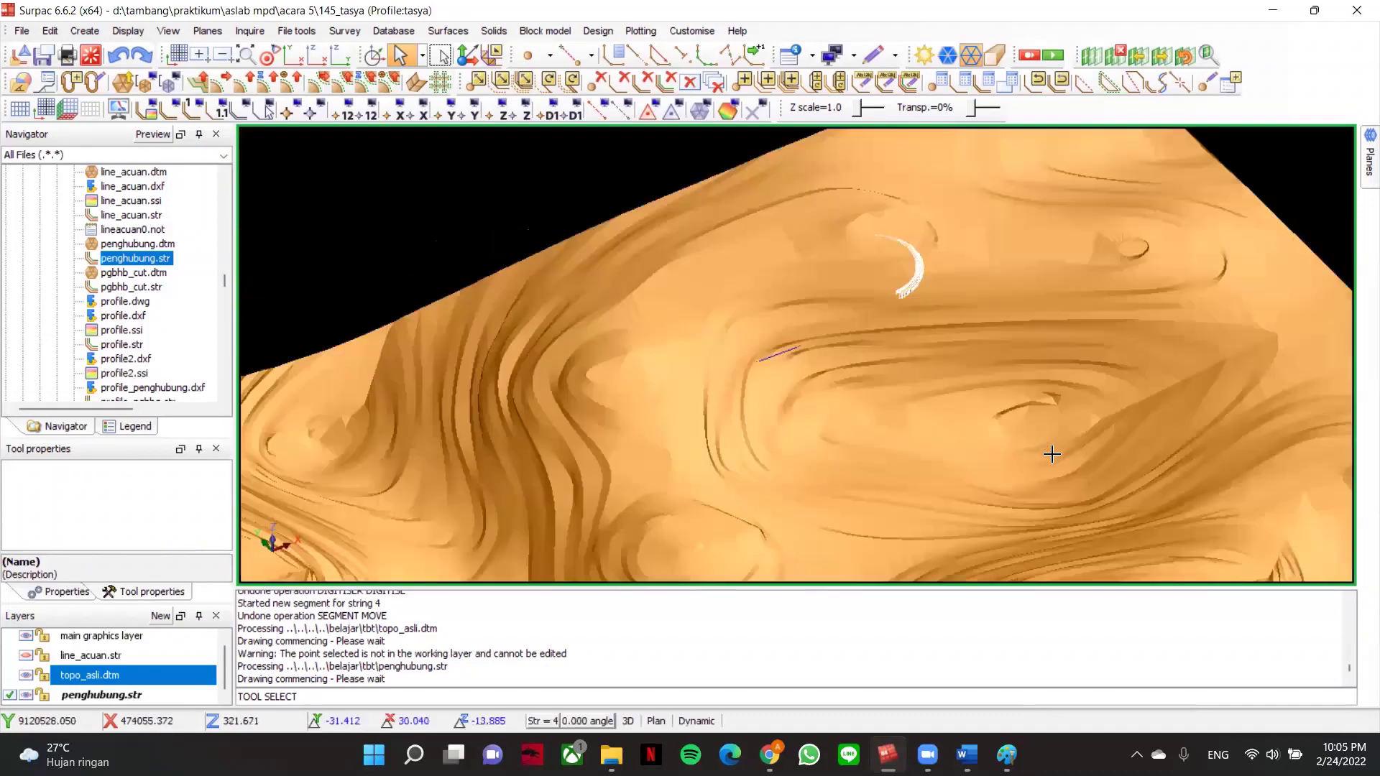
pyautogui.moveTo(940, 309); pyautogui.dragTo(893, 216)
pyautogui.scroll(3, 894, 216)
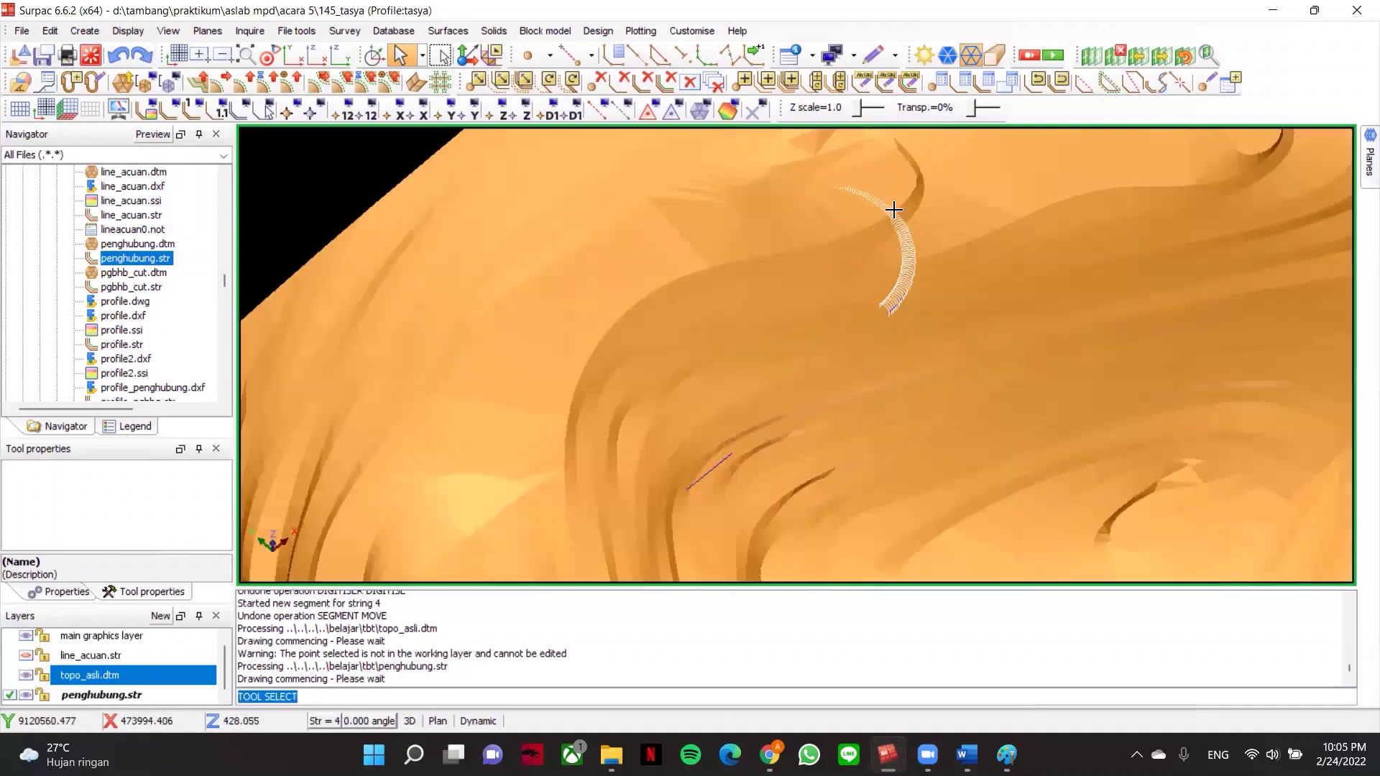
pyautogui.scroll(-4, 907, 381)
pyautogui.moveTo(899, 366); pyautogui.dragTo(939, 285, button='middle')
pyautogui.scroll(-2, 939, 283)
pyautogui.scroll(2, 662, 242)
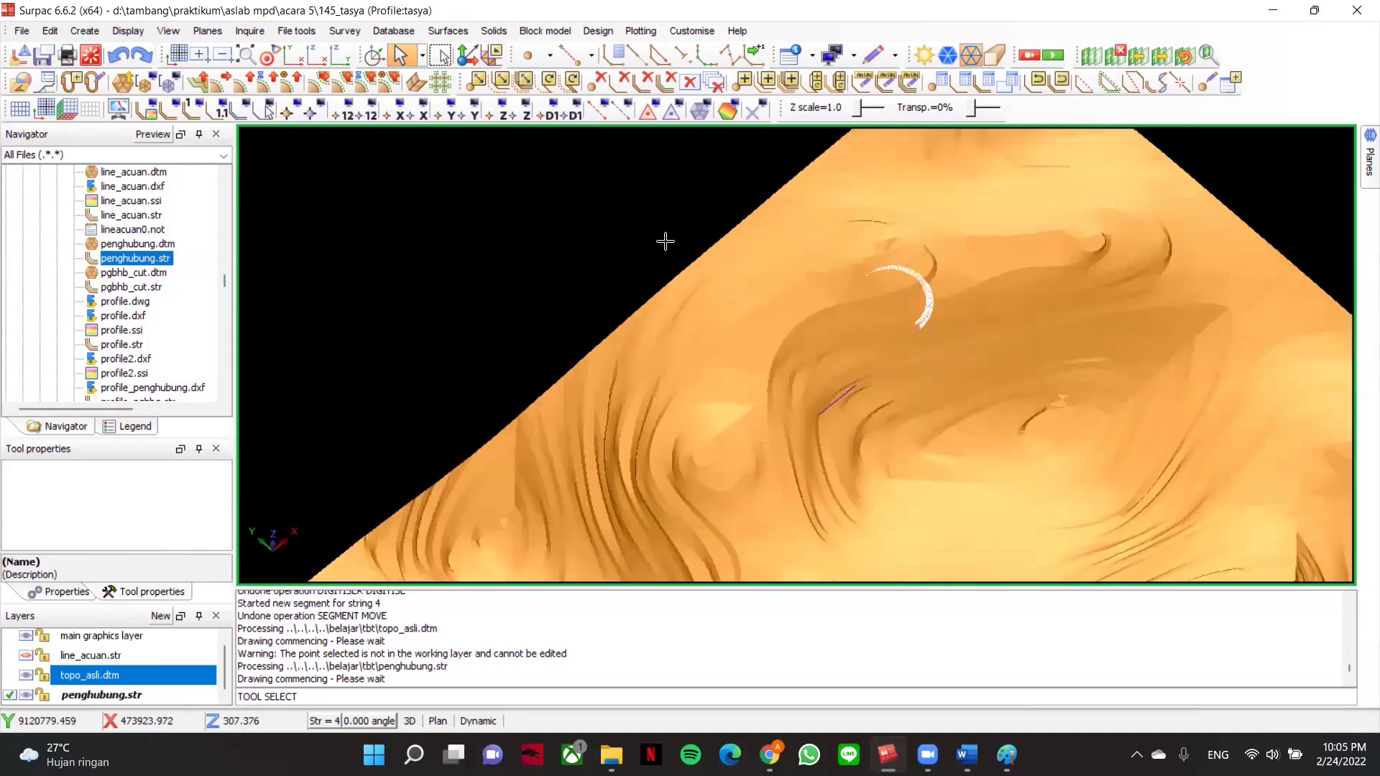
pyautogui.scroll(-1, 690, 238)
pyautogui.scroll(-1, 690, 238)
pyautogui.moveTo(751, 286); pyautogui.dragTo(740, 268, button='middle')
pyautogui.scroll(-1, 740, 268)
pyautogui.scroll(3, 764, 245)
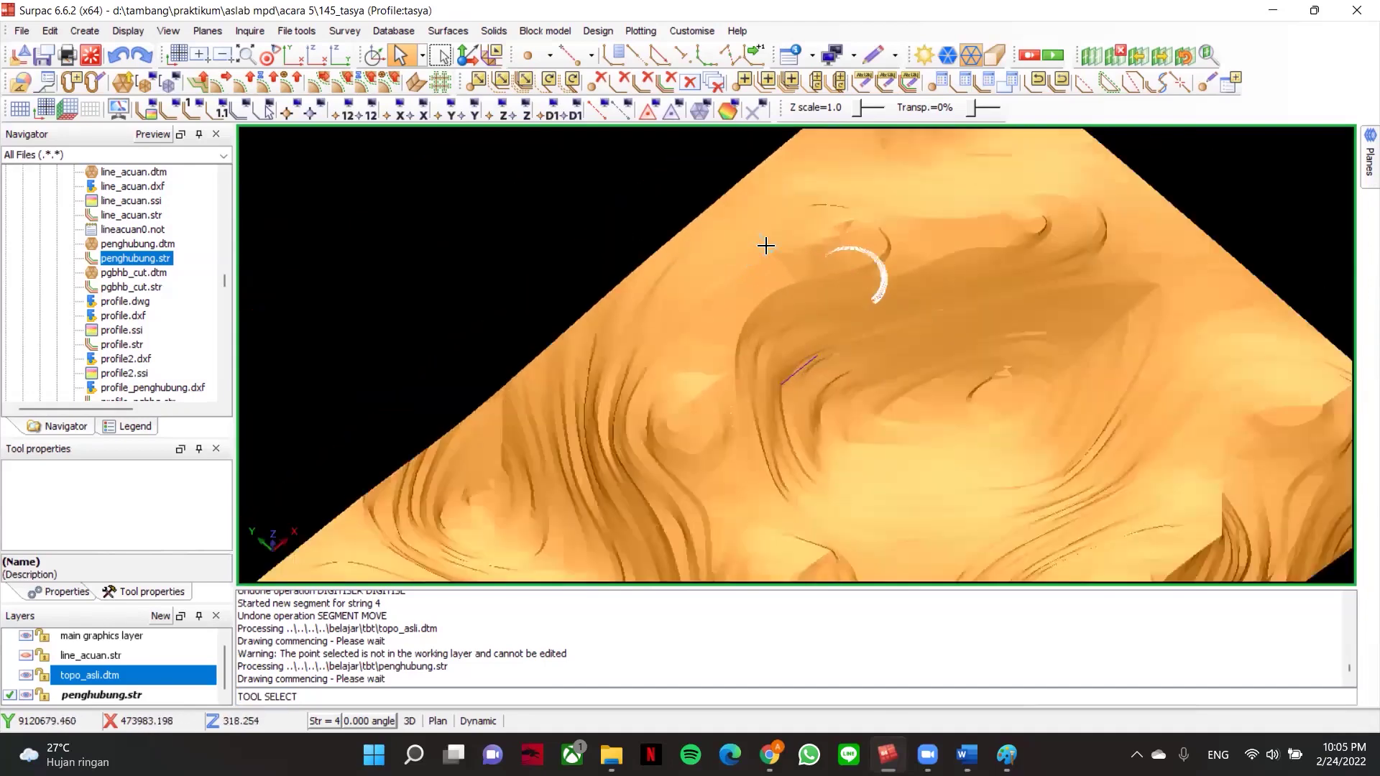
# - Hide the topo_asli.dtm layer and review the options for triangulating with a centre line and profile, without applying them
pyautogui.click(27, 675)
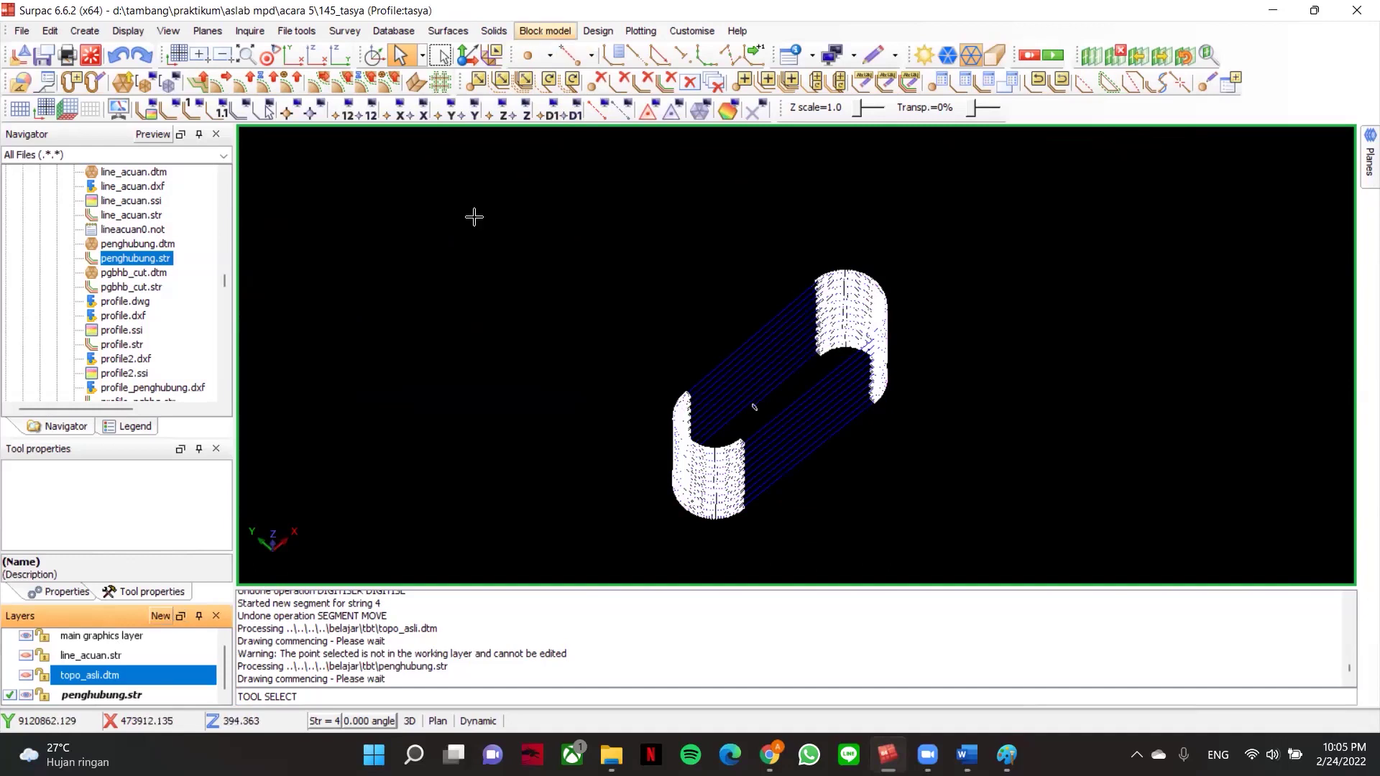
pyautogui.click(552, 32)
pyautogui.moveTo(598, 31)
pyautogui.moveTo(647, 209)
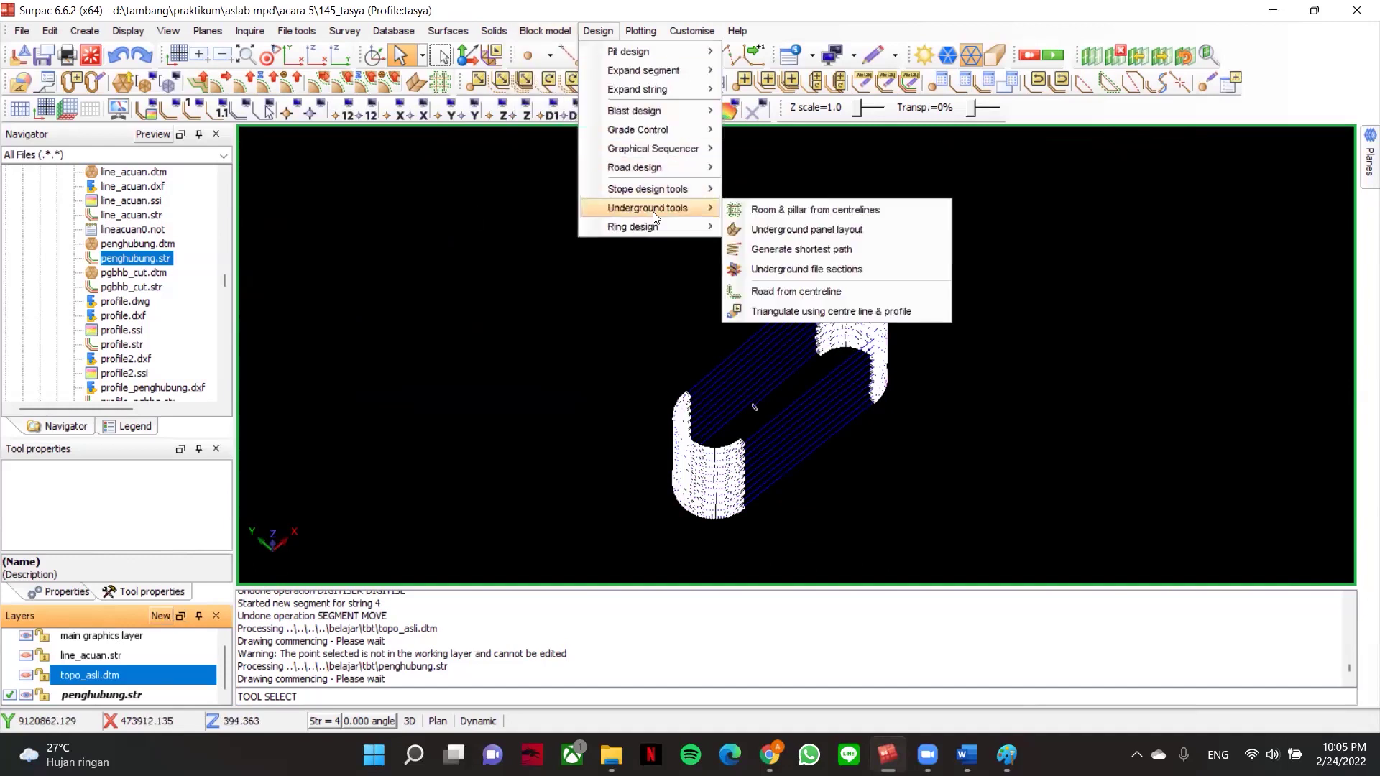
pyautogui.click(790, 311)
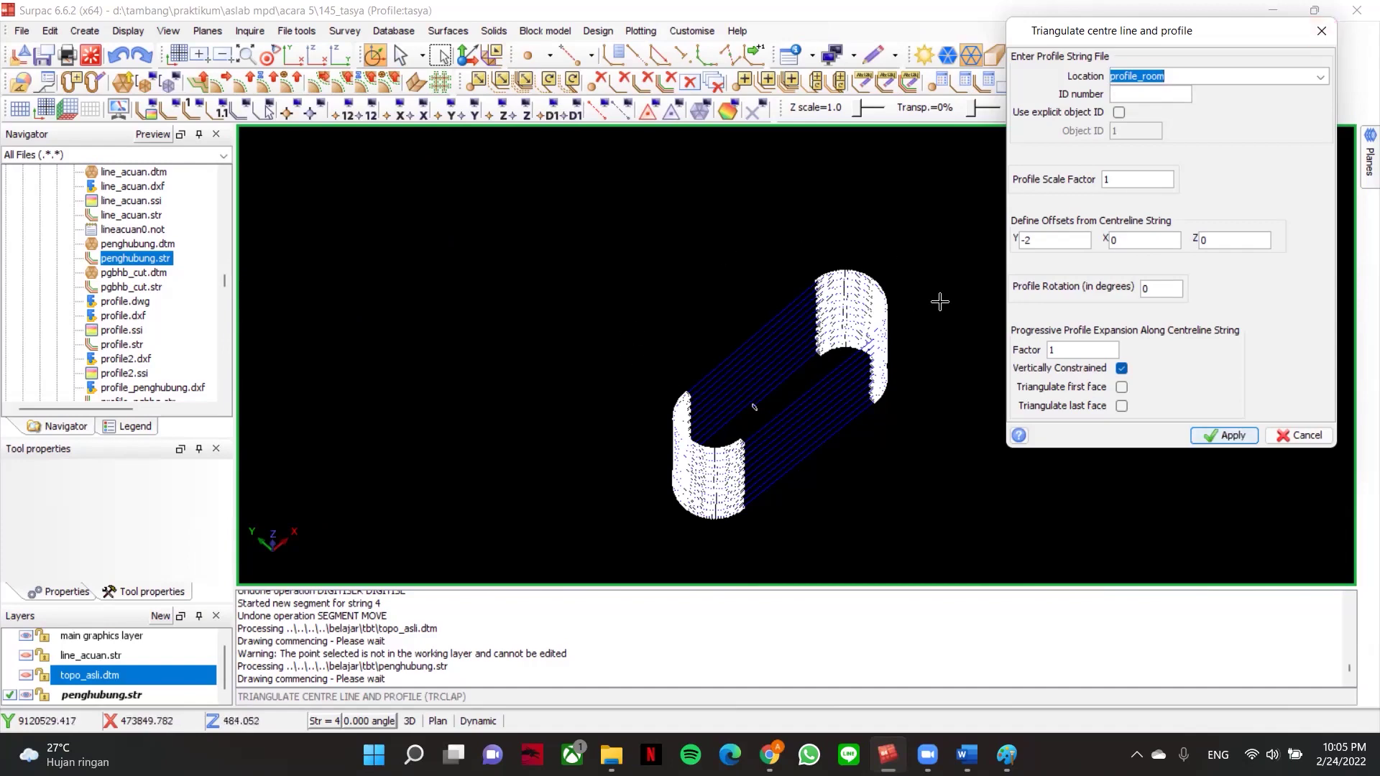
pyautogui.click(1321, 30)
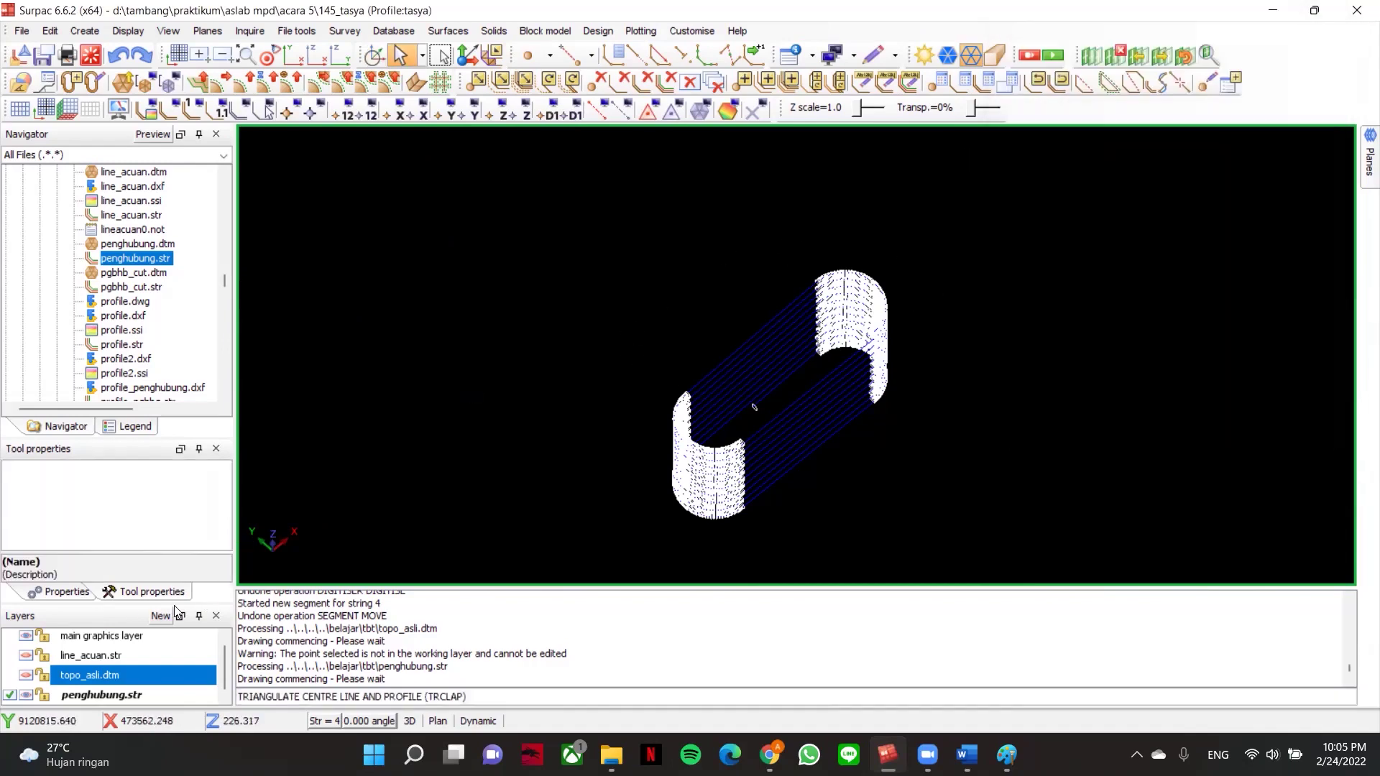
# - Clear all loaded data from graphics and create a new layer named profile_ramp
pyautogui.click(91, 56)
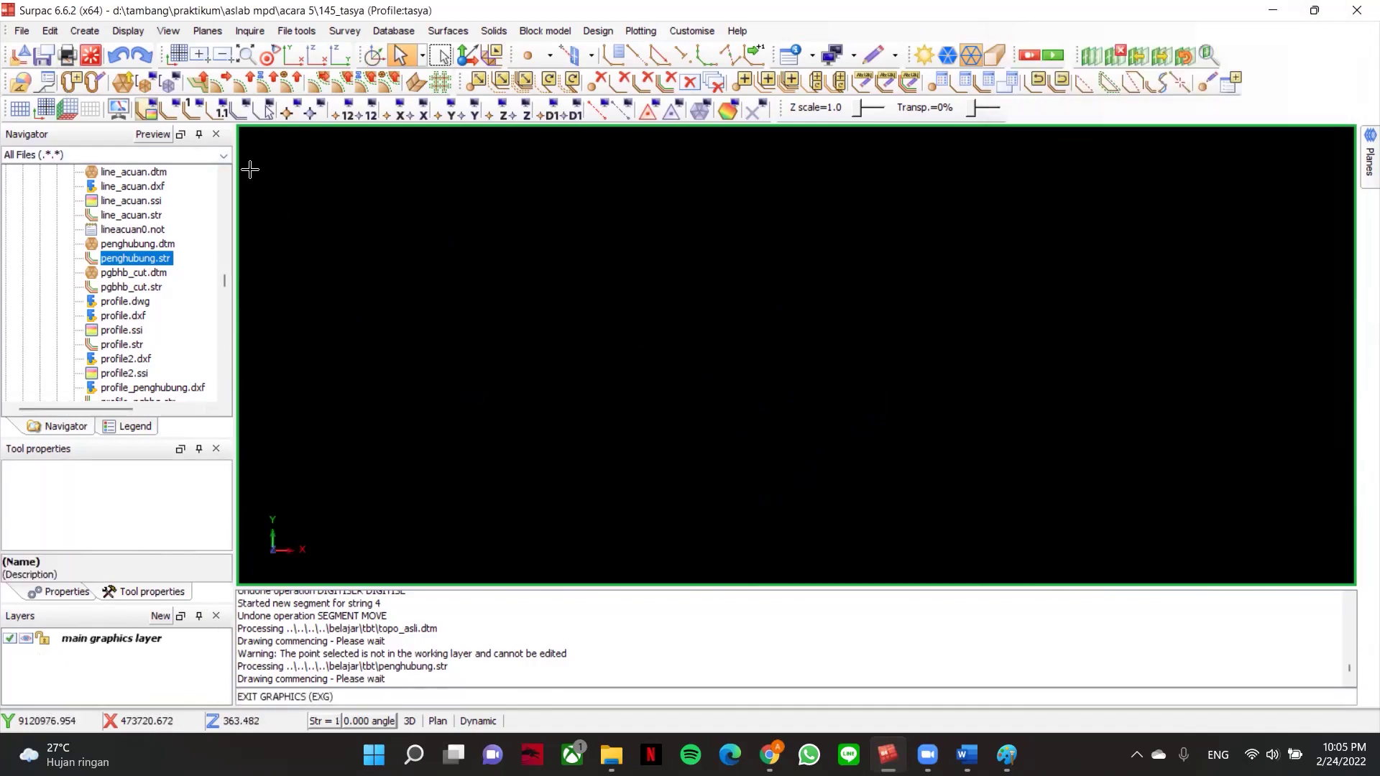
pyautogui.click(155, 618)
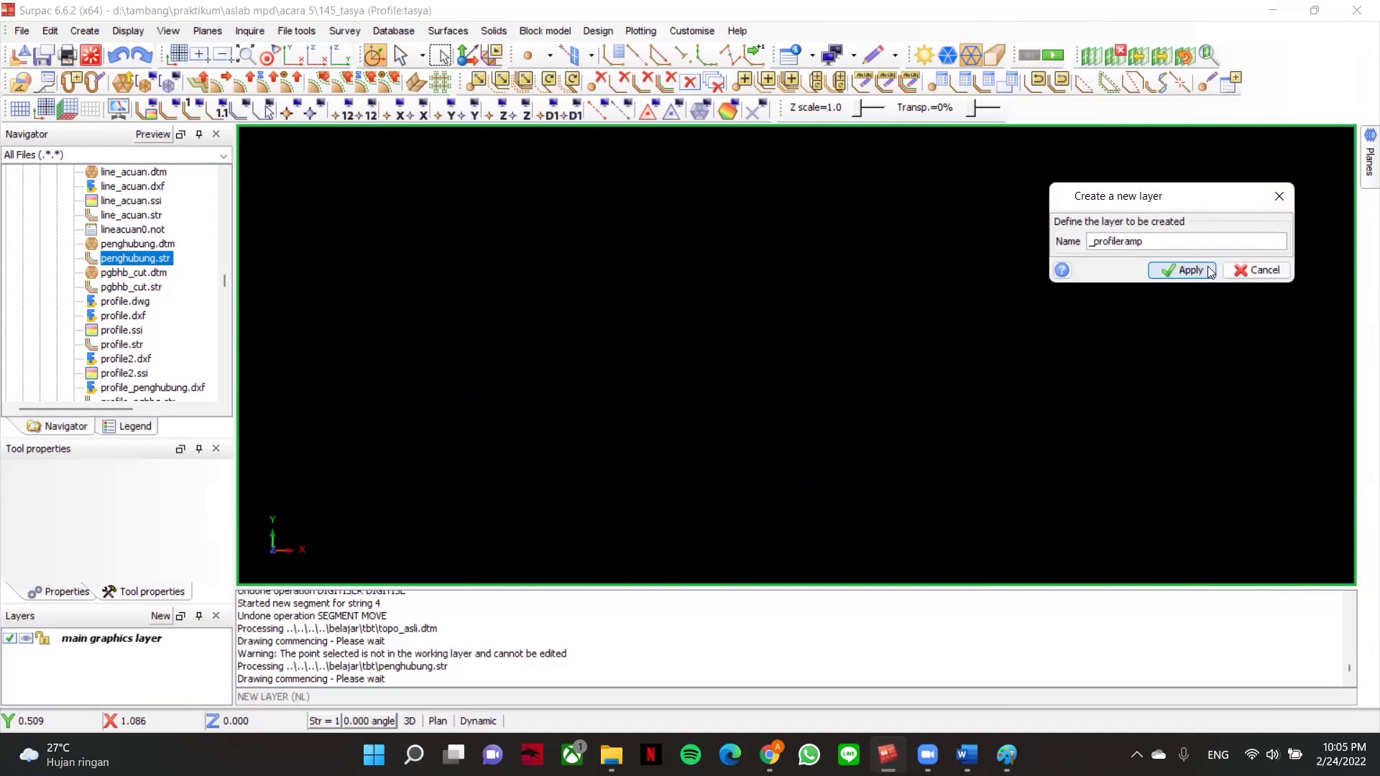
pyautogui.press('BackSpace')
pyautogui.click(1210, 271)
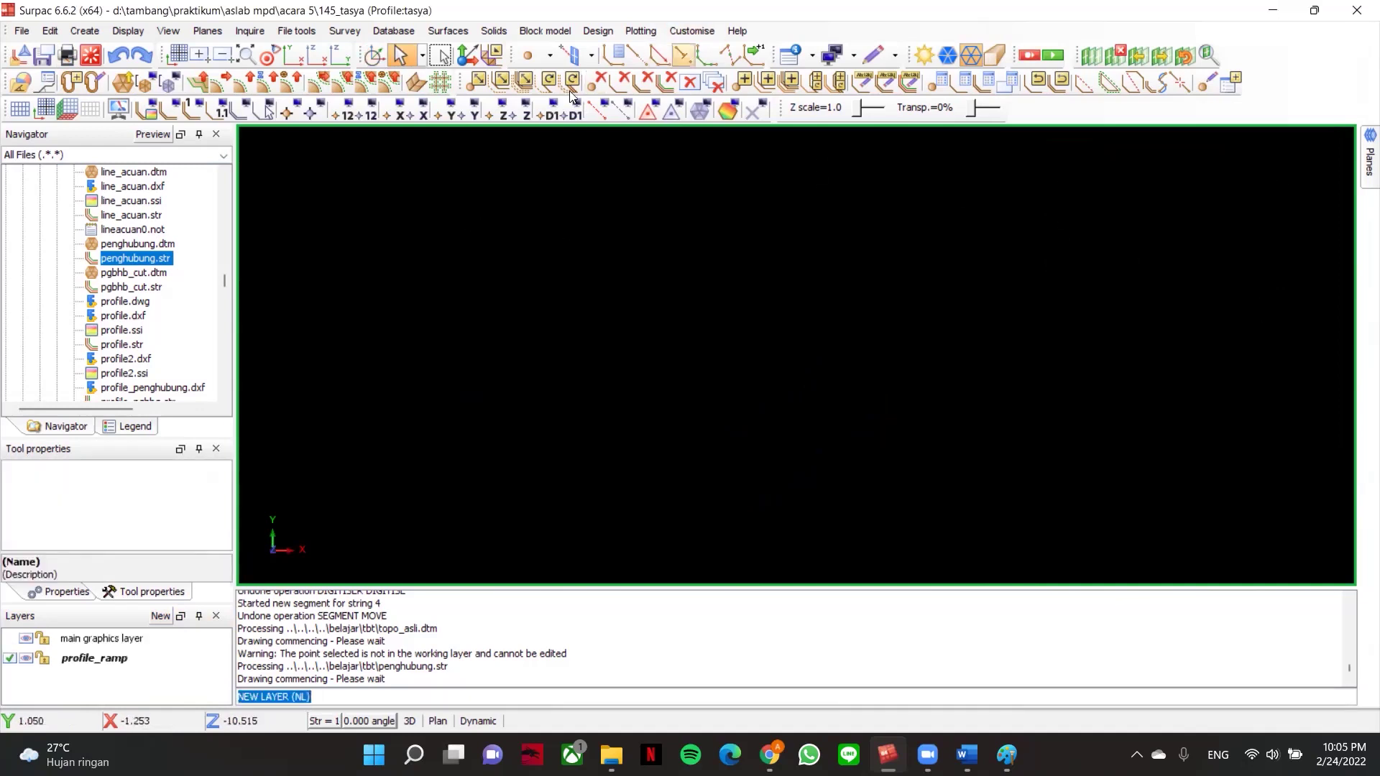
# - Start a new segment and digitise a vertical line 3.00 long at 180° from its upper point, using drafting mode
pyautogui.click(683, 56)
pyautogui.click(637, 55)
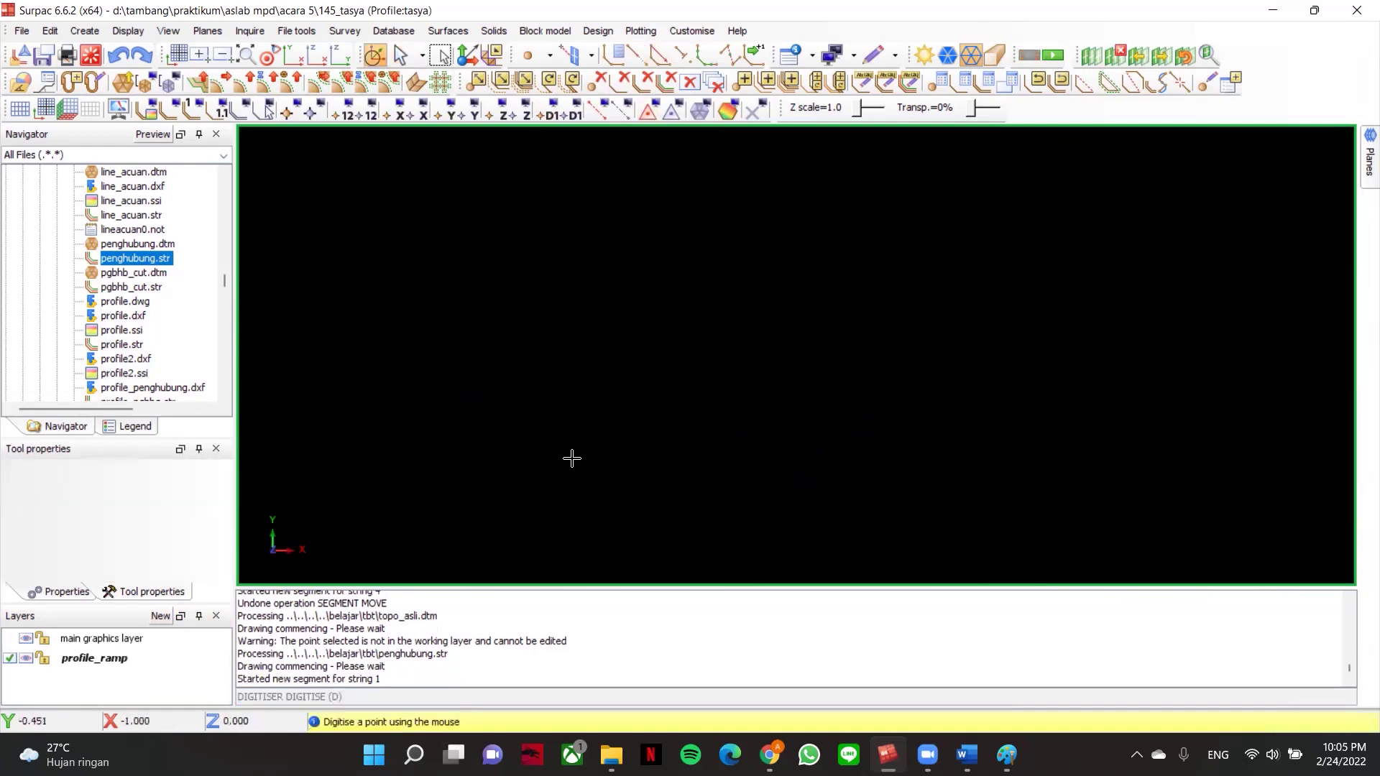
pyautogui.click(564, 253)
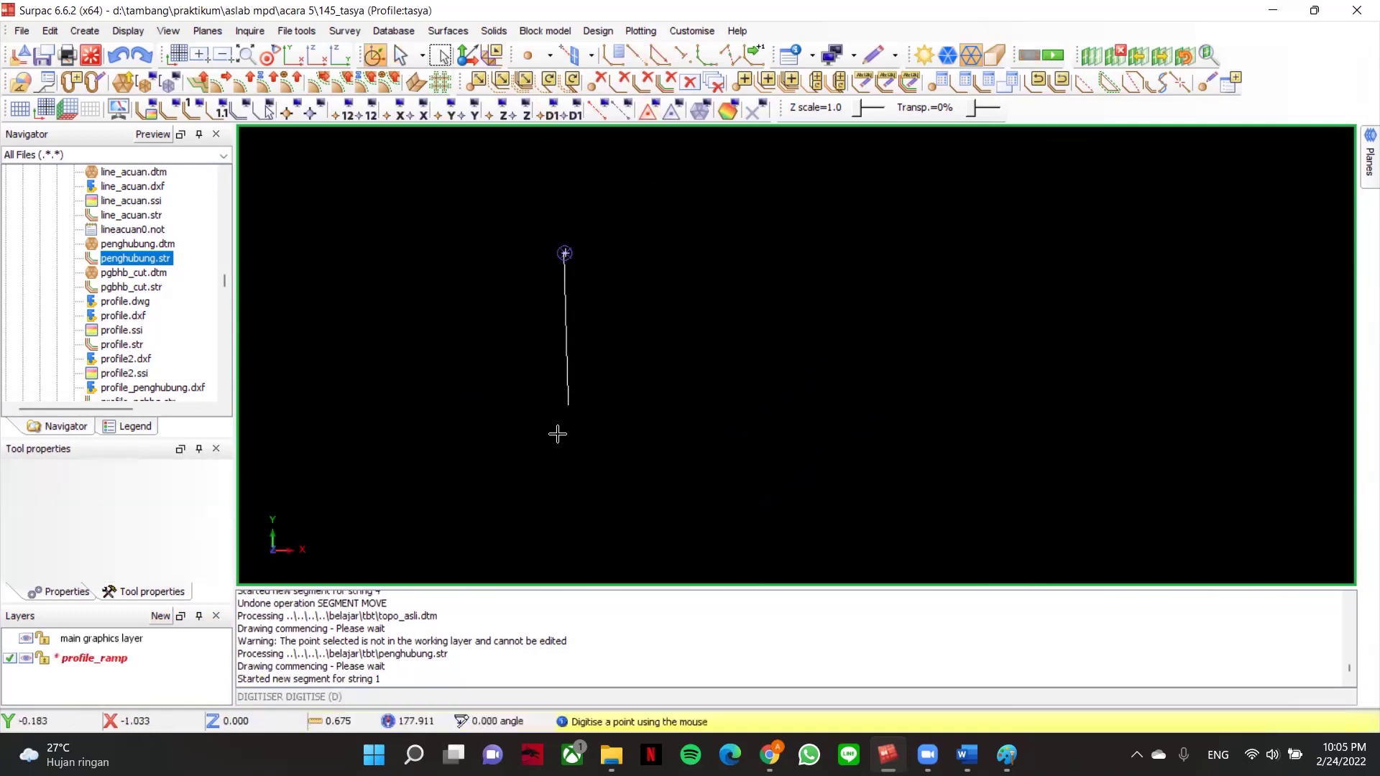
pyautogui.rightClick(558, 435)
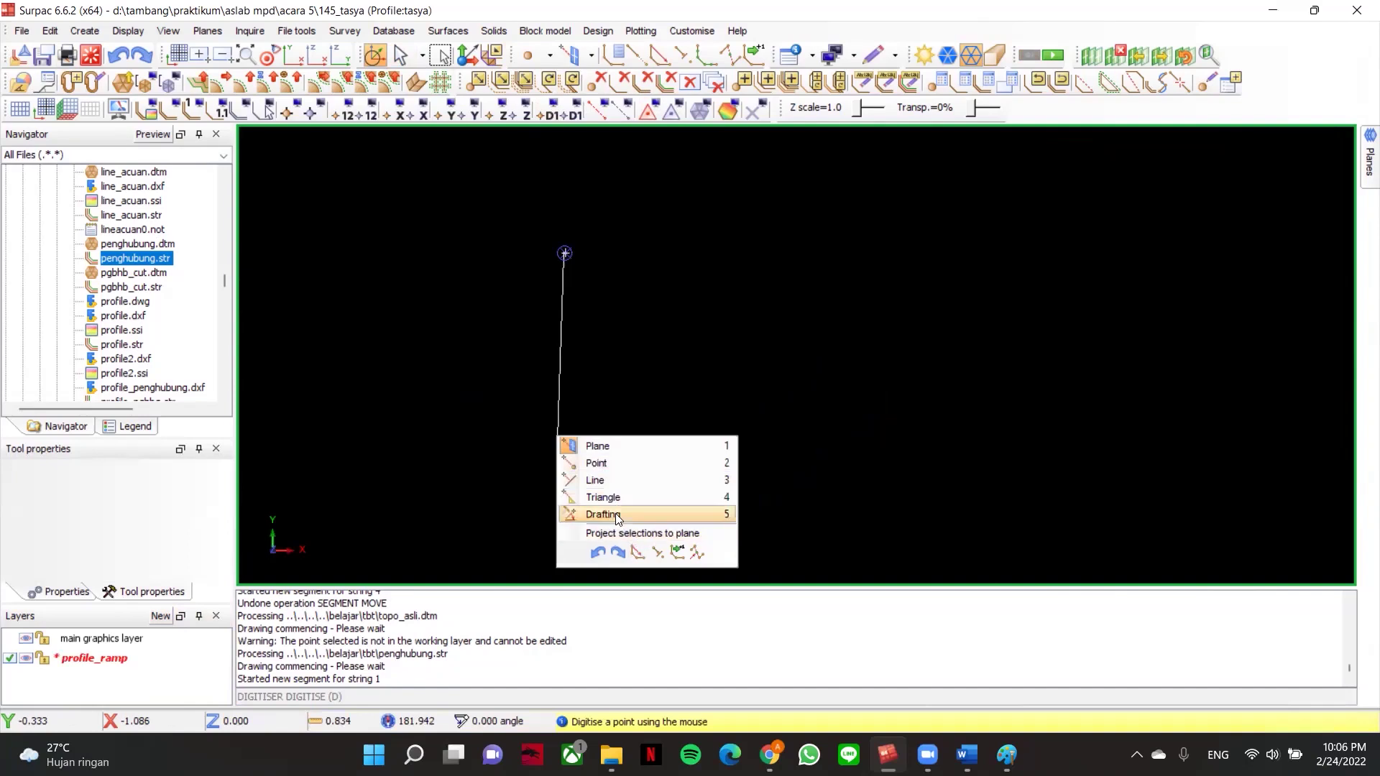
pyautogui.click(620, 512)
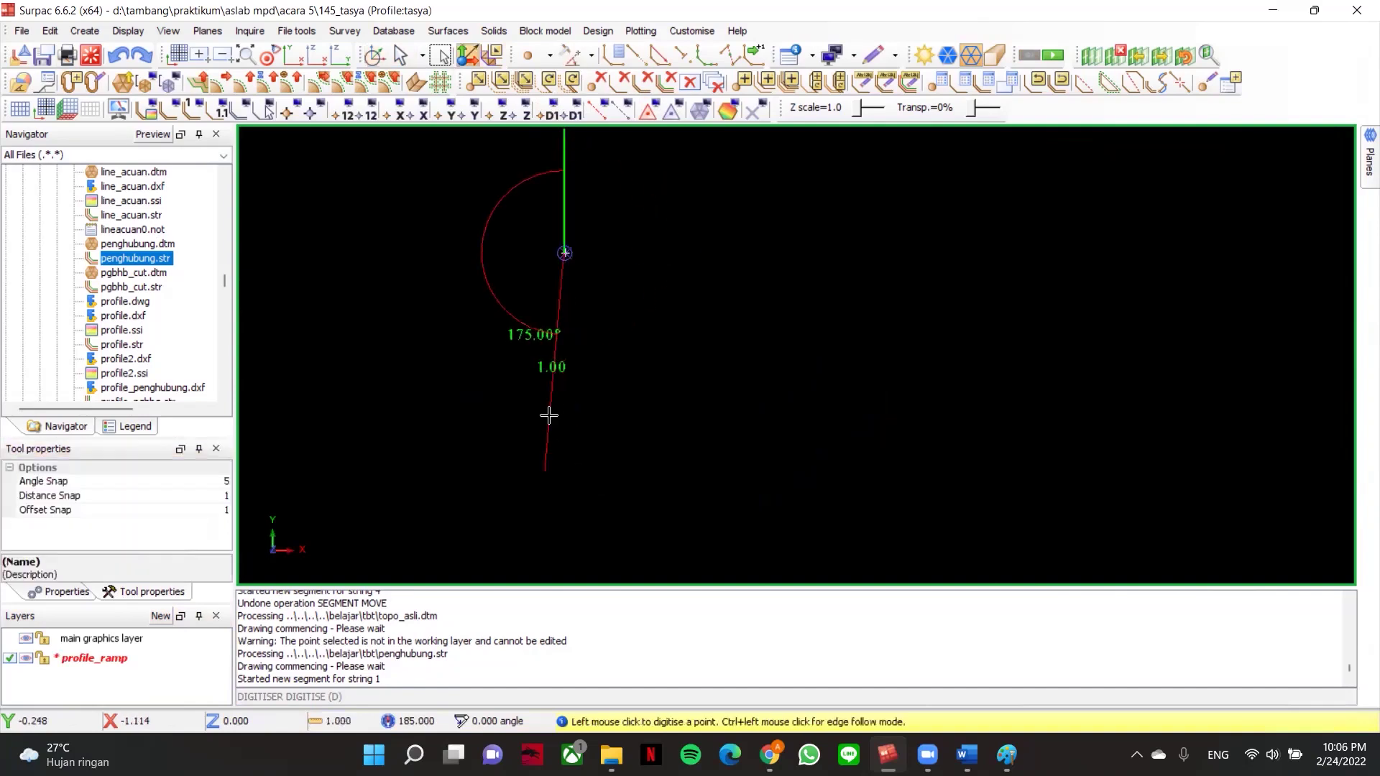
pyautogui.scroll(-2, 565, 492)
pyautogui.moveTo(577, 470)
pyautogui.mouseDown(button='middle')
pyautogui.moveTo(589, 376)
pyautogui.moveTo(506, 345)
pyautogui.moveTo(515, 352)
pyautogui.mouseUp(button='middle')
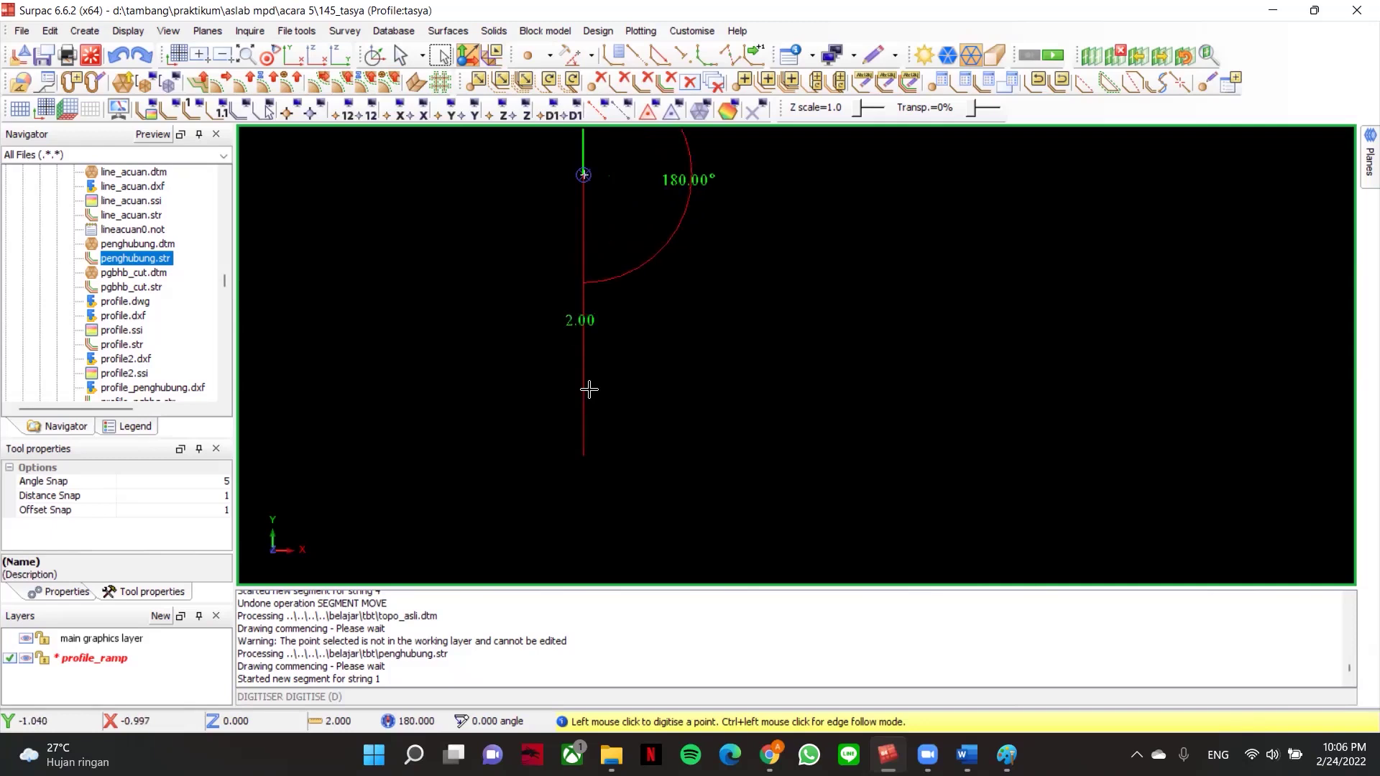
pyautogui.scroll(-2, 589, 389)
pyautogui.moveTo(646, 387); pyautogui.dragTo(443, 397, button='middle')
pyautogui.scroll(-2, 450, 457)
pyautogui.moveTo(453, 468); pyautogui.dragTo(416, 434, button='middle')
pyautogui.scroll(-1, 490, 431)
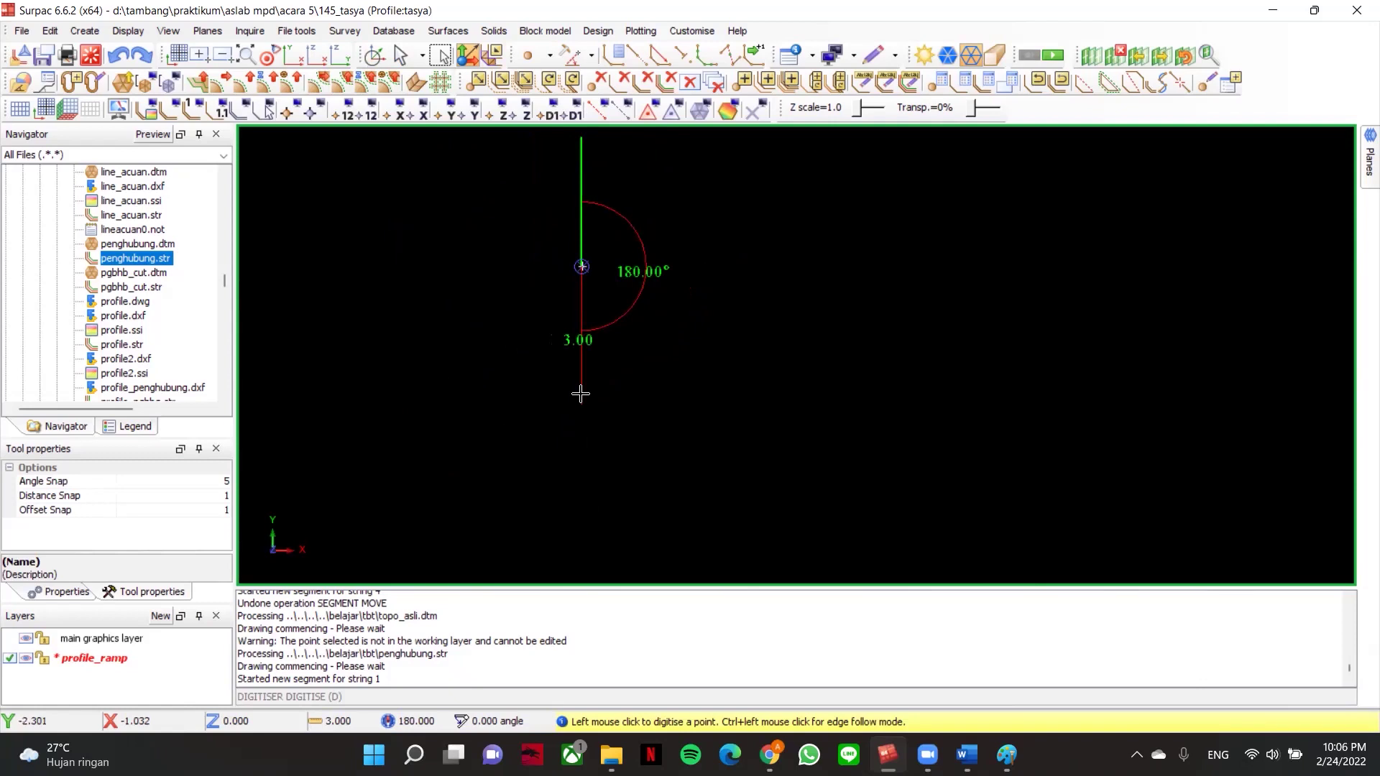
pyautogui.click(581, 394)
pyautogui.press('Escape')
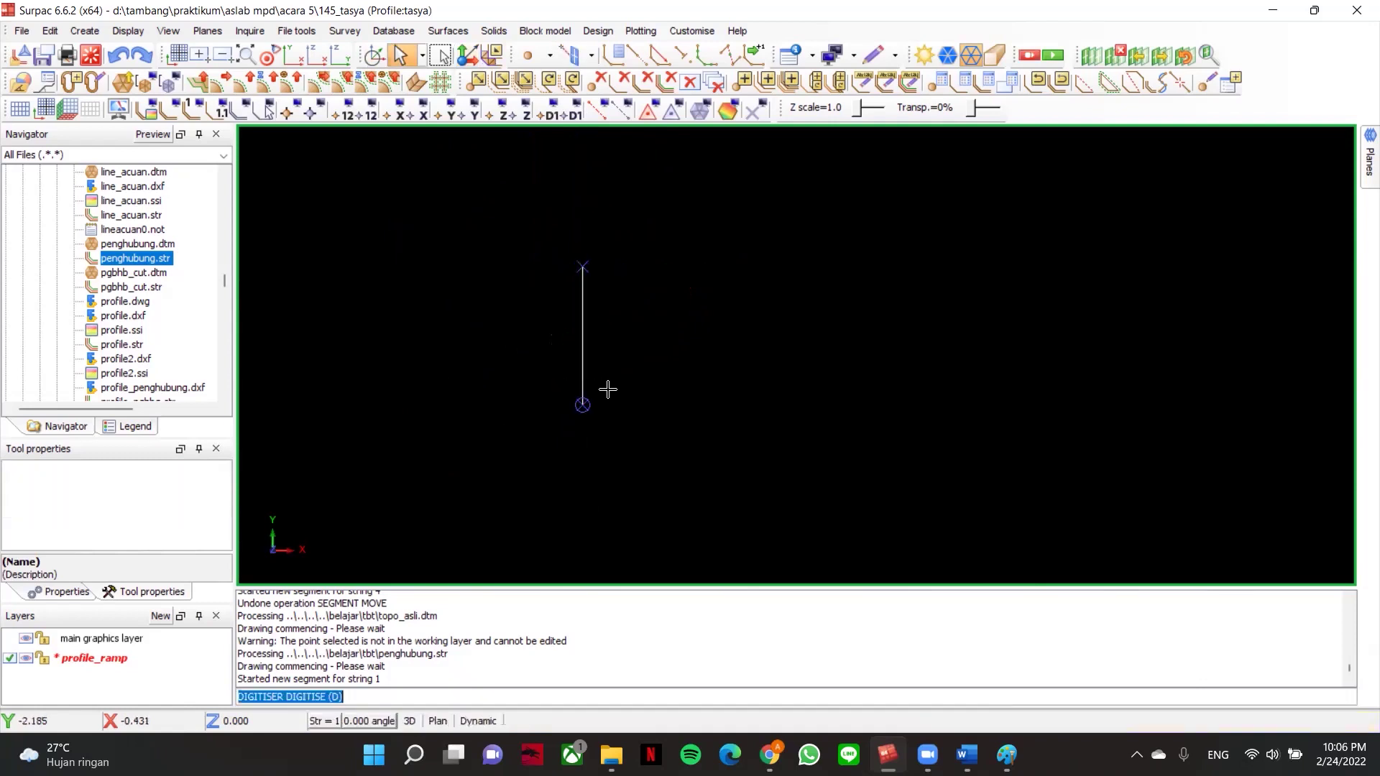
# - Try a clockwise curve of radius 3 and angle 180° at the end of the vertical line, and undo it
pyautogui.scroll(1, 686, 270)
pyautogui.scroll(1, 686, 270)
pyautogui.moveTo(682, 270); pyautogui.dragTo(473, 278, button='middle')
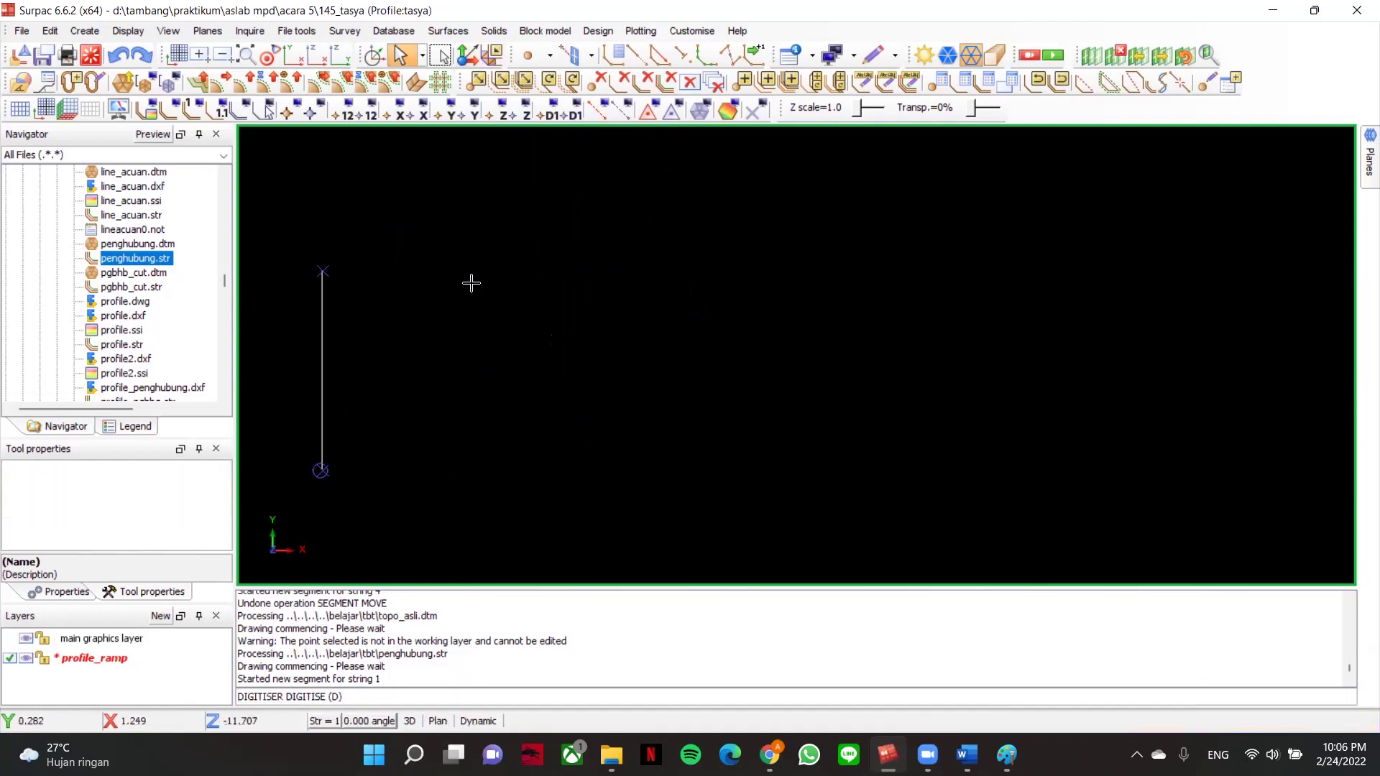
pyautogui.click(84, 31)
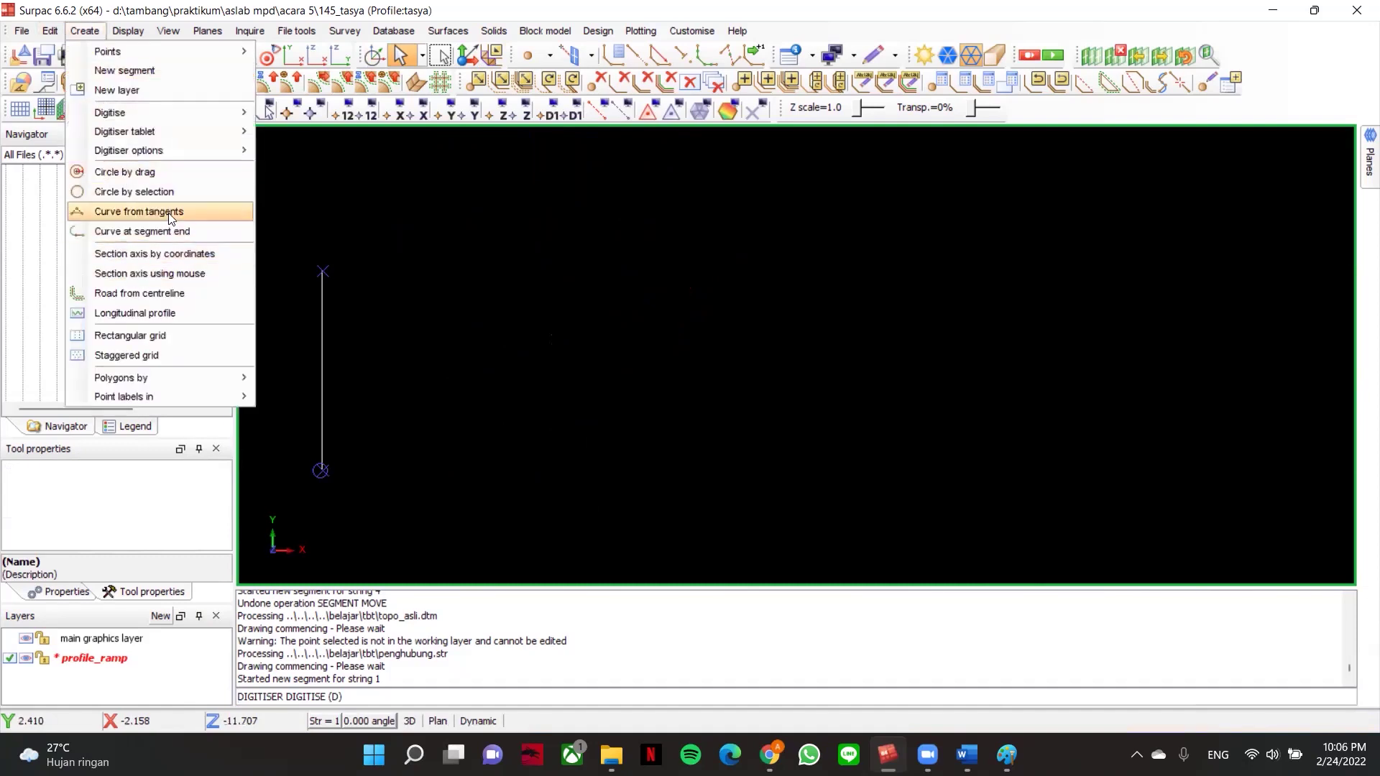
pyautogui.click(175, 232)
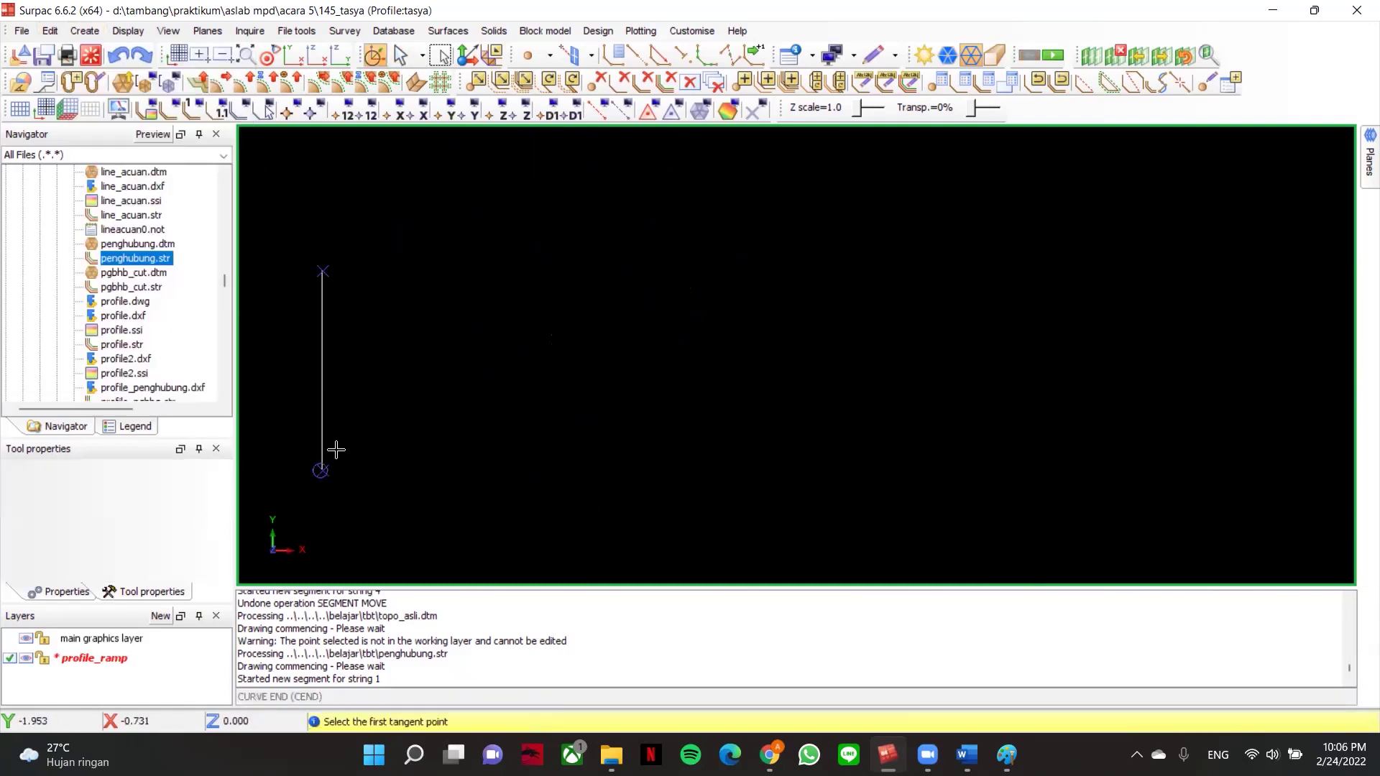
pyautogui.click(333, 270)
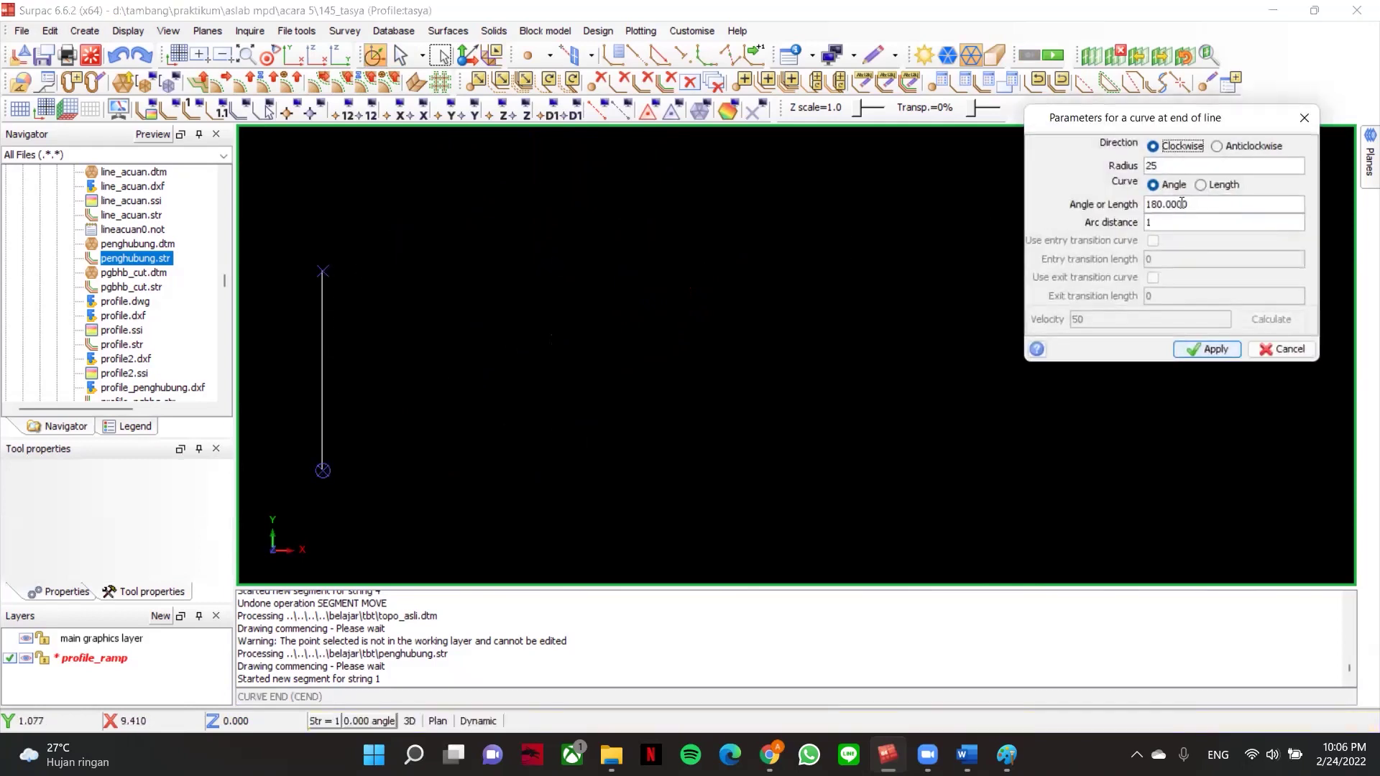
pyautogui.click(1195, 172)
pyautogui.write('3')
pyautogui.click(1211, 350)
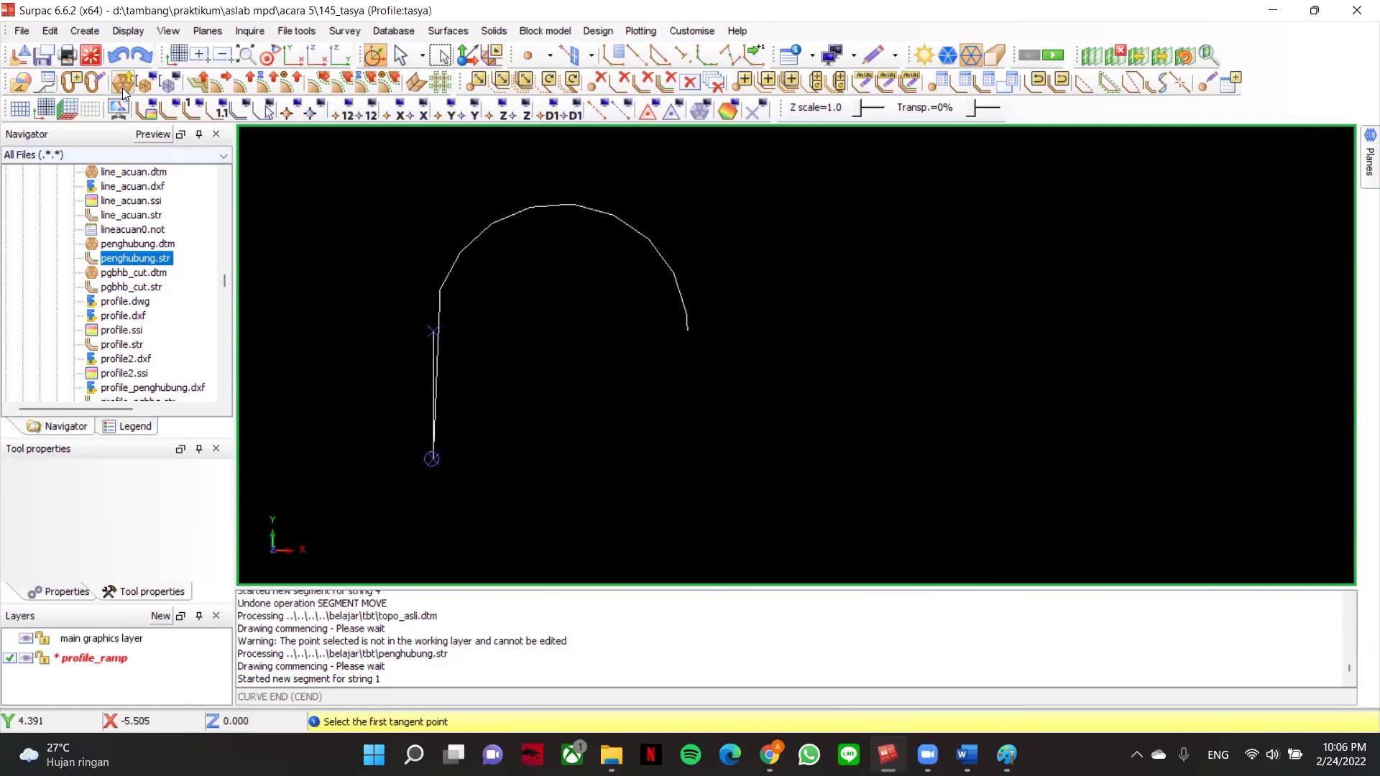
pyautogui.click(120, 56)
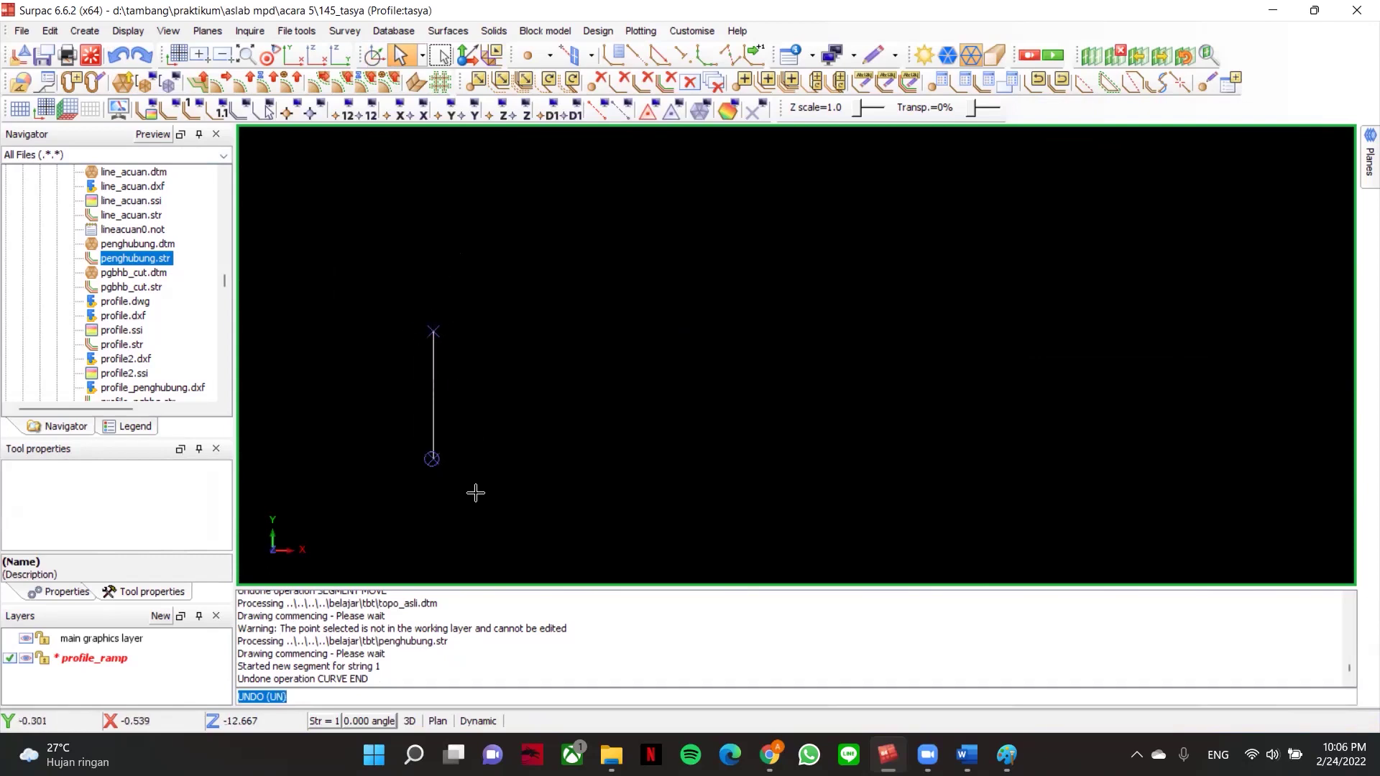
# - Undo the digitised vertical line in the profile_ramp layer
pyautogui.click(804, 56)
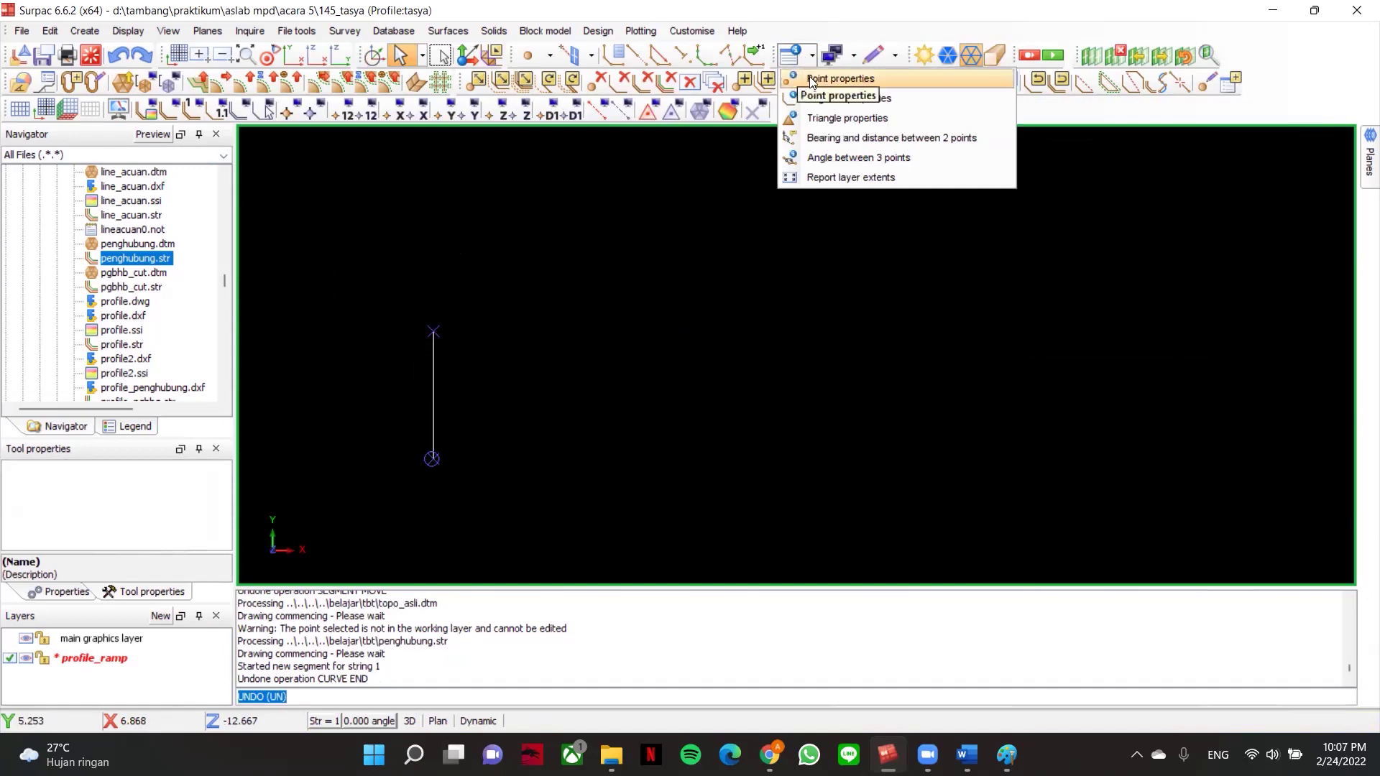
pyautogui.click(1196, 112)
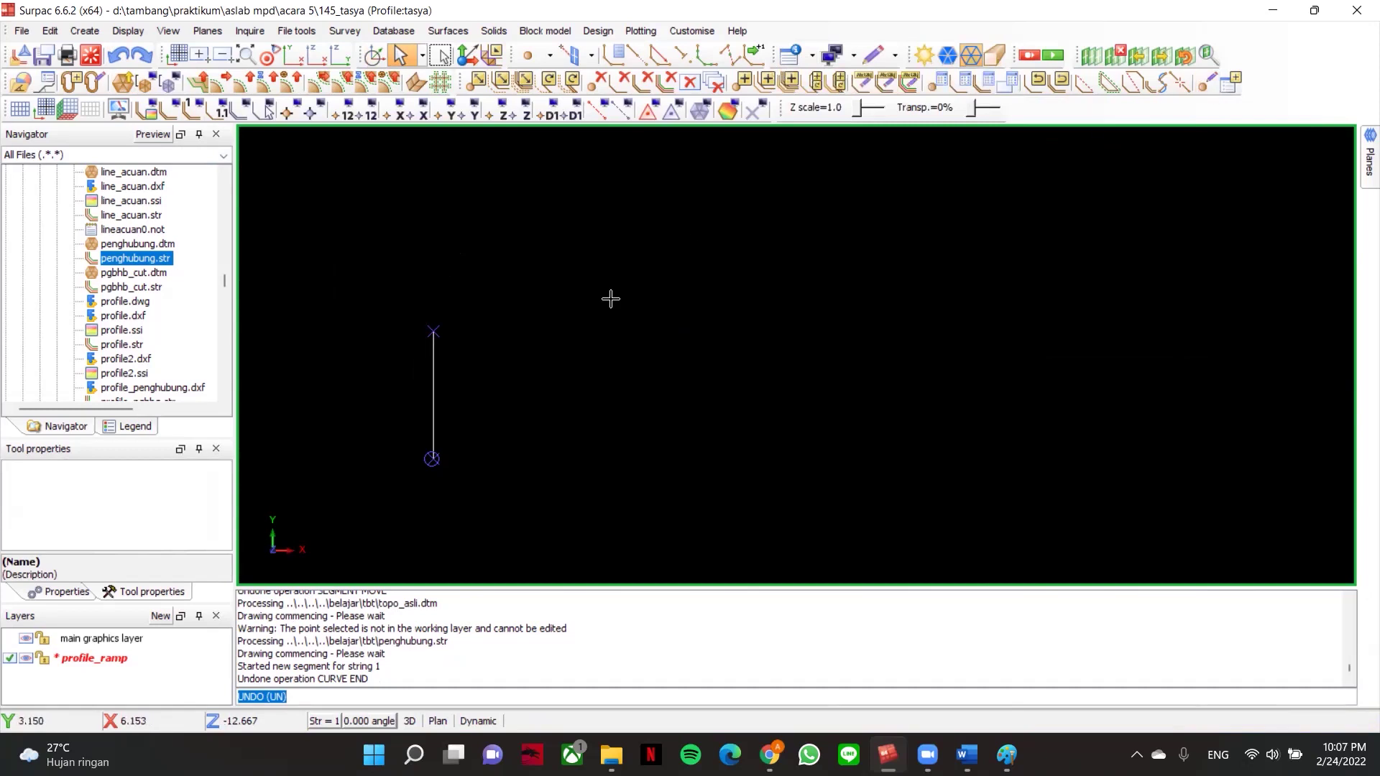
pyautogui.click(599, 81)
pyautogui.press('Escape')
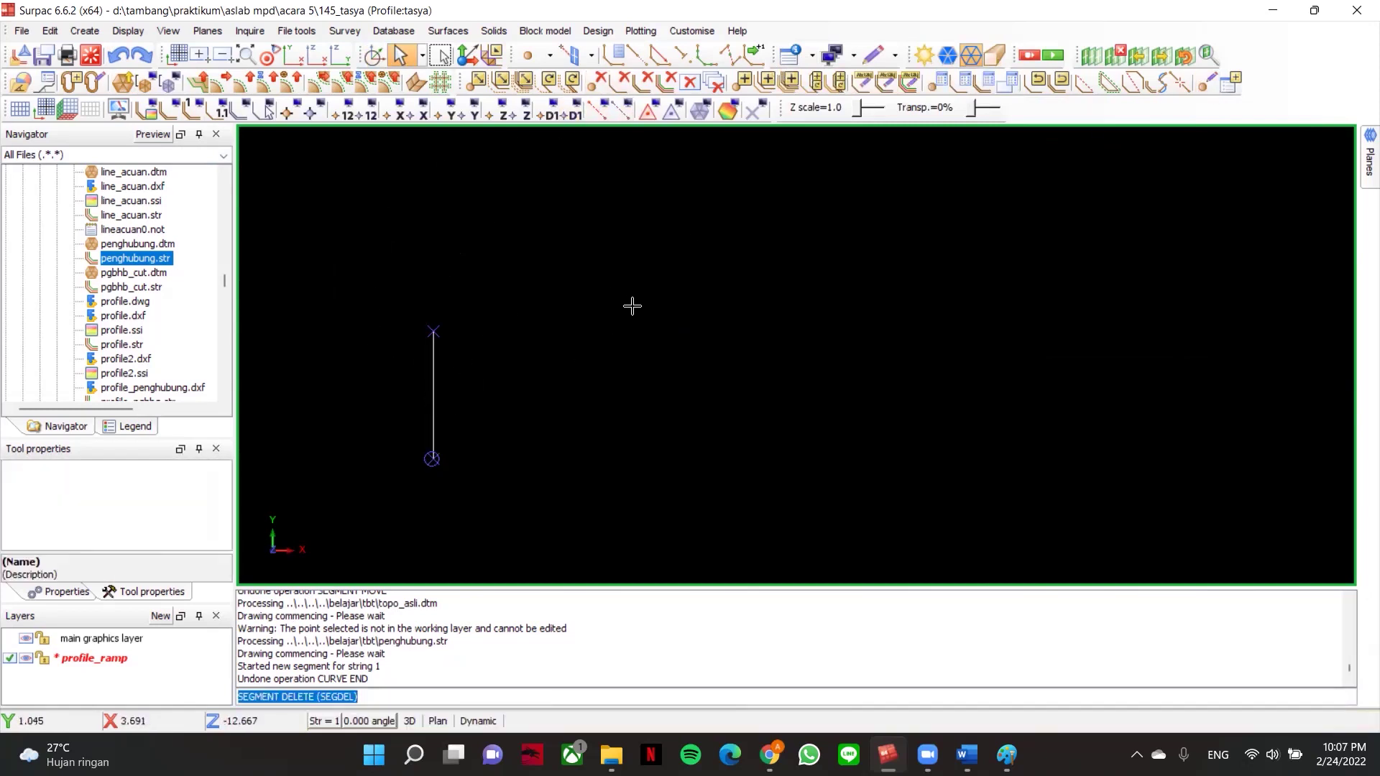
pyautogui.click(119, 56)
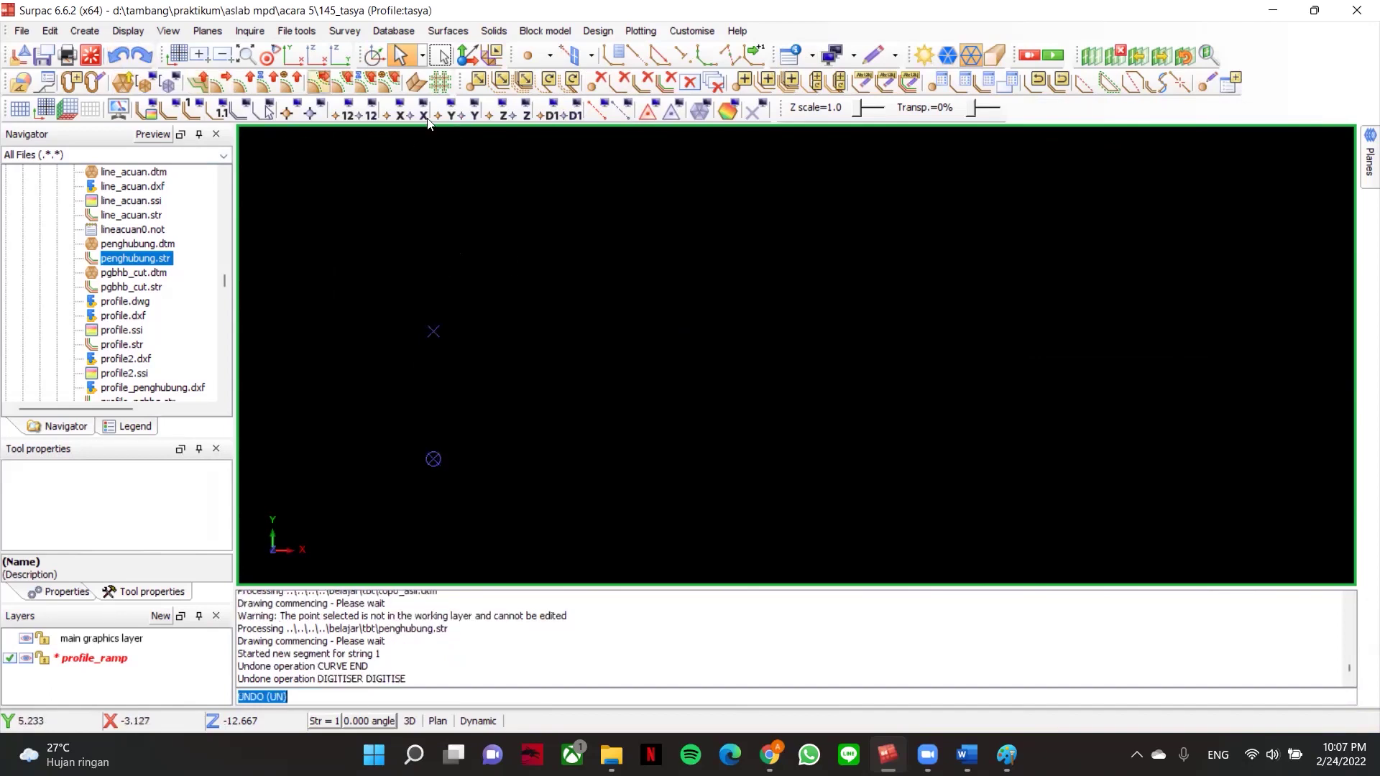
# - Start a new segment and digitise the profile's left wall upwards from its base, 3 long at 0°, using drafting mode
pyautogui.click(751, 54)
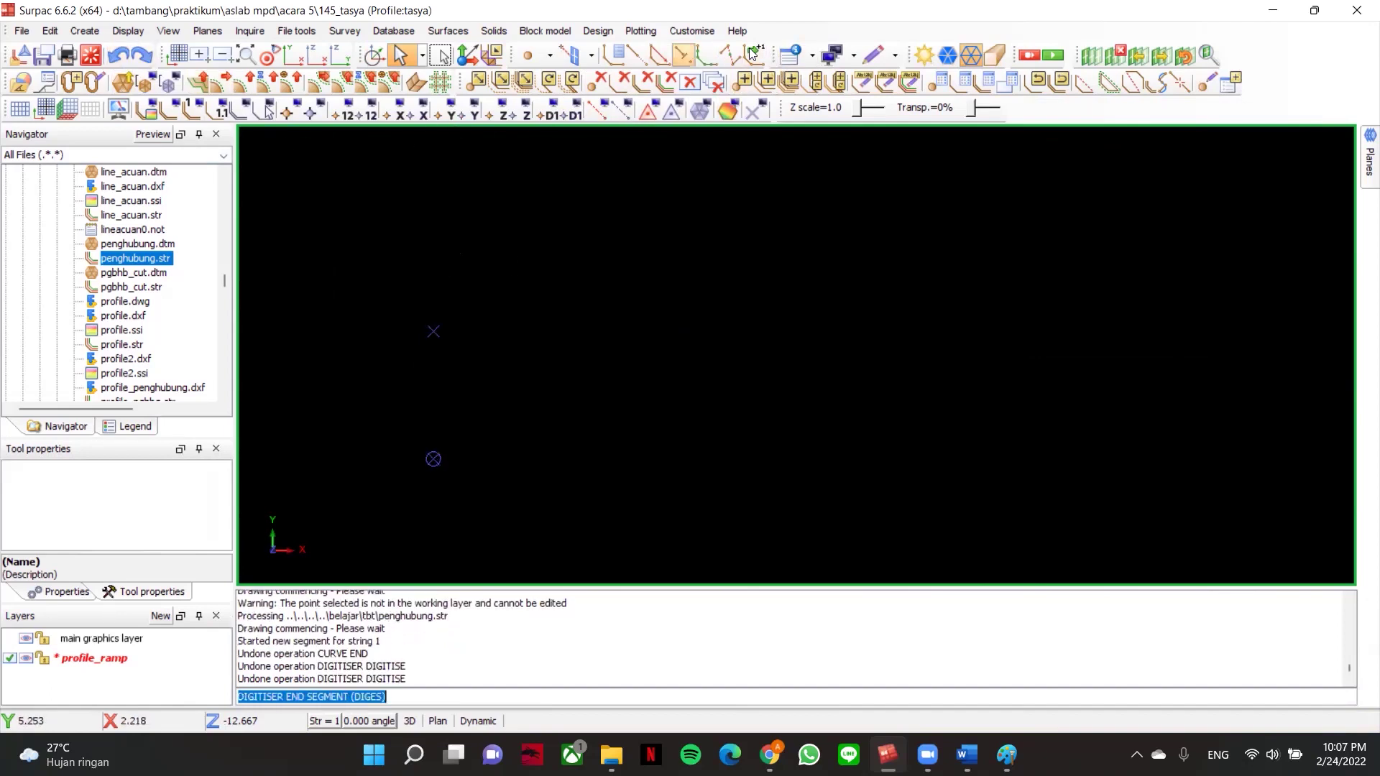
pyautogui.rightClick(491, 308)
pyautogui.click(527, 387)
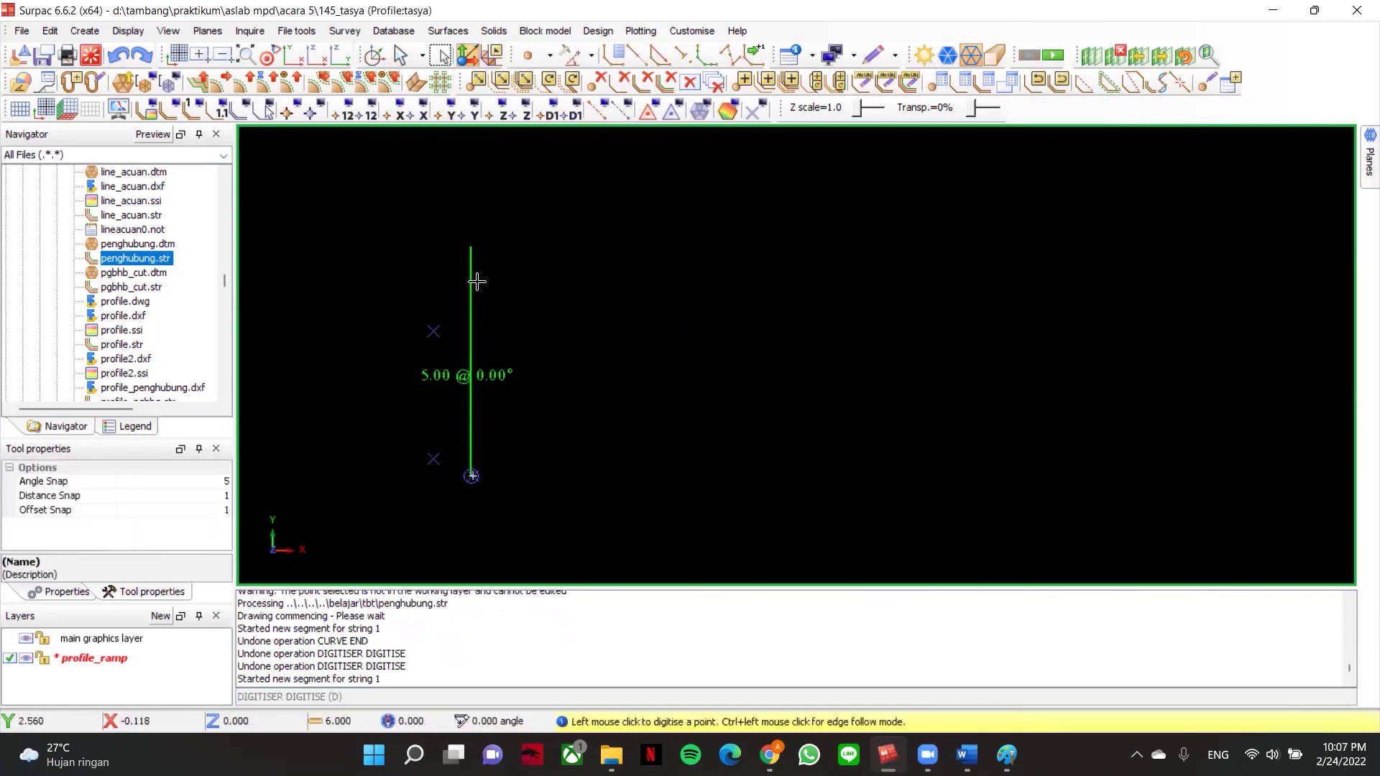
pyautogui.click(473, 348)
pyautogui.press('Escape')
# - Add a clockwise 180° curve of radius 3 at the upper end of the left wall to form the arched roof
pyautogui.moveTo(592, 342); pyautogui.dragTo(502, 336, button='middle')
pyautogui.hotkey('alt', 'c')
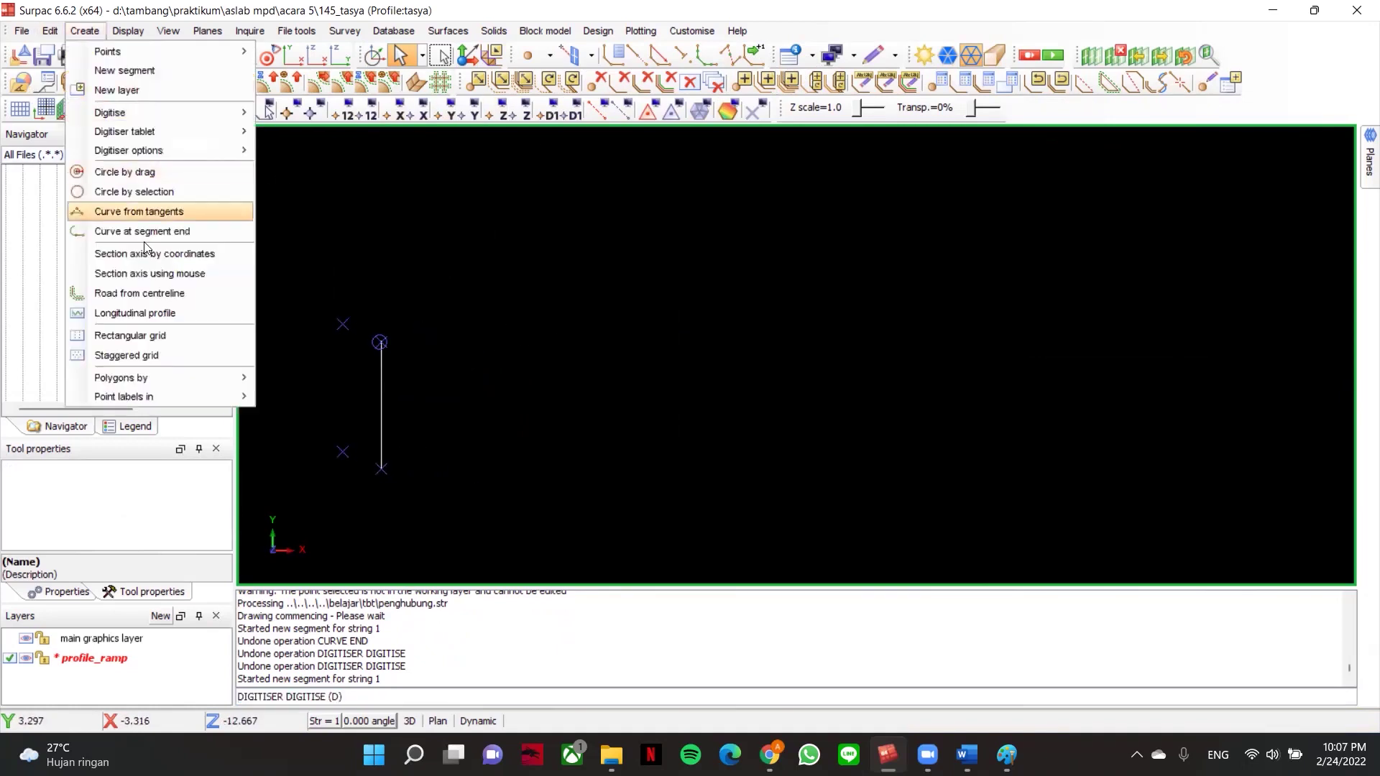
pyautogui.click(143, 208)
pyautogui.click(378, 471)
pyautogui.click(382, 341)
pyautogui.click(1207, 349)
pyautogui.scroll(-2, 630, 331)
pyautogui.scroll(1, 622, 313)
pyautogui.moveTo(609, 302)
pyautogui.mouseDown(button='middle')
pyautogui.moveTo(767, 320)
pyautogui.moveTo(758, 337)
pyautogui.mouseUp(button='middle')
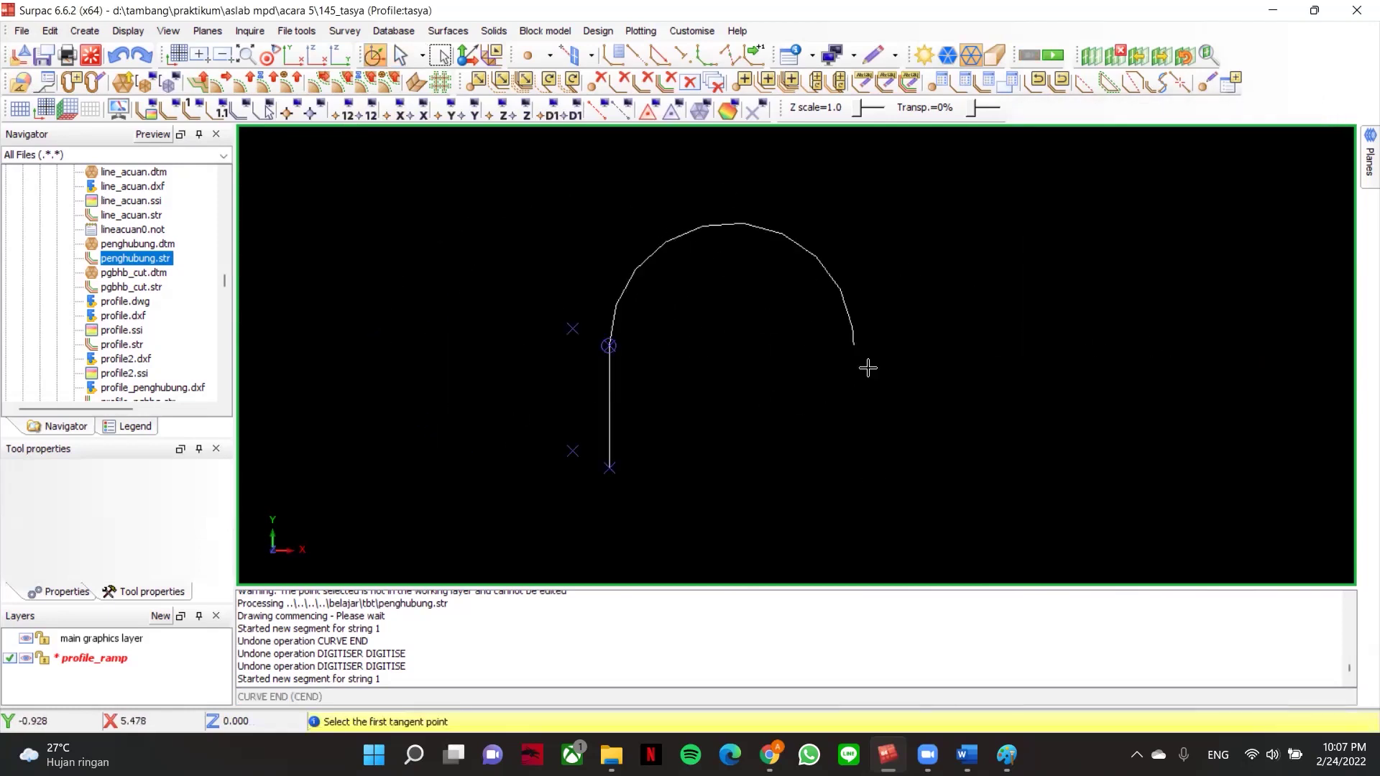
pyautogui.moveTo(881, 357)
pyautogui.mouseDown(button='middle')
pyautogui.moveTo(851, 345)
pyautogui.moveTo(785, 354)
pyautogui.mouseUp(button='middle')
pyautogui.scroll(1, 782, 338)
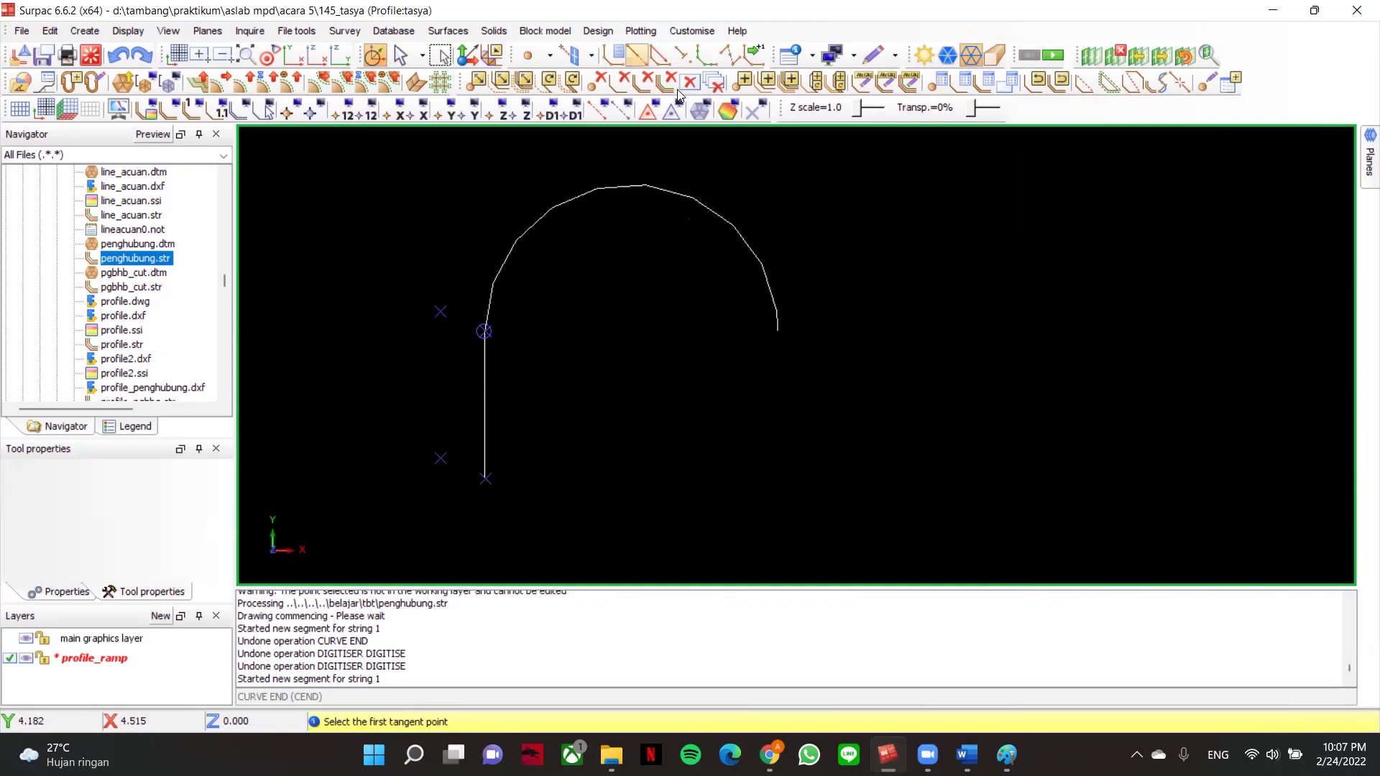
pyautogui.click(637, 56)
pyautogui.rightClick(782, 440)
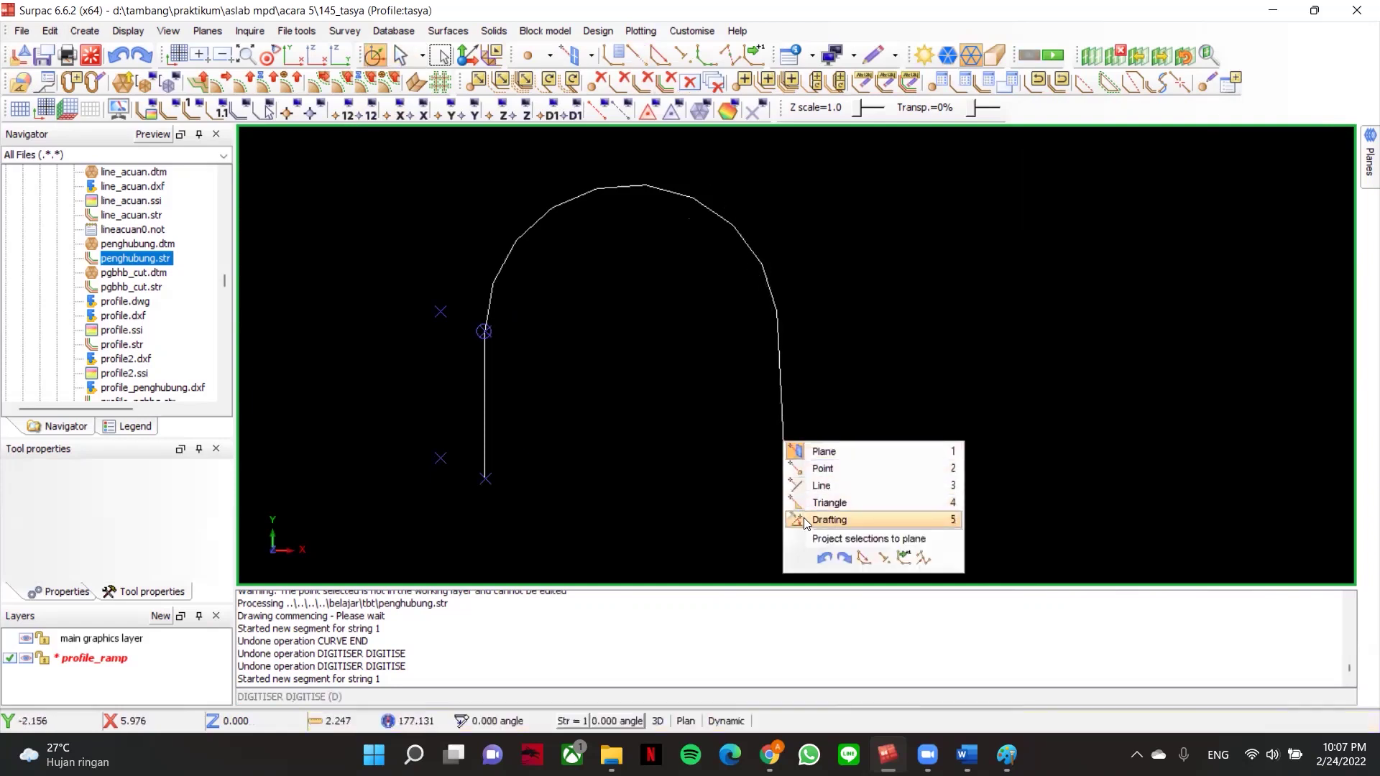
pyautogui.click(803, 519)
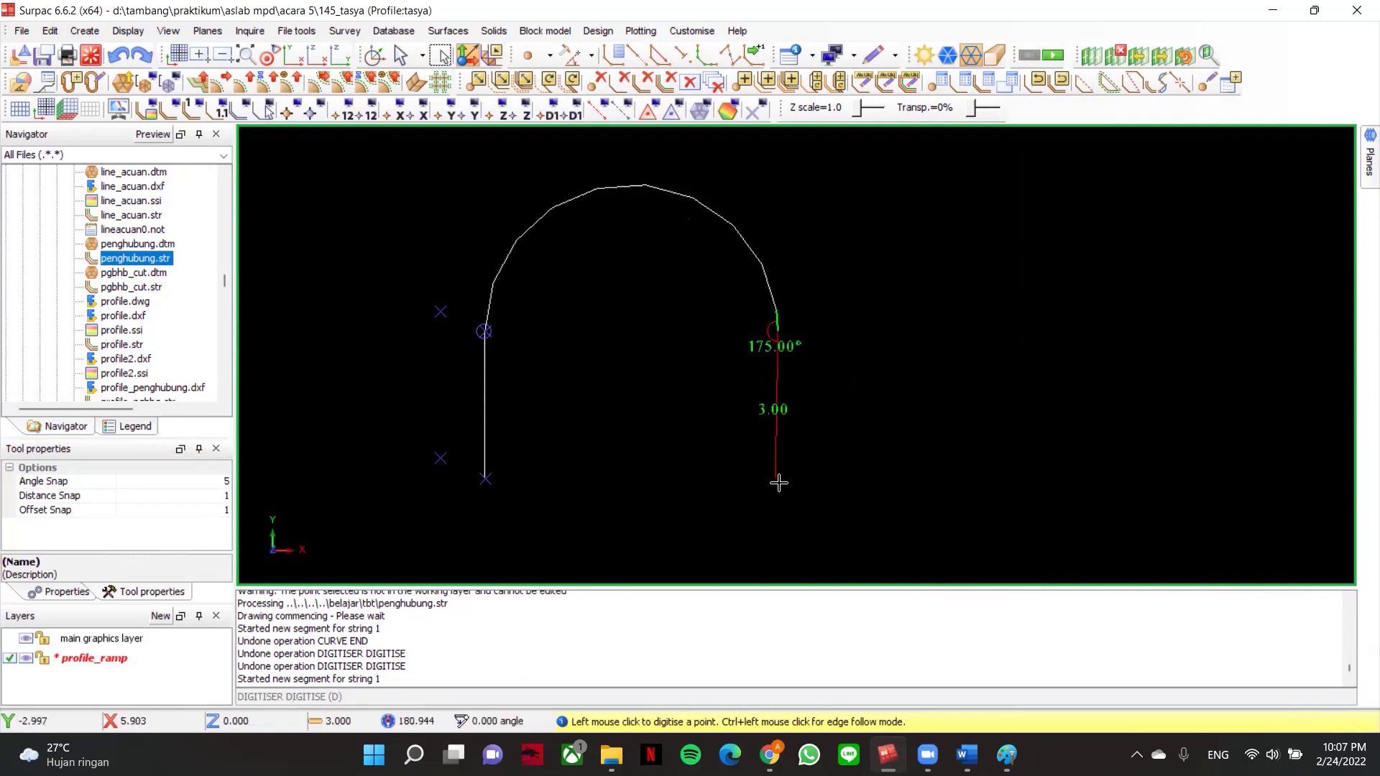
pyautogui.press('Escape')
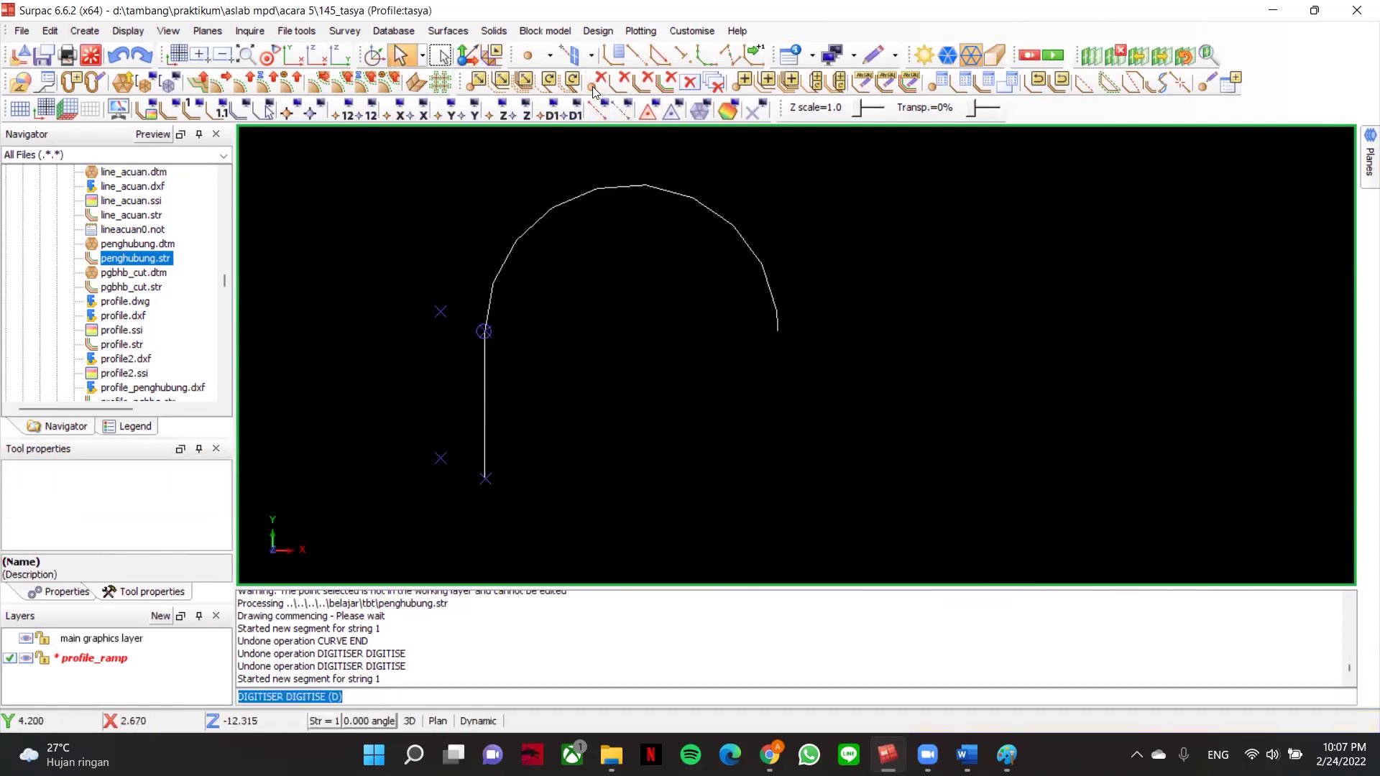
# - Digitise the profile's missing right wall 3 m straight down from the arch's open end, starting as a new segment
pyautogui.scroll(2, 790, 331)
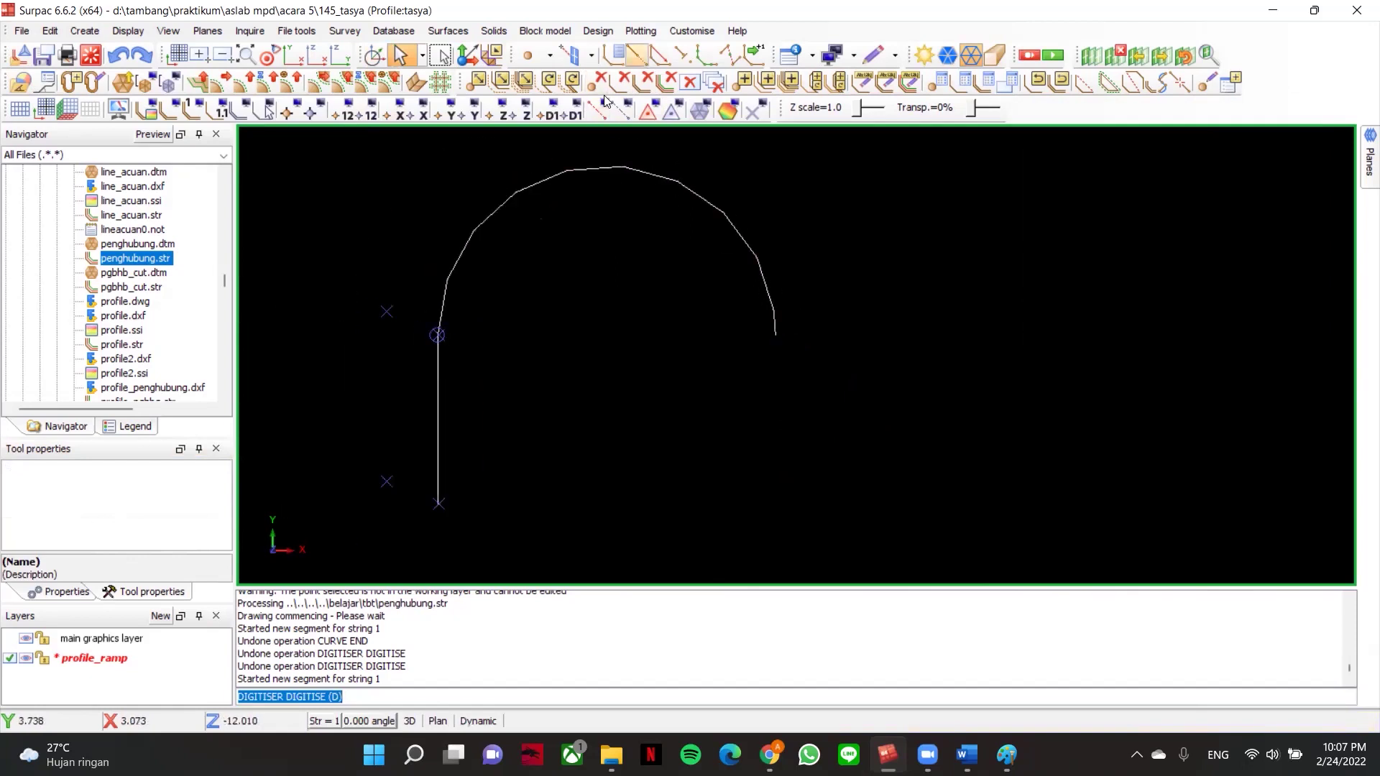
pyautogui.press('Return')
pyautogui.rightClick(790, 332)
pyautogui.click(838, 394)
pyautogui.rightClick(777, 347)
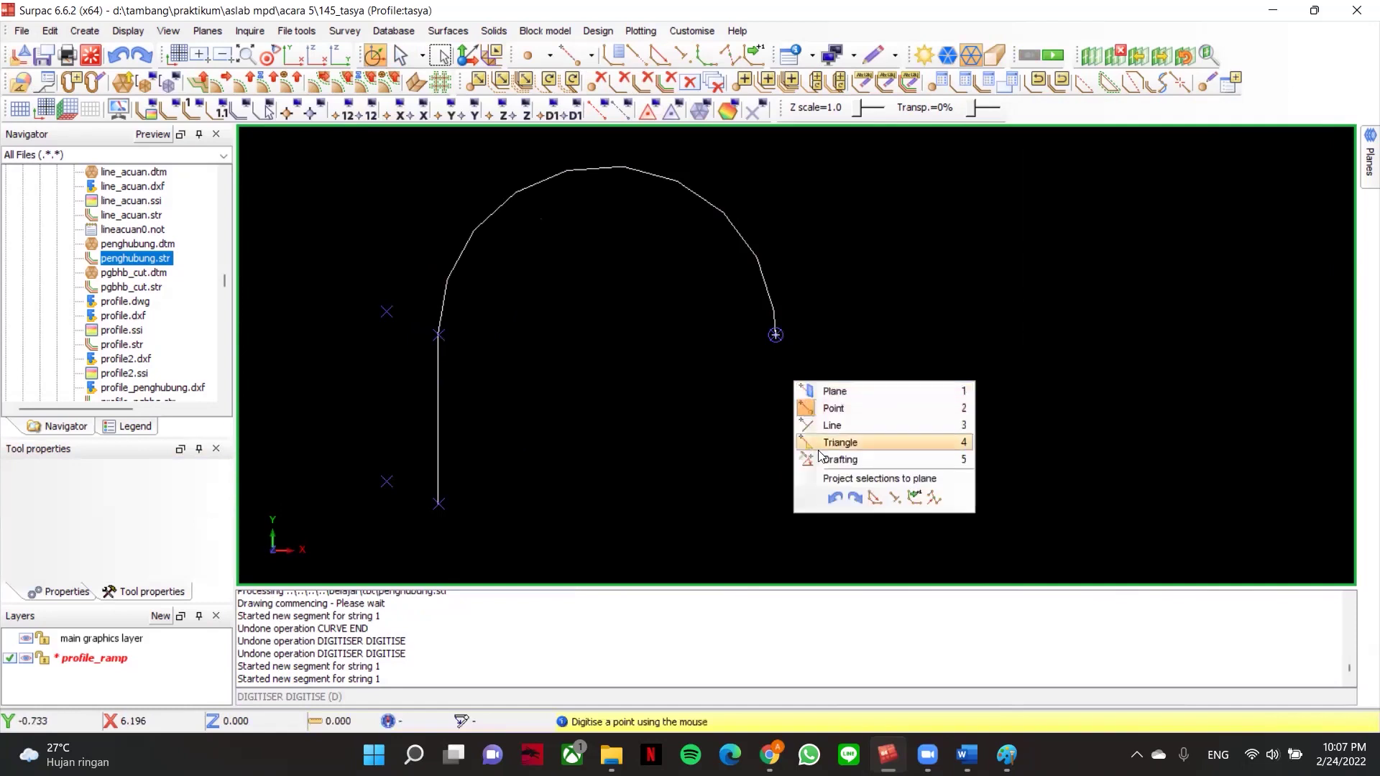
pyautogui.click(826, 458)
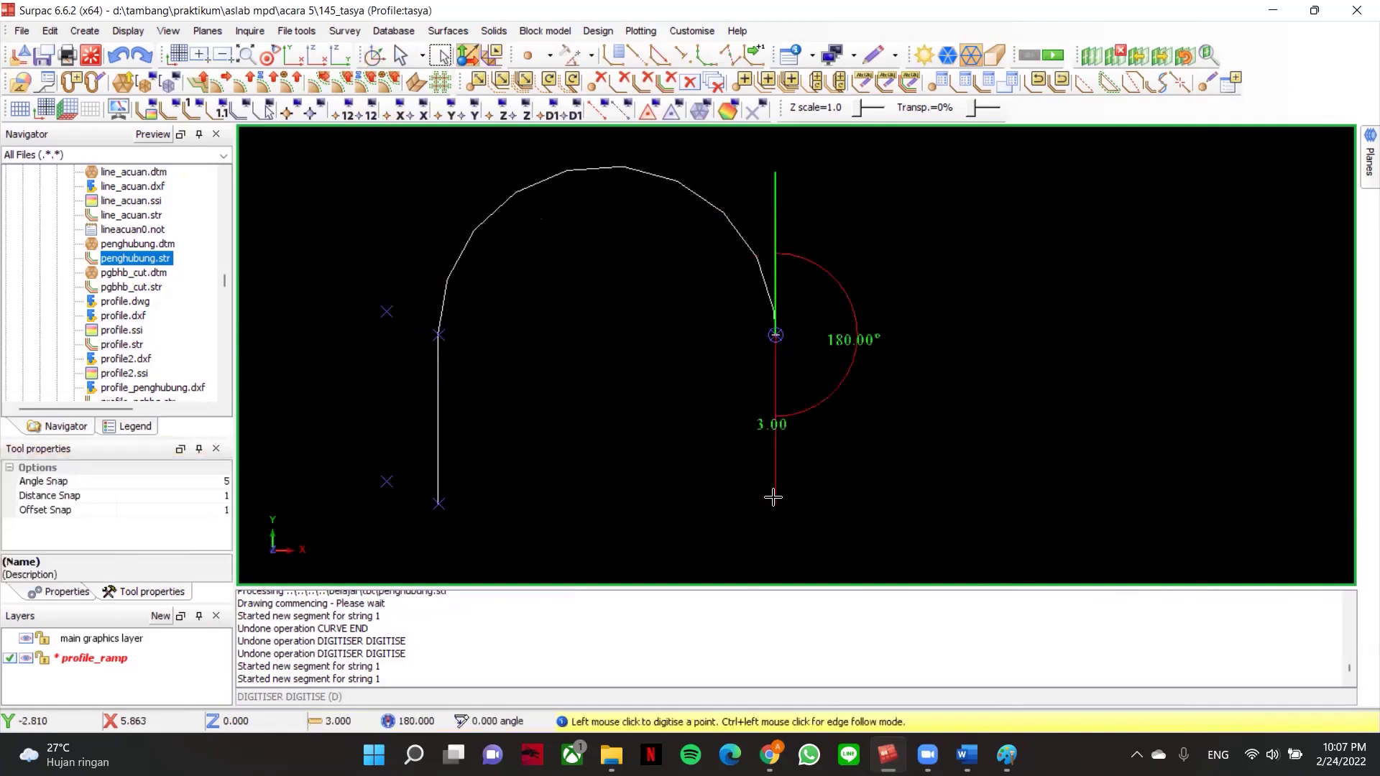
pyautogui.click(774, 502)
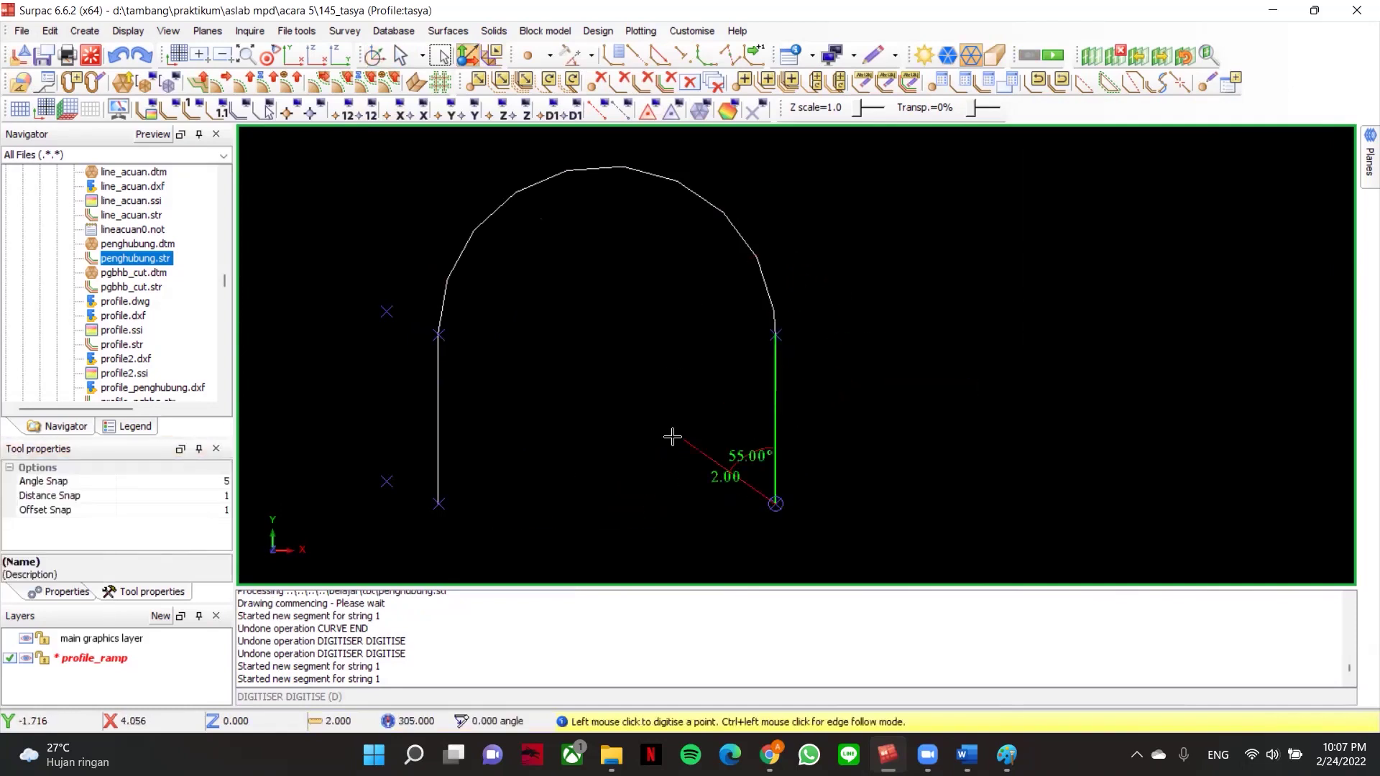
pyautogui.press('Escape')
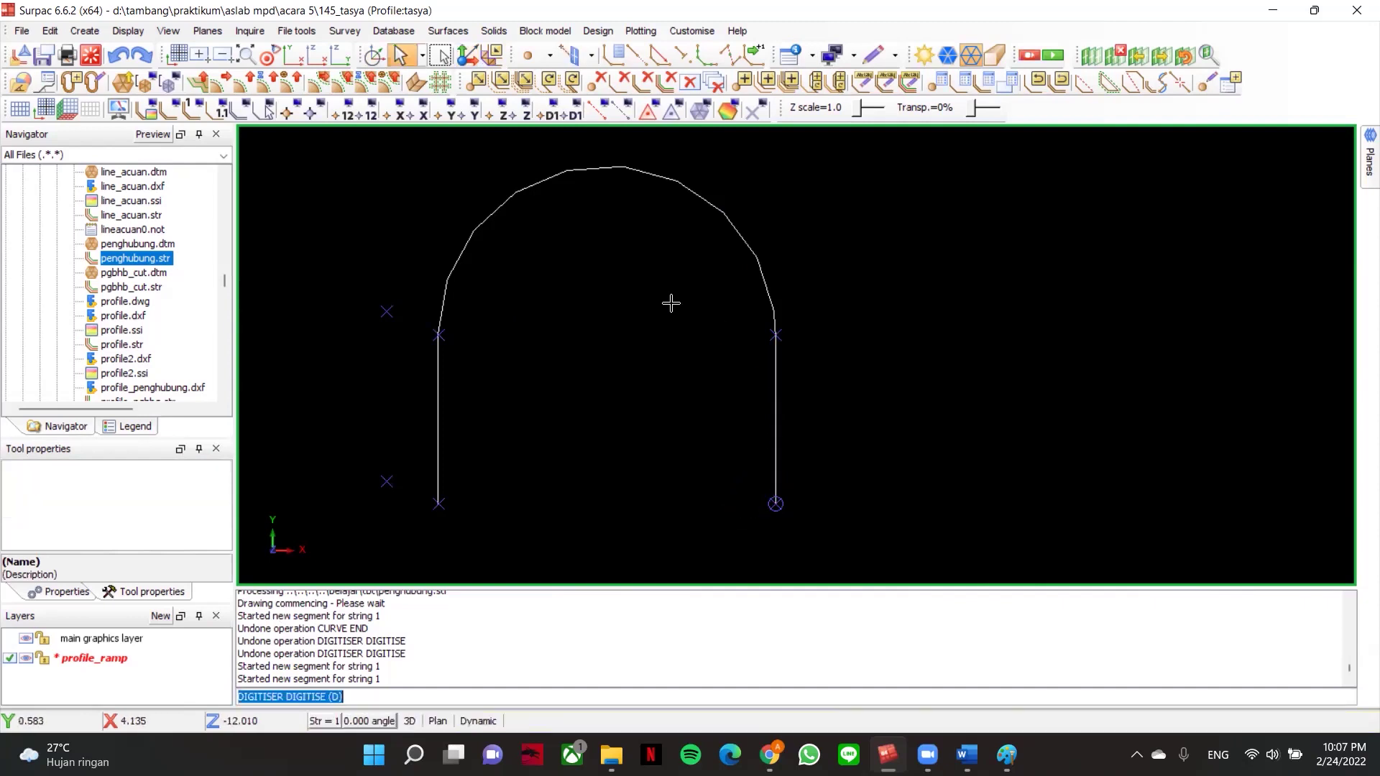
# - Join the right wall segment to the arch so the profile forms one continuous segment, and check it by selecting the profile
pyautogui.click(1134, 84)
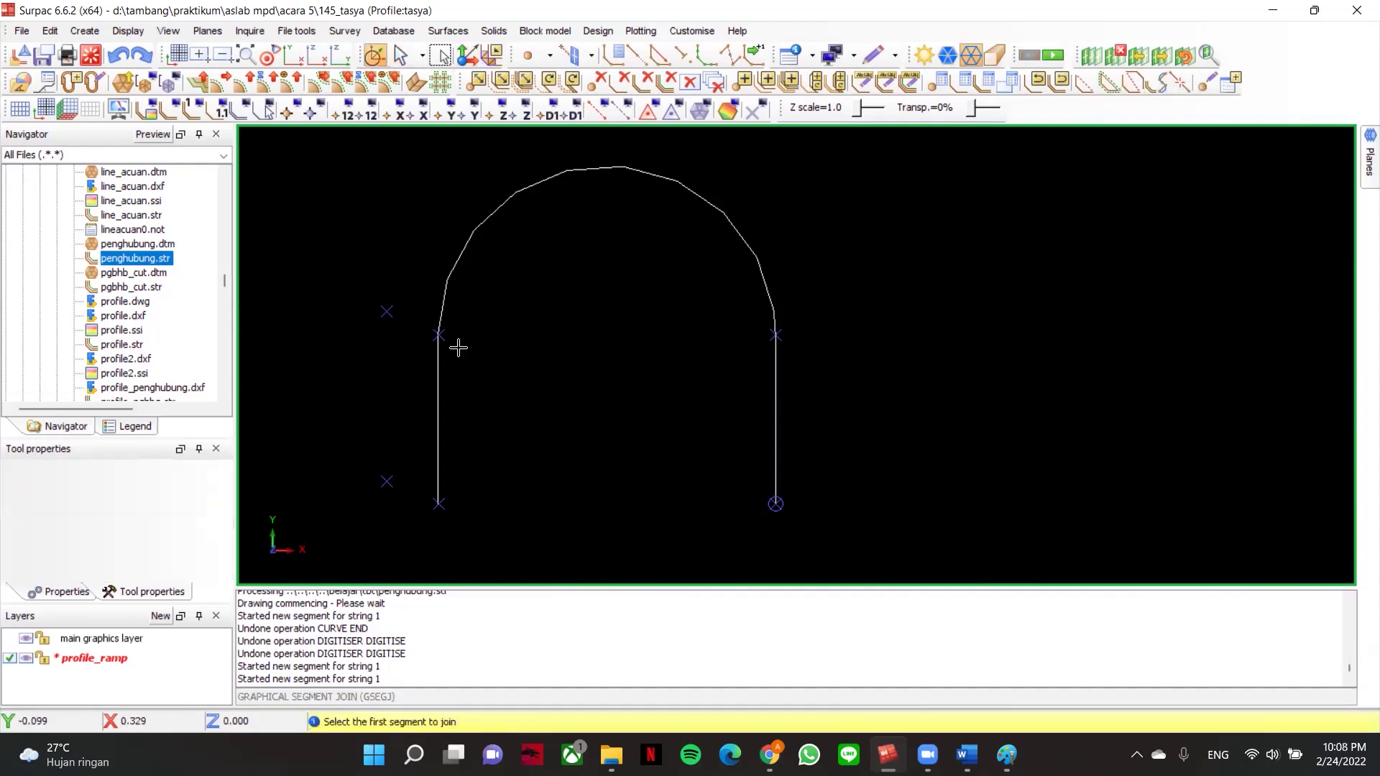
pyautogui.click(781, 348)
pyautogui.click(773, 371)
pyautogui.press('Escape')
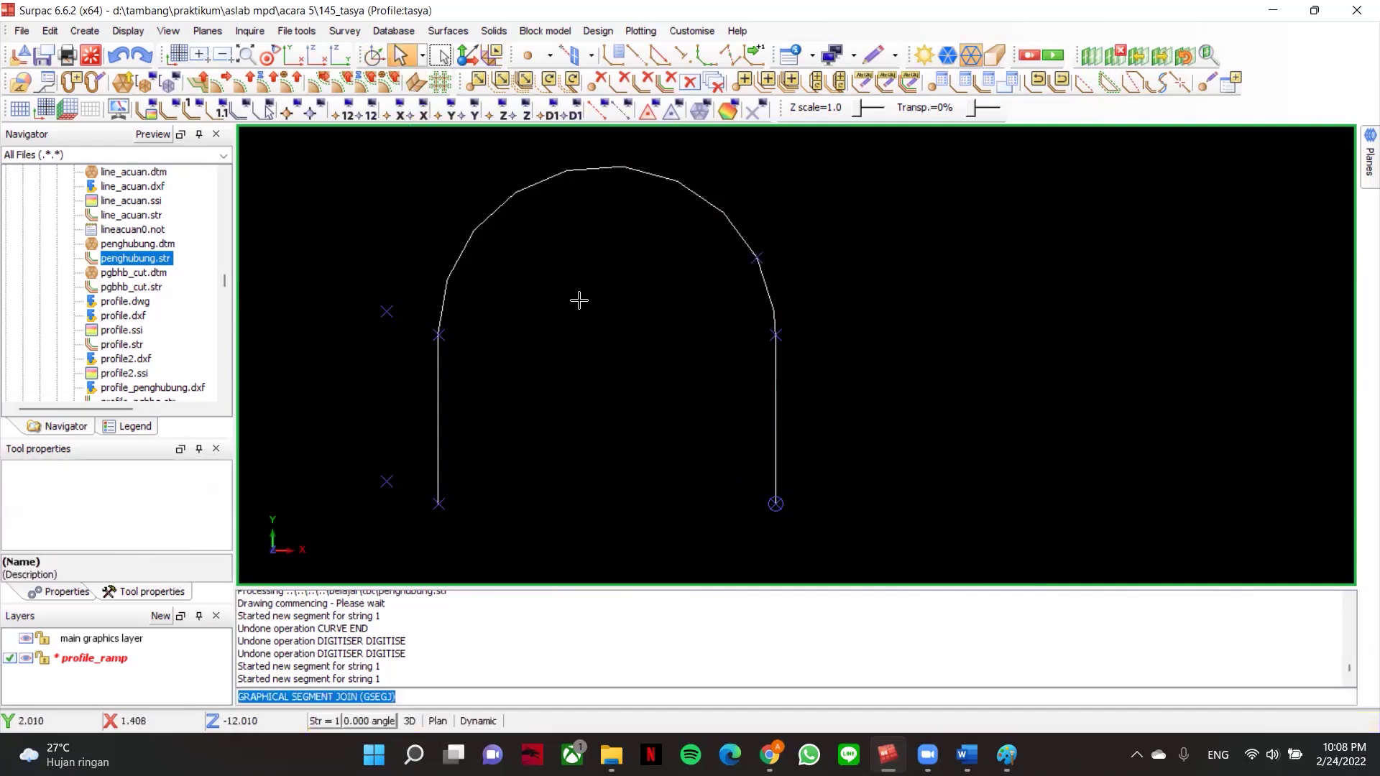
pyautogui.click(758, 273)
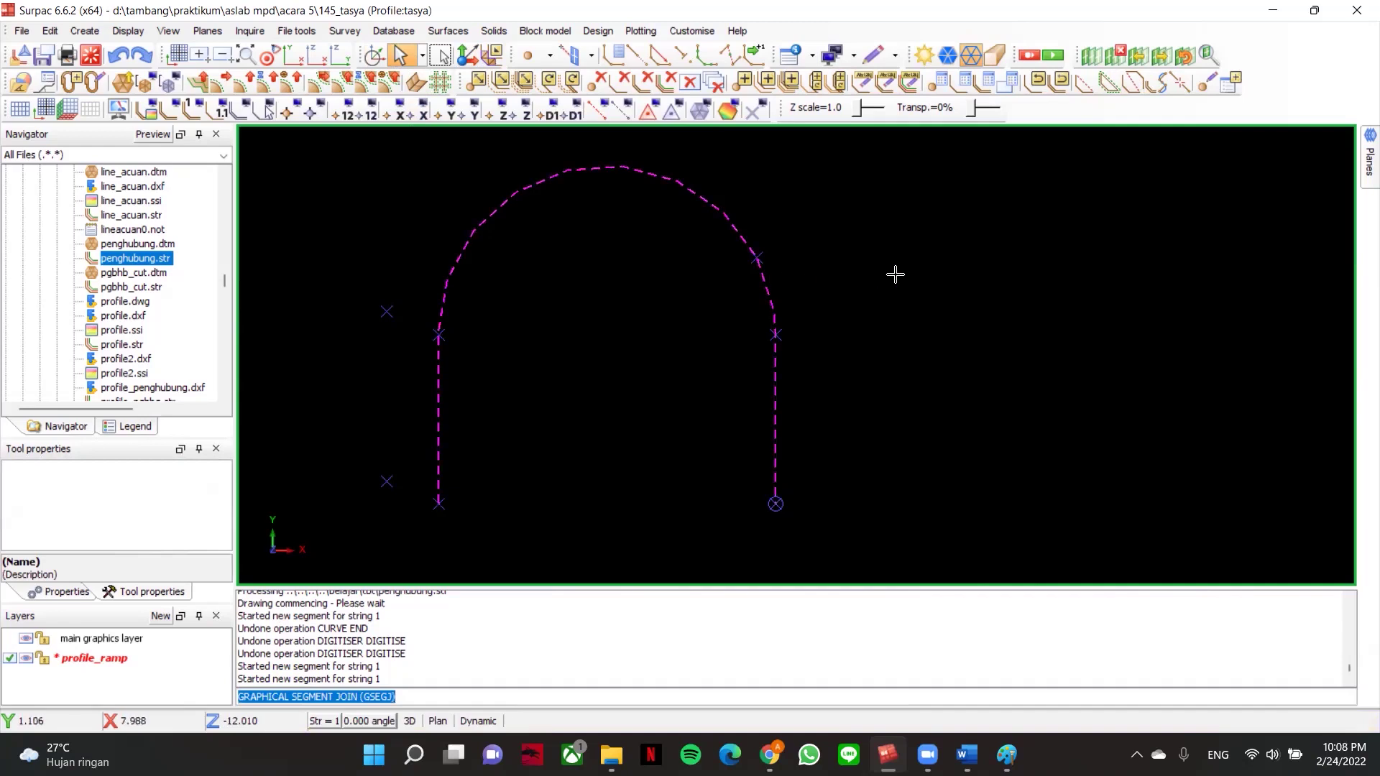
pyautogui.press('Escape')
# - Close the profile segment with a straight floor line between the lower ends of the two walls
pyautogui.click(1083, 82)
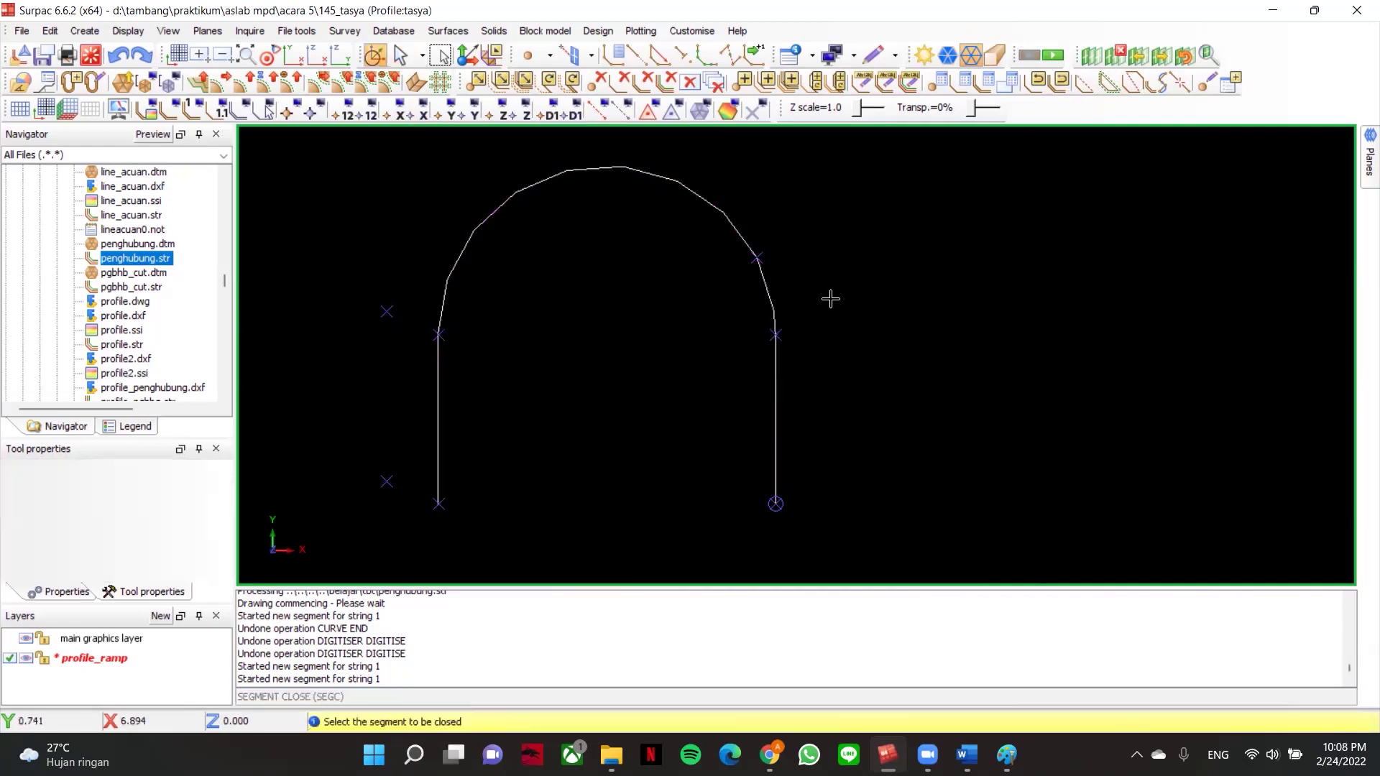
pyautogui.click(775, 477)
pyautogui.scroll(-2, 834, 435)
pyautogui.scroll(-1, 794, 343)
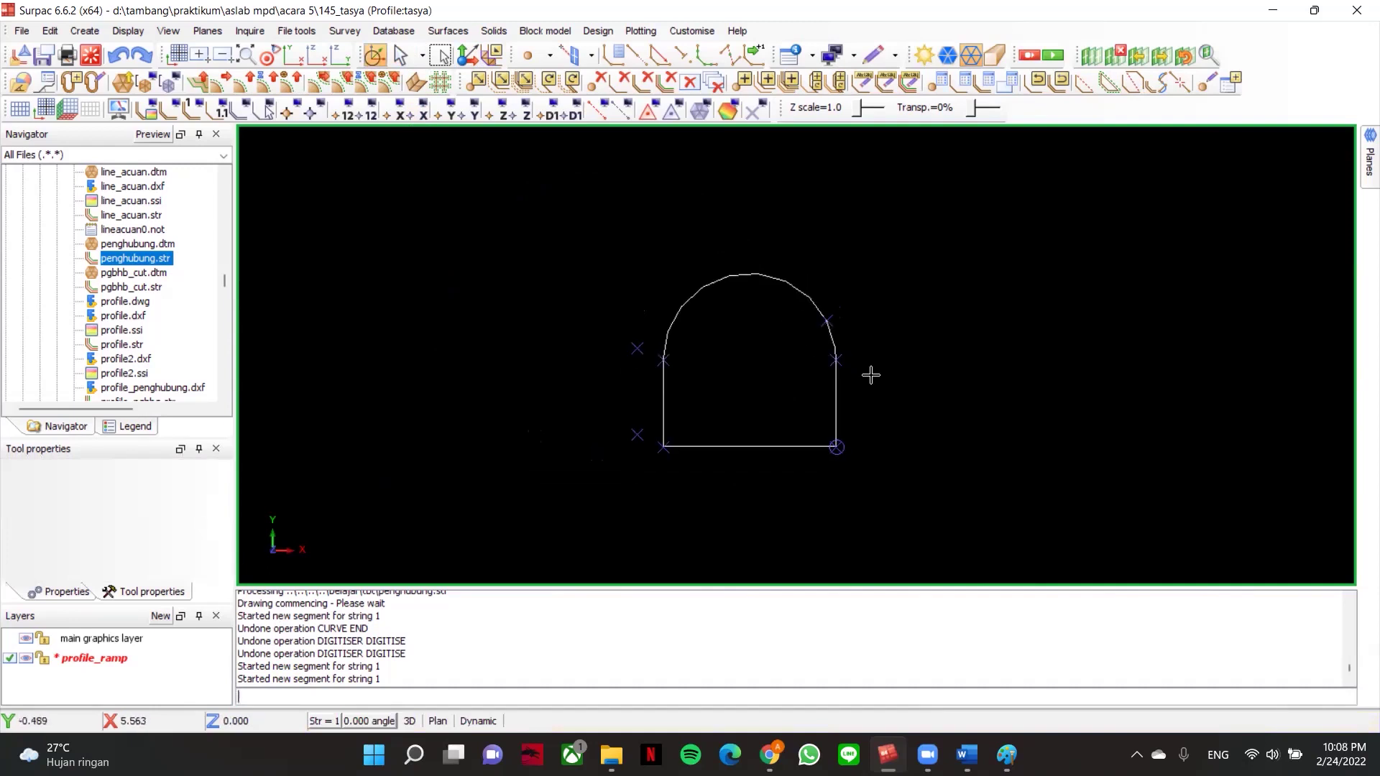
pyautogui.scroll(2, 831, 357)
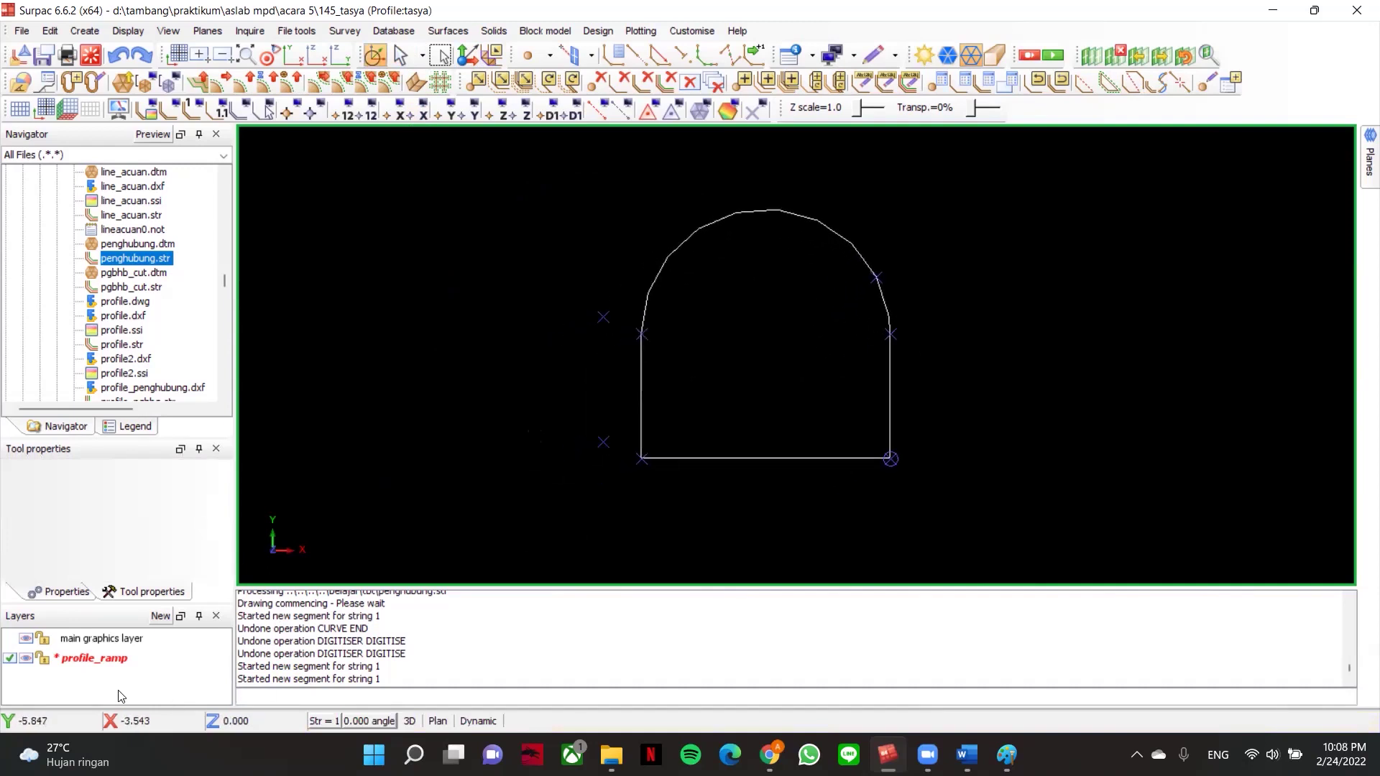
# - Save the profile_ramp layer as the string file profile_ramp.str
pyautogui.rightClick(108, 658)
pyautogui.click(176, 701)
pyautogui.click(1257, 370)
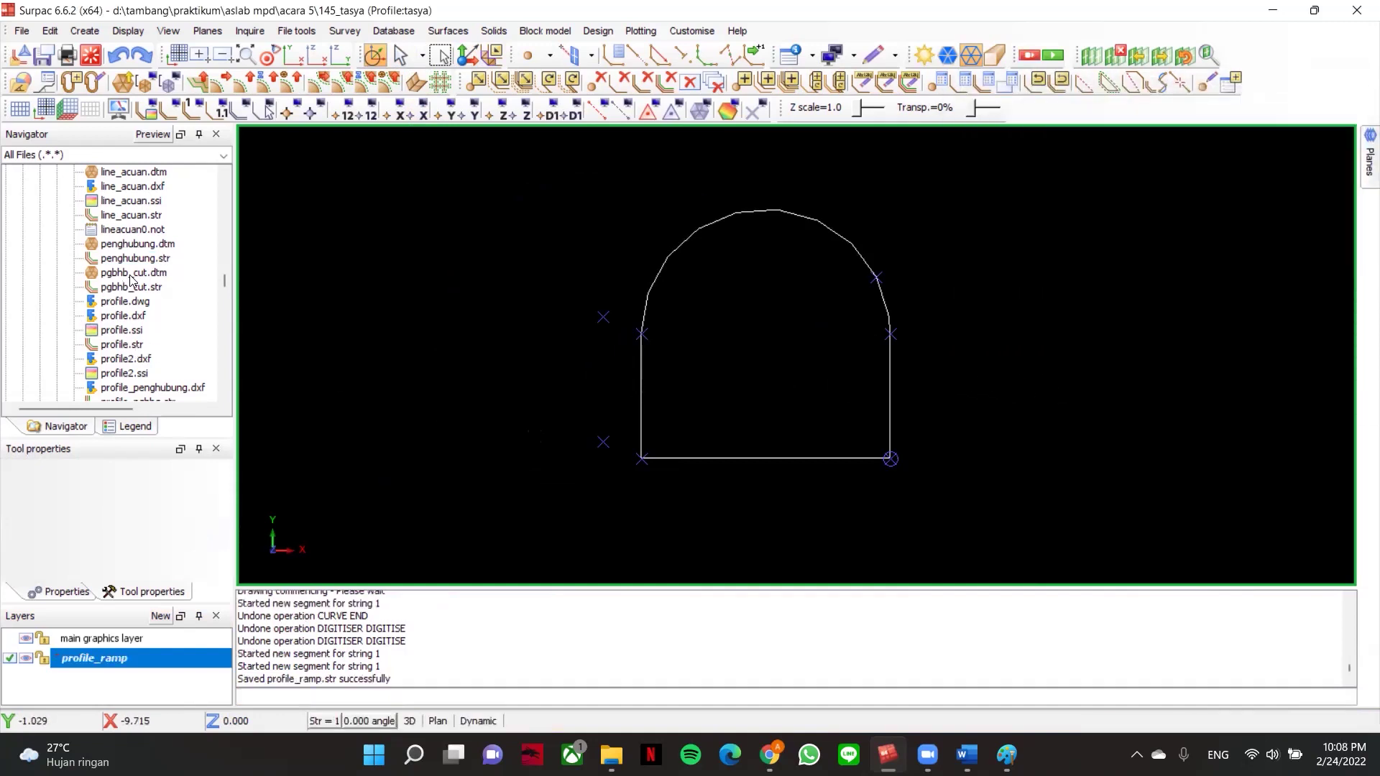
# - Load penghubung.str into graphics, and hide and delete the profile_ramp layer
pyautogui.moveTo(149, 248)
pyautogui.mouseDown()
pyautogui.moveTo(399, 253)
pyautogui.moveTo(138, 249)
pyautogui.moveTo(687, 274)
pyautogui.mouseUp()
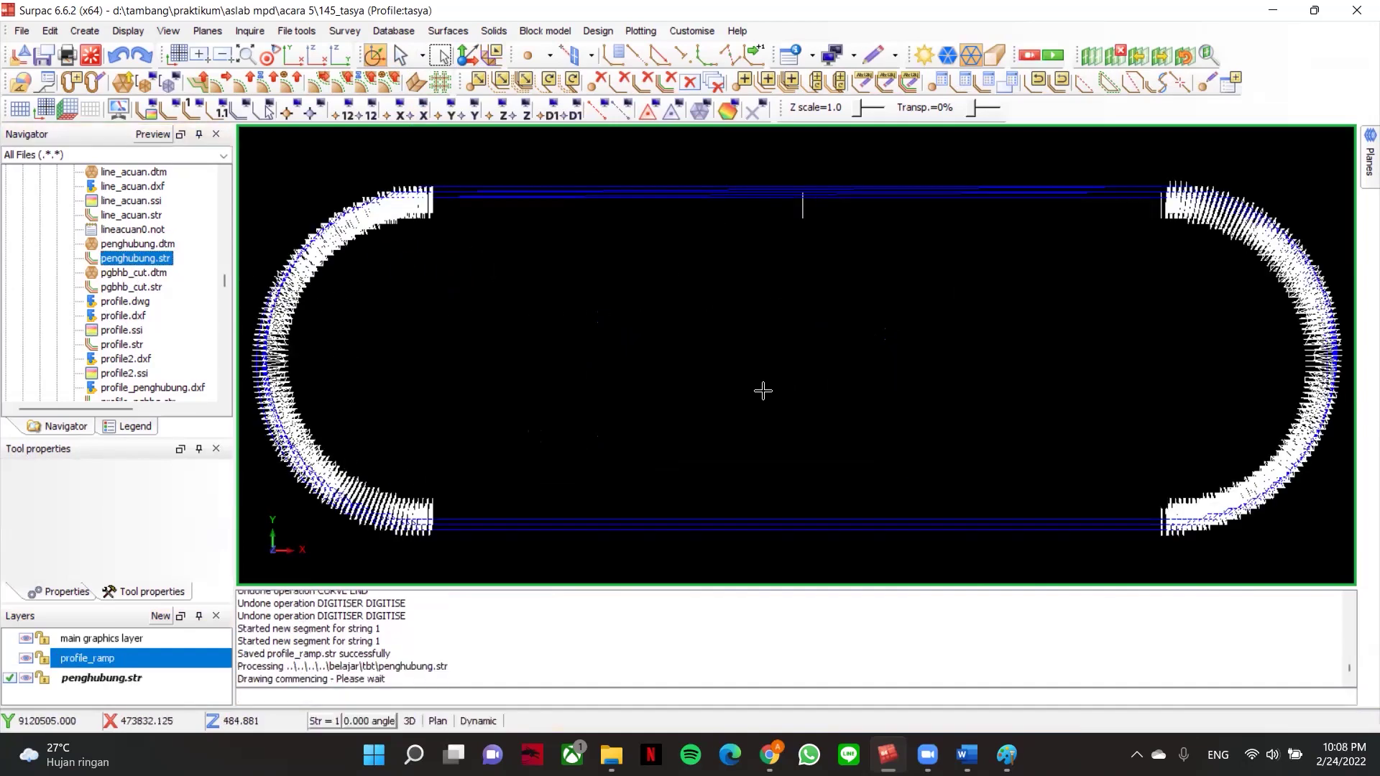
pyautogui.scroll(-3, 841, 270)
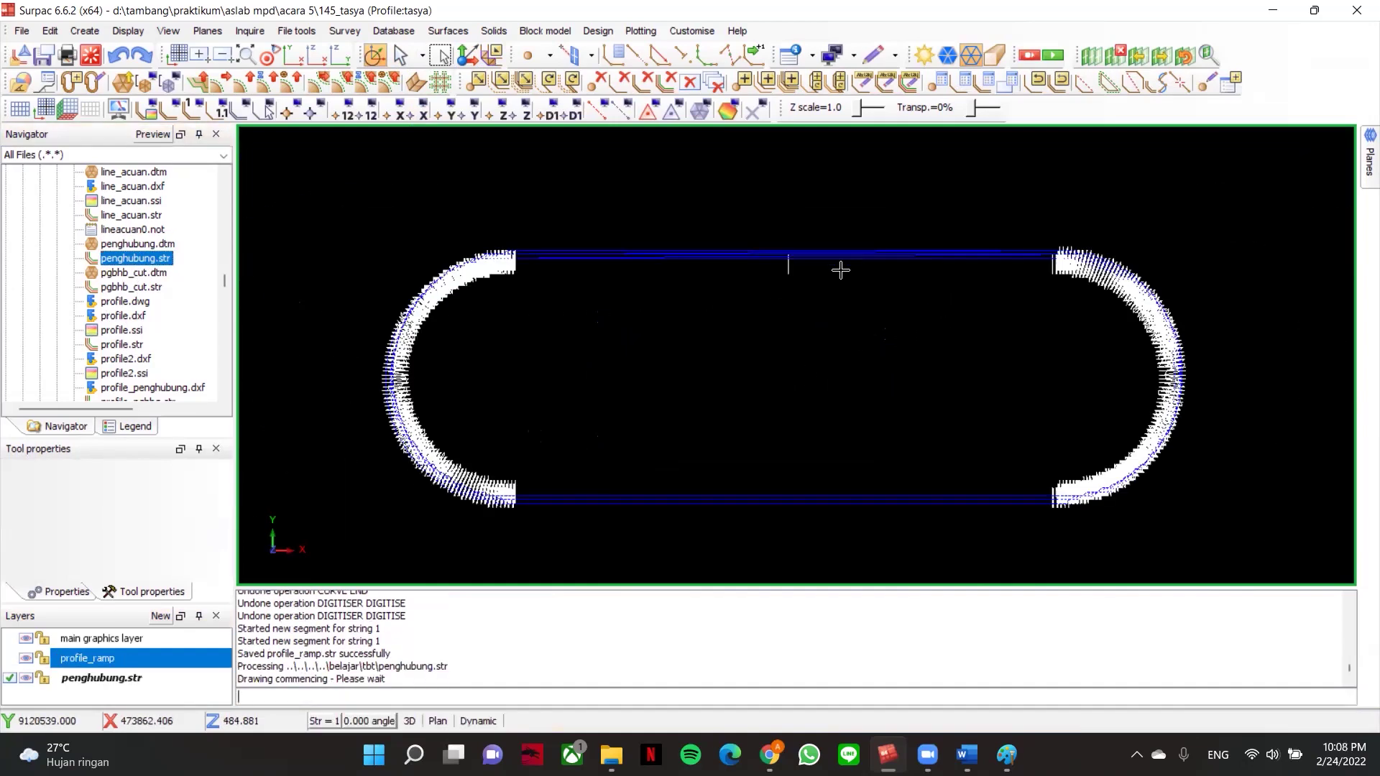
pyautogui.click(27, 659)
pyautogui.rightClick(75, 662)
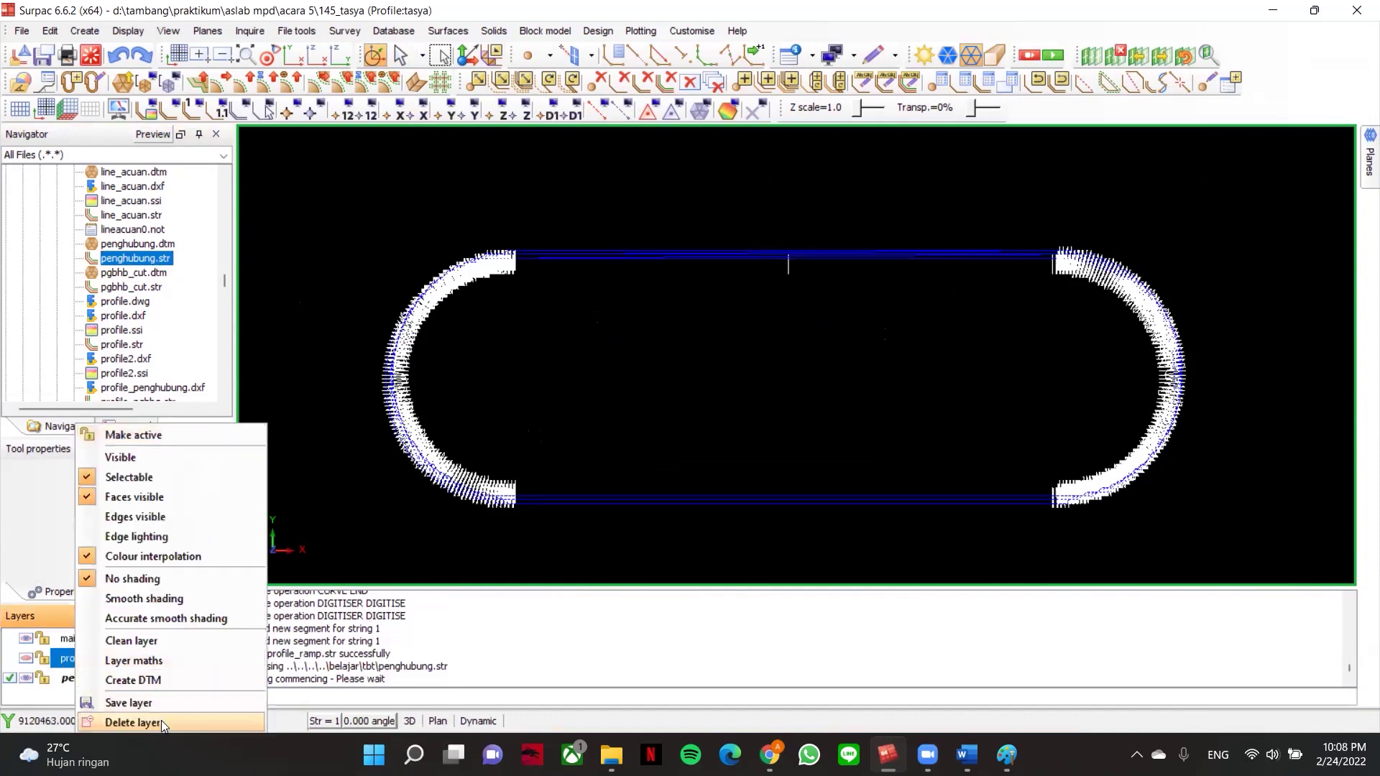
pyautogui.click(125, 722)
# - Start the underground triangulation using centre line and profile, and choose profile_ramp.str as the profile string file
pyautogui.click(640, 30)
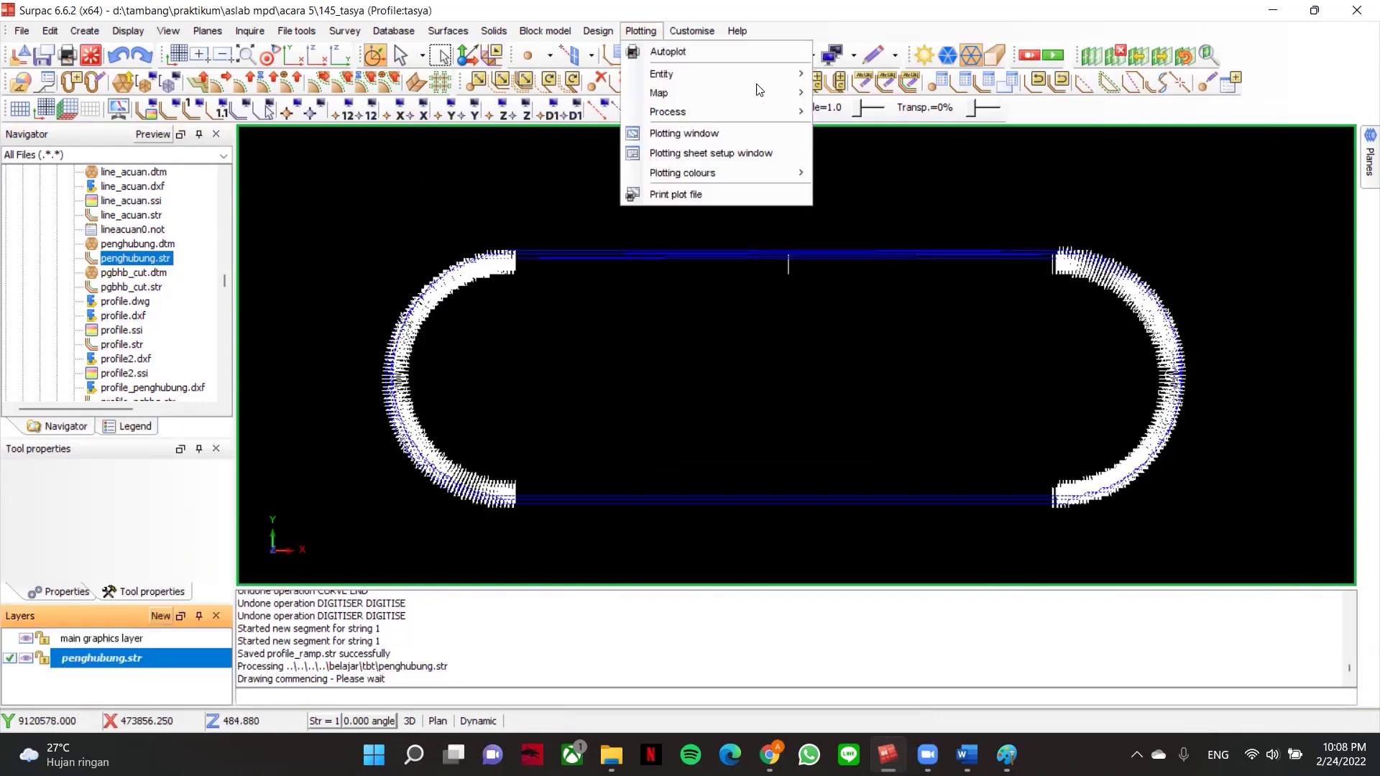
pyautogui.moveTo(598, 31)
pyautogui.moveTo(648, 208)
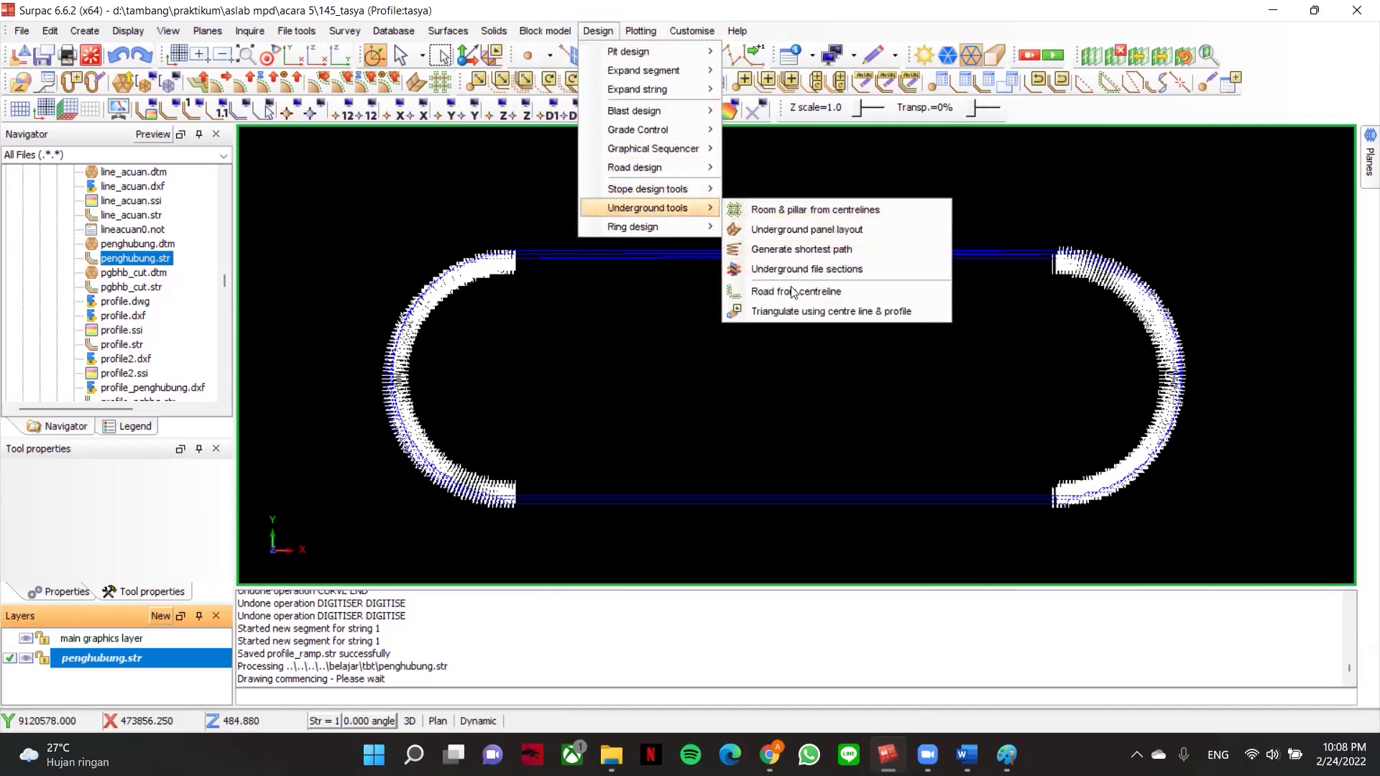
pyautogui.click(790, 311)
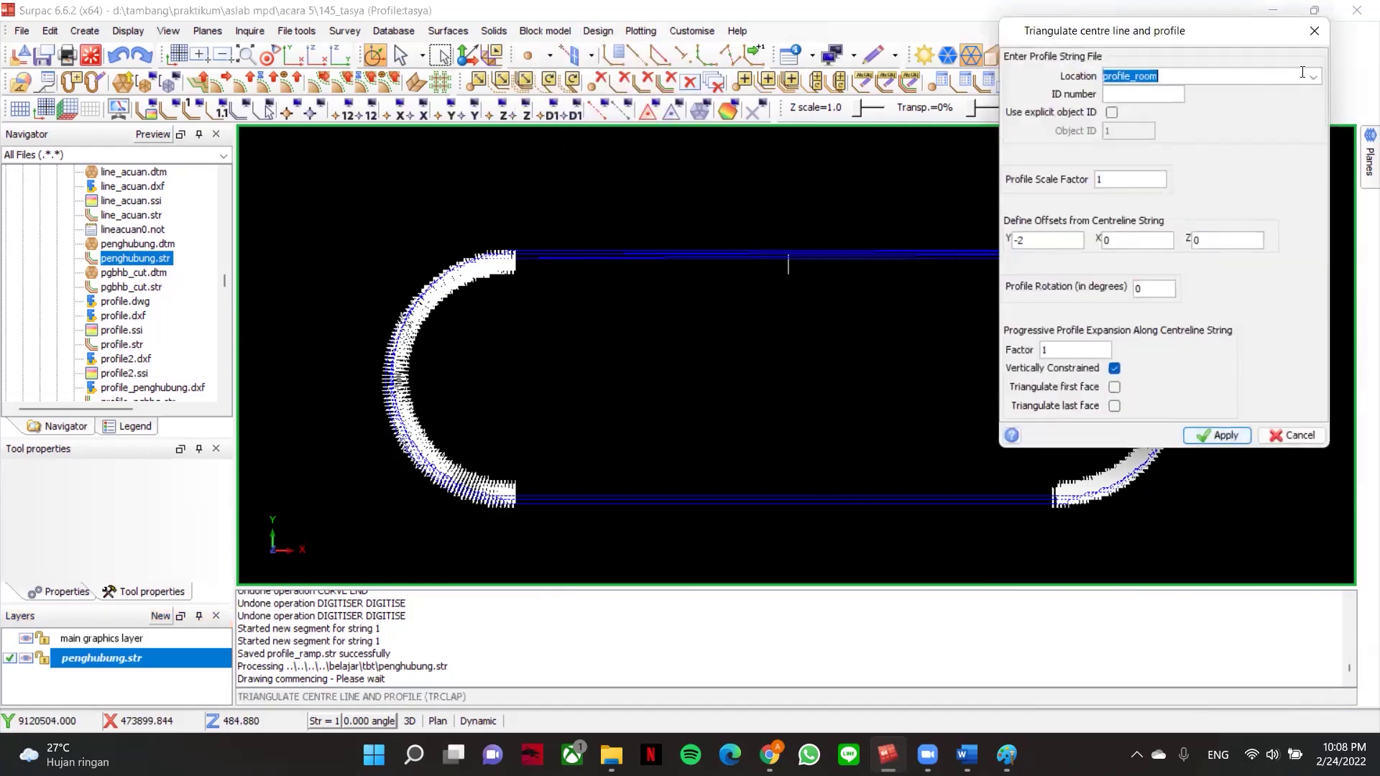
pyautogui.click(1313, 76)
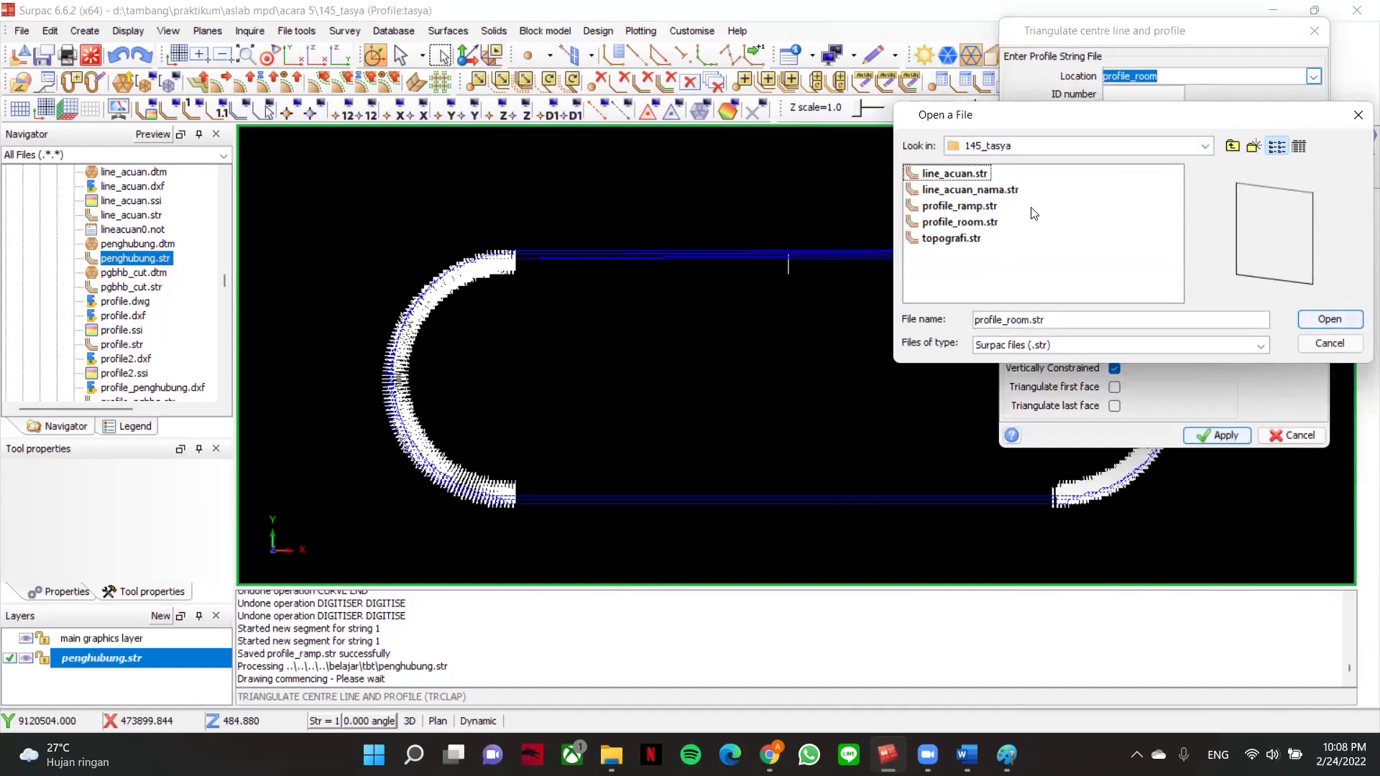
pyautogui.click(990, 208)
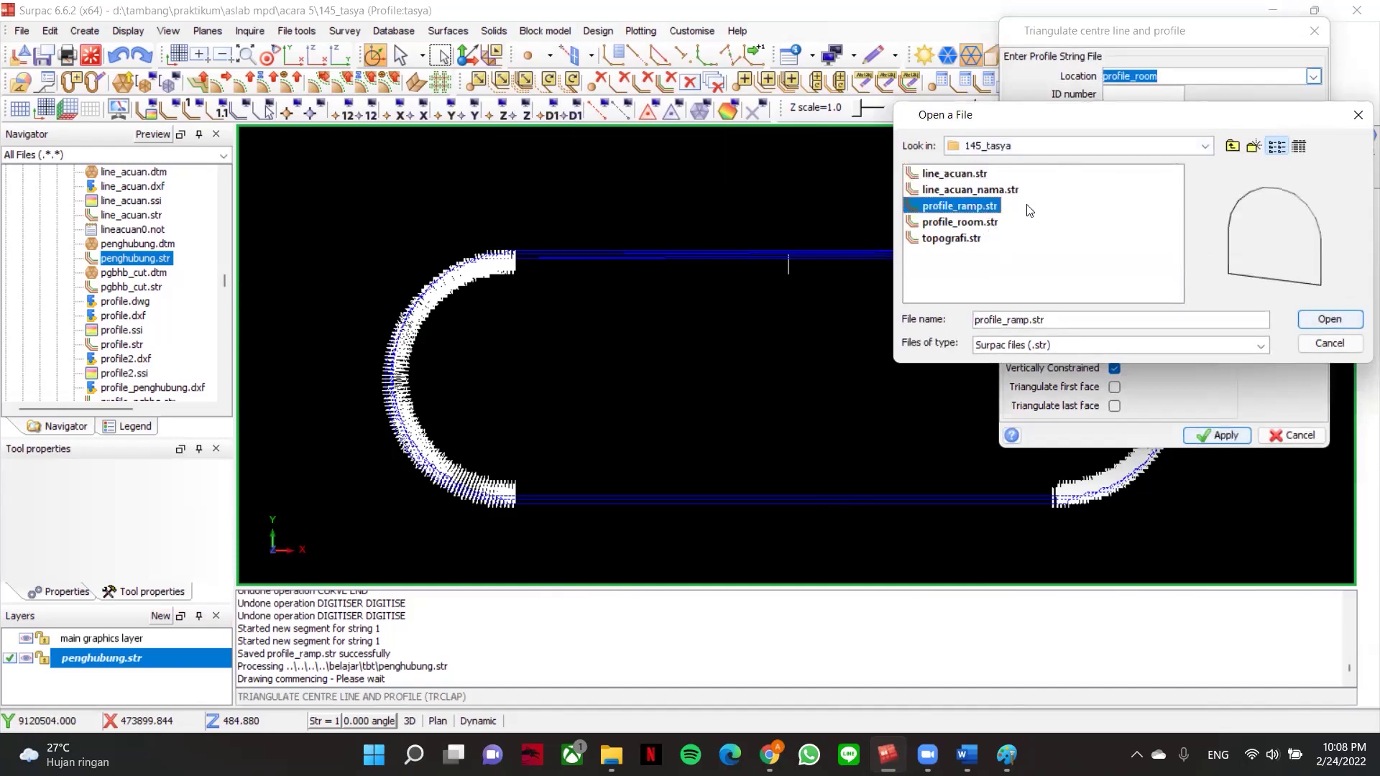
pyautogui.click(1329, 319)
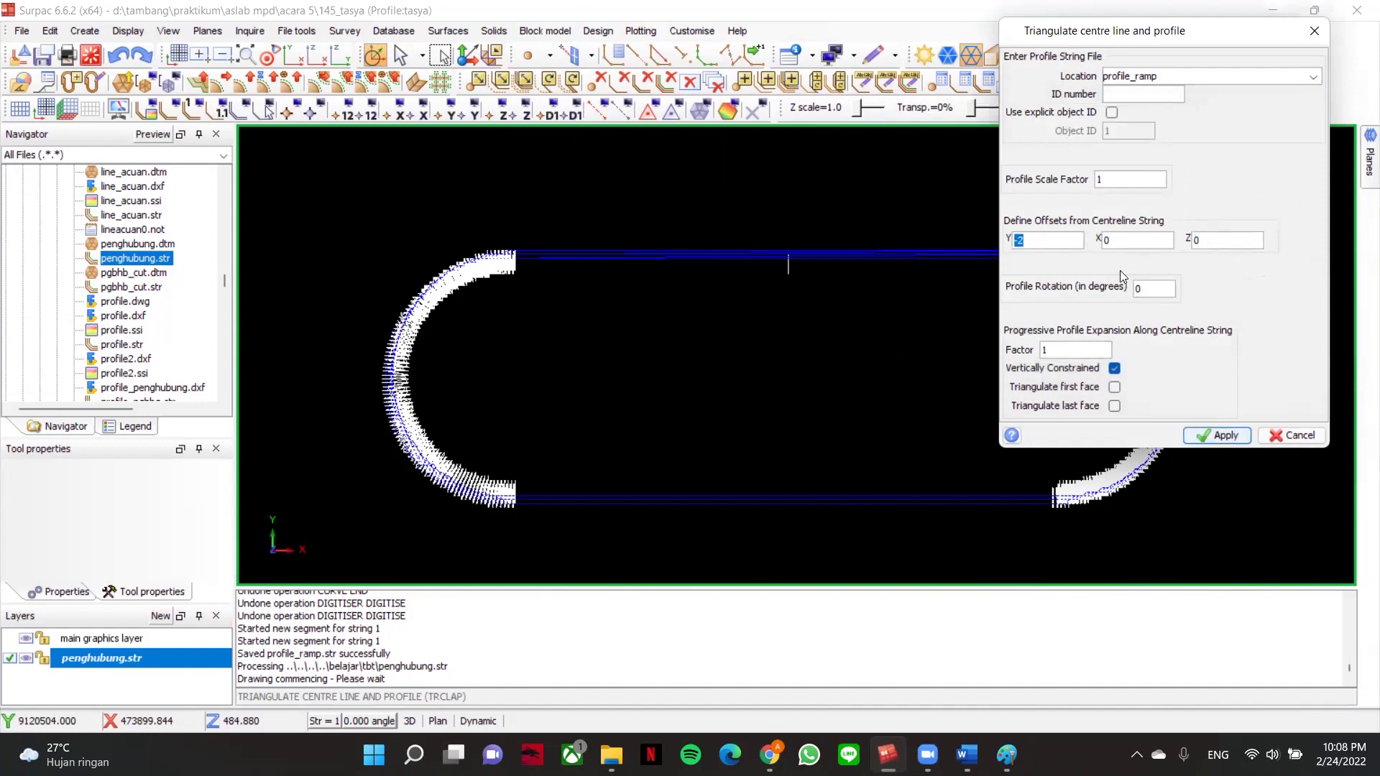
# - Triangulate the spiral ramp's centre line with a Y offset of 0 and the first and last faces triangulated
pyautogui.write('0')
pyautogui.click(1114, 387)
pyautogui.click(1115, 405)
pyautogui.click(1224, 435)
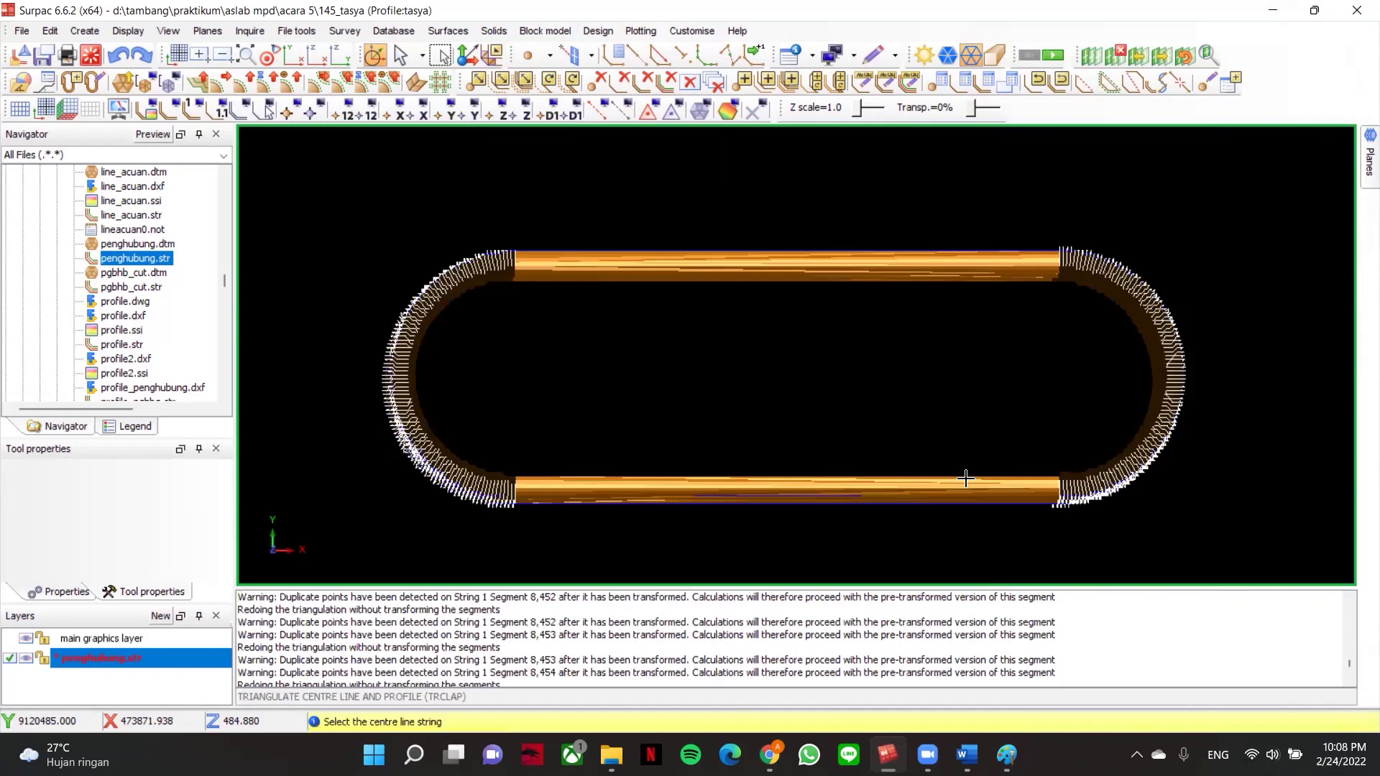
pyautogui.press('Escape')
# - Load line_acuan.dtm alongside the ramp solid and examine how the ramp's lower end meets it in 3D
pyautogui.moveTo(892, 393); pyautogui.dragTo(927, 349)
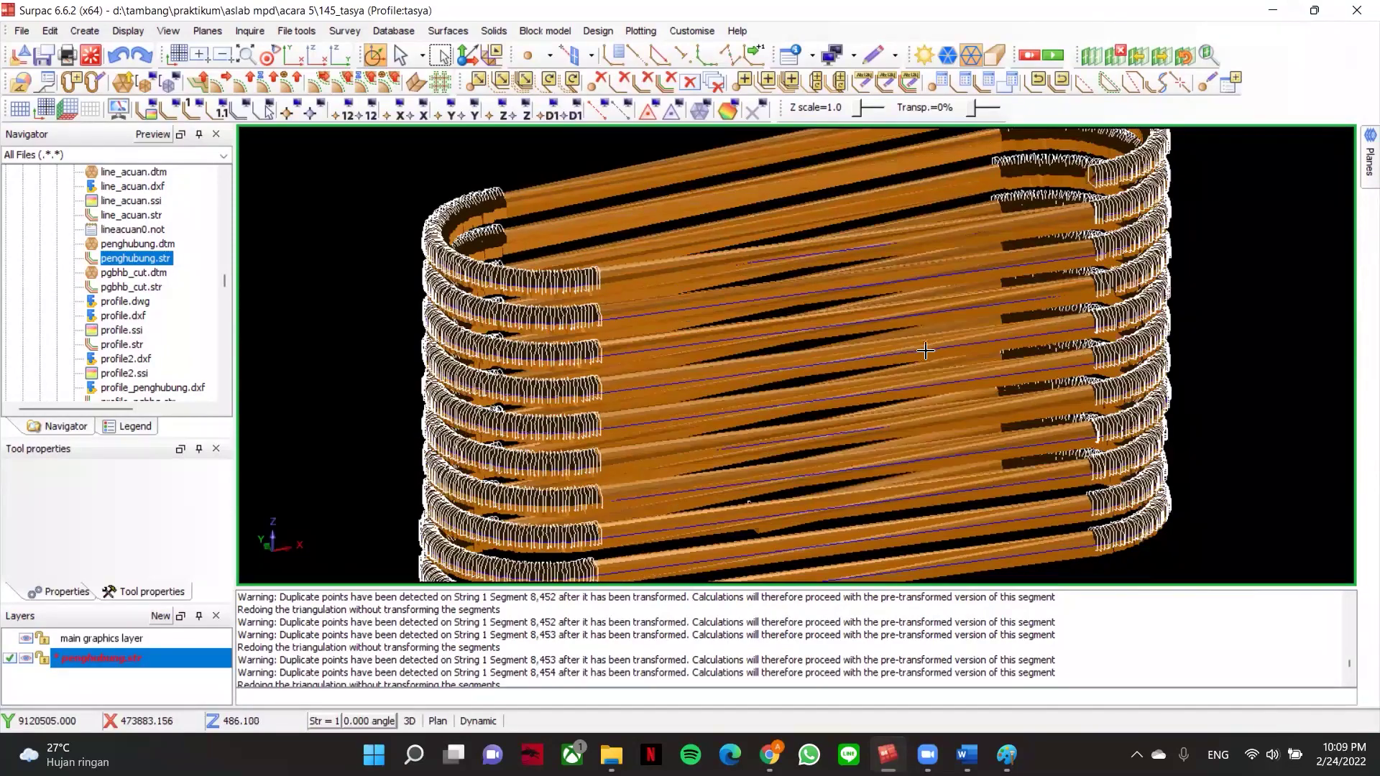
pyautogui.scroll(3, 125, 237)
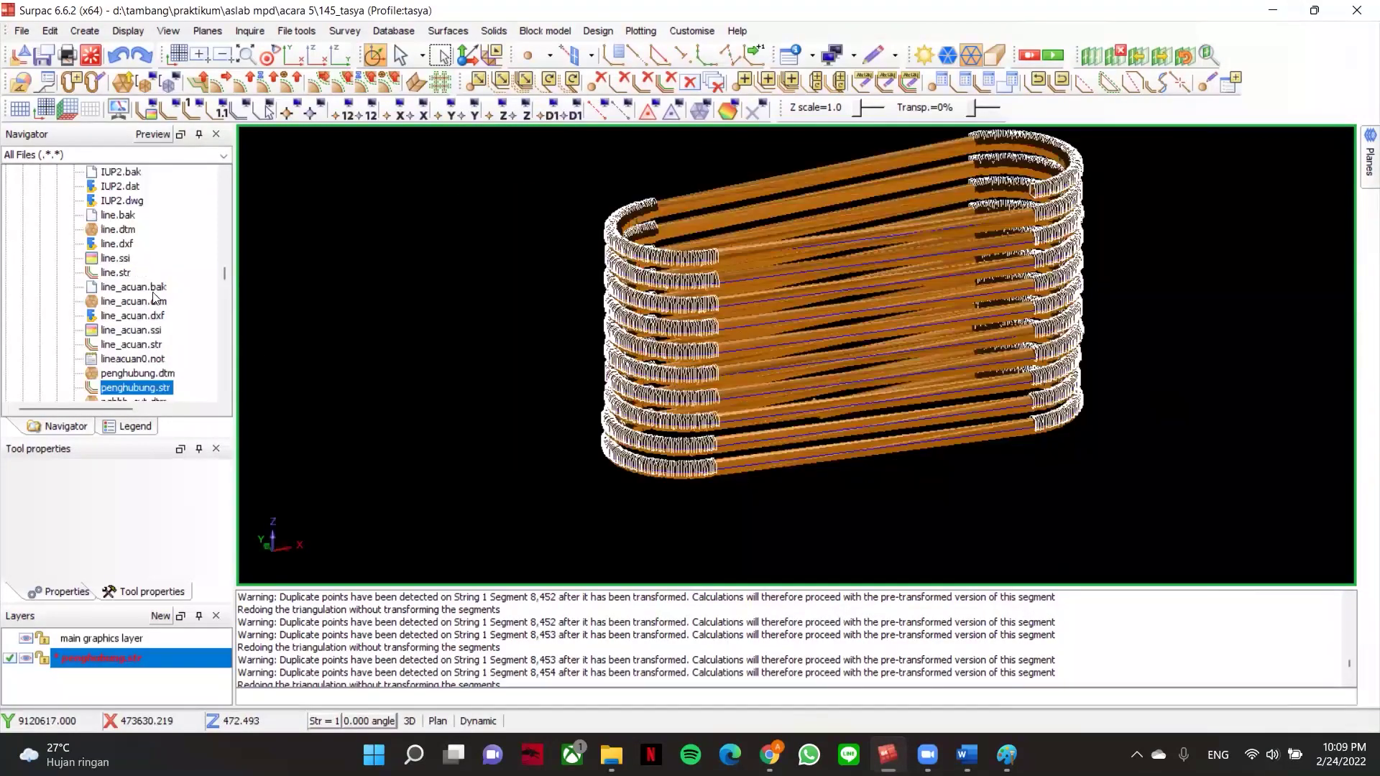
pyautogui.scroll(1, 141, 359)
pyautogui.moveTo(135, 344); pyautogui.dragTo(462, 342)
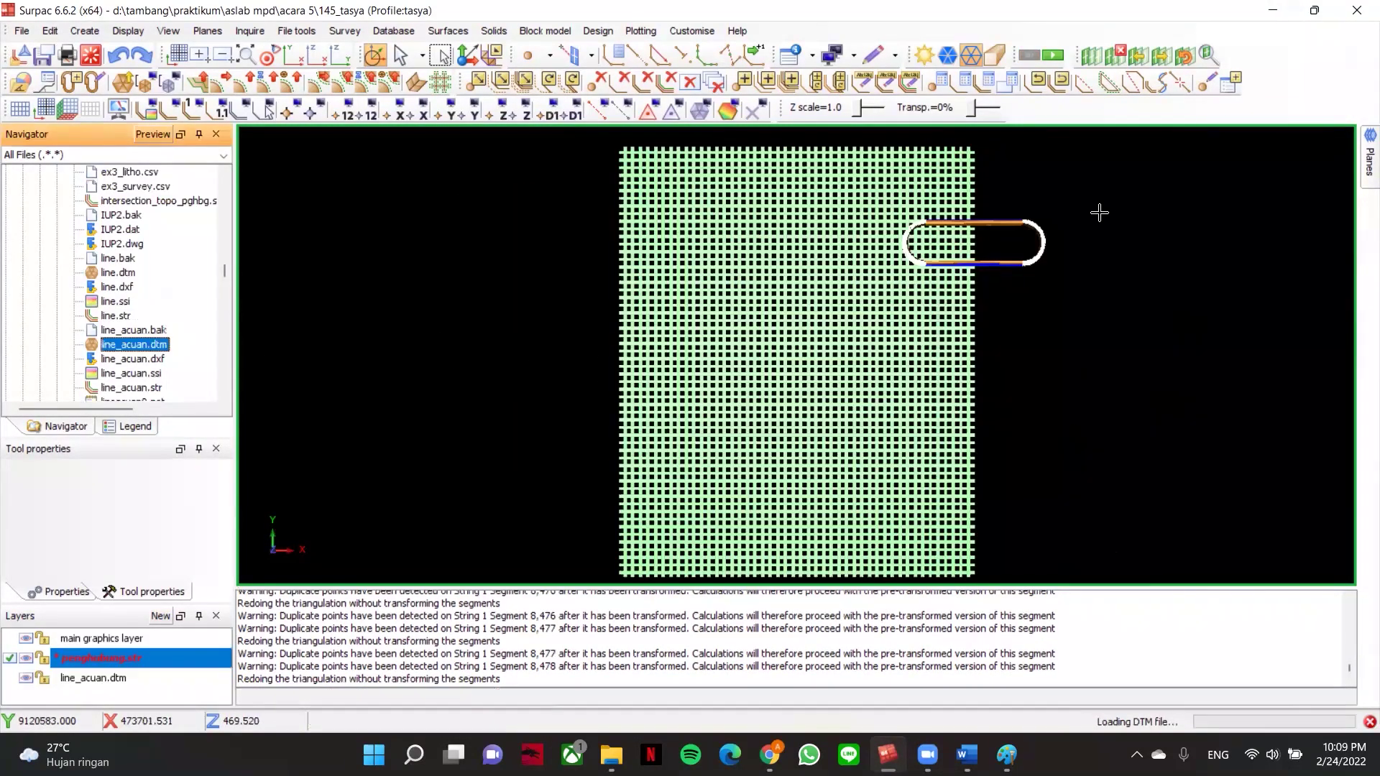
pyautogui.moveTo(803, 235); pyautogui.dragTo(648, 396)
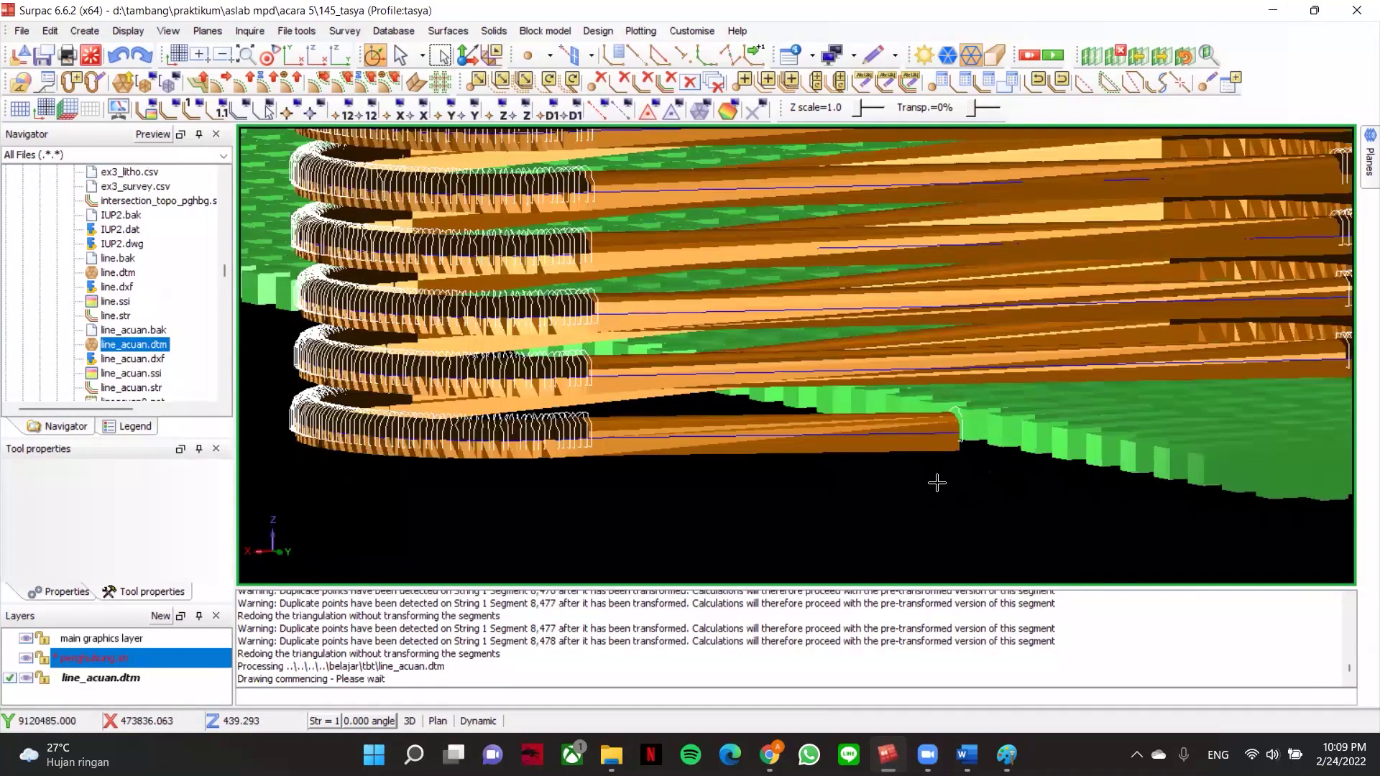
pyautogui.scroll(5, 884, 431)
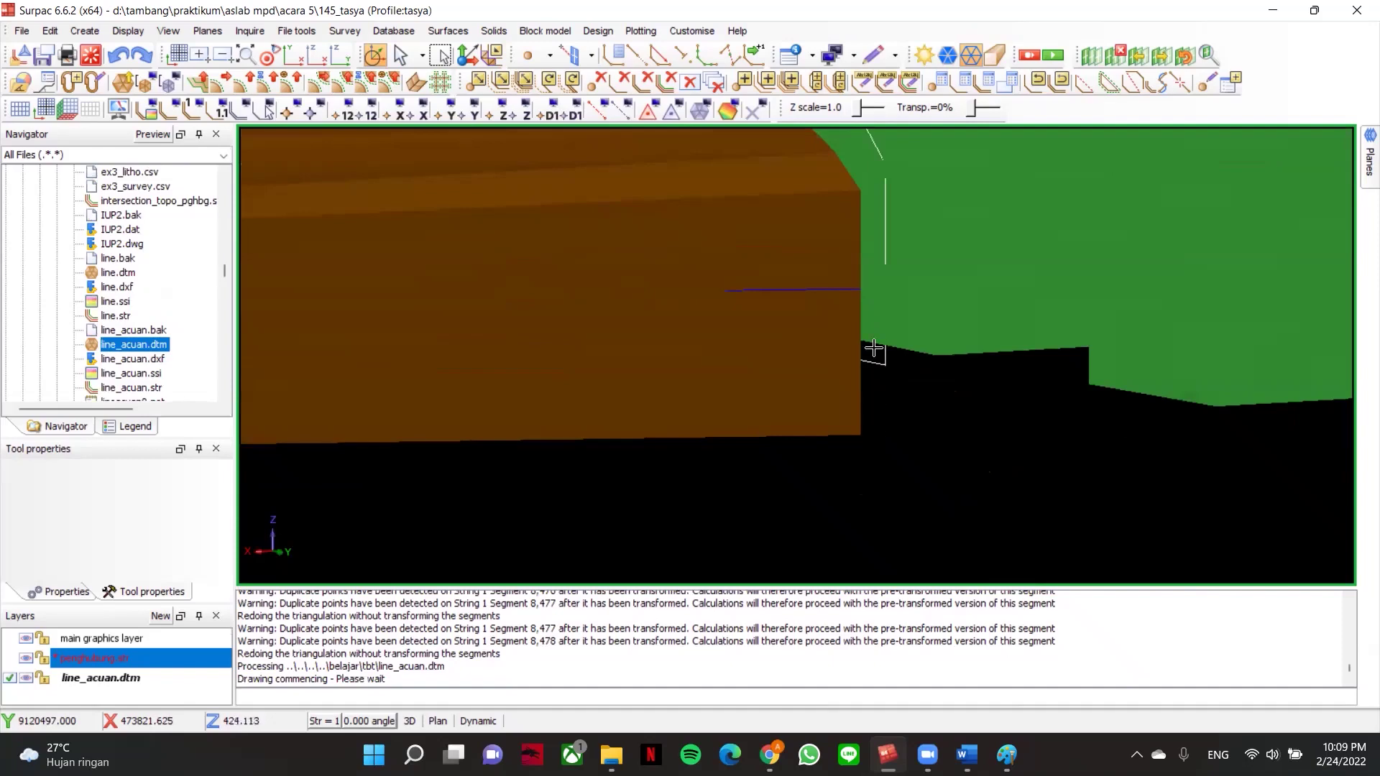
pyautogui.scroll(-4, 873, 399)
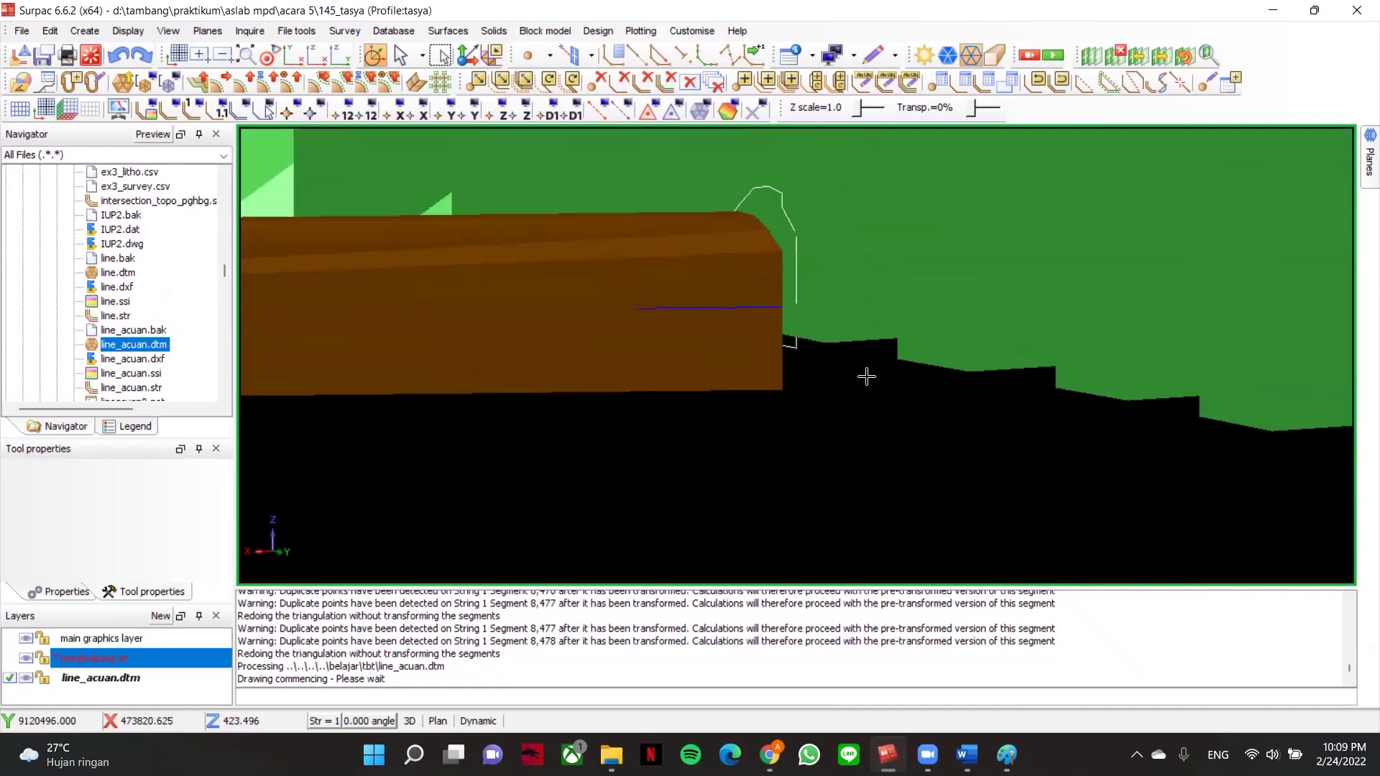
pyautogui.moveTo(879, 392); pyautogui.dragTo(979, 467)
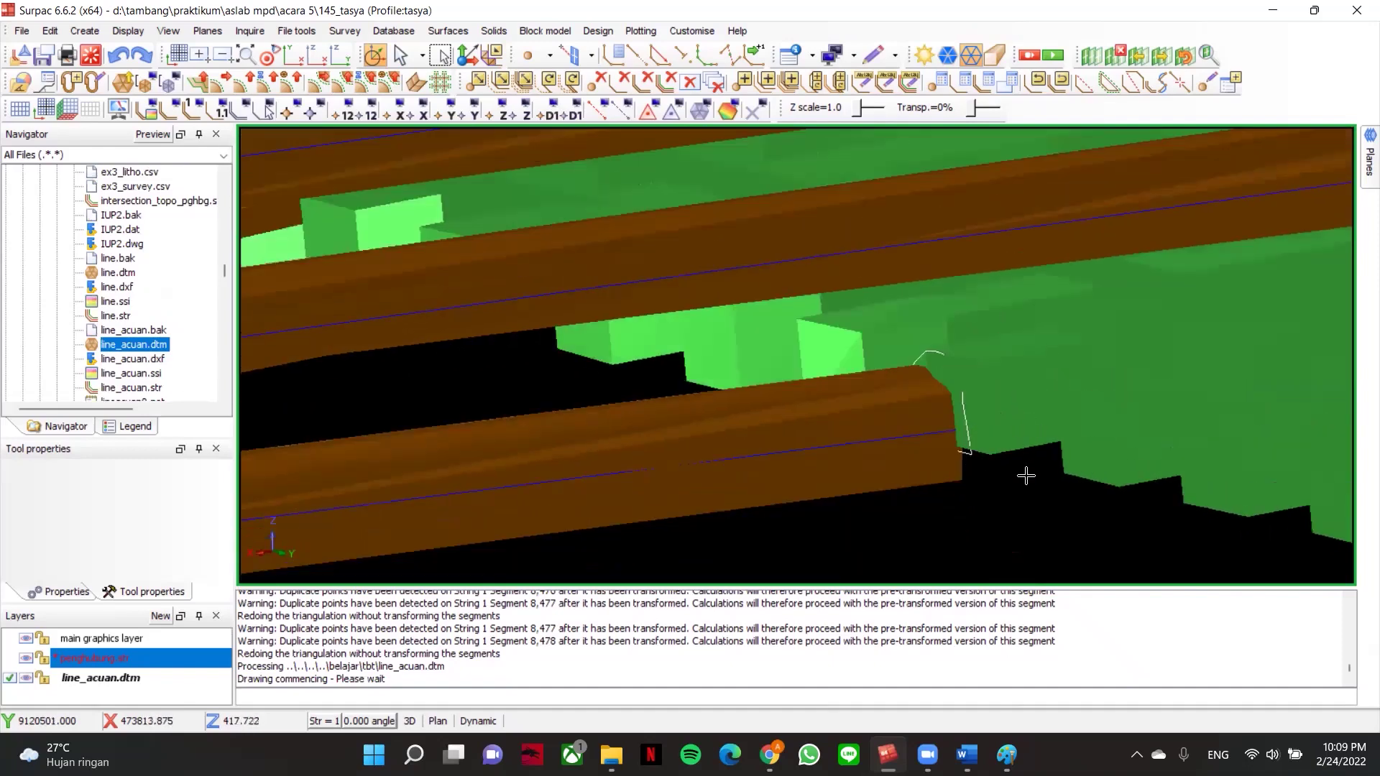
pyautogui.click(448, 30)
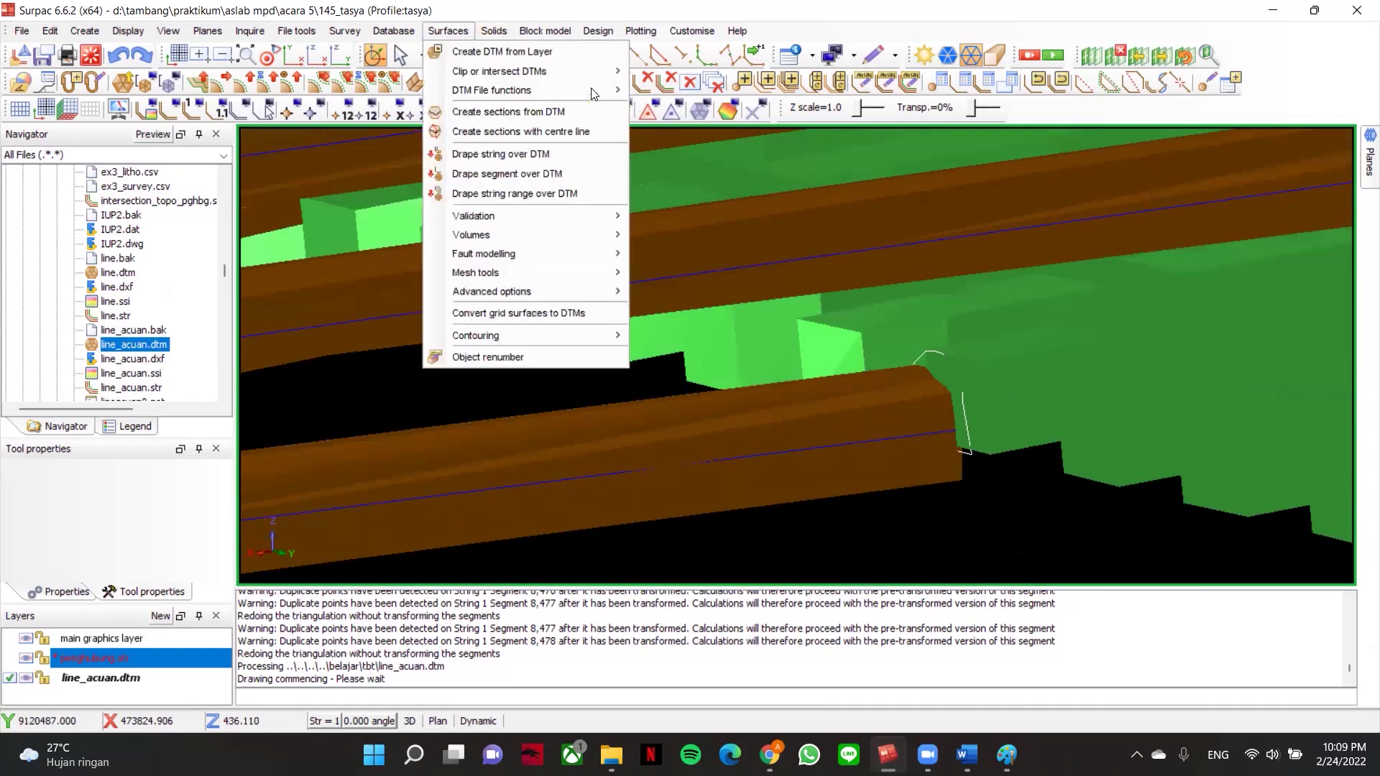
pyautogui.click(449, 31)
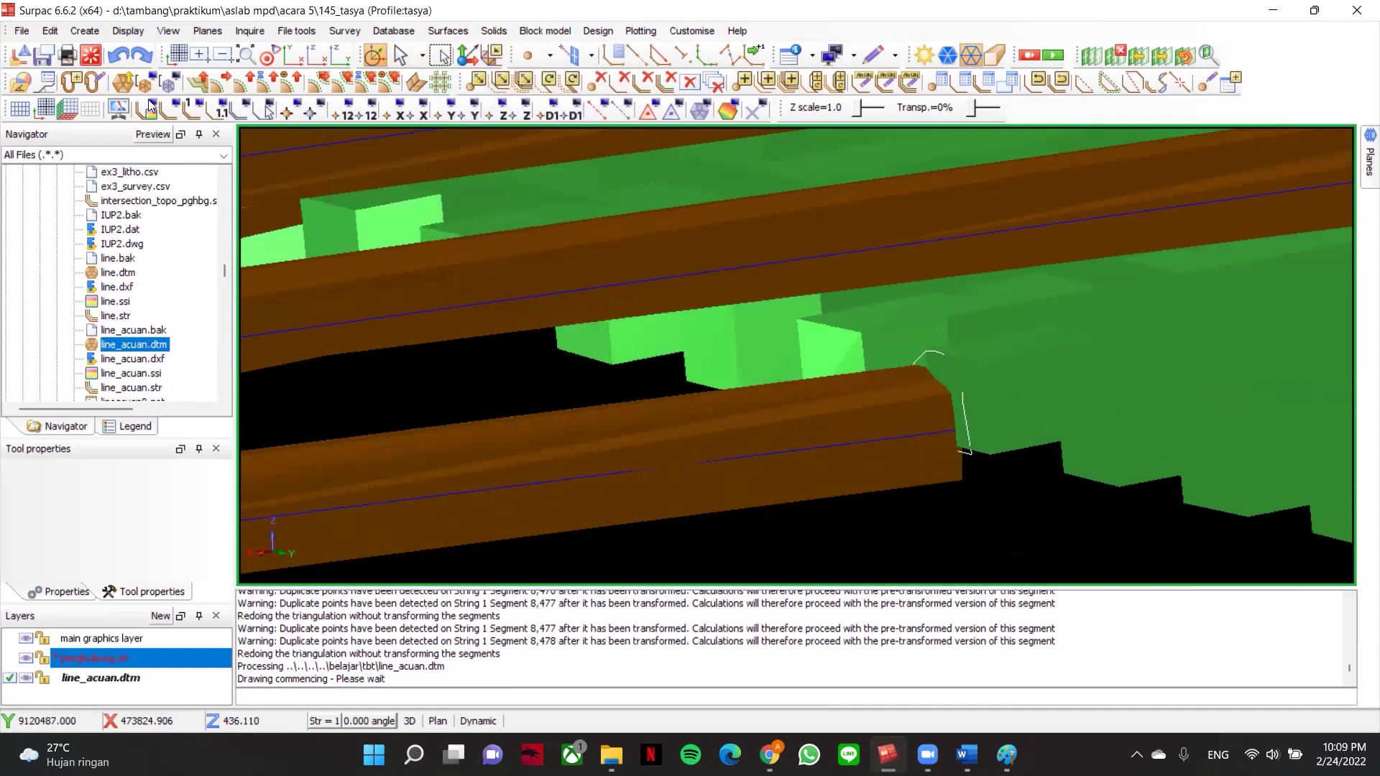
# - Undo the centre line and profile triangulation in the penghubung.str layer and delete the line_acuan.dtm layer
pyautogui.click(118, 55)
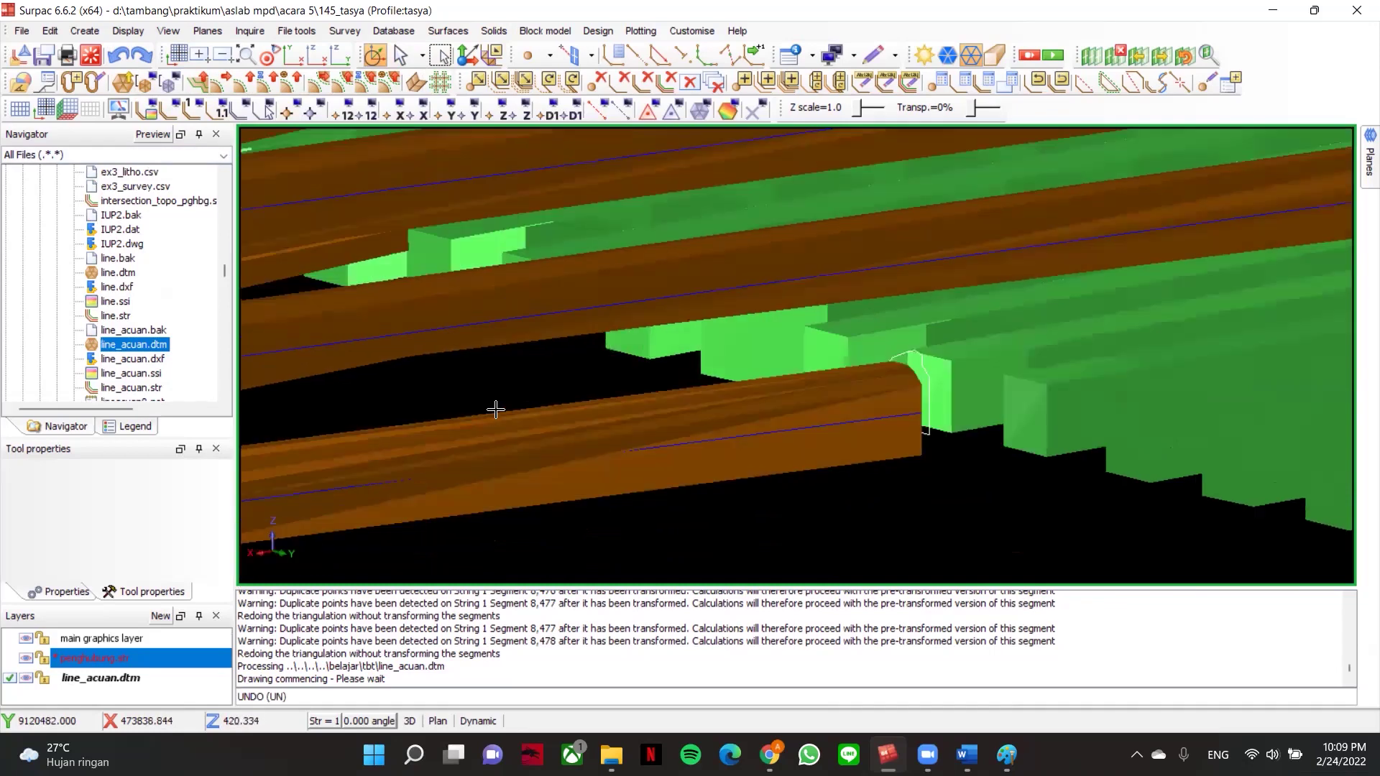
pyautogui.click(122, 676)
pyautogui.rightClick(122, 676)
pyautogui.doubleClick(79, 660)
pyautogui.click(91, 679)
pyautogui.rightClick(91, 679)
pyautogui.click(153, 723)
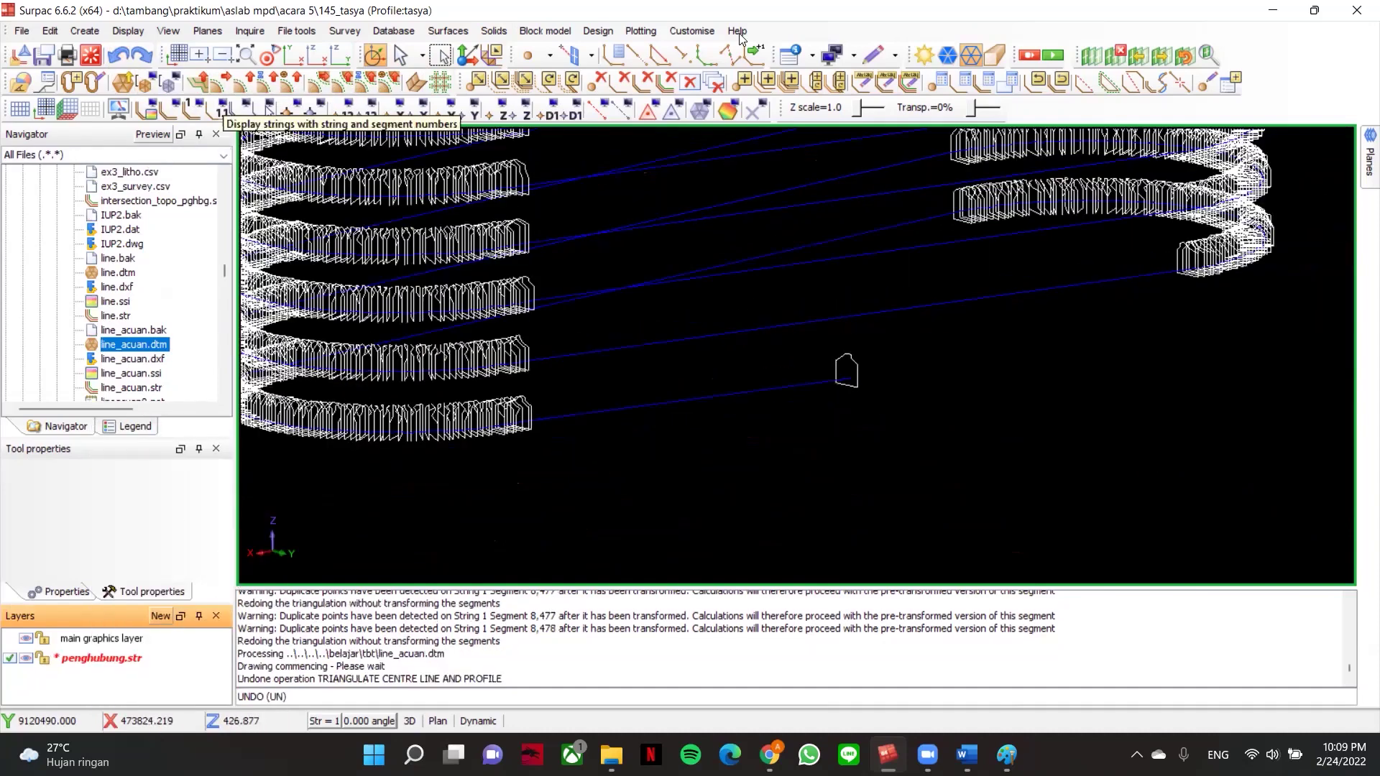
# - Triangulate the spiral ramp's centre line with the profile_ramp profile, a Z offset of 1 and the first and last faces triangulated
pyautogui.click(598, 30)
pyautogui.moveTo(646, 208)
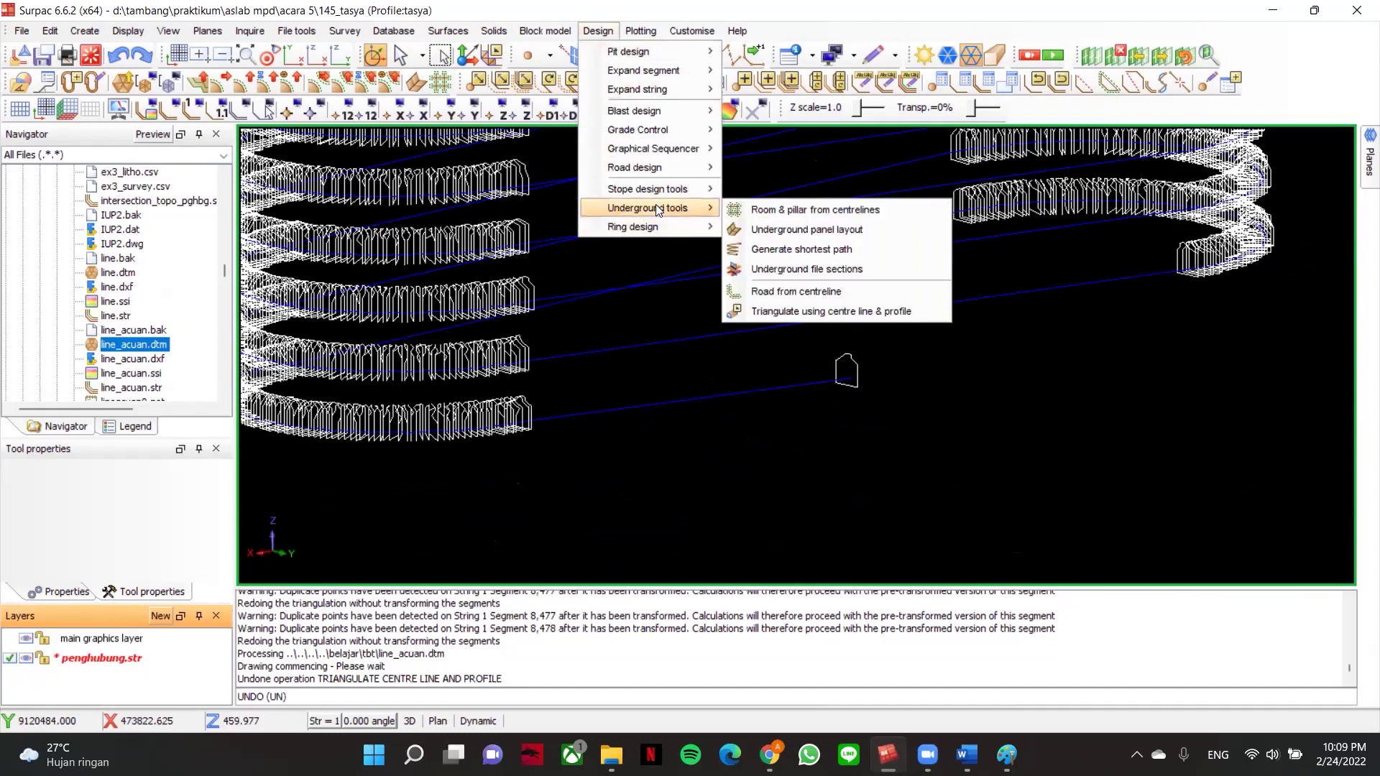
pyautogui.click(805, 311)
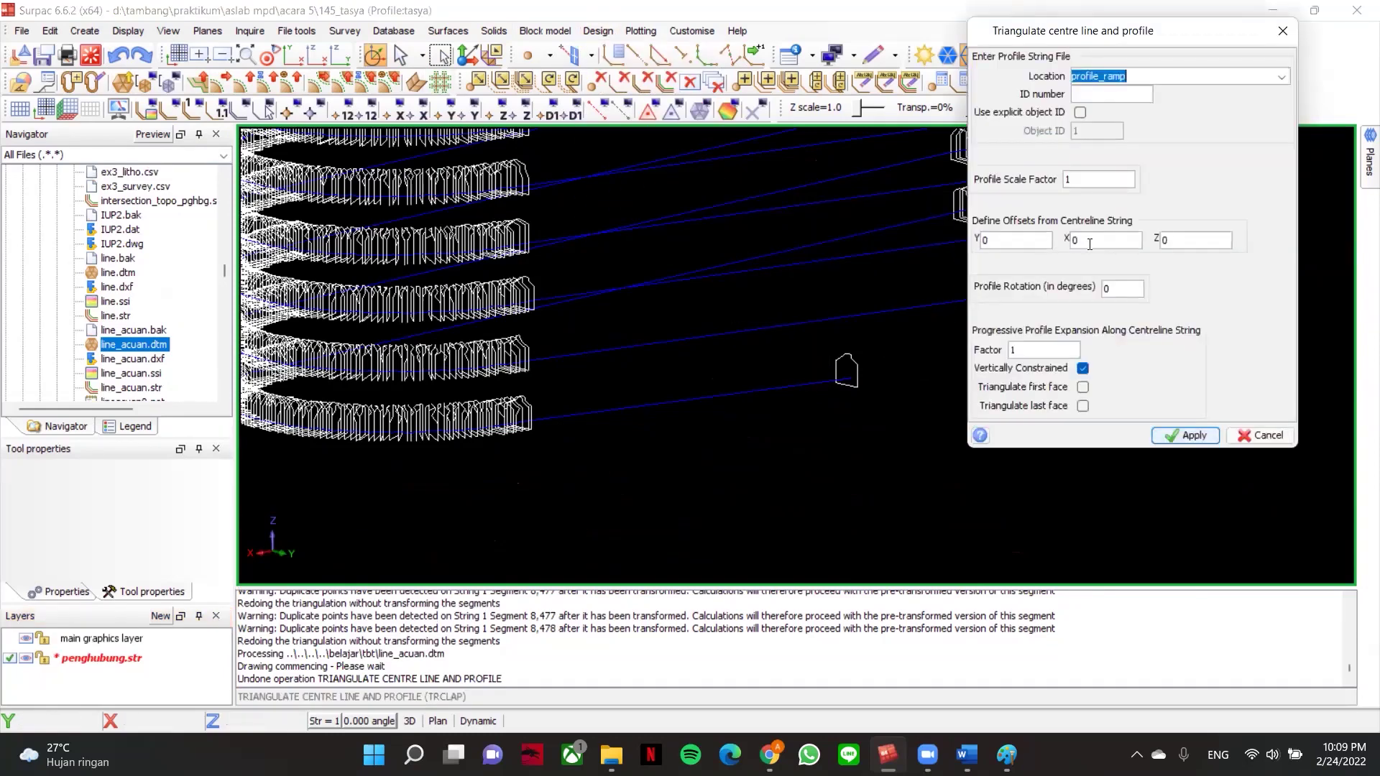
pyautogui.click(1185, 242)
pyautogui.click(1082, 387)
pyautogui.click(1082, 405)
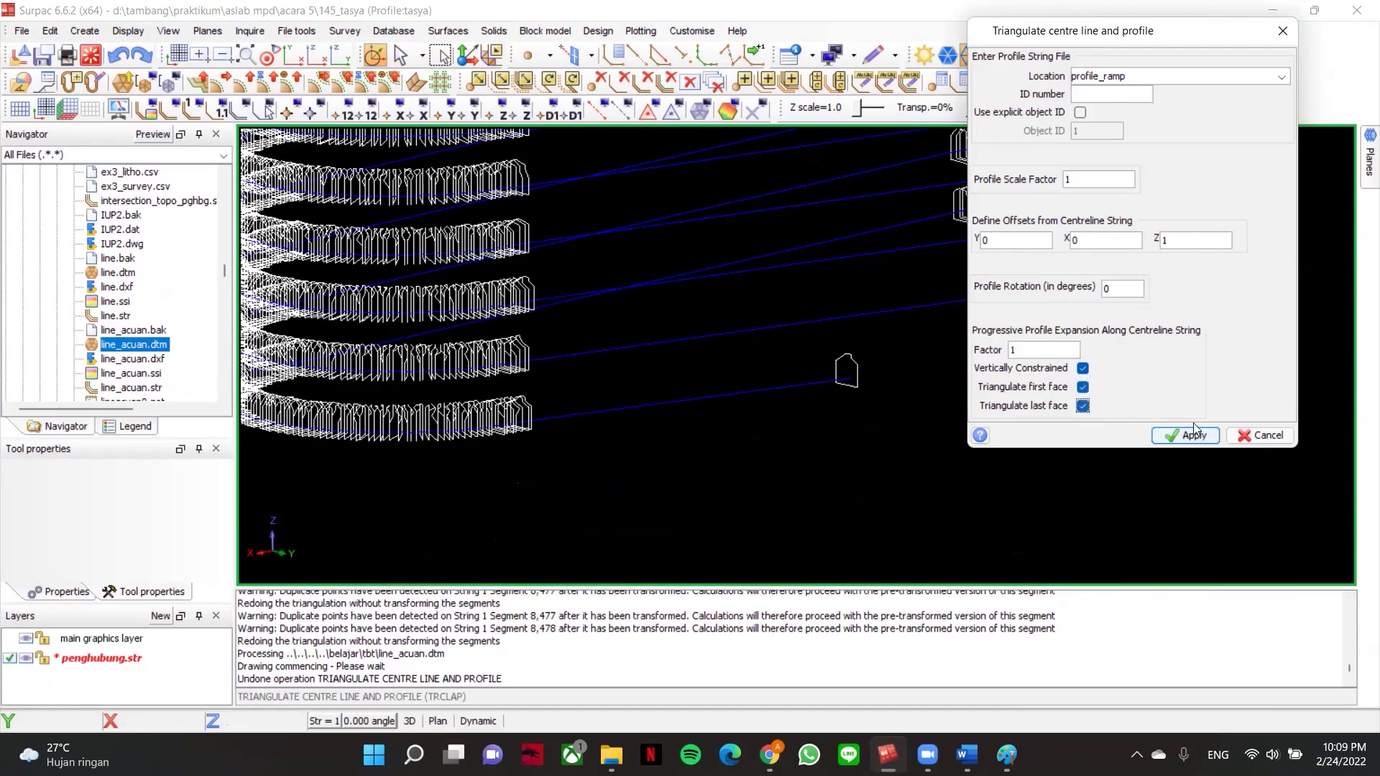
pyautogui.click(1186, 434)
pyautogui.click(829, 381)
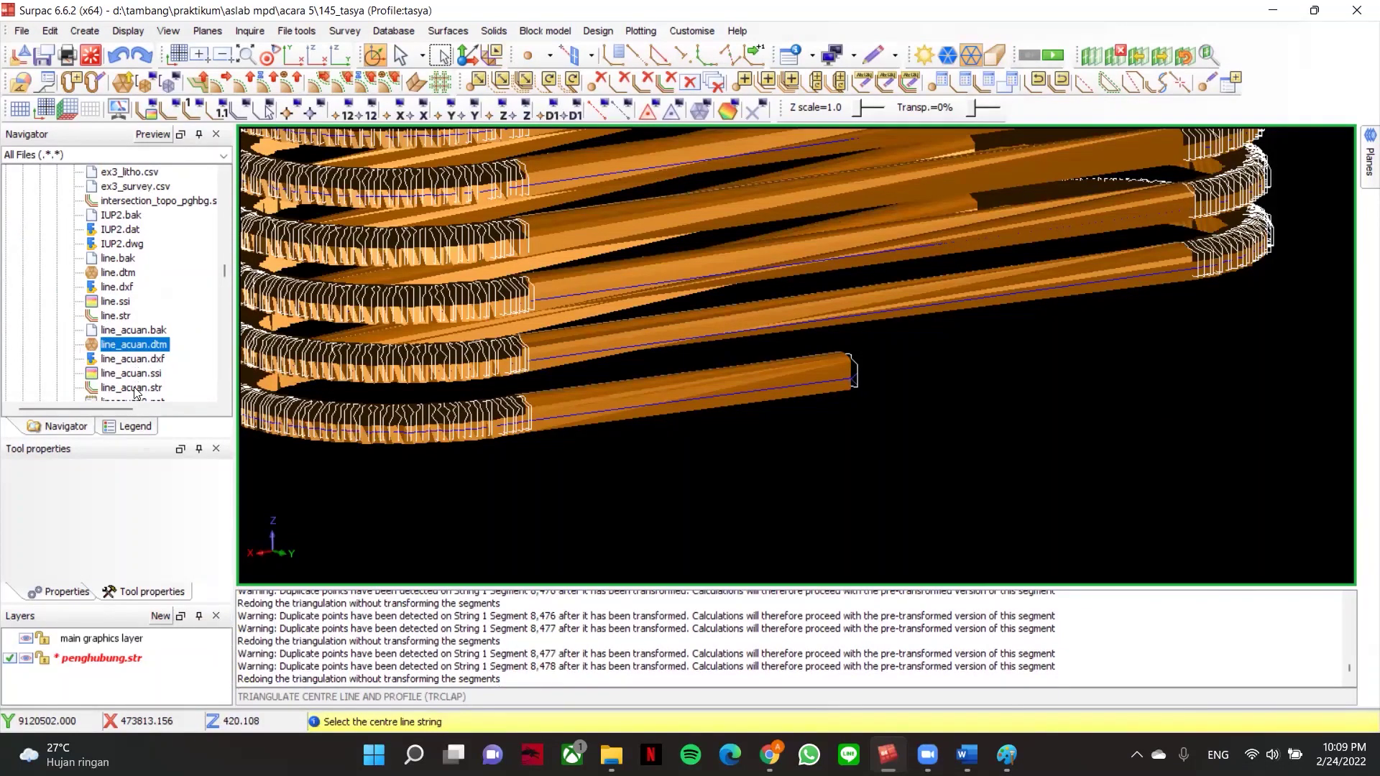
# - End the centre line selection and load line_acuan.dtm alongside the ramp solid
pyautogui.scroll(-10, 136, 390)
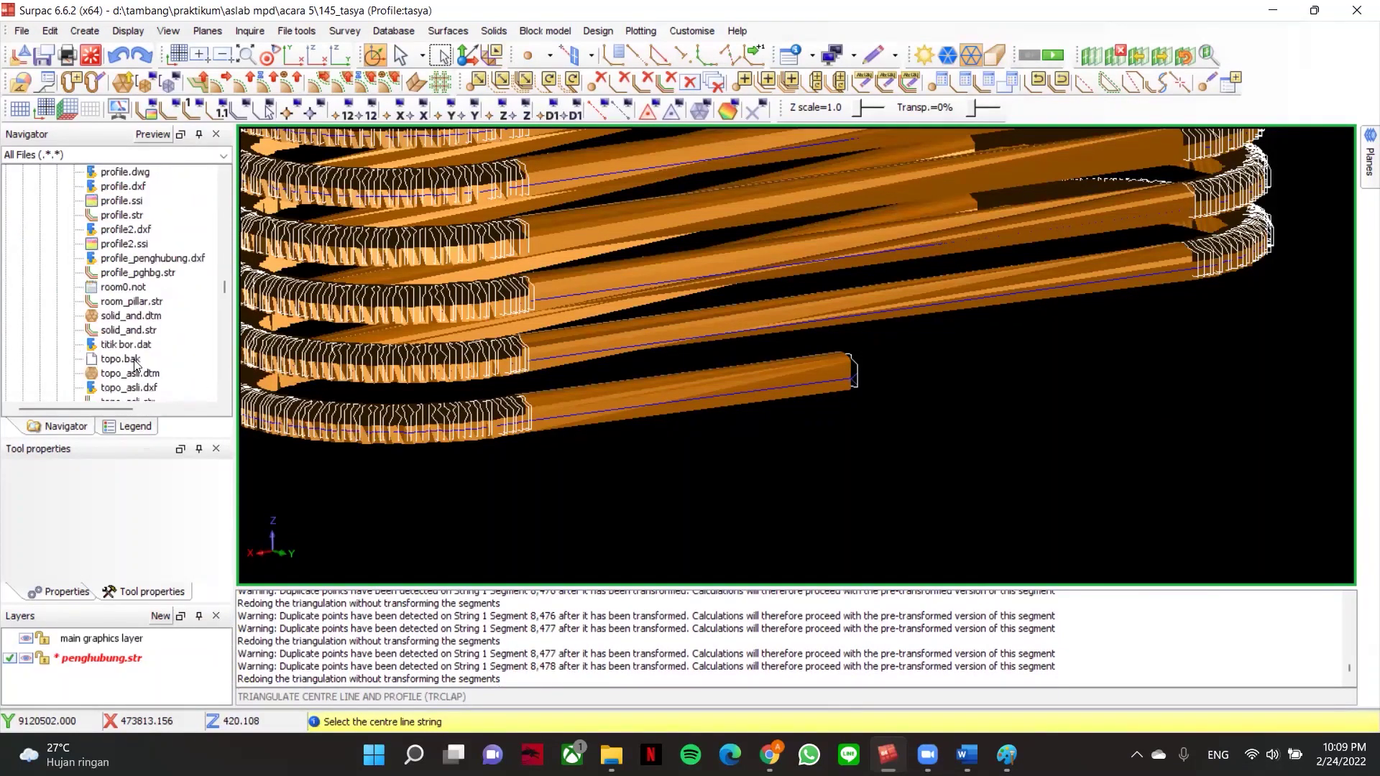
pyautogui.scroll(-1, 781, 335)
pyautogui.scroll(-1, 581, 231)
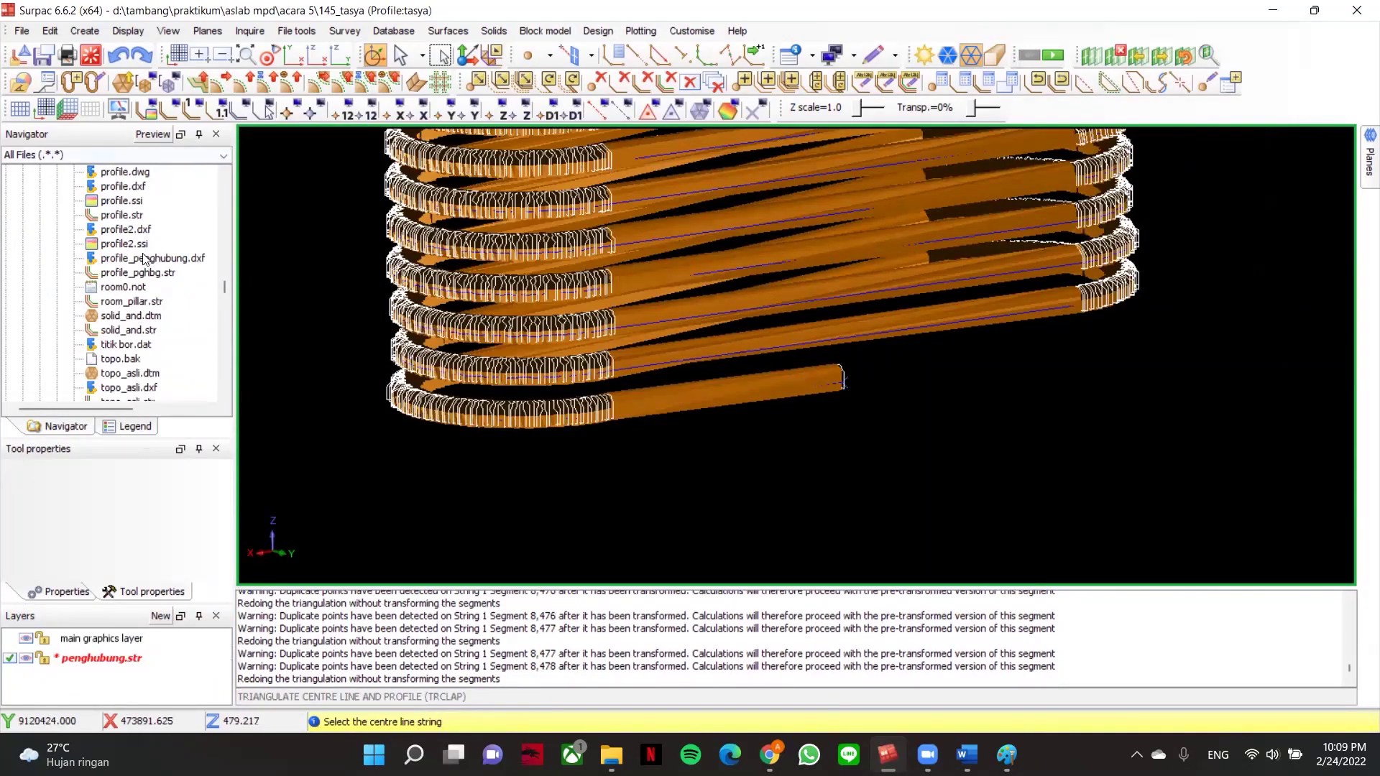
pyautogui.scroll(4, 144, 262)
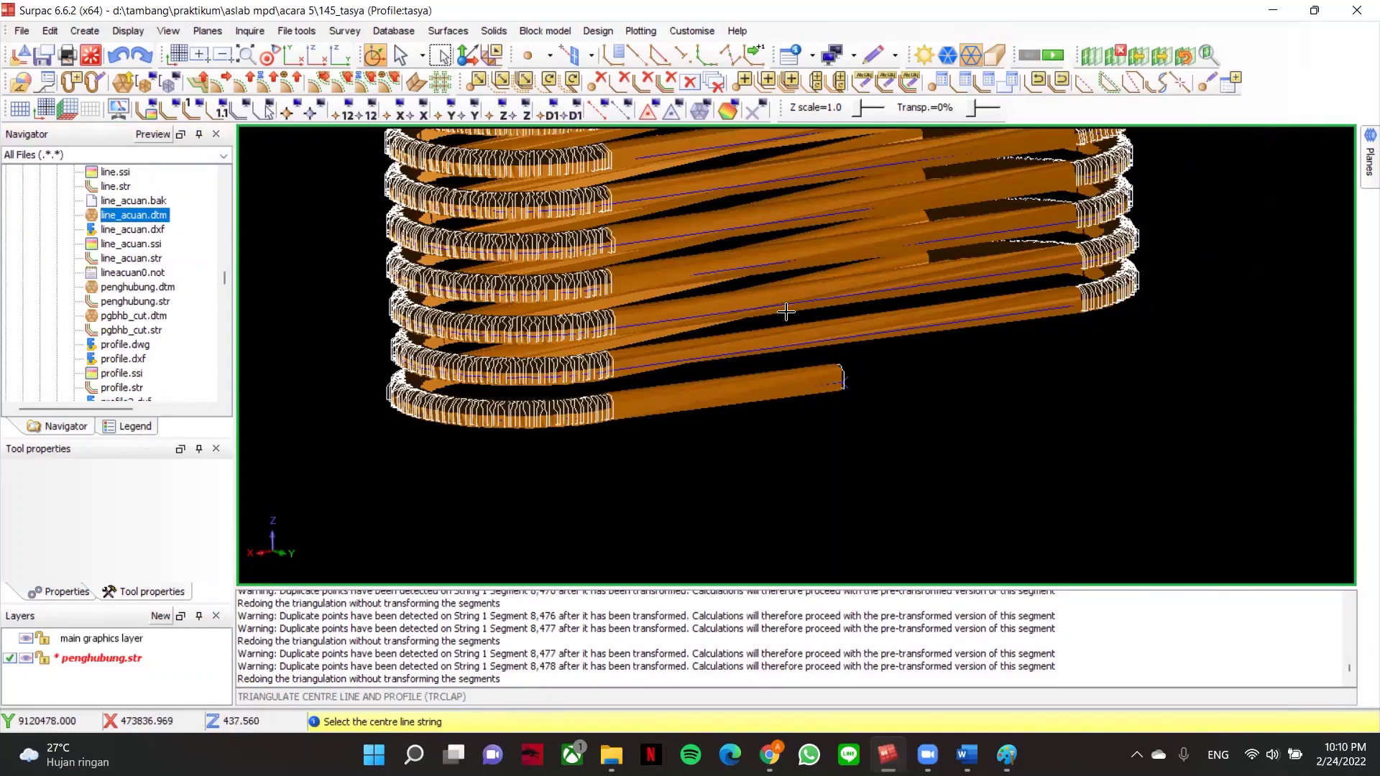
pyautogui.scroll(1, 868, 376)
pyautogui.press('Escape')
pyautogui.moveTo(156, 214); pyautogui.dragTo(760, 294)
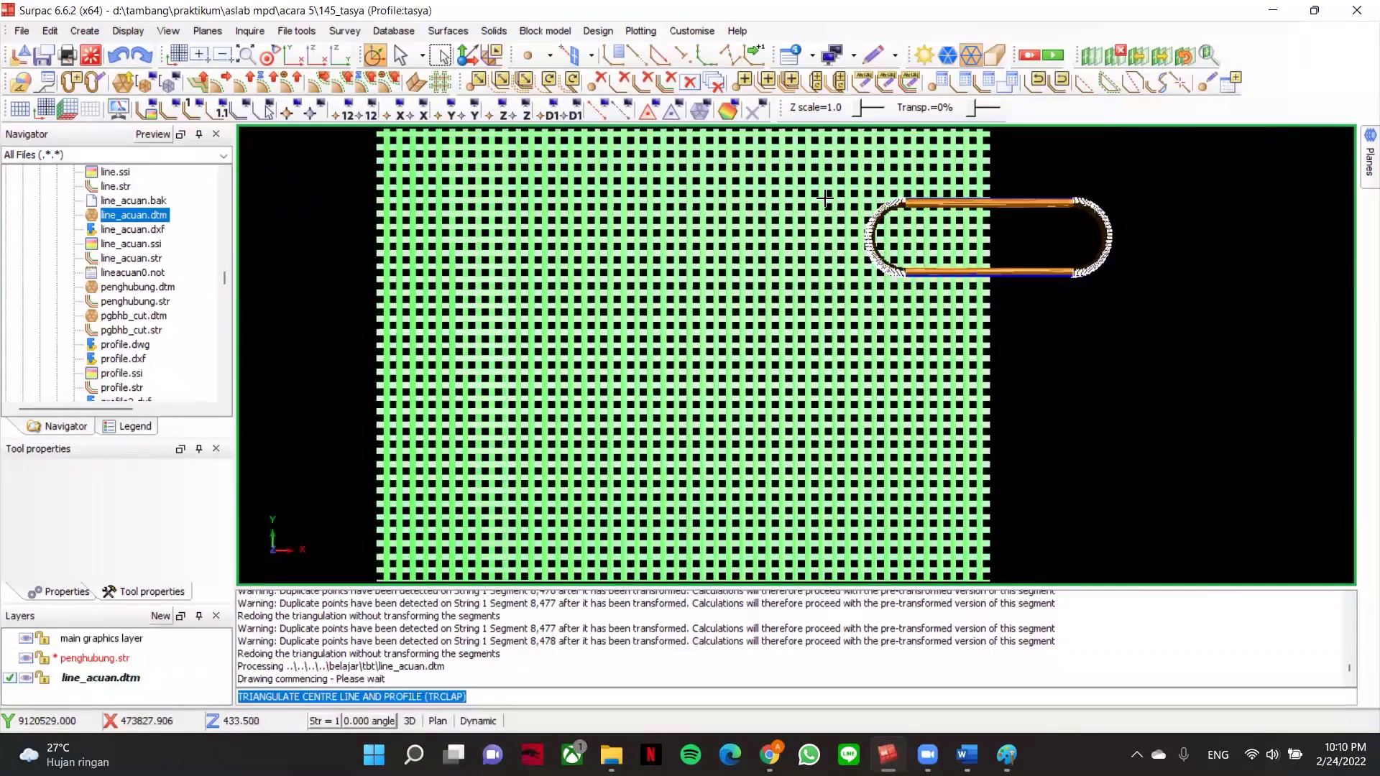
# - Examine in 3D and in section view how the ramp's lower end lines up with the line_acuan.dtm solid
pyautogui.moveTo(917, 332); pyautogui.dragTo(942, 410)
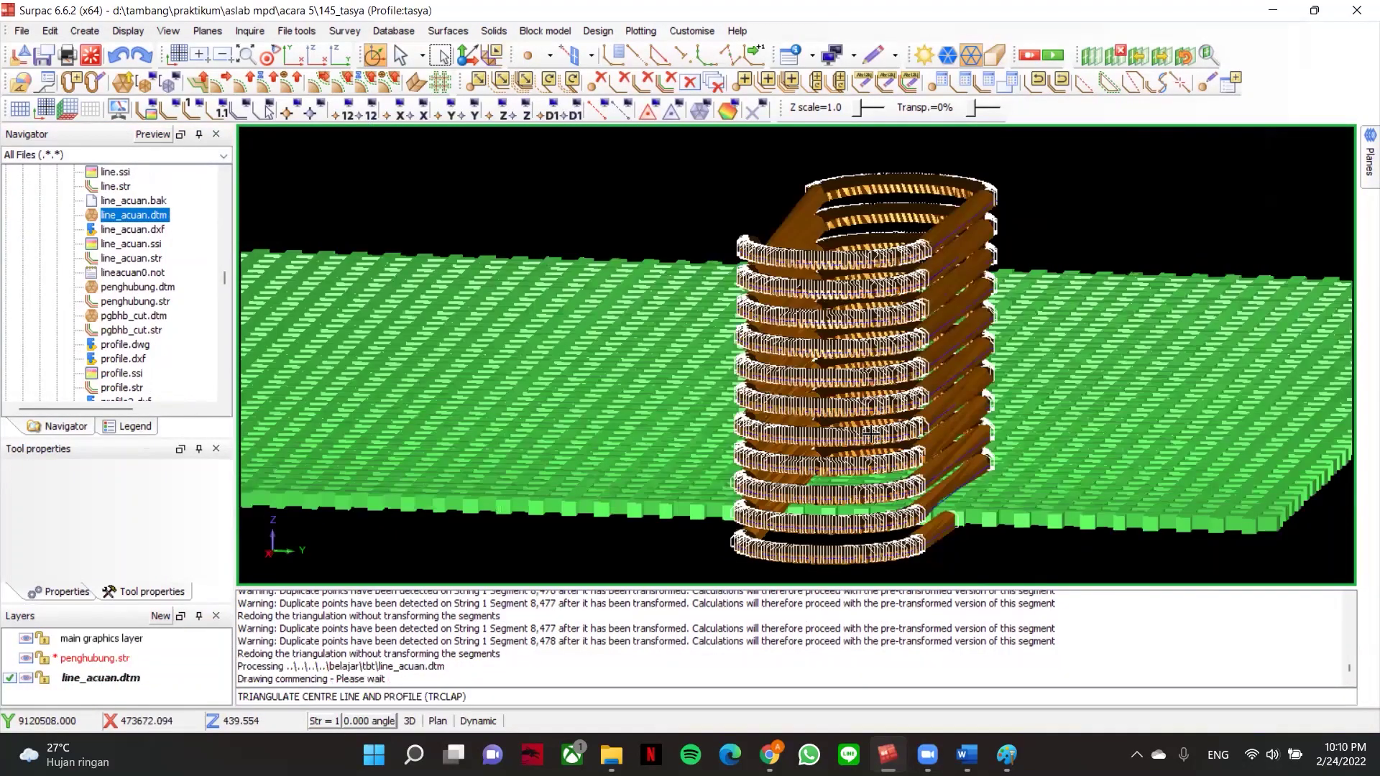
pyautogui.scroll(5, 866, 436)
pyautogui.scroll(-5, 823, 468)
pyautogui.moveTo(823, 469); pyautogui.dragTo(846, 383)
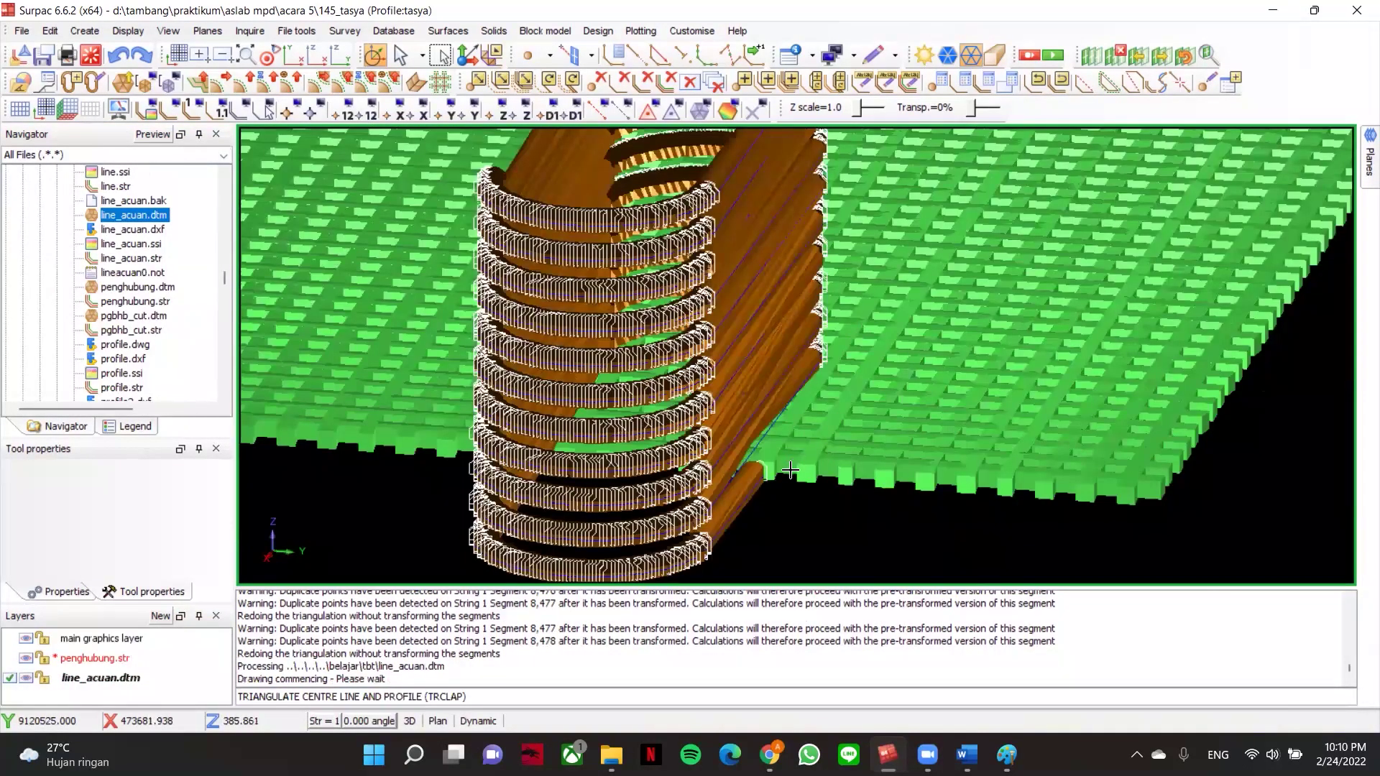
pyautogui.scroll(2, 794, 456)
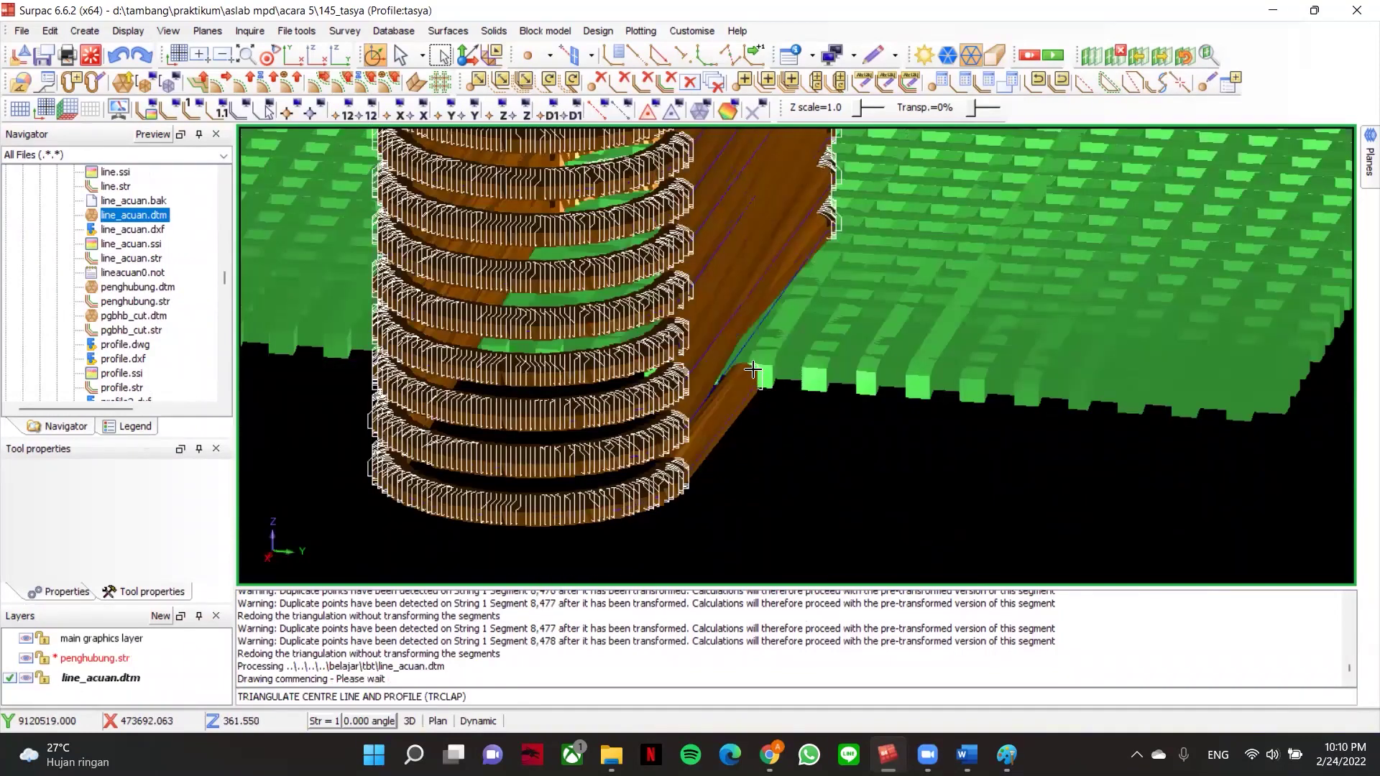
pyautogui.scroll(-2, 751, 357)
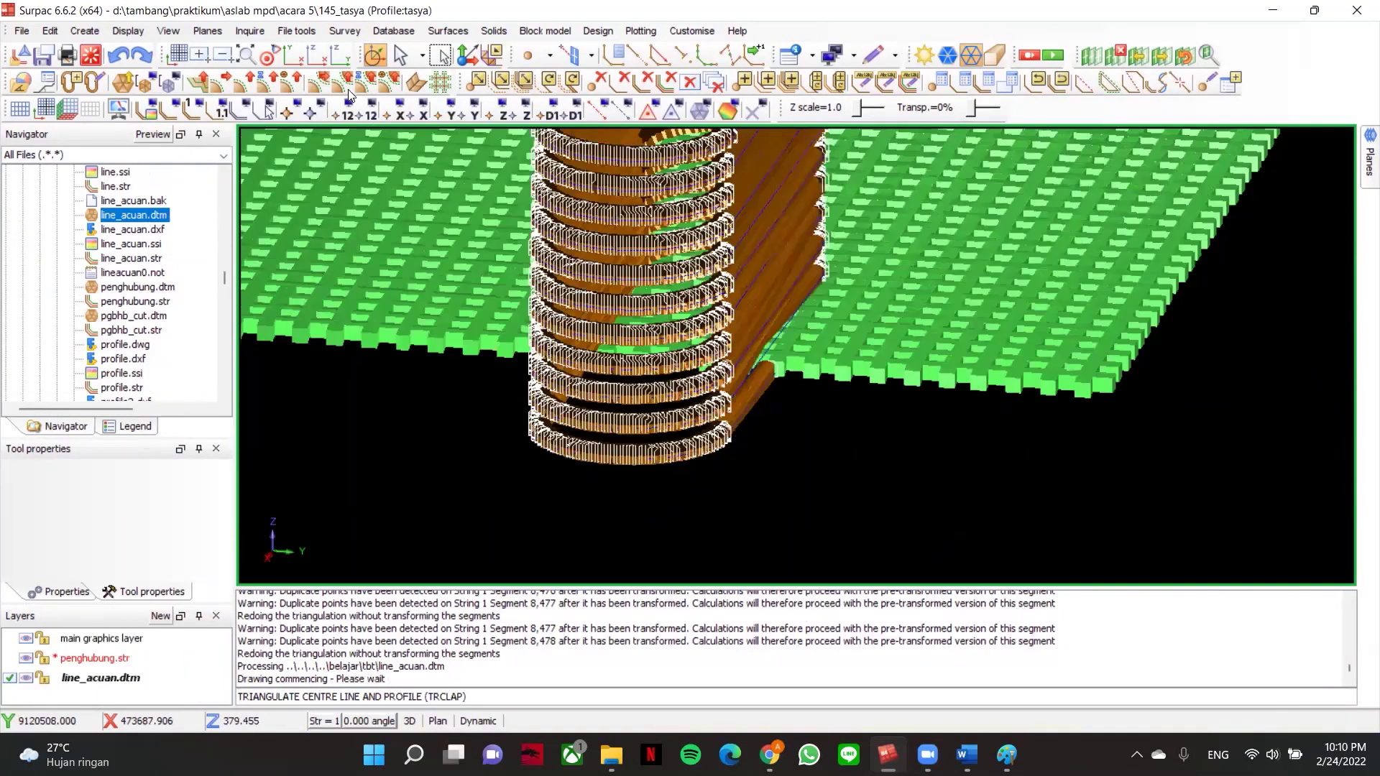
pyautogui.scroll(-3, 791, 345)
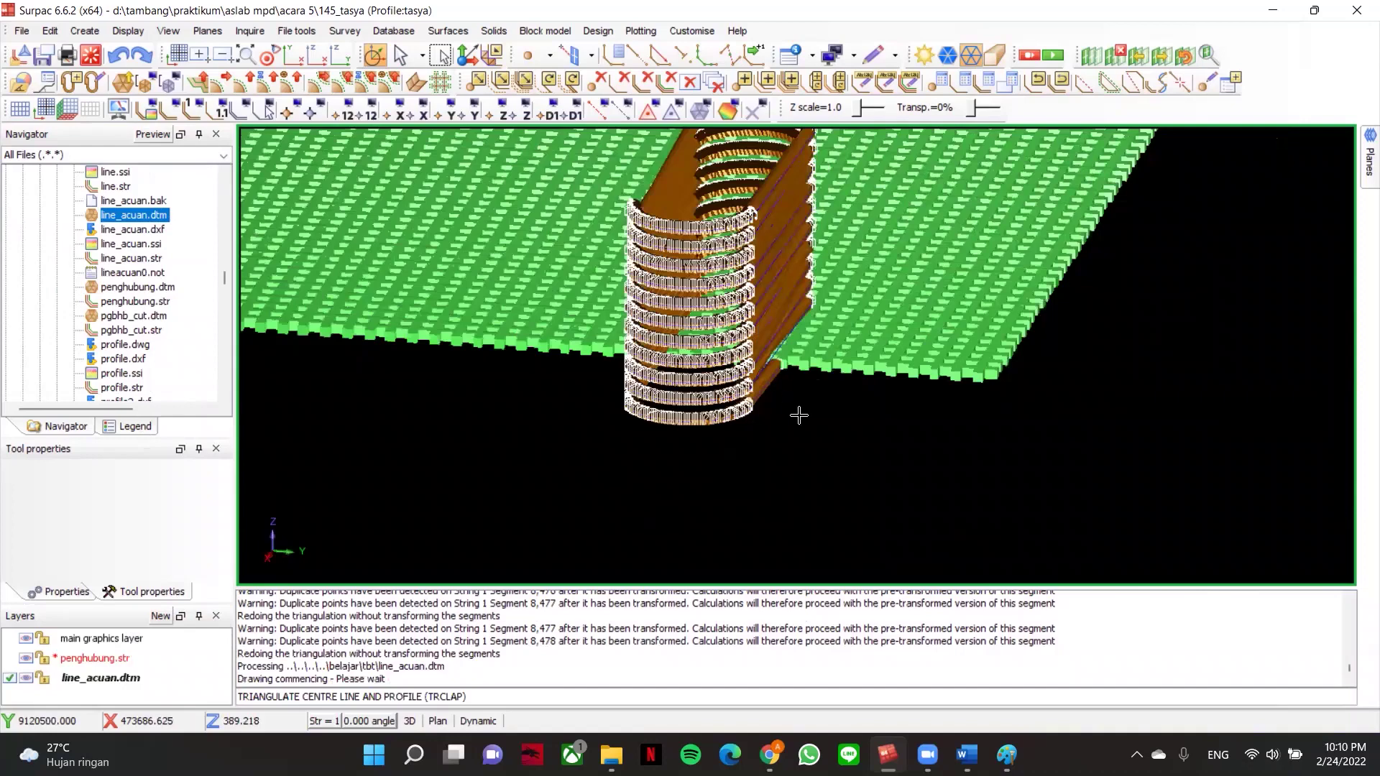
pyautogui.scroll(-2, 795, 410)
pyautogui.scroll(4, 794, 395)
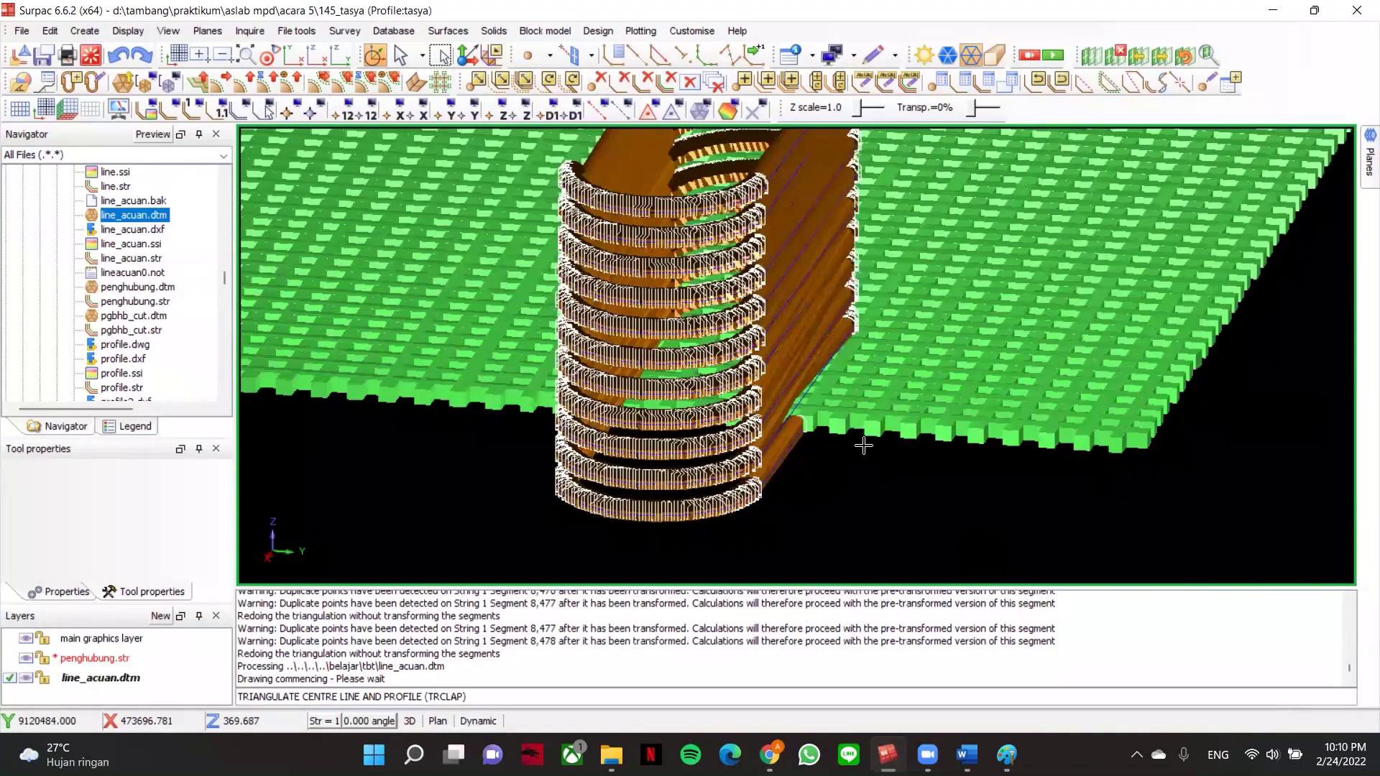
pyautogui.scroll(2, 820, 416)
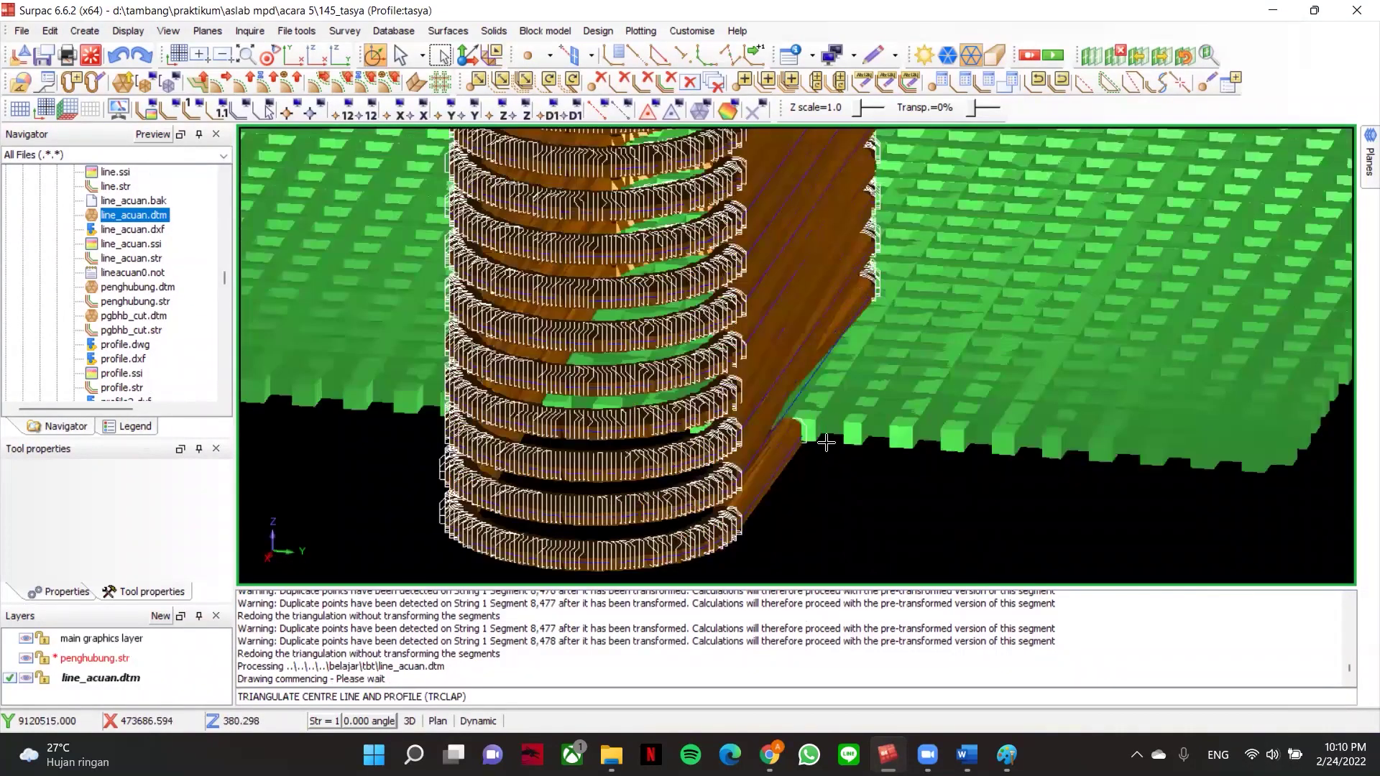
pyautogui.scroll(3, 815, 446)
pyautogui.scroll(3, 800, 429)
pyautogui.scroll(-2, 872, 293)
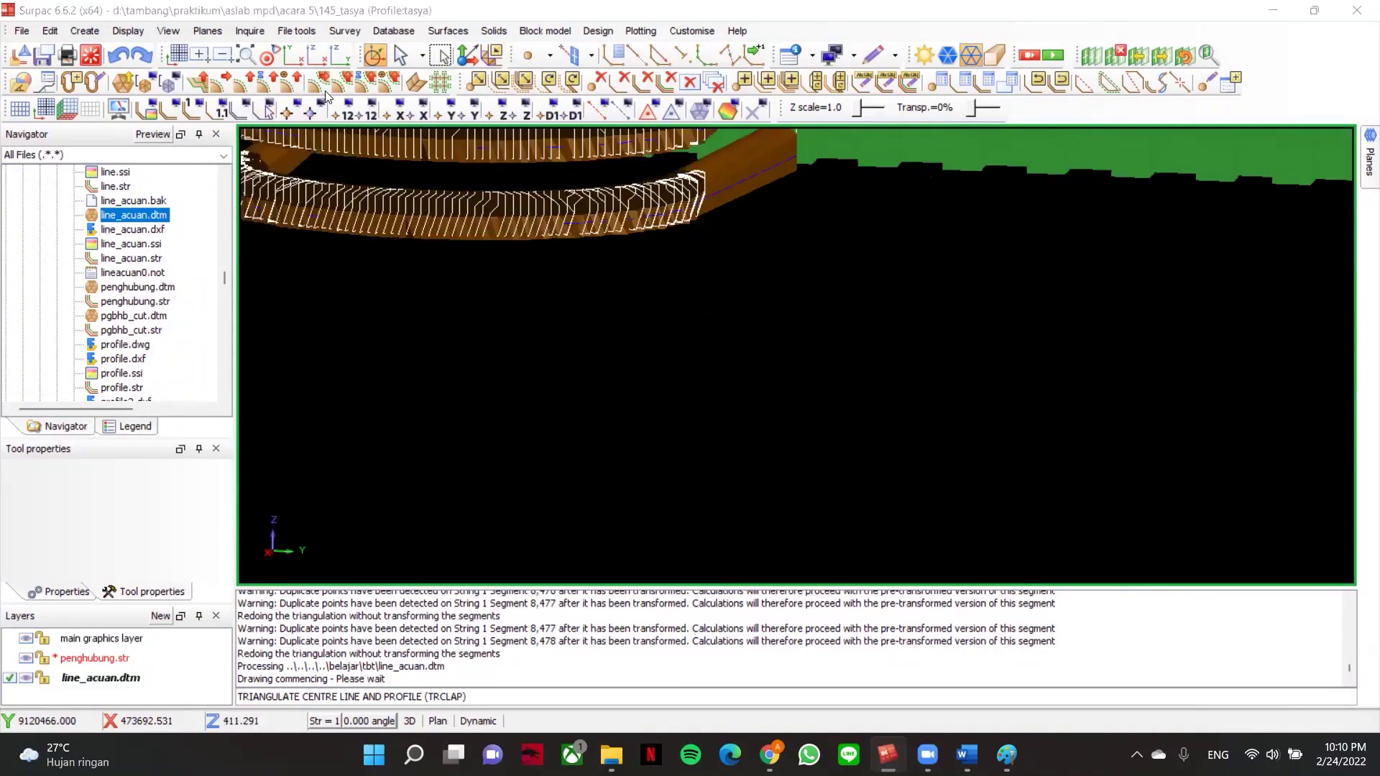
pyautogui.click(318, 54)
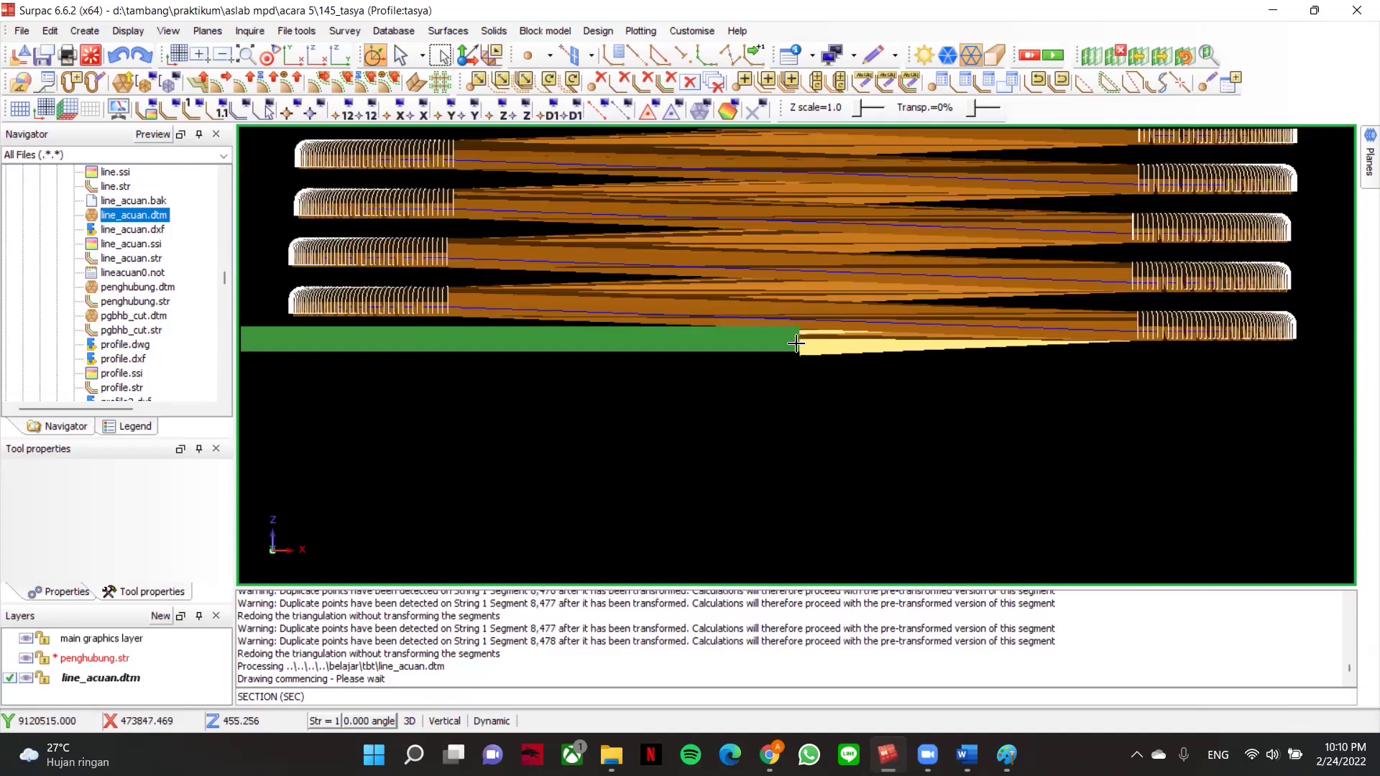
pyautogui.scroll(-1, 797, 342)
pyautogui.scroll(3, 798, 342)
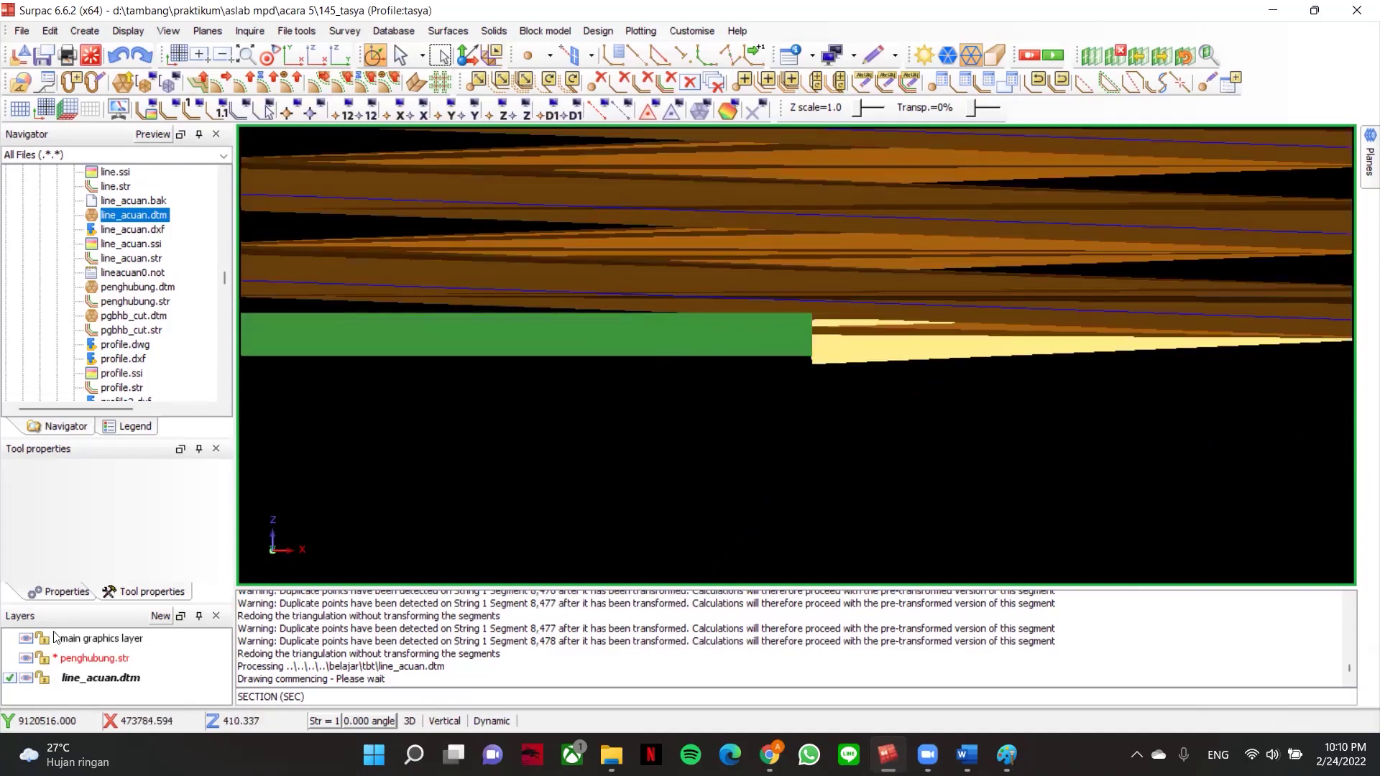
# - Make penghubung.str the active layer and undo its centre line and profile triangulation
pyautogui.click(87, 658)
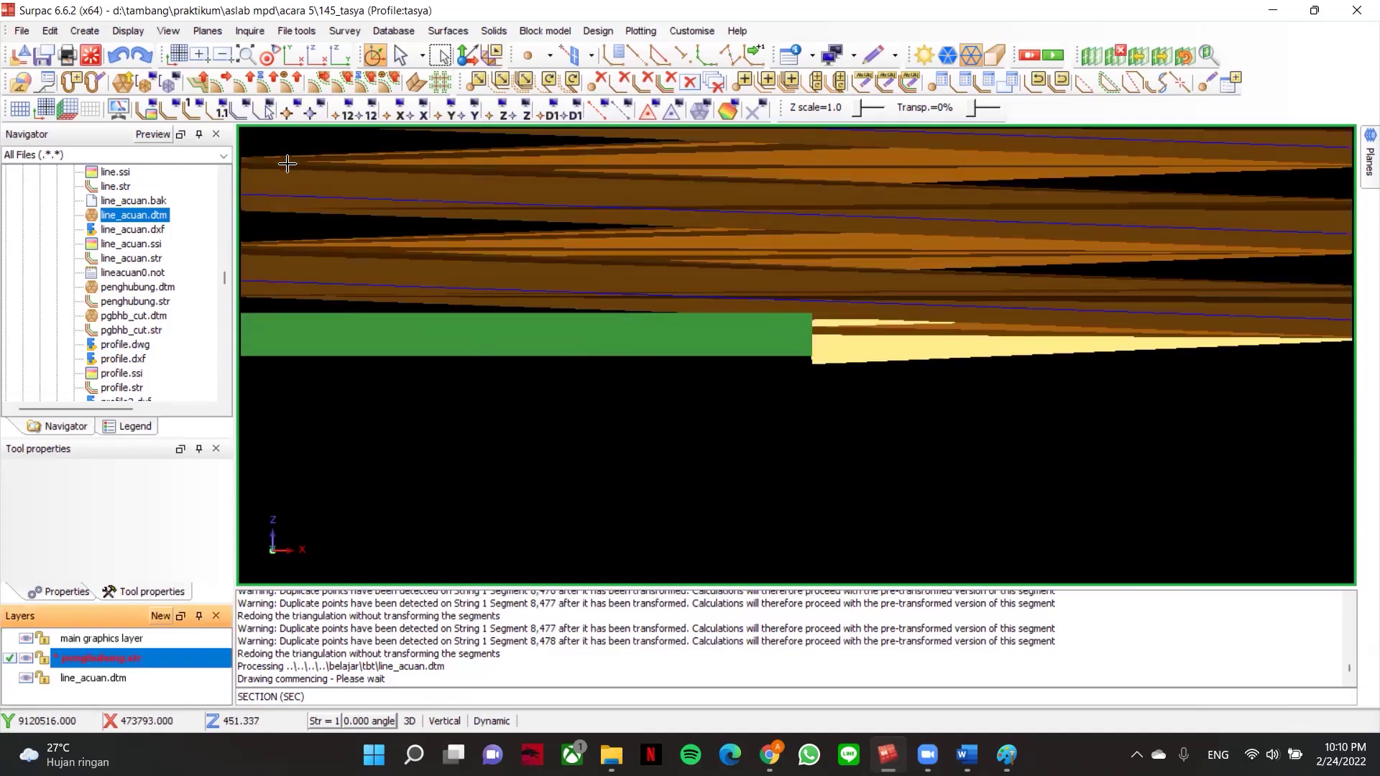
pyautogui.click(119, 55)
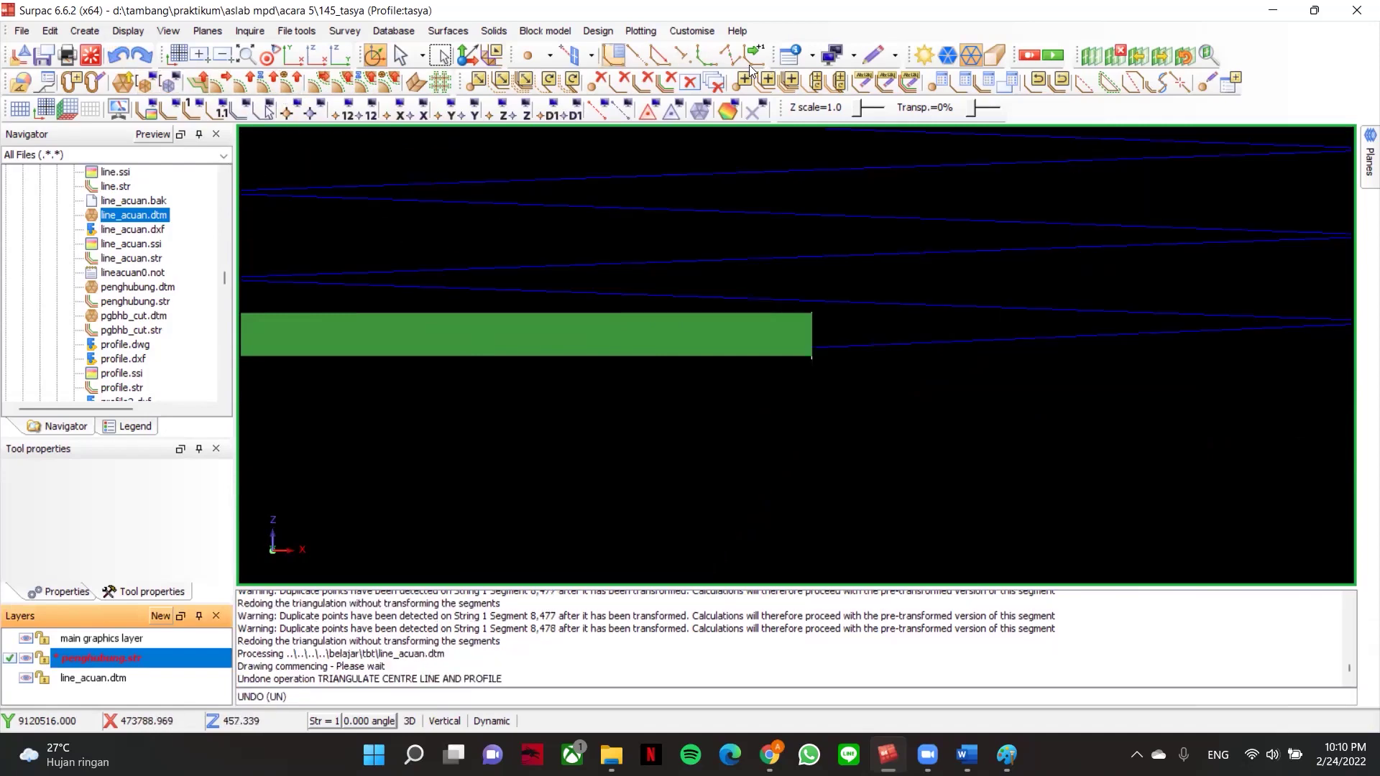
pyautogui.click(739, 33)
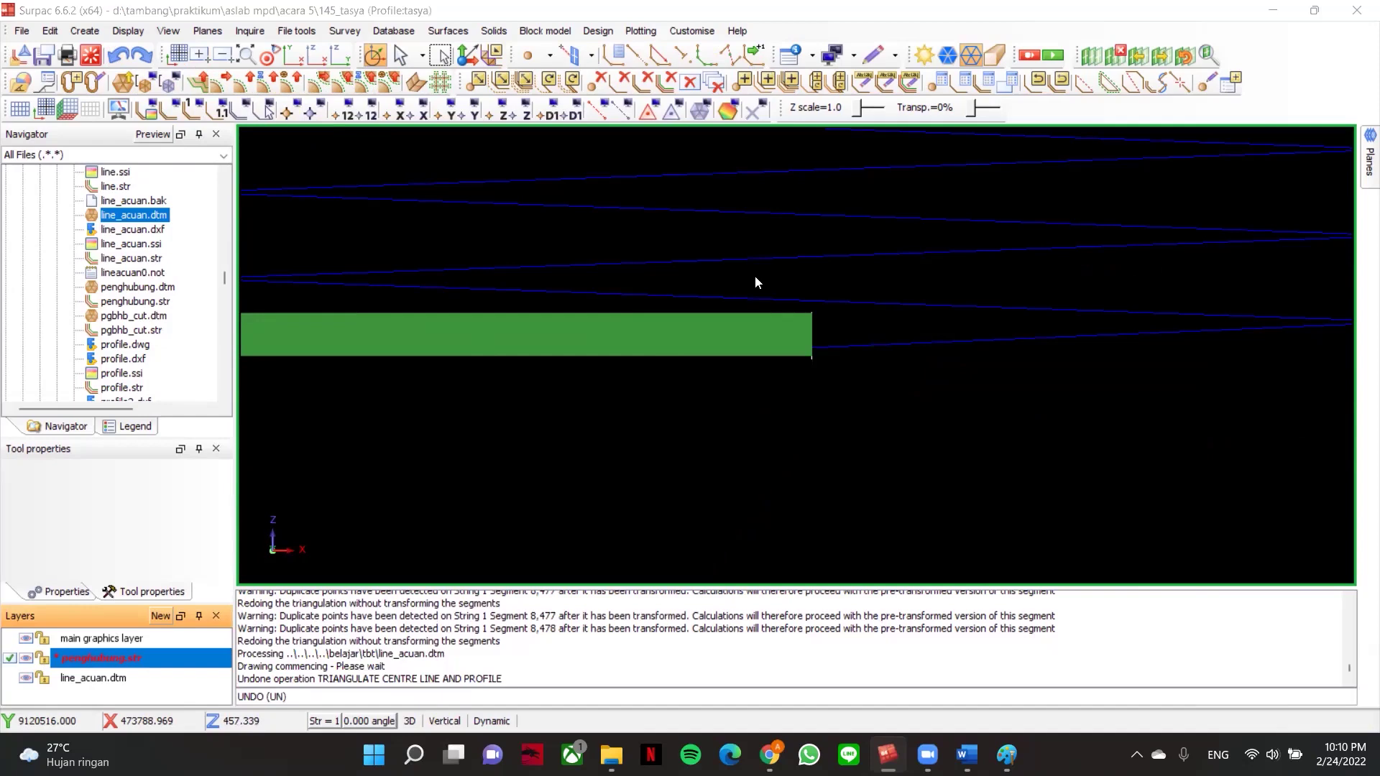
# - Triangulate the spiral centre line in penghubung.str again using profile_ramp, re-entering the Z offset and triangulating the first and last faces
pyautogui.click(311, 56)
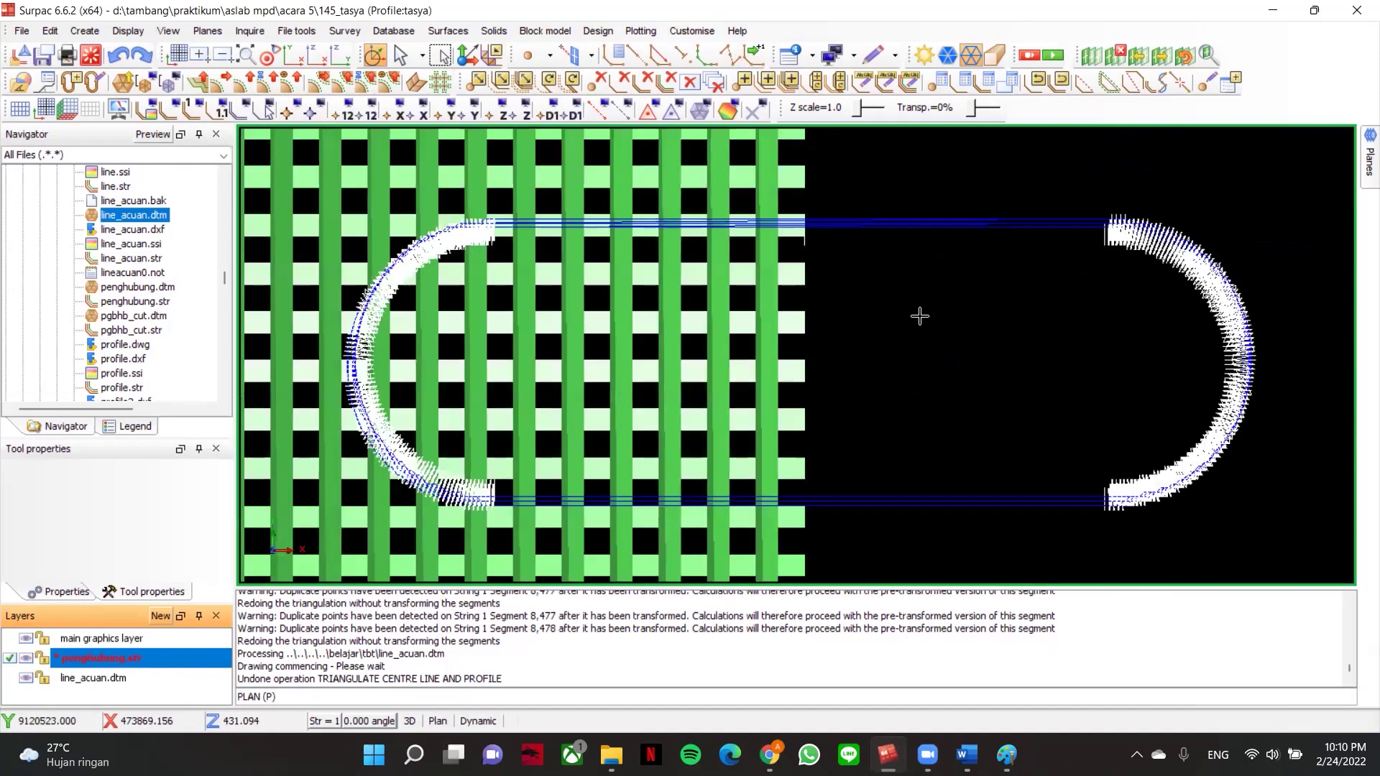
pyautogui.click(600, 33)
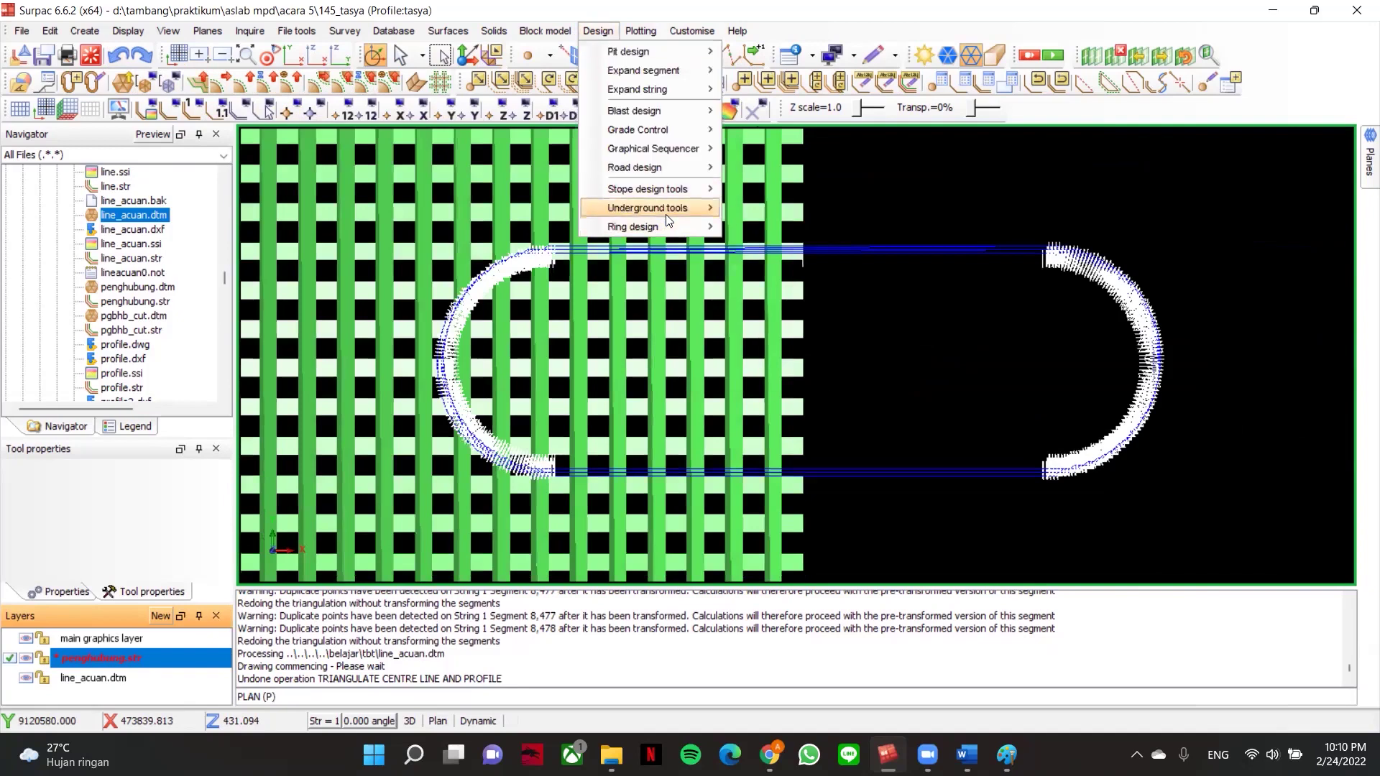
pyautogui.moveTo(666, 210)
pyautogui.click(789, 310)
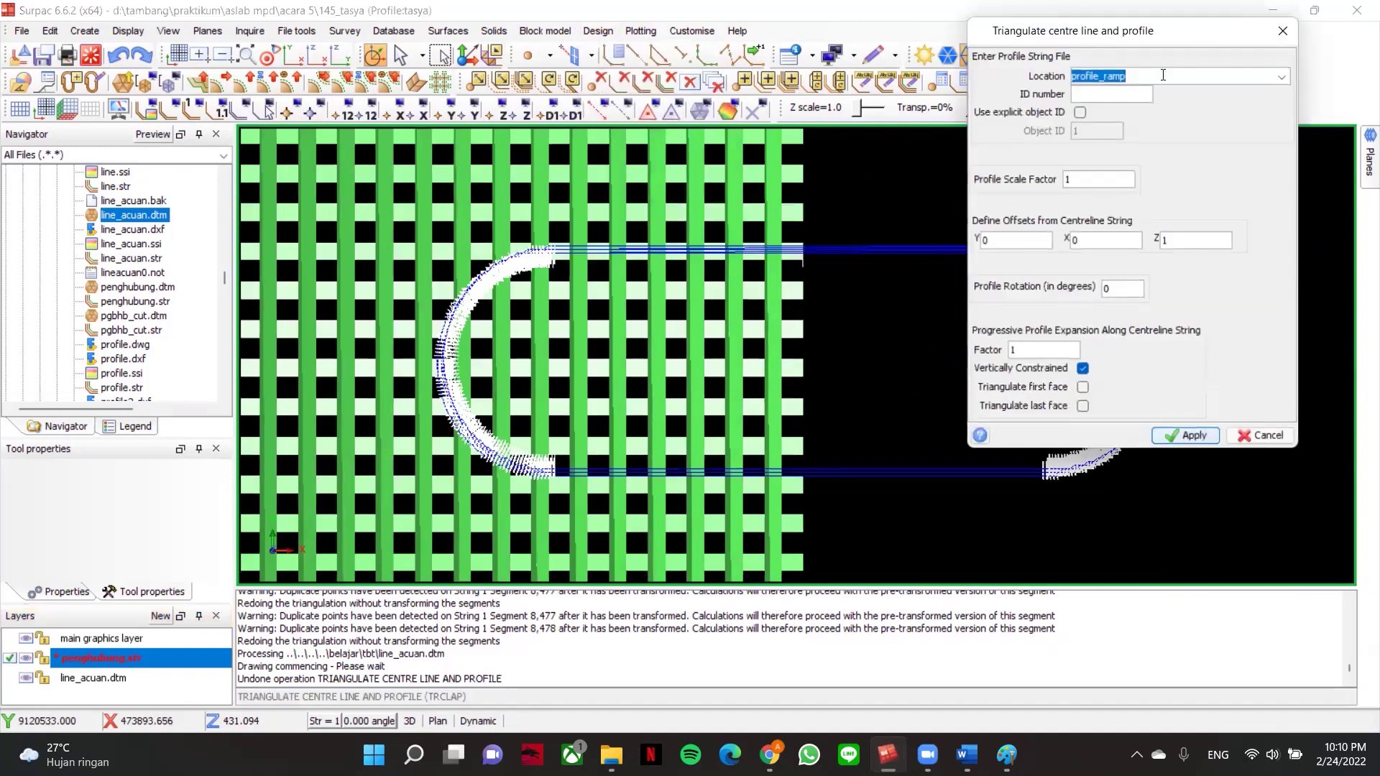
pyautogui.doubleClick(1175, 245)
pyautogui.click(1083, 388)
pyautogui.click(1082, 406)
pyautogui.click(1213, 436)
pyautogui.click(889, 249)
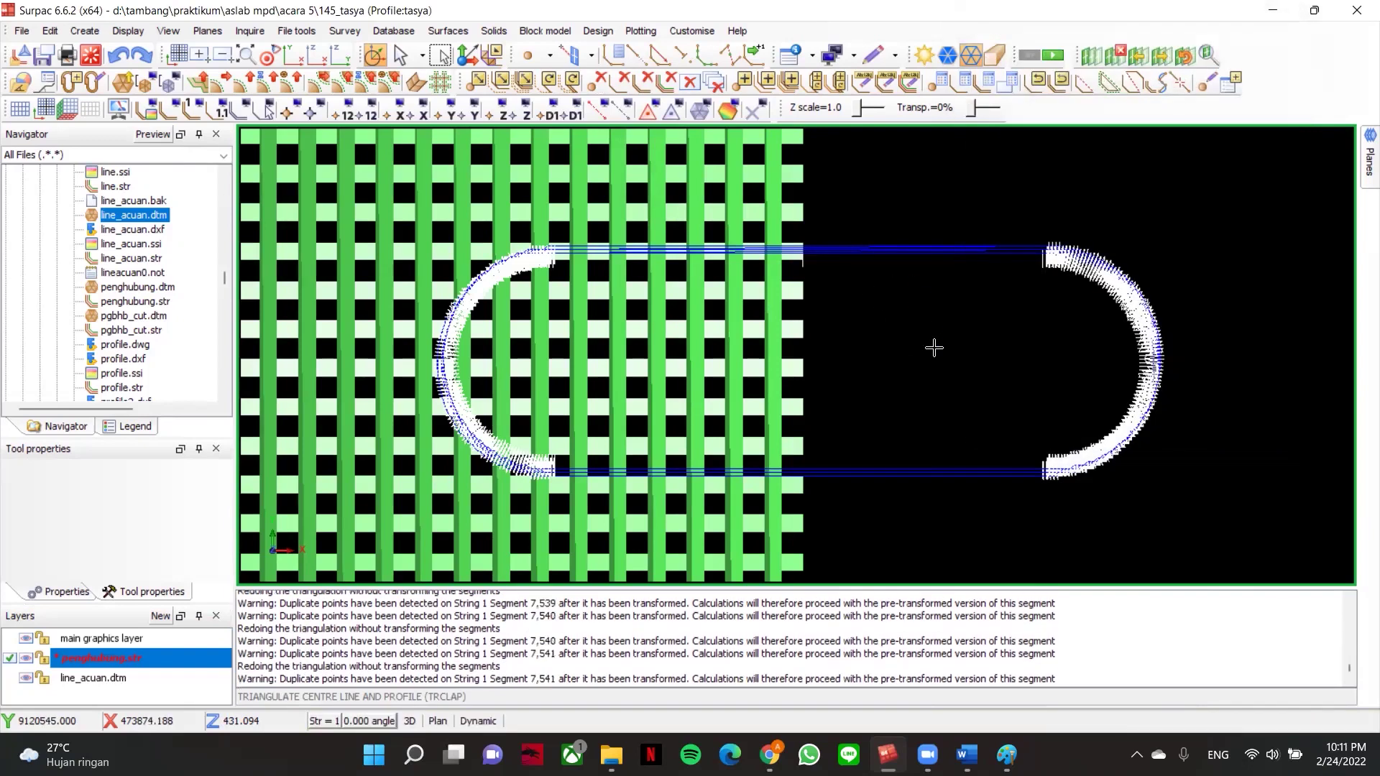
# - End the centre line selection and examine the ramp's lower end against the profile outline and the line_acuan.dtm solid in 3D
pyautogui.scroll(2, 847, 291)
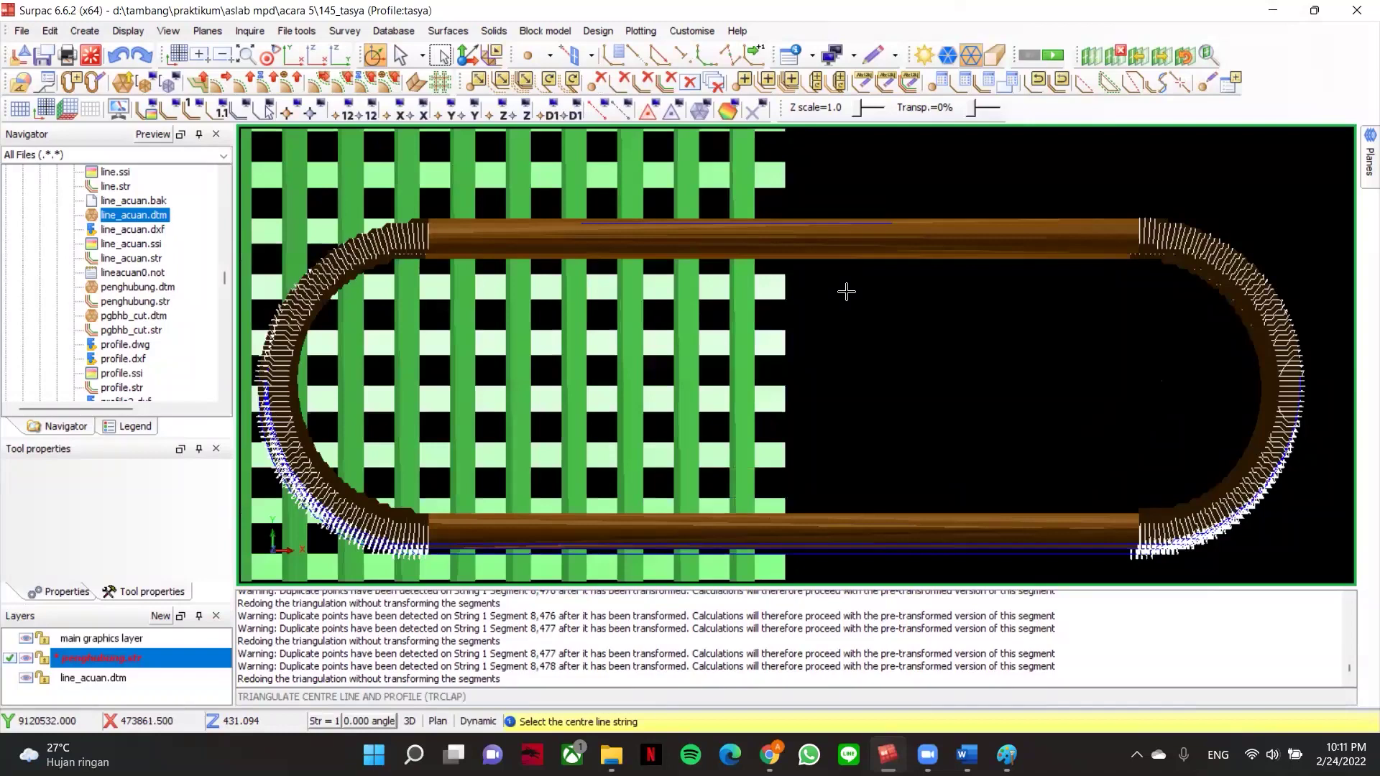
pyautogui.press('Escape')
pyautogui.moveTo(812, 363); pyautogui.dragTo(678, 335)
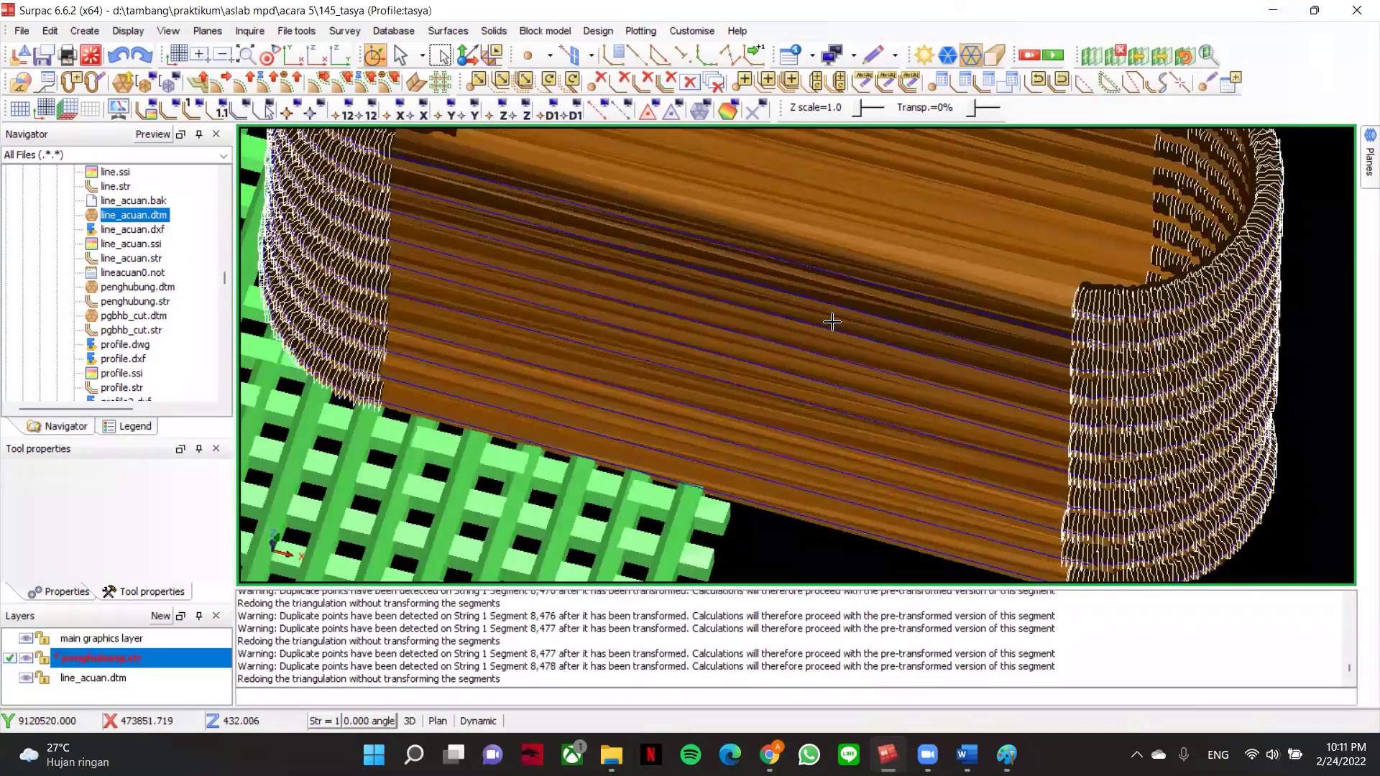
pyautogui.scroll(3, 920, 380)
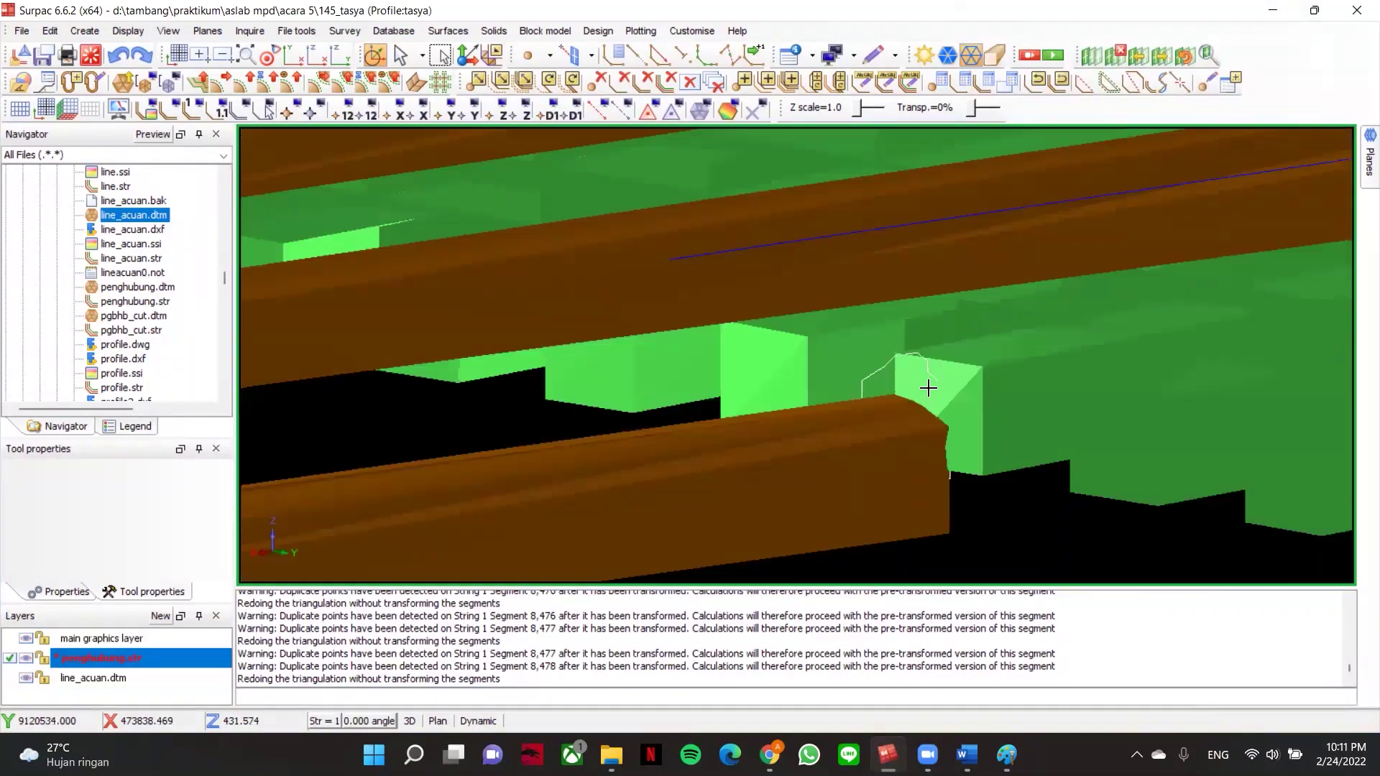
pyautogui.scroll(2, 941, 418)
pyautogui.scroll(-3, 945, 313)
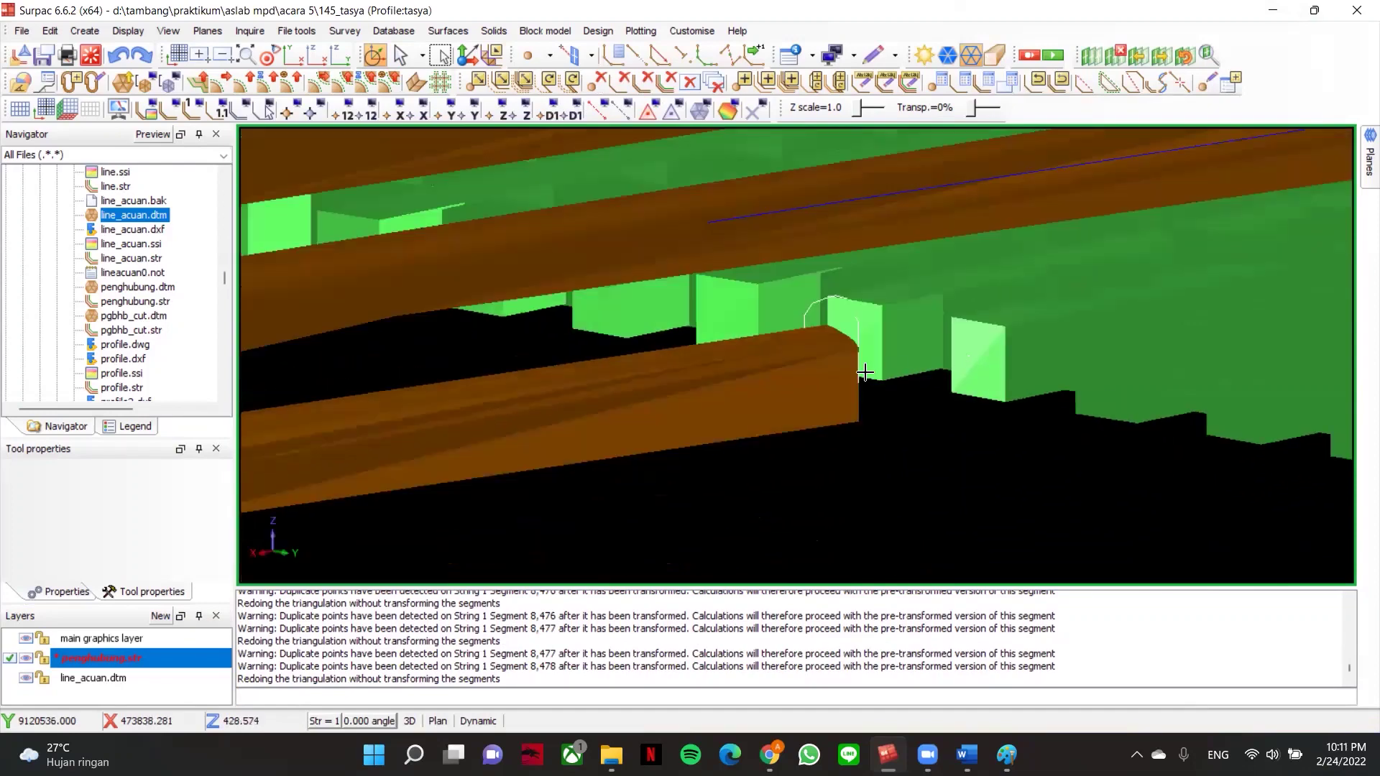
pyautogui.scroll(-2, 861, 365)
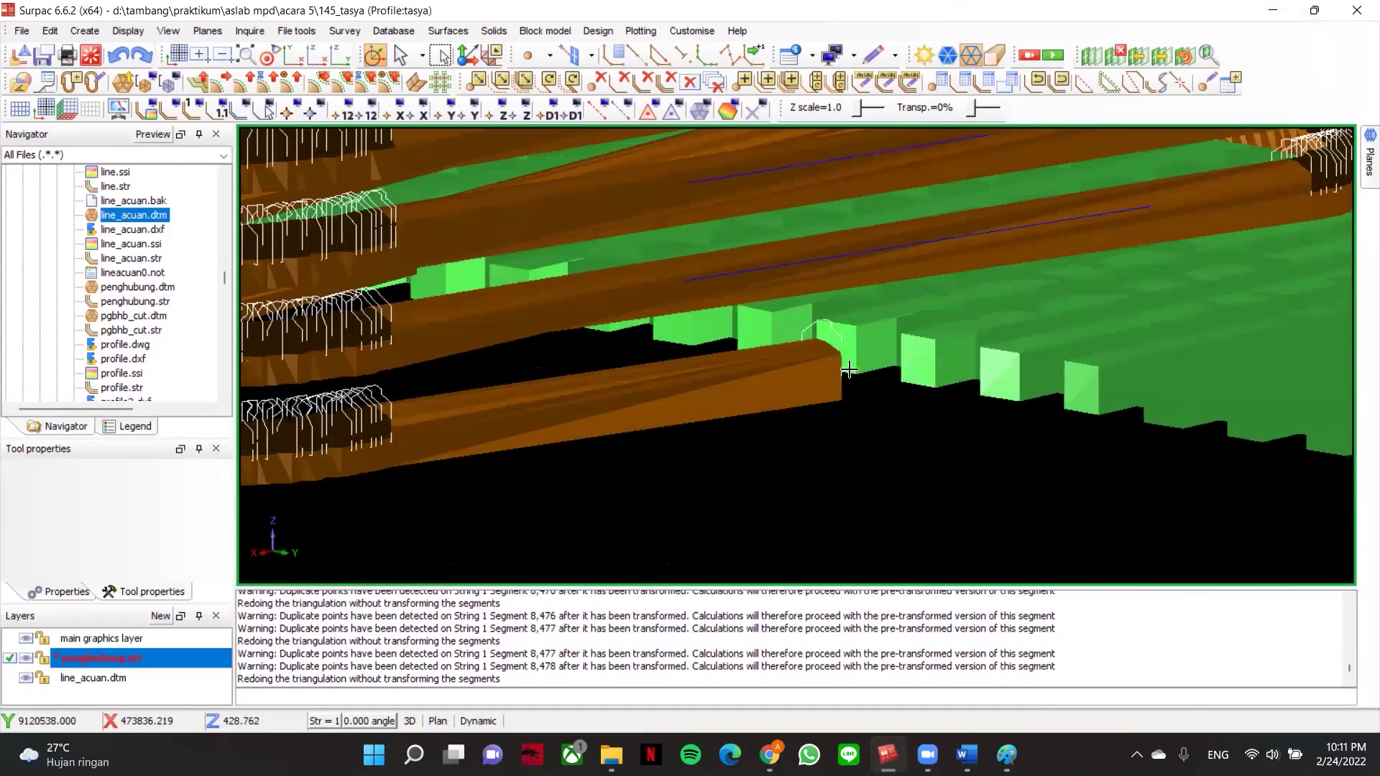
pyautogui.scroll(3, 846, 376)
pyautogui.scroll(-2, 845, 377)
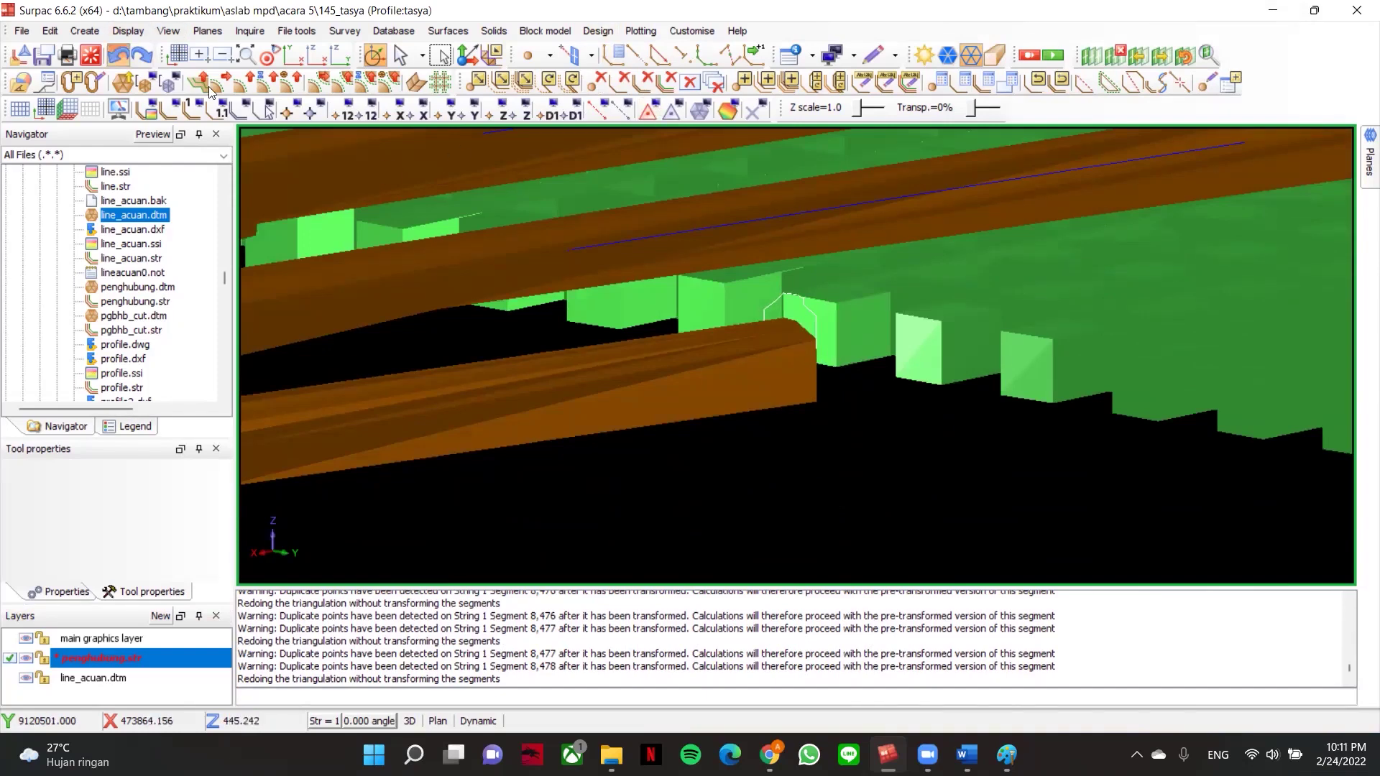
# - Undo the last triangulation and retry the spiral centre line with profile_ramp at offsets Y 2, X 0, Z 1, triangulating the first and last faces
pyautogui.hotkey('ctrl', 'z')
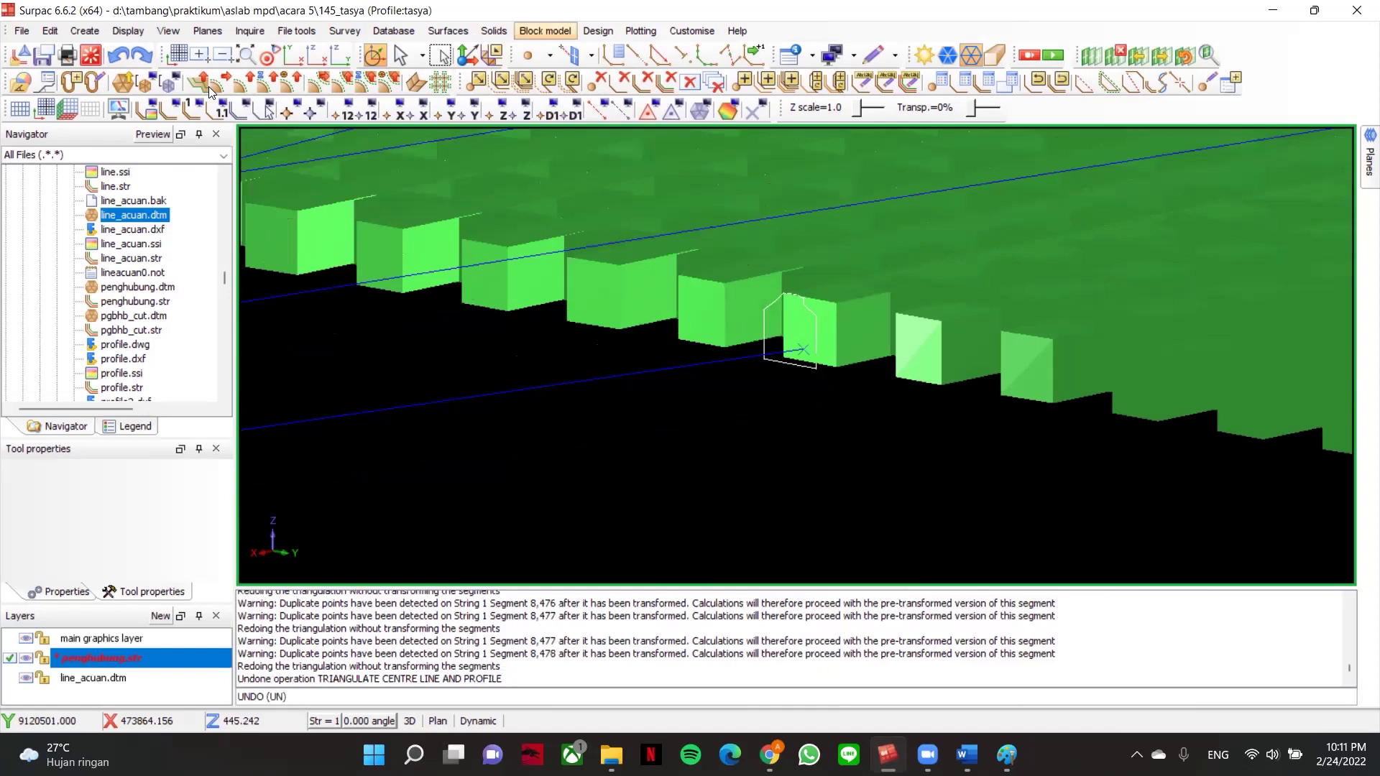
pyautogui.click(597, 30)
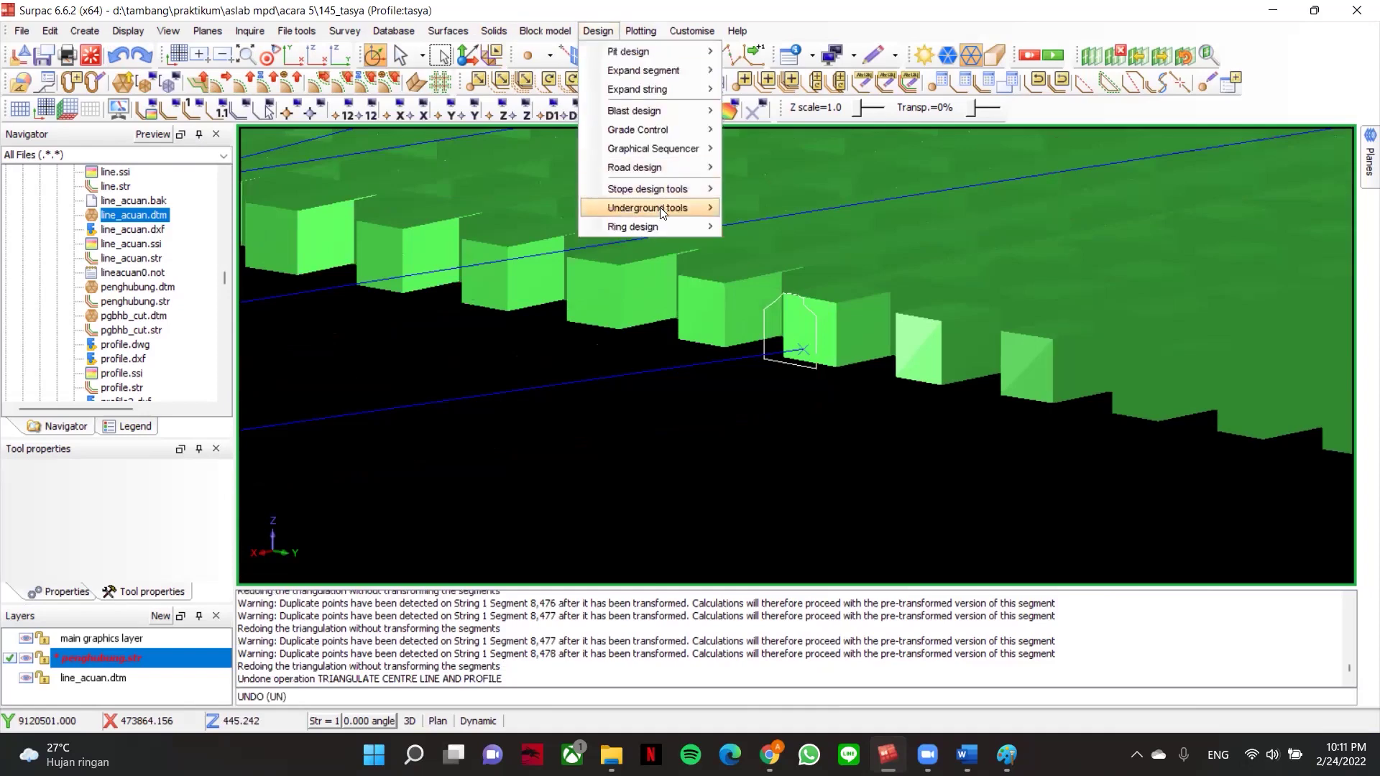
pyautogui.moveTo(723, 208)
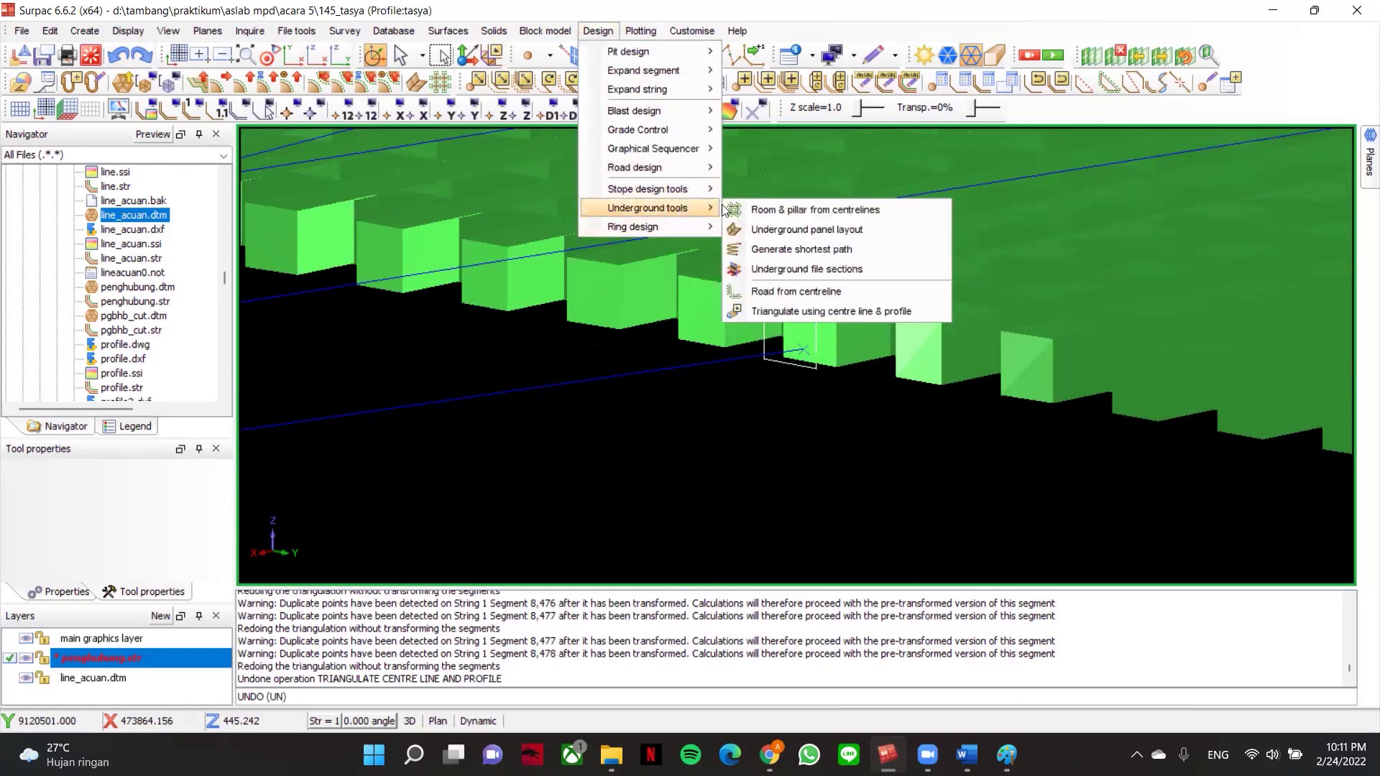
pyautogui.click(807, 311)
pyautogui.click(1019, 243)
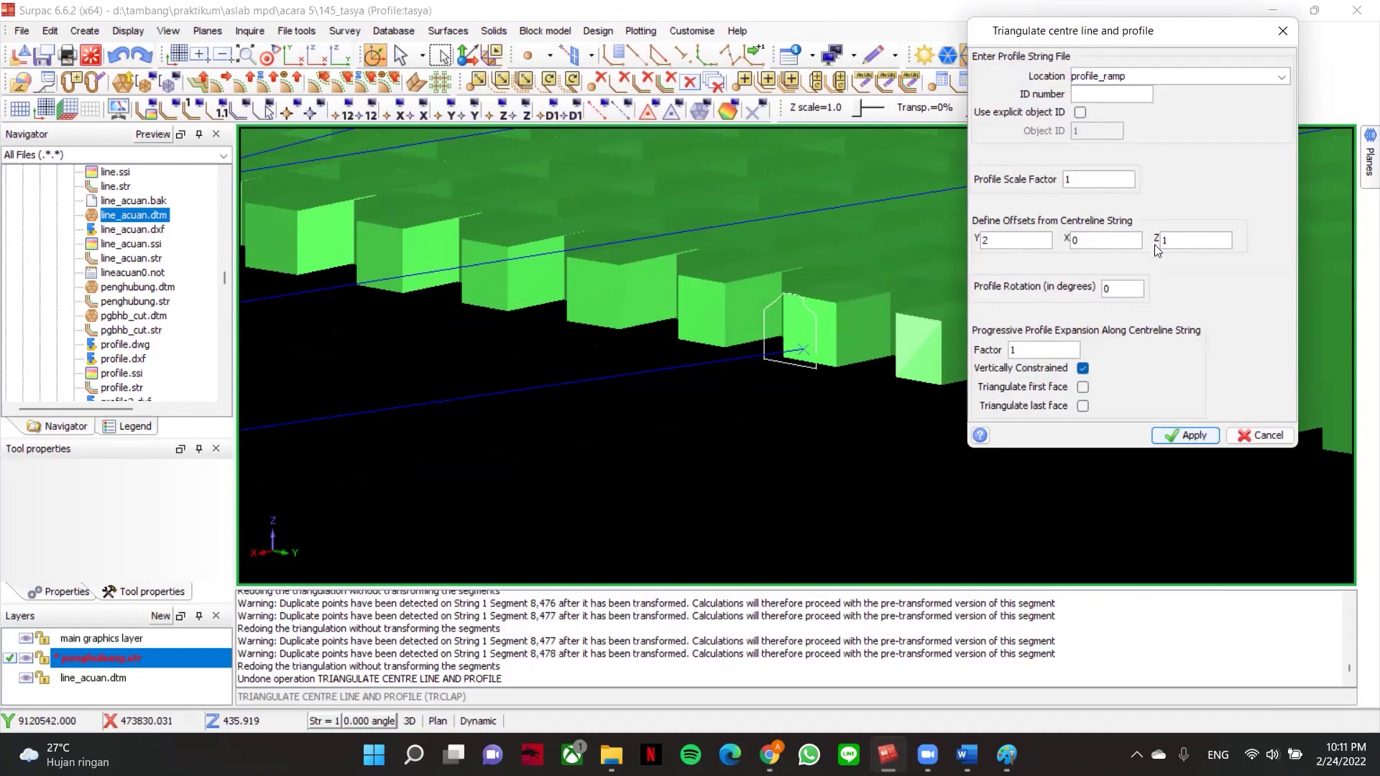
pyautogui.click(1082, 387)
pyautogui.click(1082, 405)
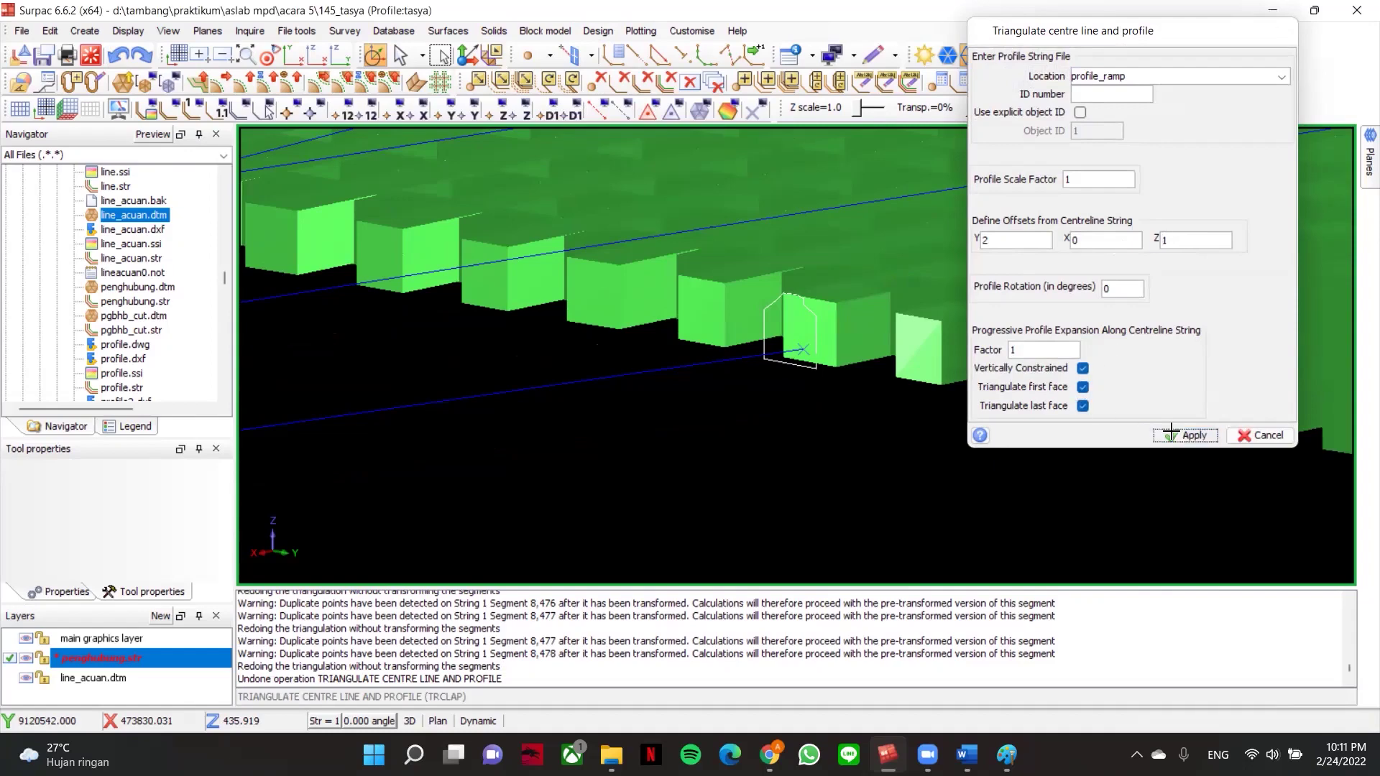
pyautogui.click(1186, 435)
pyautogui.click(679, 368)
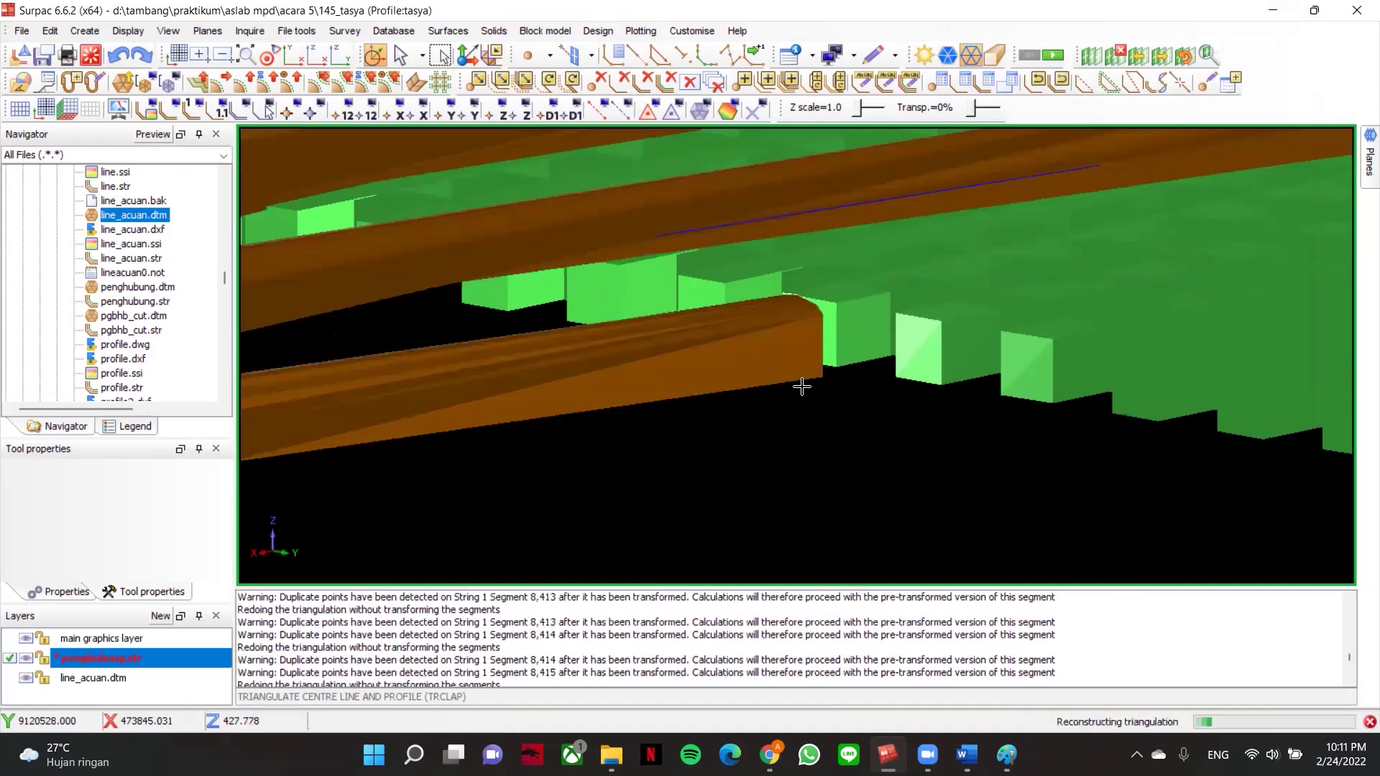
# - Examine in 3D how the retriangulated ramp's lower end lines up with the openings of the line_acuan.dtm solid
pyautogui.scroll(4, 818, 339)
pyautogui.scroll(-2, 820, 338)
pyautogui.scroll(2, 839, 365)
pyautogui.scroll(-2, 842, 368)
pyautogui.scroll(3, 834, 410)
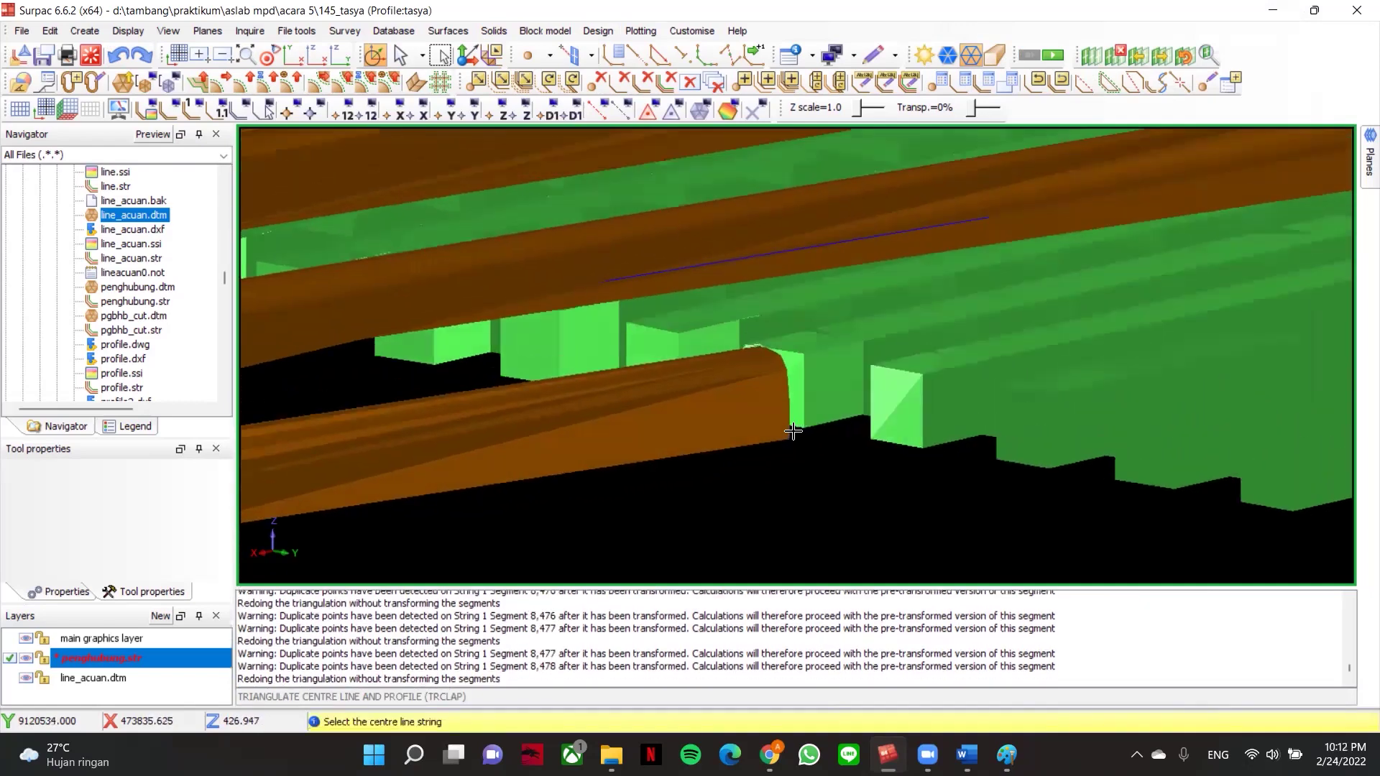
pyautogui.scroll(2, 808, 323)
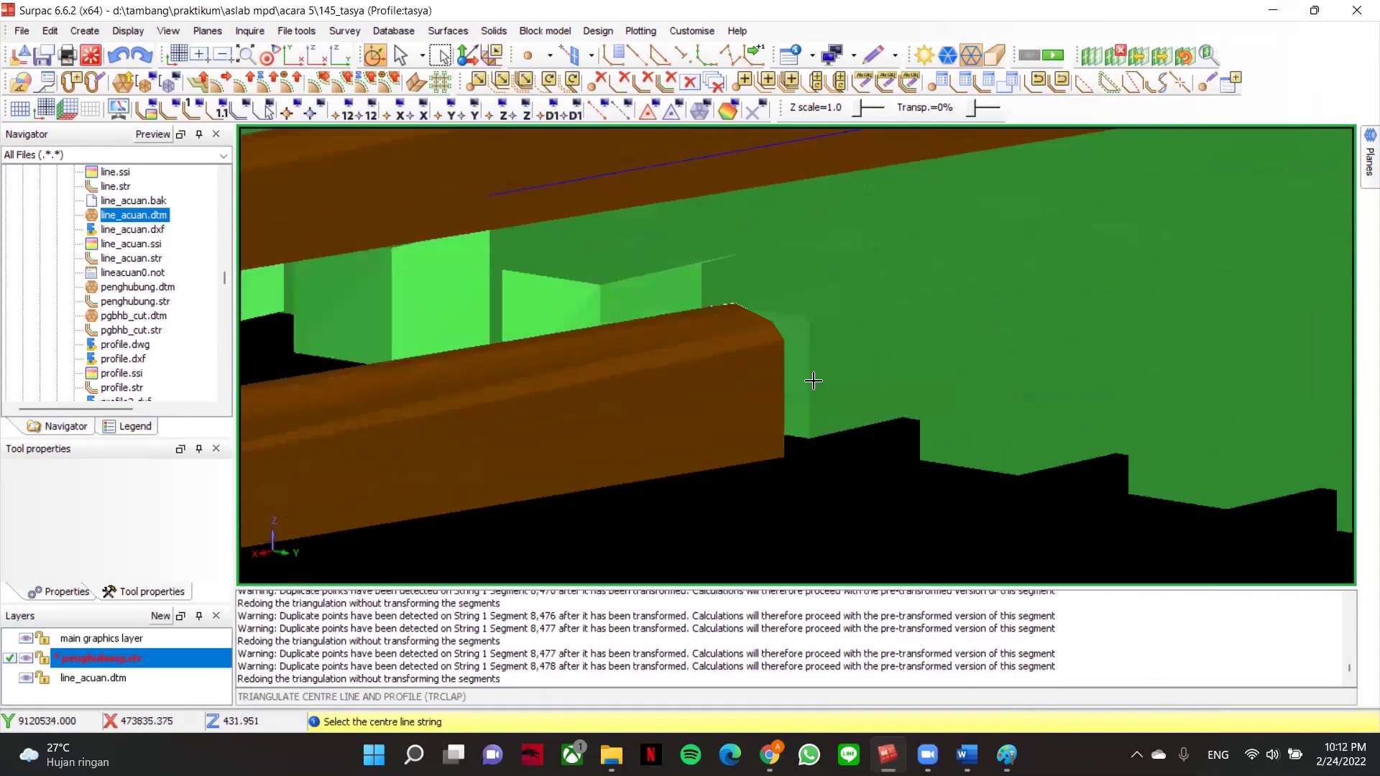
pyautogui.scroll(3, 810, 463)
pyautogui.scroll(-4, 801, 402)
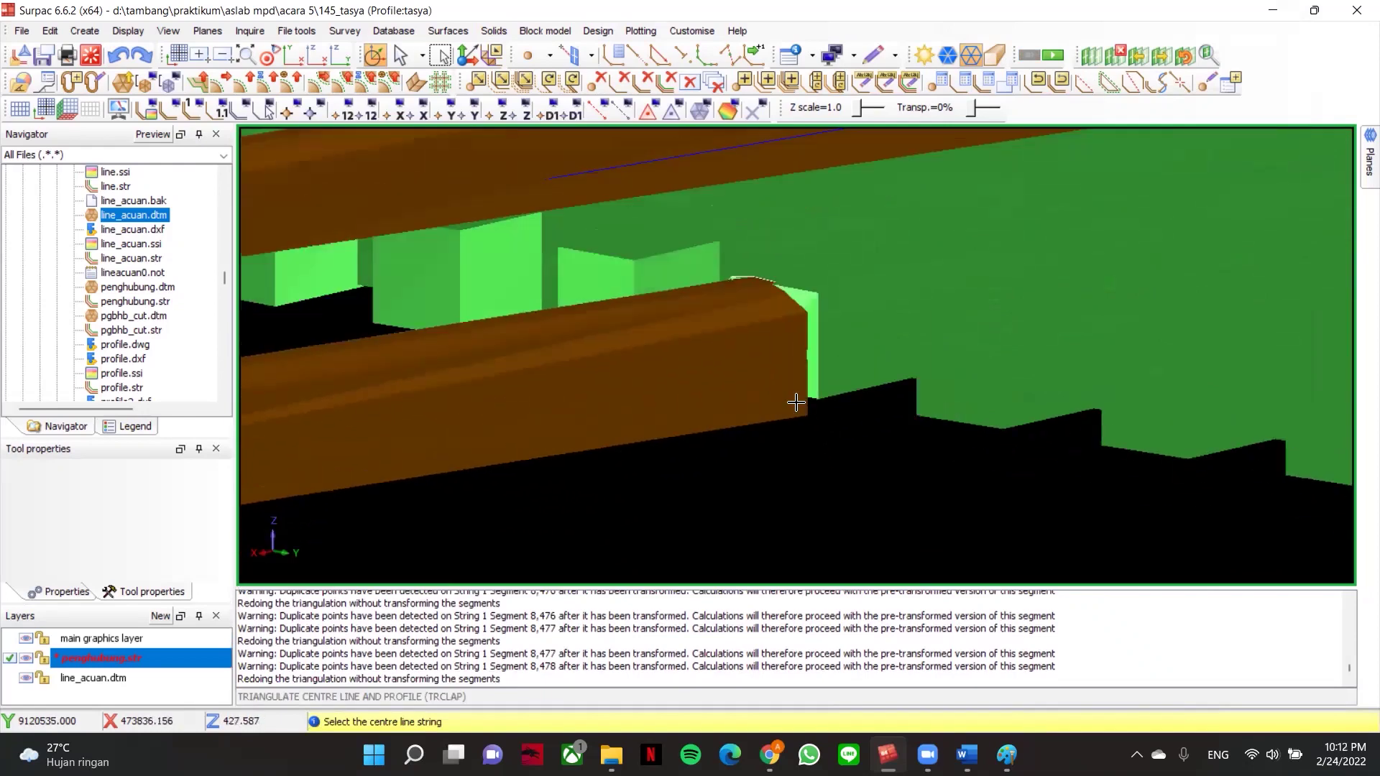
pyautogui.scroll(1, 801, 402)
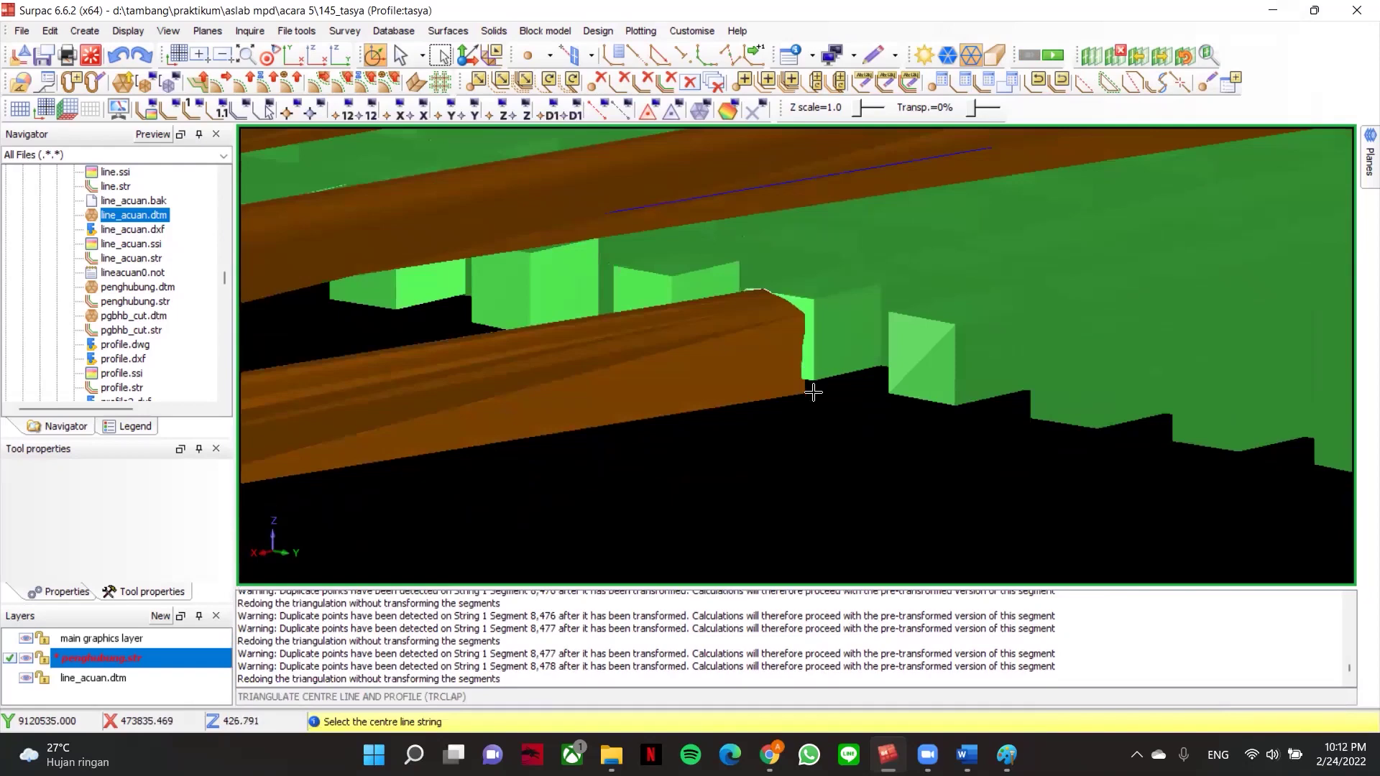
pyautogui.click(832, 405)
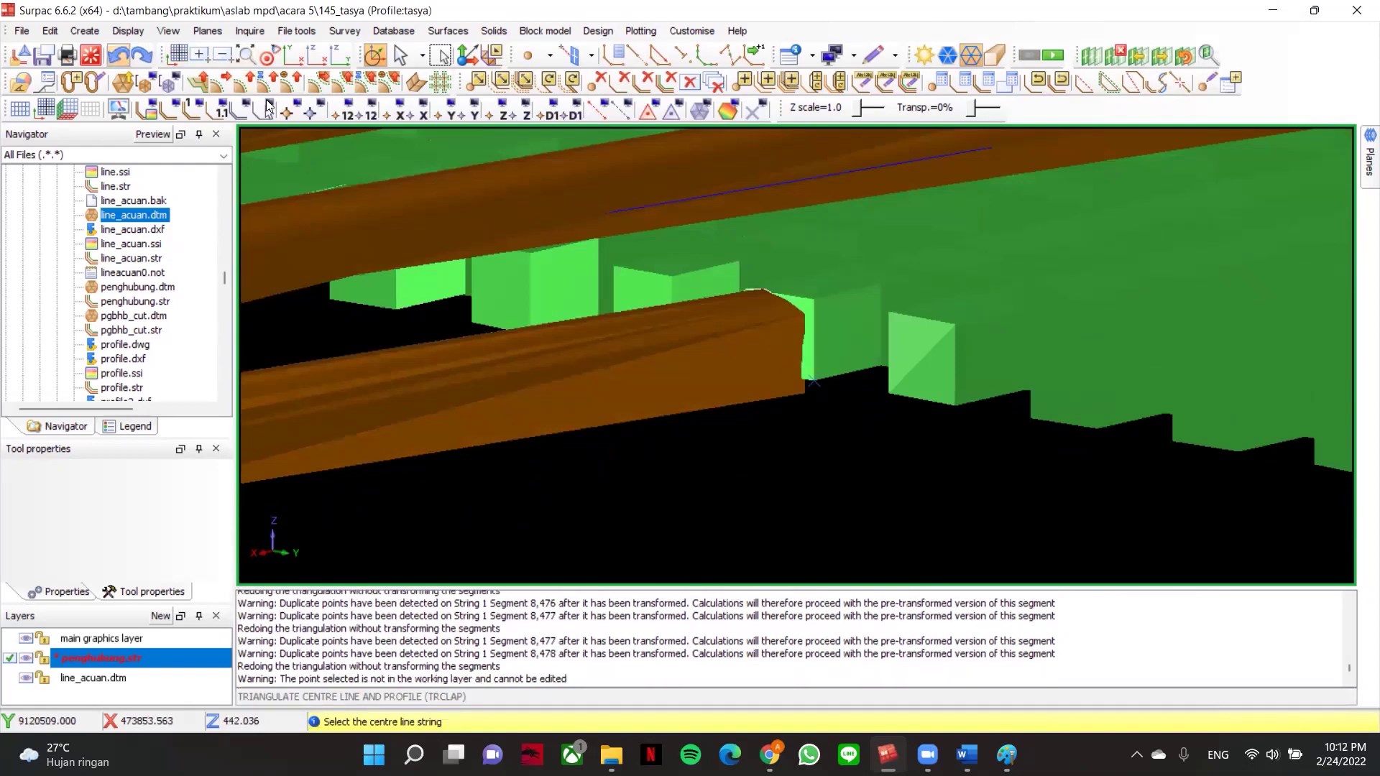
# - Undo that triangulation and triangulate the centre line with profile_ramp at offsets Y 3, X 0, Z 2, including the first and last faces
pyautogui.hotkey('ctrl', 'z')
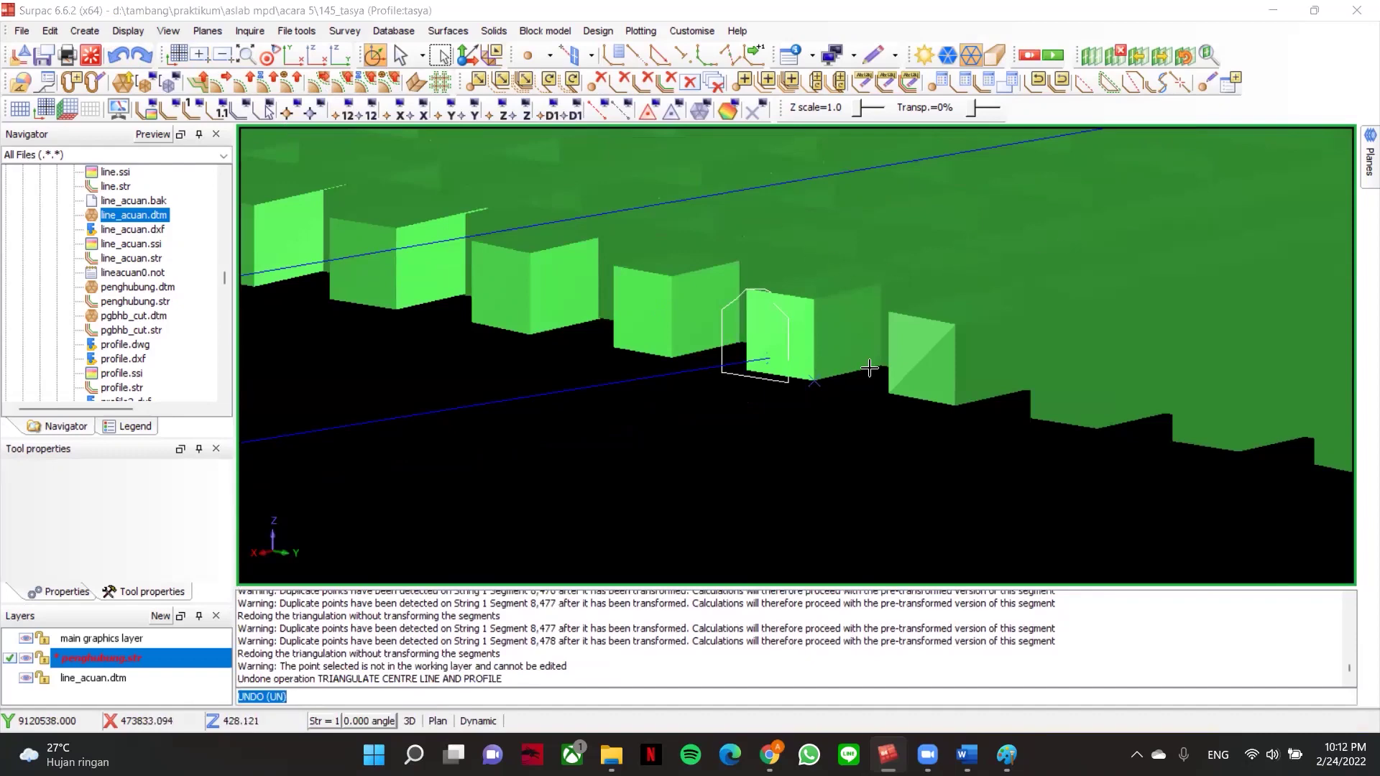
pyautogui.scroll(-3, 809, 379)
pyautogui.scroll(4, 805, 365)
pyautogui.scroll(-2, 805, 365)
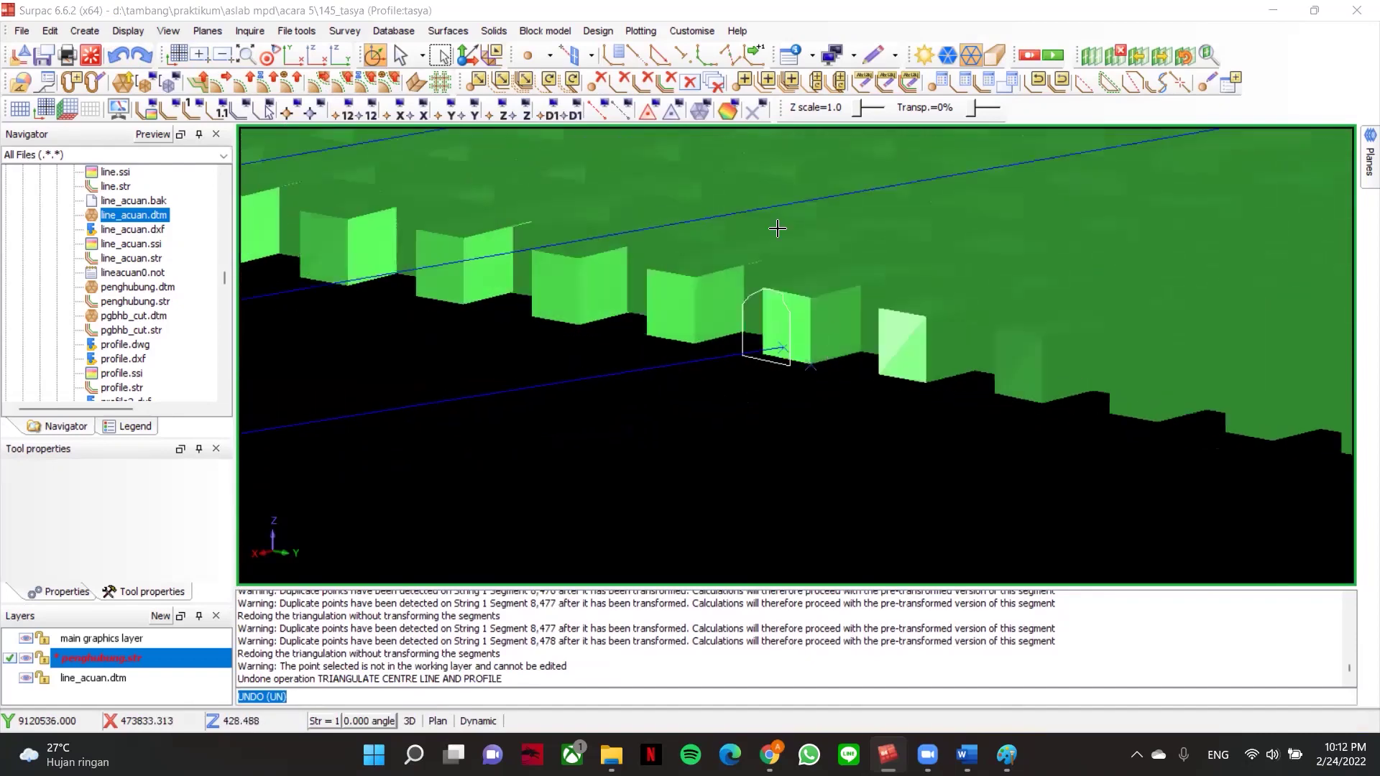
pyautogui.click(598, 31)
pyautogui.moveTo(706, 207)
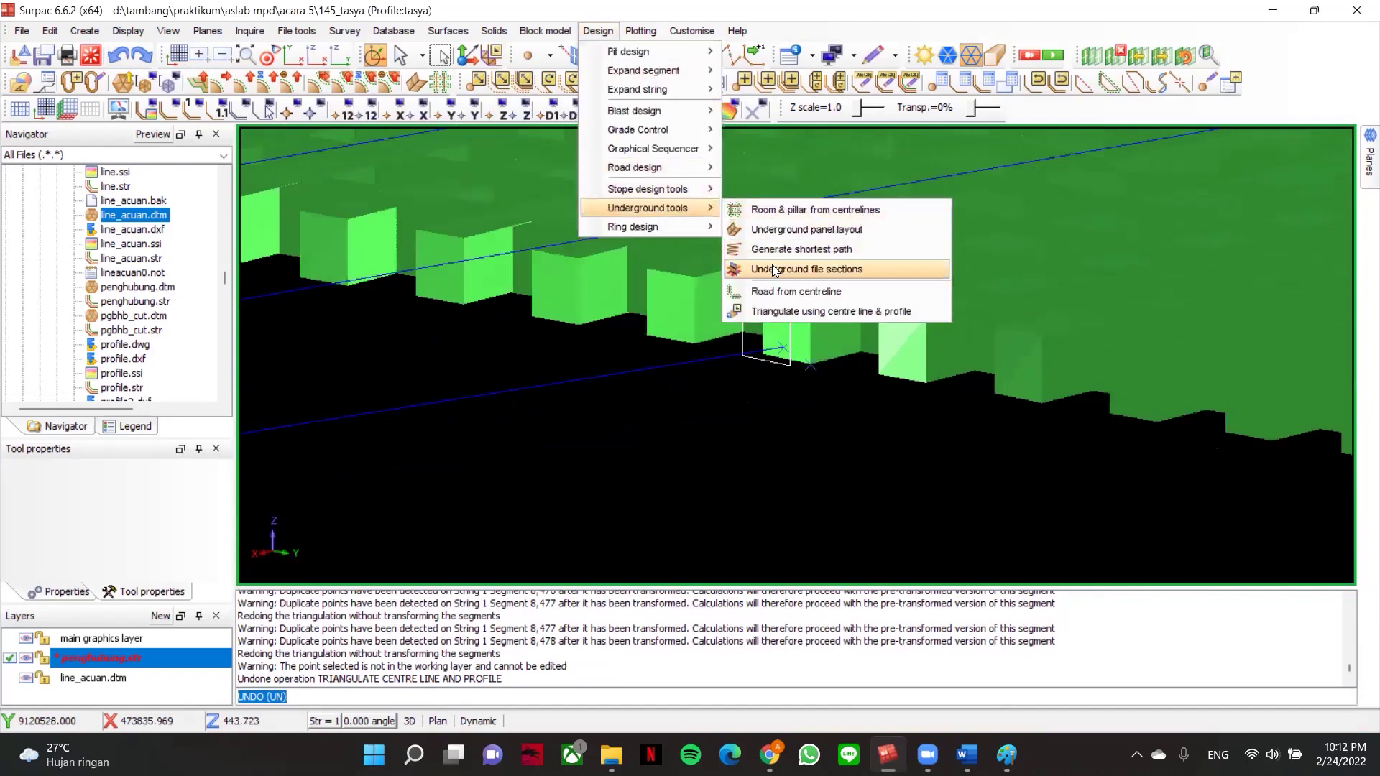
pyautogui.click(827, 312)
pyautogui.click(1085, 387)
pyautogui.doubleClick(1173, 238)
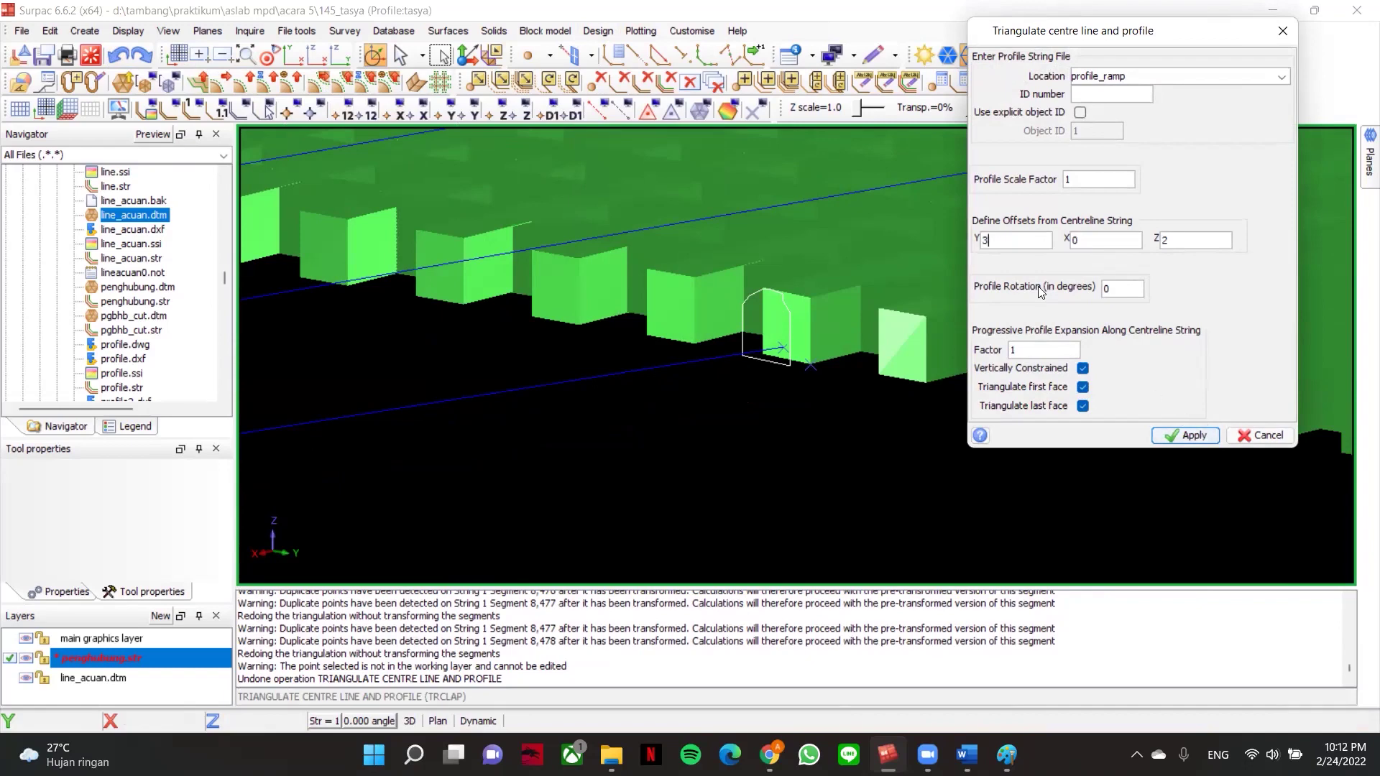
pyautogui.click(1182, 436)
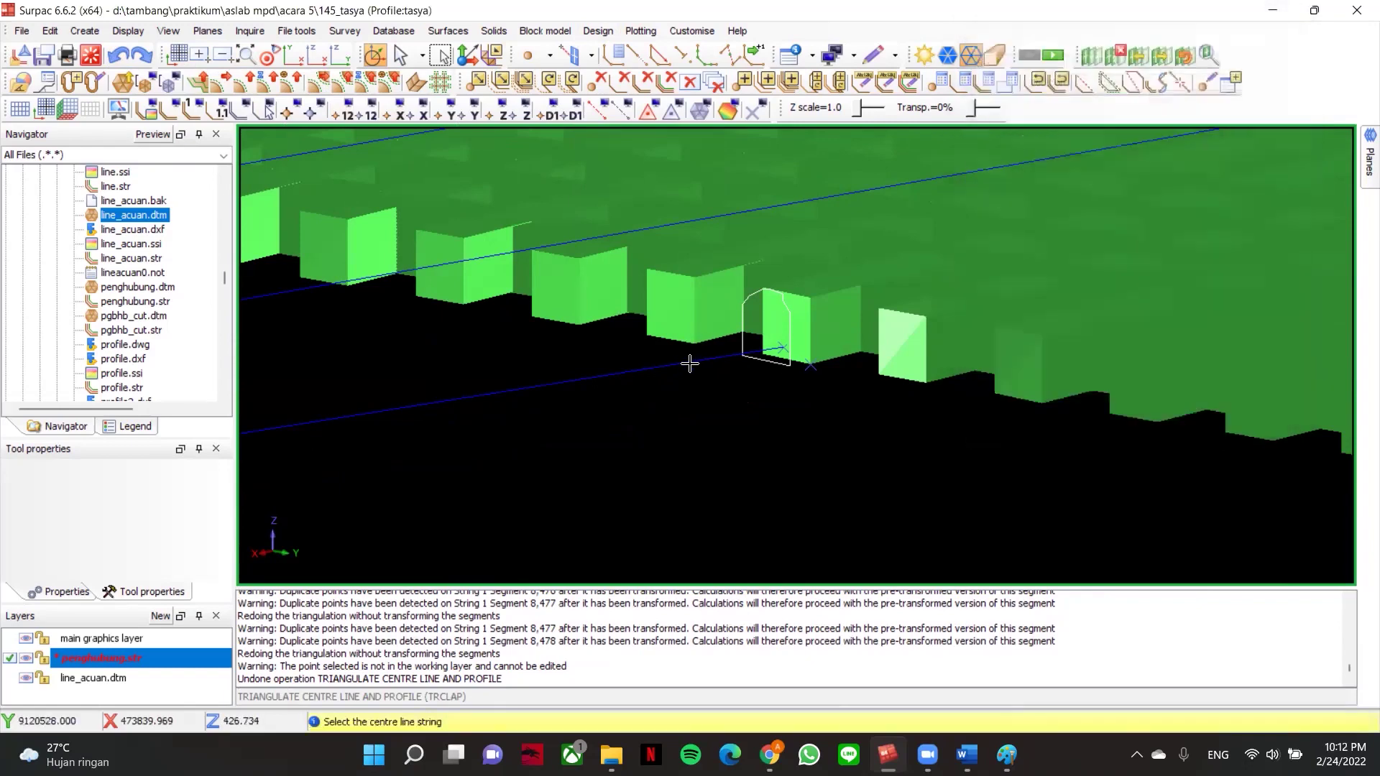
pyautogui.click(702, 358)
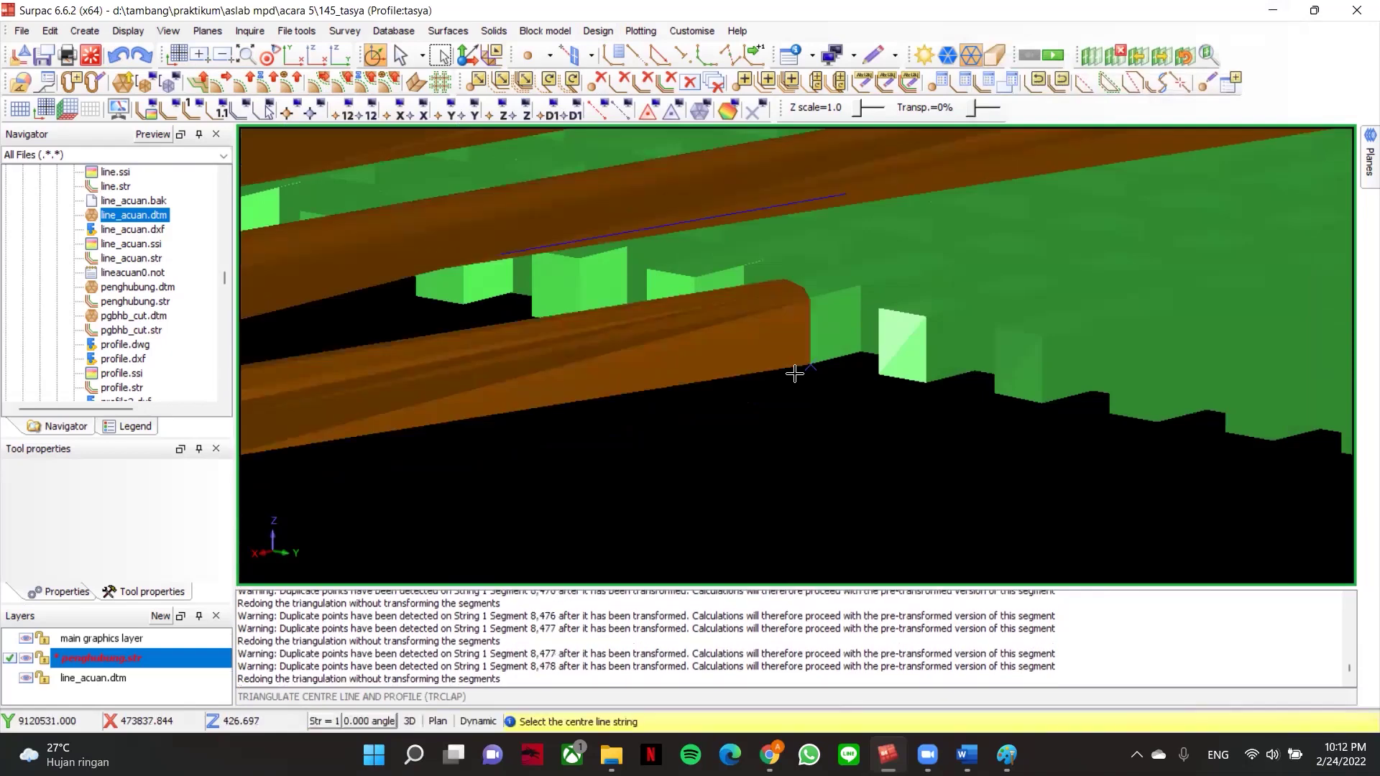
# - Display penghubung.dtm in place of penghubung.str alongside line_acuan.dtm and inspect the whole spiral ramp in 3D
pyautogui.moveTo(807, 352); pyautogui.dragTo(874, 349, button='right')
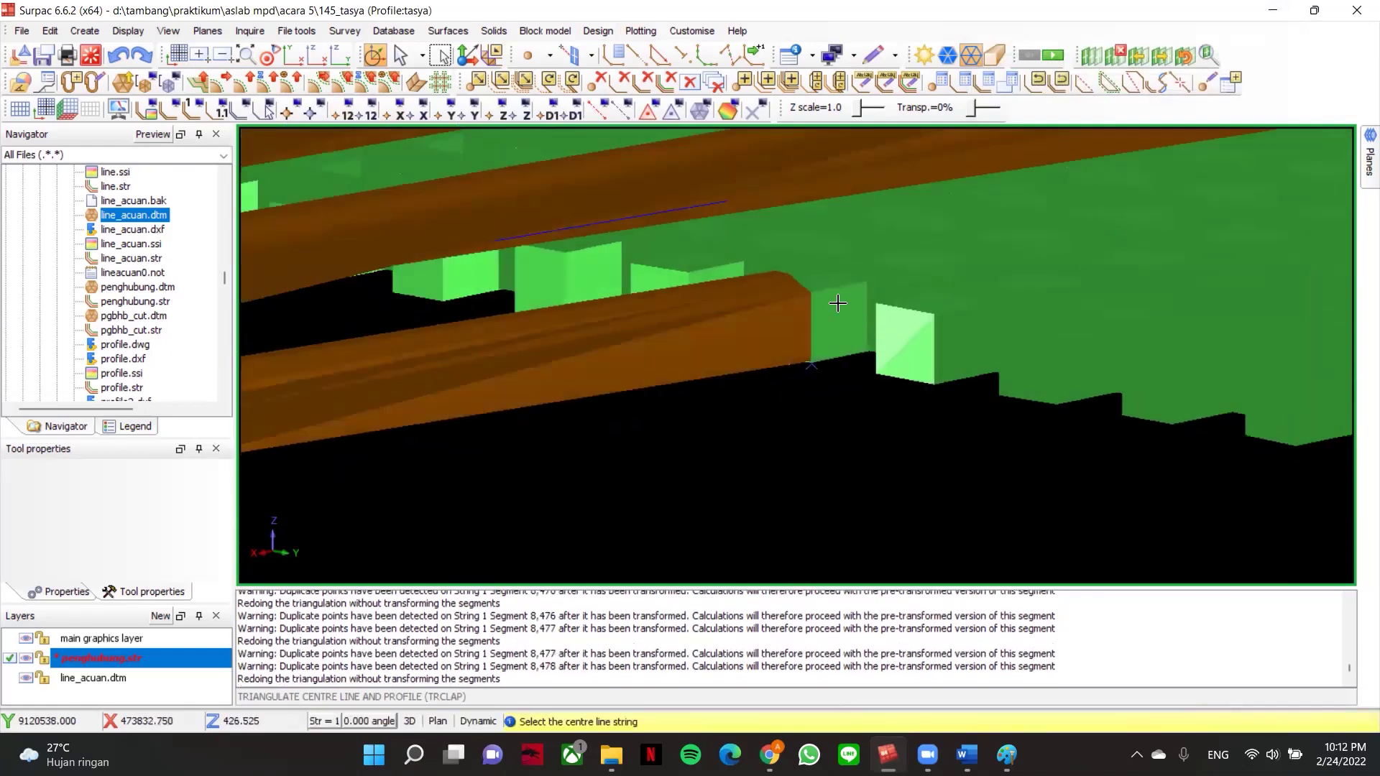
pyautogui.scroll(-3, 822, 323)
pyautogui.scroll(-3, 530, 393)
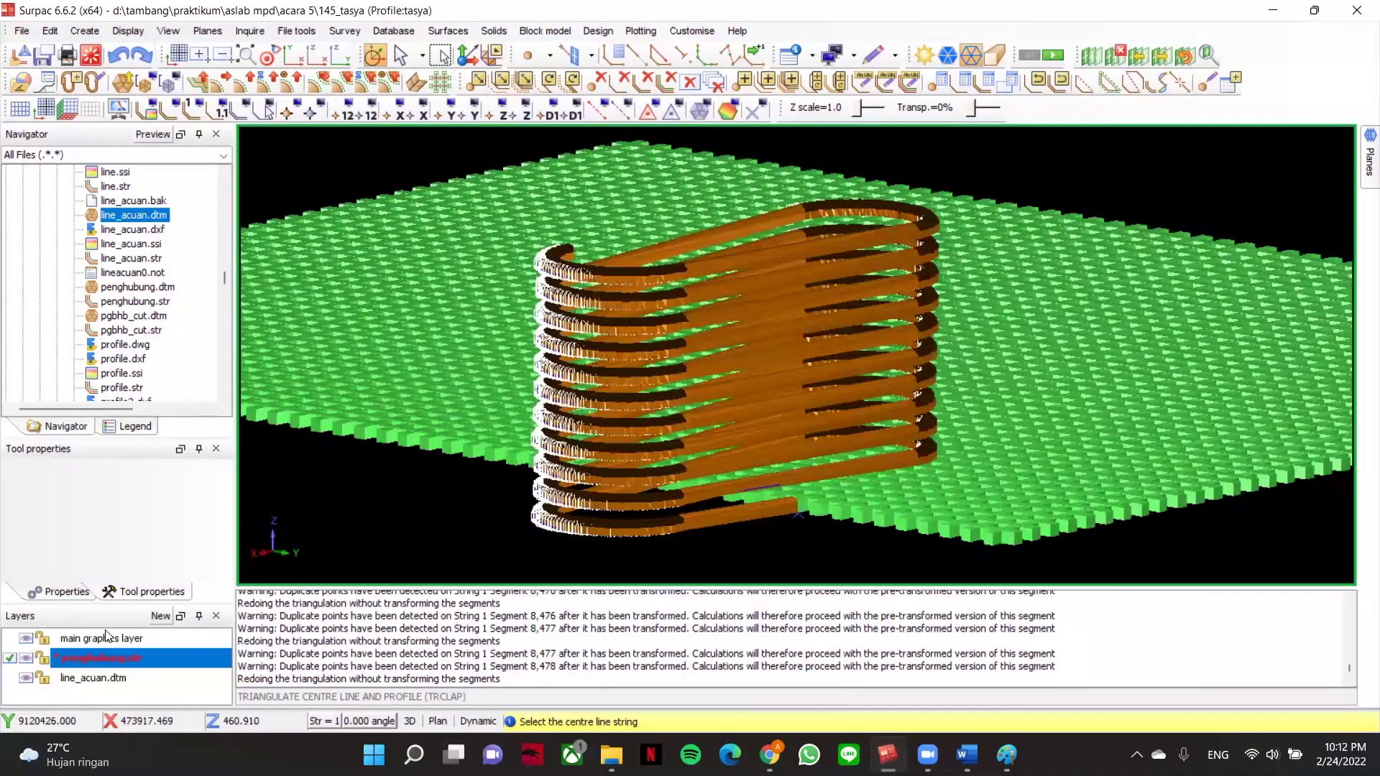
pyautogui.click(325, 96)
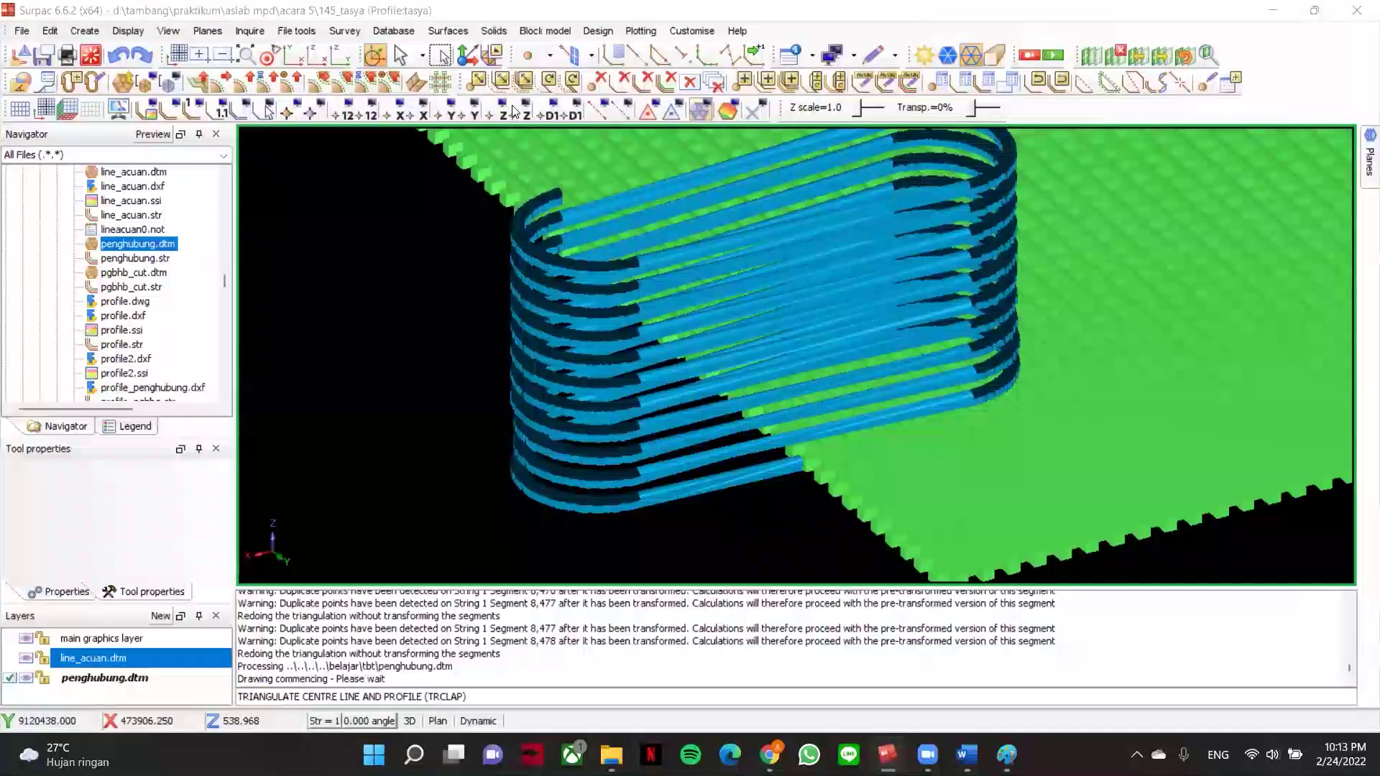
pyautogui.scroll(-2, 737, 380)
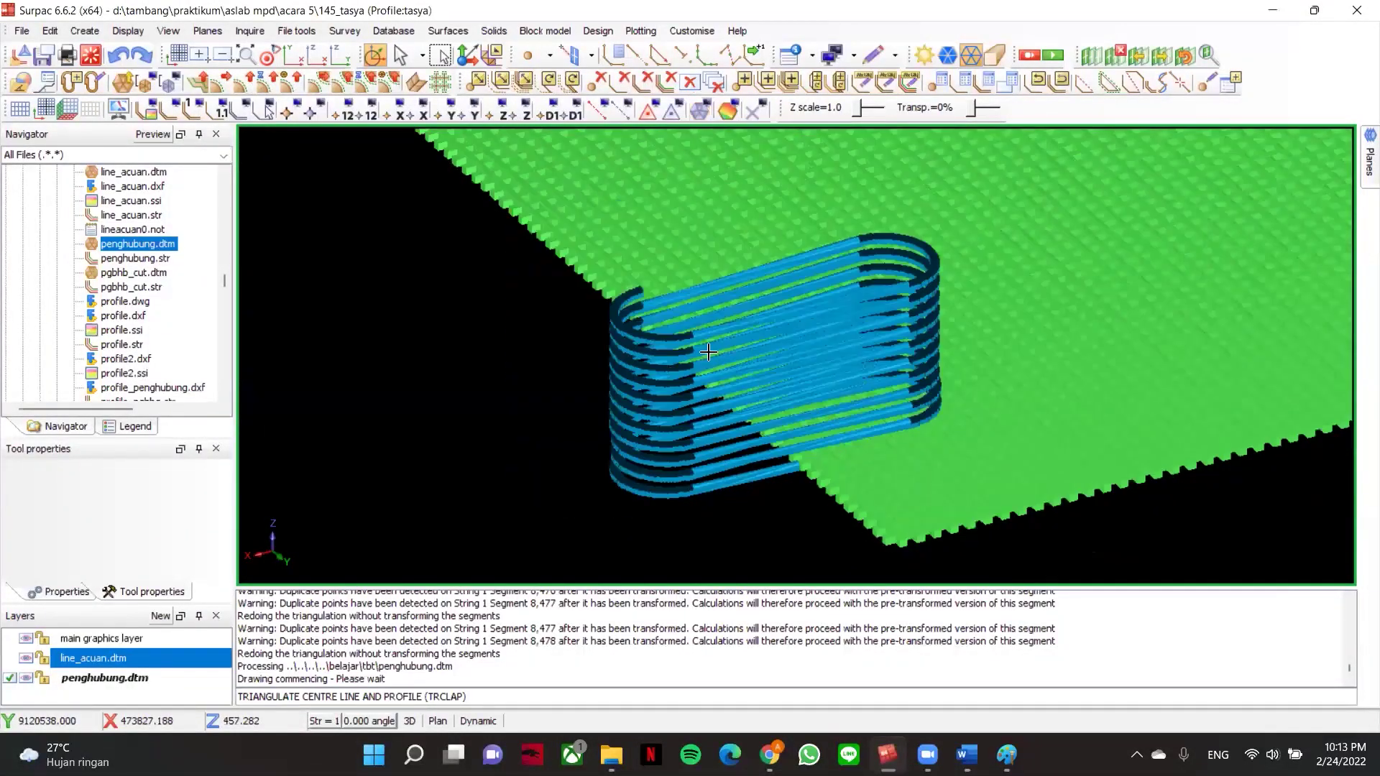
pyautogui.scroll(-2, 701, 338)
pyautogui.scroll(-1, 744, 328)
pyautogui.scroll(3, 743, 337)
pyautogui.moveTo(737, 353); pyautogui.dragTo(961, 341)
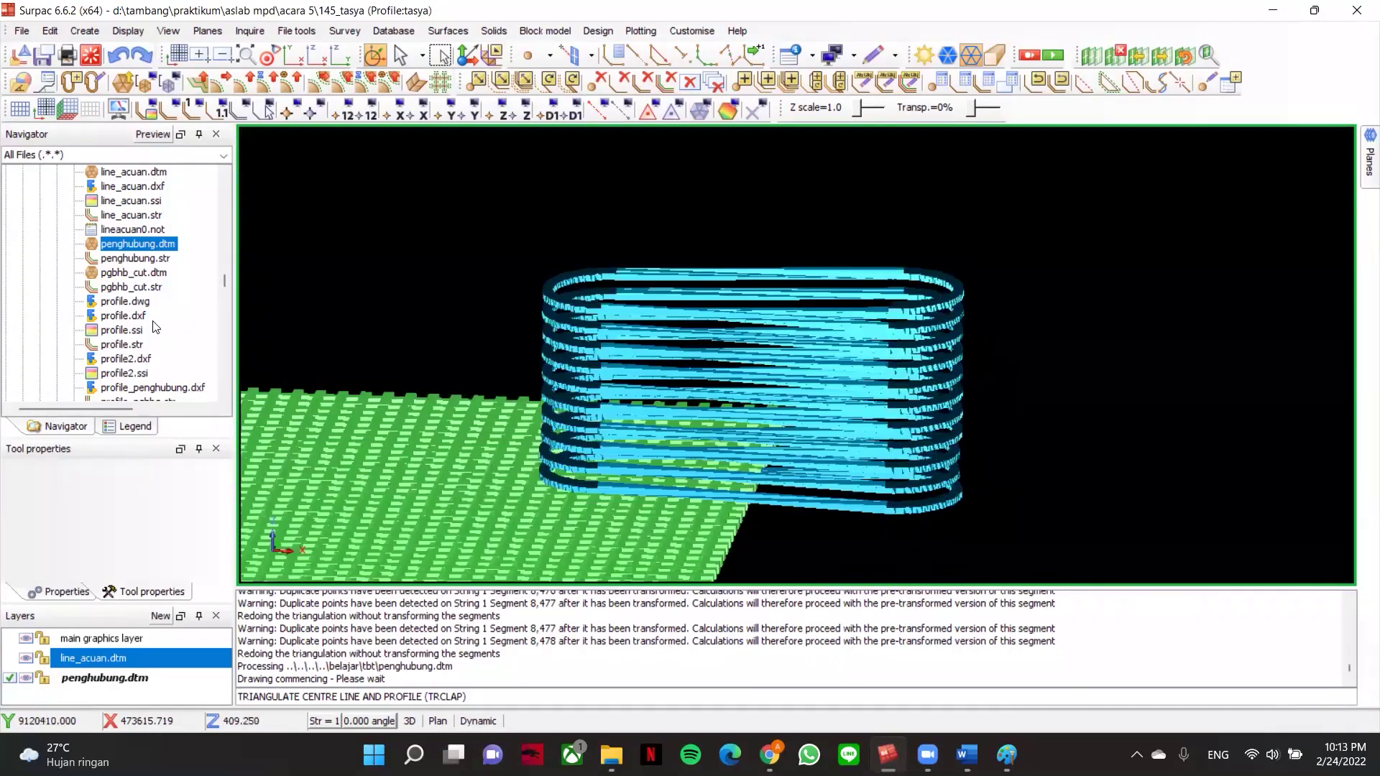
# - Open topo_asli.dtm over the ramp and inspect in 3D where penghubung.dtm breaks through the topography
pyautogui.scroll(-8, 137, 267)
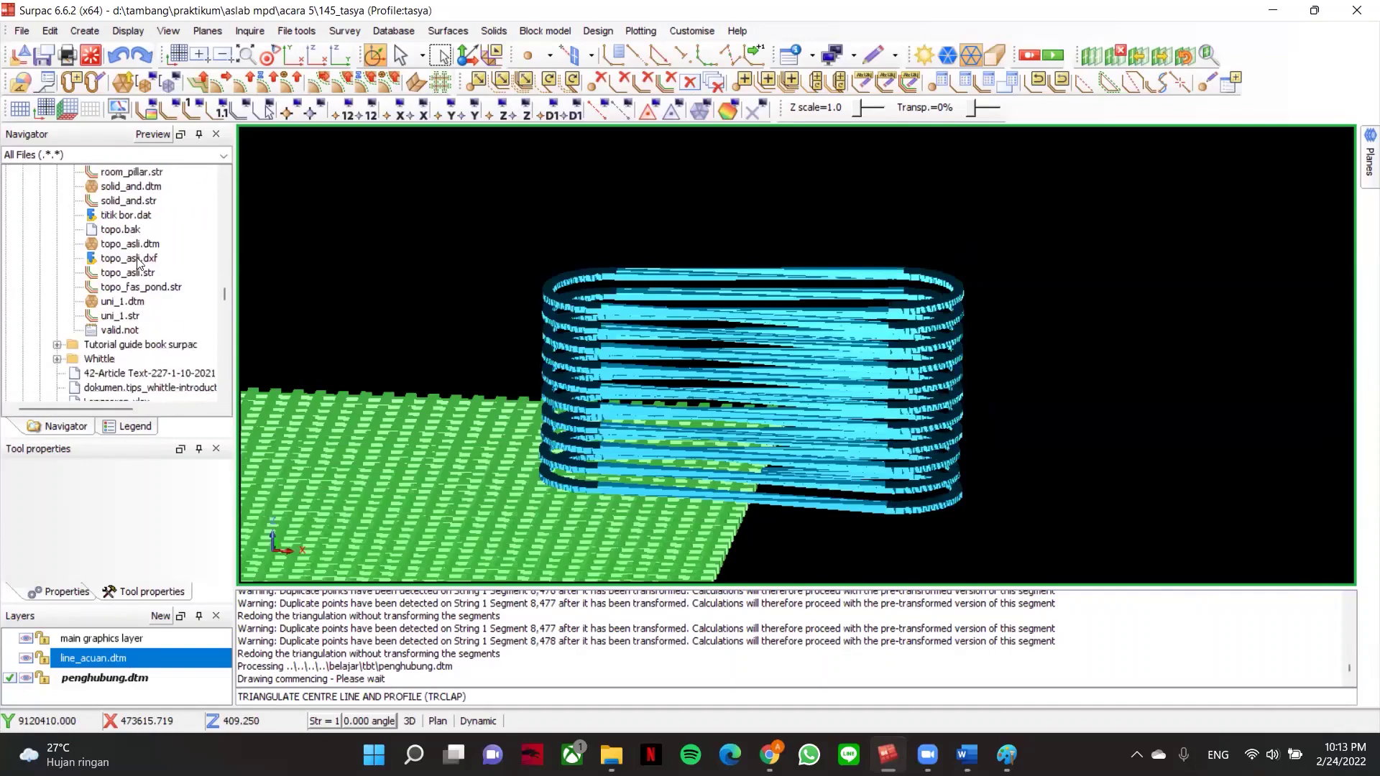
pyautogui.doubleClick(136, 246)
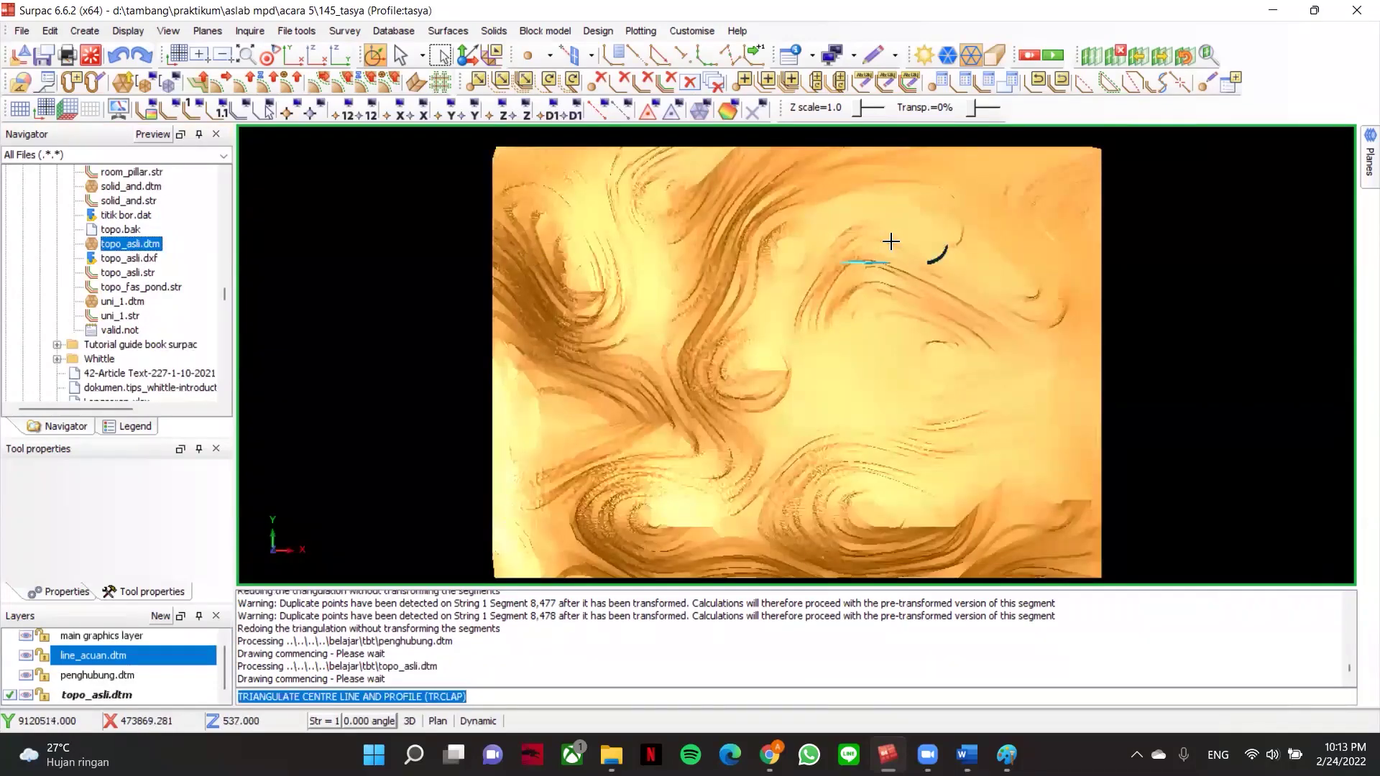
pyautogui.moveTo(891, 243); pyautogui.dragTo(1080, 262, button='right')
pyautogui.moveTo(1080, 261); pyautogui.dragTo(850, 298)
pyautogui.scroll(3, 677, 368)
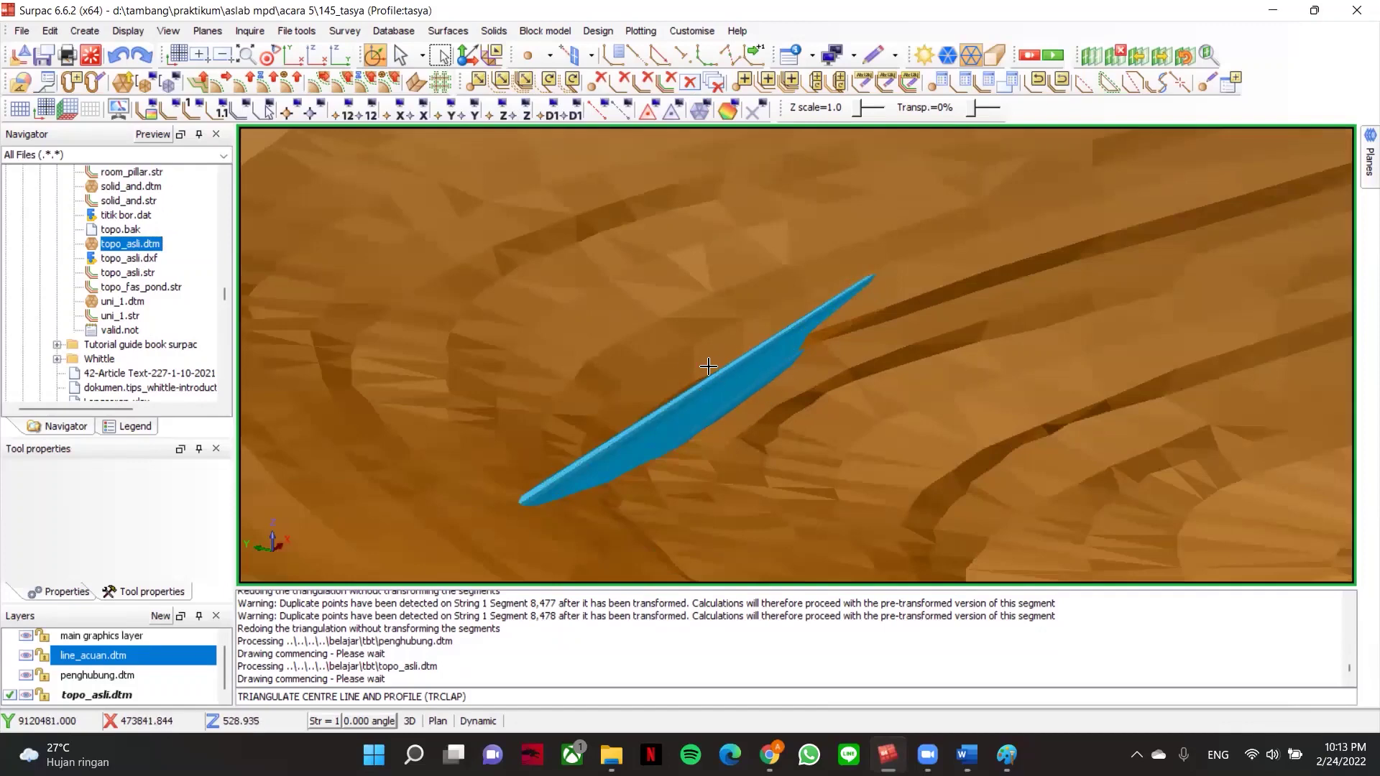
pyautogui.scroll(-2, 751, 381)
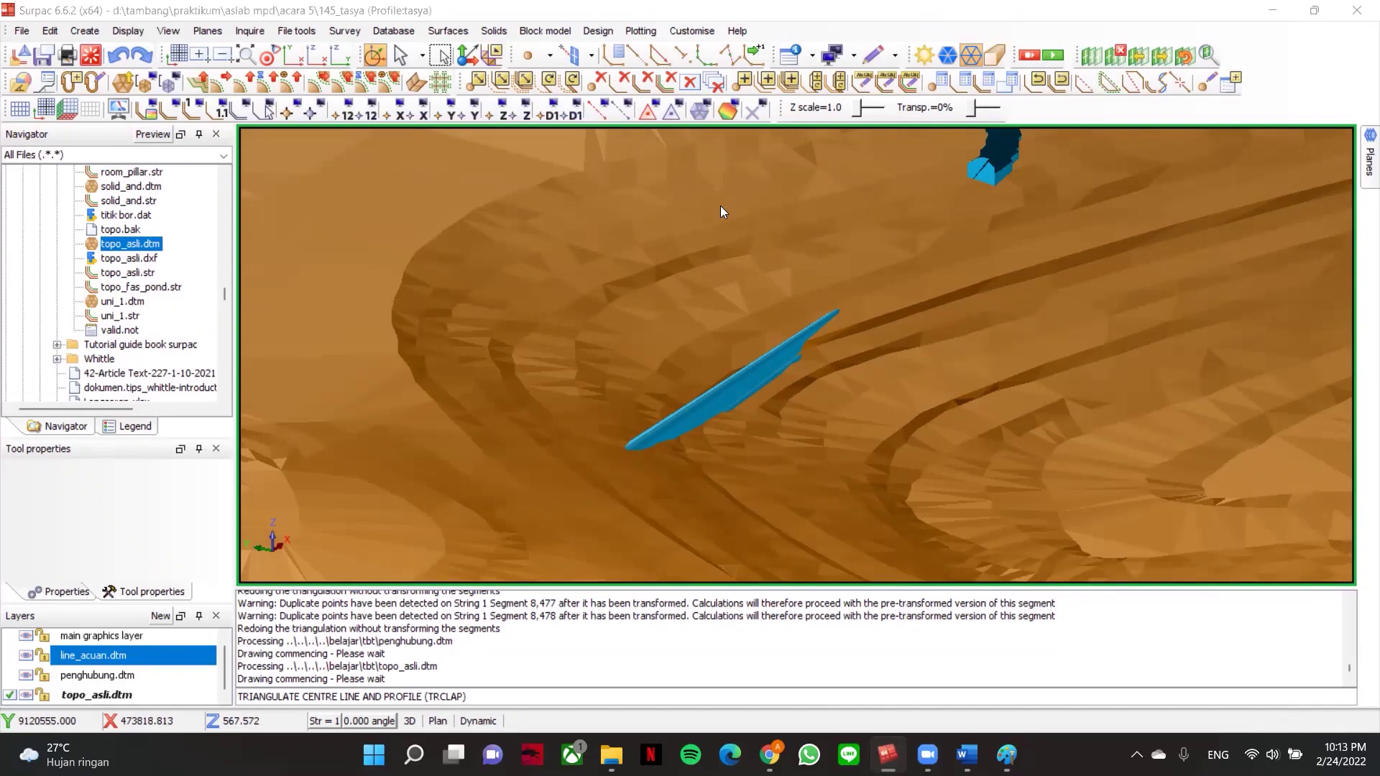
# - Switch to plan view and create a new layer named bukaan
pyautogui.press('p')
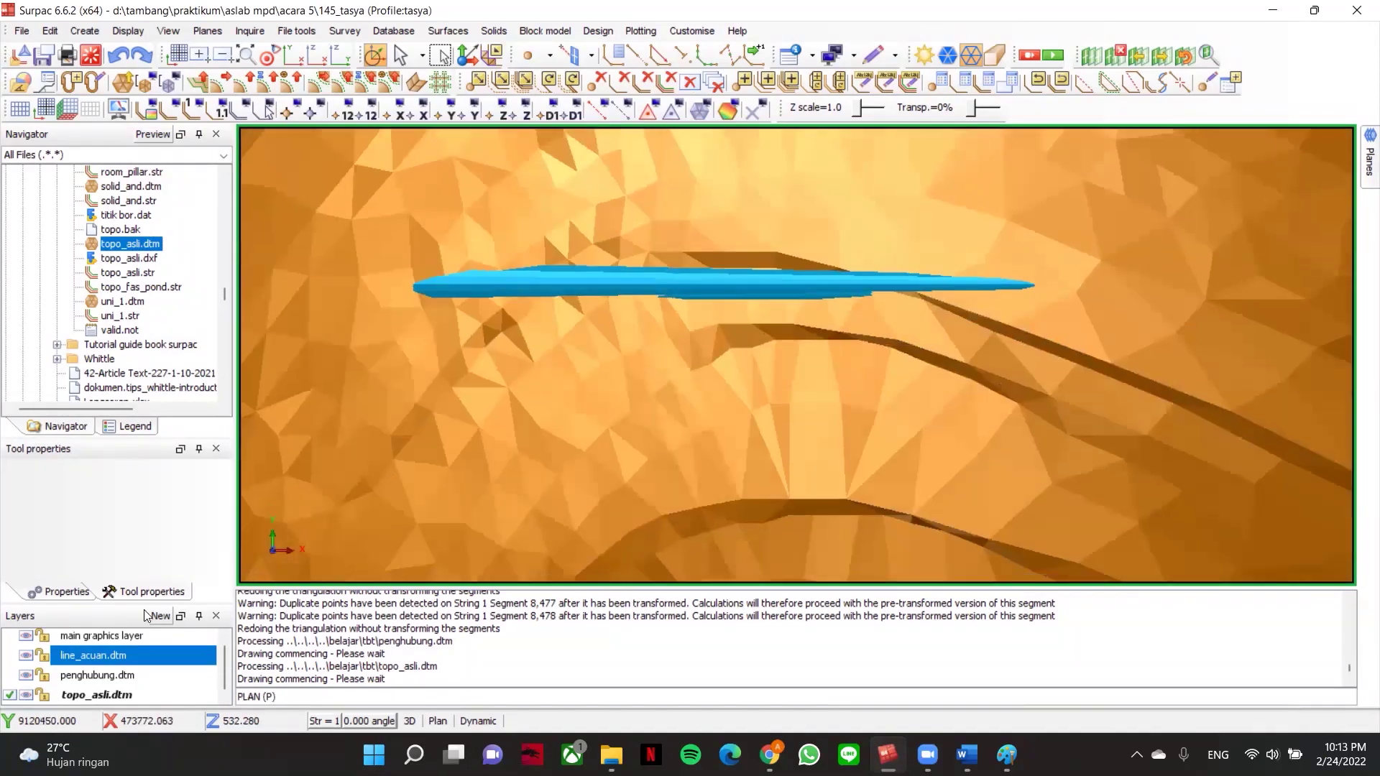
pyautogui.click(161, 616)
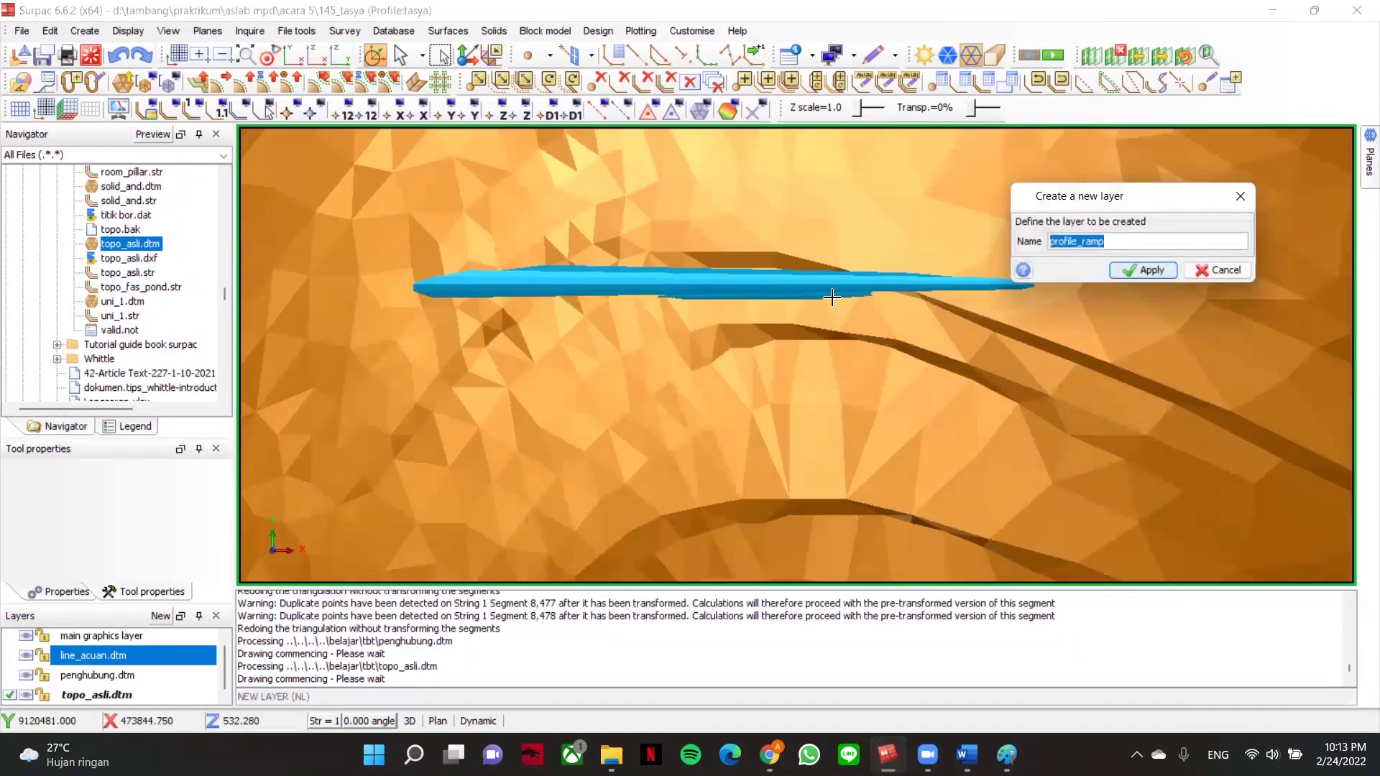
pyautogui.write('bukaan')
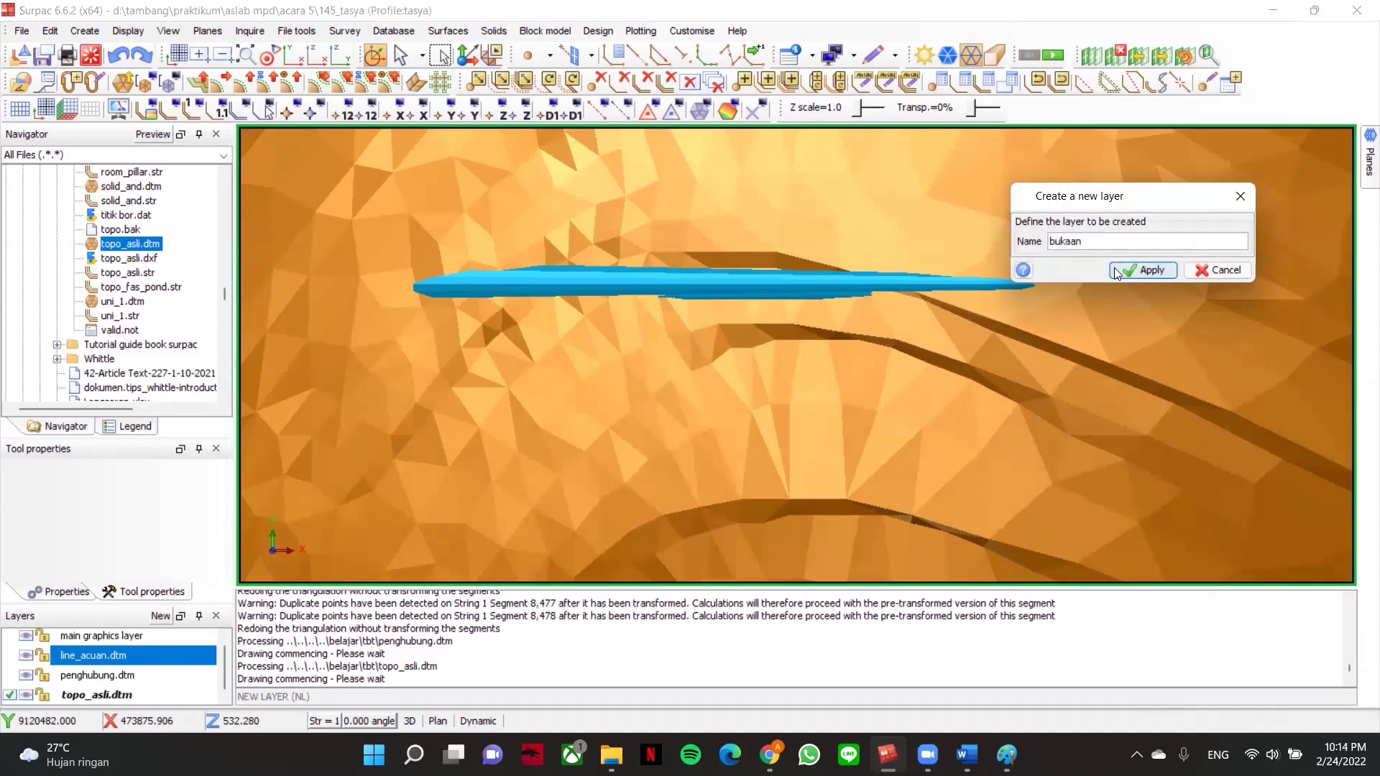
pyautogui.click(1143, 270)
# - Digitise a 5 m line straight across the ramp at 180° on the bukaan layer, using drafting mode for the second point
pyautogui.click(658, 55)
pyautogui.click(634, 56)
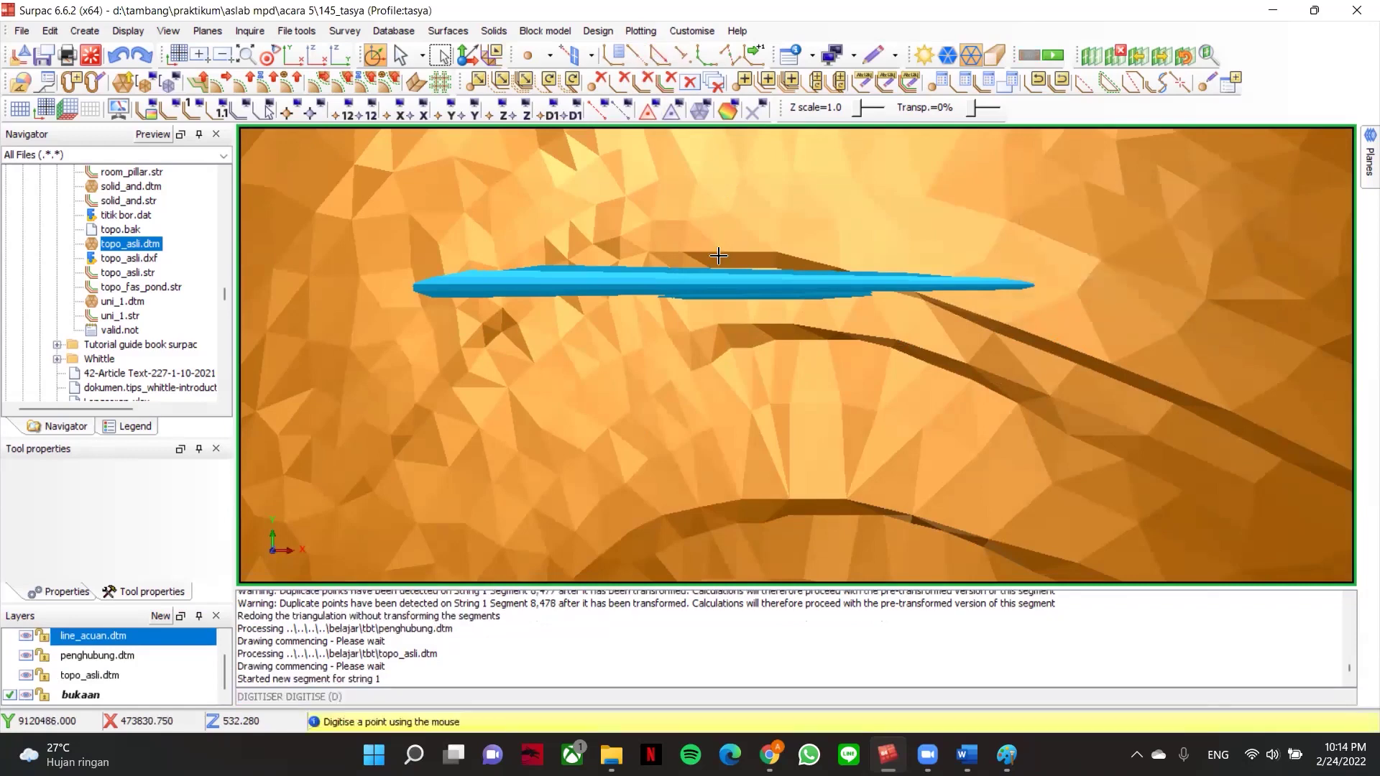
pyautogui.scroll(3, 717, 237)
pyautogui.scroll(1, 717, 234)
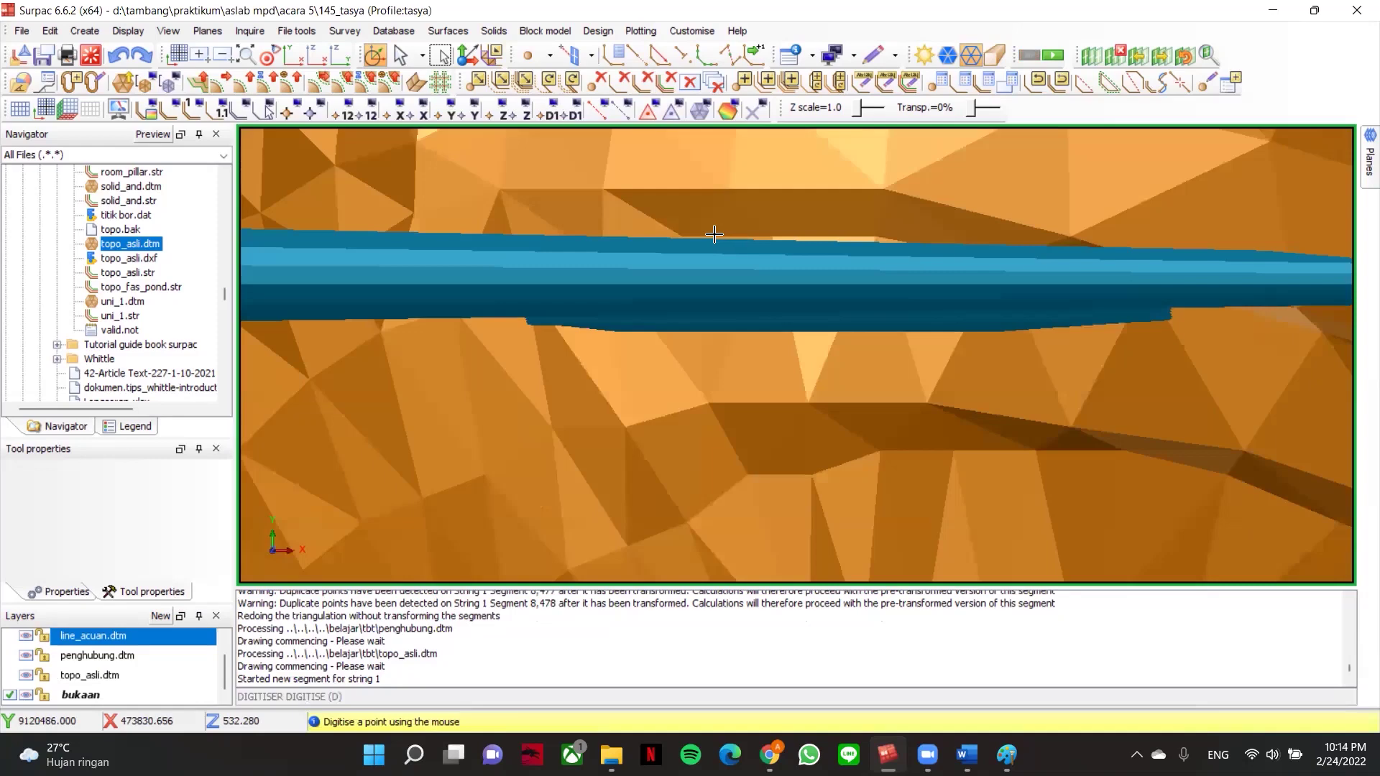
pyautogui.scroll(-2, 682, 232)
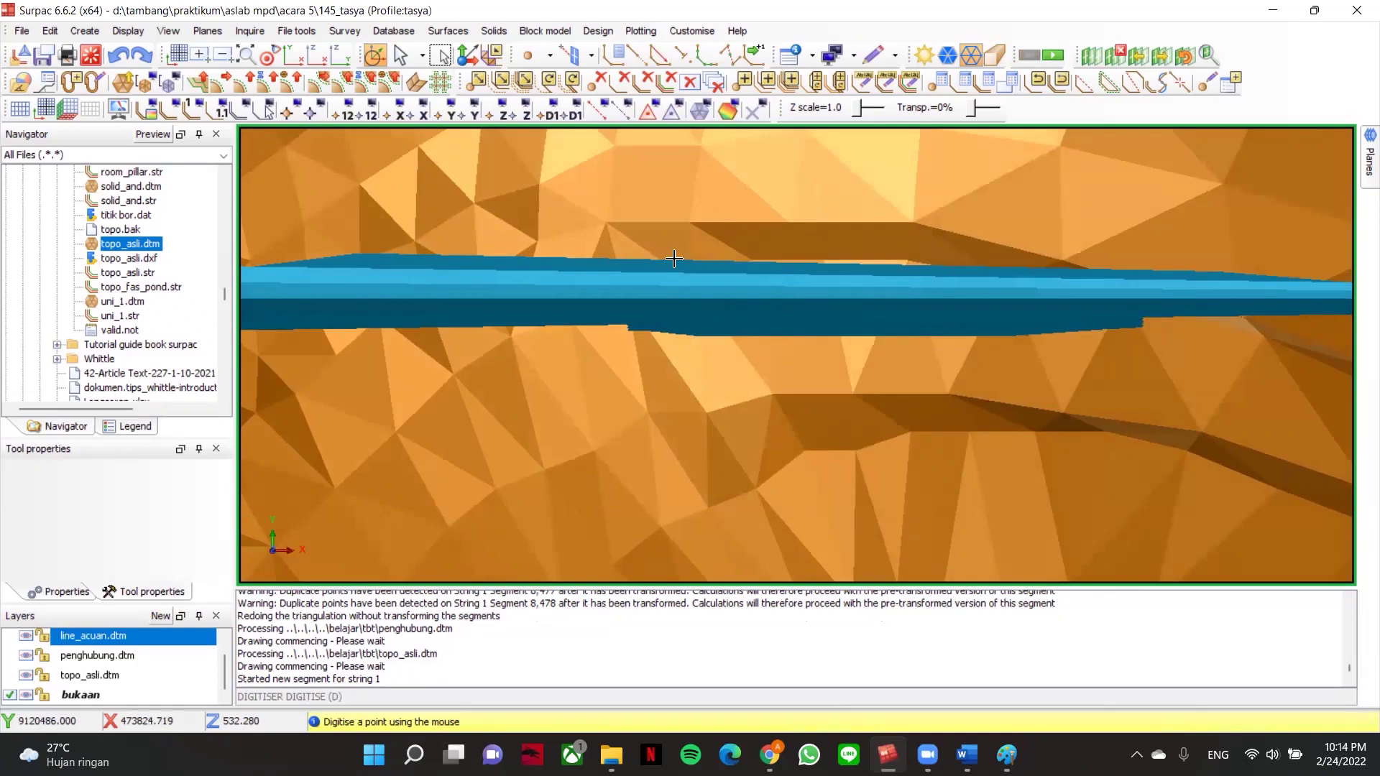
pyautogui.click(754, 258)
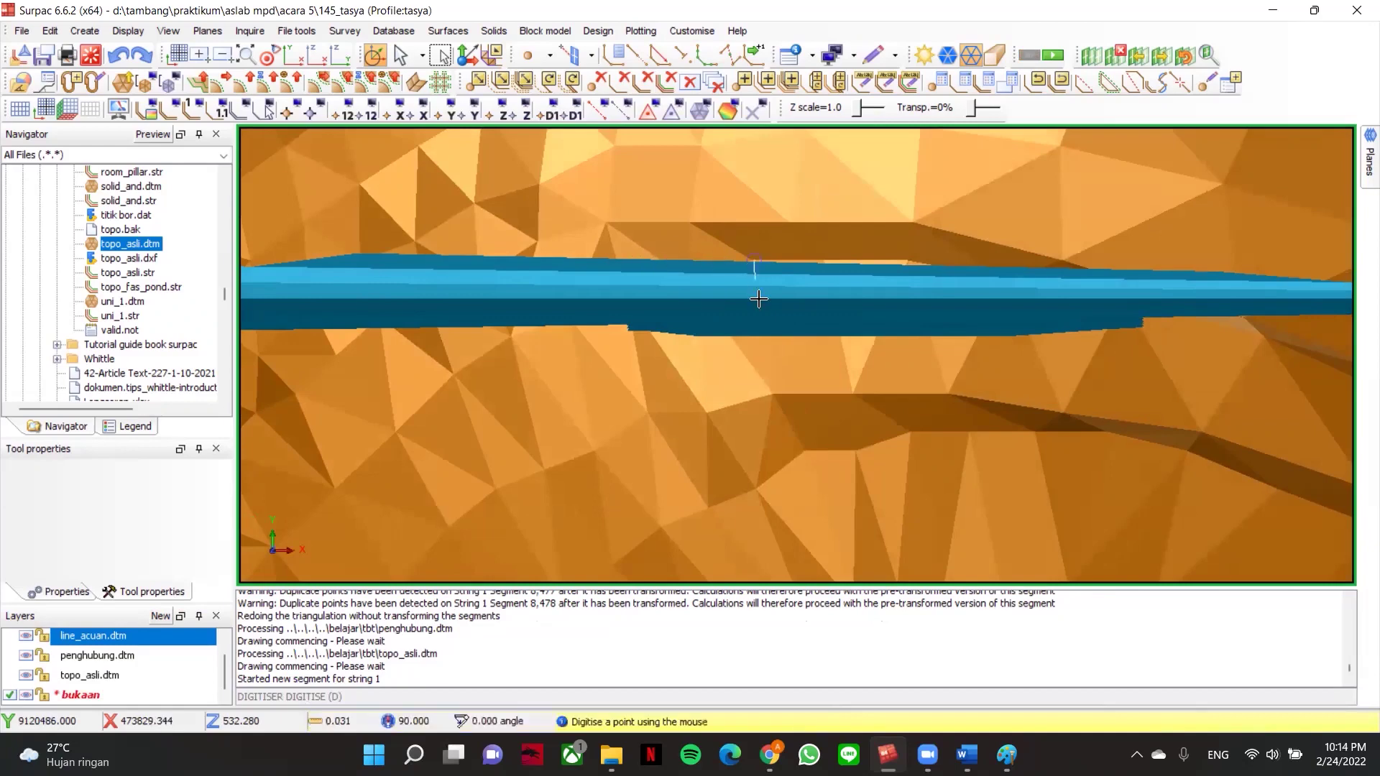
pyautogui.rightClick(750, 350)
pyautogui.click(783, 429)
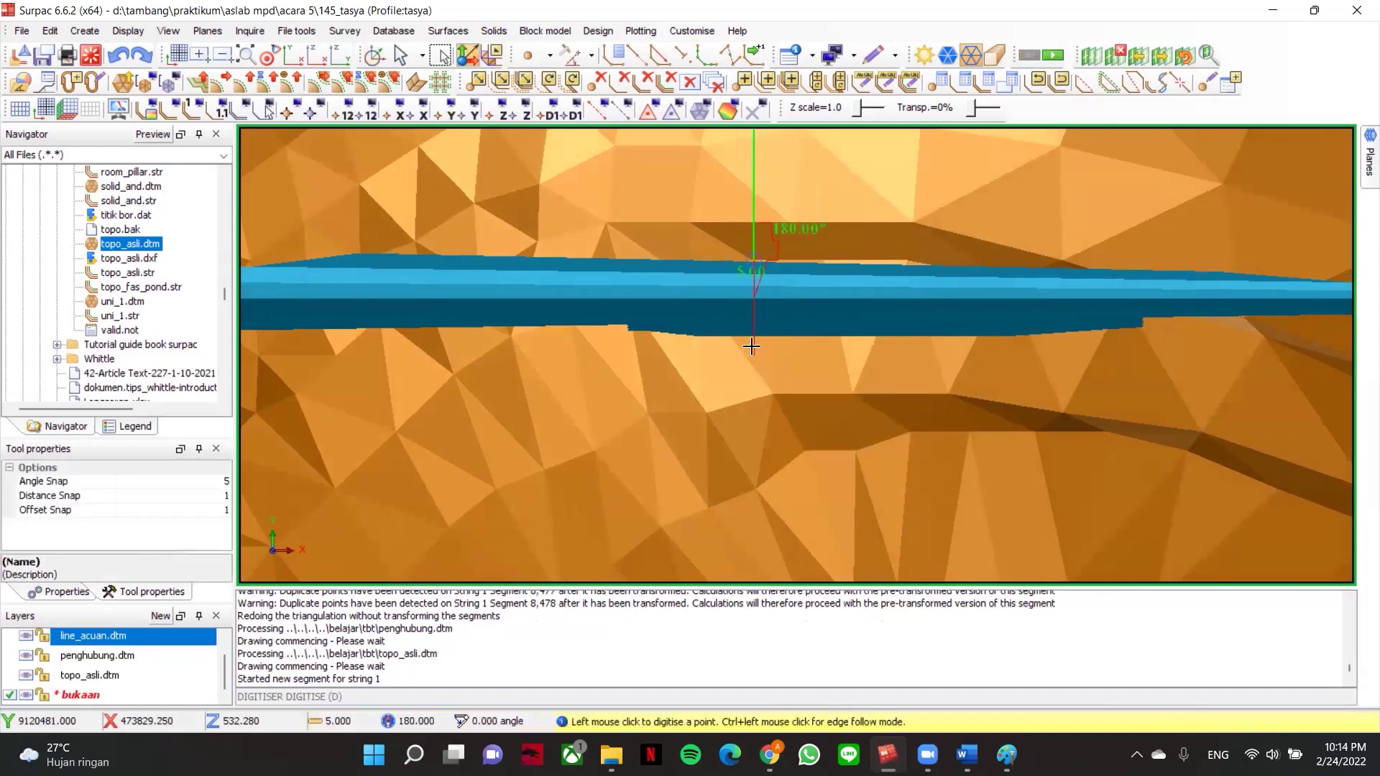
pyautogui.click(753, 351)
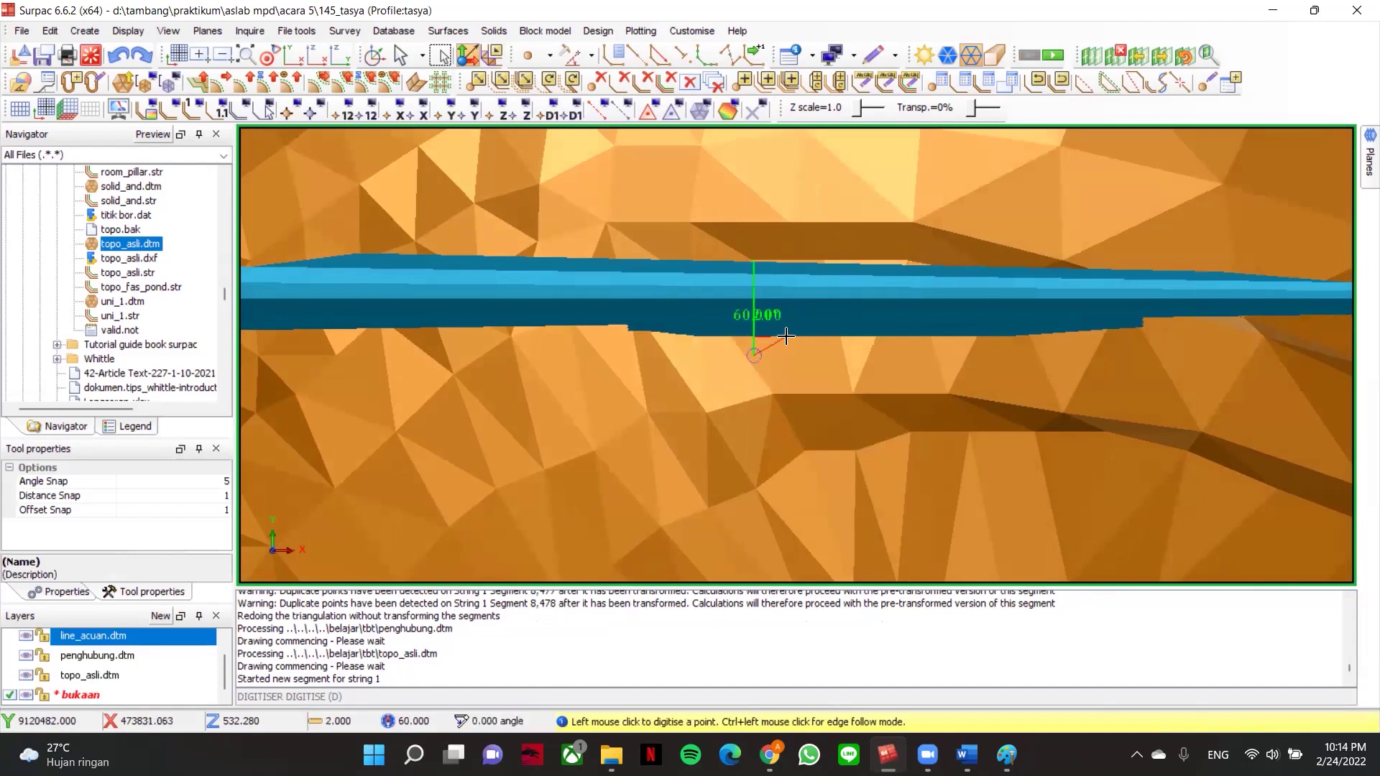
pyautogui.press('Escape')
pyautogui.press('Escape')
# - Hide the line_acuan.dtm, penghubung.dtm and topo_asli.dtm layers so only bukaan is displayed
pyautogui.scroll(-5, 781, 331)
pyautogui.scroll(5, 780, 322)
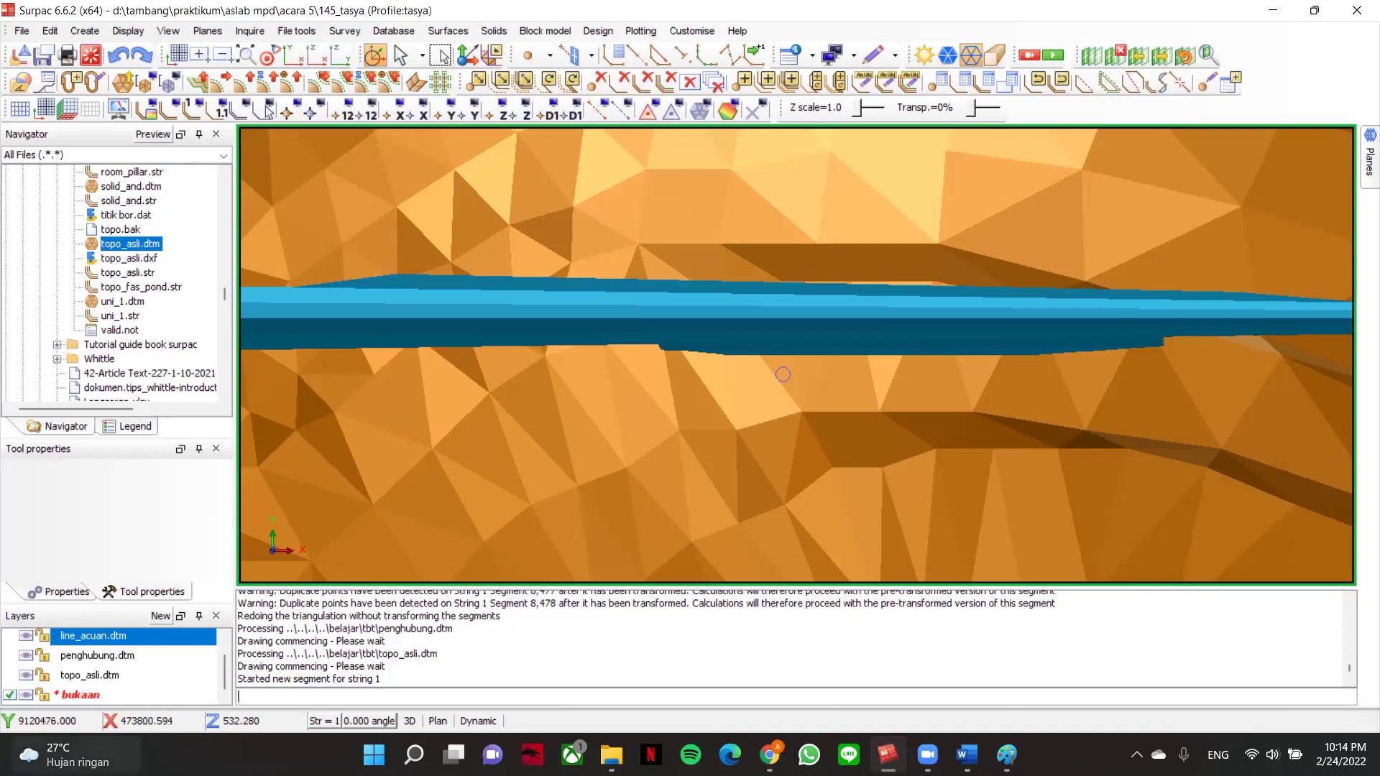
pyautogui.click(29, 638)
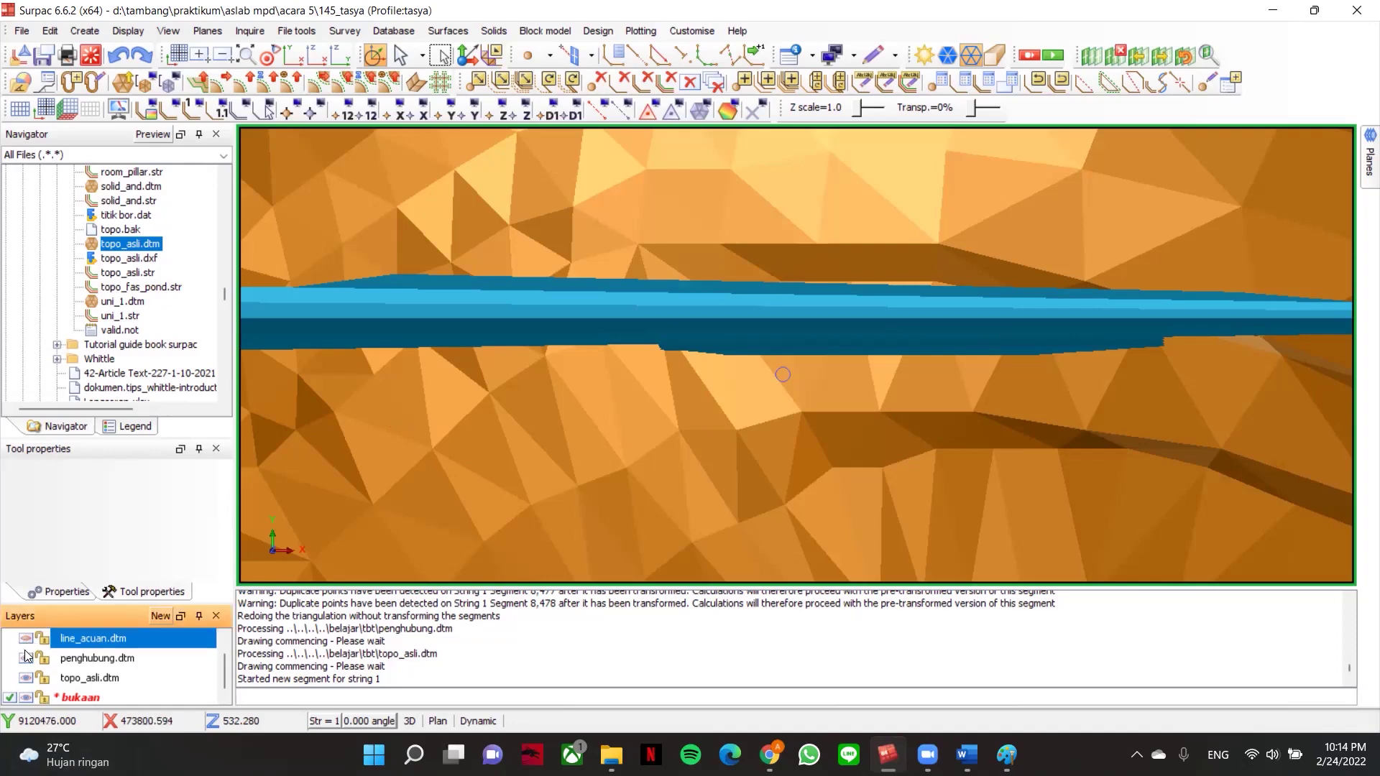
pyautogui.click(26, 657)
pyautogui.click(26, 678)
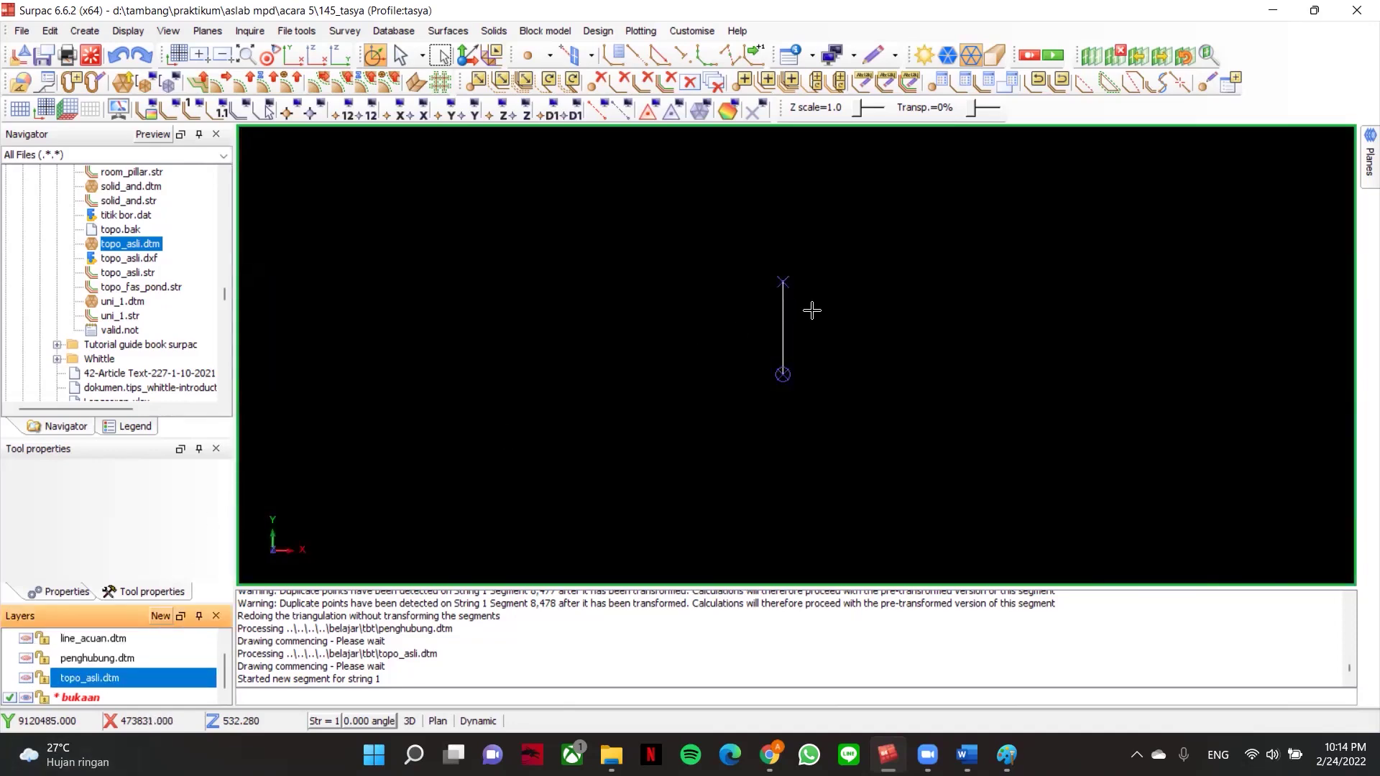
# - Edit both end points of the bukaan line to a Z value of 532
pyautogui.scroll(2, 812, 310)
pyautogui.click(1209, 82)
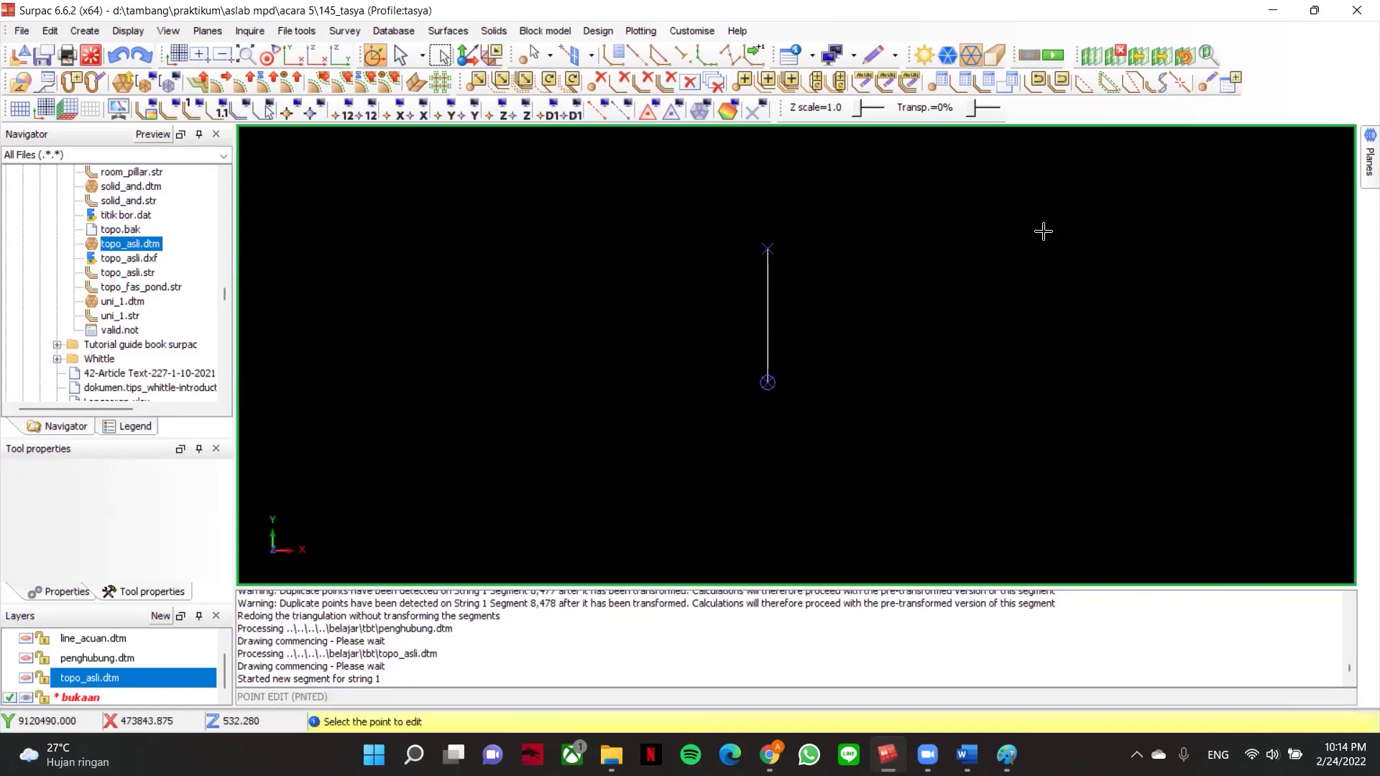
pyautogui.click(784, 386)
pyautogui.doubleClick(1118, 209)
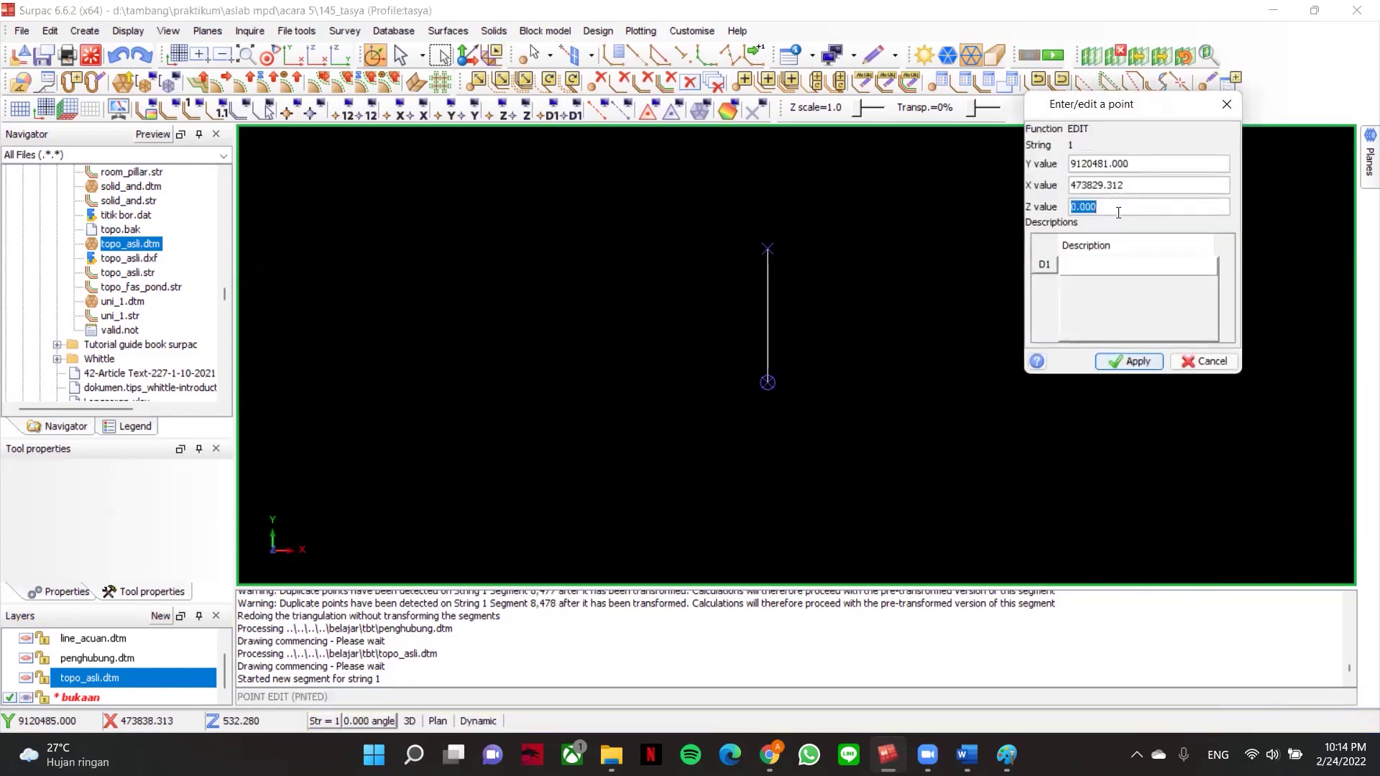
pyautogui.write('532')
pyautogui.click(1105, 363)
pyautogui.click(767, 248)
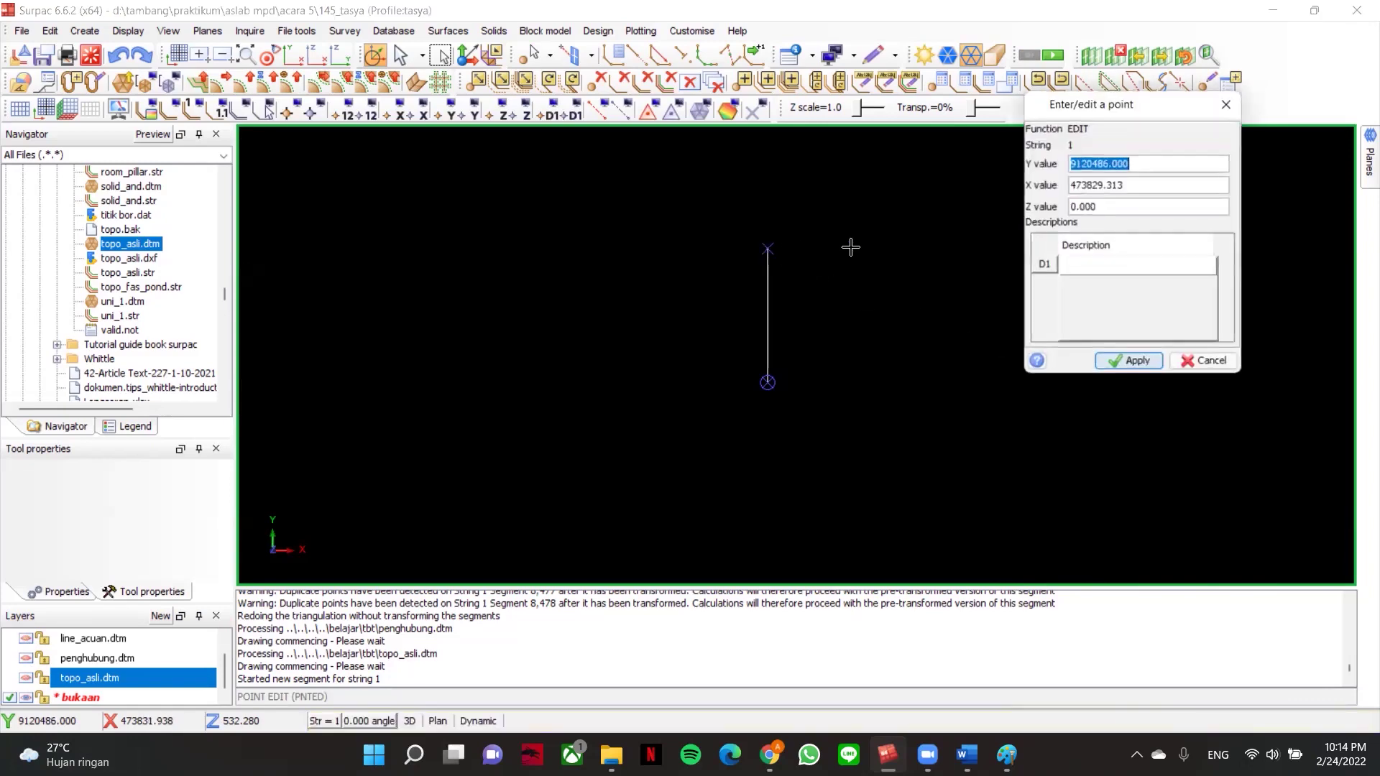
pyautogui.doubleClick(1125, 210)
pyautogui.write('532')
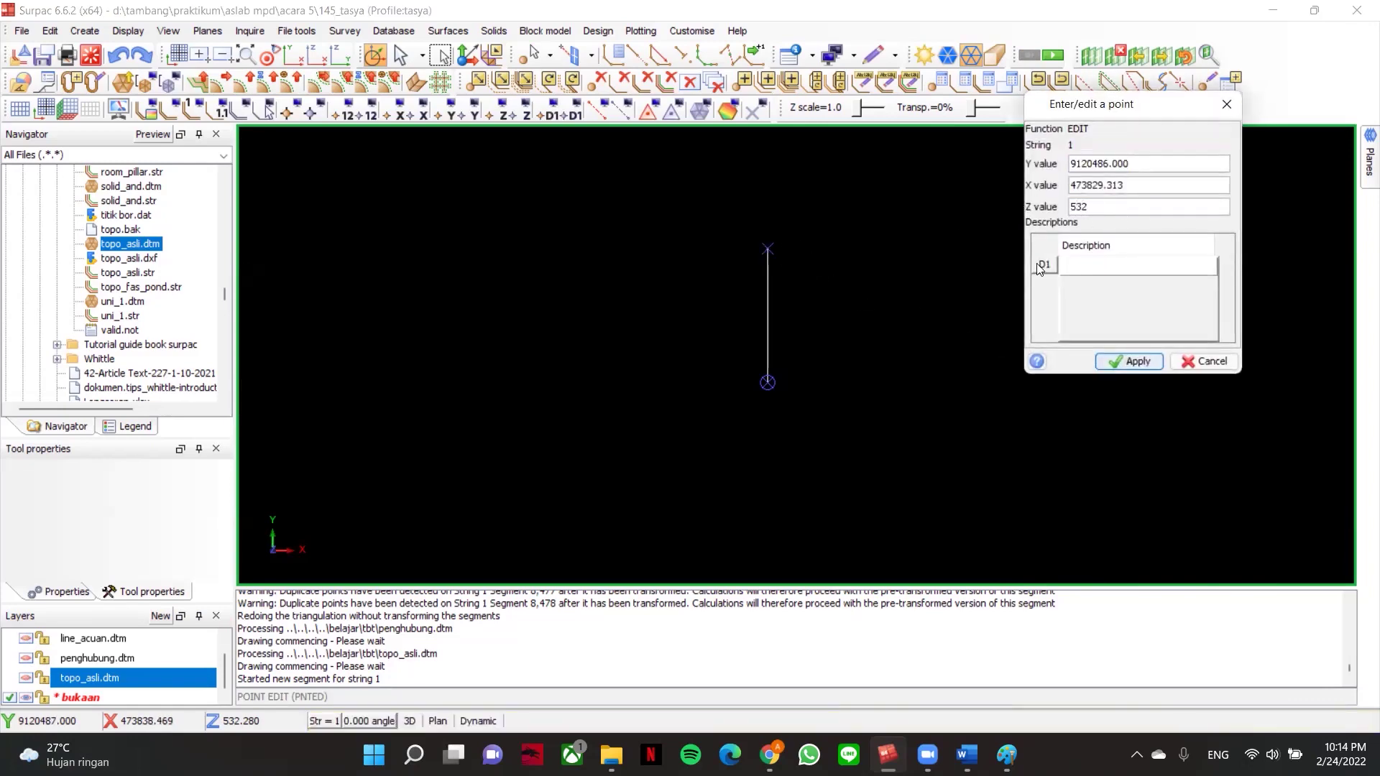
pyautogui.click(1134, 361)
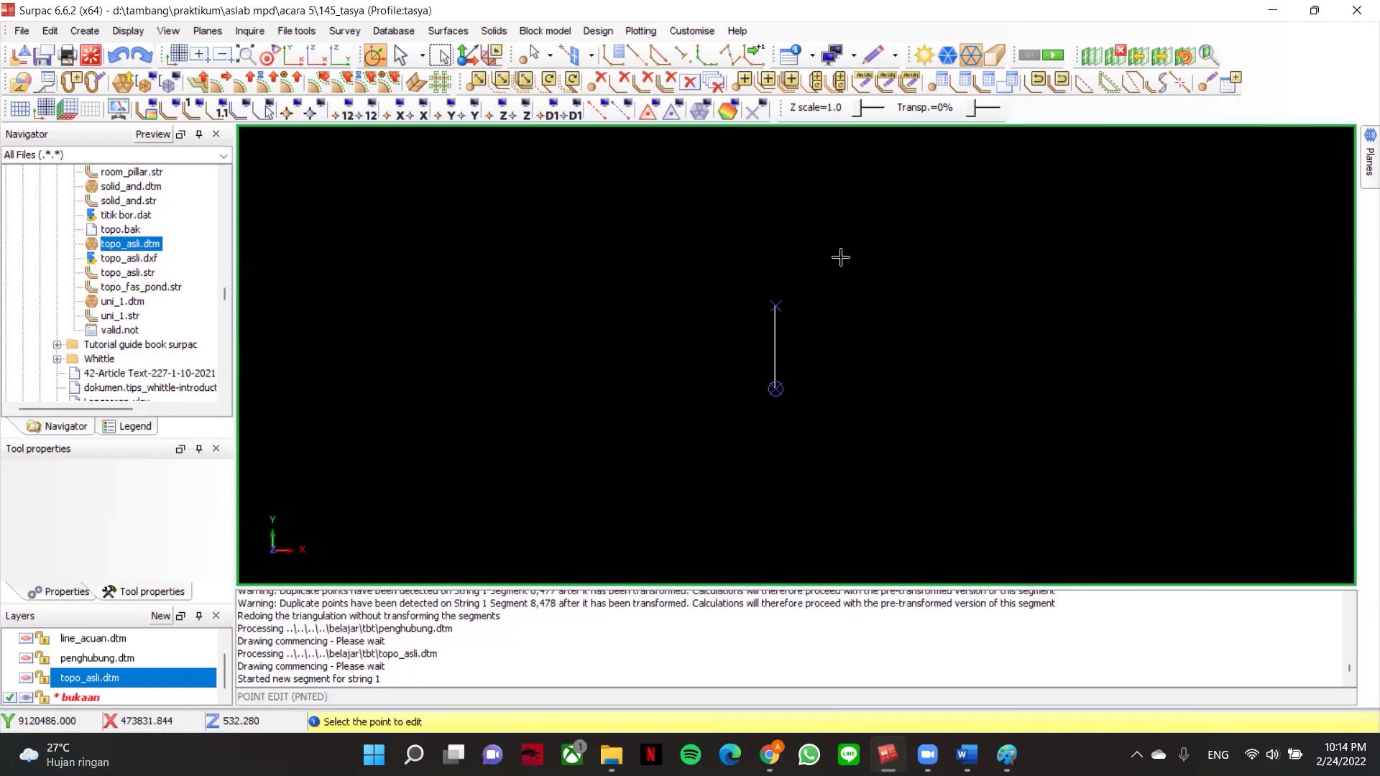
# - Open line_acuan.str over the bukaan line and delete its layer
pyautogui.moveTo(856, 254); pyautogui.dragTo(785, 257, button='middle')
pyautogui.scroll(4, 786, 258)
pyautogui.scroll(-2, 694, 305)
pyautogui.scroll(3, 143, 347)
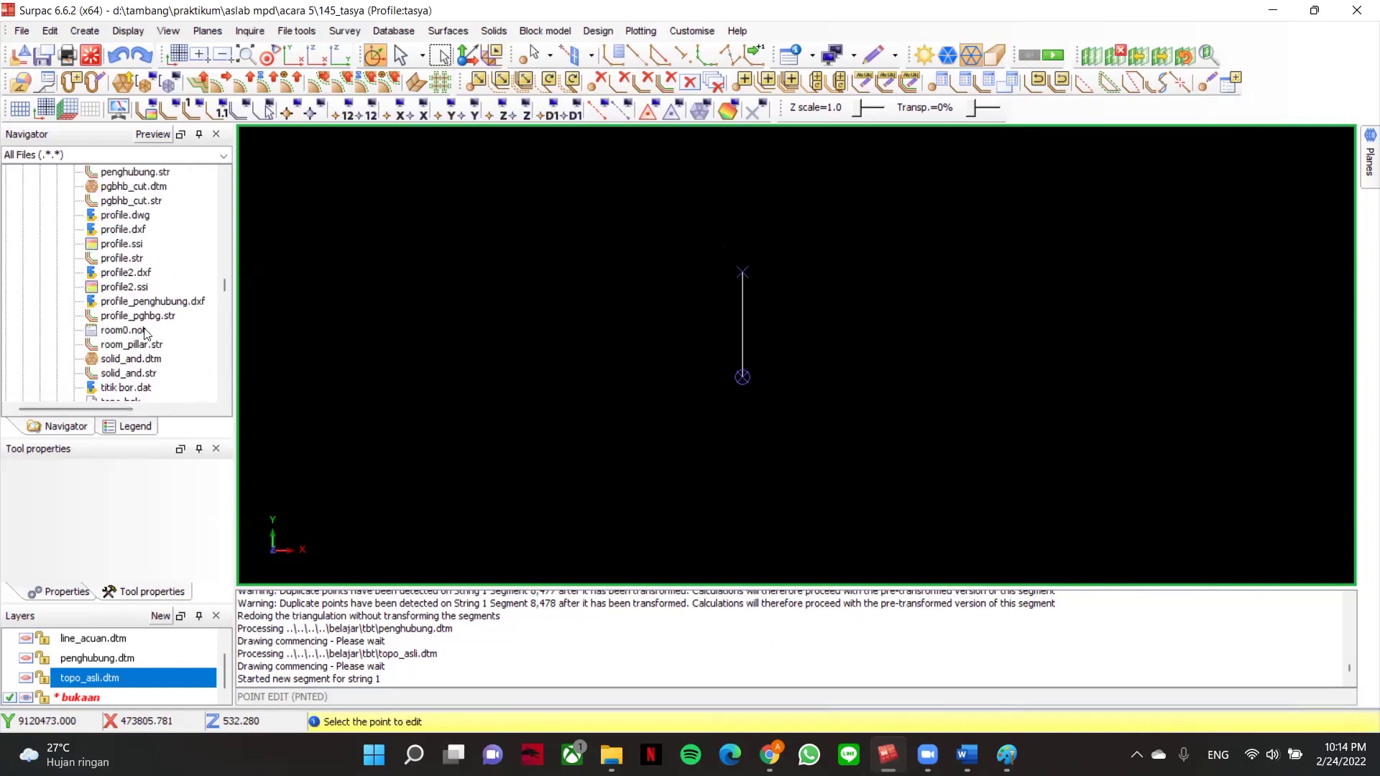
pyautogui.scroll(-1, 140, 316)
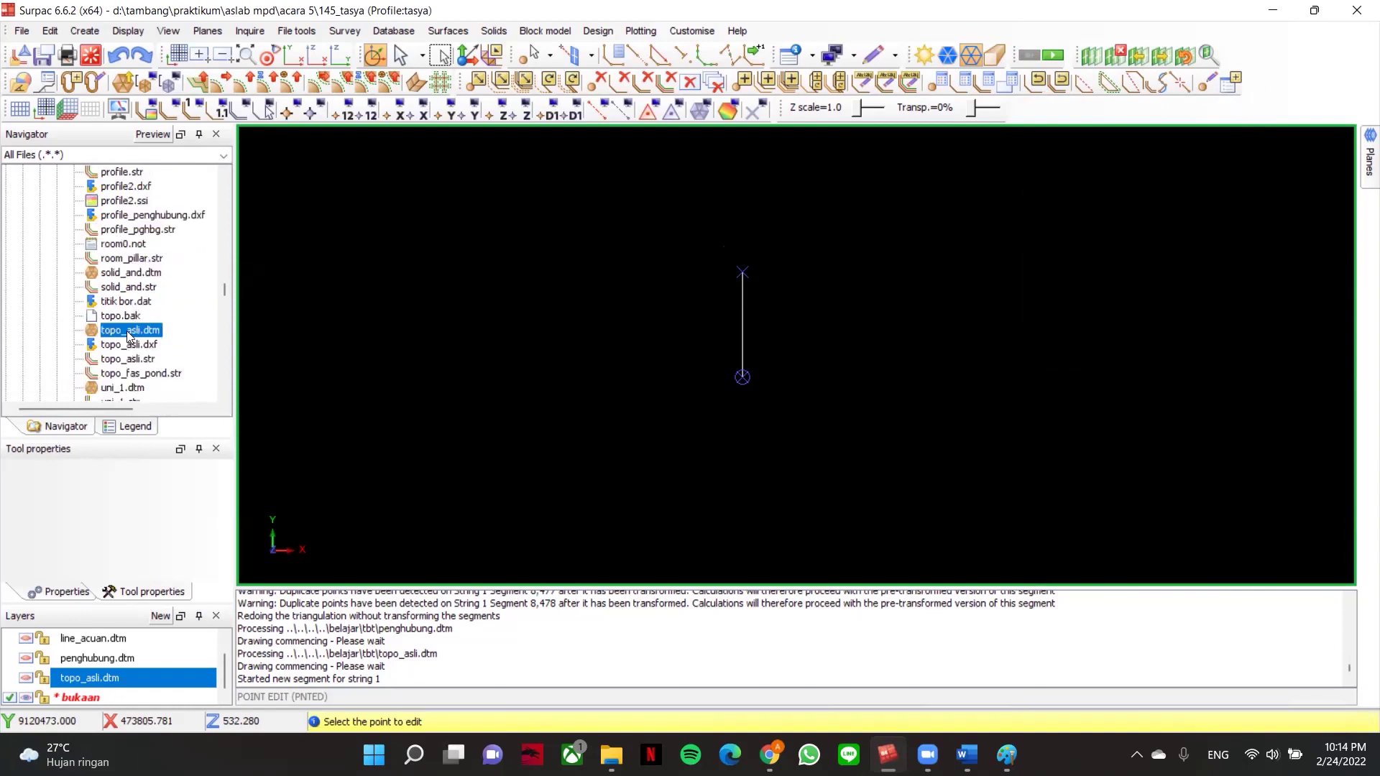
pyautogui.scroll(6, 126, 249)
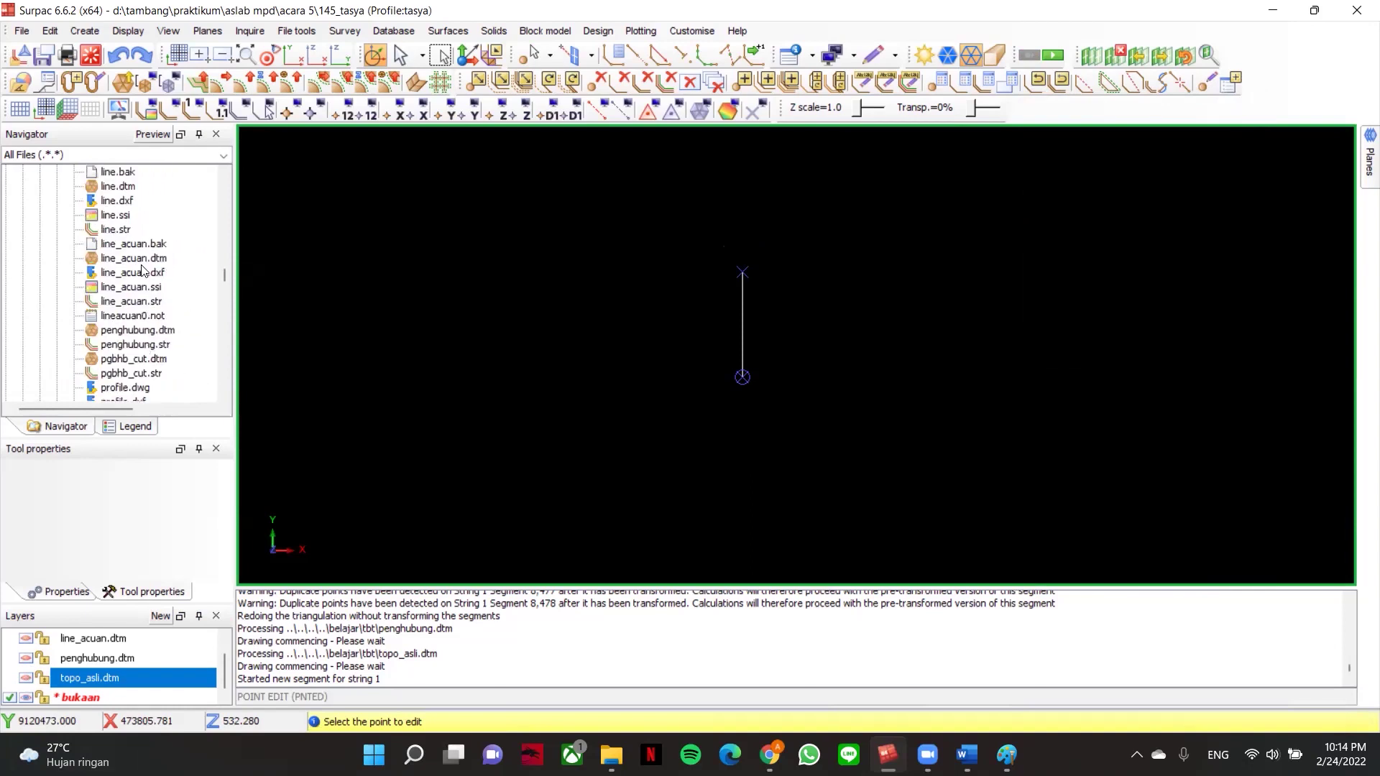
pyautogui.click(138, 300)
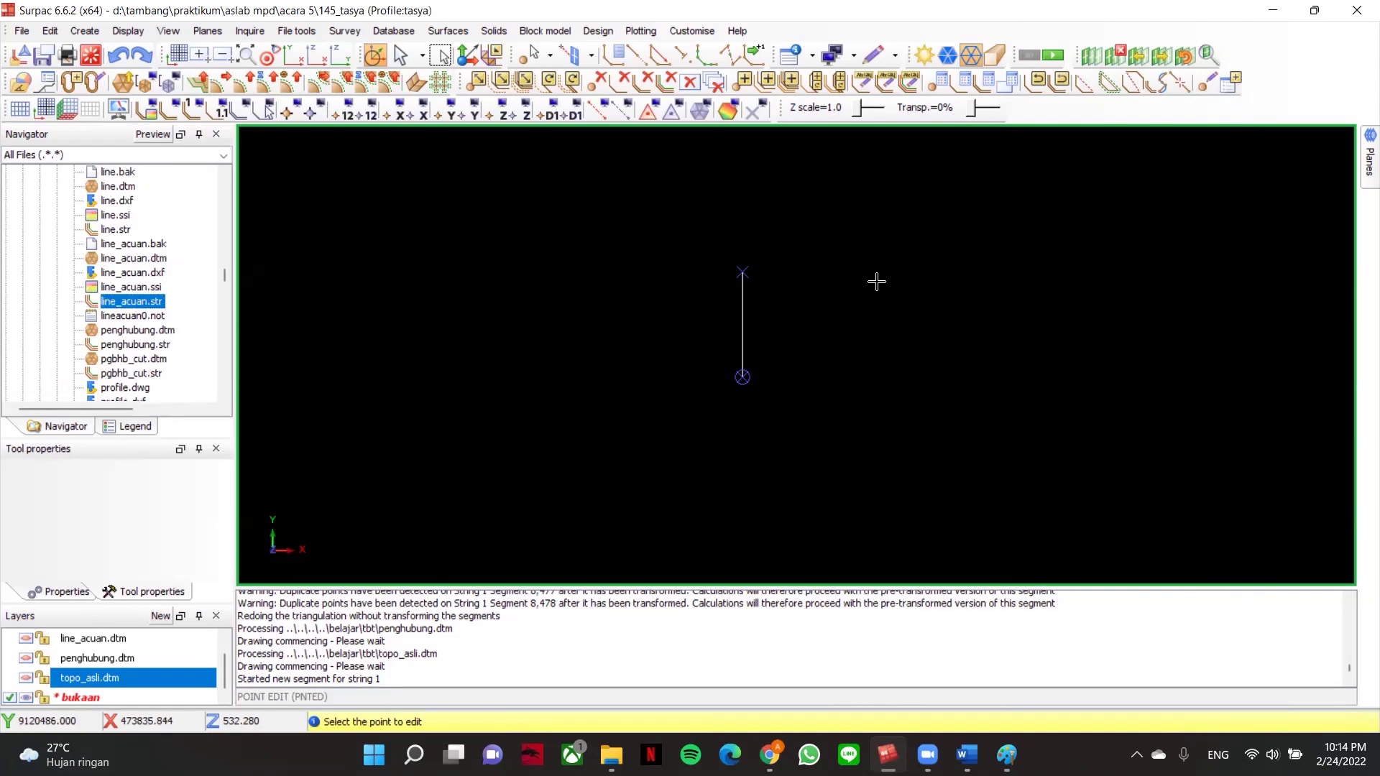
pyautogui.press('Escape')
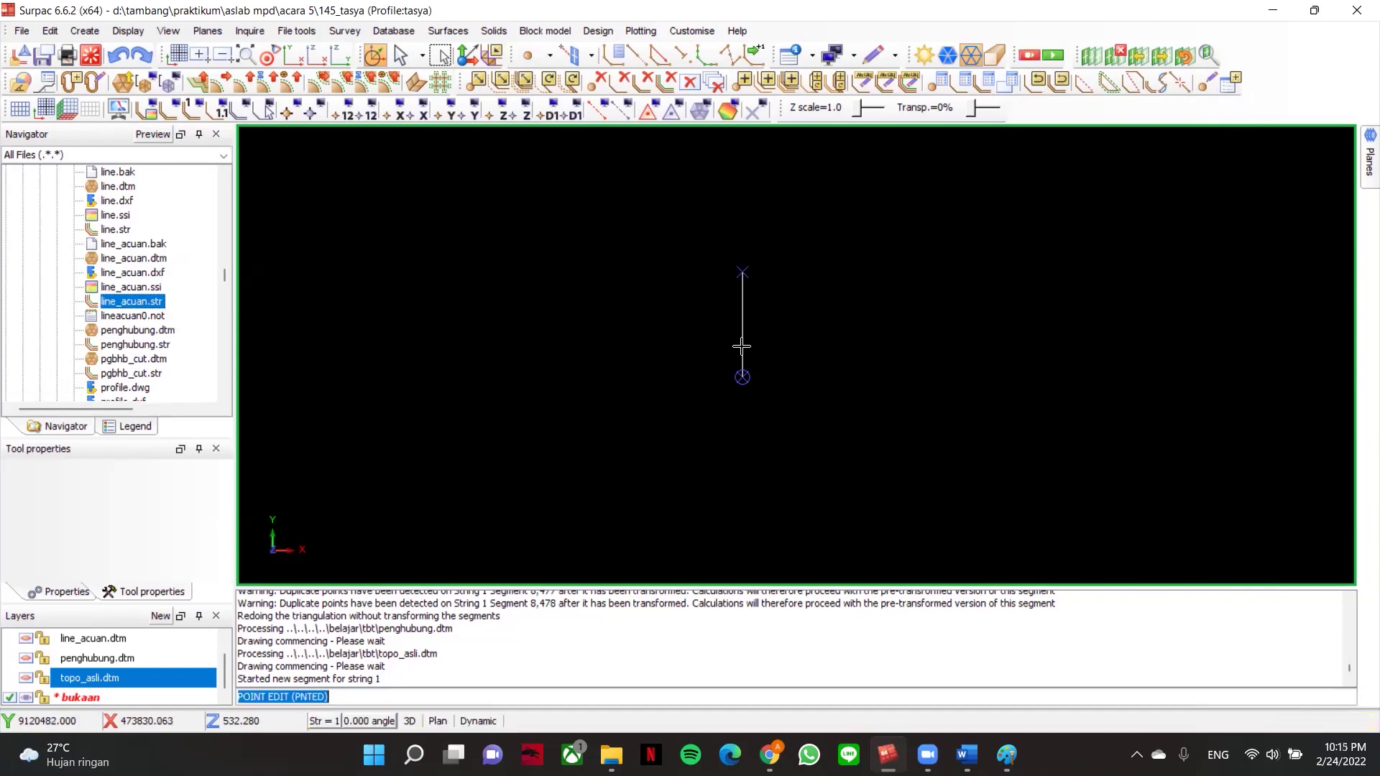
pyautogui.moveTo(115, 305)
pyautogui.mouseDown()
pyautogui.moveTo(185, 311)
pyautogui.moveTo(596, 519)
pyautogui.mouseUp()
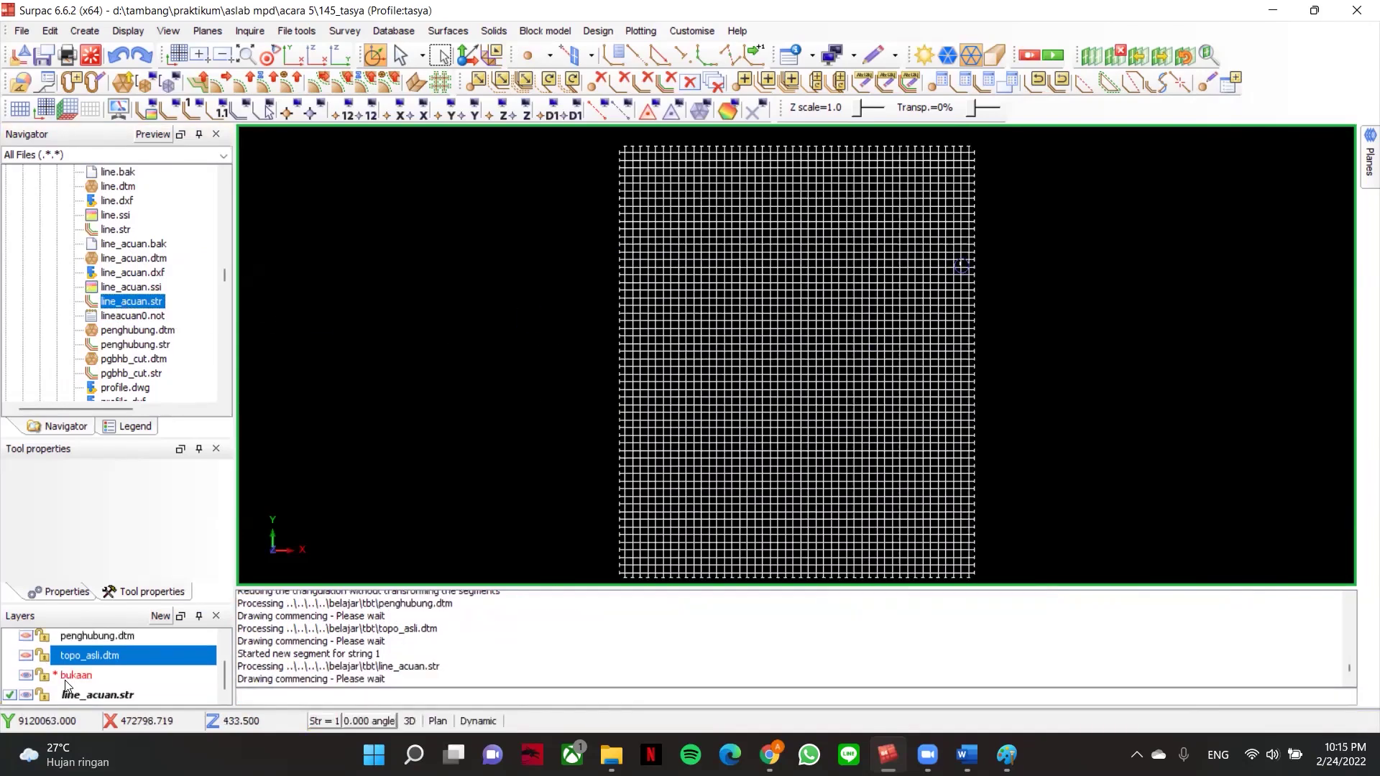
pyautogui.scroll(3, 955, 233)
pyautogui.moveTo(1034, 267); pyautogui.dragTo(921, 300, button='middle')
pyautogui.rightClick(119, 696)
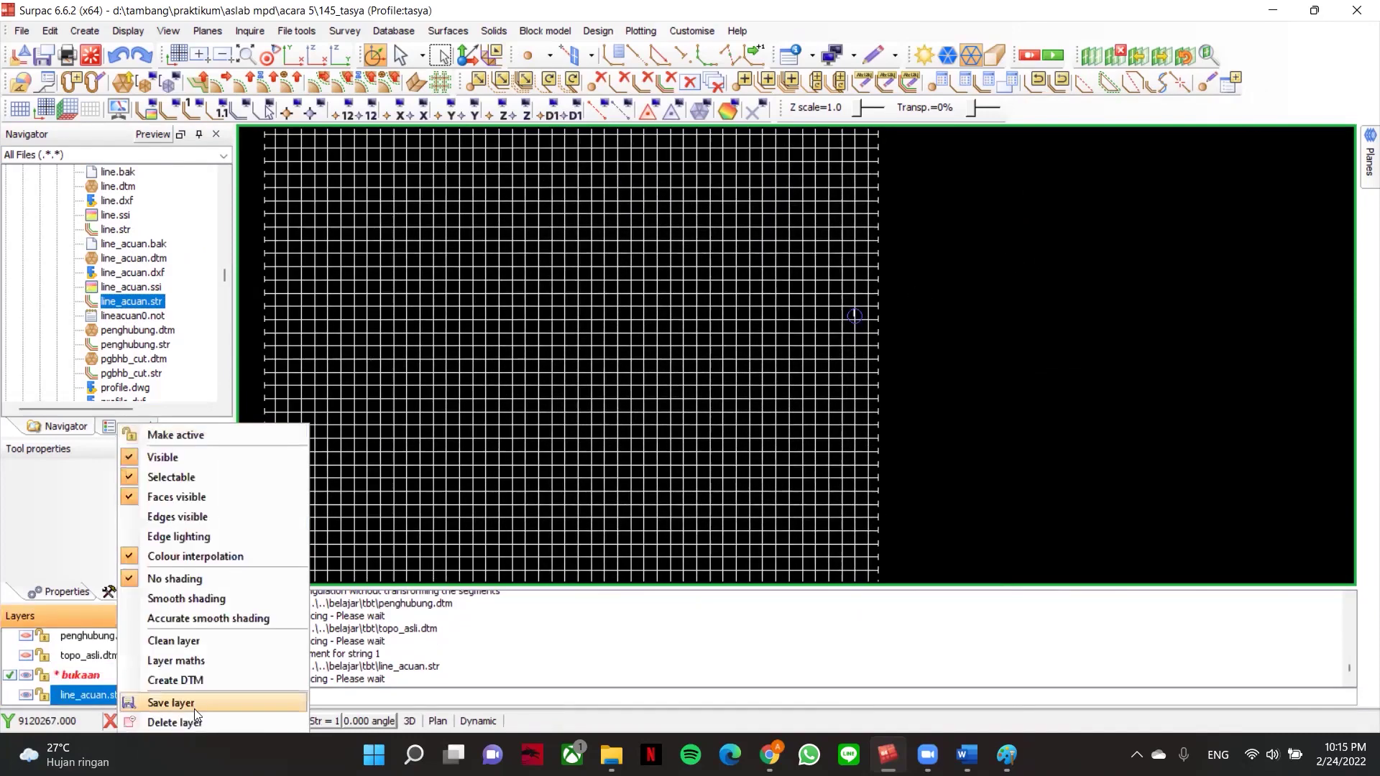
pyautogui.click(196, 719)
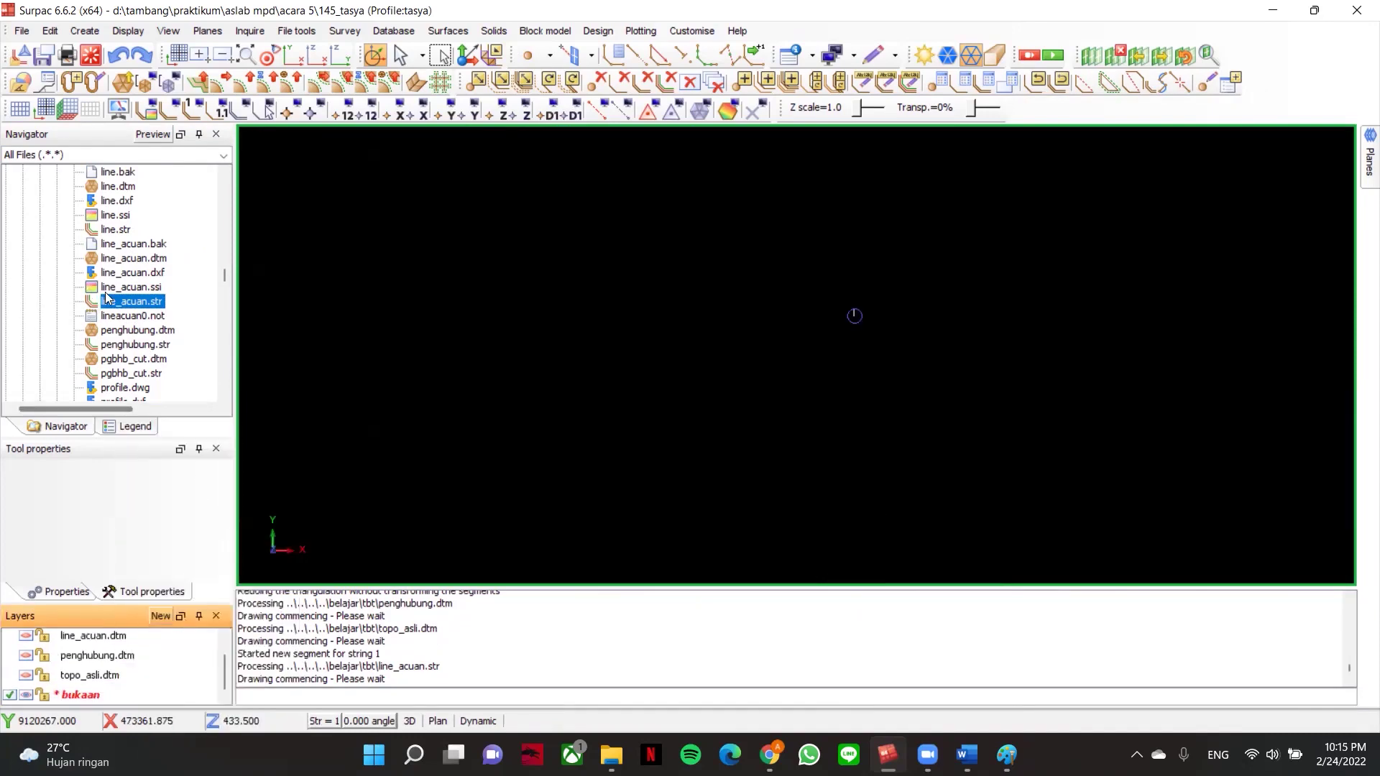
# - Open penghubung.str as a new layer over the bukaan line
pyautogui.click(146, 345)
pyautogui.moveTo(237, 348); pyautogui.dragTo(878, 318)
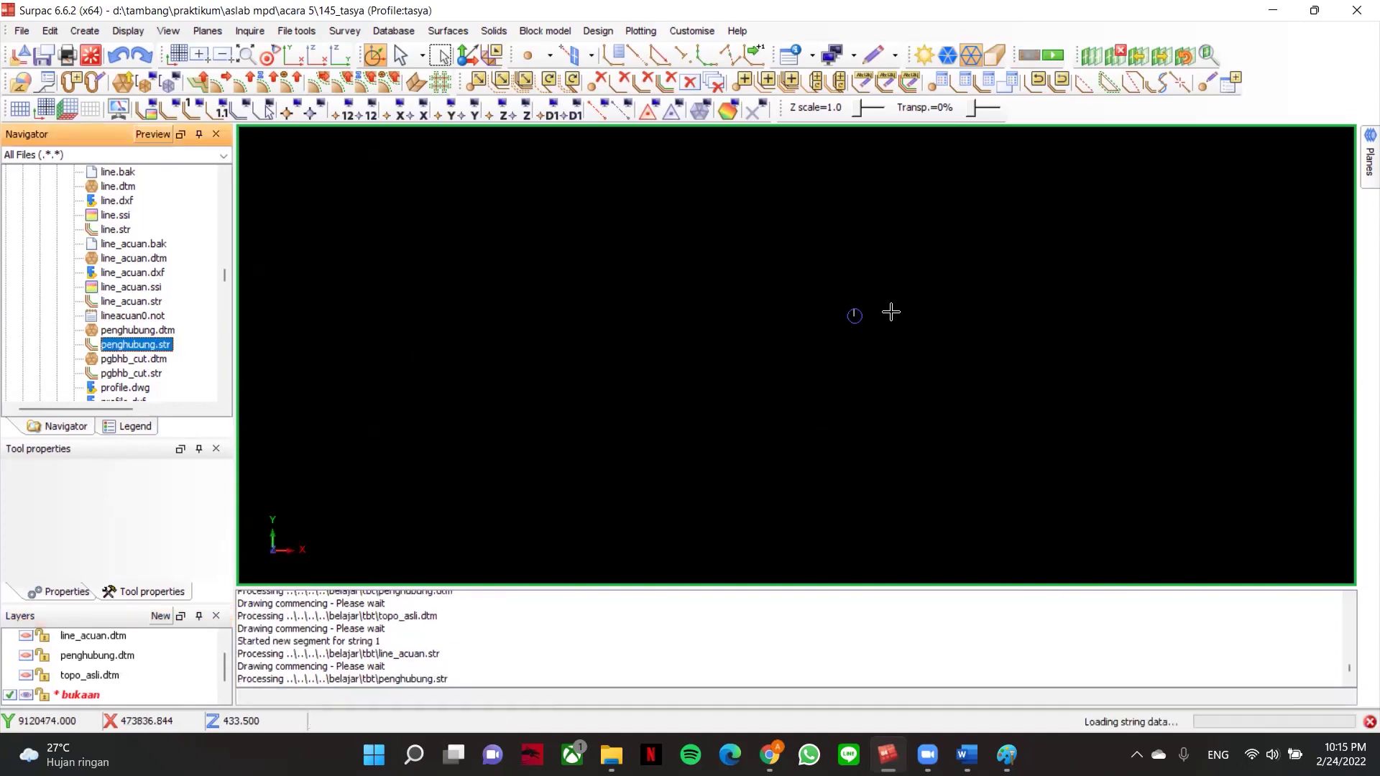
pyautogui.scroll(2, 821, 244)
pyautogui.scroll(-2, 814, 294)
pyautogui.scroll(-3, 807, 253)
pyautogui.scroll(3, 715, 474)
pyautogui.scroll(3, 702, 374)
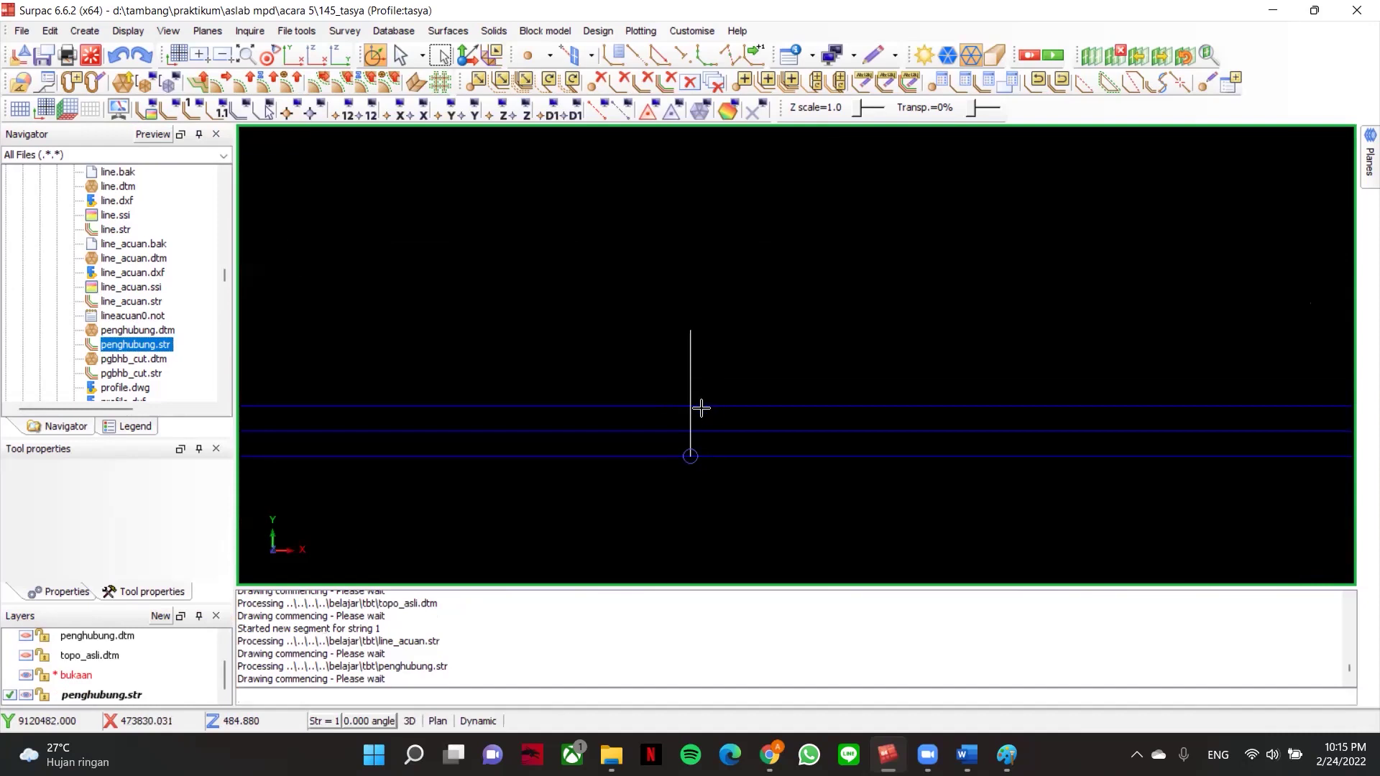
pyautogui.scroll(4, 728, 350)
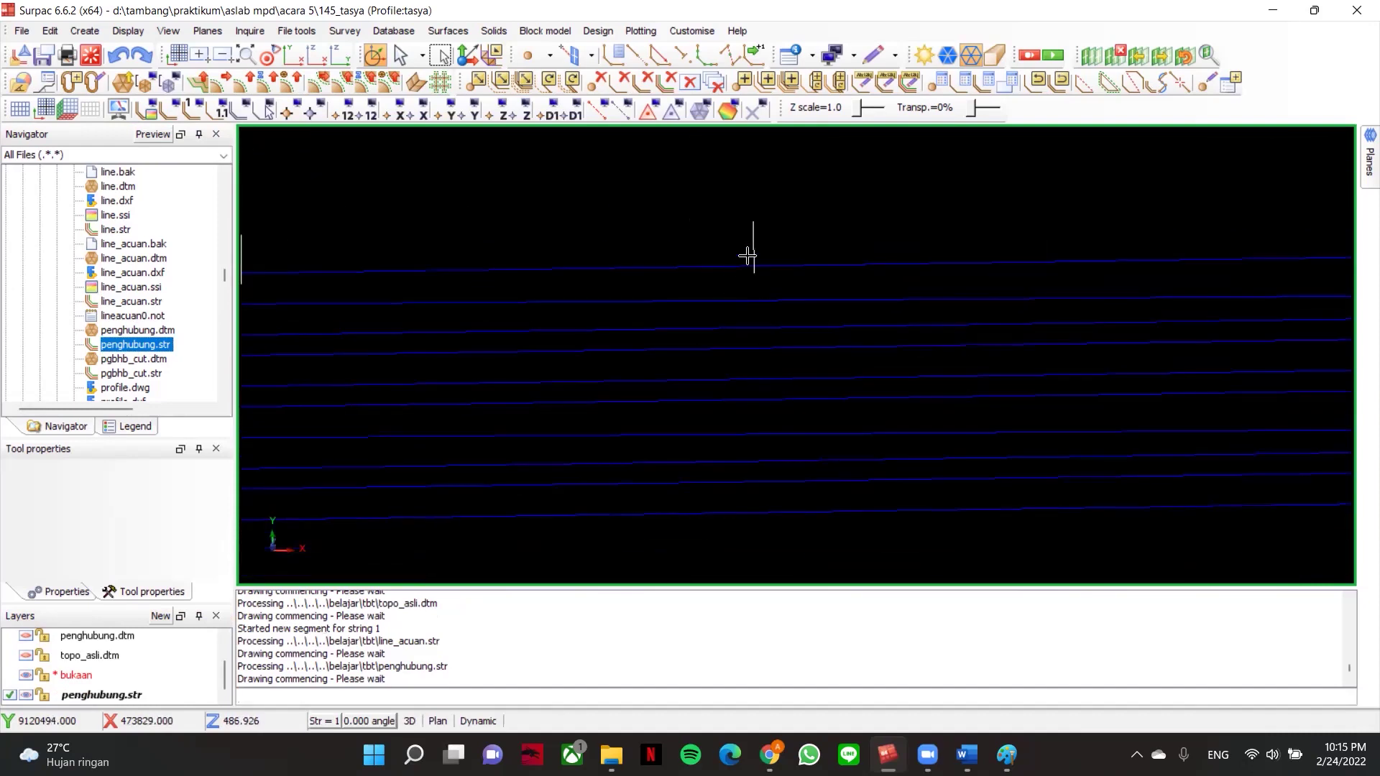
# - Inspect in 3D how the bukaan line sits against the penghubung.str strings, and return to a close plan view
pyautogui.moveTo(769, 254); pyautogui.dragTo(761, 314)
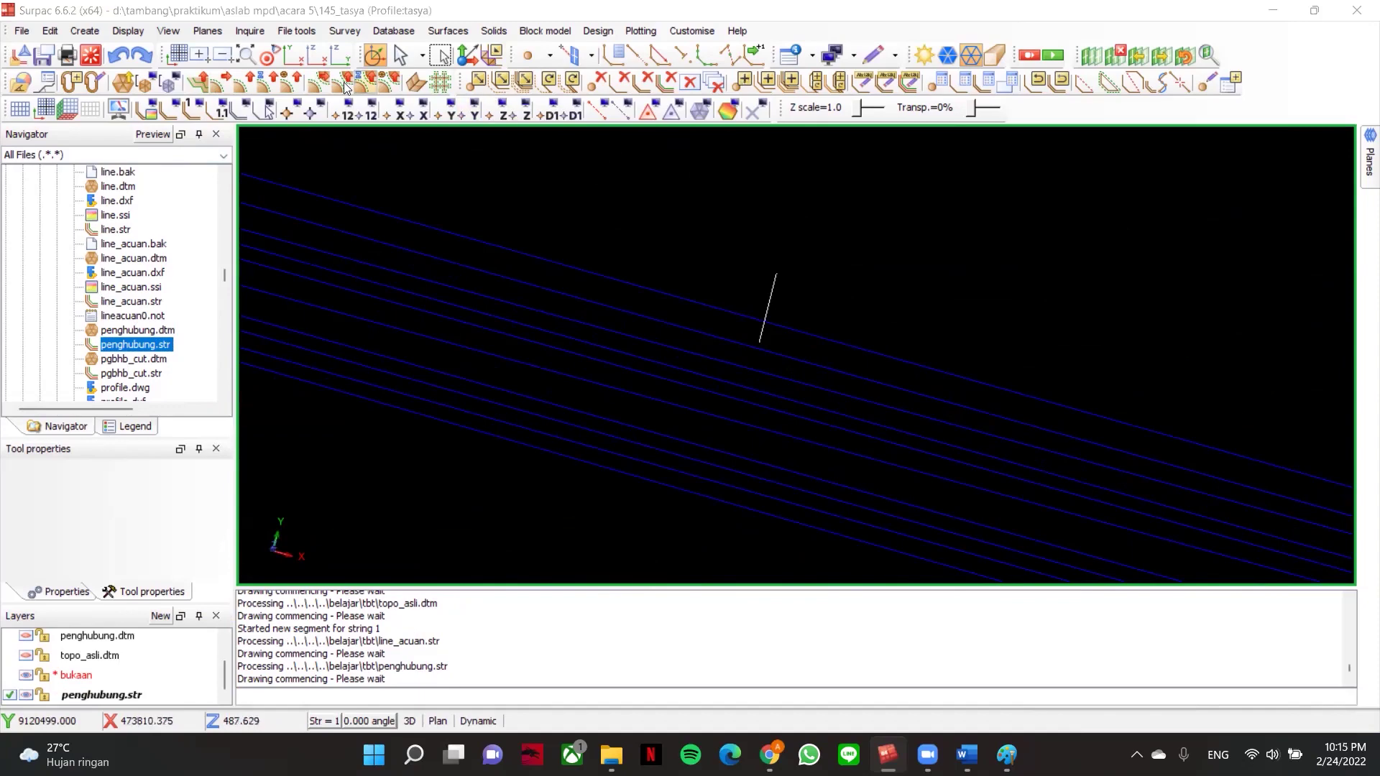
pyautogui.click(294, 56)
pyautogui.moveTo(799, 266); pyautogui.dragTo(736, 222, button='middle')
pyautogui.scroll(3, 732, 309)
pyautogui.moveTo(727, 275); pyautogui.dragTo(770, 274, button='middle')
pyautogui.scroll(3, 746, 329)
pyautogui.scroll(2, 741, 304)
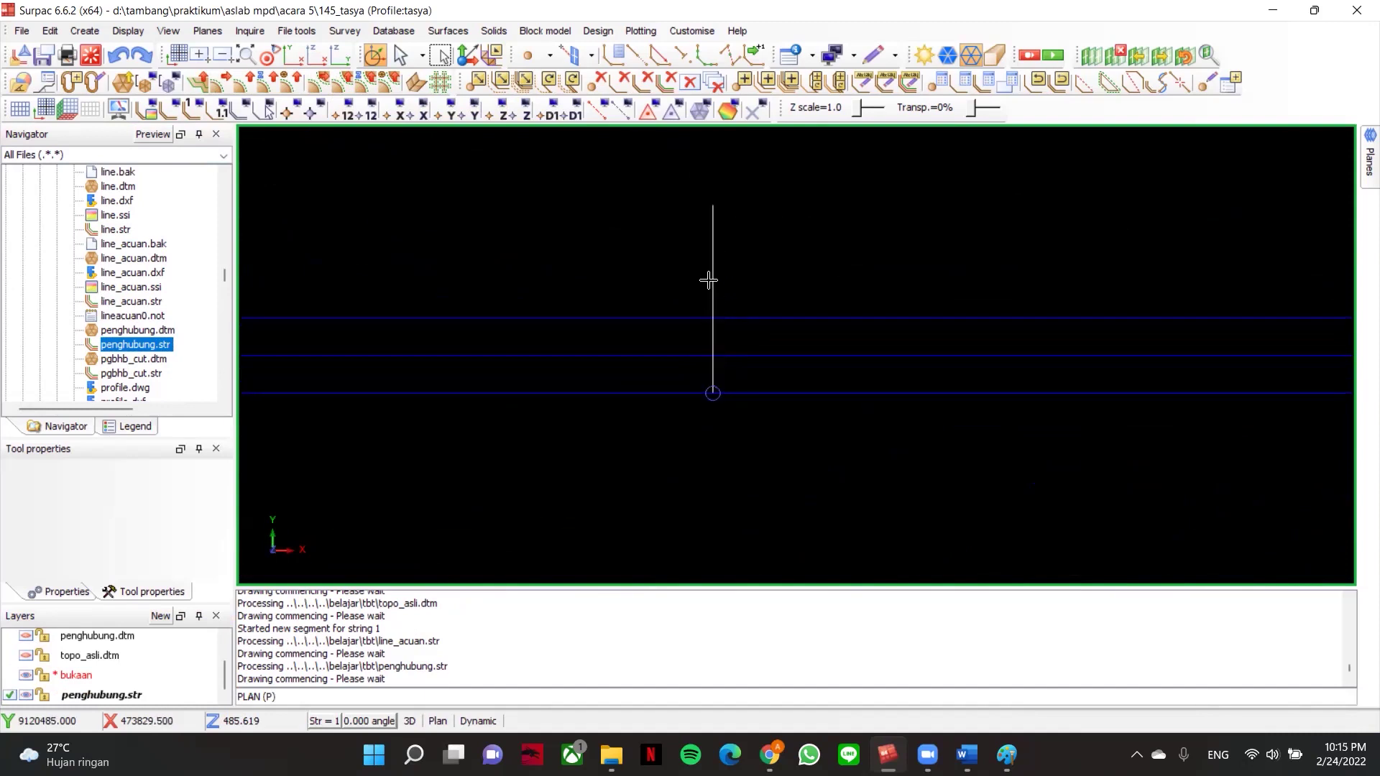
# - Make bukaan the active layer and start a new segment for string 1
pyautogui.click(90, 675)
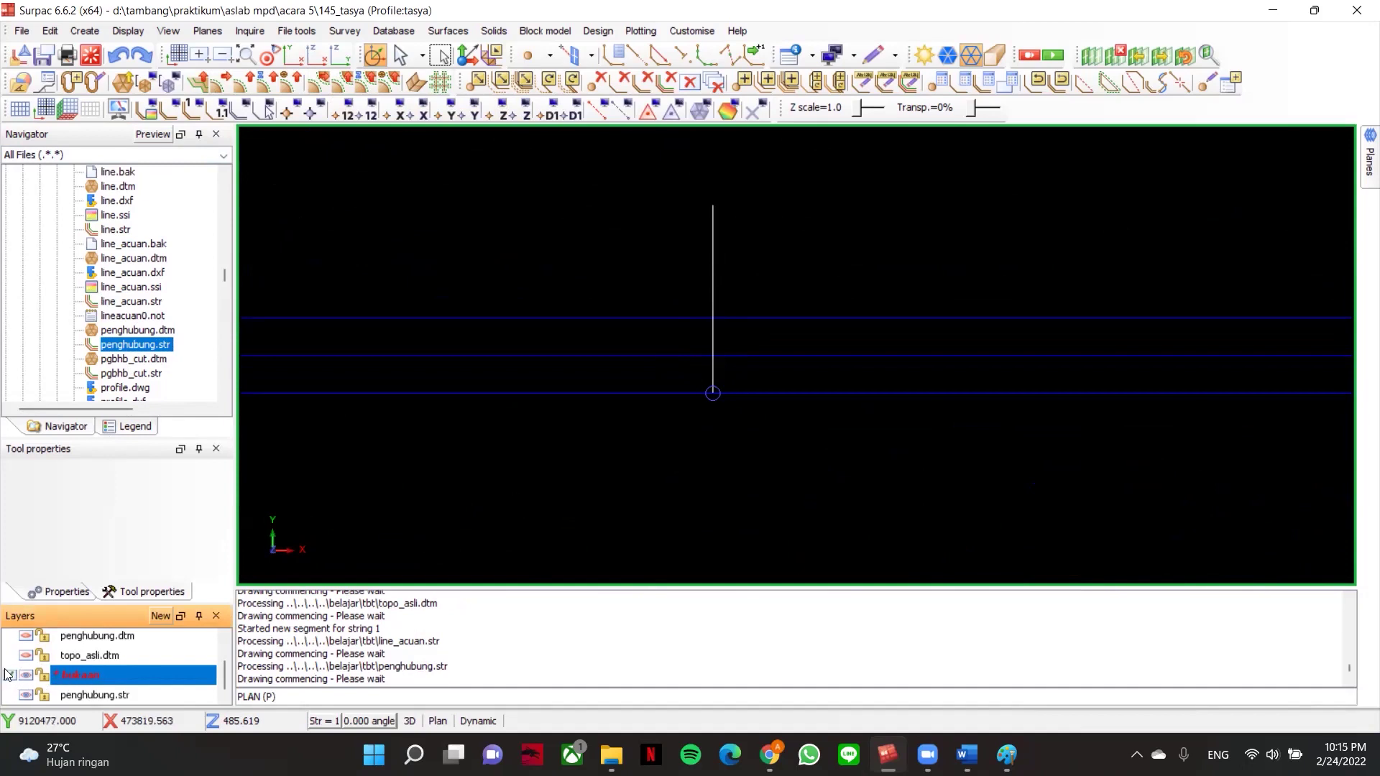
pyautogui.scroll(3, 721, 301)
pyautogui.moveTo(721, 300); pyautogui.dragTo(789, 342, button='middle')
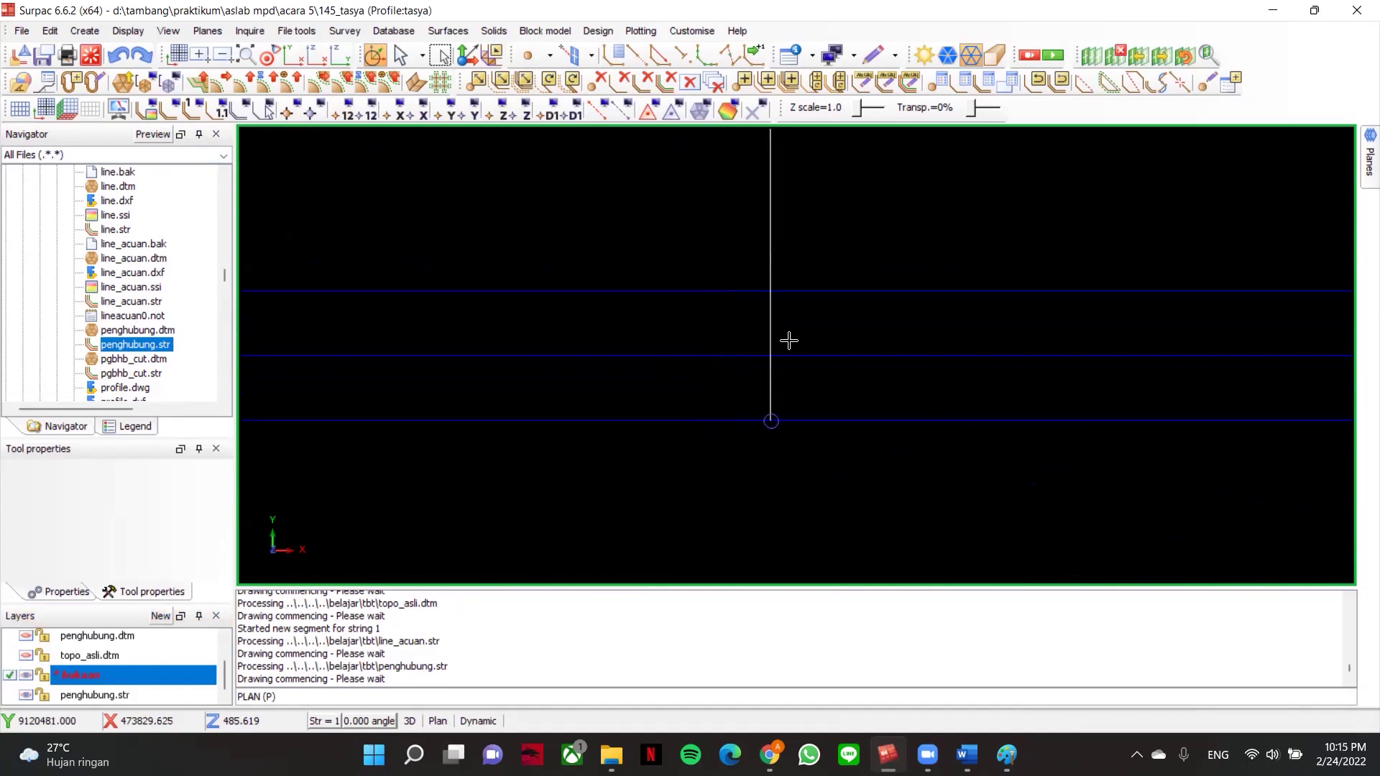
pyautogui.click(685, 60)
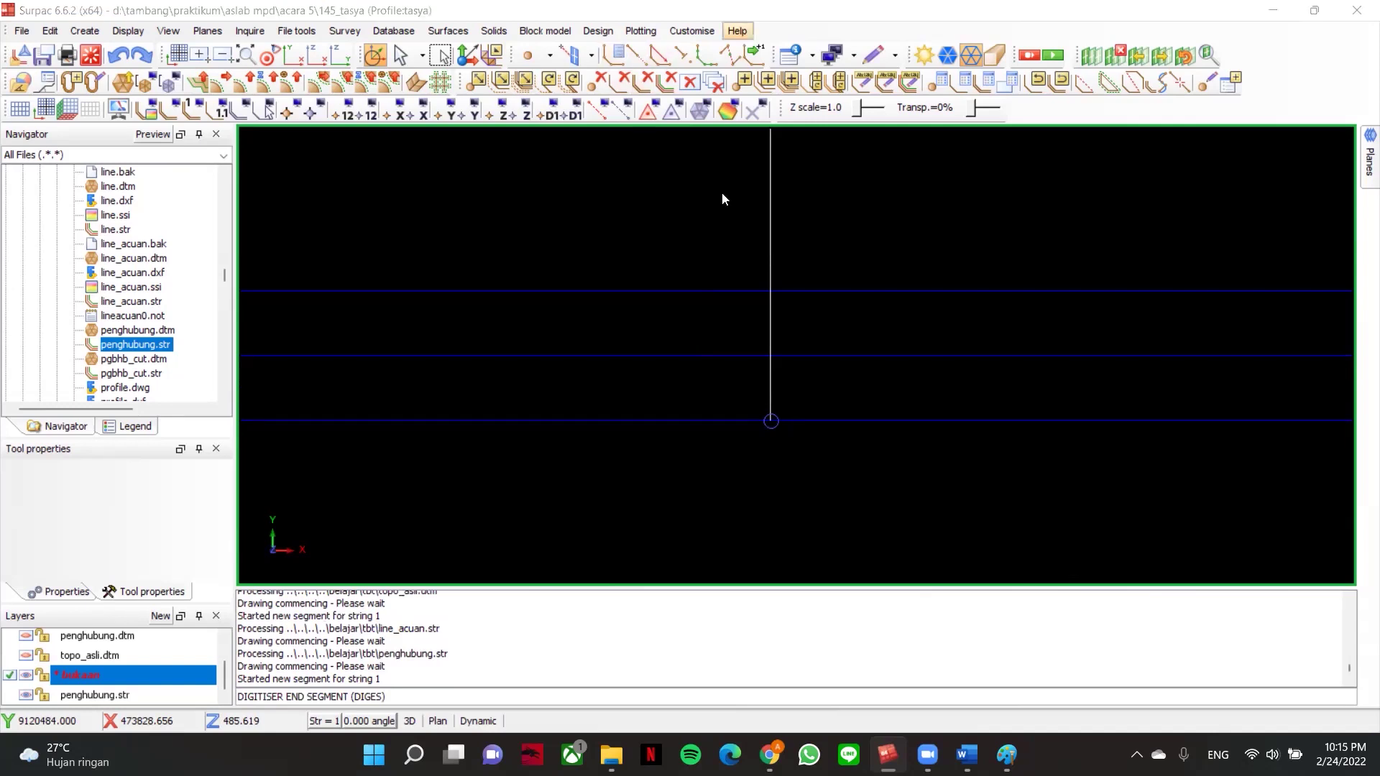
pyautogui.click(730, 55)
# - Start a new bukaan segment with line snapping and digitise its first point on the upper penghubung string beside the vertical line
pyautogui.click(639, 55)
pyautogui.scroll(3, 783, 276)
pyautogui.scroll(-2, 771, 230)
pyautogui.rightClick(824, 238)
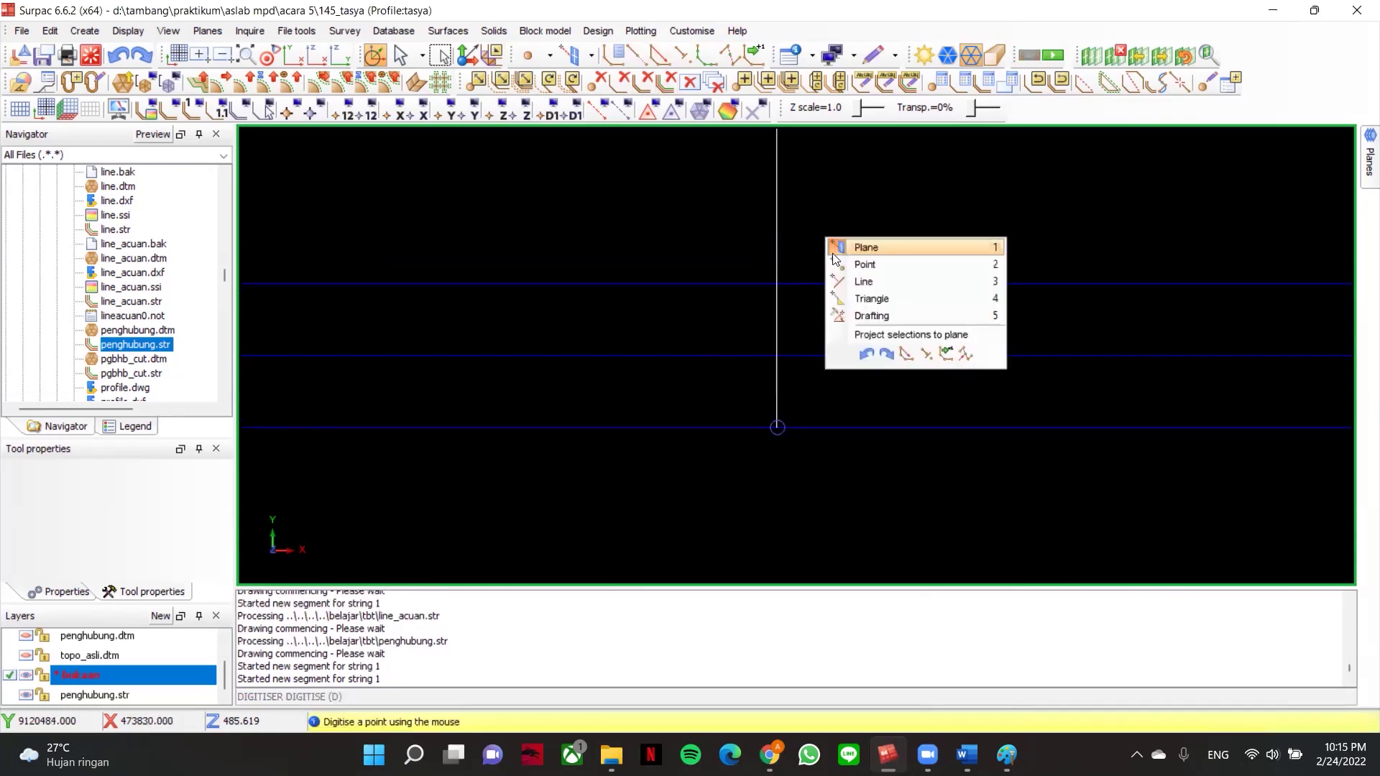
pyautogui.click(860, 282)
pyautogui.scroll(2, 787, 269)
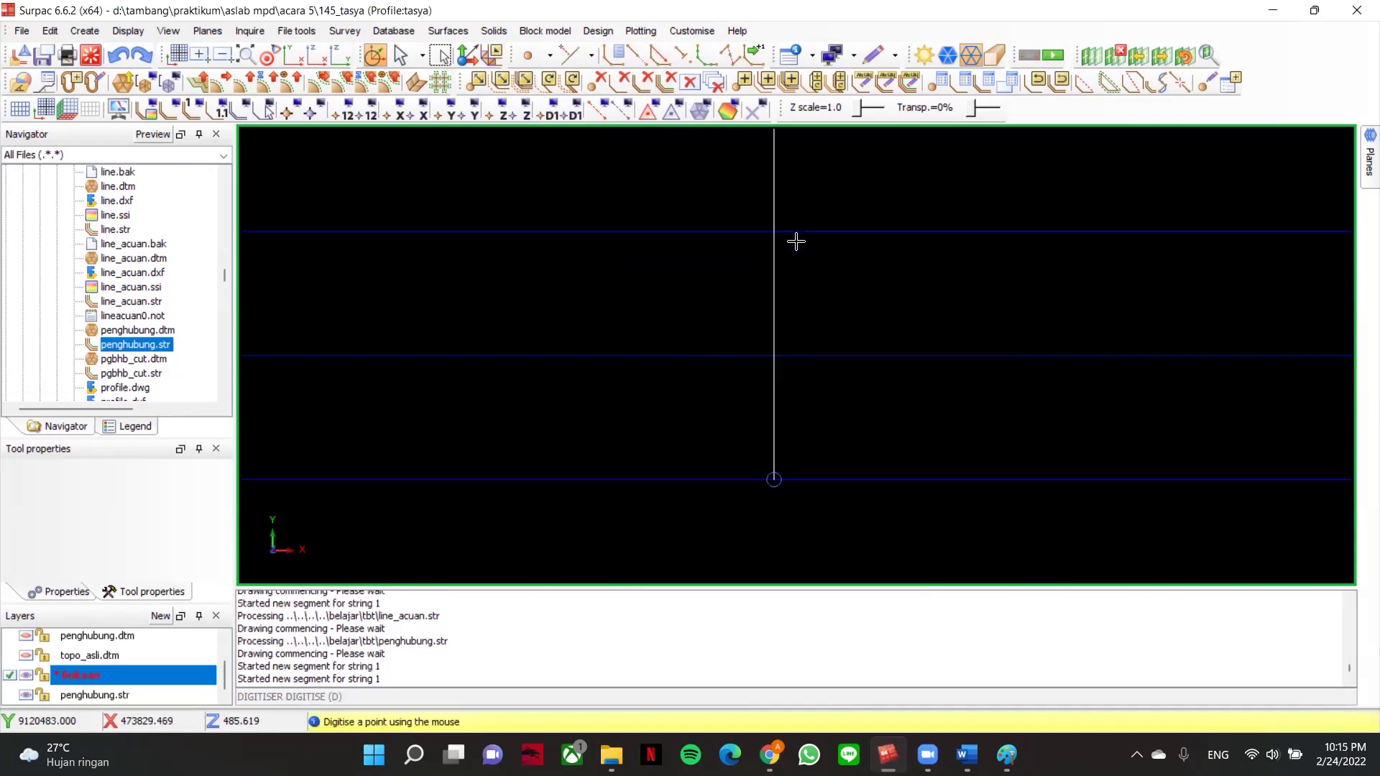
pyautogui.scroll(-3, 807, 227)
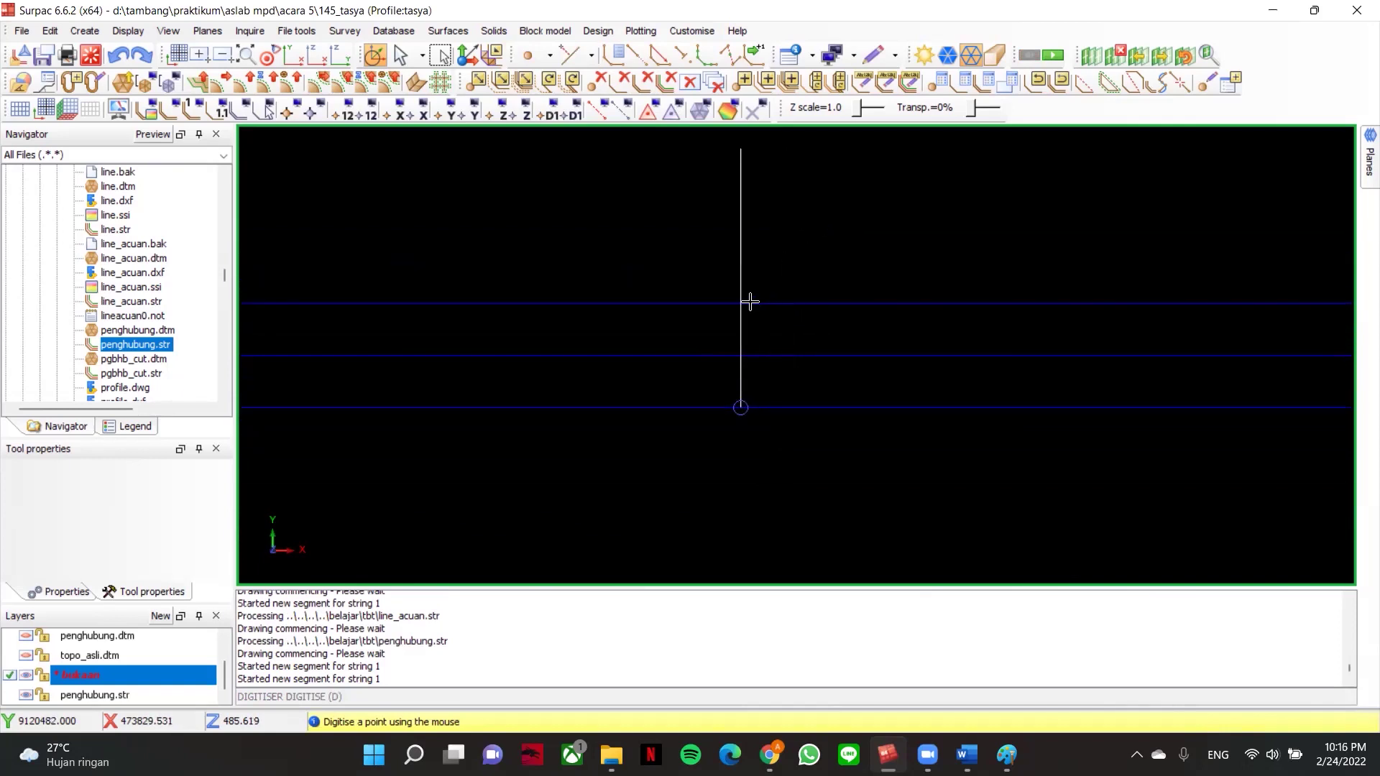
pyautogui.click(755, 303)
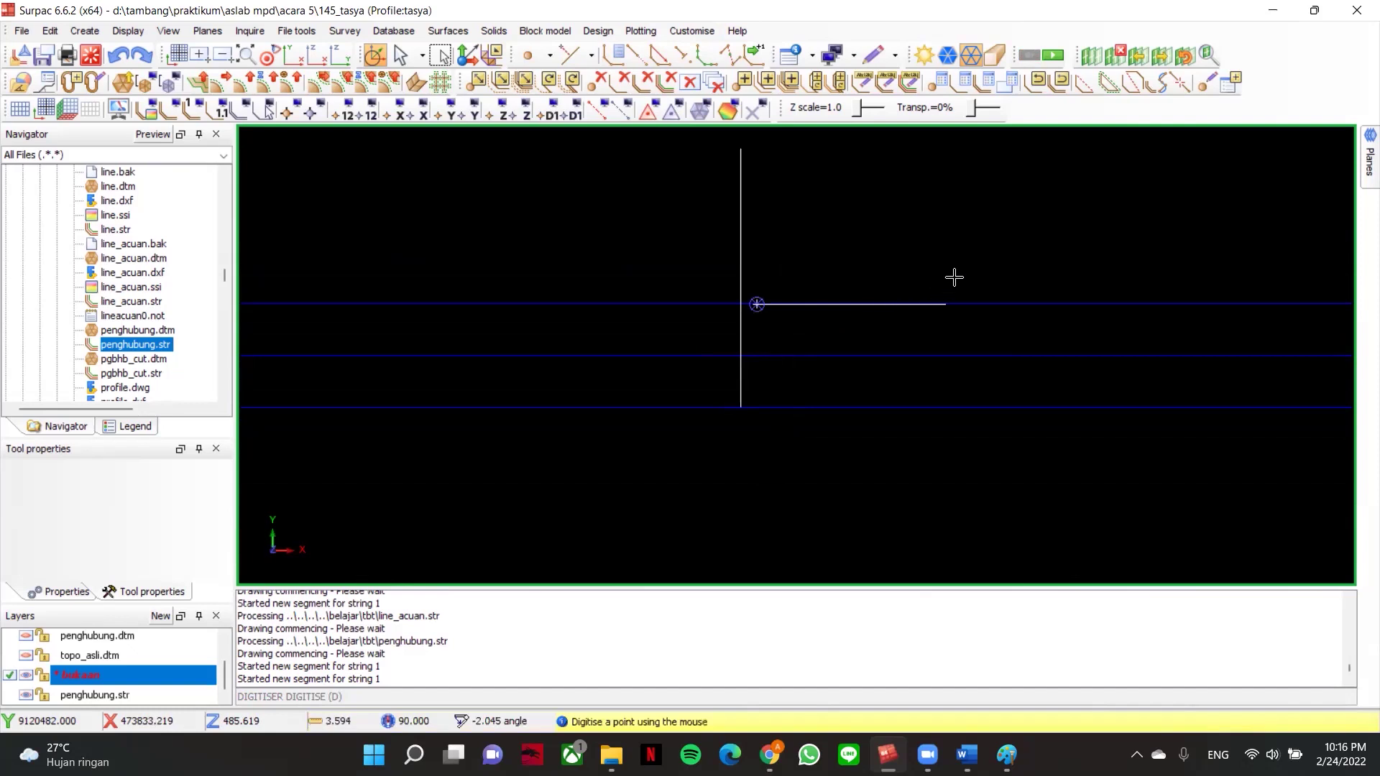
pyautogui.rightClick(1002, 282)
pyautogui.click(1043, 362)
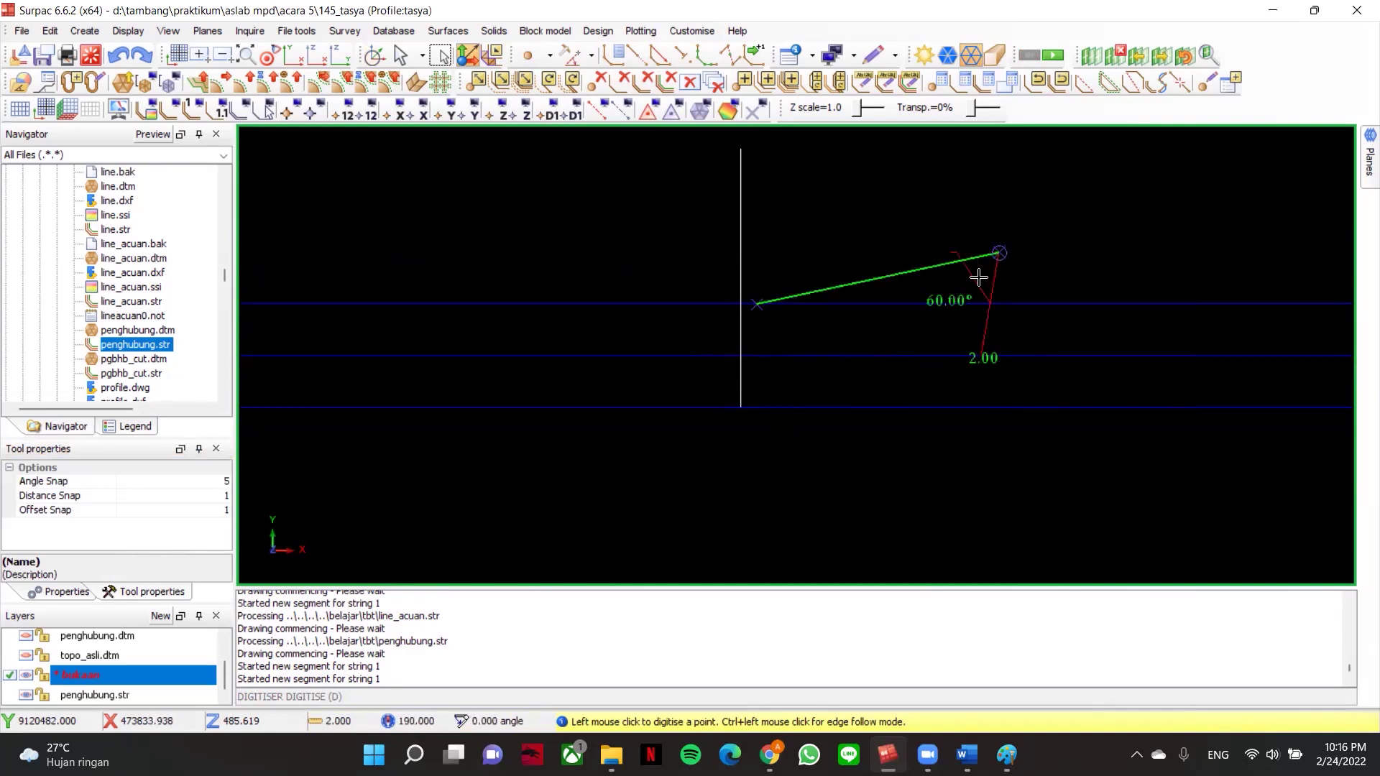
pyautogui.hotkey('ctrl', 'z')
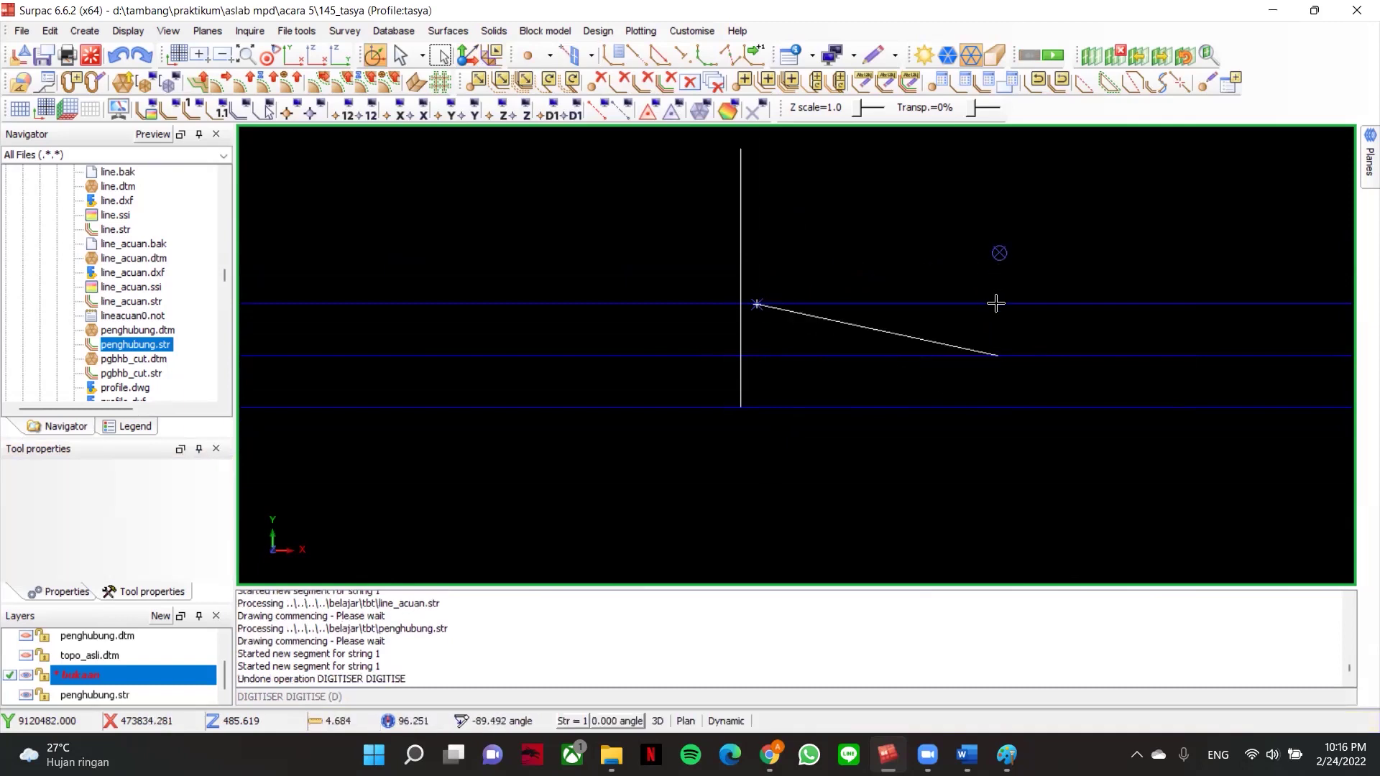
# - Using drafting snap, digitise the second point about 5 m along the same penghubung string, and hide the penghubung.str layer
pyautogui.rightClick(989, 266)
pyautogui.click(1024, 345)
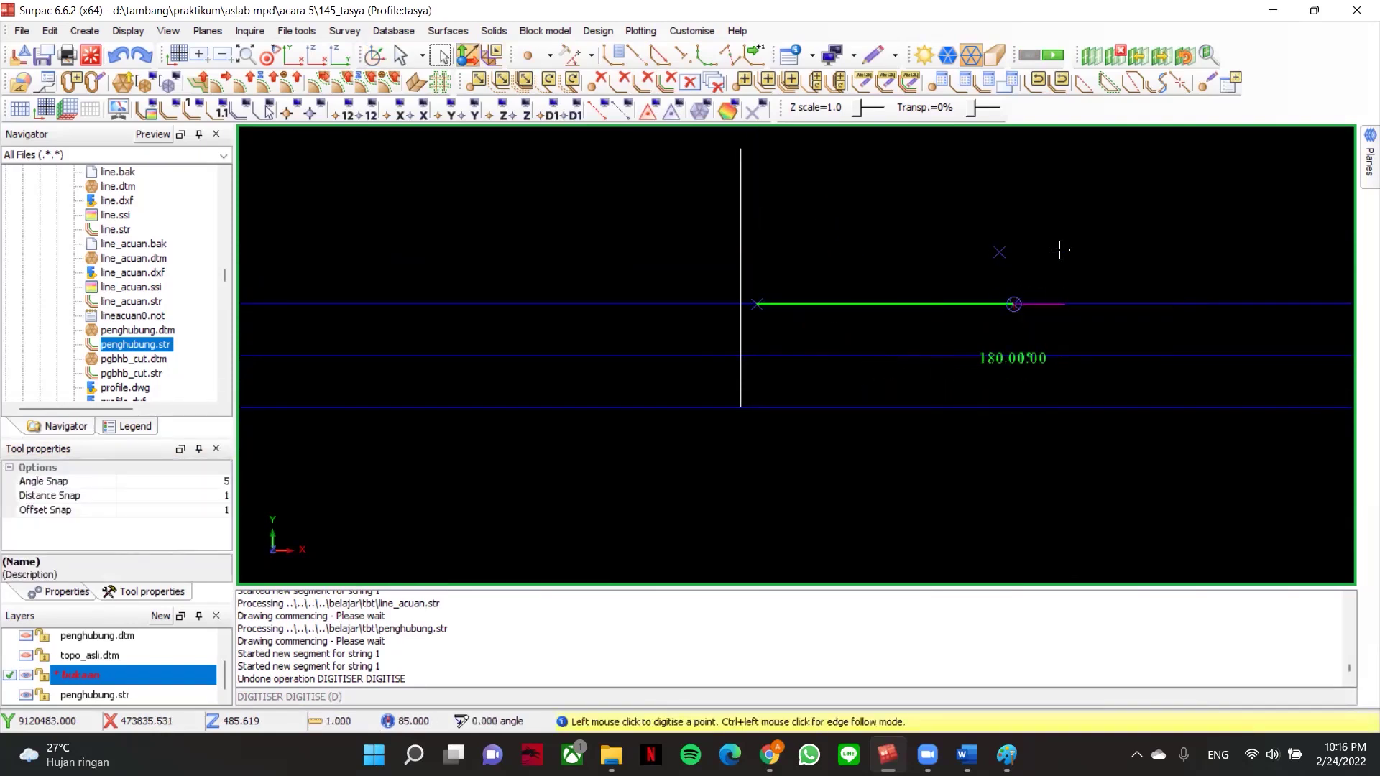
pyautogui.press('Escape')
pyautogui.scroll(-2, 1012, 268)
pyautogui.moveTo(995, 268); pyautogui.dragTo(906, 275, button='middle')
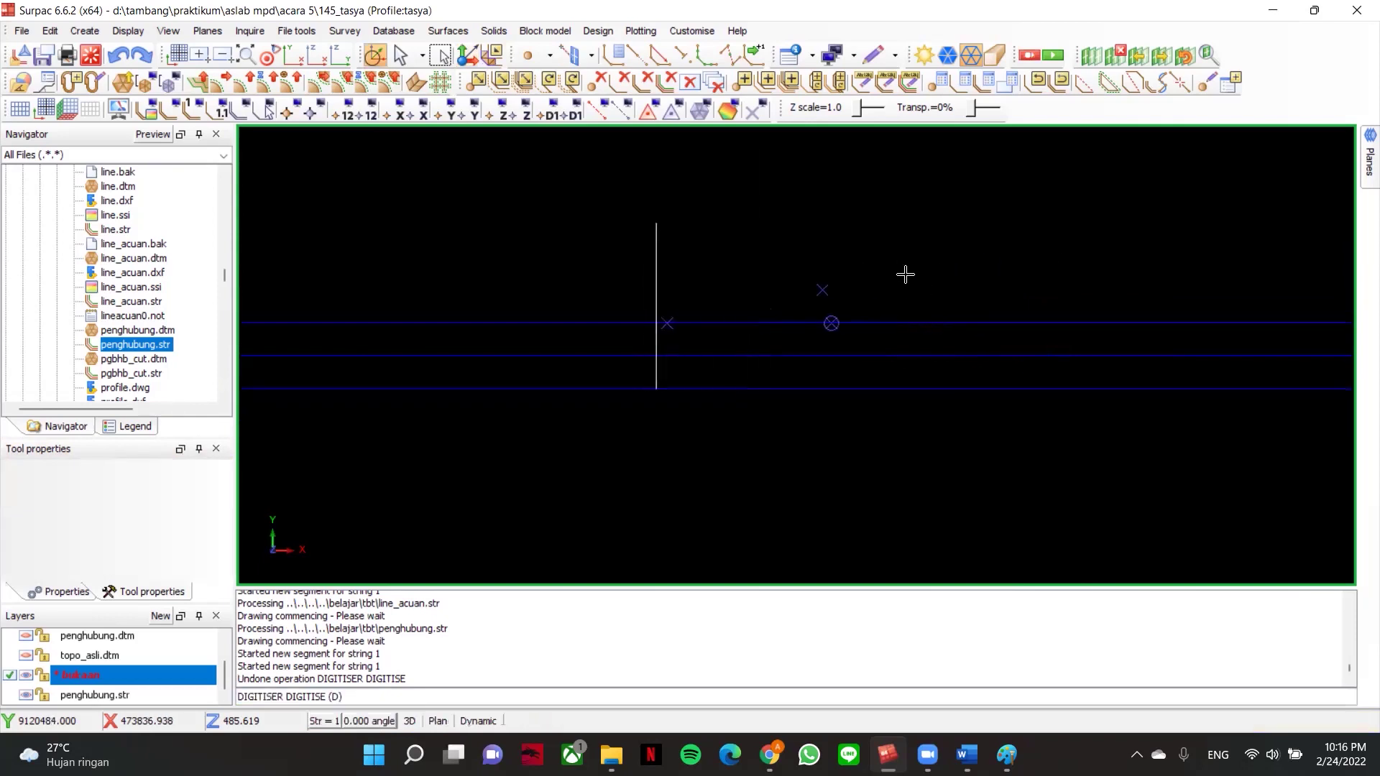
pyautogui.click(26, 696)
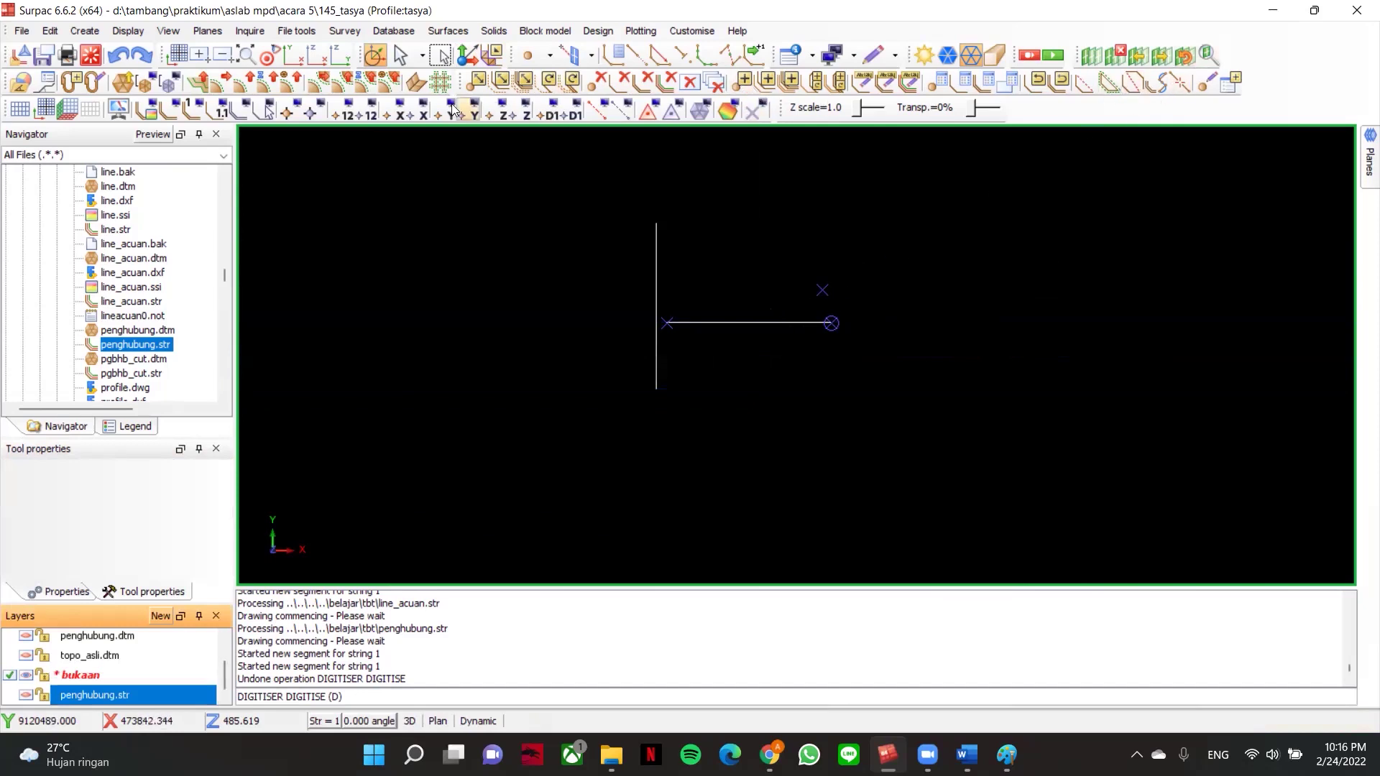
pyautogui.click(477, 80)
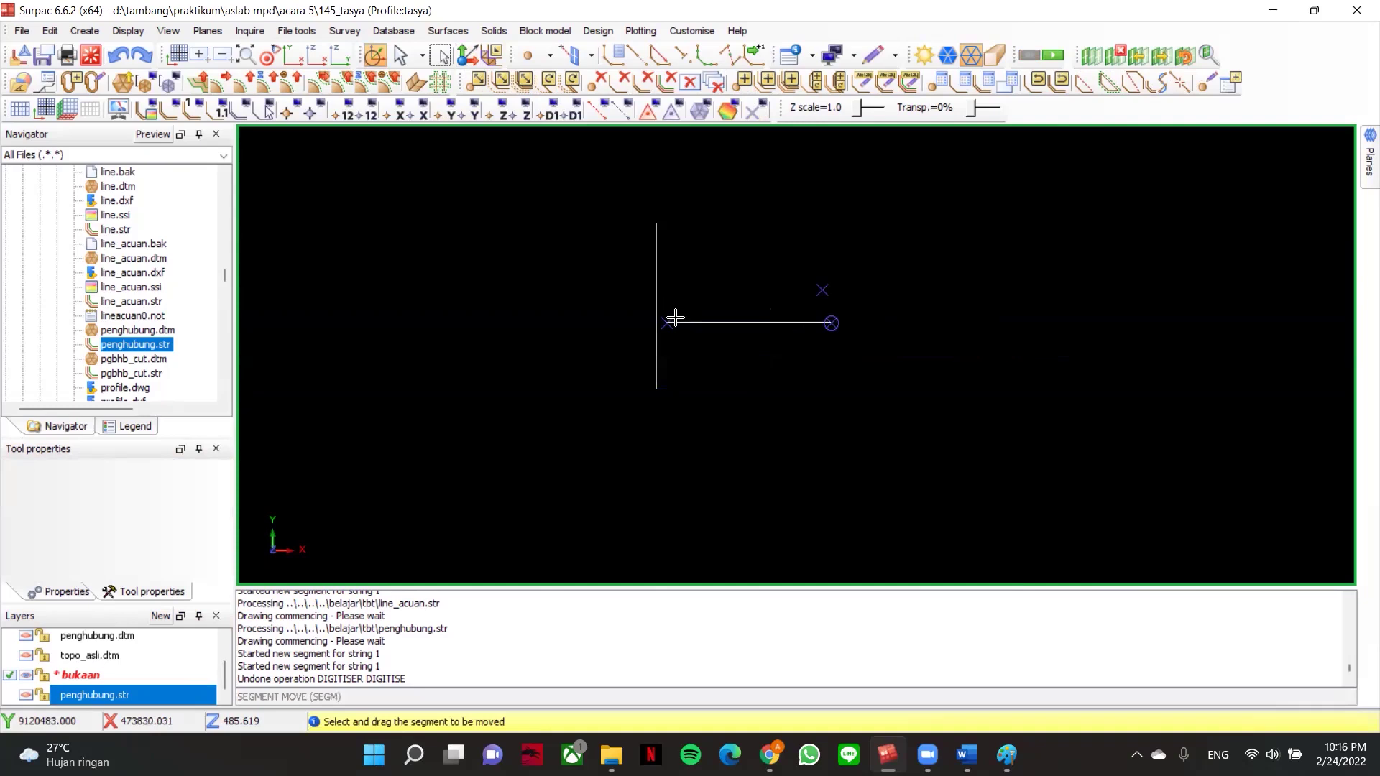
pyautogui.moveTo(672, 321); pyautogui.dragTo(662, 321)
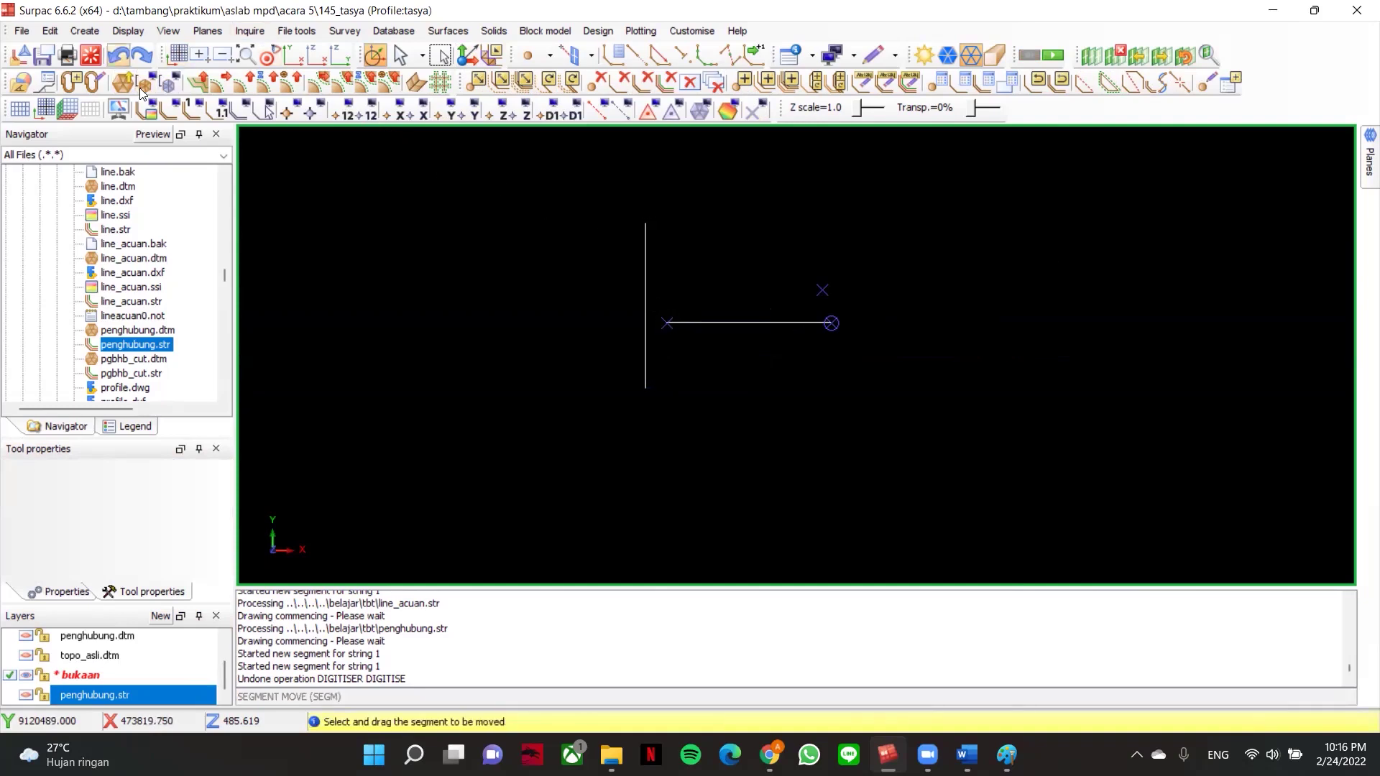
pyautogui.click(119, 55)
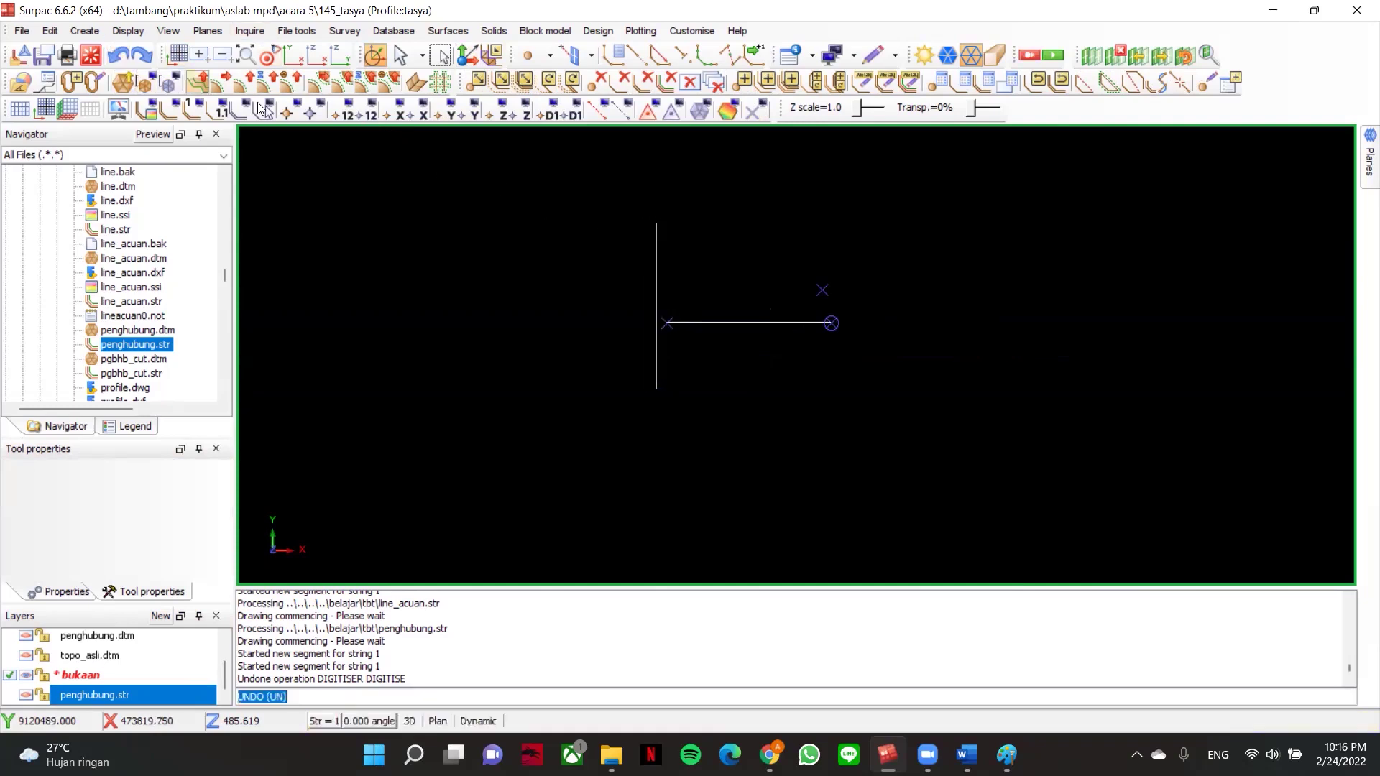
# - Move the horizontal segment with line snapping so that its start lies on the vertical bukaan line
pyautogui.click(477, 80)
pyautogui.moveTo(691, 321)
pyautogui.mouseDown()
pyautogui.moveTo(666, 317)
pyautogui.moveTo(692, 314)
pyautogui.mouseUp()
pyautogui.rightClick(692, 315)
pyautogui.click(727, 350)
pyautogui.rightClick(688, 320)
pyautogui.click(731, 370)
pyautogui.moveTo(690, 320); pyautogui.dragTo(678, 315)
pyautogui.scroll(4, 839, 311)
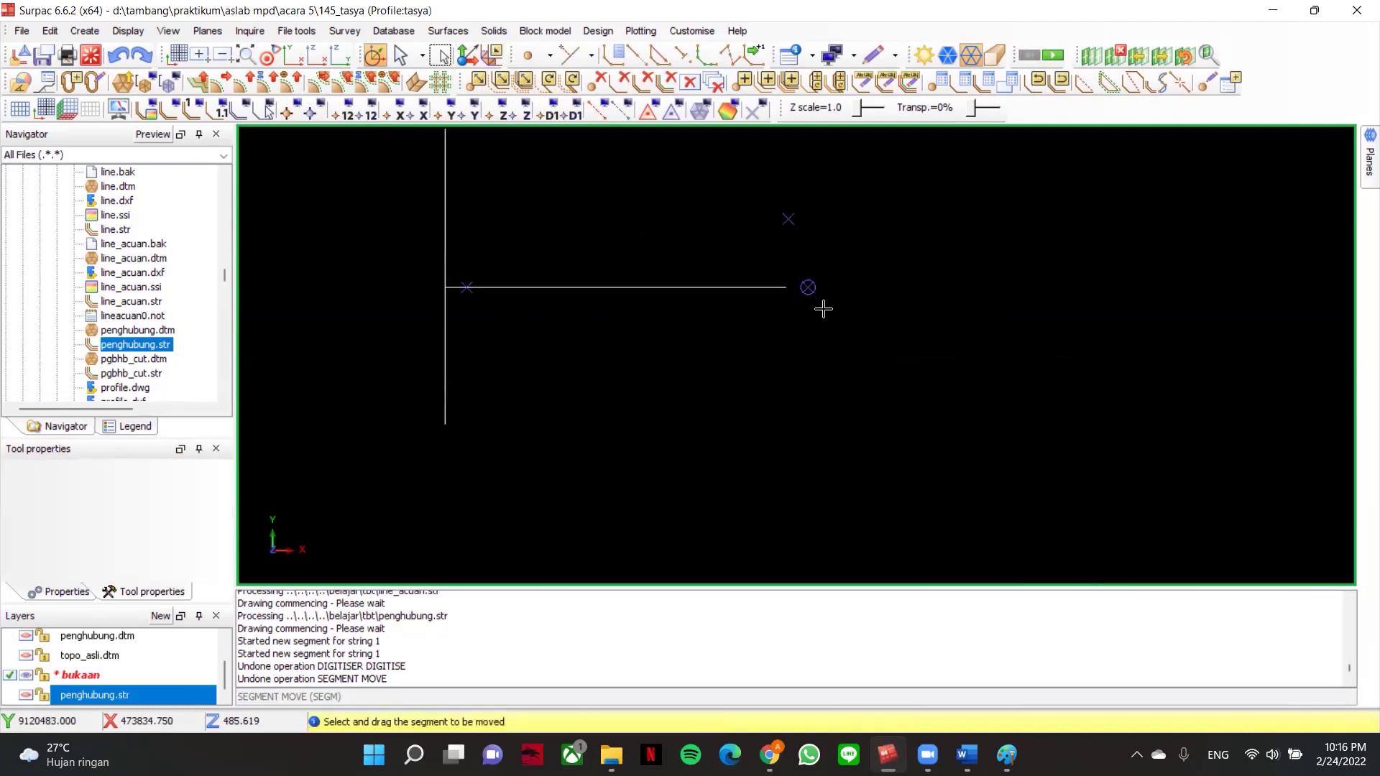
# - Check the coordinates of the horizontal segment's far point and copy the Z value of the vertical line's upper point
pyautogui.click(1208, 81)
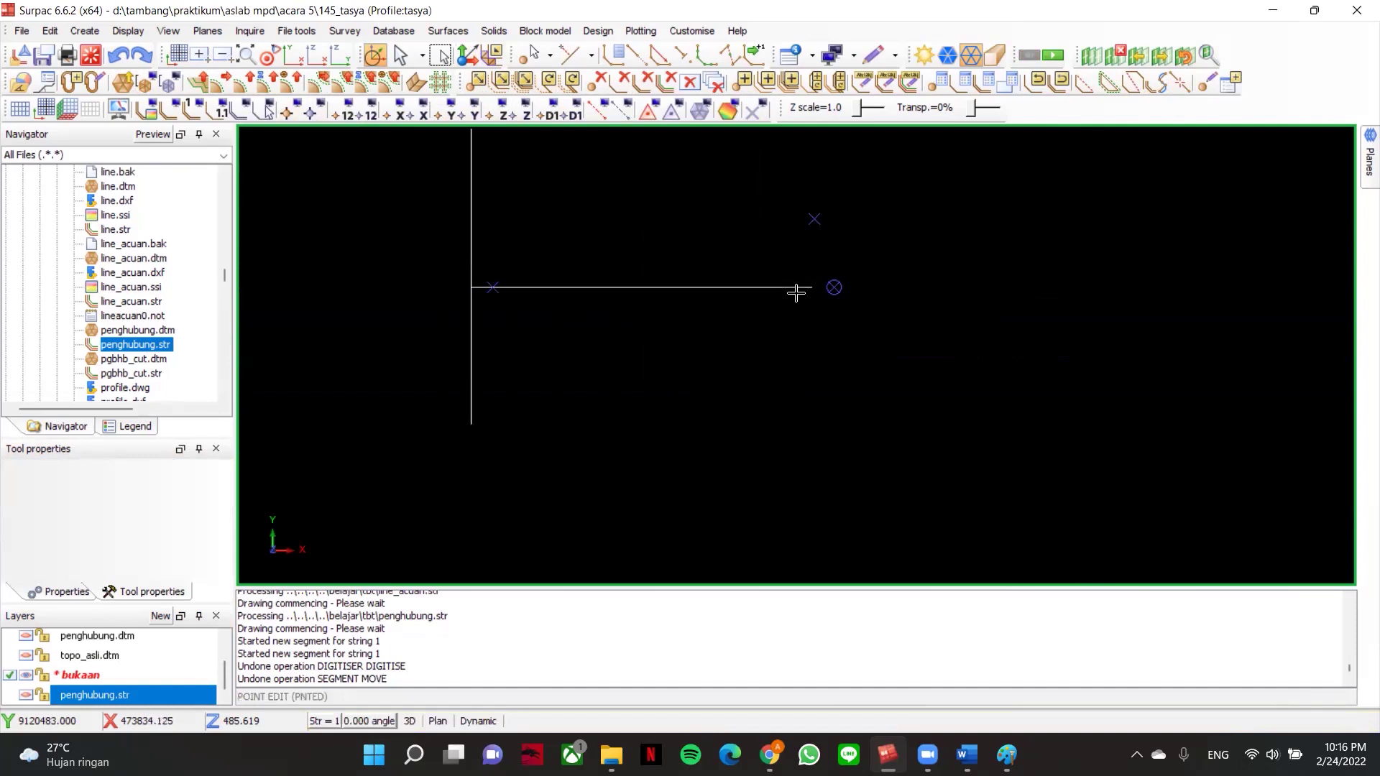
pyautogui.click(812, 287)
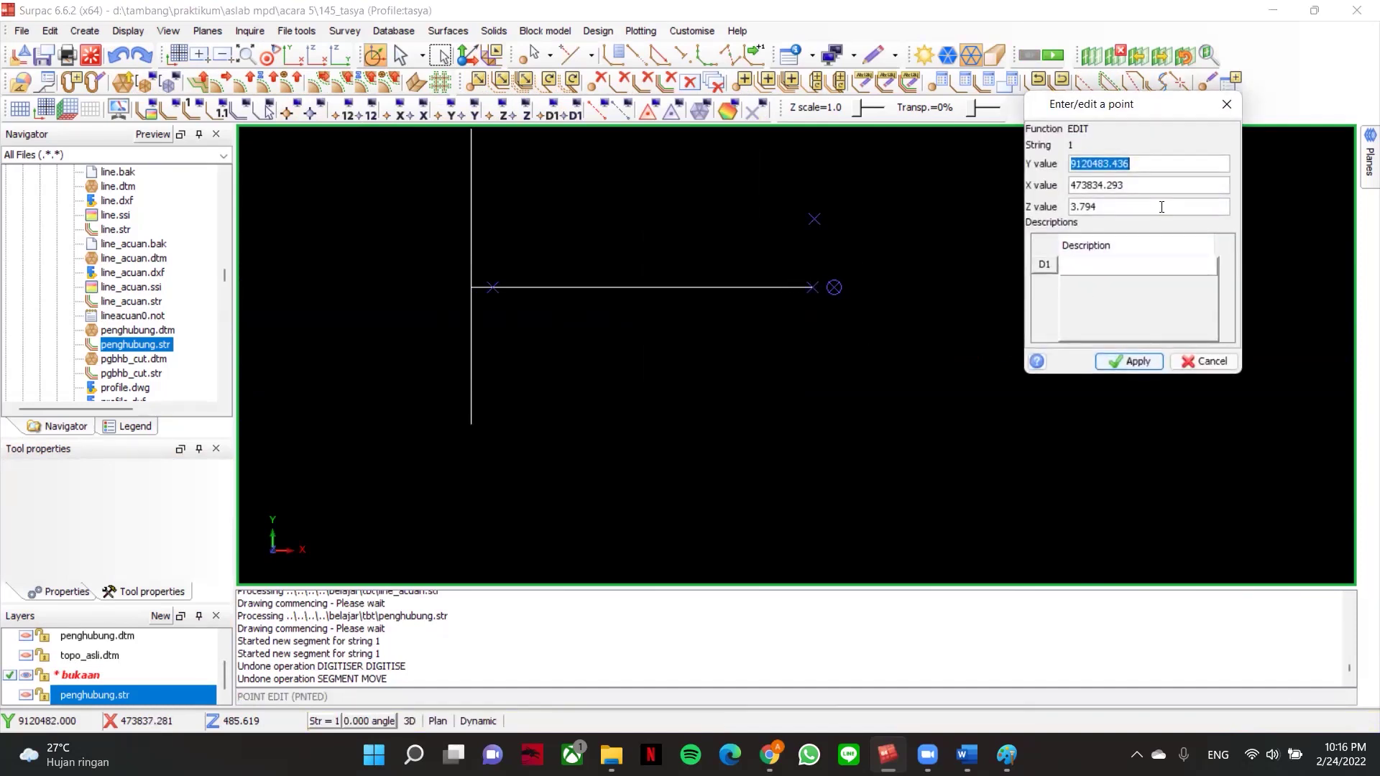
pyautogui.click(1227, 105)
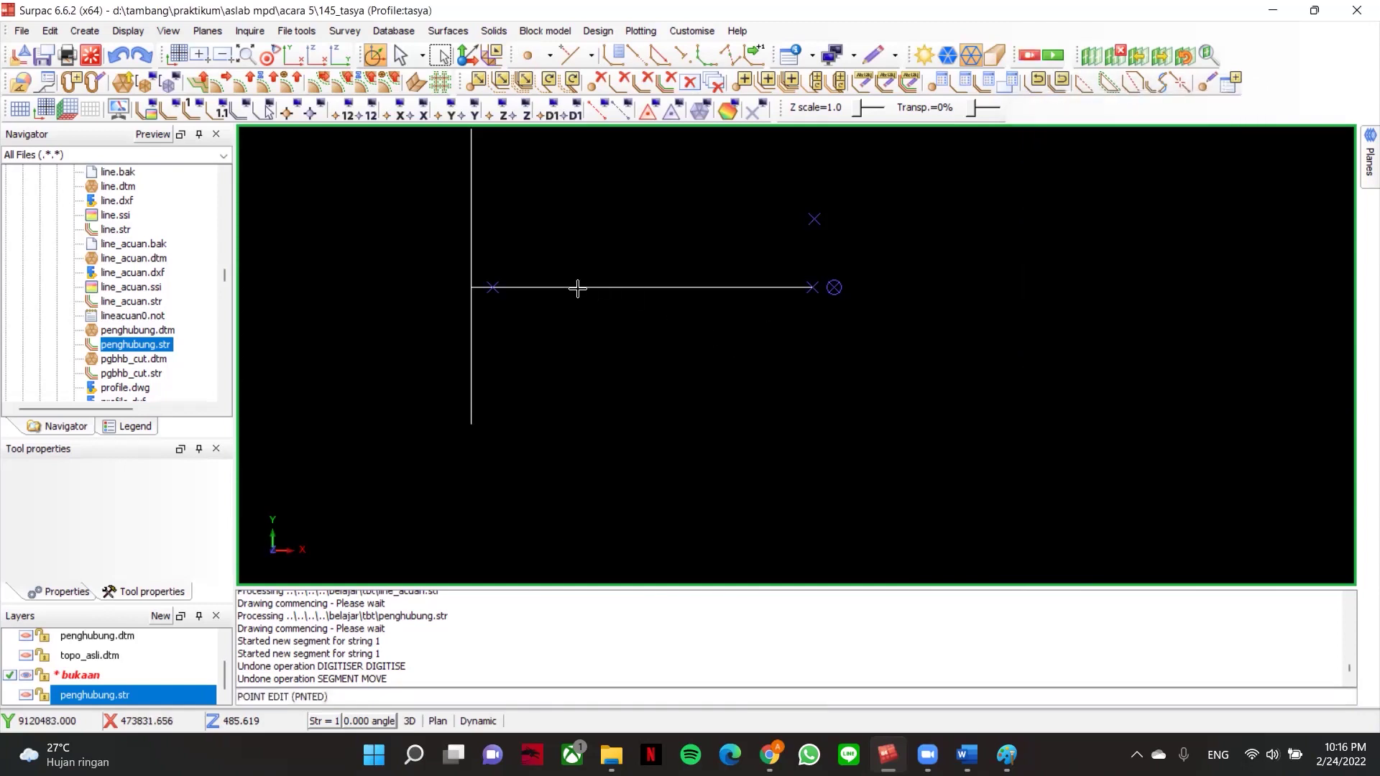
pyautogui.click(1200, 85)
pyautogui.click(486, 285)
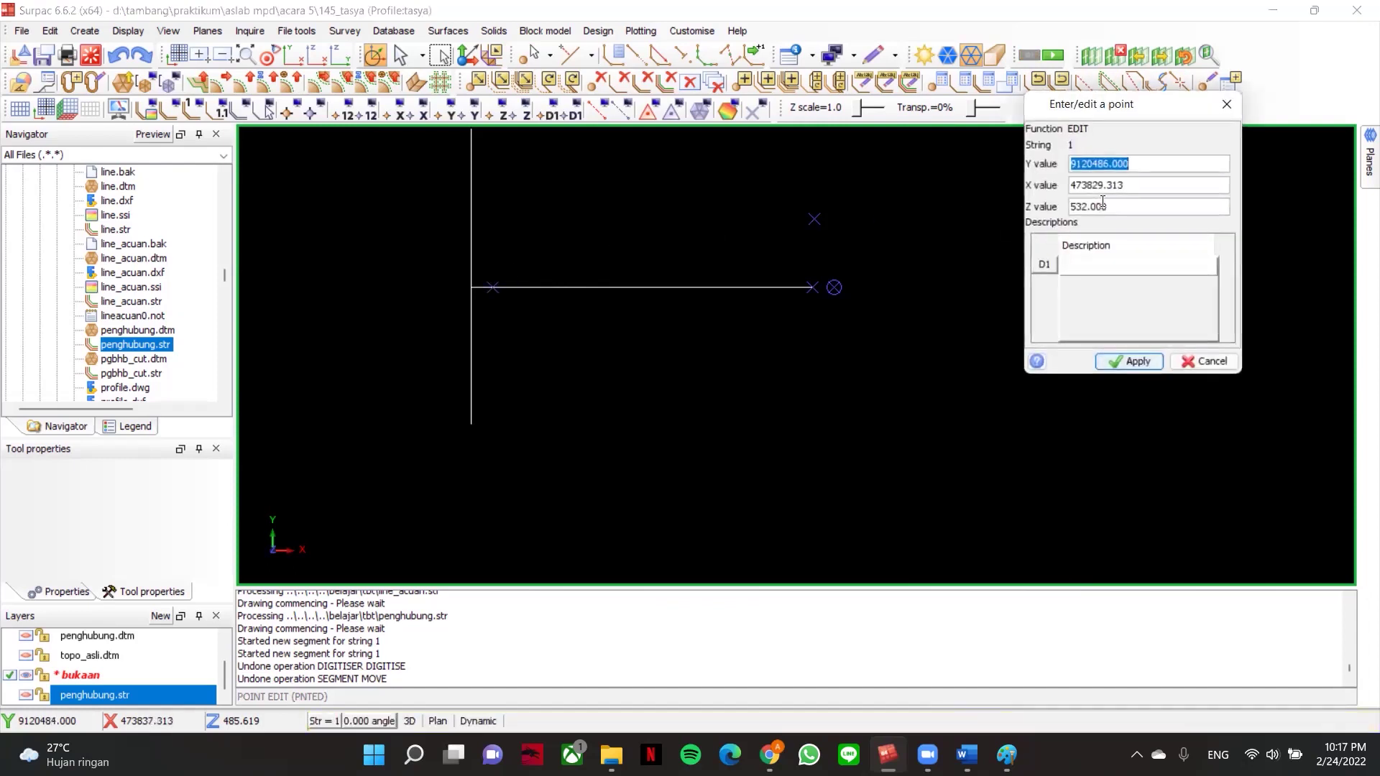
pyautogui.click(1134, 207)
pyautogui.hotkey('ctrl', 'c')
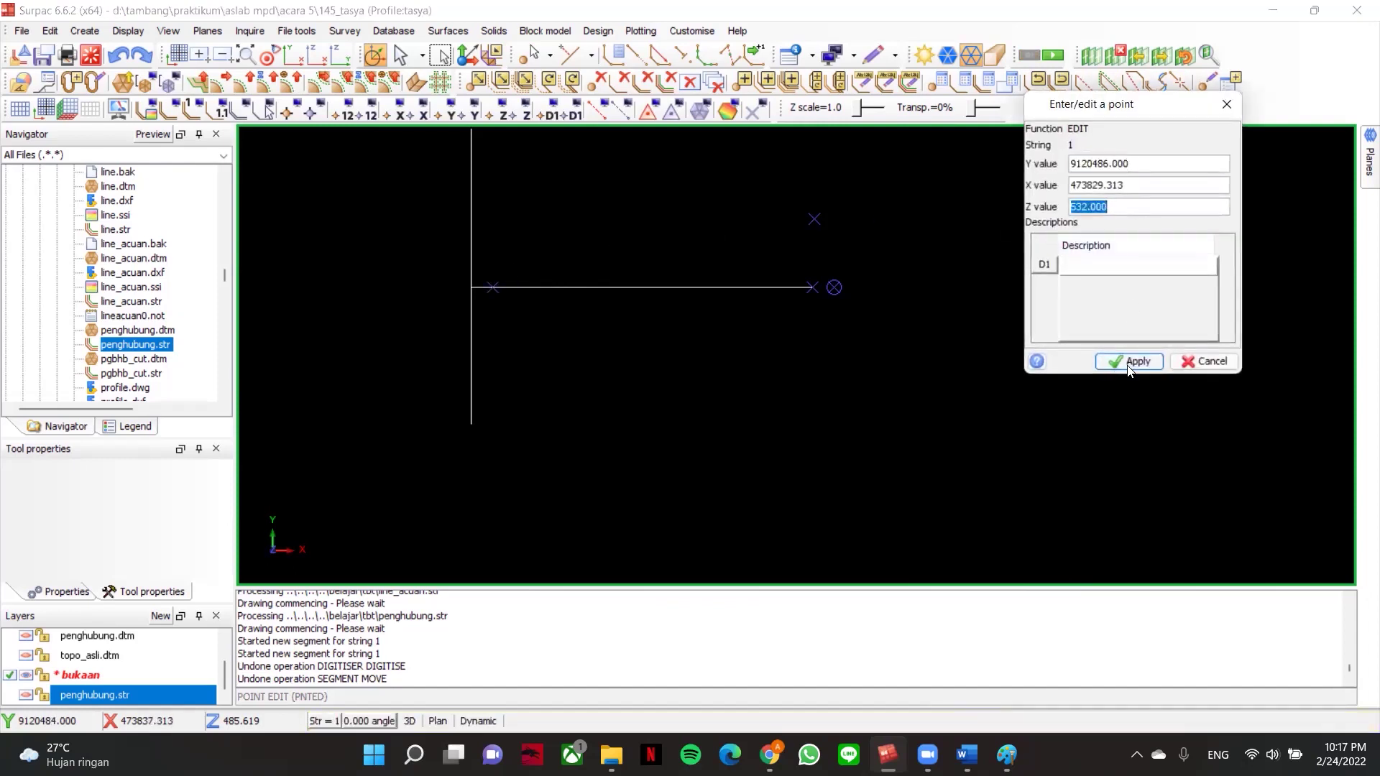
pyautogui.click(1204, 361)
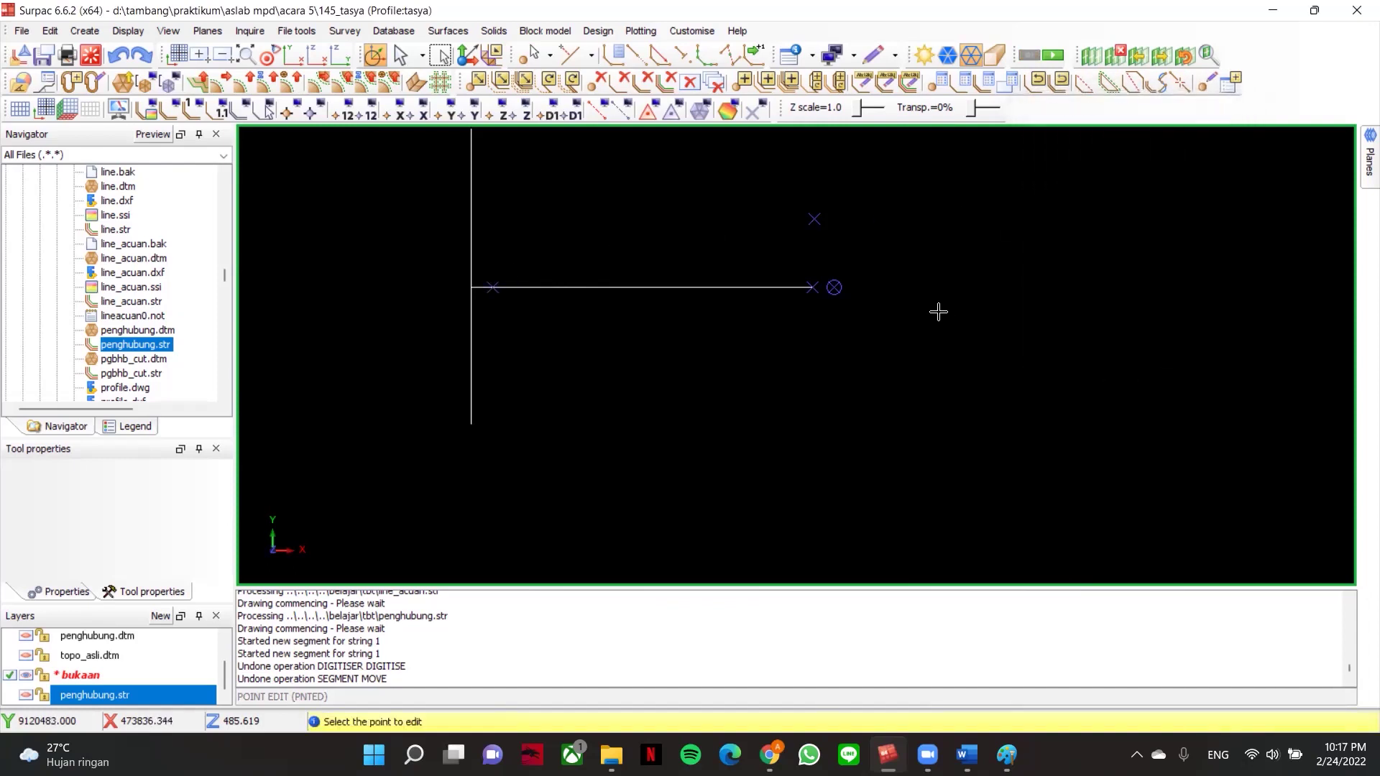
# - Set the Z value of the horizontal segment's far point to 532.000
pyautogui.click(813, 287)
pyautogui.click(1109, 204)
pyautogui.moveTo(1111, 205); pyautogui.dragTo(1064, 209)
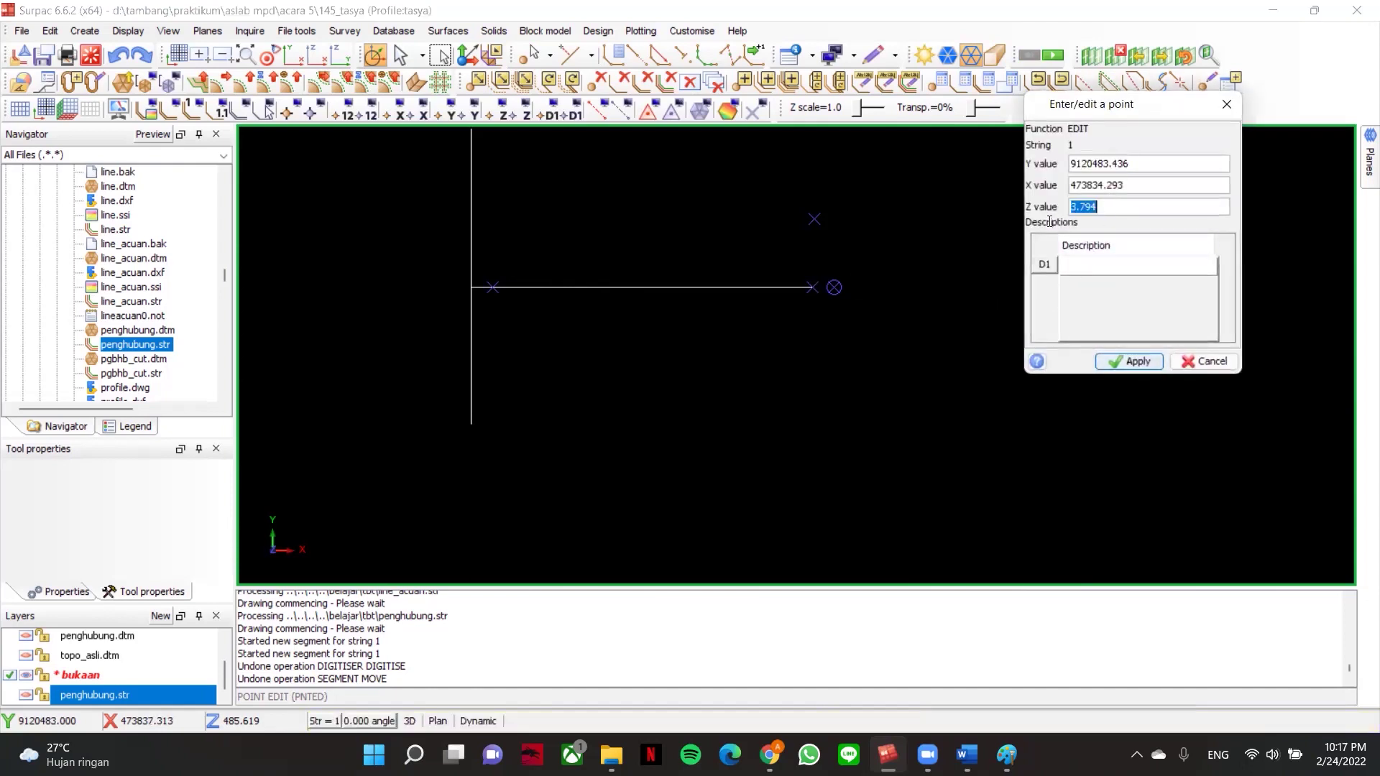
pyautogui.hotkey('ctrl', 'v')
pyautogui.click(1134, 365)
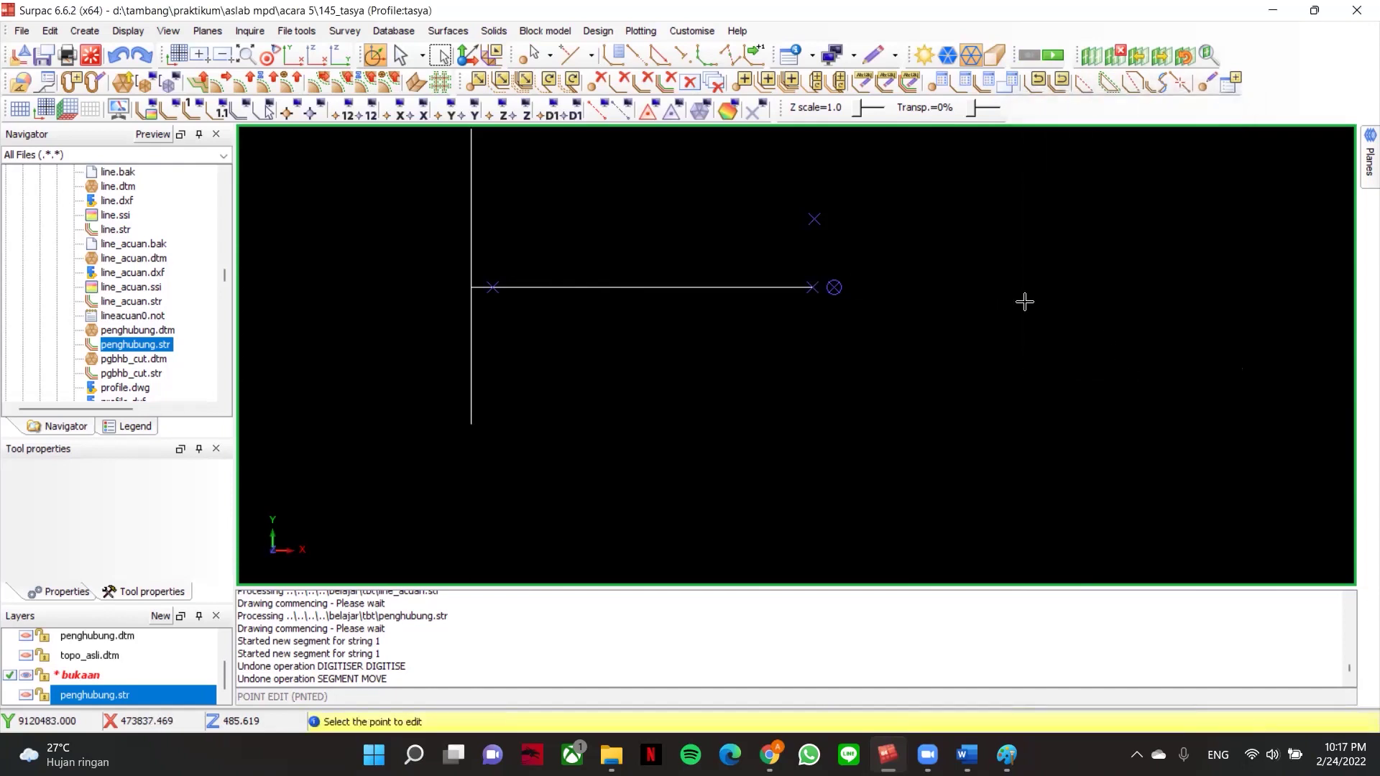
pyautogui.press('Escape')
# - Examine in 3D how the two bukaan segments meet, and return to a close plan view
pyautogui.moveTo(880, 329); pyautogui.dragTo(881, 240)
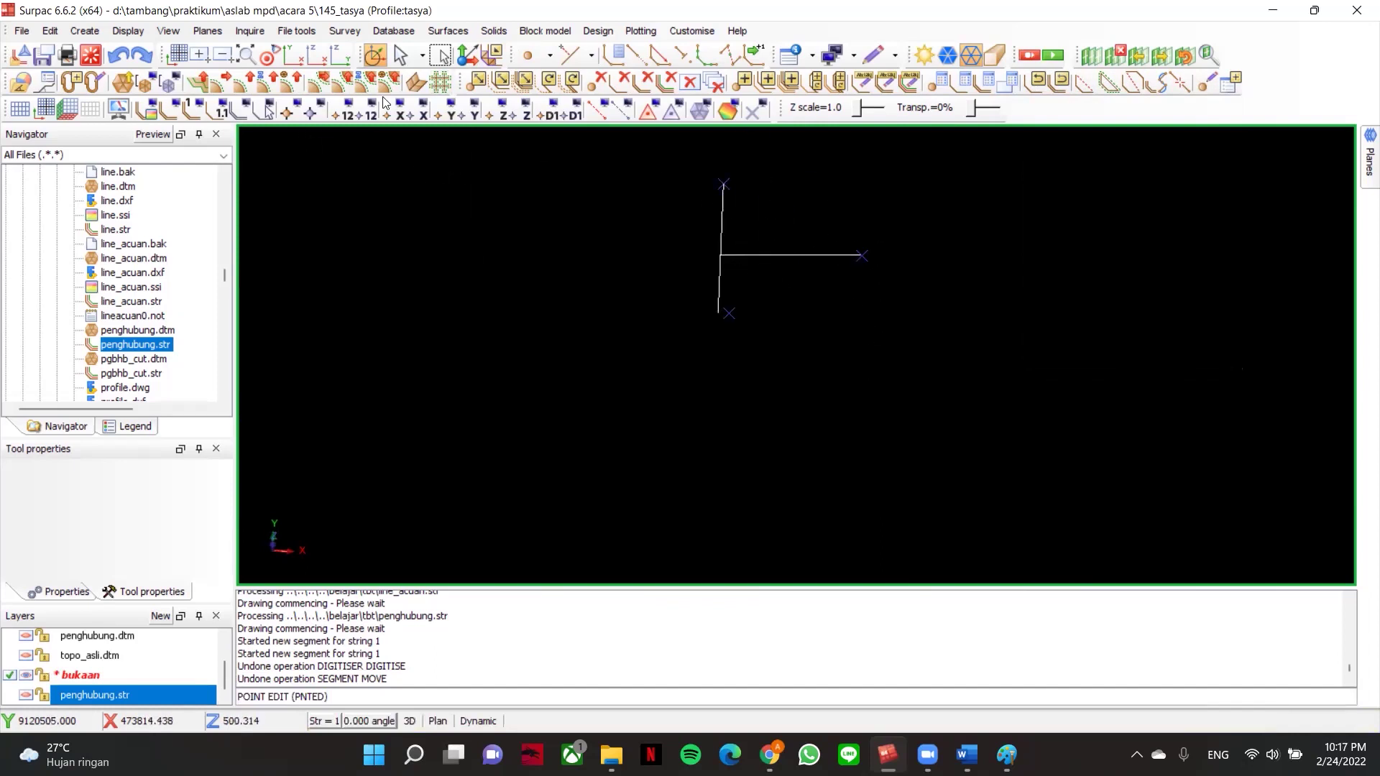
pyautogui.click(404, 107)
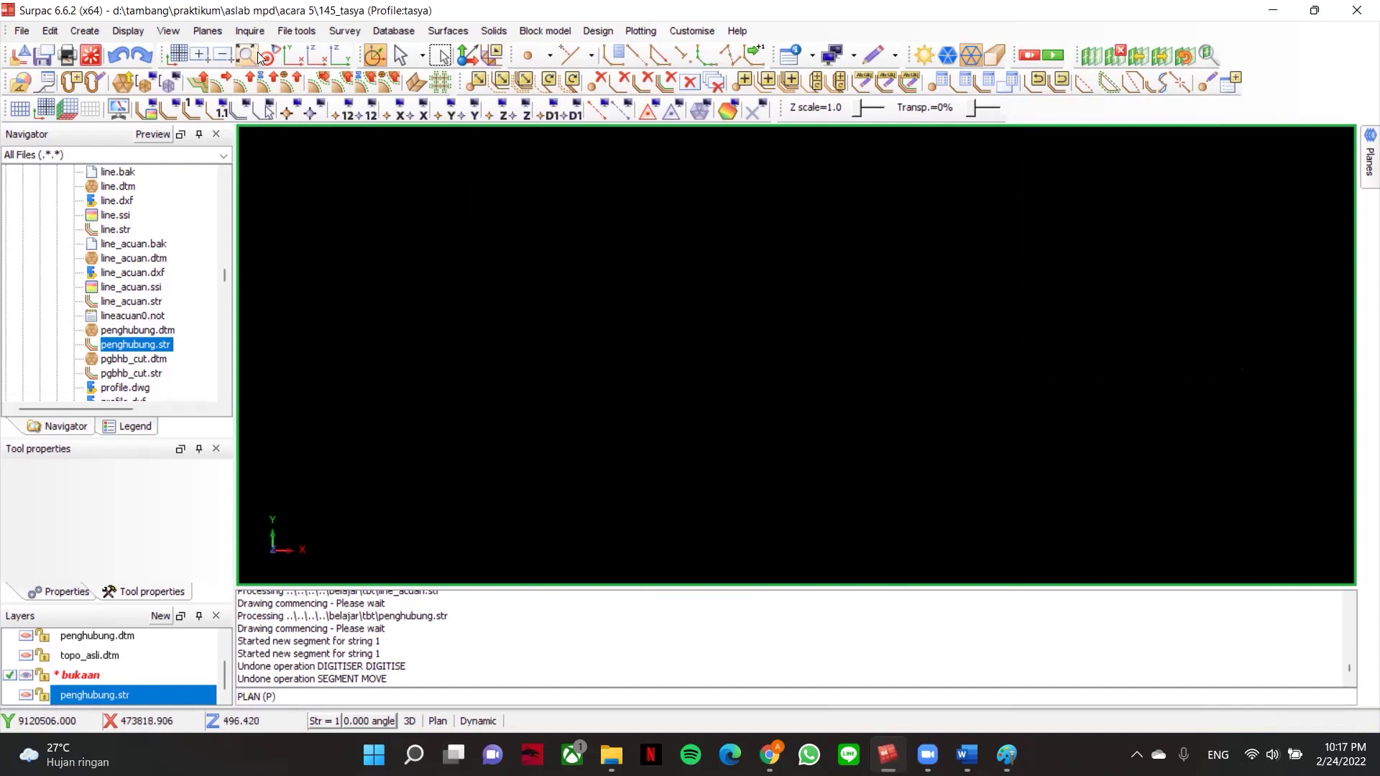
pyautogui.moveTo(822, 431); pyautogui.dragTo(832, 333, button='middle')
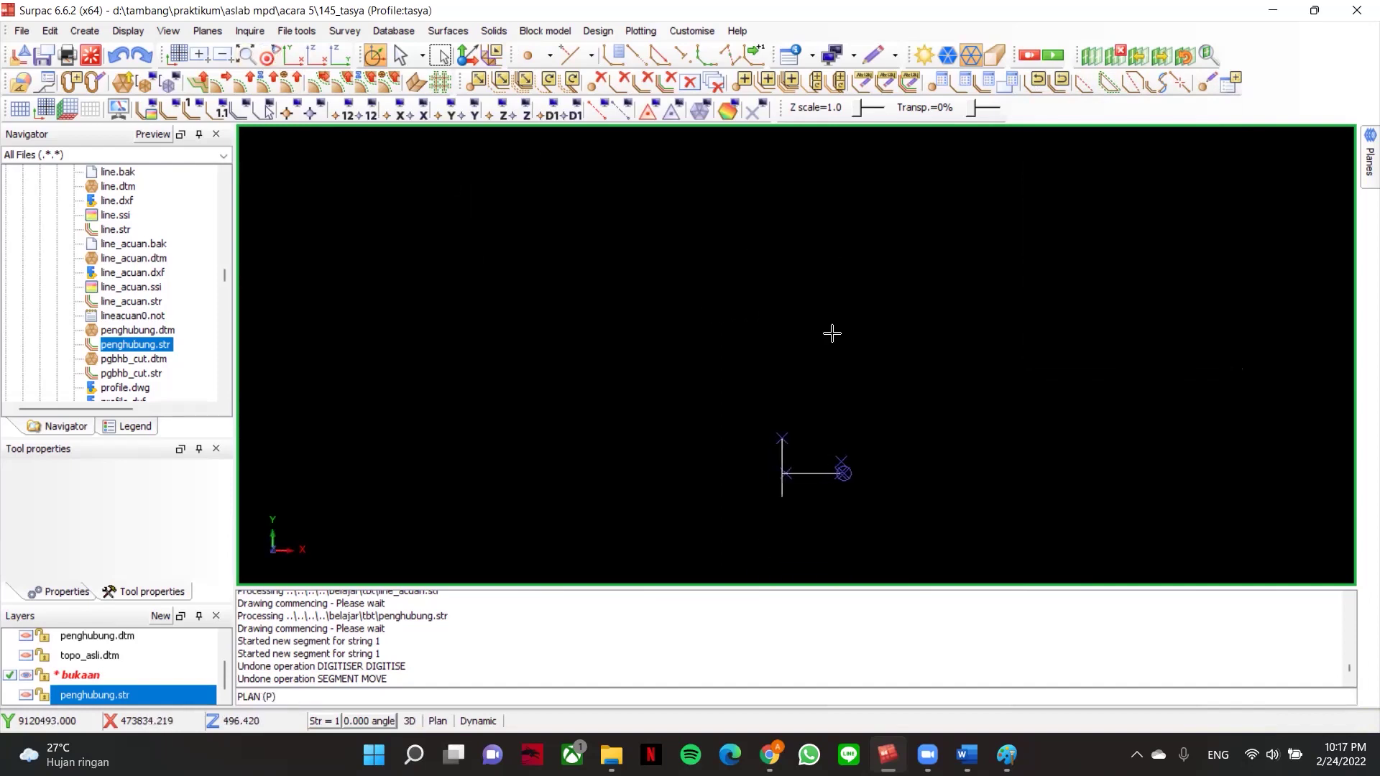
pyautogui.moveTo(869, 429)
pyautogui.mouseDown(button='middle')
pyautogui.moveTo(948, 343)
pyautogui.moveTo(924, 292)
pyautogui.mouseUp(button='middle')
pyautogui.scroll(2, 826, 381)
pyautogui.moveTo(816, 373); pyautogui.dragTo(678, 400, button='middle')
pyautogui.scroll(2, 761, 411)
pyautogui.scroll(1, 766, 447)
pyautogui.scroll(2, 733, 431)
pyautogui.scroll(-2, 733, 429)
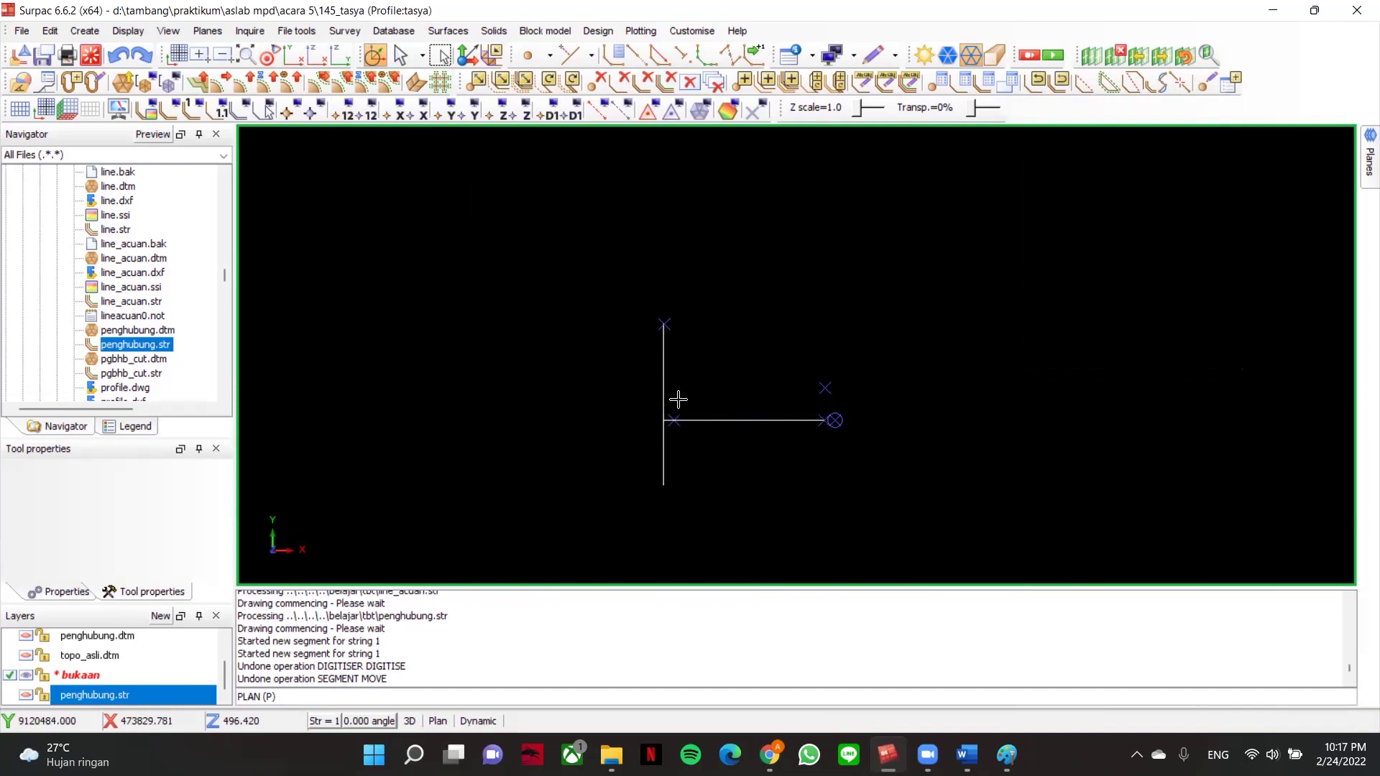
# - Show the penghubung.str layer again around the bukaan segments
pyautogui.click(25, 695)
pyautogui.scroll(2, 702, 372)
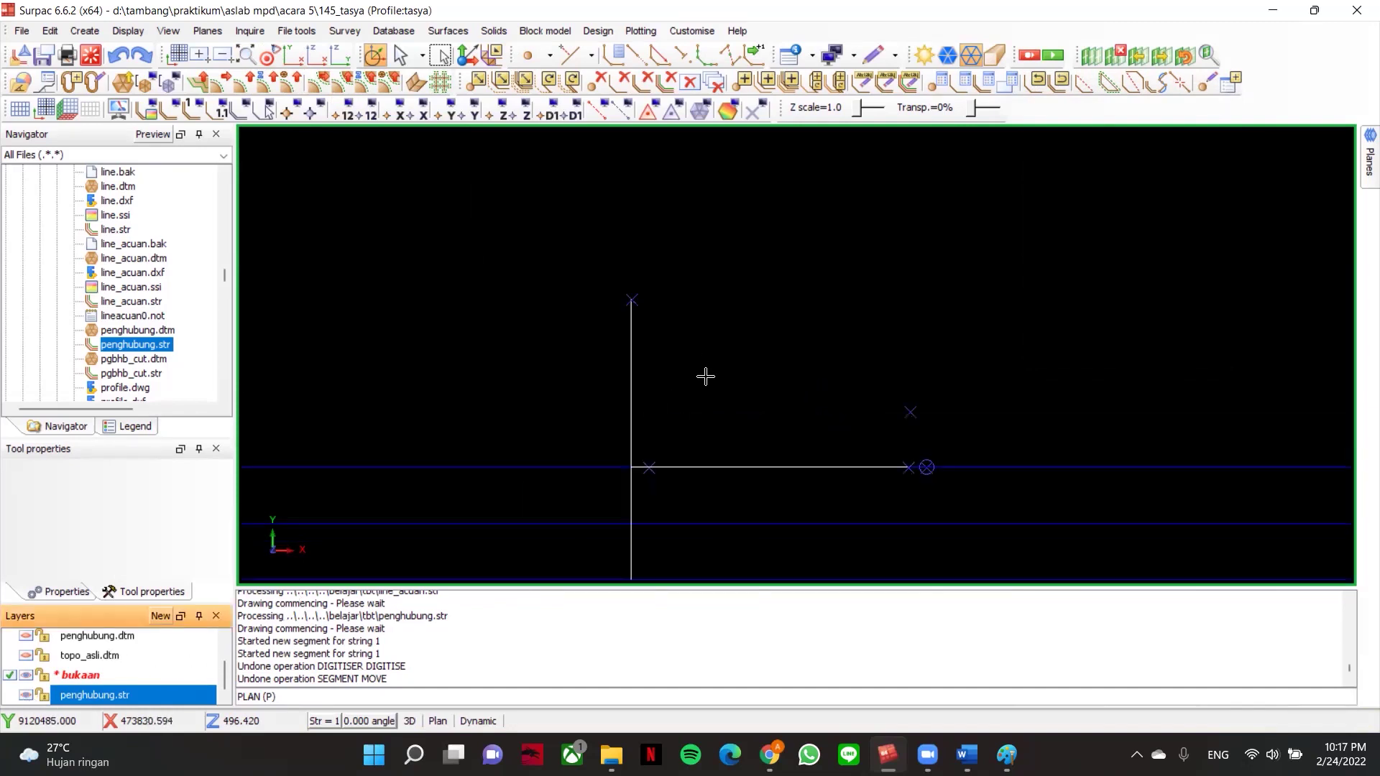
pyautogui.scroll(1, 715, 338)
pyautogui.moveTo(721, 314); pyautogui.dragTo(746, 316, button='middle')
pyautogui.scroll(-1, 1029, 425)
pyautogui.moveTo(949, 428); pyautogui.dragTo(901, 426, button='middle')
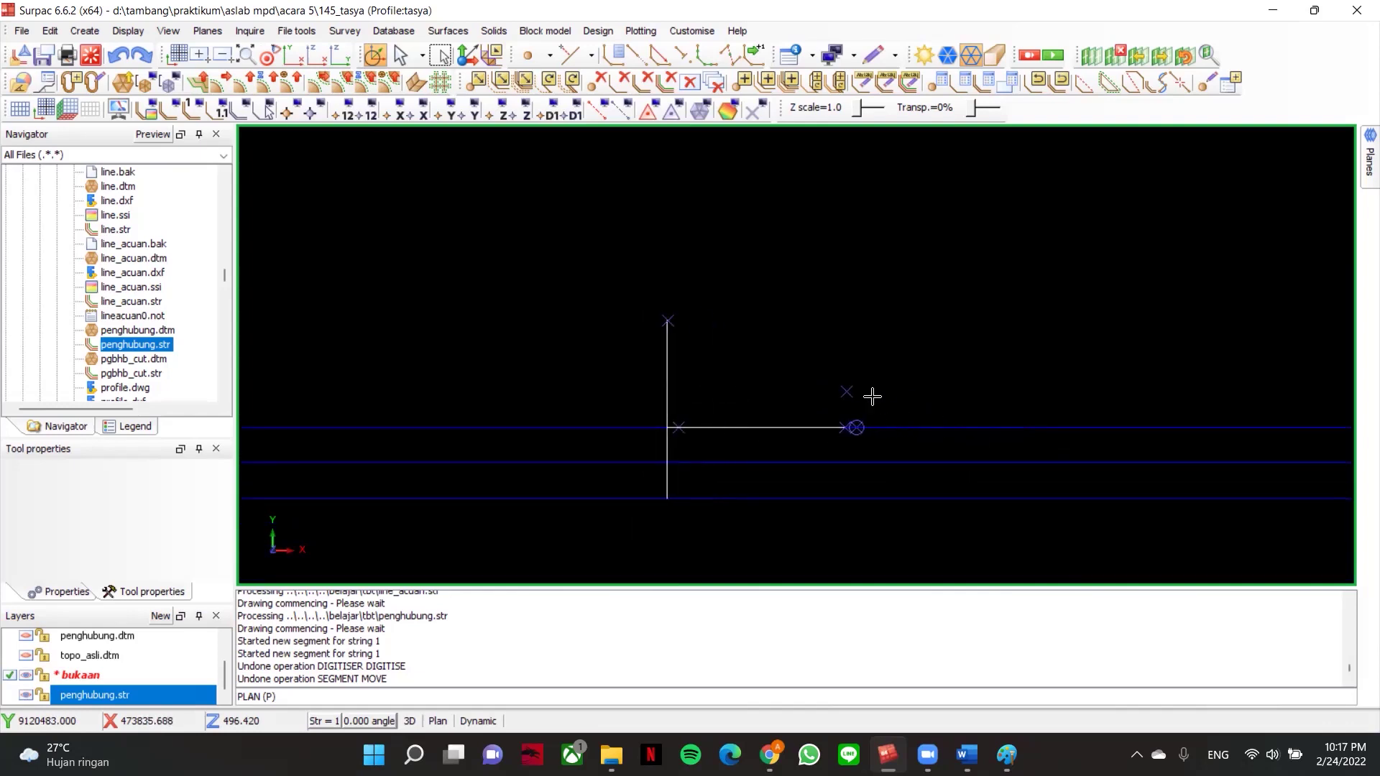
# - Make penghubung.str the active layer and break its upper string on the stretch beyond the horizontal bukaan segment's far end
pyautogui.click(1177, 83)
pyautogui.click(1091, 429)
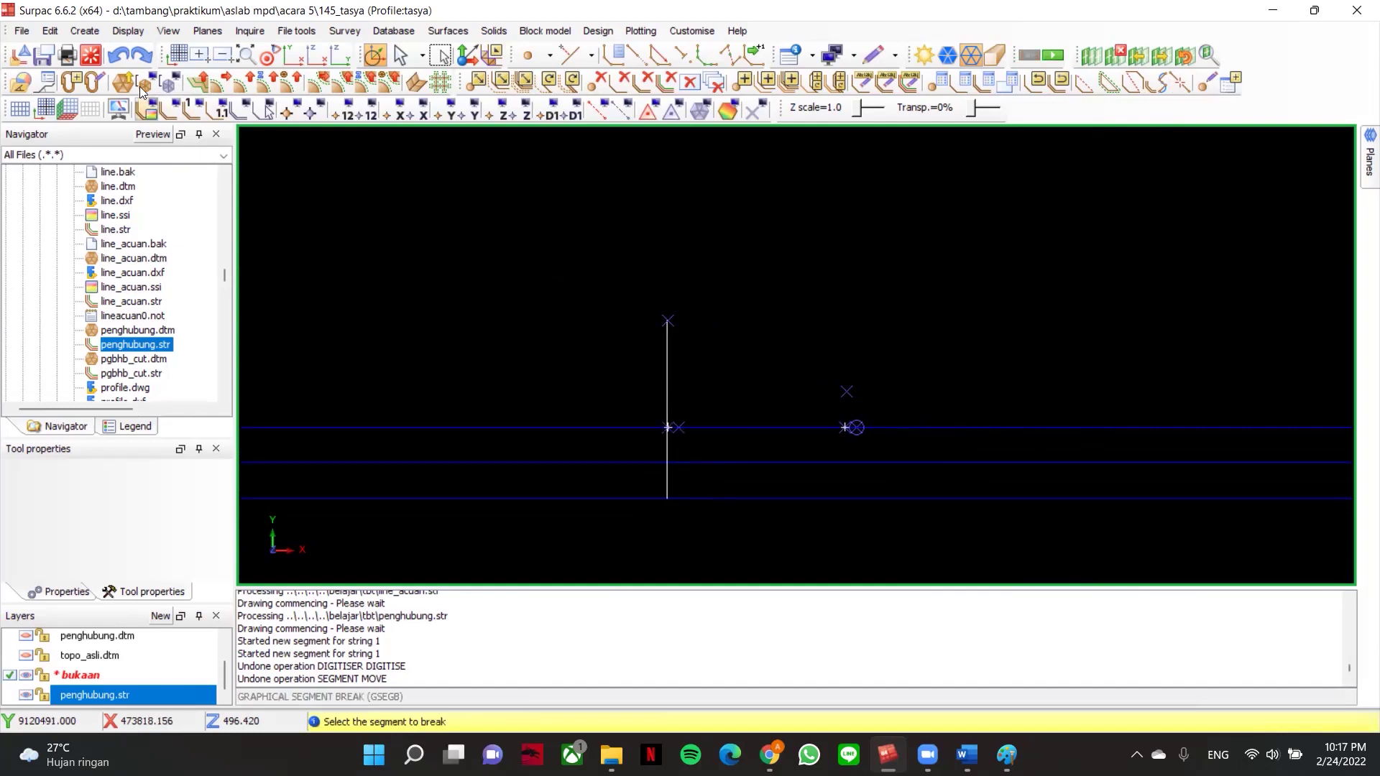
pyautogui.click(105, 696)
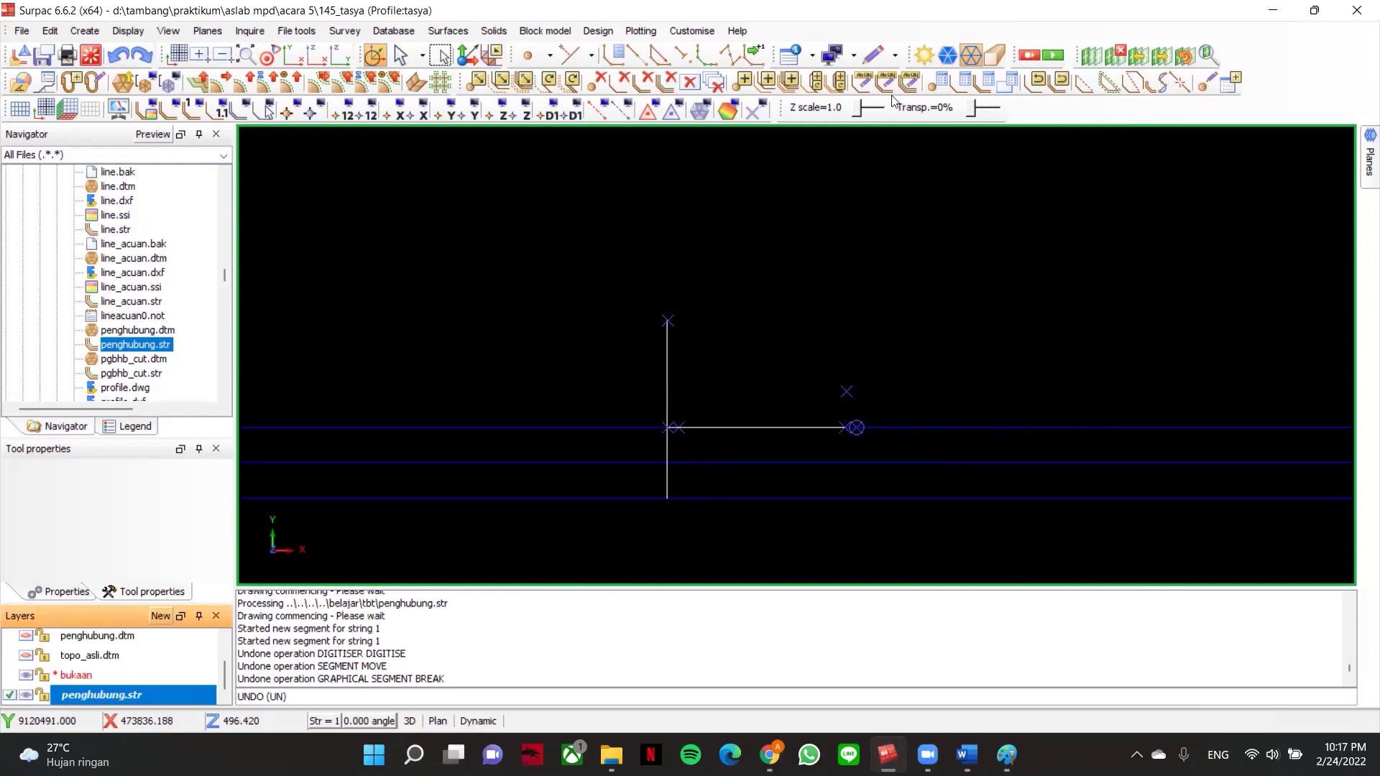
pyautogui.click(1179, 82)
pyautogui.click(1002, 425)
pyautogui.scroll(-10, 1002, 412)
pyautogui.scroll(4, 1089, 342)
pyautogui.scroll(3, 1064, 348)
pyautogui.scroll(1, 1141, 369)
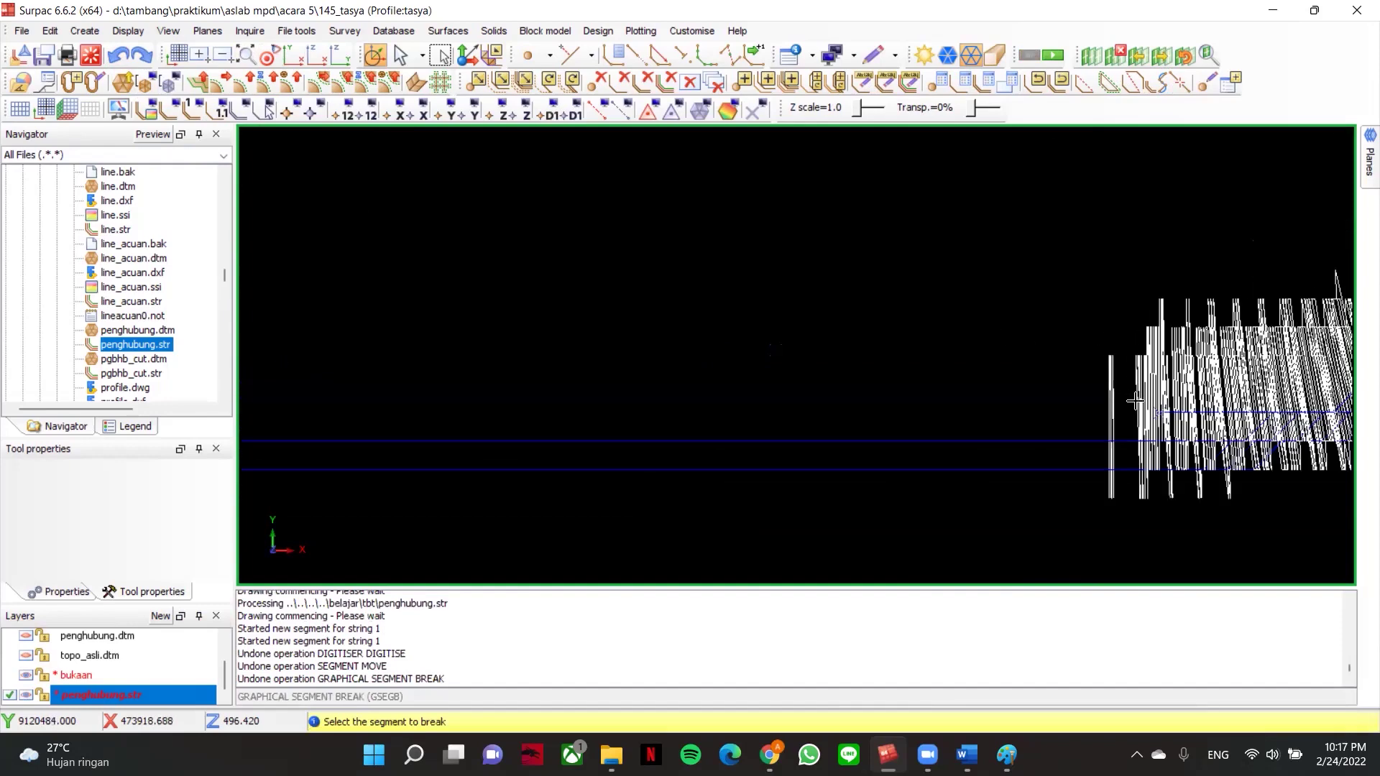
pyautogui.scroll(1, 1136, 401)
pyautogui.press('Escape')
# - Try to digitise a point on penghubung.str among the ramp profiles at the string ends, and undo it
pyautogui.moveTo(1055, 374); pyautogui.dragTo(979, 307)
pyautogui.scroll(3, 1060, 350)
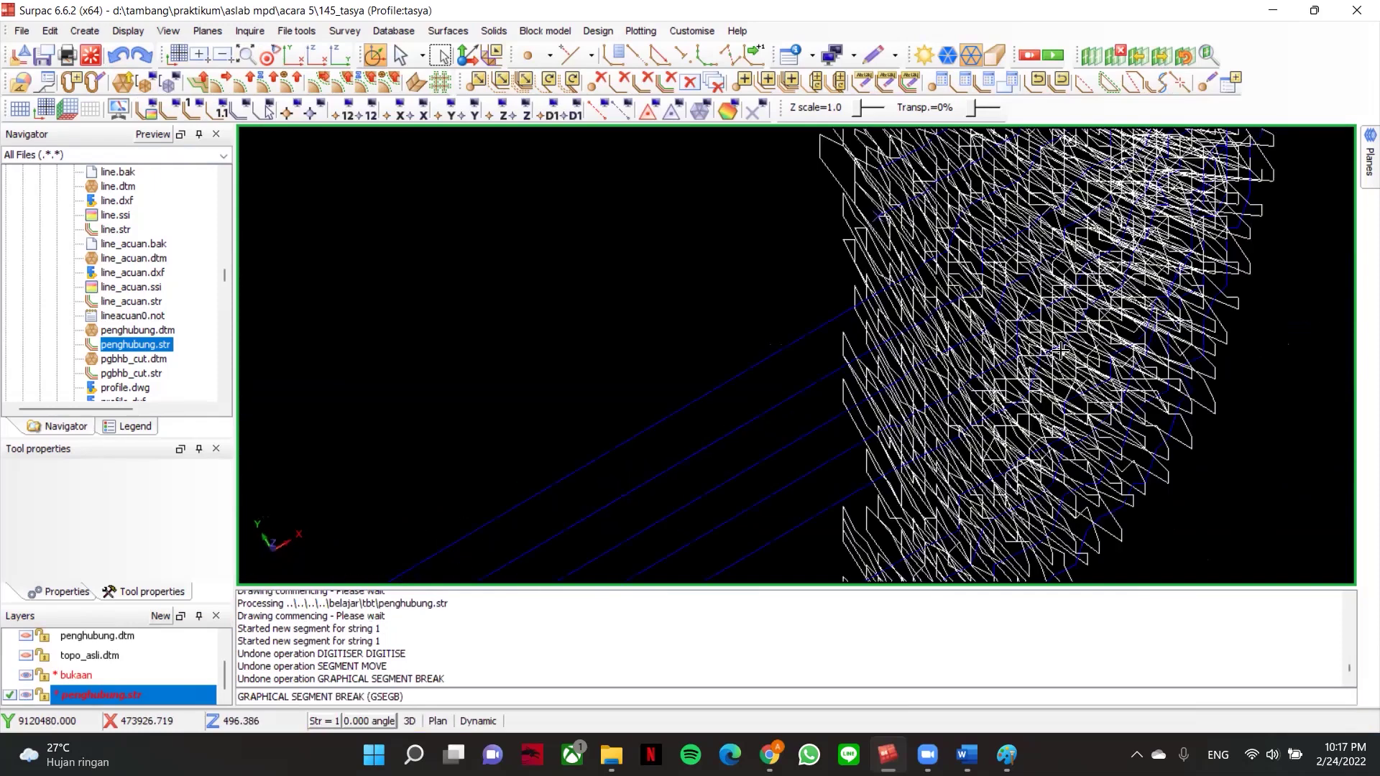
pyautogui.moveTo(896, 174); pyautogui.dragTo(941, 328)
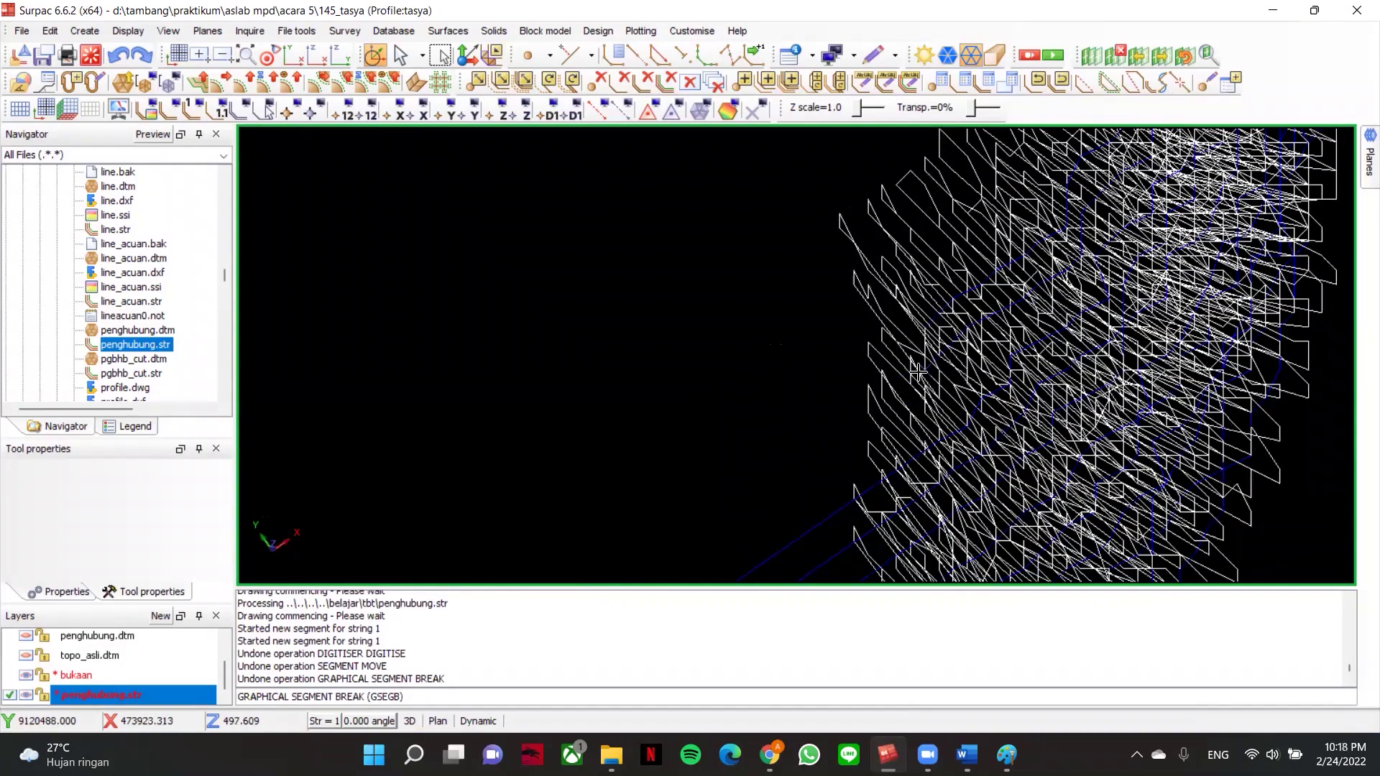
pyautogui.scroll(2, 920, 356)
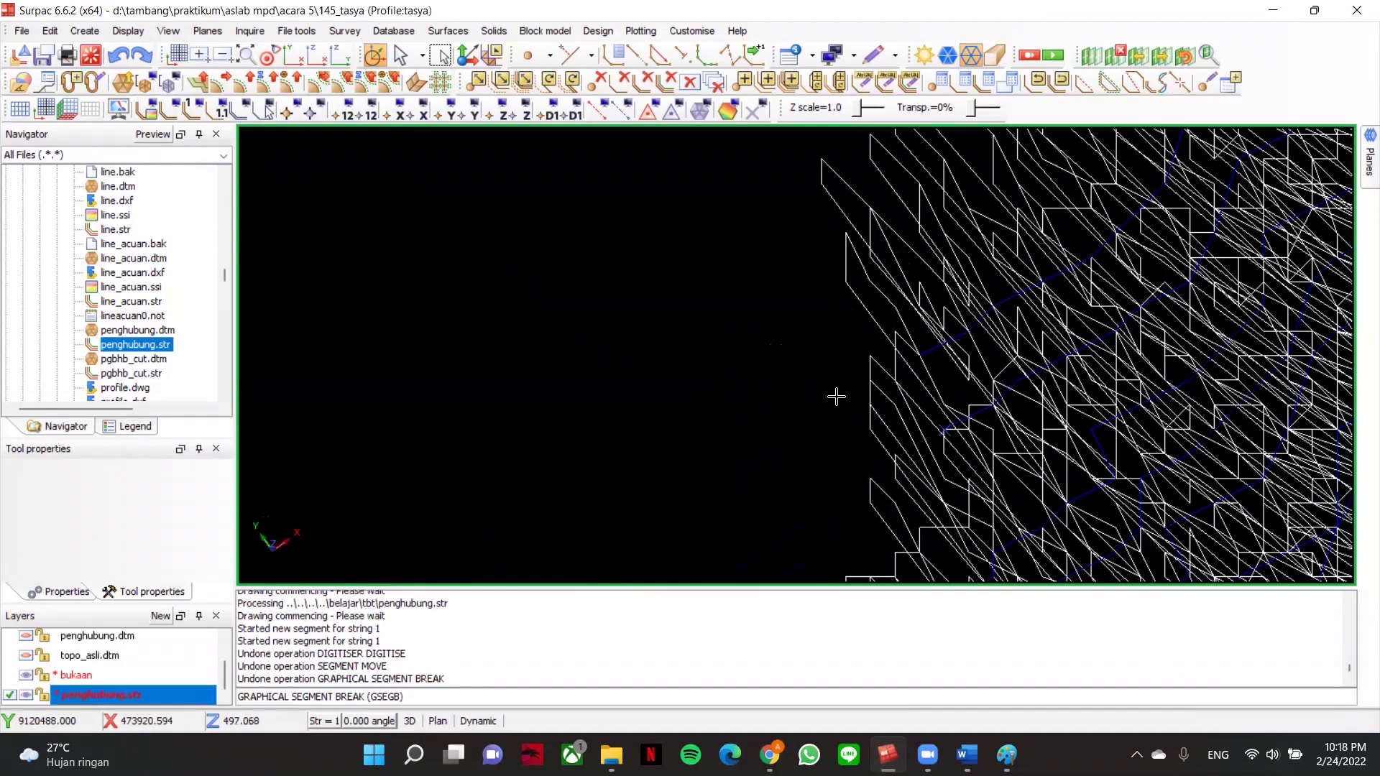
pyautogui.scroll(-2, 834, 394)
pyautogui.scroll(2, 863, 284)
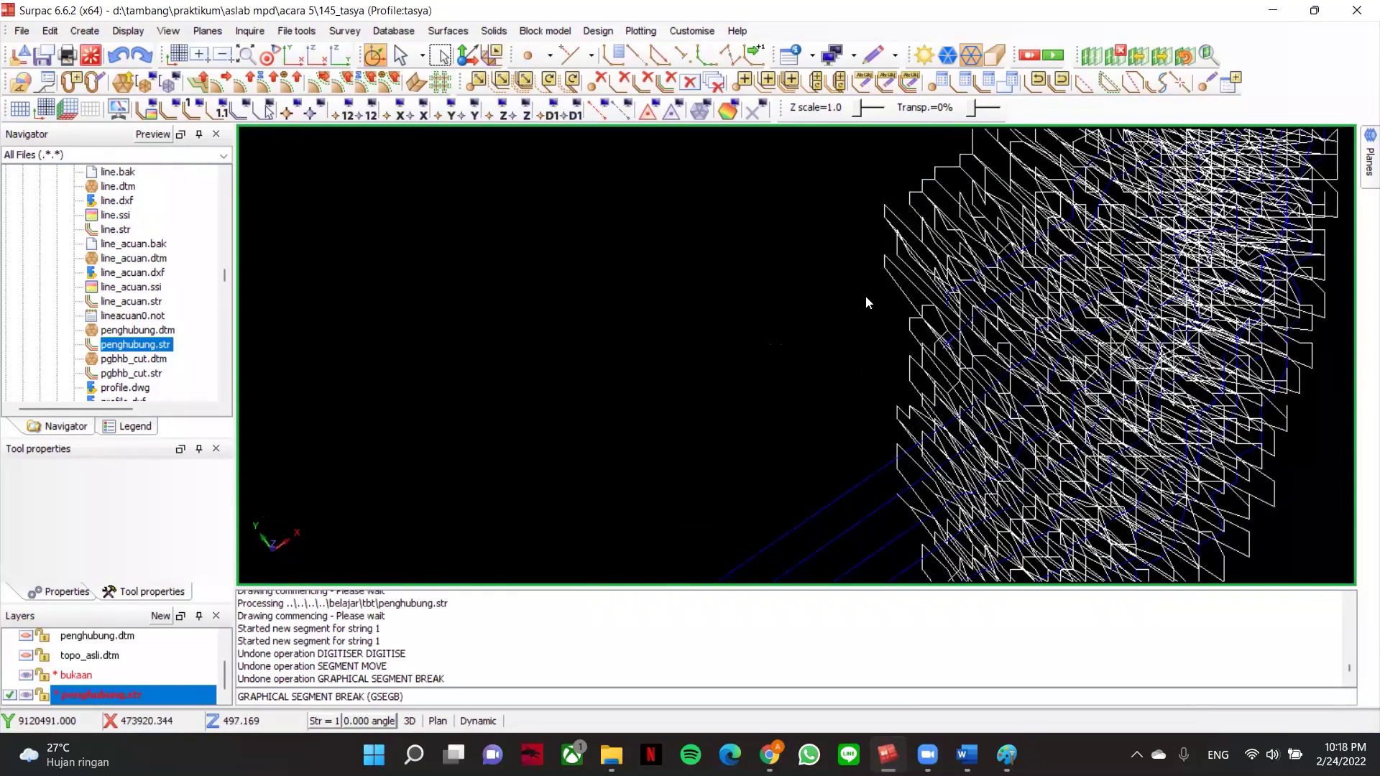
pyautogui.press('d')
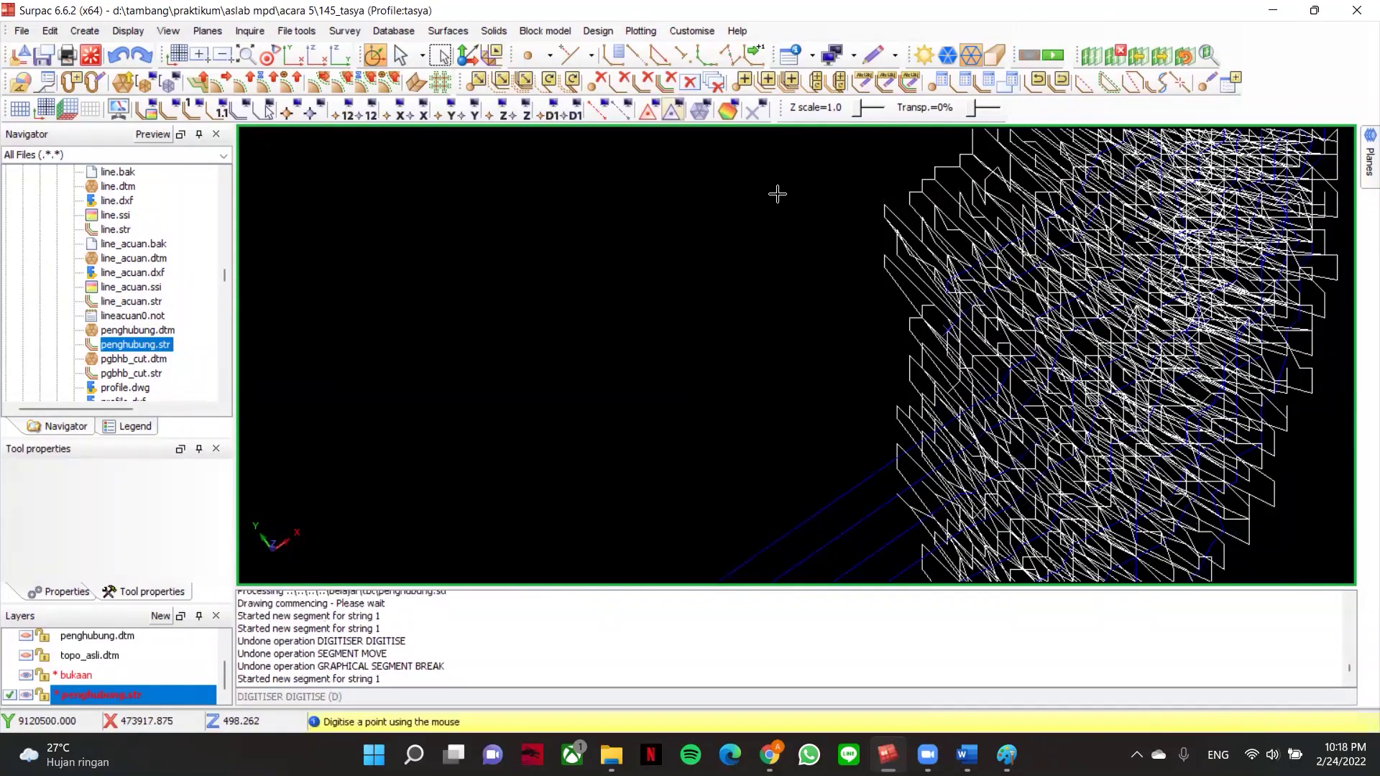
pyautogui.scroll(2, 931, 311)
pyautogui.rightClick(1009, 251)
pyautogui.click(1014, 278)
pyautogui.click(1030, 278)
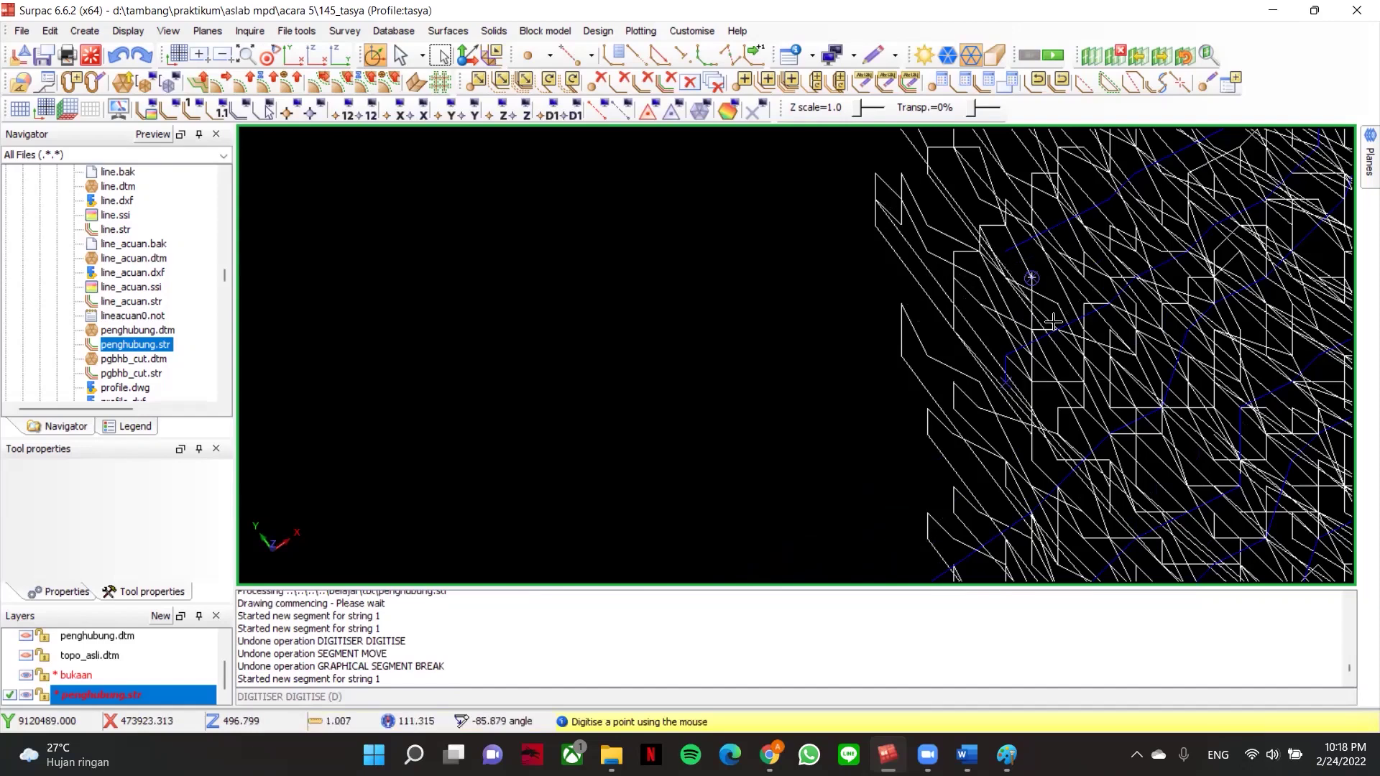
pyautogui.press('Escape')
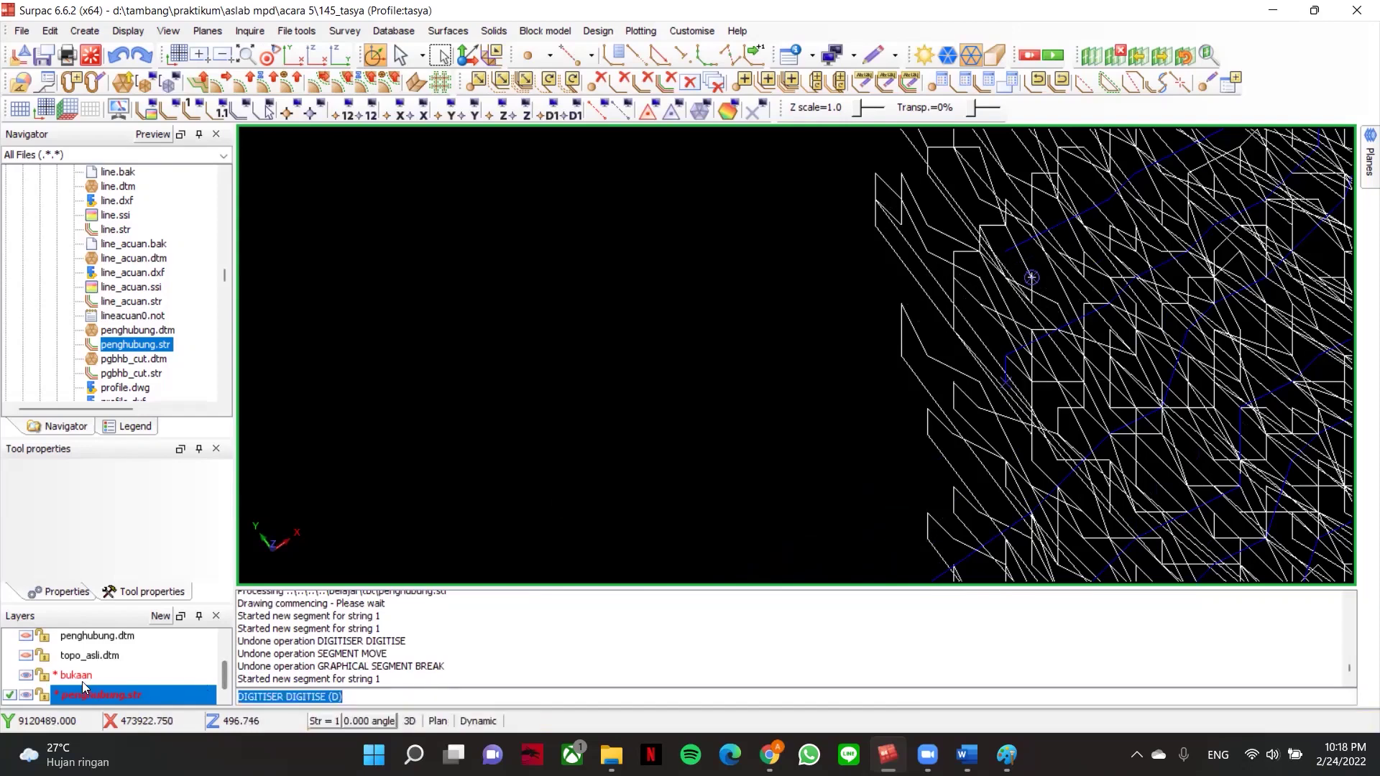
pyautogui.press('d')
pyautogui.hotkey('ctrl', 'z')
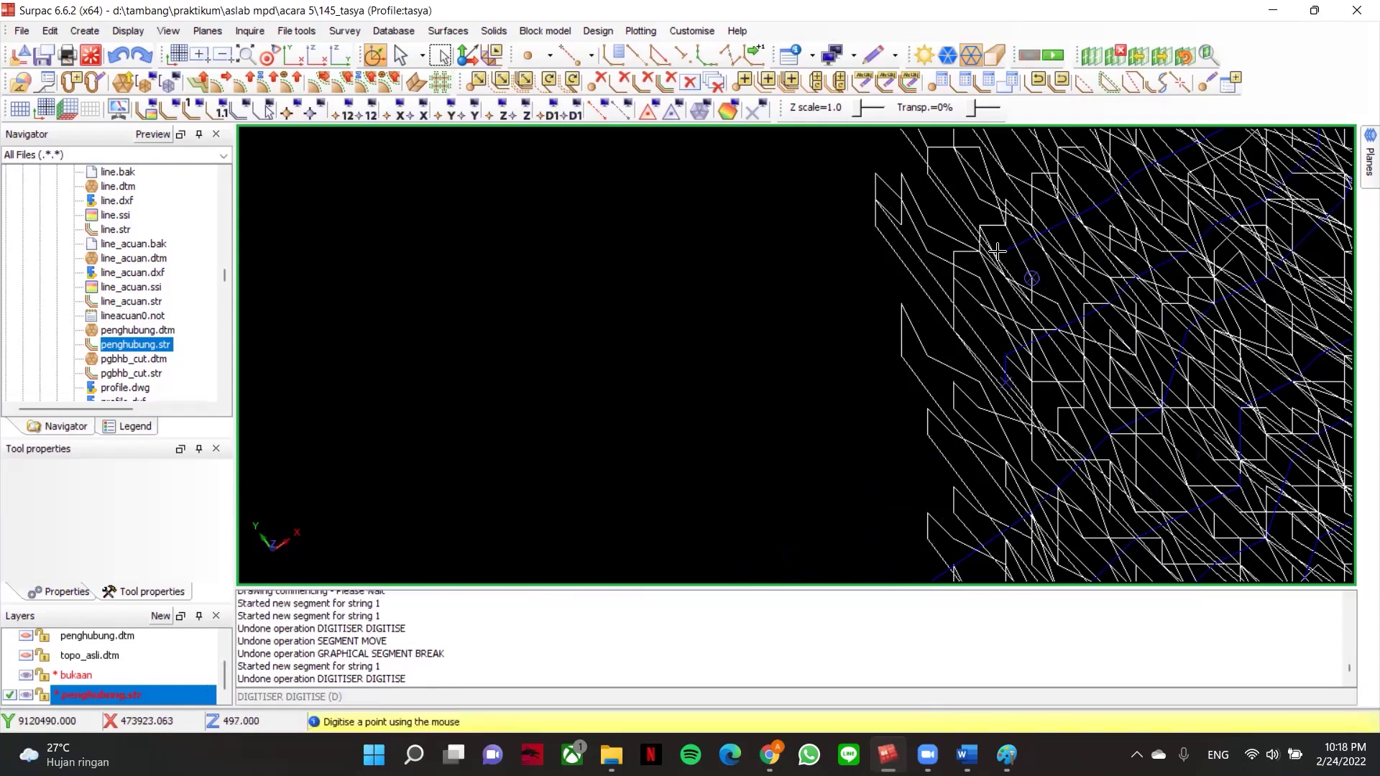
# - Try to digitise another penghubung.str point beside the string ends, and undo both this point and the earlier segment break
pyautogui.scroll(2, 996, 252)
pyautogui.scroll(-3, 1135, 292)
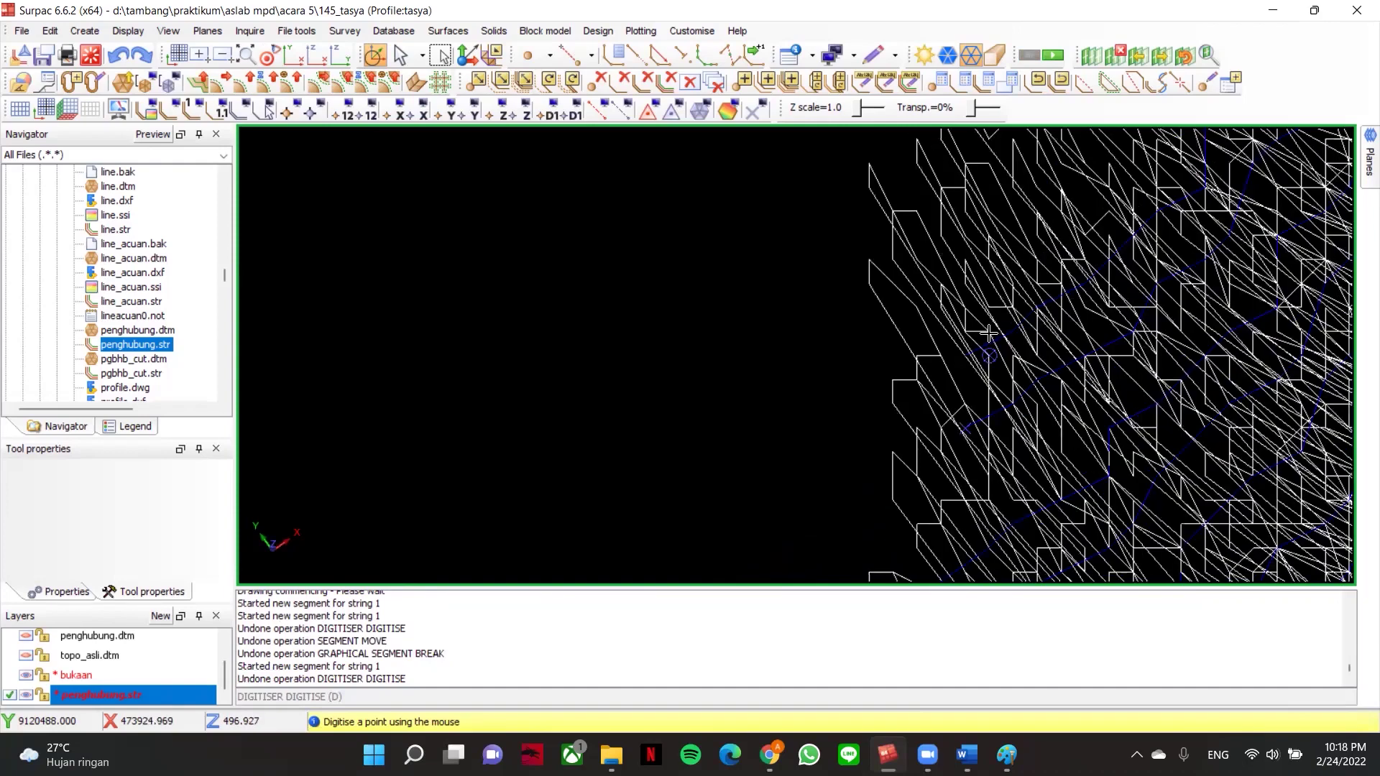
pyautogui.scroll(1, 976, 345)
pyautogui.scroll(1, 977, 382)
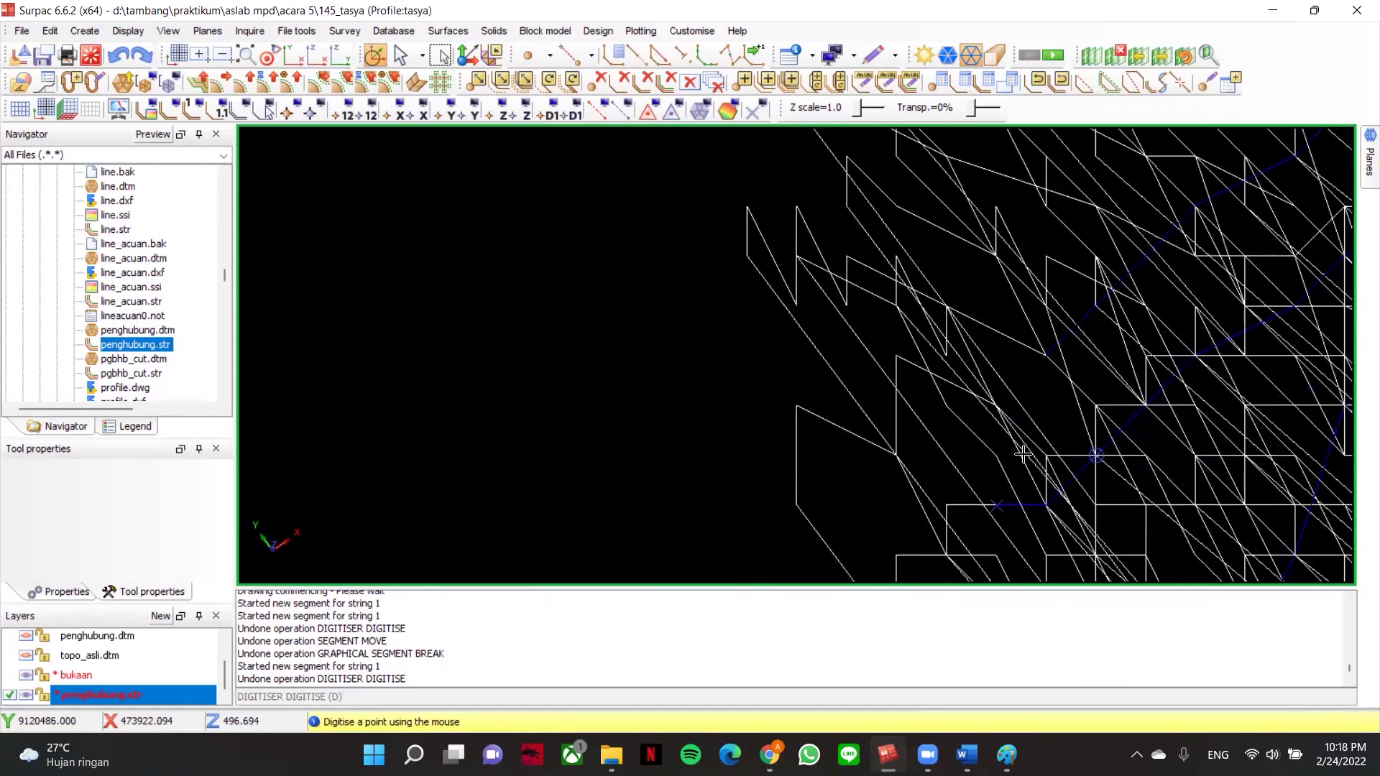
pyautogui.scroll(2, 1007, 437)
pyautogui.scroll(-2, 1013, 411)
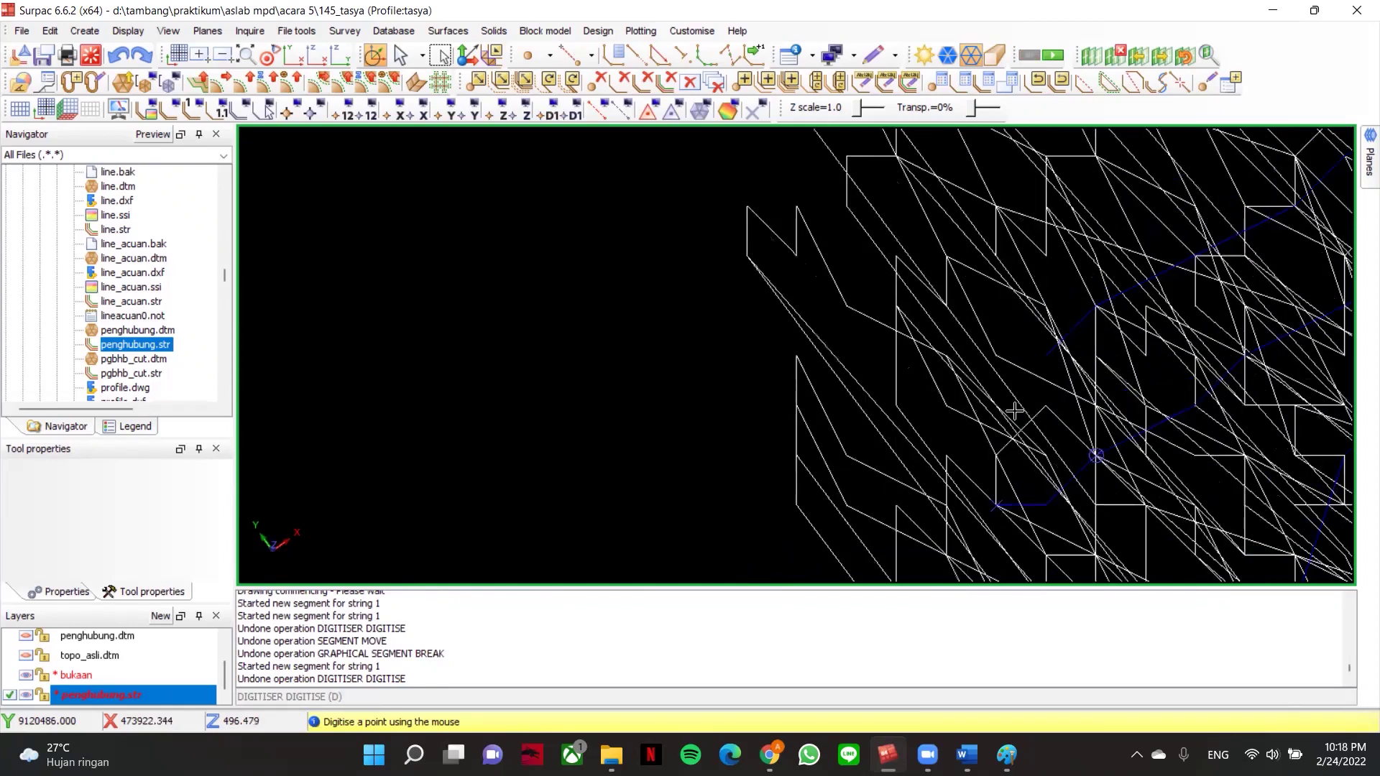
pyautogui.click(1045, 354)
pyautogui.scroll(-2, 1013, 362)
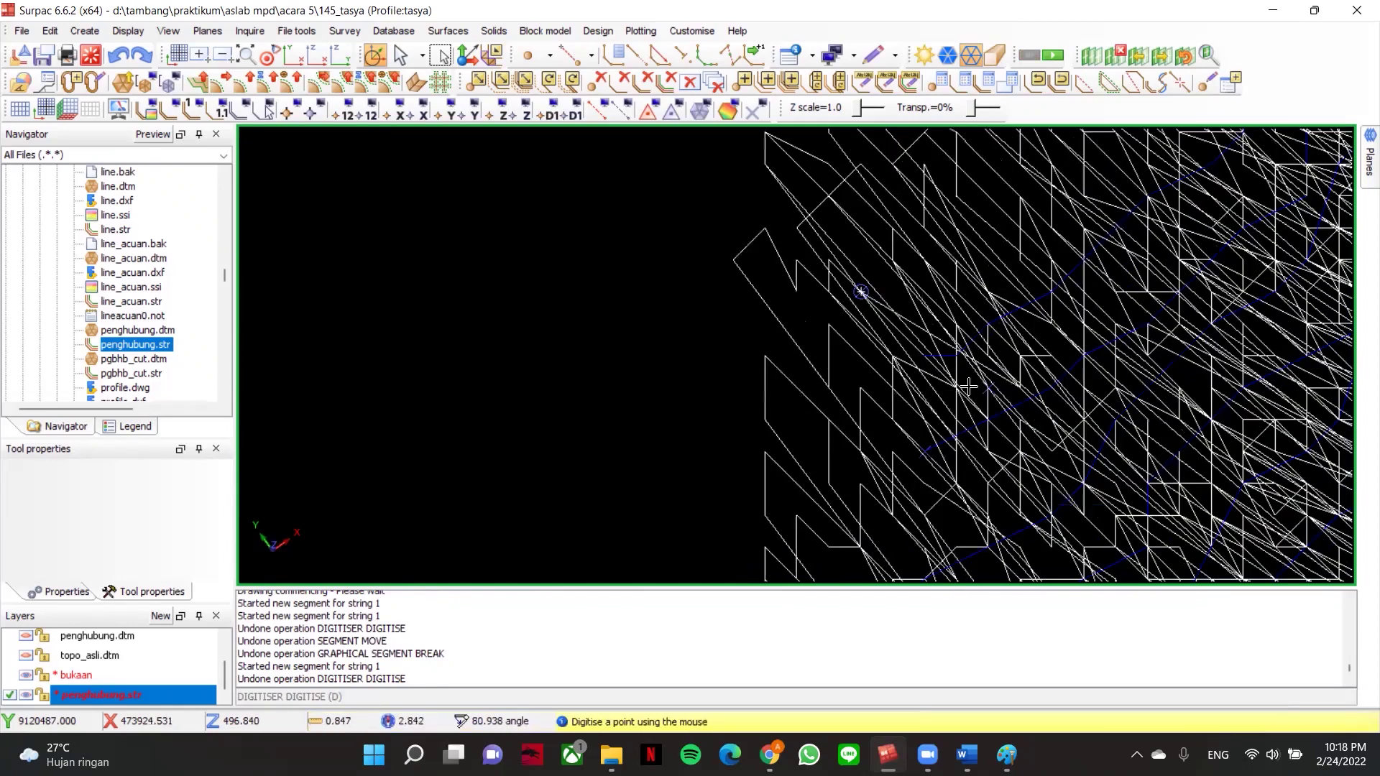
pyautogui.press('Escape')
pyautogui.hotkey('ctrl', 'z')
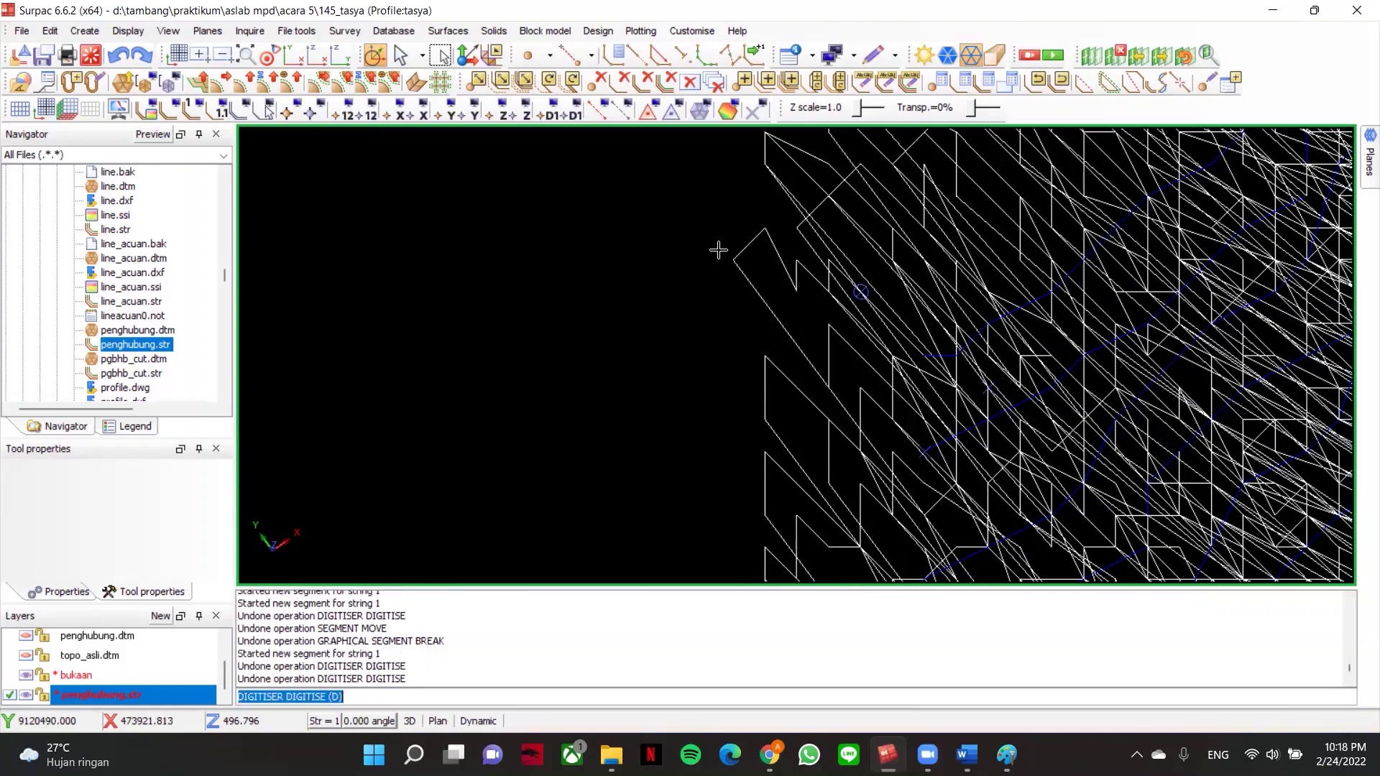
pyautogui.hotkey('ctrl', 'z')
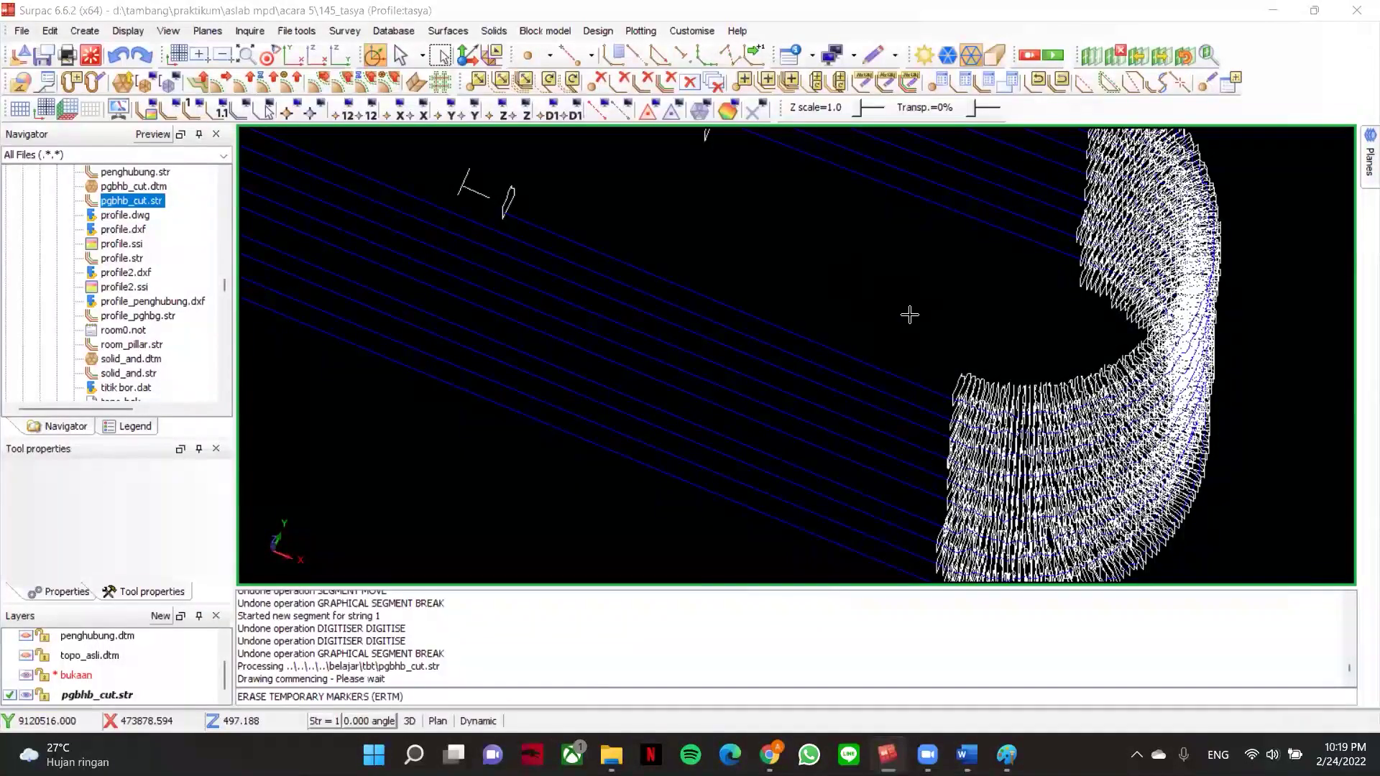
# - Break the upper pgbhb_cut.str string on the straight stretch between the lone profile outline and the curved ramp profiles
pyautogui.click(1178, 83)
pyautogui.click(736, 338)
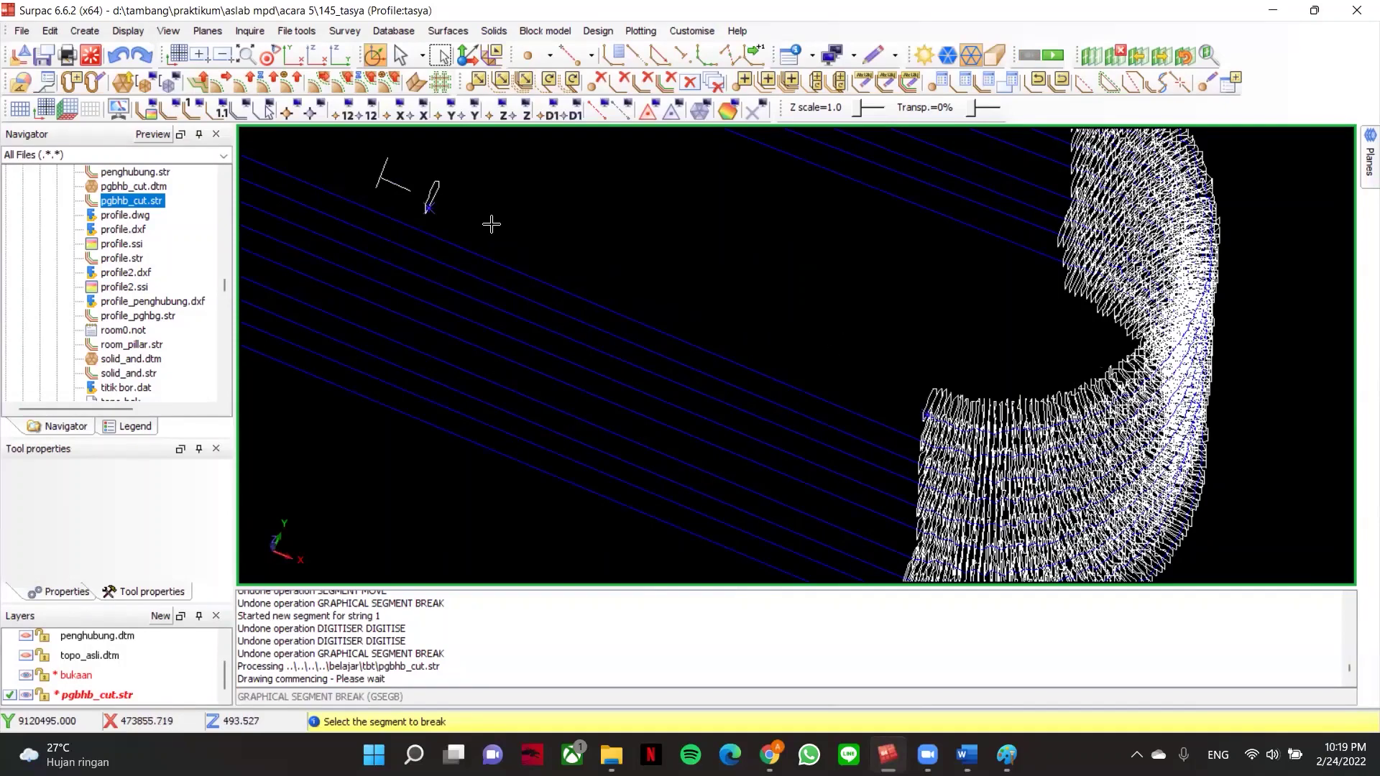
pyautogui.scroll(1, 457, 224)
pyautogui.scroll(1, 428, 208)
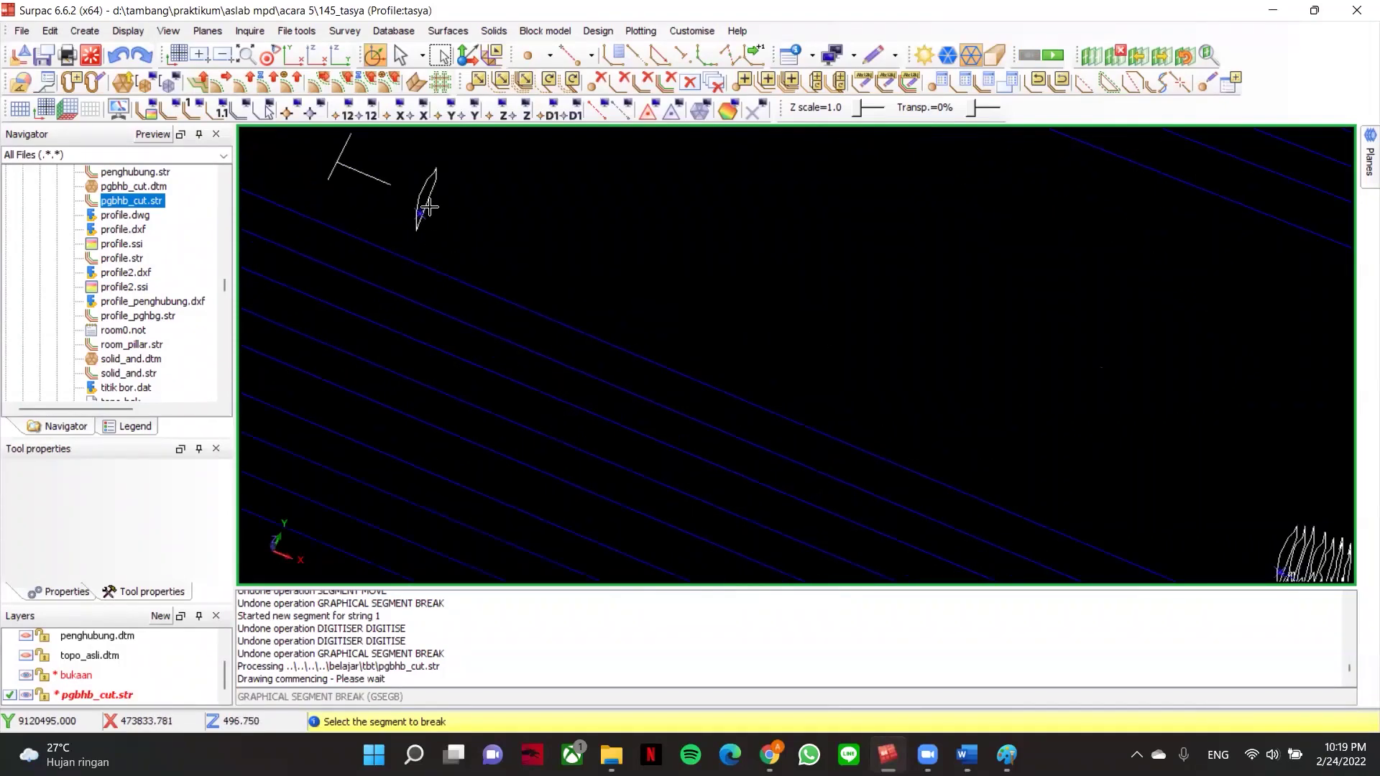
# - Try twice to delete the leftover string point inside the lone profile's lower end, undoing each deletion
pyautogui.click(597, 81)
pyautogui.scroll(1, 424, 215)
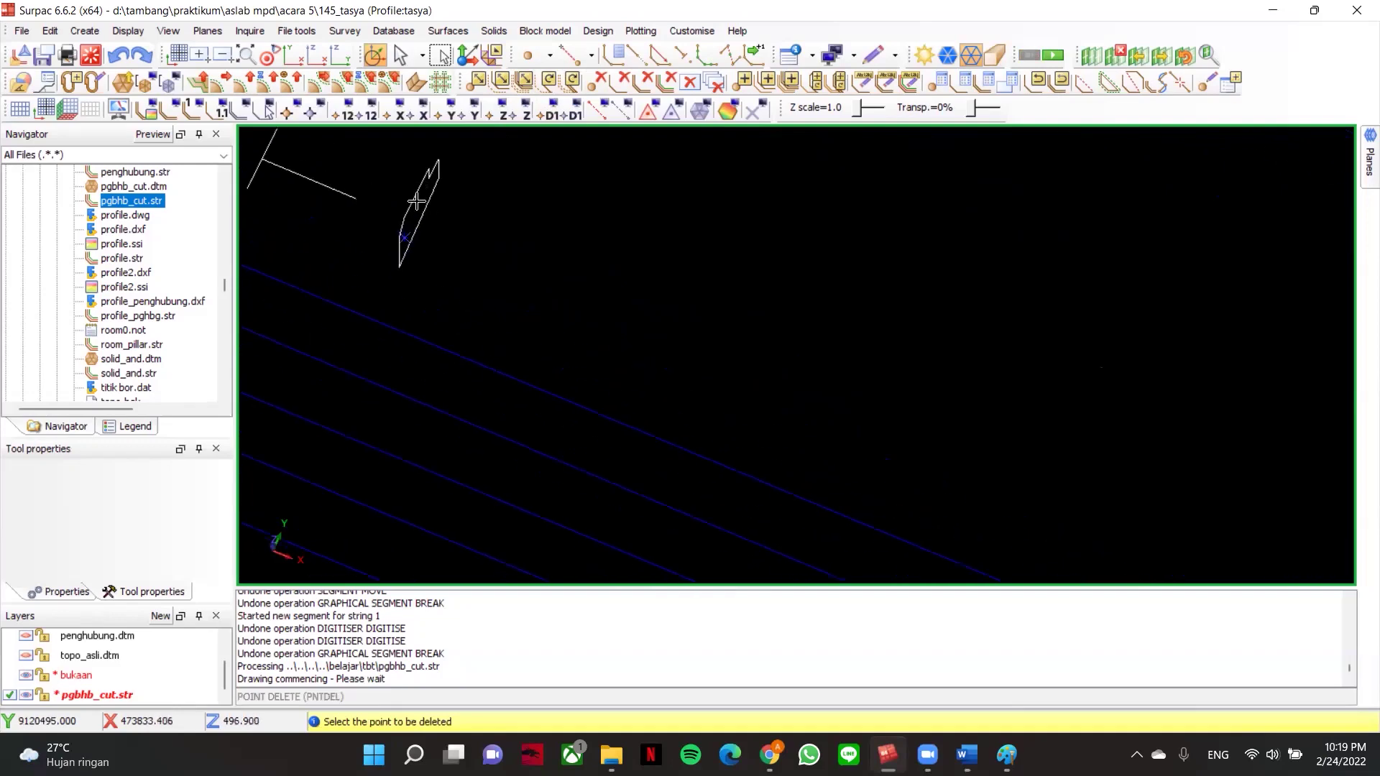
pyautogui.click(408, 235)
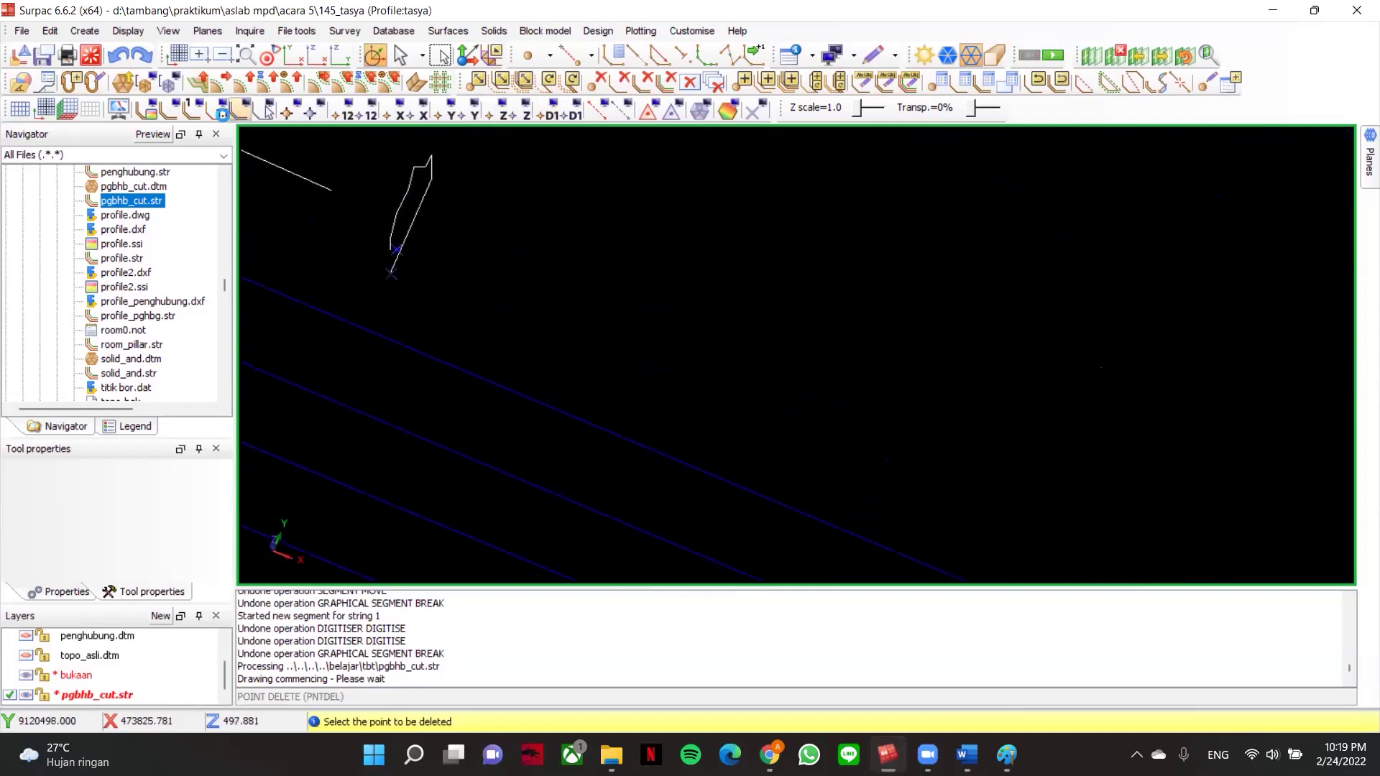
pyautogui.click(119, 55)
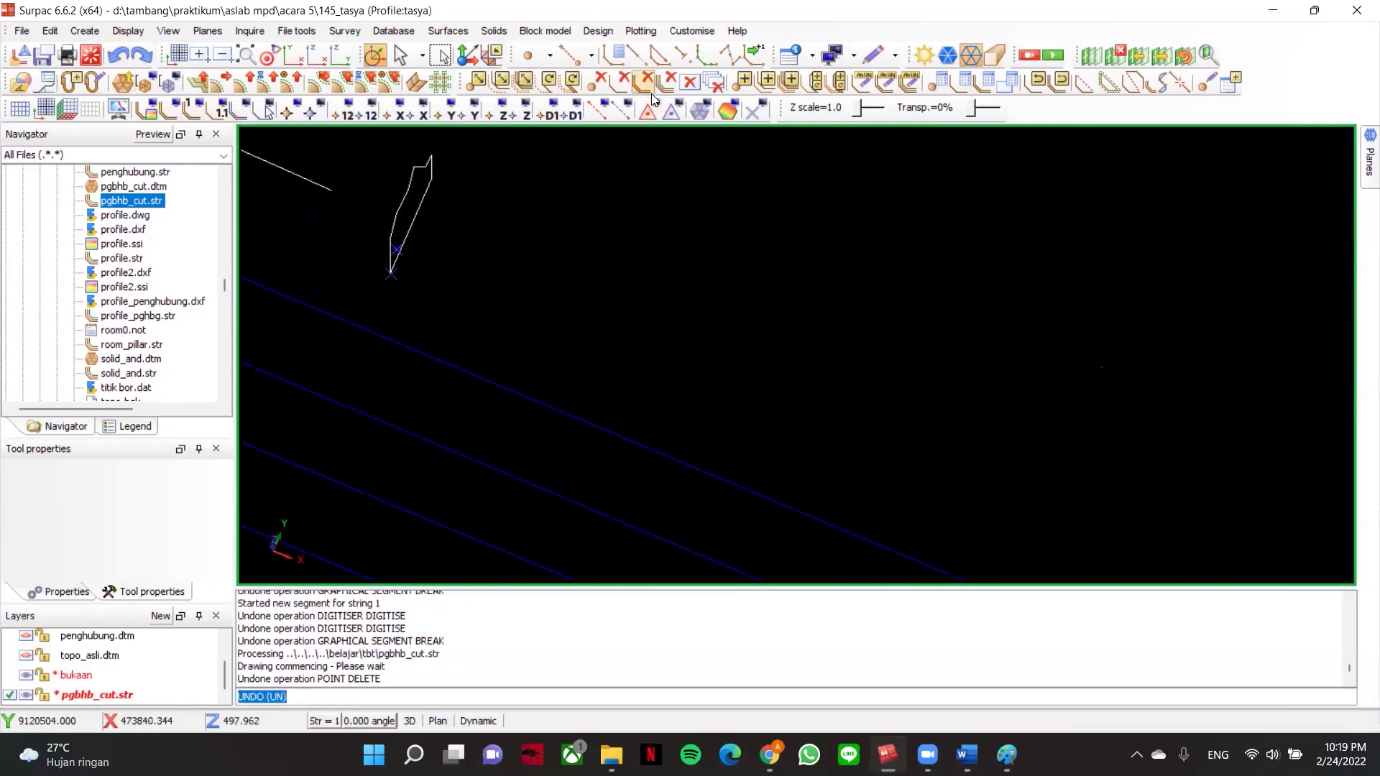
pyautogui.click(597, 81)
pyautogui.scroll(3, 399, 237)
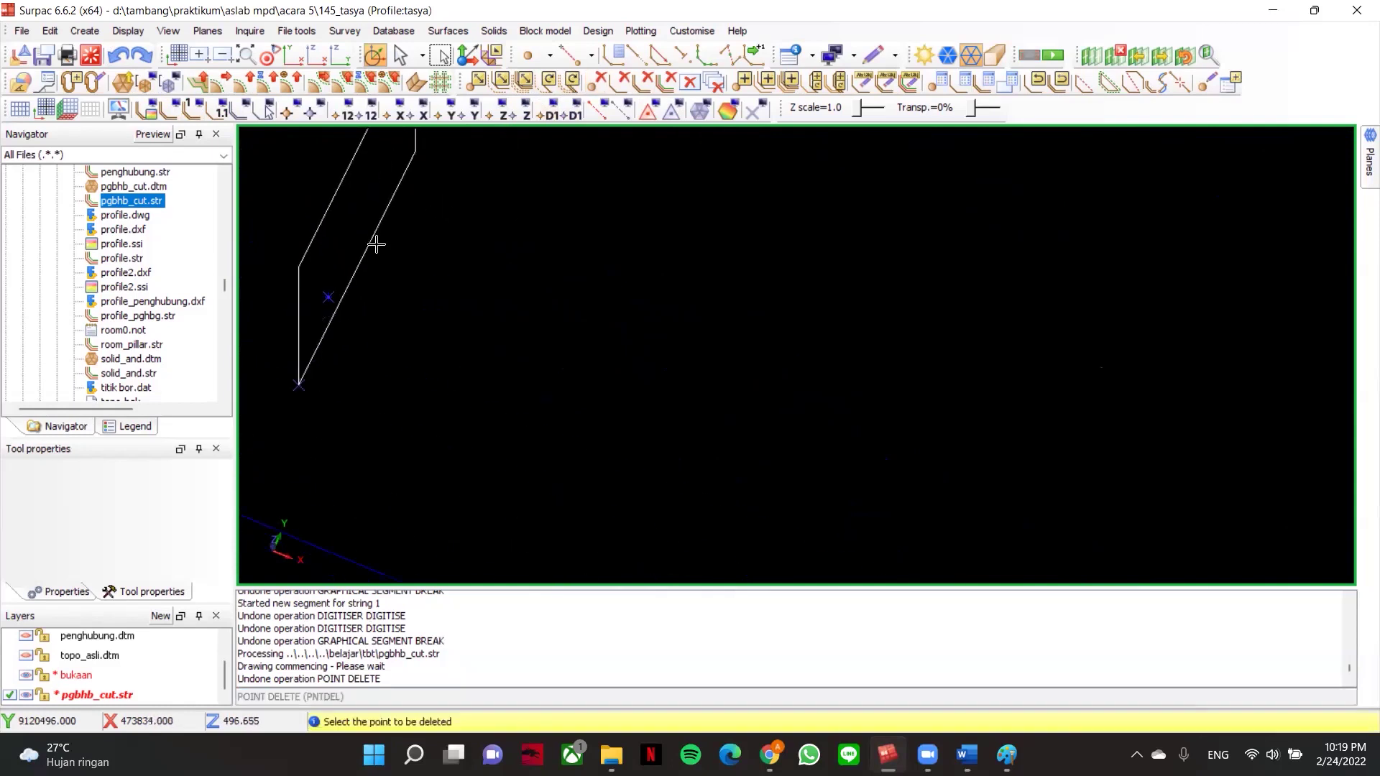
pyautogui.click(327, 296)
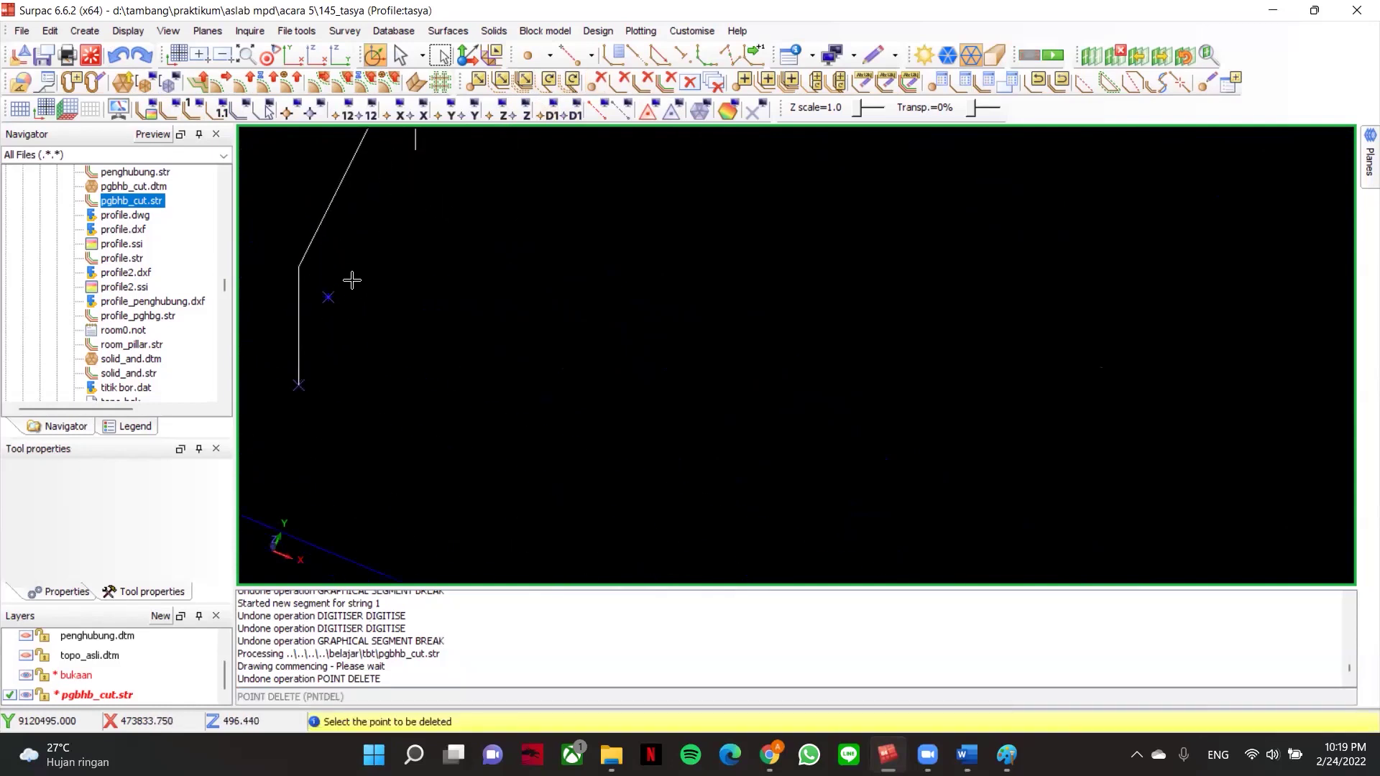
pyautogui.click(119, 56)
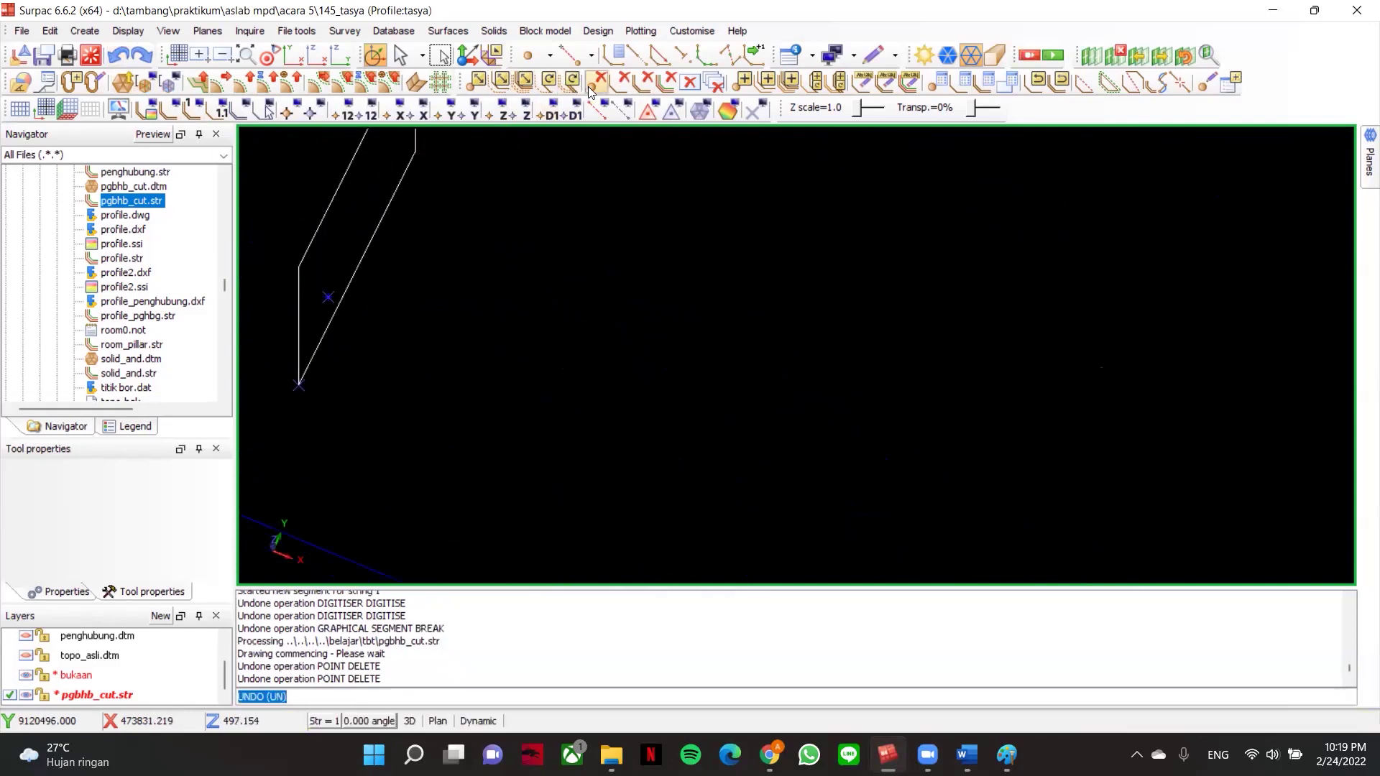
# - Try again to delete the leftover string point from a close view of the lone profile, and undo the deletion
pyautogui.click(593, 85)
pyautogui.scroll(3, 373, 234)
pyautogui.moveTo(296, 307); pyautogui.dragTo(700, 333, button='middle')
pyautogui.moveTo(652, 416); pyautogui.dragTo(620, 242, button='middle')
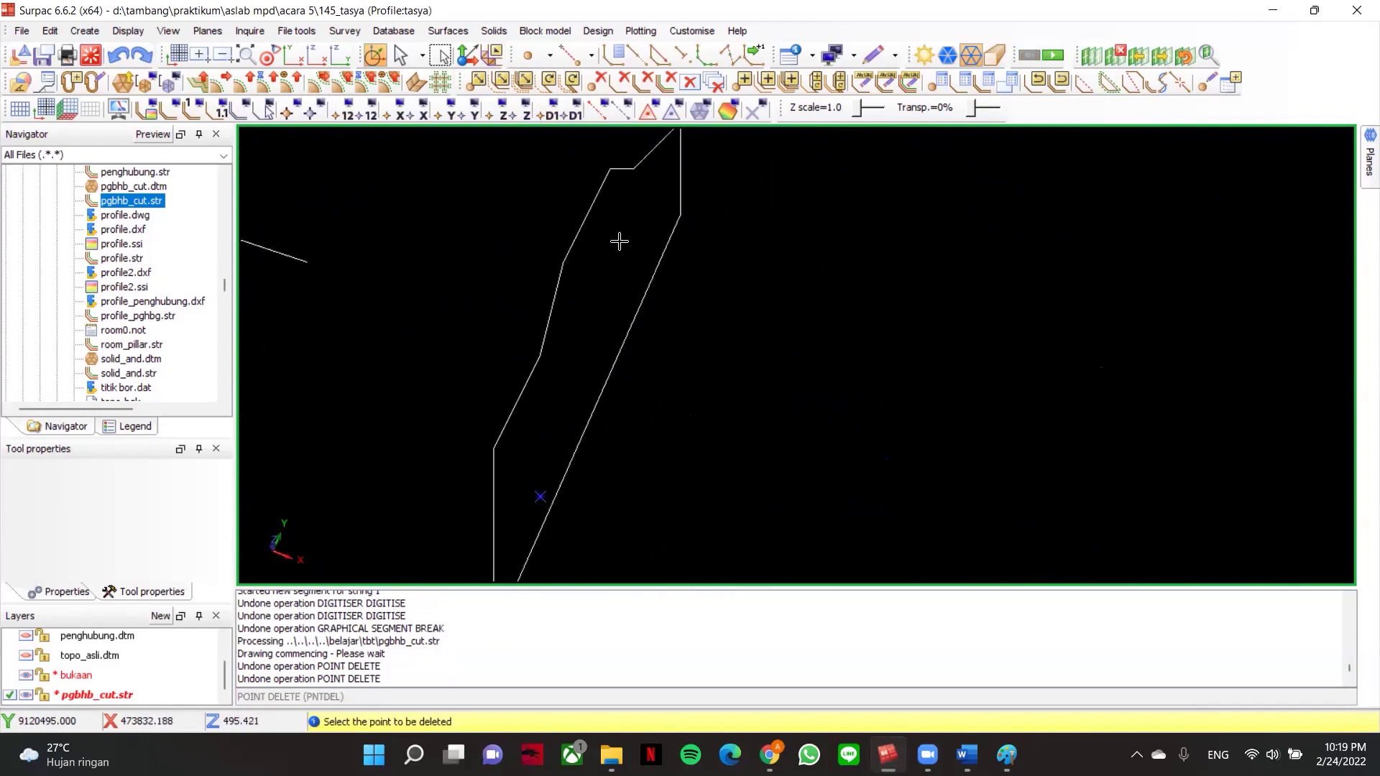
pyautogui.click(540, 495)
pyautogui.rightClick(599, 444)
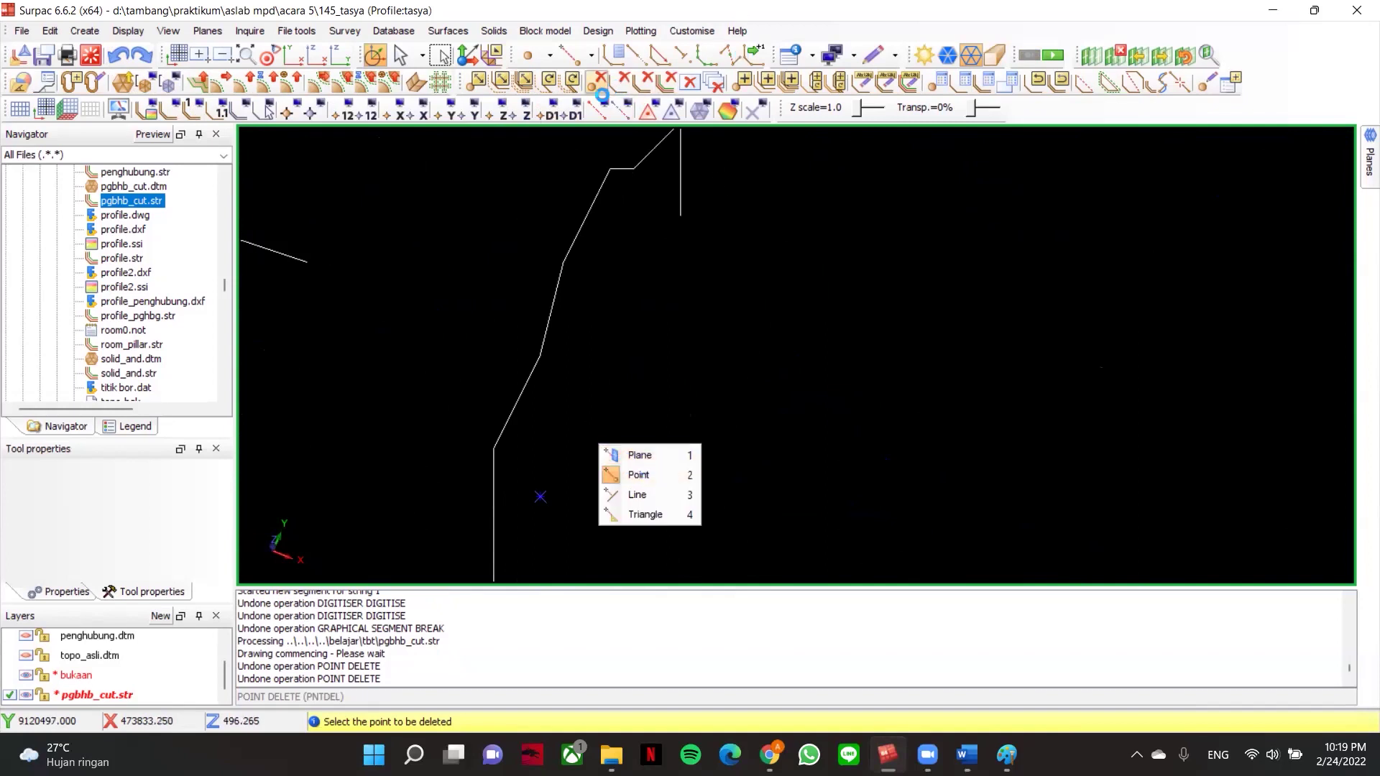
pyautogui.click(119, 55)
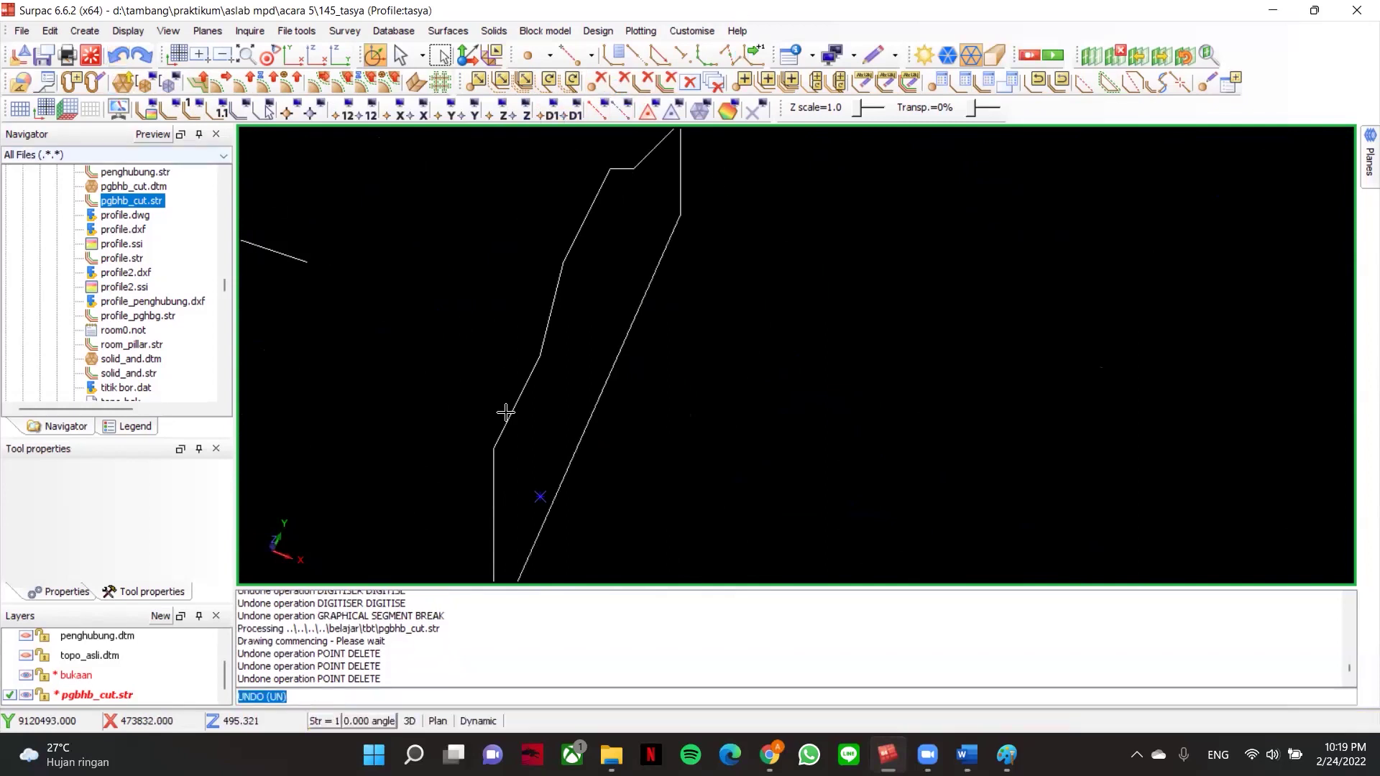
pyautogui.rightClick(715, 429)
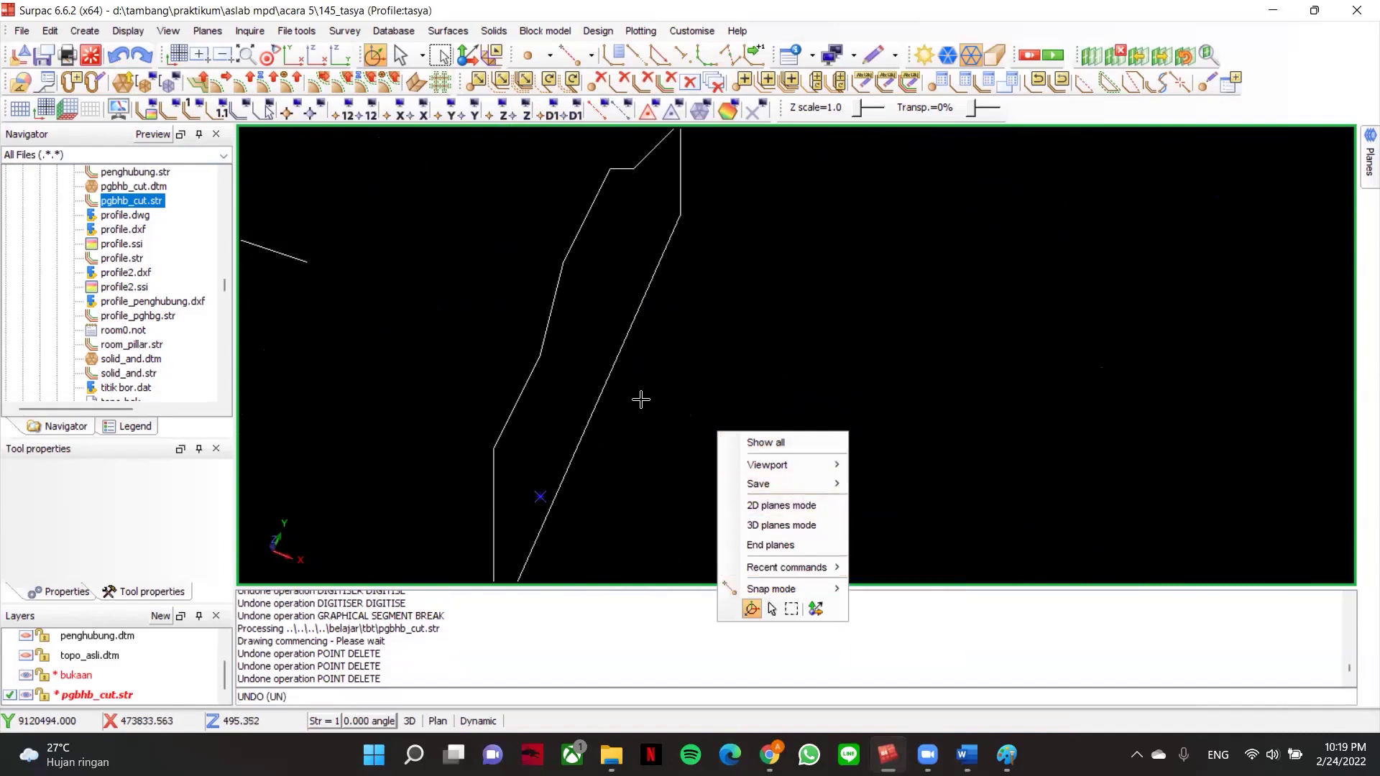
pyautogui.click(602, 82)
pyautogui.rightClick(421, 309)
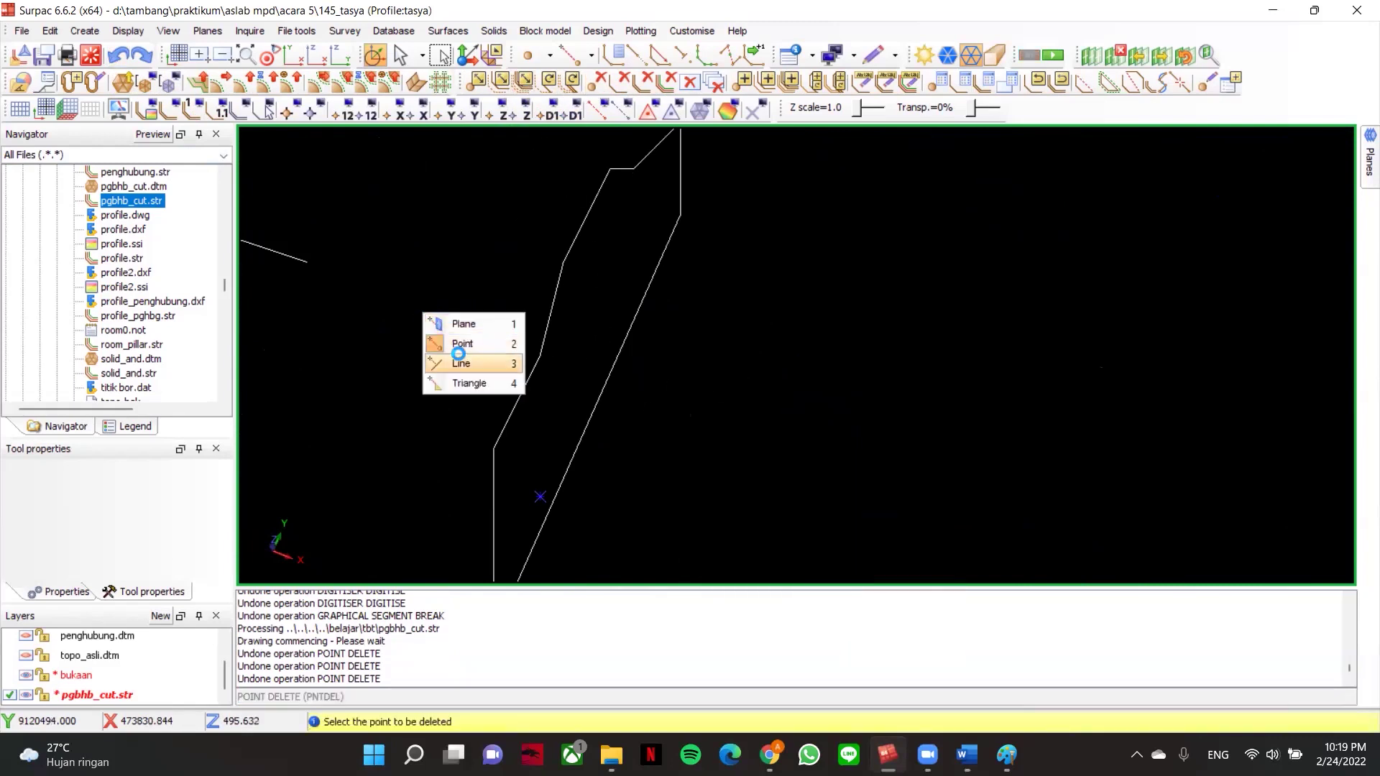
pyautogui.click(462, 345)
pyautogui.moveTo(517, 496); pyautogui.dragTo(523, 500)
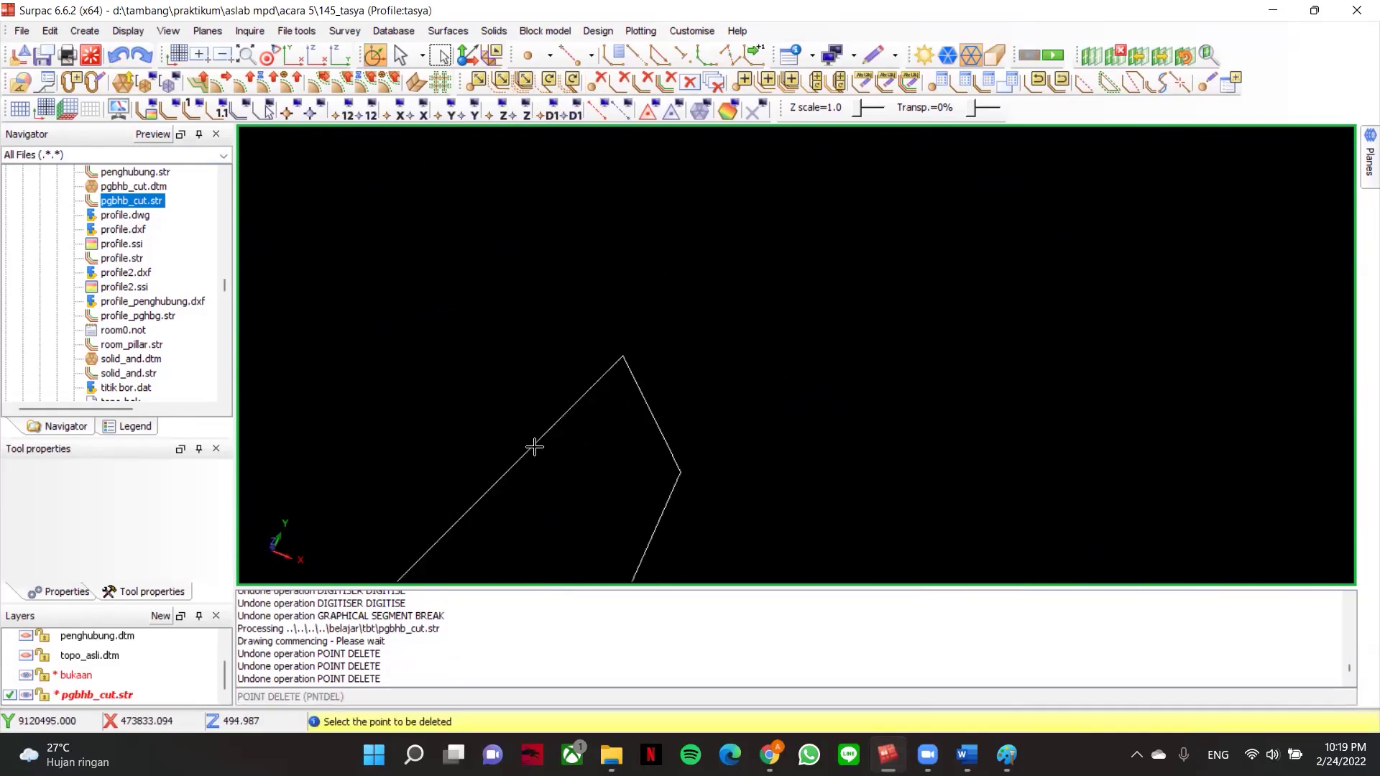
pyautogui.moveTo(530, 435); pyautogui.dragTo(596, 239, button='middle')
pyautogui.moveTo(584, 299); pyautogui.dragTo(652, 199, button='middle')
pyautogui.scroll(-5, 578, 306)
pyautogui.scroll(4, 637, 458)
pyautogui.scroll(3, 701, 459)
pyautogui.scroll(-5, 622, 434)
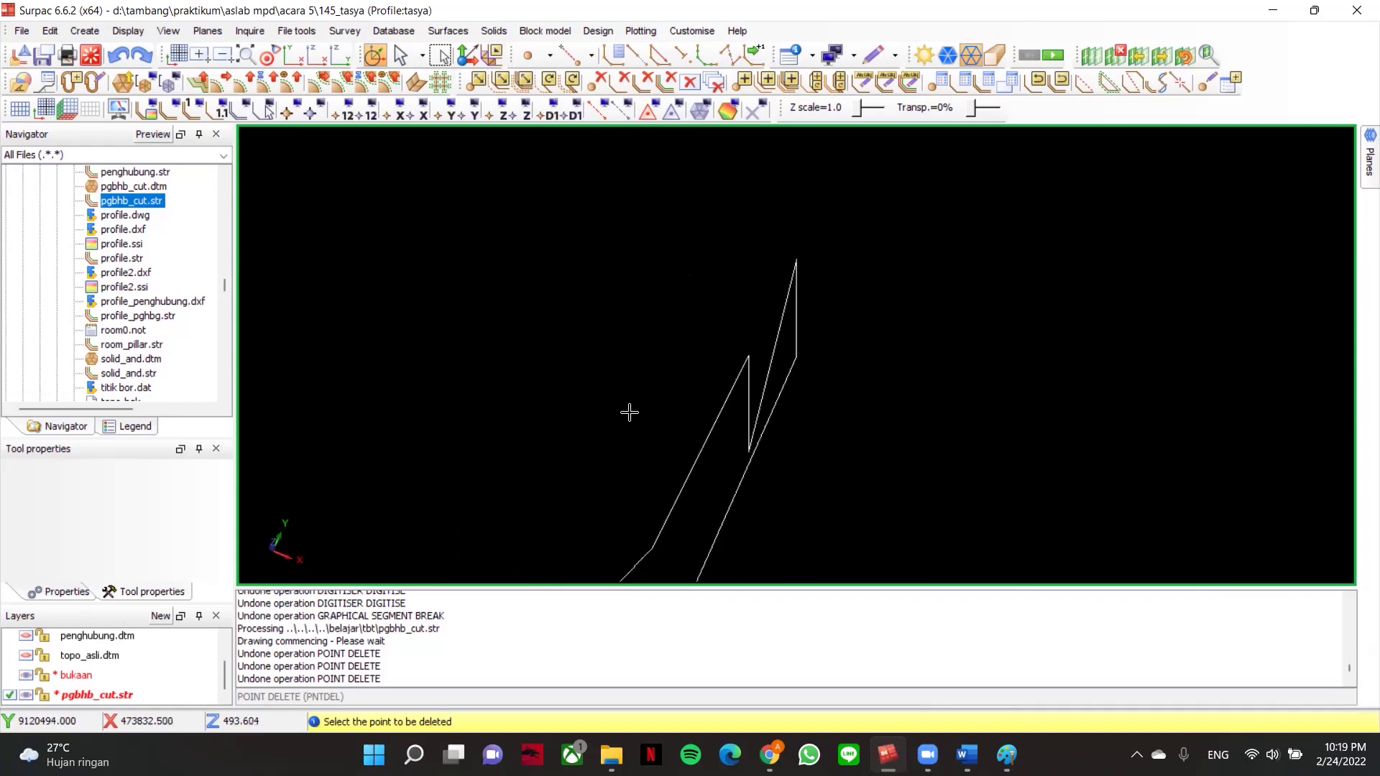
pyautogui.scroll(2, 667, 432)
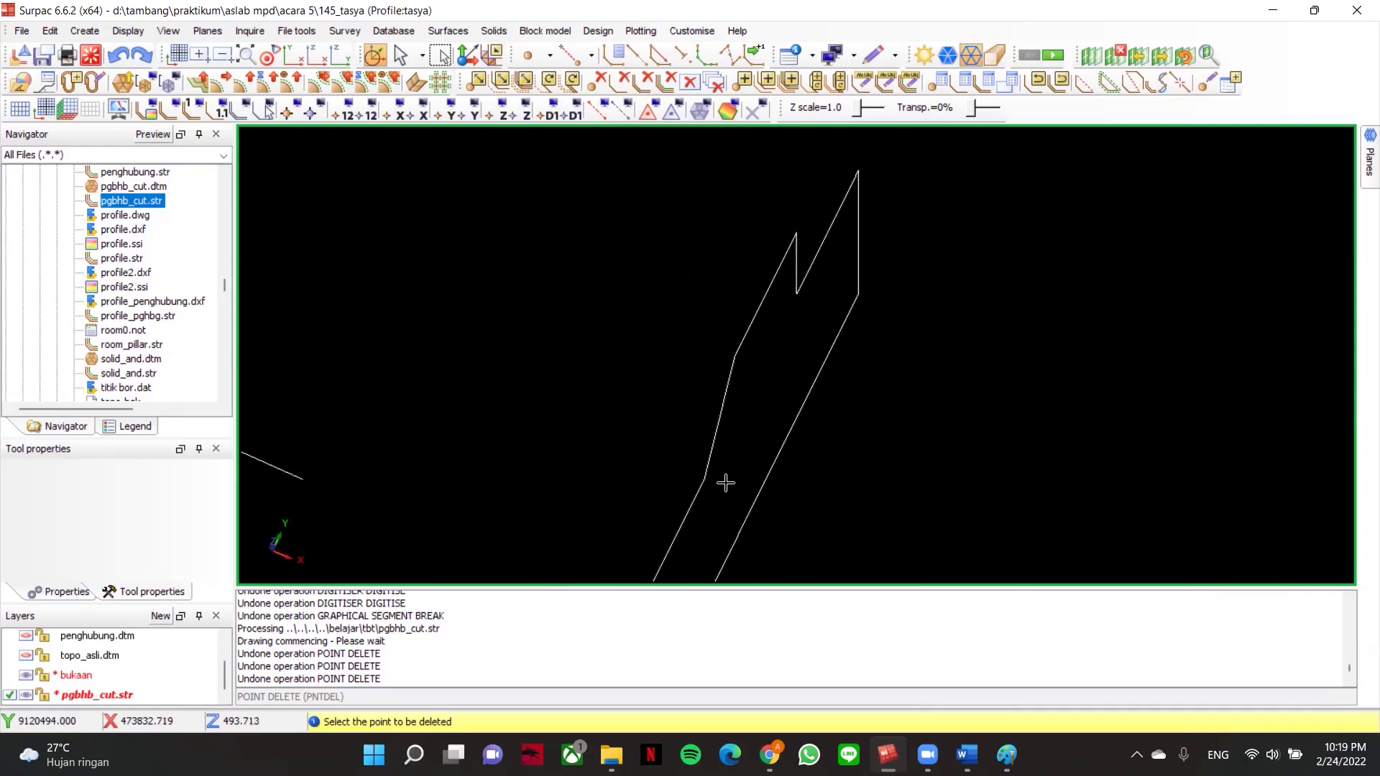
pyautogui.press('Escape')
# - Try to digitise a new pgbhb_cut.str segment snapped to the end profile of the curved ramp section, and undo the point
pyautogui.scroll(-6, 878, 391)
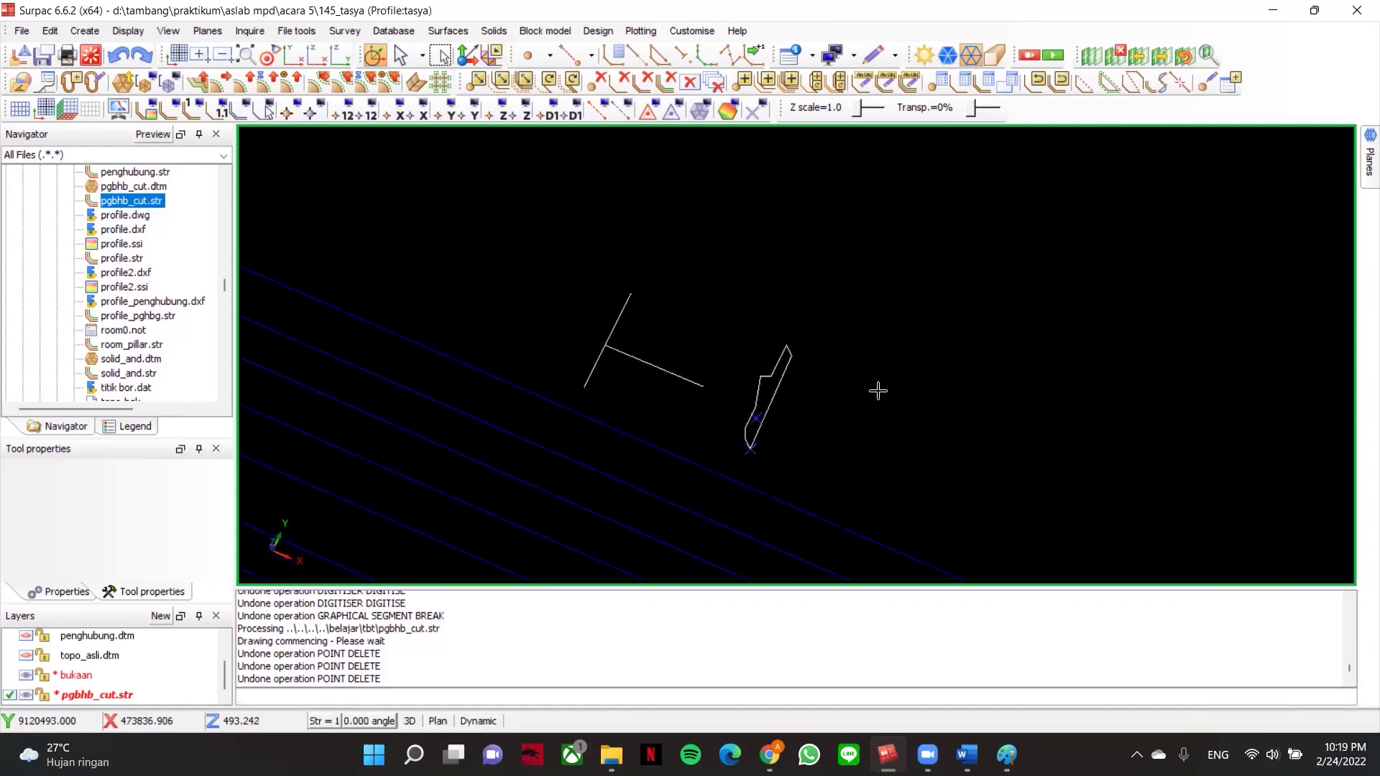
pyautogui.scroll(-1, 881, 394)
pyautogui.moveTo(782, 395); pyautogui.dragTo(466, 302, button='middle')
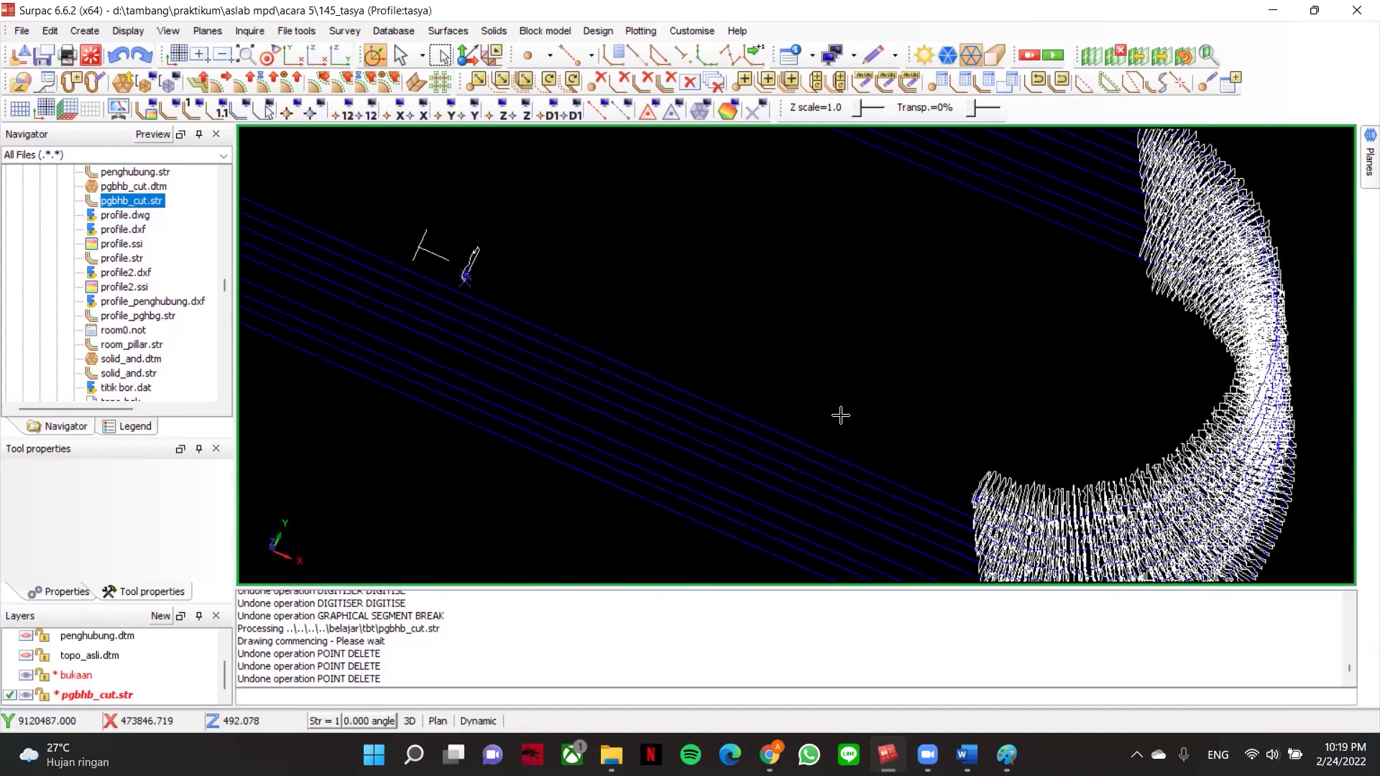
pyautogui.scroll(-2, 859, 413)
pyautogui.scroll(2, 860, 428)
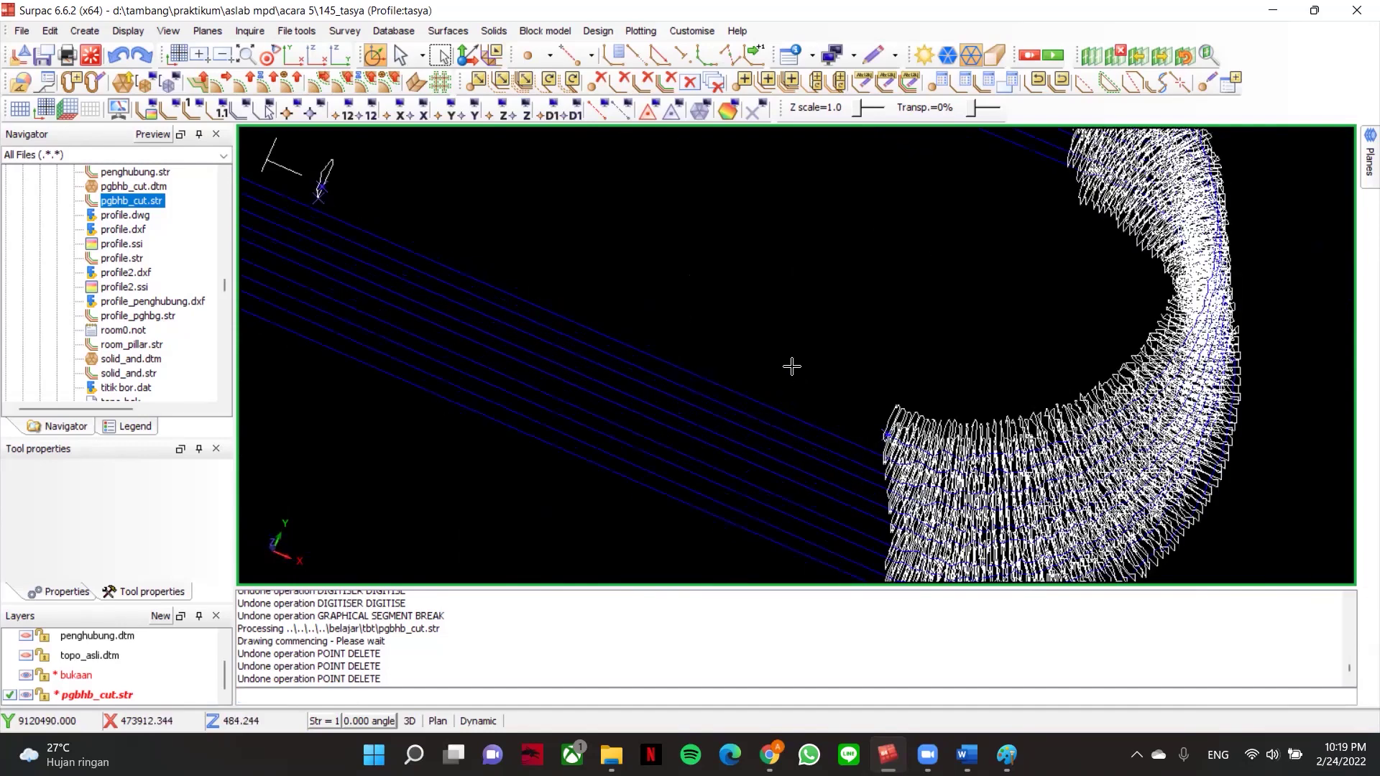
pyautogui.rightClick(829, 279)
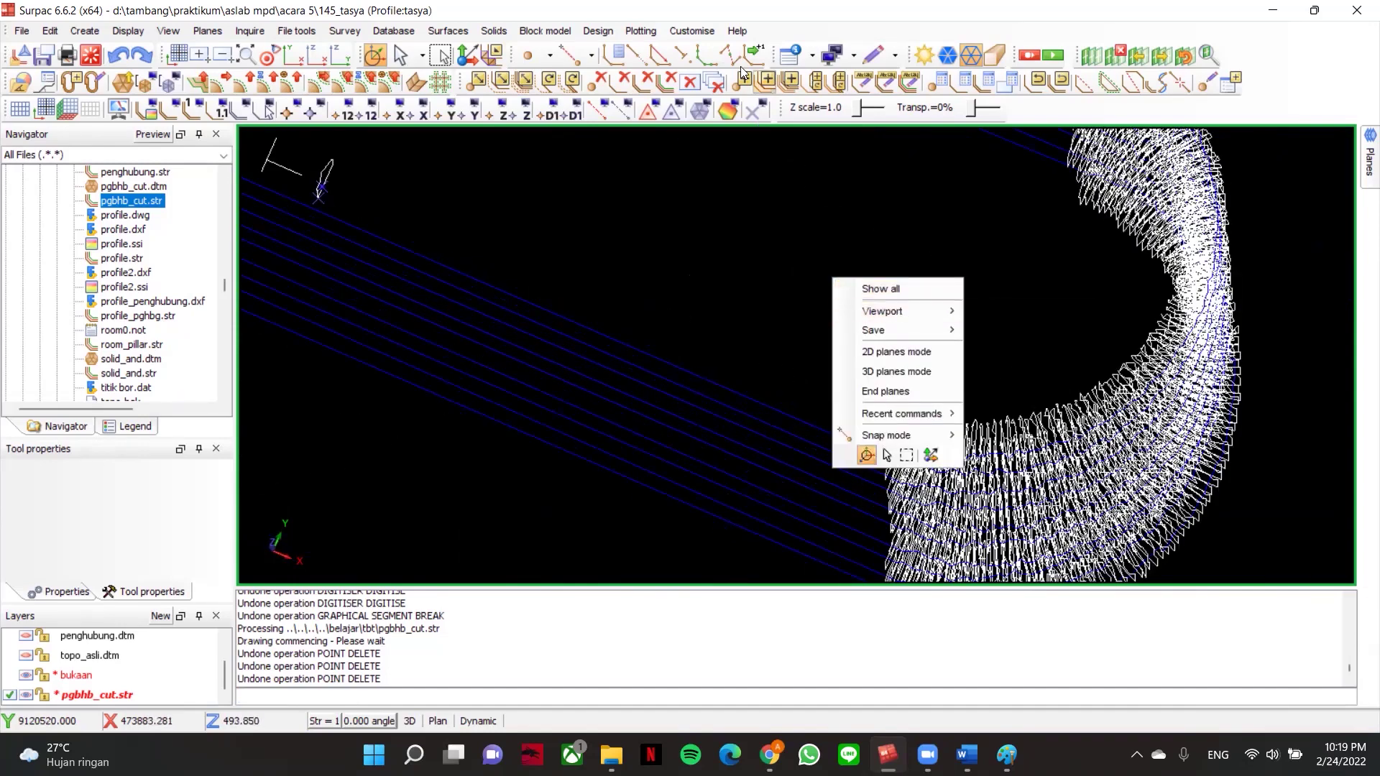
pyautogui.click(682, 56)
pyautogui.click(638, 56)
pyautogui.scroll(2, 805, 404)
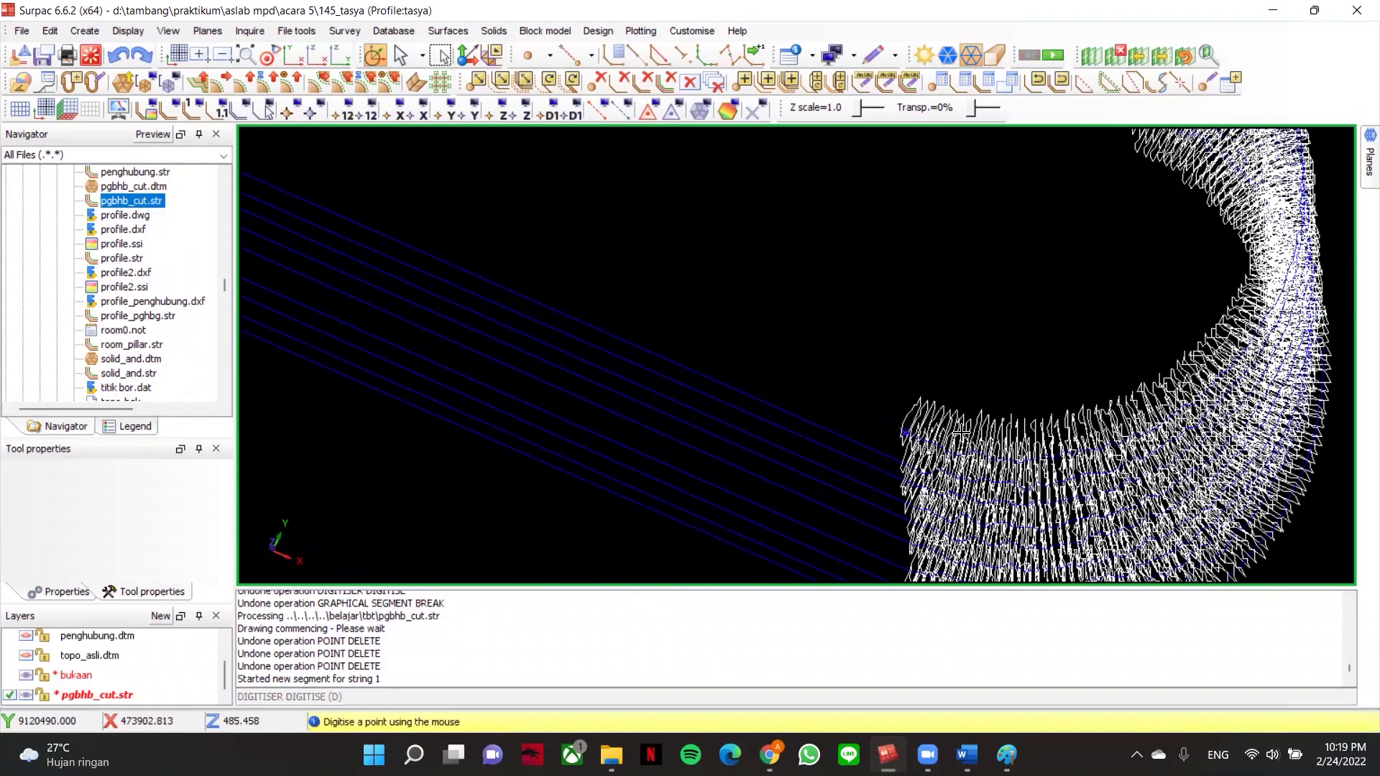
pyautogui.rightClick(889, 380)
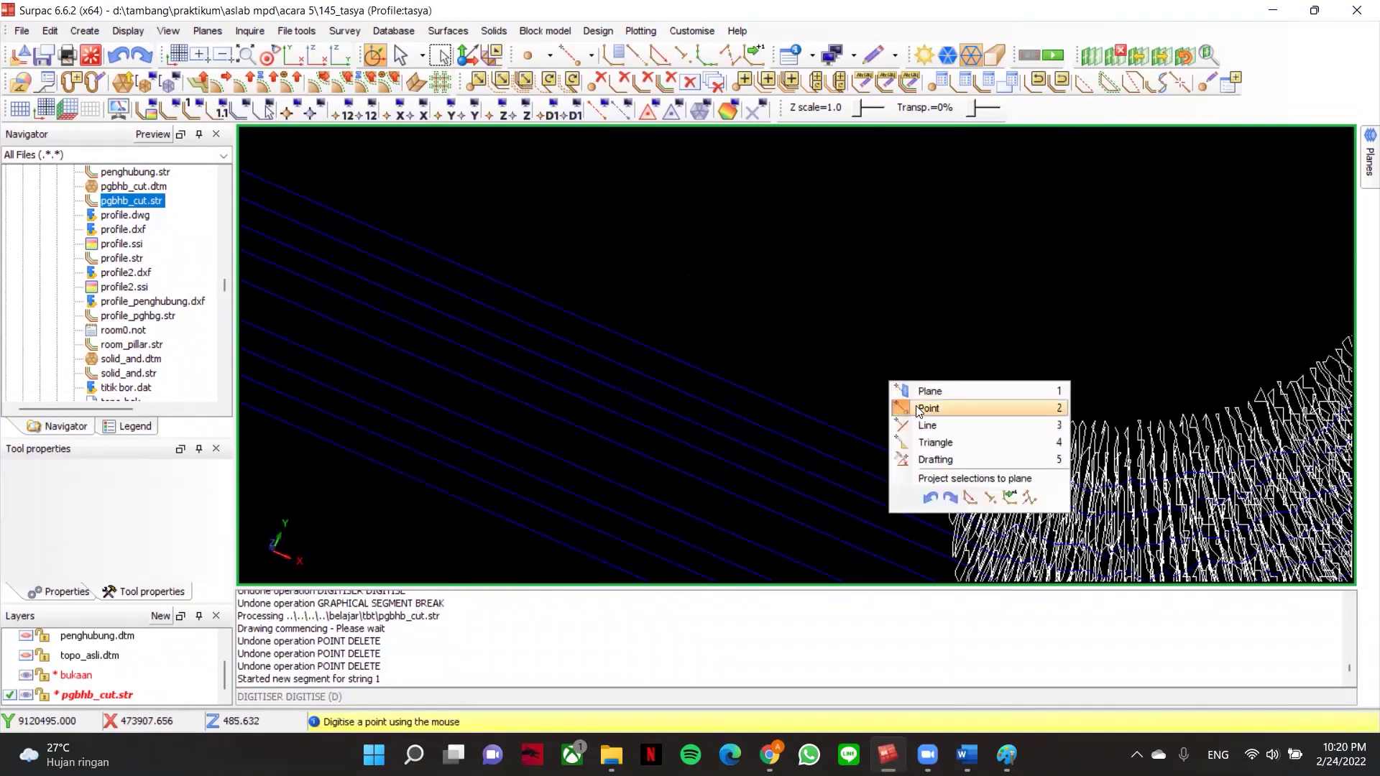
pyautogui.click(911, 409)
pyautogui.scroll(2, 923, 443)
pyautogui.click(983, 455)
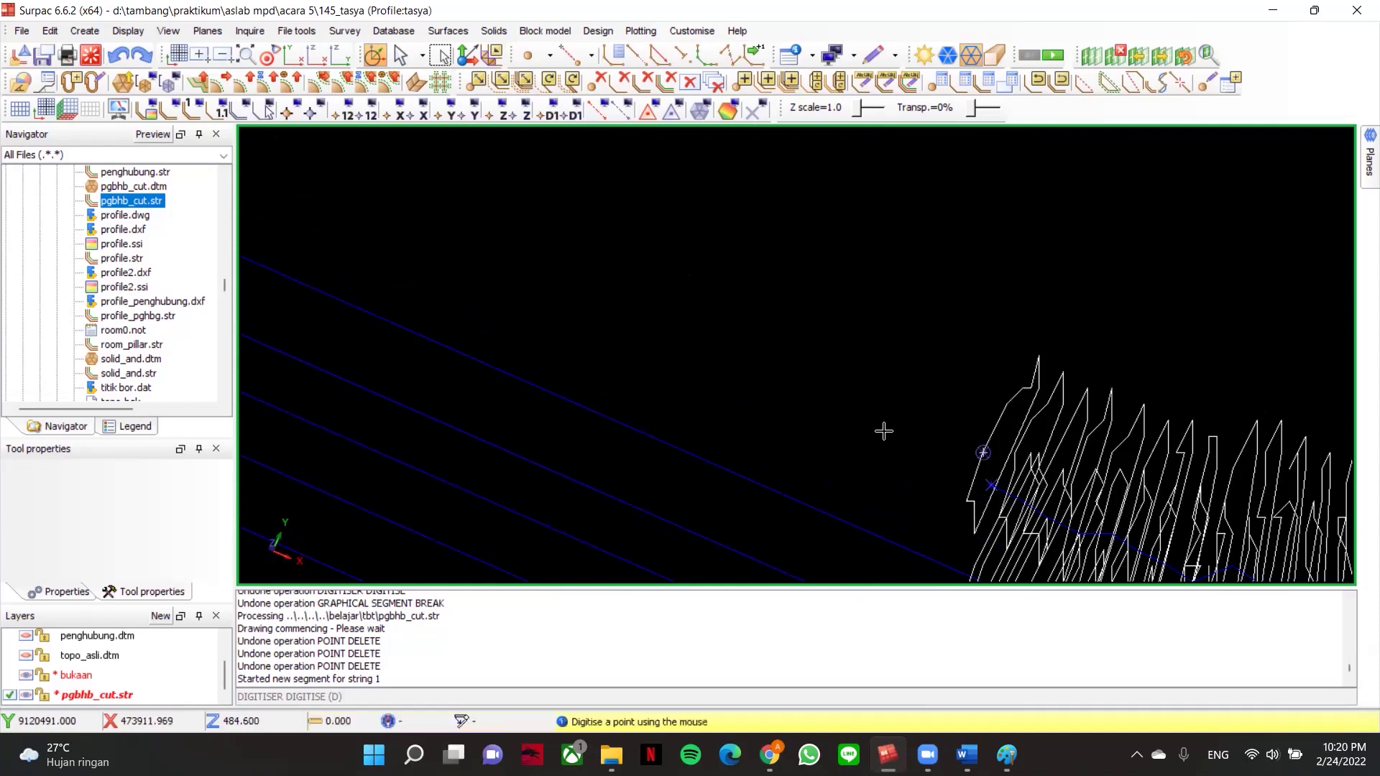
pyautogui.hotkey('ctrl', 'z')
pyautogui.scroll(3, 1002, 480)
pyautogui.scroll(1, 910, 357)
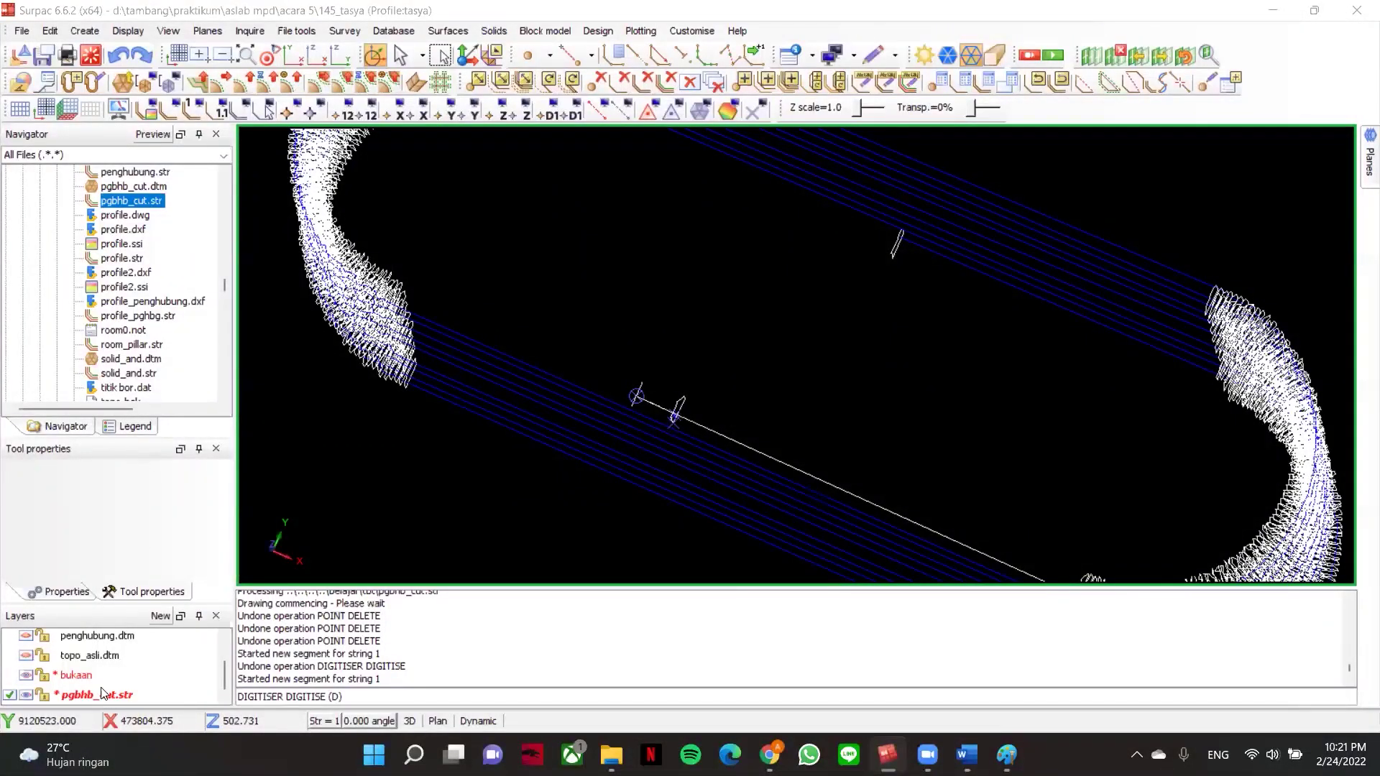
# - Reset the graphics to discard the edited layers and reload pgbhb_cut.str
pyautogui.click(91, 55)
pyautogui.click(1121, 309)
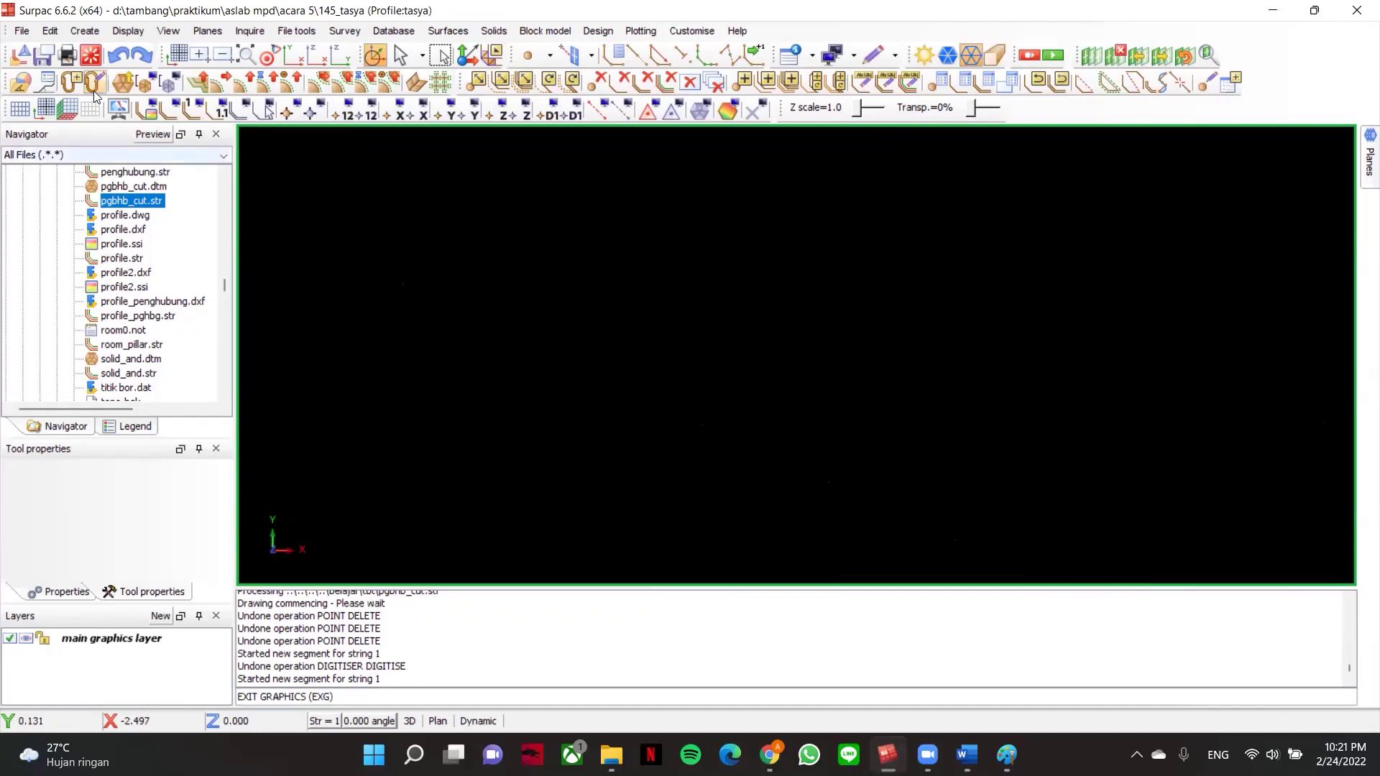
pyautogui.moveTo(132, 200); pyautogui.dragTo(417, 268)
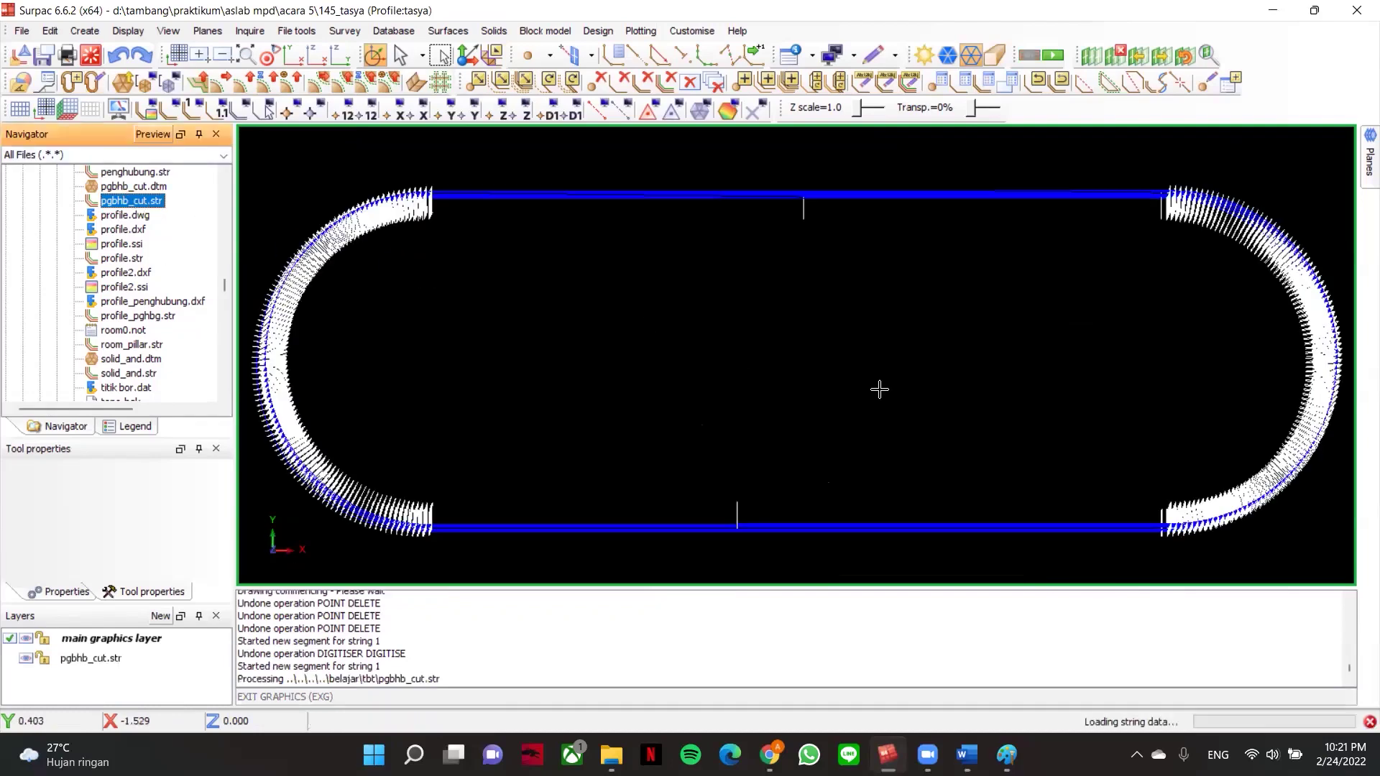
# - Examine the lower straight stretch of pgbhb_cut.str in plan, between the lone profile and the curved ramp profiles
pyautogui.scroll(1, 1087, 455)
pyautogui.moveTo(1087, 456); pyautogui.dragTo(931, 382, button='middle')
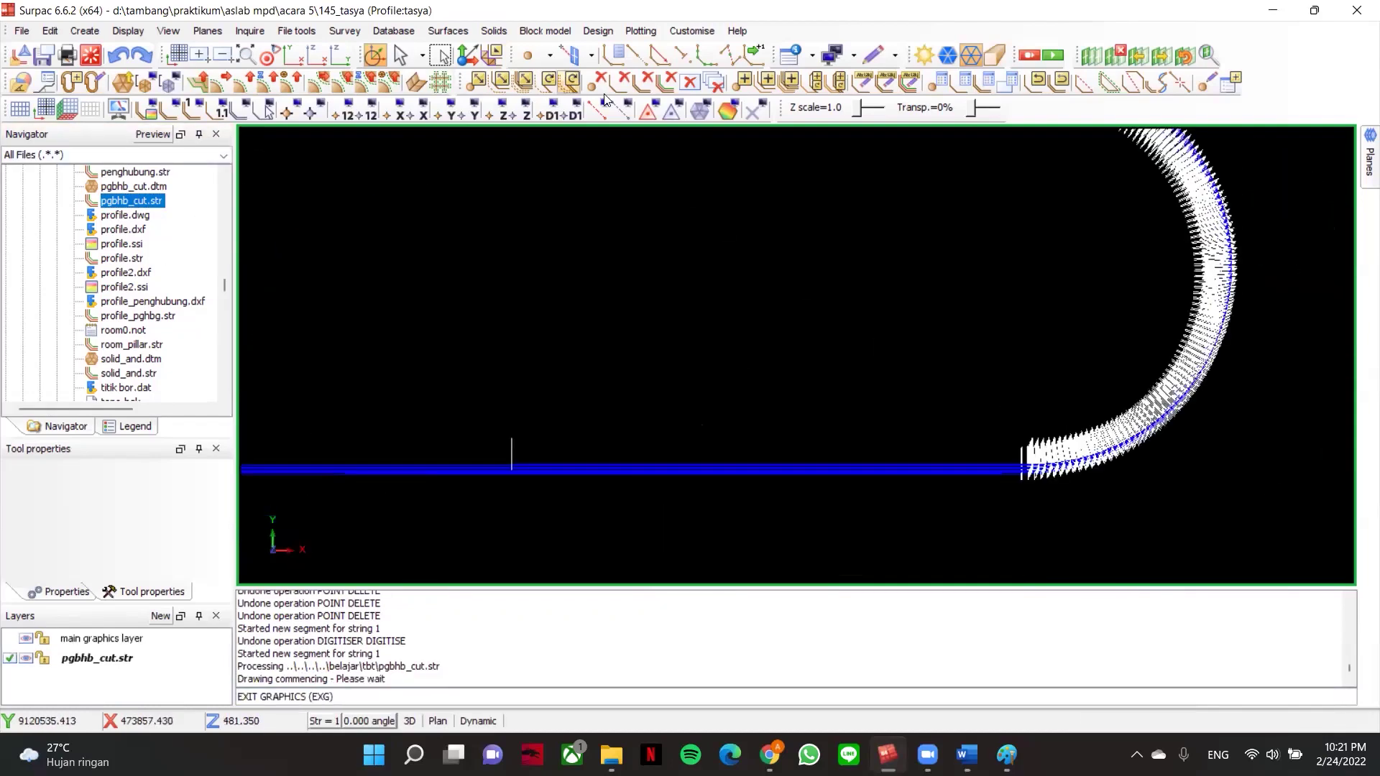
pyautogui.click(459, 3)
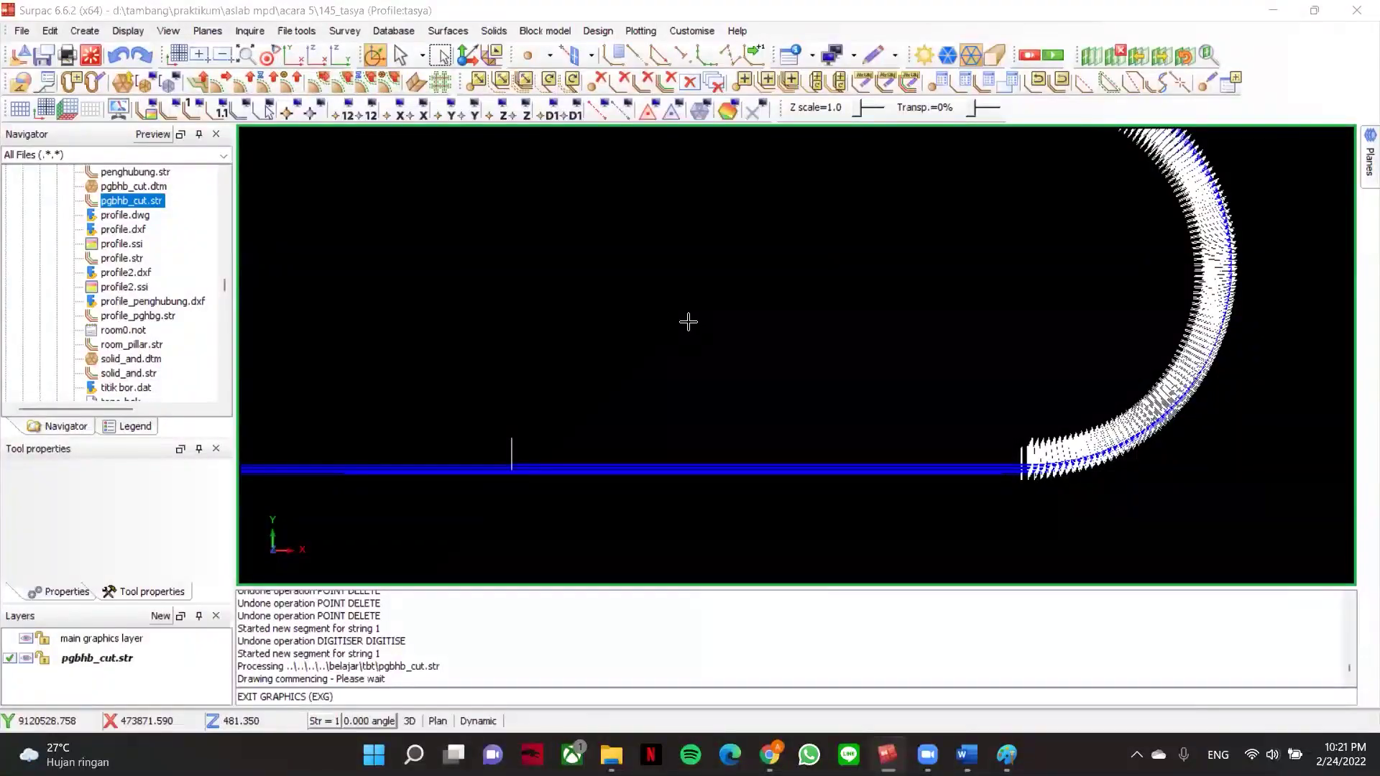
pyautogui.scroll(-3, 733, 381)
pyautogui.scroll(3, 930, 395)
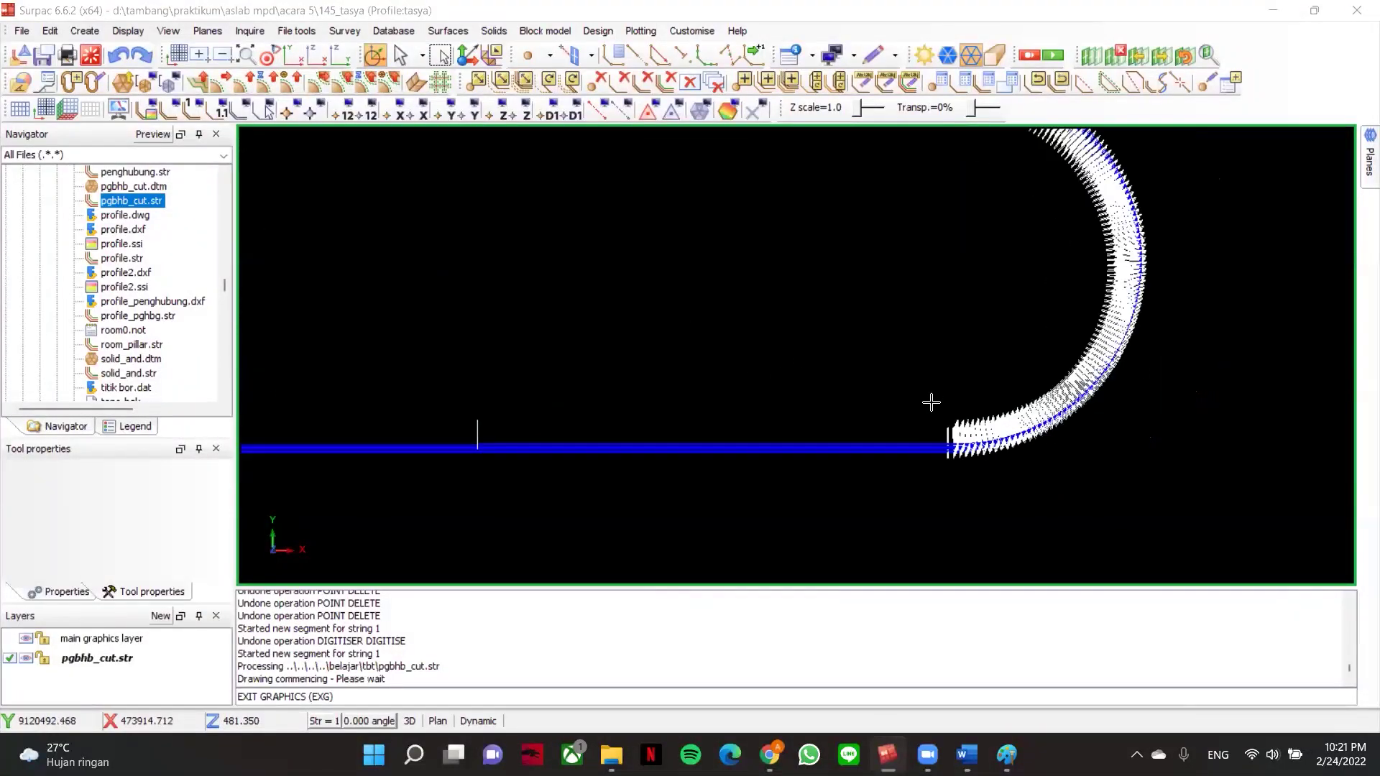
pyautogui.scroll(-2, 909, 417)
pyautogui.scroll(4, 990, 460)
pyautogui.moveTo(900, 414); pyautogui.dragTo(1209, 408, button='middle')
pyautogui.scroll(2, 1226, 435)
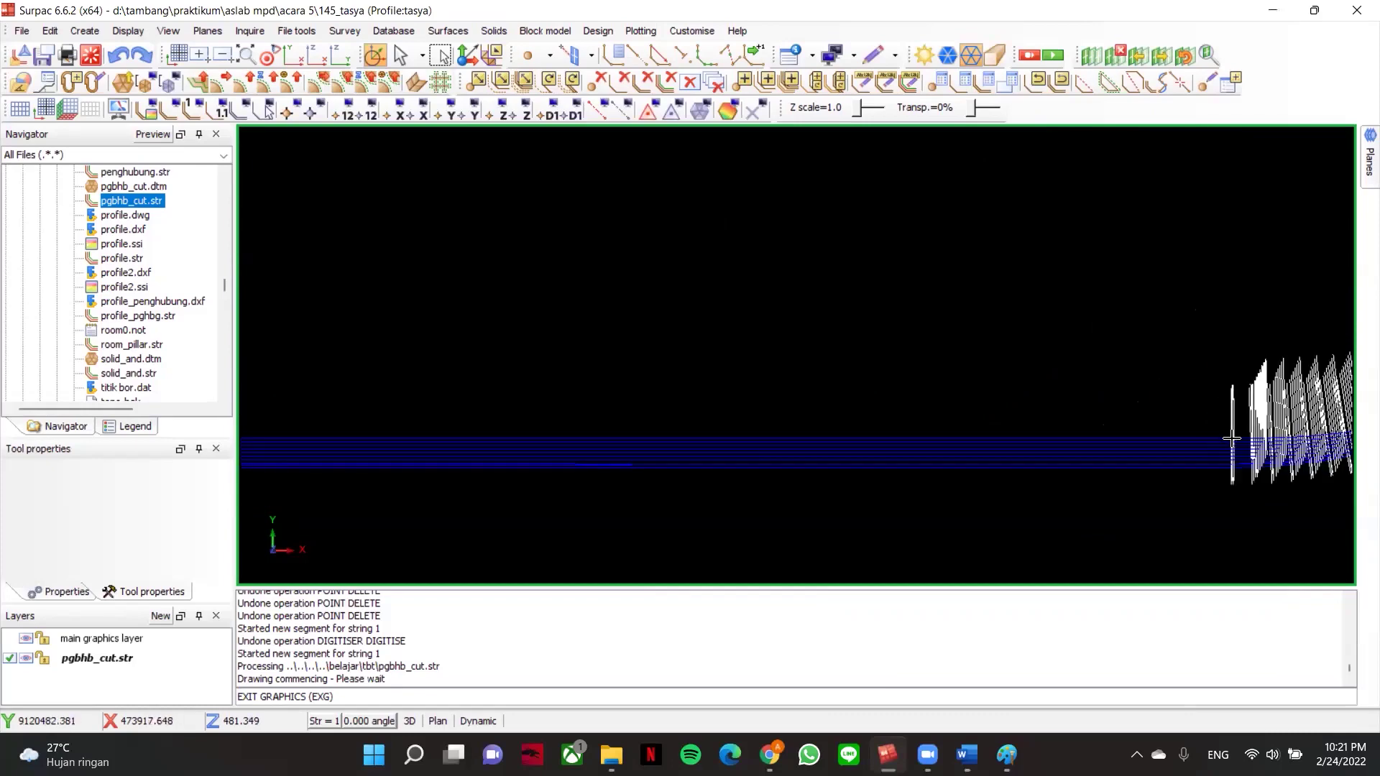
pyautogui.scroll(-2, 807, 374)
pyautogui.moveTo(798, 401); pyautogui.dragTo(1273, 414, button='middle')
pyautogui.scroll(2, 818, 418)
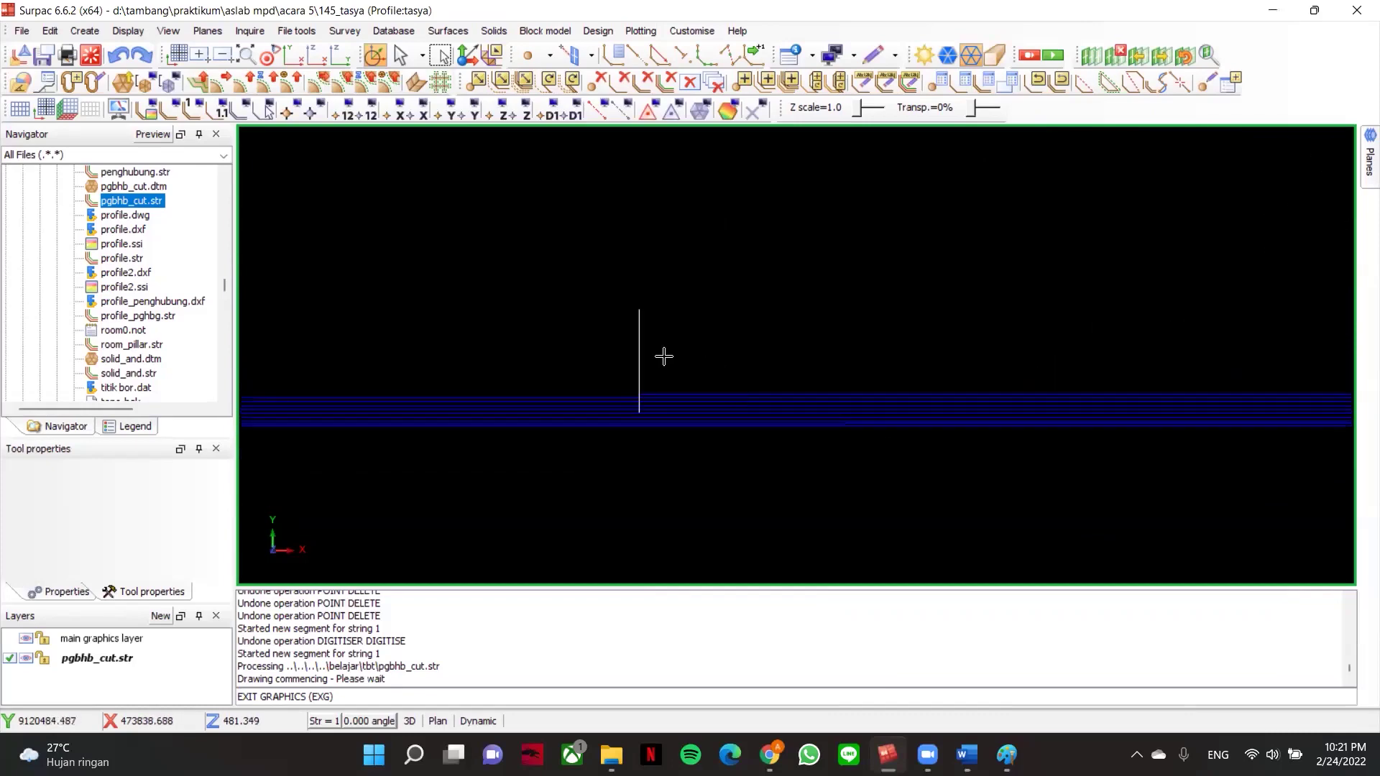
# - Examine the pgbhb_cut.str ramp levels in 3D, comparing the lone end profiles with the centreline and the curved sections
pyautogui.moveTo(876, 317); pyautogui.dragTo(760, 348, button='middle')
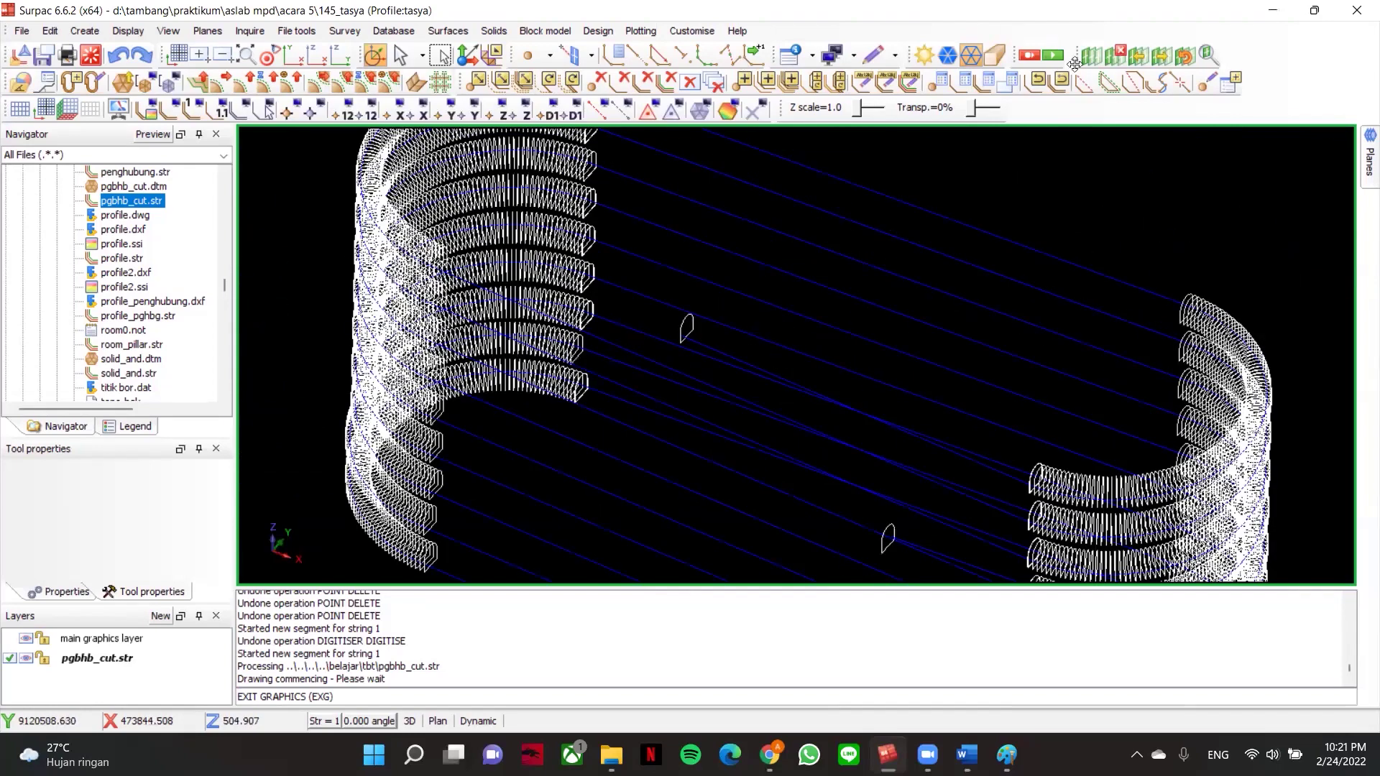
pyautogui.scroll(-2, 927, 301)
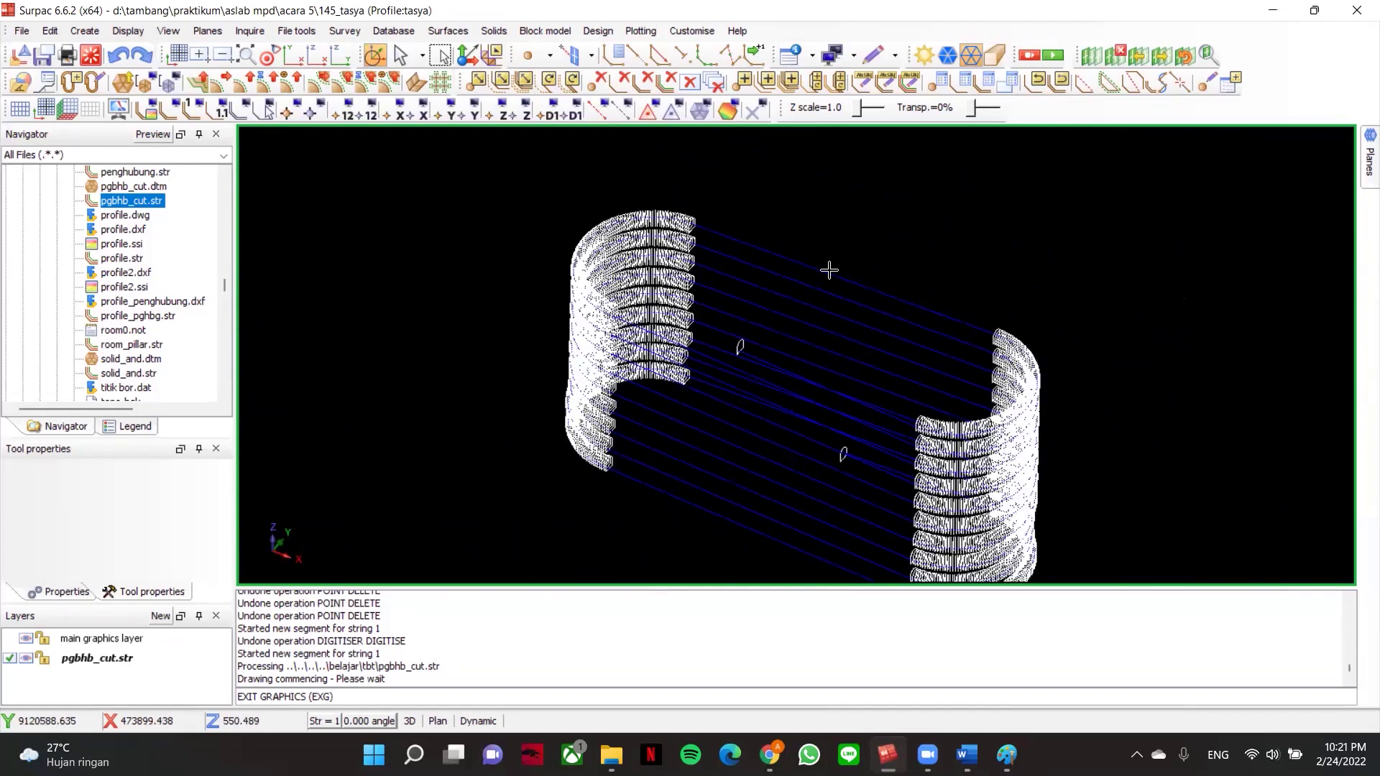
pyautogui.scroll(2, 760, 318)
pyautogui.moveTo(800, 342); pyautogui.dragTo(835, 311, button='middle')
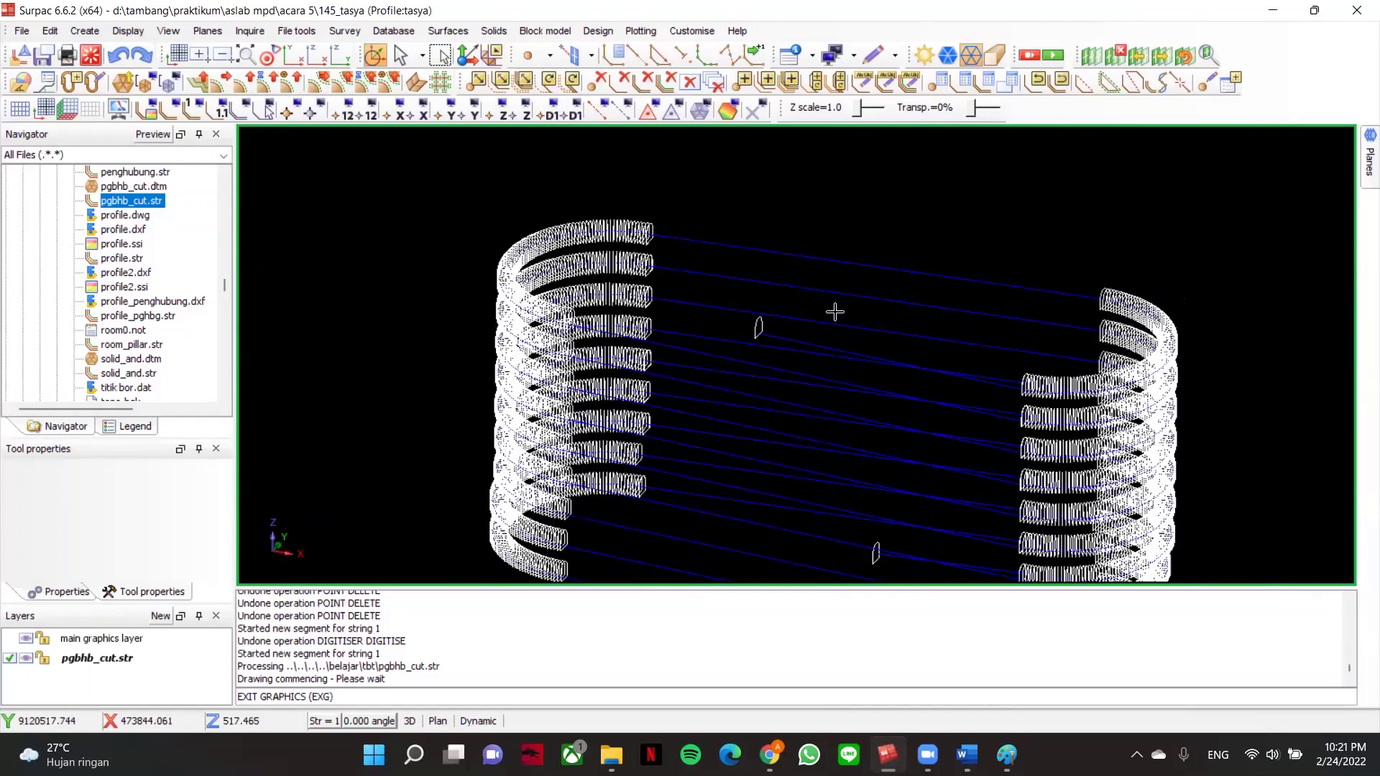
pyautogui.moveTo(887, 301); pyautogui.dragTo(888, 295)
pyautogui.scroll(3, 859, 295)
pyautogui.scroll(2, 759, 300)
pyautogui.scroll(-2, 810, 340)
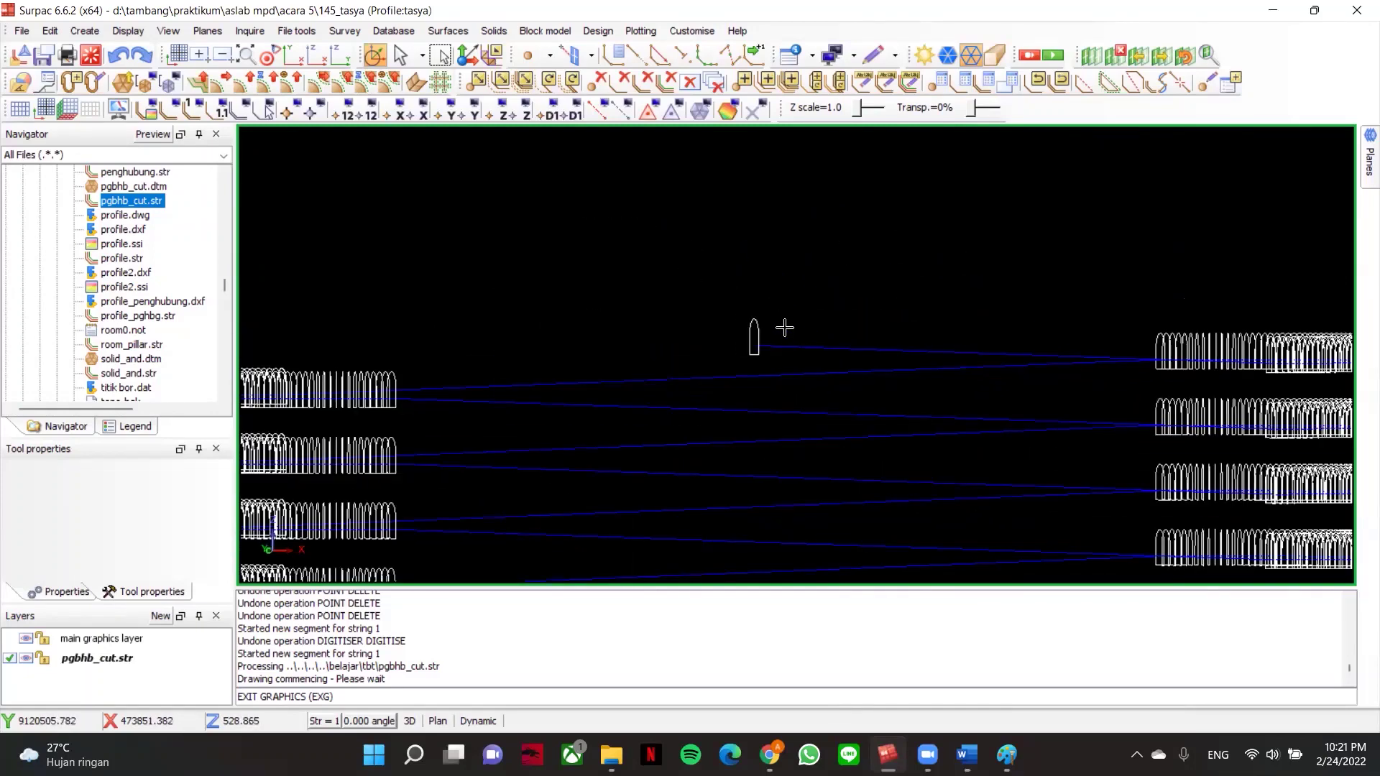
pyautogui.scroll(-4, 809, 317)
pyautogui.scroll(4, 809, 316)
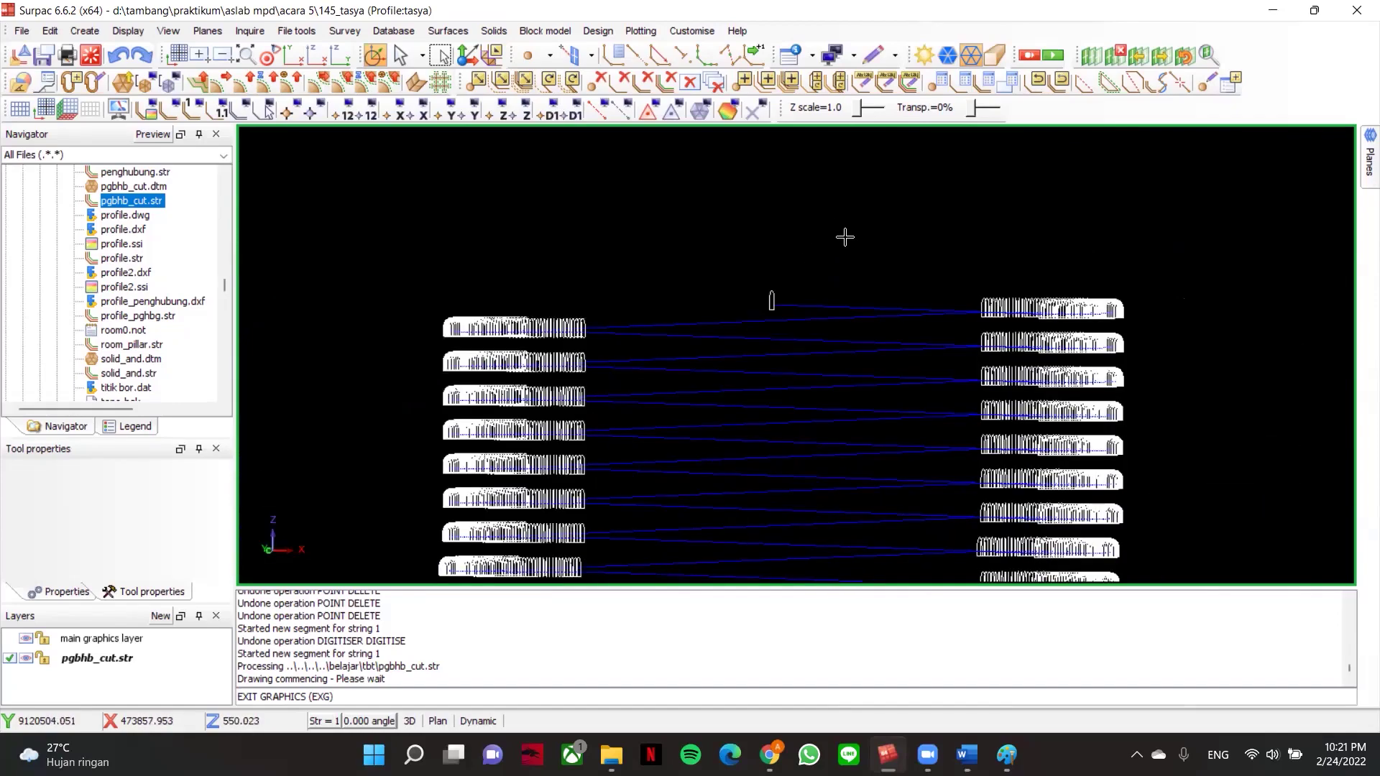
pyautogui.moveTo(819, 240); pyautogui.dragTo(629, 248)
pyautogui.click(597, 30)
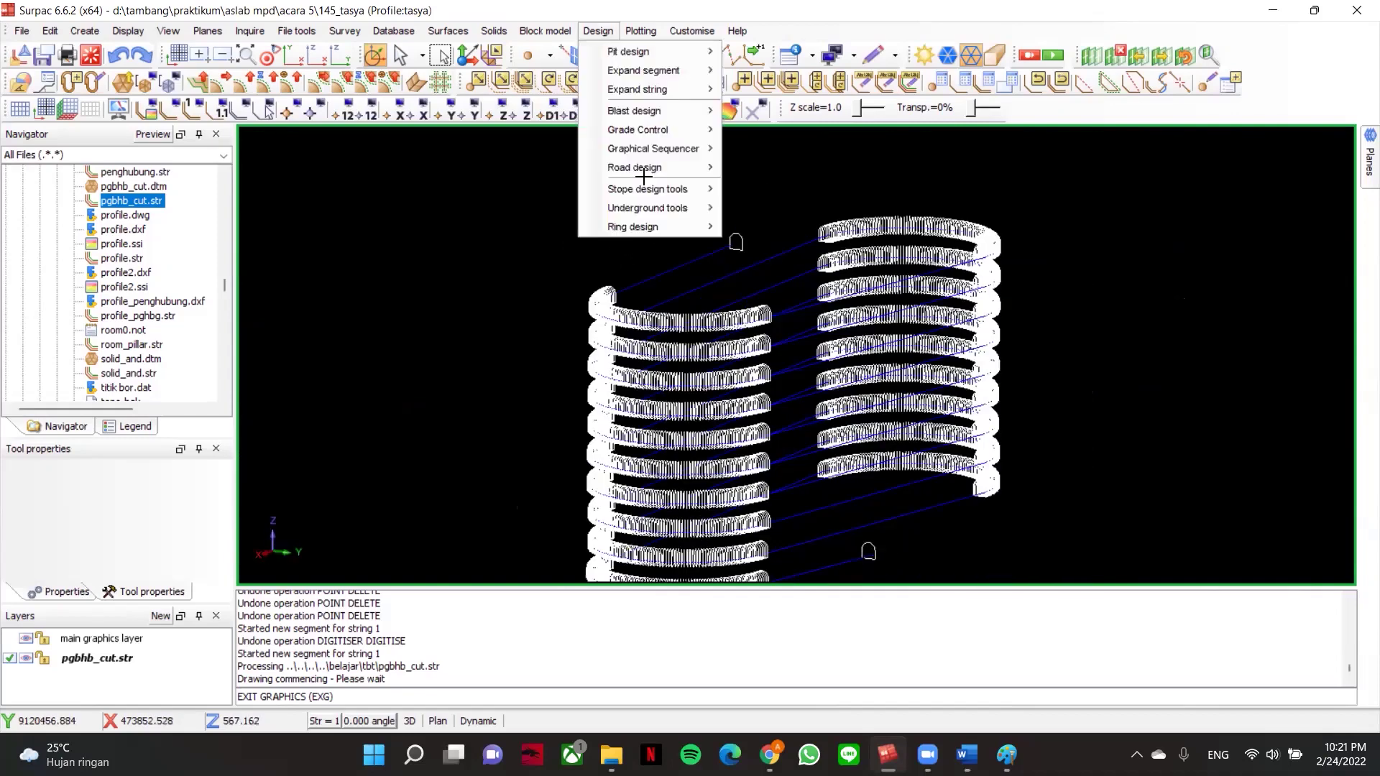
pyautogui.moveTo(670, 207)
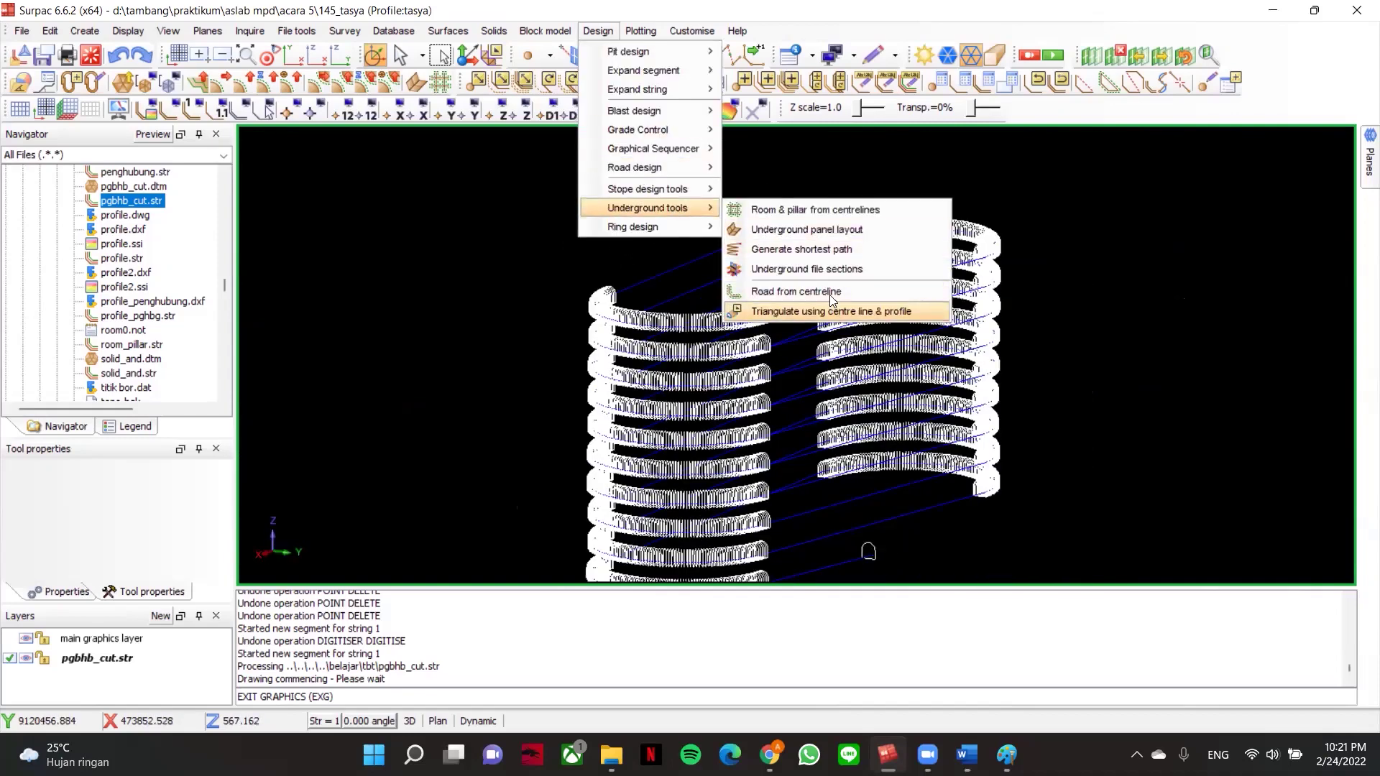
pyautogui.click(832, 312)
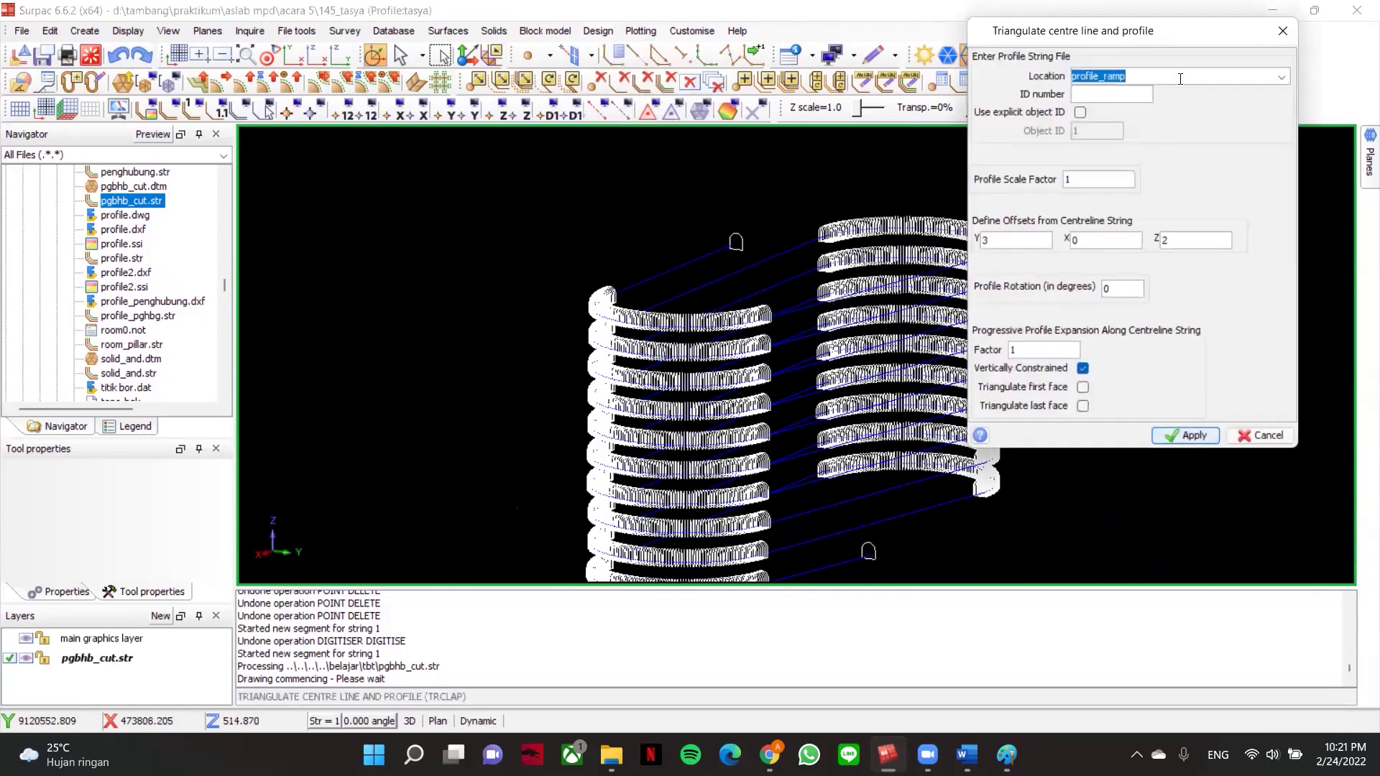
pyautogui.click(1283, 32)
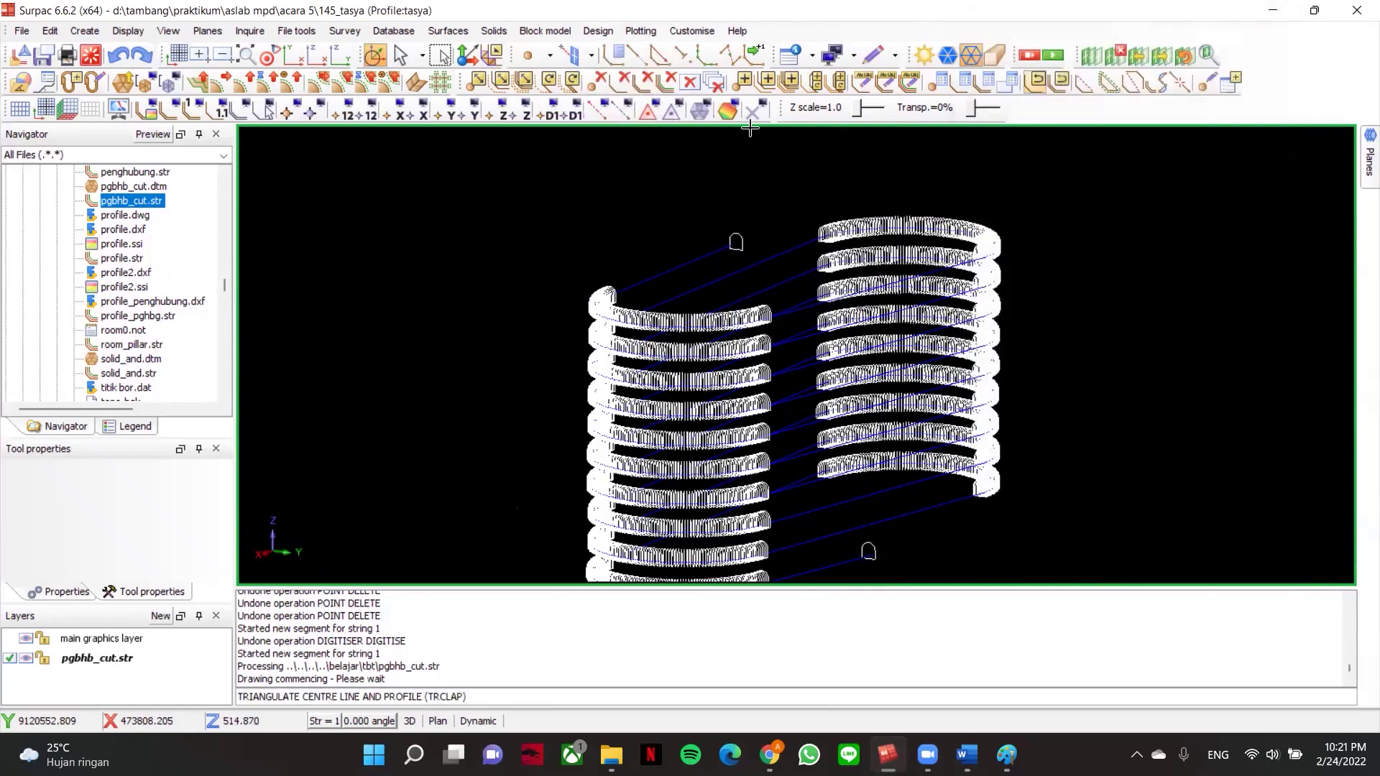
# - Load the ramp solid pgbhb_cut.dtm and remove the pgbhb_cut.str layer
pyautogui.moveTo(155, 190); pyautogui.dragTo(474, 234)
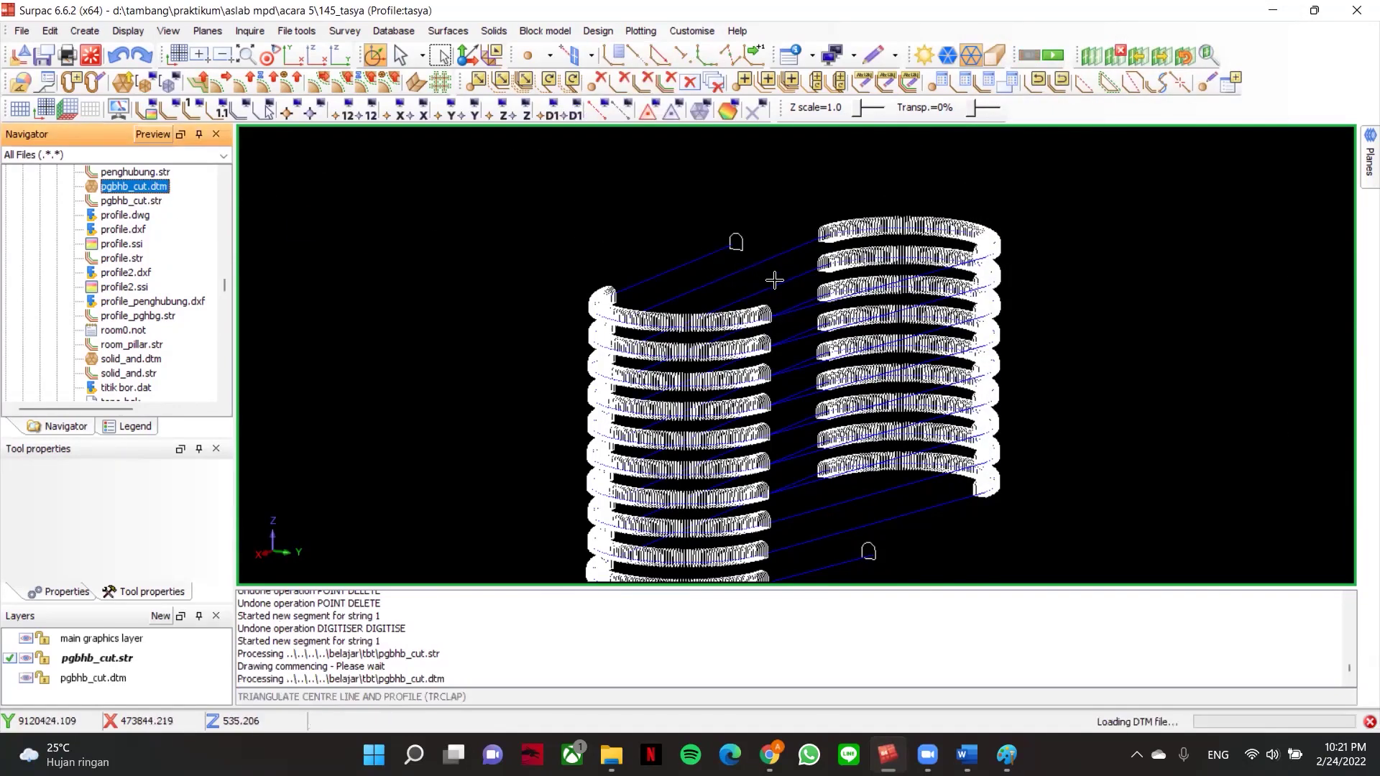
pyautogui.moveTo(822, 274); pyautogui.dragTo(805, 263)
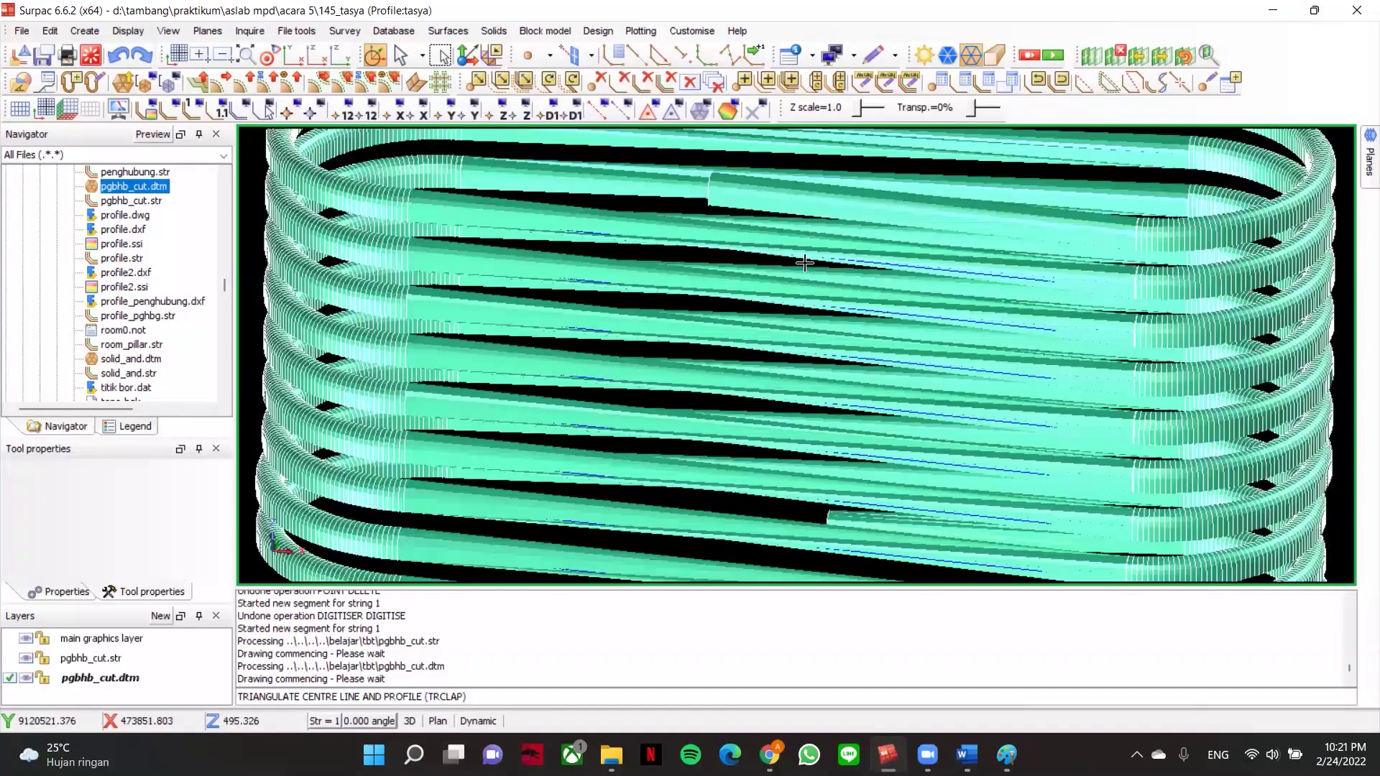
pyautogui.moveTo(767, 221); pyautogui.dragTo(698, 313)
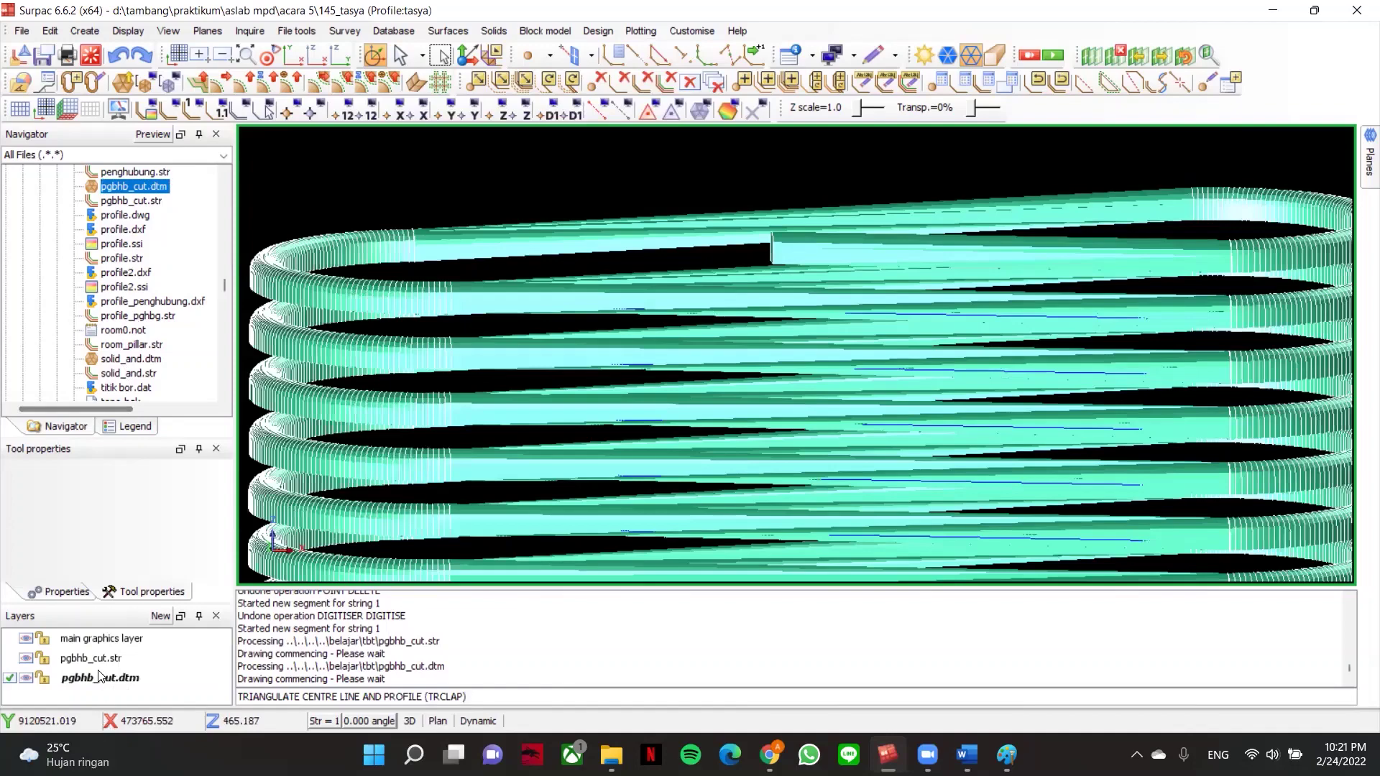
pyautogui.rightClick(93, 657)
pyautogui.click(144, 728)
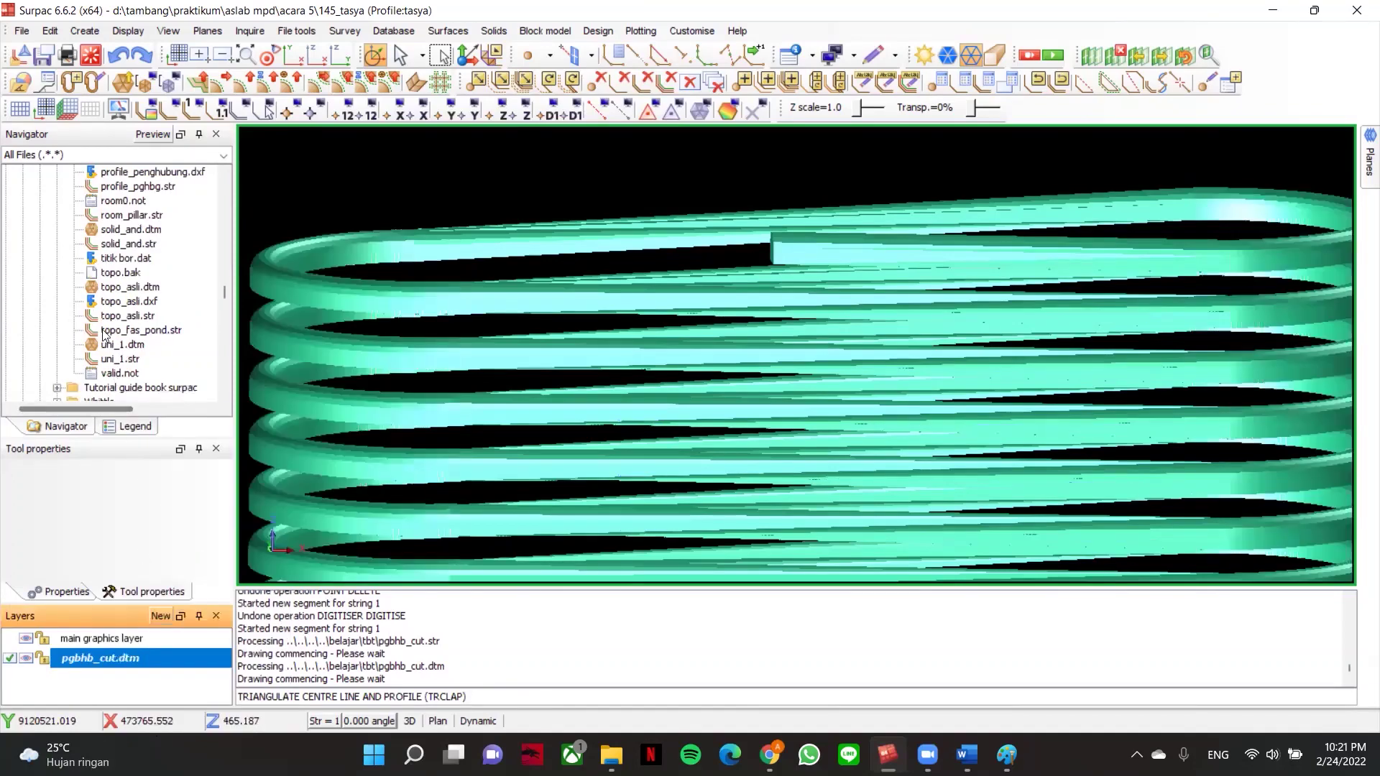
# - Load the topo_asli.dtm surface and examine where the ramp solid breaks through it
pyautogui.doubleClick(130, 286)
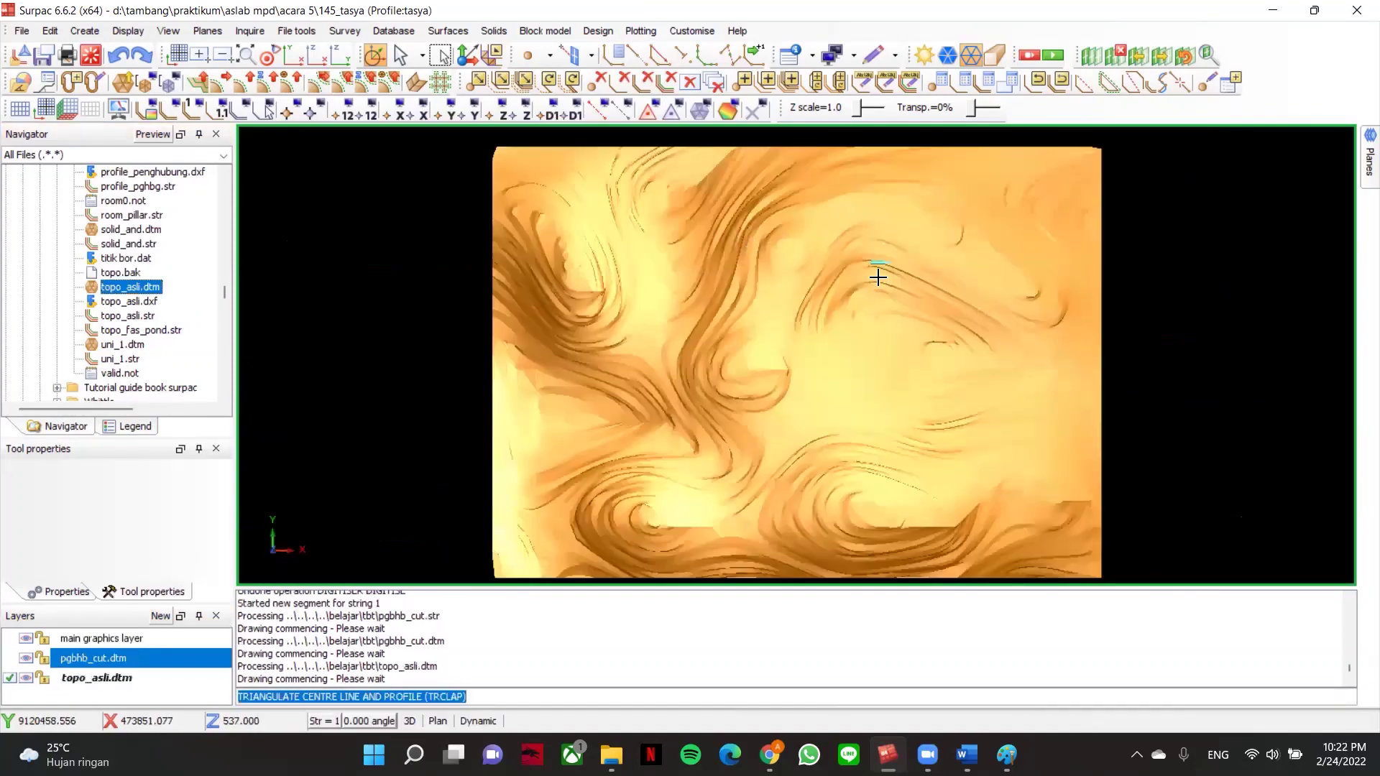
pyautogui.moveTo(878, 278); pyautogui.dragTo(865, 250)
pyautogui.scroll(10, 874, 324)
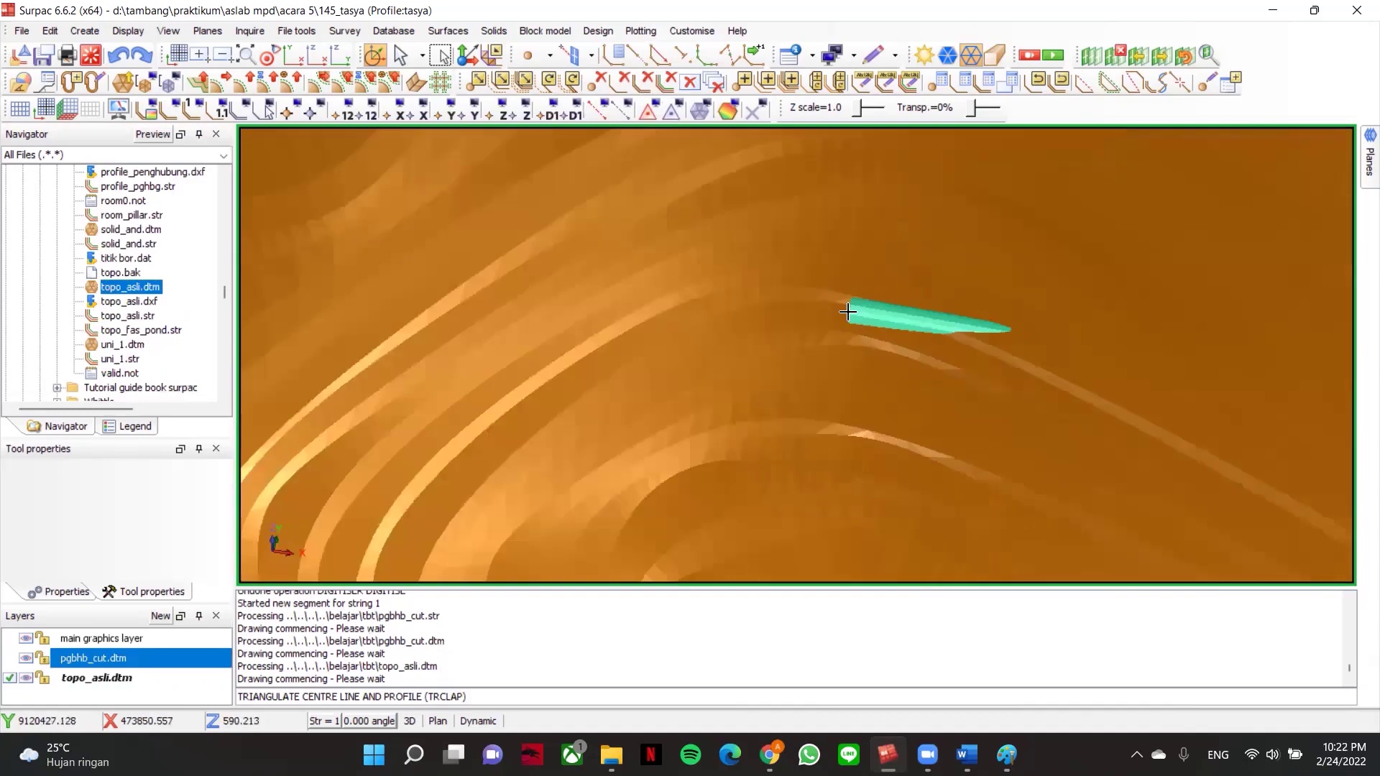
pyautogui.scroll(-1, 856, 303)
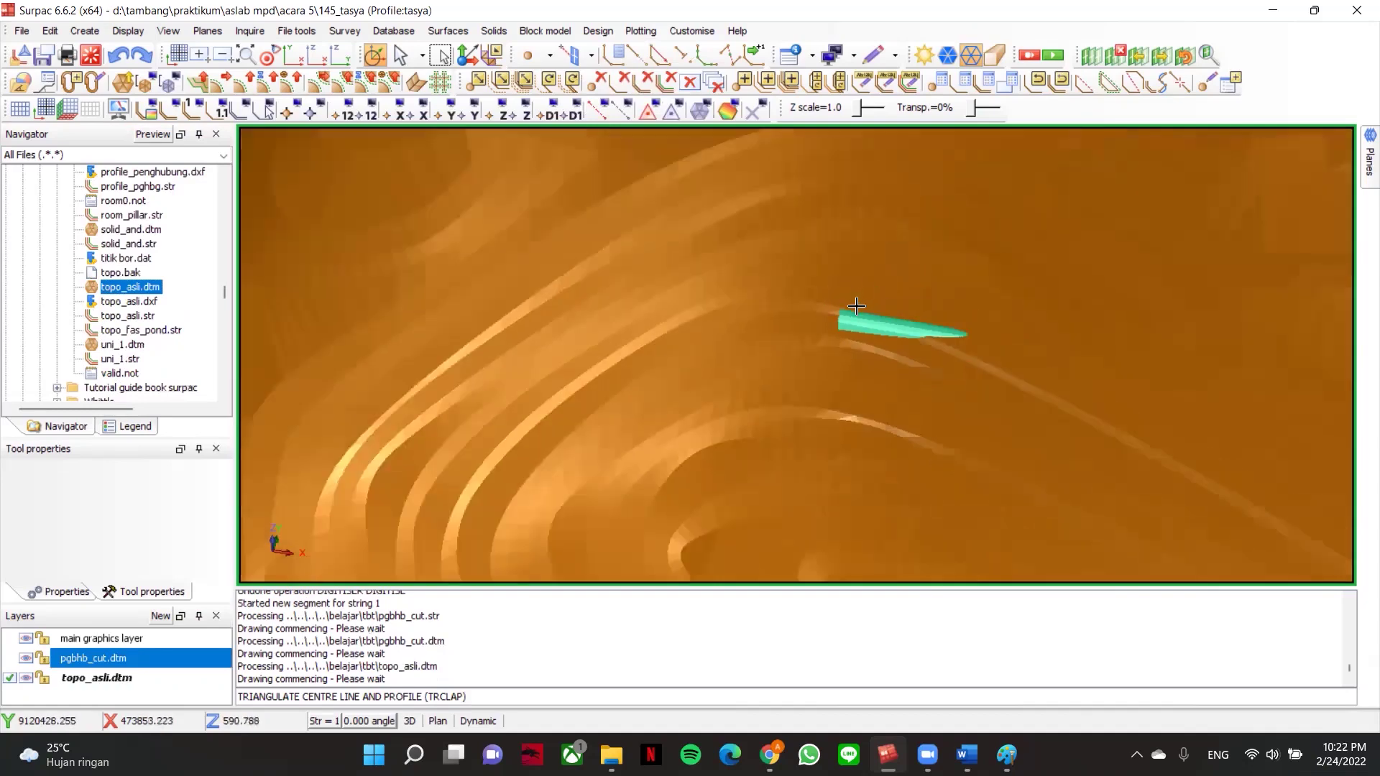
pyautogui.scroll(3, 819, 335)
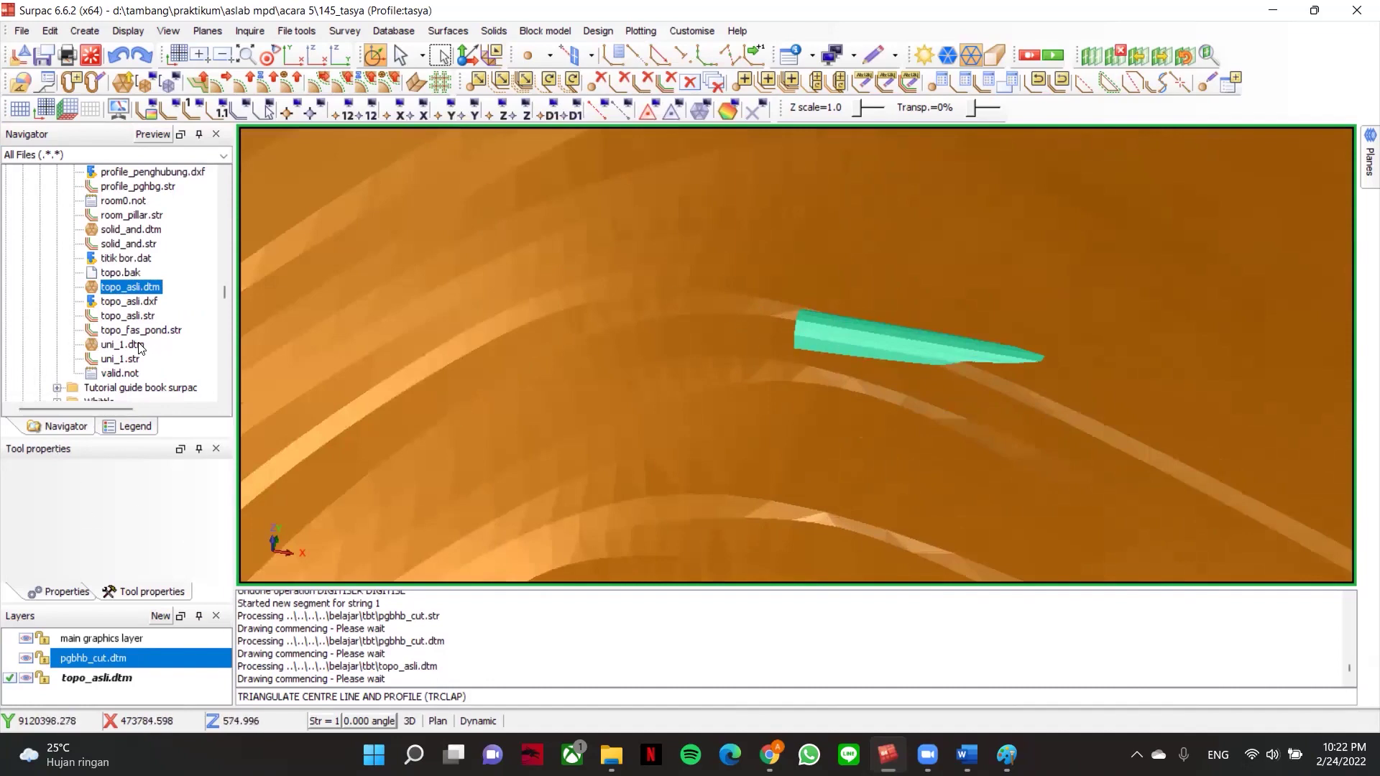
pyautogui.click(159, 616)
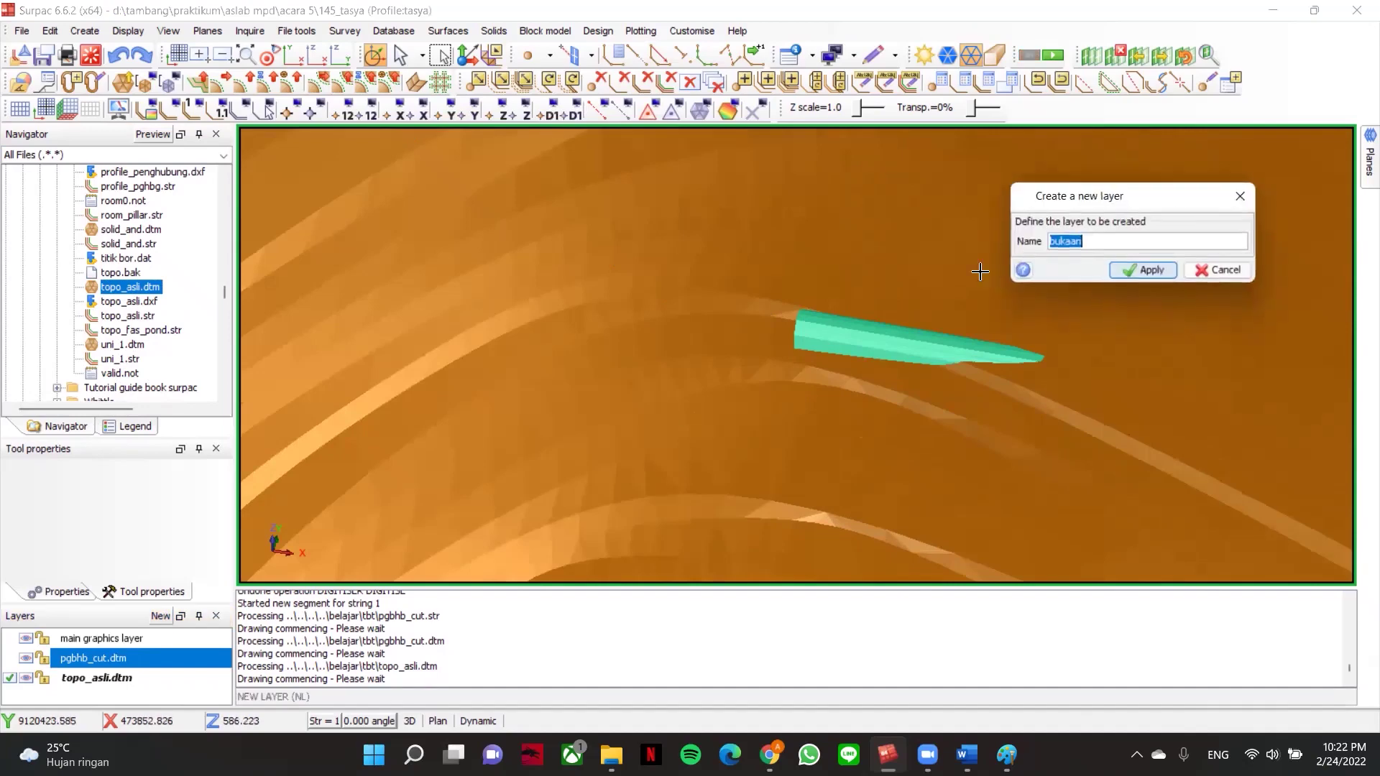
pyautogui.click(1152, 270)
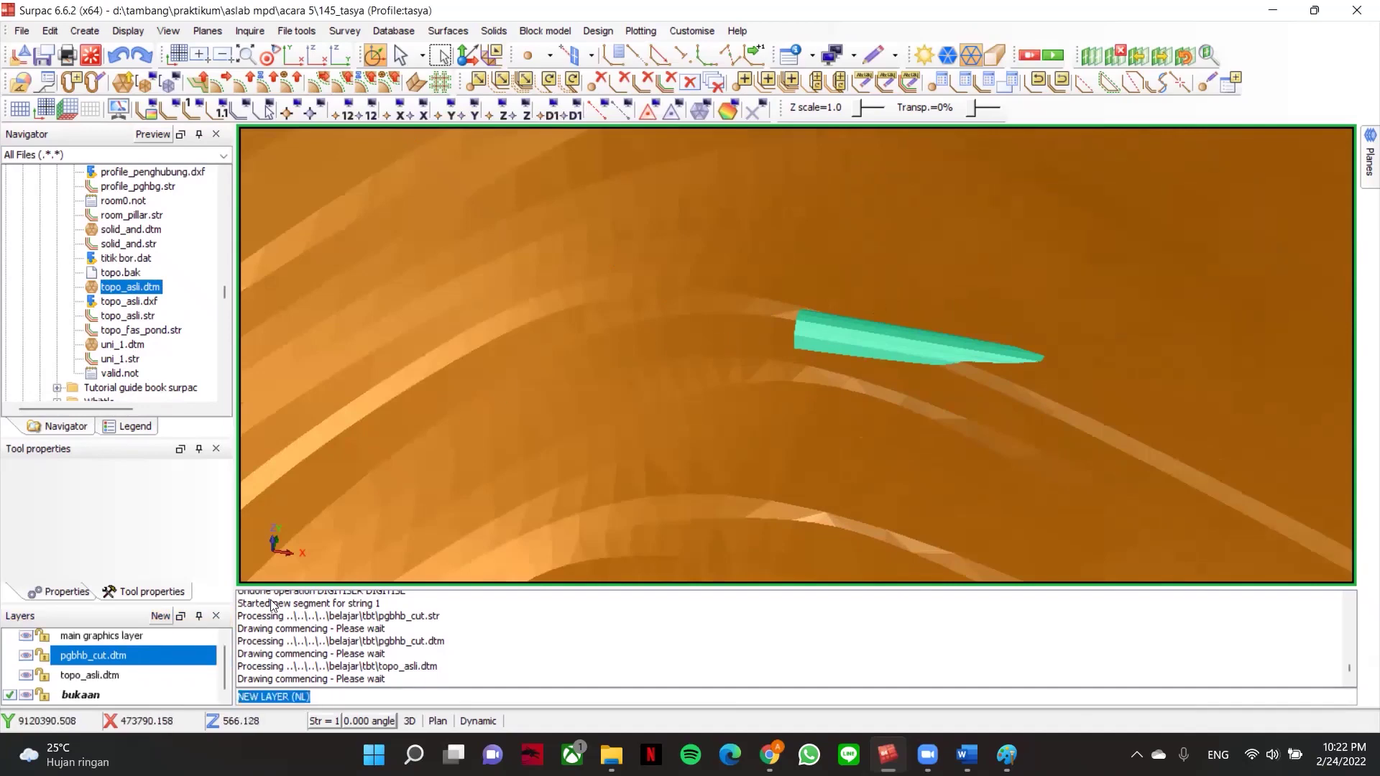
pyautogui.rightClick(84, 694)
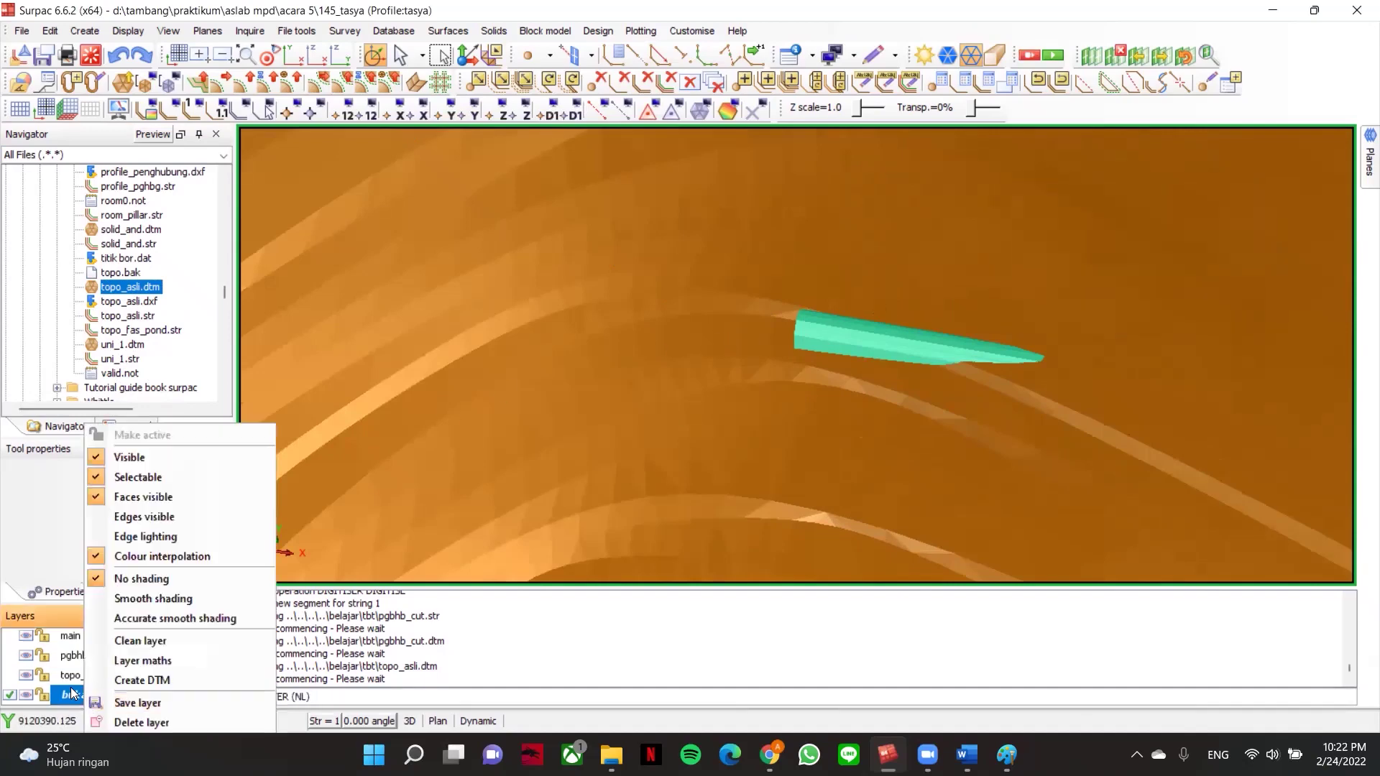
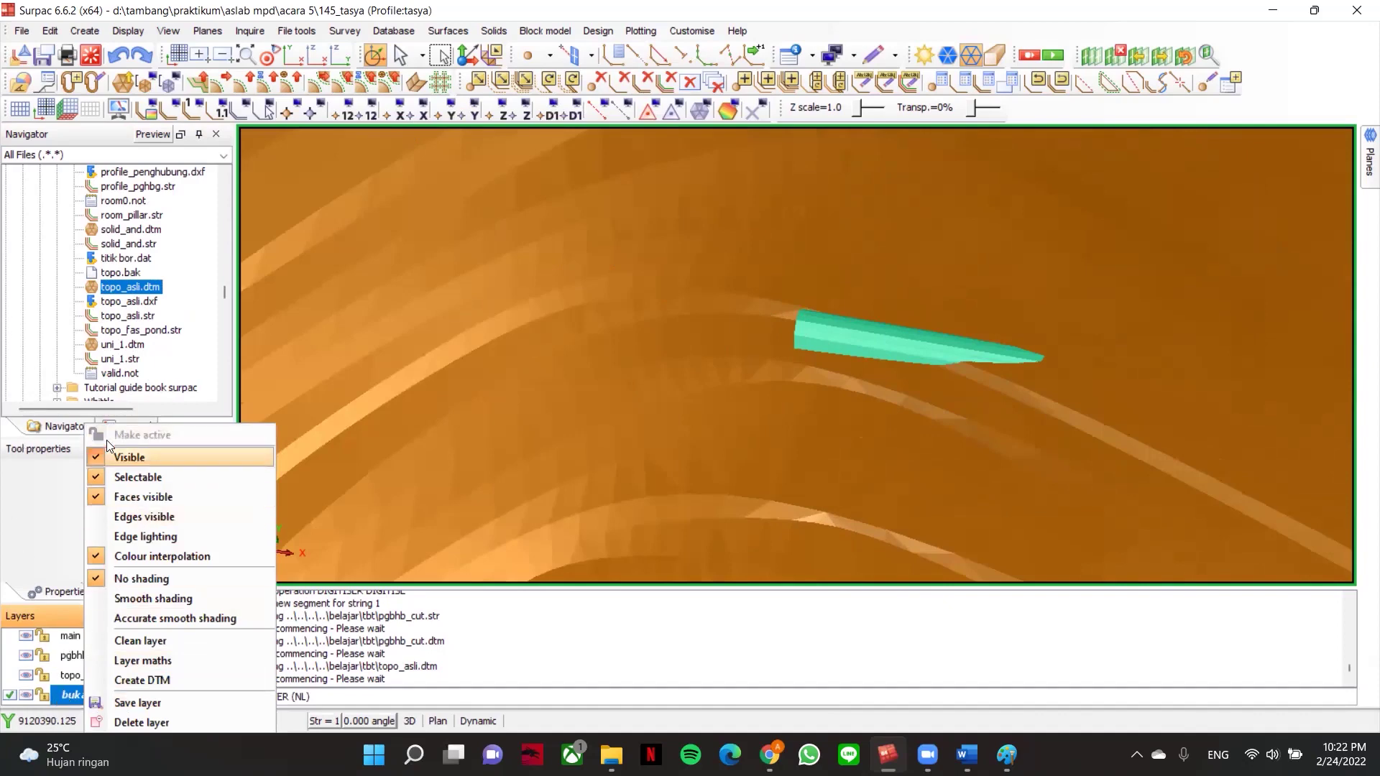
pyautogui.scroll(-3, 122, 313)
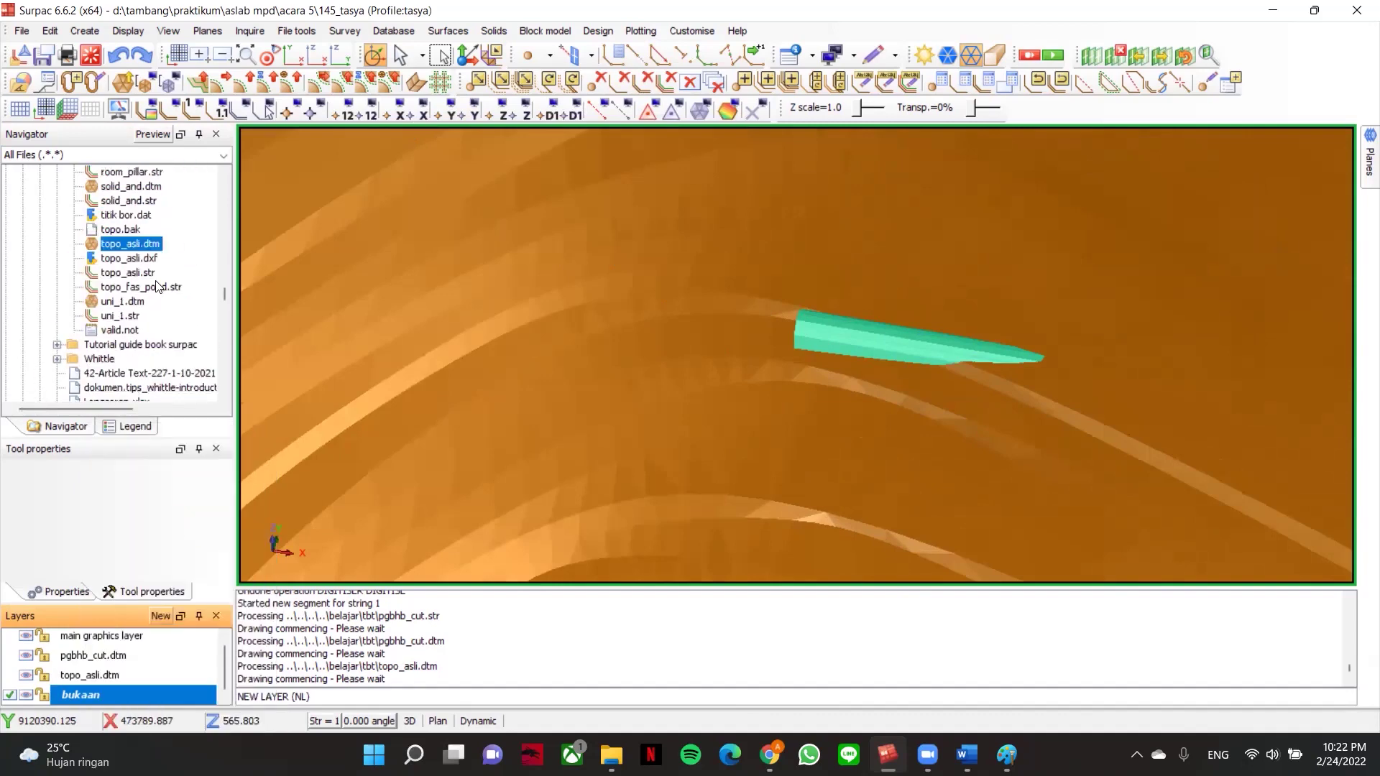
pyautogui.scroll(-3, 701, 320)
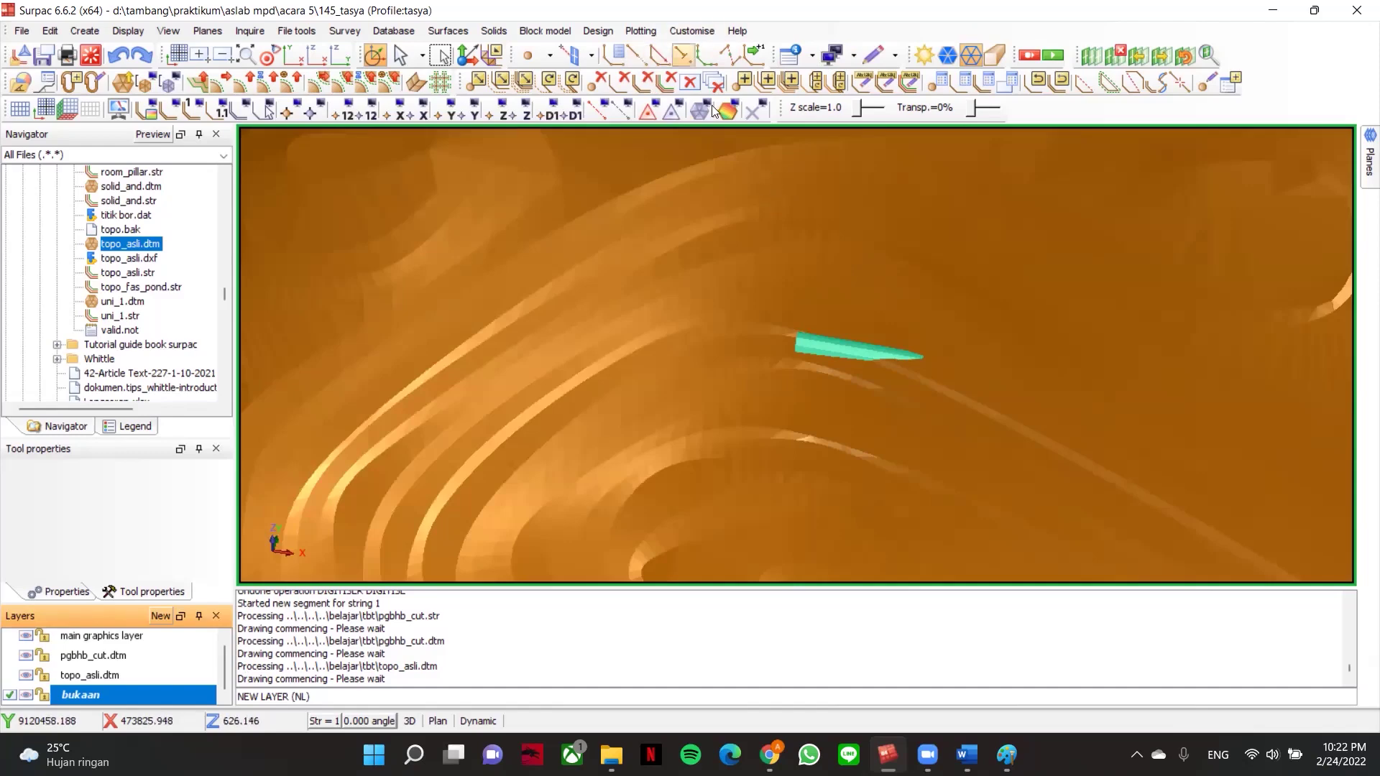
pyautogui.click(637, 55)
pyautogui.scroll(3, 807, 287)
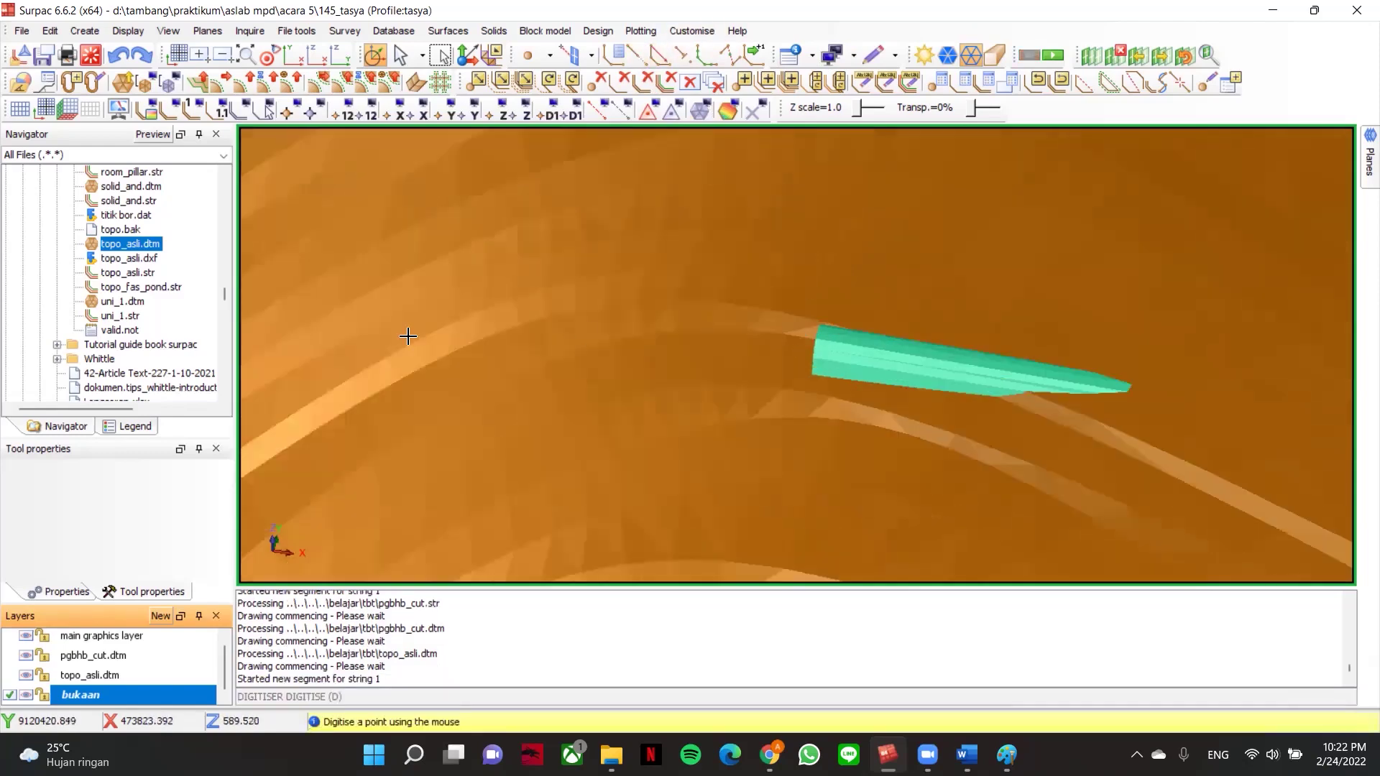
pyautogui.scroll(5, 164, 349)
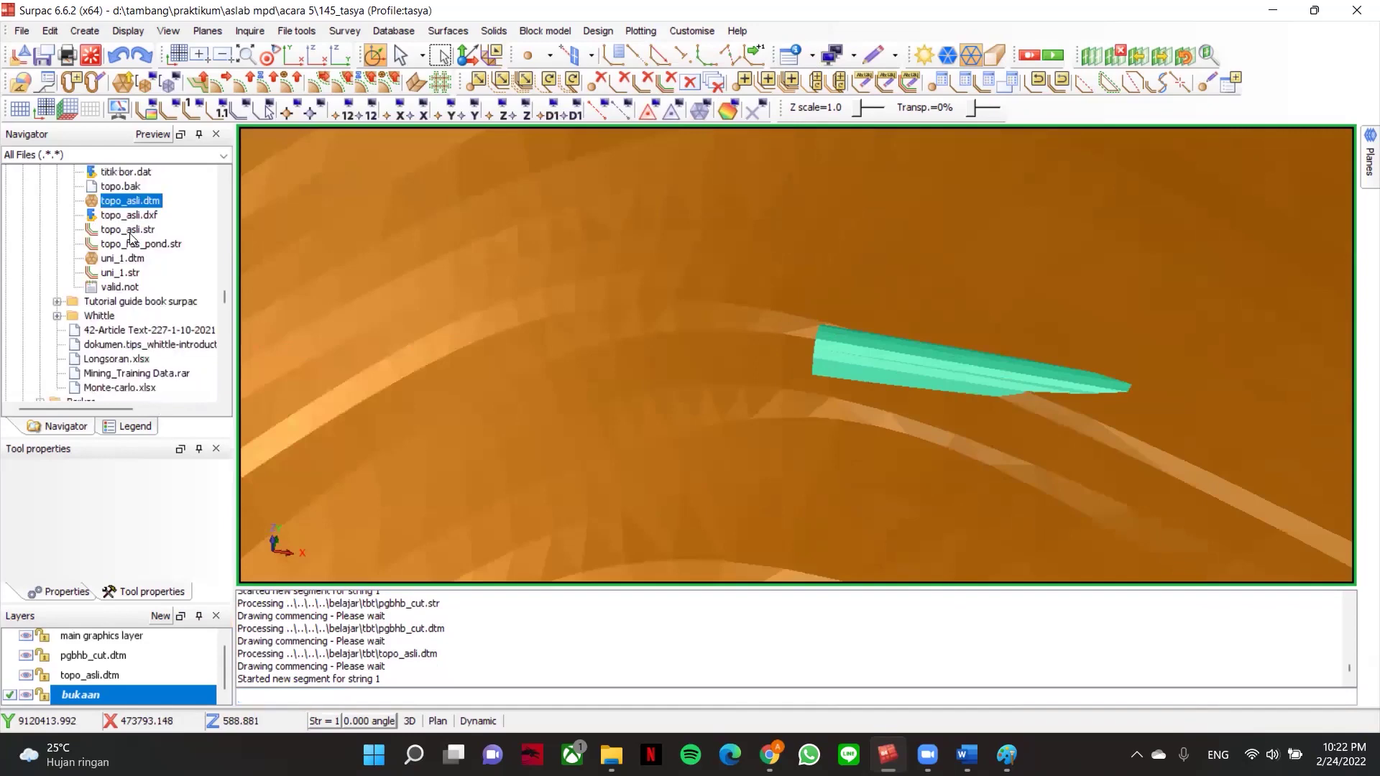
pyautogui.rightClick(140, 695)
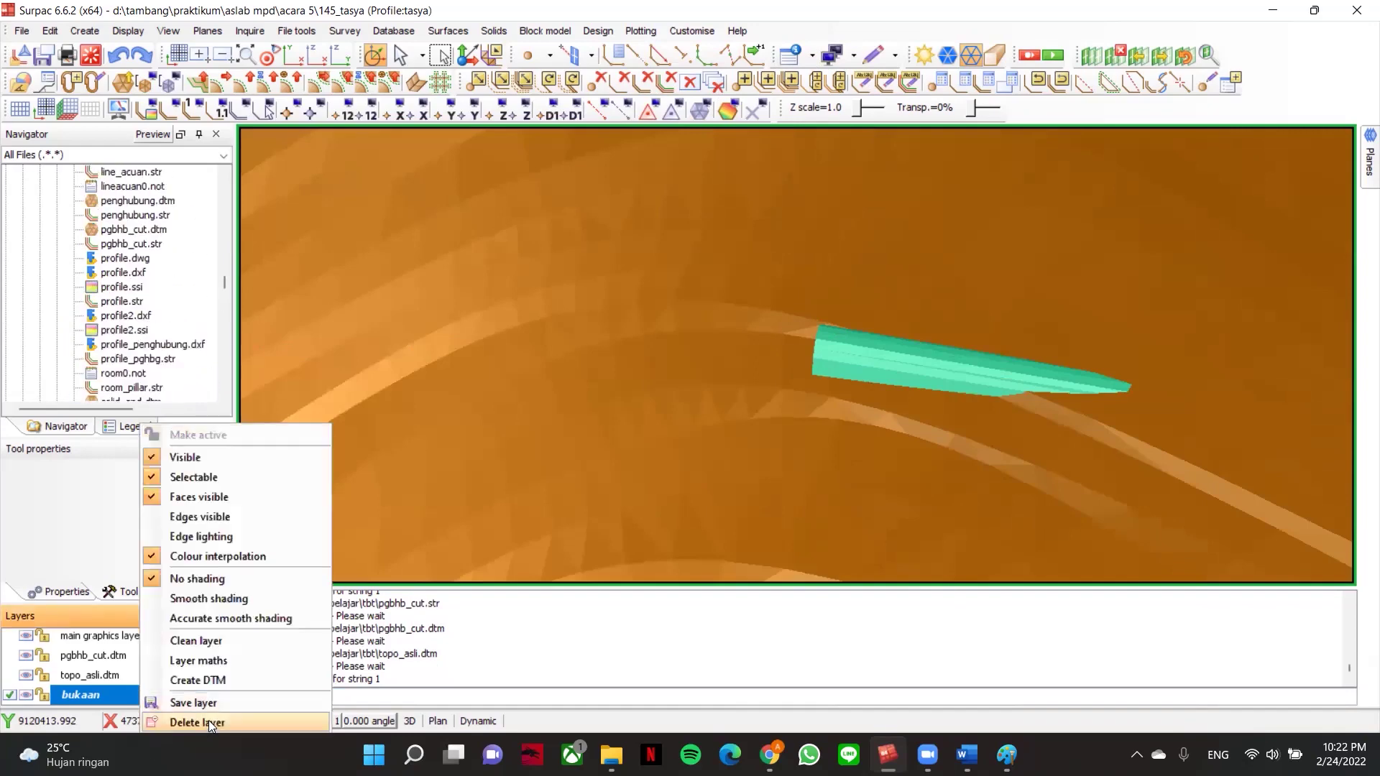
pyautogui.click(208, 720)
# - Load bukaan.str and examine its opening line and profiles against the ramp solid and the topography
pyautogui.scroll(4, 113, 388)
pyautogui.scroll(10, 133, 345)
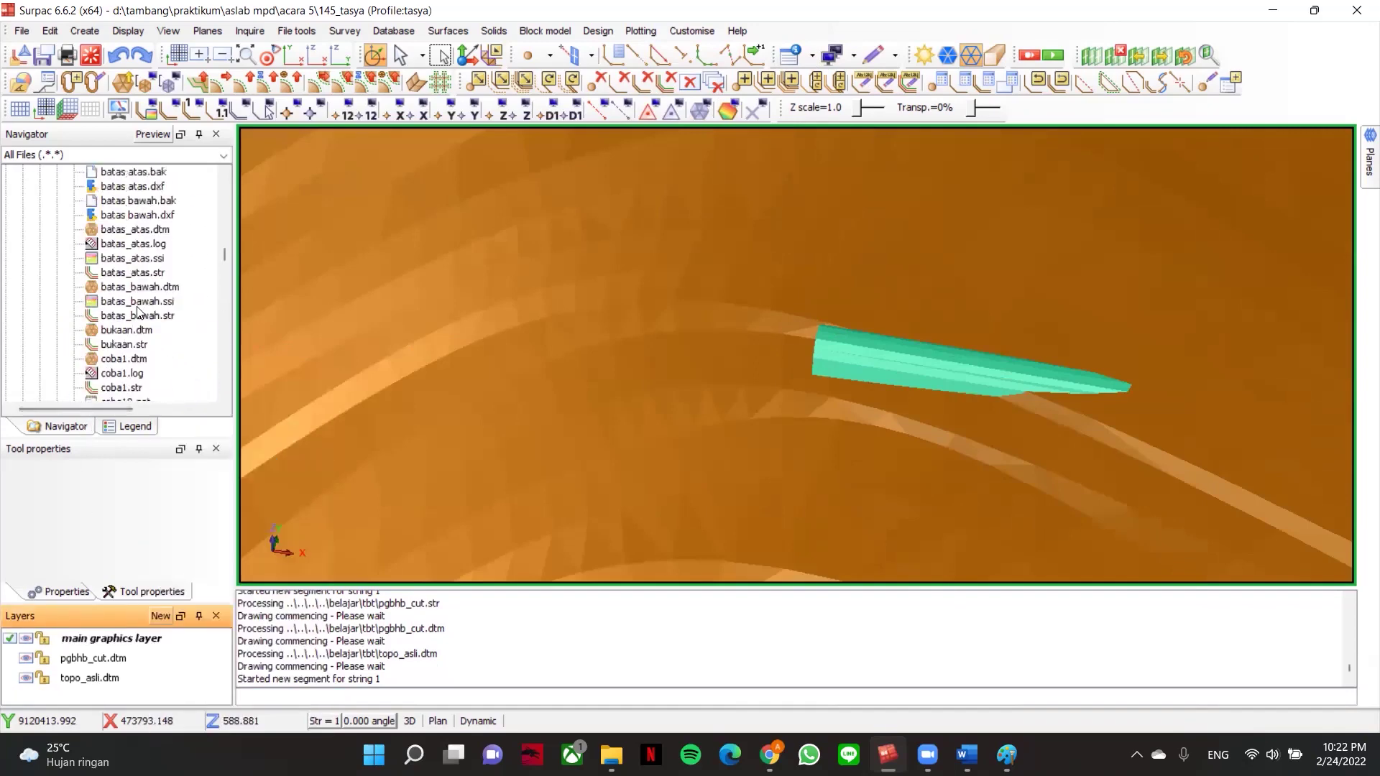
pyautogui.scroll(-3, 133, 270)
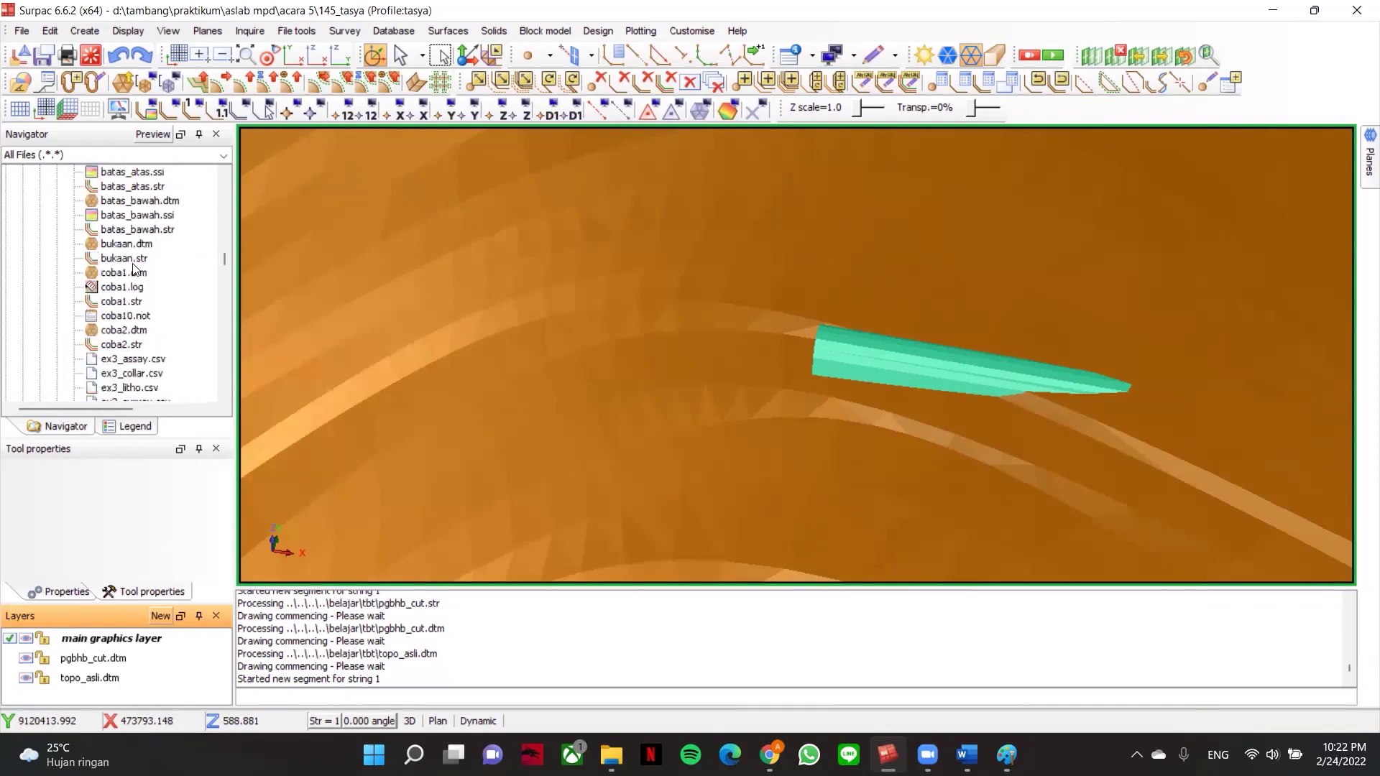
pyautogui.moveTo(127, 258); pyautogui.dragTo(764, 311)
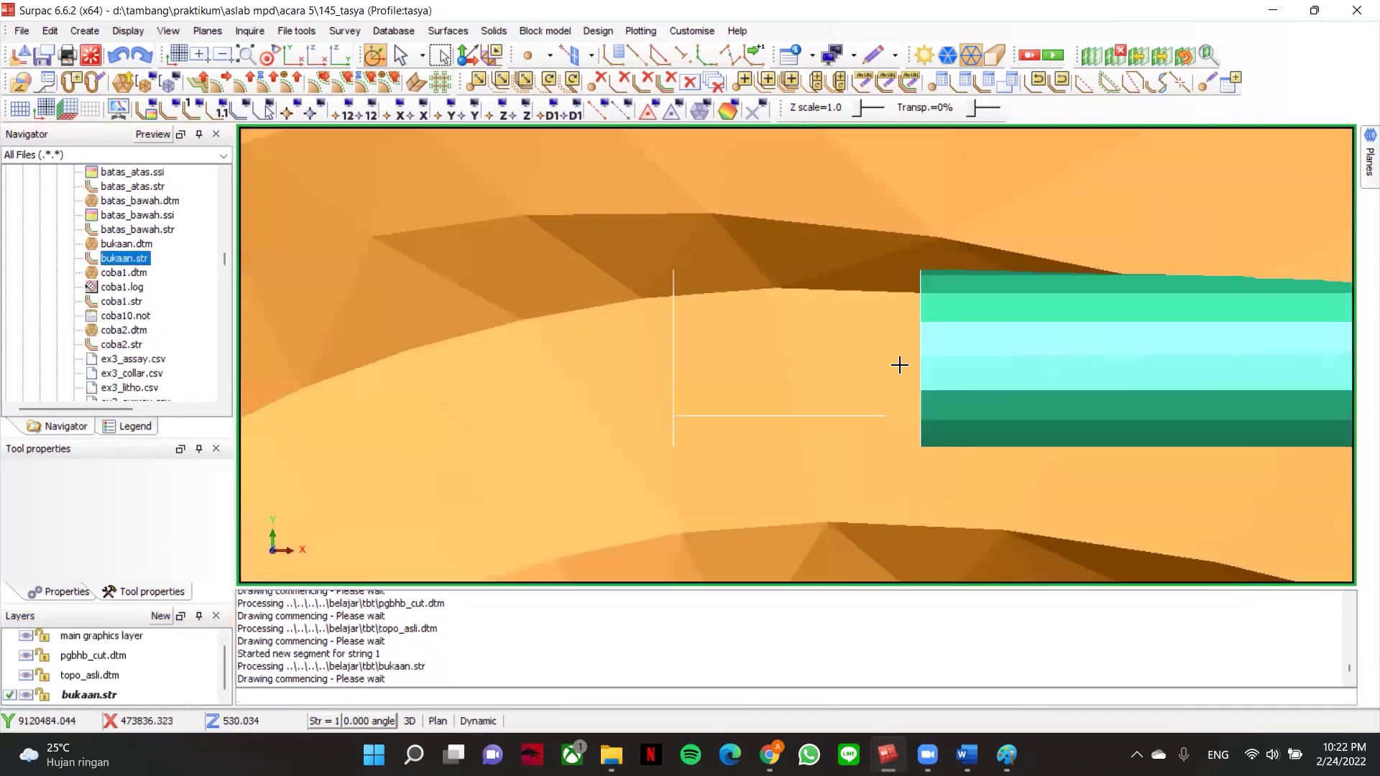
pyautogui.scroll(5, 904, 387)
pyautogui.scroll(-6, 992, 312)
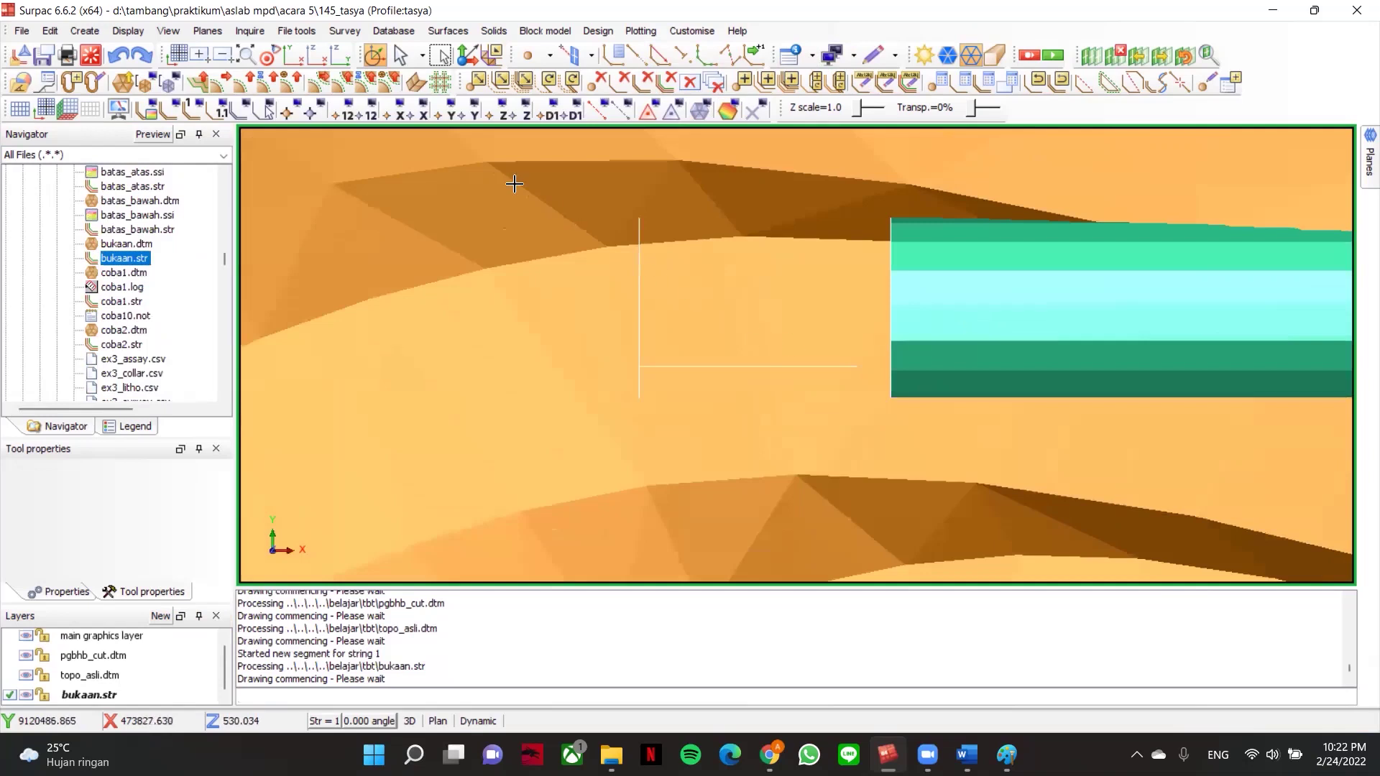
pyautogui.moveTo(813, 283); pyautogui.dragTo(853, 382)
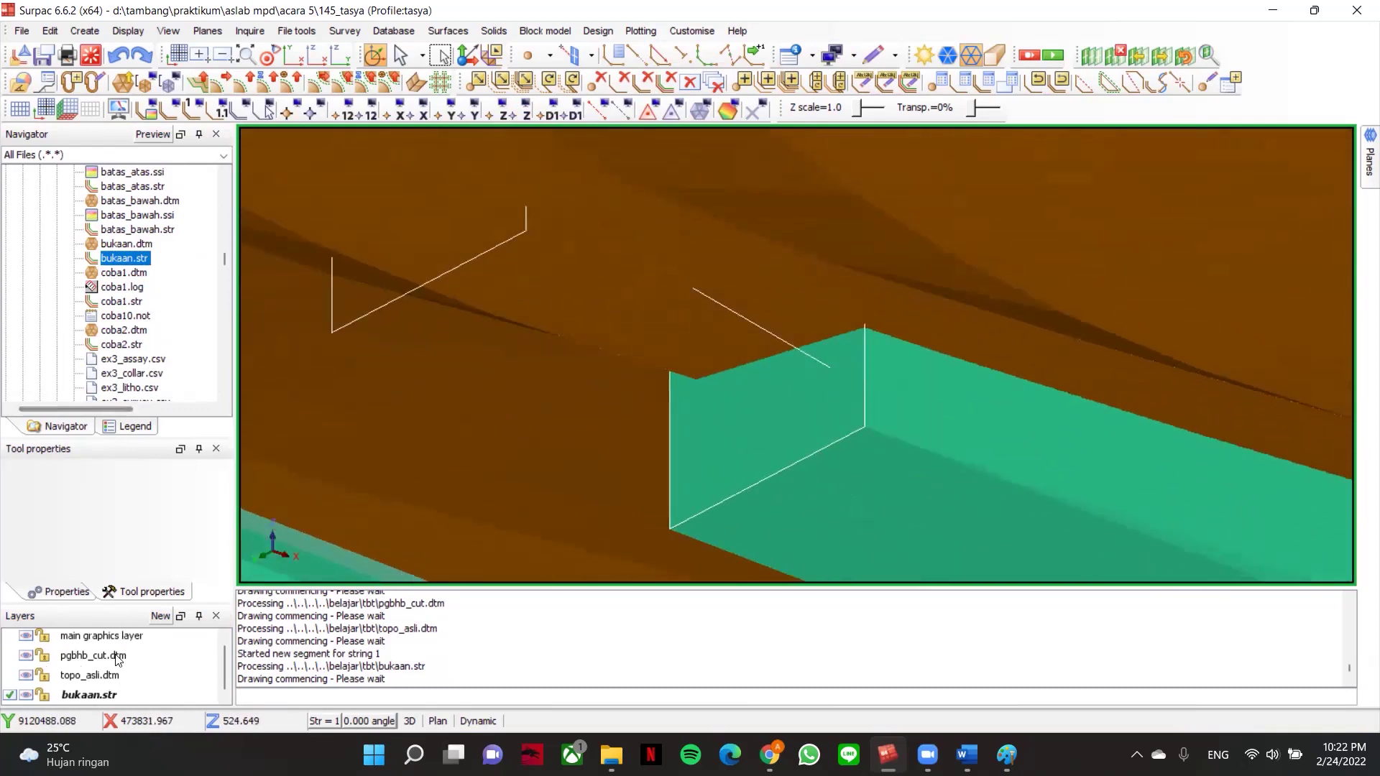
# - Remove the pgbhb_cut.dtm solid layer and load the ramp string file pgbhb_cut.str in its place
pyautogui.rightClick(50, 660)
pyautogui.click(158, 457)
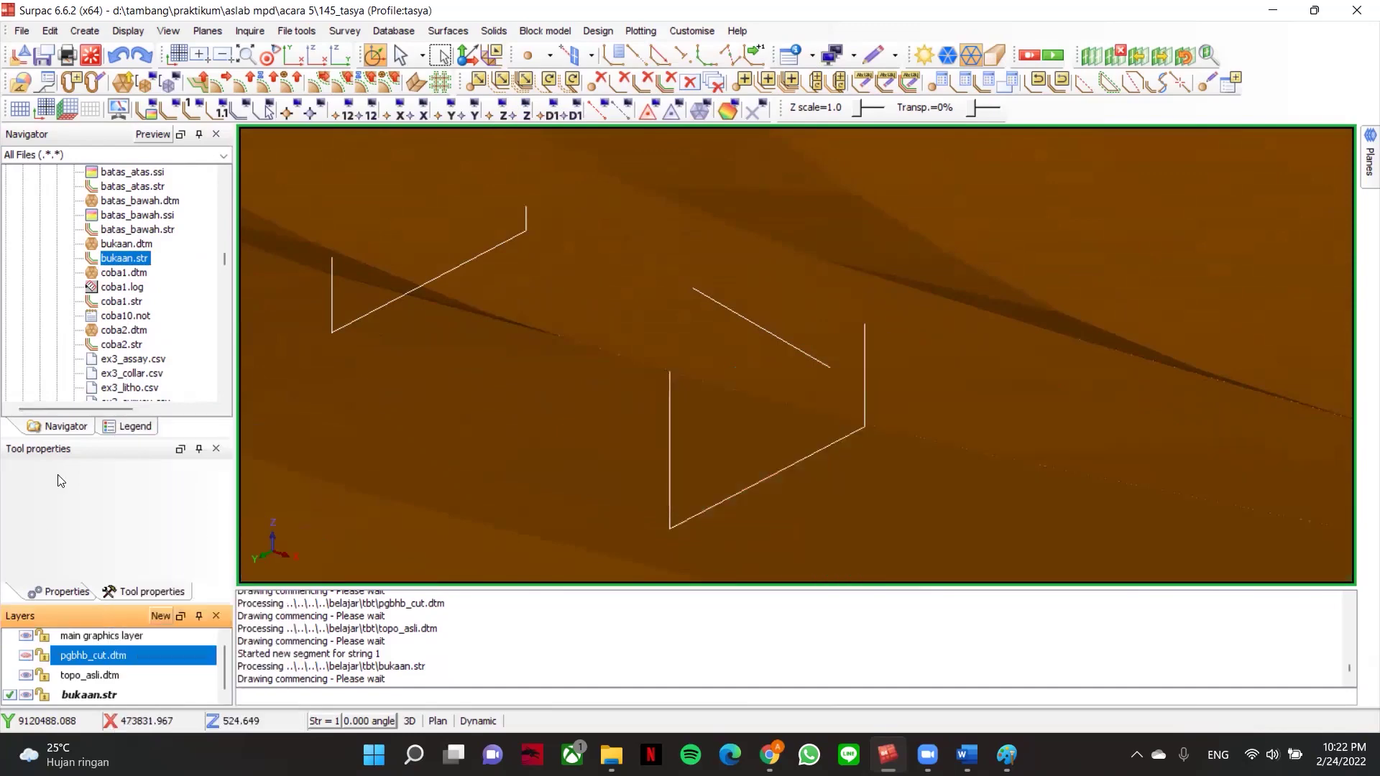
pyautogui.scroll(-2, 138, 327)
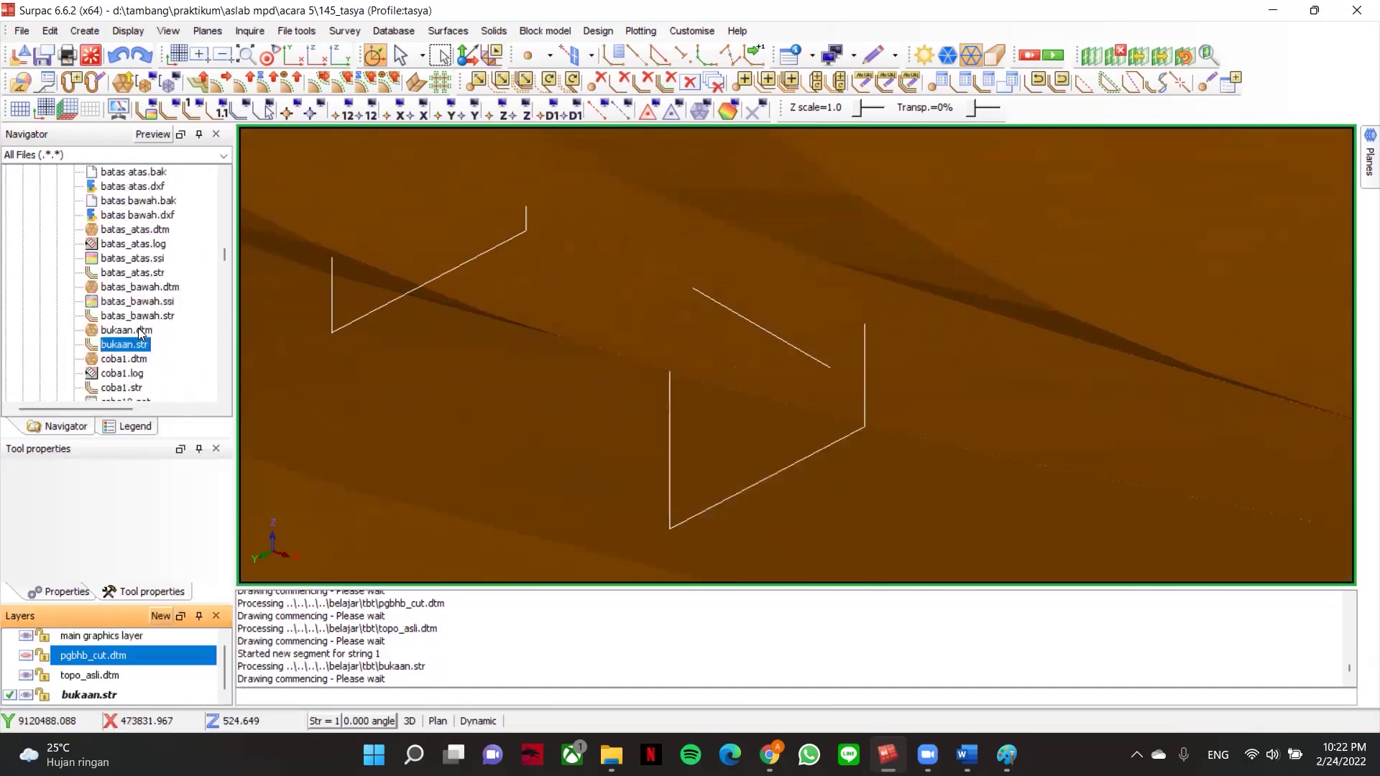
pyautogui.scroll(-5, 141, 330)
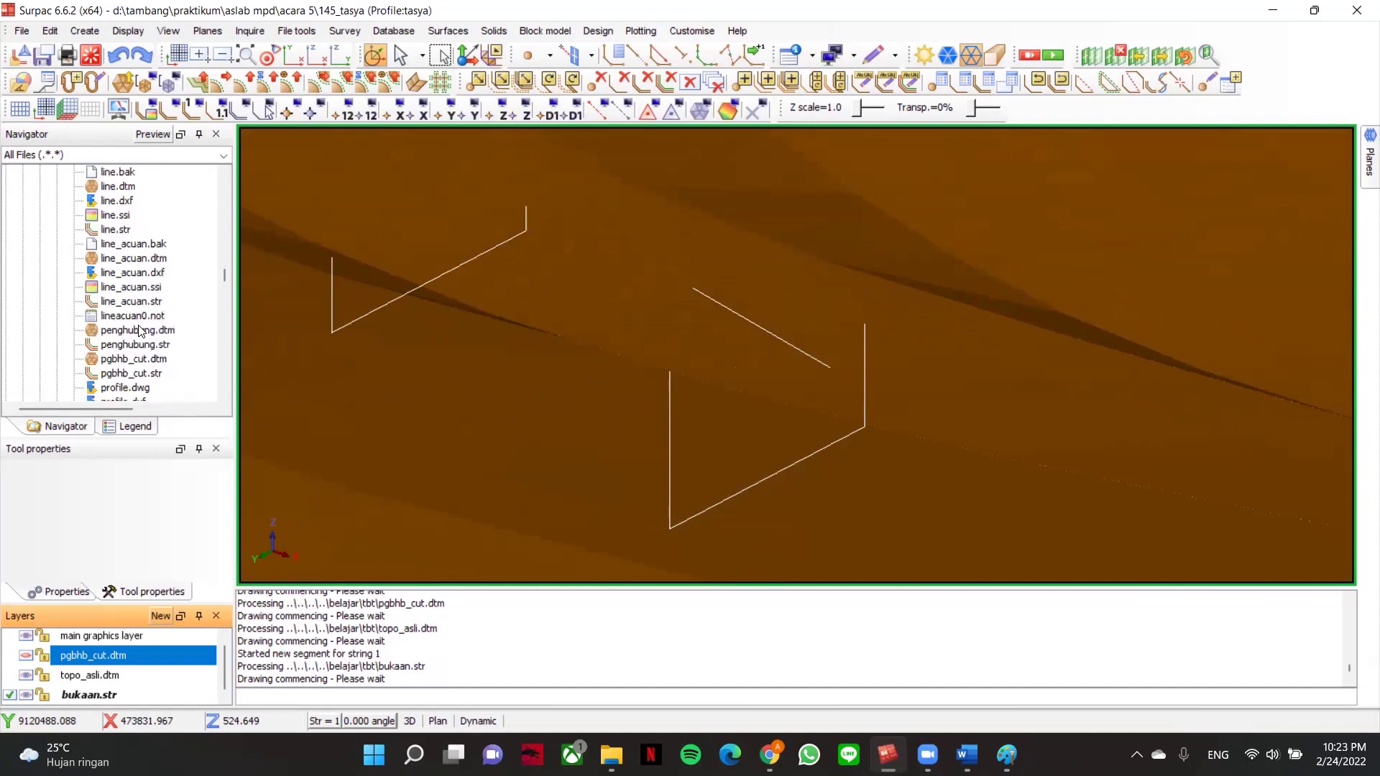
pyautogui.moveTo(146, 367); pyautogui.dragTo(767, 373)
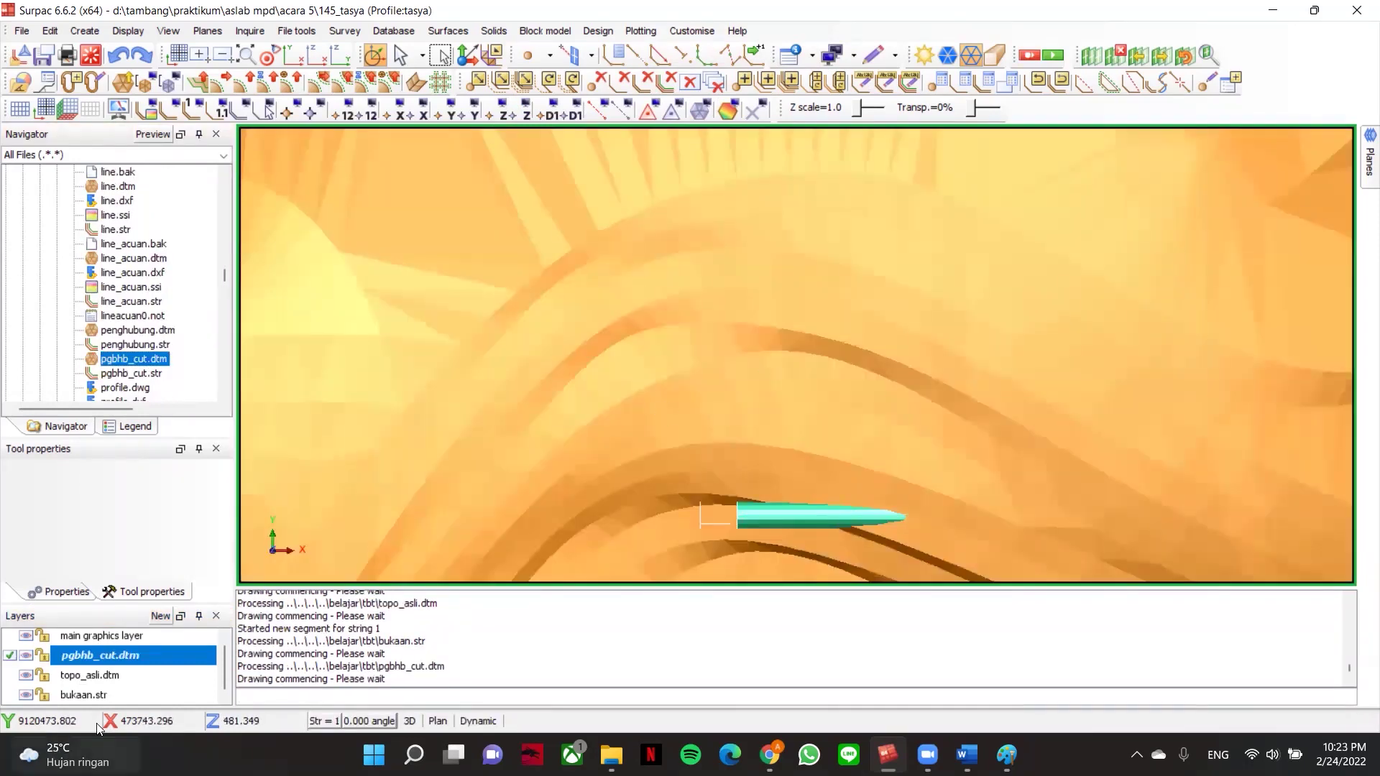
pyautogui.rightClick(128, 656)
pyautogui.click(187, 721)
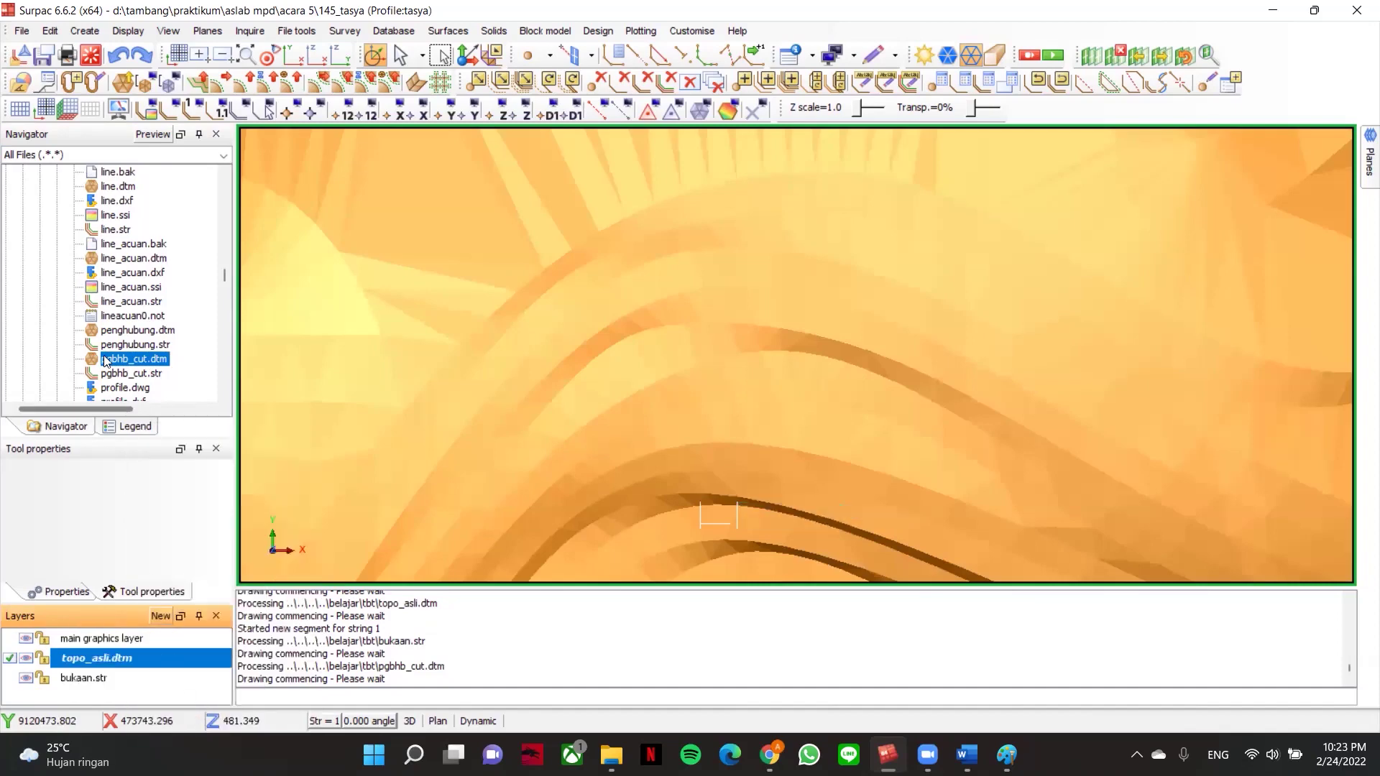
pyautogui.moveTo(132, 383); pyautogui.dragTo(695, 410)
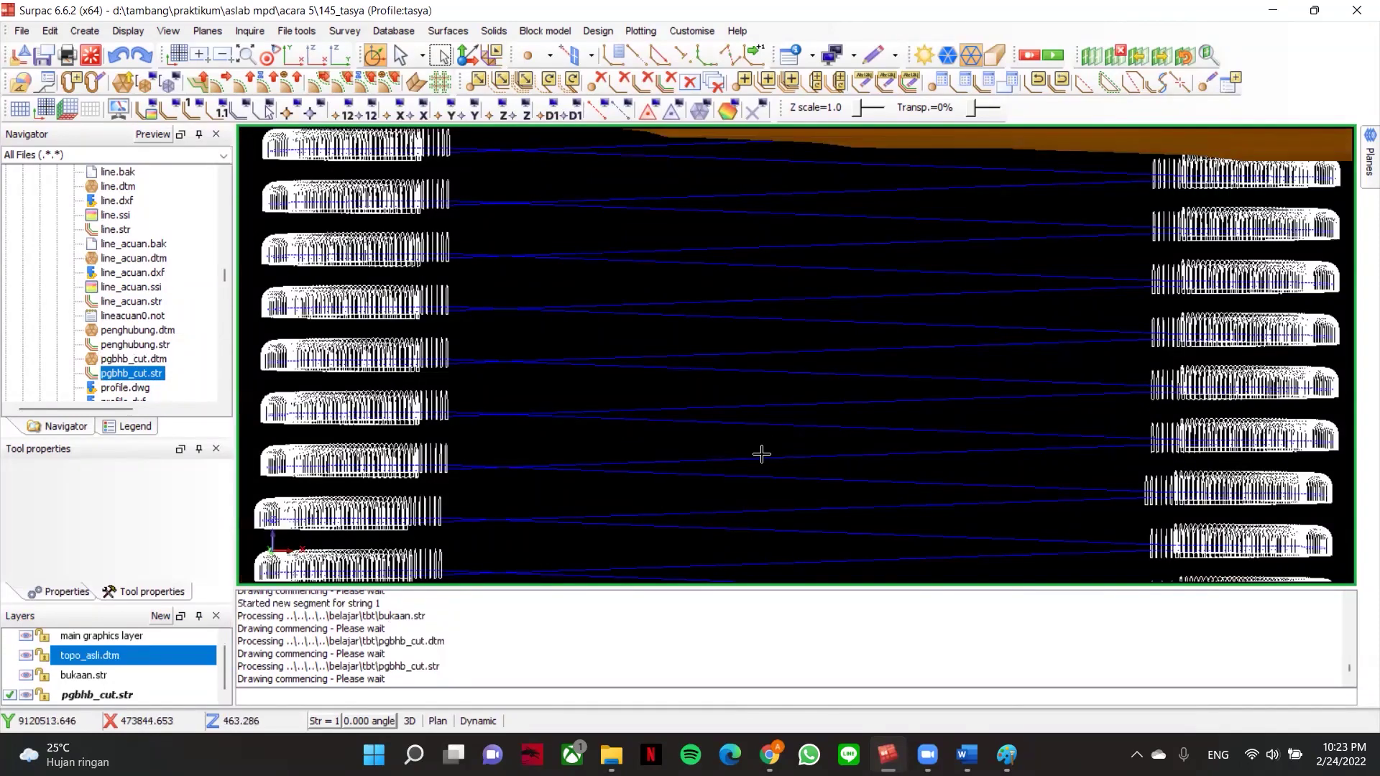
pyautogui.moveTo(762, 454); pyautogui.dragTo(743, 476)
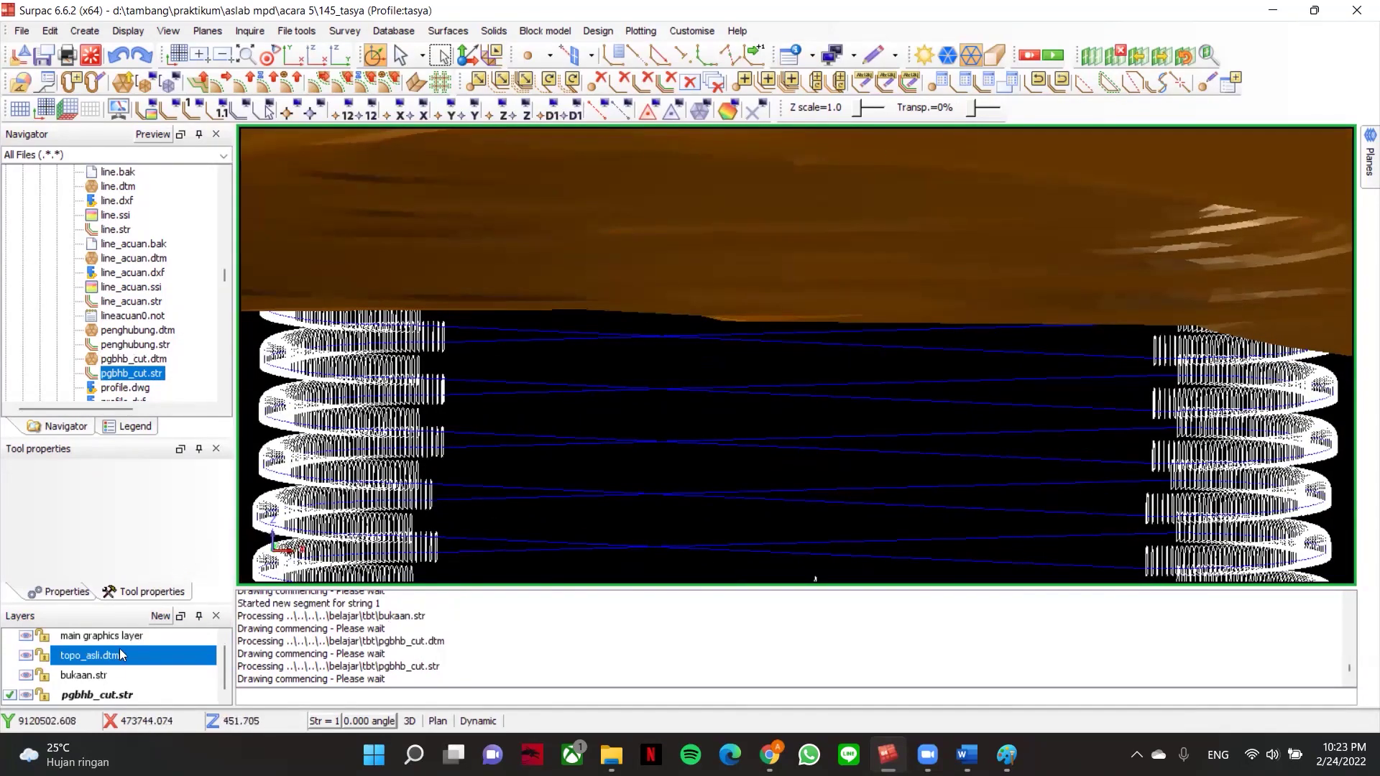
# - Make topo_asli.dtm the active layer and set its transparency to 60%
pyautogui.doubleClick(94, 655)
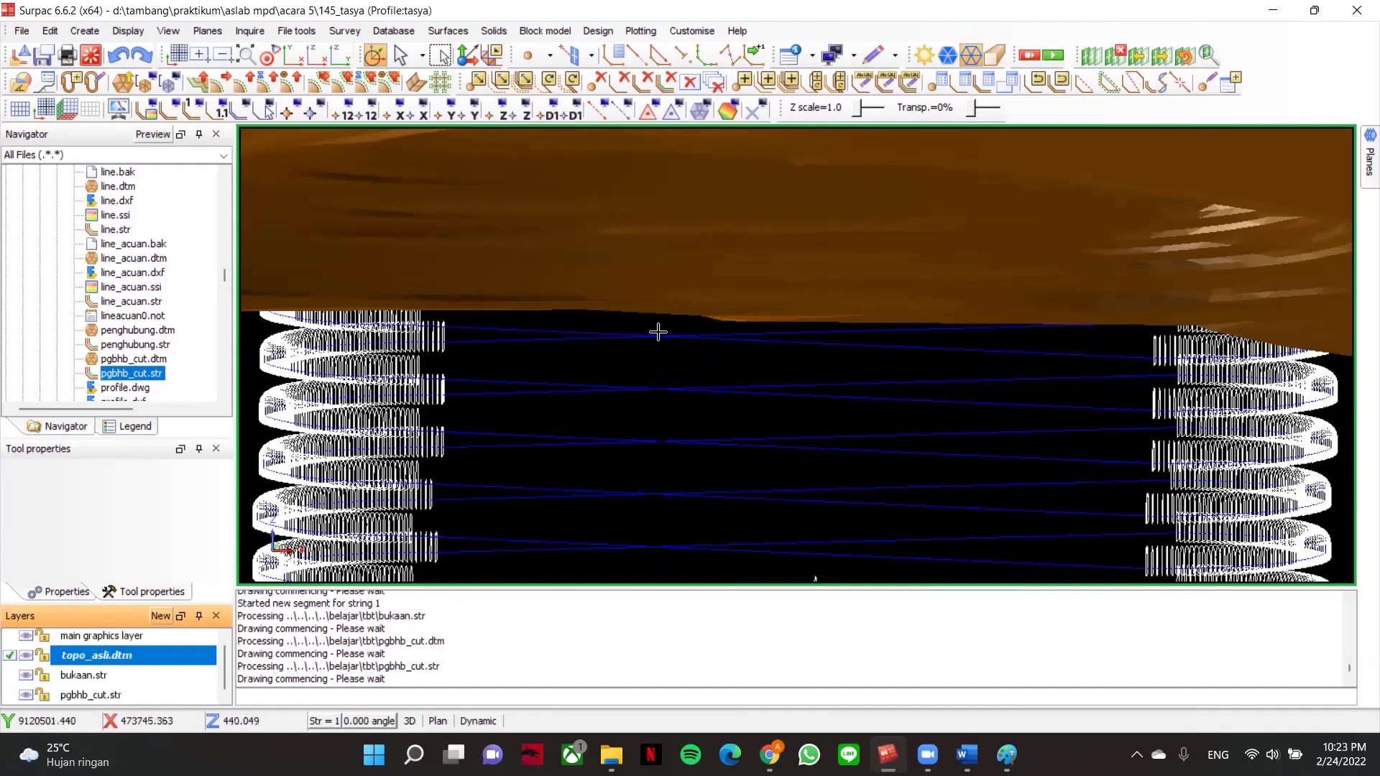
pyautogui.moveTo(976, 109); pyautogui.dragTo(995, 109)
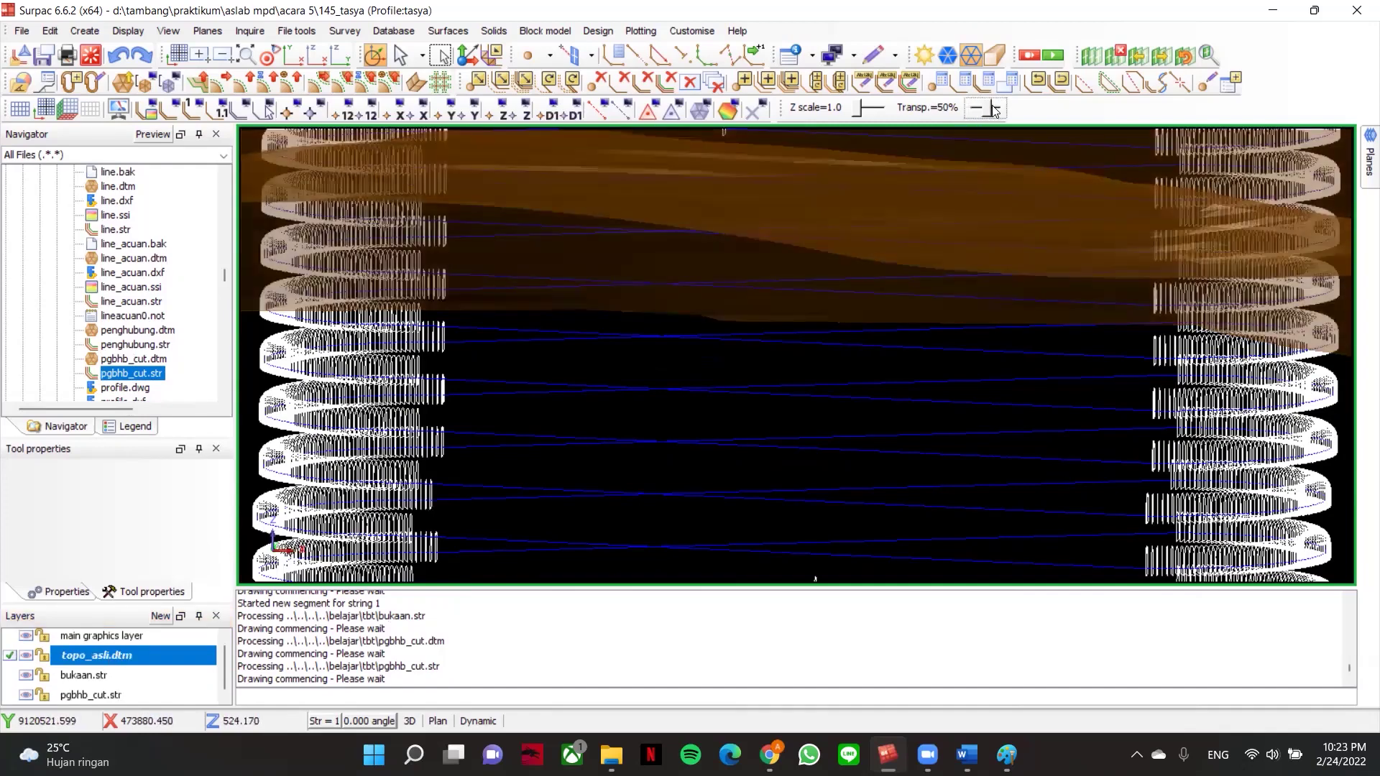
pyautogui.scroll(5, 719, 273)
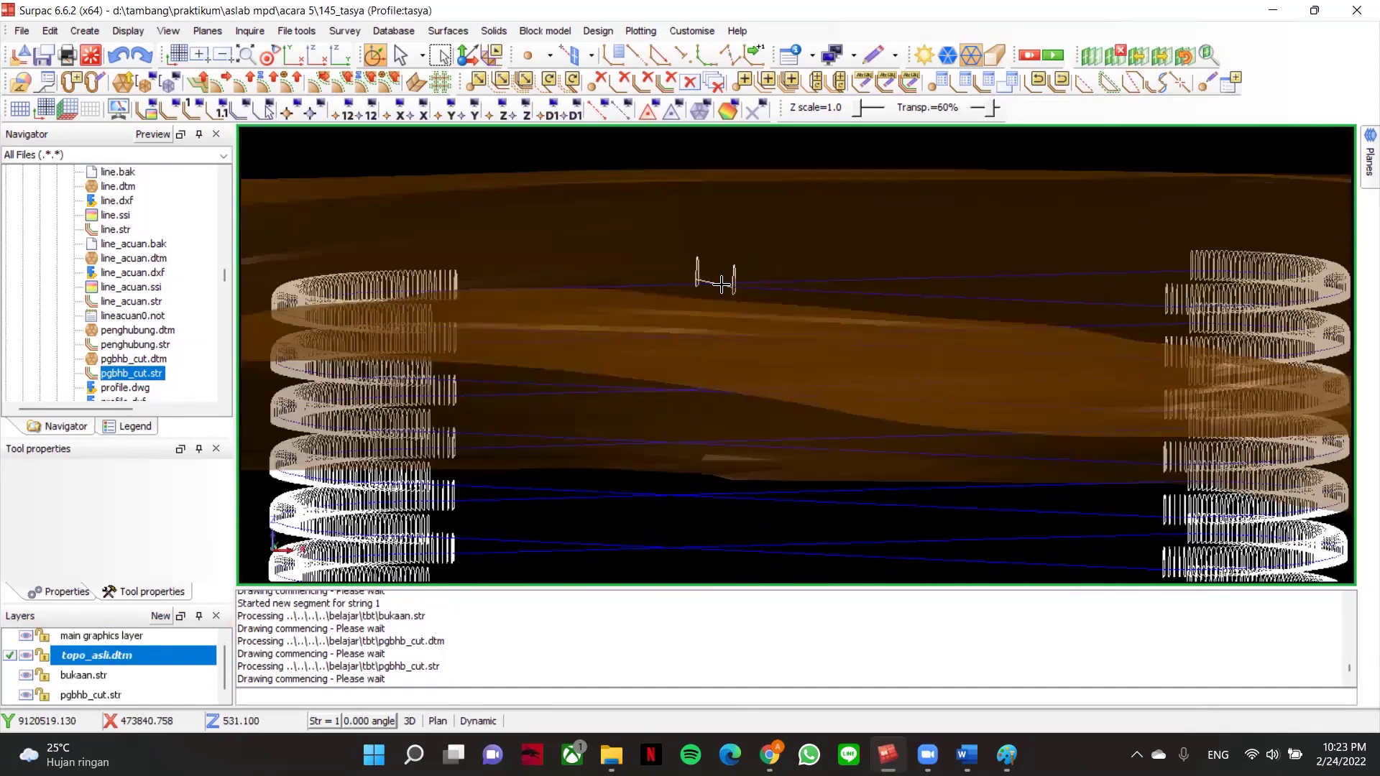
# - Examine the short opening line between the two upright profiles and how it joins the ramp centreline
pyautogui.scroll(5, 710, 303)
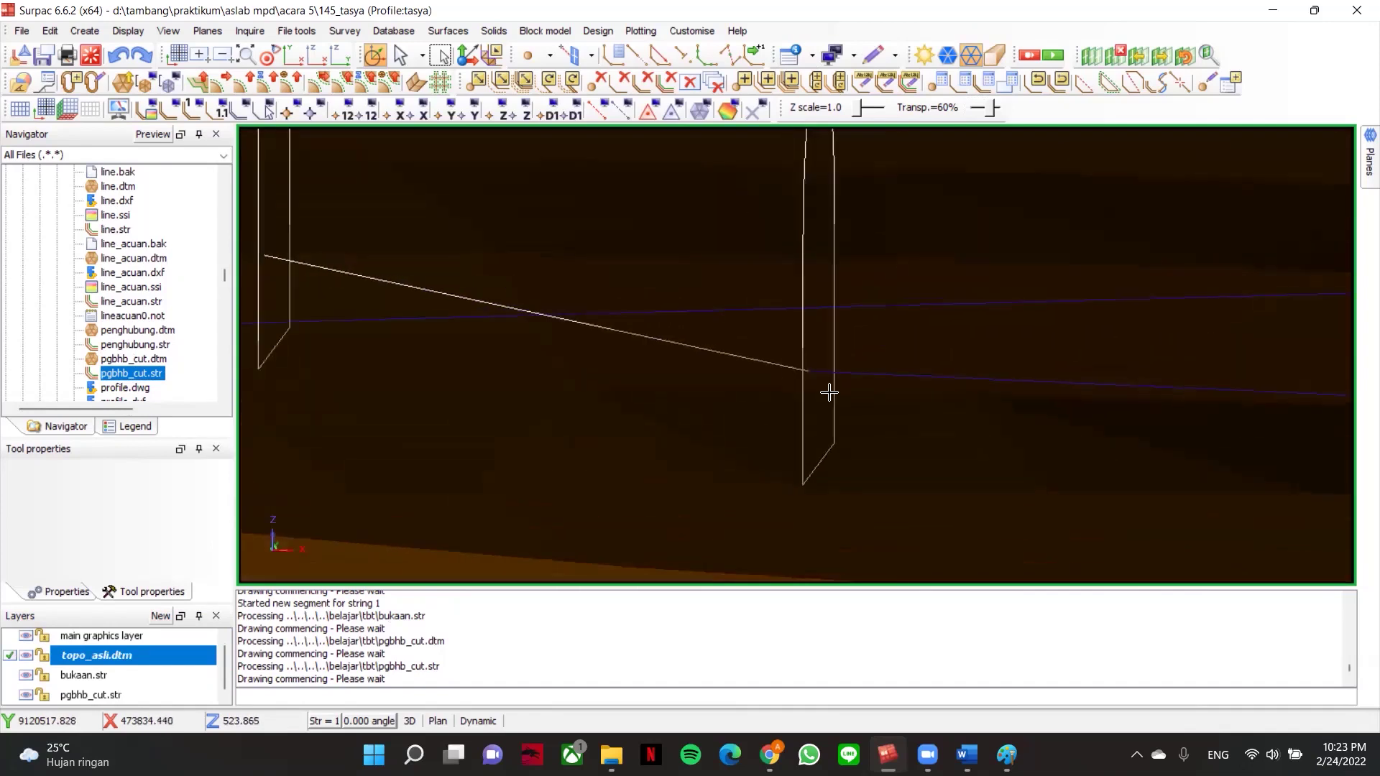
pyautogui.scroll(2, 822, 386)
pyautogui.scroll(-4, 814, 376)
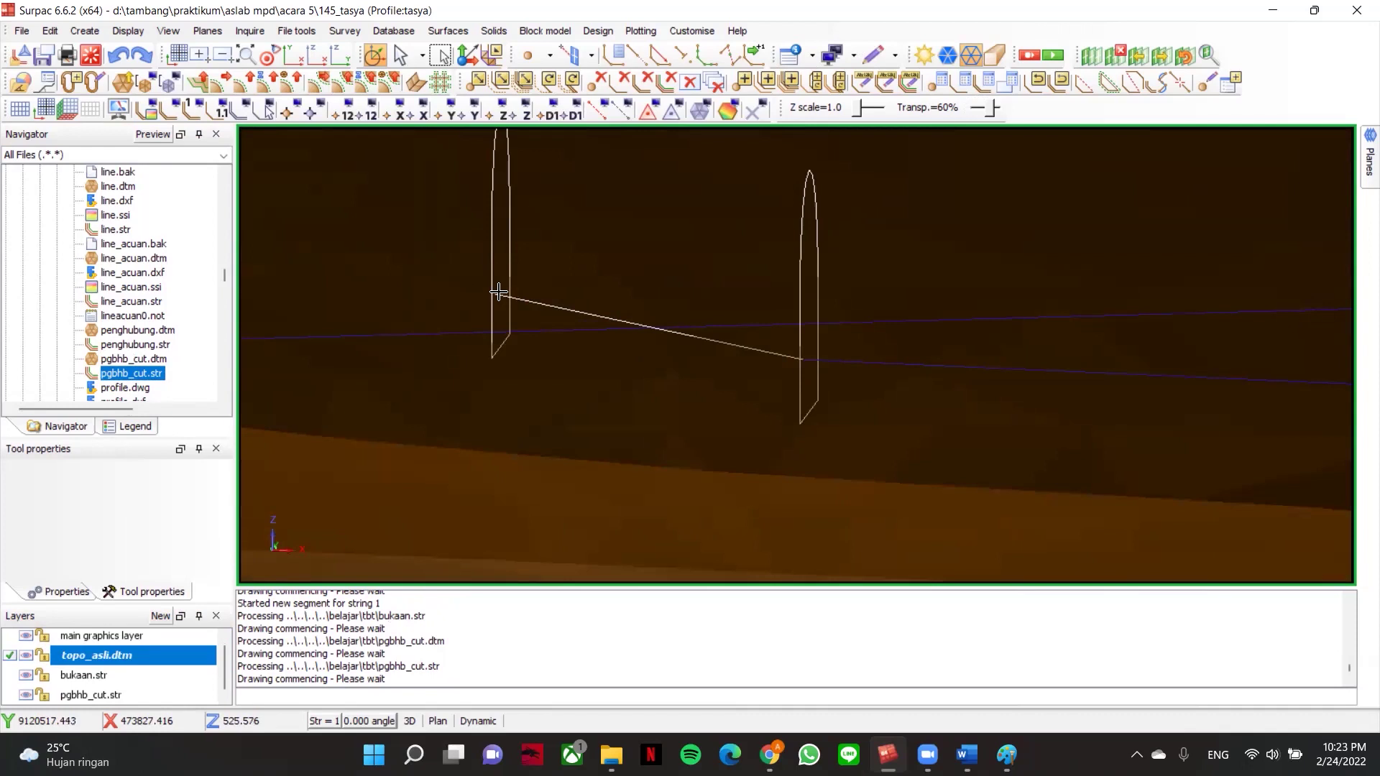
pyautogui.scroll(-3, 594, 265)
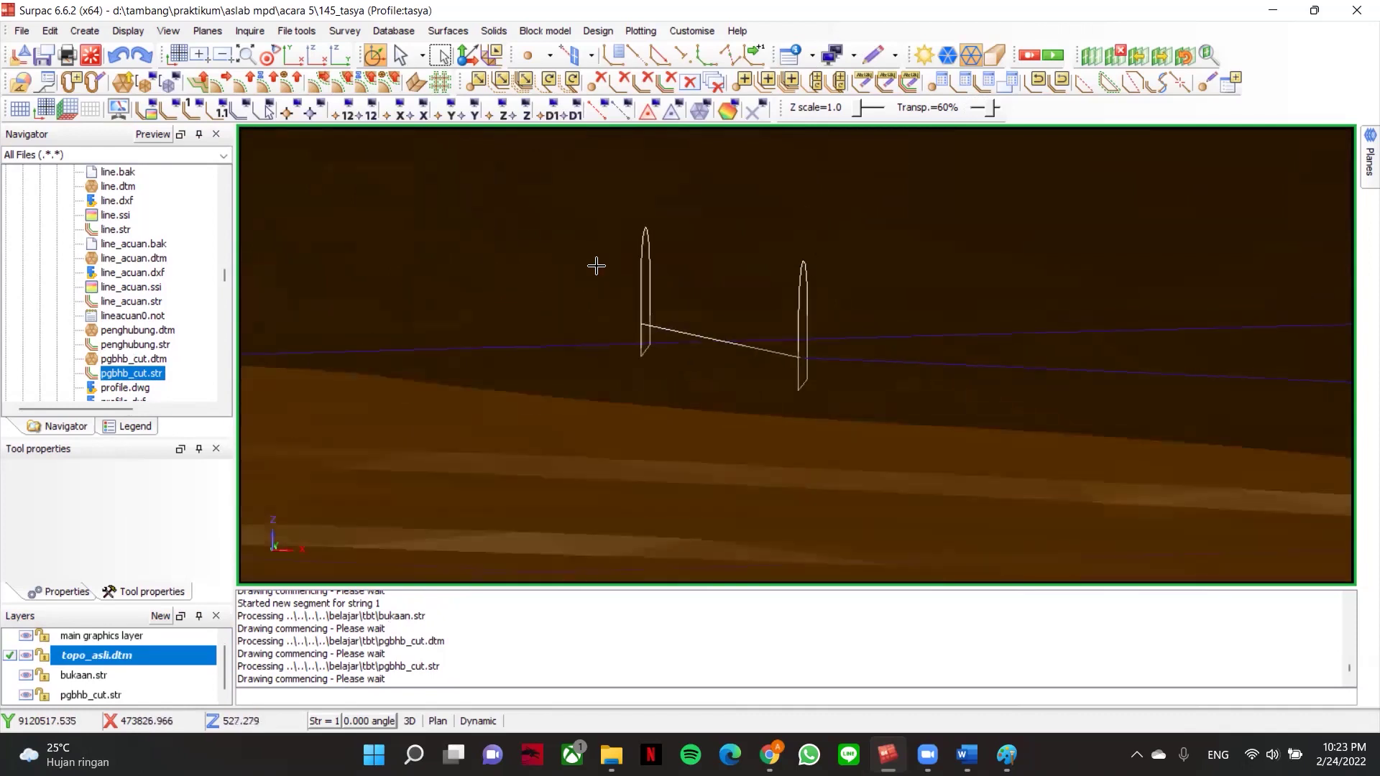
pyautogui.scroll(2, 681, 347)
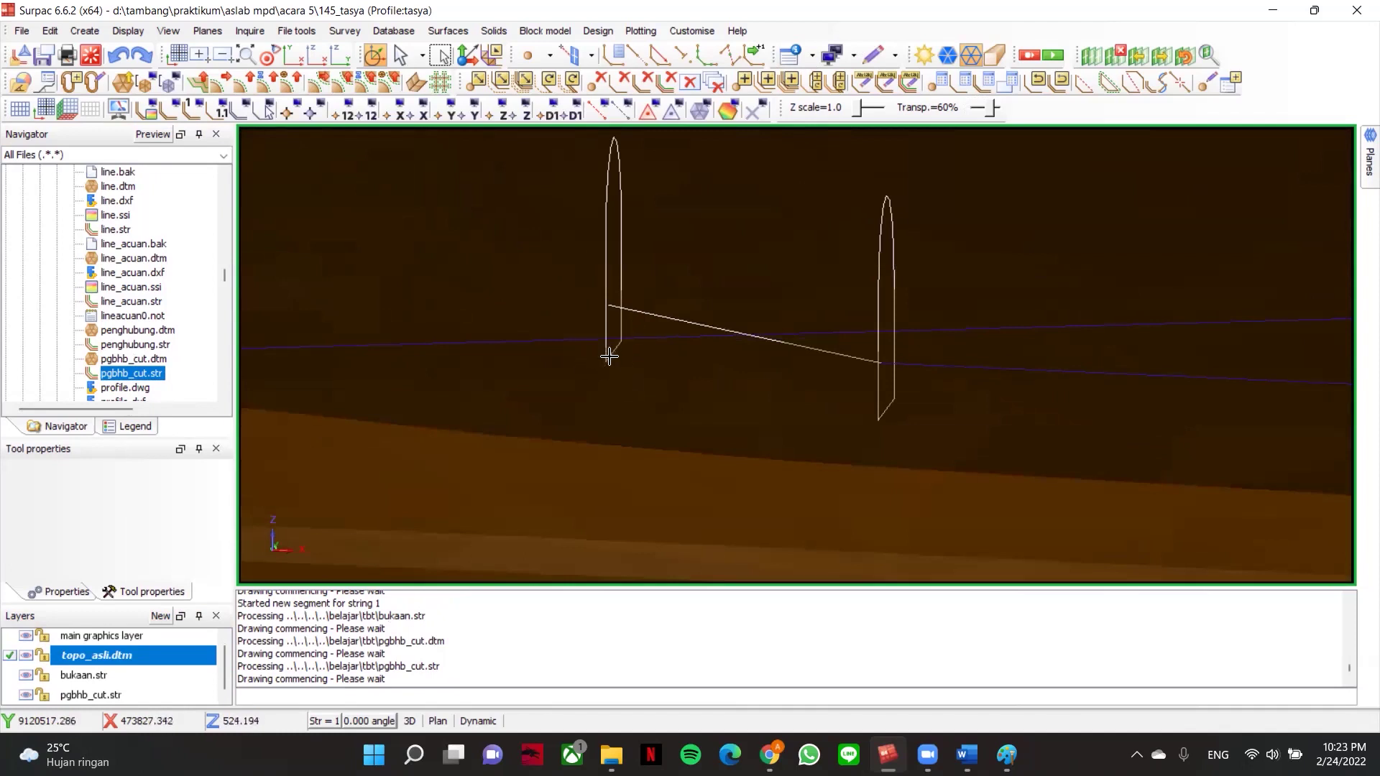
pyautogui.scroll(-4, 647, 329)
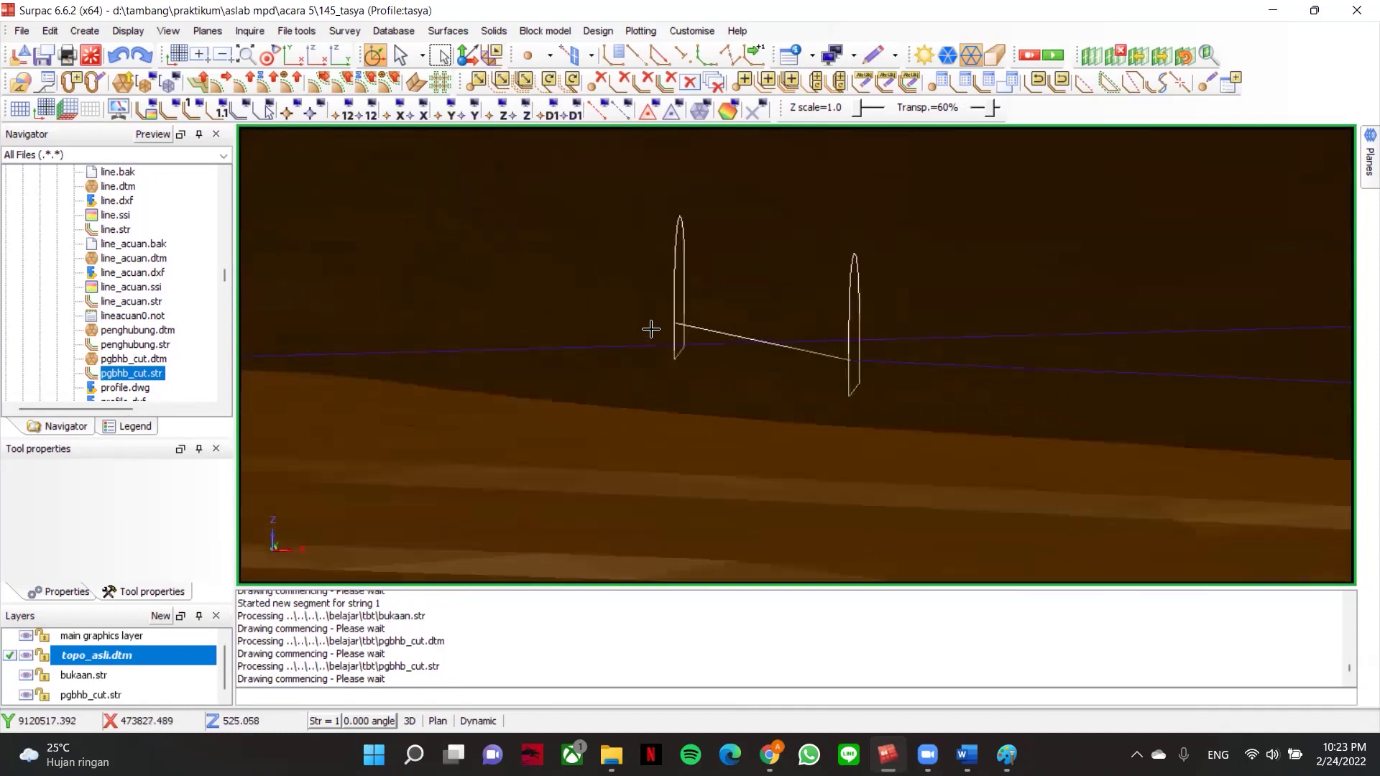
pyautogui.scroll(2, 730, 338)
pyautogui.moveTo(708, 333); pyautogui.dragTo(593, 312, button='middle')
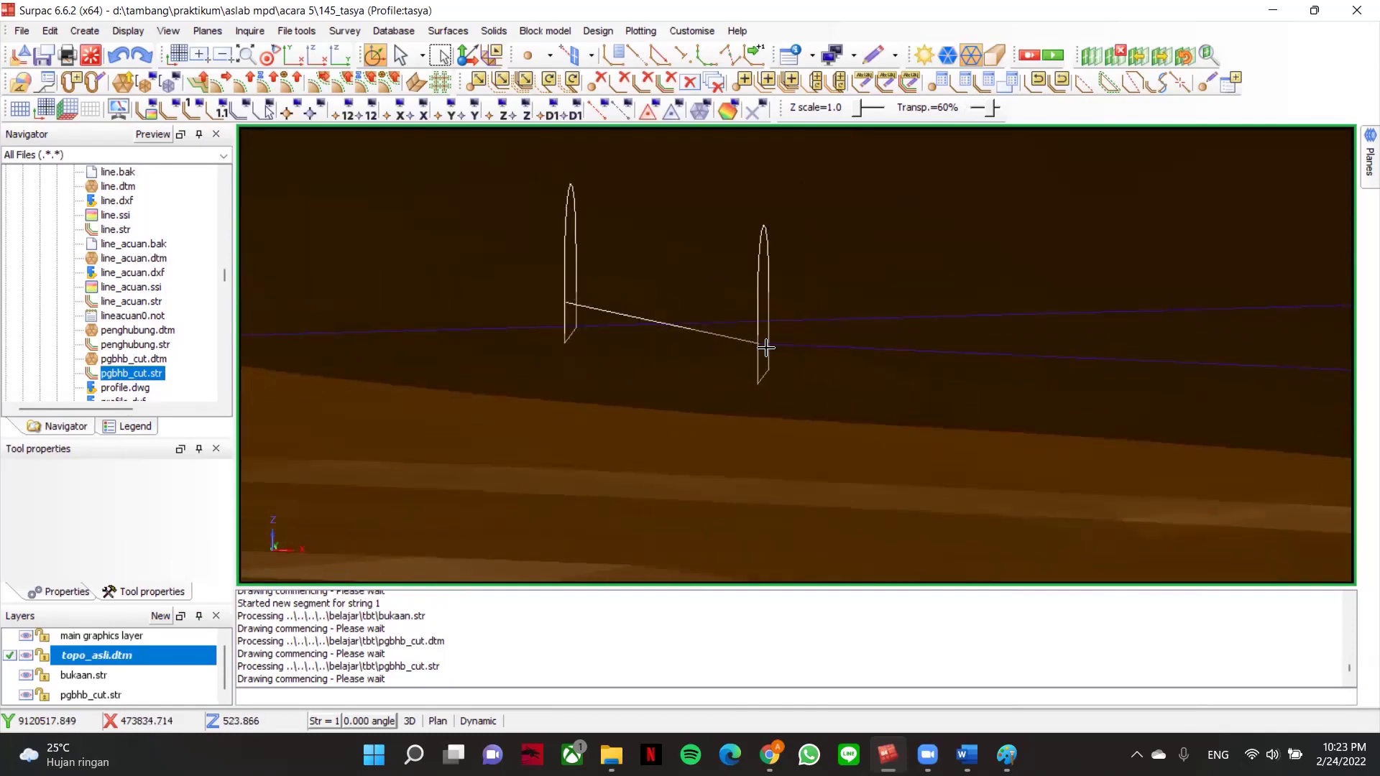
pyautogui.scroll(-5, 753, 320)
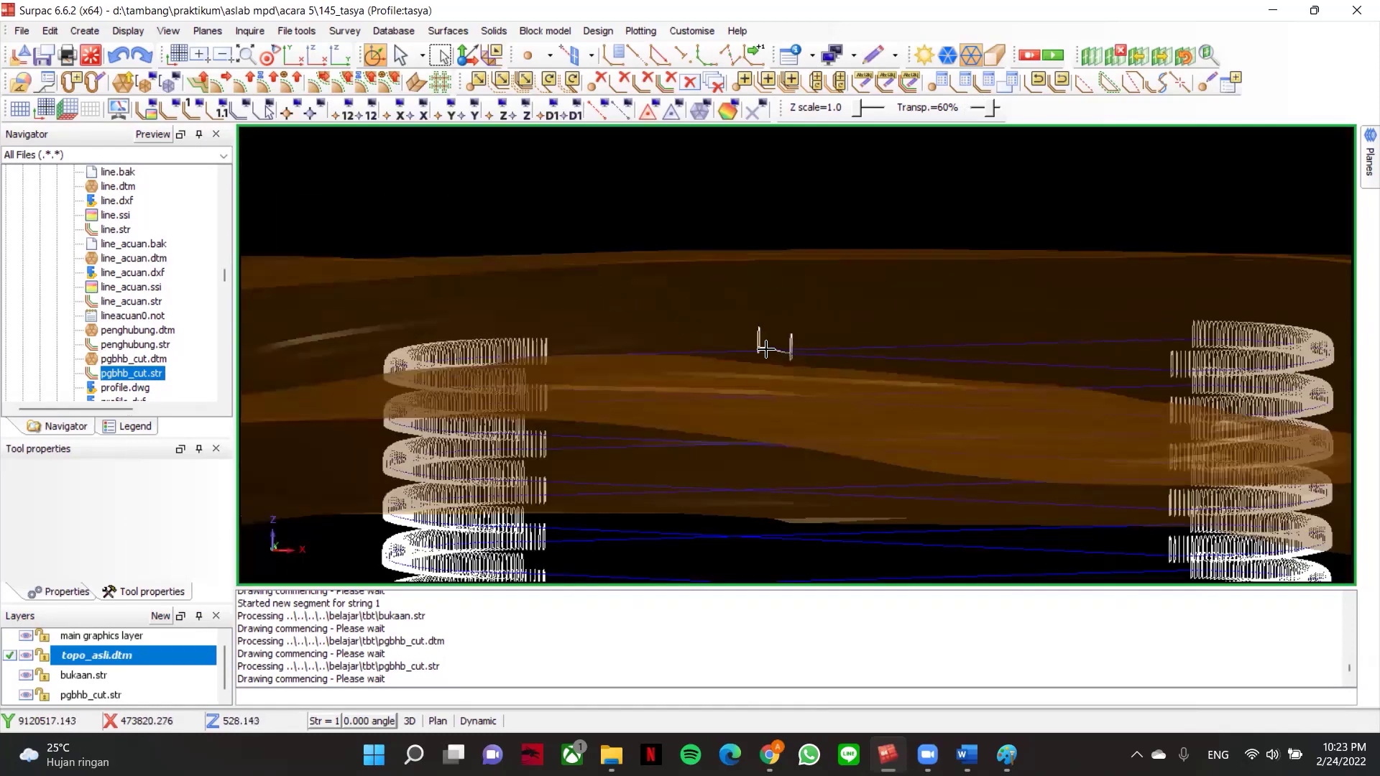
pyautogui.scroll(3, 762, 338)
# - Start triangulating the profile_ramp profile along a centre line, vertically constrained, with offsets Y 3, X 0 and Z 2
pyautogui.click(598, 31)
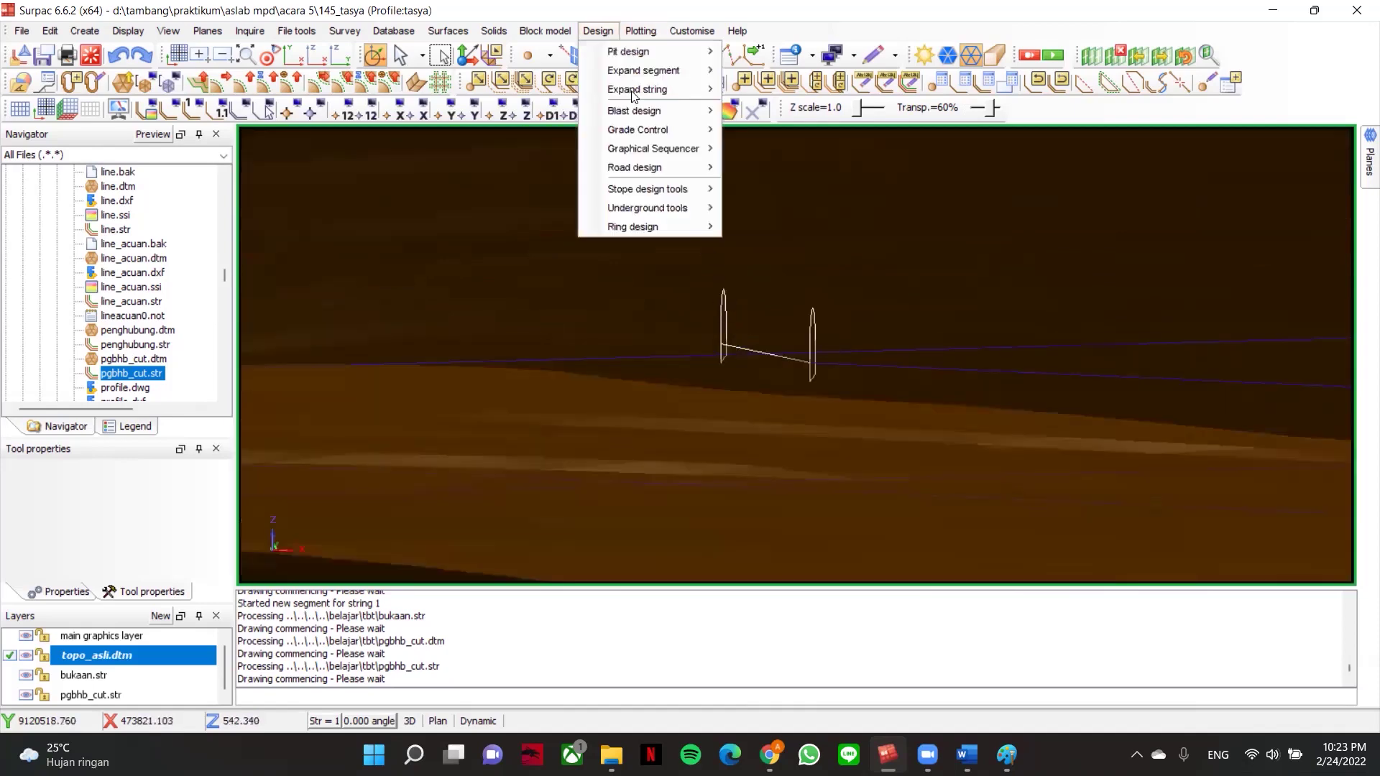
pyautogui.moveTo(675, 209)
pyautogui.click(826, 311)
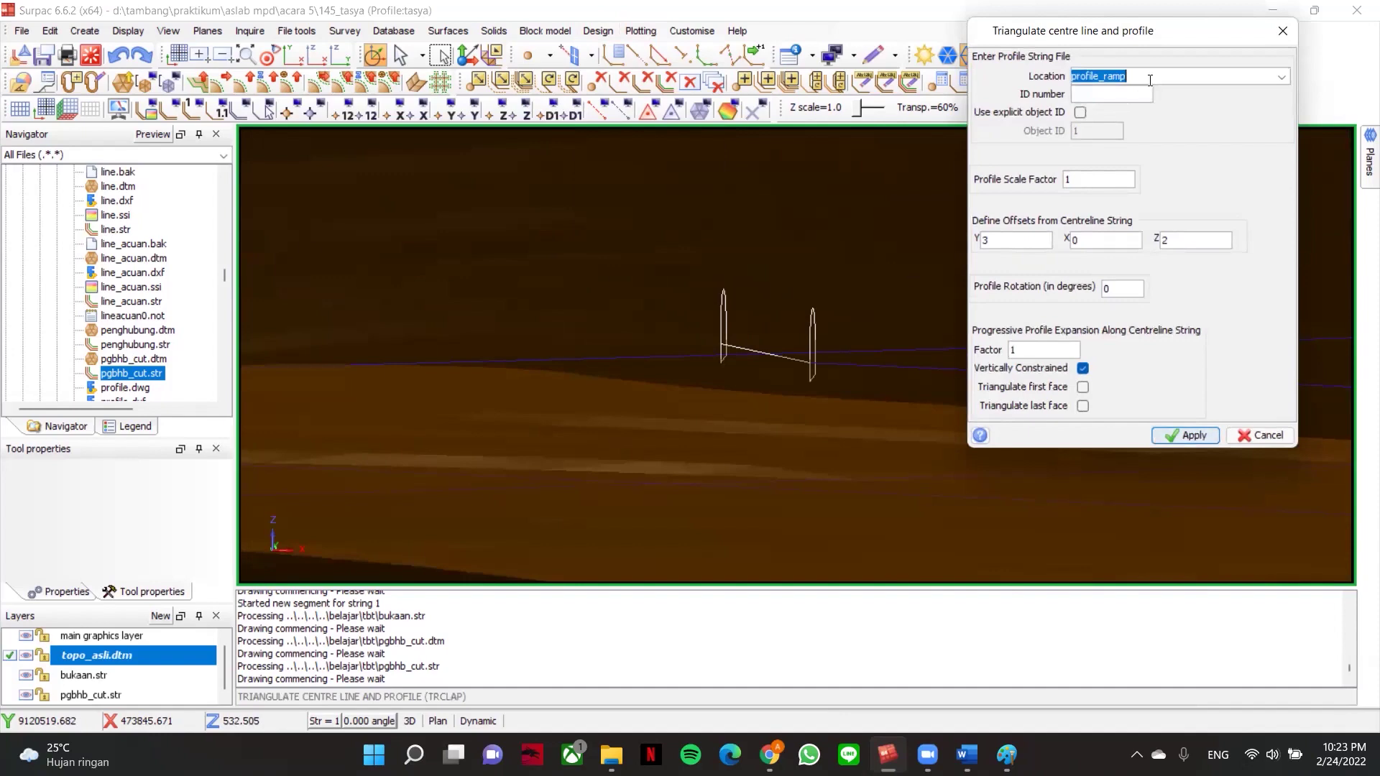
pyautogui.click(1150, 78)
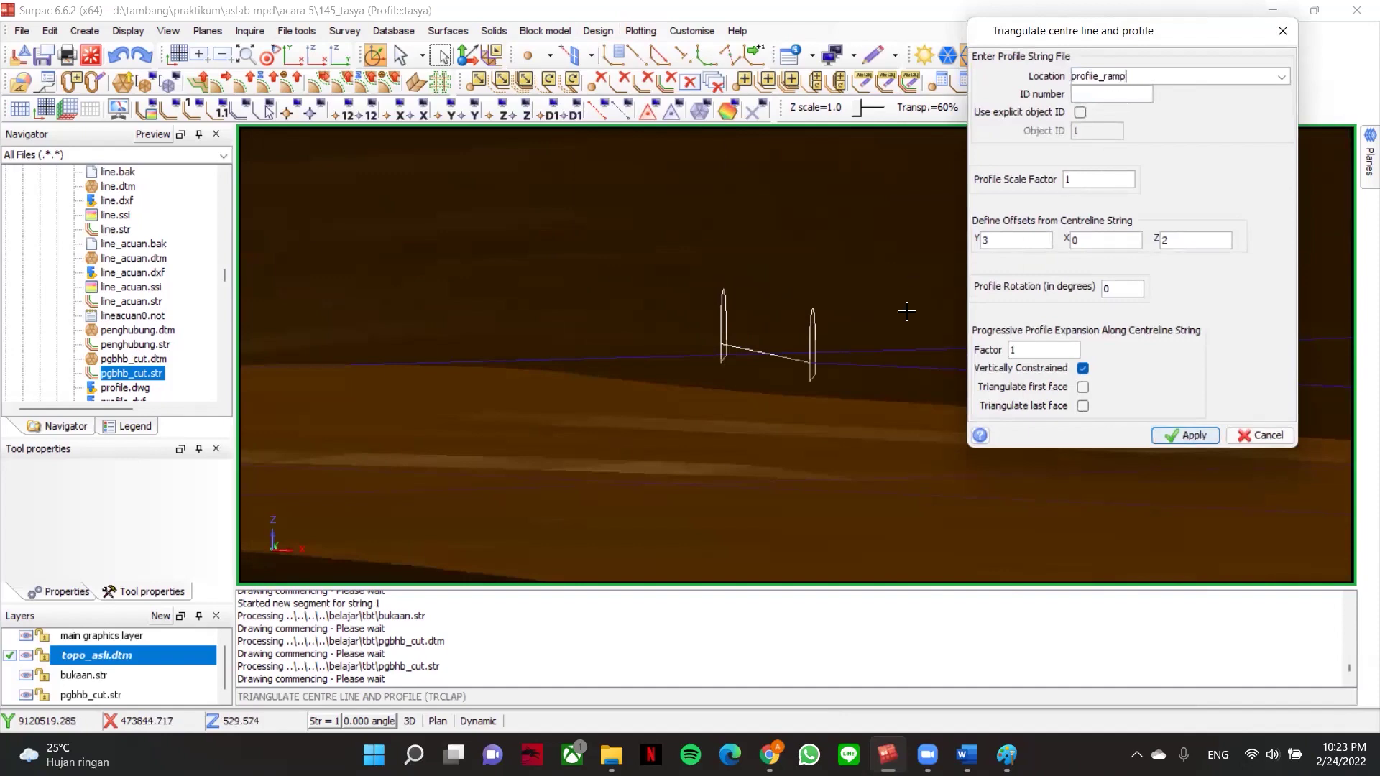
pyautogui.click(1189, 435)
pyautogui.scroll(2, 745, 346)
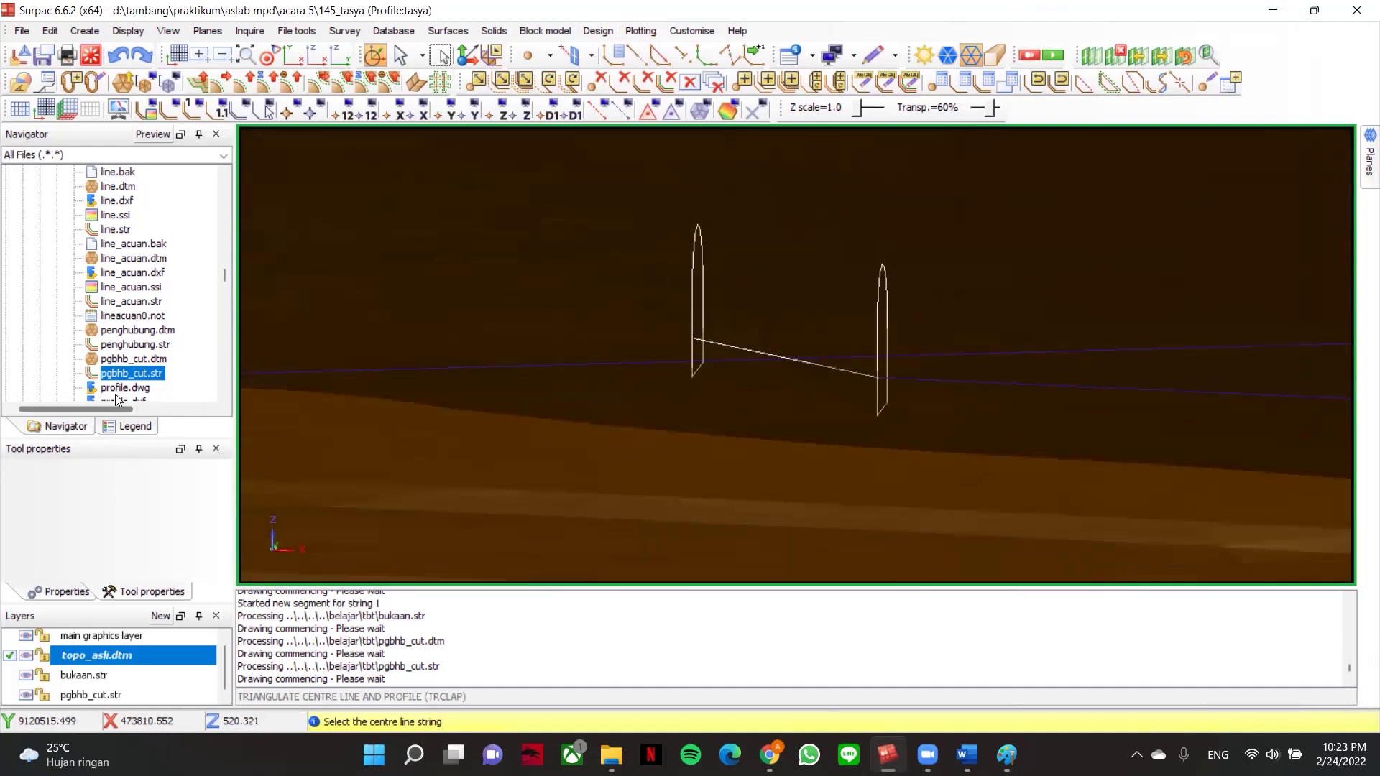
# - Load the opening solid bukaan.dtm and examine how it fits between the two profiles
pyautogui.scroll(5, 129, 293)
pyautogui.scroll(5, 130, 294)
pyautogui.moveTo(141, 380); pyautogui.dragTo(610, 363)
pyautogui.moveTo(861, 343); pyautogui.dragTo(815, 302)
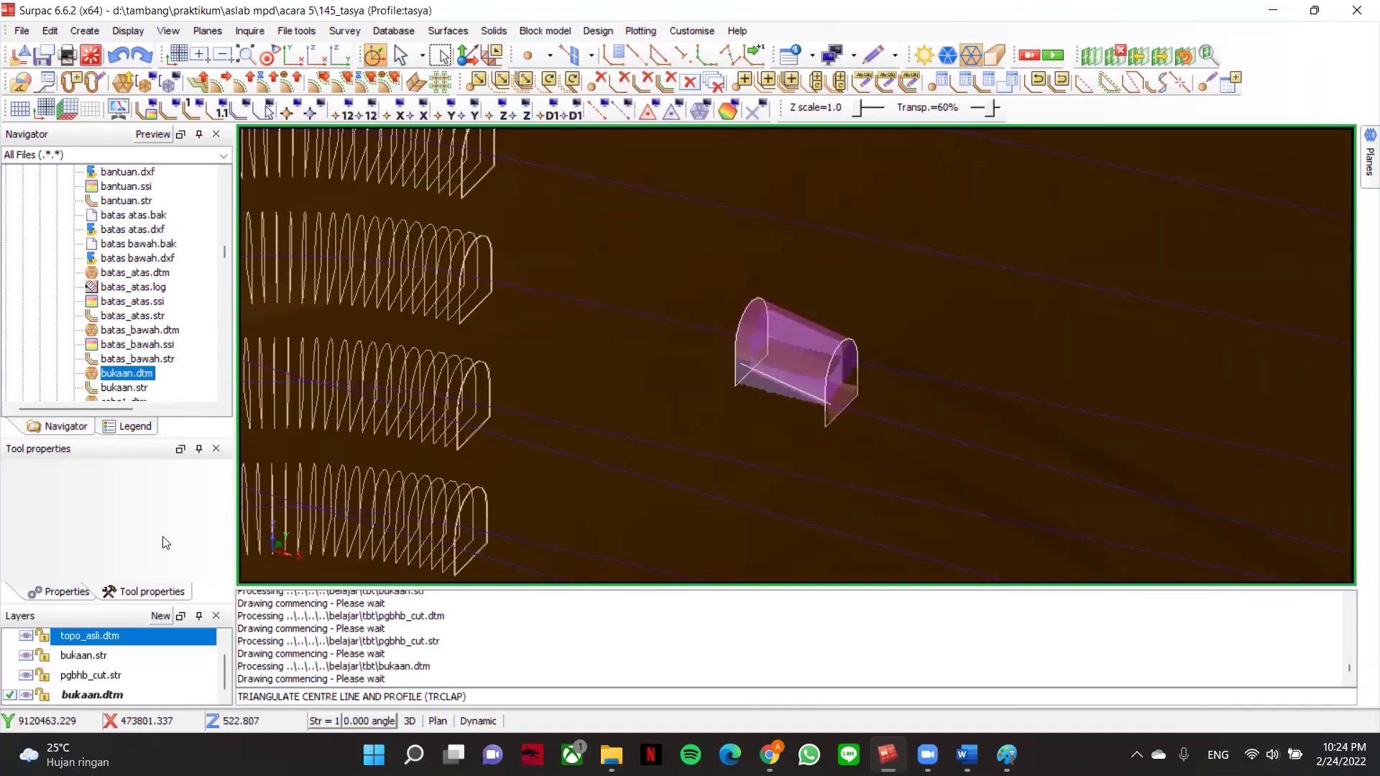
# - Clear the graphics and reload only the opening solid bukaan.dtm with its transparency set to 0%
pyautogui.click(90, 55)
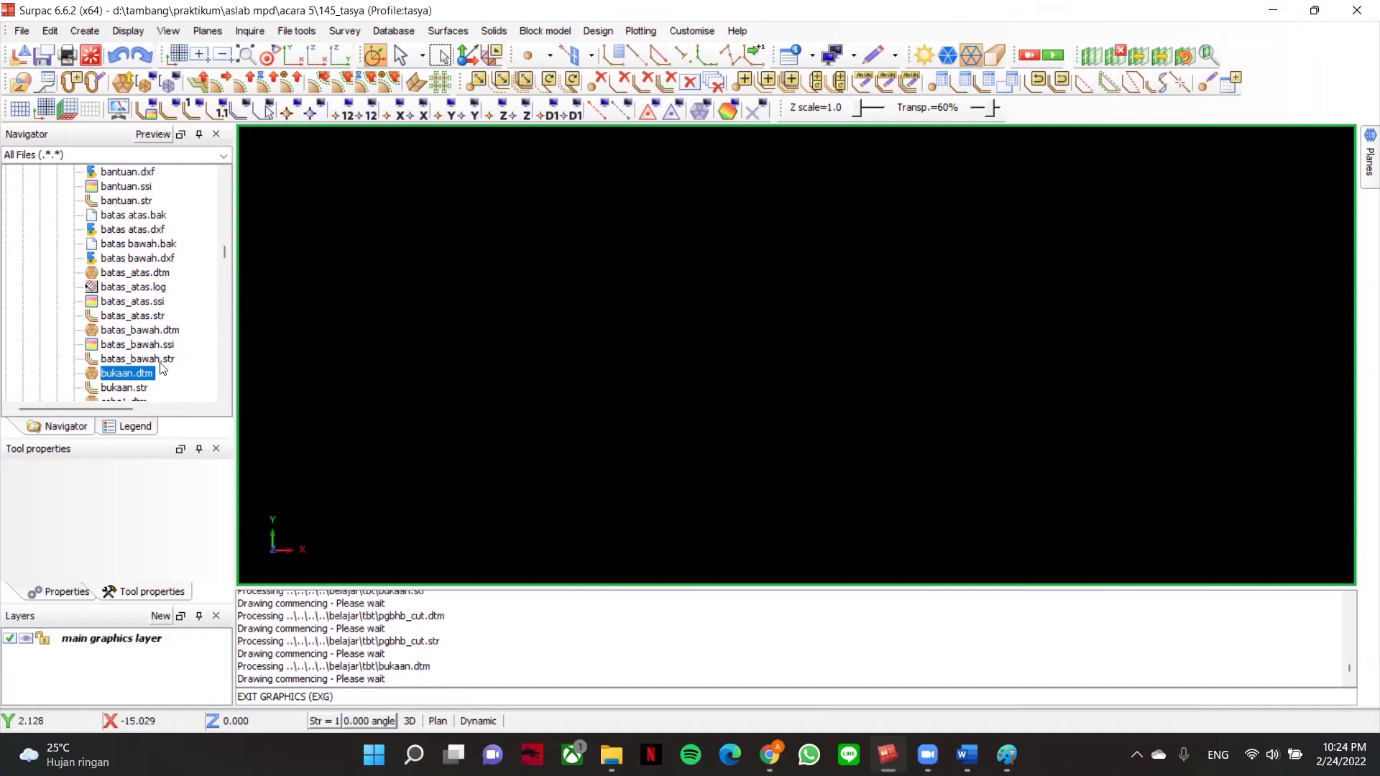
pyautogui.scroll(-3, 158, 381)
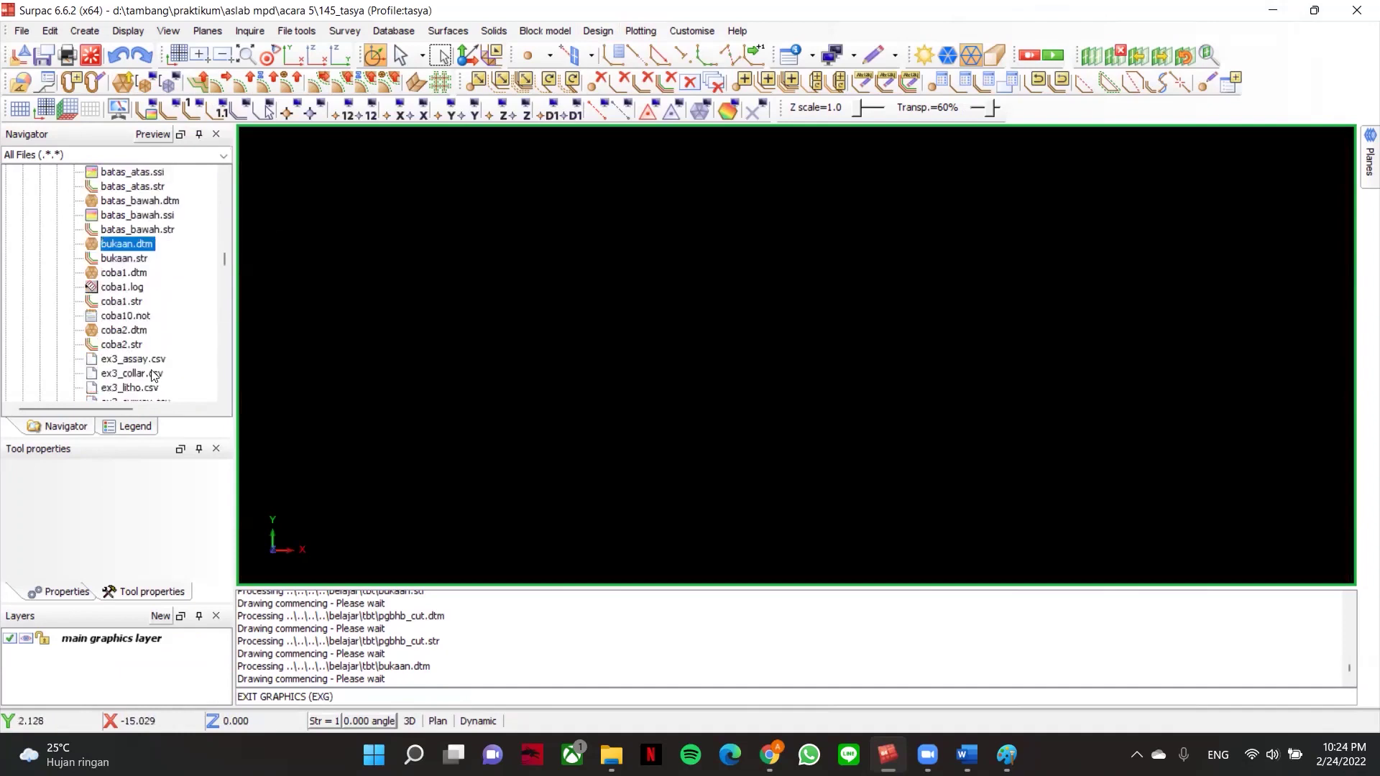
pyautogui.scroll(1, 148, 268)
pyautogui.doubleClick(151, 286)
pyautogui.scroll(-3, 103, 327)
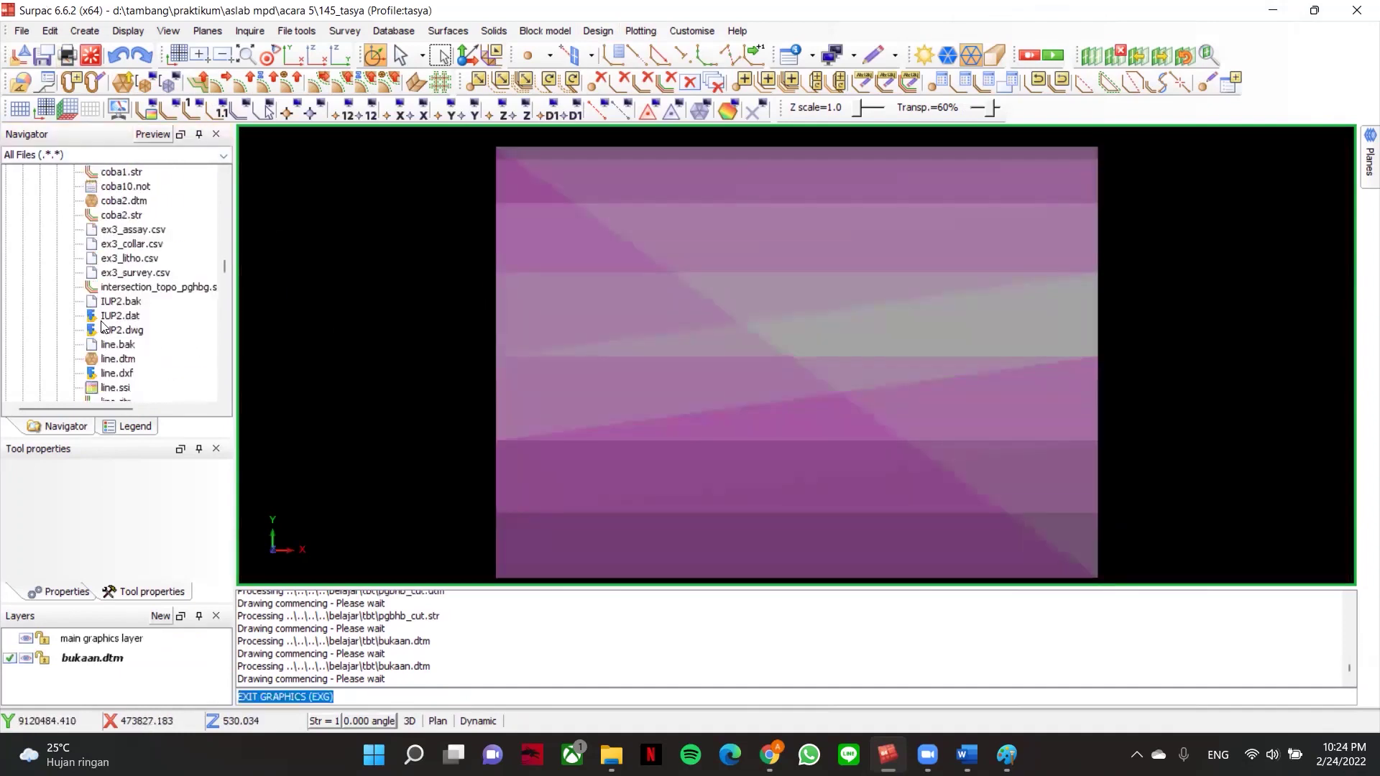
pyautogui.moveTo(995, 109); pyautogui.dragTo(915, 108)
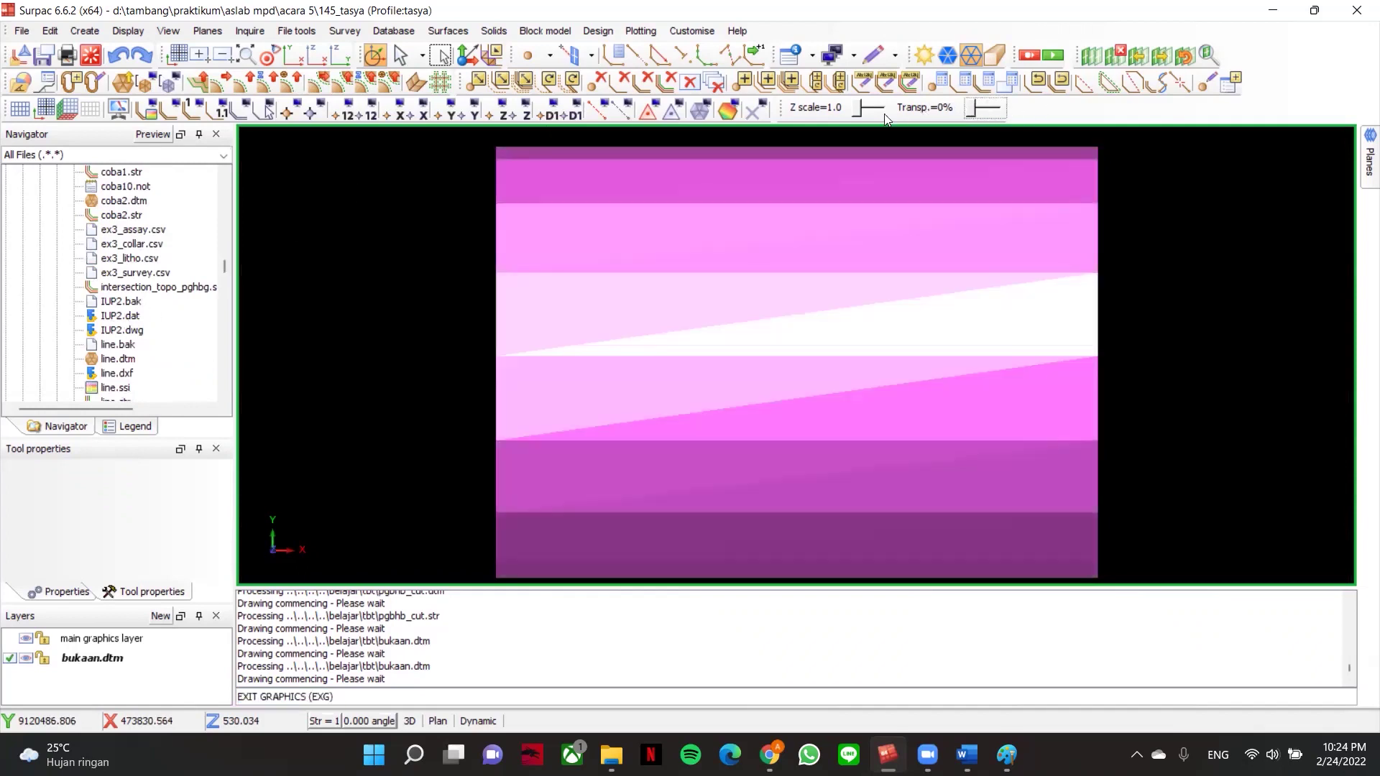
# - Load penghubung.dtm to compare it with the opening solid, and remove its layer again
pyautogui.scroll(-4, 148, 349)
pyautogui.scroll(-1, 146, 348)
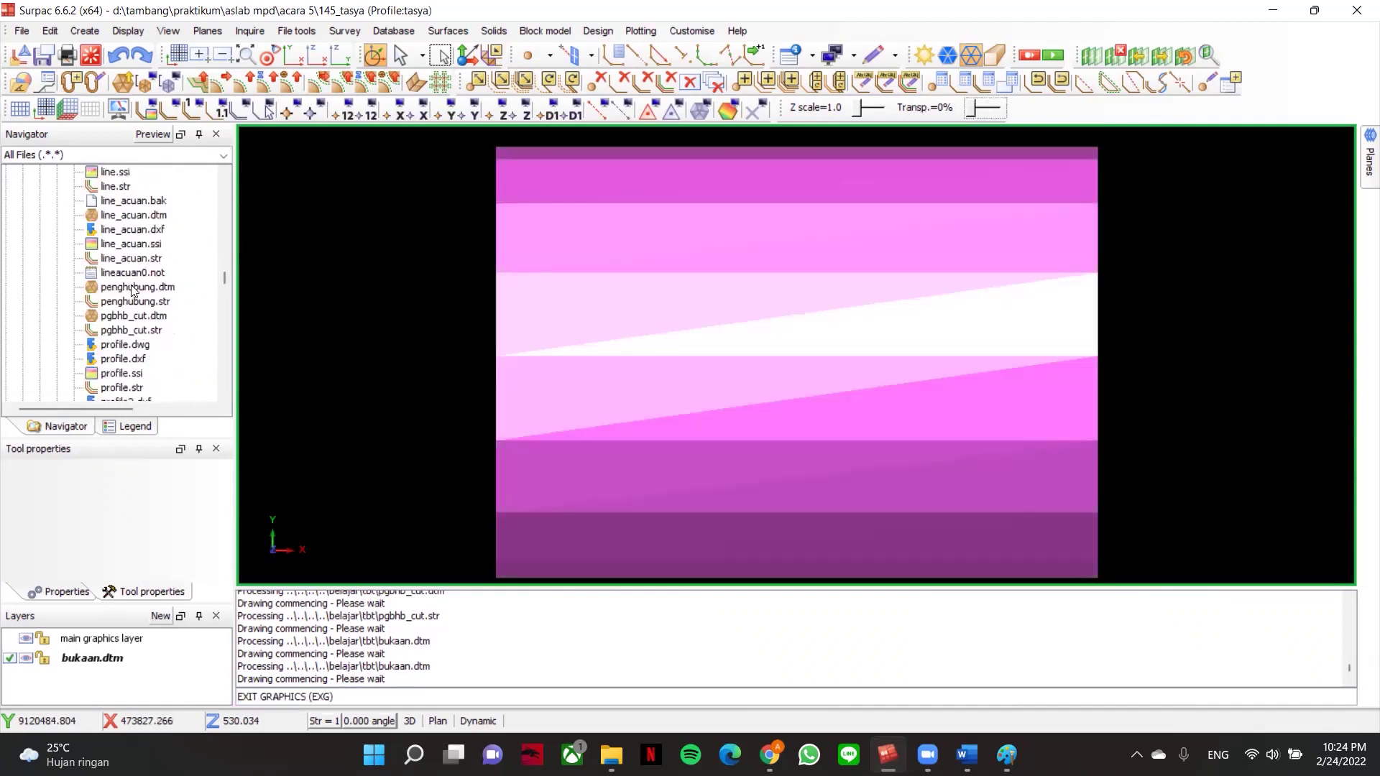
pyautogui.moveTo(132, 289); pyautogui.dragTo(1007, 286)
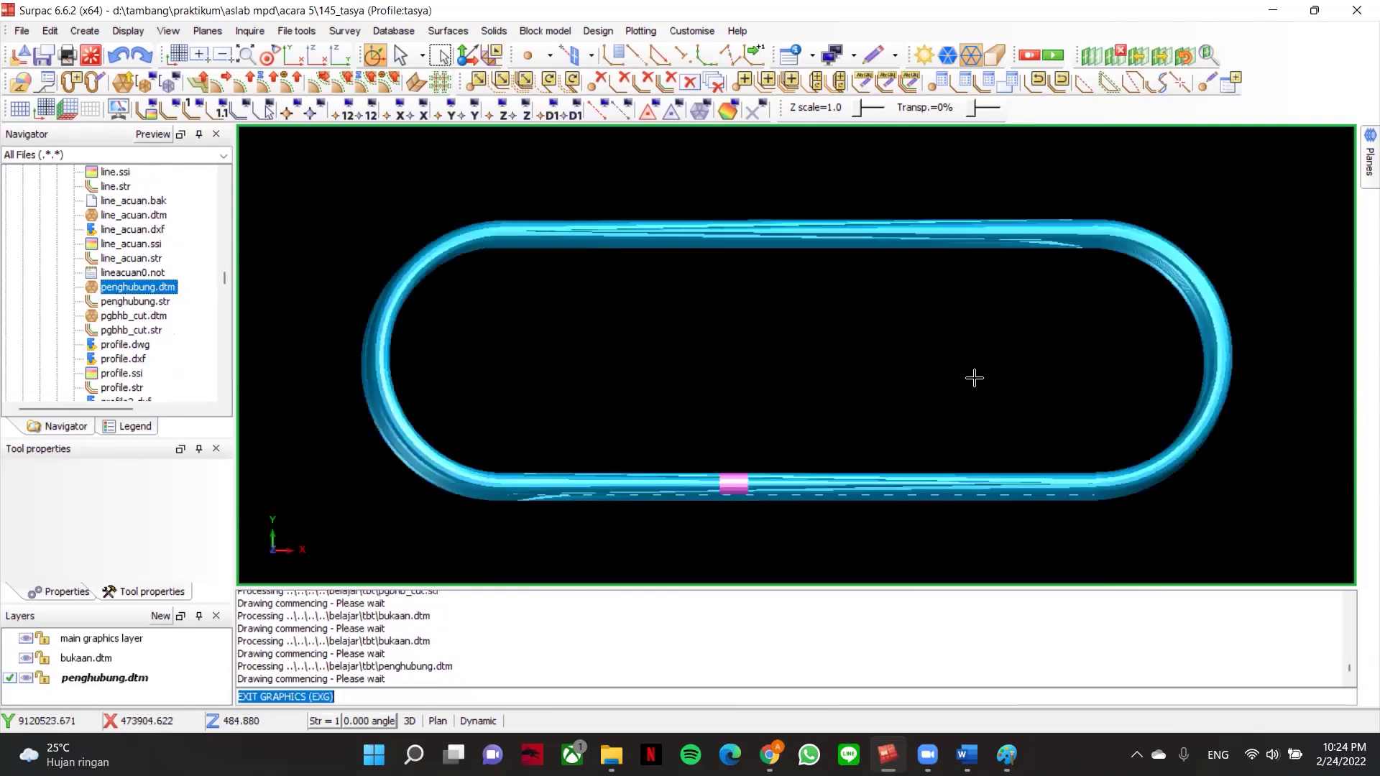
pyautogui.moveTo(770, 417); pyautogui.dragTo(759, 409)
pyautogui.moveTo(749, 241); pyautogui.dragTo(764, 193)
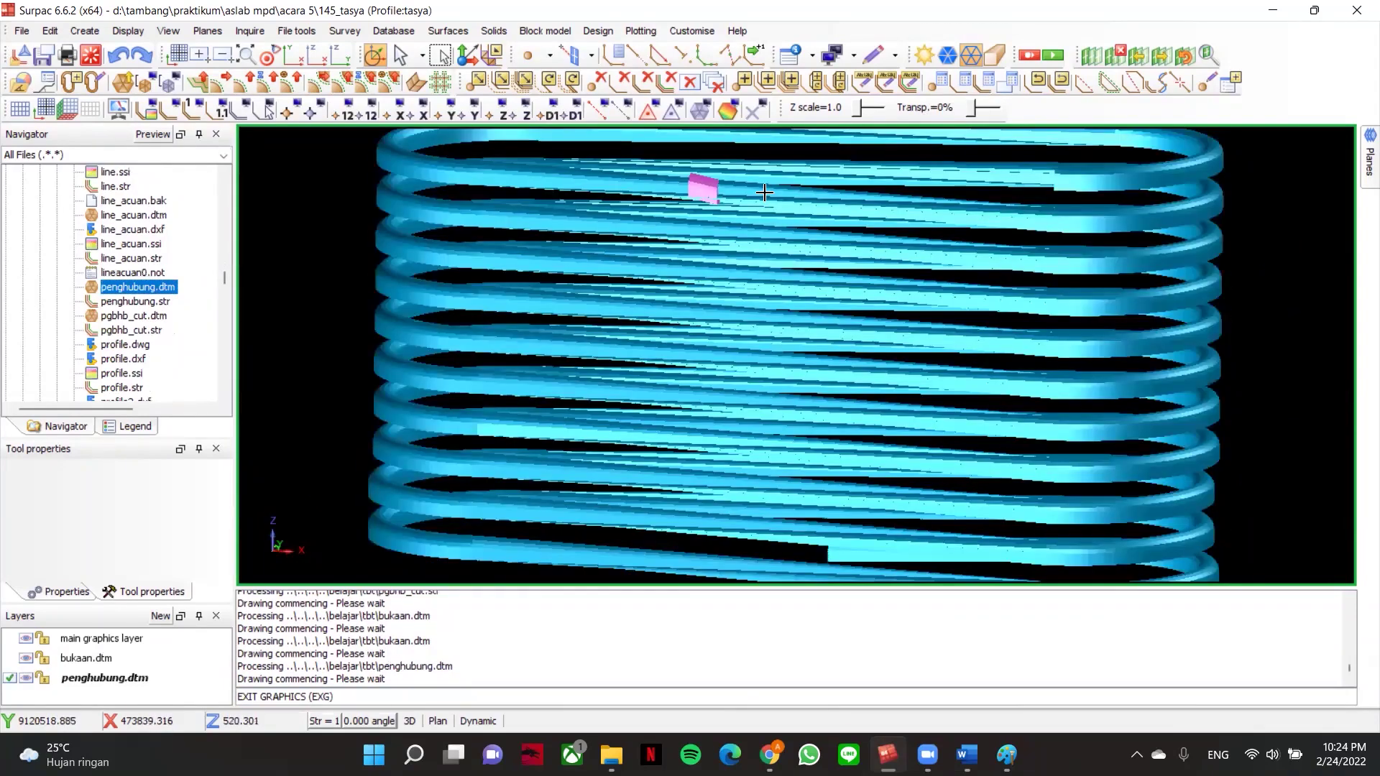
pyautogui.rightClick(102, 678)
pyautogui.click(160, 722)
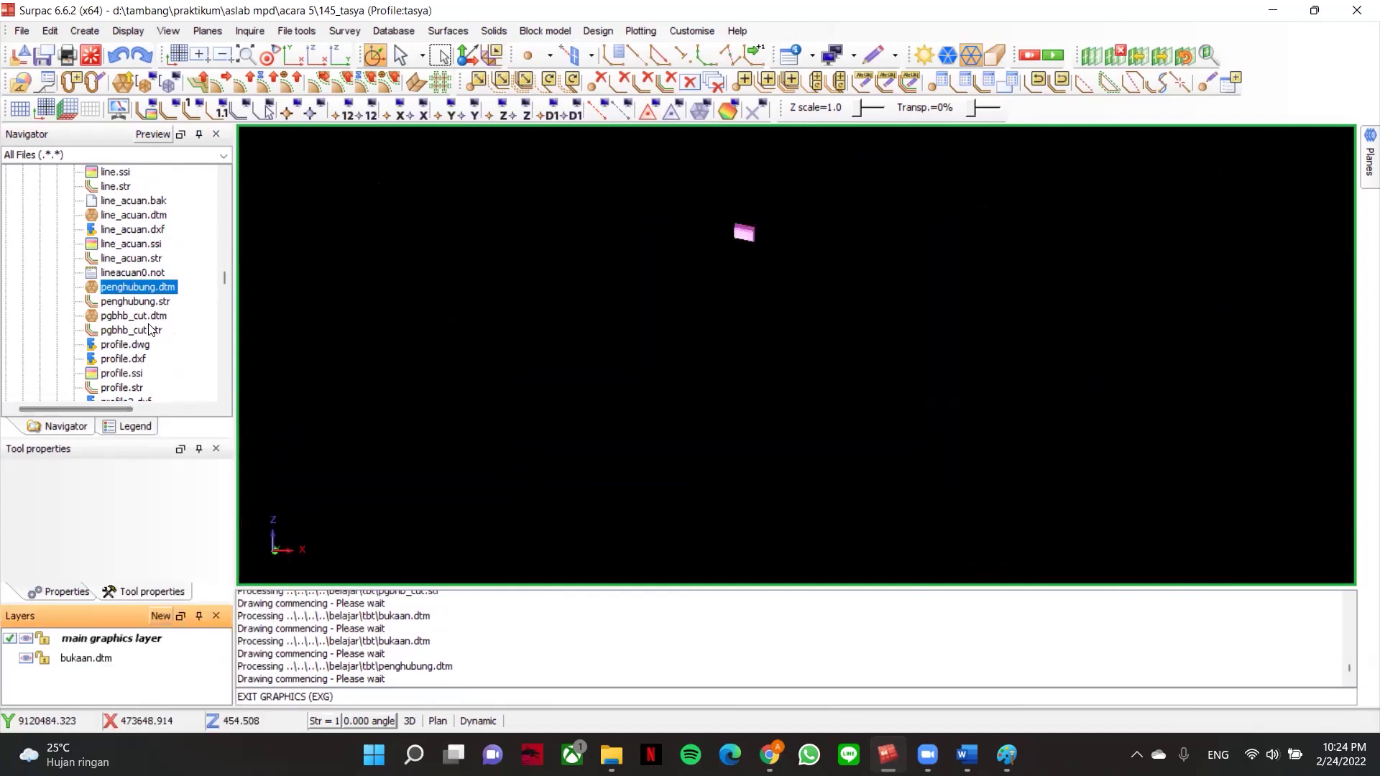
# - Load the ramp solid pgbhb_cut.dtm and view it together with the opening solid
pyautogui.scroll(-2, 136, 273)
pyautogui.moveTo(131, 231); pyautogui.dragTo(813, 245)
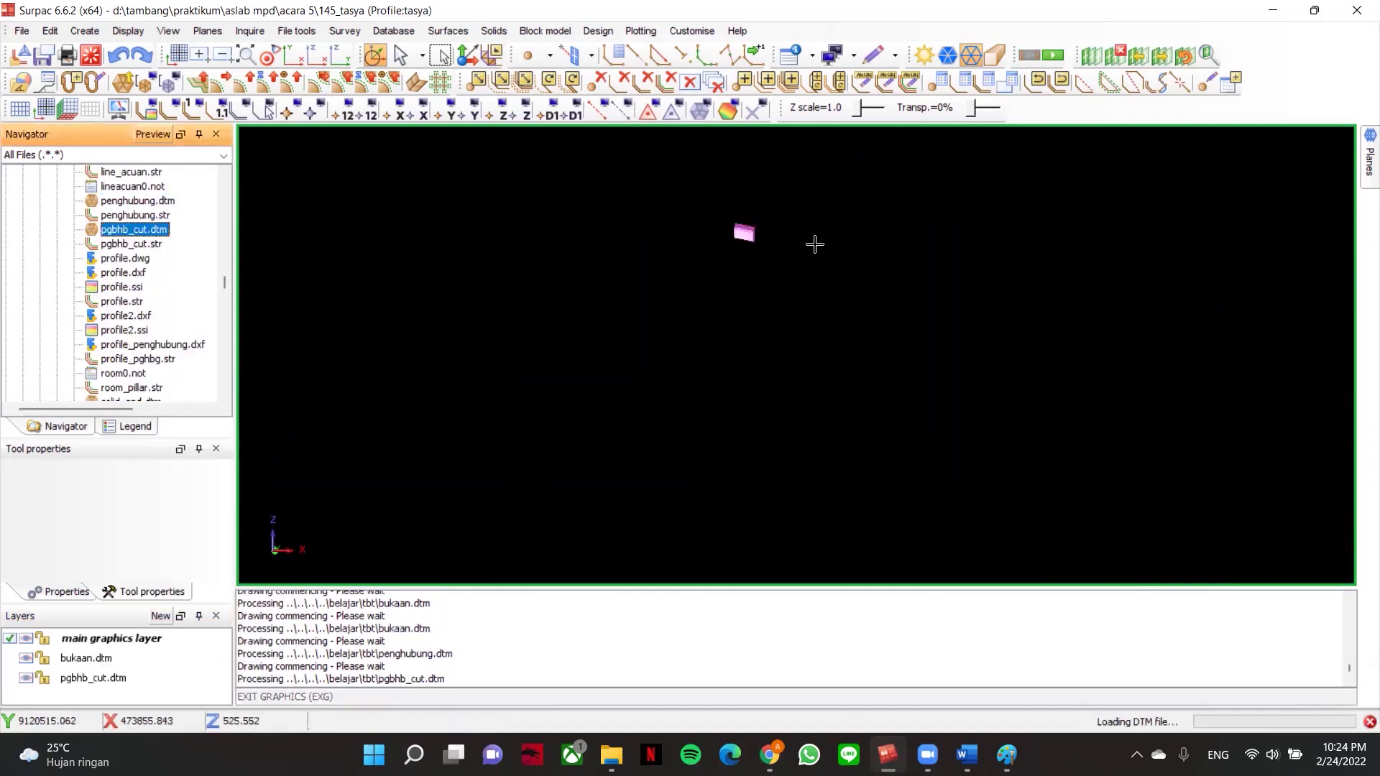
pyautogui.moveTo(764, 381); pyautogui.dragTo(764, 324)
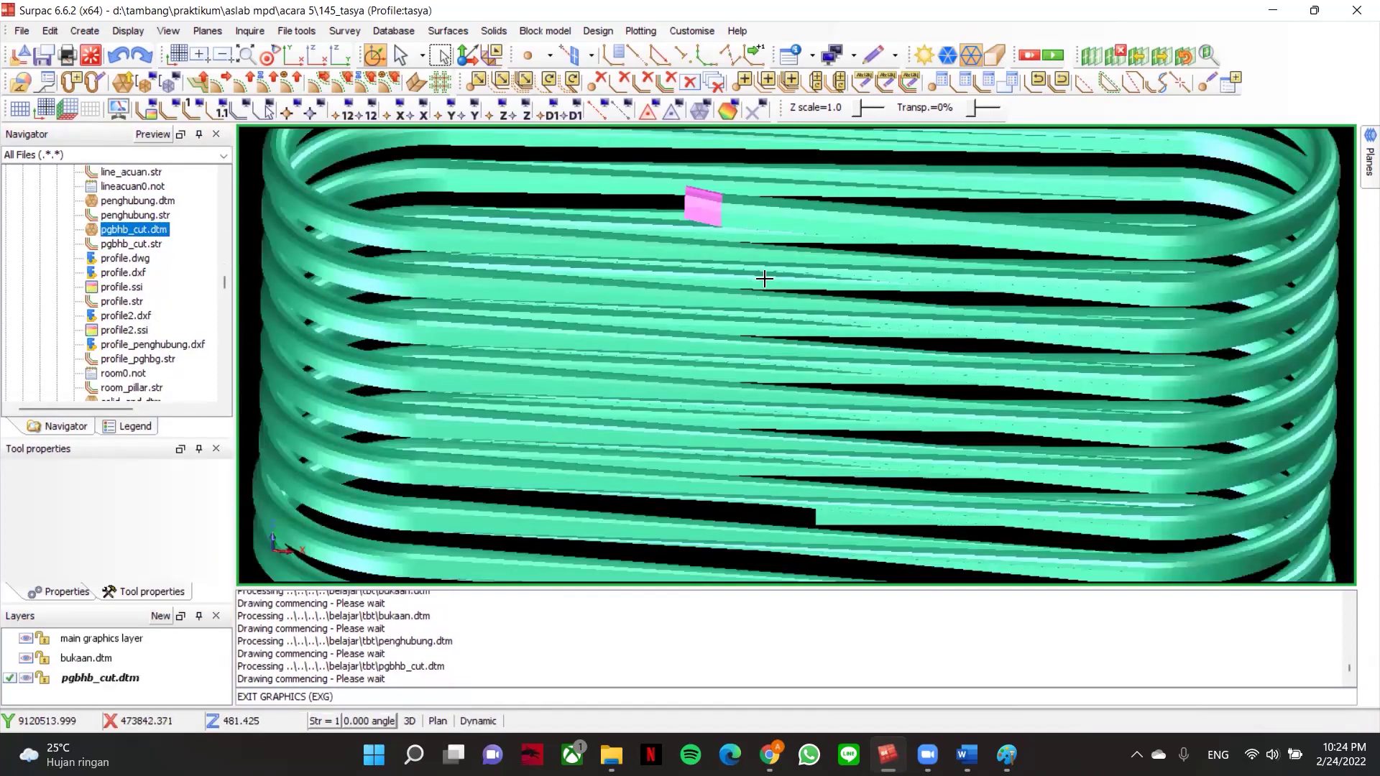
pyautogui.scroll(-3, 765, 277)
pyautogui.scroll(2, 820, 409)
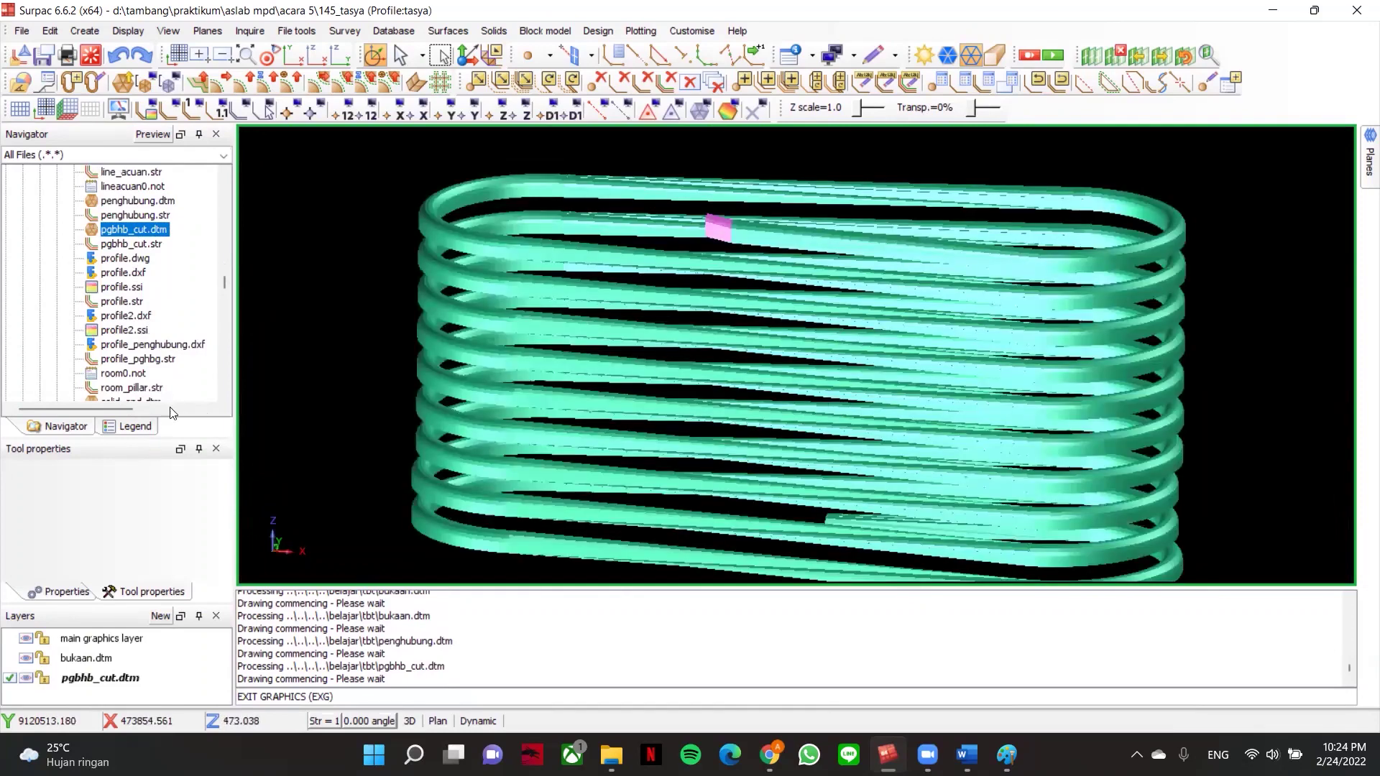
# - Load the topography surface topo_asli.dtm over the ramp and view the model from the side
pyautogui.scroll(-5, 152, 349)
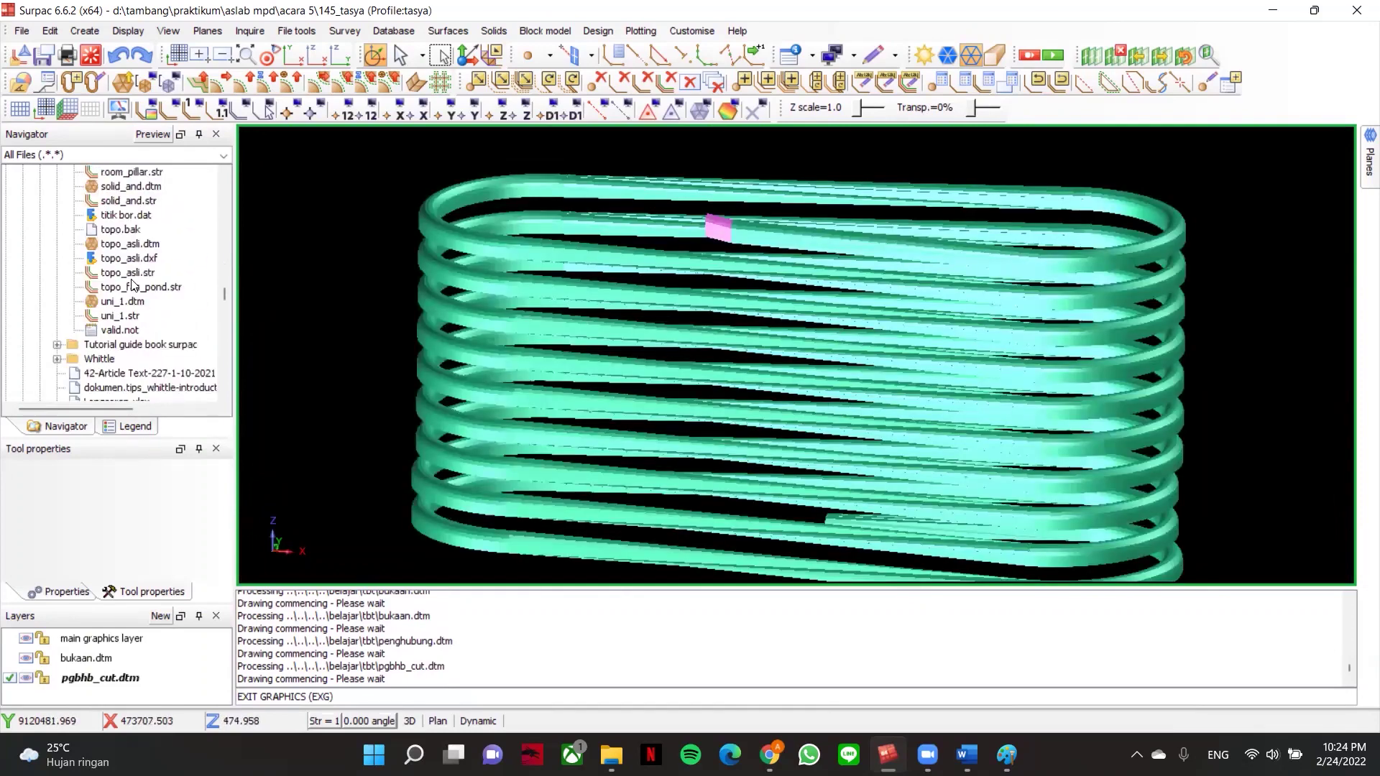
pyautogui.moveTo(130, 243); pyautogui.dragTo(554, 231)
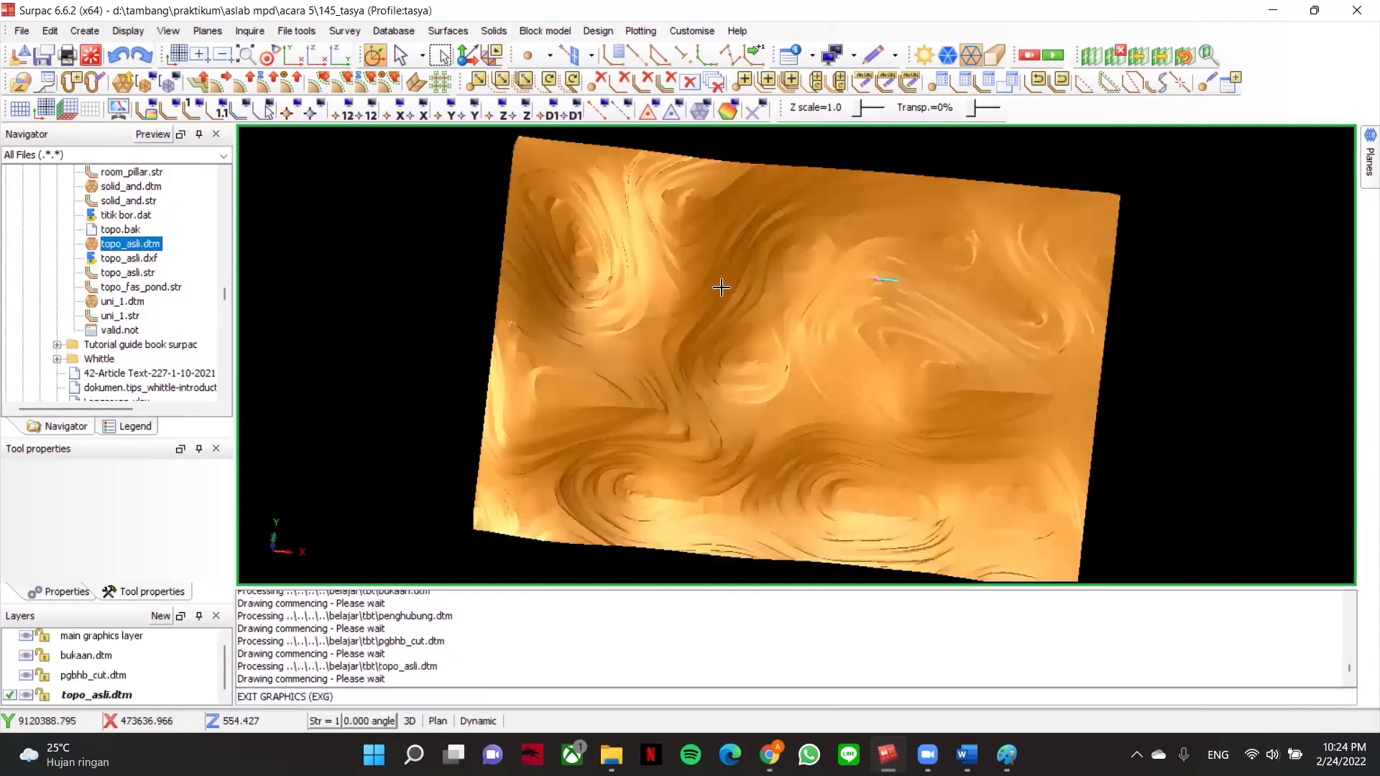
pyautogui.moveTo(720, 293); pyautogui.dragTo(721, 276)
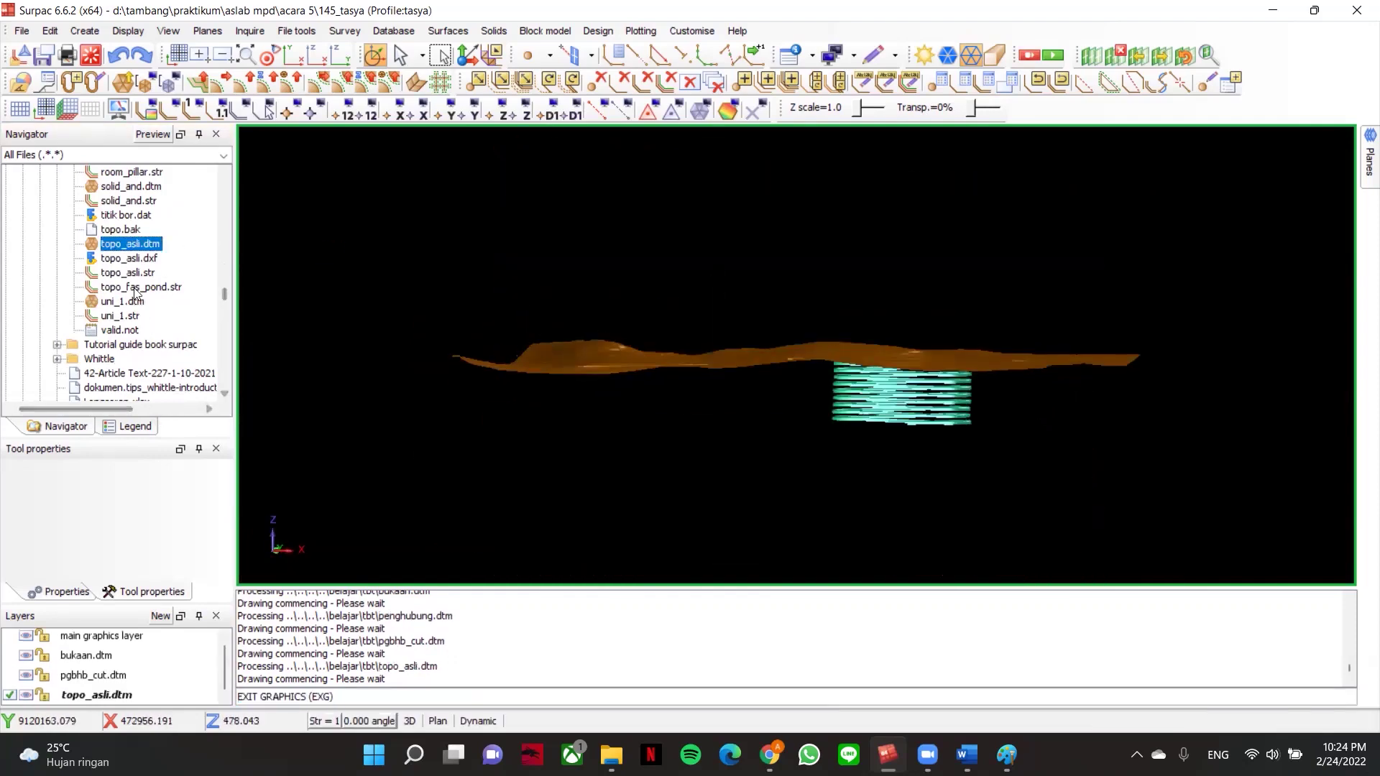
# - Load line_acuan.dtm and view it together with the topography, ramp and opening
pyautogui.scroll(2, 141, 314)
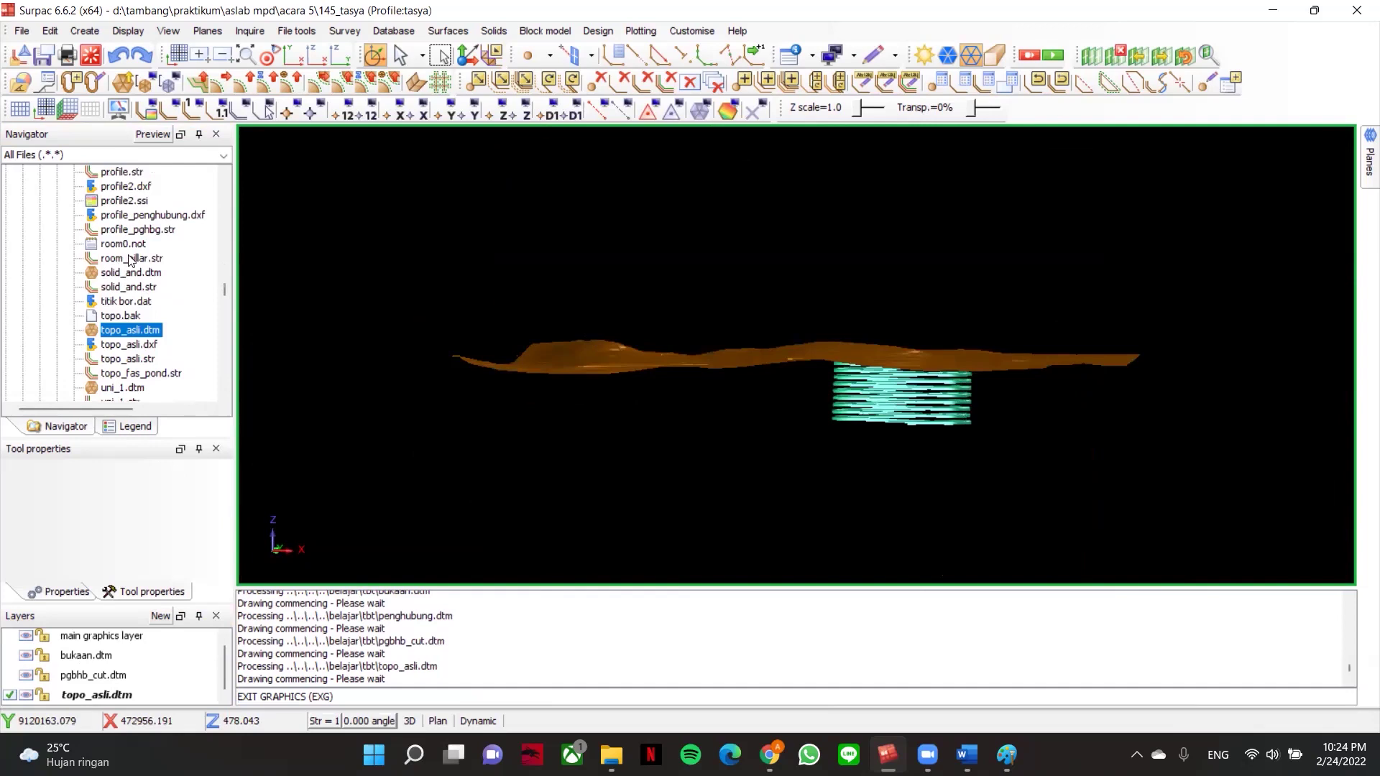
pyautogui.scroll(-2, 130, 289)
pyautogui.scroll(8, 130, 314)
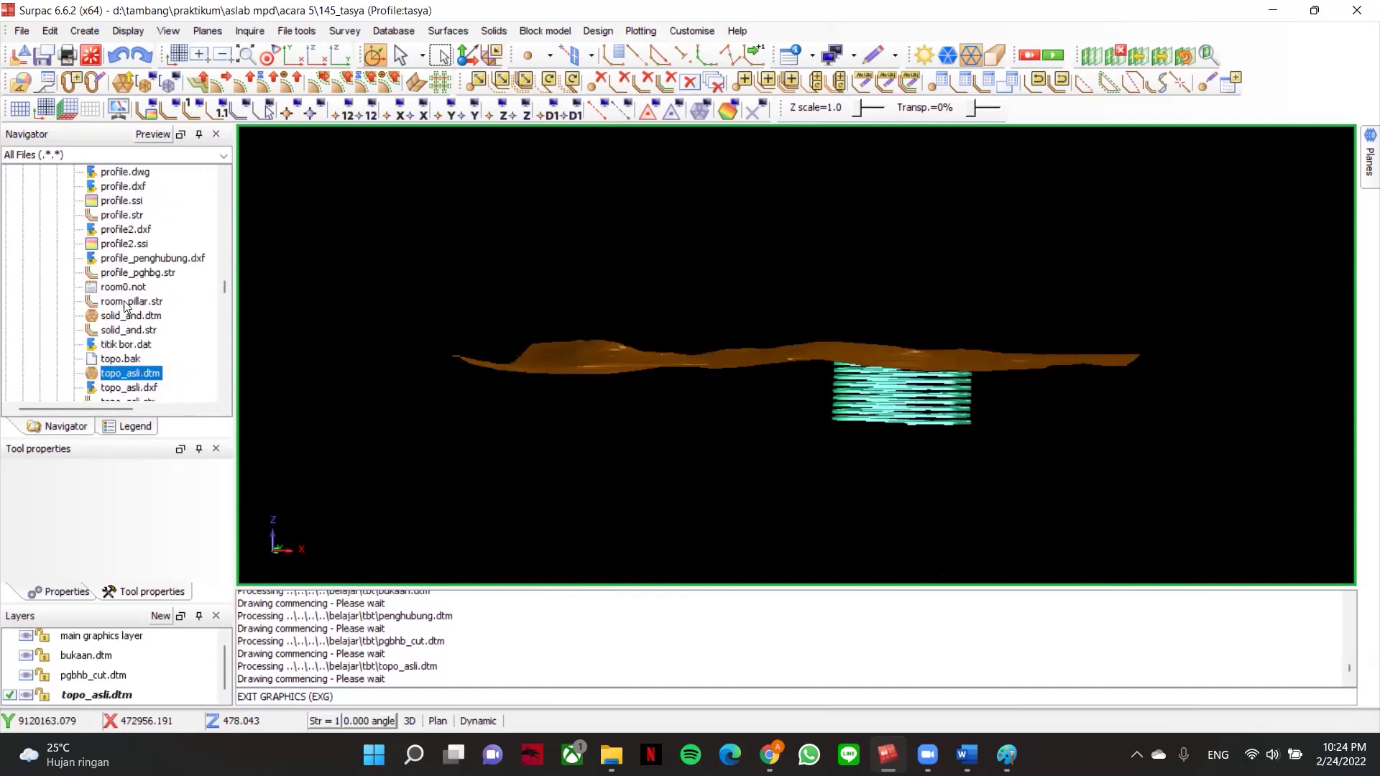
pyautogui.moveTo(133, 302); pyautogui.dragTo(769, 379)
pyautogui.scroll(5, 948, 356)
pyautogui.moveTo(979, 354); pyautogui.dragTo(854, 356)
pyautogui.scroll(-5, 802, 354)
pyautogui.scroll(3, 751, 350)
pyautogui.moveTo(751, 349); pyautogui.dragTo(957, 339)
pyautogui.moveTo(986, 240); pyautogui.dragTo(671, 353)
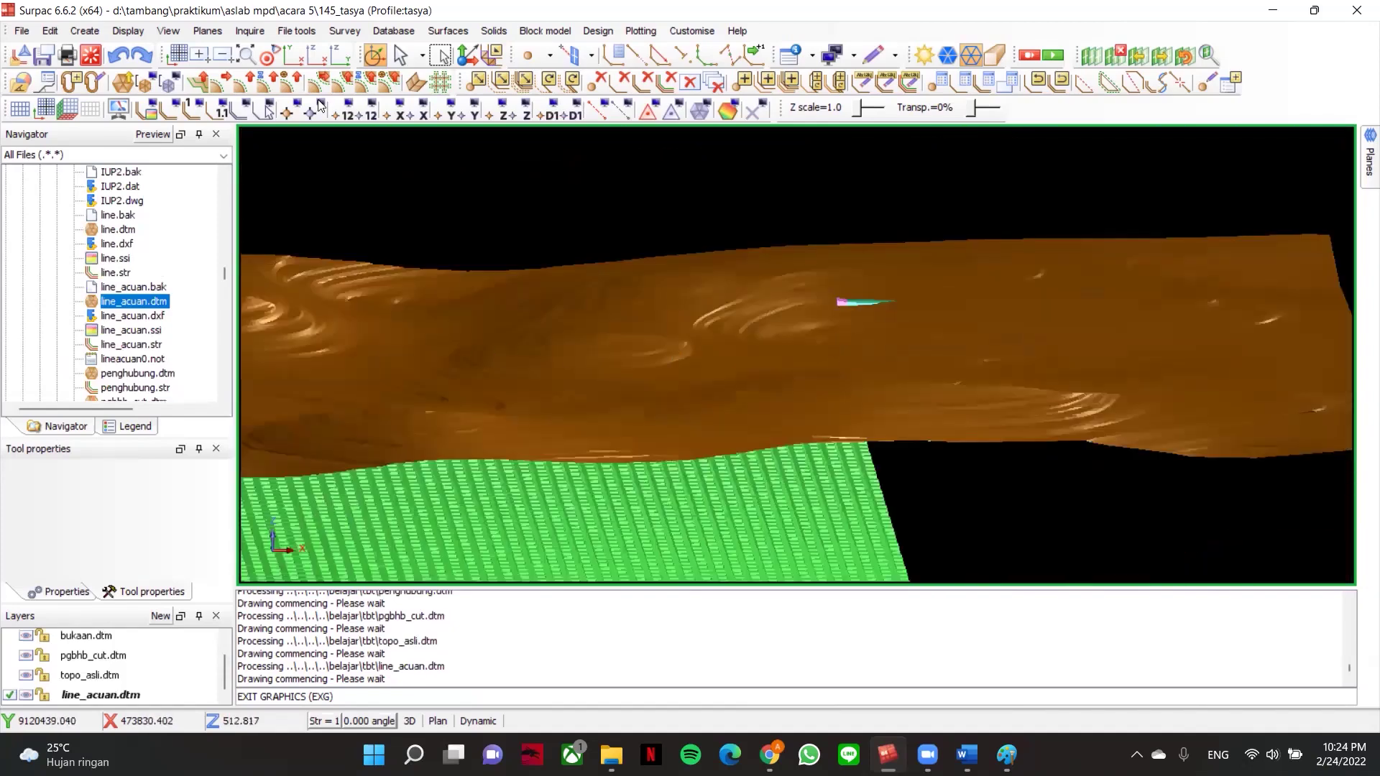
# - Switch to plan view and examine where the opening and ramp emerge on the topography surface
pyautogui.click(698, 7)
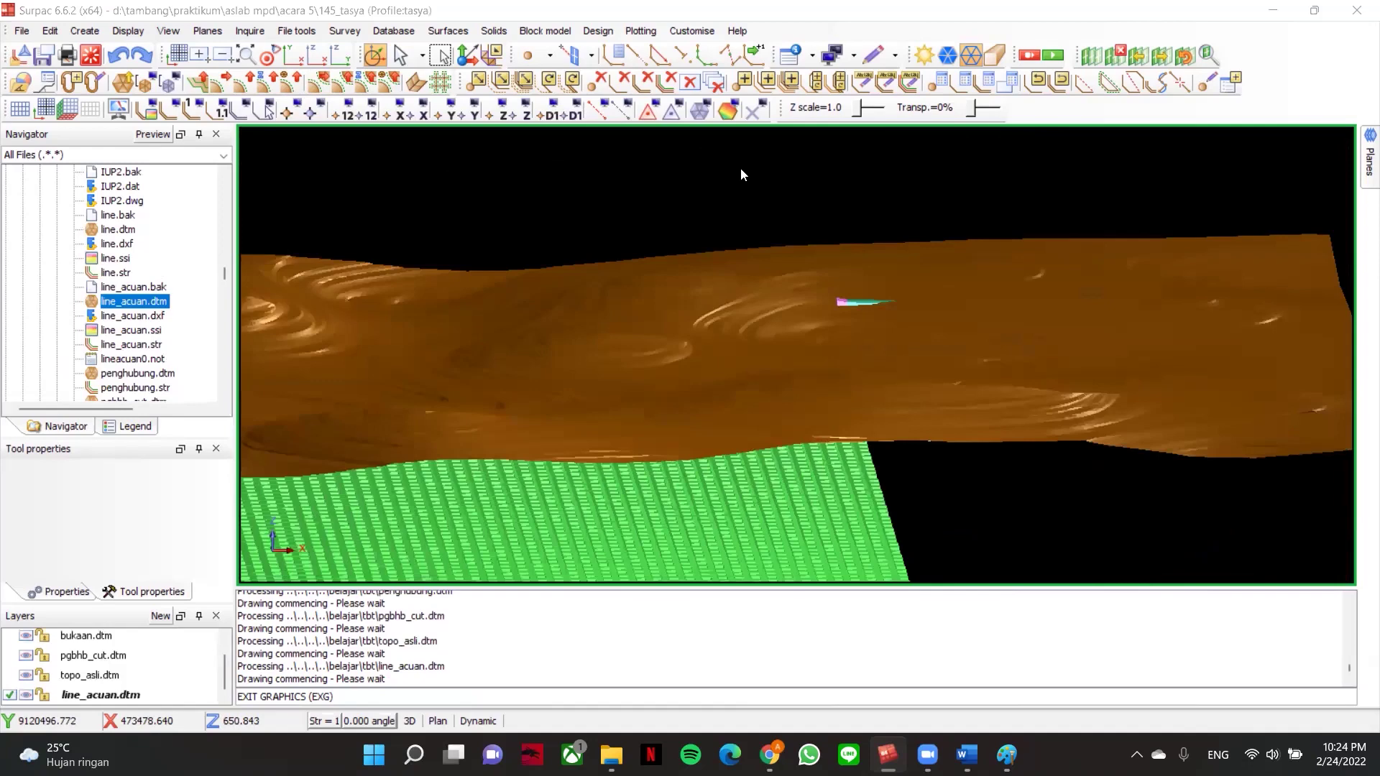
pyautogui.click(295, 57)
pyautogui.scroll(-6, 712, 259)
pyautogui.scroll(1, 769, 256)
pyautogui.moveTo(827, 310); pyautogui.dragTo(741, 425, button='middle')
pyautogui.scroll(6, 769, 256)
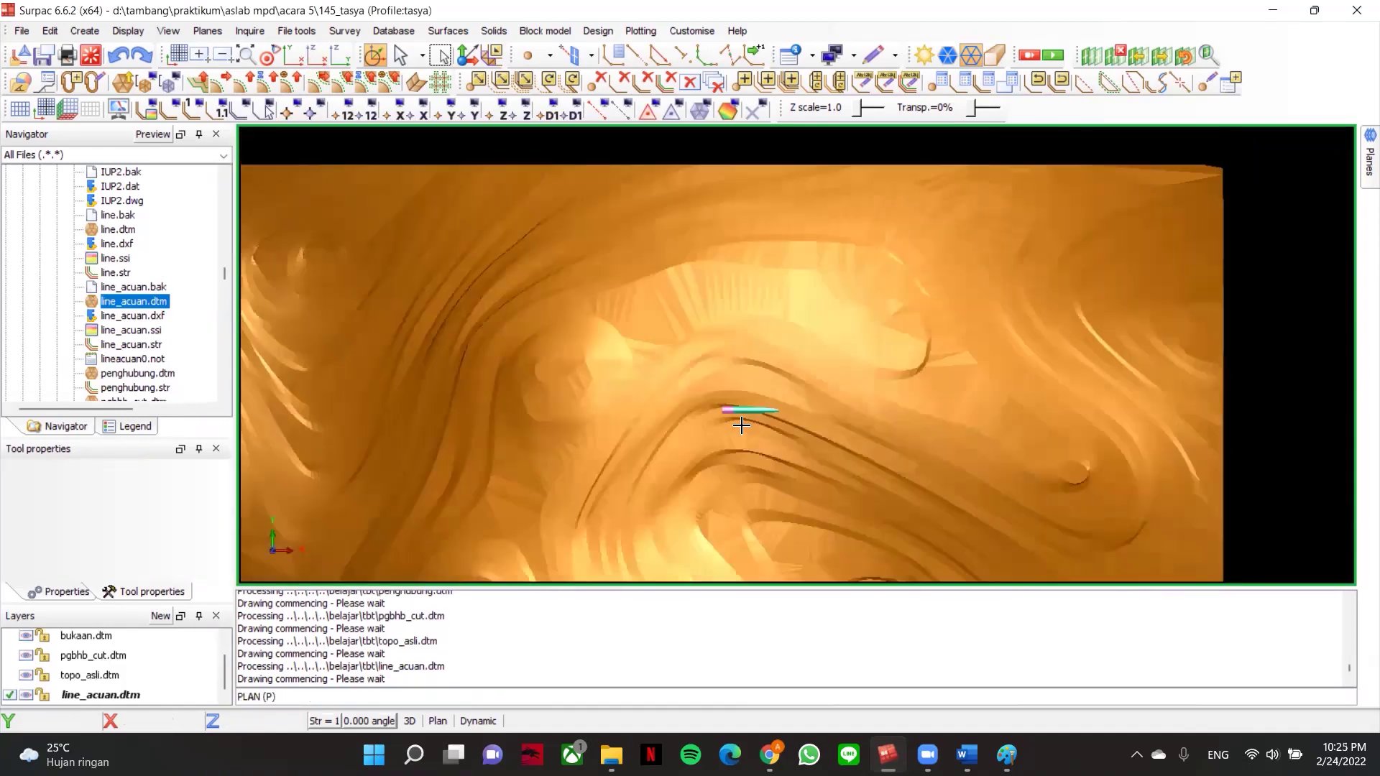
pyautogui.scroll(-1, 675, 298)
pyautogui.moveTo(766, 337); pyautogui.dragTo(777, 310, button='middle')
pyautogui.scroll(-5, 647, 285)
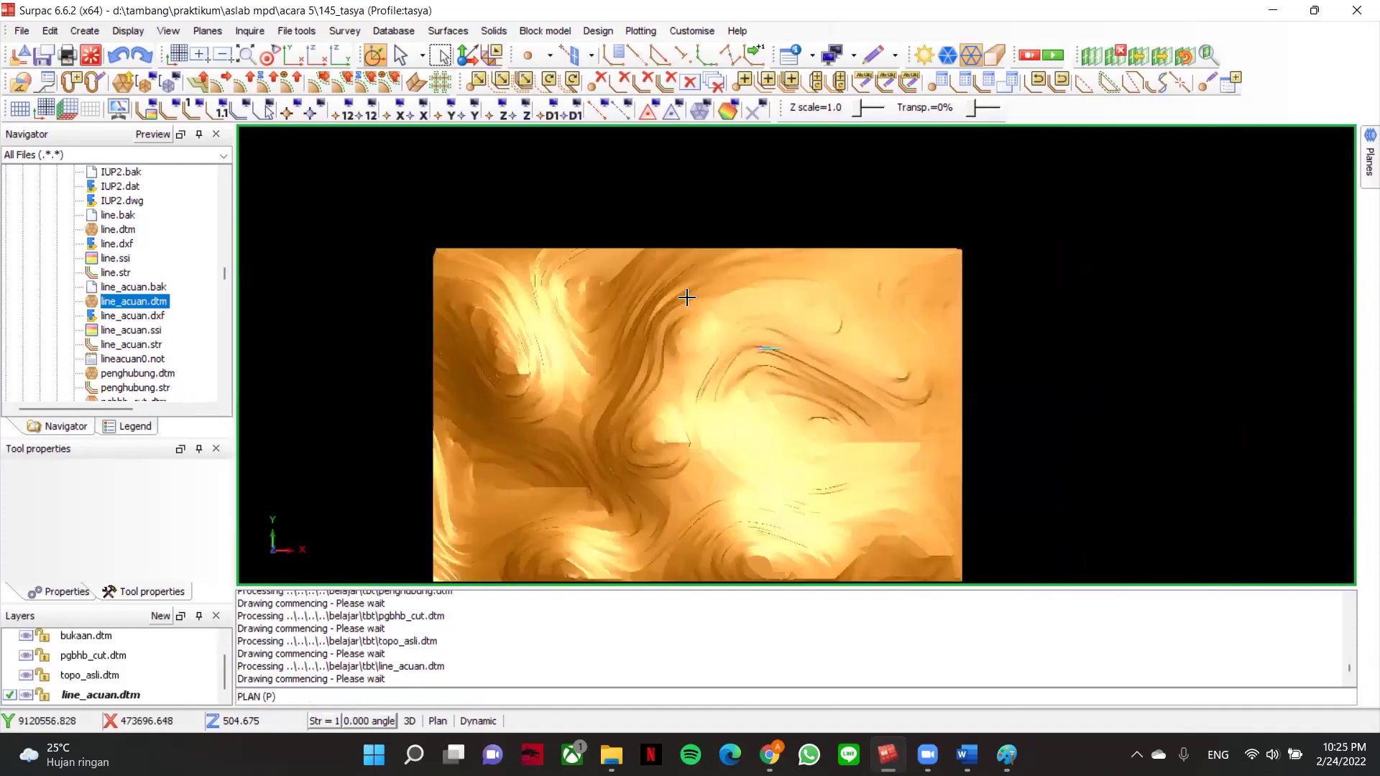
pyautogui.moveTo(678, 302); pyautogui.dragTo(644, 252, button='middle')
pyautogui.scroll(4, 748, 266)
pyautogui.scroll(-2, 750, 260)
pyautogui.scroll(2, 750, 292)
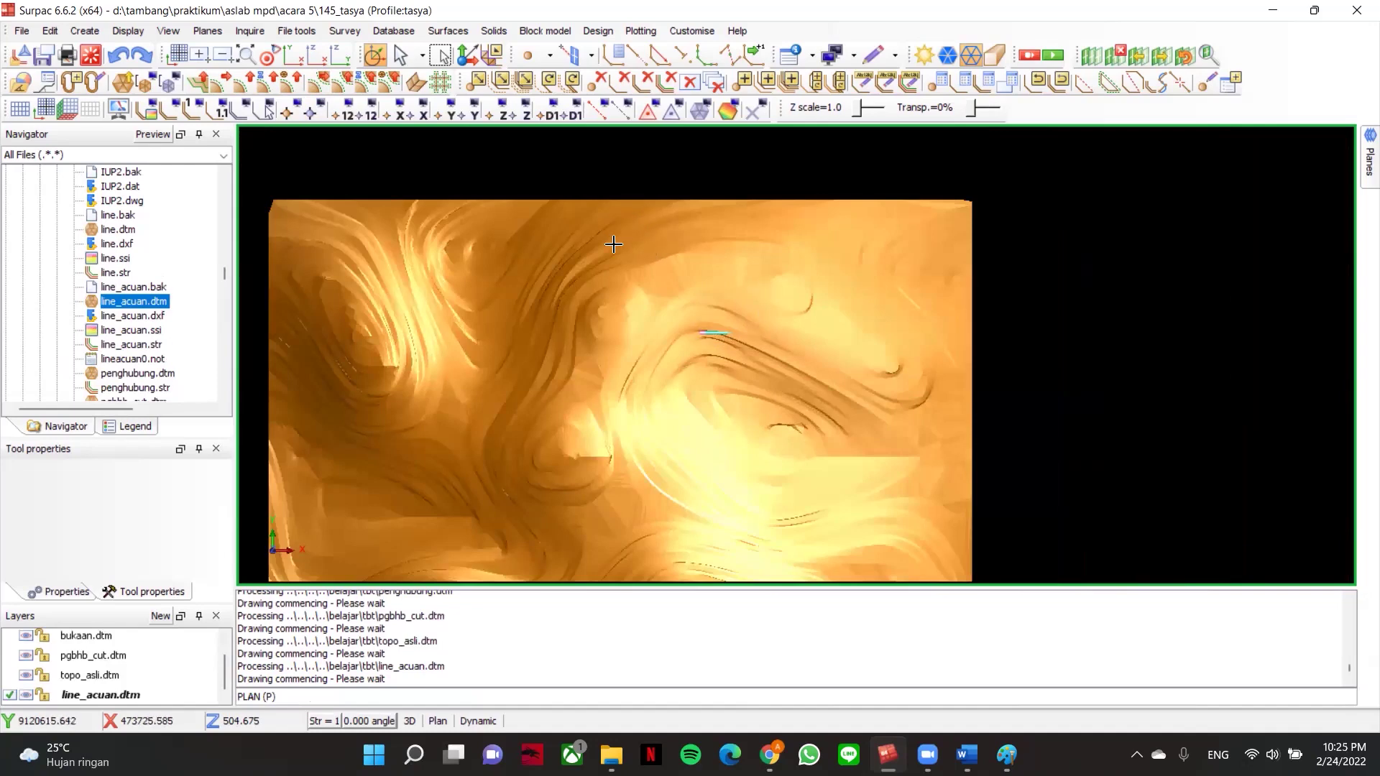
pyautogui.moveTo(768, 296); pyautogui.dragTo(767, 225, button='middle')
pyautogui.scroll(2, 676, 291)
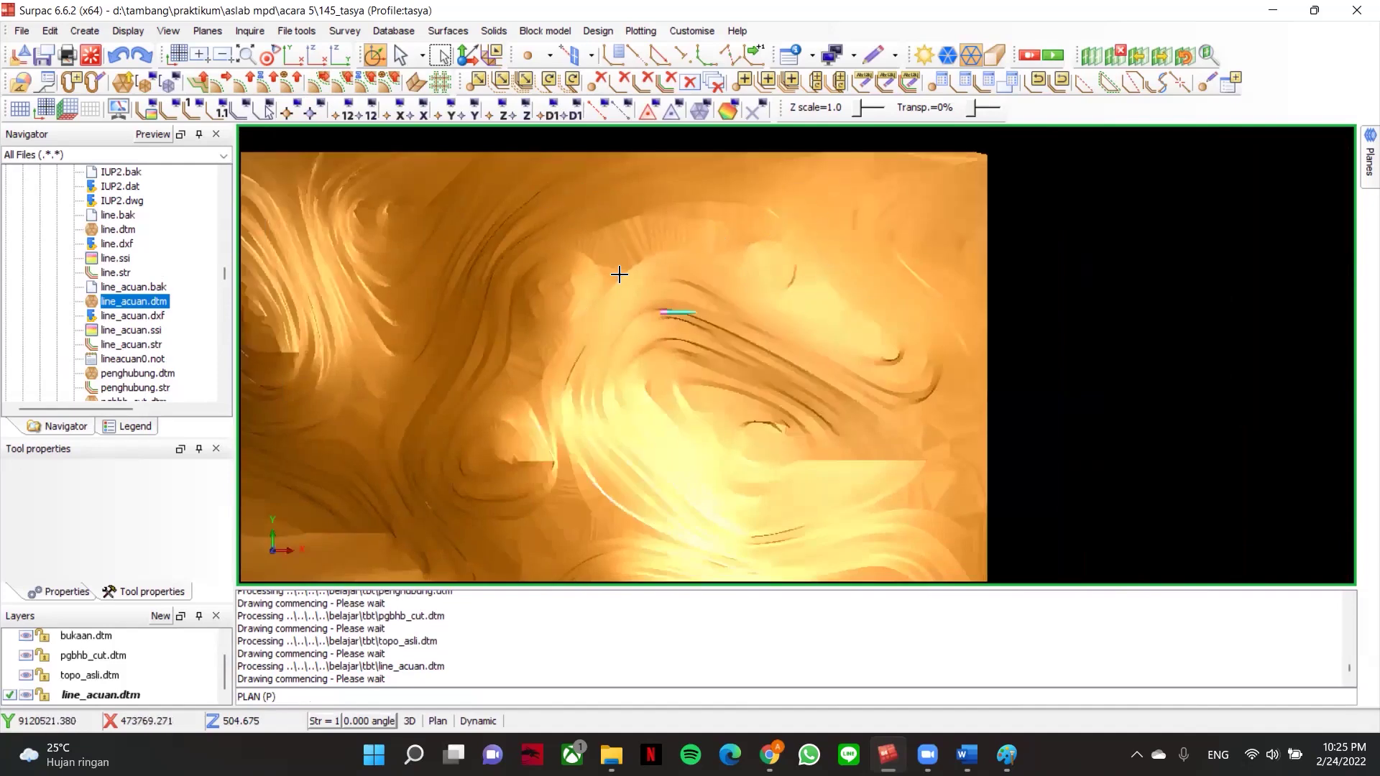
pyautogui.moveTo(605, 274); pyautogui.dragTo(780, 240, button='middle')
pyautogui.scroll(-2, 702, 389)
pyautogui.moveTo(703, 364); pyautogui.dragTo(689, 274, button='middle')
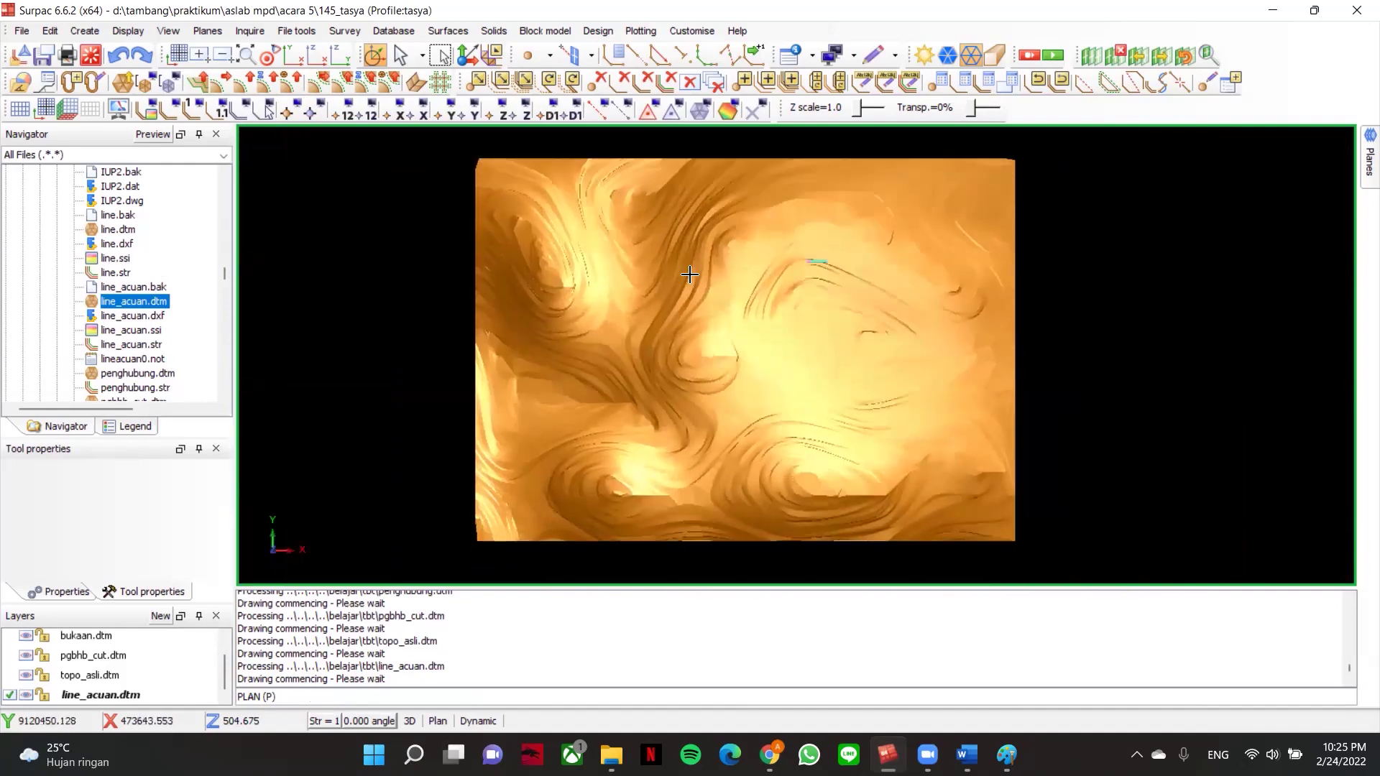
pyautogui.scroll(2, 866, 294)
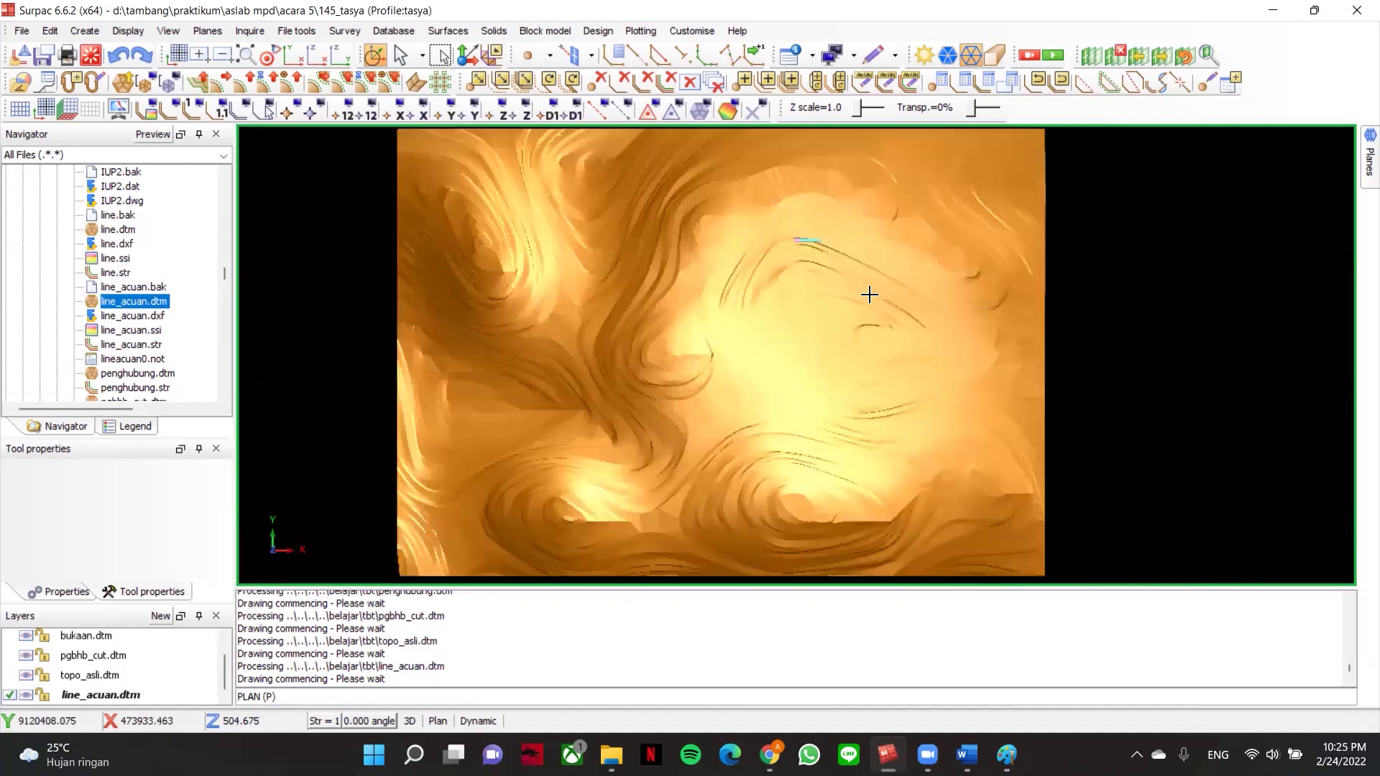
pyautogui.scroll(-2, 841, 281)
pyautogui.moveTo(841, 281); pyautogui.dragTo(791, 280, button='middle')
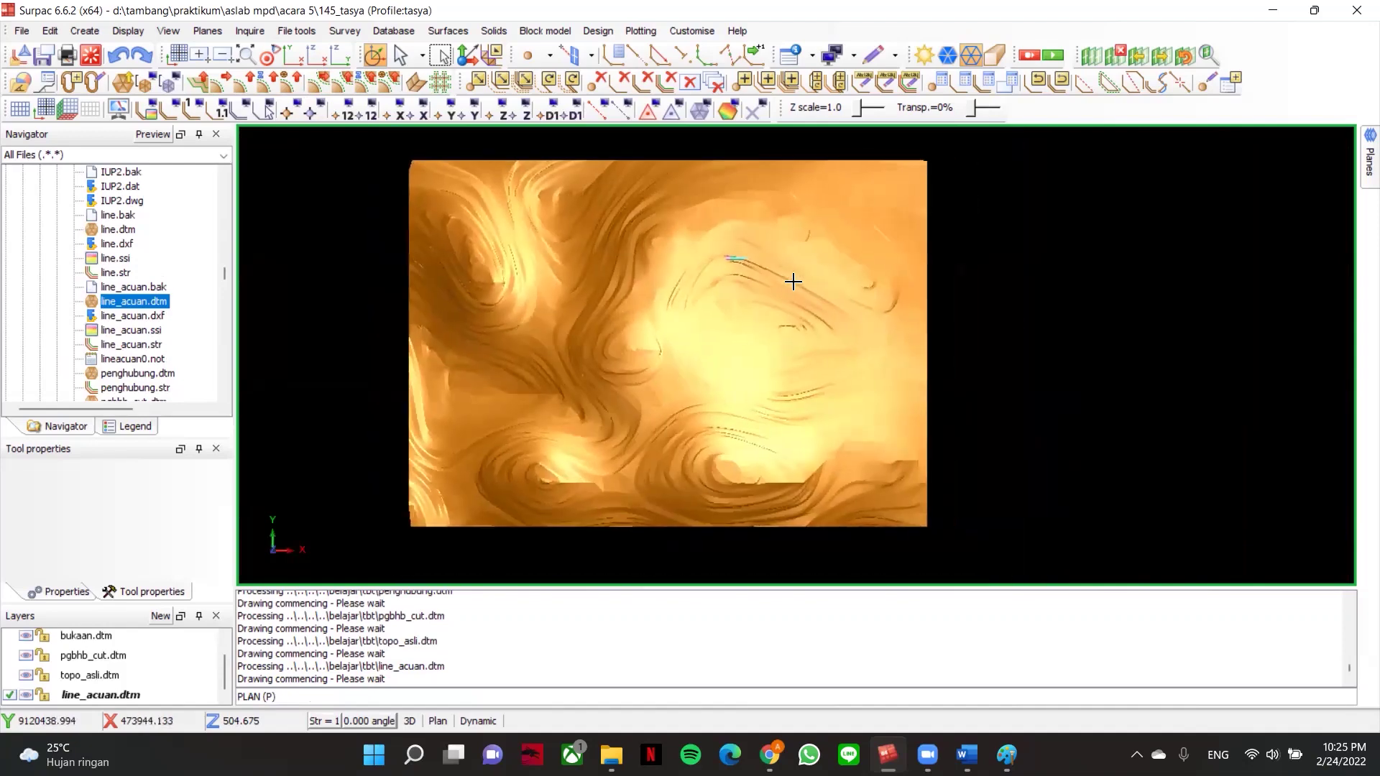